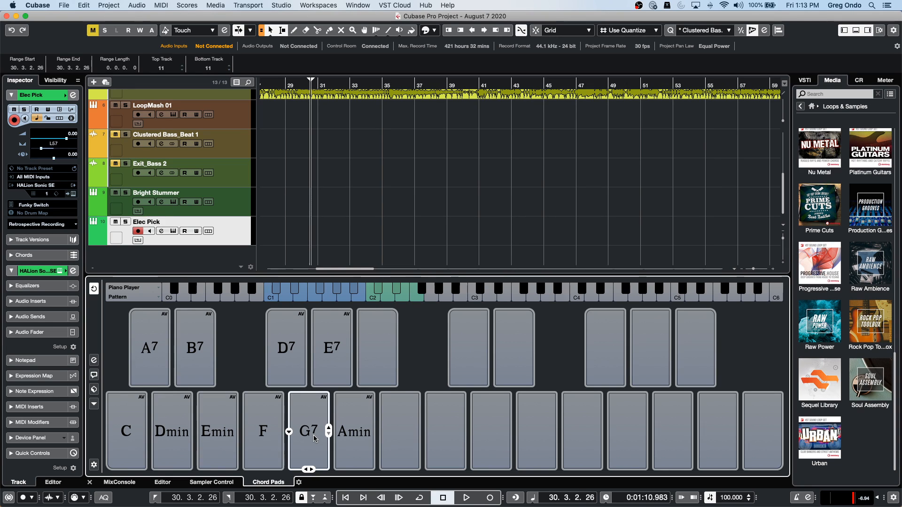
- Return to the project start, solo the Elec Pick track and play its 05 Chorus B part from about bar 9
click(304, 86)
scroll(384, 200, up, 5)
scroll(374, 197, down, 5)
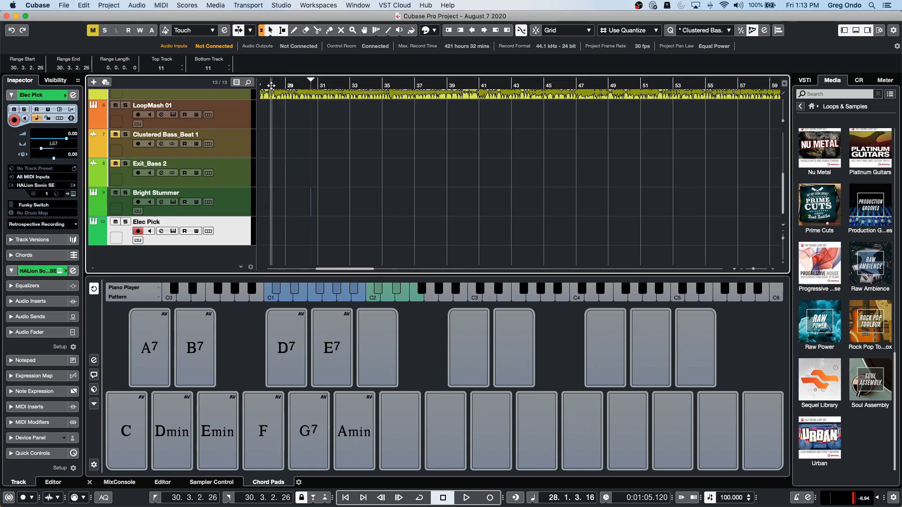
key(Home)
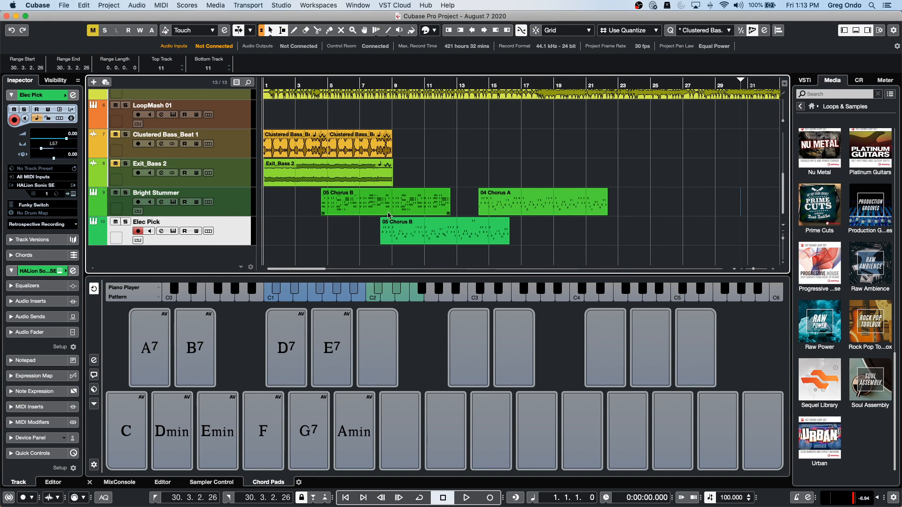
click(127, 223)
key(space)
click(380, 81)
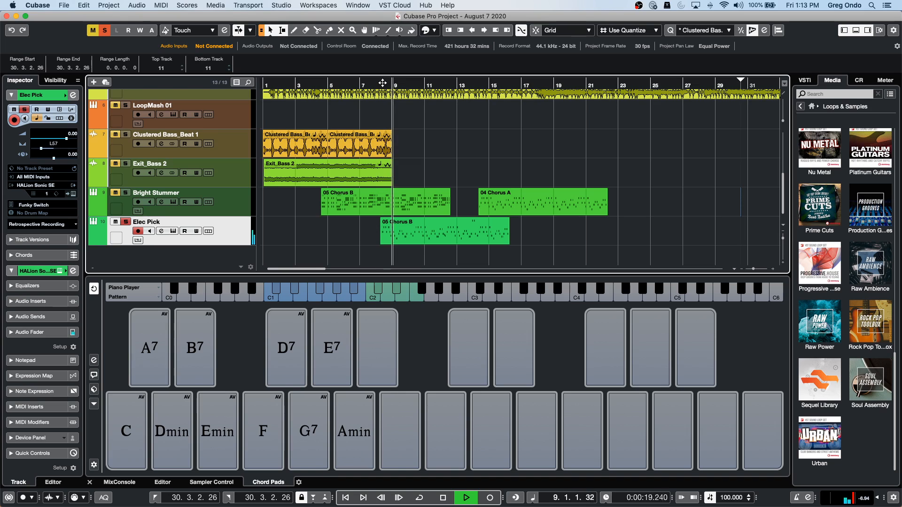
key(space)
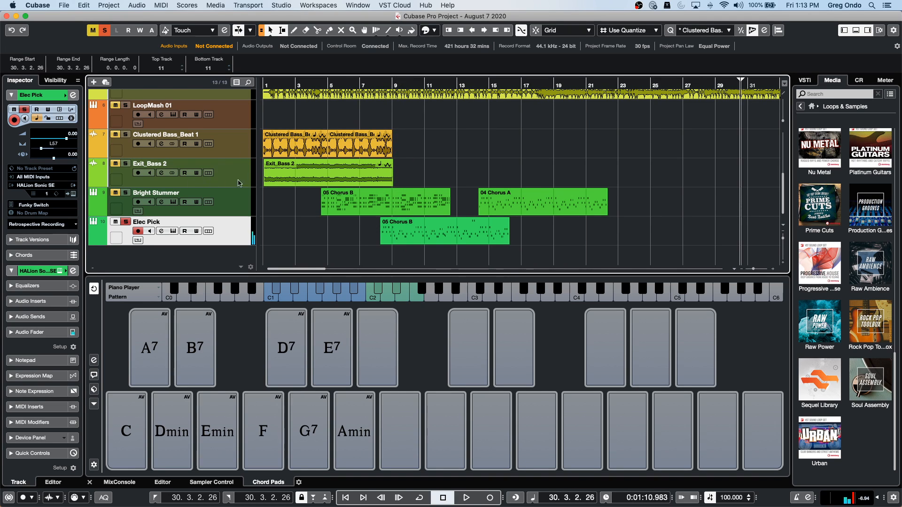
- Play the project from bar 30, stop playback and take the Elec Pick track out of solo
key(space)
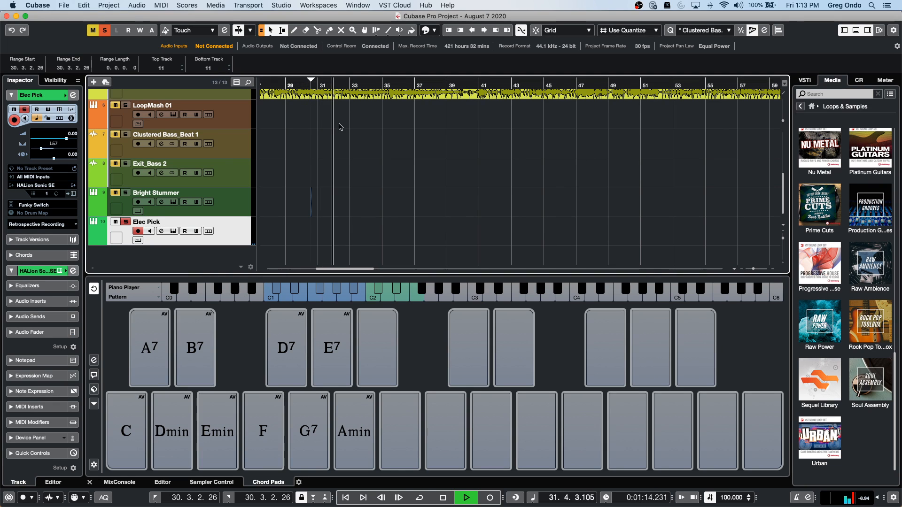
scroll(380, 148, up, 5)
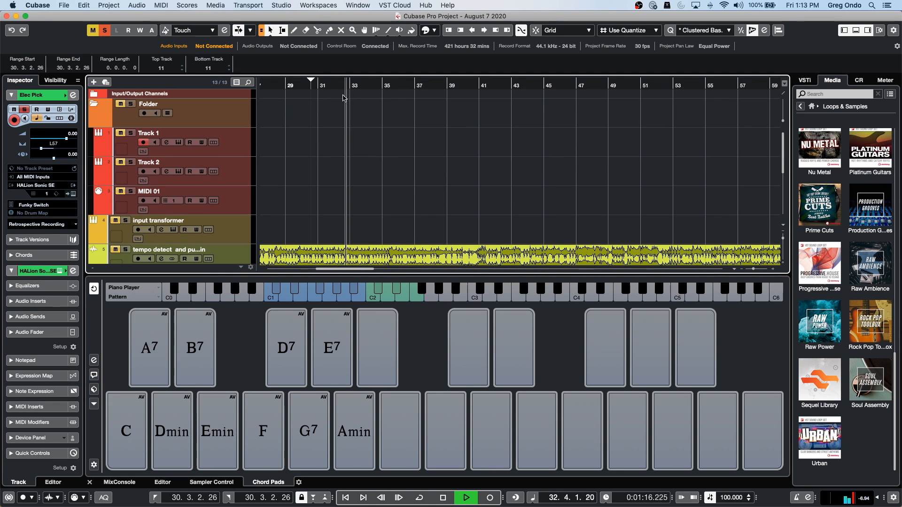
key(space)
scroll(407, 123, down, 5)
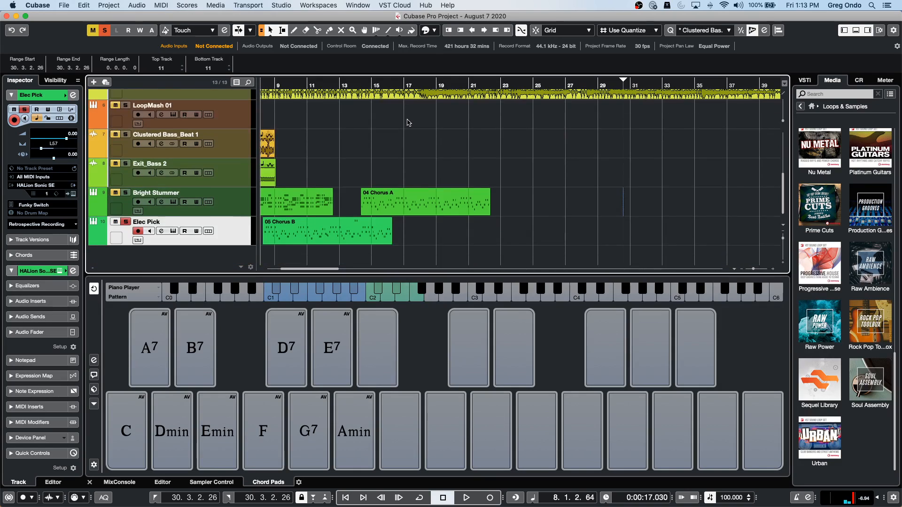
click(126, 222)
click(505, 249)
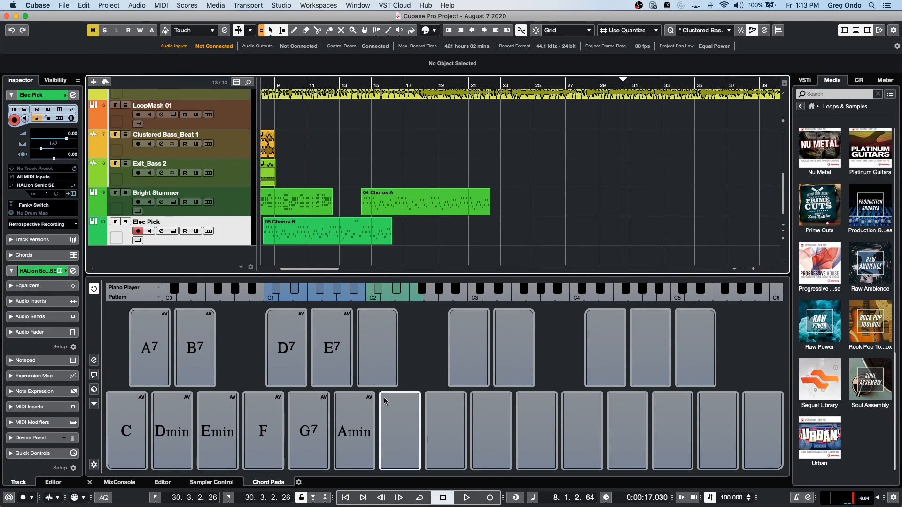
- Move the 05 Chorus B part on the Elec Pick track to about bar 23 and play it there
mouse_move(334, 359)
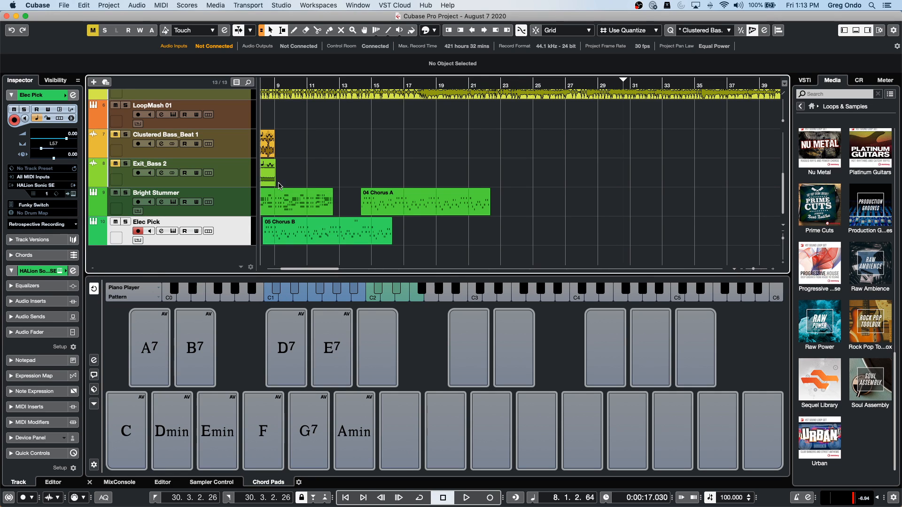
drag(291, 244, 537, 252)
click(502, 87)
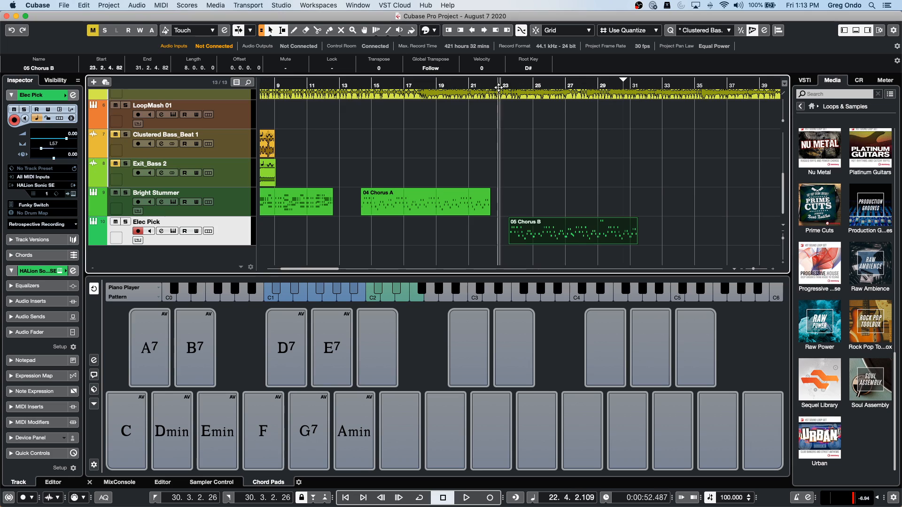
key(space)
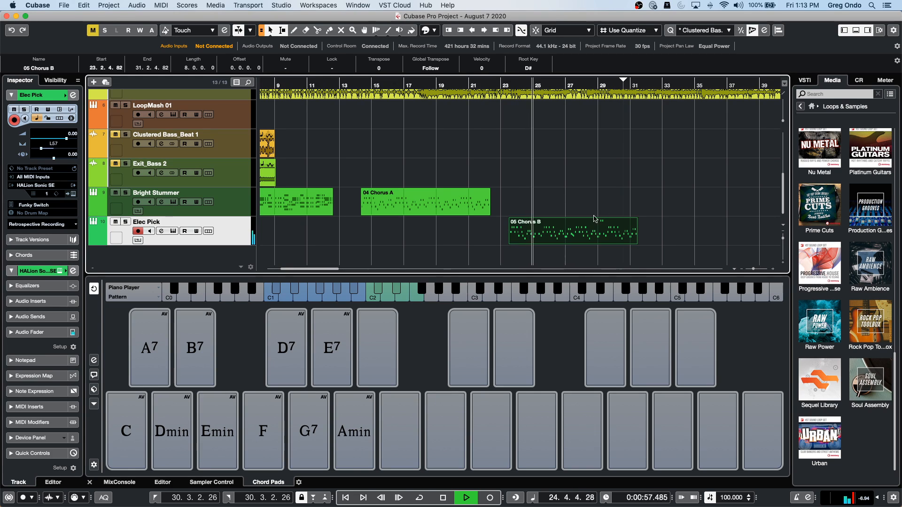
key(space)
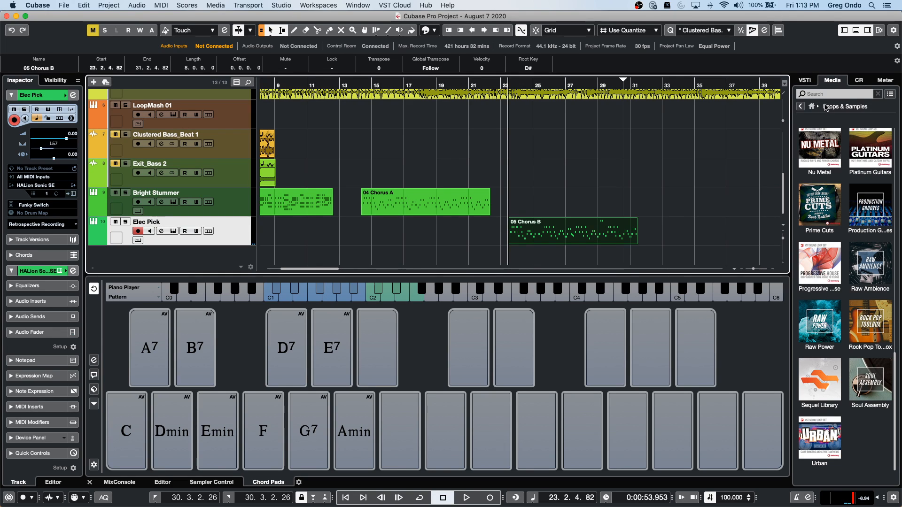
- Add the Africa - Chorus B - Elec Pick loop from the Sequel library to the Elec Pick track at bar 33 and play it
click(834, 374)
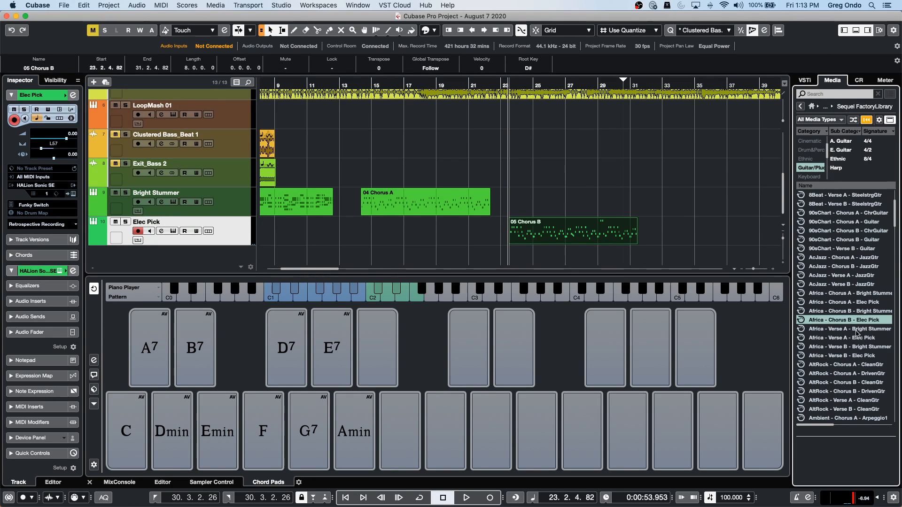
drag(850, 321, 665, 229)
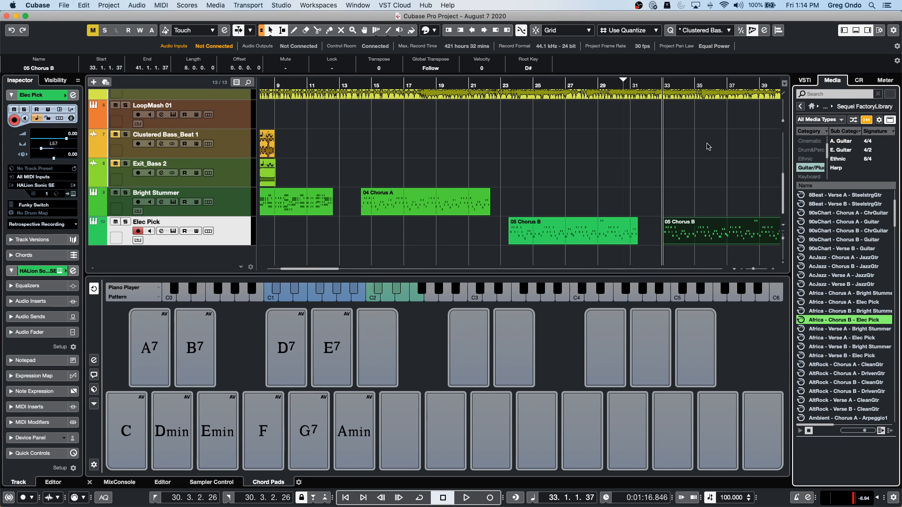
key(space)
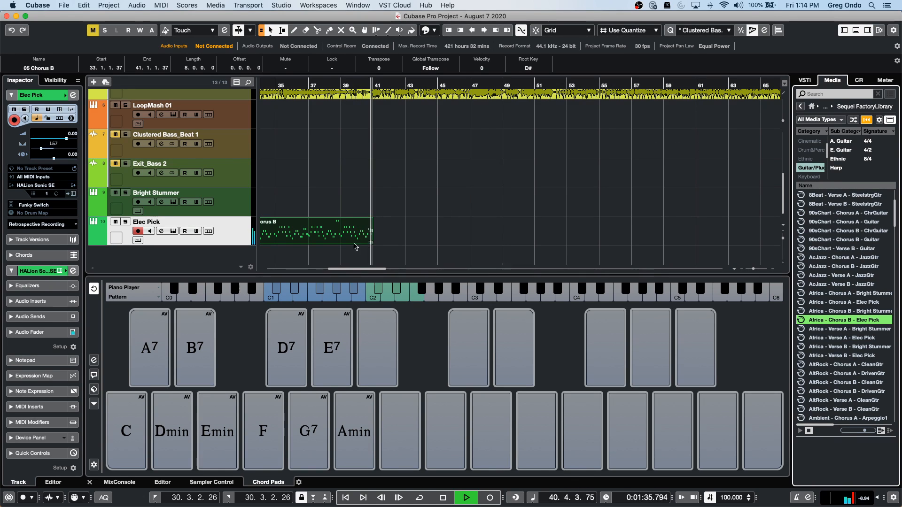
key(space)
- Examine the chord pads' player settings and the available player modes, and return to the pads
click(94, 360)
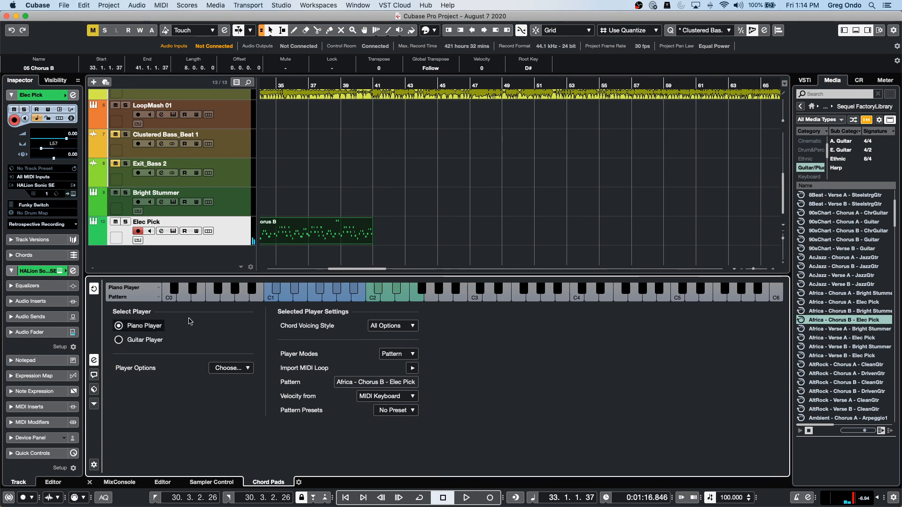
click(412, 354)
click(415, 356)
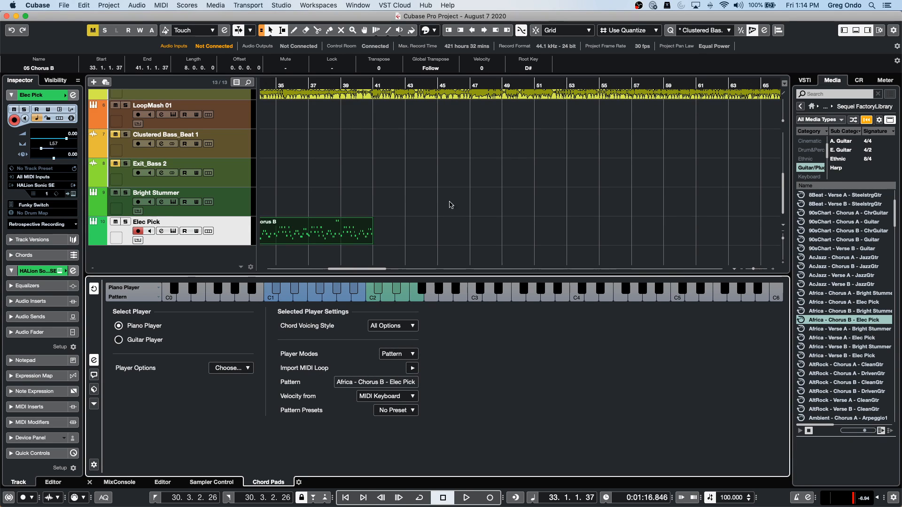
click(94, 361)
- Audition the A7, B7, D7, E7, G7 and Amin chord pads with the imported pattern
mouse_move(131, 349)
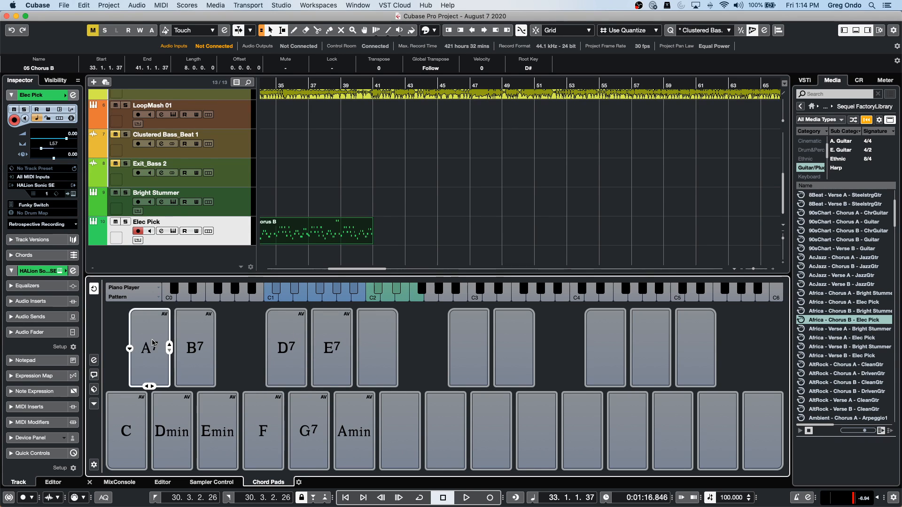
click(152, 343)
click(178, 340)
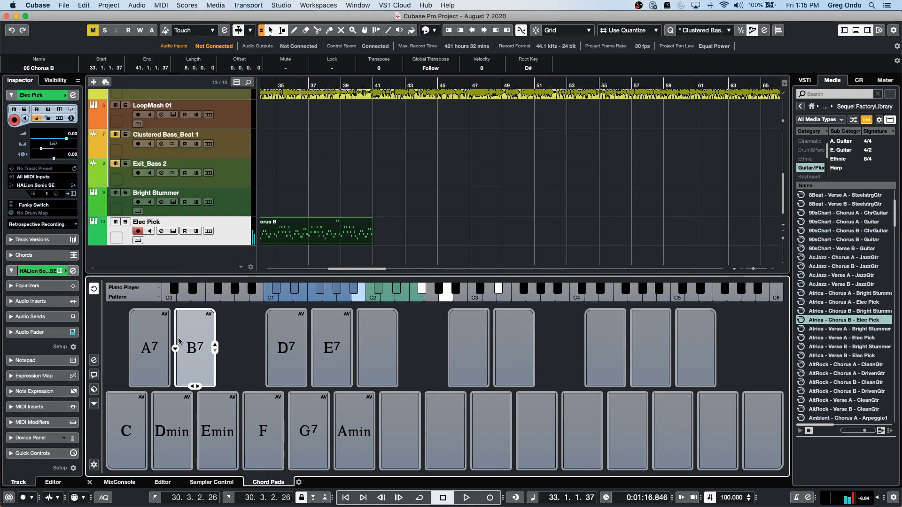
click(294, 336)
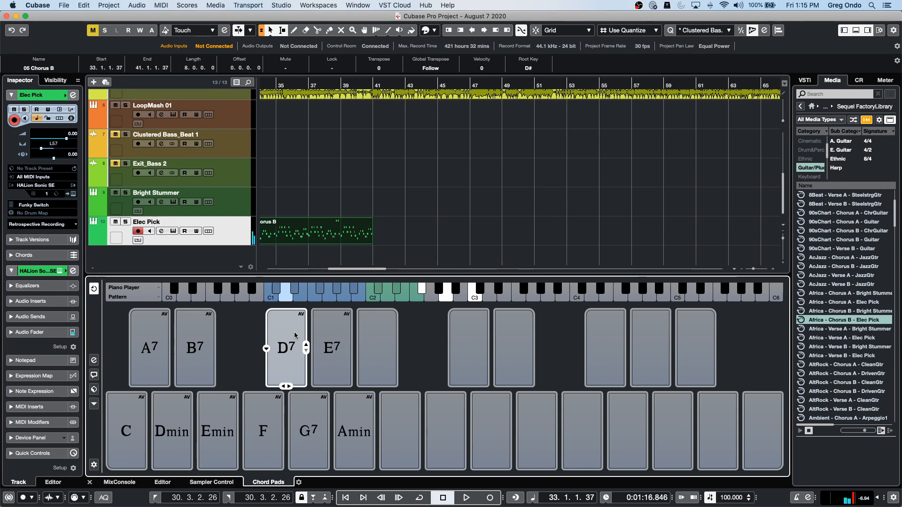
click(337, 332)
click(336, 334)
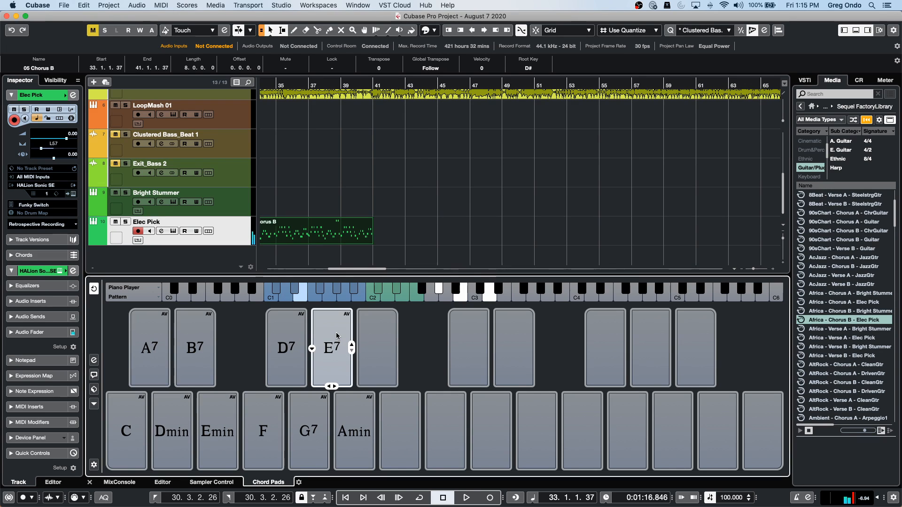
click(309, 427)
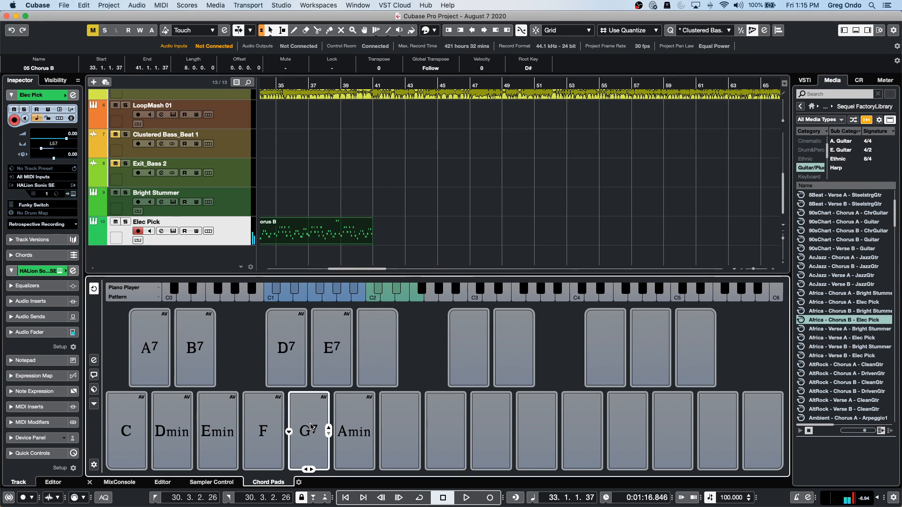
click(356, 429)
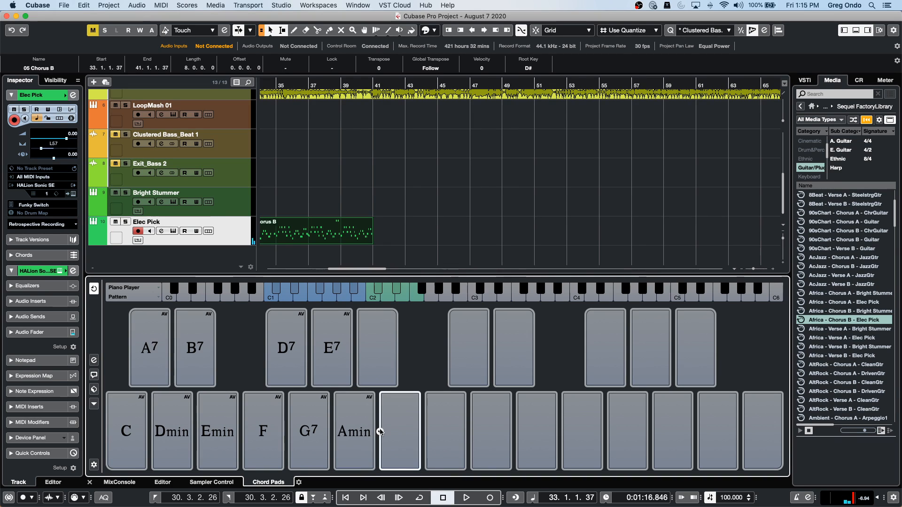
- Assign a C minor chord with j7 and b5/#11 tensions to the empty pad beside Amin and audition it
click(379, 431)
click(345, 163)
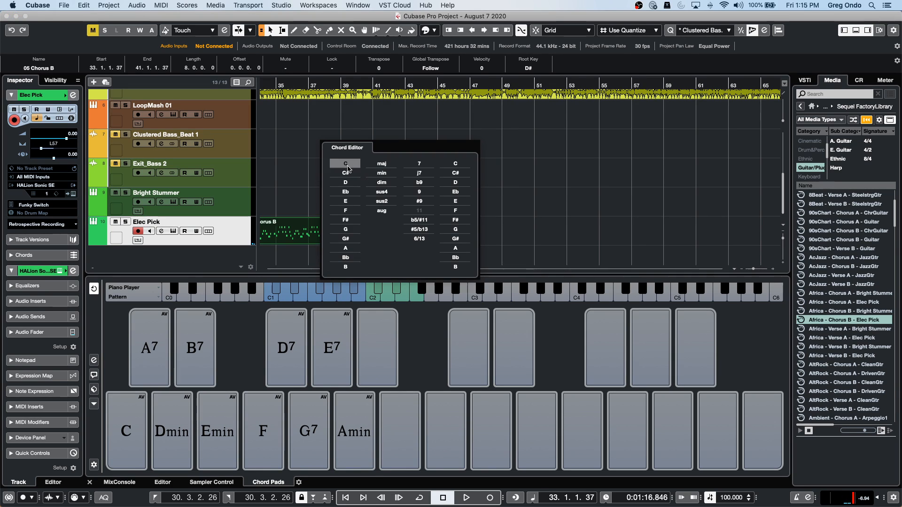
click(382, 164)
click(384, 172)
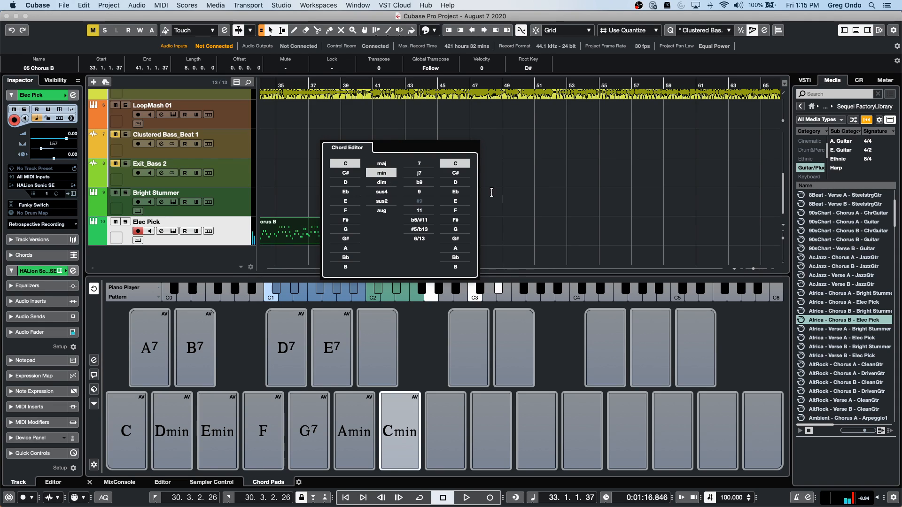
click(419, 172)
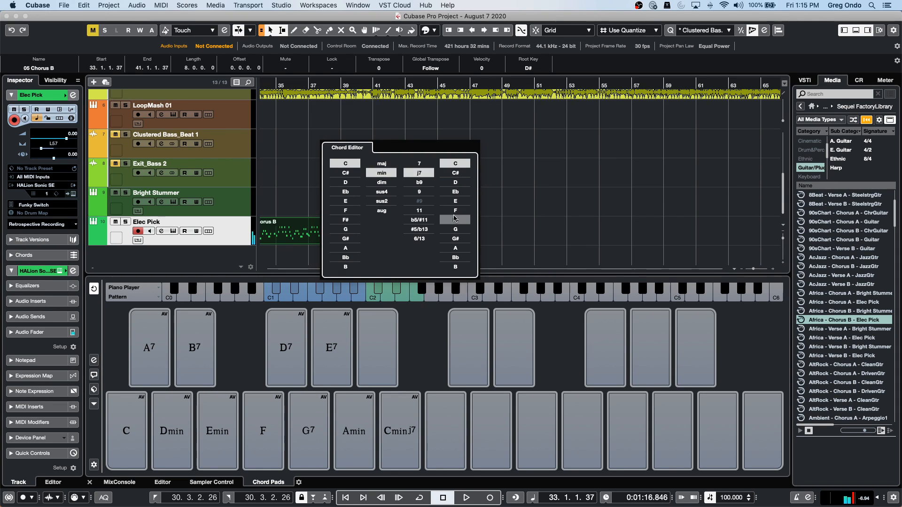
click(427, 221)
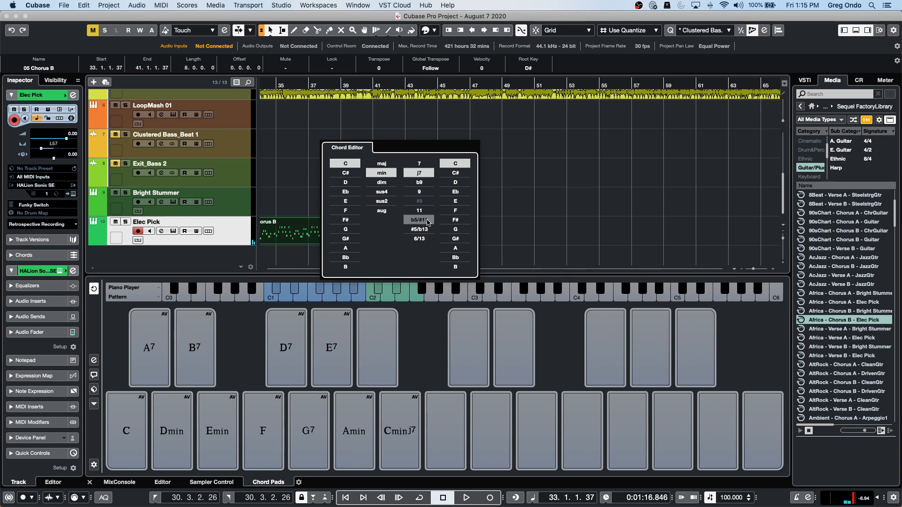
click(404, 419)
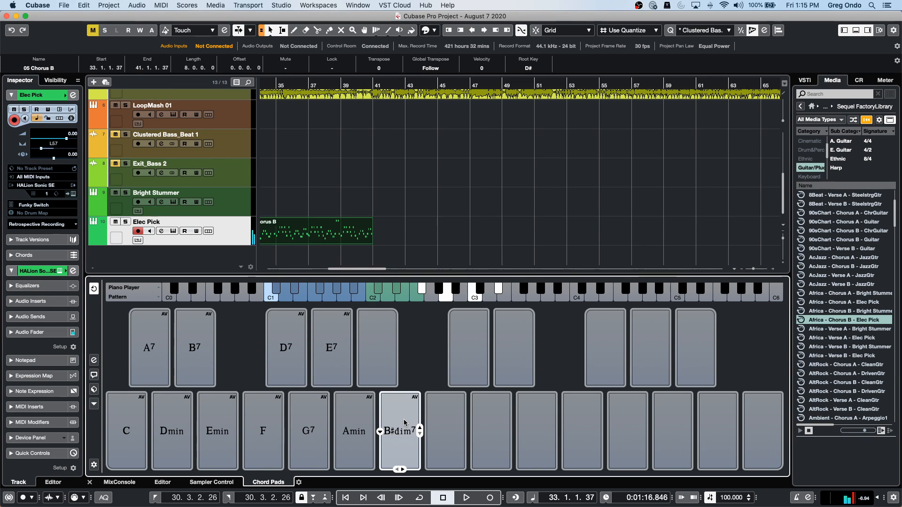
right_click(404, 419)
click(392, 415)
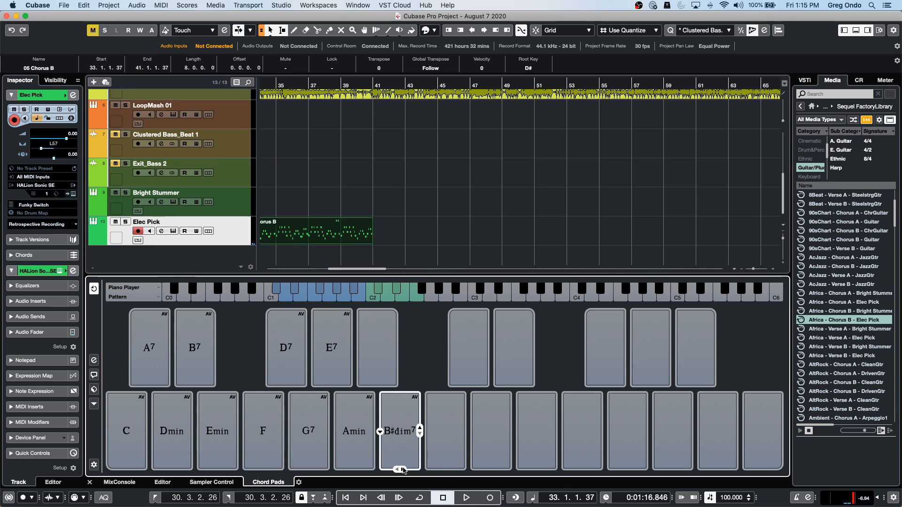
- Edit the chord on the pad beside Amin to type min with j7 and set its bass note to G
right_click(394, 439)
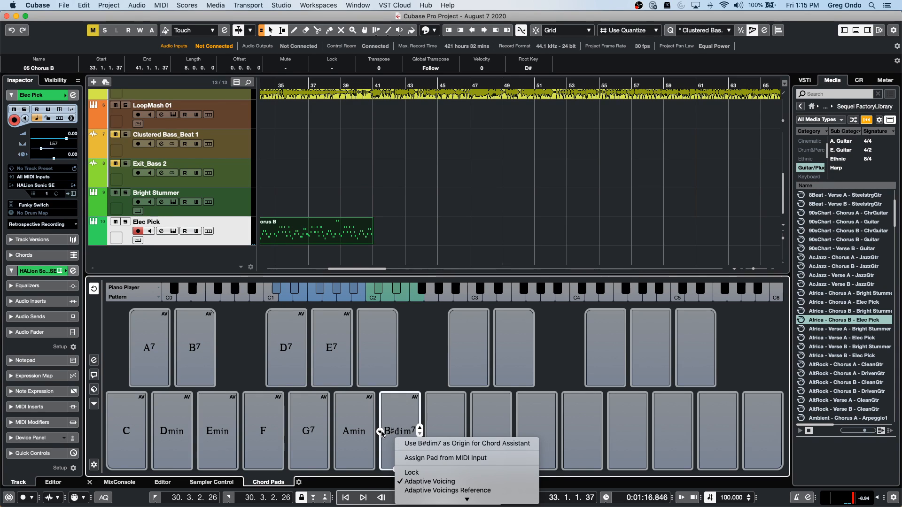
click(381, 433)
click(381, 432)
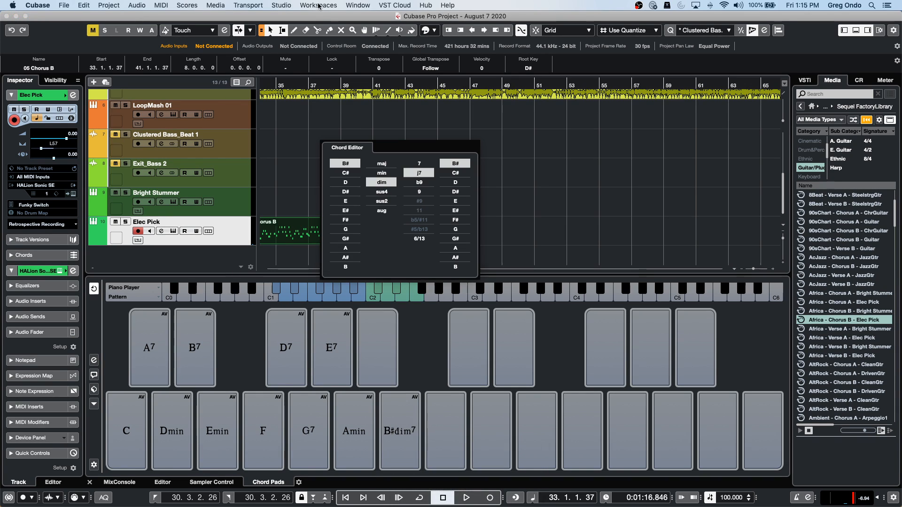
click(381, 173)
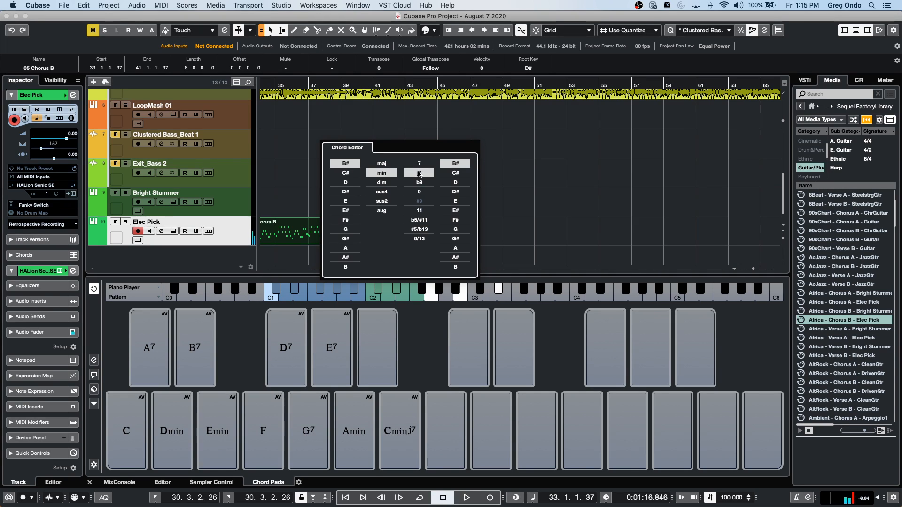
click(456, 230)
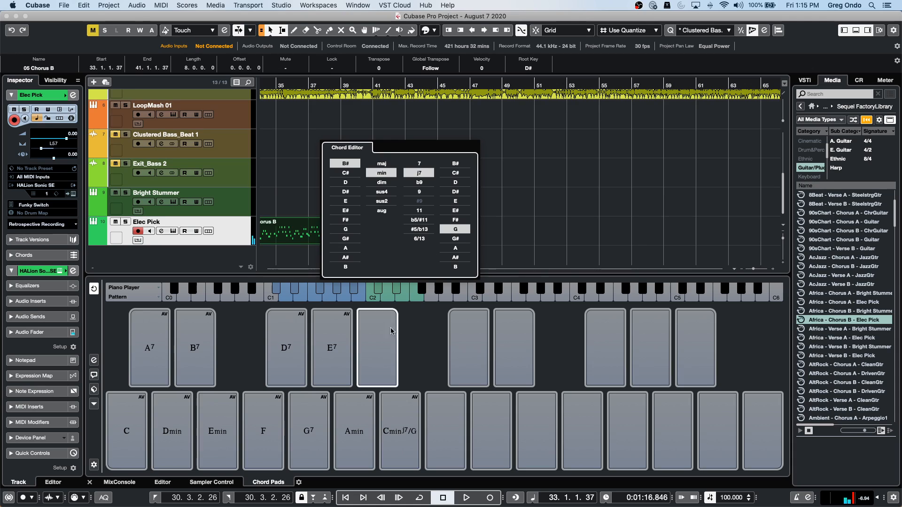
- Audition the edited pad beside Amin and change its chord tension to make it Cmin9
click(397, 427)
click(397, 427)
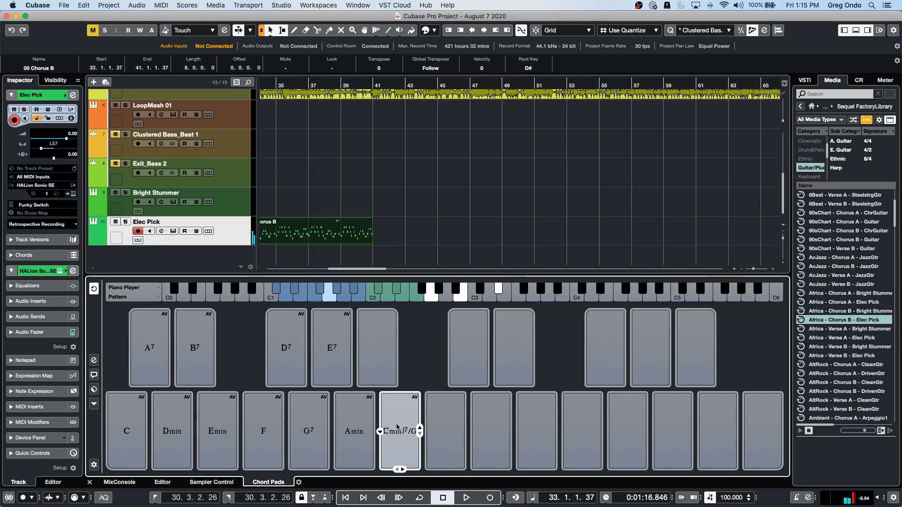
click(402, 469)
click(403, 469)
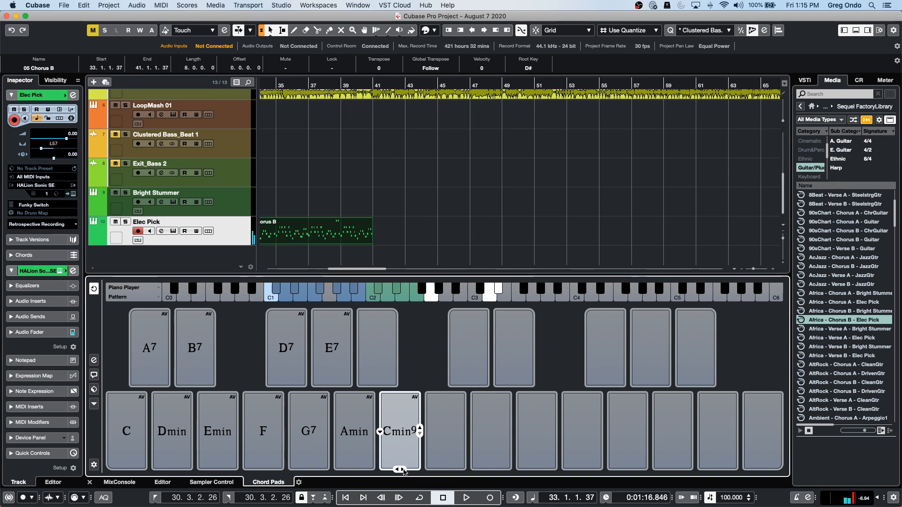
- Change the chord tension on the Cmin9 pad to make it Cmin6 and audition it
click(420, 428)
click(420, 428)
click(420, 428)
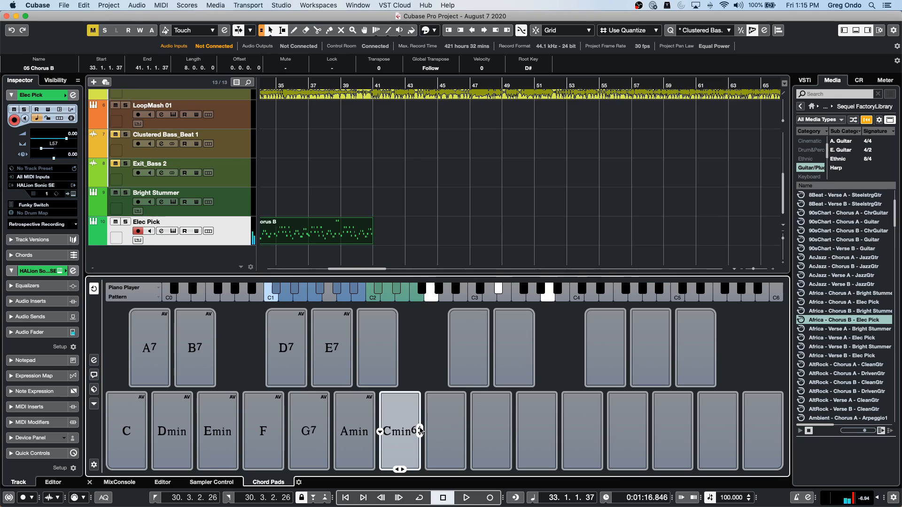
click(409, 434)
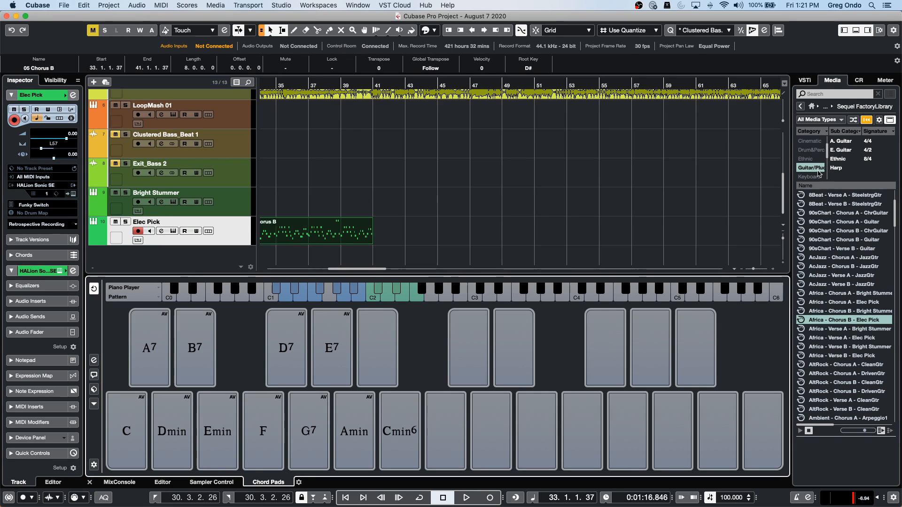
- Clear the guitar category filter in the loop browser and filter the loops by the drum and percussion category instead
click(818, 170)
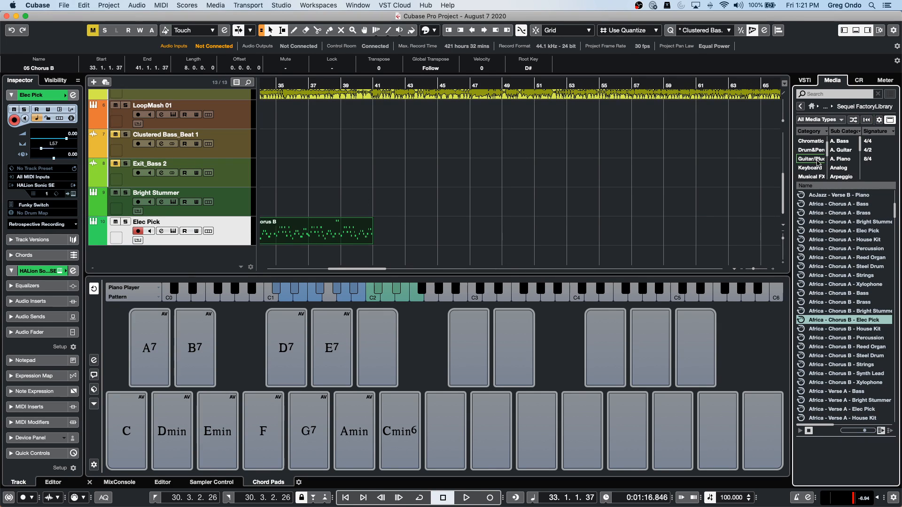
click(822, 151)
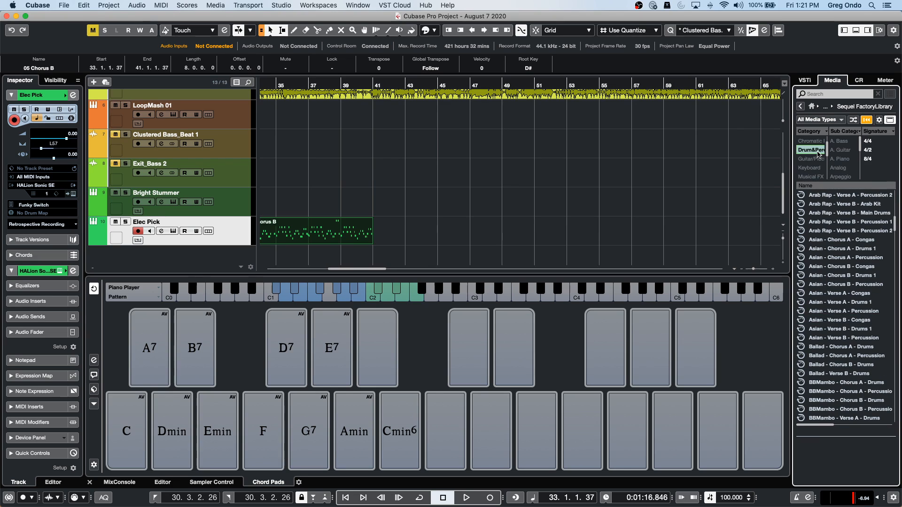
scroll(575, 215, up, 5)
scroll(633, 217, down, 5)
- Return to the project start, solo the Exit_Bass 2 and Clustered Bass_Beat 1 tracks, and save the project
drag(269, 85, 201, 123)
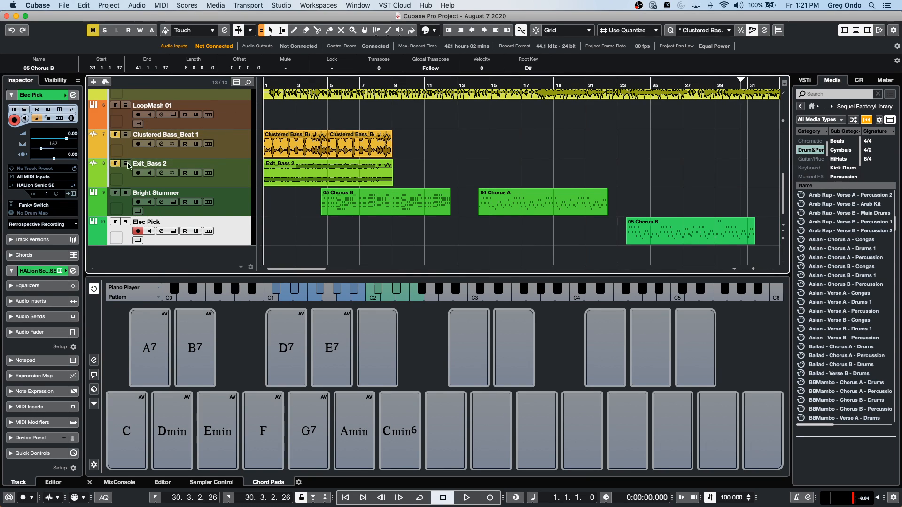
click(125, 163)
click(126, 135)
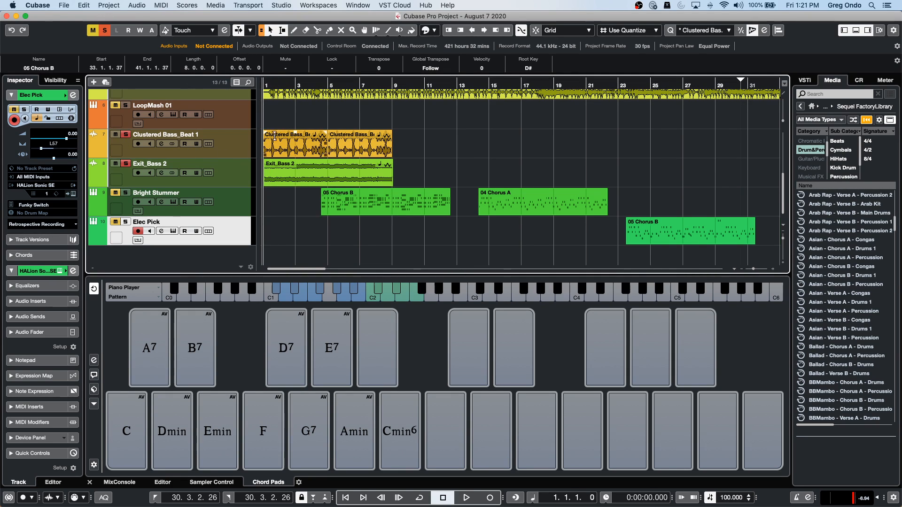
click(63, 5)
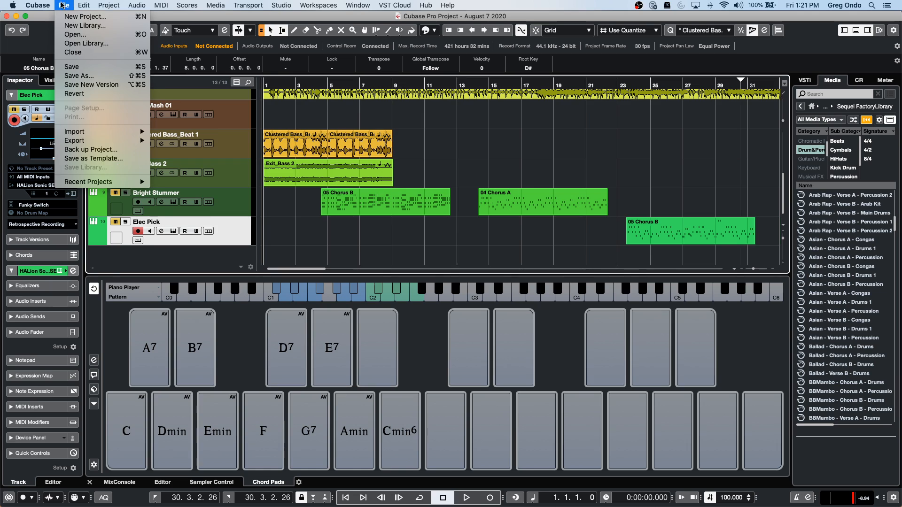
click(78, 69)
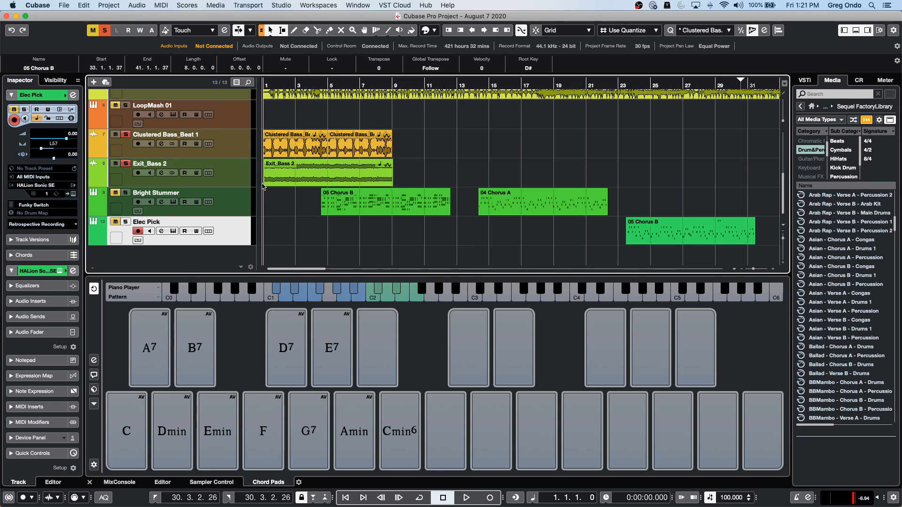
- Select the Clustered Bass_Beat 1 track and audition it from the project start
click(227, 143)
key(space)
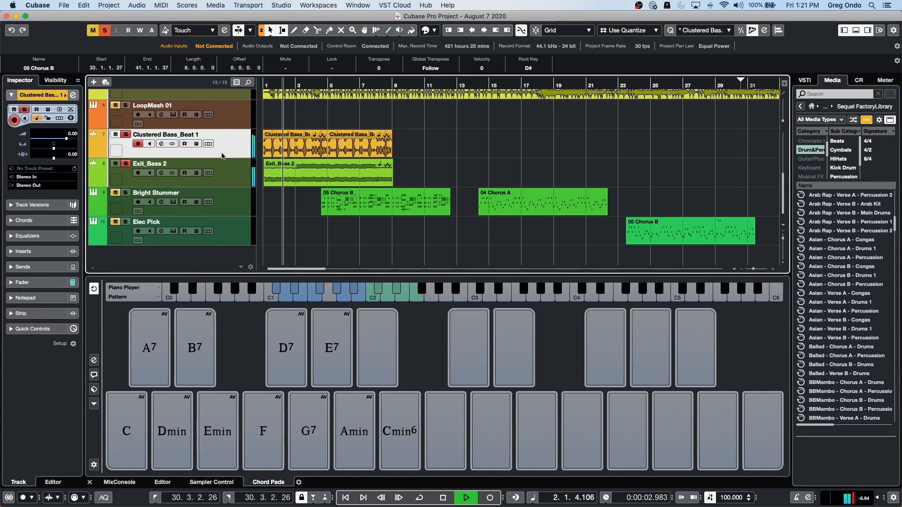
key(space)
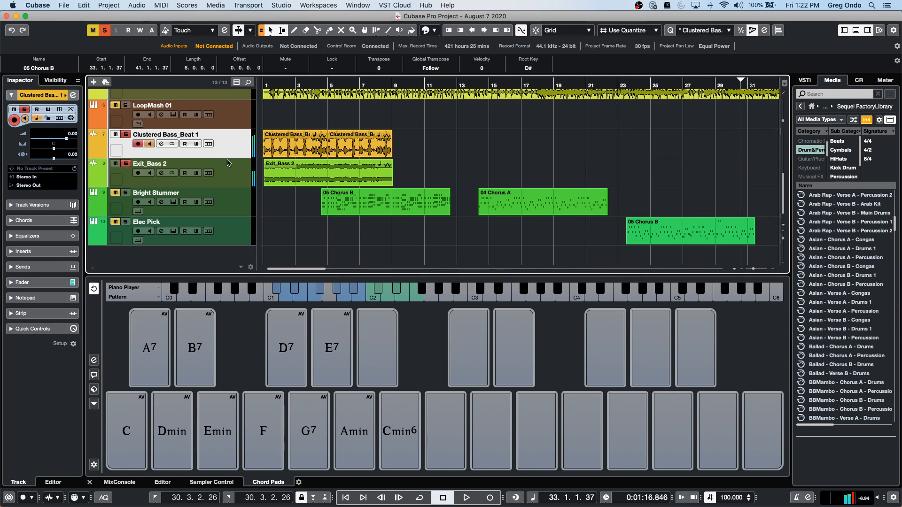
scroll(230, 164, up, 1)
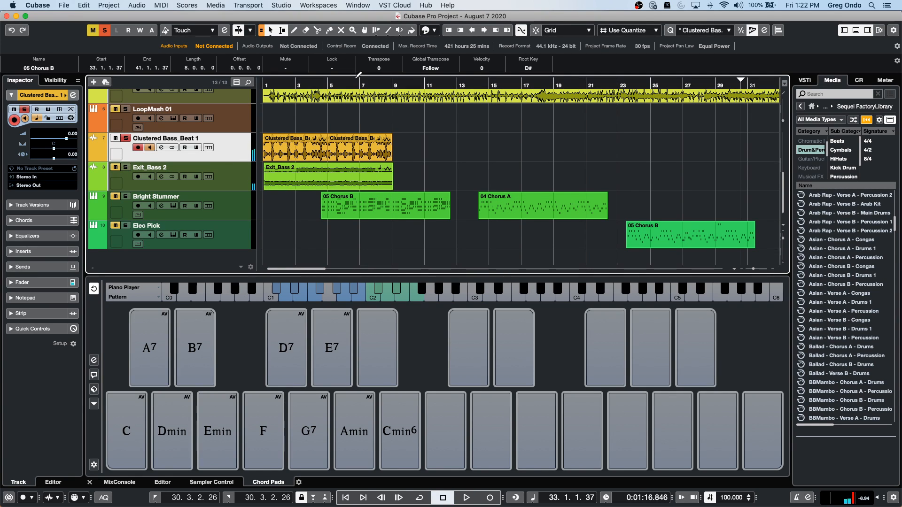
key(Home)
key(space)
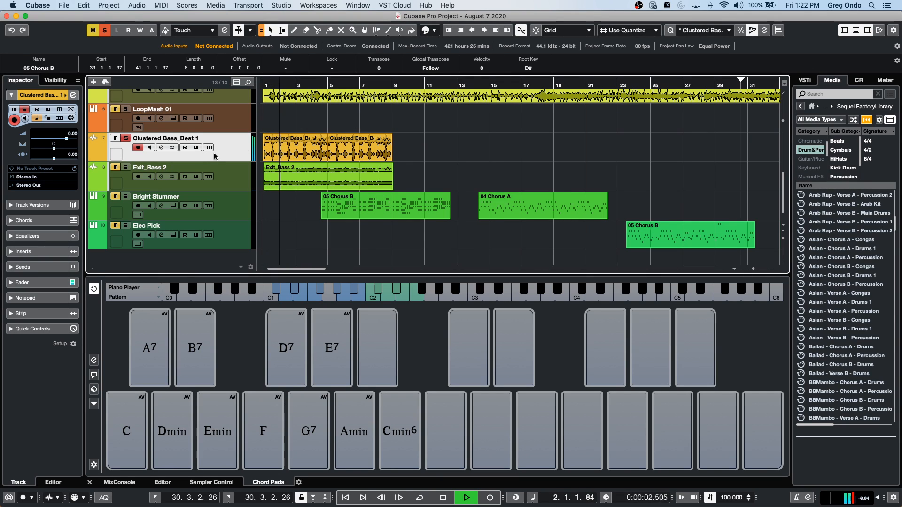
key(space)
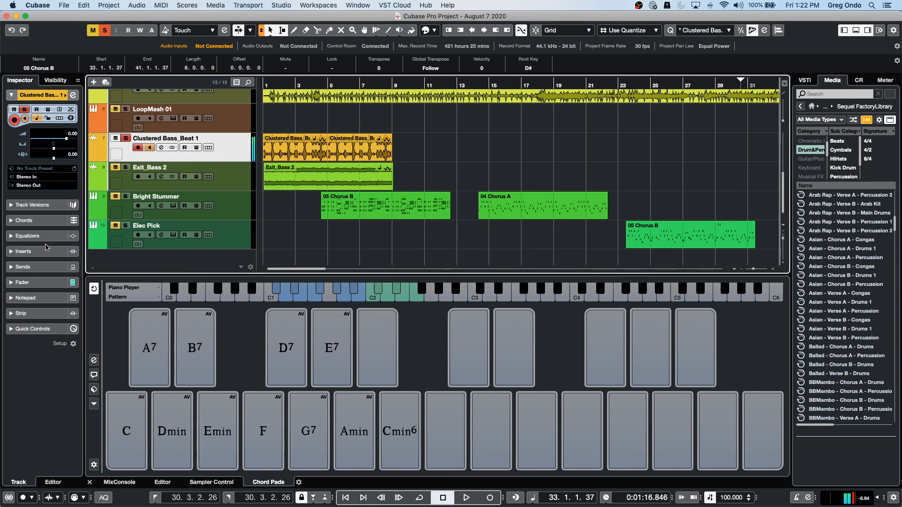
- Add a REVelation FX channel to send 1 of Clustered Bass_Beat 1 and set the send level to about -23.5 dB during playback
click(38, 266)
right_click(46, 194)
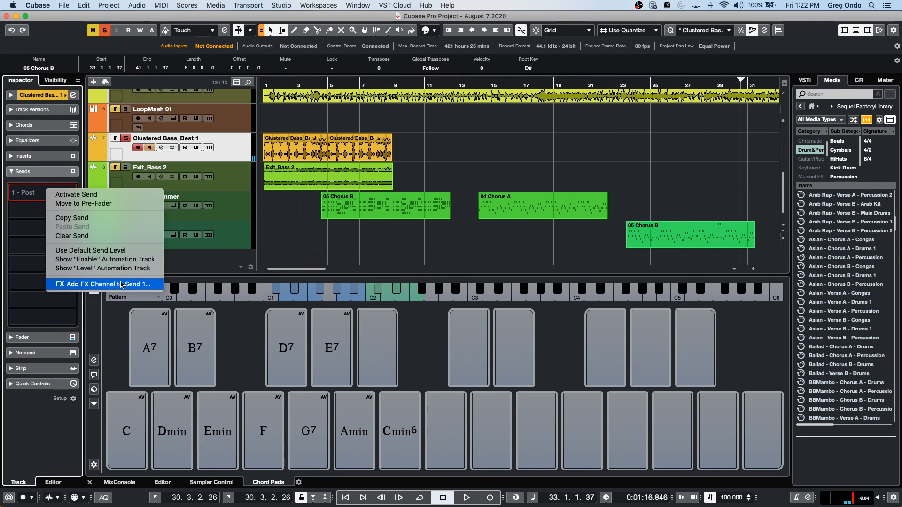
click(122, 284)
click(394, 209)
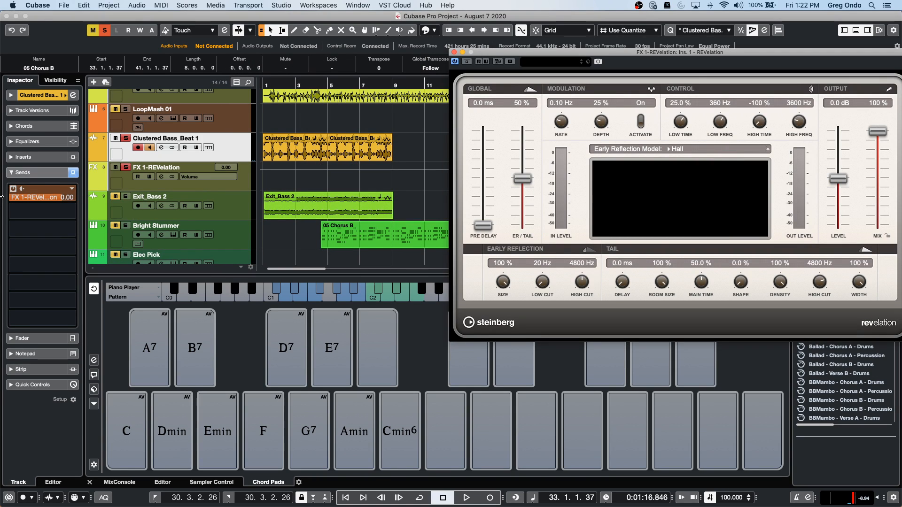
key(space)
drag(63, 199, 6, 208)
key(space)
key(Home)
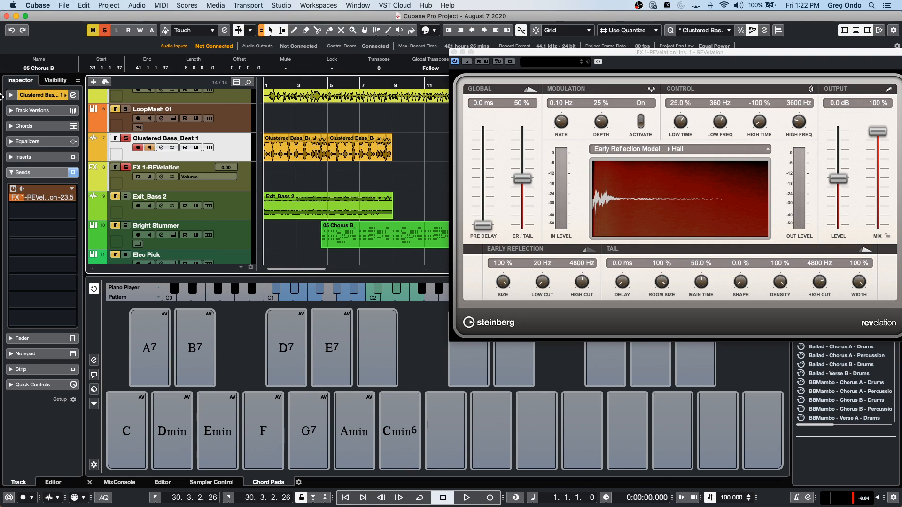
- Set the locators around the first Clustered Bass_Beat 1 event and play it in cycle mode
click(321, 159)
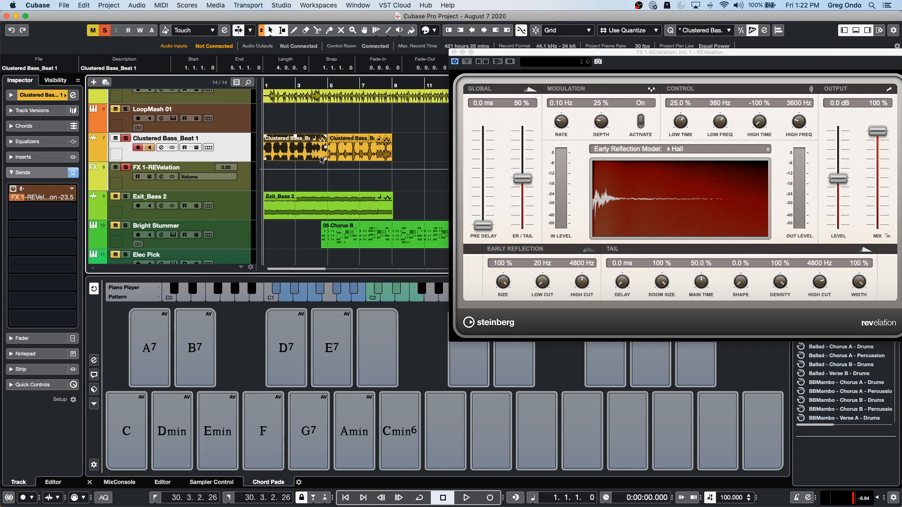
key(p)
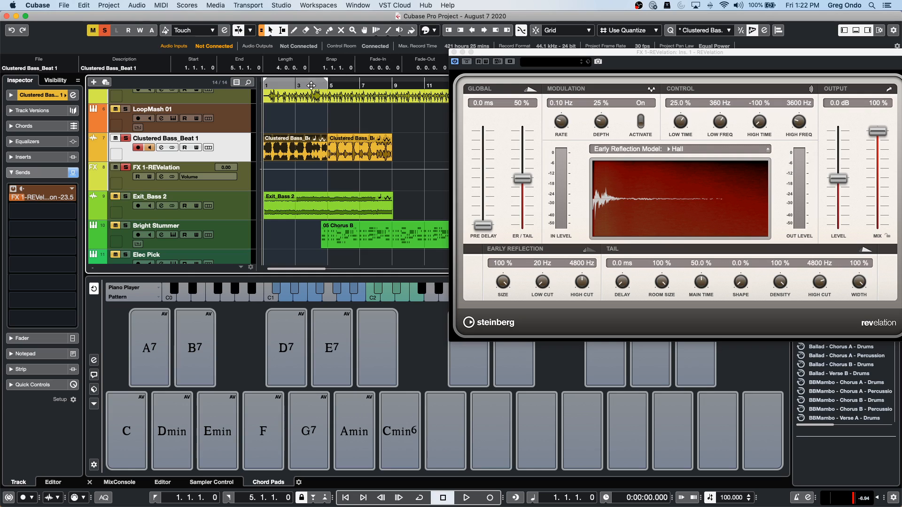
key(KP_Divide)
key(space)
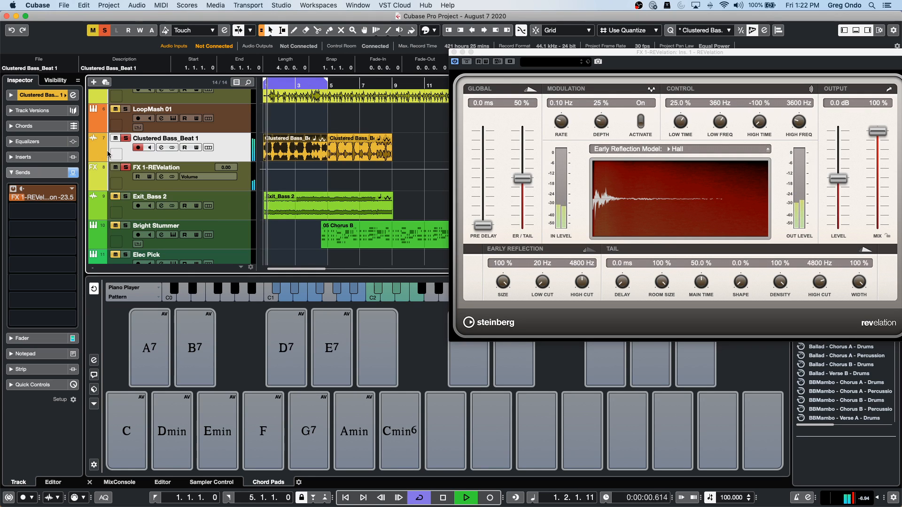
- Raise the REVelation send level to about -18.9 dB and set the channel volume to about 0.22 dB
click(26, 202)
mouse_move(26, 202)
mouse_down()
mouse_move(72, 201)
mouse_move(44, 199)
mouse_up()
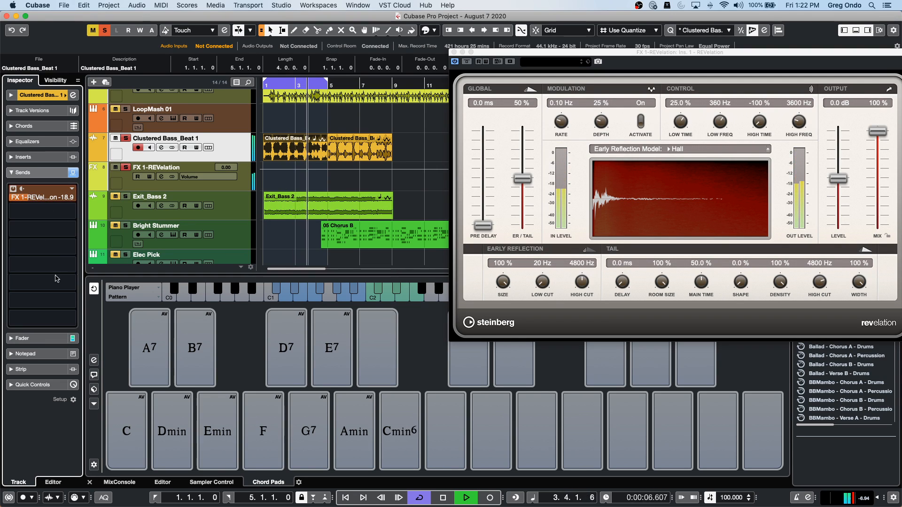
click(50, 341)
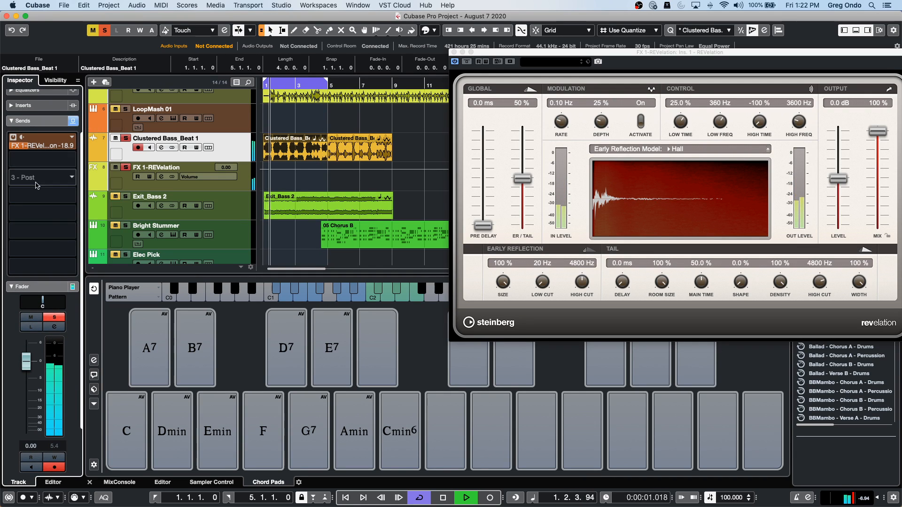
mouse_move(25, 361)
mouse_down()
mouse_move(27, 423)
mouse_move(29, 361)
mouse_up()
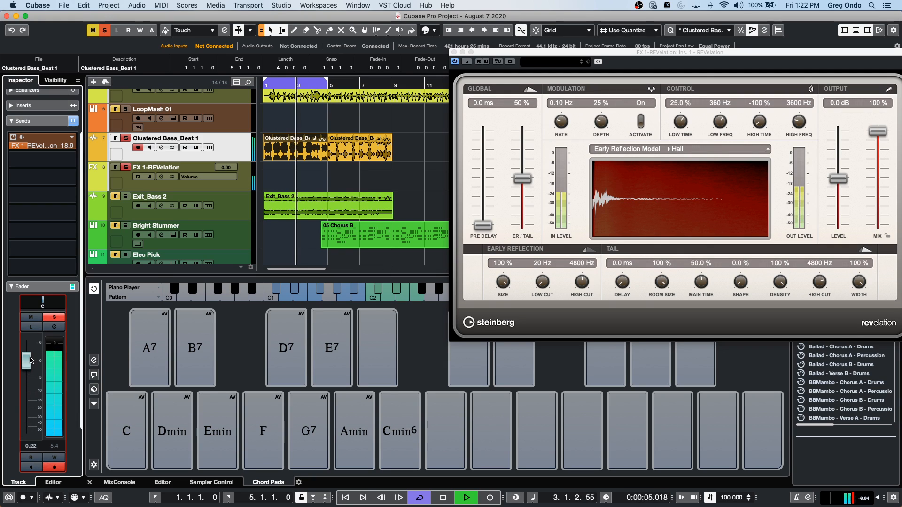
- Move the REVelation send to pre-fader, pull the channel volume fully down, and bring it back to about -1.65 dB
right_click(24, 148)
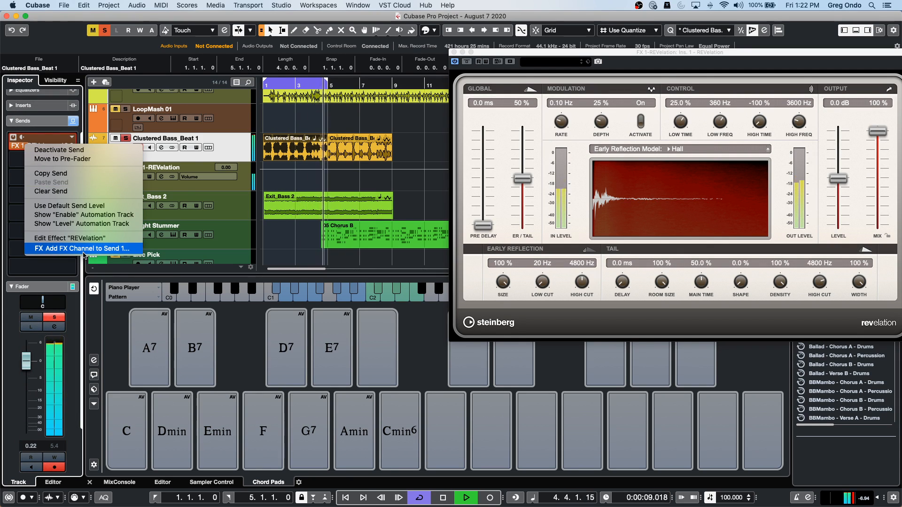
click(106, 159)
drag(26, 361, 28, 439)
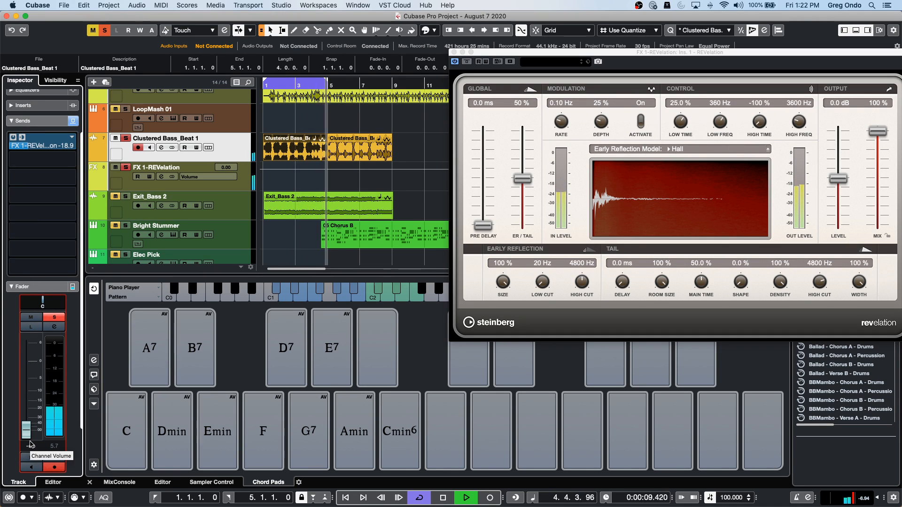
mouse_move(28, 429)
mouse_down()
mouse_move(35, 360)
mouse_move(33, 434)
mouse_up()
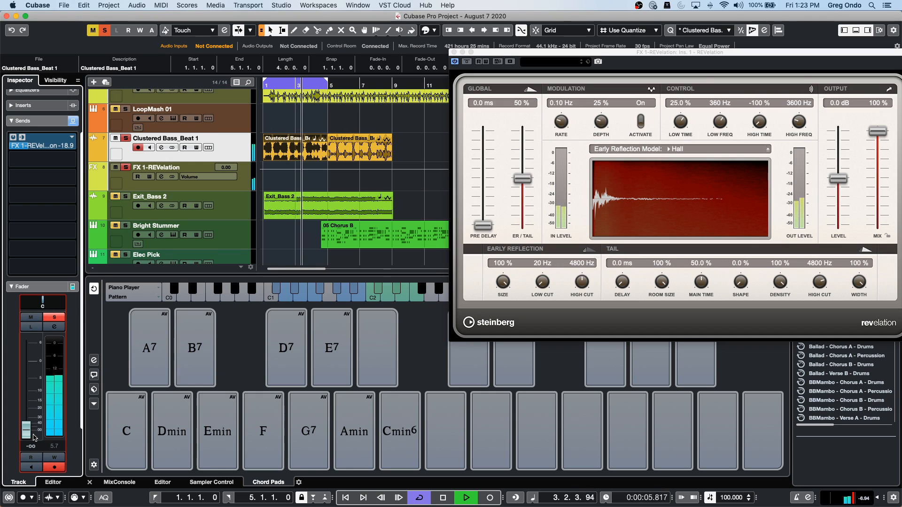
drag(34, 438, 35, 371)
- Move the REVelation send to post-fader and set the channel volume to about -0.67 dB
right_click(40, 143)
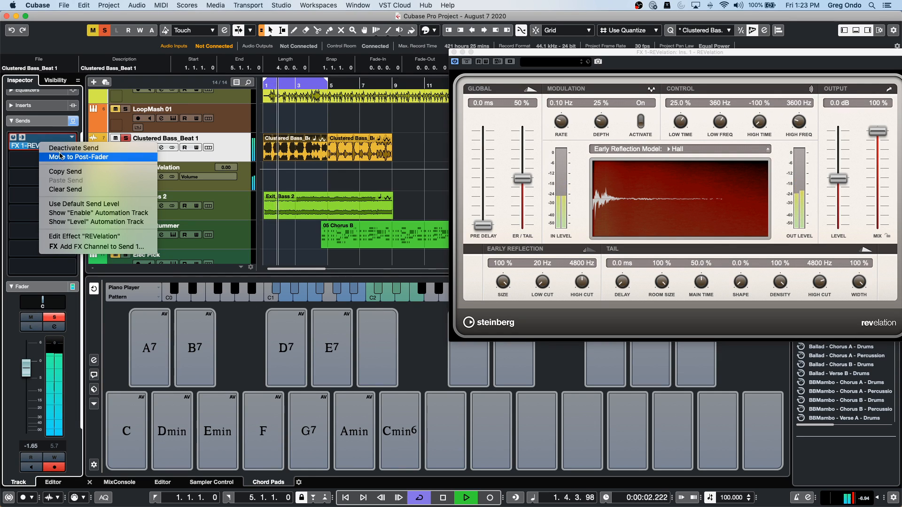
click(84, 158)
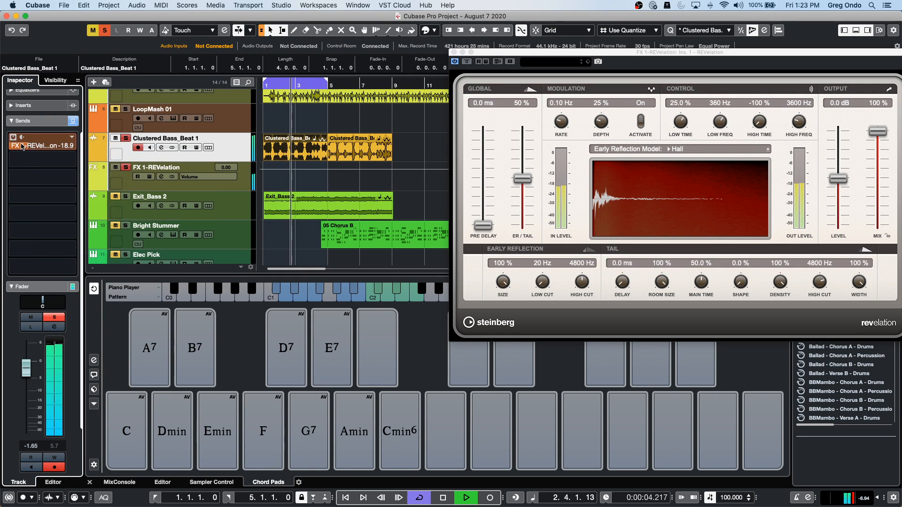
mouse_move(26, 368)
mouse_down()
mouse_move(37, 409)
mouse_move(40, 360)
mouse_up()
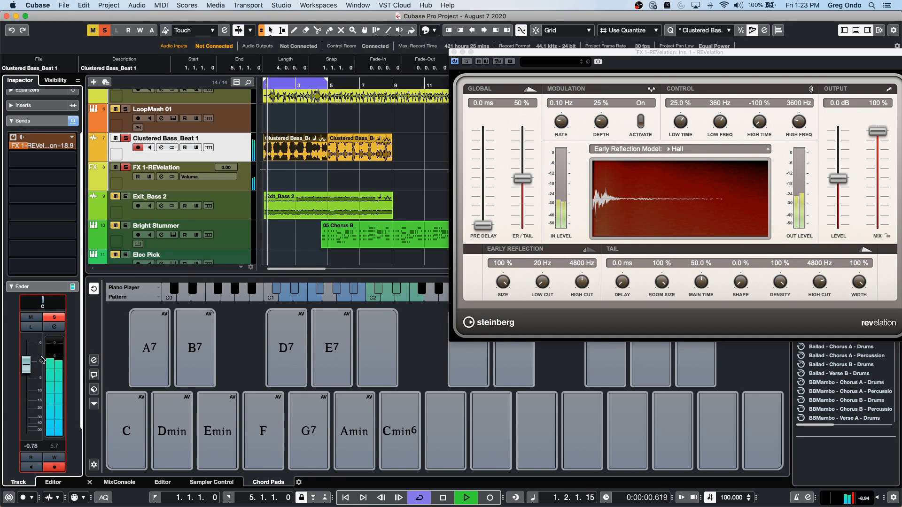
- Switch the REVelation send to pre-fader, set the channel volume to about 0.65 dB, and stop playback
right_click(29, 148)
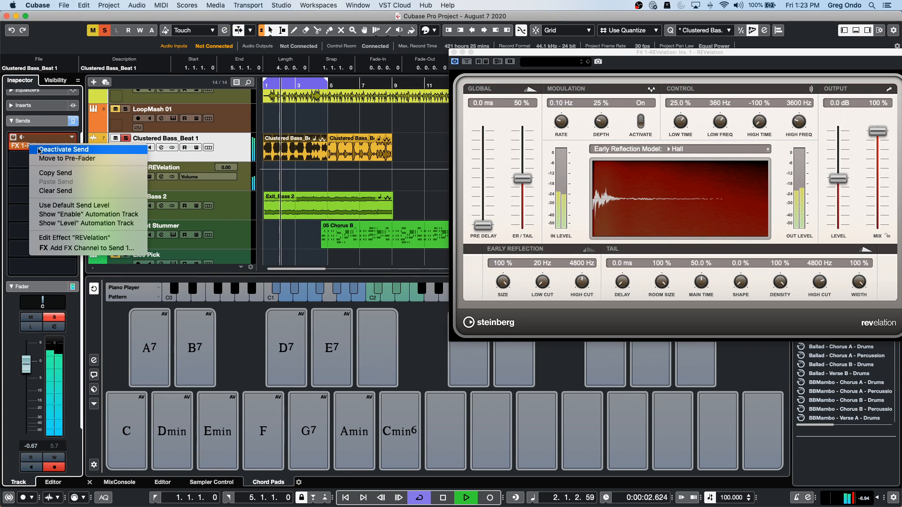
click(51, 157)
mouse_move(24, 365)
mouse_down()
mouse_move(19, 436)
mouse_move(30, 369)
mouse_up()
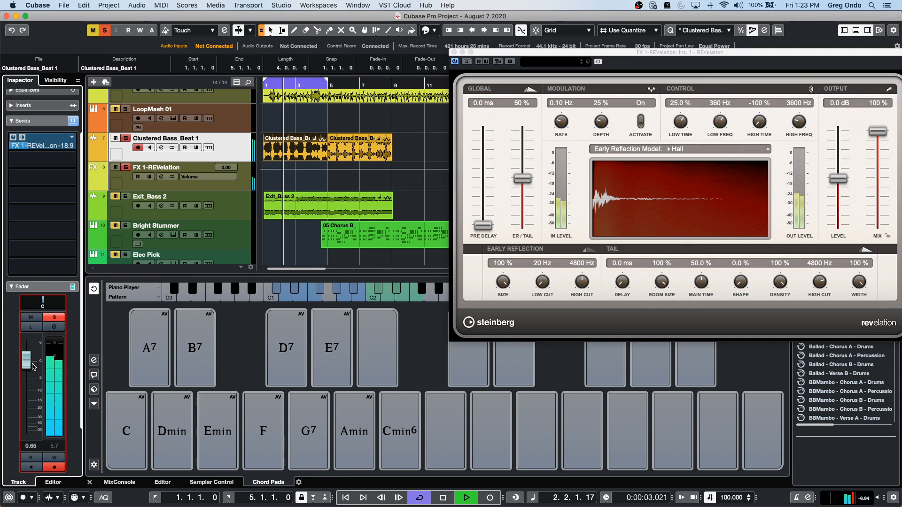
key(space)
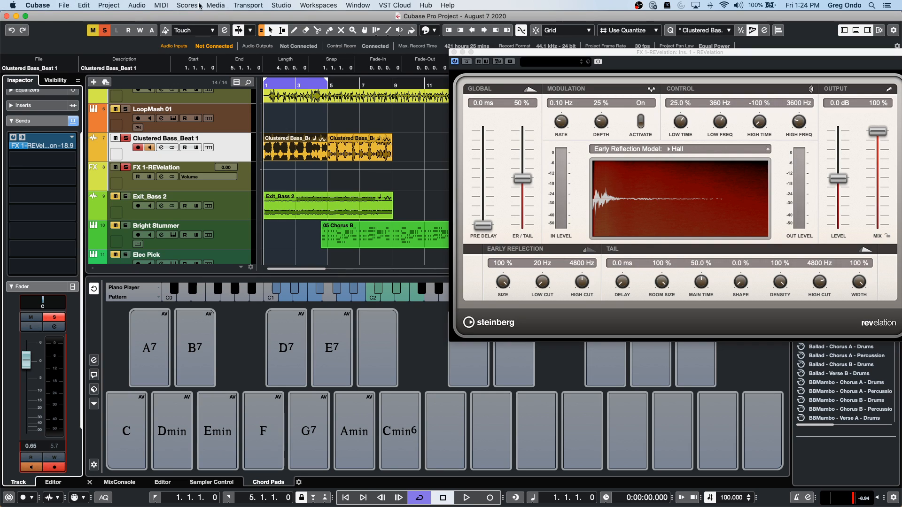
- Close the REVelation effect window and show a longer stretch of the project timeline with the upper tracks
drag(266, 86, 265, 37)
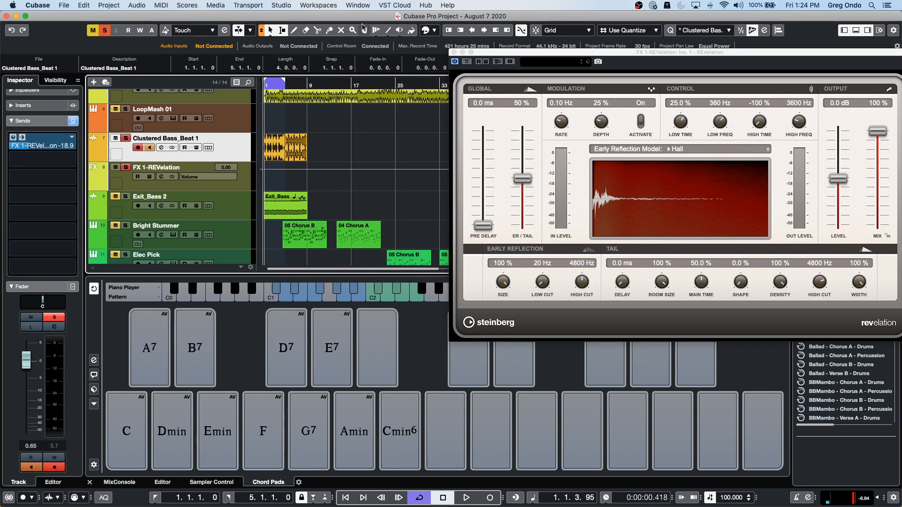
click(454, 52)
scroll(402, 180, up, 1)
scroll(402, 181, down, 3)
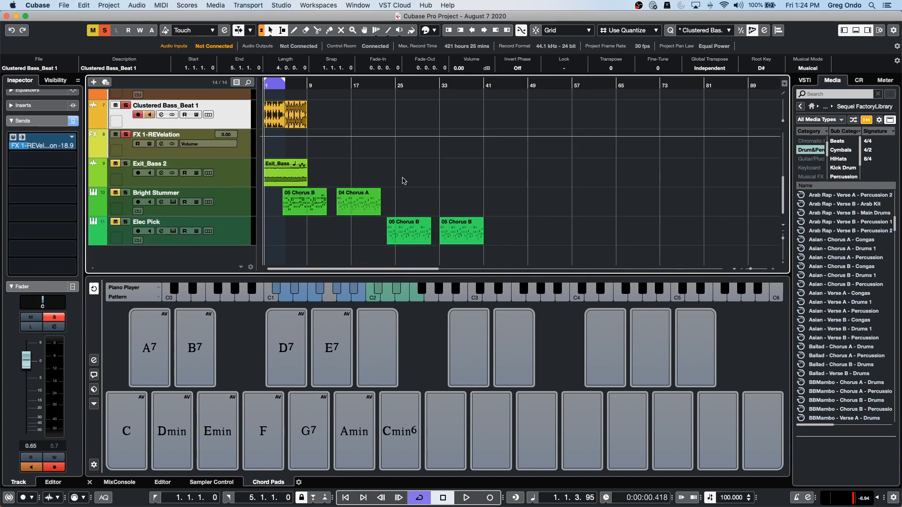
scroll(402, 183, up, 6)
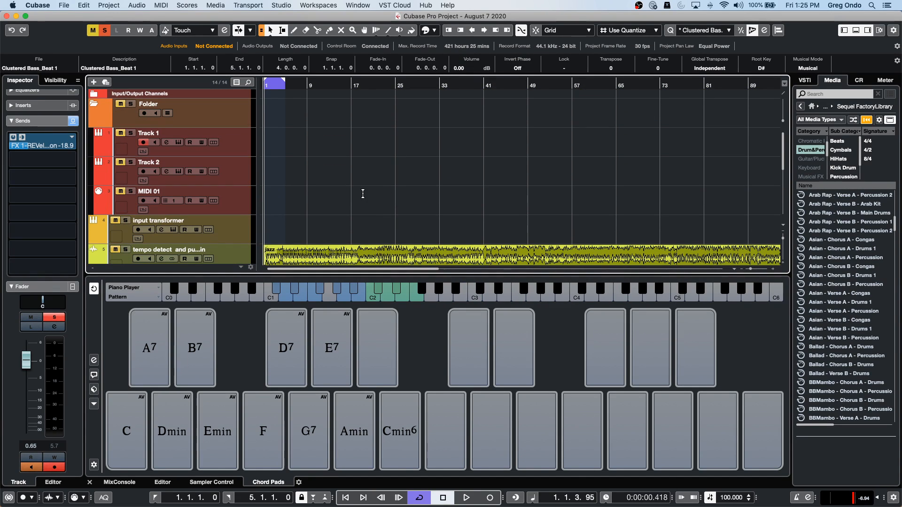
- Open the Audio Mixdown export, set channel selection to Multiple, and include FX 1-REVelation plus all instrument tracks and audio channels
click(63, 5)
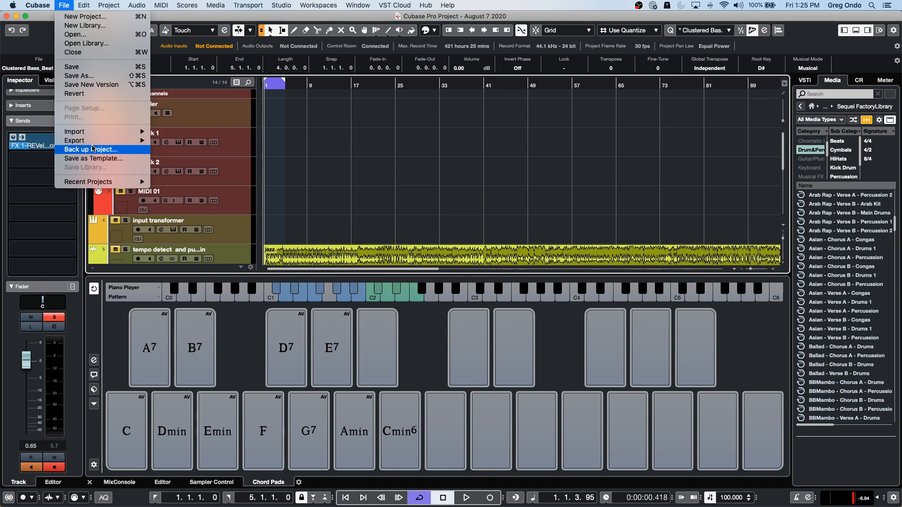
mouse_move(108, 140)
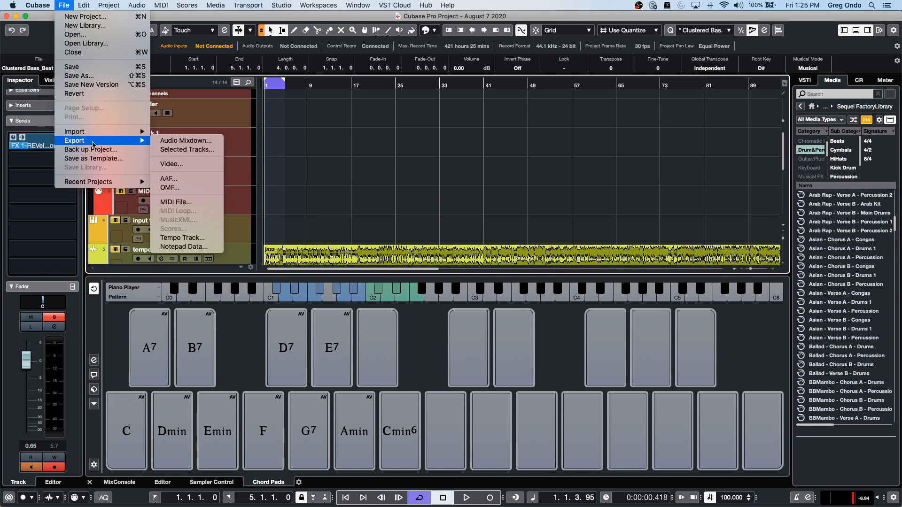
click(206, 142)
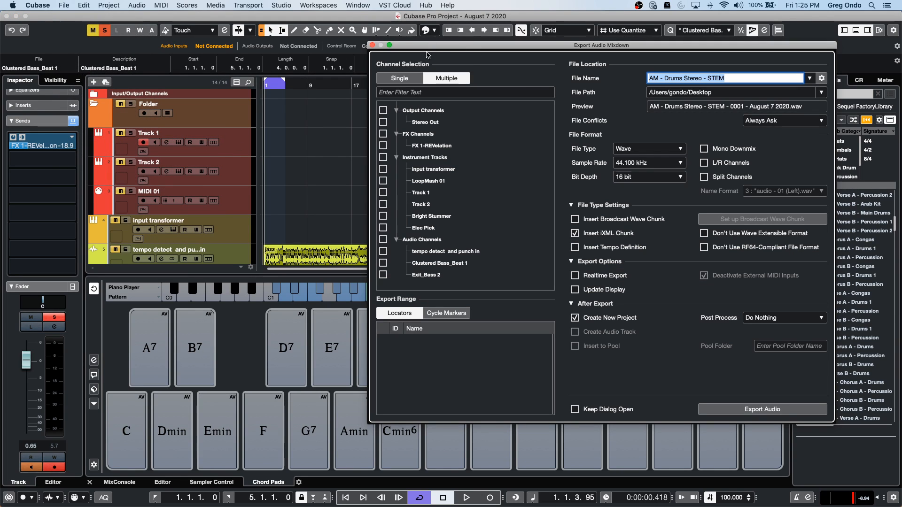
click(386, 76)
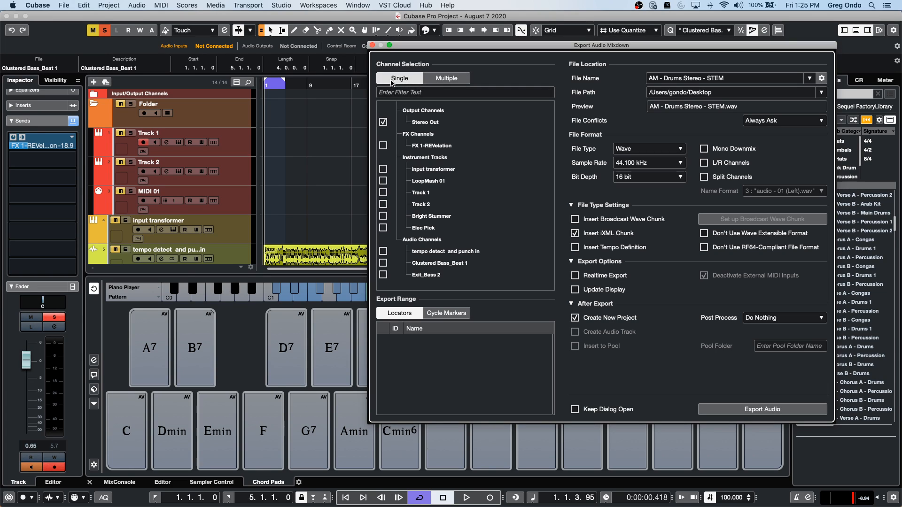
click(454, 82)
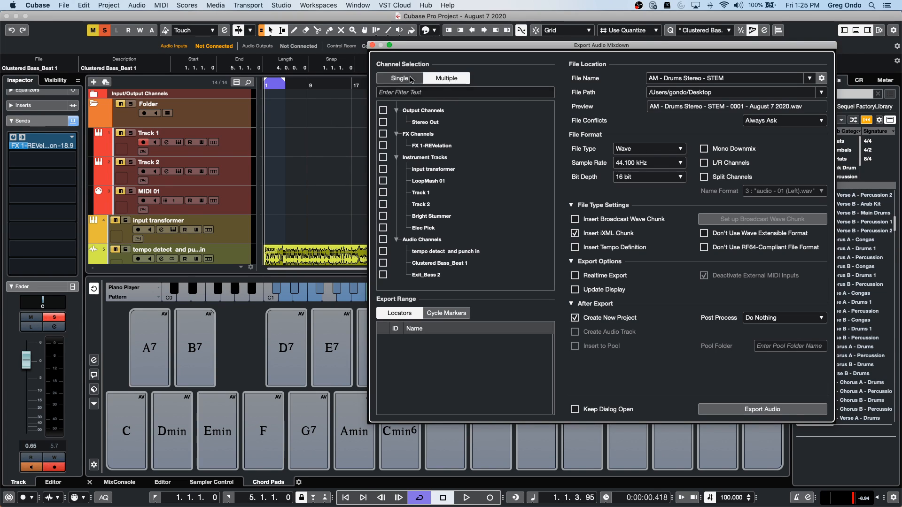
click(383, 146)
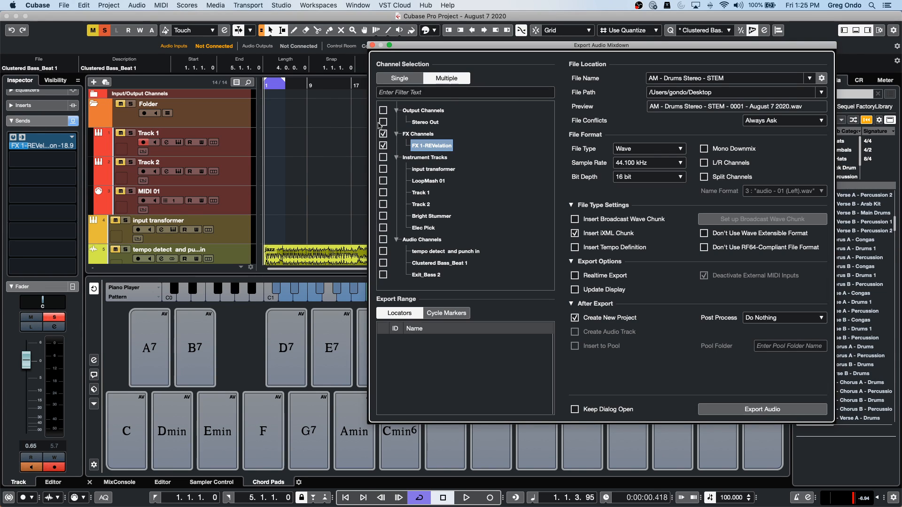
click(383, 157)
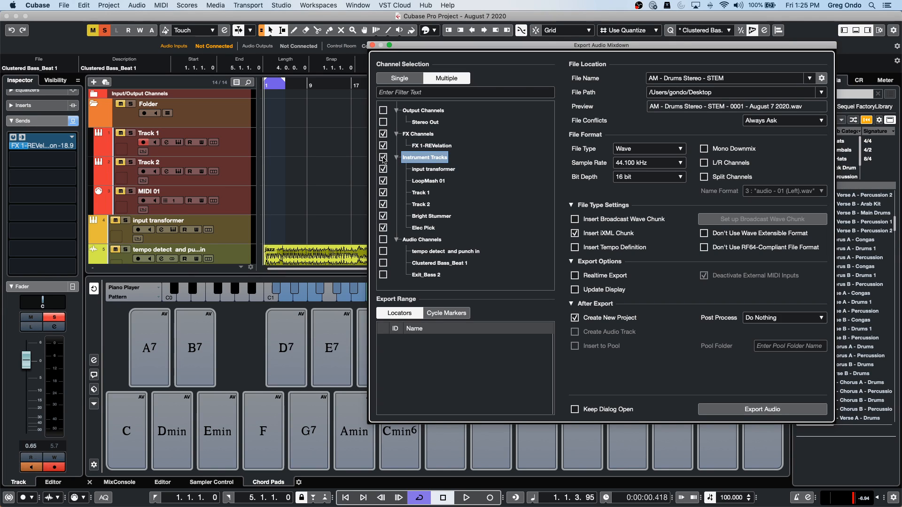
click(383, 239)
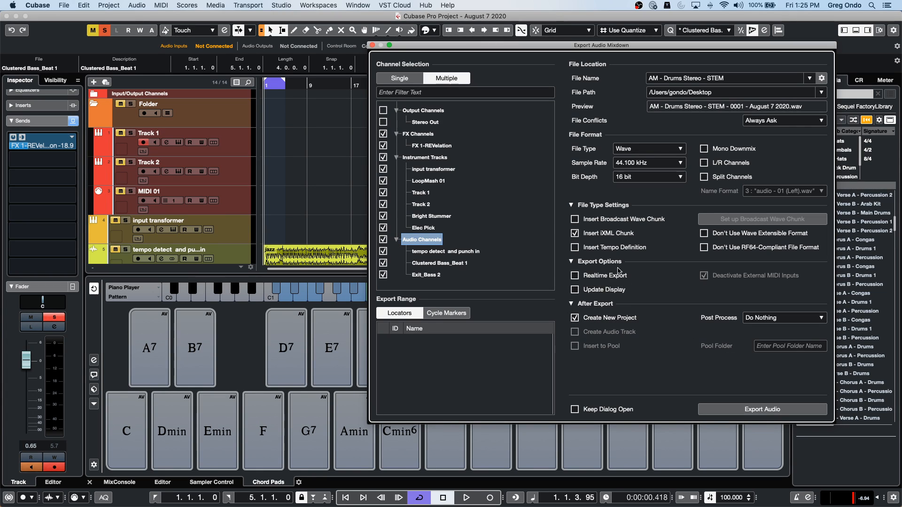
- Review the Create New Project option and the Single and Multiple channel selections, leaving Multiple active, and close the export dialog without exporting
click(582, 323)
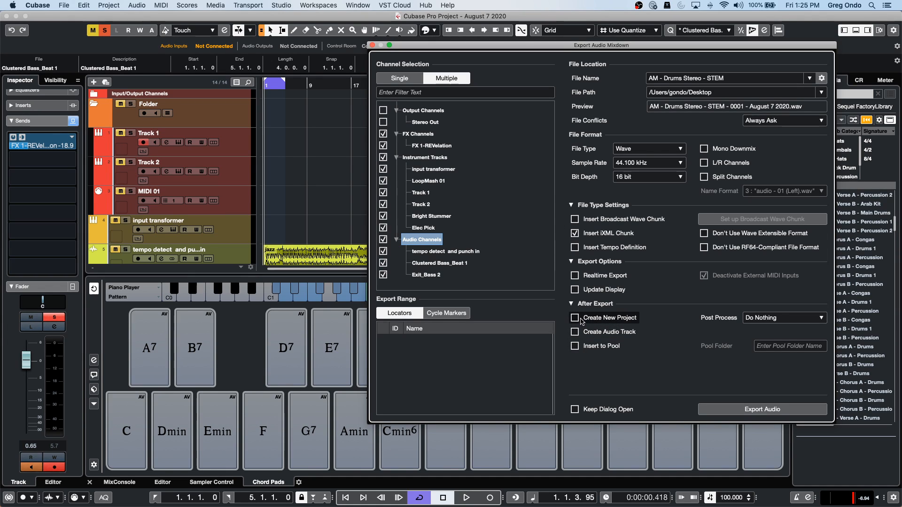
click(575, 319)
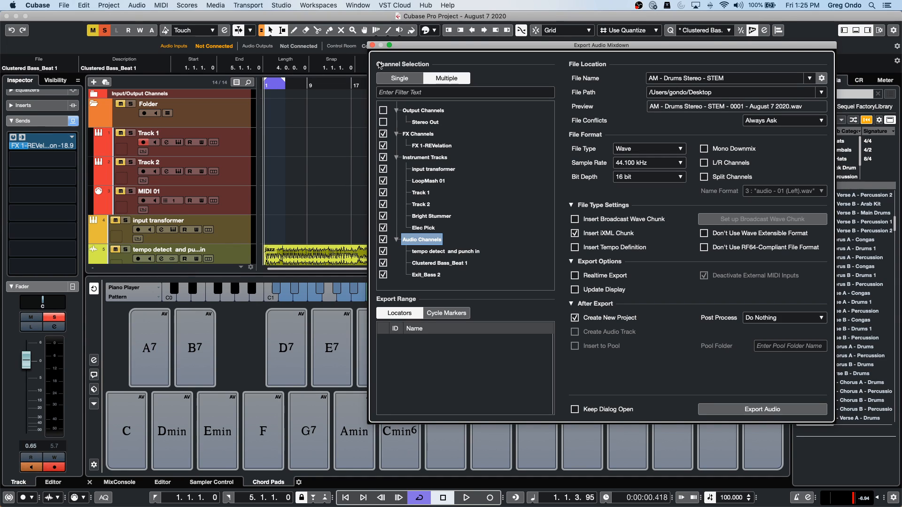
click(64, 6)
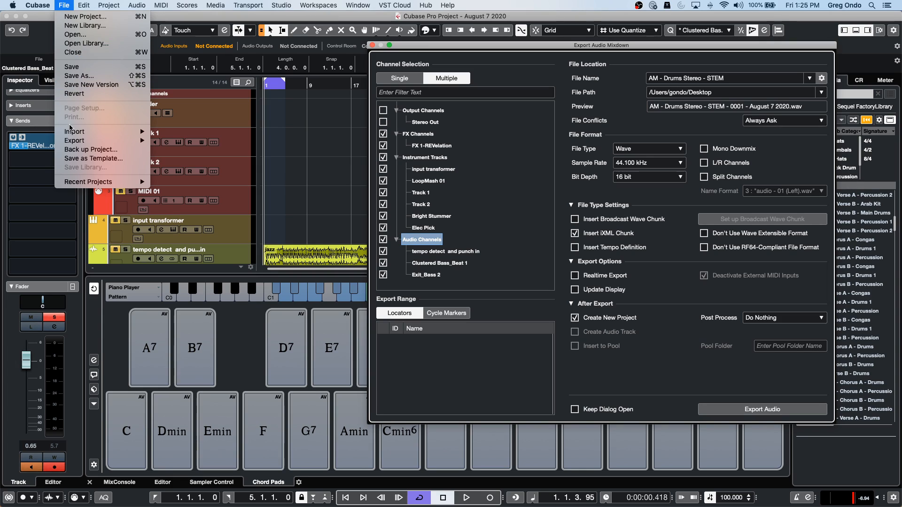
mouse_move(75, 140)
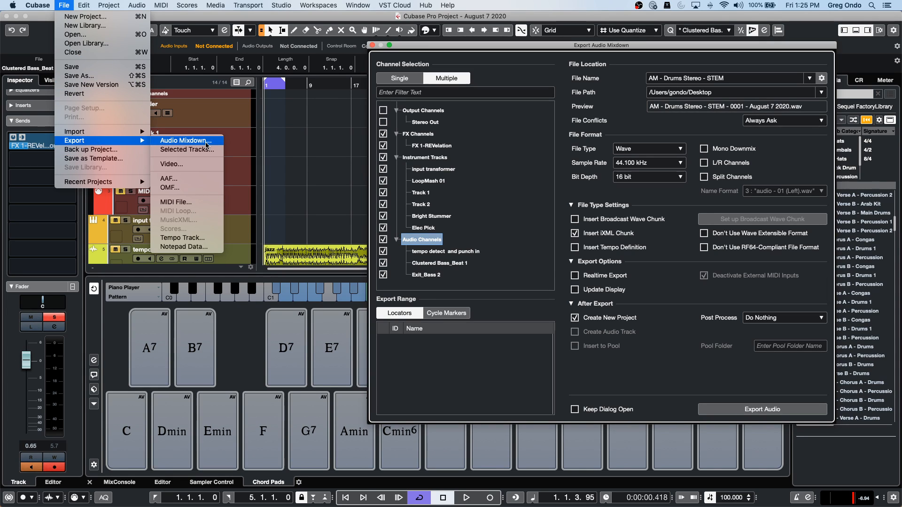
click(178, 141)
click(408, 79)
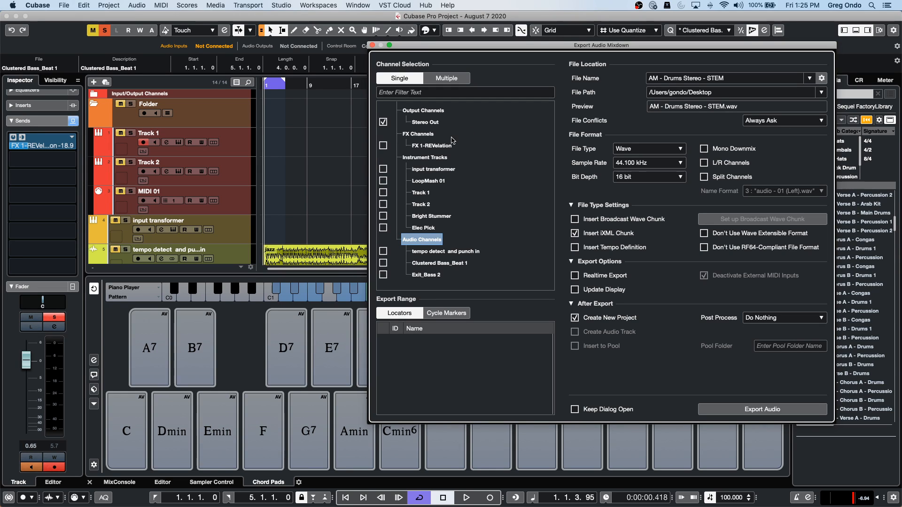
click(452, 81)
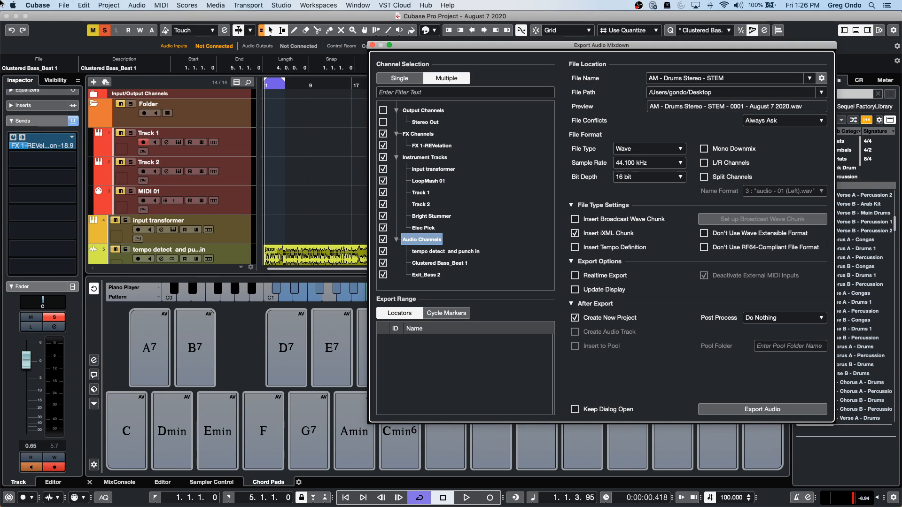
click(372, 46)
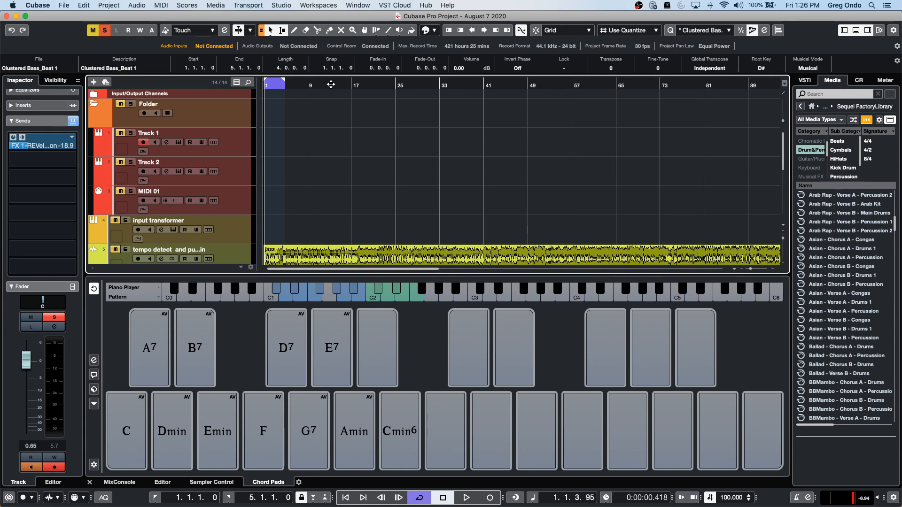
- Add the 01 Rock Grooves 140 loop from the Drum Loops library to the Clustered Bass_Beat 1 track, starting at about 49.1.4.43
click(322, 83)
drag(332, 82, 336, 69)
scroll(379, 210, down, 5)
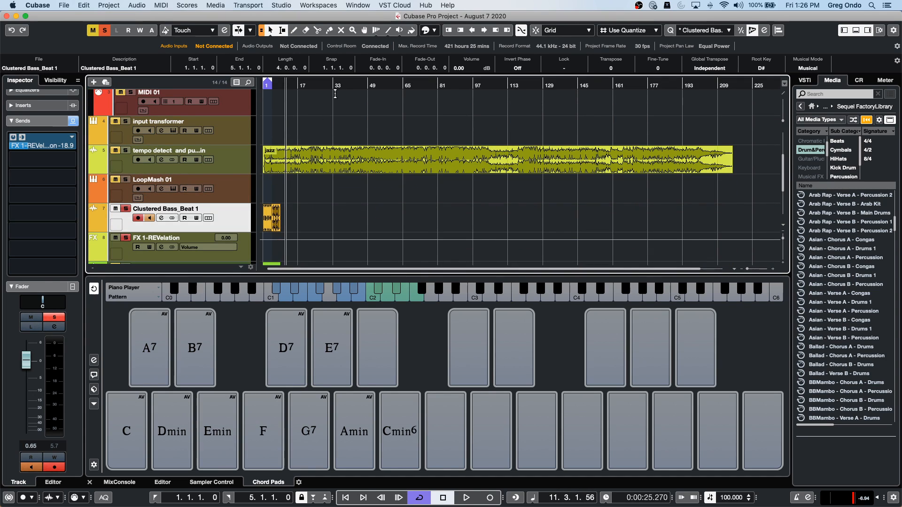
scroll(320, 165, down, 2)
scroll(321, 165, down, 3)
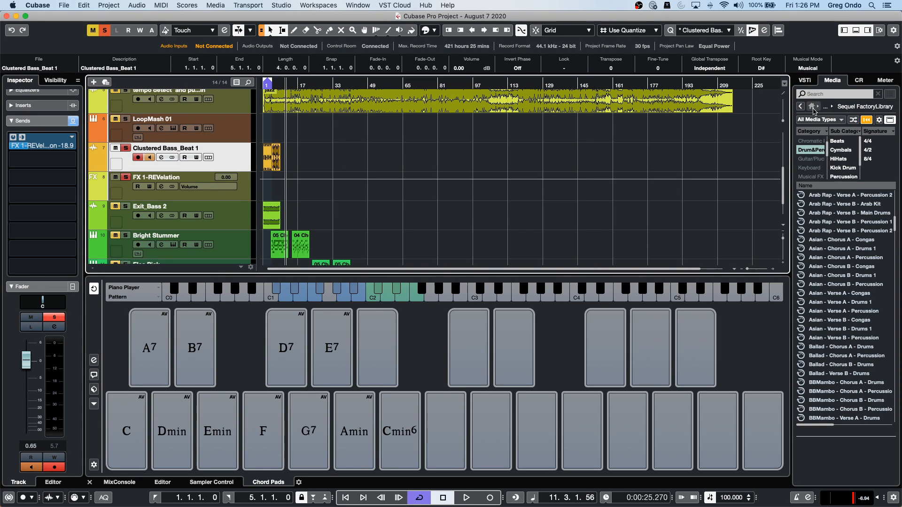
click(811, 106)
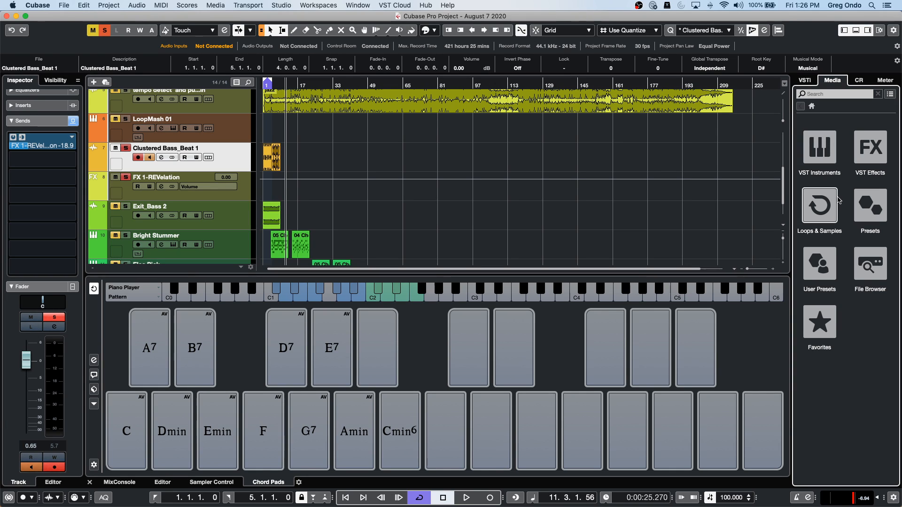
click(823, 209)
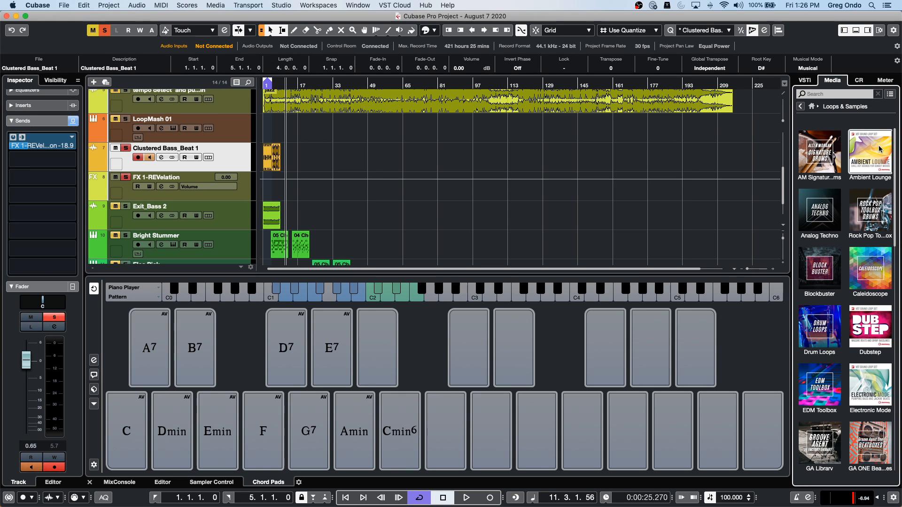
click(820, 326)
click(827, 294)
drag(826, 295, 373, 158)
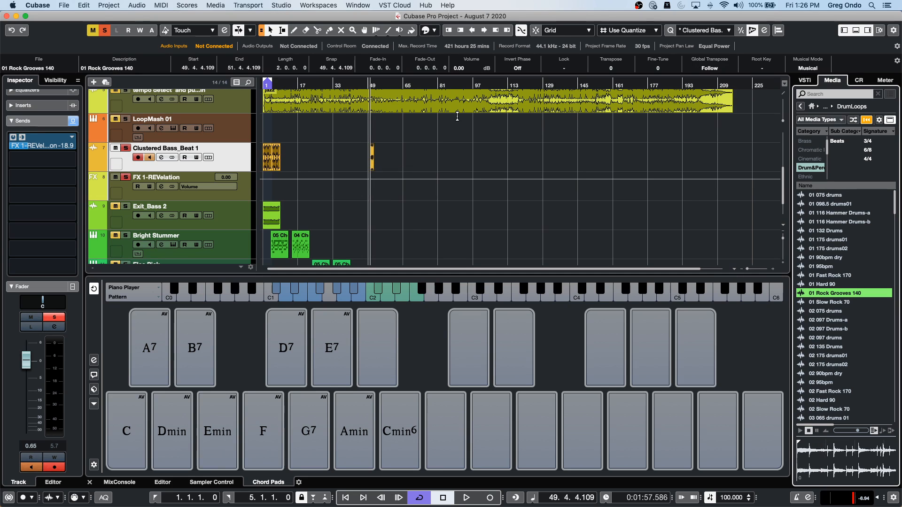
drag(365, 84, 364, 116)
drag(426, 165, 415, 163)
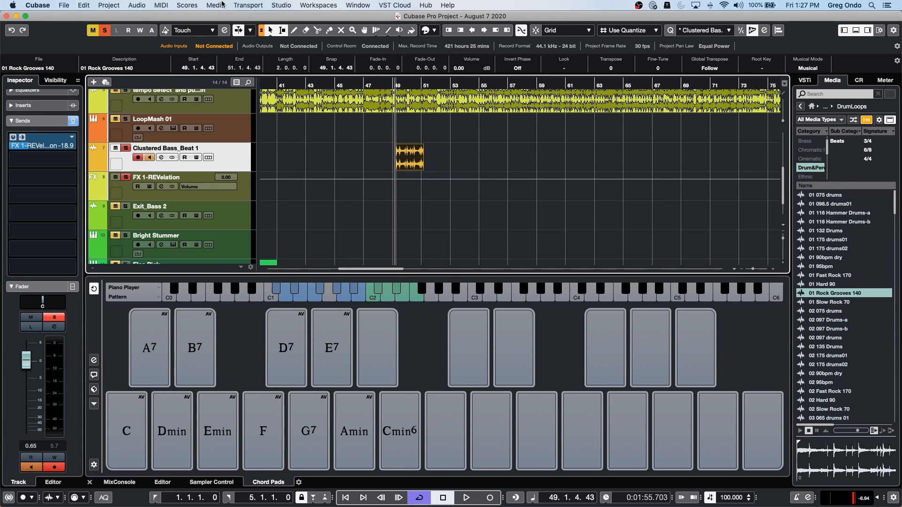
- Open Direct Offline Processing for the 01 Rock Grooves 140 event and place its window clear of the event
click(161, 5)
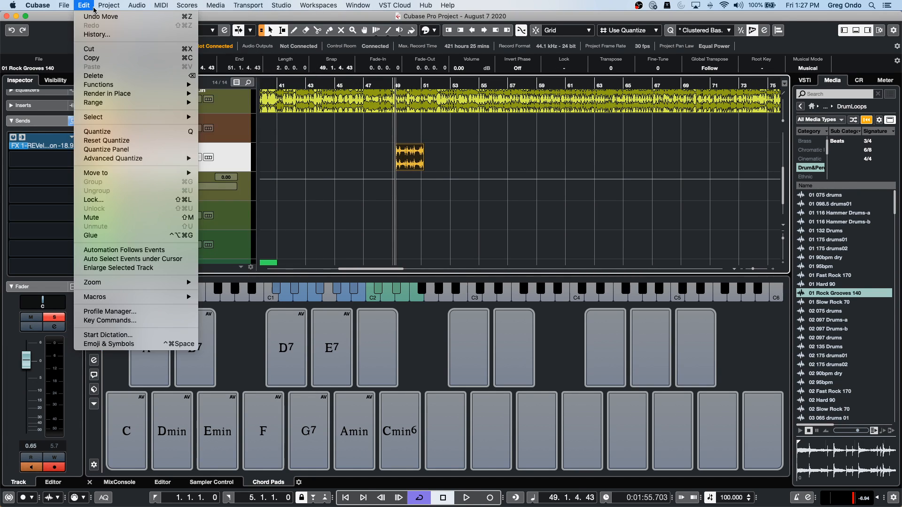
mouse_move(137, 6)
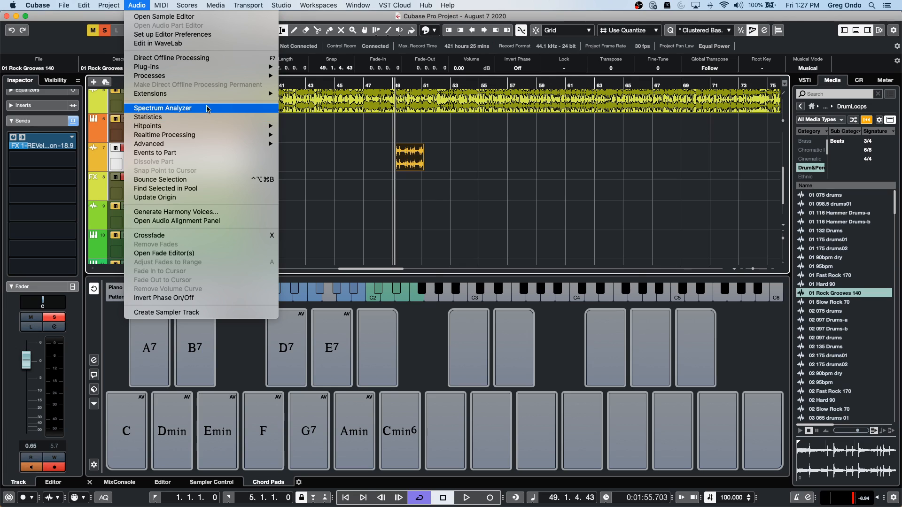
click(171, 58)
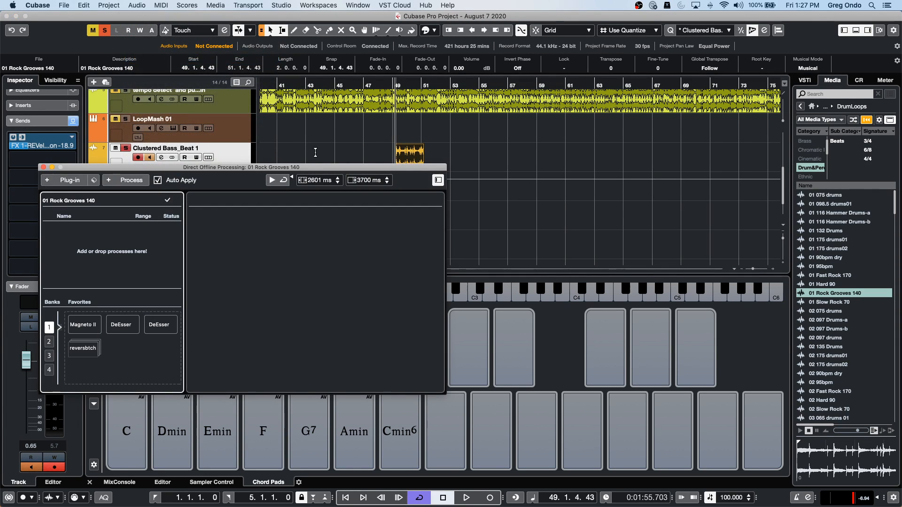
drag(317, 167, 548, 193)
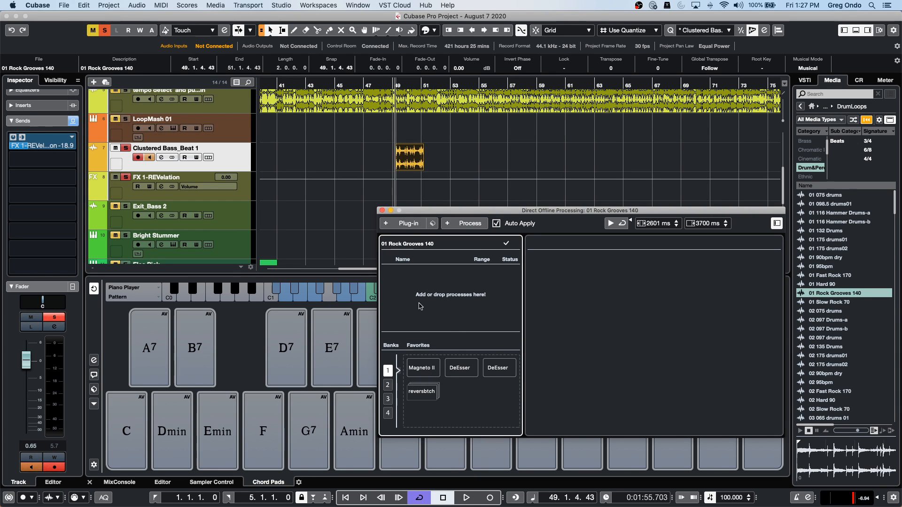
- Apply the Magneto II favorite to the drum loop with HF-Adjust at 3.8 dB and play the result
click(422, 368)
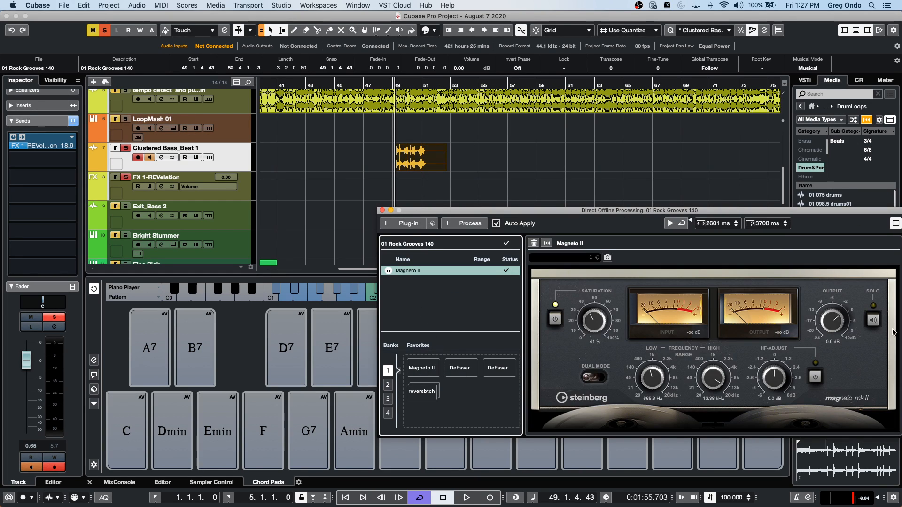
drag(782, 364, 782, 335)
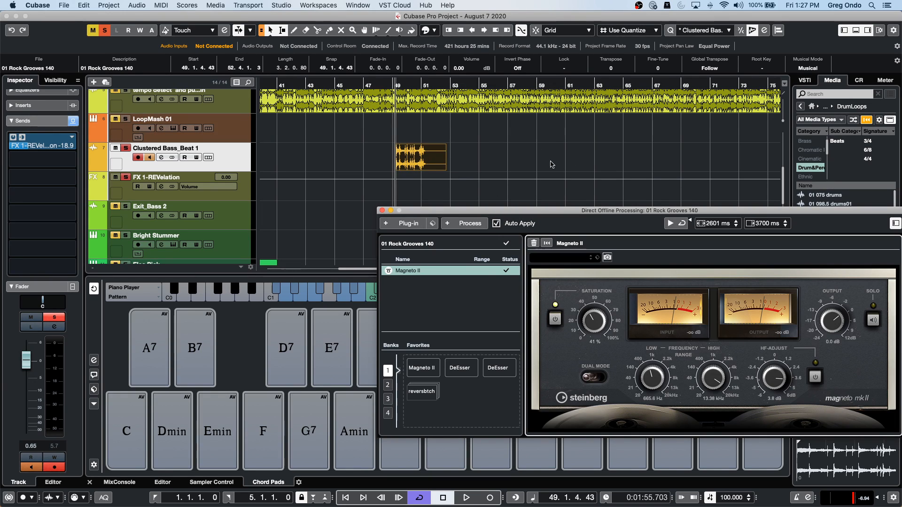
key(space)
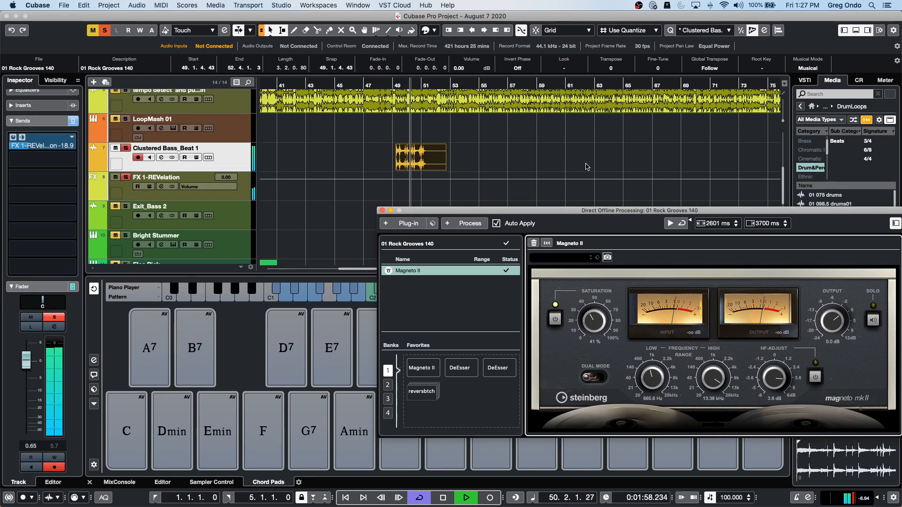
- Delete the Magneto II process from the drum loop and stop playback
right_click(436, 271)
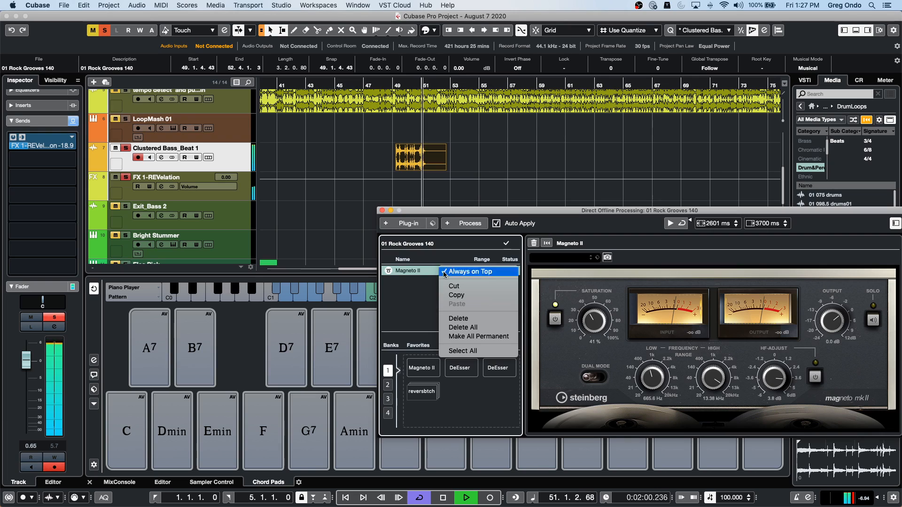
click(489, 319)
key(space)
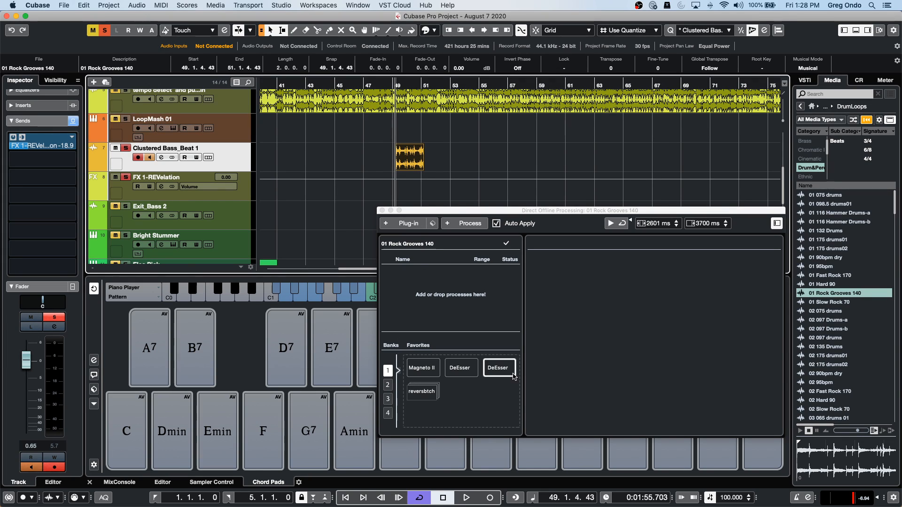
- Apply the DeEsser favorite to the drum loop as an offline process, and remove it again
drag(501, 370, 421, 276)
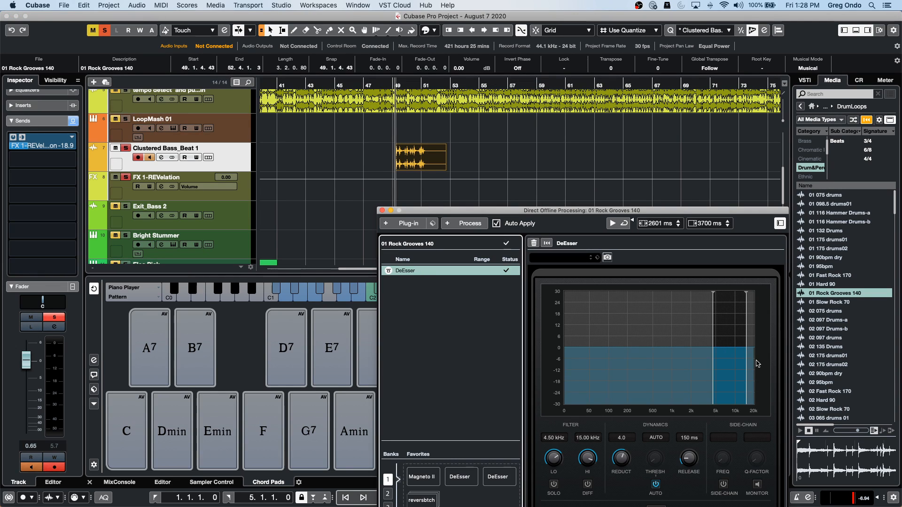
drag(520, 211, 539, 177)
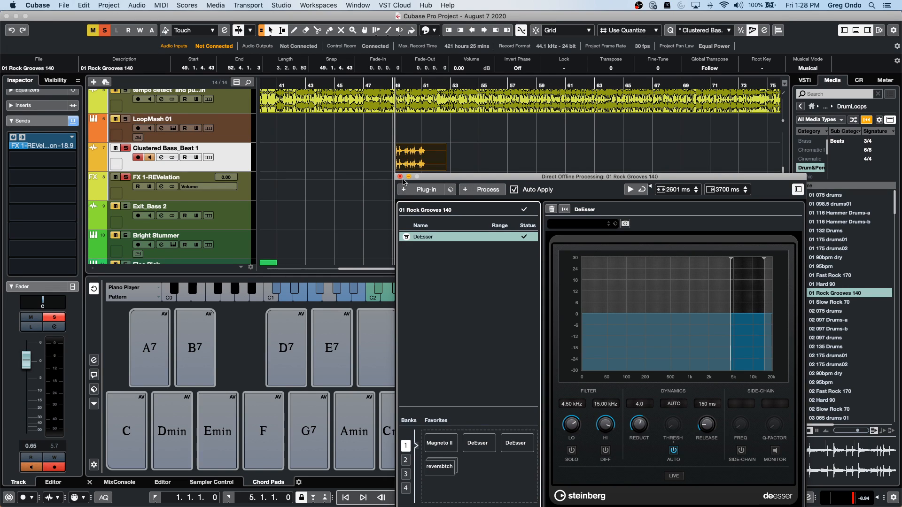
key(Delete)
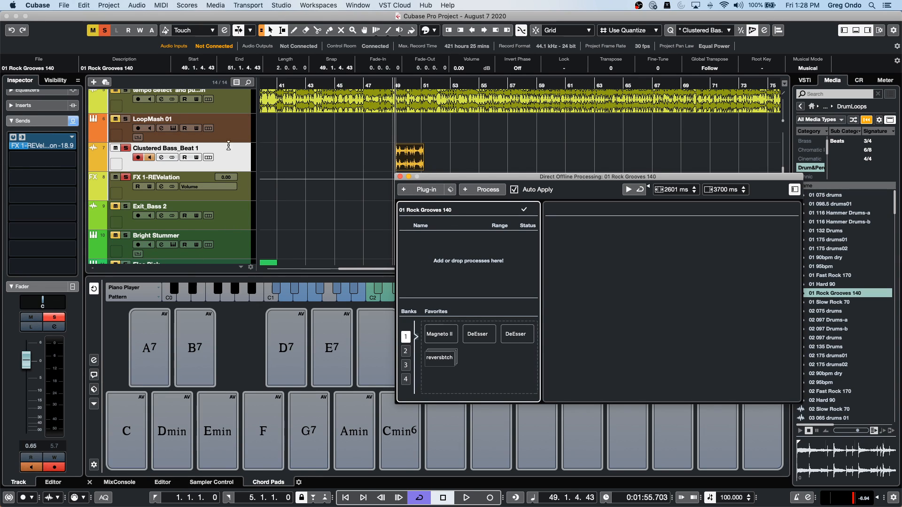
- Add a stereo audio track below Clustered Bass_Beat 1, close Direct Offline Processing, and move the 01 Rock Grooves 140 event onto the new track
right_click(239, 164)
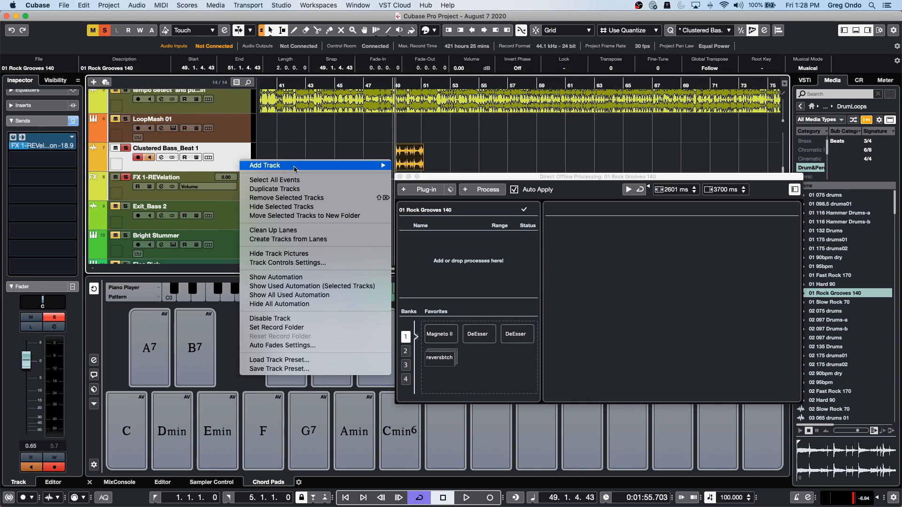
mouse_move(281, 165)
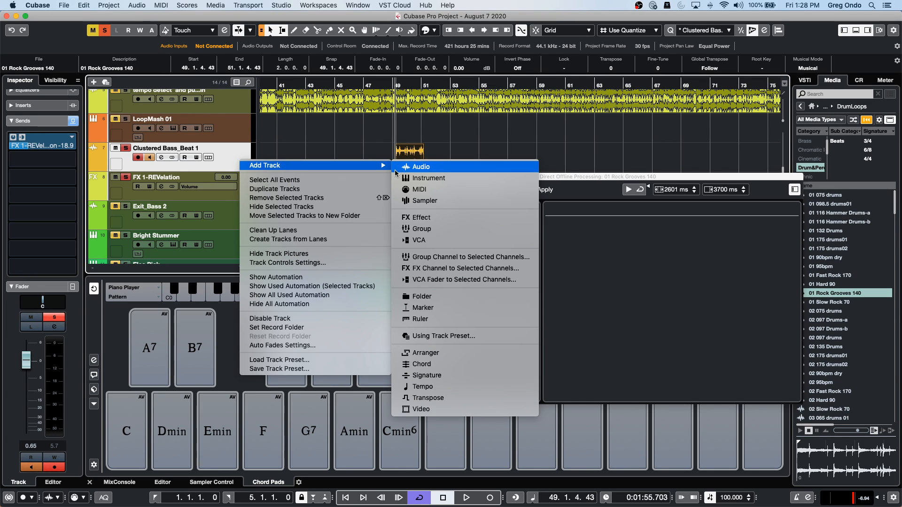
click(437, 167)
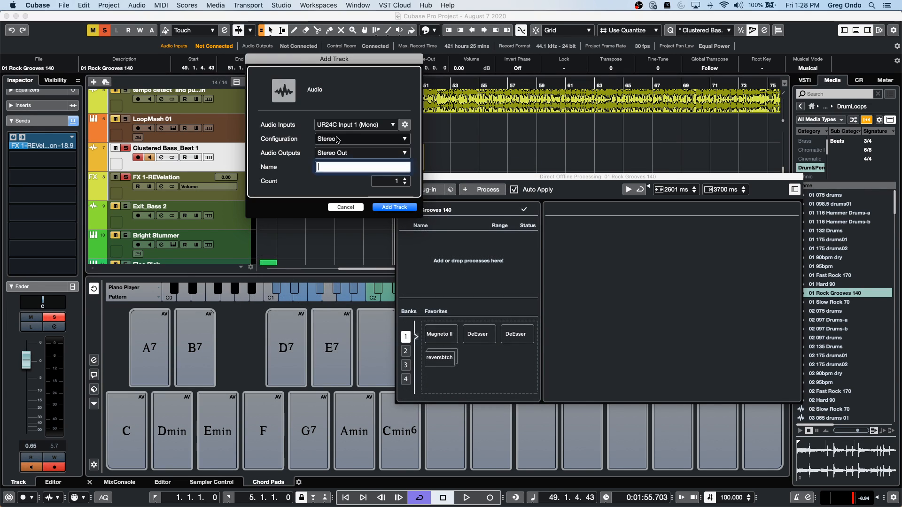
click(395, 205)
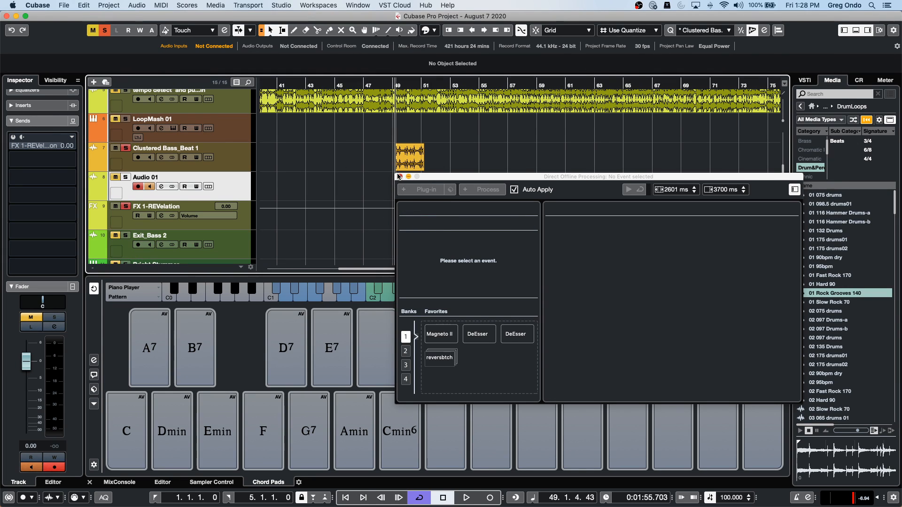
click(400, 176)
drag(405, 164, 404, 194)
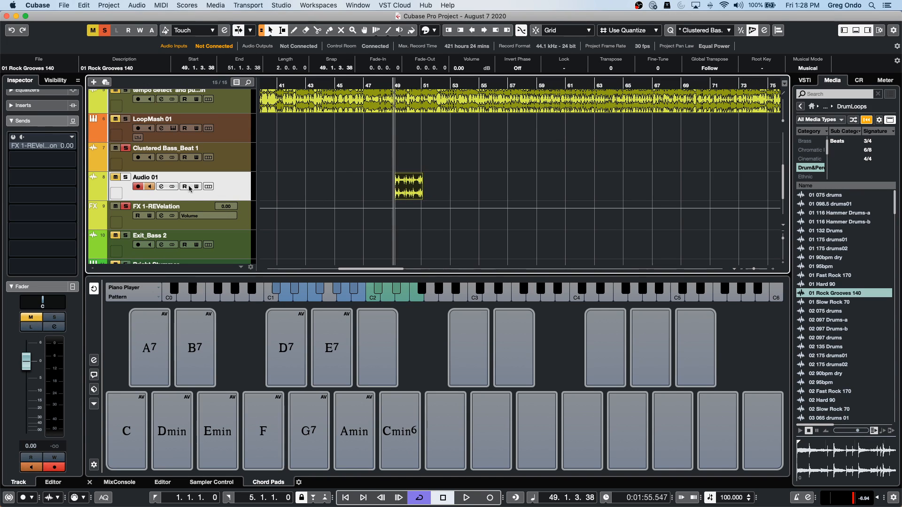
- Insert Compressor in the first insert slot of the Audio 01 track and DualFilter in the second
click(45, 287)
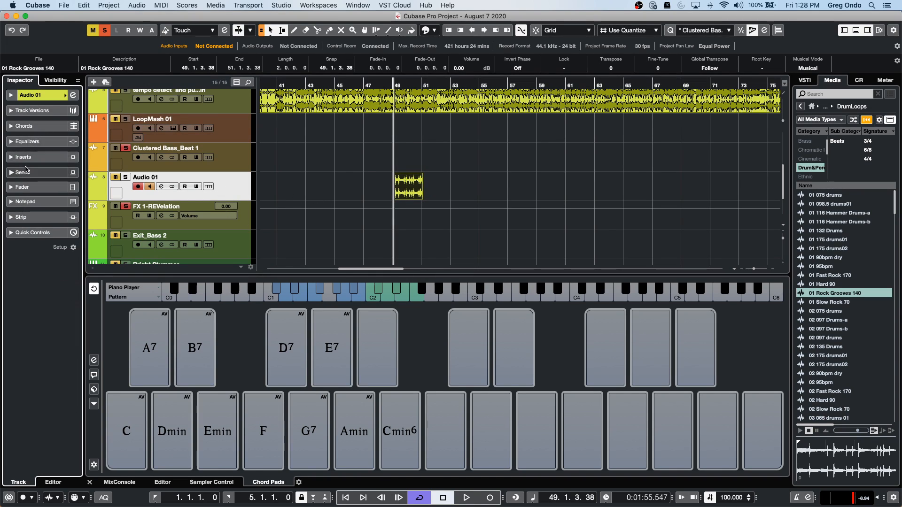
click(28, 157)
click(39, 177)
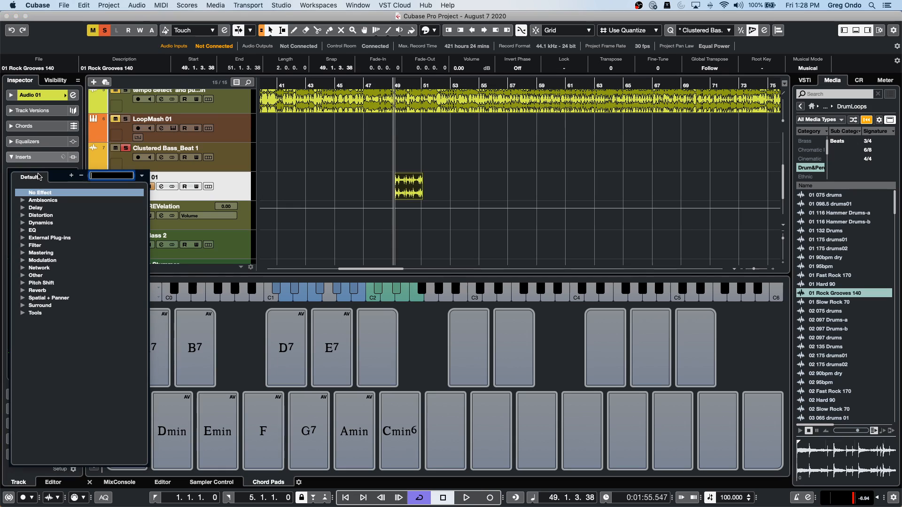
click(23, 208)
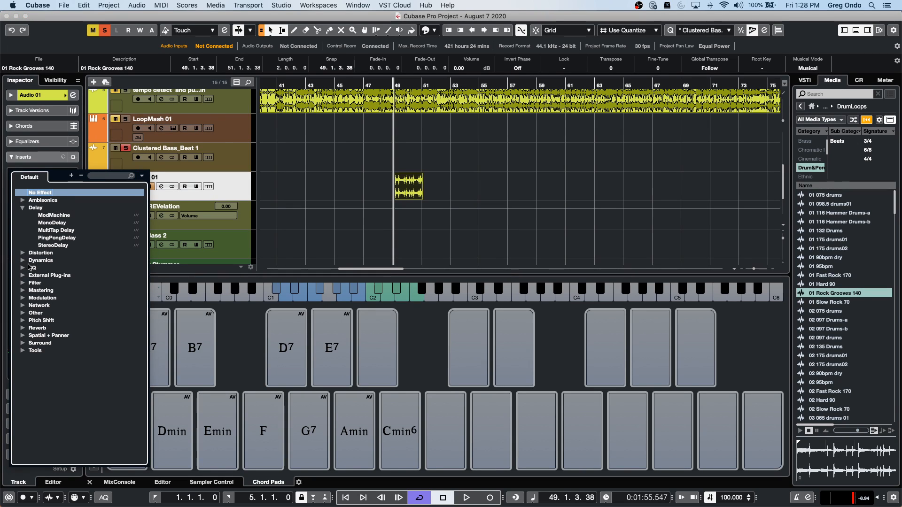
click(23, 261)
click(73, 275)
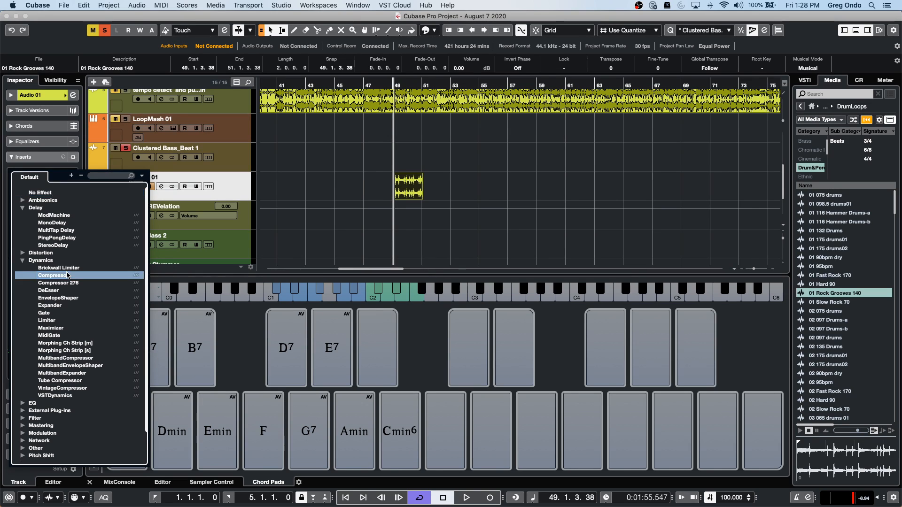
click(71, 188)
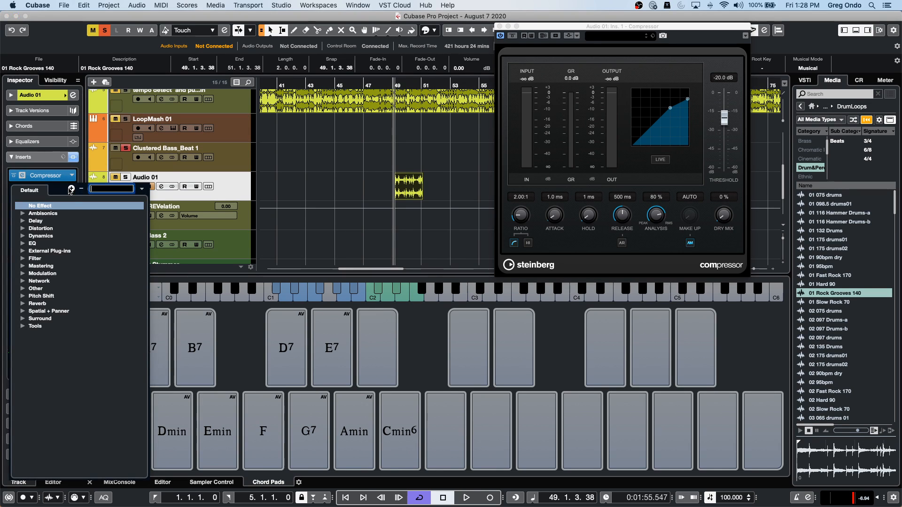
click(21, 259)
click(49, 266)
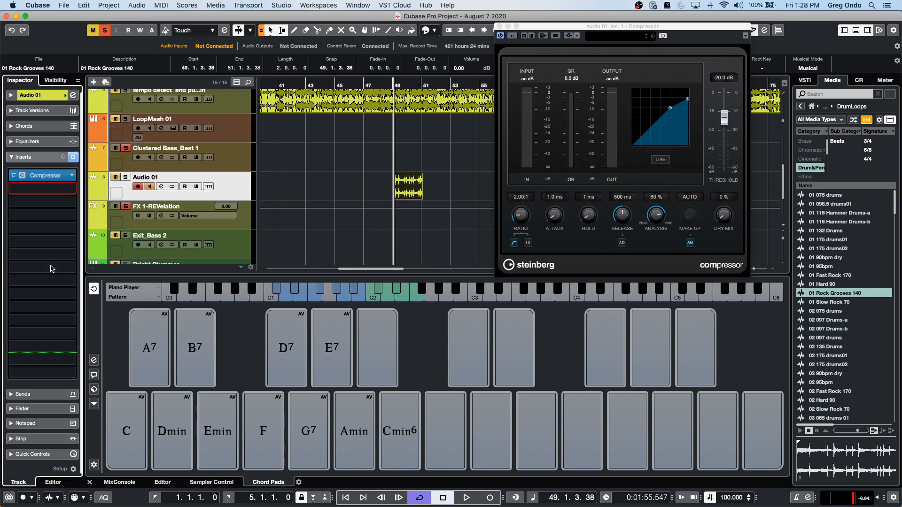
- Insert GEQ-10 in the third slot of Audio 01, boost its 1k band by about 4.9 dB, and close the plug-in windows
click(40, 201)
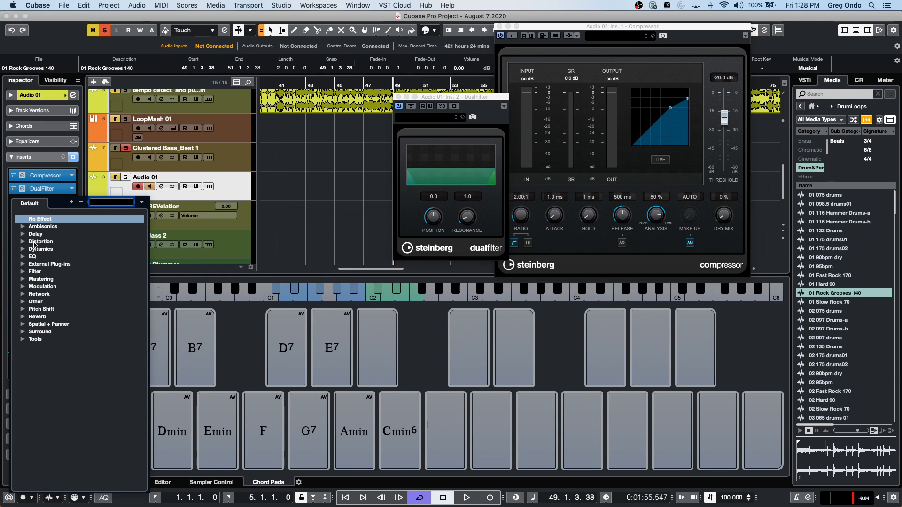
click(24, 256)
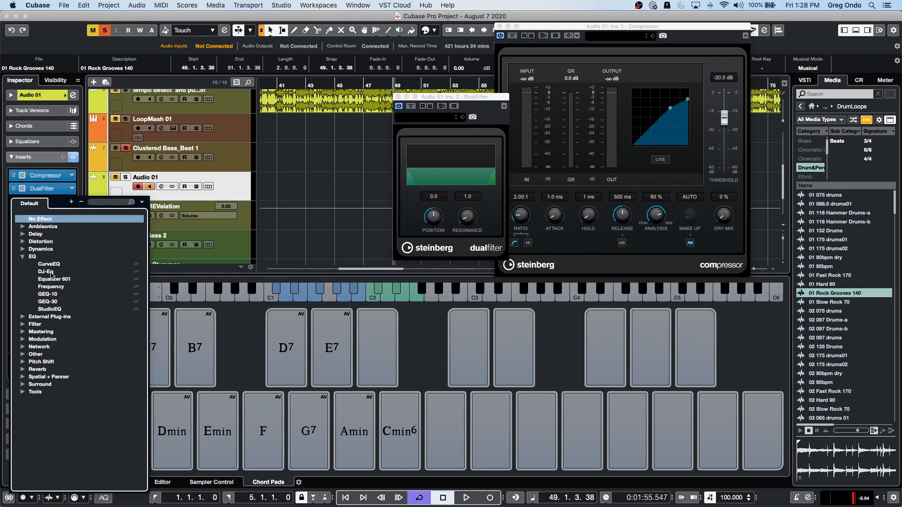
click(49, 294)
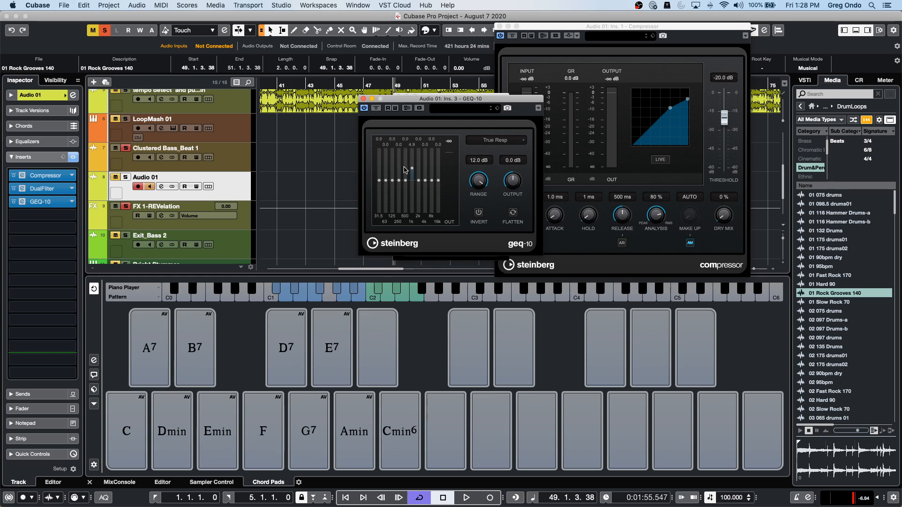
drag(393, 198, 395, 172)
click(363, 99)
click(500, 26)
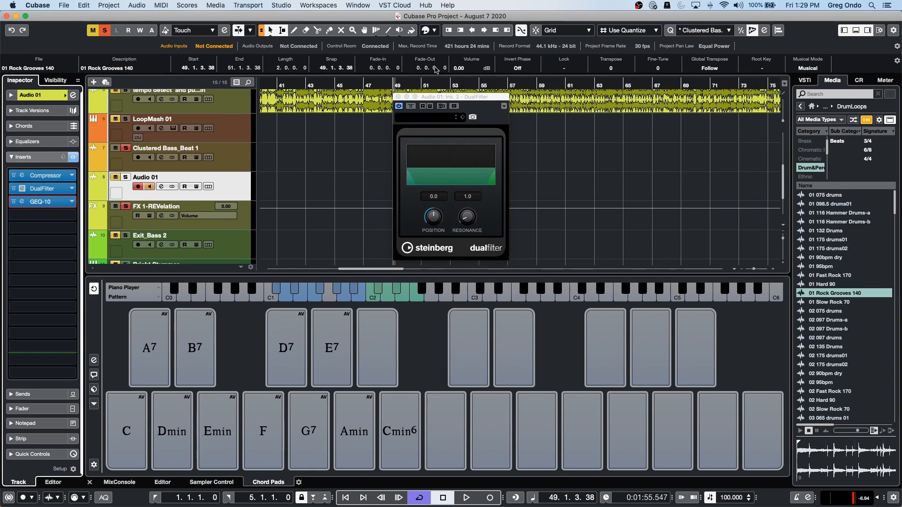
click(399, 96)
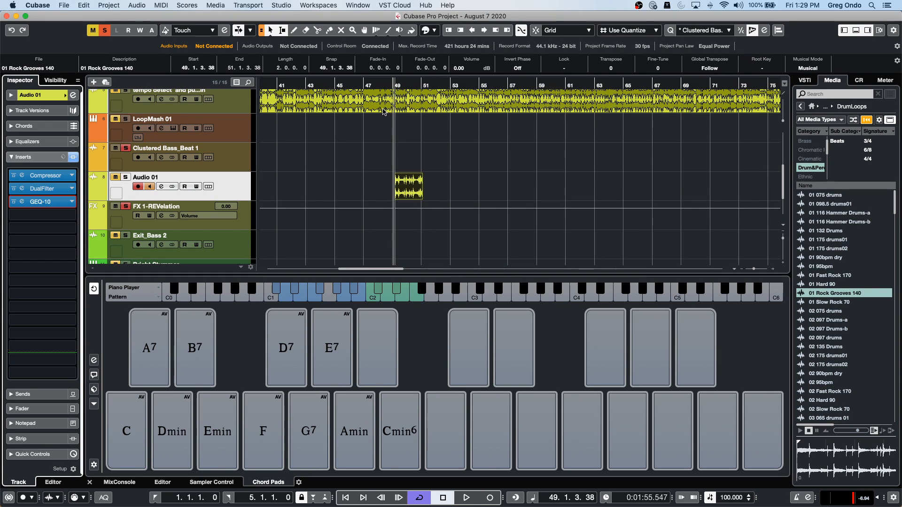
- Copy the whole Audio 01 insert chain from the MixConsole into Direct Offline Processing for the drum loop, and bypass the track's inserts
key(F7)
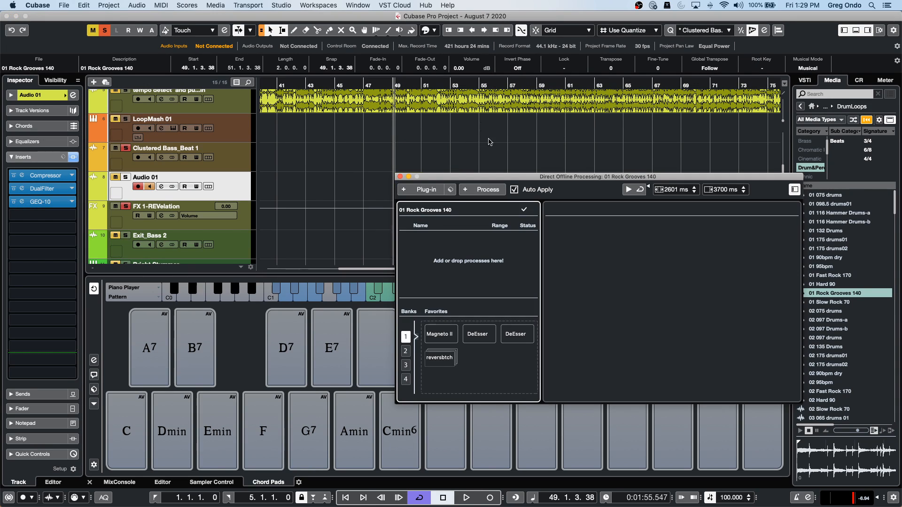
click(130, 482)
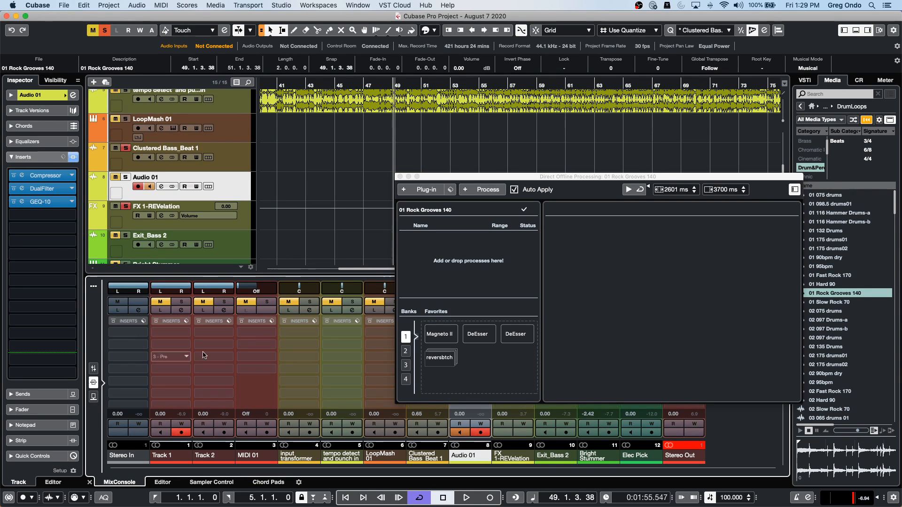
drag(475, 178, 653, 128)
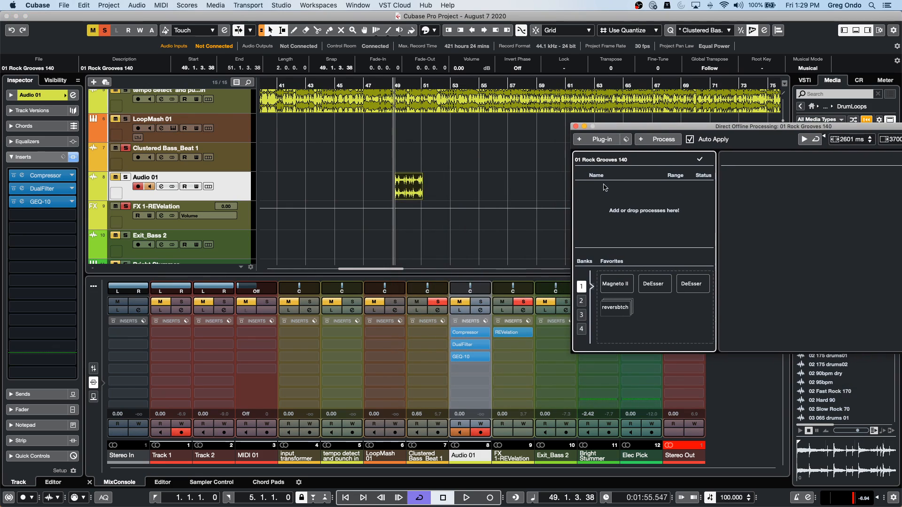
click(484, 322)
drag(531, 292, 630, 200)
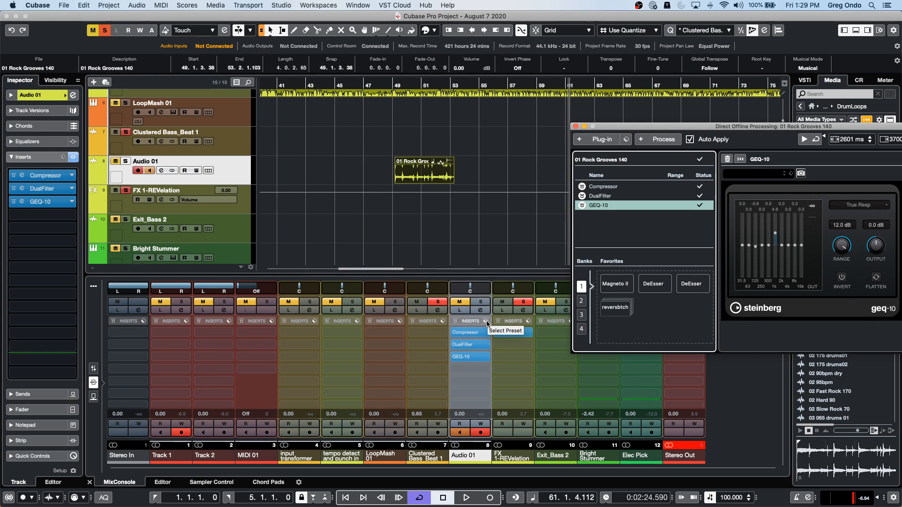
click(461, 319)
click(455, 321)
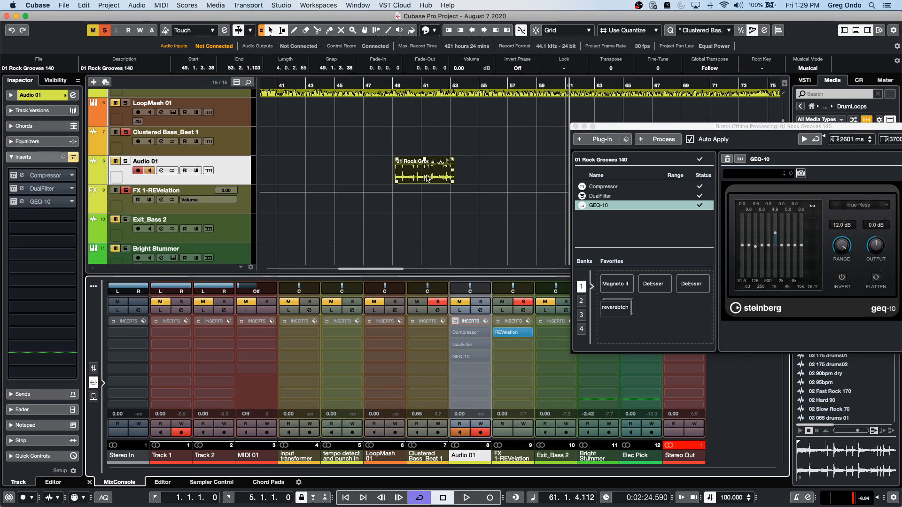
- Delete the GEQ-10 offline process from the drum loop and review the FX chain preset options for offline processing and the Audio 01 inserts
right_click(593, 198)
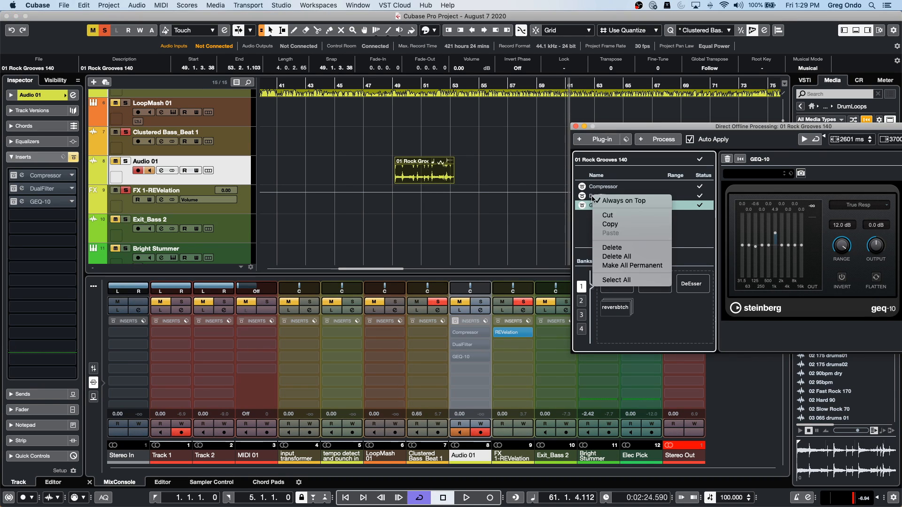
click(612, 247)
click(626, 139)
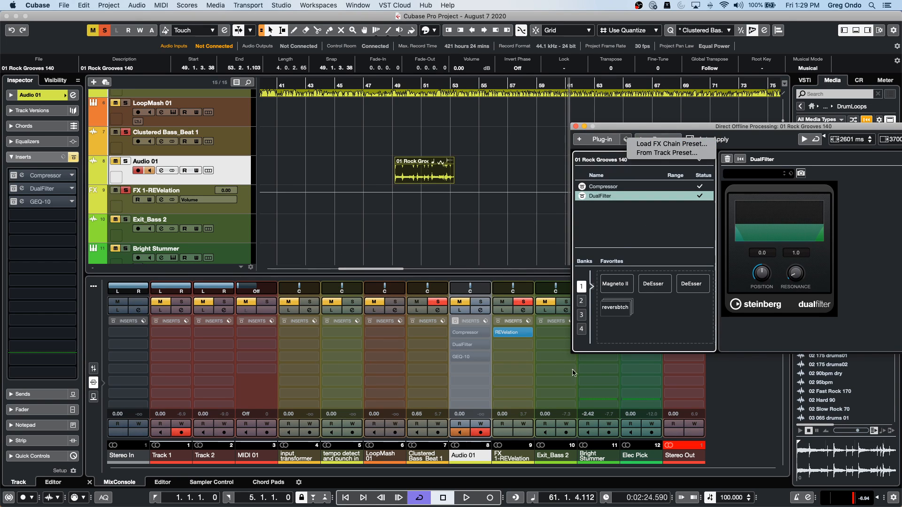
click(63, 158)
click(63, 158)
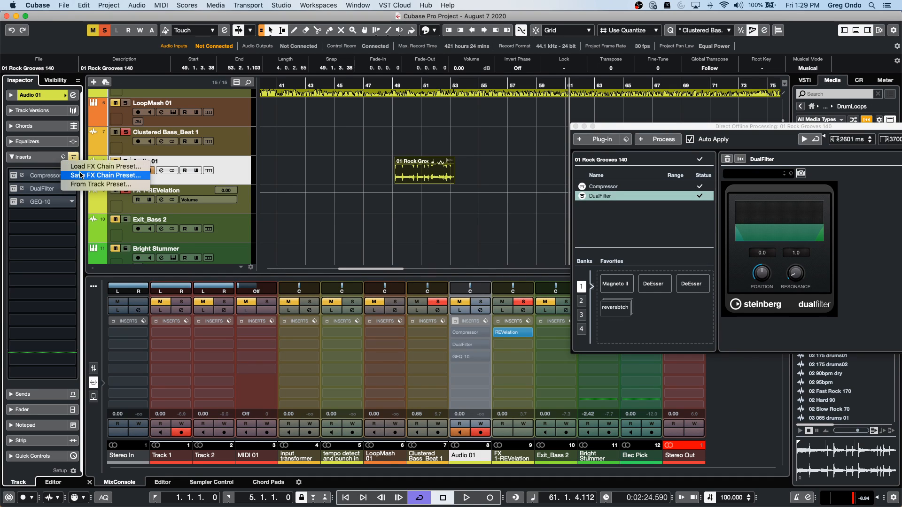
click(622, 229)
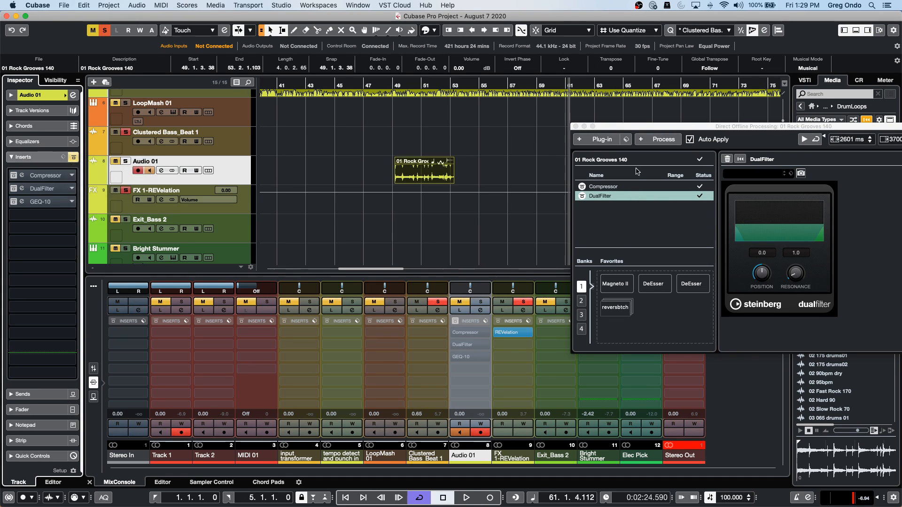
click(626, 139)
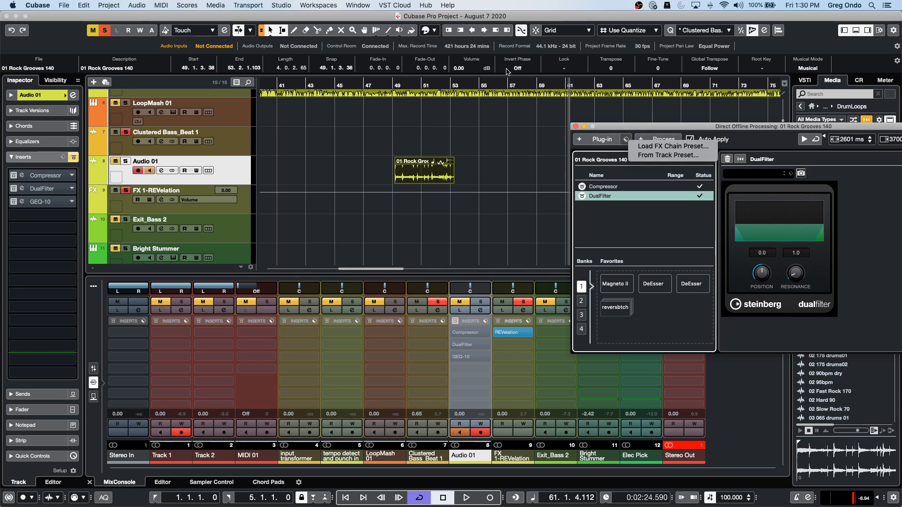
click(577, 128)
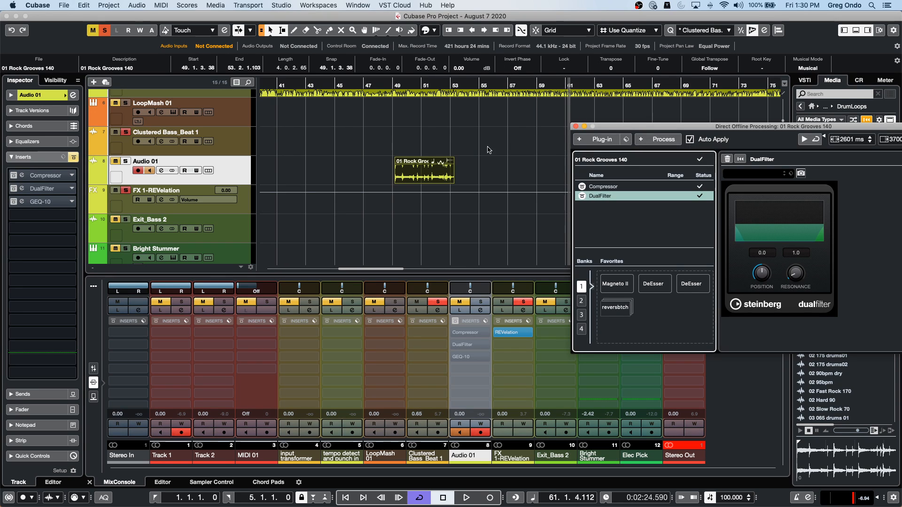
- Delete all remaining offline processes from the drum loop and close Direct Offline Processing
right_click(609, 196)
click(631, 253)
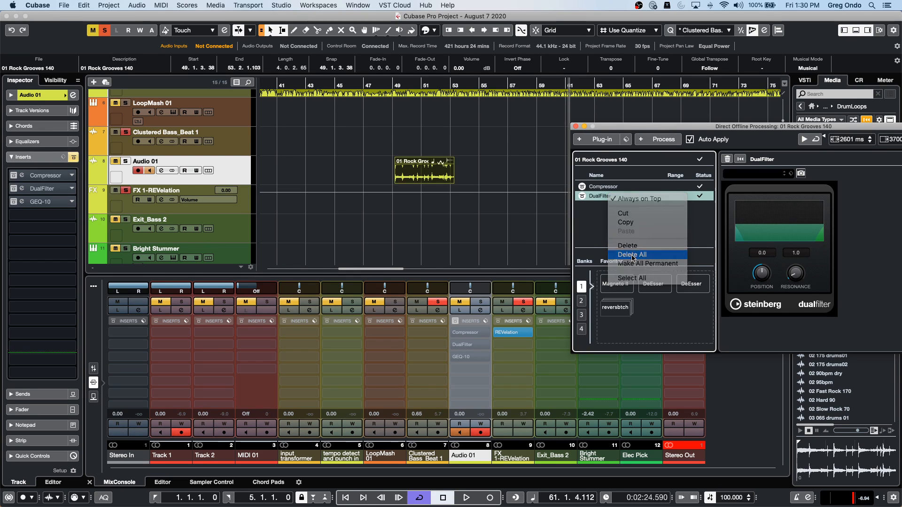
click(575, 125)
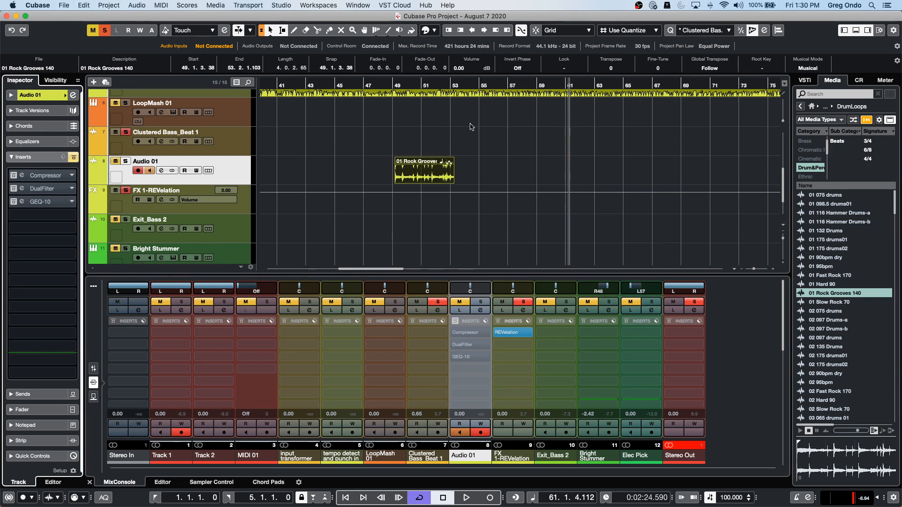
- Select the Clustered Bass_Beat 1, Exit_Bass 2 and Bright Stummer tracks together at the project start and view the Colorize palette
key(Home)
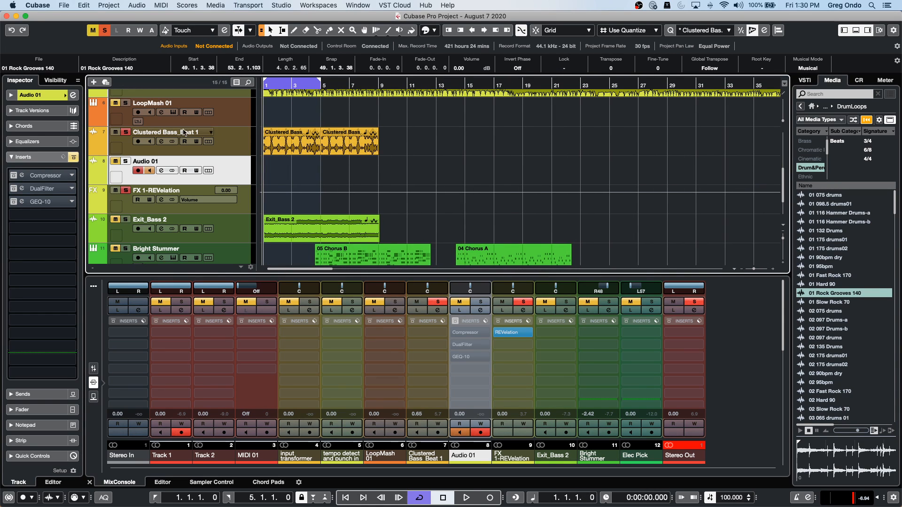
click(250, 148)
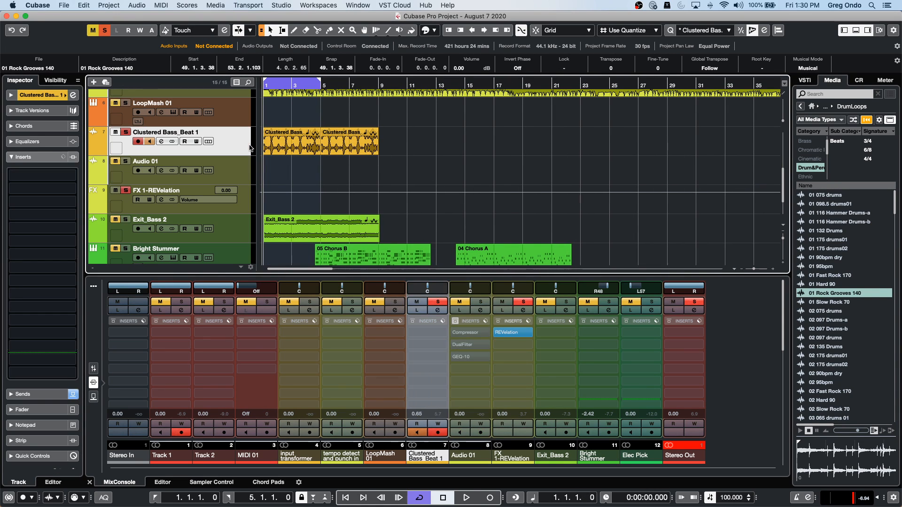
shift+click(242, 236)
click(242, 230)
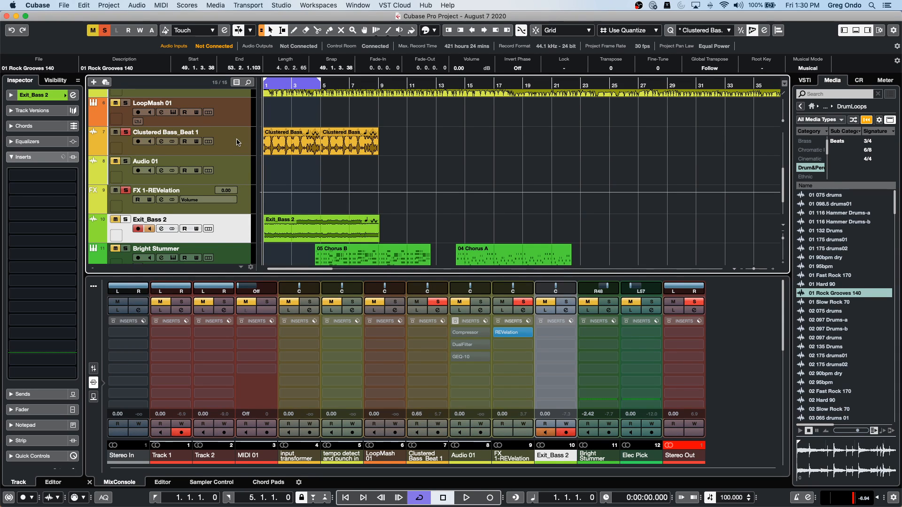
super+click(237, 144)
super+click(242, 252)
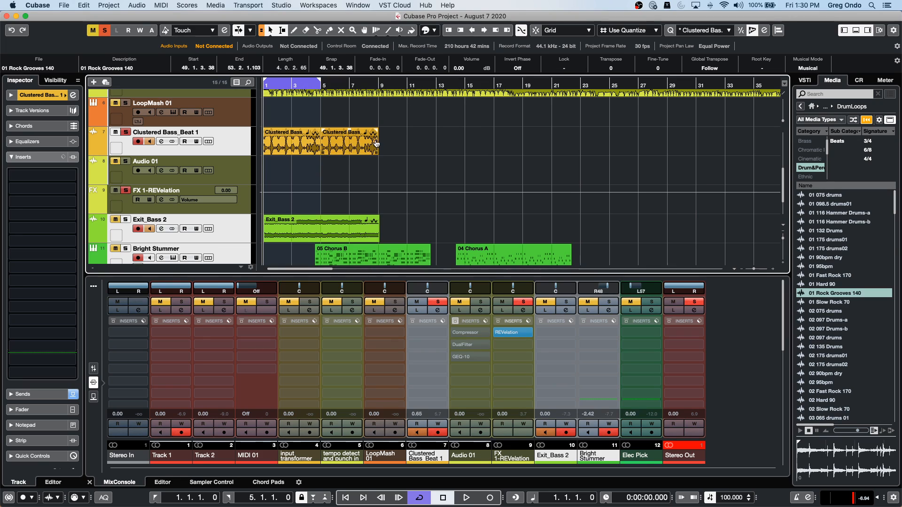
click(434, 30)
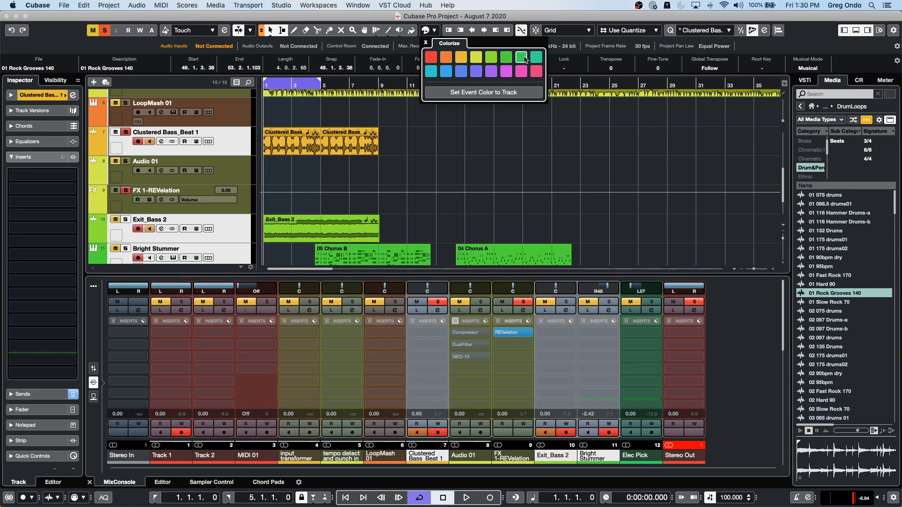
click(452, 172)
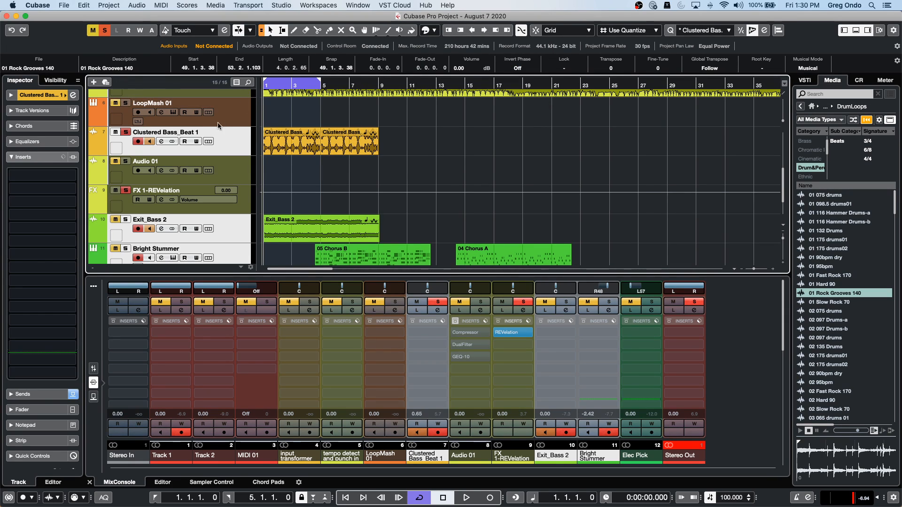
- Select the events on the Clustered Bass_Beat 1, Exit_Bass 2 and Bright Stummer tracks and colorize them red
click(235, 133)
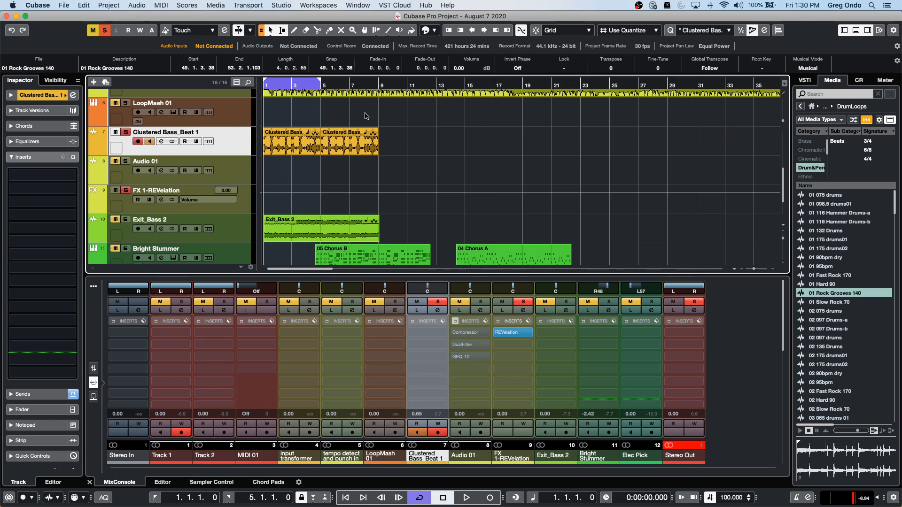
click(325, 144)
drag(411, 139, 271, 147)
key(period)
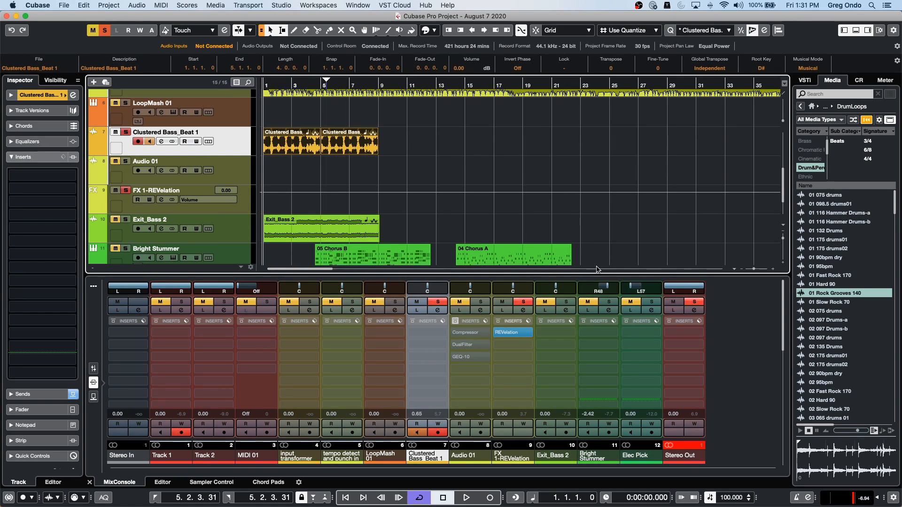
drag(585, 263, 264, 215)
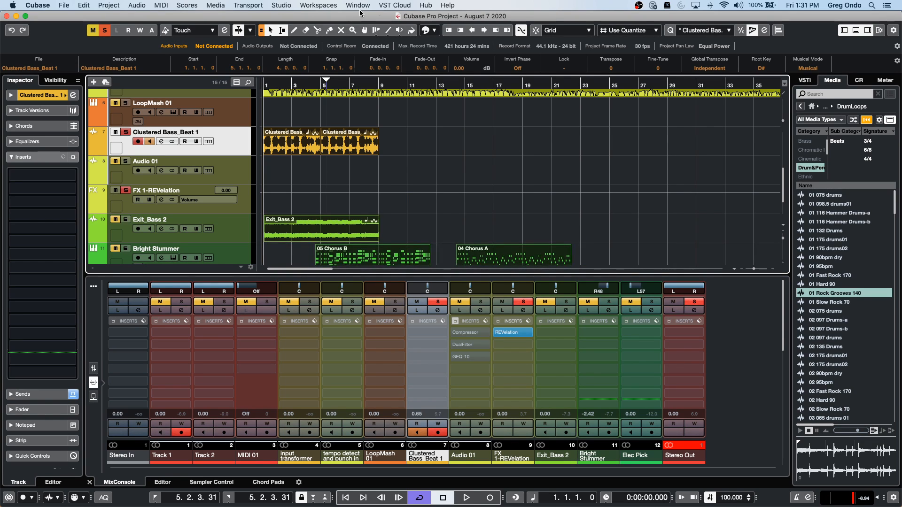
click(434, 30)
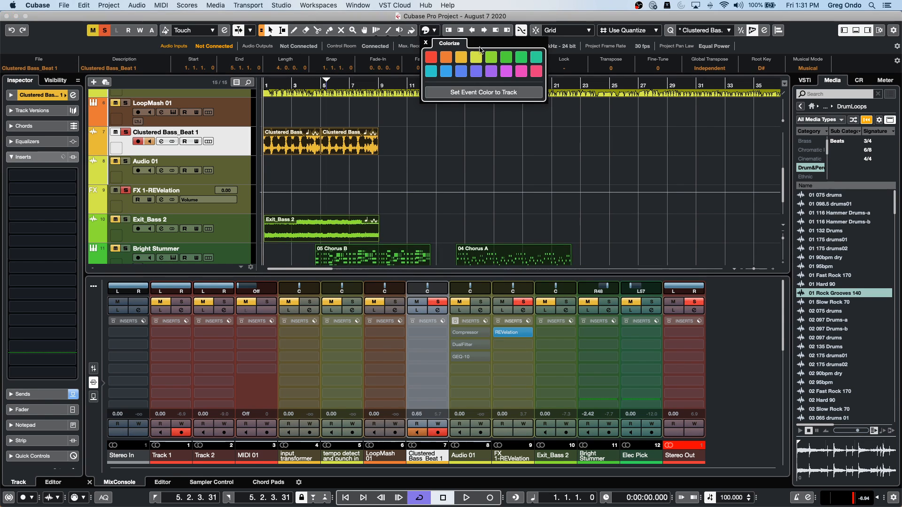
click(435, 57)
- With the Clustered Bass_Beat 1 to FX 1-REVelation tracks also selected, colorize the selected events with Color 4 and deselect them
click(236, 144)
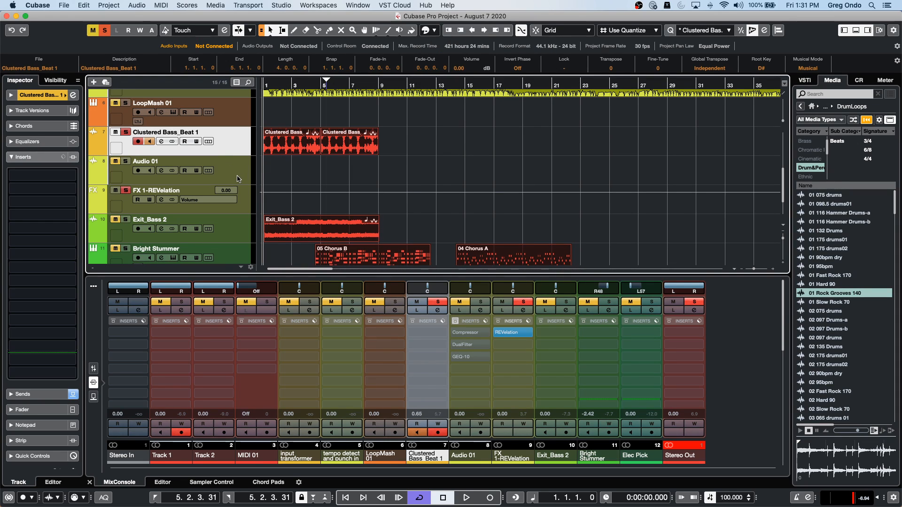
shift+click(242, 200)
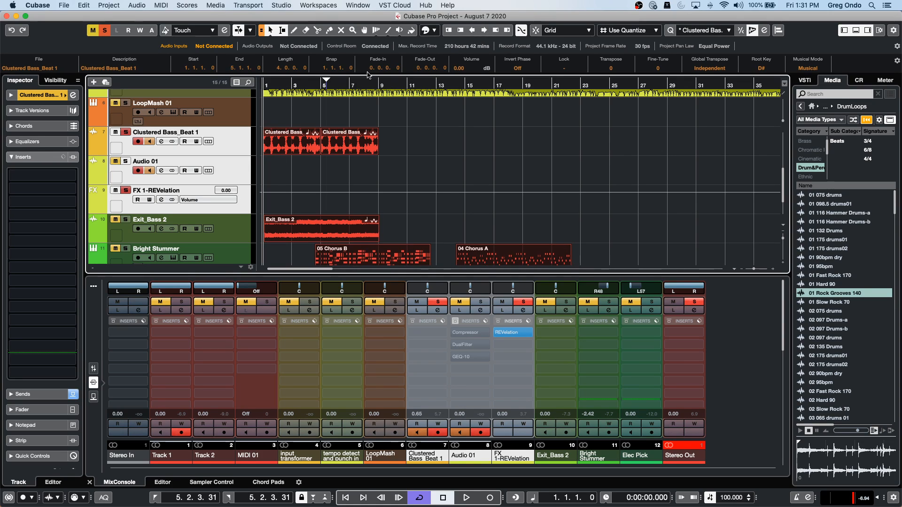
click(436, 31)
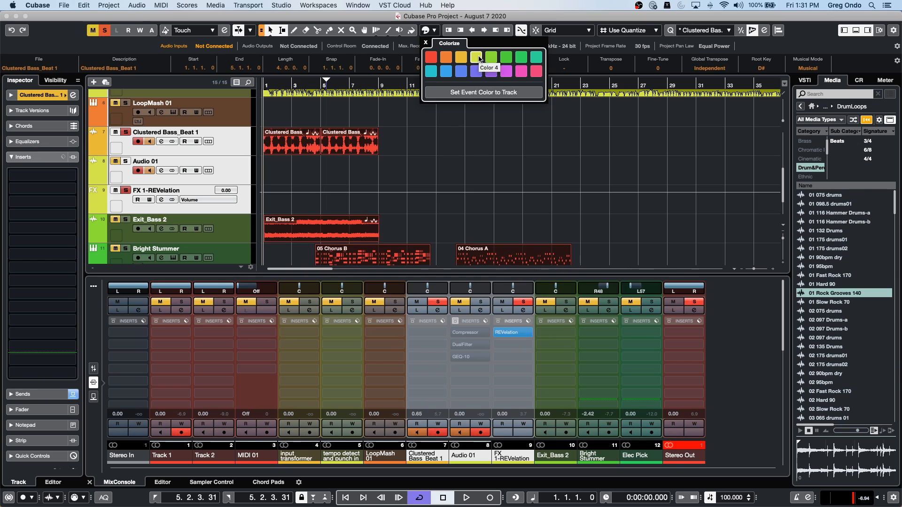
click(477, 57)
click(465, 137)
click(508, 139)
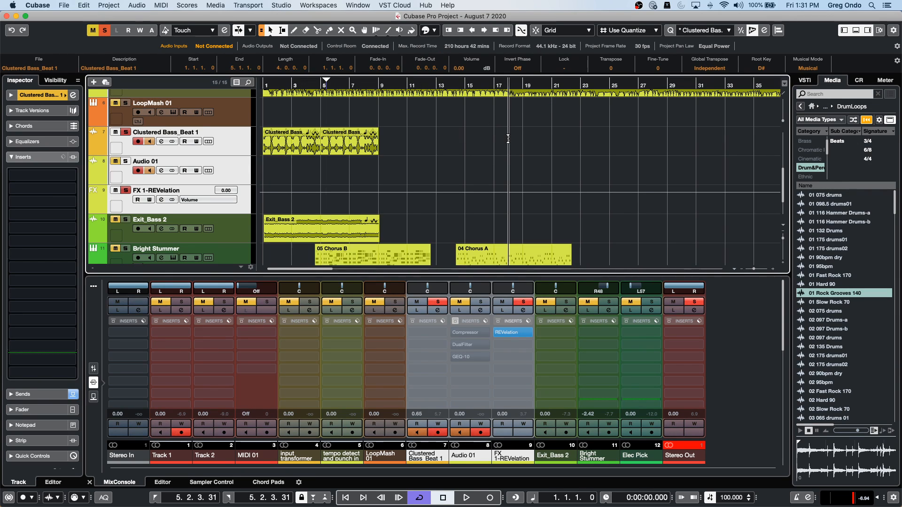
- Select the Clustered Bass_Beat 1 to FX 1-REVelation tracks with no events selected and review the track options in the Colorize palette
click(240, 238)
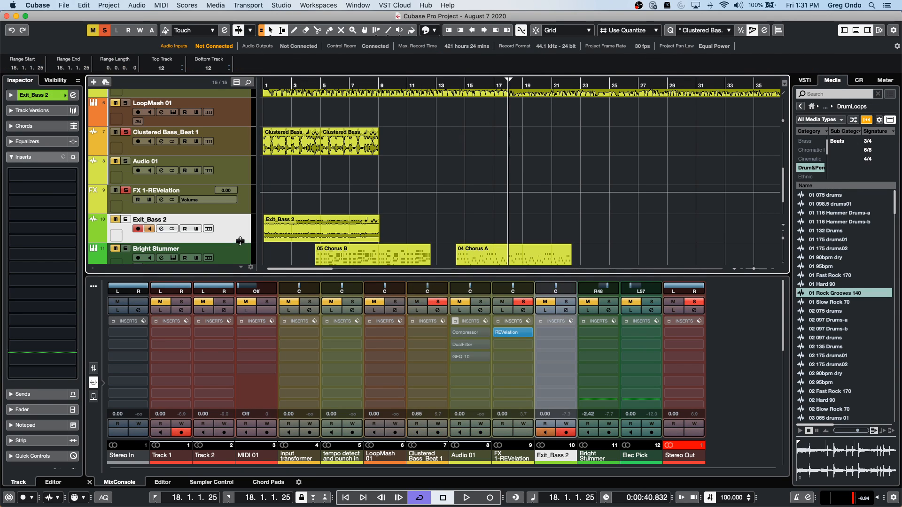
click(244, 148)
shift+click(233, 212)
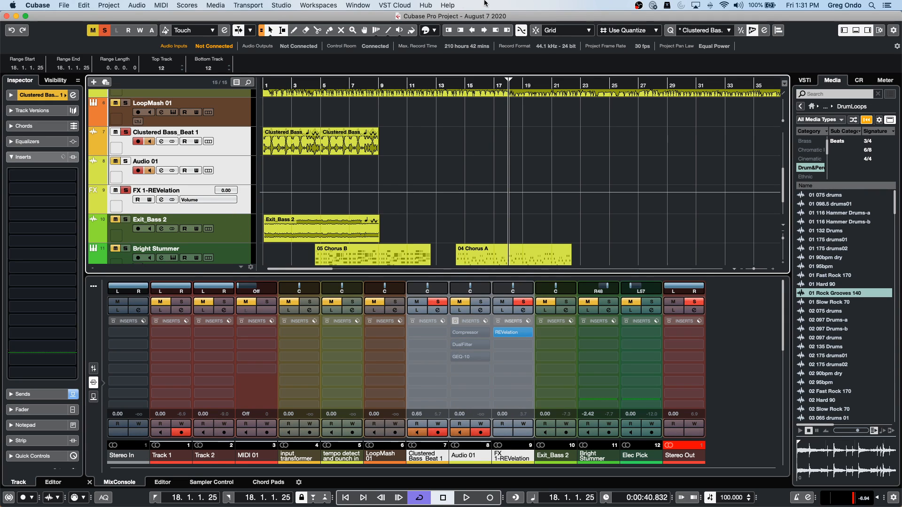
click(425, 30)
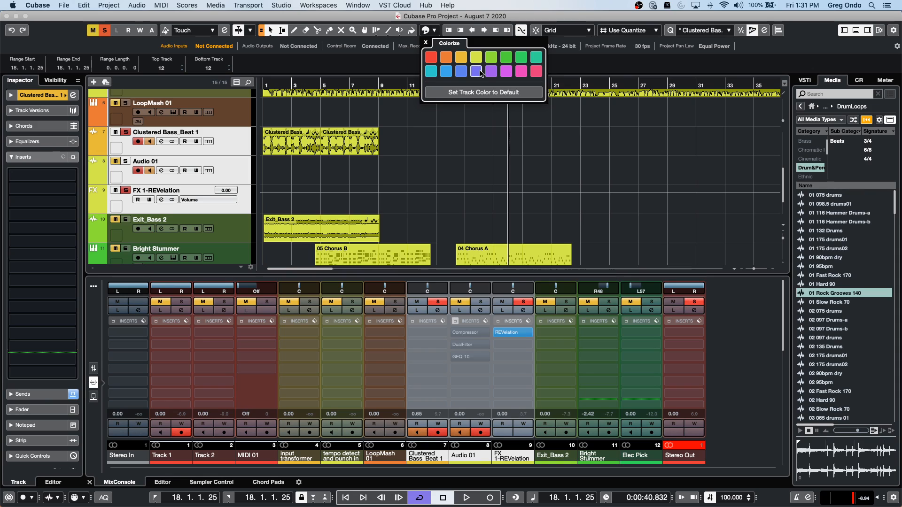
click(483, 105)
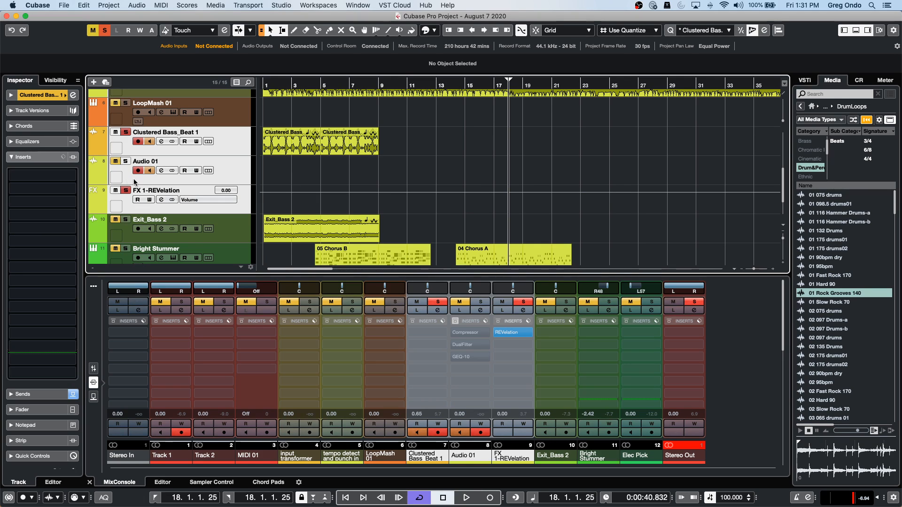
- Show the lanes of the Clustered Bass_Beat 1 track, briefly reveal its volume automation, and check the Colorize palette again
click(208, 141)
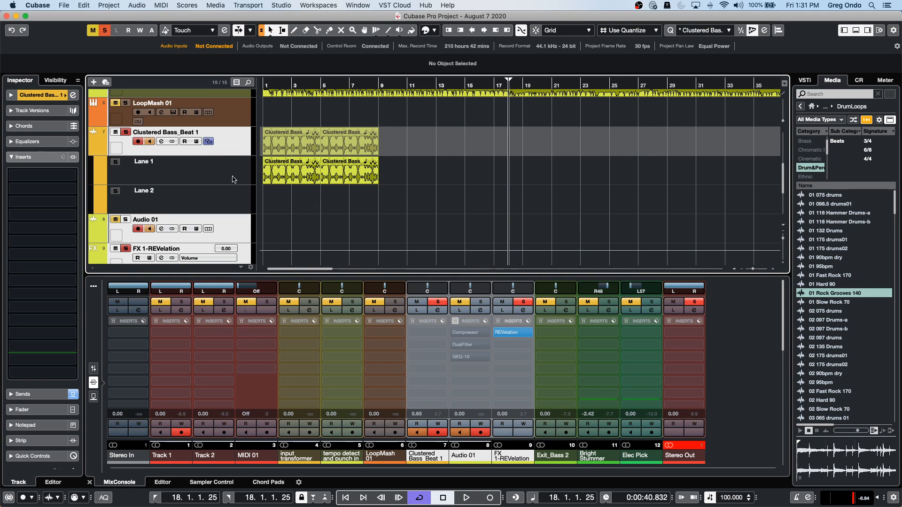
click(99, 150)
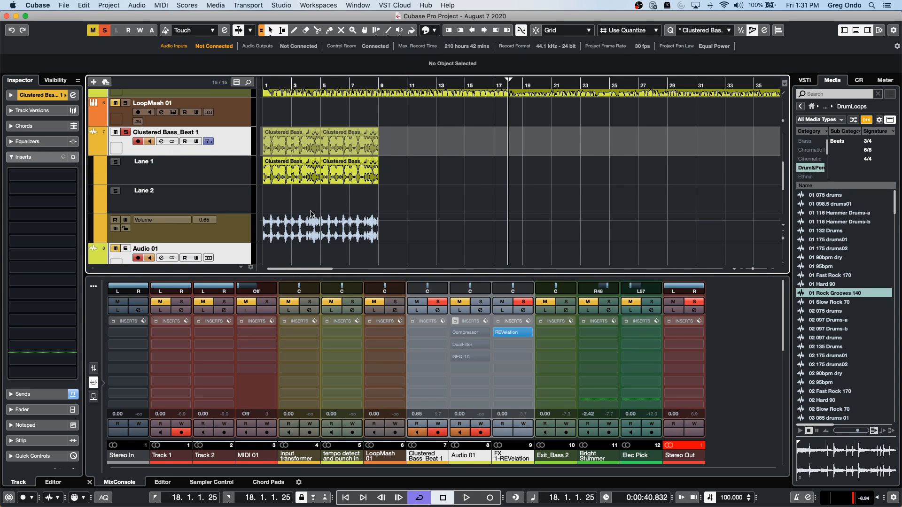
click(94, 151)
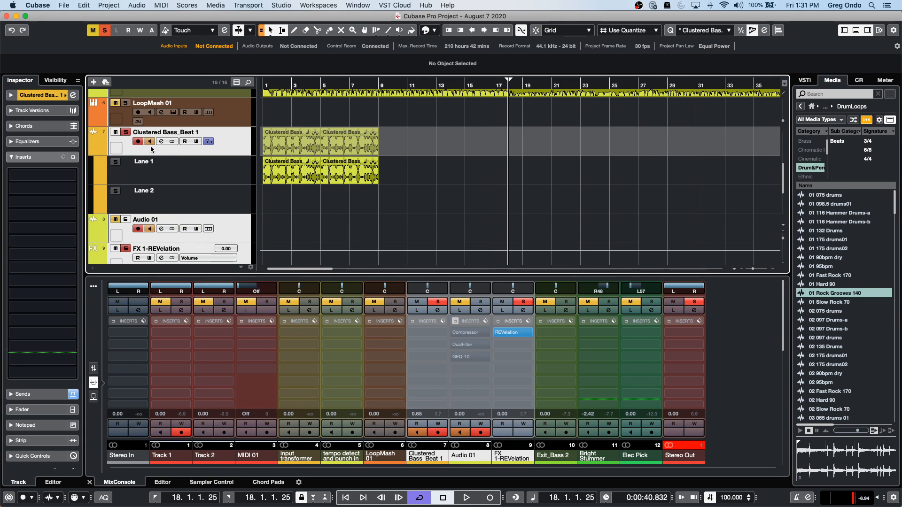
click(434, 30)
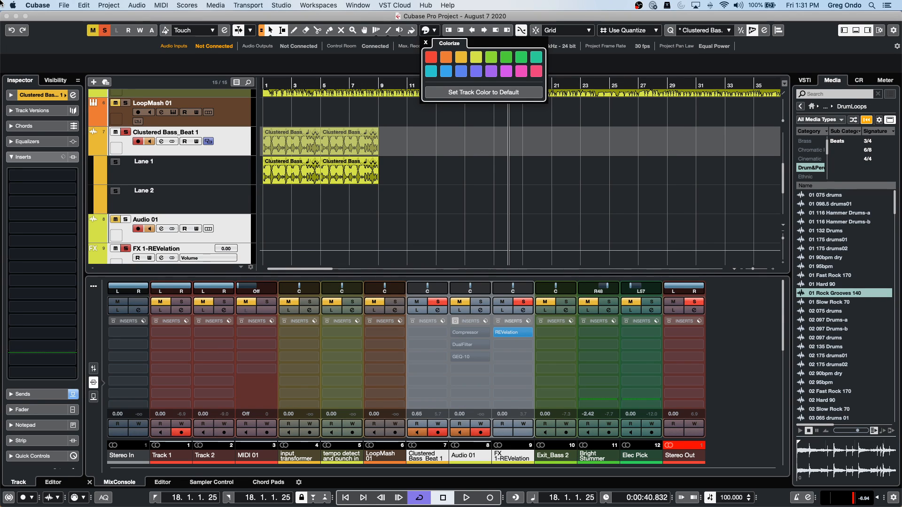
click(450, 167)
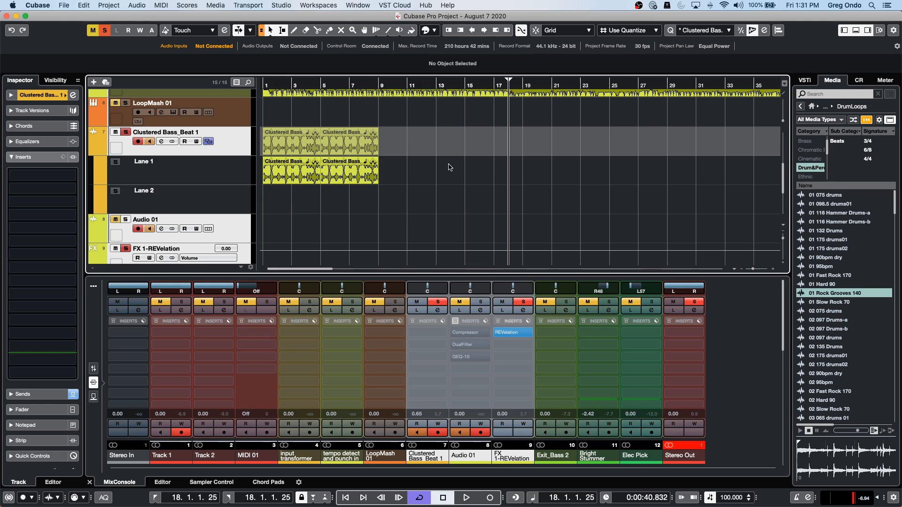
- Undo the last two event colorizations and redo them
key(super+z)
key(super+z)
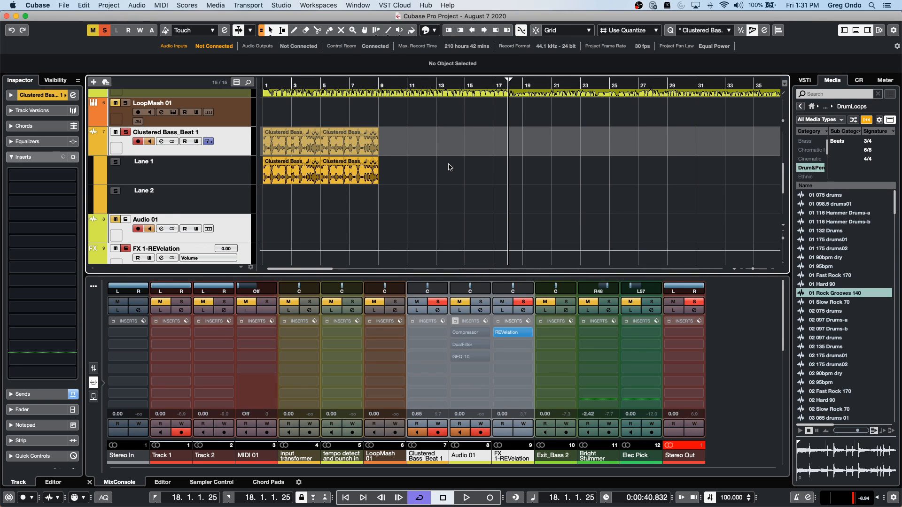
key(super+shift+z)
key(super+shift+z)
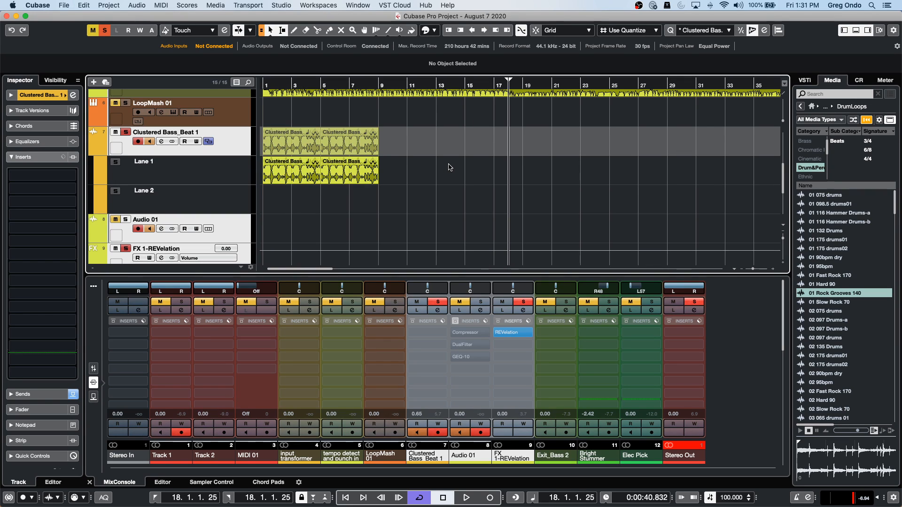
- In the Edit History, step back and forward through the Colorize Events entries, undo all actions back to the first Insert, and close it
click(80, 5)
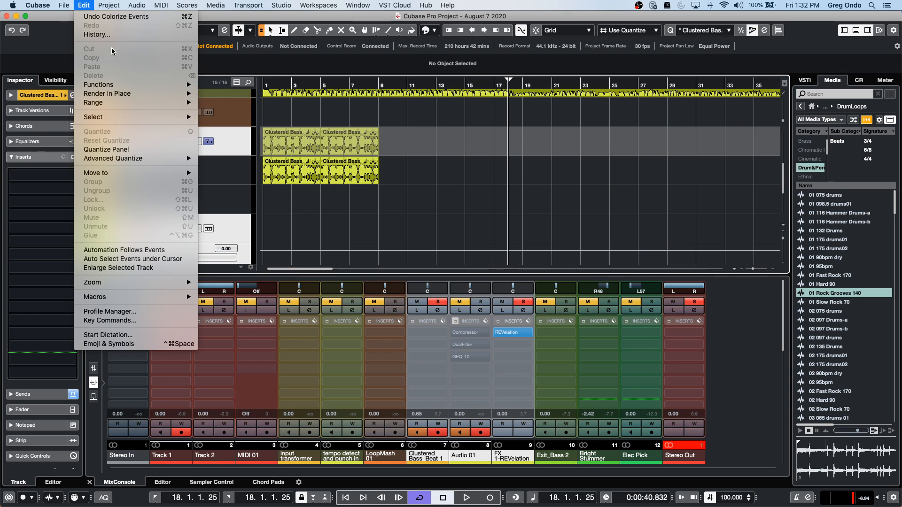
click(111, 33)
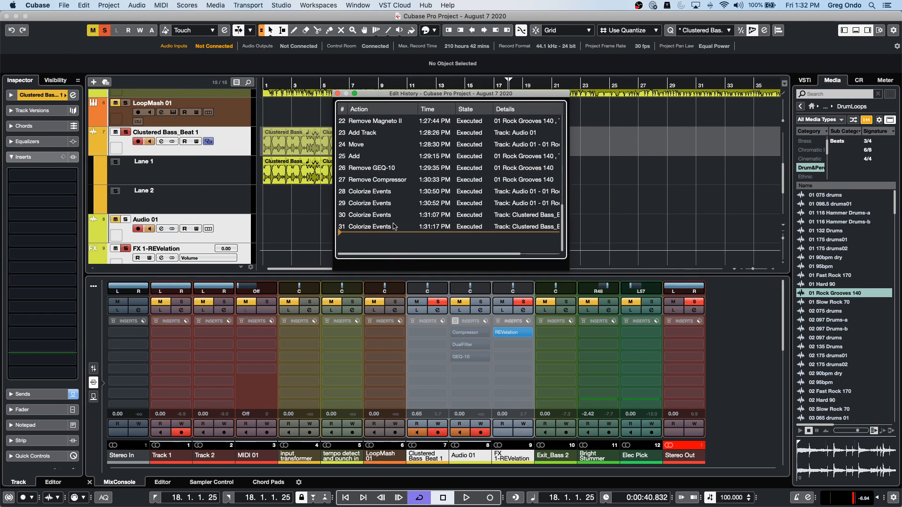
click(401, 219)
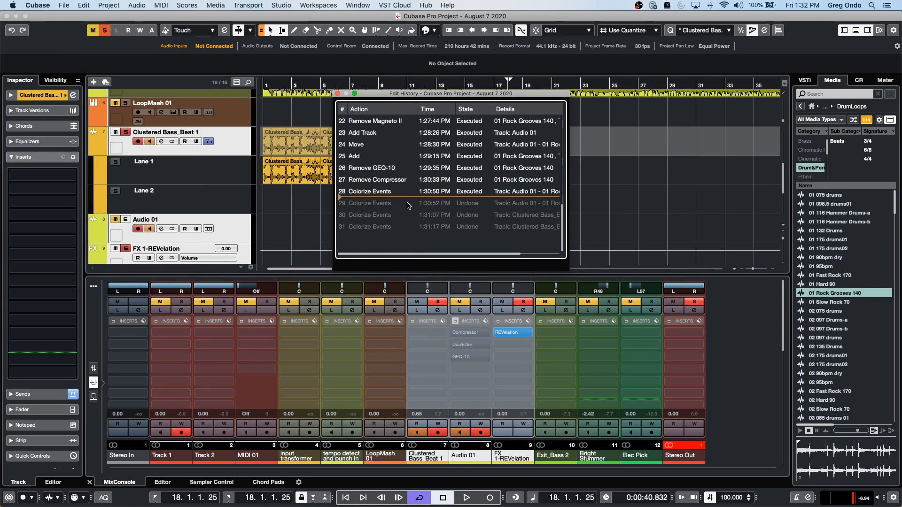
click(407, 226)
click(407, 226)
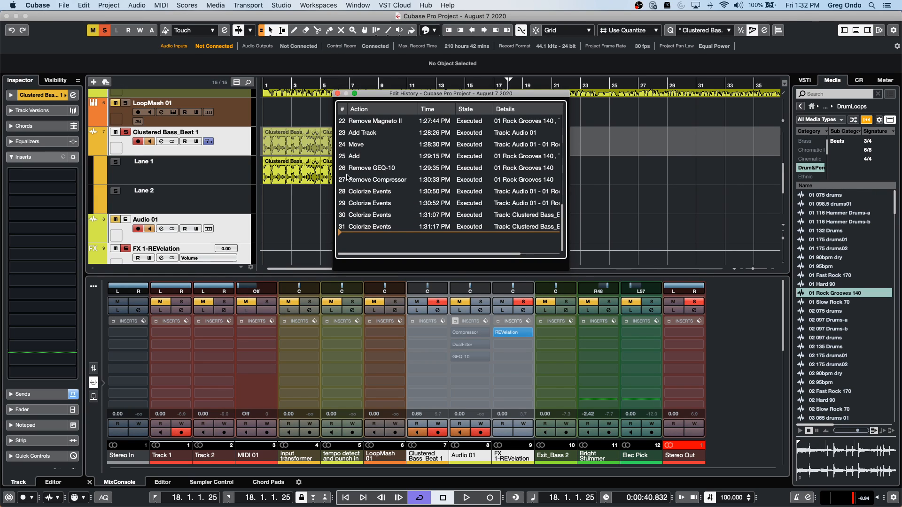
drag(371, 224, 332, 109)
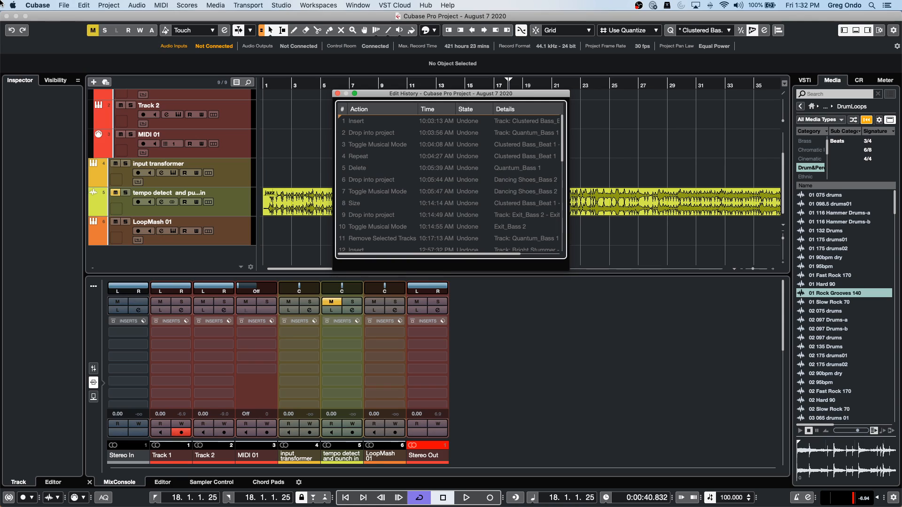
click(338, 93)
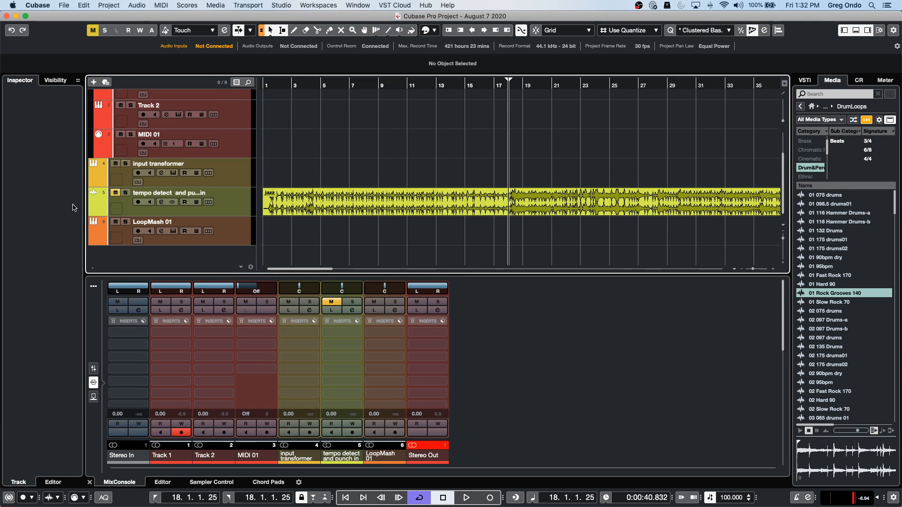
- Add one Groove Agent SE instrument track routed to Stereo Out below the tempo detect and punch in track
drag(297, 84, 299, 57)
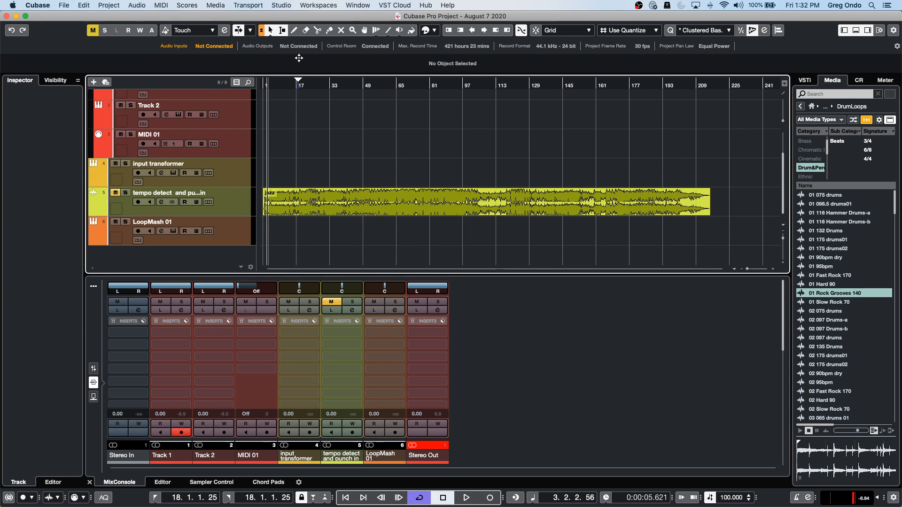
click(235, 203)
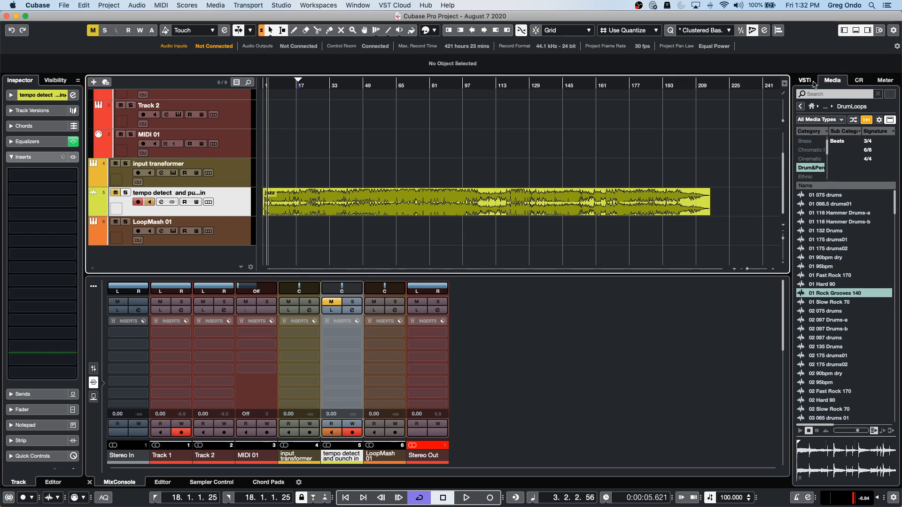
right_click(243, 203)
mouse_move(329, 208)
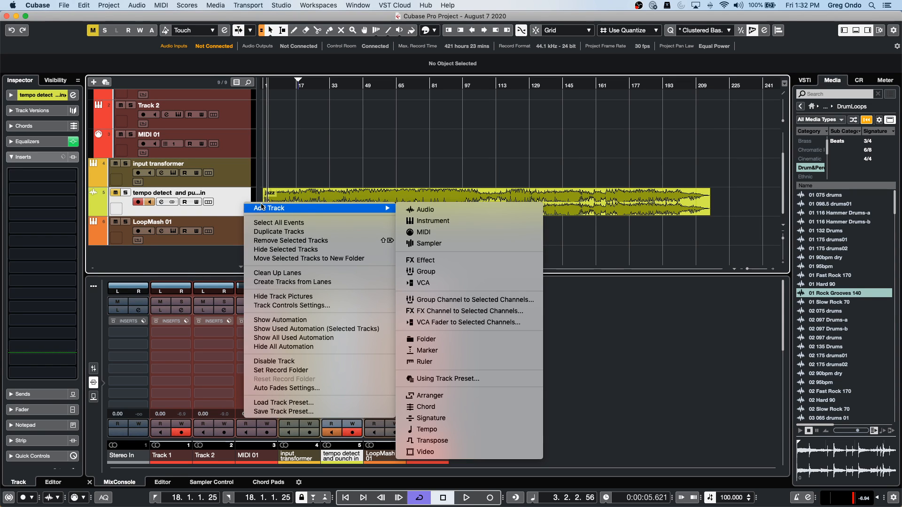
click(457, 221)
click(353, 125)
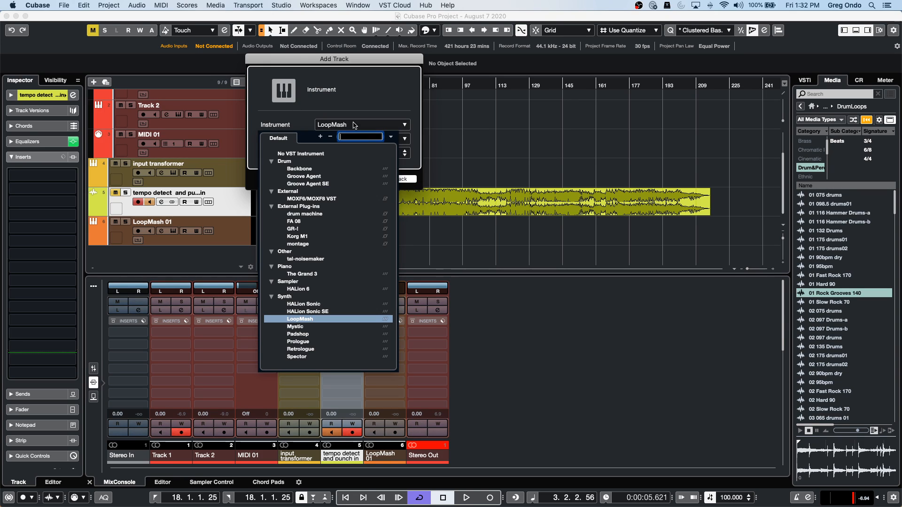
click(332, 184)
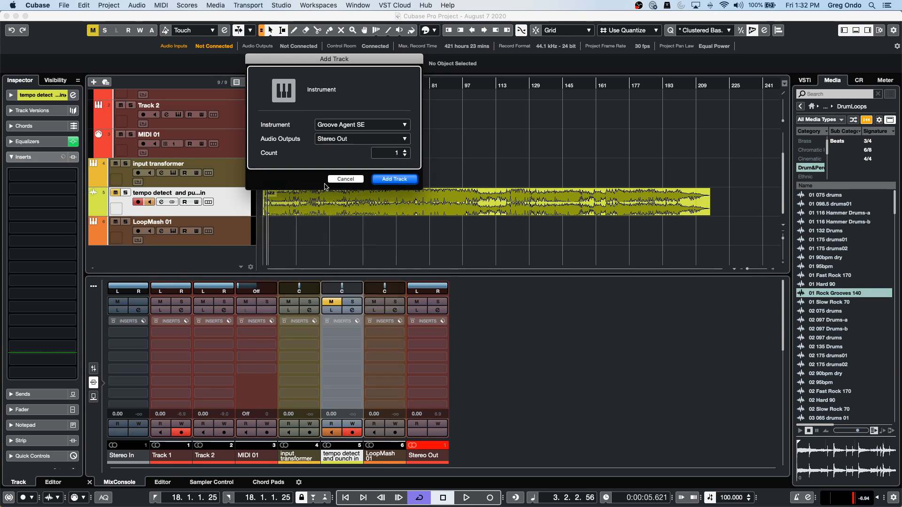
click(390, 178)
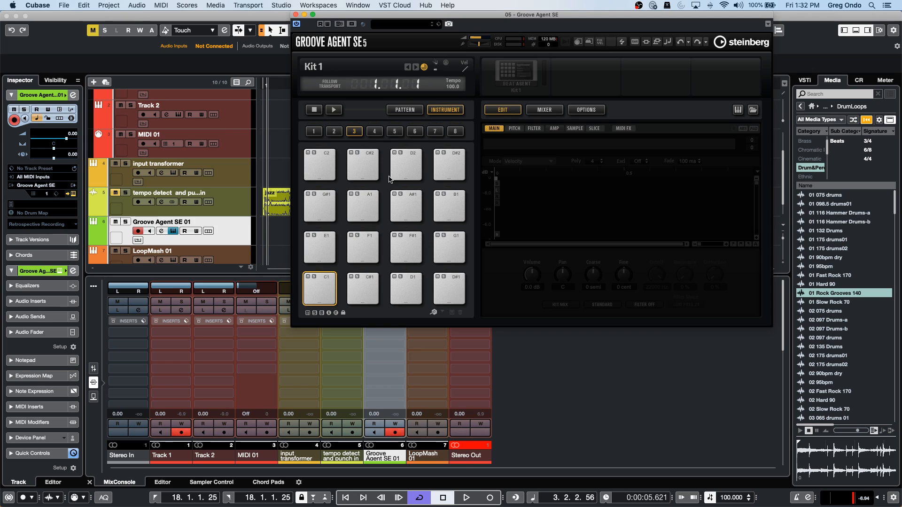
- Search the Groove Agent SE programs for "mapl" and load Maple Kit CD into the selected kit slot
right_click(523, 78)
click(584, 87)
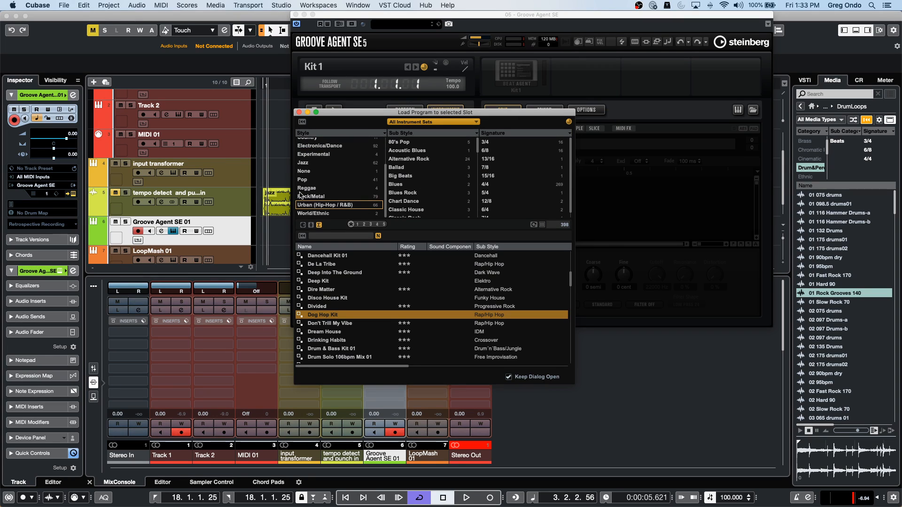
click(334, 237)
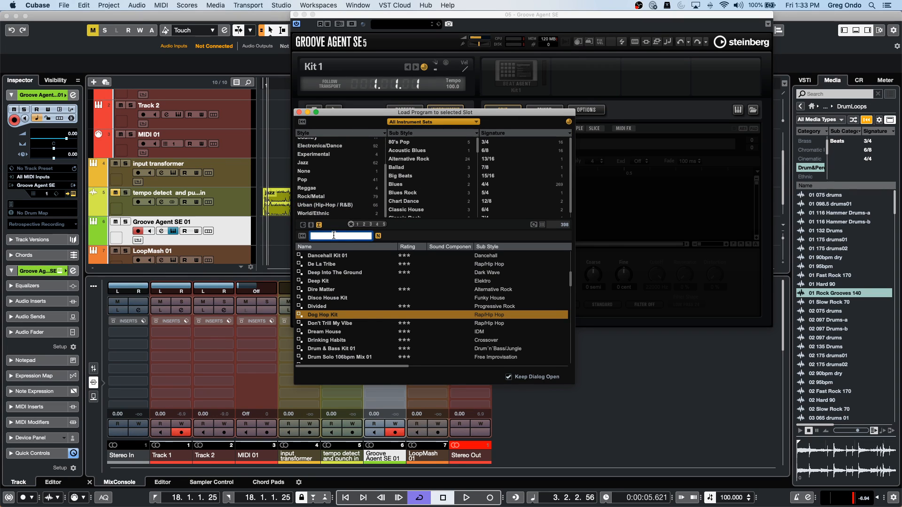
text(mapl)
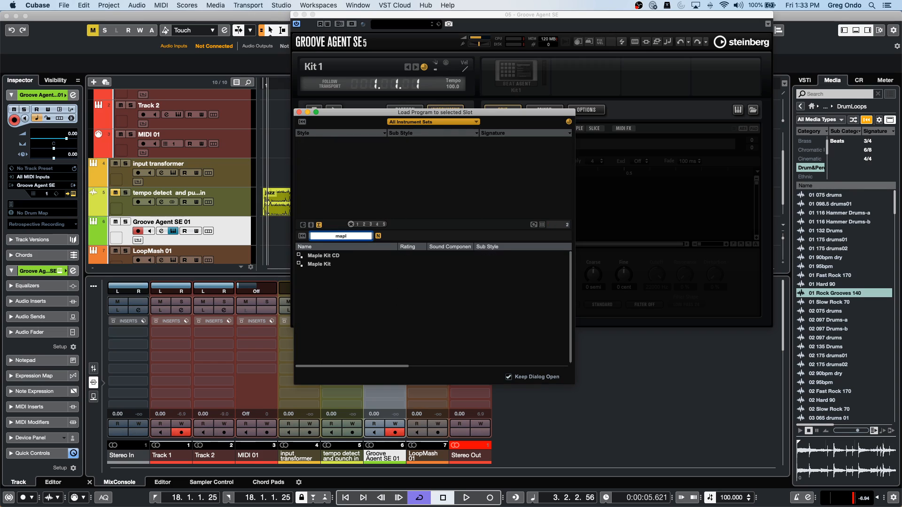
double_click(345, 256)
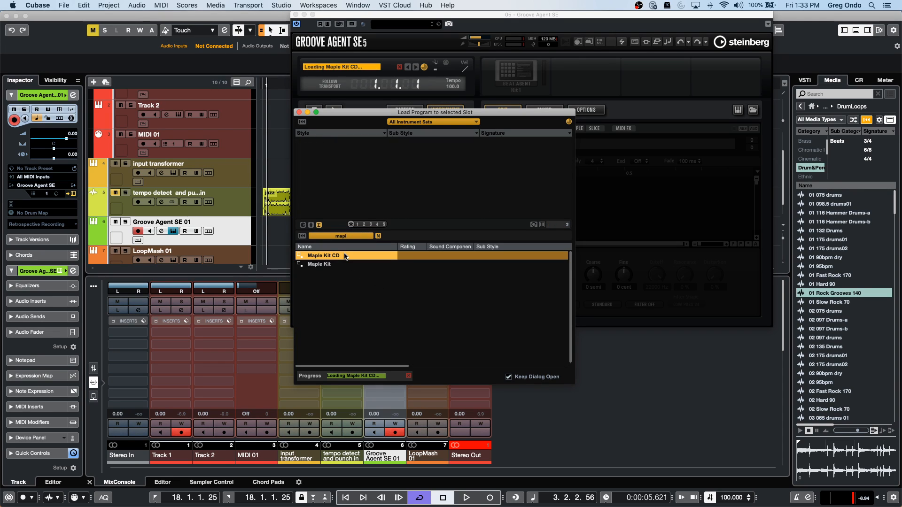
- Load the 29 Min Jupiter preset into Groove Agent SE in place of the current kit
click(430, 22)
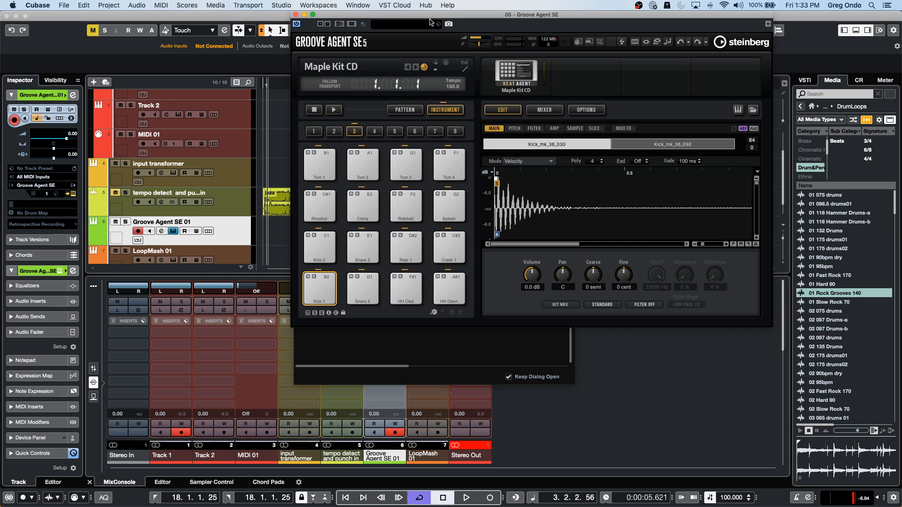
click(364, 285)
click(364, 285)
- Audition the new kit's Snare, Hihat Closed, Hihat Pedal, Rim Shot and Kick pads
click(398, 289)
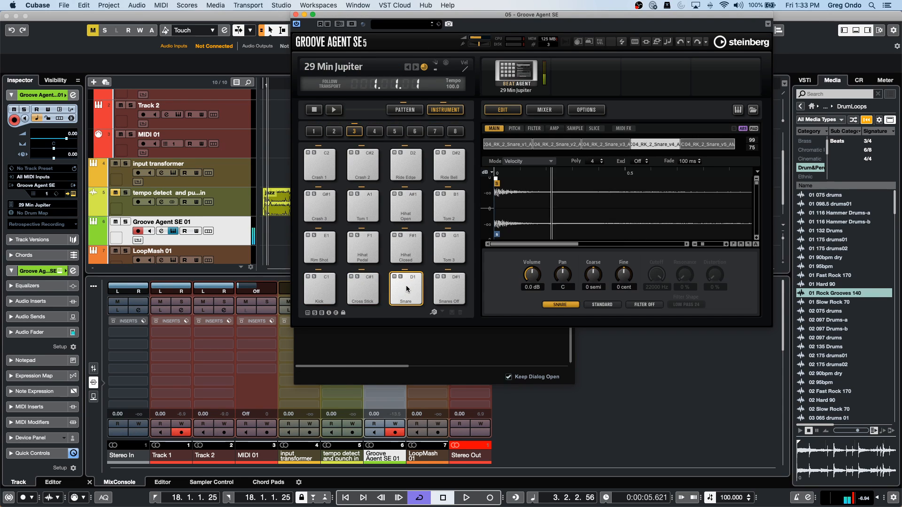
click(406, 247)
click(360, 244)
click(320, 248)
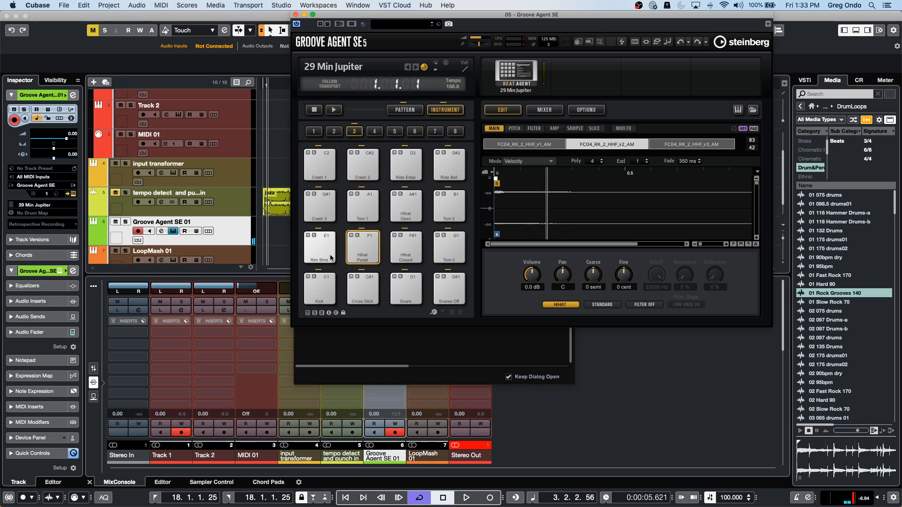
click(321, 296)
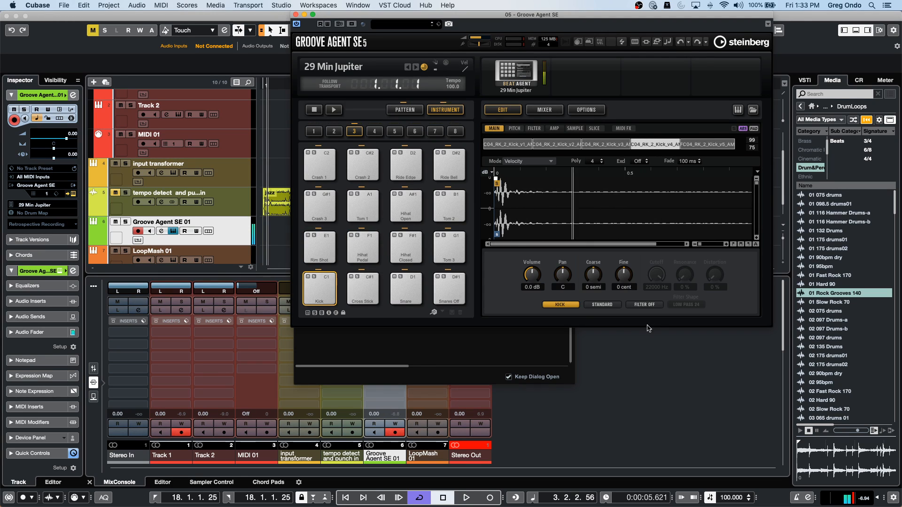
- Turn off record enable on Track 1, keeping the Groove Agent SE 01 track armed
drag(878, 499, 877, 486)
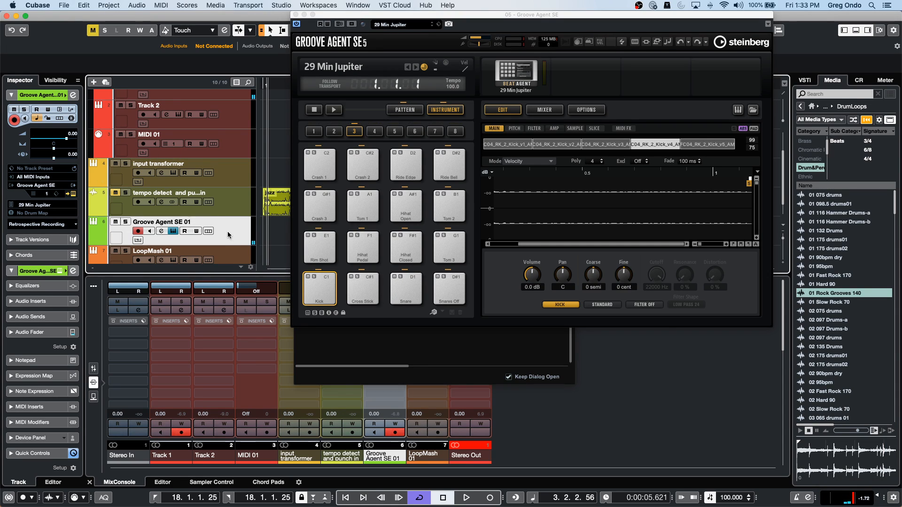
scroll(216, 185, up, 2)
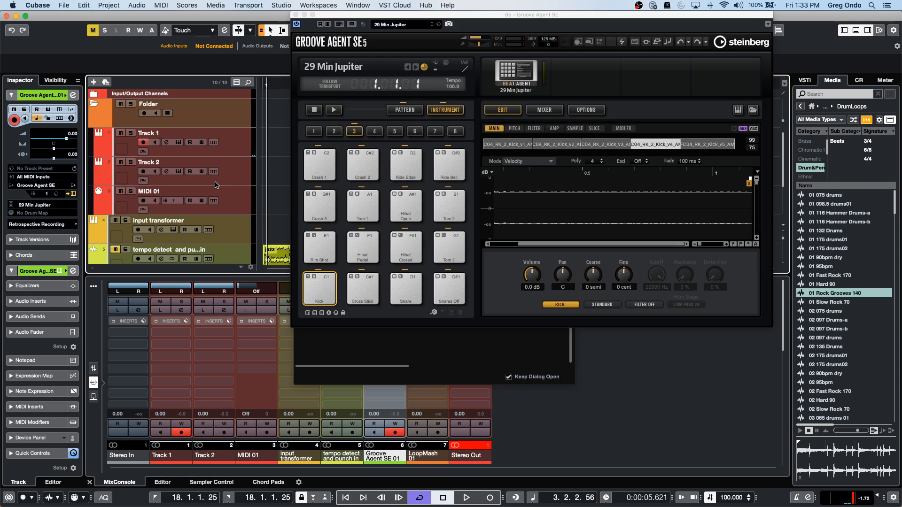
scroll(227, 172, down, 3)
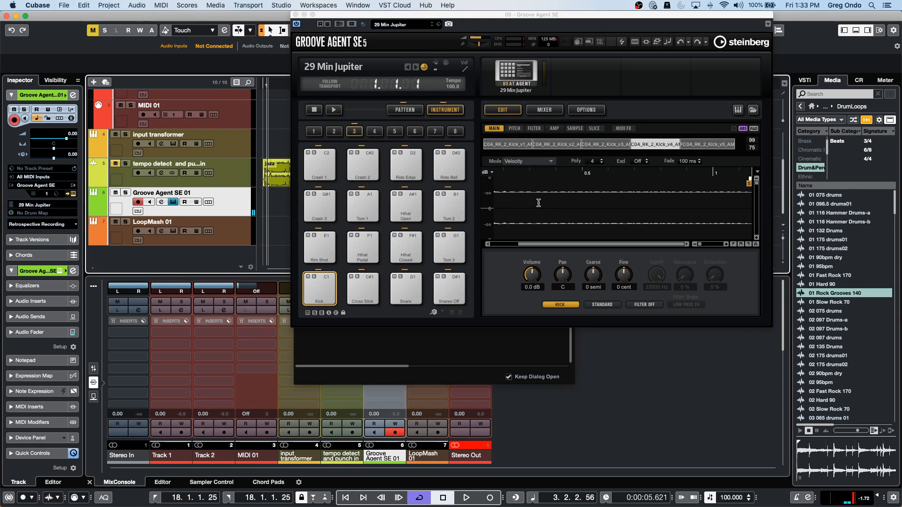
- In the amp envelope editor, reshape the Kick's attack and set the Snare's node 2 to about 85 ms and 55 % level
click(555, 129)
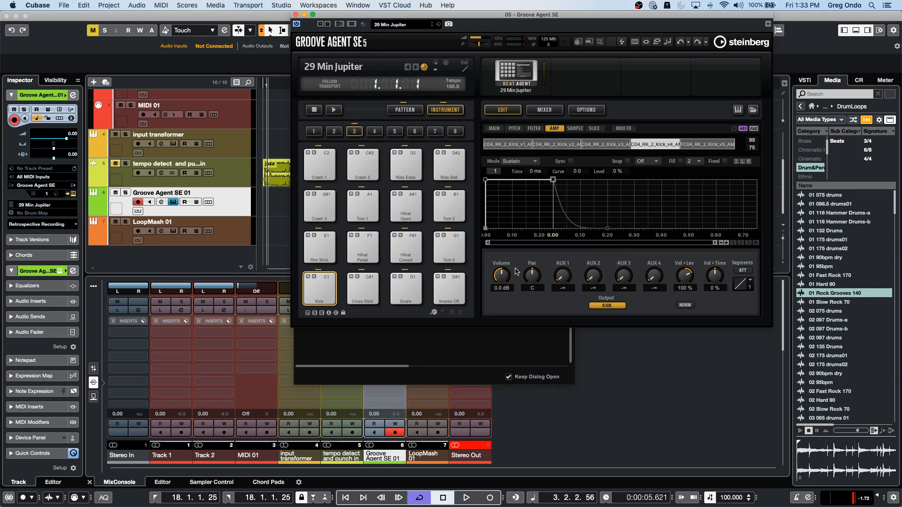
drag(485, 179, 491, 205)
click(404, 288)
drag(488, 181, 508, 203)
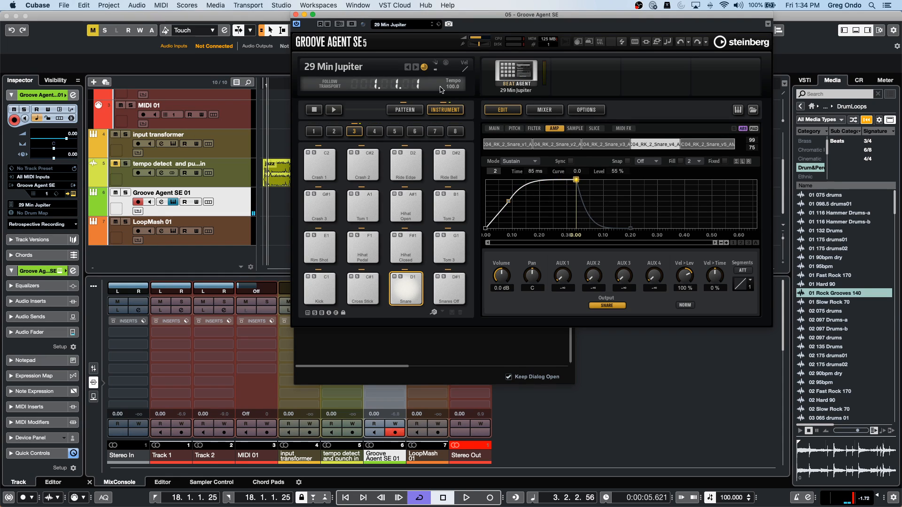
- Set the Snare's amp envelope node 3 to about 99 ms and 71 % level, and raise its volume to 7.1 dB
drag(576, 179, 600, 198)
drag(500, 256, 500, 251)
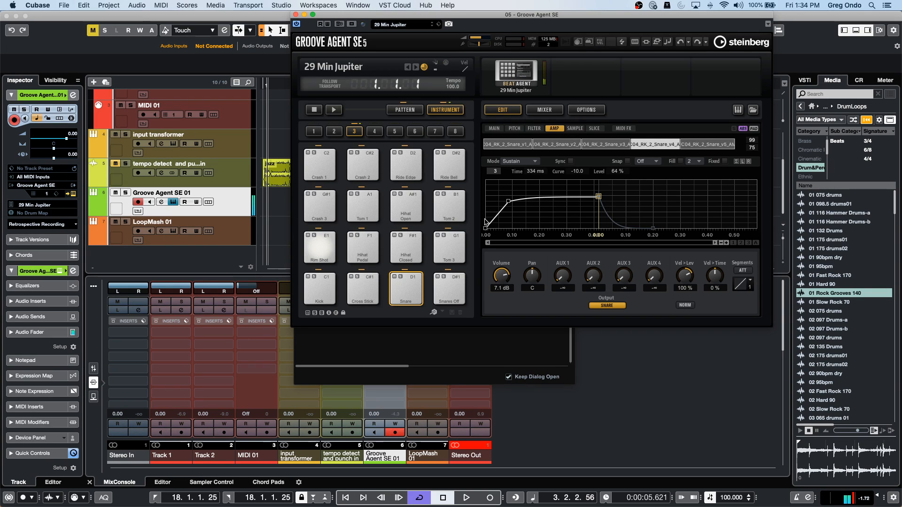
click(396, 282)
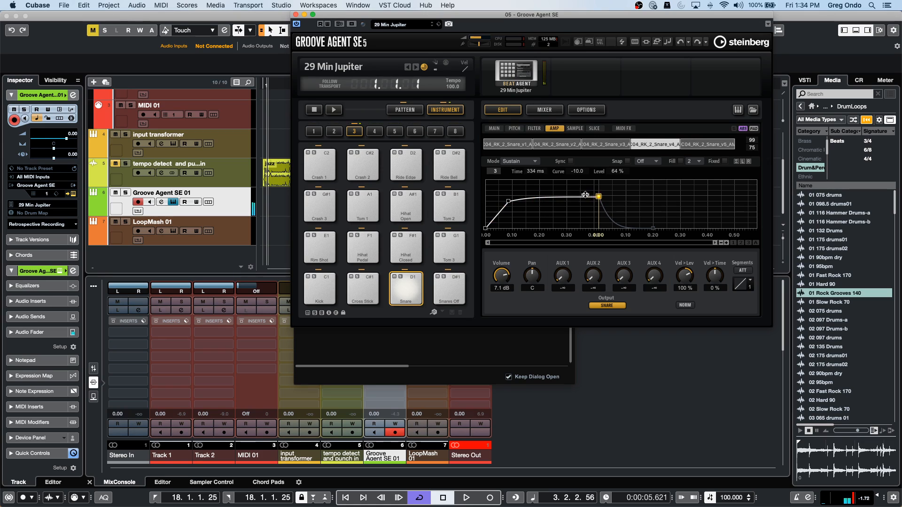
drag(599, 196, 536, 195)
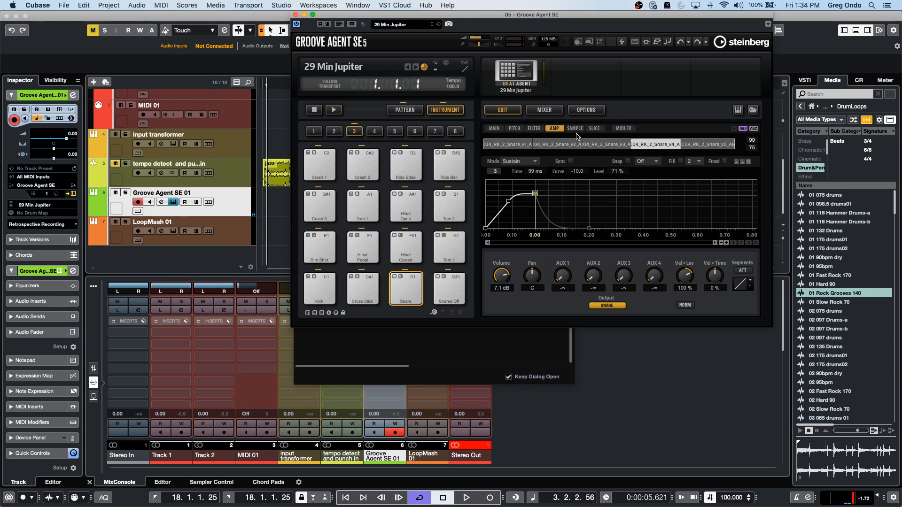
- Examine the Snare's main settings, including the playback quality and sample trigger mode choices, and its pitch envelope
click(484, 131)
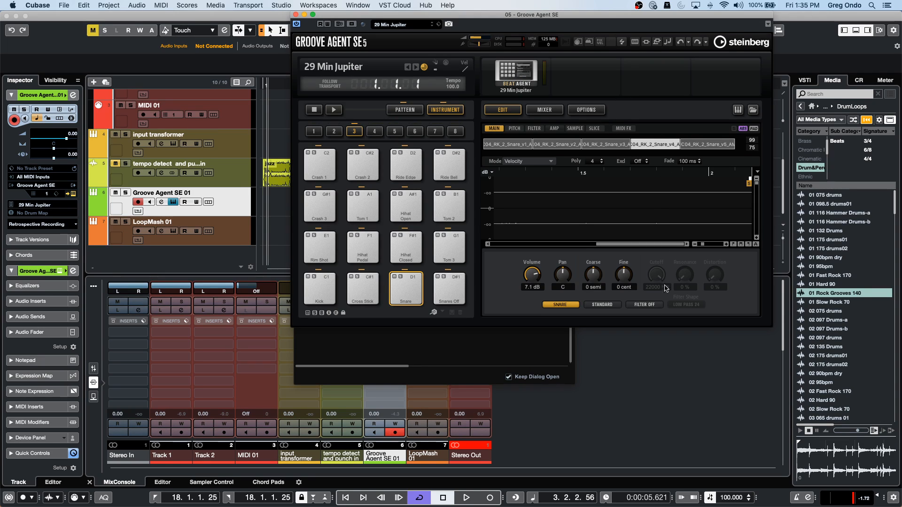
click(603, 306)
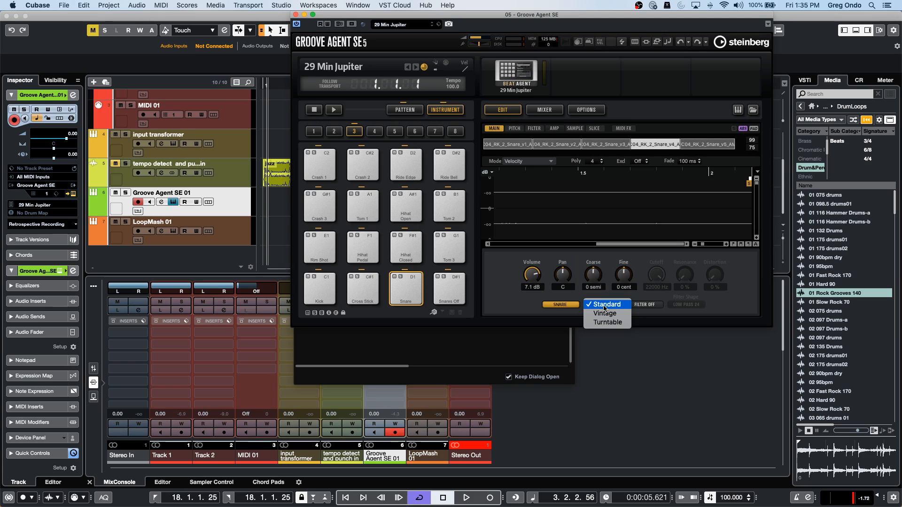
click(604, 306)
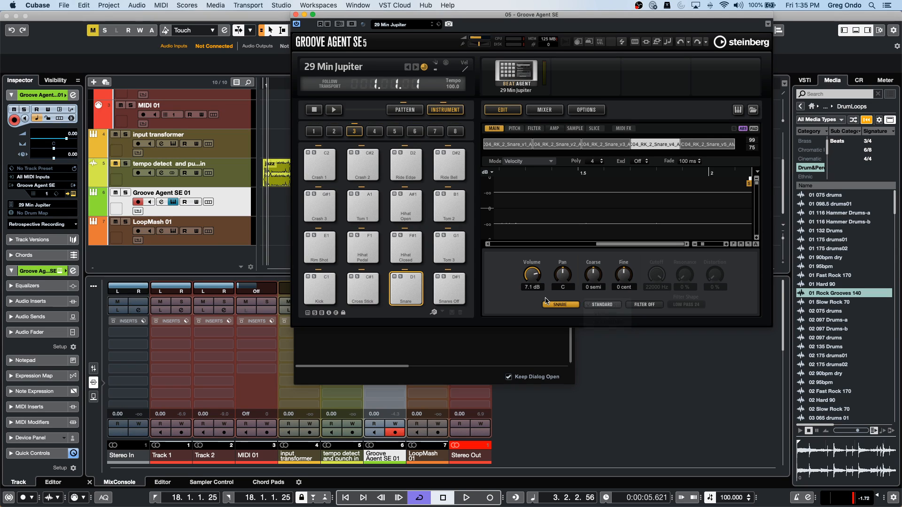
click(510, 162)
click(517, 151)
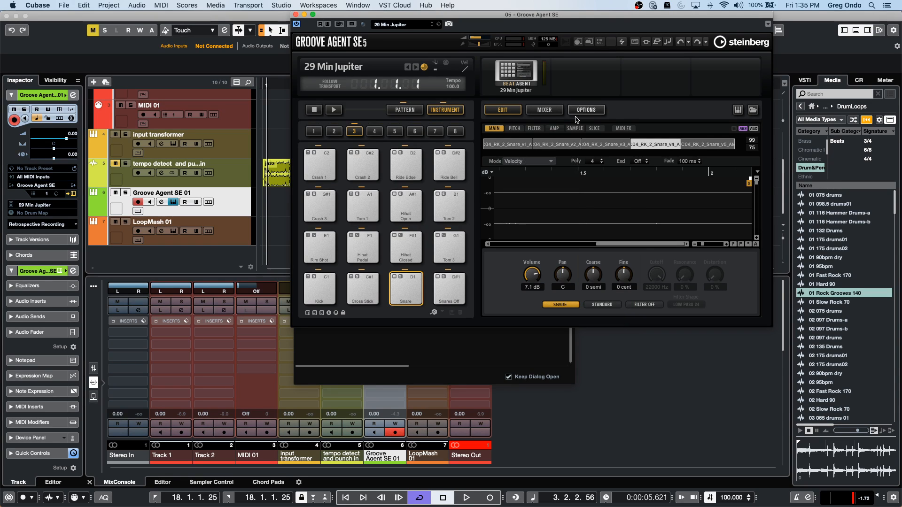
click(524, 162)
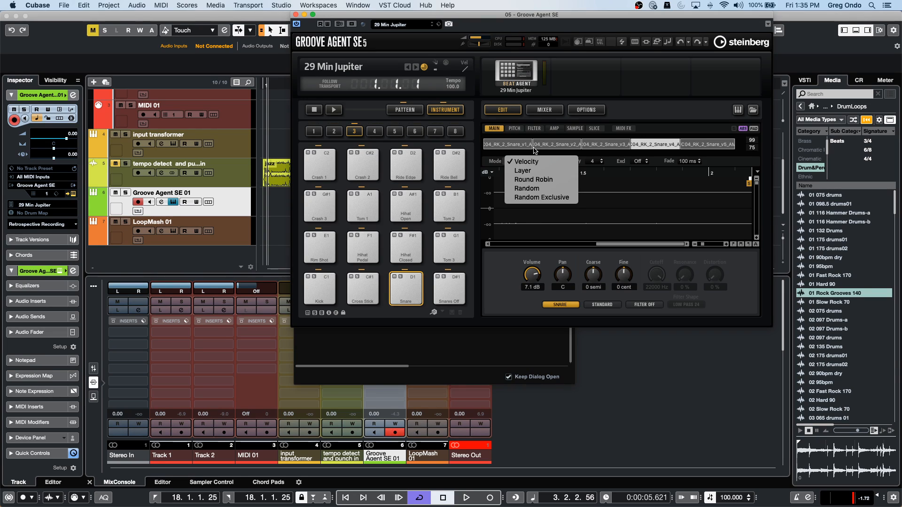
click(533, 151)
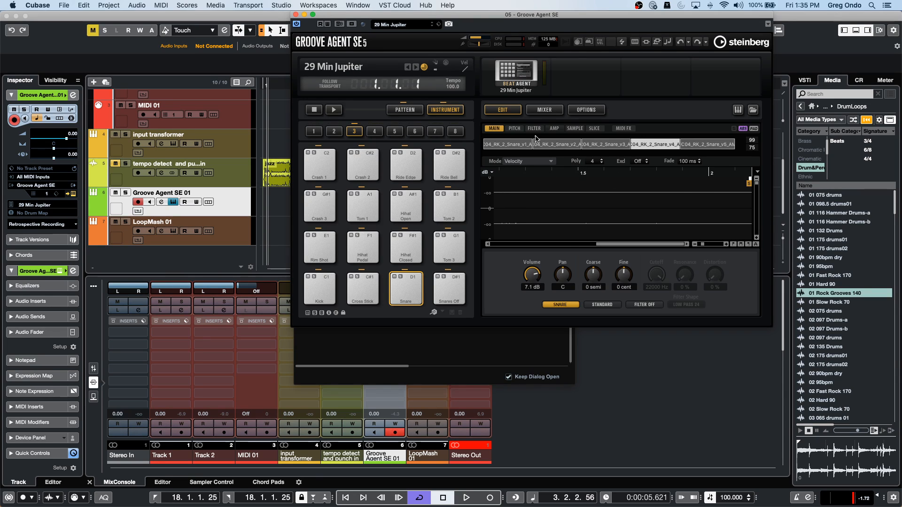
click(514, 129)
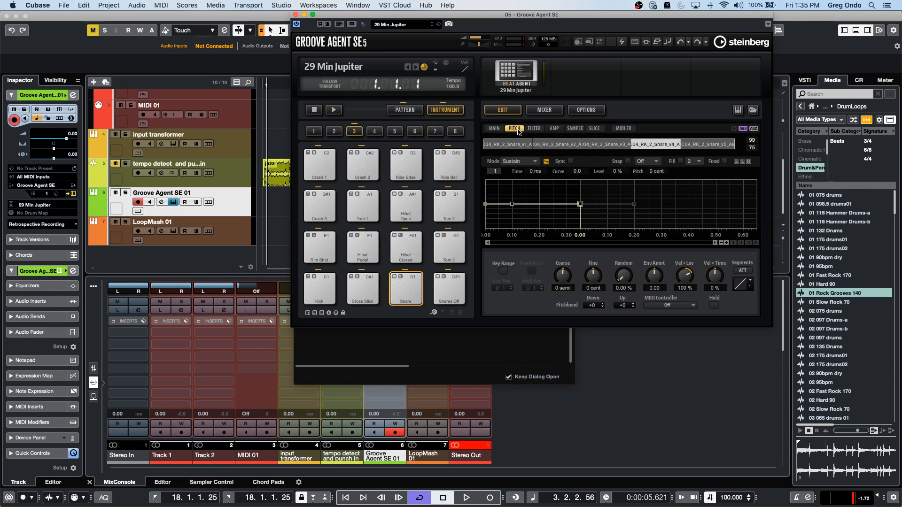
- Try the Snare's amp envelope in One Shot and Loop modes, and return it to Sustain
click(550, 129)
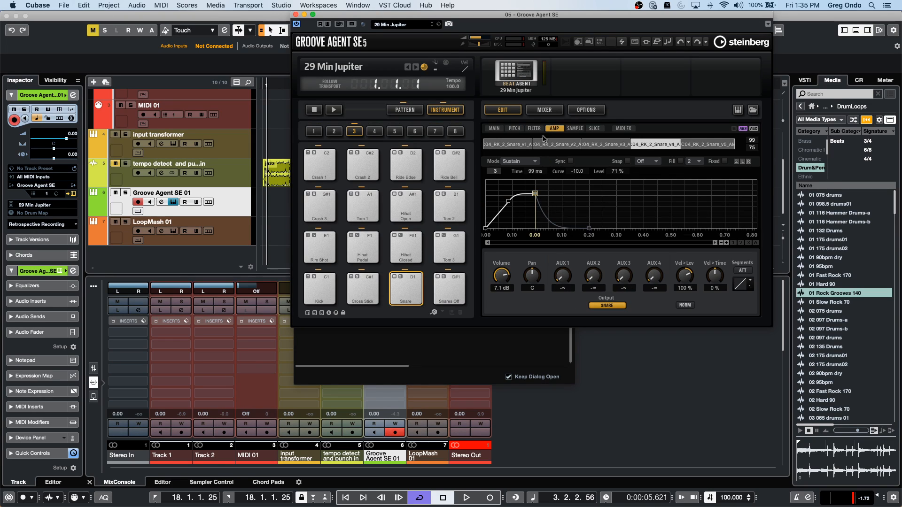
click(527, 162)
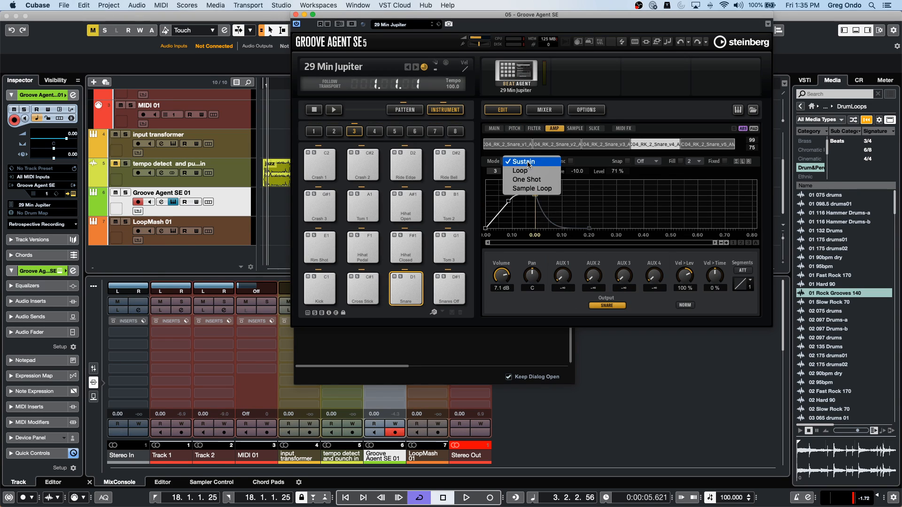
click(547, 182)
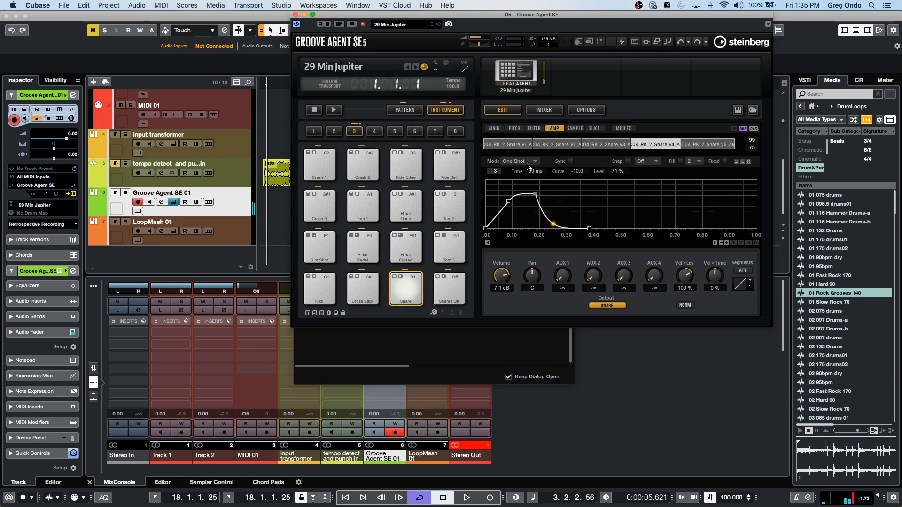
click(527, 167)
click(533, 149)
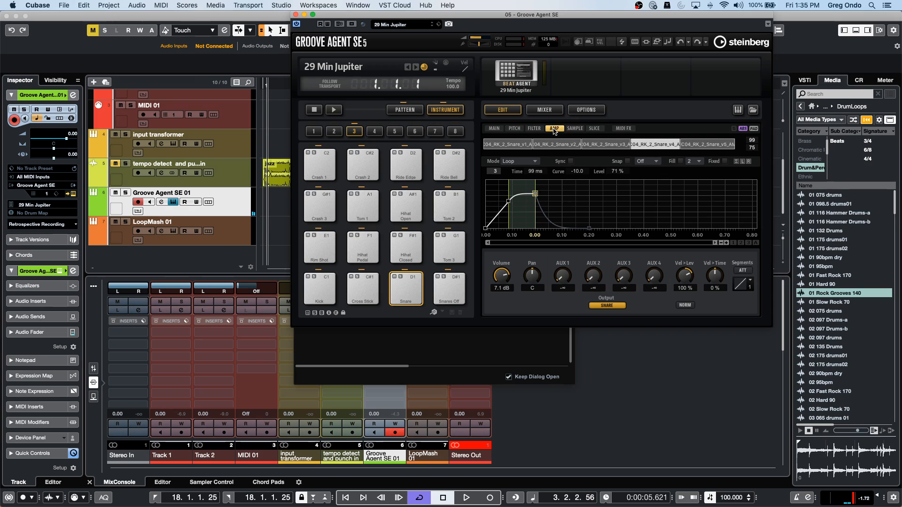
click(518, 161)
click(523, 153)
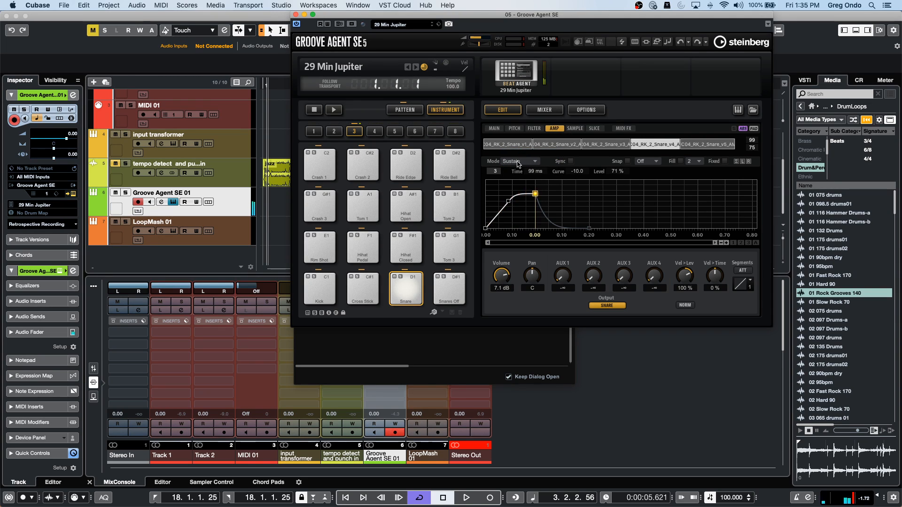
- Compare the Snare's Loop, One Shot and Sample Loop envelope modes by ear, and restore Sustain mode
click(521, 161)
click(519, 171)
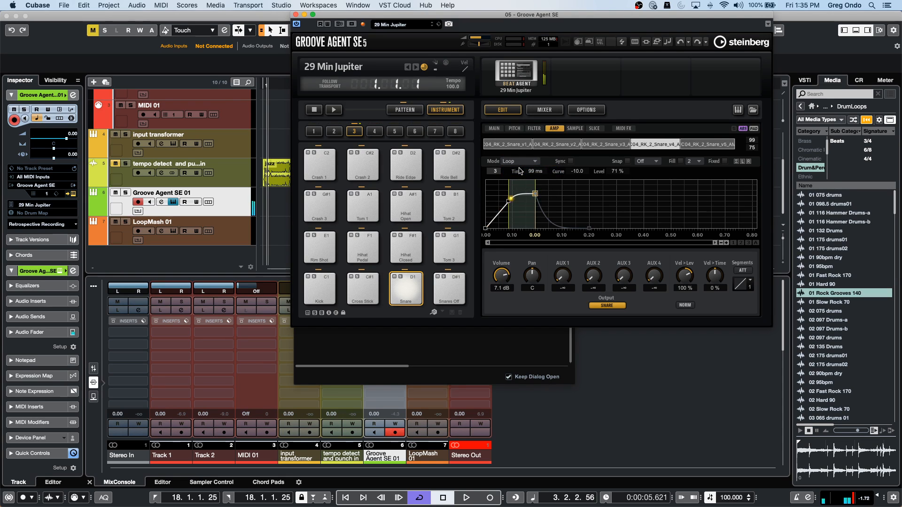
click(520, 159)
click(521, 171)
click(521, 162)
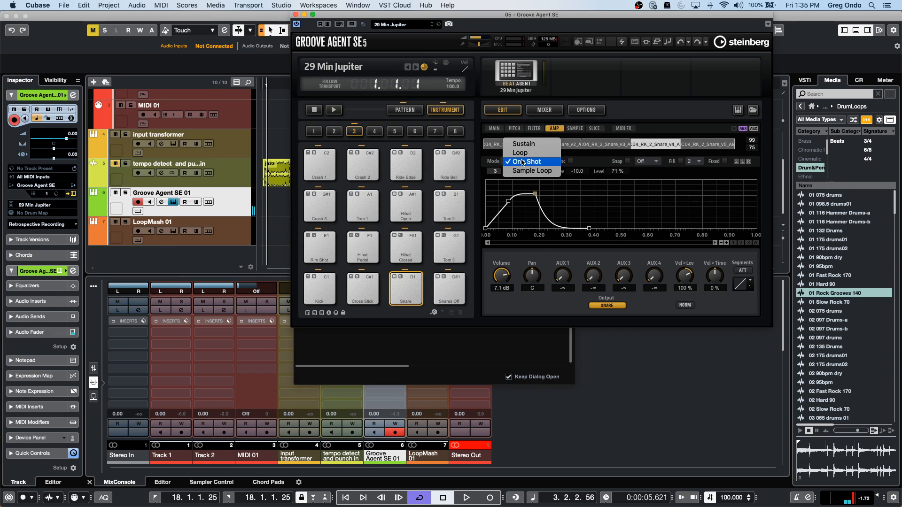
click(521, 172)
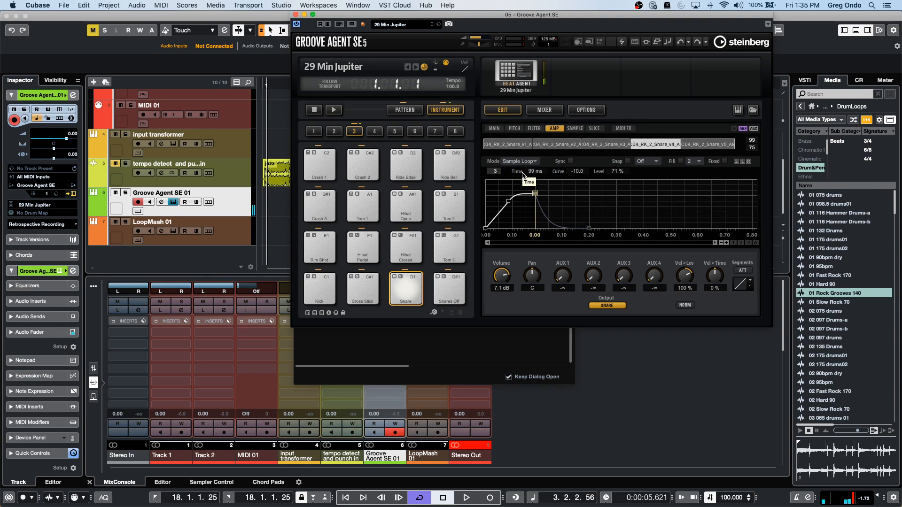
click(520, 161)
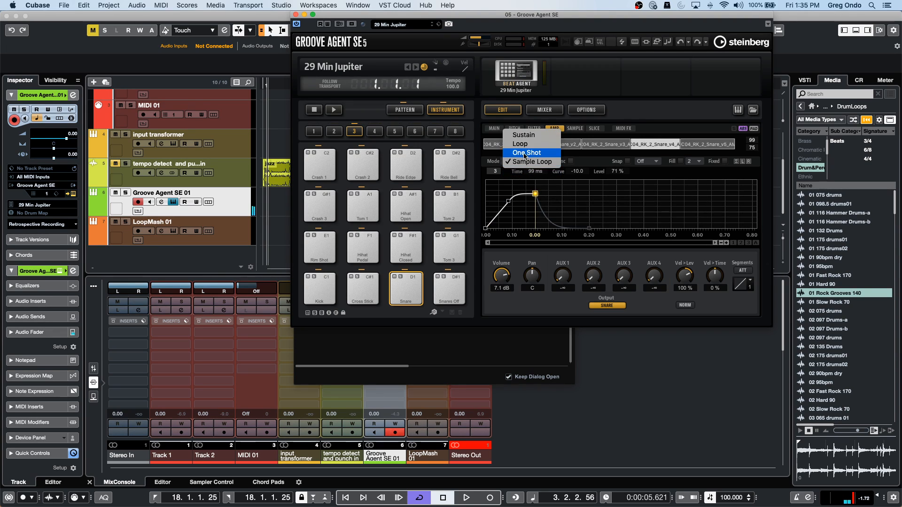
click(524, 156)
click(522, 161)
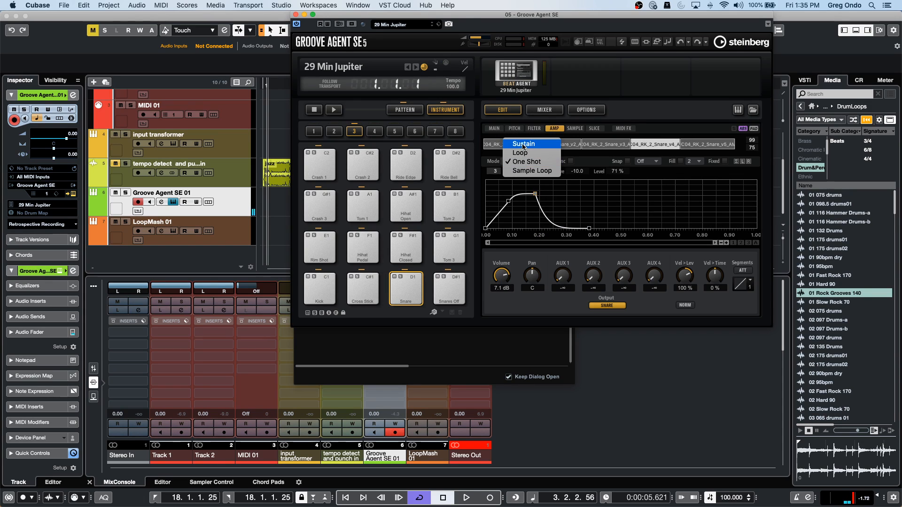
click(524, 144)
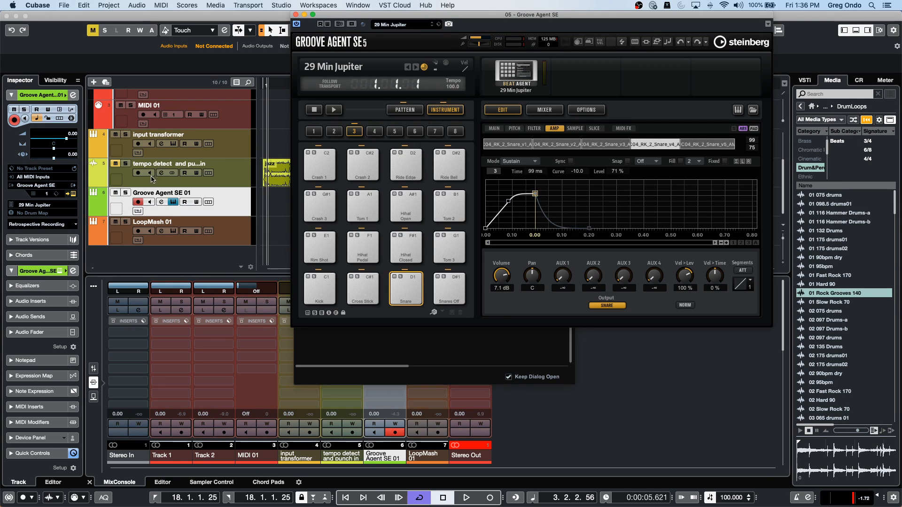
- Add 22 stereo audio tracks routed to Stereo Out below Groove Agent SE 01, and show the channel faders in the MixConsole
right_click(223, 198)
mouse_move(334, 201)
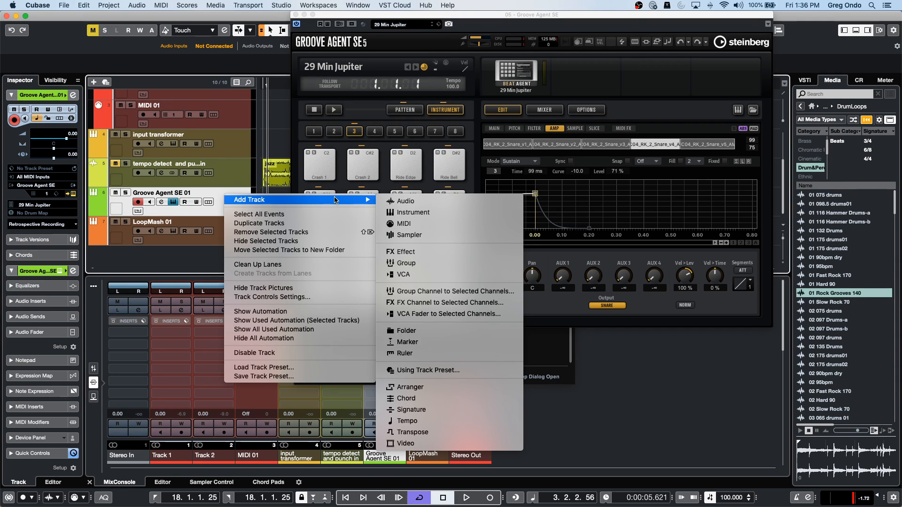
click(418, 202)
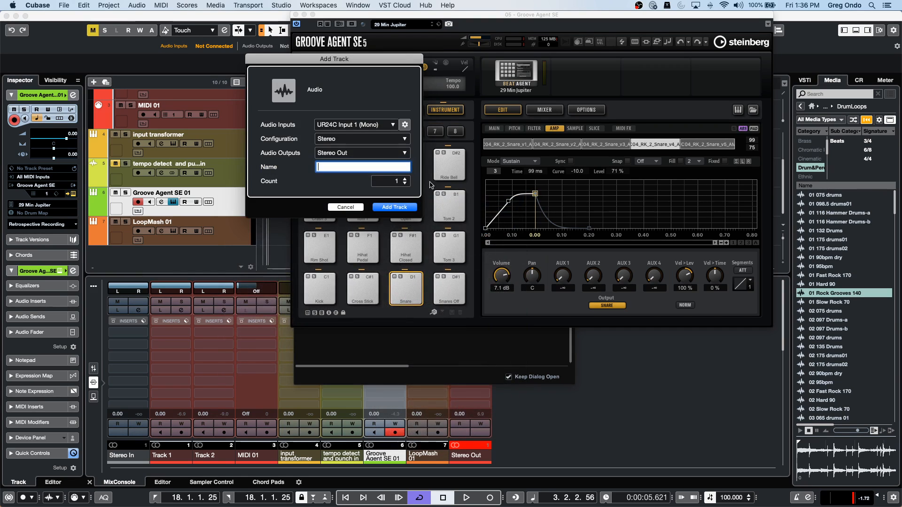
click(404, 184)
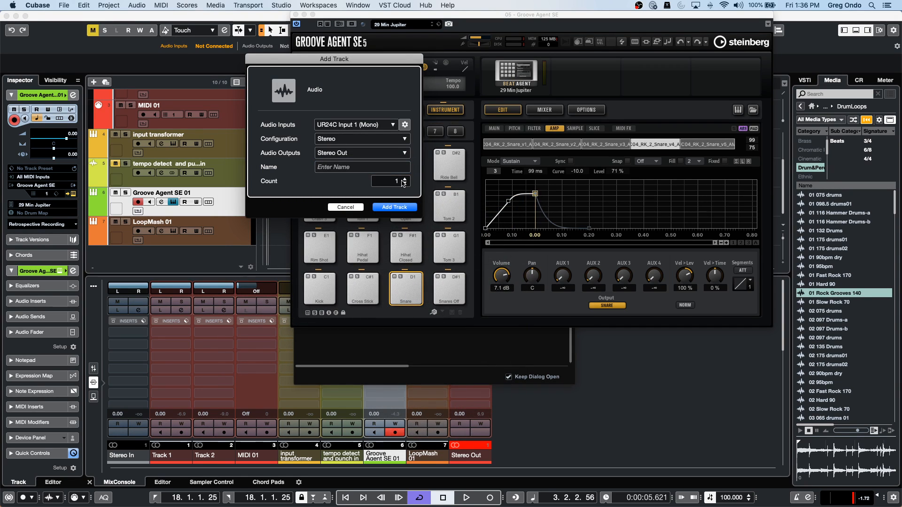
click(399, 181)
text(22)
key(Return)
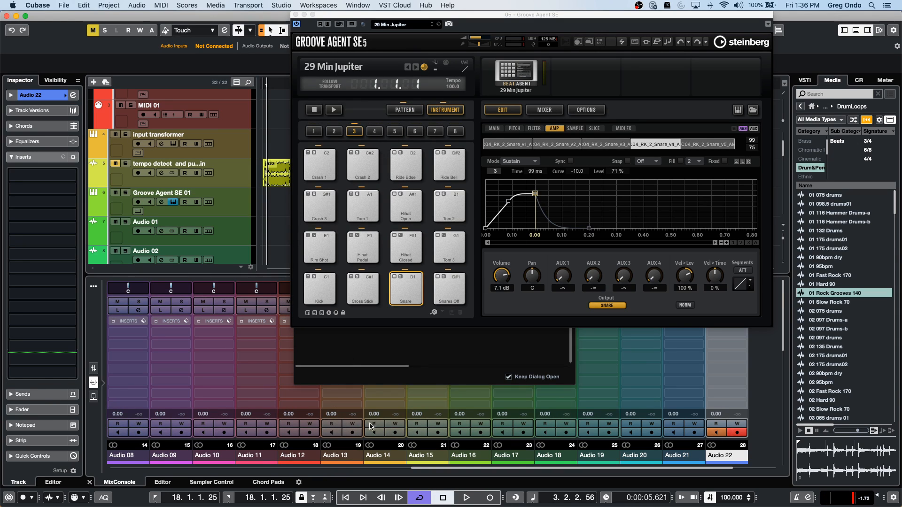
click(93, 368)
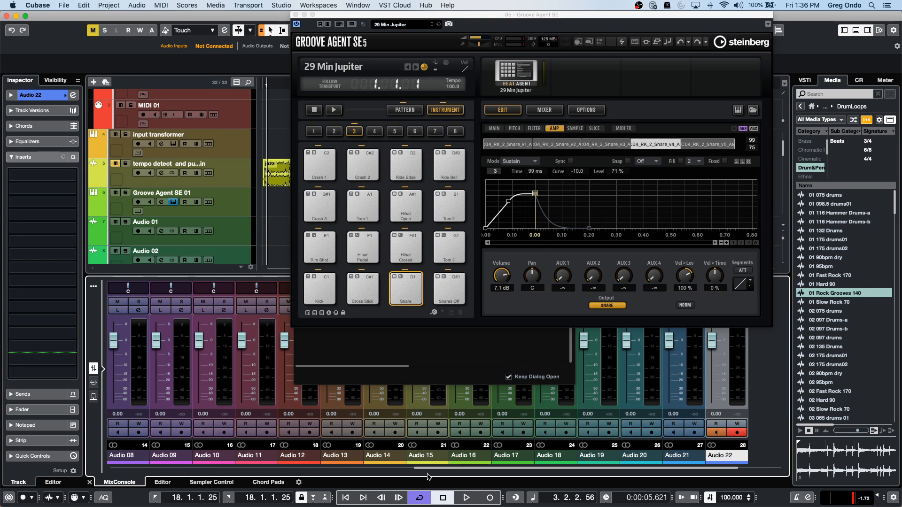
- Look through the audio channels in the lower-zone MixConsole, from Audio 22 back to the first channels
scroll(425, 473, right, 1)
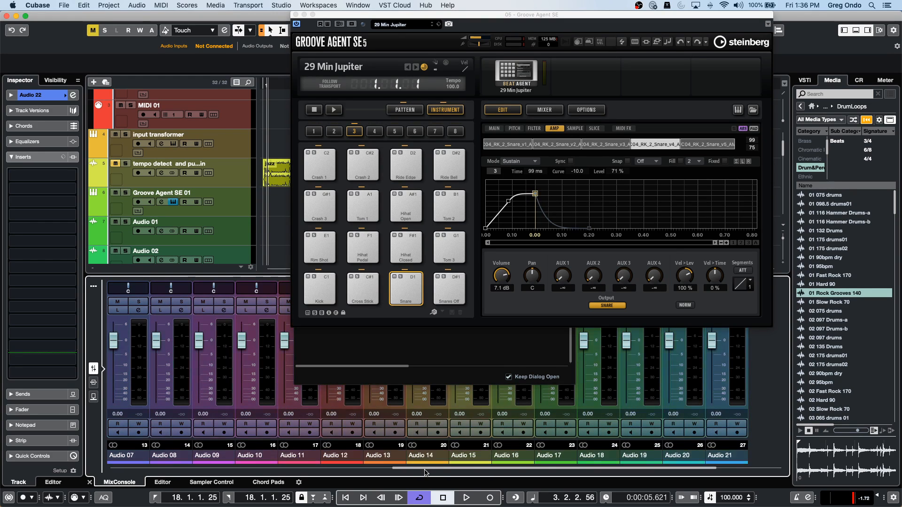
scroll(425, 473, left, 1)
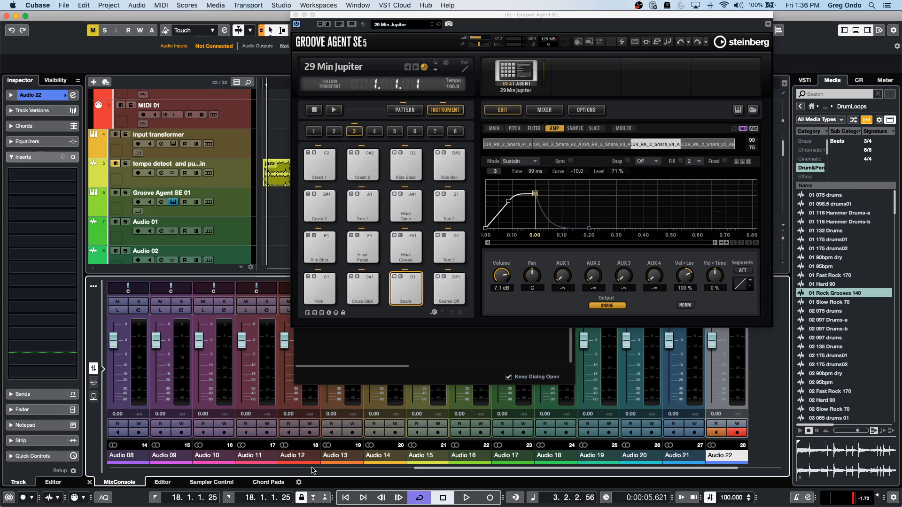
scroll(315, 473, left, 9)
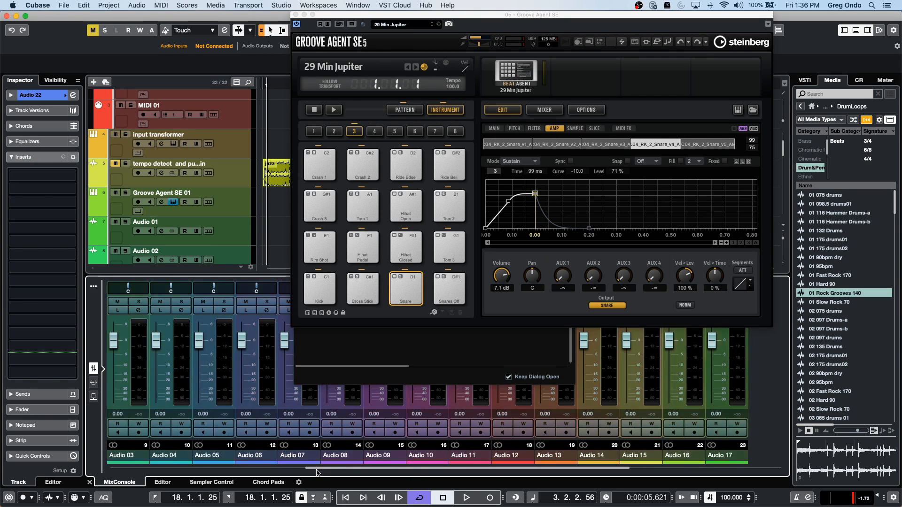
scroll(318, 470, right, 4)
- Step the channel selection back to the start of the mixer, forward to Audio 19, and back to the tempo detect and punch in channel
key(Left)
key(Left)
key(Left)
key(Left)
key(Left)
key(Left)
key(Left)
key(Left)
key(Left)
key(Left)
key(Right)
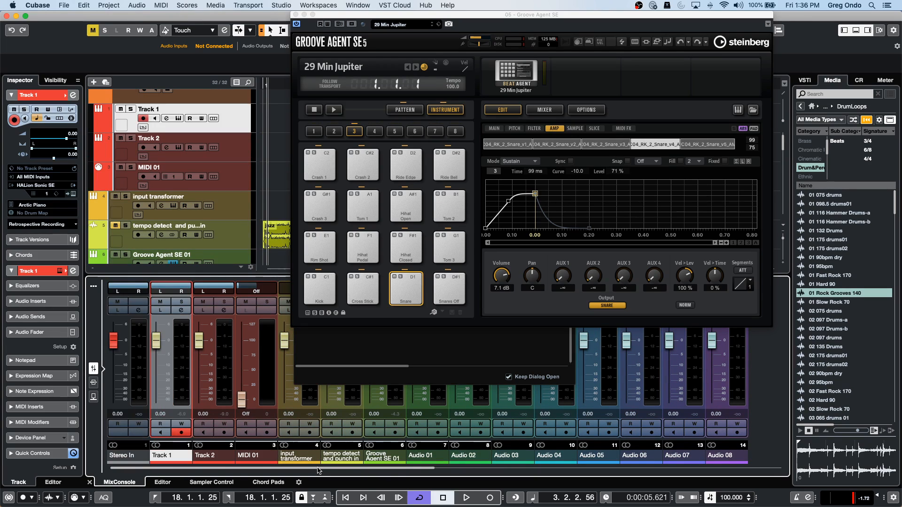
key(Right)
key(Right)
key(Right)
key(Right)
key(Right)
key(Right)
key(Right)
key(Right)
key(Right)
key(Right)
key(Right)
key(Right)
key(Right)
key(Right)
key(Right)
key(Right)
key(Right)
key(Right)
key(Right)
key(Right)
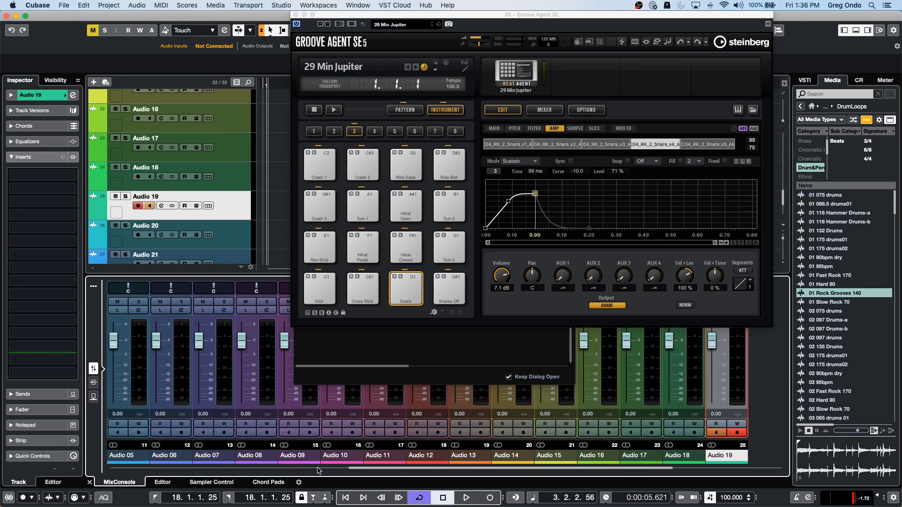
key(Left)
key(Left)
key(Left)
key(Left)
key(Left)
key(Left)
key(Left)
key(Left)
key(Left)
key(Left)
key(Left)
key(Left)
key(Left)
key(Left)
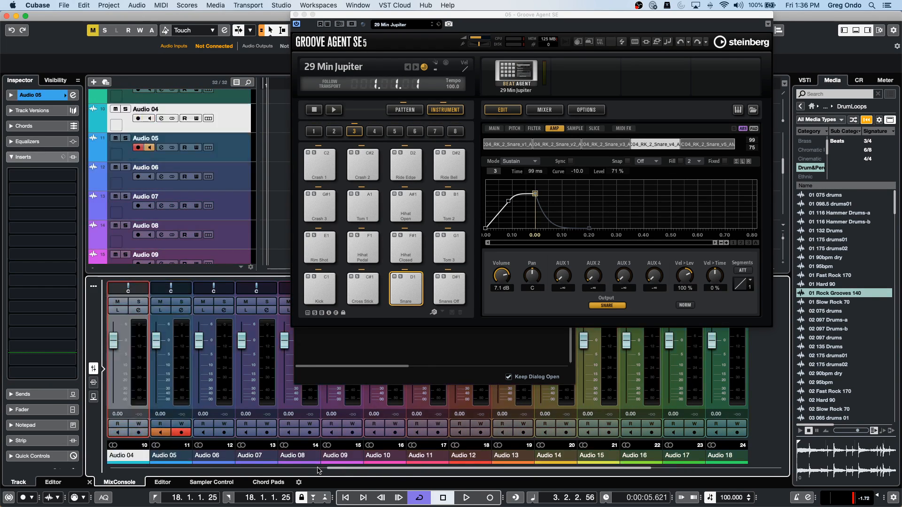
key(Left)
key(Left)
key(Left)
key(Left)
key(Left)
key(Left)
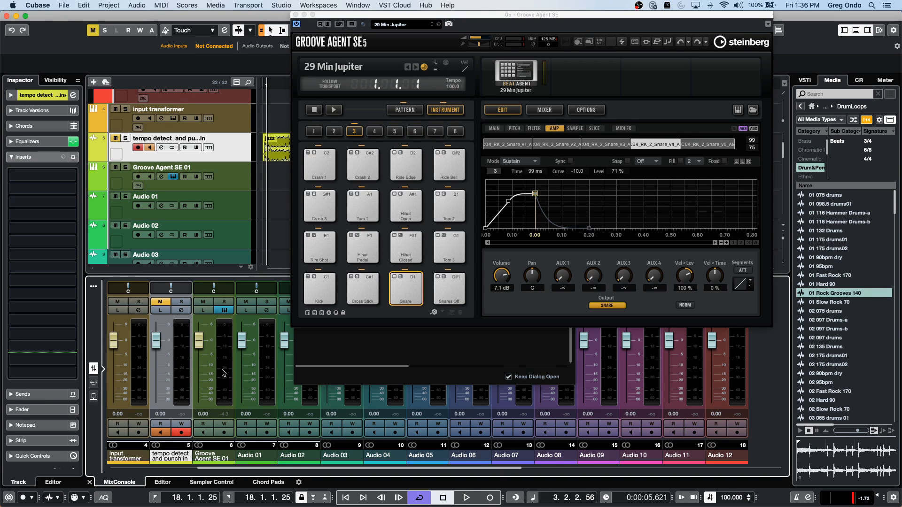
- Close the Groove Agent SE window, show the lower-zone MixConsole toolbar, and open the MixConsole in its own window
scroll(446, 469, left, 3)
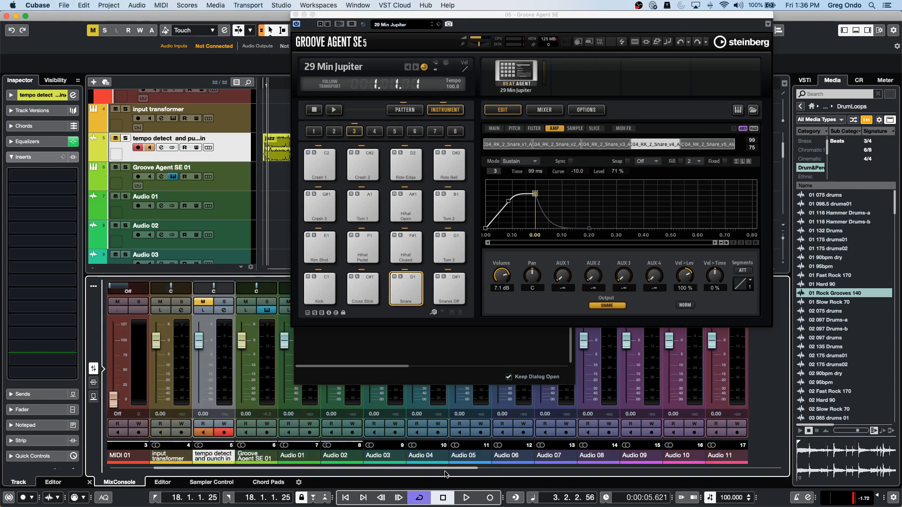
scroll(445, 471, right, 3)
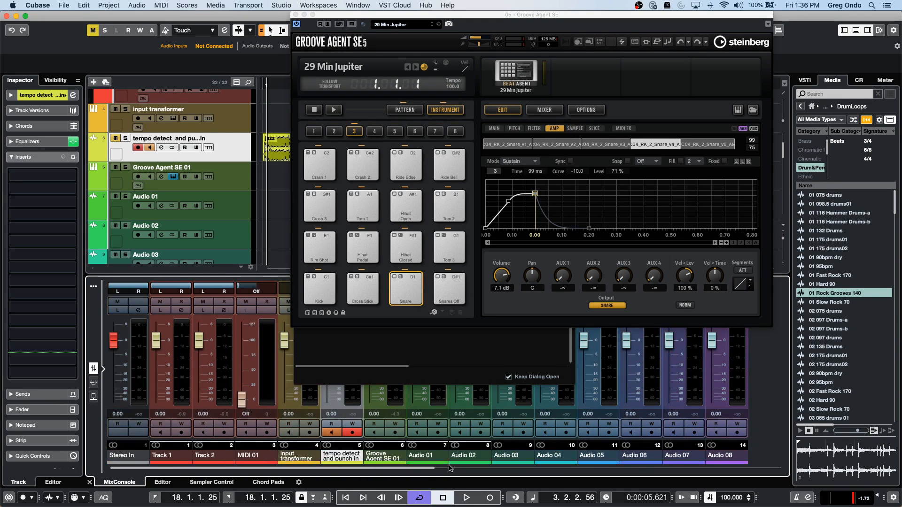
scroll(449, 469, right, 3)
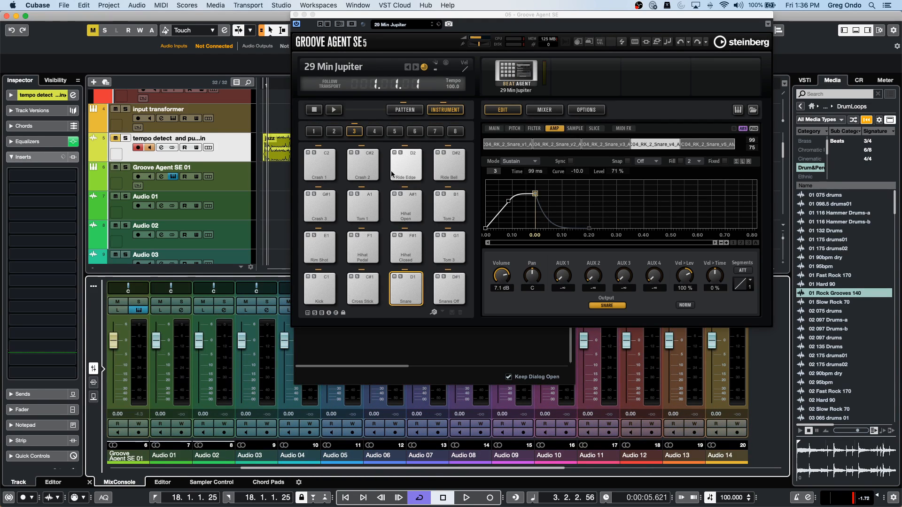
click(295, 15)
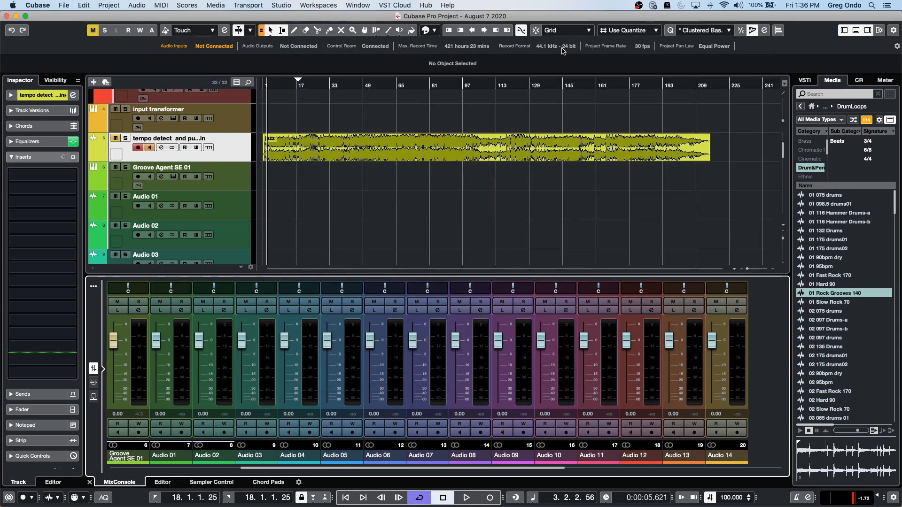
click(94, 286)
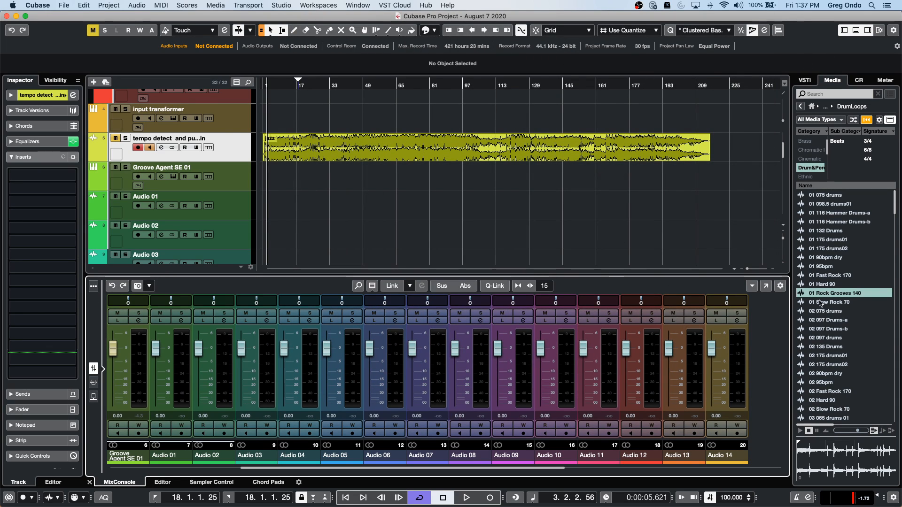
click(765, 285)
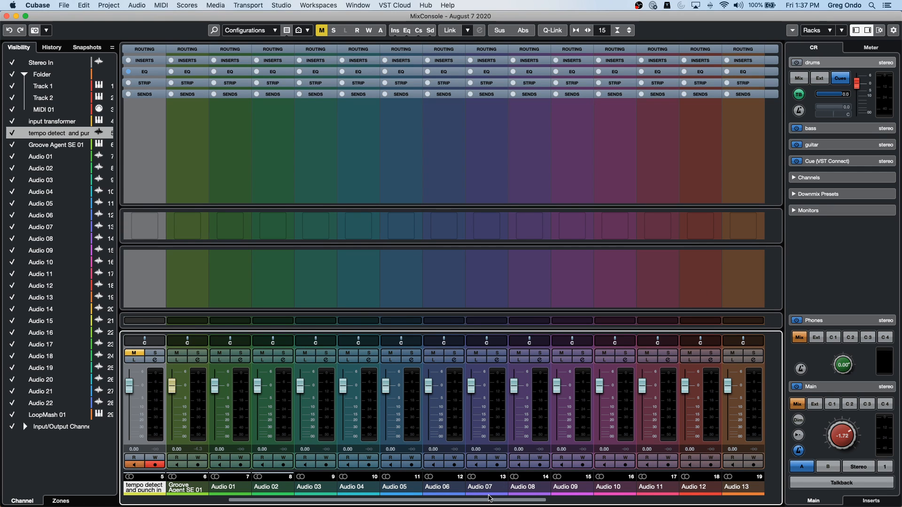
- Look through all channels in the separate MixConsole window, from Stereo In to Stereo Out
scroll(489, 499, right, 10)
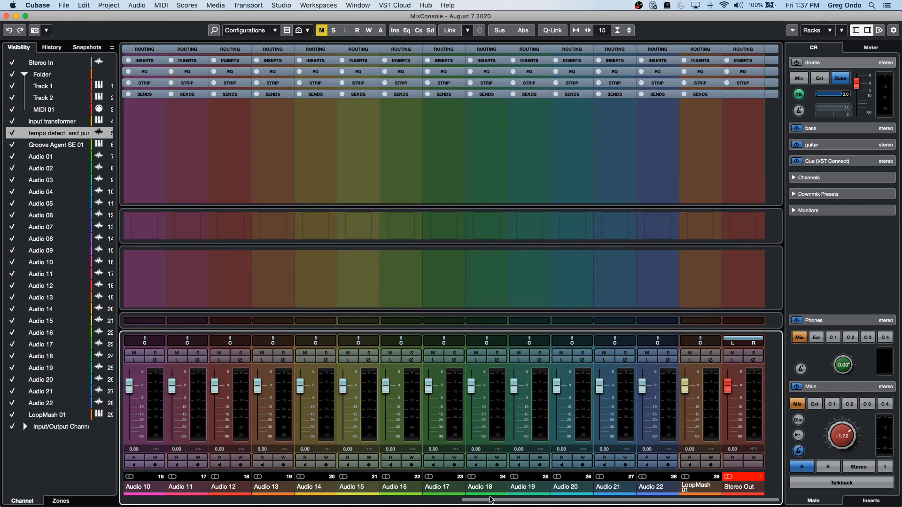
scroll(521, 499, left, 8)
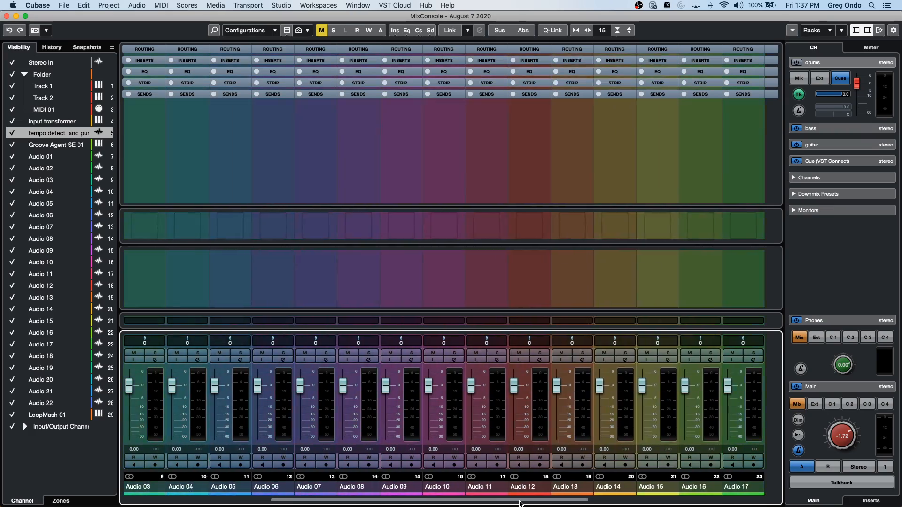
scroll(520, 502, left, 3)
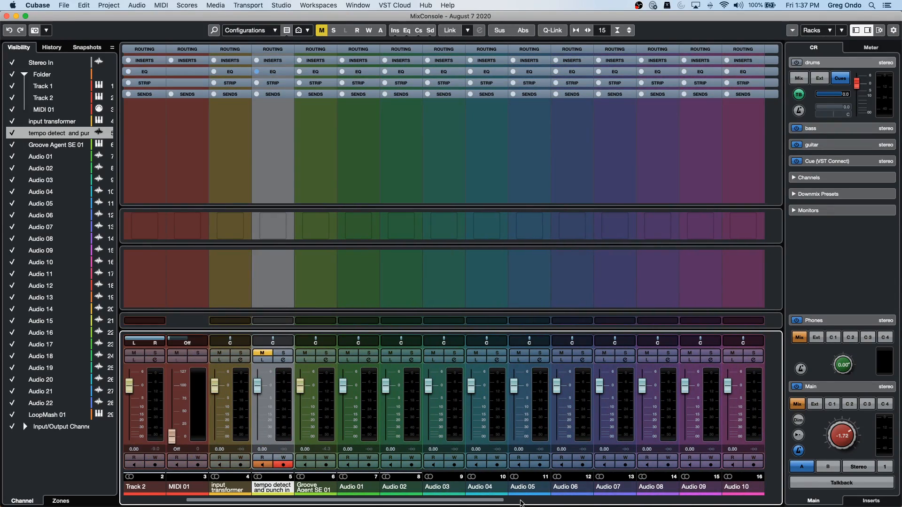
scroll(520, 503, right, 2)
scroll(520, 503, left, 5)
scroll(520, 502, right, 5)
scroll(519, 504, right, 6)
scroll(520, 504, left, 10)
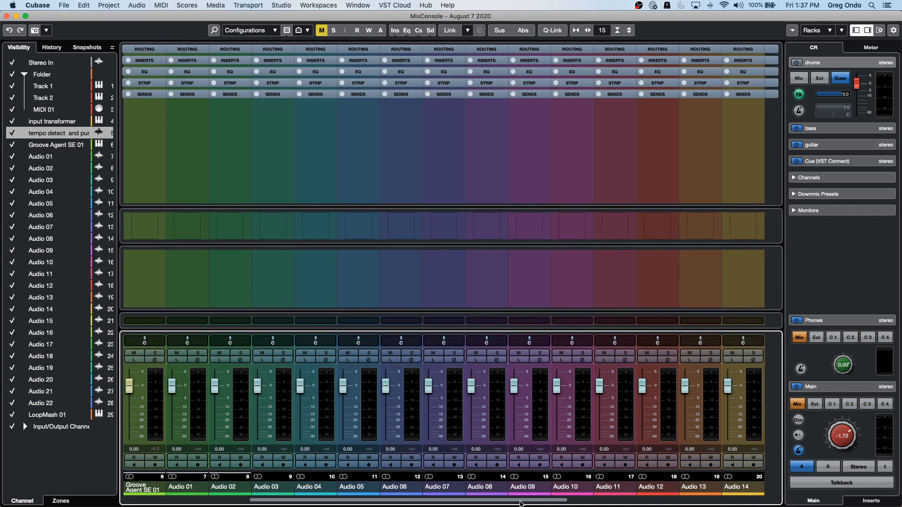
scroll(520, 504, left, 4)
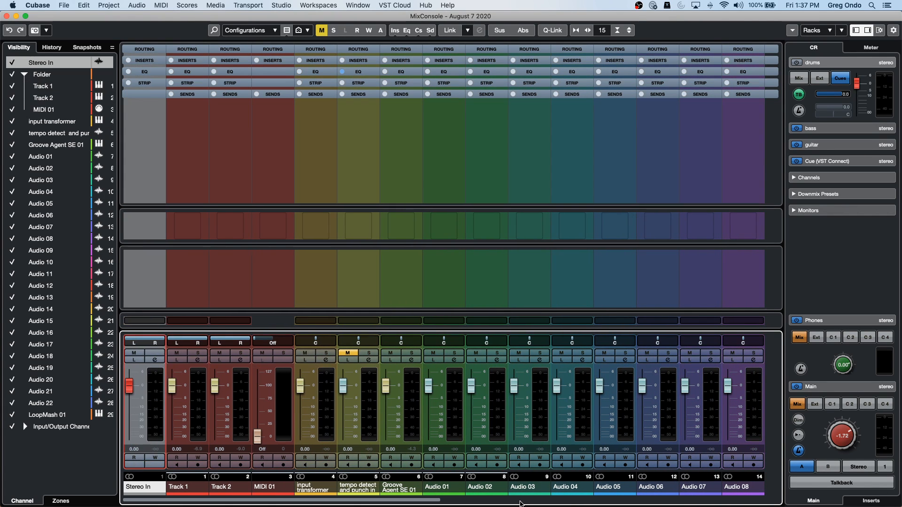
- Step the channel selection from Stereo In forward to Stereo Out, and back to Audio 08
key(Right)
key(Right)
key(Right)
key(Right)
key(Right)
key(Right)
key(Right)
key(Right)
key(Right)
key(Right)
key(Right)
key(Right)
key(Right)
key(Right)
key(Right)
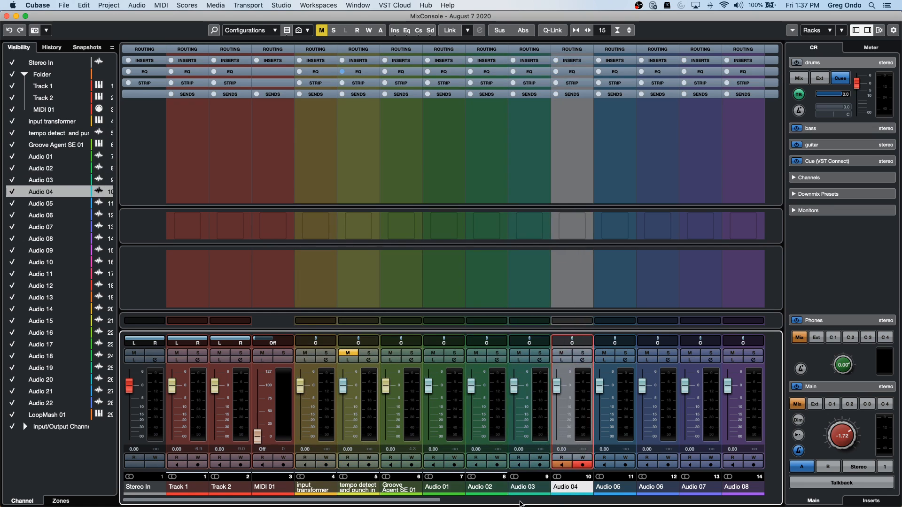
key(Right)
key(Right)
key(Right)
key(Right)
key(Right)
key(Right)
key(Right)
key(Right)
key(Right)
key(Right)
key(Right)
key(Right)
key(Right)
key(Right)
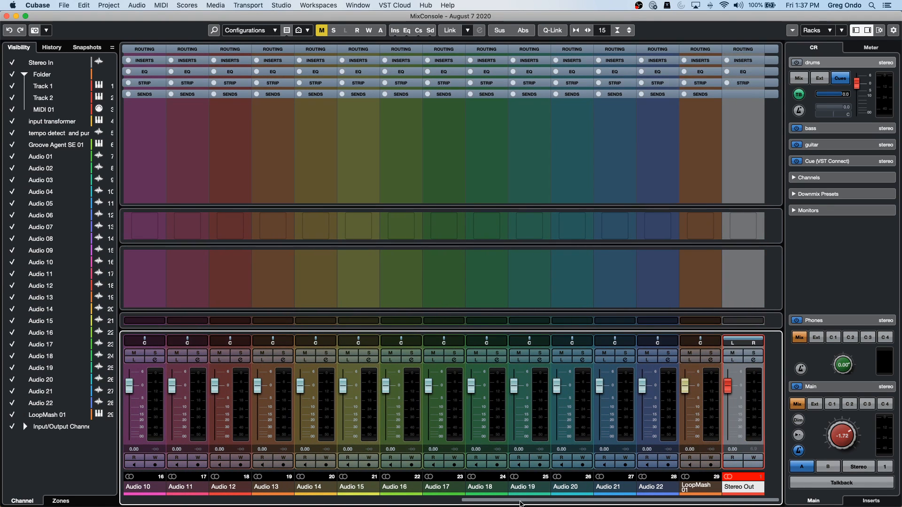
key(Left)
key(Left)
key(Left)
key(Left)
key(Left)
key(Left)
key(Left)
key(Left)
key(Left)
key(Left)
key(Left)
key(Left)
key(Left)
key(Left)
key(Left)
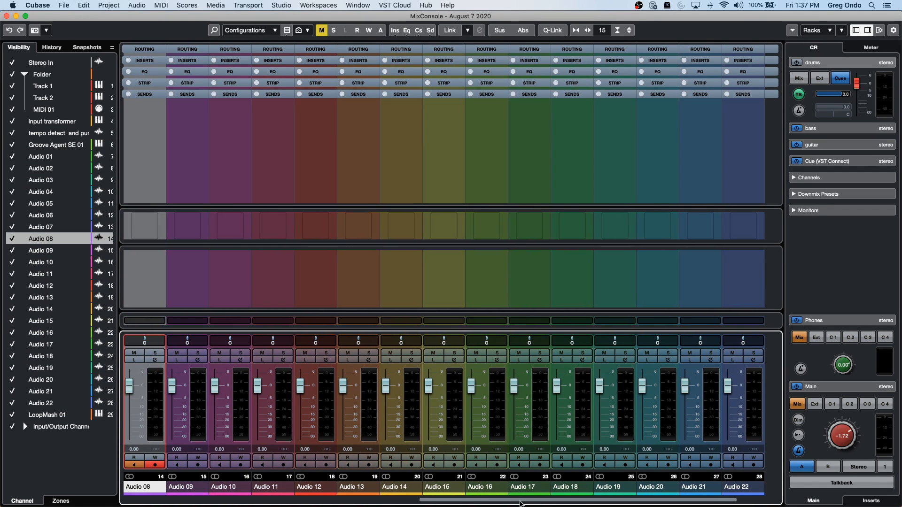
- Return the MixConsole view to the first channels and close its separate window
click(416, 501)
scroll(415, 501, left, 8)
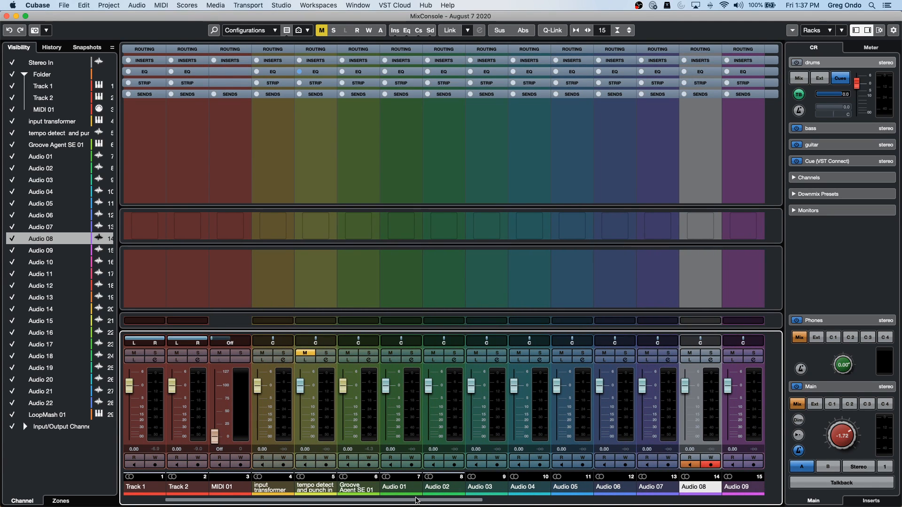
scroll(415, 500, left, 3)
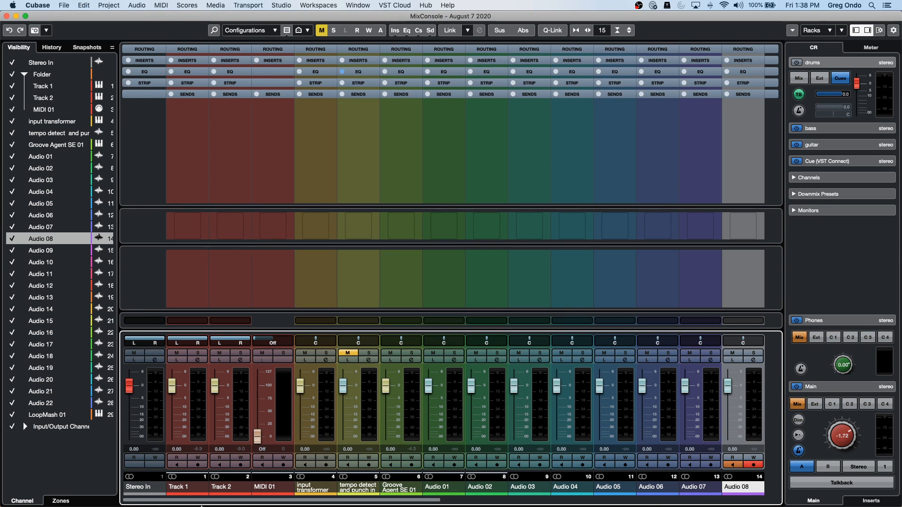
mouse_move(279, 504)
click(7, 16)
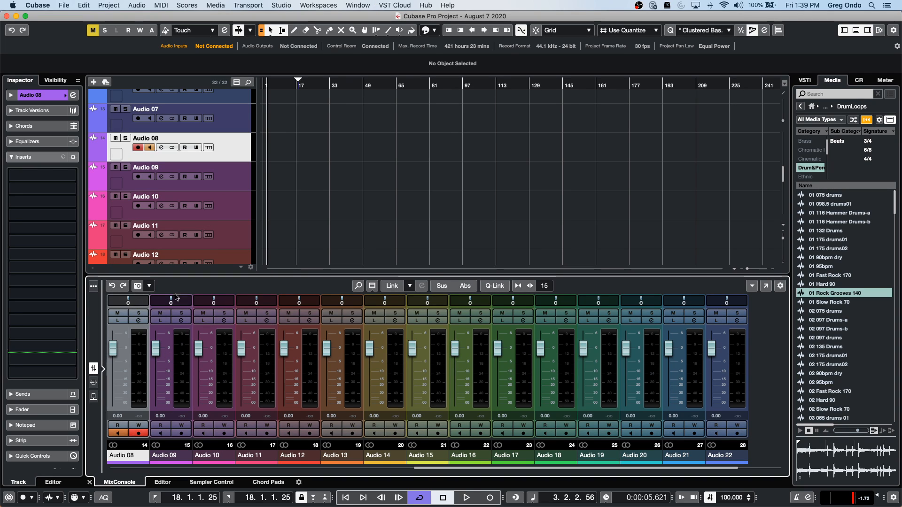
- Hide and show the lower-zone MixConsole toolbar, and reopen the MixConsole in its own window
click(96, 285)
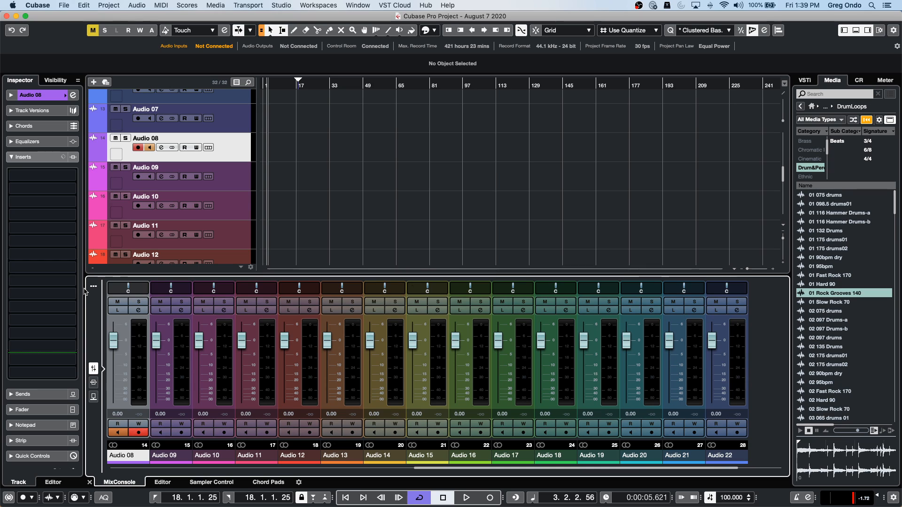
click(93, 288)
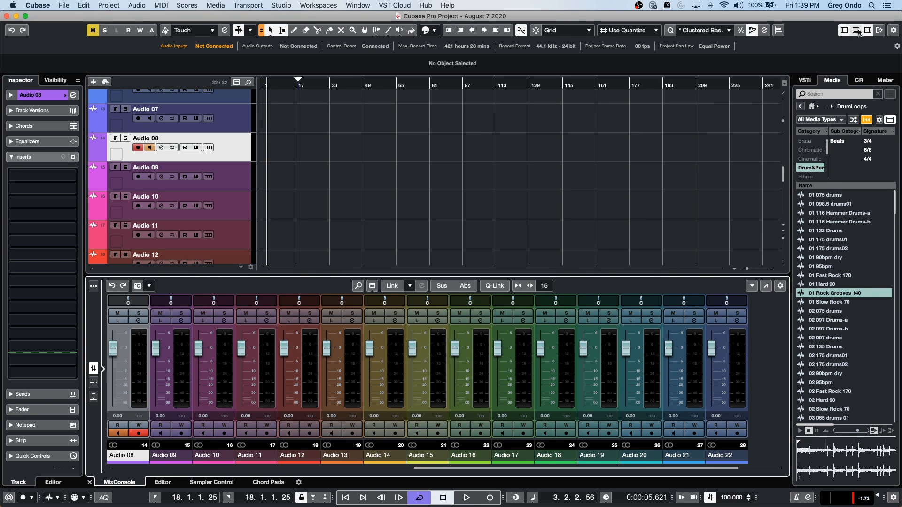
click(765, 286)
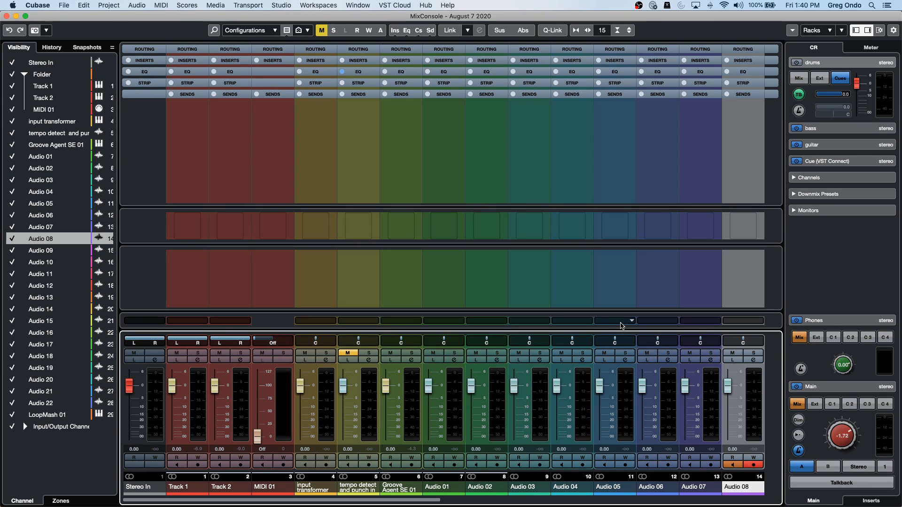
- Show and hide the Audio Performance meter several times to check the processing load, and leave it closed
key(F12)
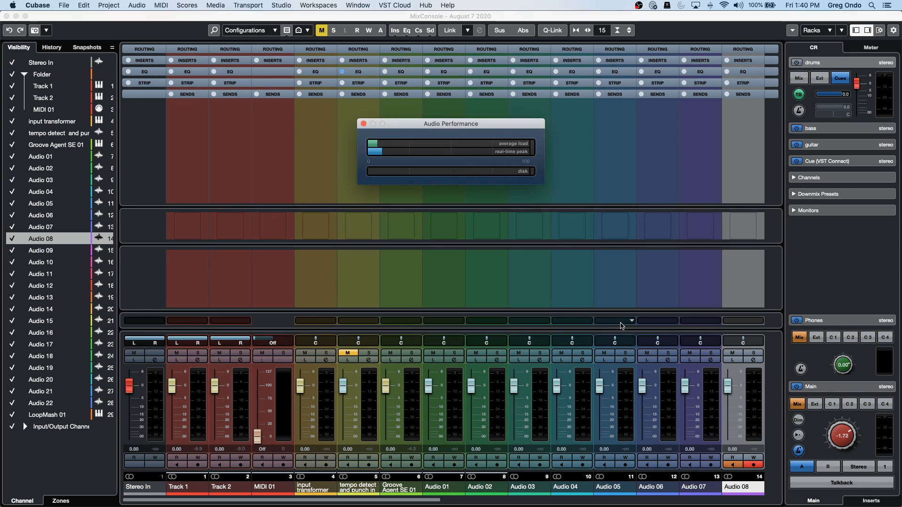
key(F12)
key(F12)
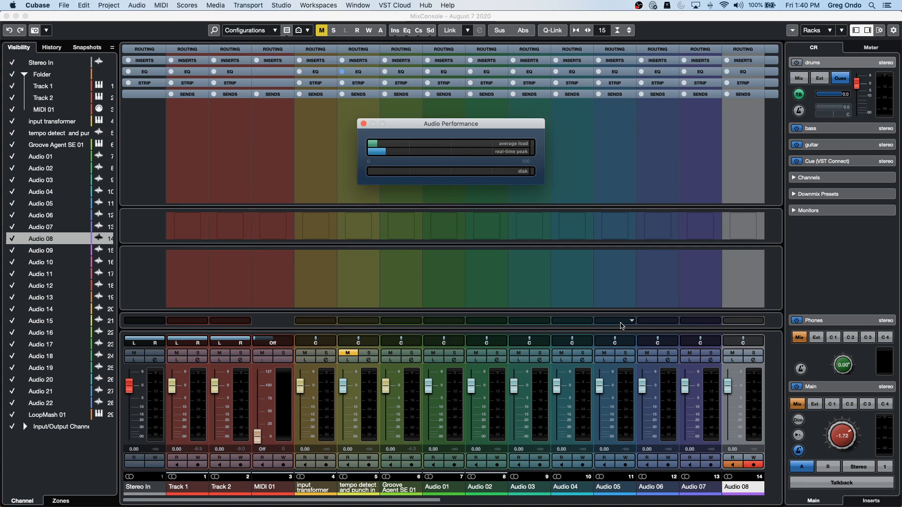
key(F12)
key(F12)
key(F12)
key(F12)
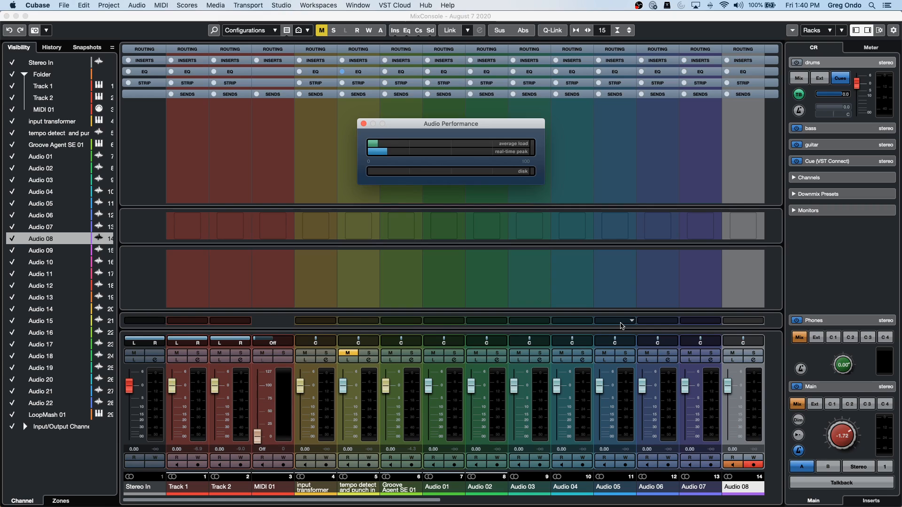
key(F12)
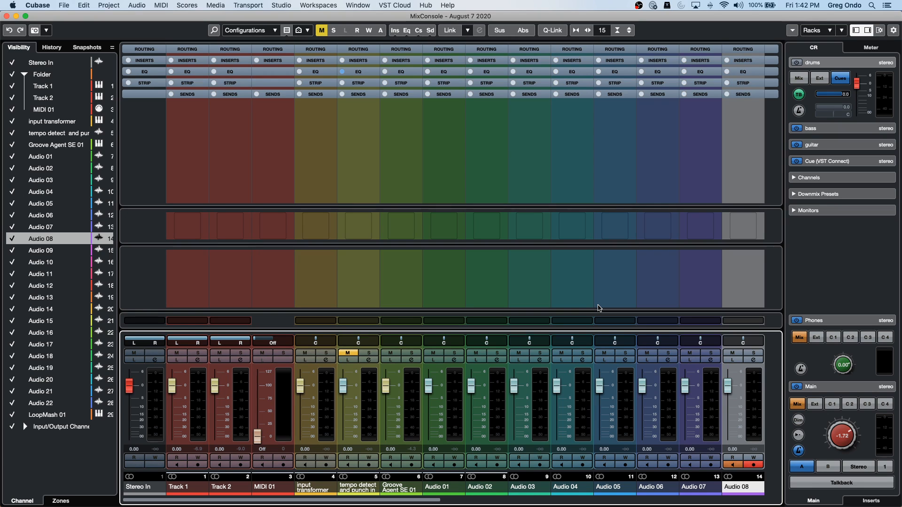
- Close the separate MixConsole window and add one HALion Sonic instrument track with Stereo Out output below Audio 08
click(6, 16)
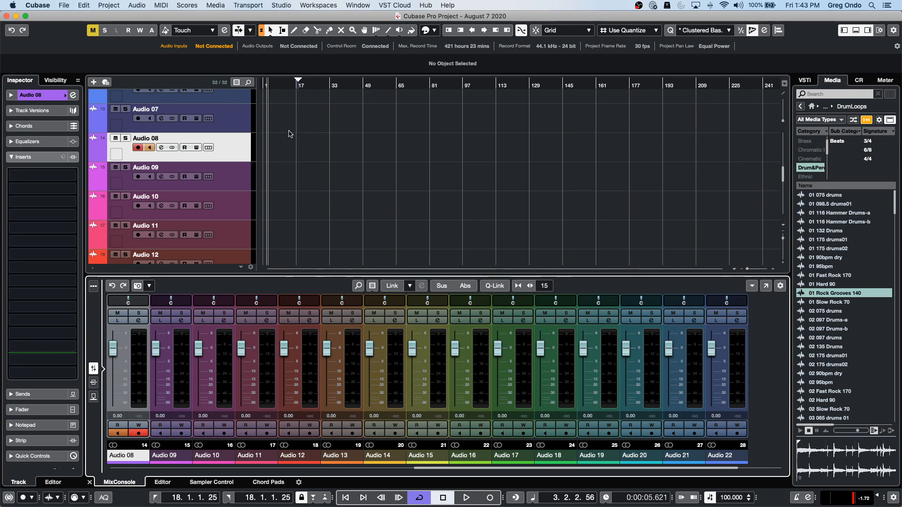
right_click(232, 147)
mouse_move(282, 148)
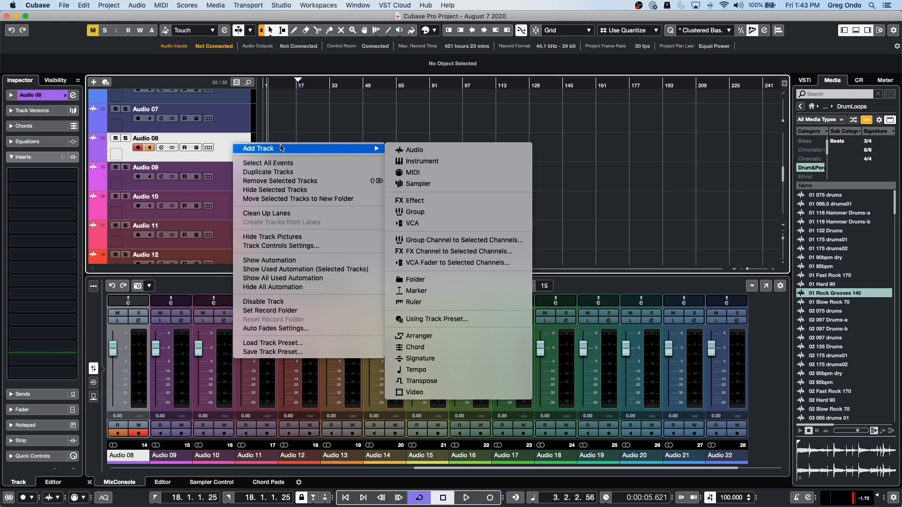
click(471, 163)
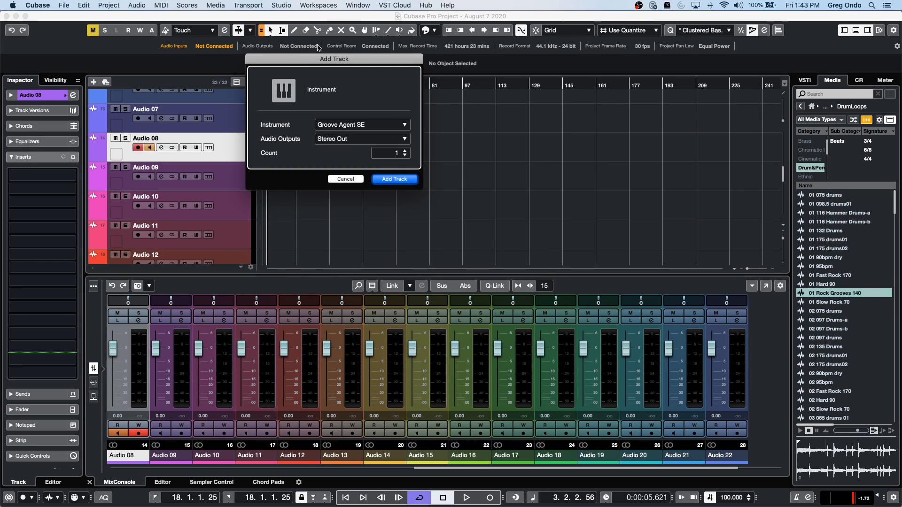
drag(376, 62, 567, 111)
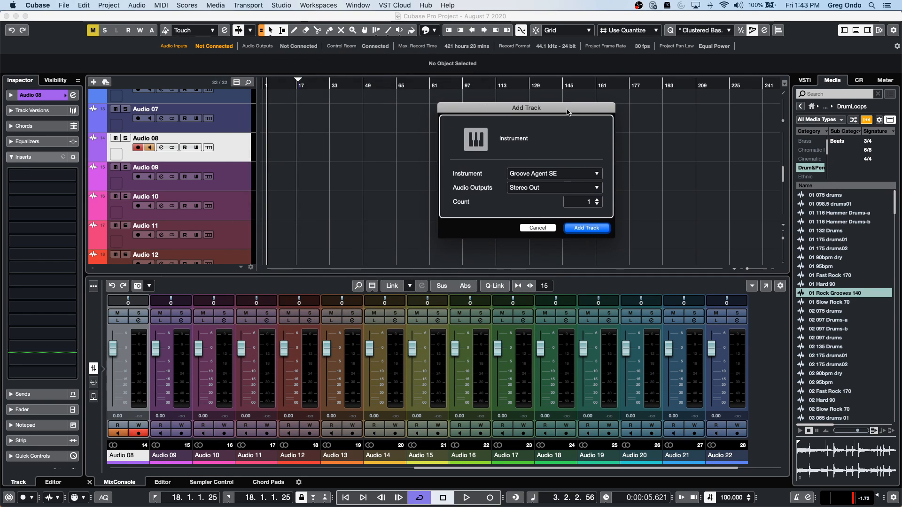
click(554, 174)
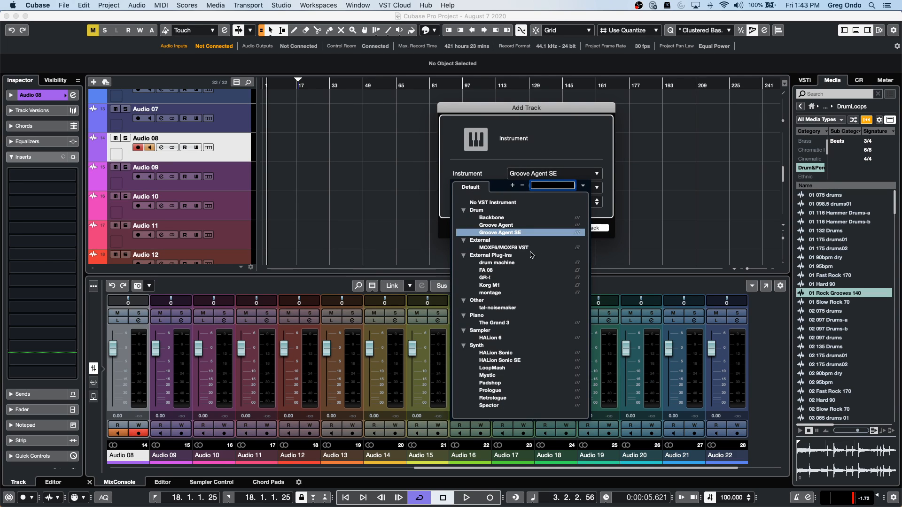
click(511, 353)
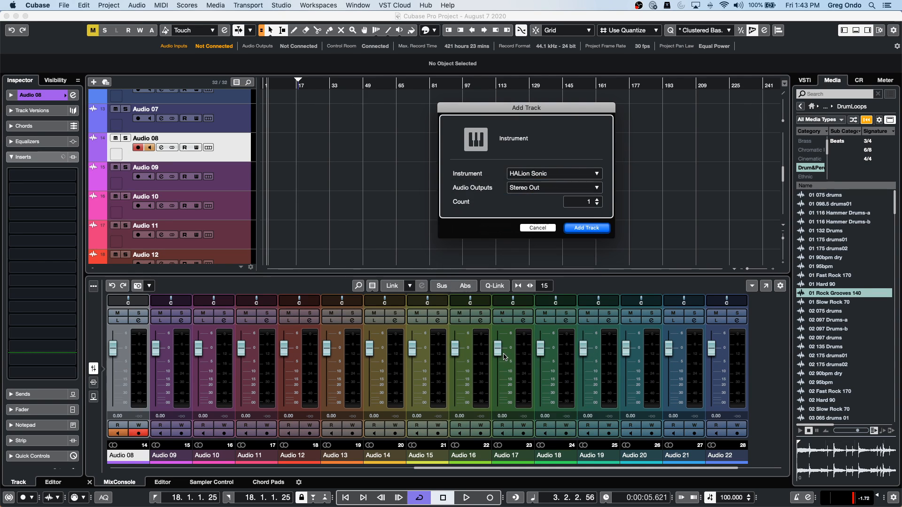
click(590, 230)
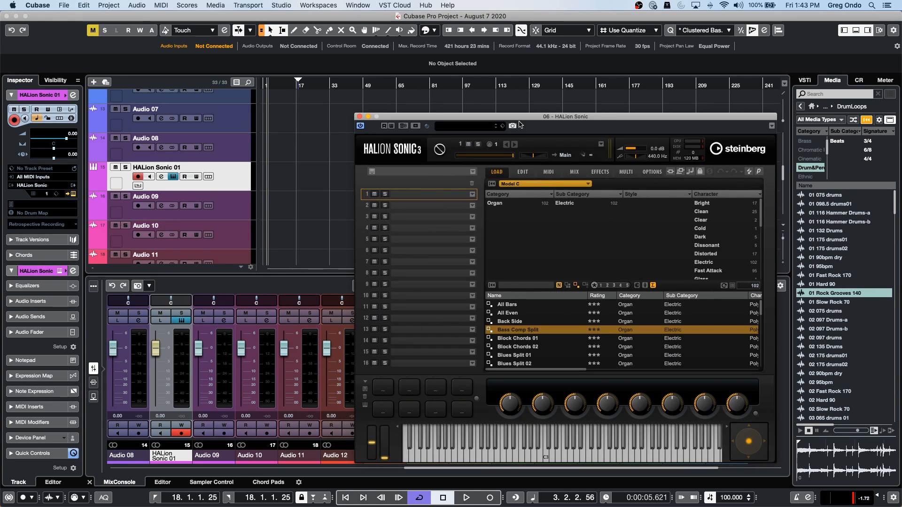
- Load the Steel String Duett Picking program into HALion Sonic's first slot, from All Instrument Sets filtered by Guitar/Plucked and A. Guitar
drag(514, 118, 480, 69)
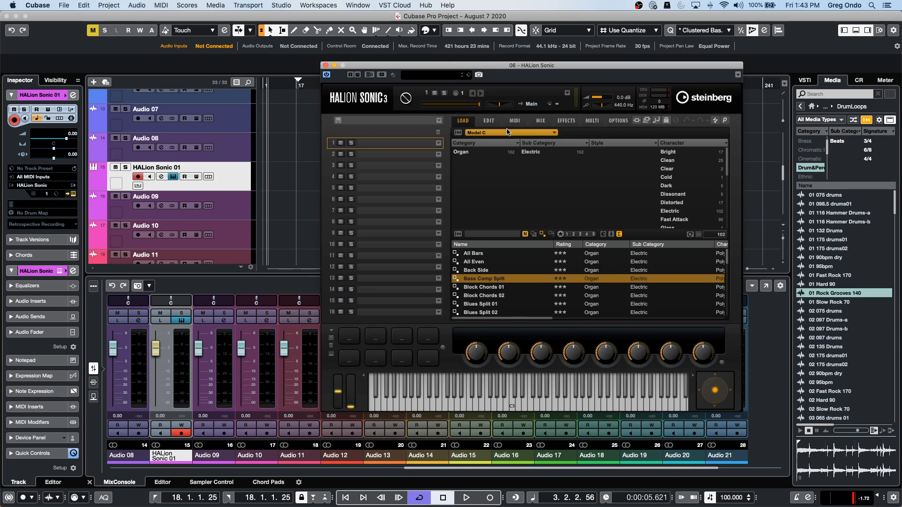
click(505, 133)
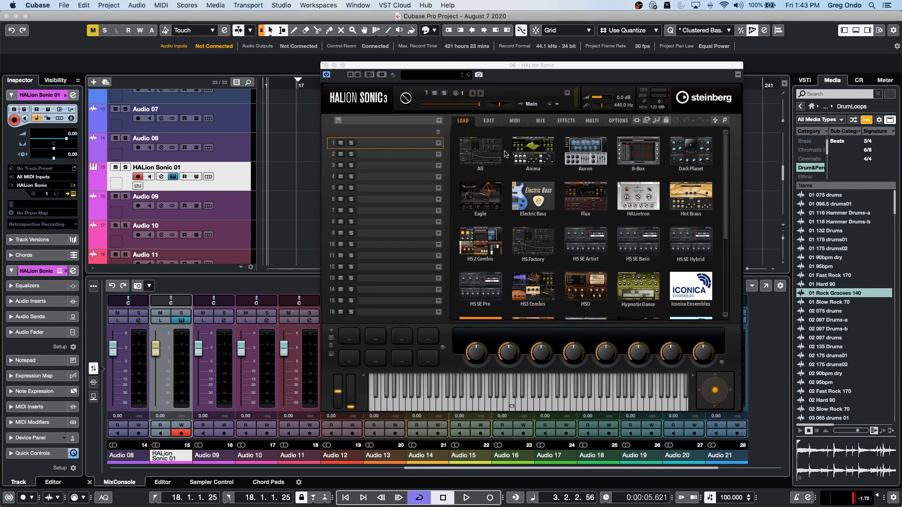
click(480, 157)
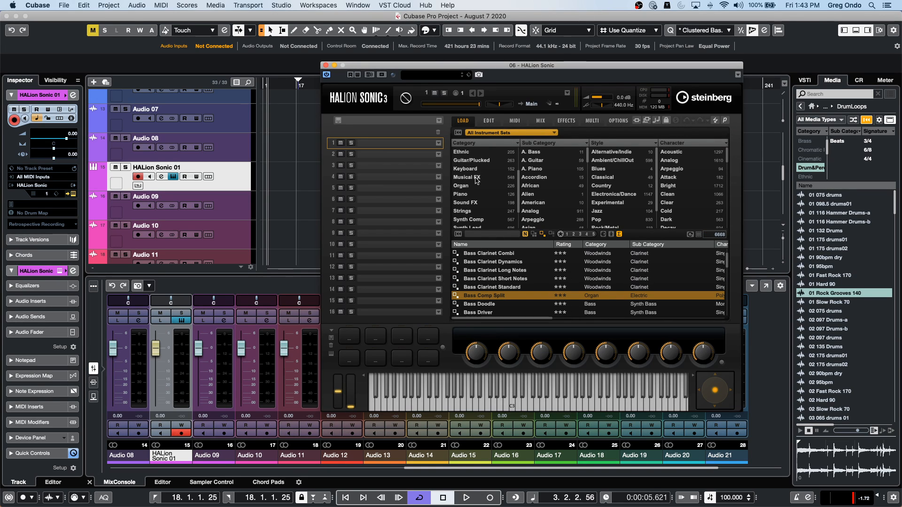
click(473, 159)
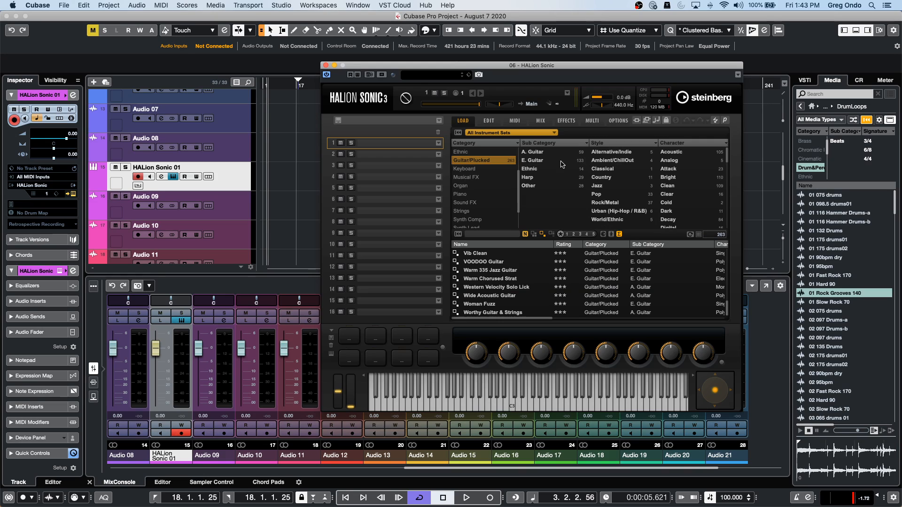
click(543, 152)
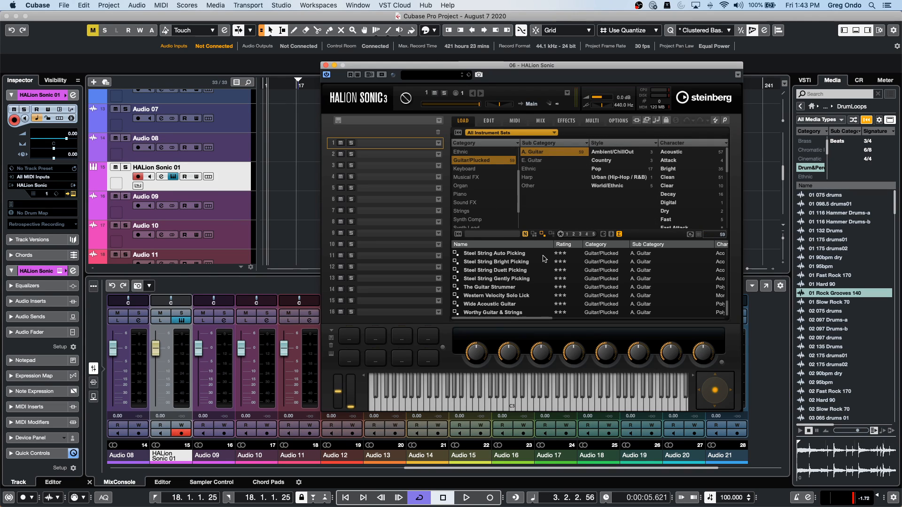
click(522, 271)
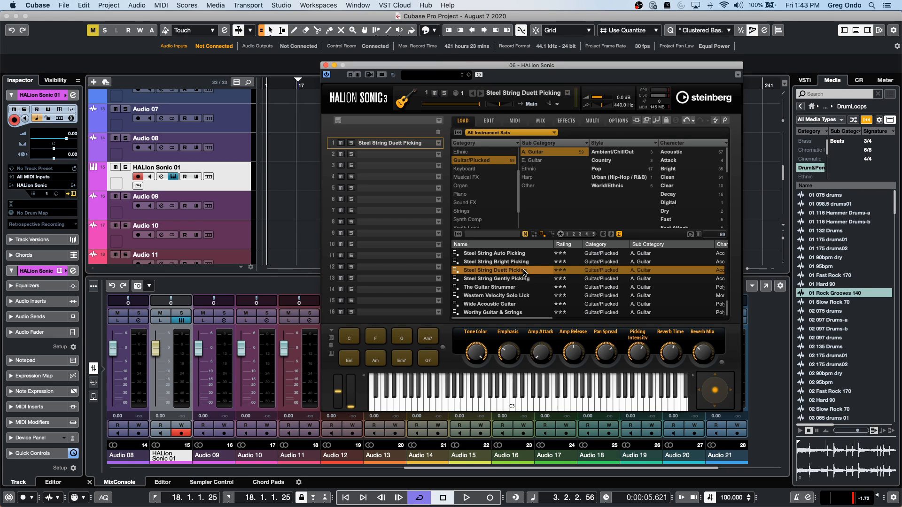
- Audition the guitar program with several chord pads, including F, Am7, Em7 and G
click(377, 338)
drag(377, 338, 432, 339)
click(401, 360)
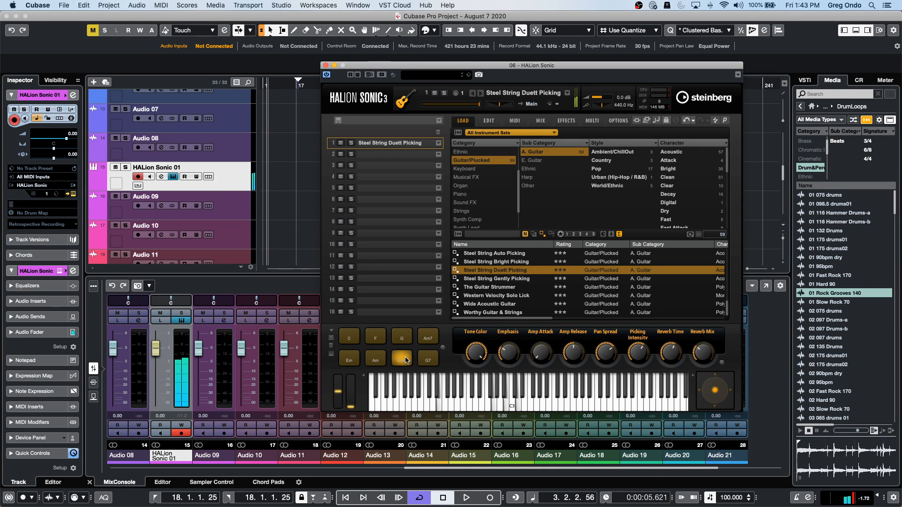
click(402, 336)
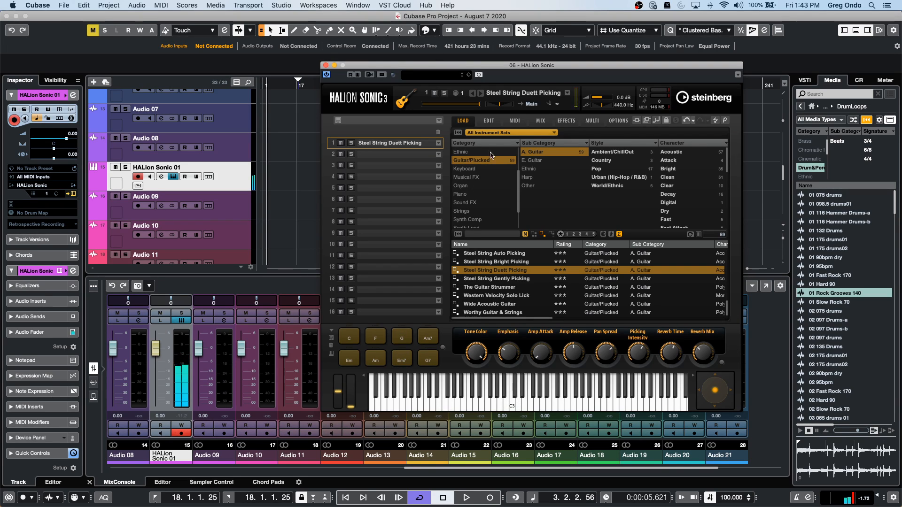
- Examine the program's note expression, quick control, range and FlexPhraser edit settings, as well as the MIDI channel page
click(489, 123)
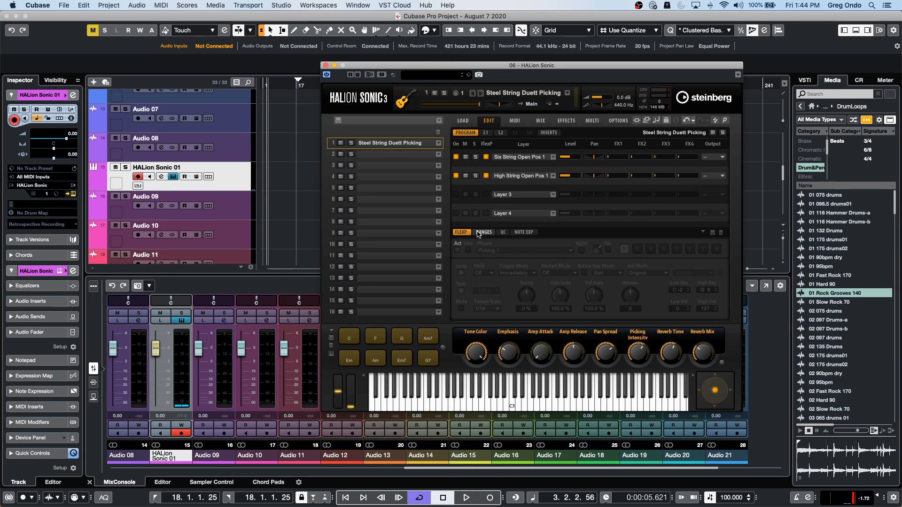
click(522, 233)
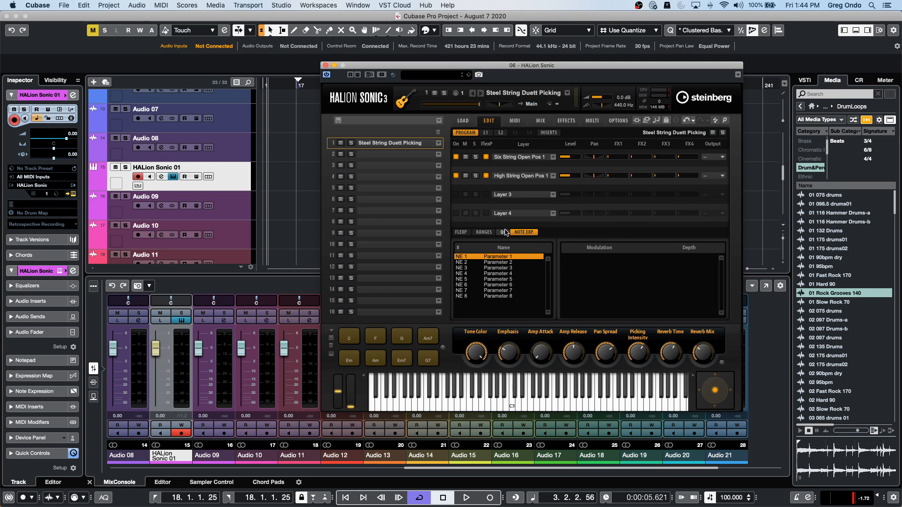
click(502, 232)
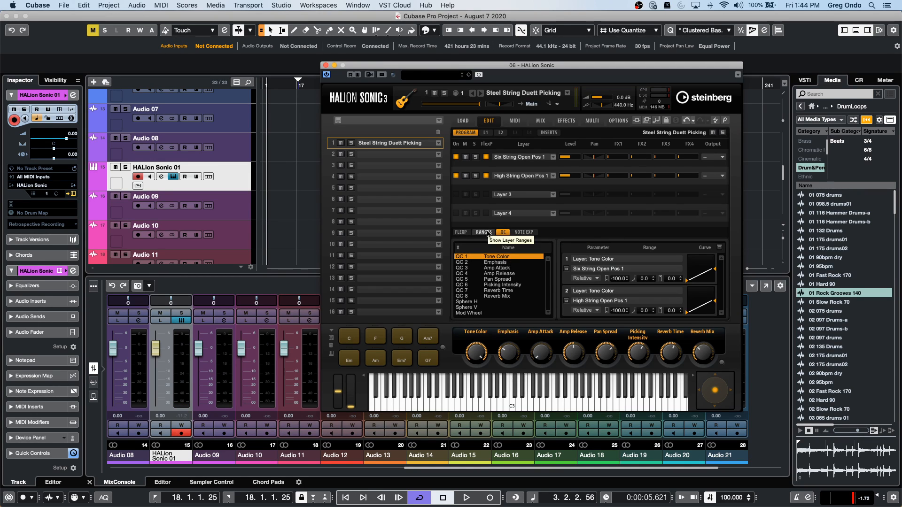
click(488, 232)
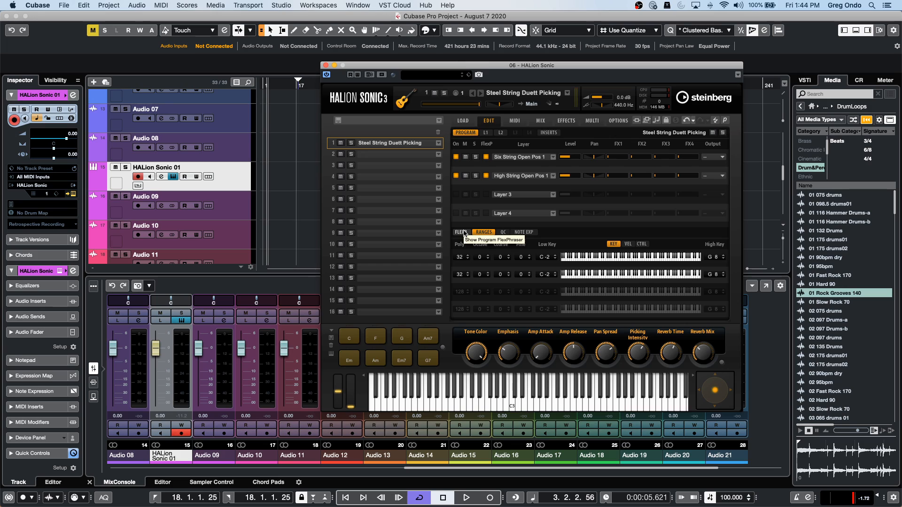
click(516, 121)
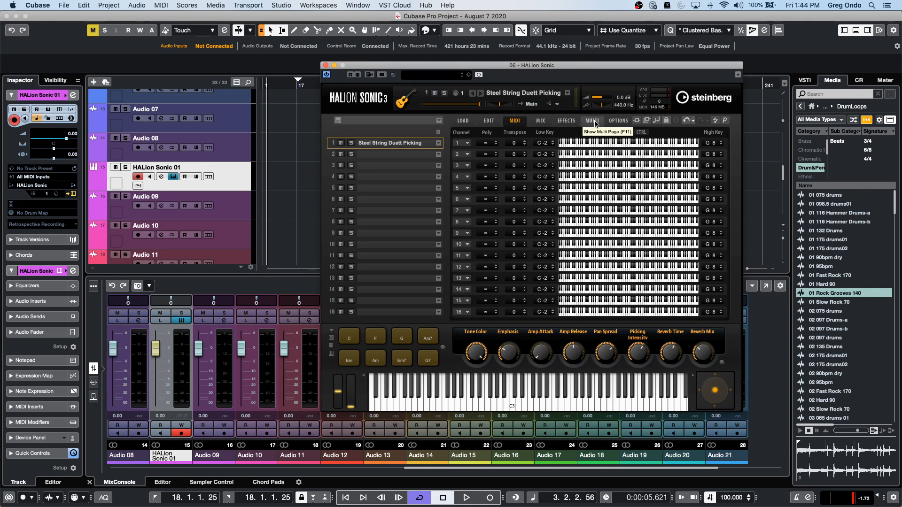
click(489, 121)
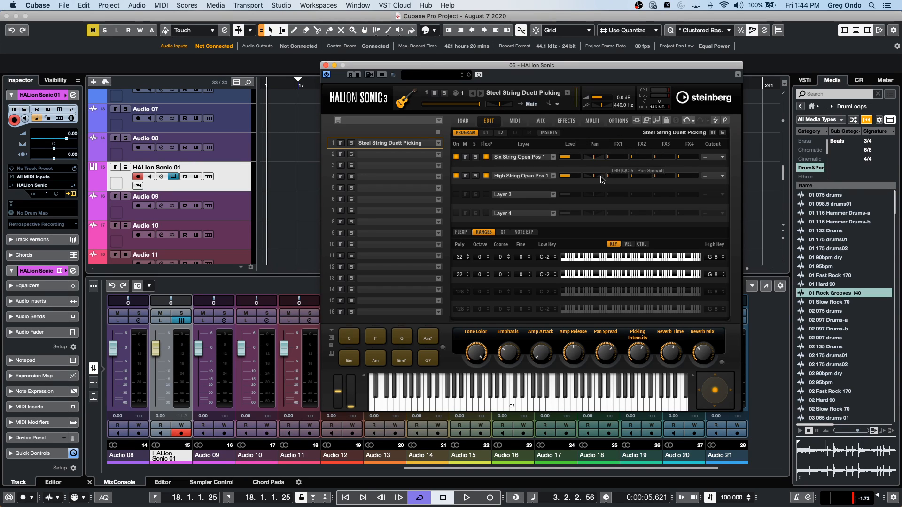
click(502, 232)
click(475, 234)
click(460, 232)
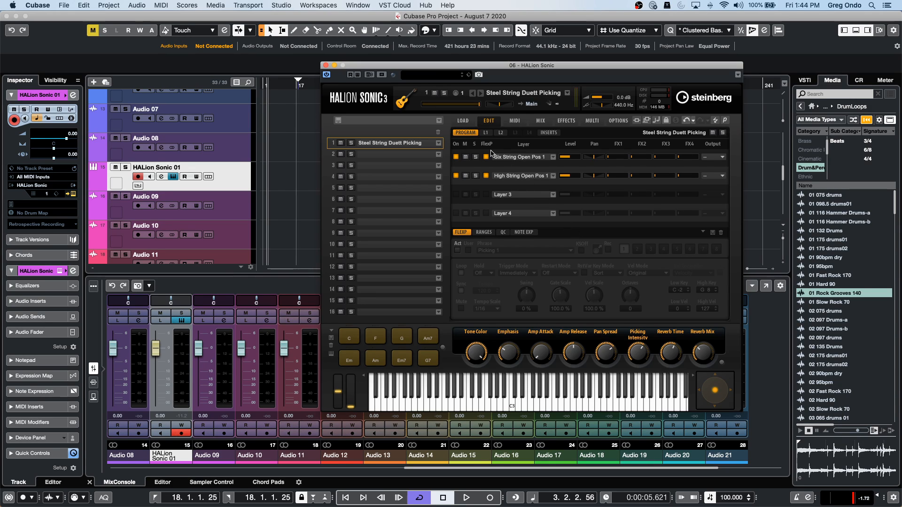
- Show layer 1's settings, audition the Em7, Am7, G7, Am and F chord pads, and view the FlexPhraser's phrase categories
click(487, 133)
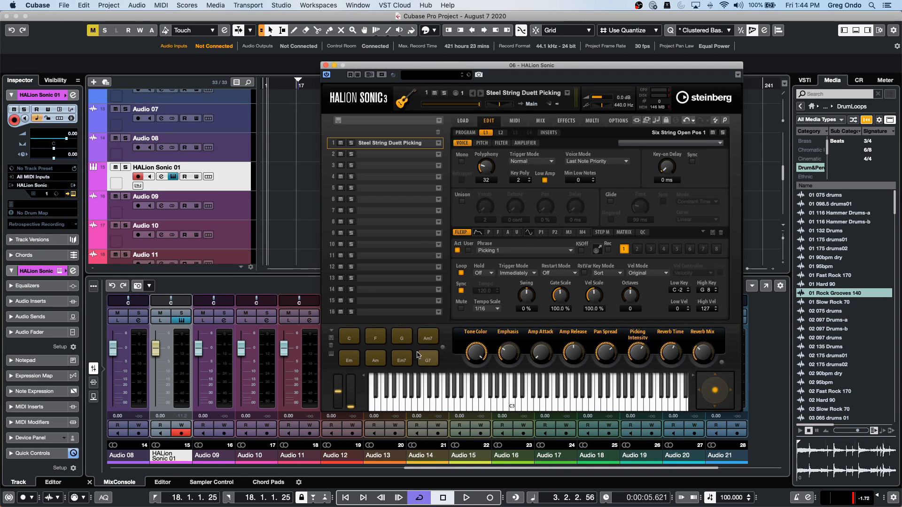
click(404, 360)
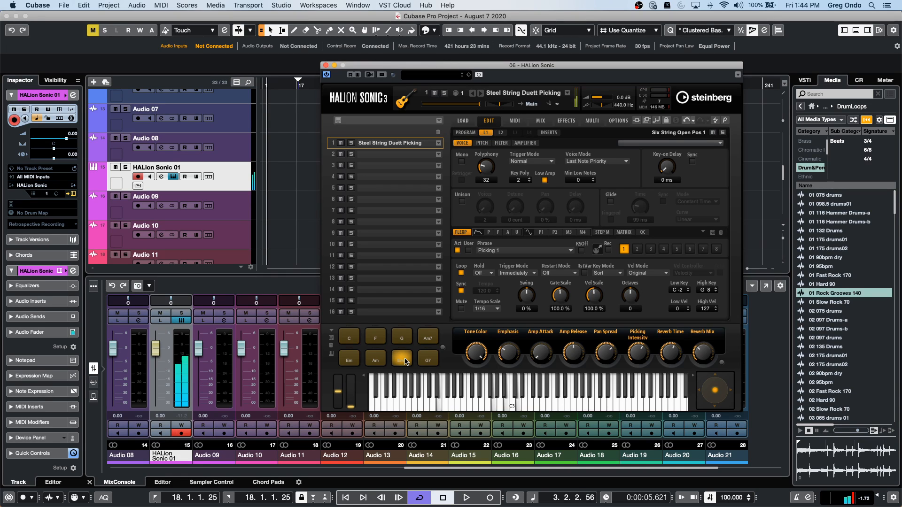
click(427, 335)
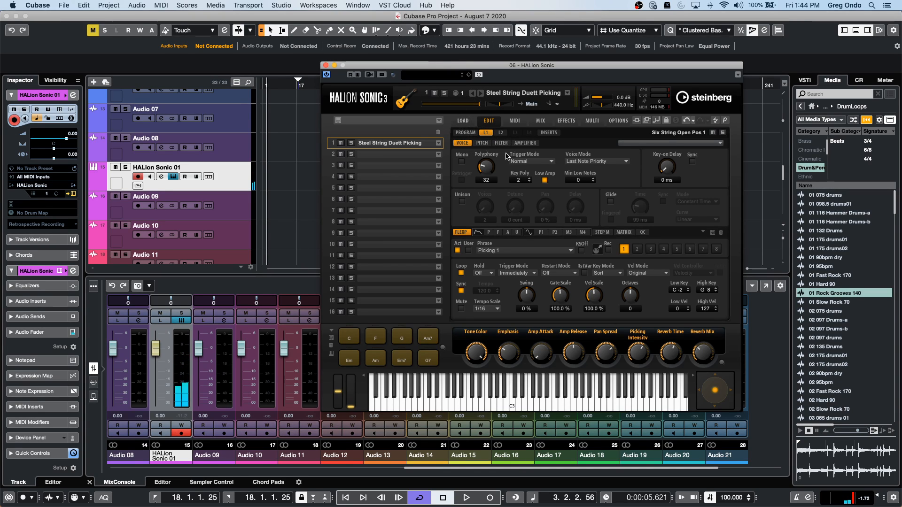
click(427, 360)
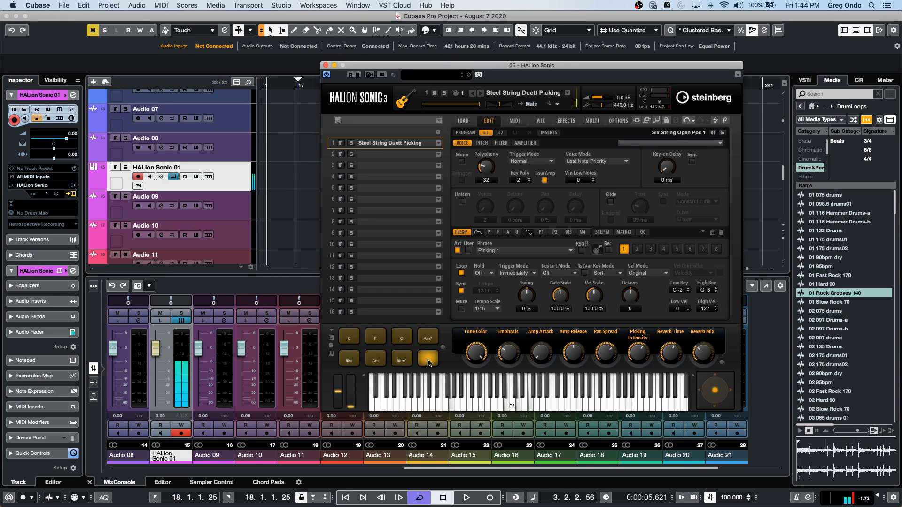
click(427, 334)
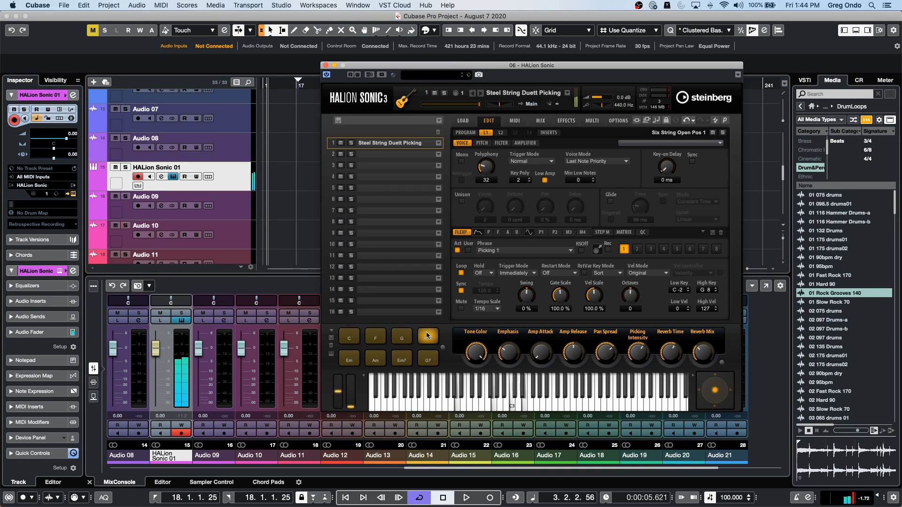
click(378, 361)
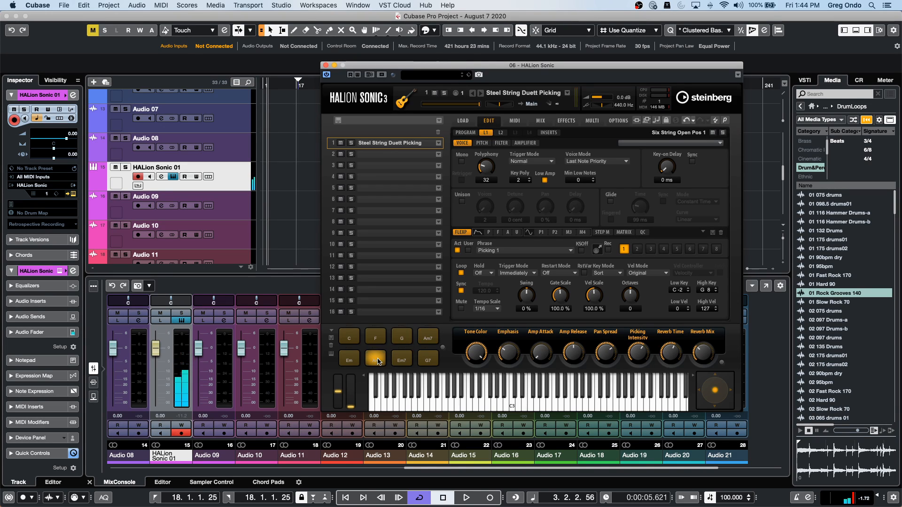
click(375, 335)
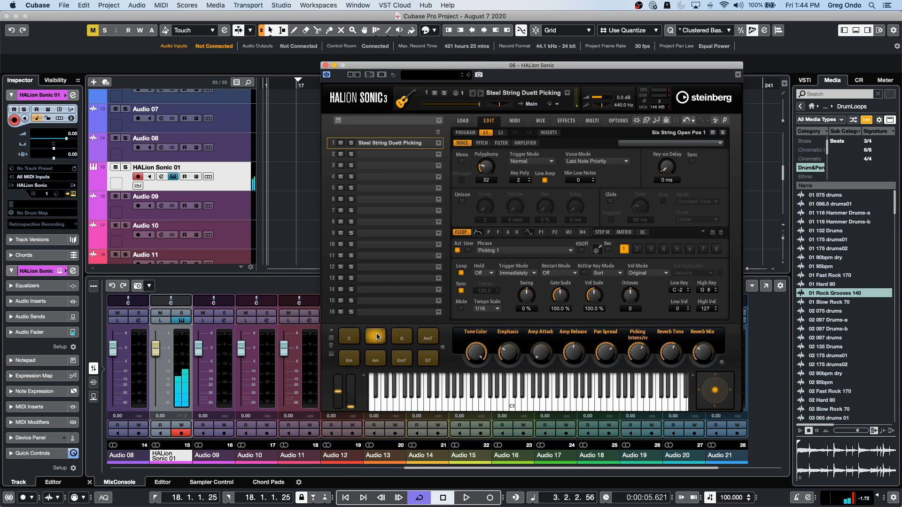
click(515, 251)
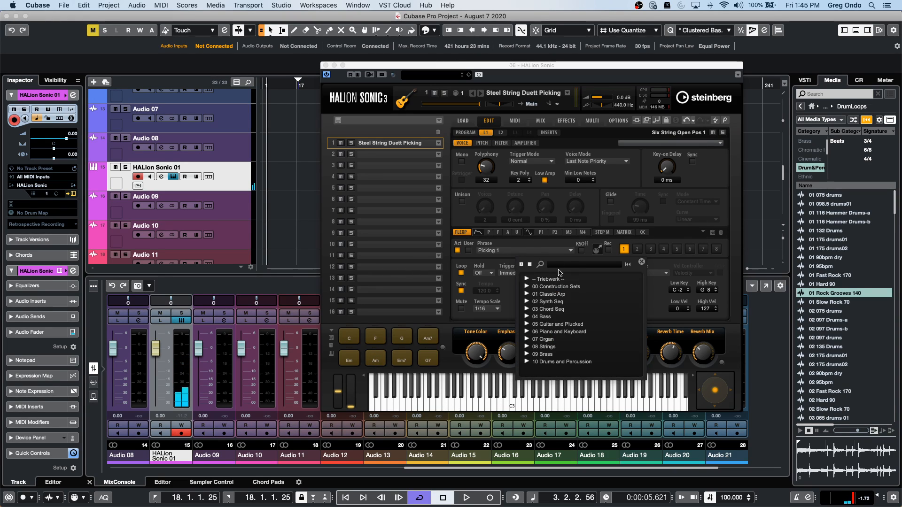
click(529, 249)
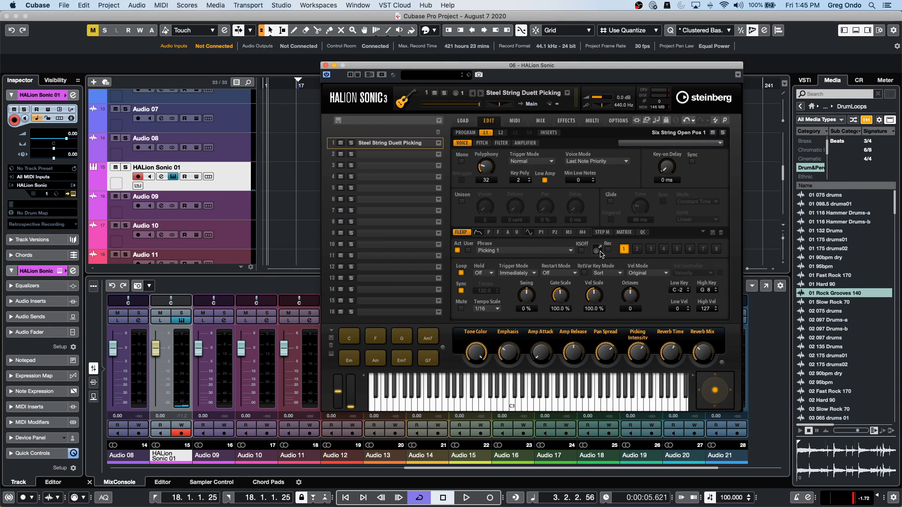
- Record layer 1's FlexPhraser output and place it as a MIDI part on the HALion Sonic 01 track at about bar 9
click(609, 250)
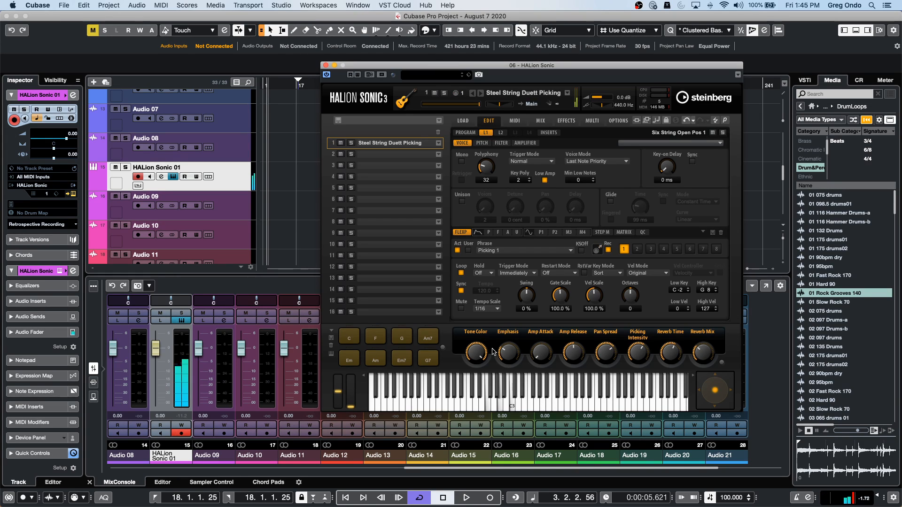
click(608, 249)
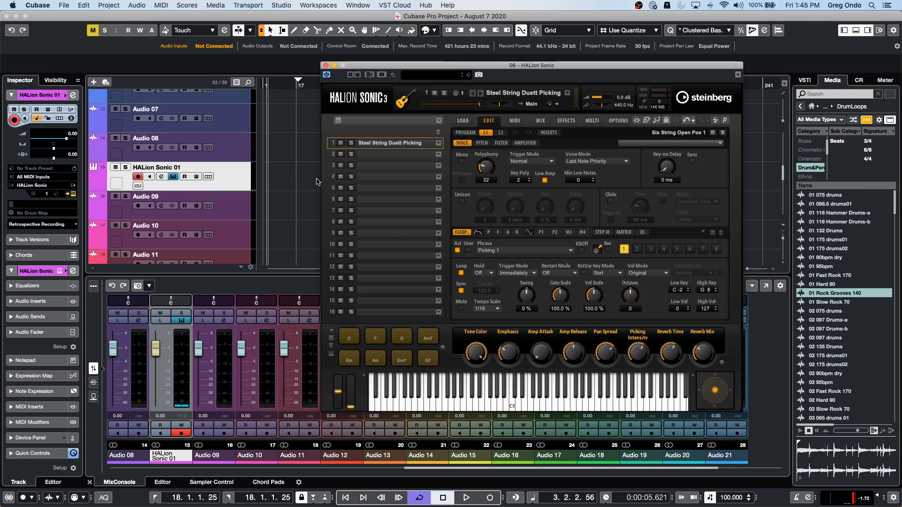
drag(599, 252, 284, 176)
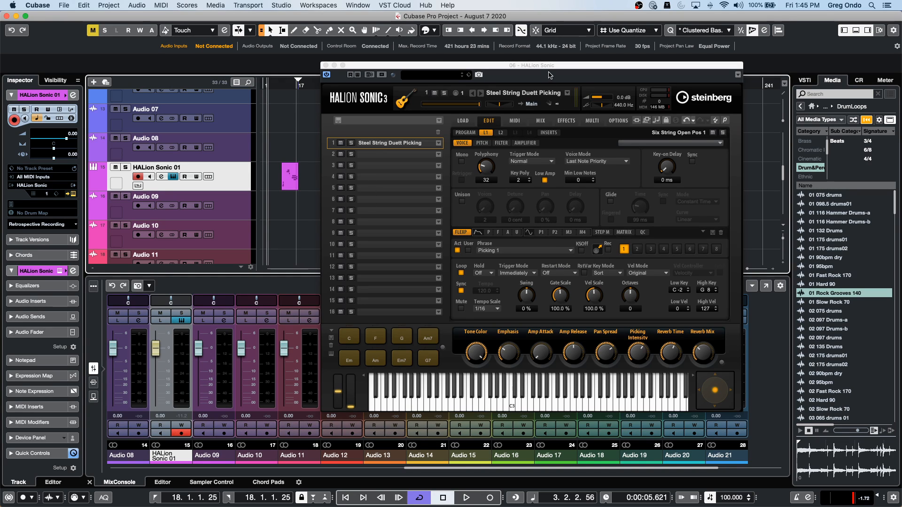
drag(549, 69, 653, 84)
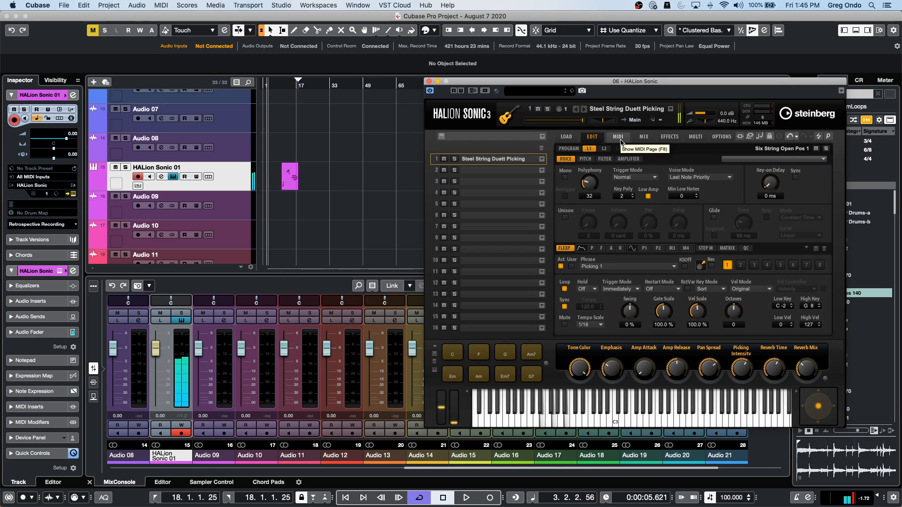
- Record layer 1's FlexPhraser output again, place it as a MIDI part on the HALion Sonic 01 track at bar 33, and play it back
click(711, 265)
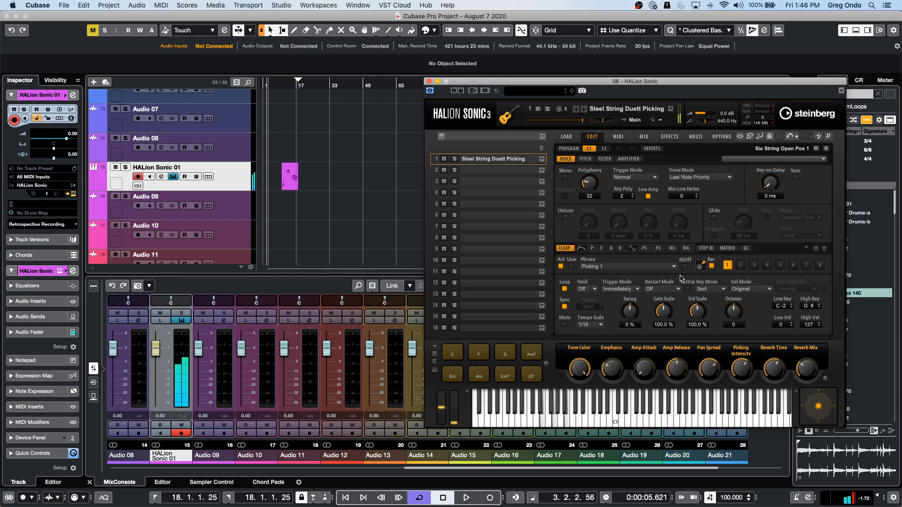
click(712, 267)
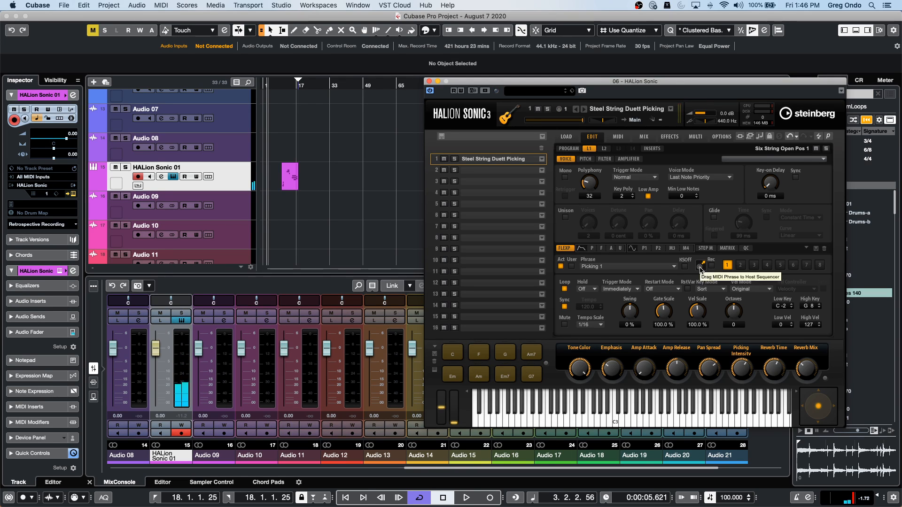
drag(700, 266, 331, 182)
drag(326, 87, 327, 102)
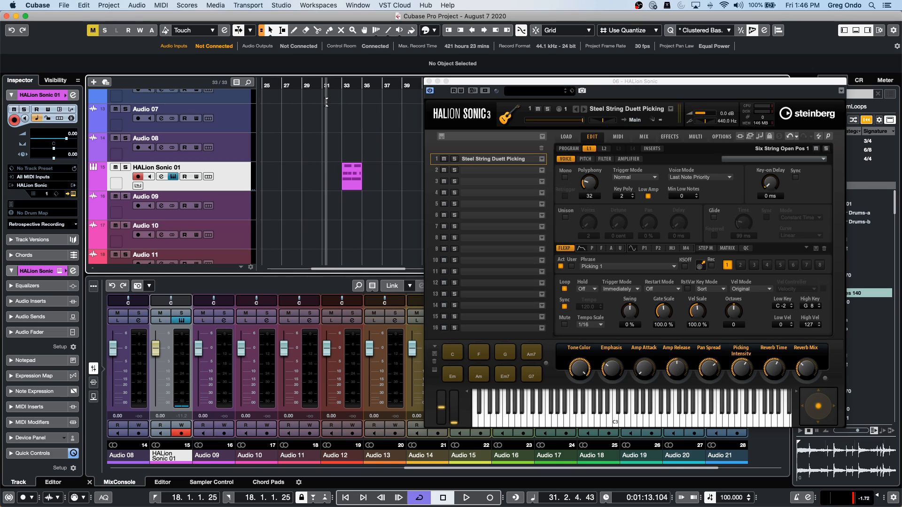
key(space)
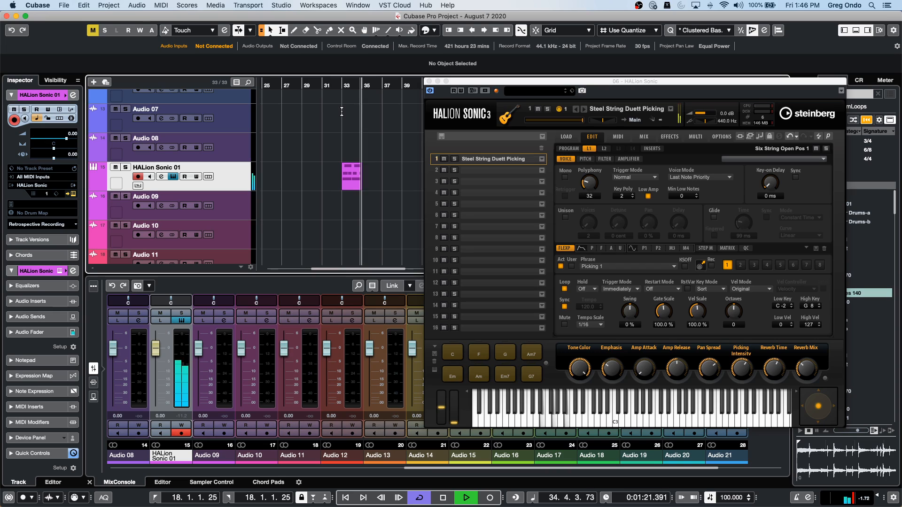
key(space)
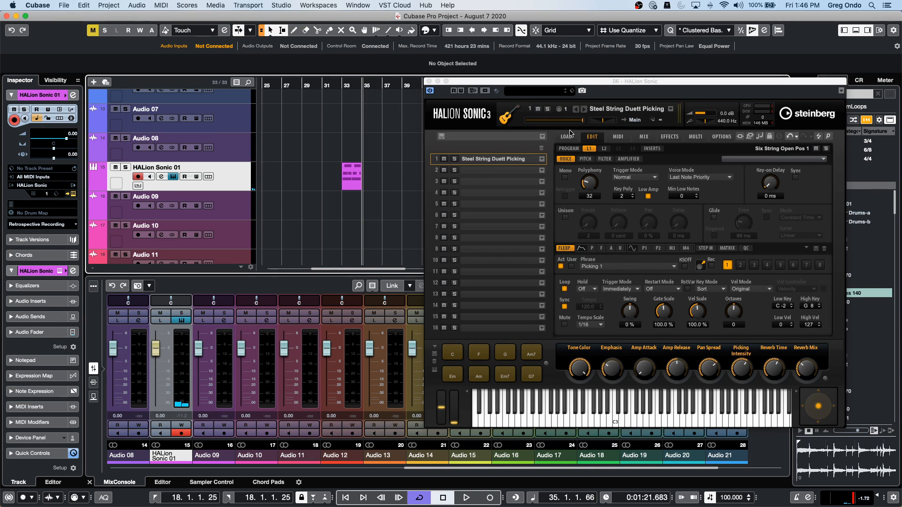
- Examine the program's layer overview and compare the FlexPhraser phrase settings of layers 1 and 2
click(566, 148)
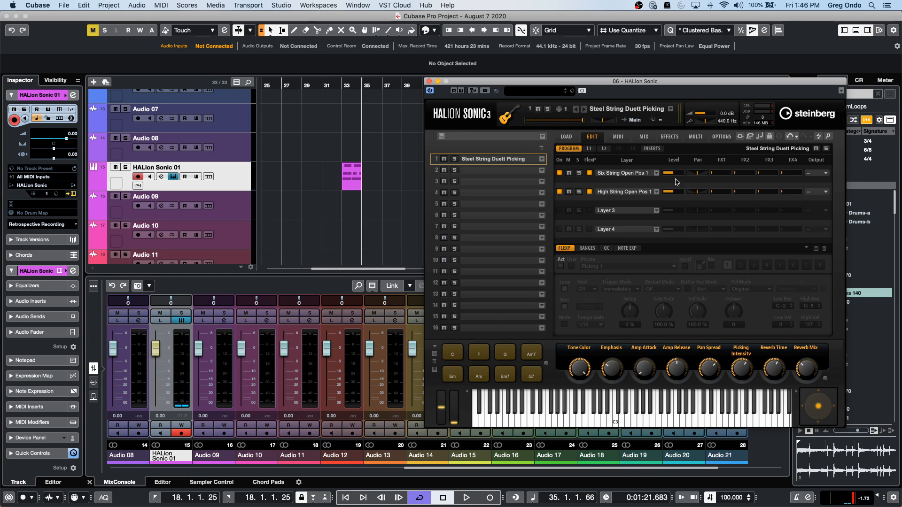
click(590, 149)
click(604, 148)
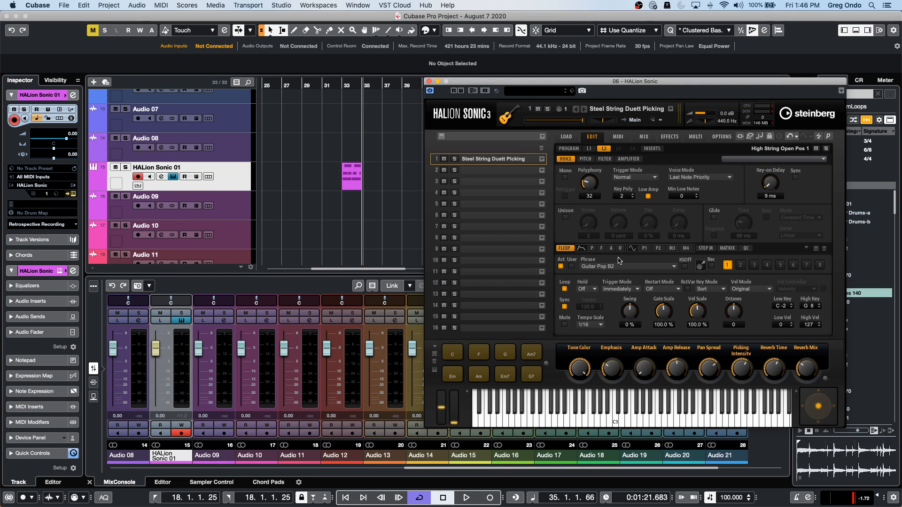
click(589, 148)
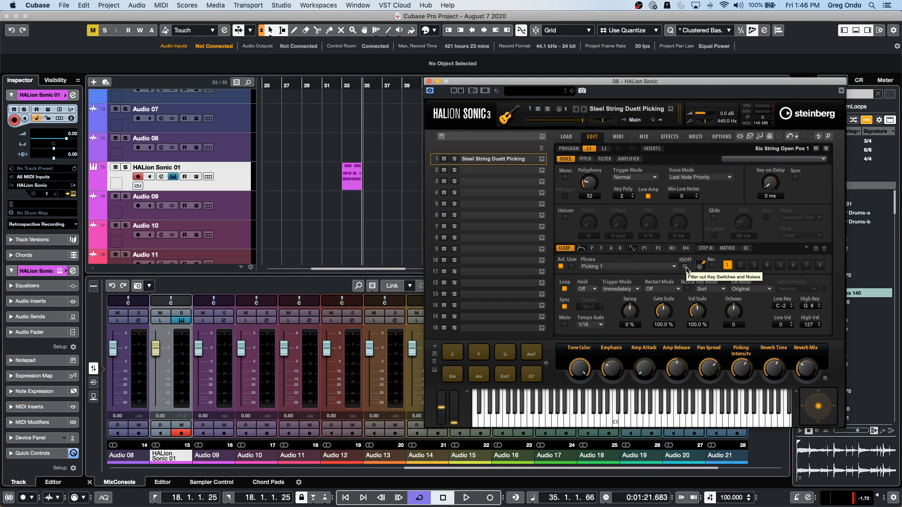
- Capture layer 1's FlexPhraser output and place it as another MIDI part on the HALion Sonic 01 track at about bar 38
click(712, 268)
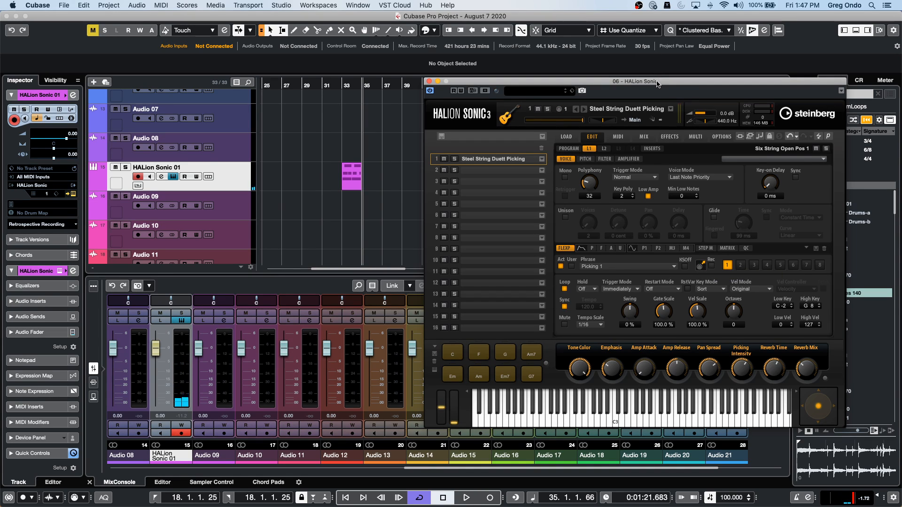
drag(657, 85, 749, 87)
drag(789, 272, 392, 184)
drag(402, 182, 402, 181)
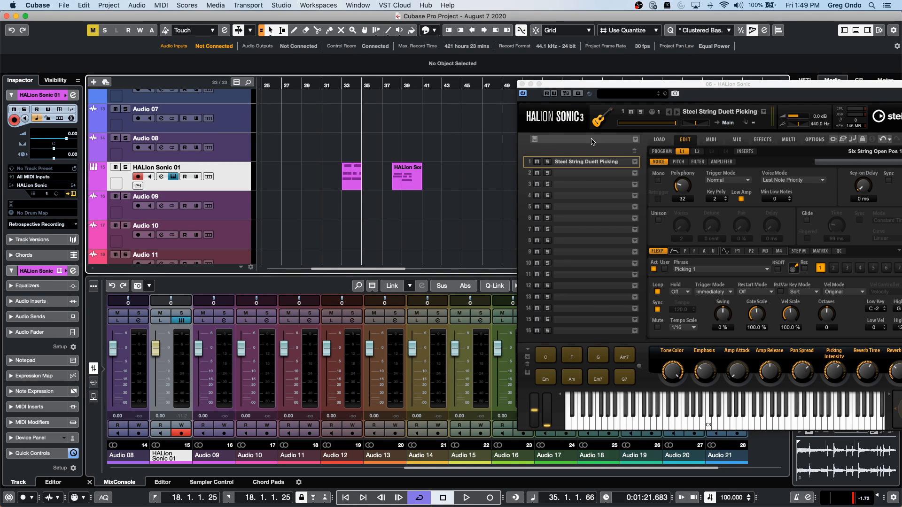
drag(313, 86, 144, 97)
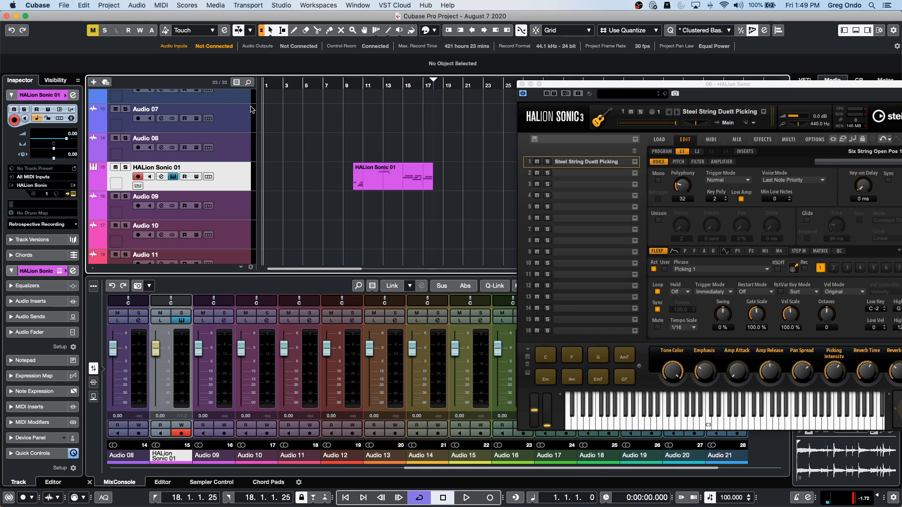
scroll(143, 97, up, 10)
scroll(326, 158, up, 1)
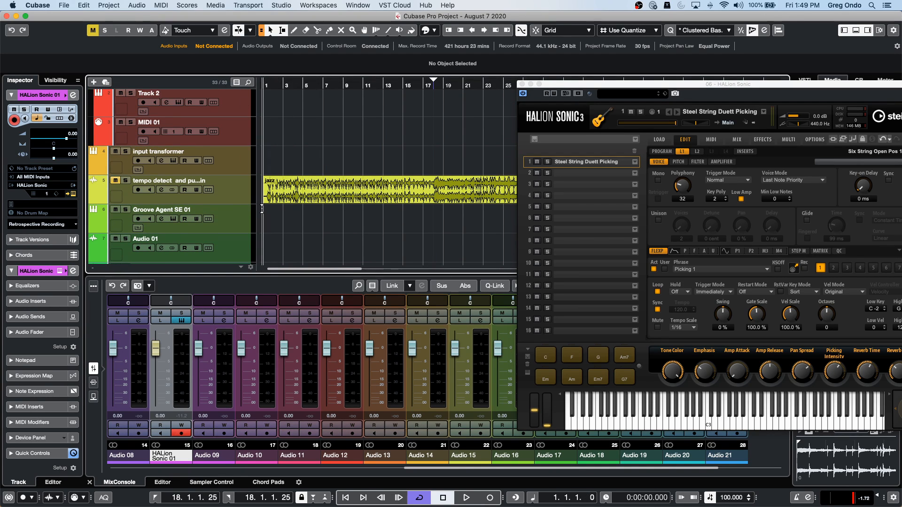
scroll(322, 137, down, 20)
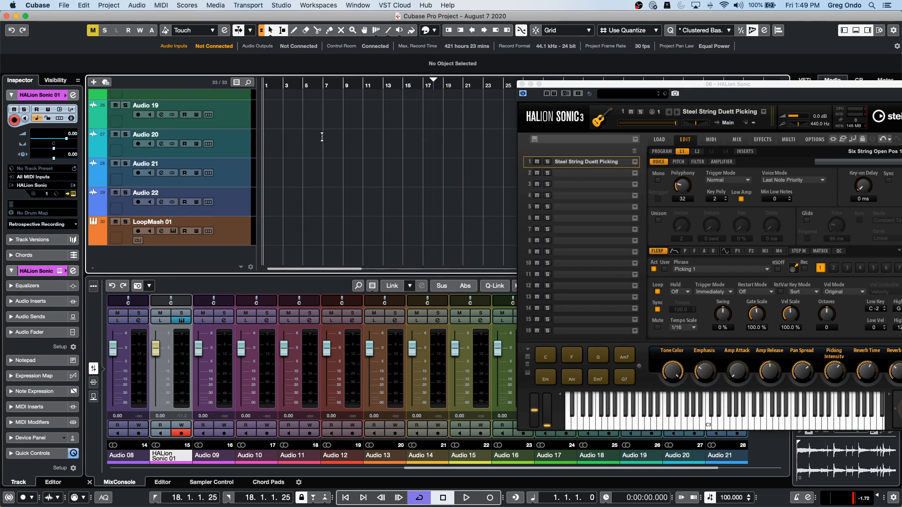
scroll(321, 137, up, 17)
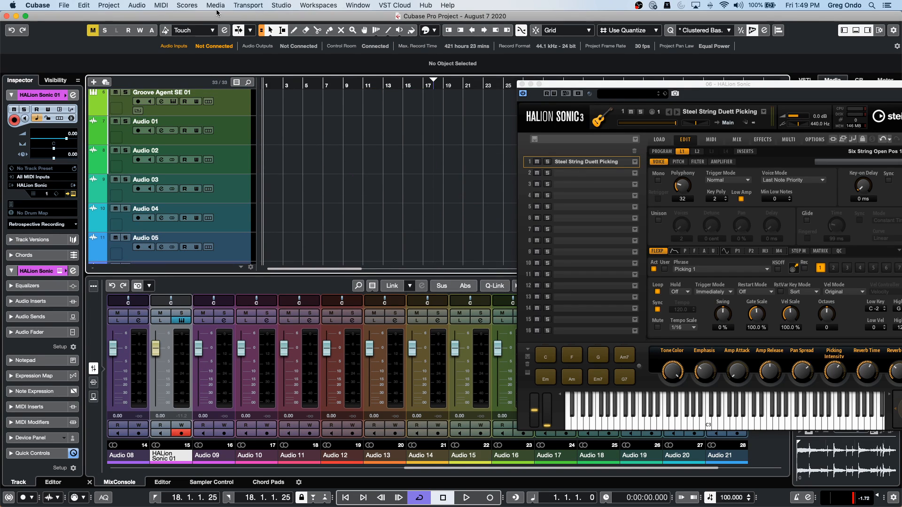
- Open the Project Logical Editor and examine its action targets, filter targets and media type options, then close it
click(110, 5)
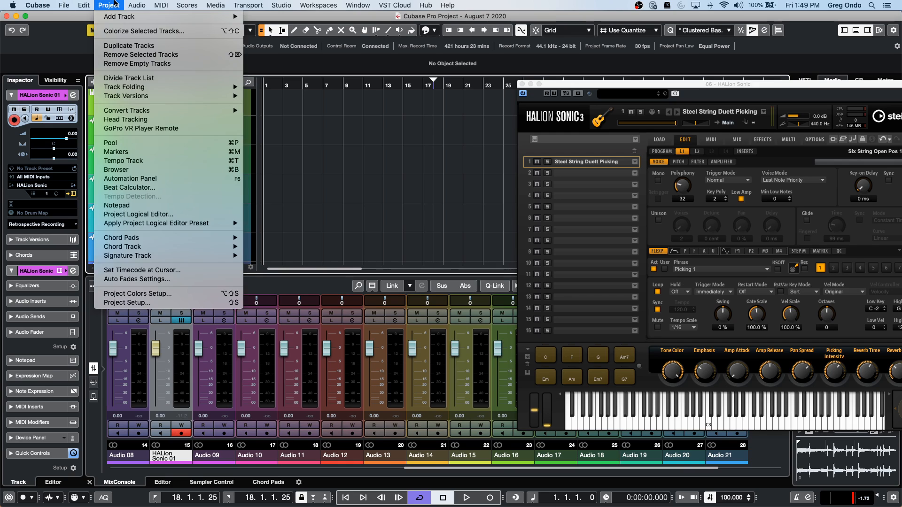
click(167, 215)
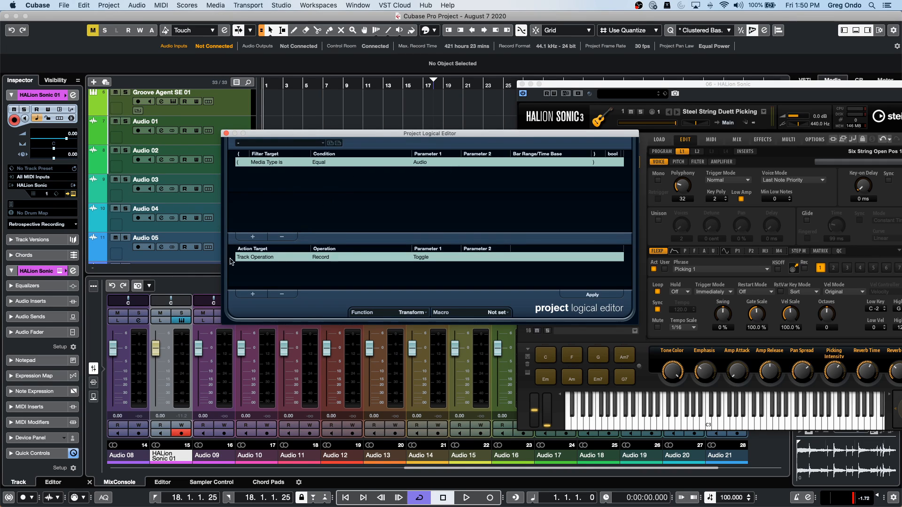
click(250, 261)
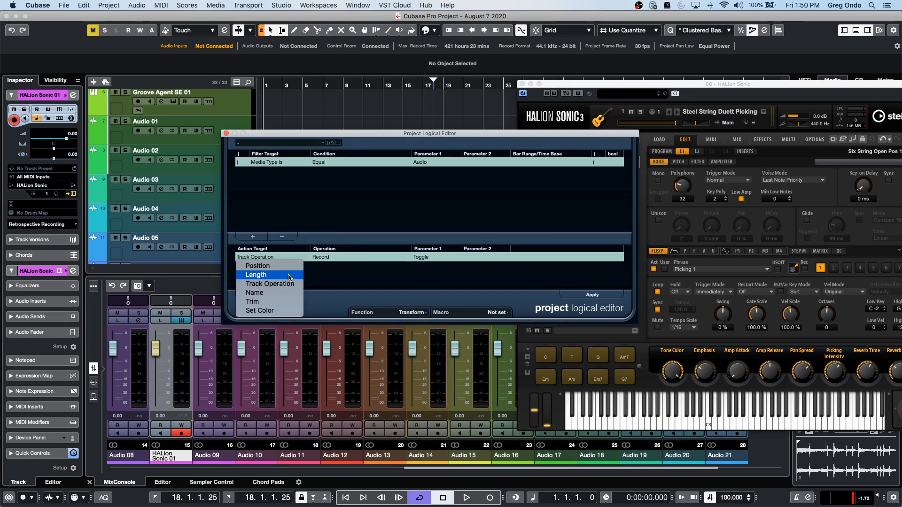
click(280, 215)
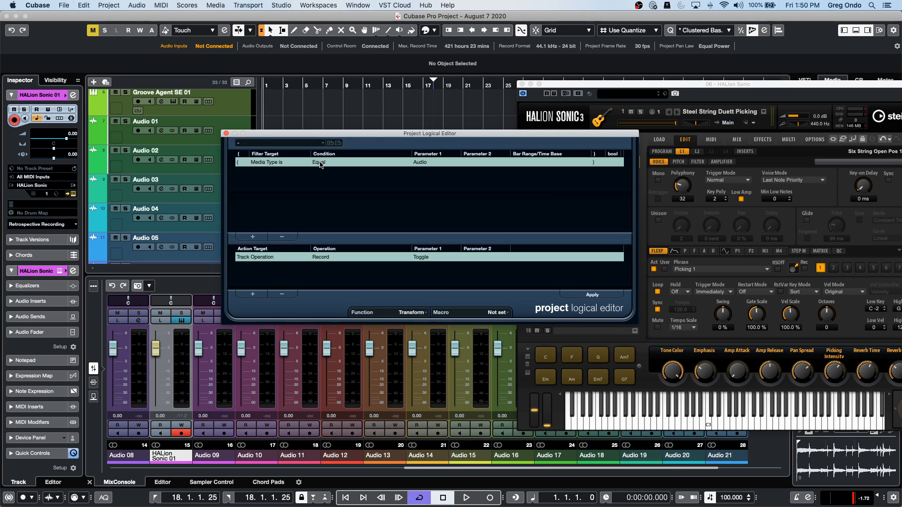
click(291, 163)
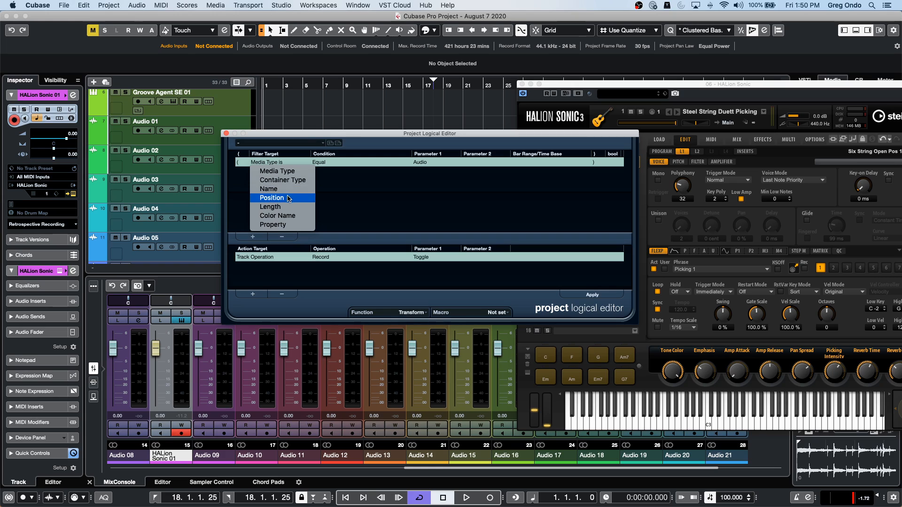
click(419, 164)
click(419, 164)
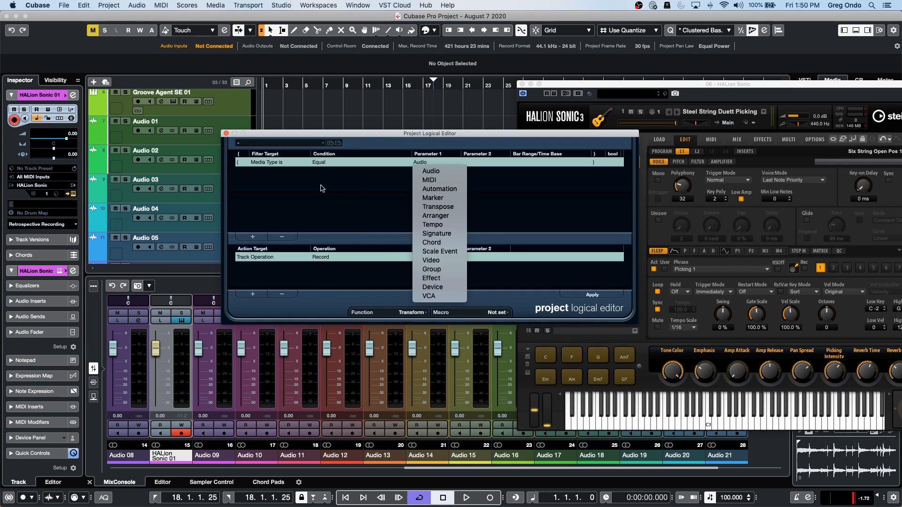
click(241, 155)
click(225, 134)
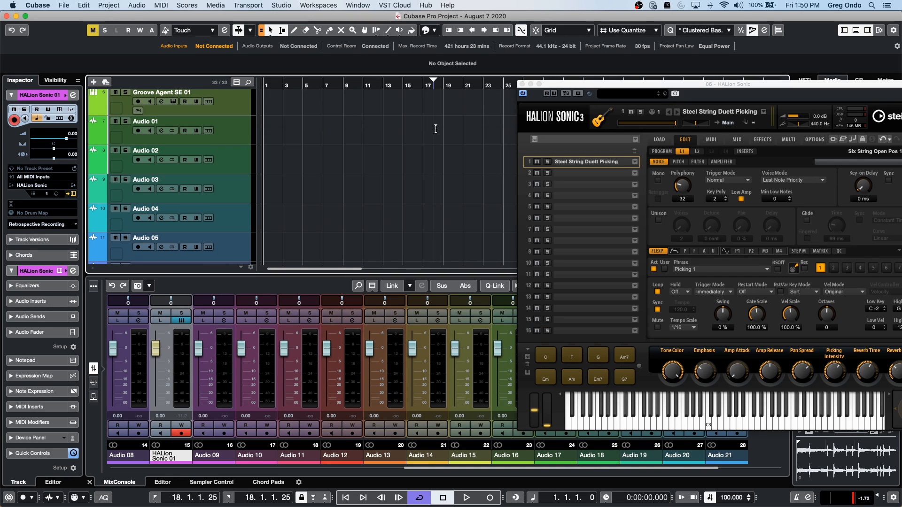
- Close the HALion Sonic window, then open the recent project Amos Moses - GO.cpr and activate it
click(522, 84)
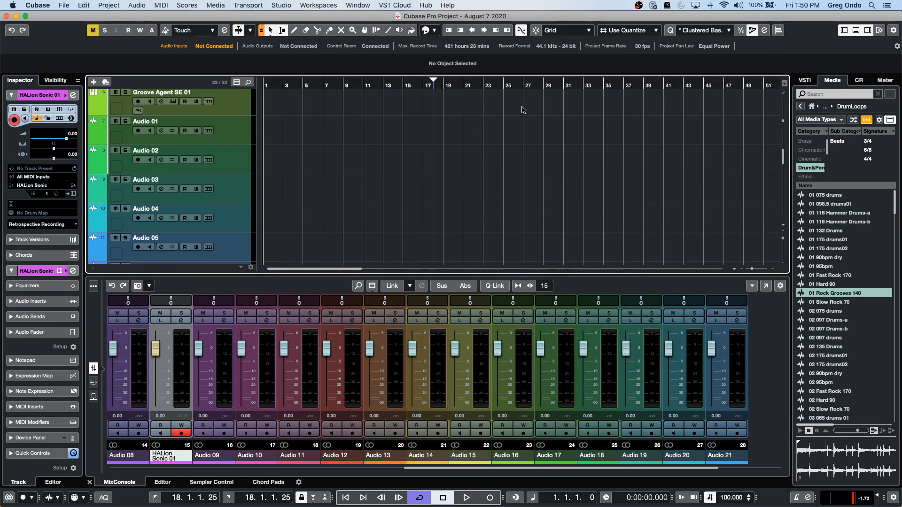
click(62, 4)
mouse_move(102, 132)
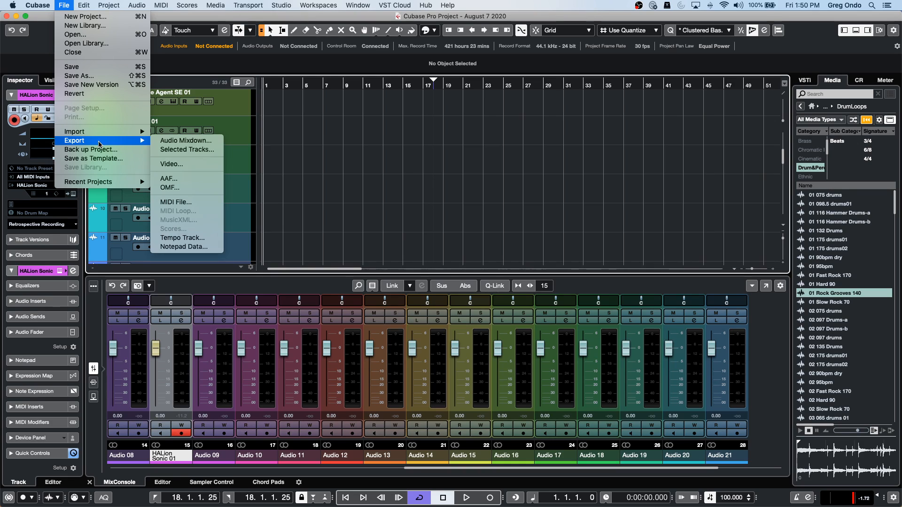
mouse_move(140, 181)
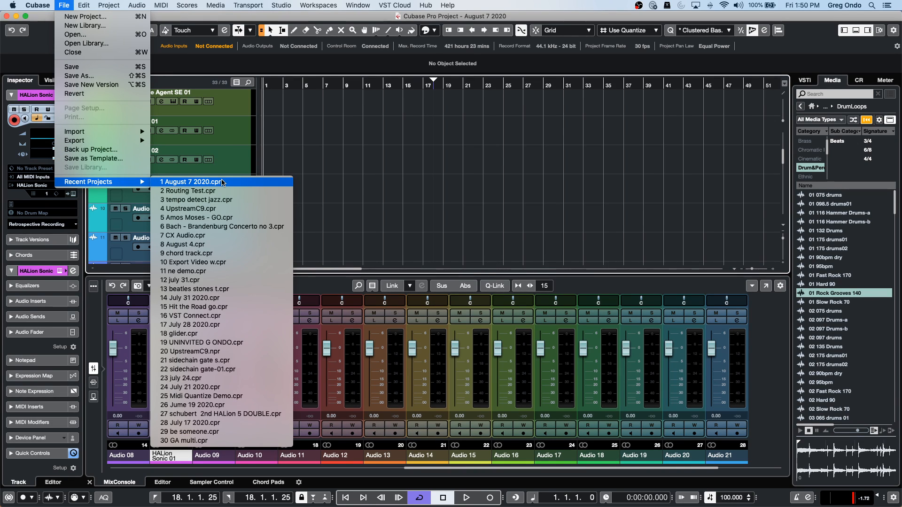
click(230, 218)
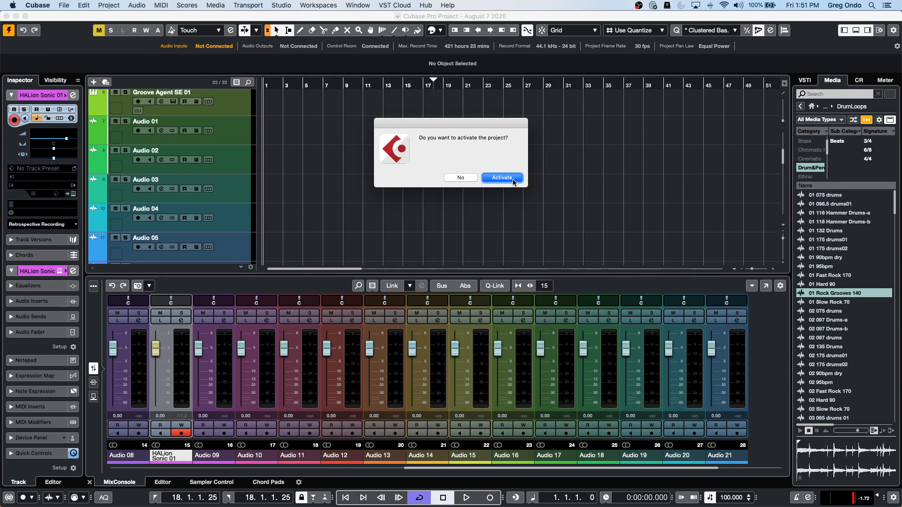
click(513, 180)
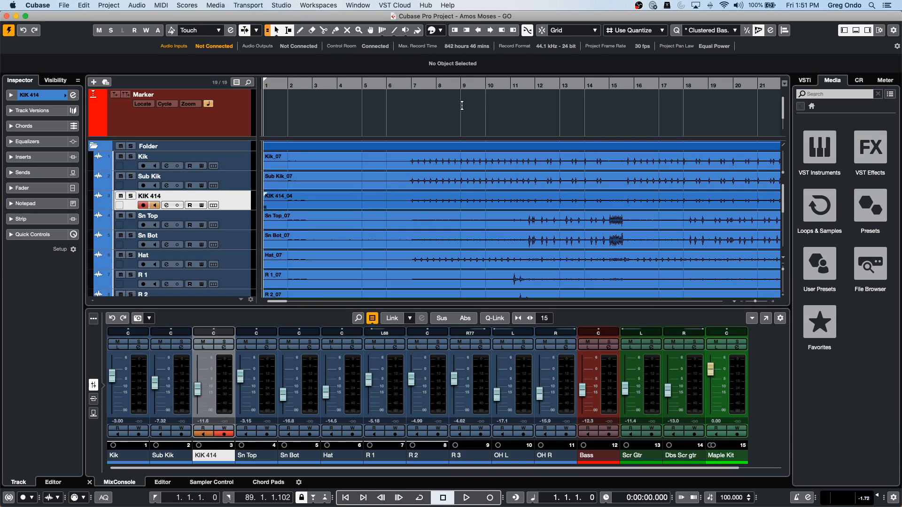
- Play the multitrack song from about bar 7 and again from about bar 11, then stop playback
drag(380, 85, 383, 51)
click(331, 82)
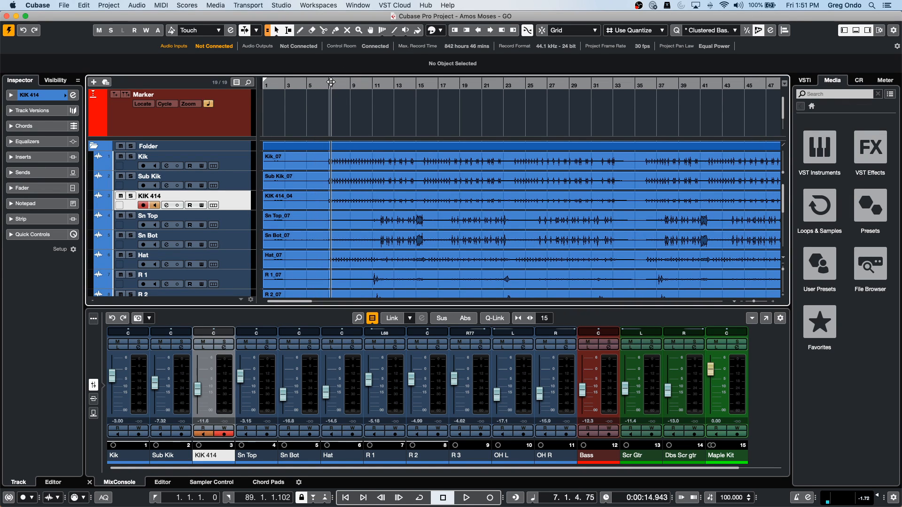
key(space)
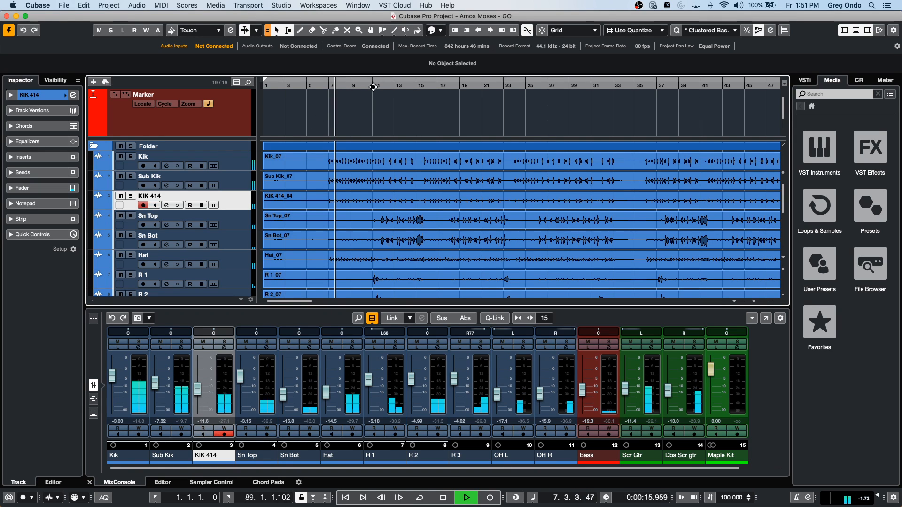
click(378, 85)
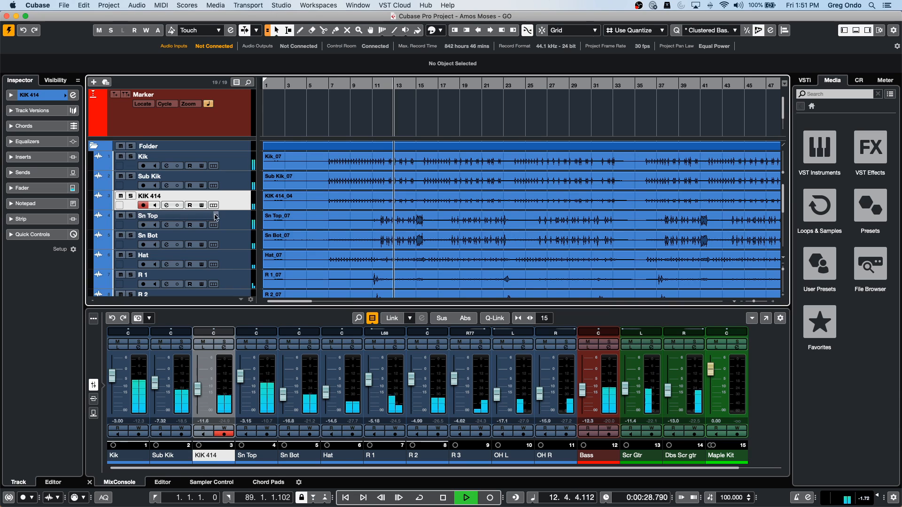
key(space)
- Open Groove Agent SE on the Maple Kit track and cut the loaded kit to leave its pads empty
drag(386, 84, 349, 147)
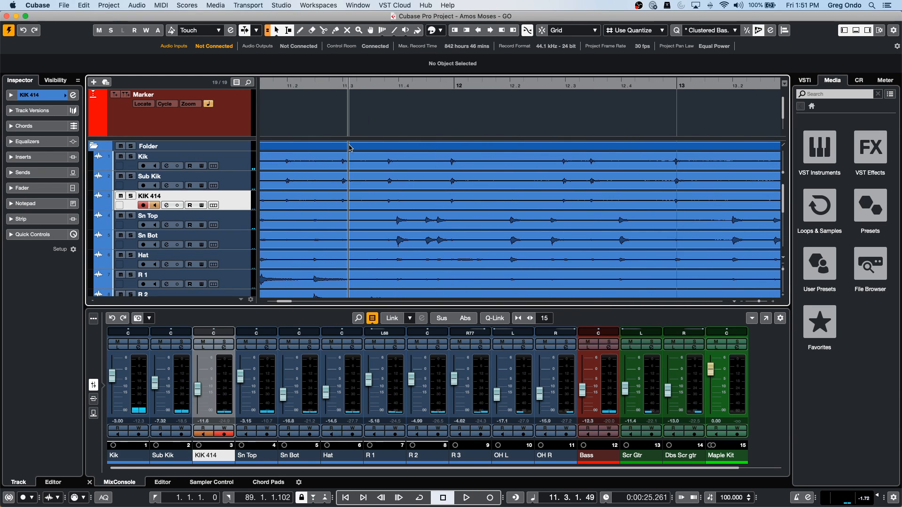
scroll(197, 248, down, 5)
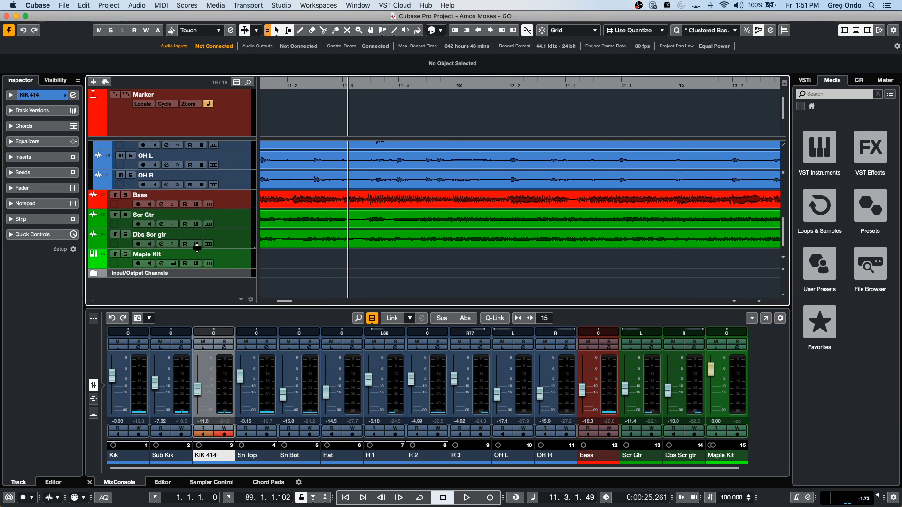
click(233, 266)
click(73, 193)
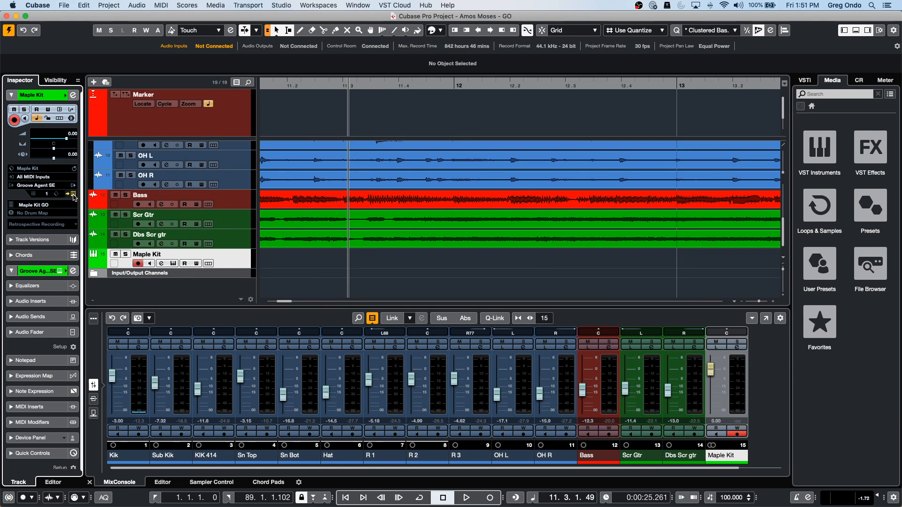
right_click(514, 70)
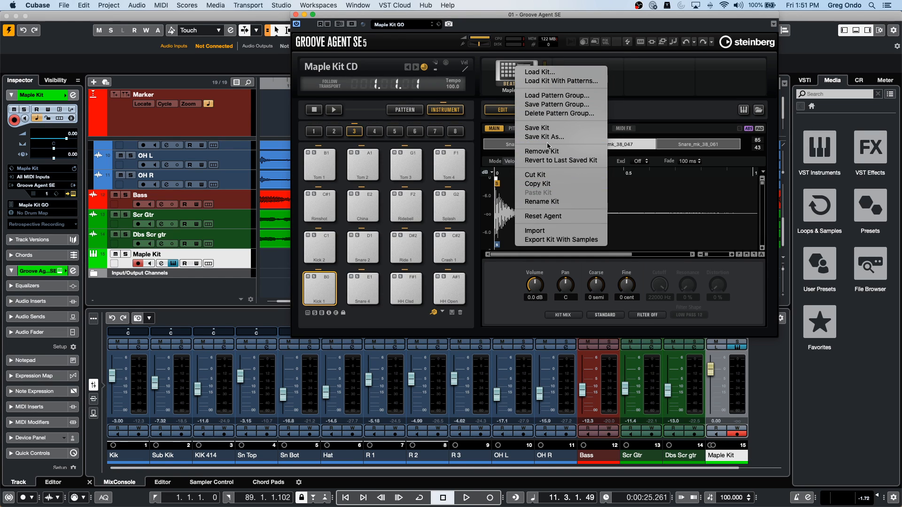
click(542, 179)
- Open the Sn Top event, set its hitpoint threshold to 20, and convert the hitpoints to 1/8-length D1 MIDI notes with dynamic velocity on the first selected track
drag(487, 17, 675, 130)
scroll(382, 214, up, 5)
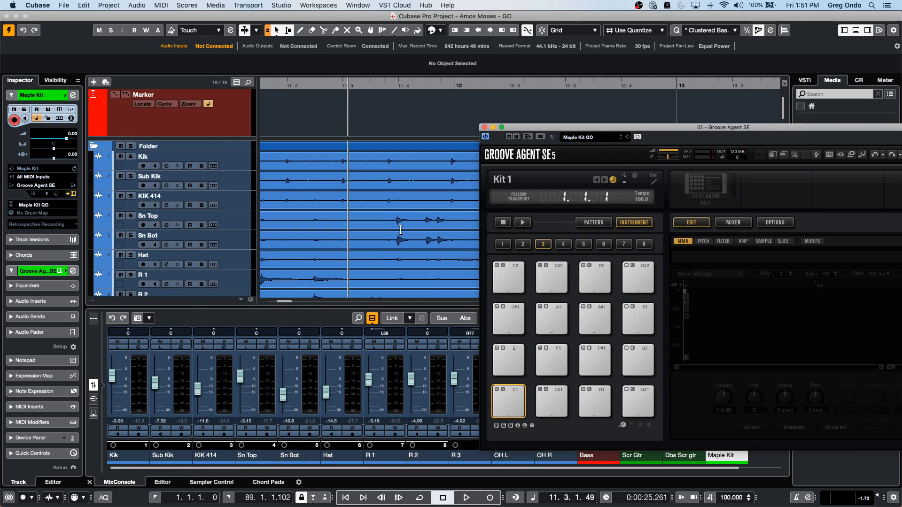
double_click(371, 224)
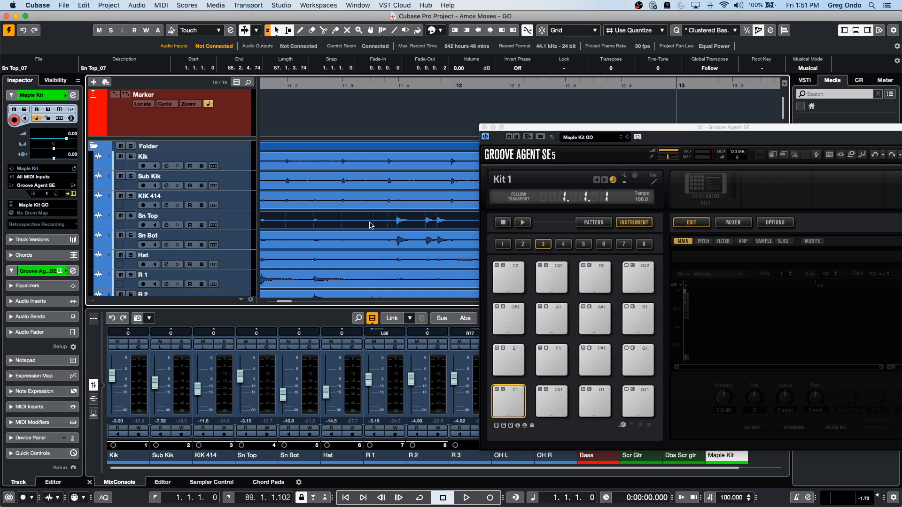
drag(149, 353, 150, 371)
drag(17, 177, 25, 179)
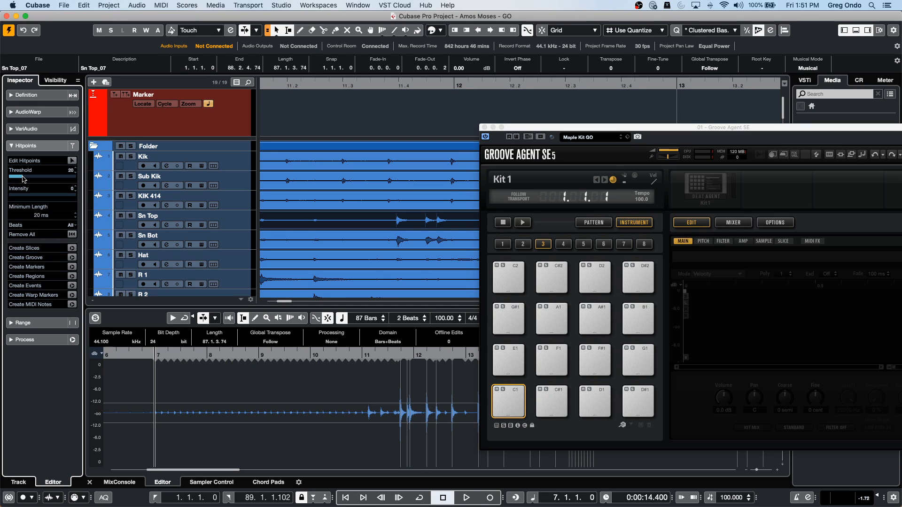
click(72, 305)
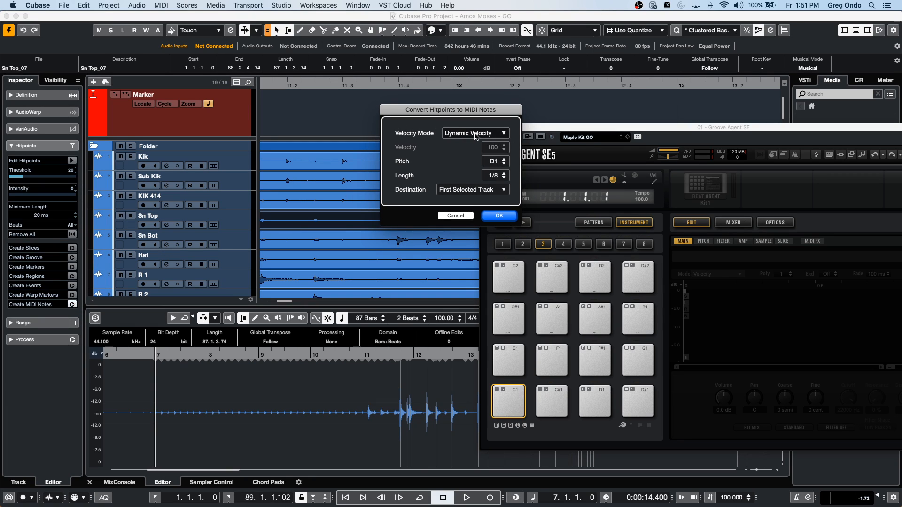
click(498, 215)
- Open the new MIDI part on the Maple Kit track and inspect its D1 snare notes
scroll(331, 210, down, 6)
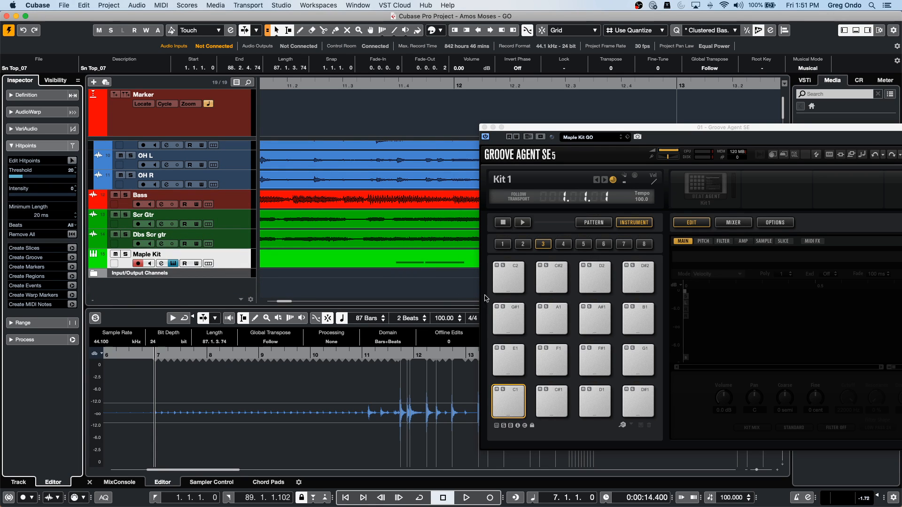
click(429, 264)
double_click(429, 264)
right_click(402, 411)
click(402, 411)
click(404, 400)
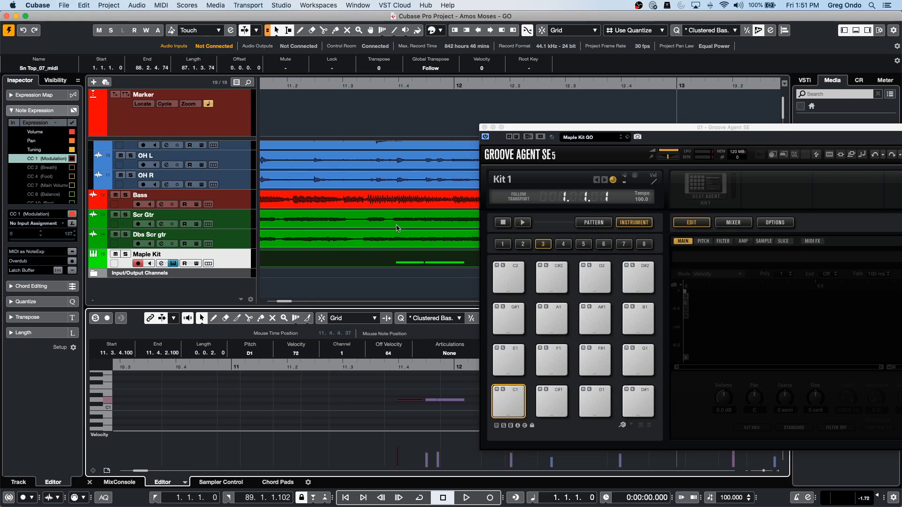
- Select the snare hit from about 11.3.4.97 to 11.4.1.65 across Sn Top and Sn Bot and place it on Groove Agent's D1 pad
scroll(396, 229, up, 8)
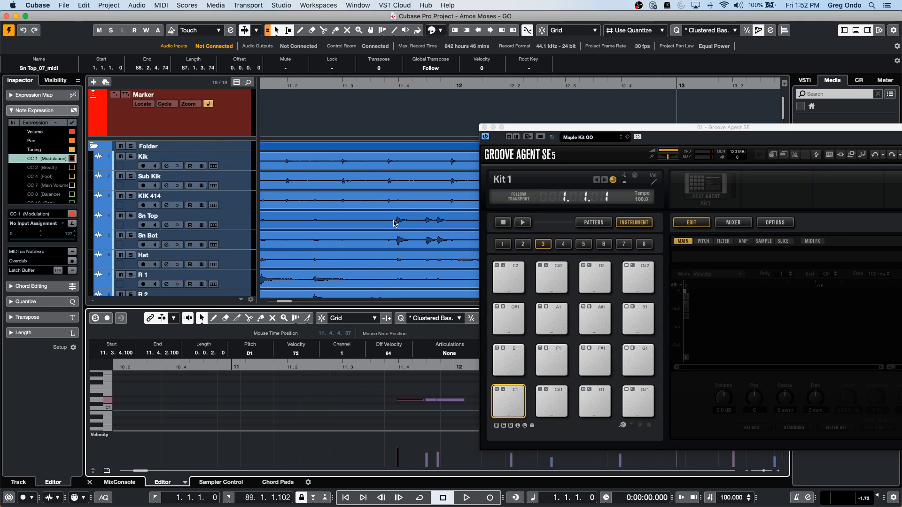
right_click(393, 222)
click(395, 223)
drag(393, 217, 597, 401)
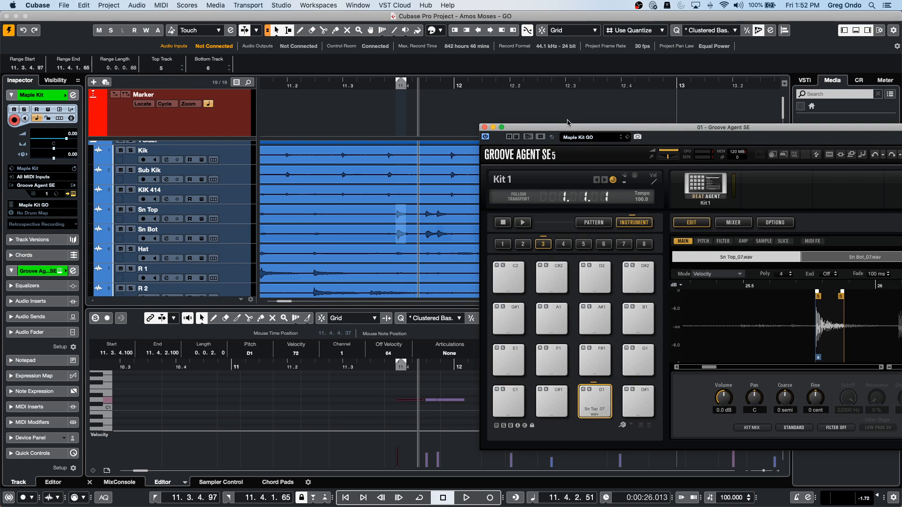
drag(599, 132, 424, 85)
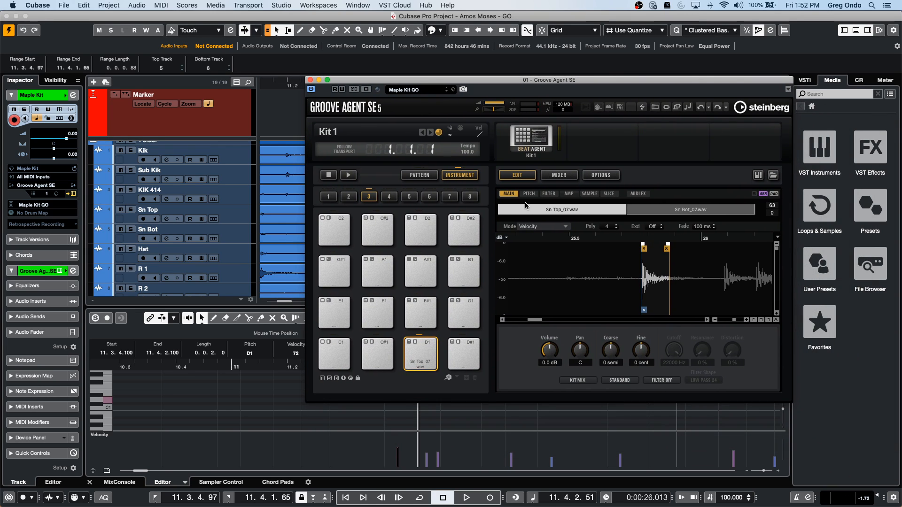
- Play the song, mute the Sn Top and Sn Bot tracks, and select the D1 sample pad
key(space)
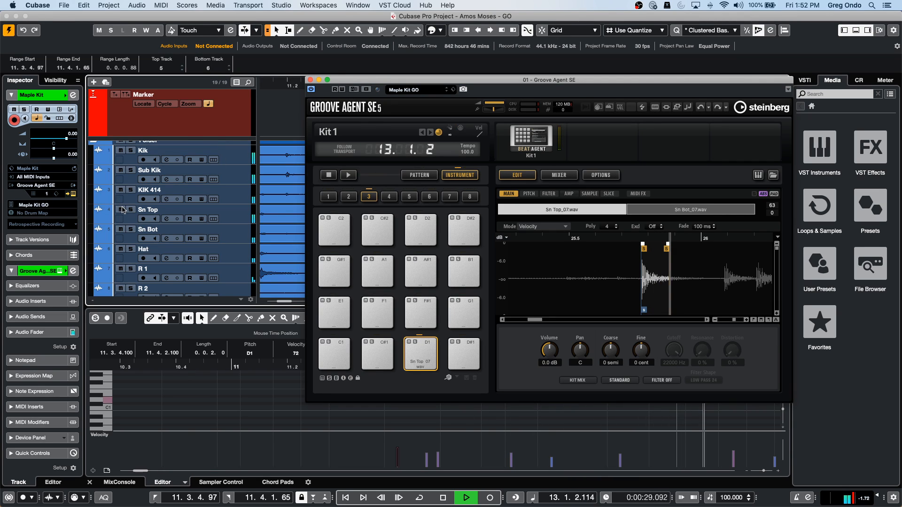
drag(121, 210, 120, 230)
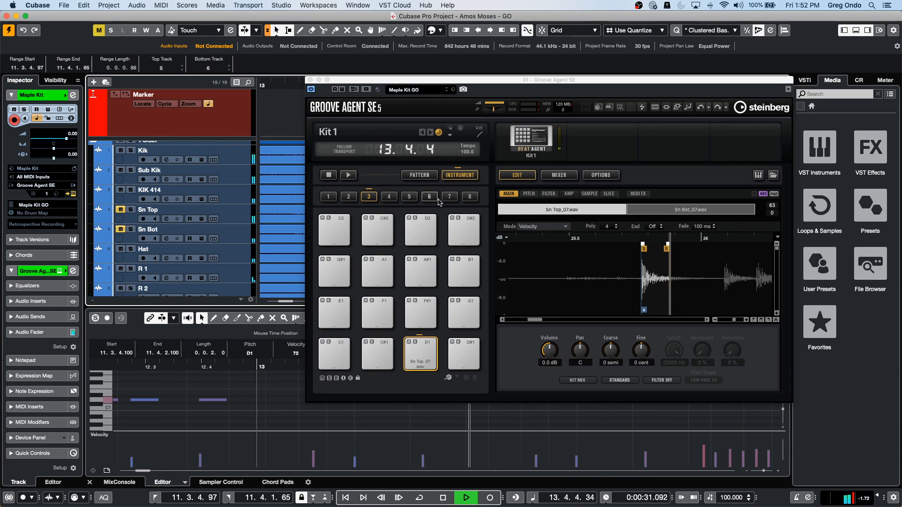
click(422, 353)
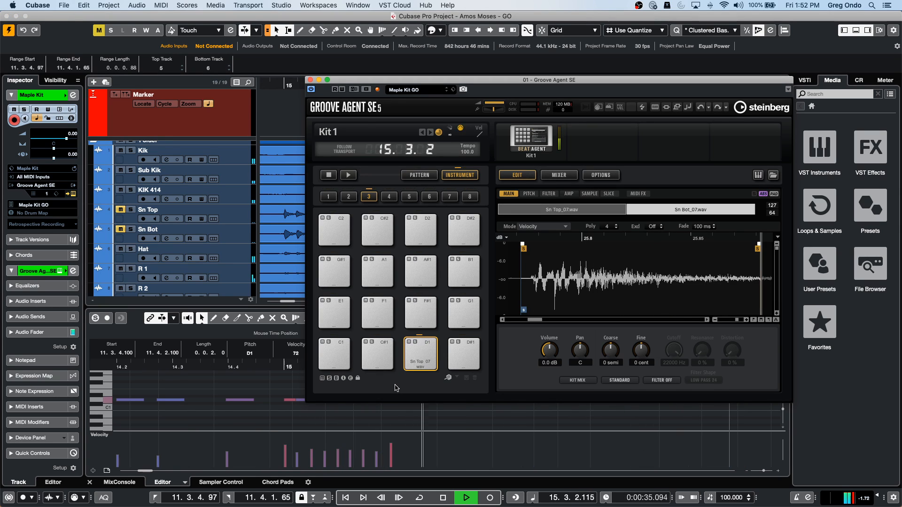
- Set the D1 pad's coarse pitch to 3 semitones and its random pitch to 3.50%, and stop playback
click(528, 194)
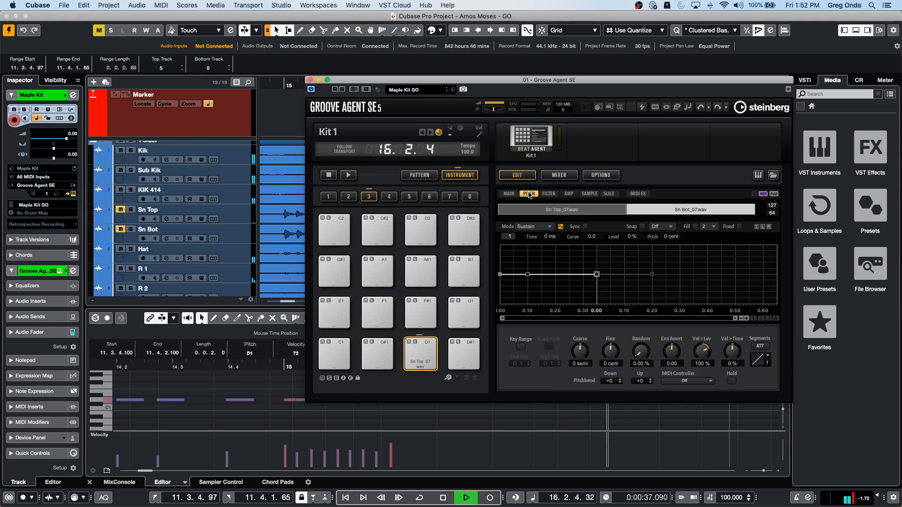
drag(641, 353, 643, 298)
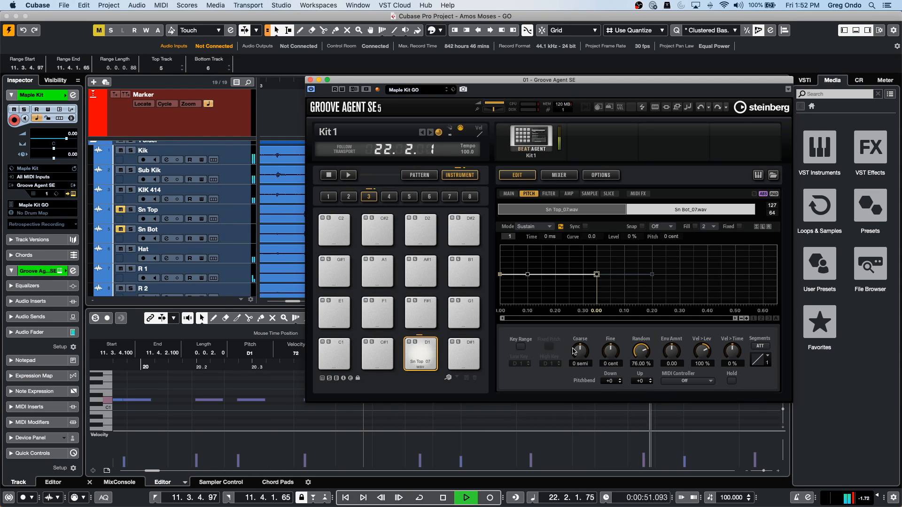
drag(582, 352, 585, 332)
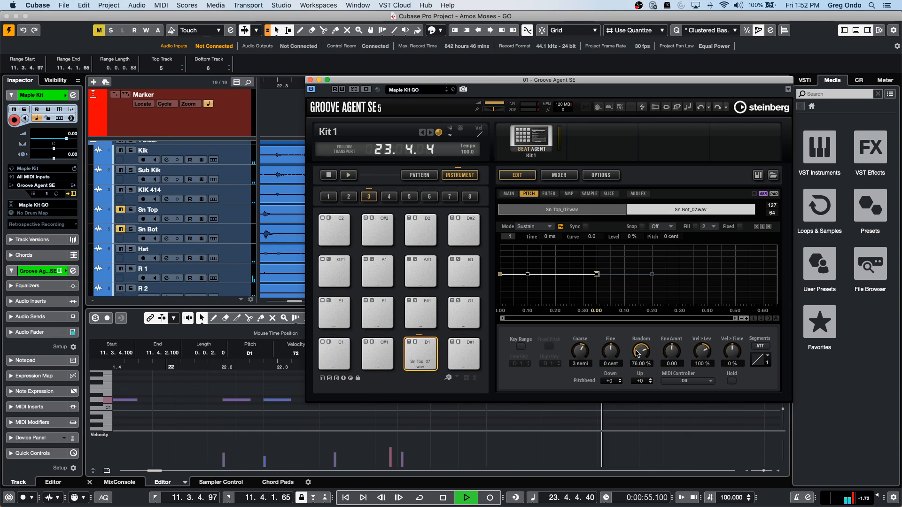
key(space)
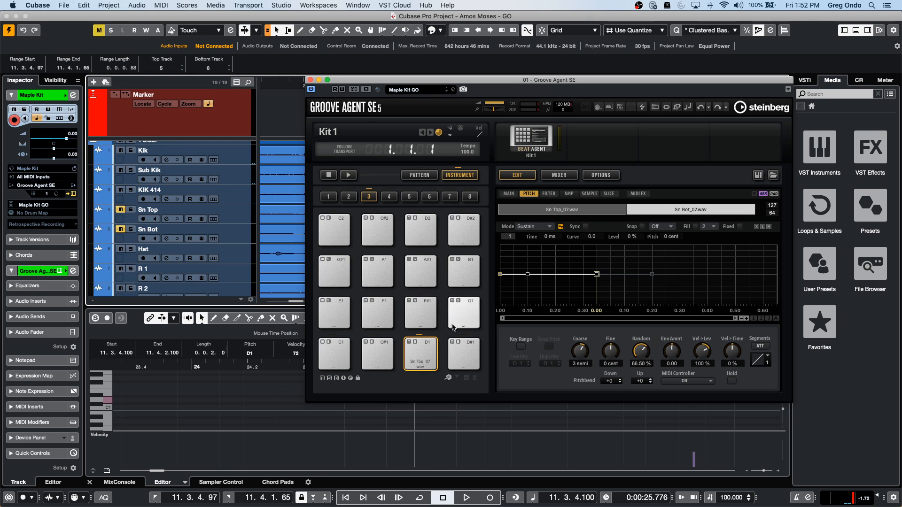
drag(634, 343, 638, 371)
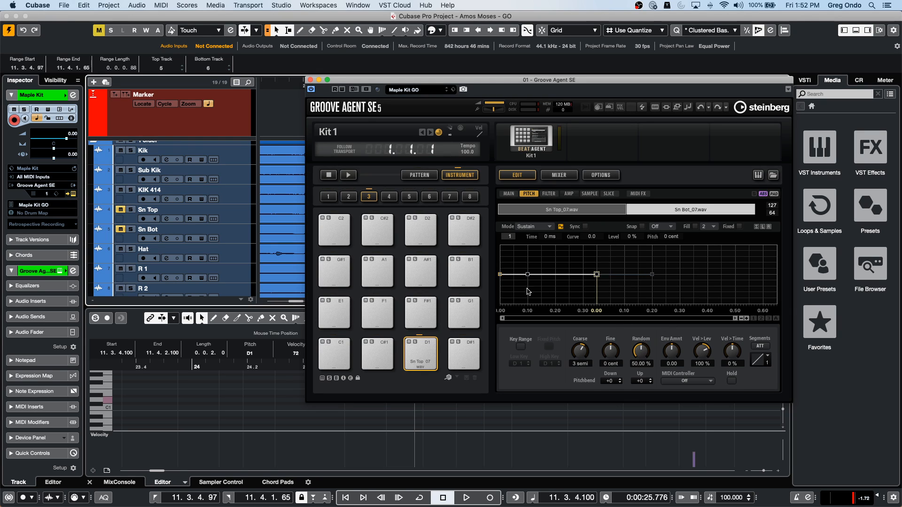
drag(642, 340, 630, 395)
click(64, 7)
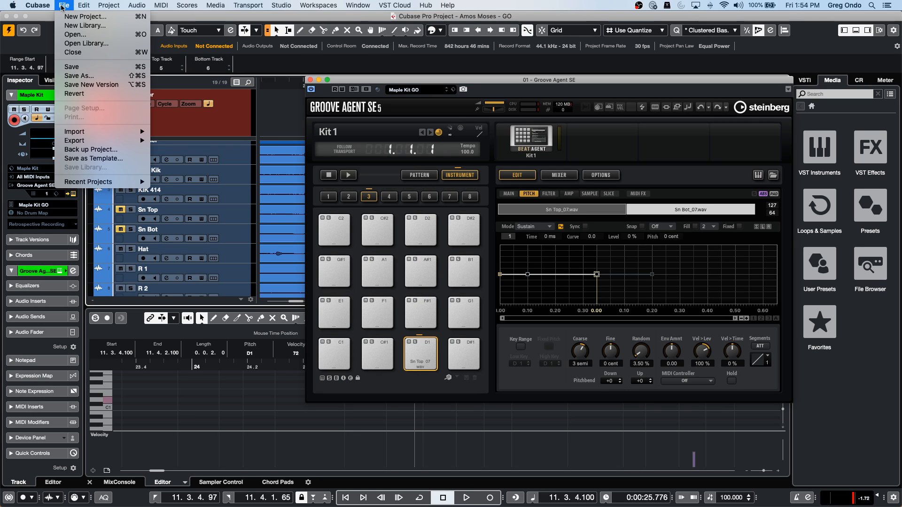
mouse_move(75, 144)
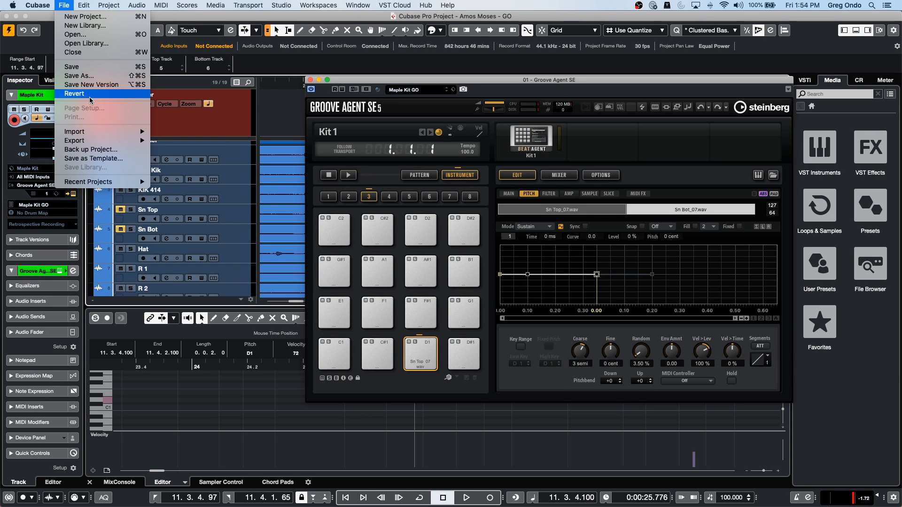
click(227, 196)
click(238, 199)
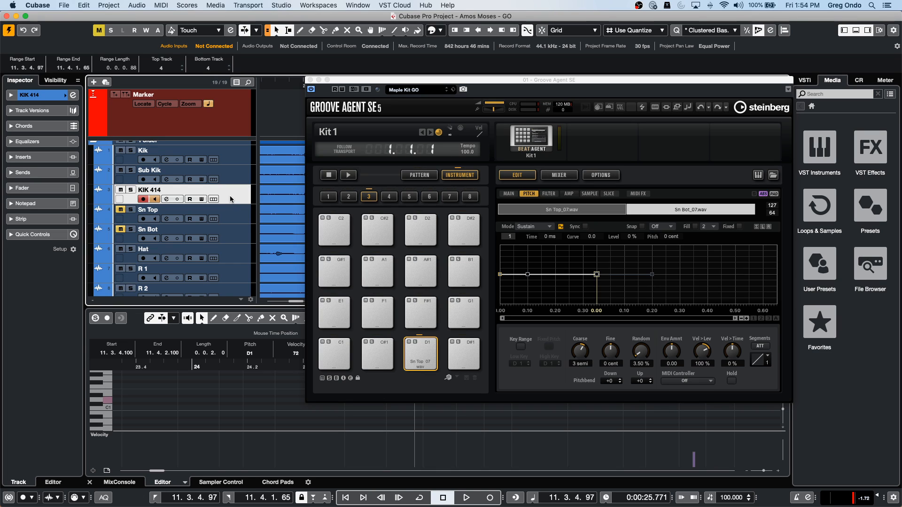
right_click(231, 199)
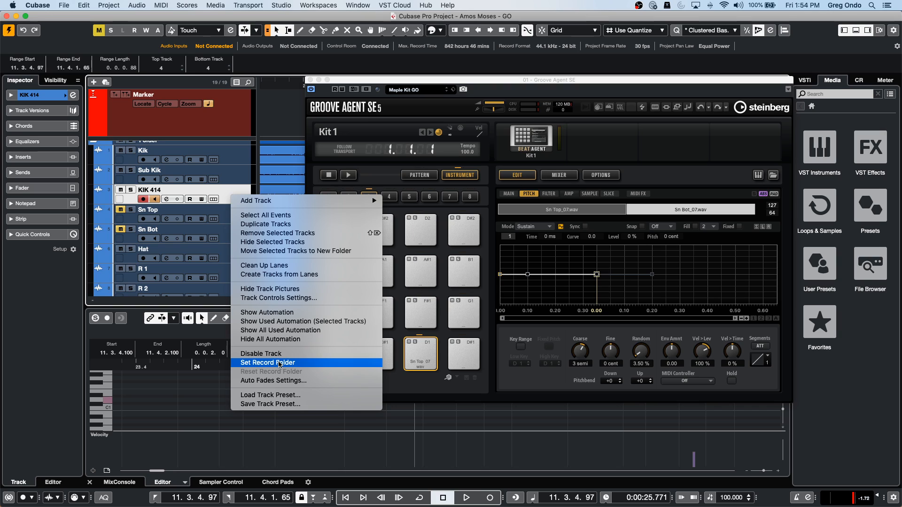
click(56, 5)
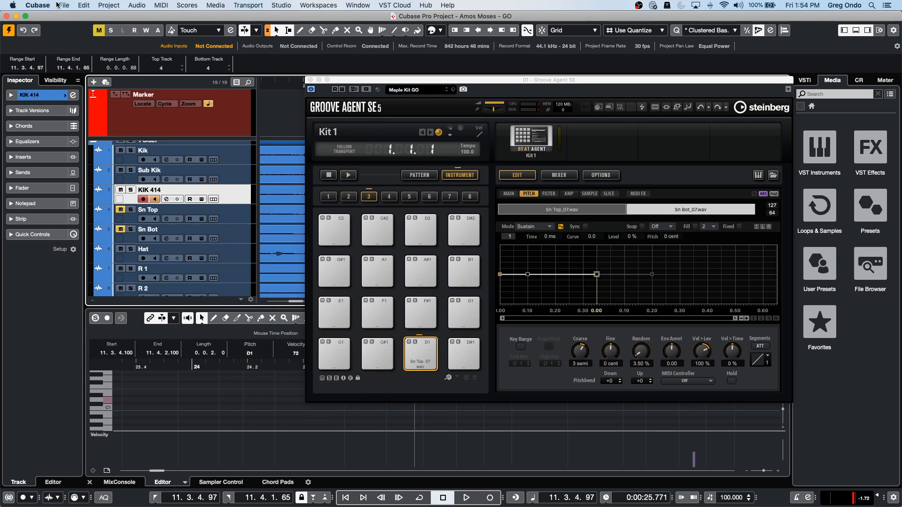
click(58, 5)
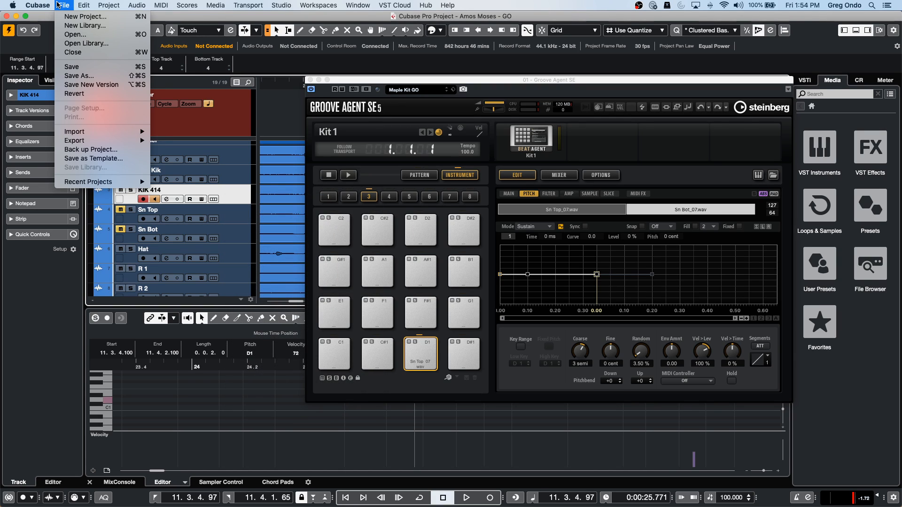
- Open the Editing-Audio preferences and examine the audio import options, toggling Copy All Files to Project Folder on and off
mouse_move(46, 5)
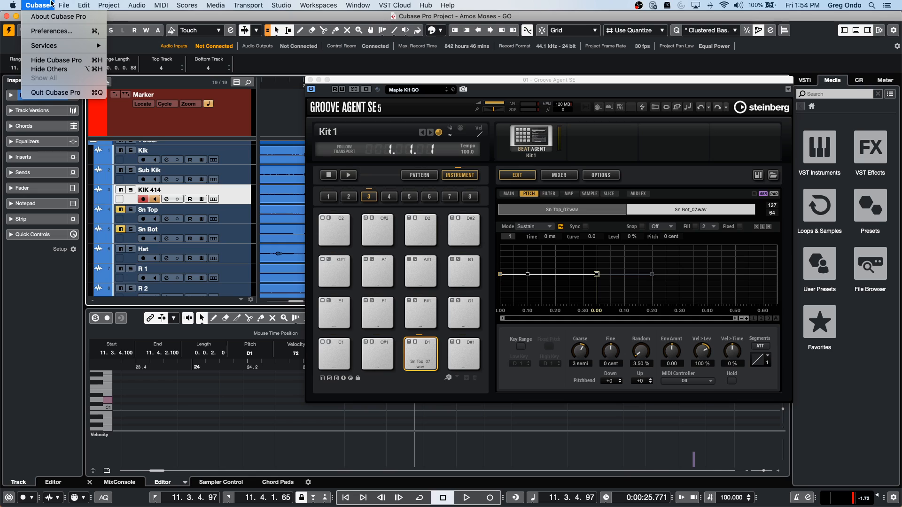
click(63, 31)
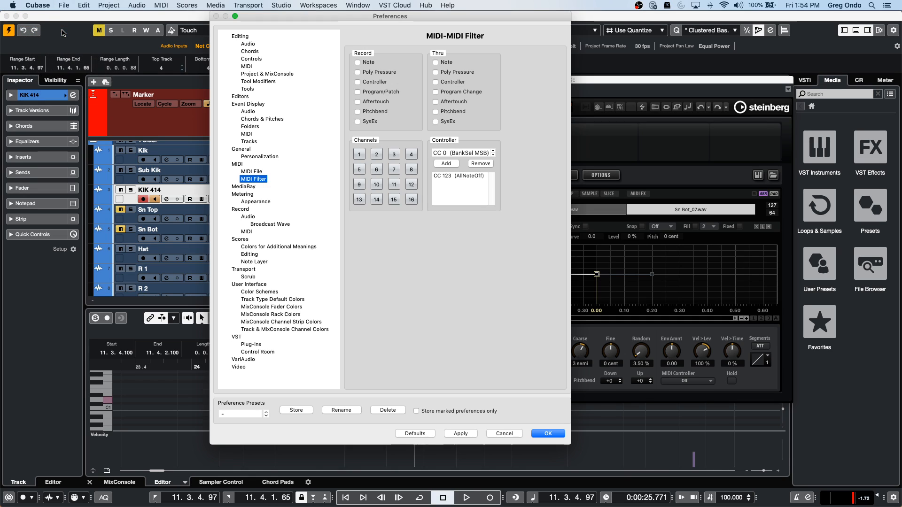
click(245, 43)
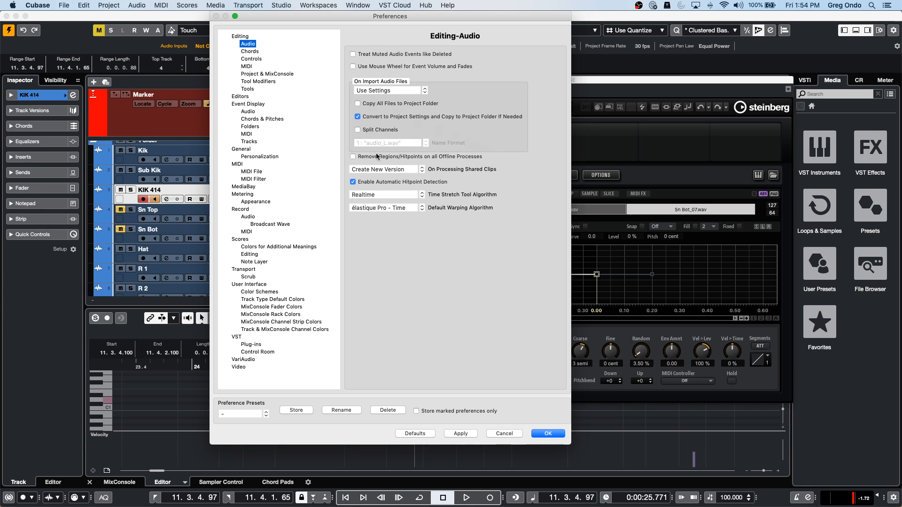
click(399, 90)
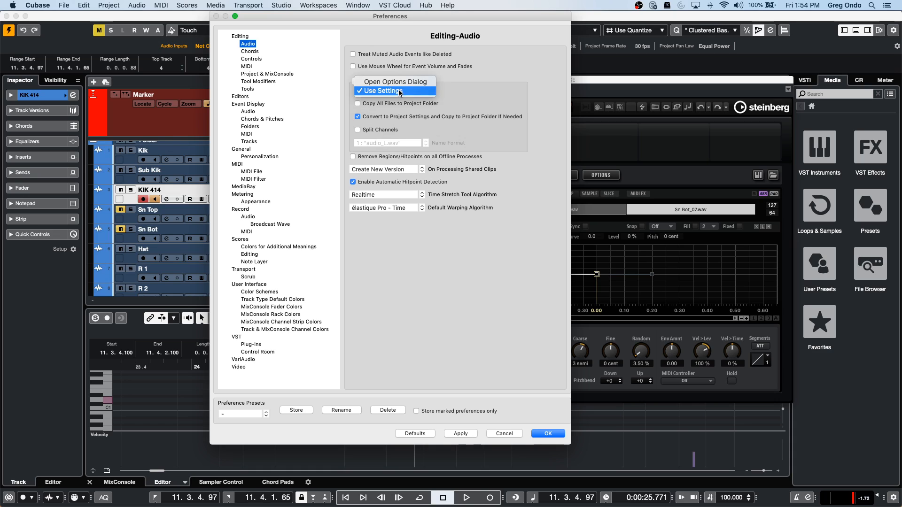
click(470, 119)
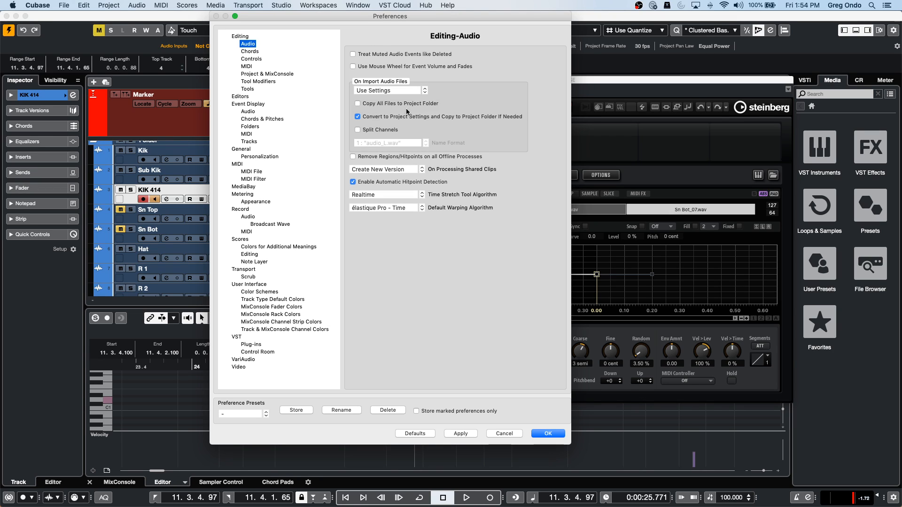
click(357, 103)
click(357, 103)
- Switch the audio import handling to Open Options Dialog and back to Use Settings, then accept the preferences
click(385, 91)
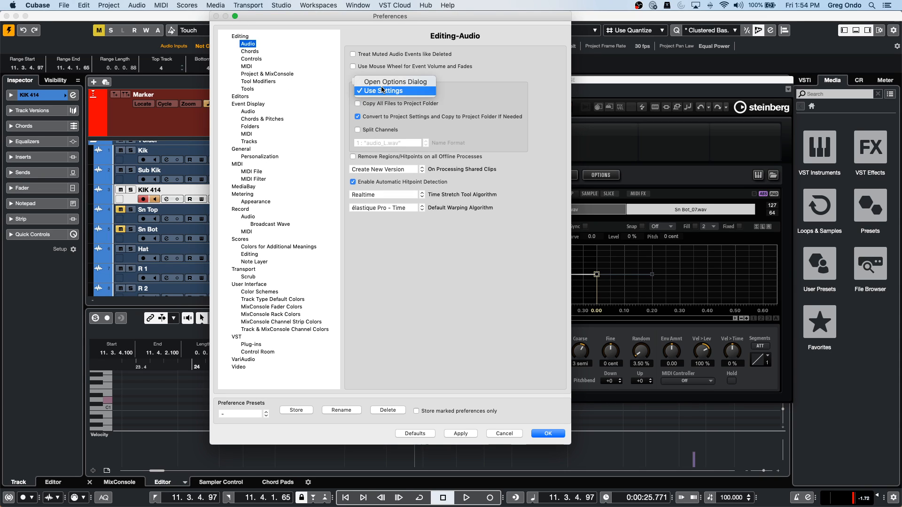
click(389, 83)
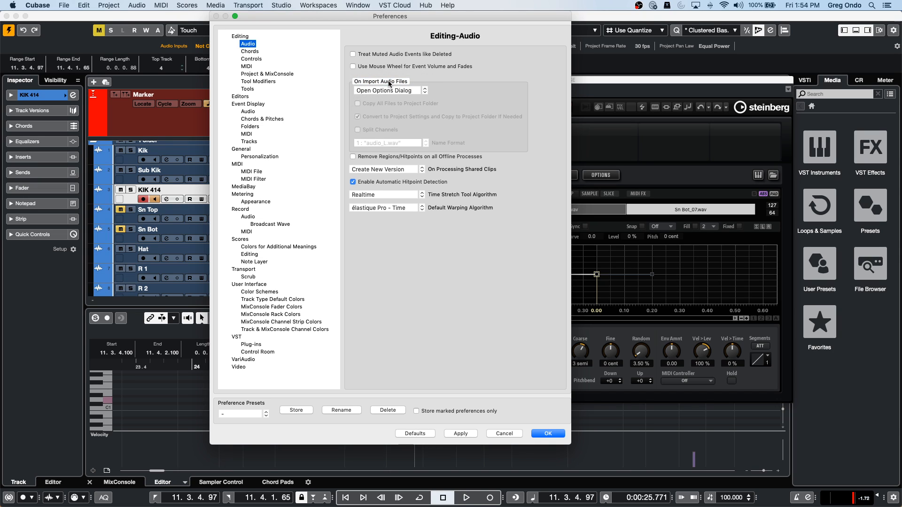
click(388, 91)
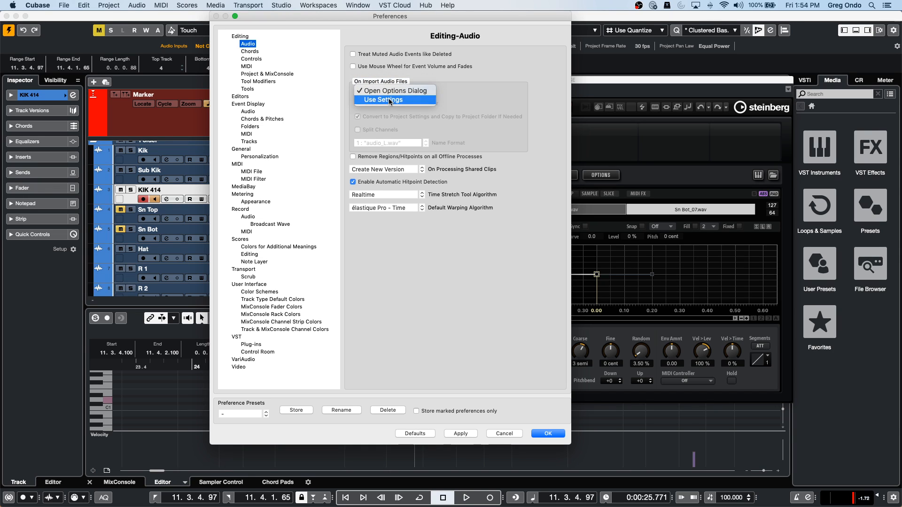
click(388, 99)
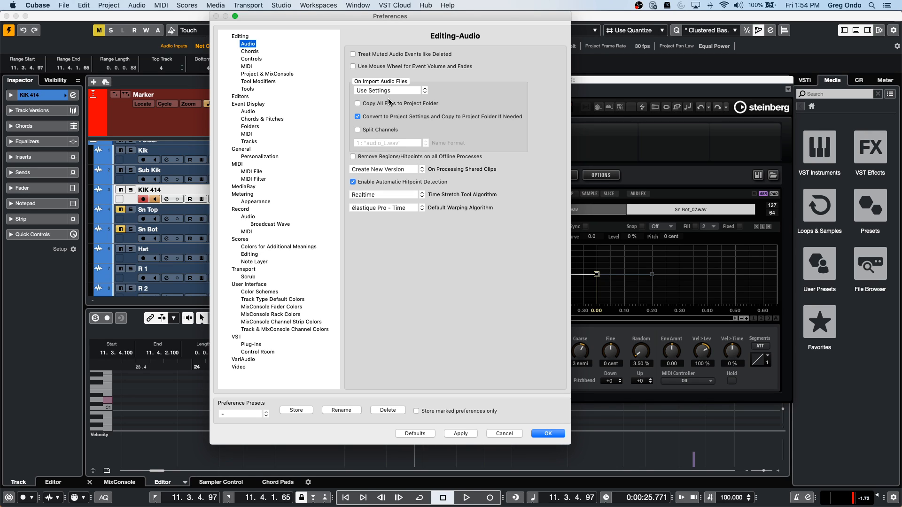
click(358, 104)
click(358, 104)
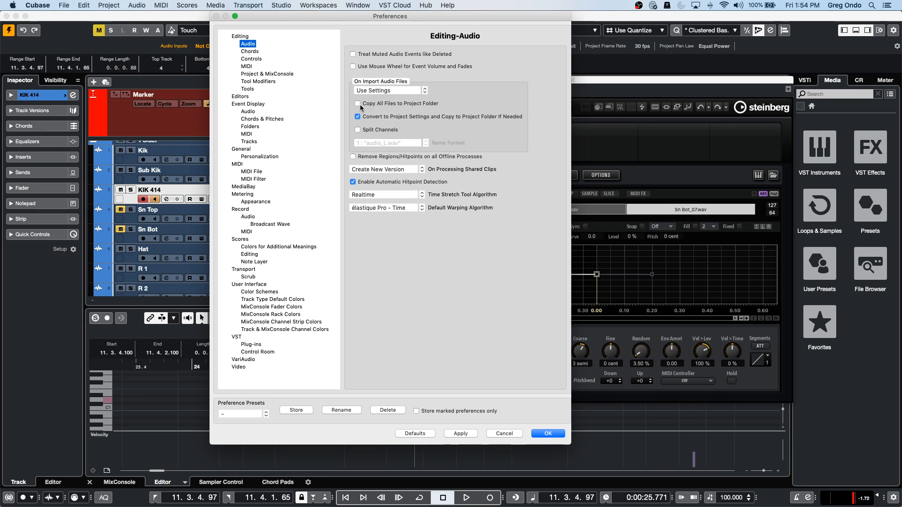
click(546, 433)
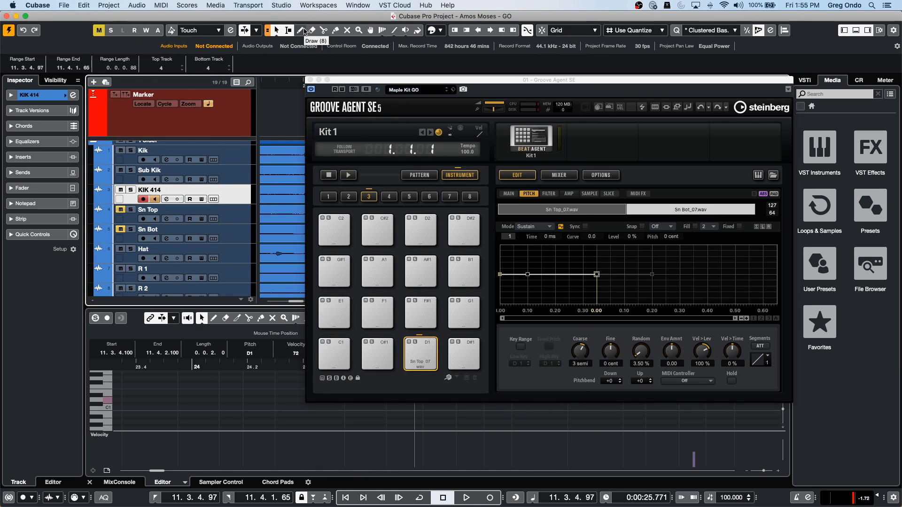
- Open the Pool, view the commands available for a Dbs Scr gtr audio clip, and close the Pool
click(214, 5)
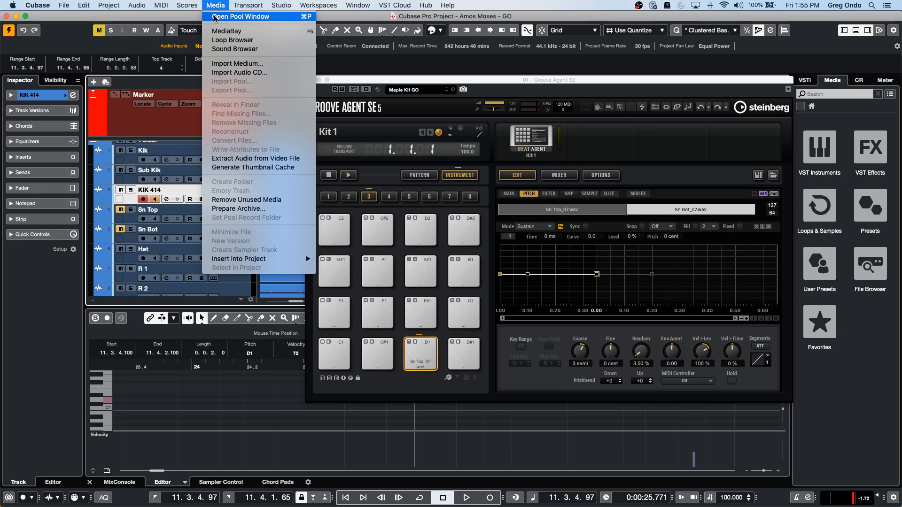
click(214, 17)
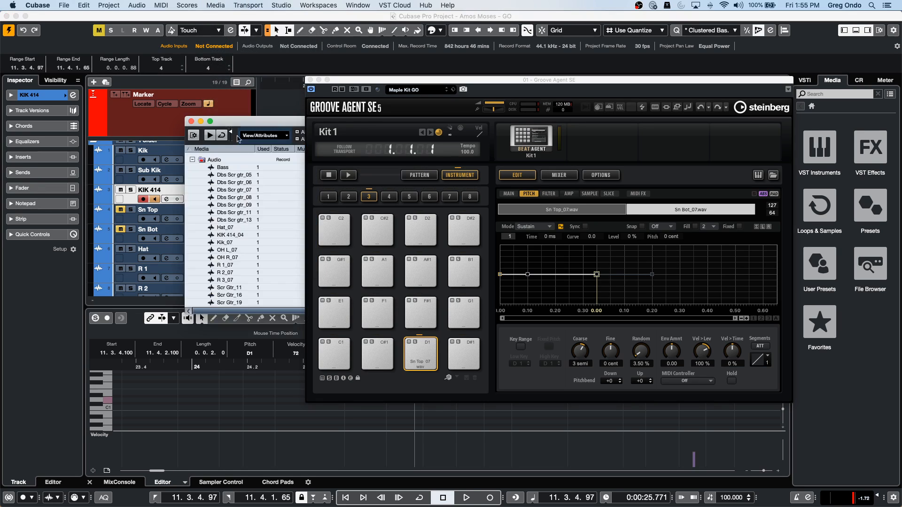
right_click(236, 219)
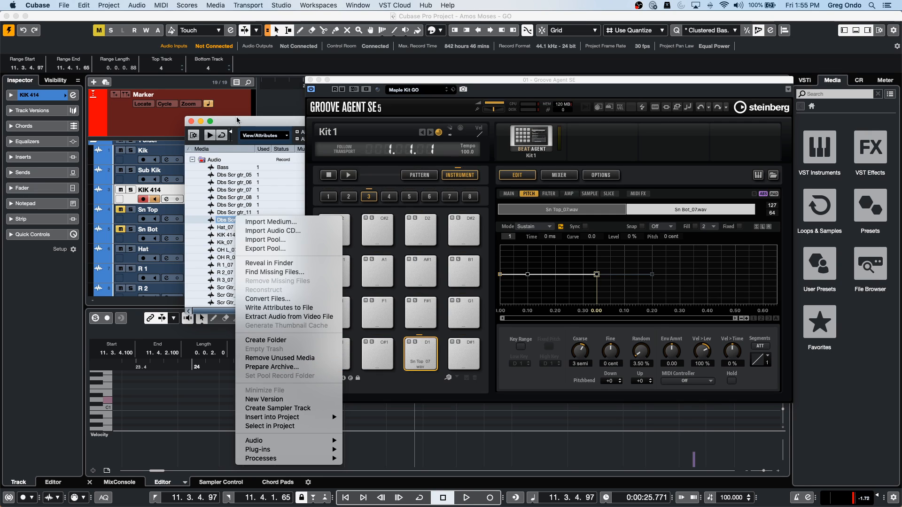
click(192, 123)
click(191, 123)
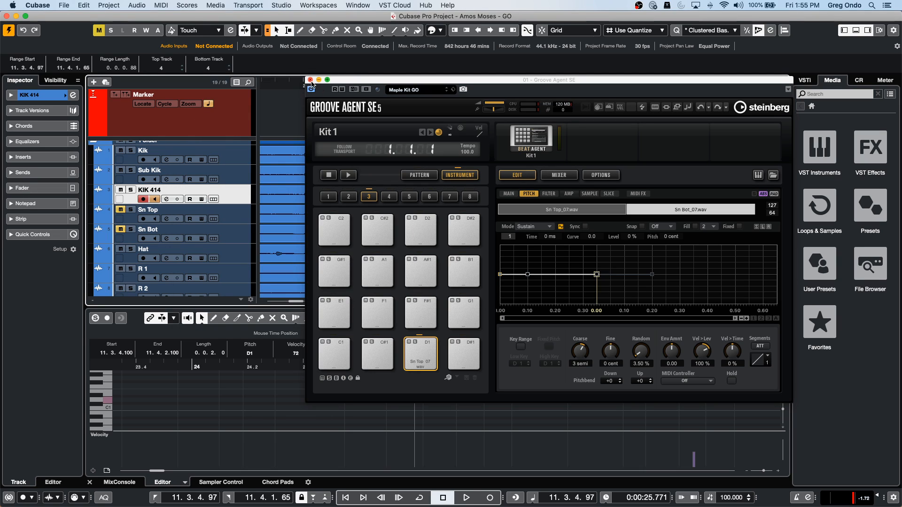
- Close the Groove Agent SE window and open the Loops & Samples collection in the media browser
click(310, 80)
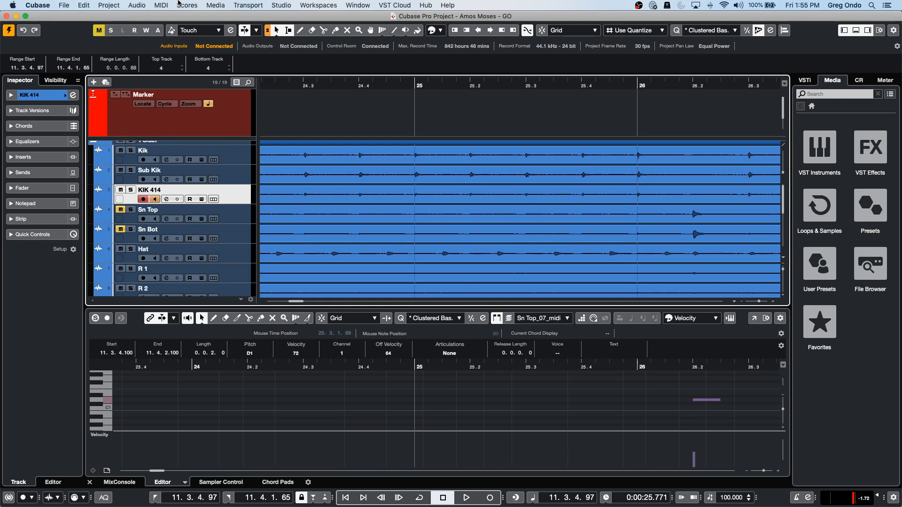
click(819, 205)
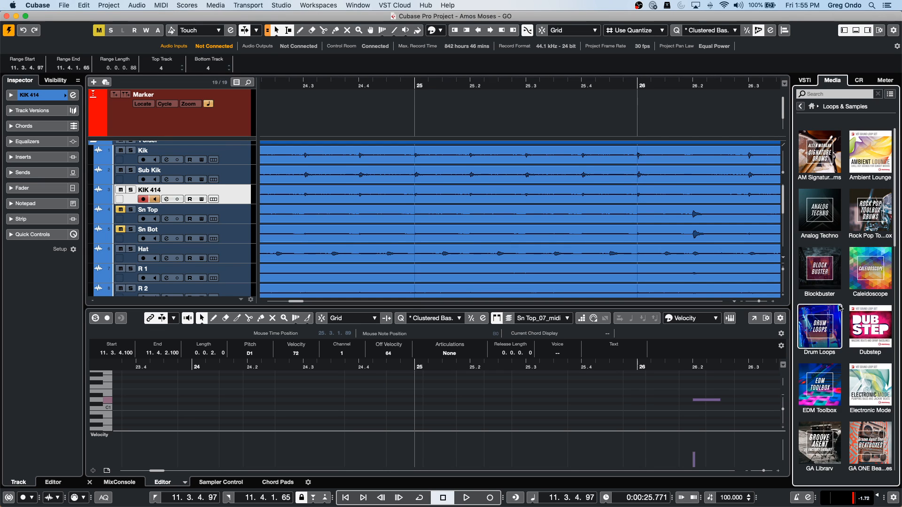
- Open the audio connections and assign the Stereo Out bus to the Steinberg UR24C device
click(284, 5)
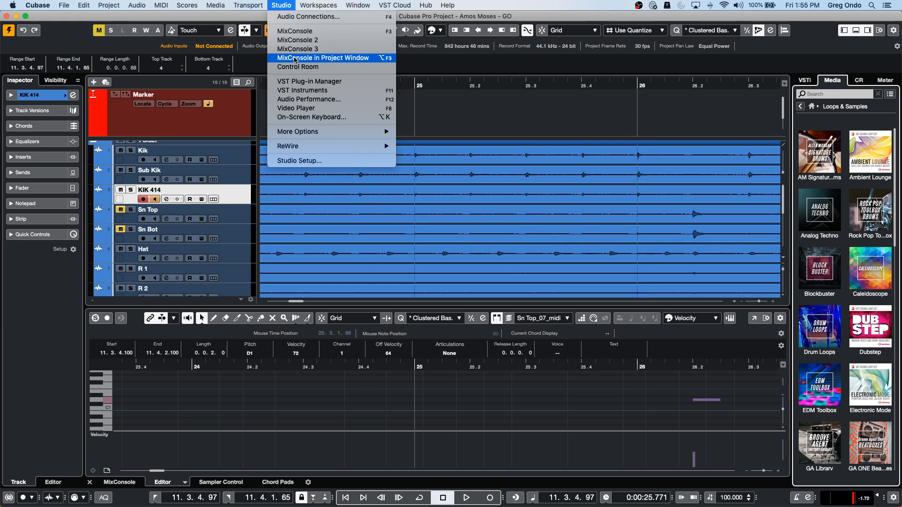
click(293, 19)
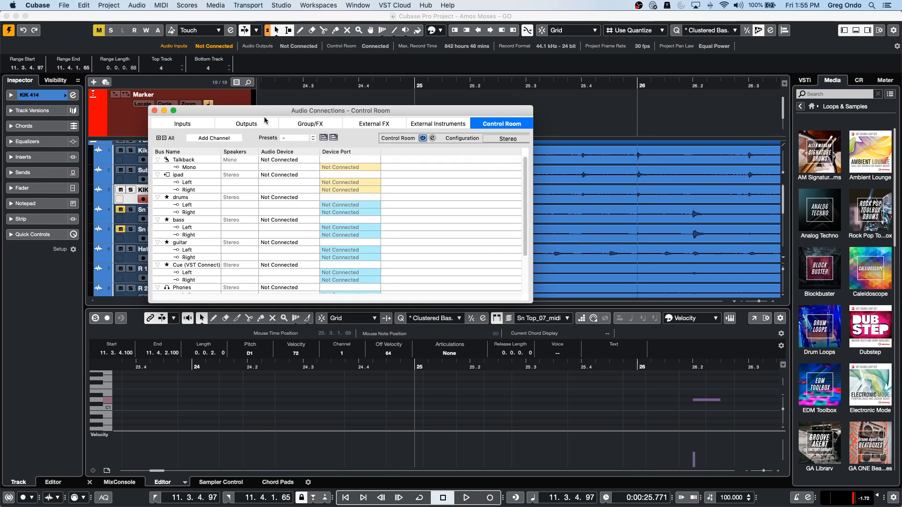
click(246, 123)
click(322, 158)
click(322, 181)
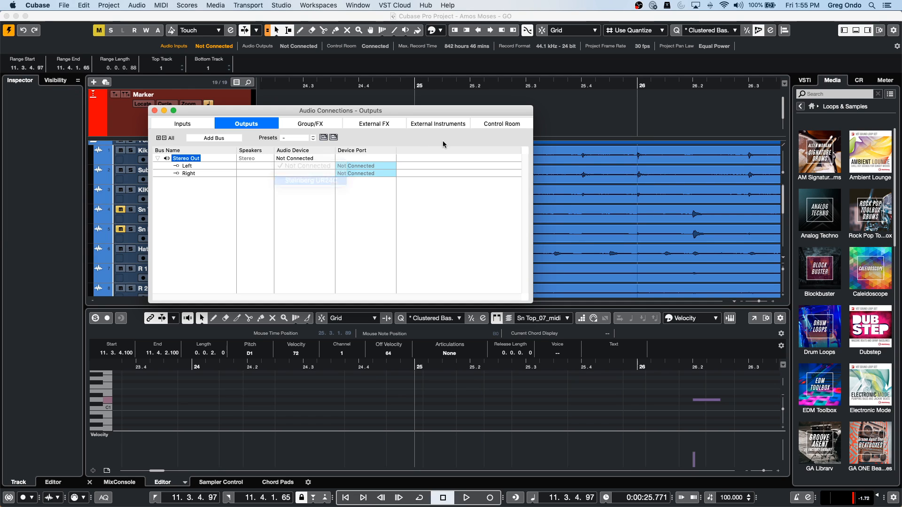
- Set the Hs 7 monitor's audio device in the Control Room to Not Connected, checking the output bus assignment
click(510, 125)
scroll(331, 236, down, 3)
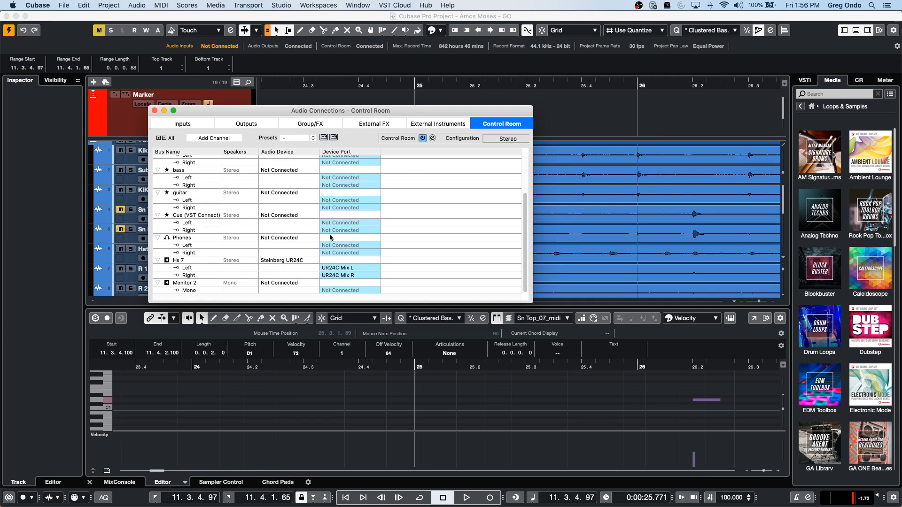
click(290, 261)
click(299, 272)
click(249, 126)
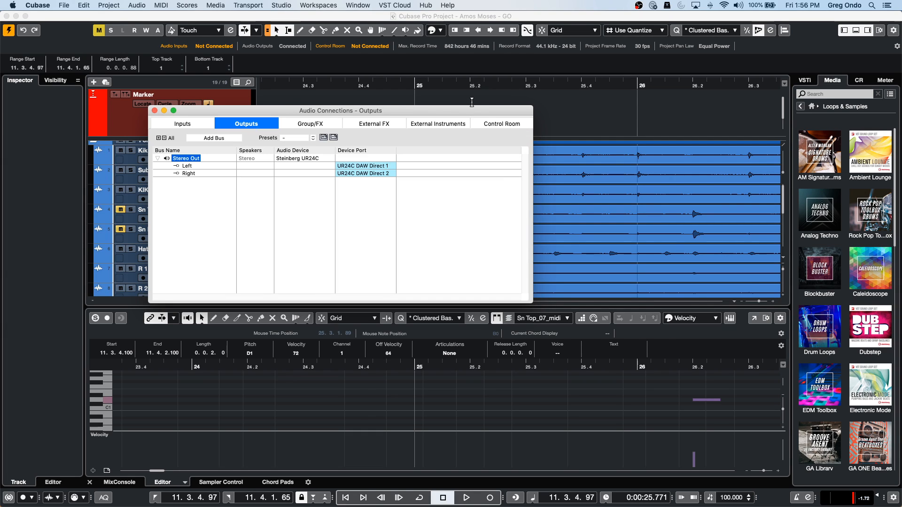
click(501, 128)
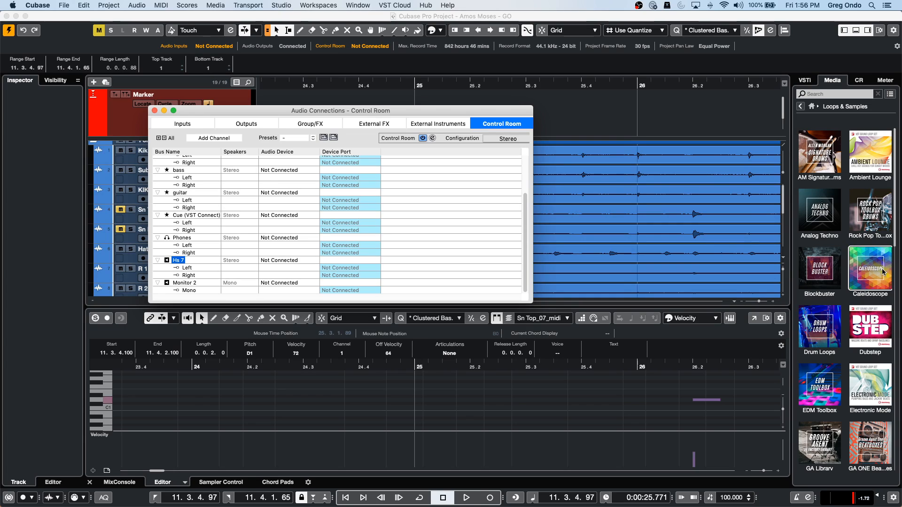
- Open the Dubstep sound set and audition a series of its drum loops, ending on Complexstep_Hi Hat 1
click(870, 329)
click(831, 284)
click(835, 302)
click(834, 329)
click(832, 347)
click(831, 364)
click(830, 373)
click(831, 320)
click(832, 258)
click(831, 222)
click(832, 266)
click(812, 329)
click(826, 347)
click(829, 373)
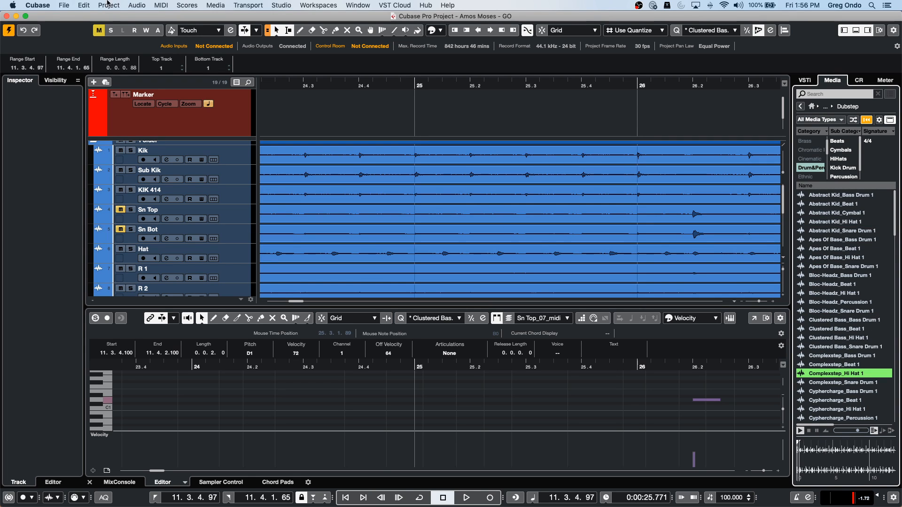
- Reopen the audio connections and set the Stereo Out bus's audio device to Not Connected
click(277, 6)
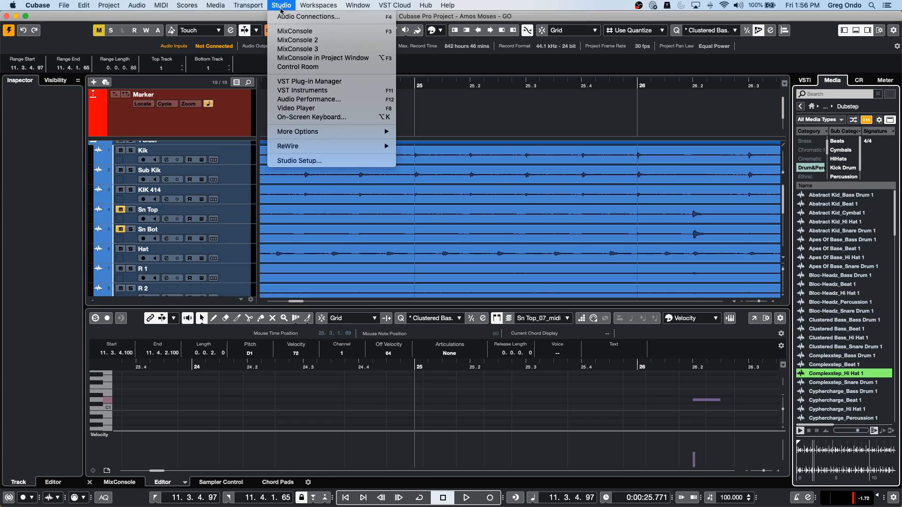
click(280, 17)
click(244, 124)
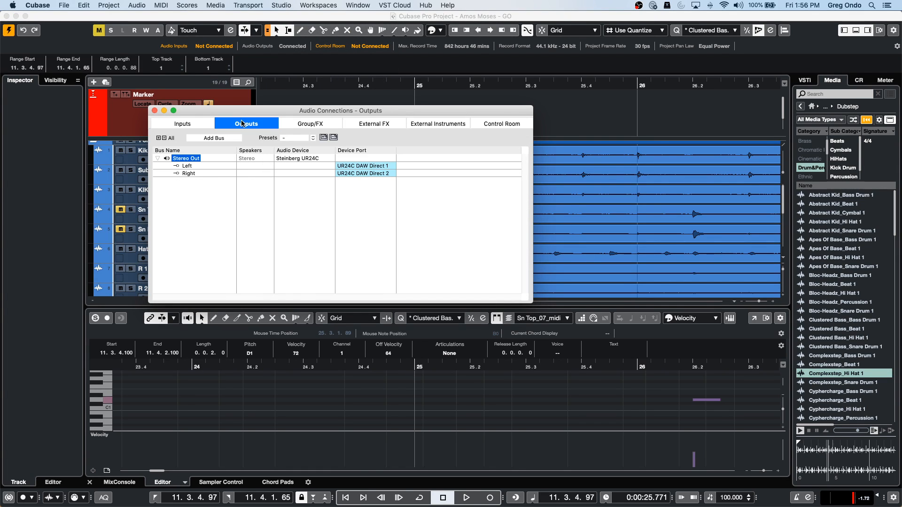
click(282, 158)
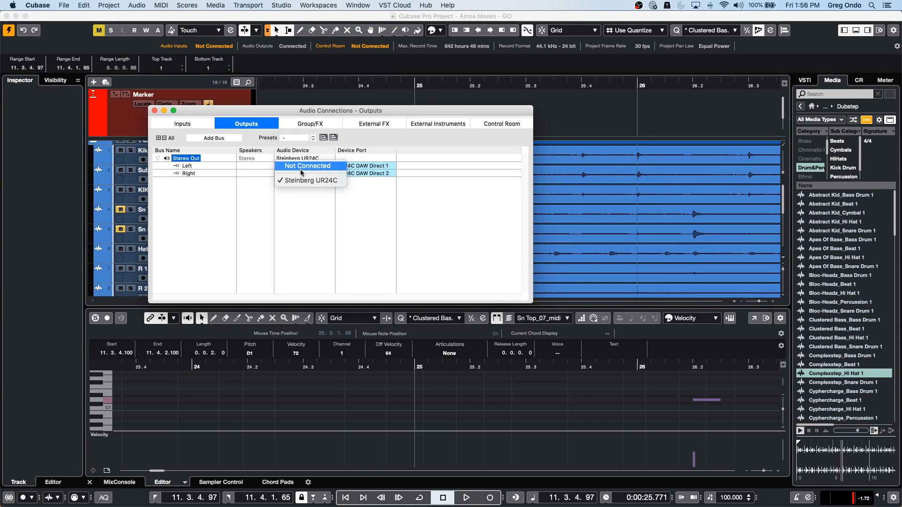
click(319, 165)
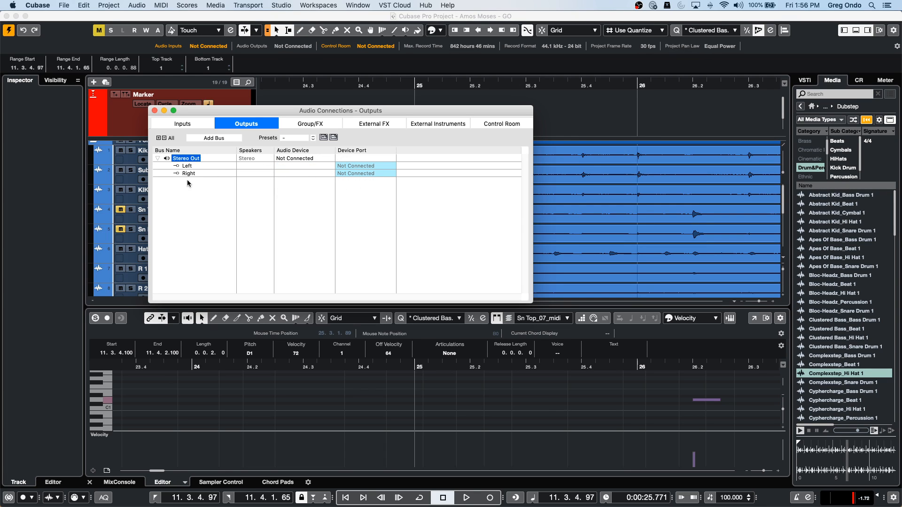
- Assign the Hs 7 monitor in the Control Room to the Steinberg UR24C and close the audio connections
click(507, 126)
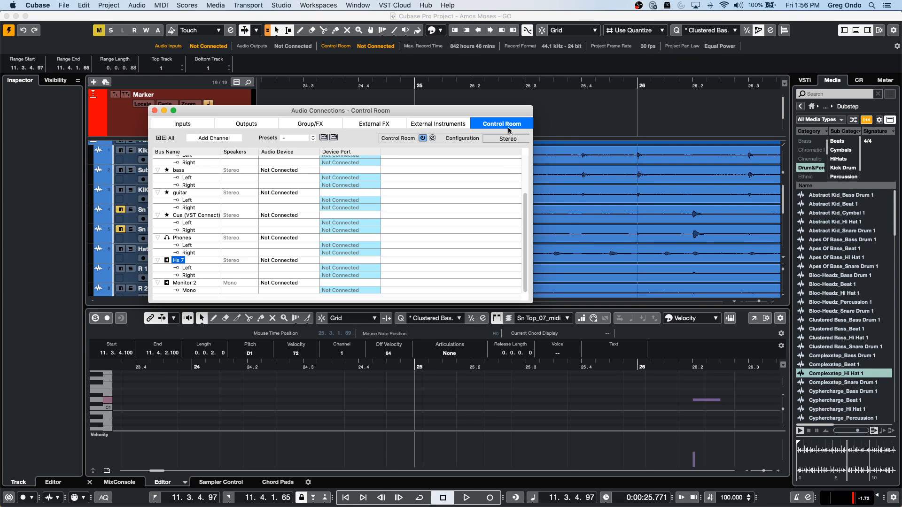
scroll(375, 211, up, 3)
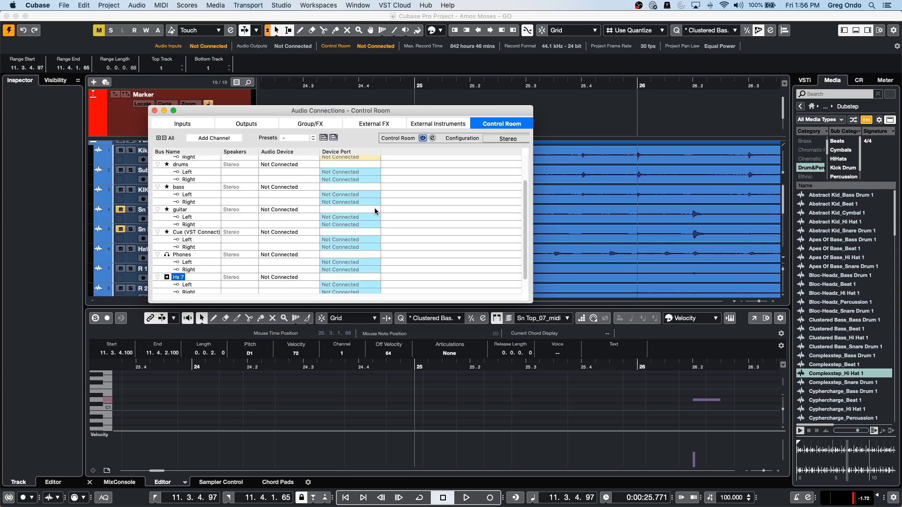
scroll(375, 211, down, 3)
click(267, 263)
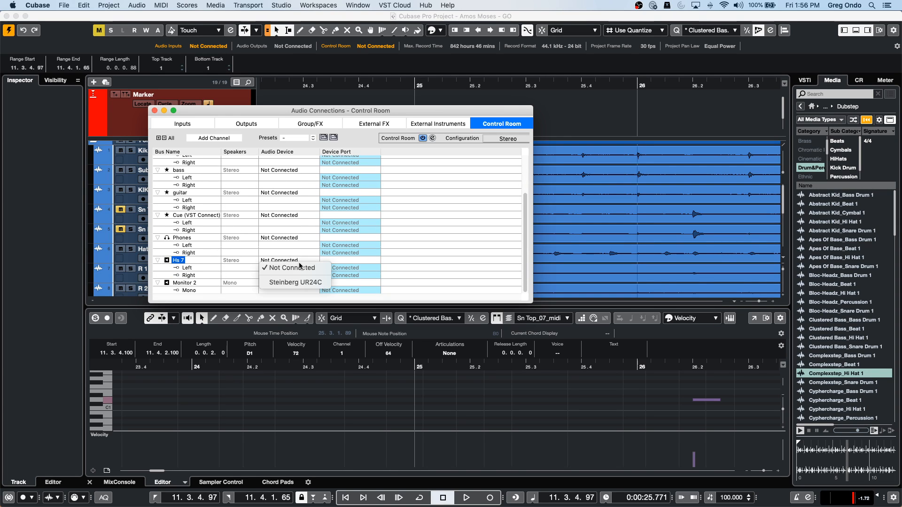
click(301, 281)
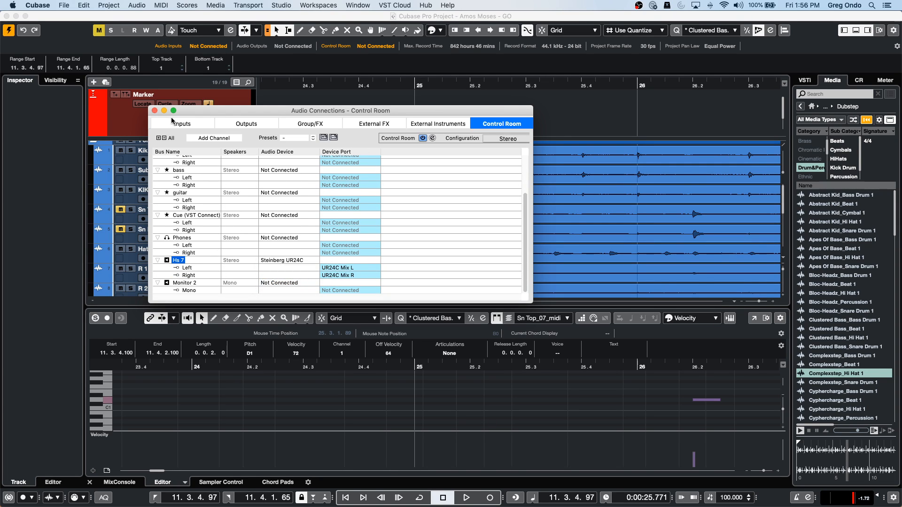
click(155, 110)
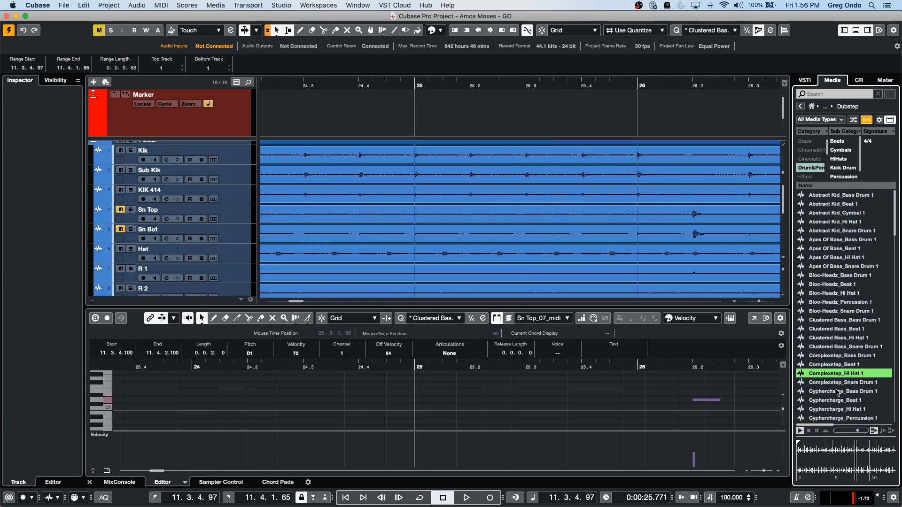
- Audition further Dubstep drum loops through Cyphercharge_Hi Hat 1, and stop the preview
click(832, 355)
click(831, 337)
click(832, 311)
click(832, 320)
click(832, 347)
click(832, 356)
click(831, 373)
click(831, 382)
click(830, 391)
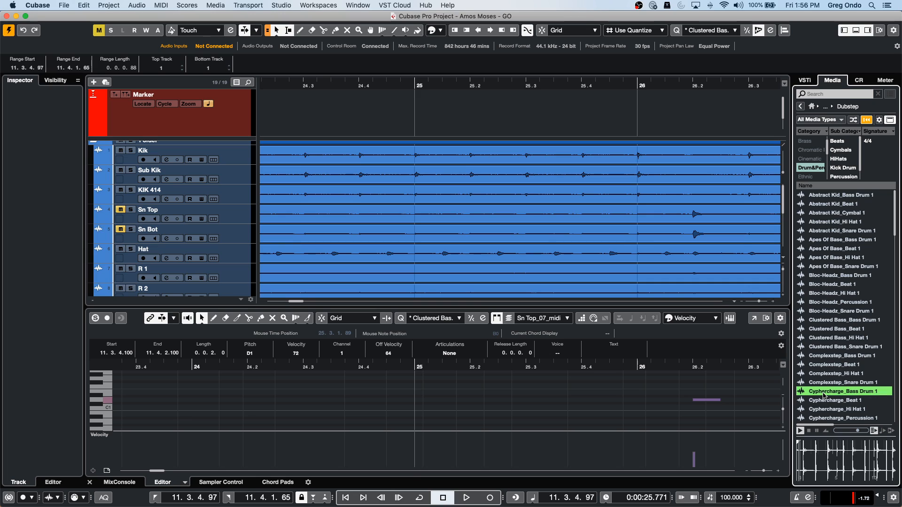
key(Down)
key(Down)
scroll(825, 401, down, 7)
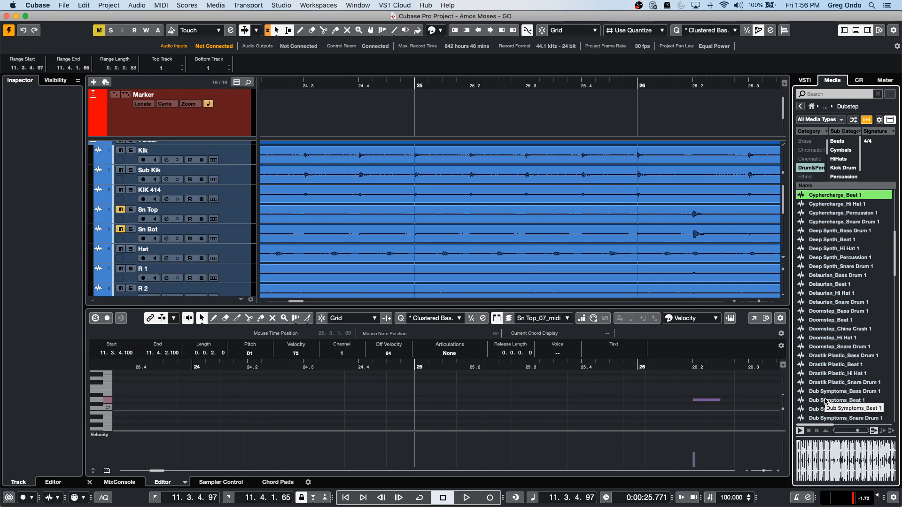
key(Down)
key(Down)
key(Down)
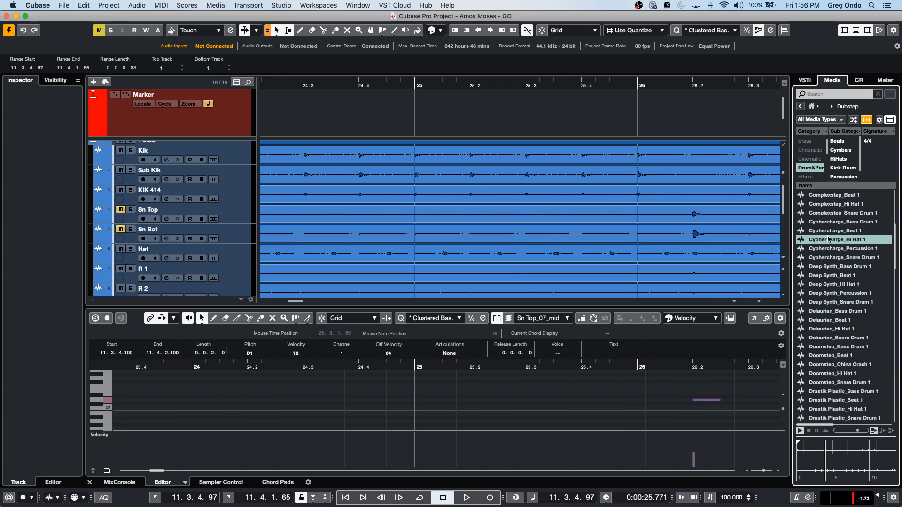
click(811, 431)
- Show the MixConsole in the lower zone, toggle its toolbar off and on, and include Input Channels in the channel type filter
click(119, 483)
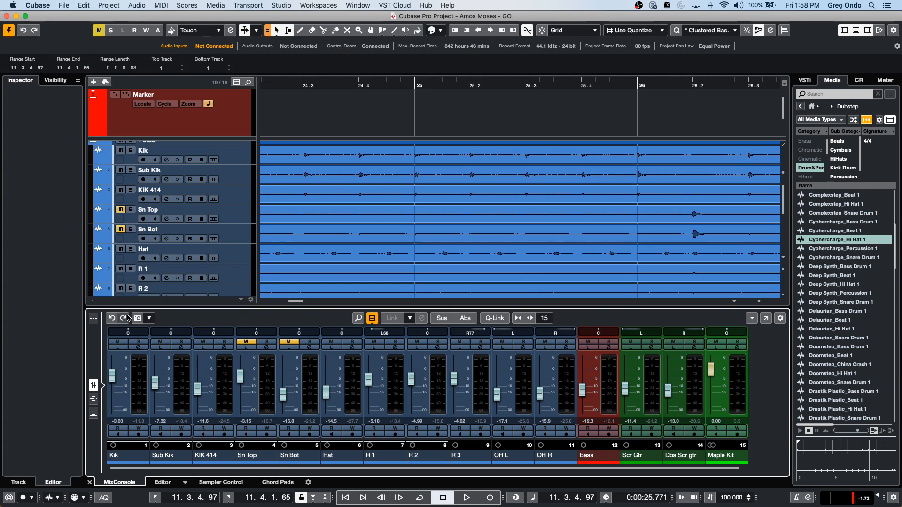
click(93, 318)
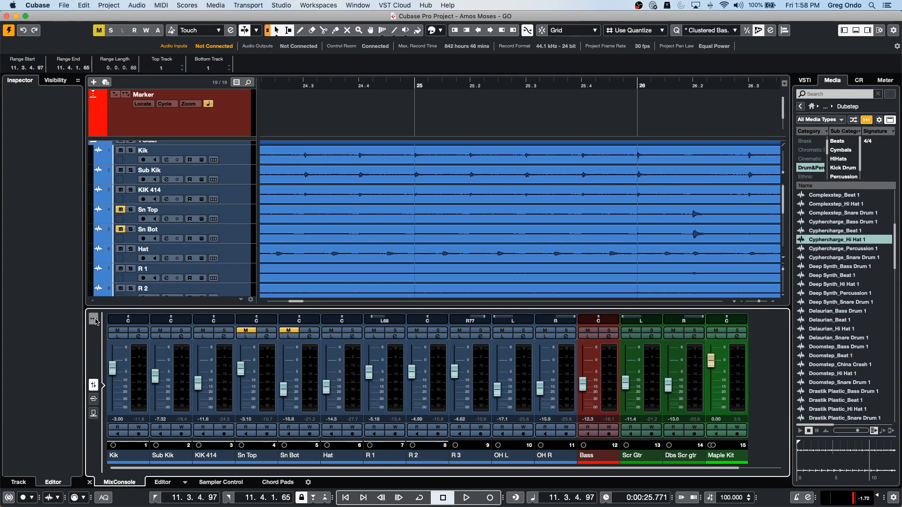
click(93, 319)
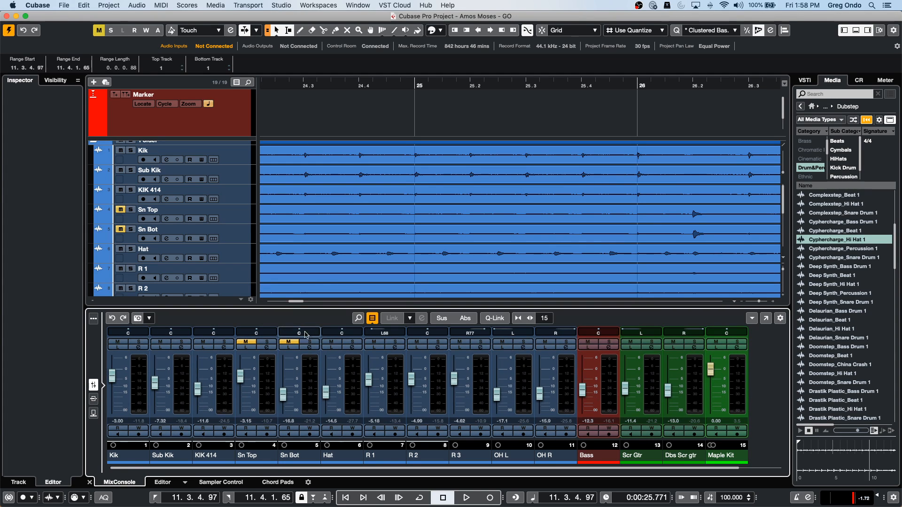
click(372, 318)
click(385, 358)
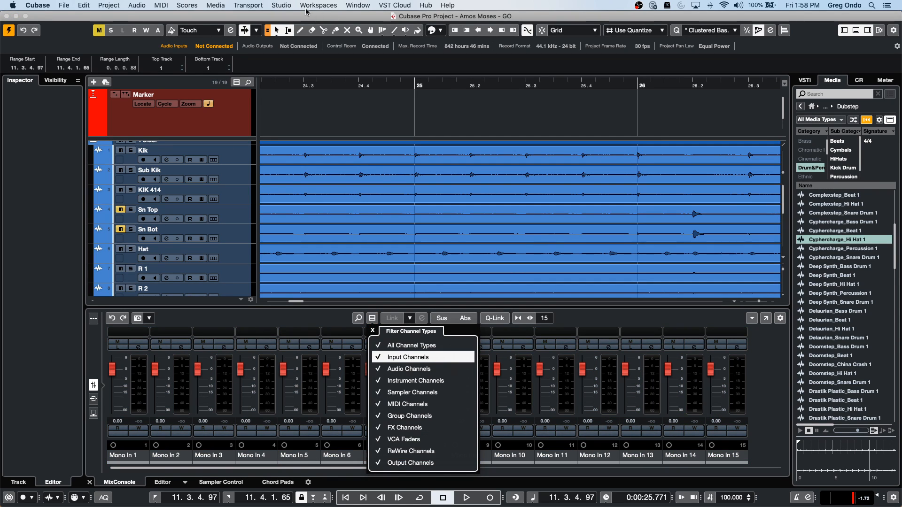
- Examine the input bus assignments in the audio connections and close the window
click(280, 6)
click(272, 18)
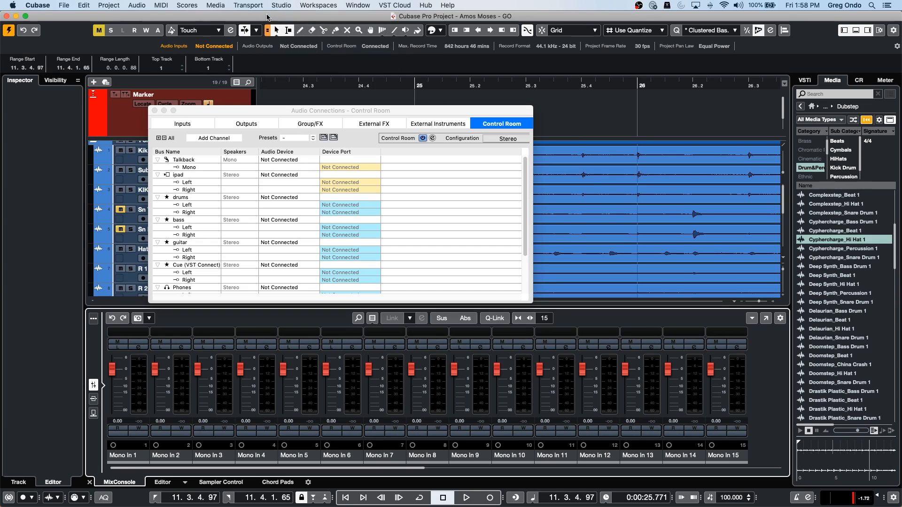
click(199, 124)
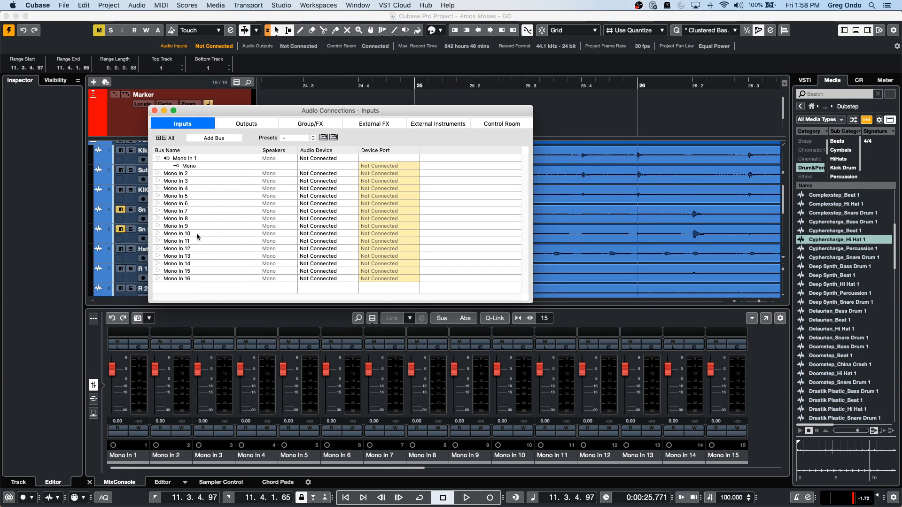
click(154, 111)
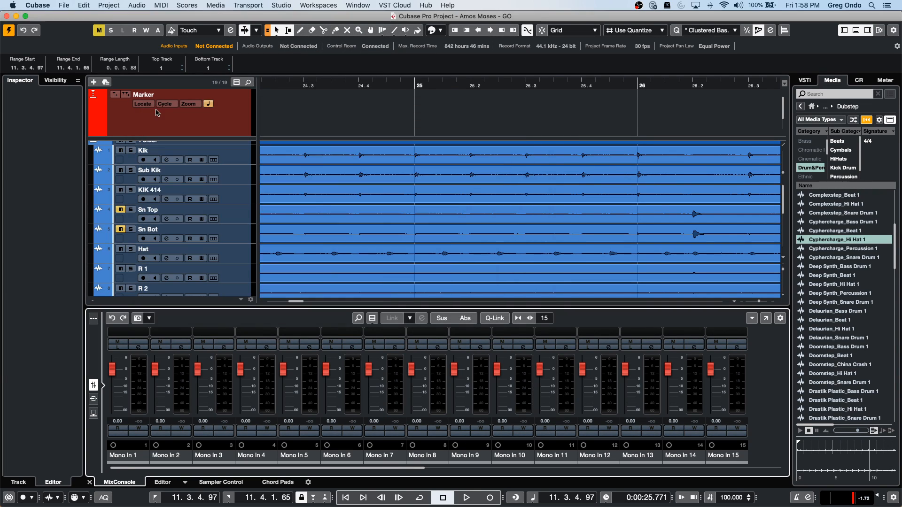
- Open the Mono In 1 channel settings, add VST Amp Rack to the third insert slot, and deactivate the effect
click(139, 347)
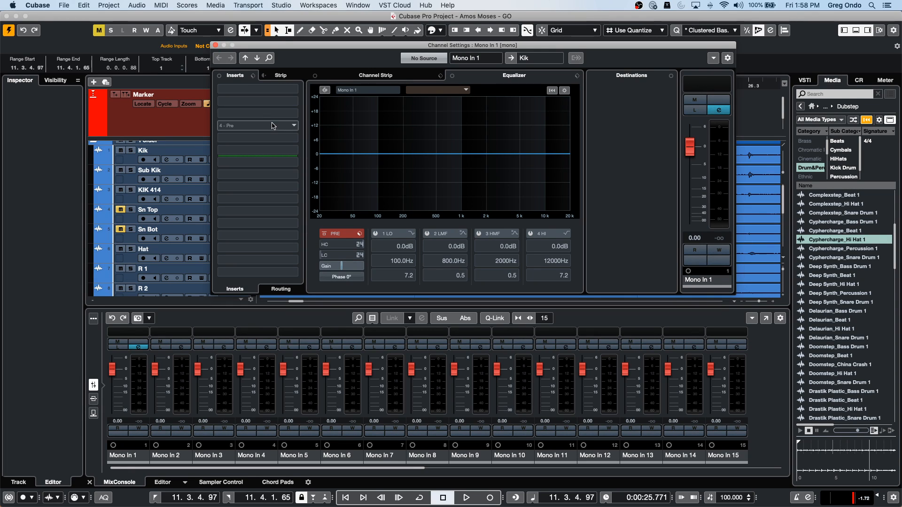
click(293, 115)
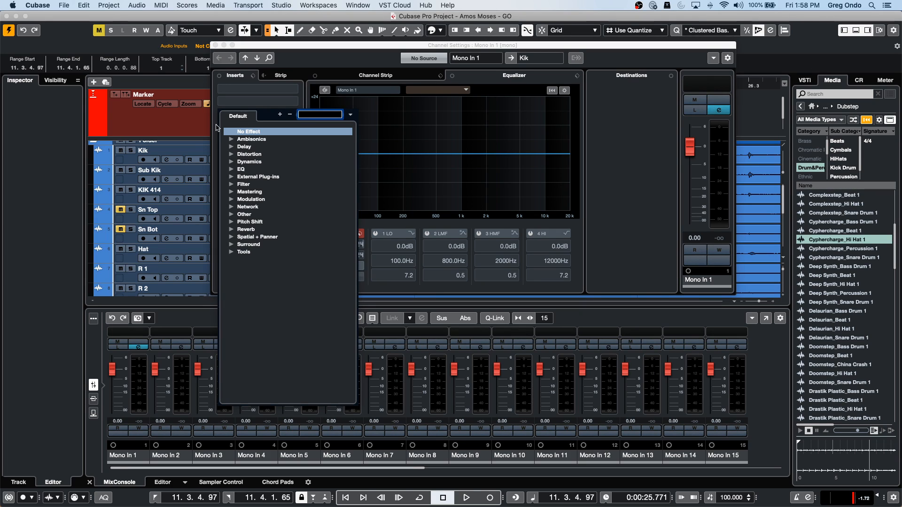
click(233, 156)
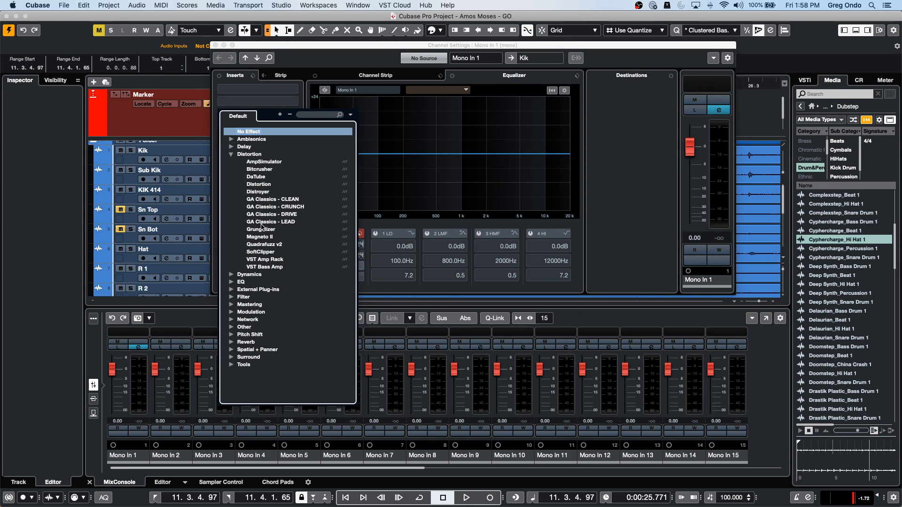
click(275, 260)
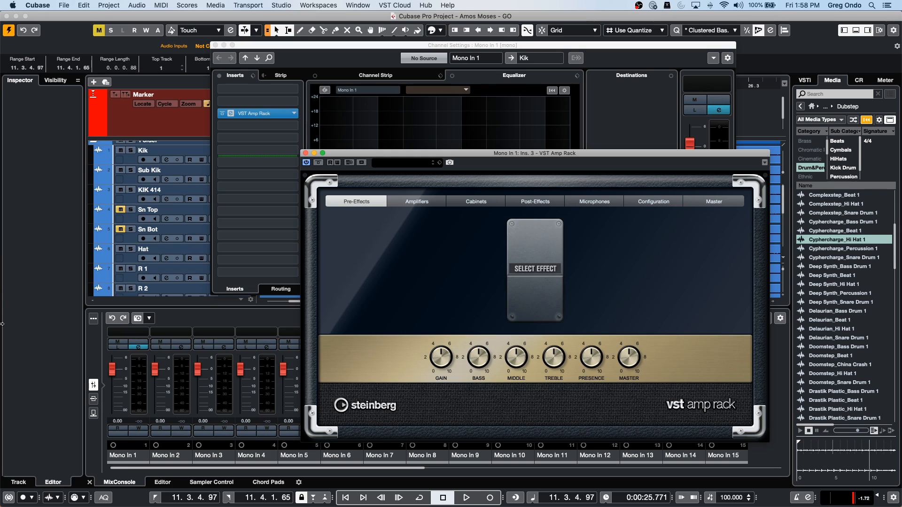
click(305, 162)
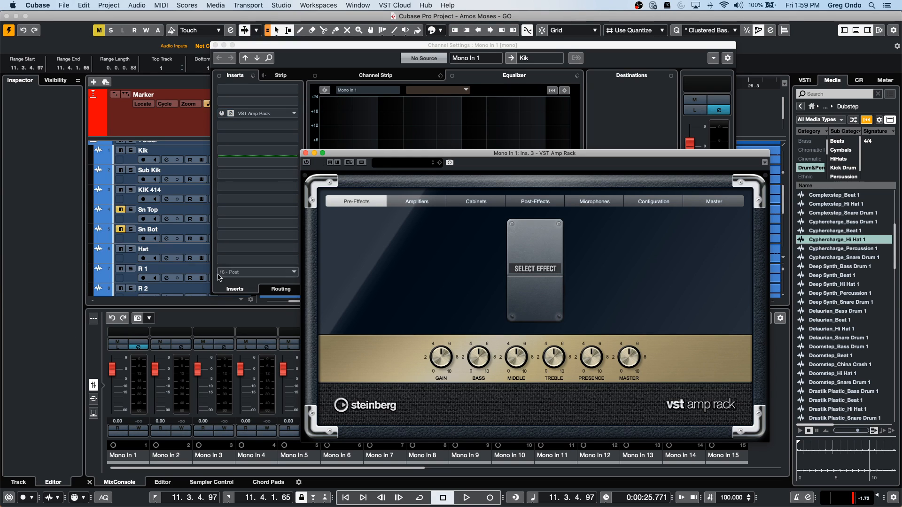
- Set Mono In 1's third insert back to No Effect and close its channel settings
click(289, 115)
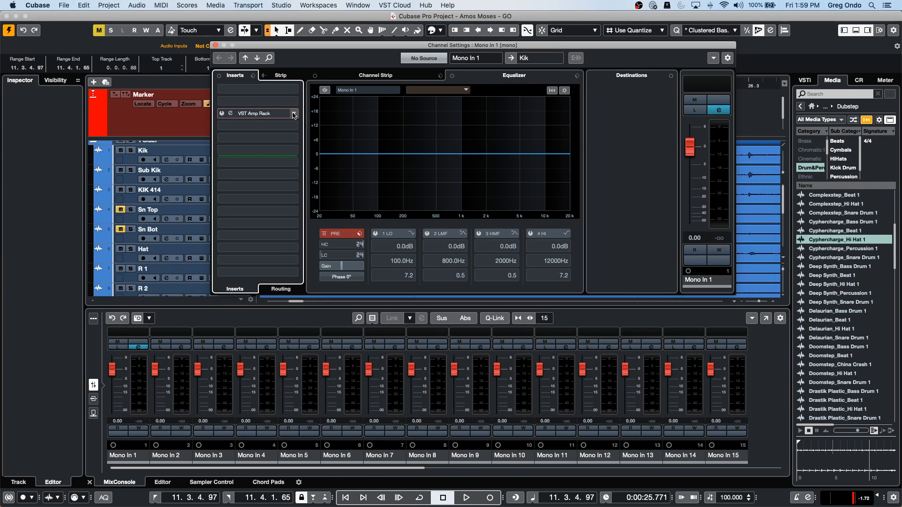
click(289, 116)
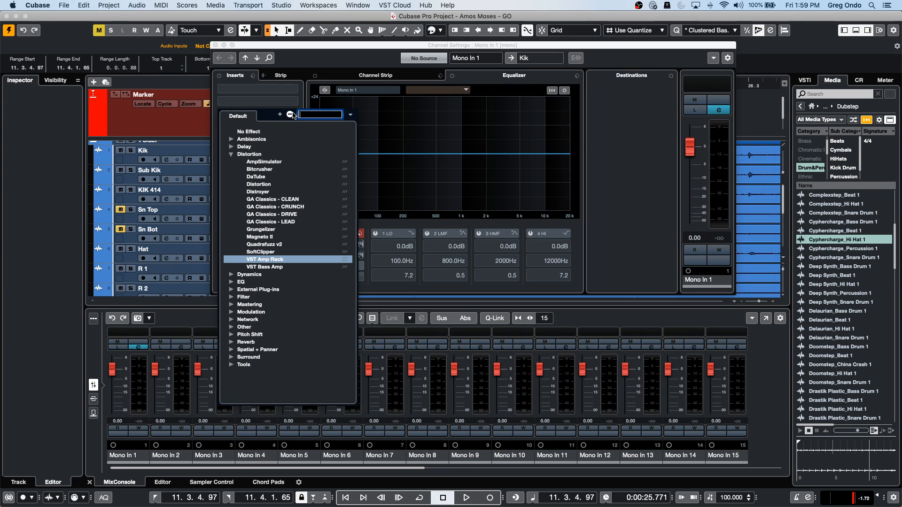
click(252, 132)
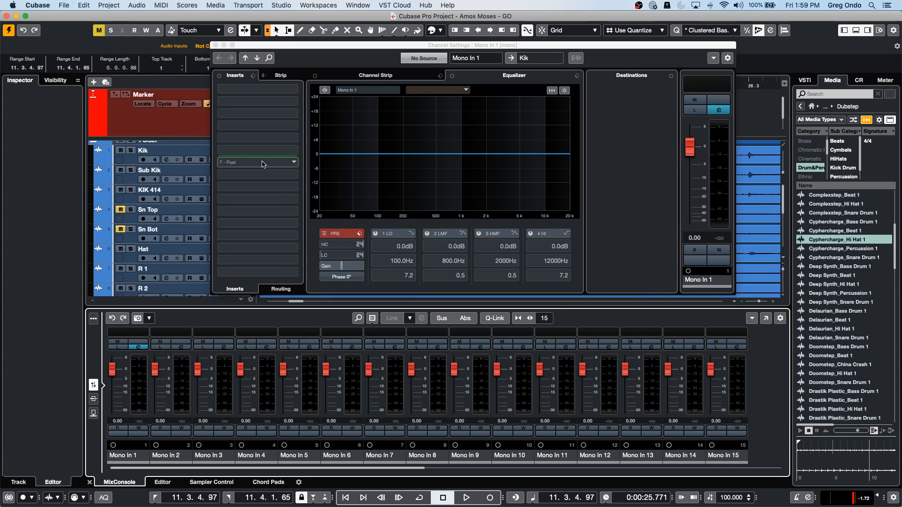
click(138, 348)
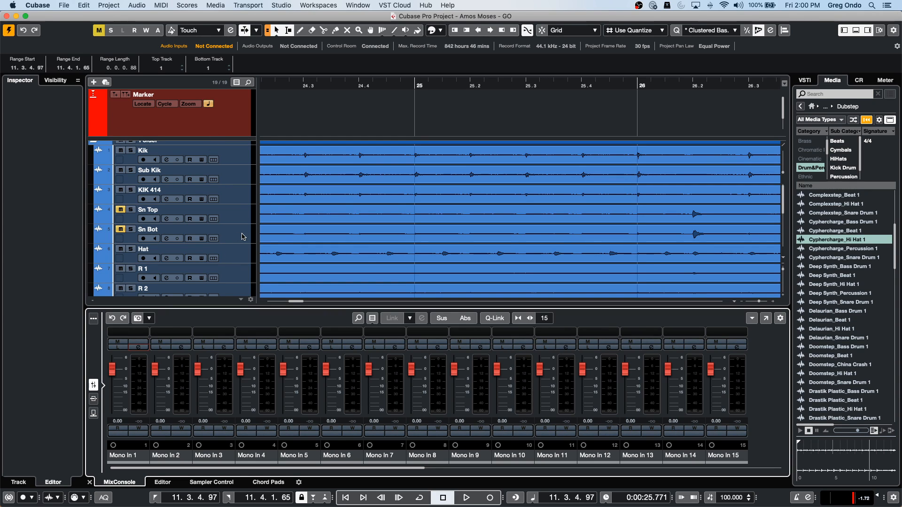
- Unmute the Sn Top and Sn Bot tracks
scroll(240, 255, down, 8)
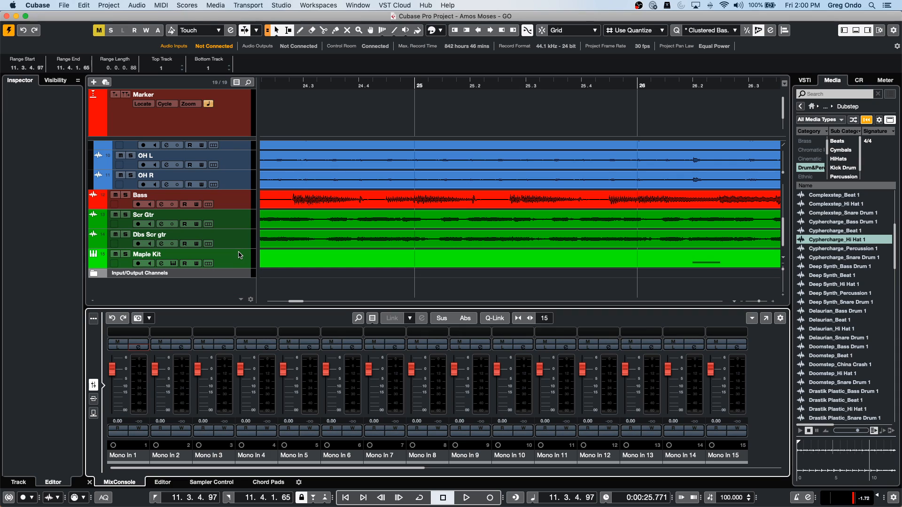
scroll(225, 256, up, 8)
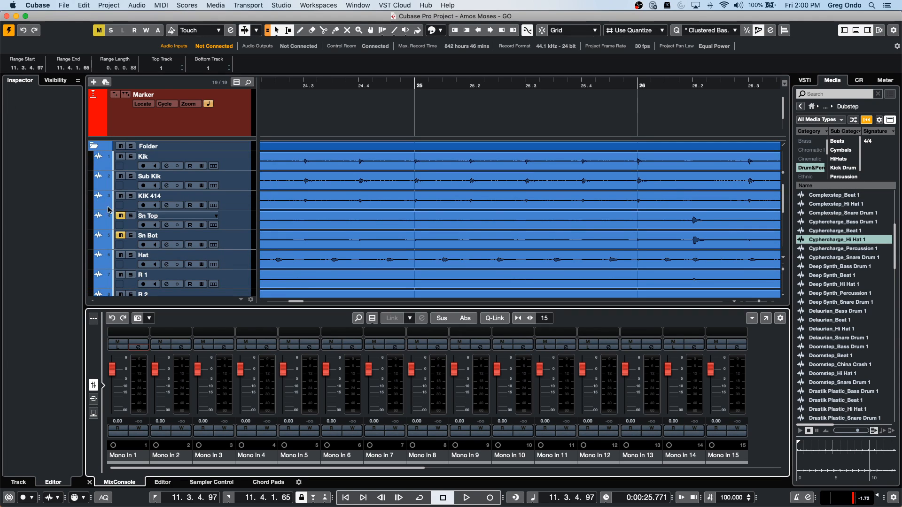
click(121, 216)
click(121, 236)
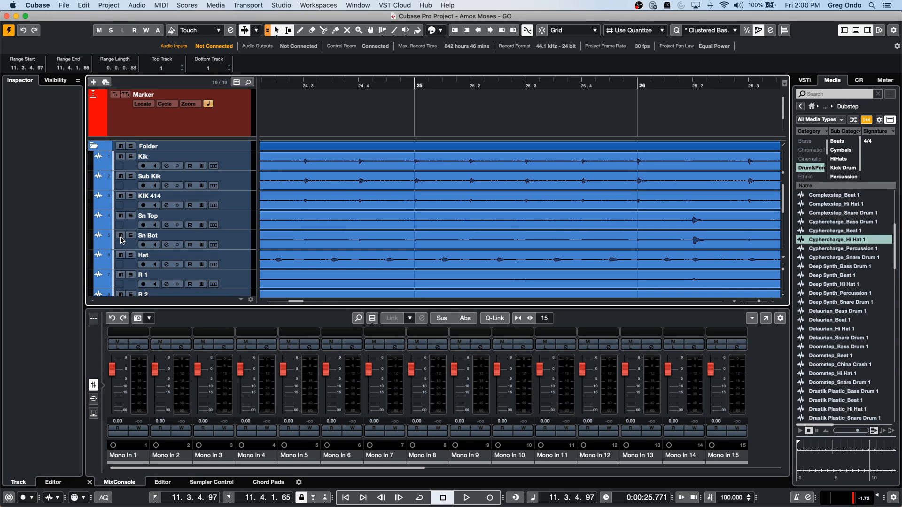
- Add StereoEnhancer to the first insert slot of the KIK 414 track and set its width to 0 %
click(225, 207)
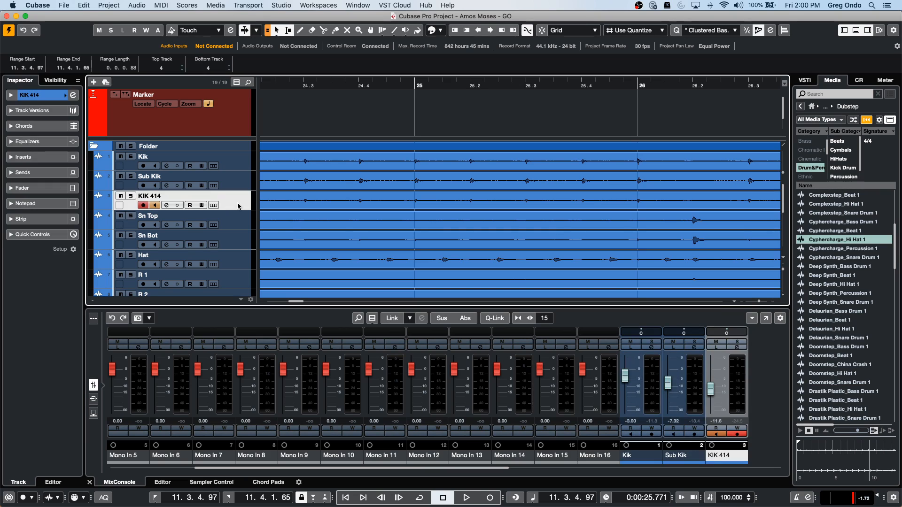
click(21, 112)
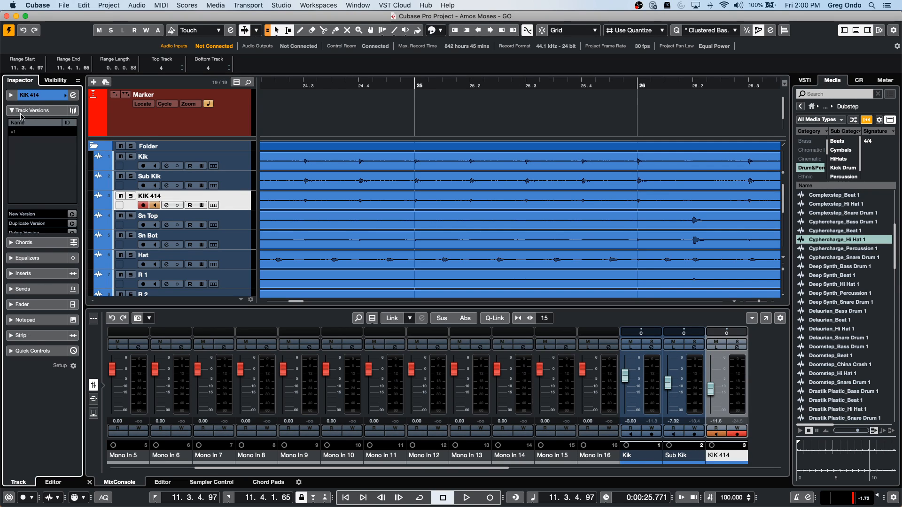
click(48, 281)
click(41, 175)
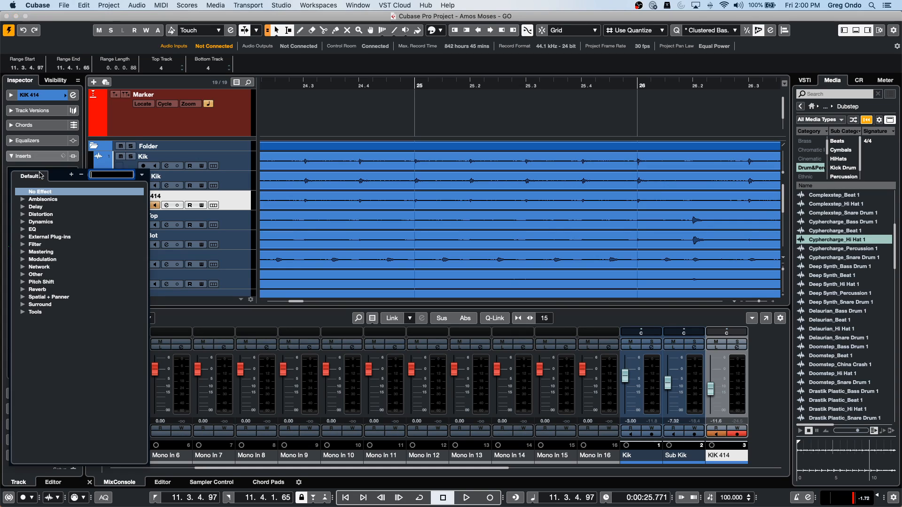
click(26, 297)
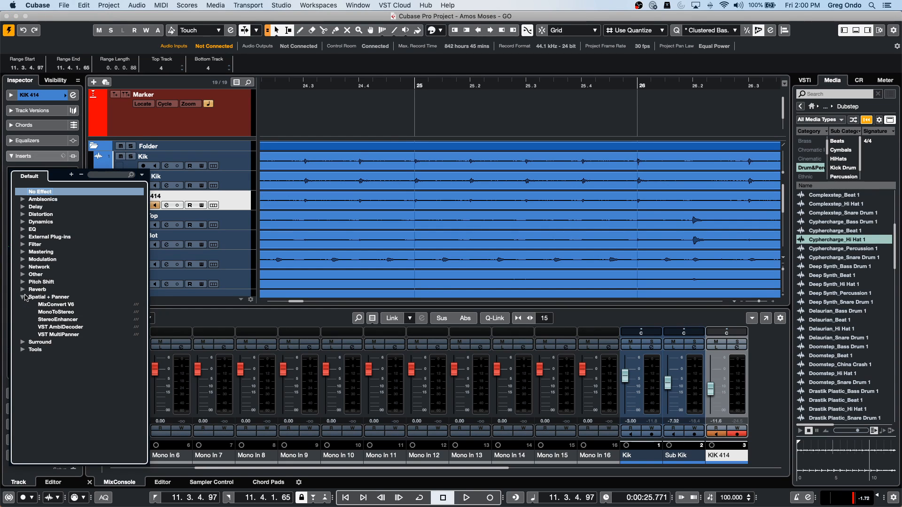
click(50, 320)
drag(523, 141, 494, 202)
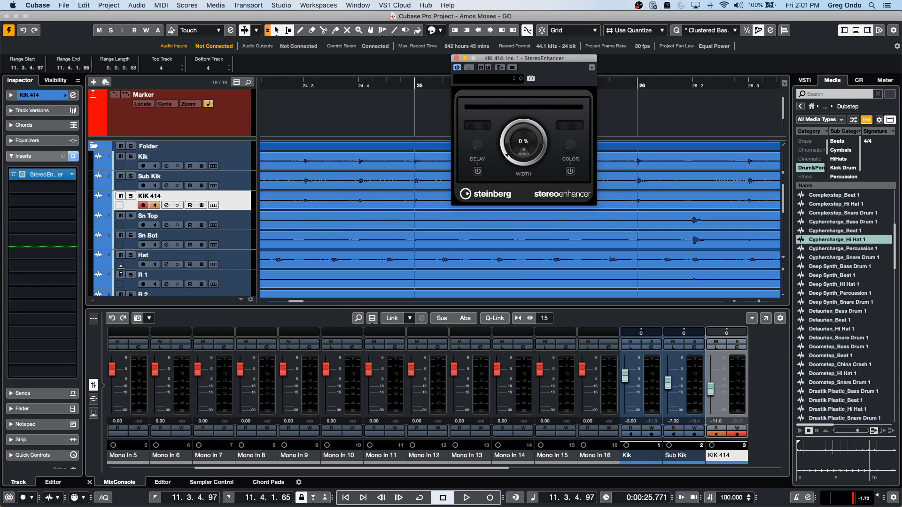
- Move StereoEnhancer to the second insert slot of KIK 414 and add the GEQ-10 equalizer in the first slot
click(46, 188)
drag(45, 175, 46, 187)
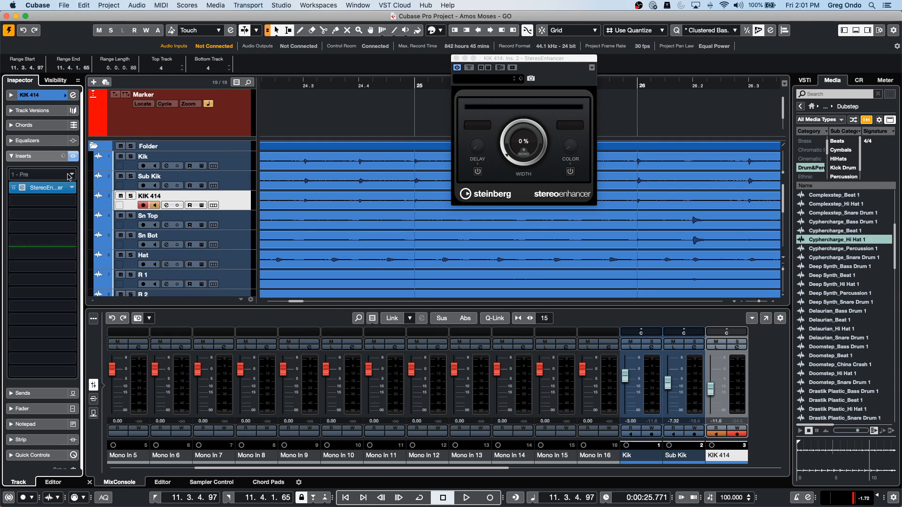
click(68, 174)
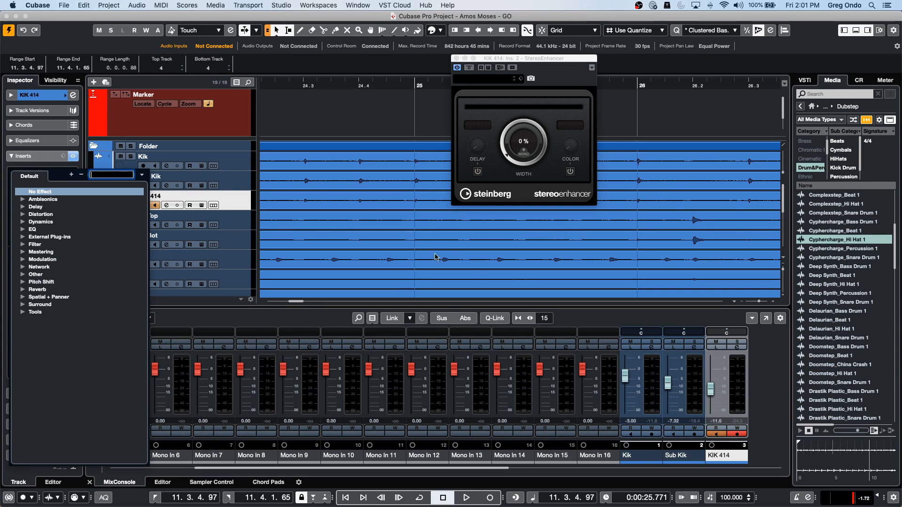
click(22, 230)
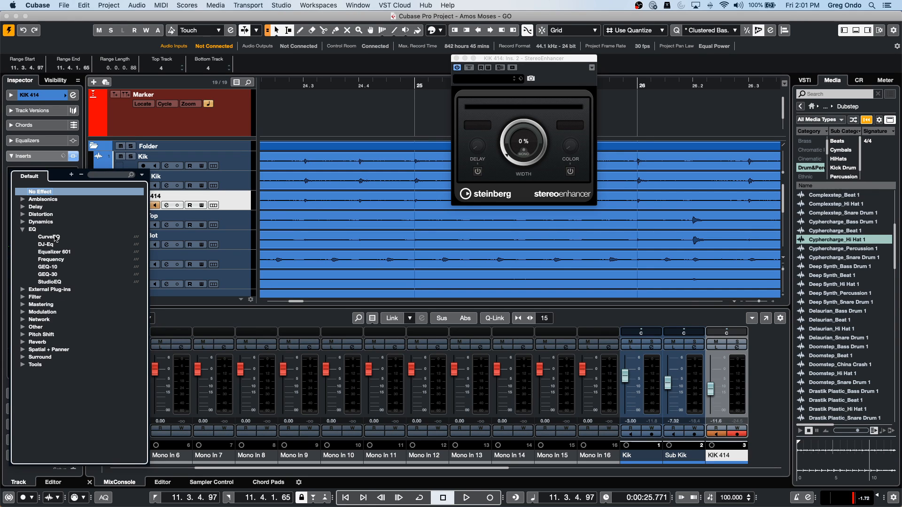
click(57, 267)
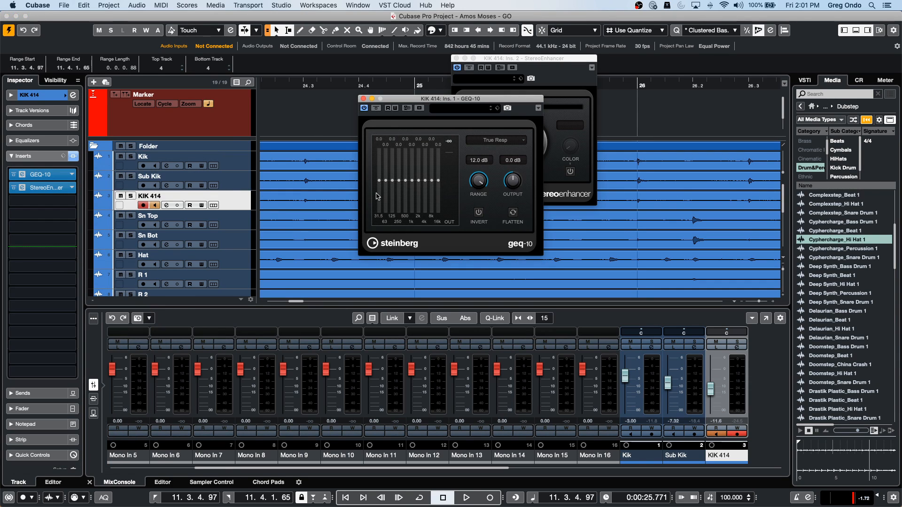
- Adjust the low-frequency bands of the KIK 414 track's GEQ-10 and replace that insert with MultibandCompressor
mouse_move(384, 186)
mouse_down()
mouse_move(386, 165)
mouse_move(383, 177)
mouse_move(378, 168)
mouse_move(392, 186)
mouse_up()
drag(491, 99, 476, 163)
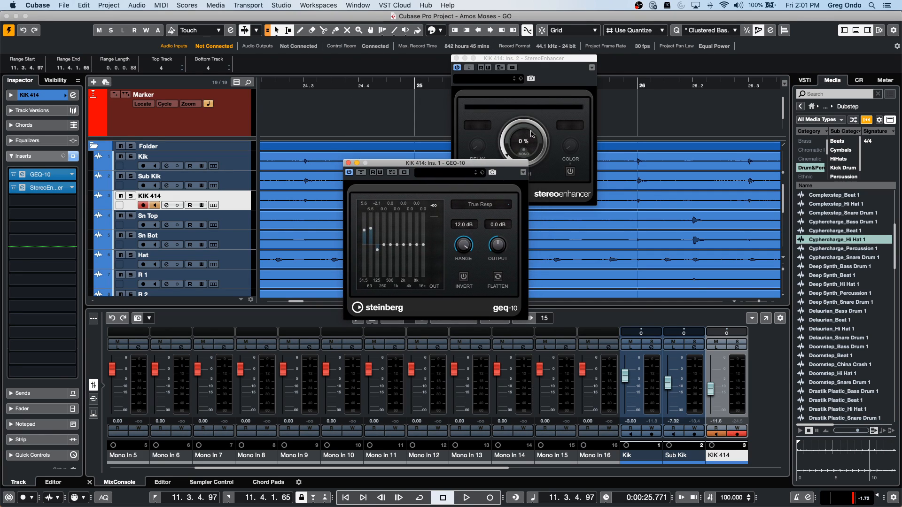
click(72, 174)
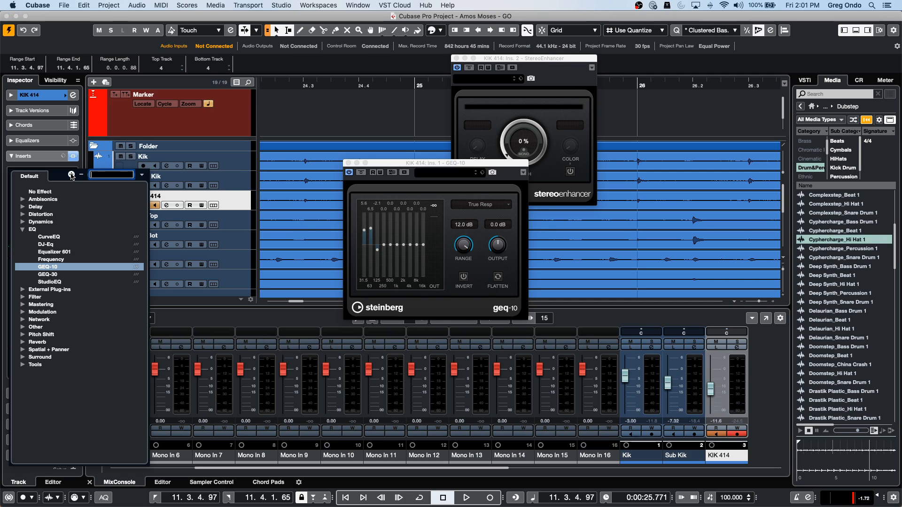
click(23, 222)
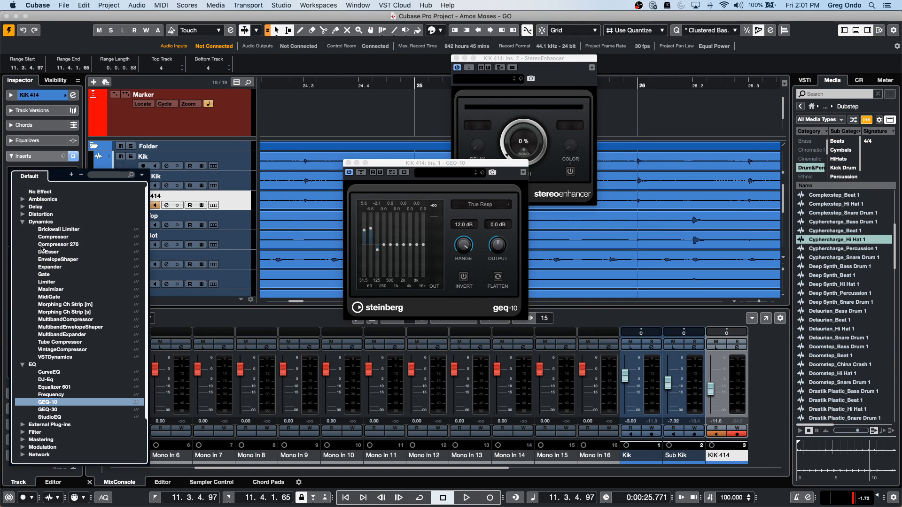
click(89, 320)
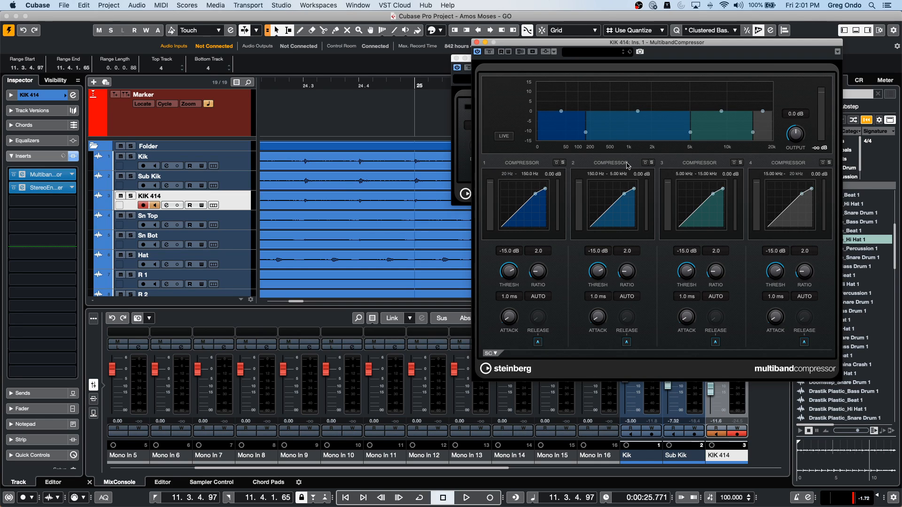
- Bypass bands 2, 3 and 4 of the MultibandCompressor and close both open plug-in windows
click(646, 162)
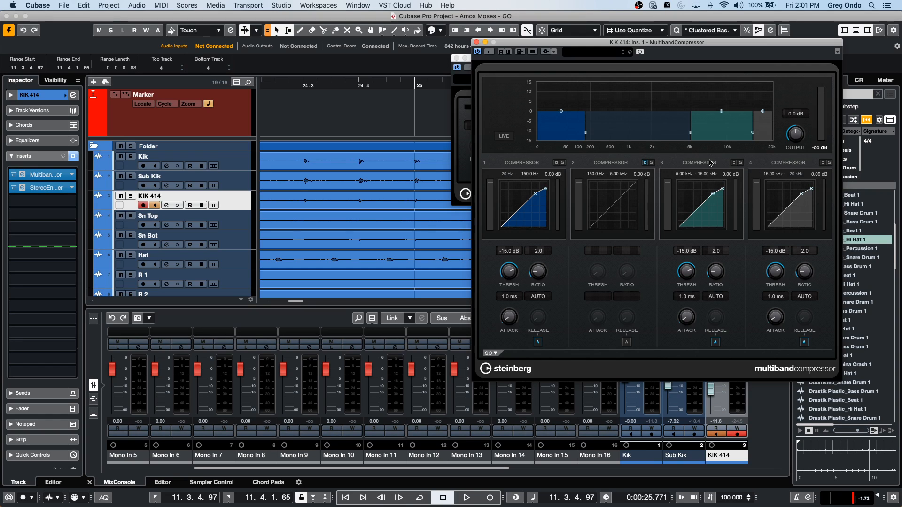
click(734, 163)
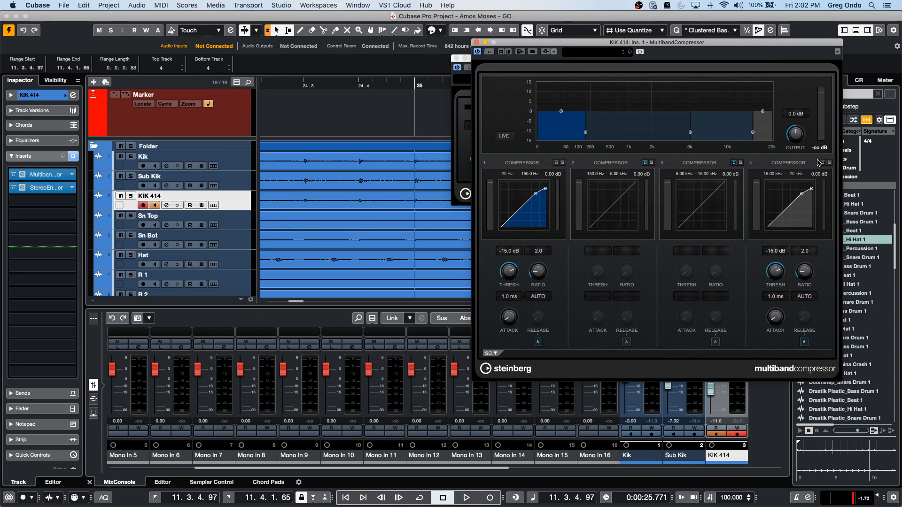
click(821, 163)
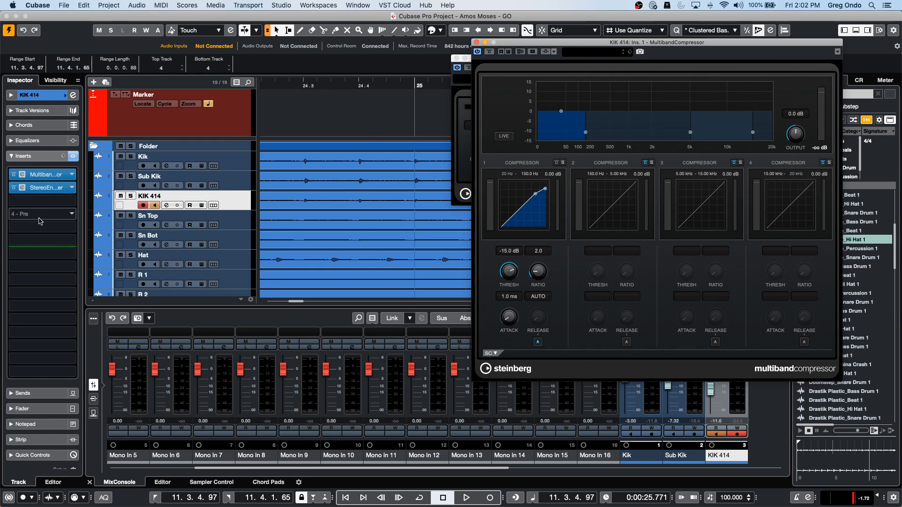
click(477, 43)
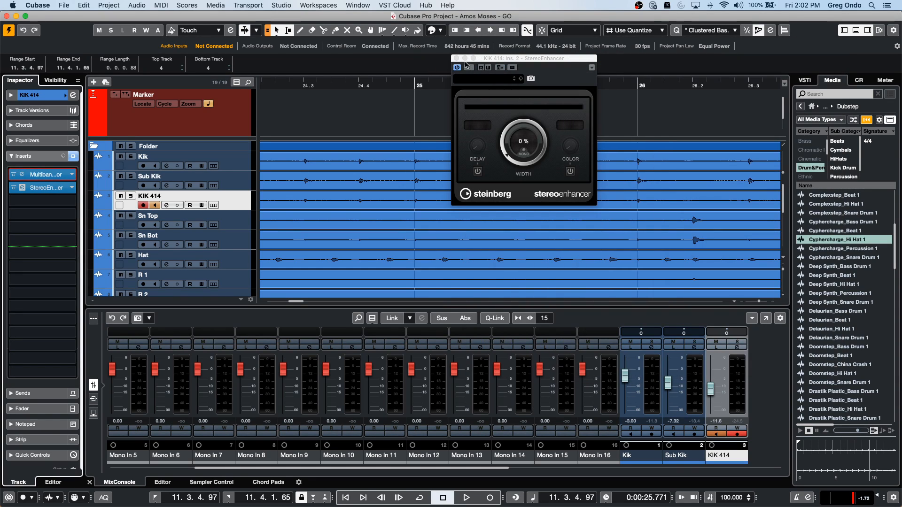
click(455, 58)
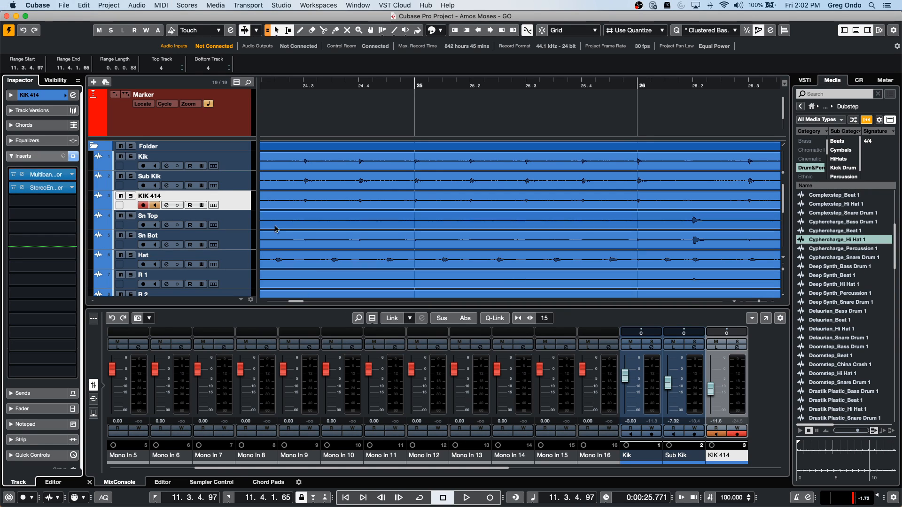
- Revert the project to its previously saved version
click(61, 5)
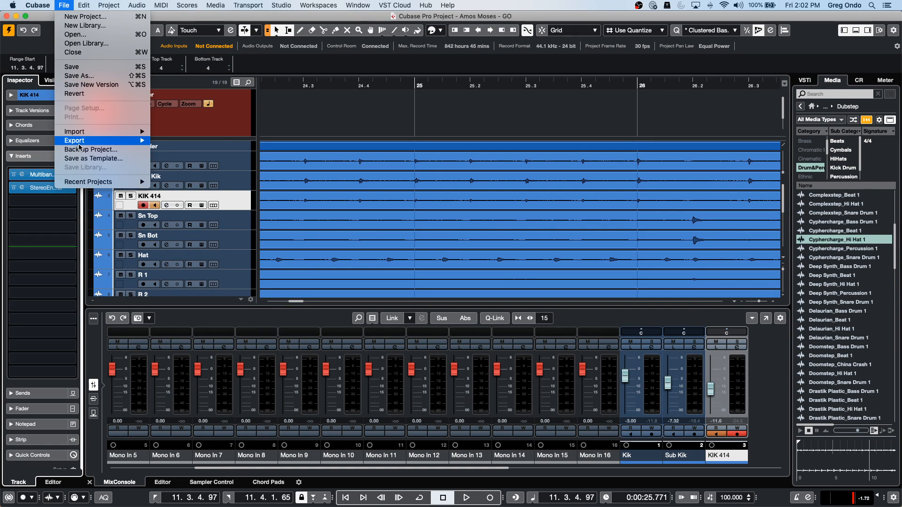
click(75, 93)
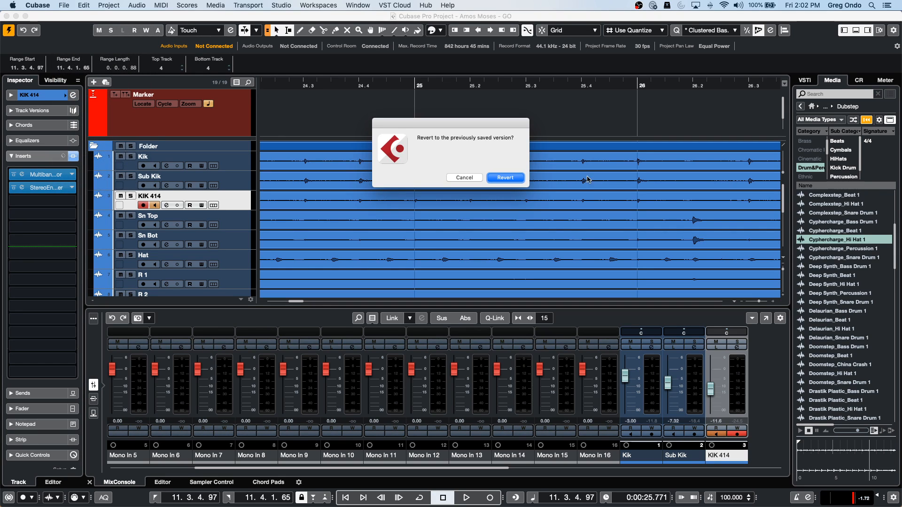
click(489, 177)
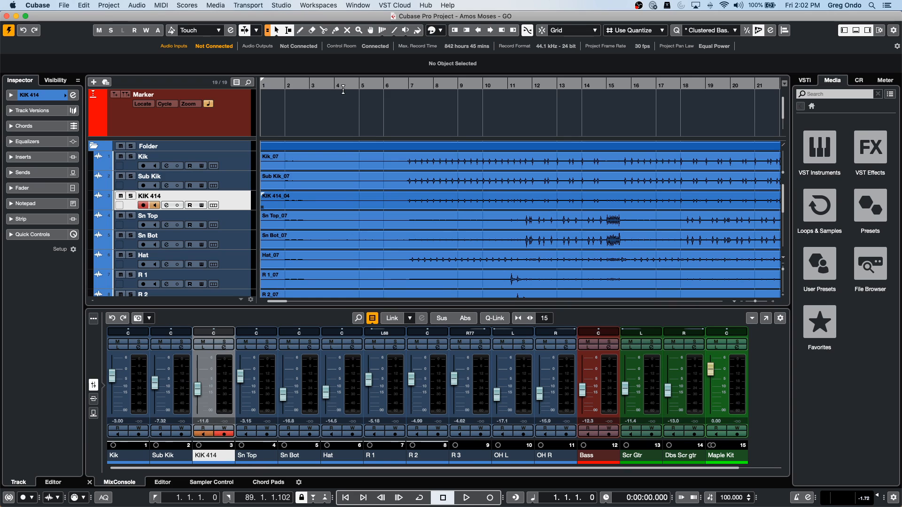
- Play the project from about bar 4 to check the whole arrangement, and stop playback
click(345, 83)
key(space)
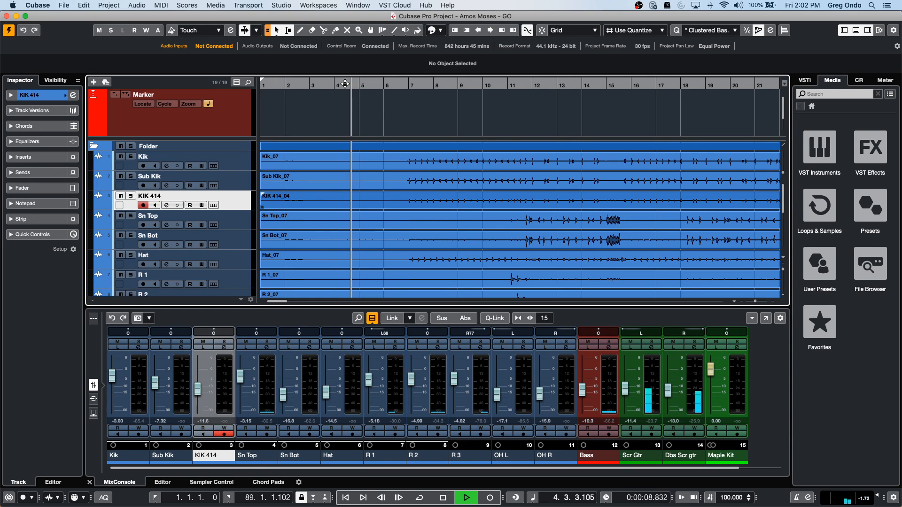
key(g)
key(g)
key(g)
key(g)
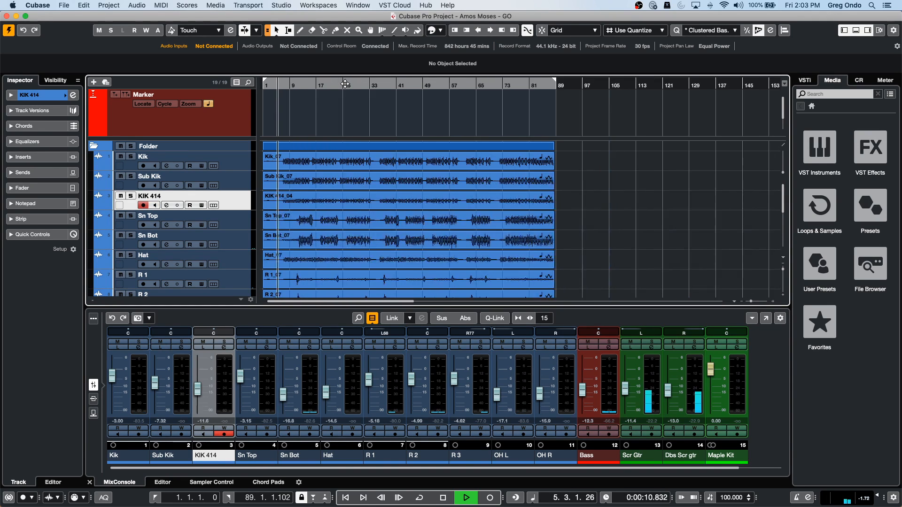
scroll(614, 213, down, 7)
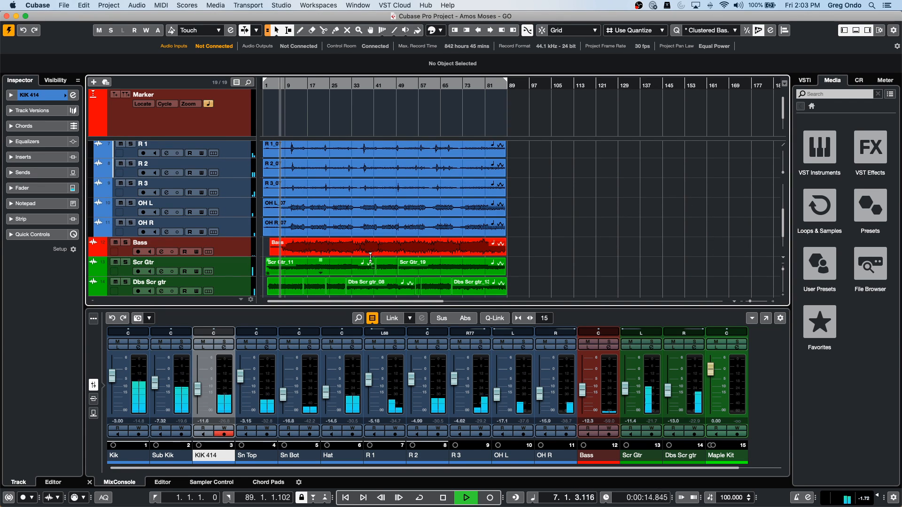
key(space)
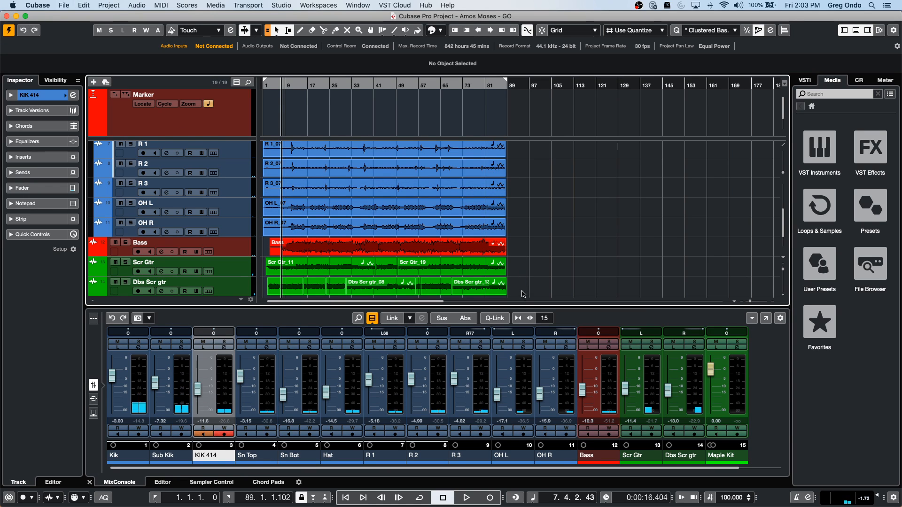
- Select all audio events, return to the project start, and examine the files' Musical Mode settings in the Pool
scroll(201, 160, up, 5)
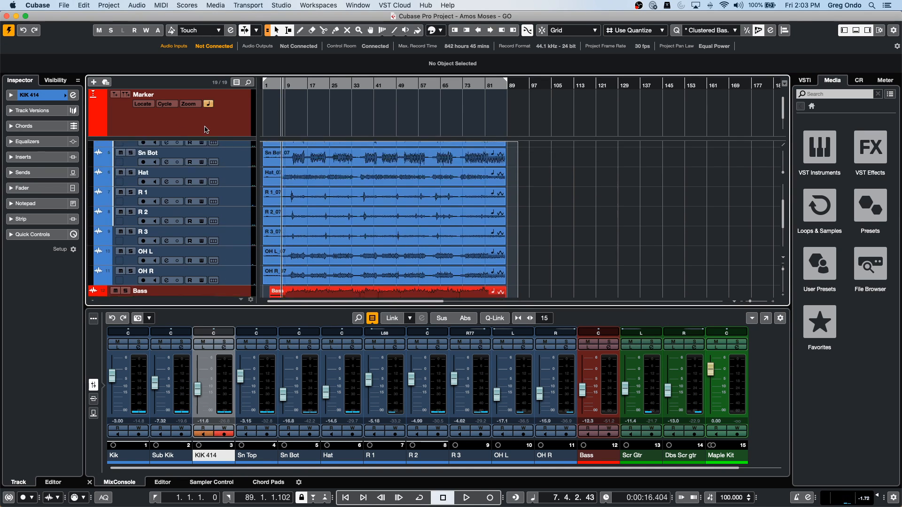
mouse_move(201, 161)
mouse_down()
mouse_move(204, 152)
mouse_move(204, 164)
mouse_up()
key(KP_Decimal)
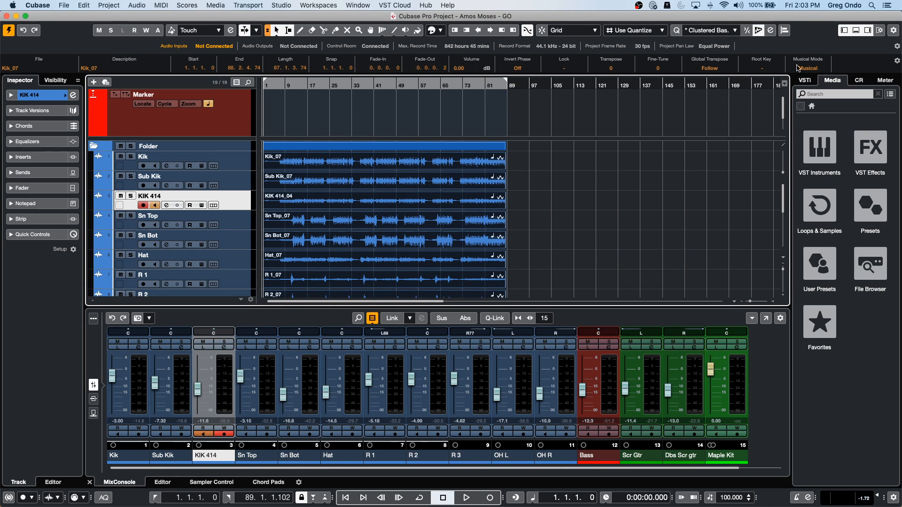
click(215, 5)
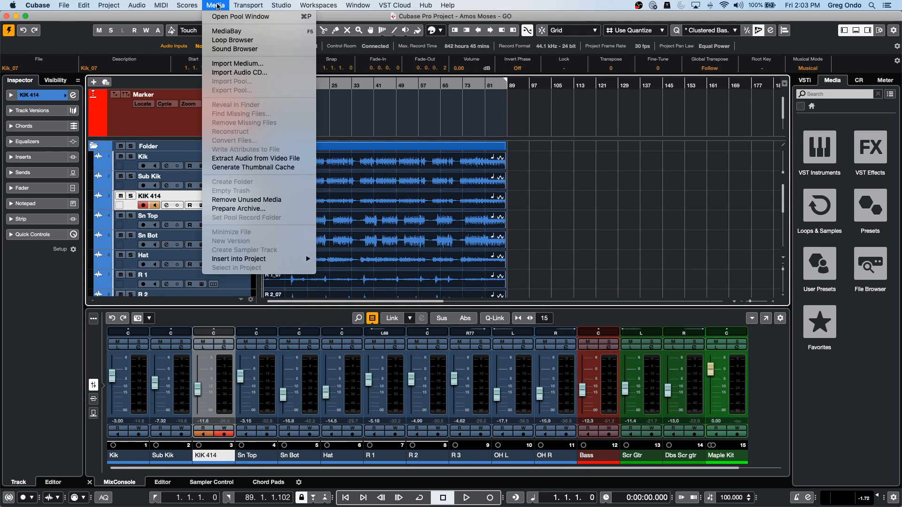
click(226, 16)
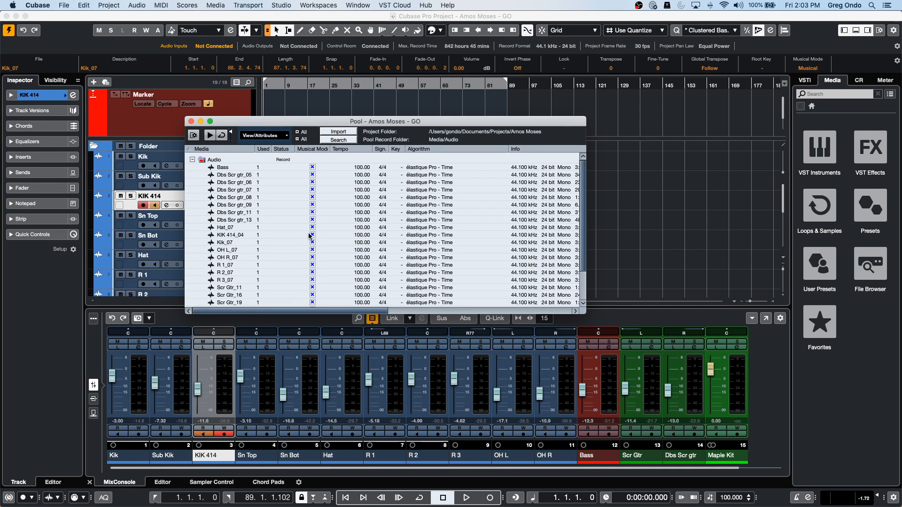
click(219, 7)
click(356, 67)
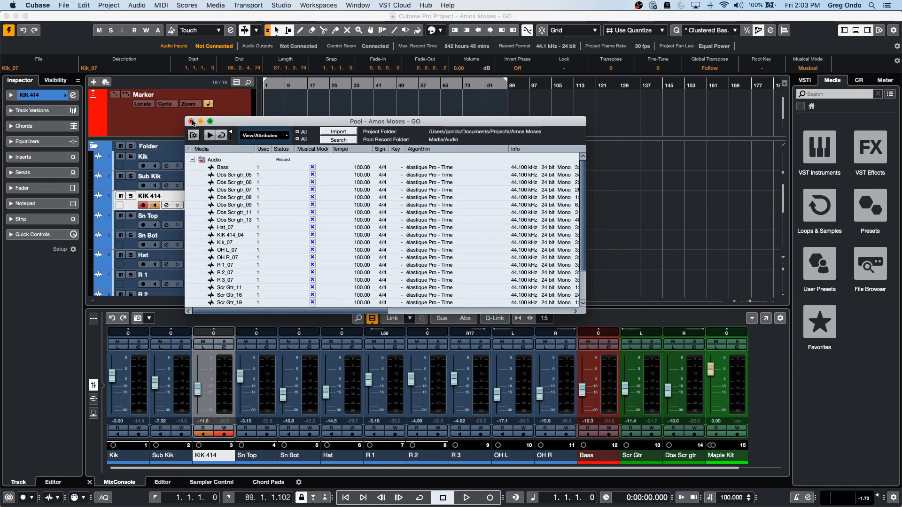
click(191, 121)
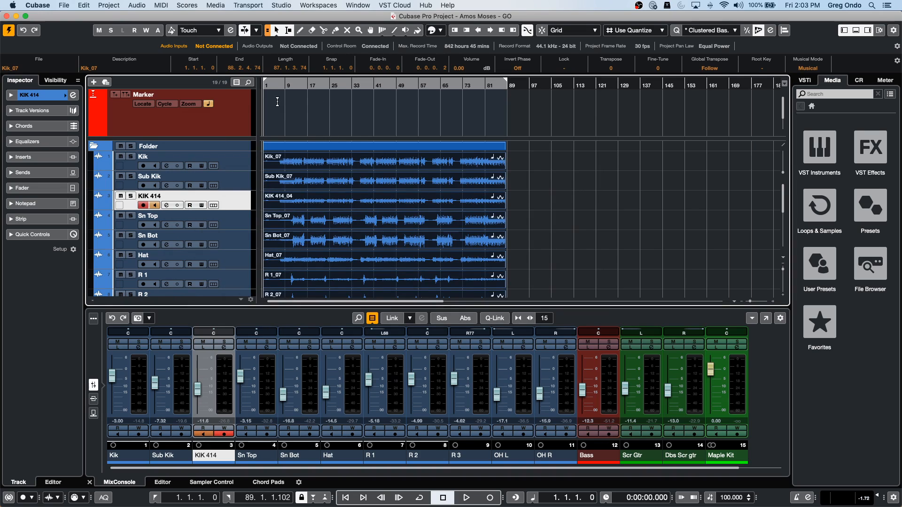
- Start playback from about bar 9 and set the project tempo to 88
double_click(286, 89)
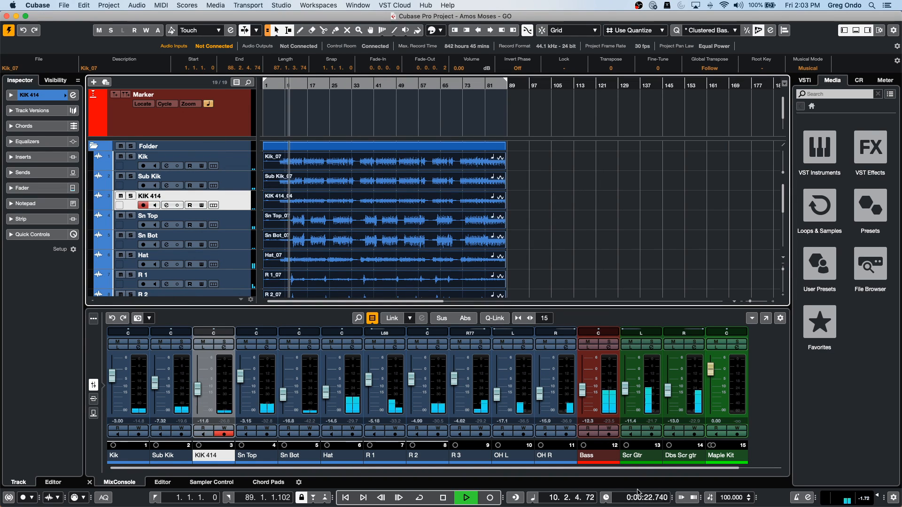
click(727, 498)
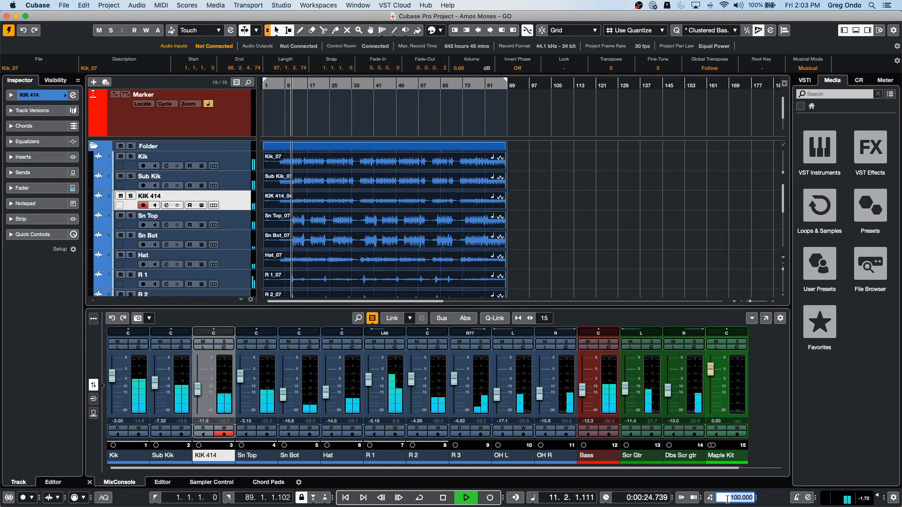
text(88)
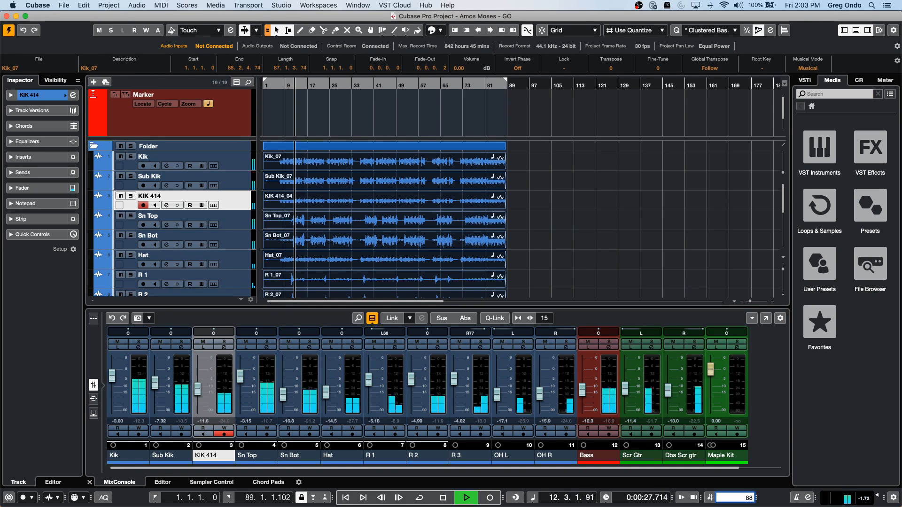
key(Return)
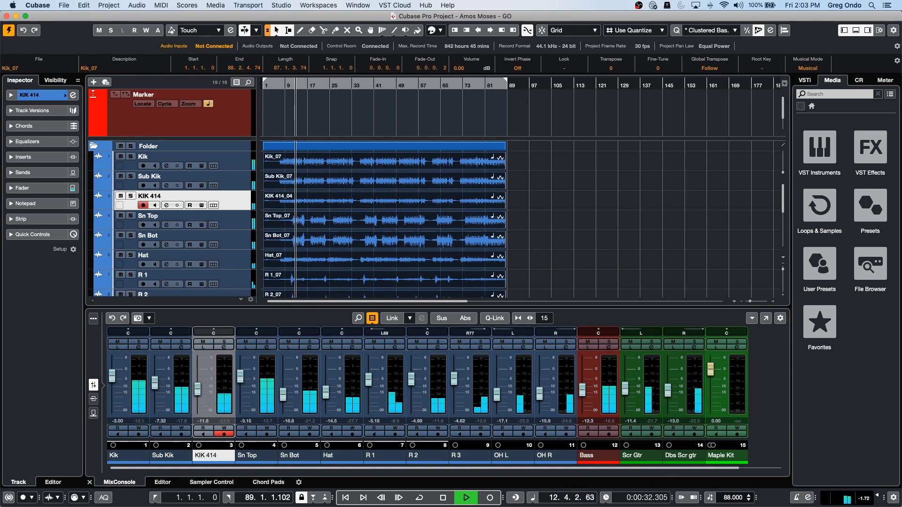
- Set the project tempo to 112 during playback
double_click(729, 499)
text(112)
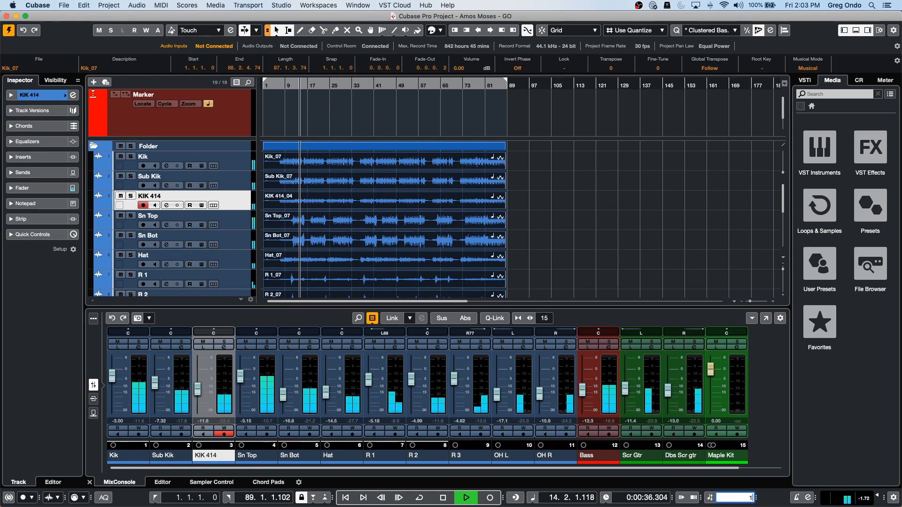
key(Return)
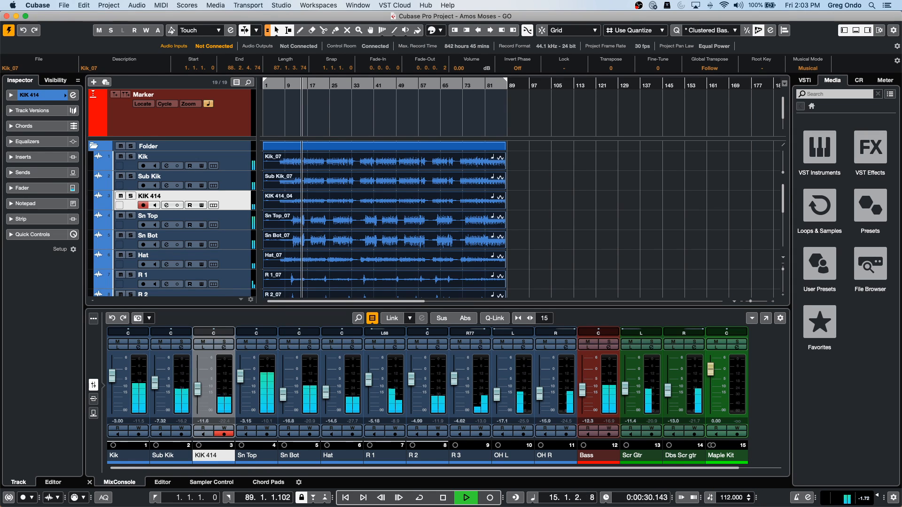
- Set the project tempo to 100 and stop playback
double_click(734, 497)
text(100)
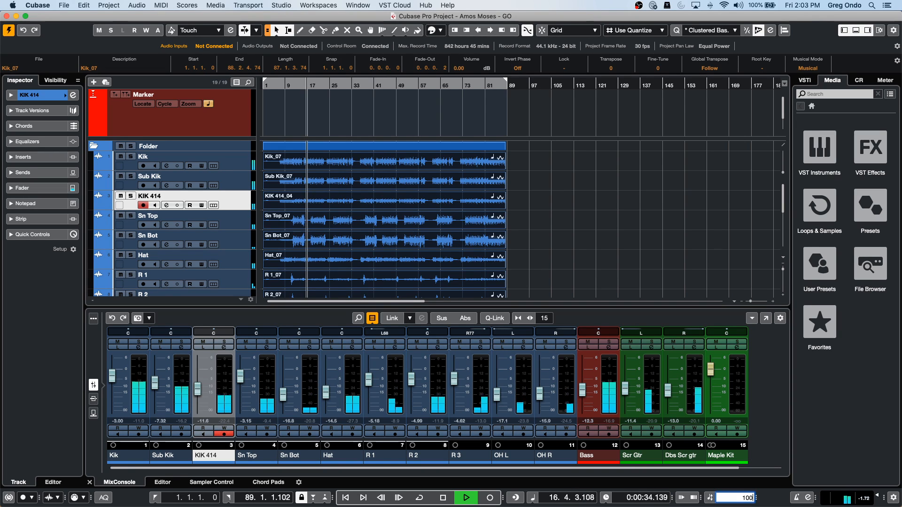
key(Return)
key(space)
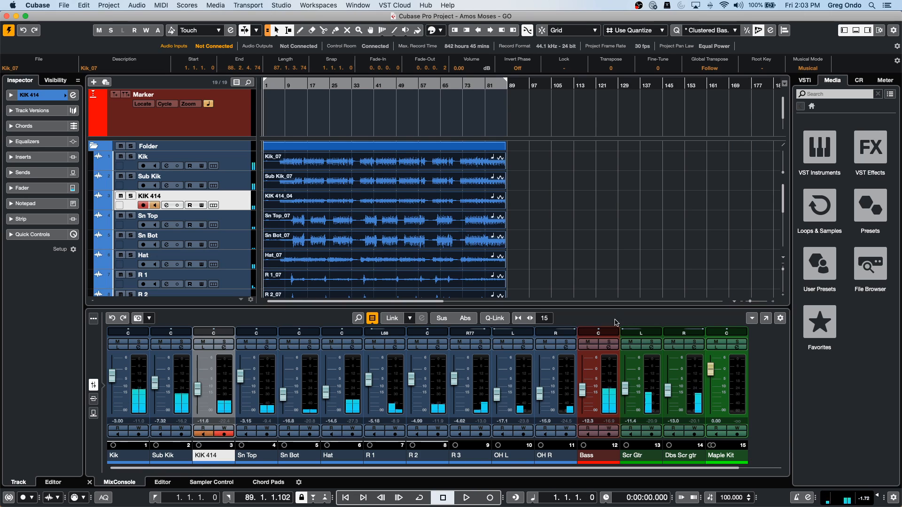
- Select only the Bass, Scr Gtr and Dbs Scr gtr events and set their transposition to -3 during playback
scroll(552, 246, down, 5)
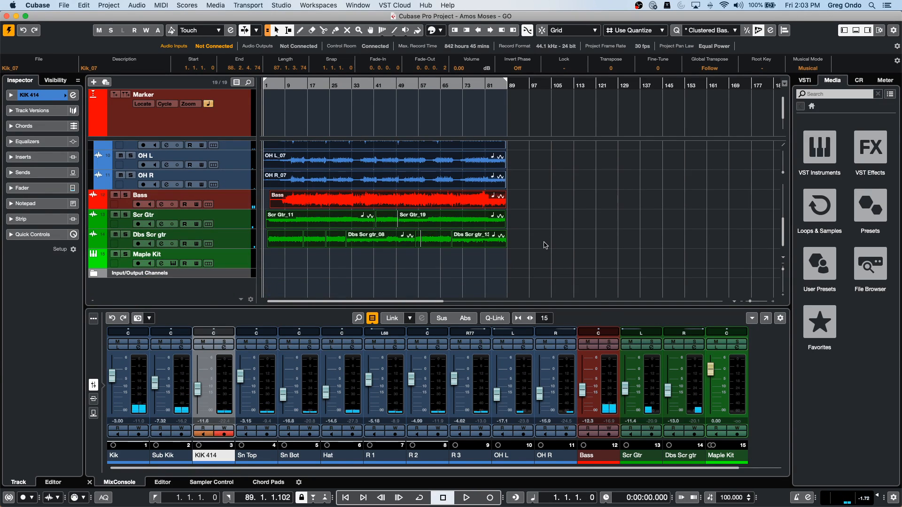
click(546, 245)
drag(511, 203, 381, 234)
click(297, 86)
key(space)
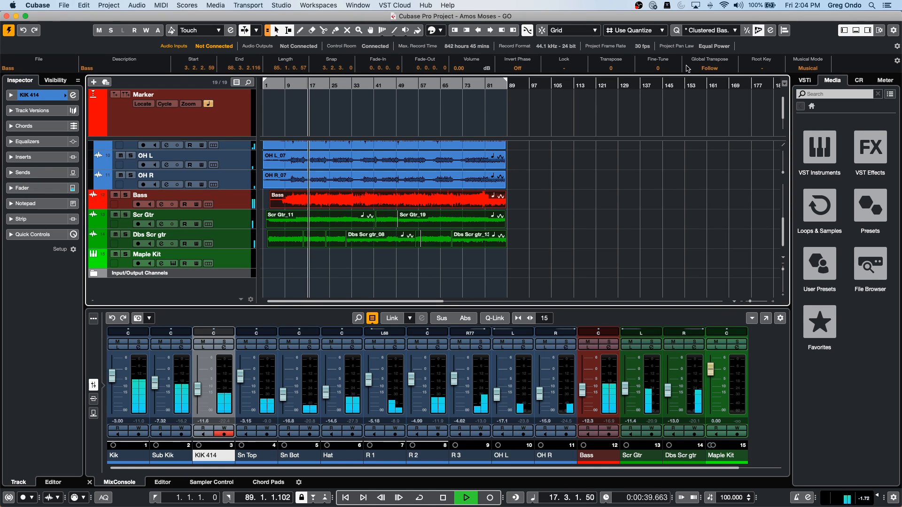
scroll(619, 70, down, 1)
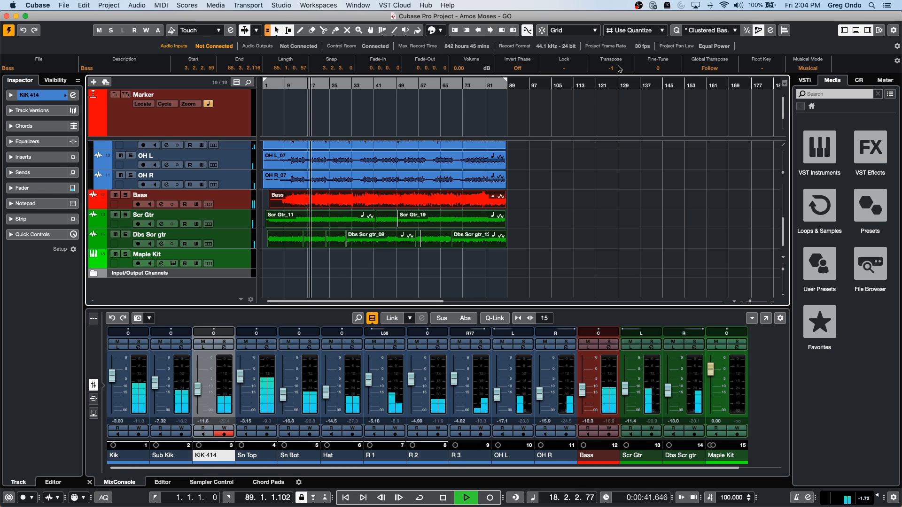
scroll(619, 69, down, 1)
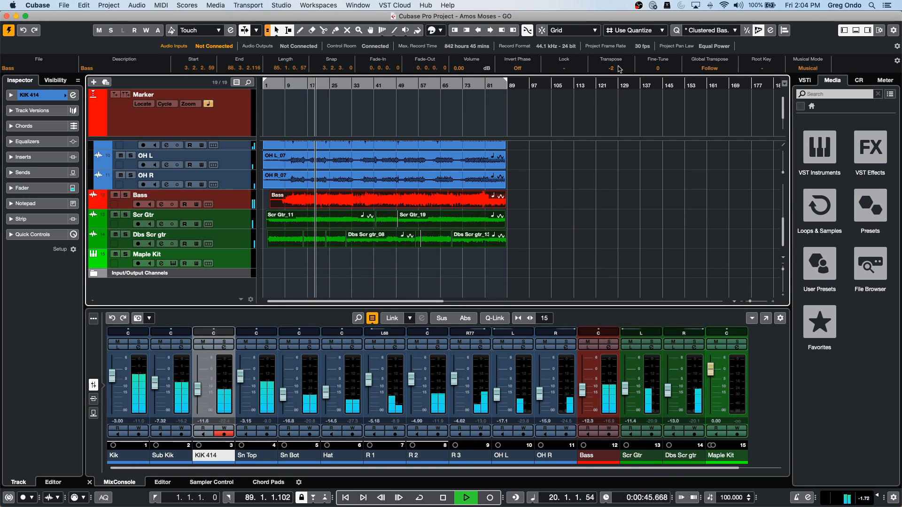
scroll(619, 69, down, 1)
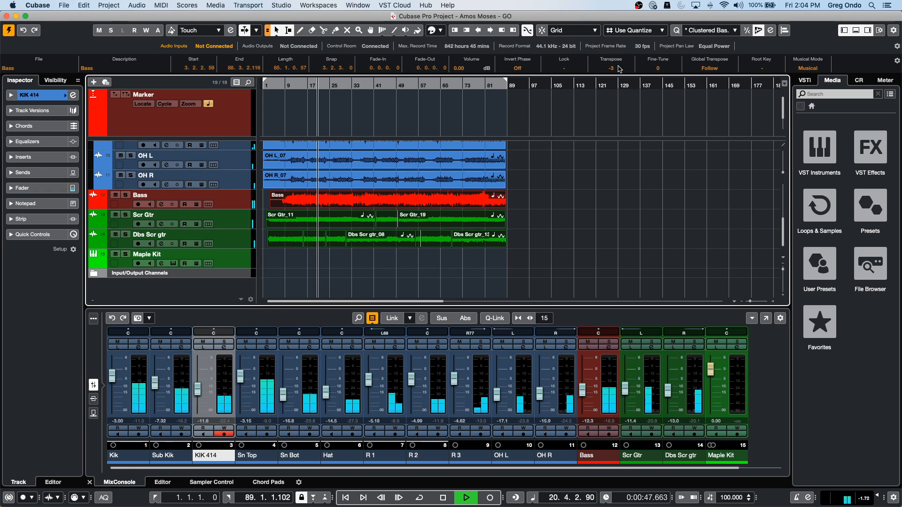
- Reset the transposition of the selected bass and guitar events to 0 during playback and stop playback
scroll(619, 69, up, 6)
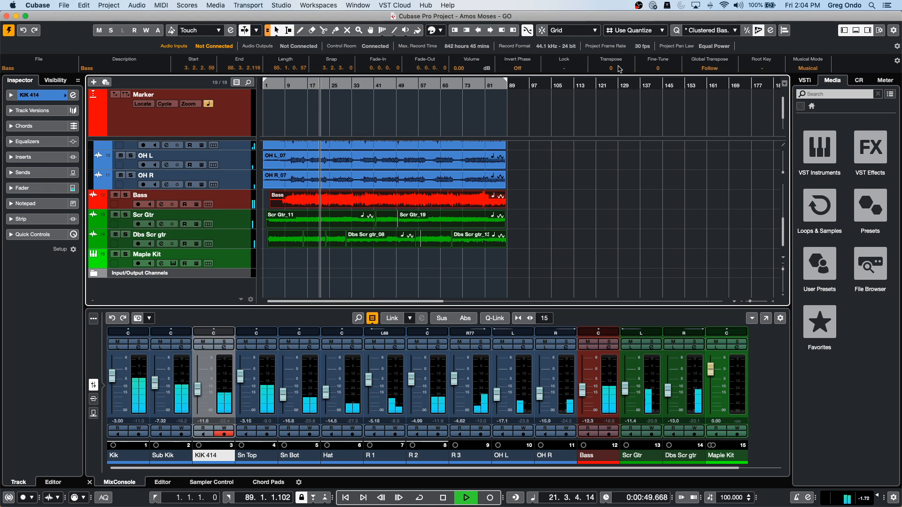
scroll(619, 69, down, 4)
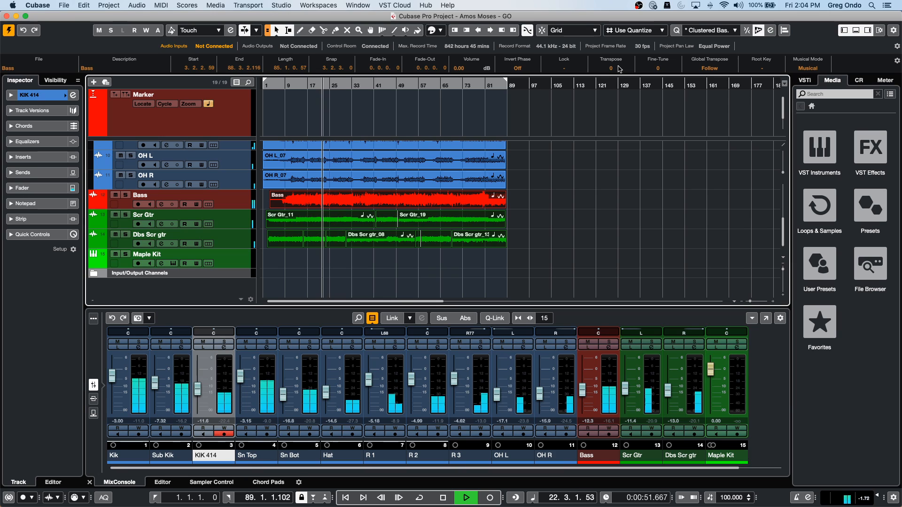
scroll(619, 69, up, 1)
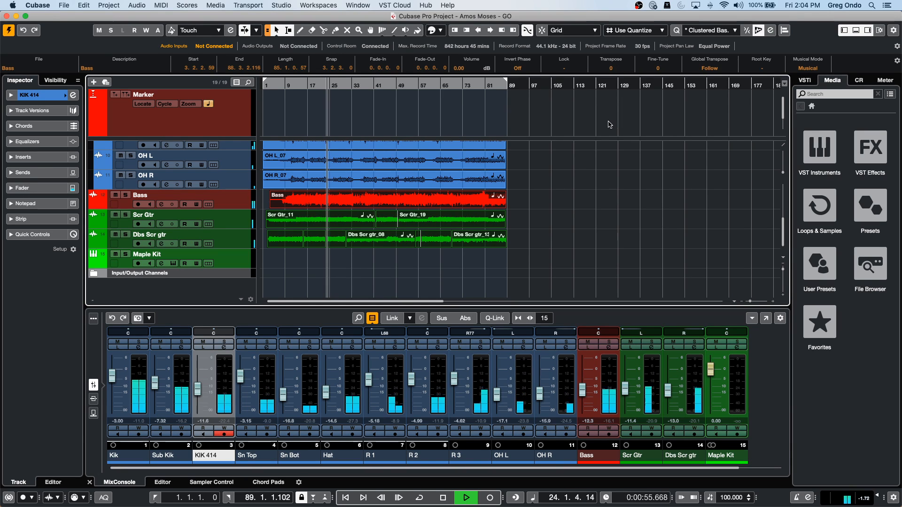
key(space)
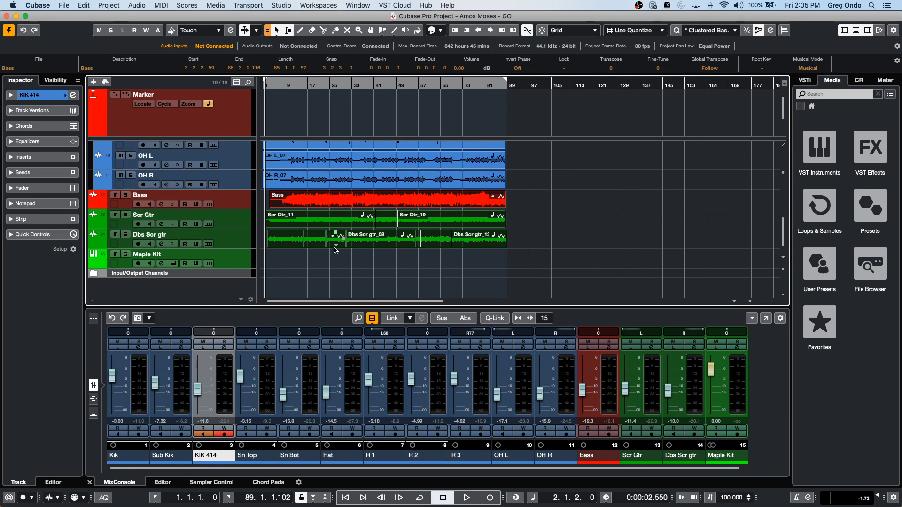
- Select a range from about bar 23 to bar 49 across the Bass and both guitar tracks and turn on cycle mode
click(331, 270)
drag(328, 195, 384, 238)
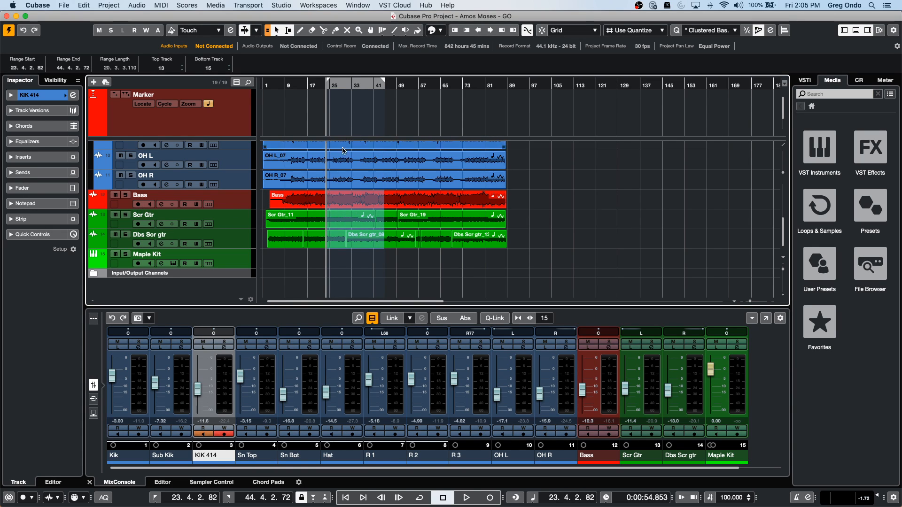
drag(398, 195, 326, 239)
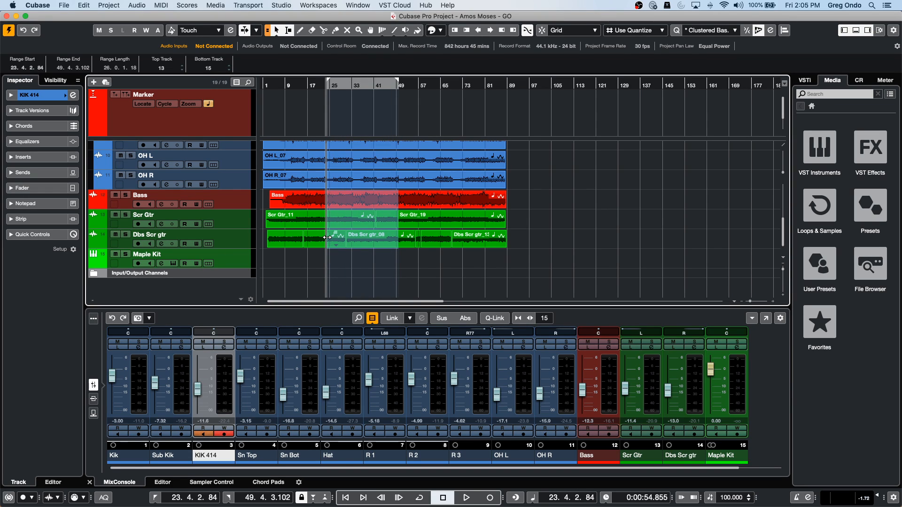
click(356, 83)
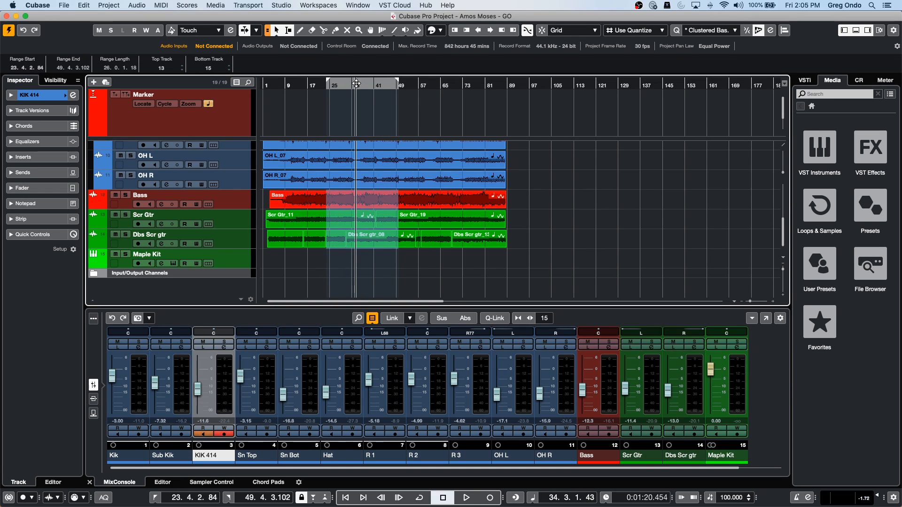
click(357, 84)
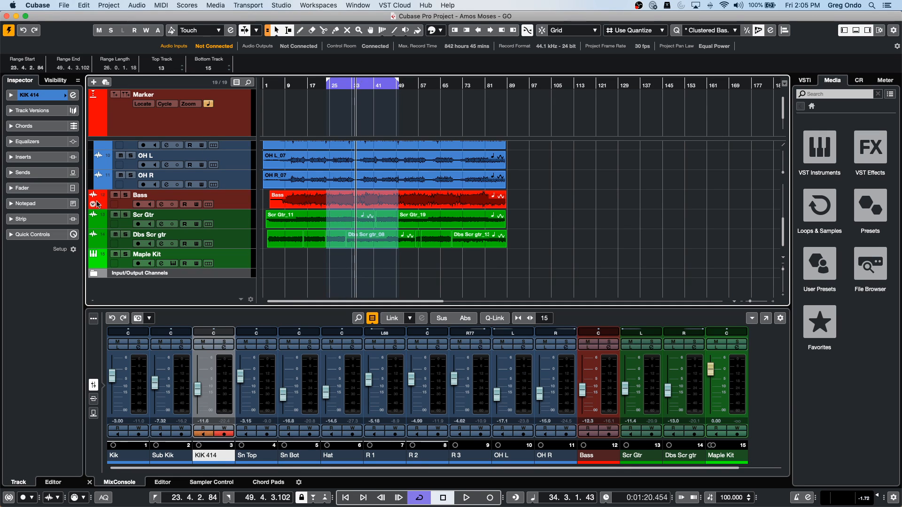
- Mute the Bass, Scr Gtr and Dbs Scr gtr tracks
click(115, 195)
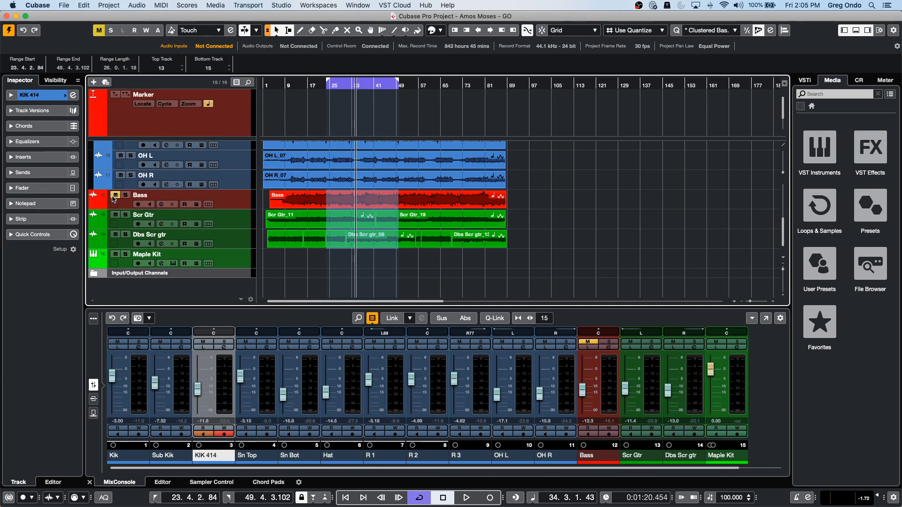
click(115, 214)
click(115, 234)
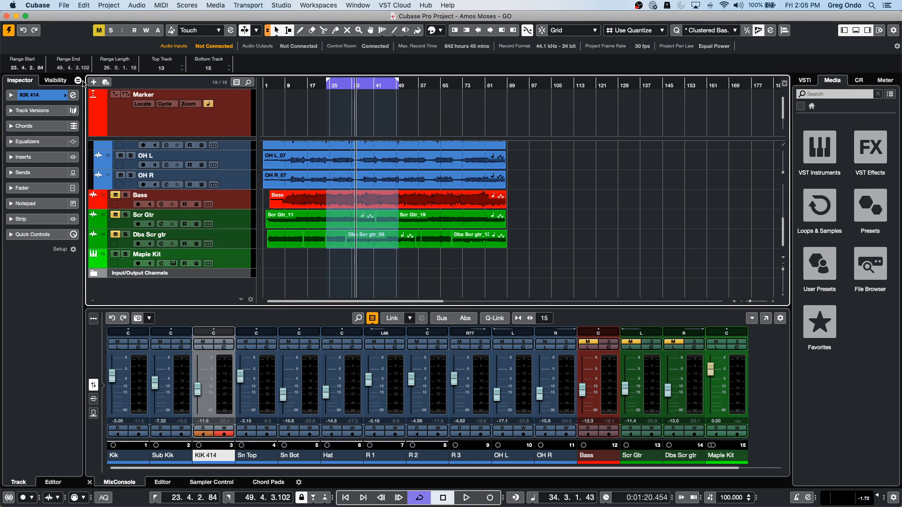
- Set up a single-channel audio mixdown of Stereo Out named iyutcvityviutyc on the Desktop
click(64, 5)
mouse_move(92, 137)
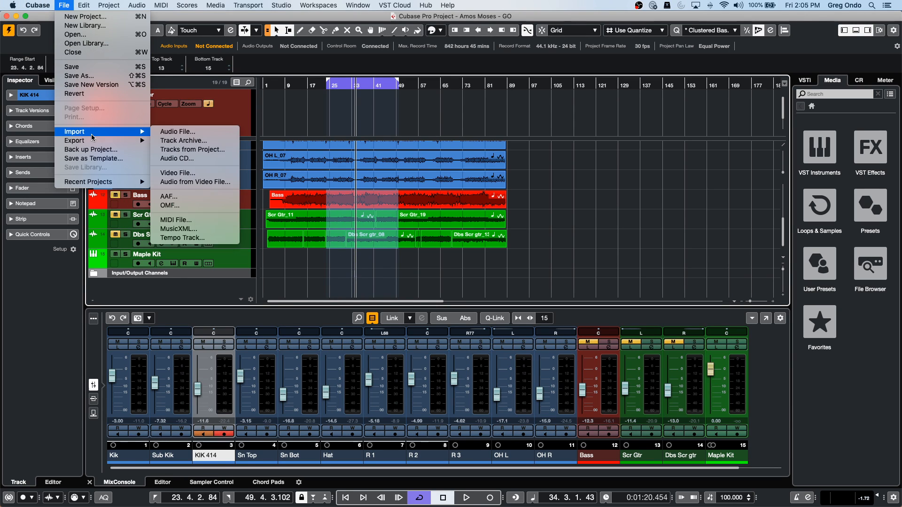
click(223, 146)
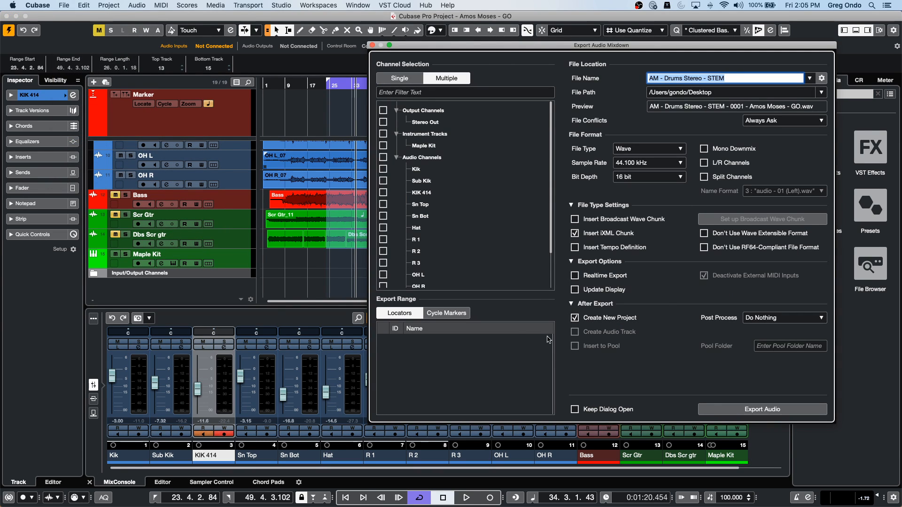
click(399, 78)
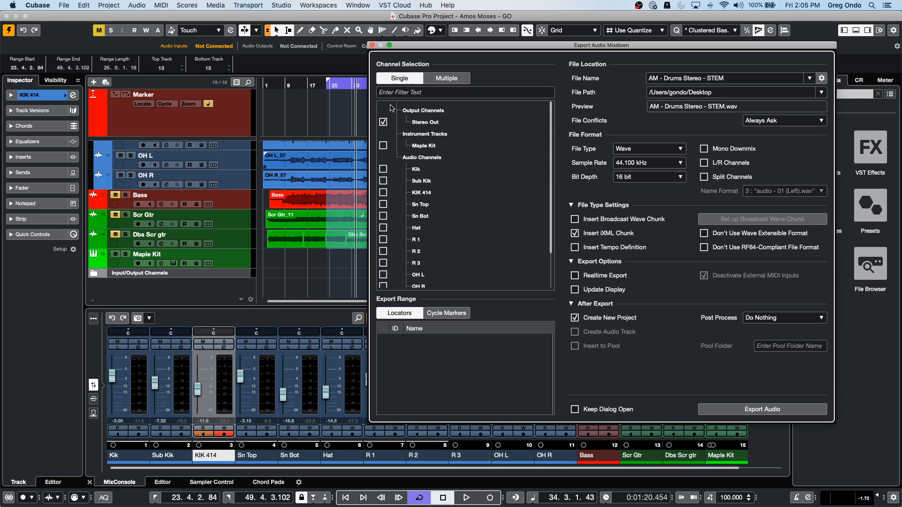
click(693, 95)
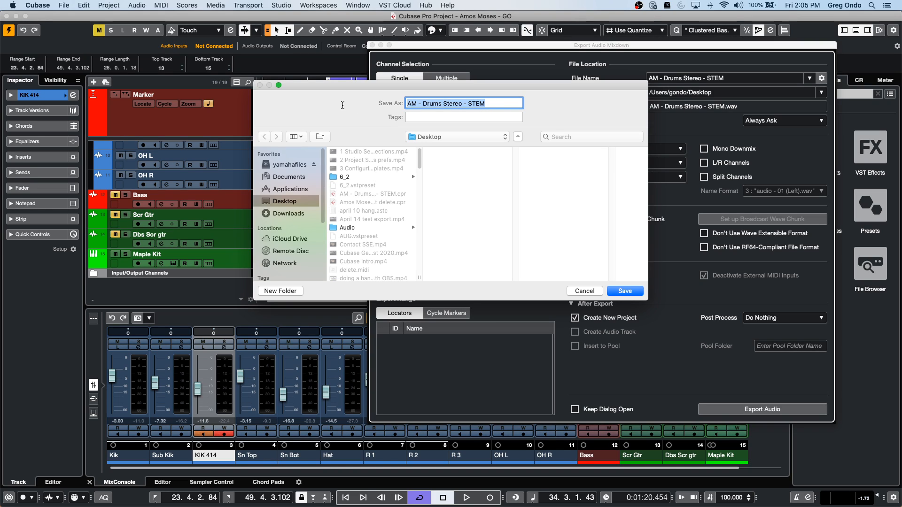
text(iyutcvityviutyc)
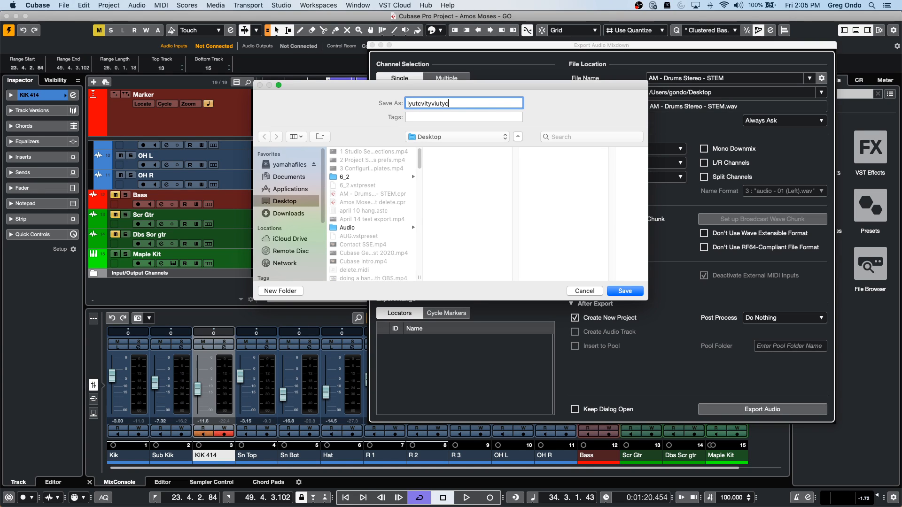
click(631, 293)
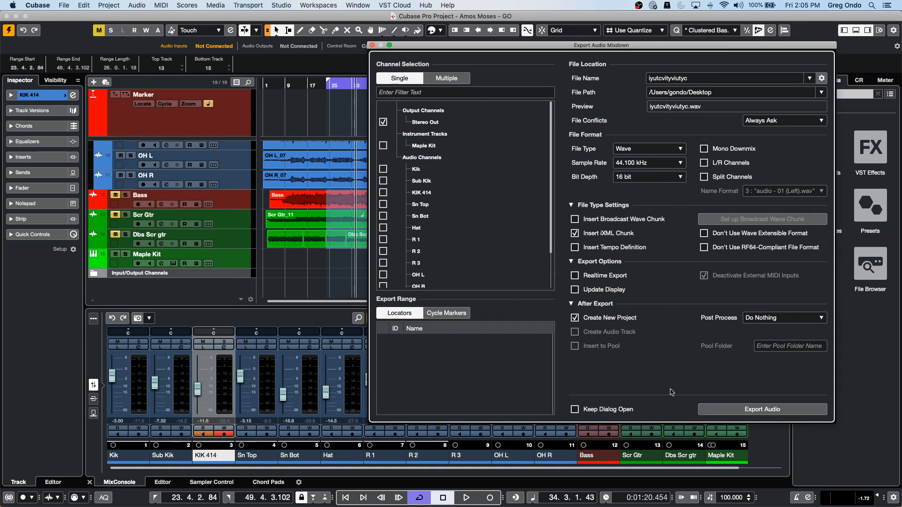
- Turn off Create New Project, enable Insert to Pool and Create Audio Track, and export the mixdown
click(576, 318)
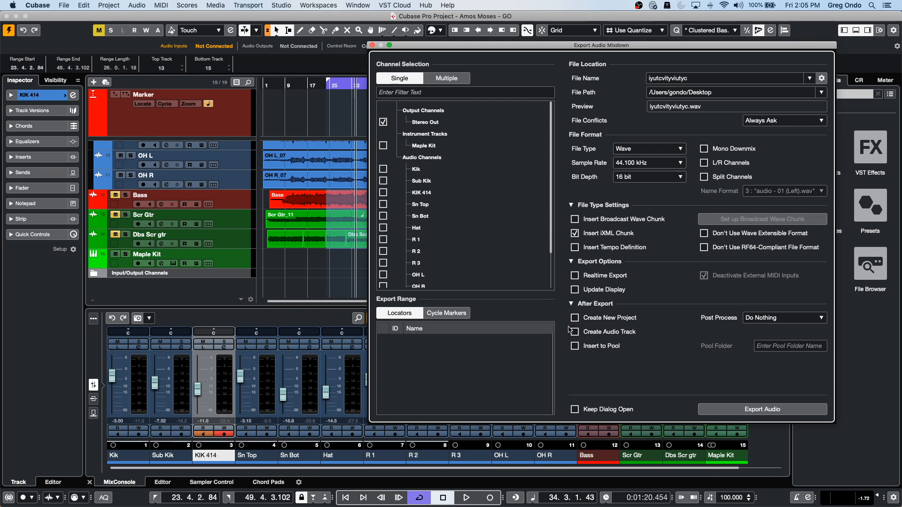
click(574, 347)
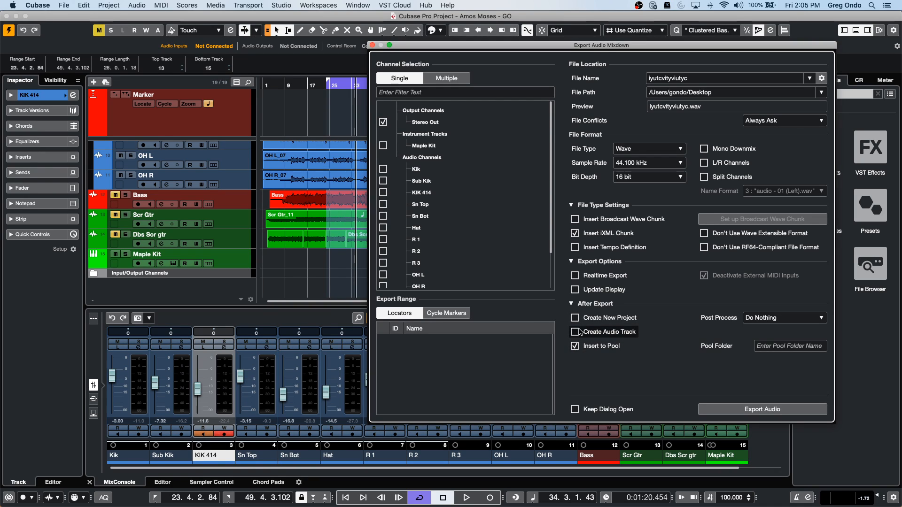
click(574, 331)
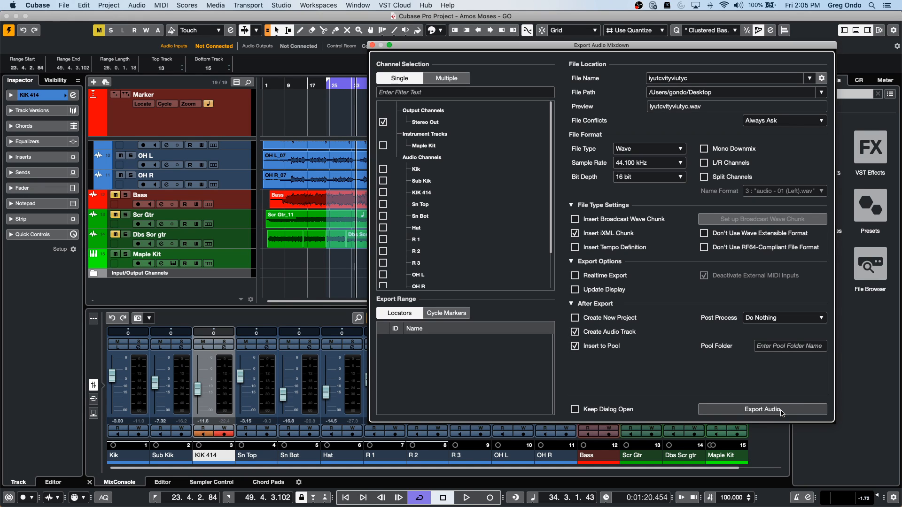
click(762, 409)
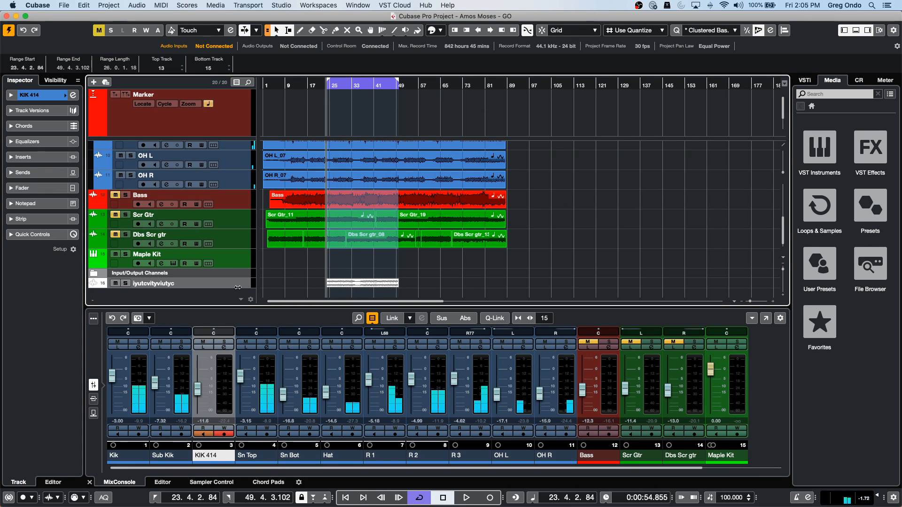
- Increase the height of the new iyutcvityviutyc track and select it
scroll(238, 286, down, 1)
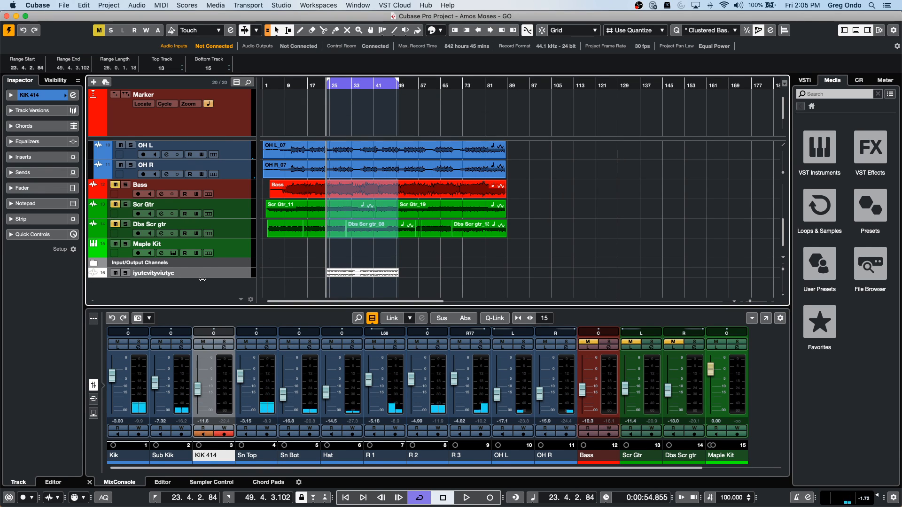
drag(203, 280, 203, 305)
scroll(259, 265, down, 3)
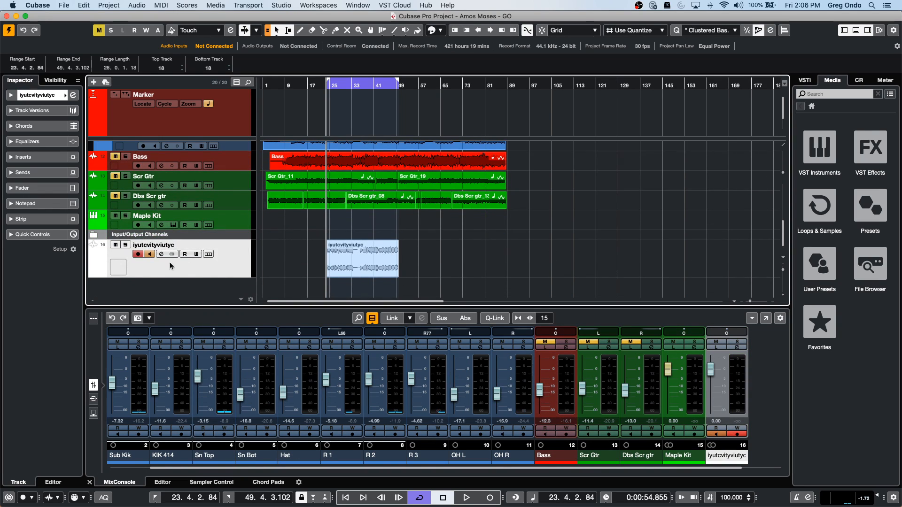
right_click(328, 257)
click(328, 258)
right_click(200, 266)
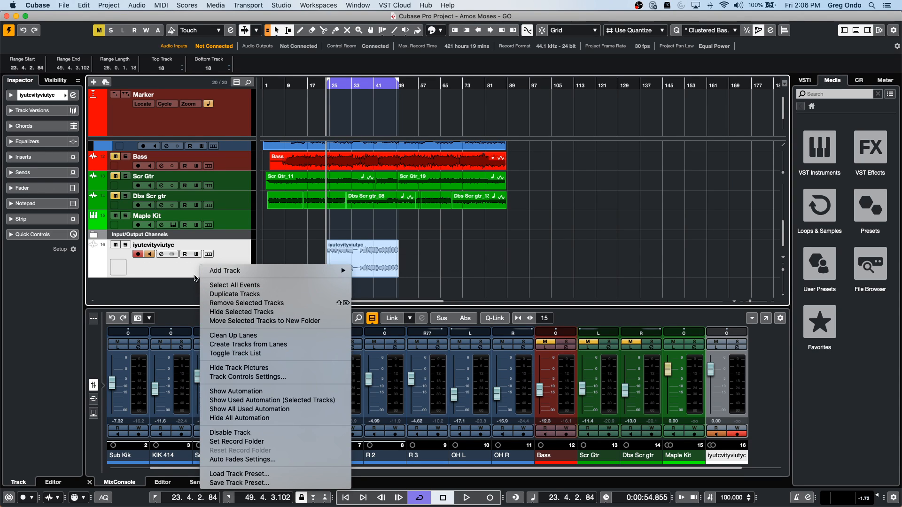
click(498, 269)
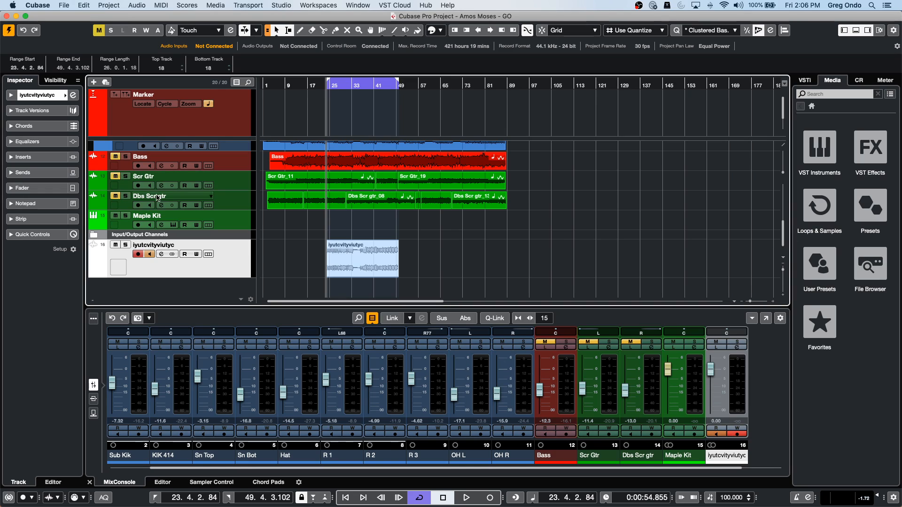
- Solo the Dbs Scr gtr, Scr Gtr and Bass tracks
click(125, 196)
click(125, 176)
click(125, 156)
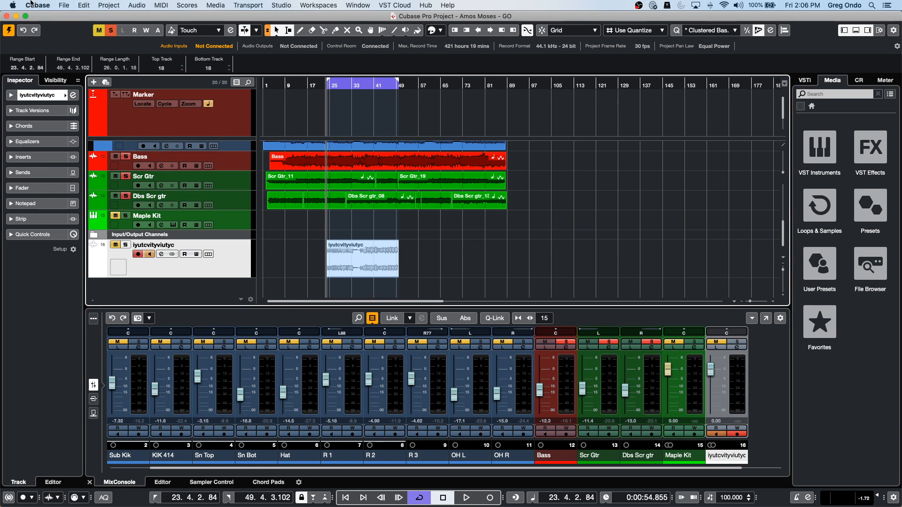
- Review the audio mixdown export settings with the bass and guitars soloed, and close them without exporting
click(65, 5)
mouse_move(122, 140)
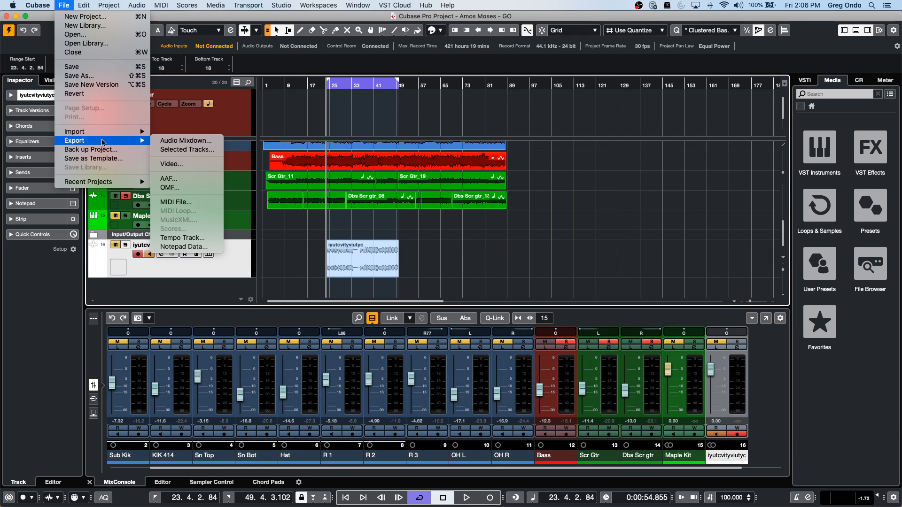
click(211, 141)
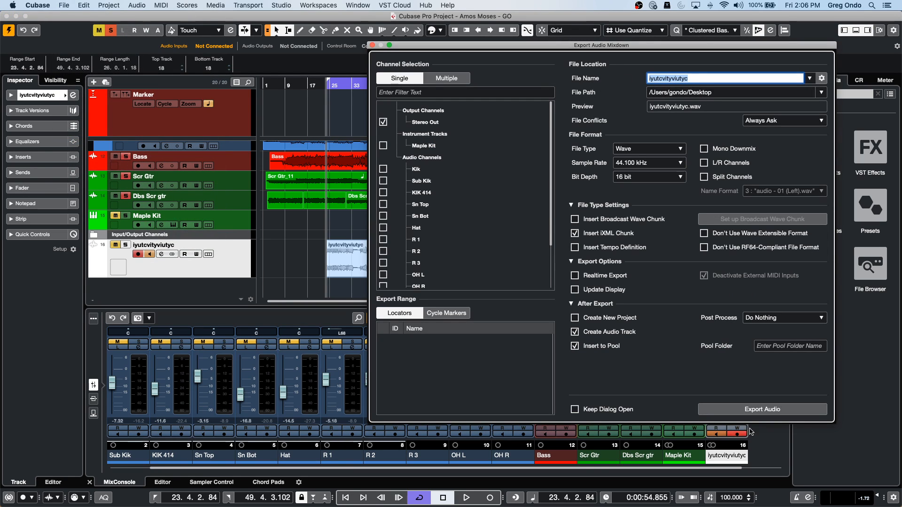
click(372, 45)
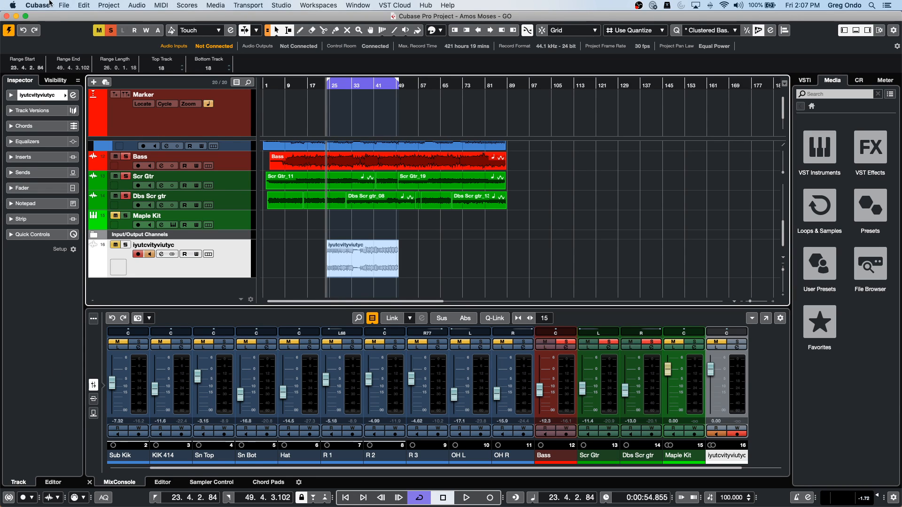
- Open and activate the recent project Export Video w.cpr, accept the missing ports, and close the Retrologue instrument window
click(64, 5)
mouse_move(94, 186)
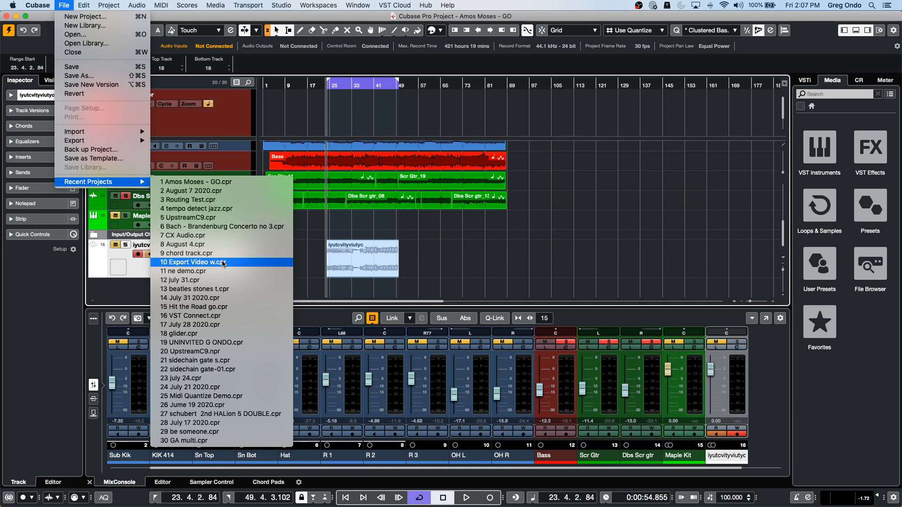
click(222, 262)
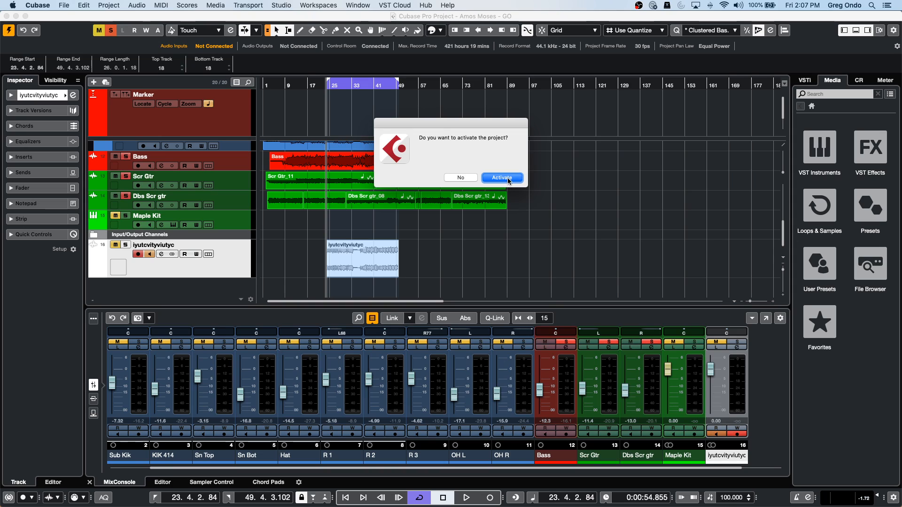
click(502, 177)
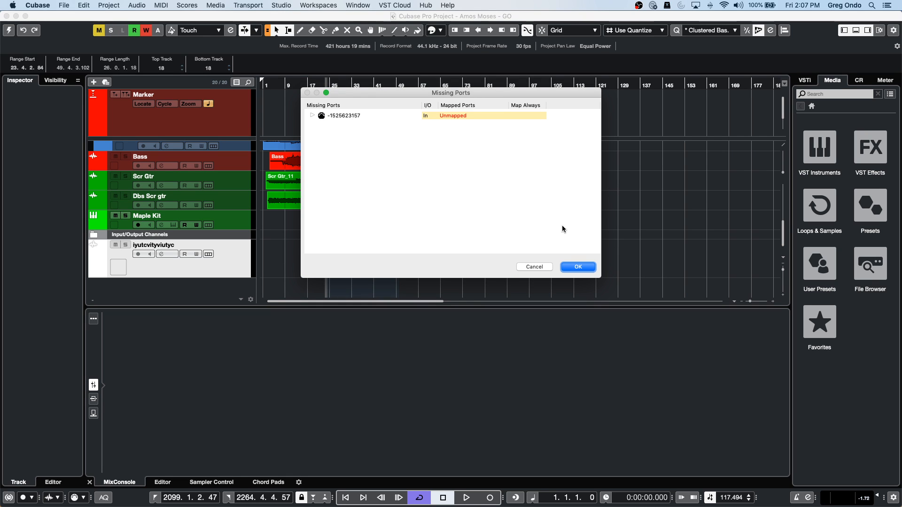
click(578, 266)
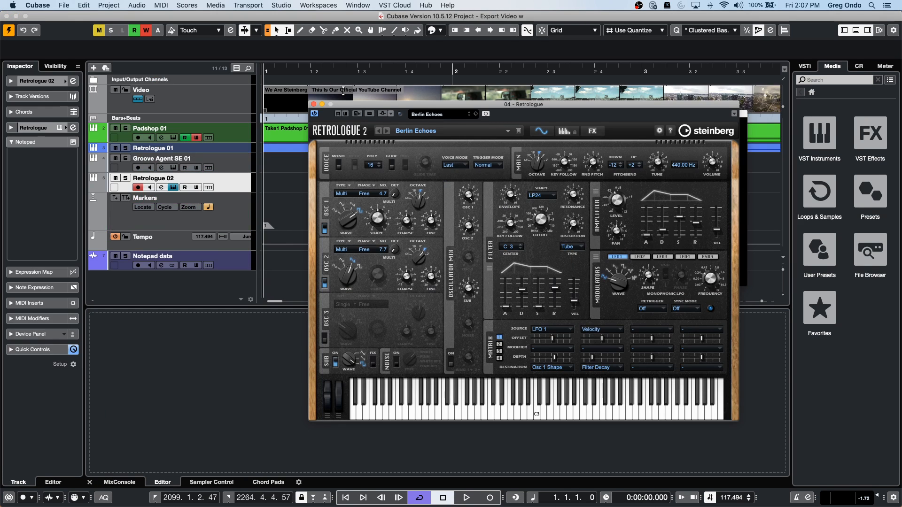
click(314, 106)
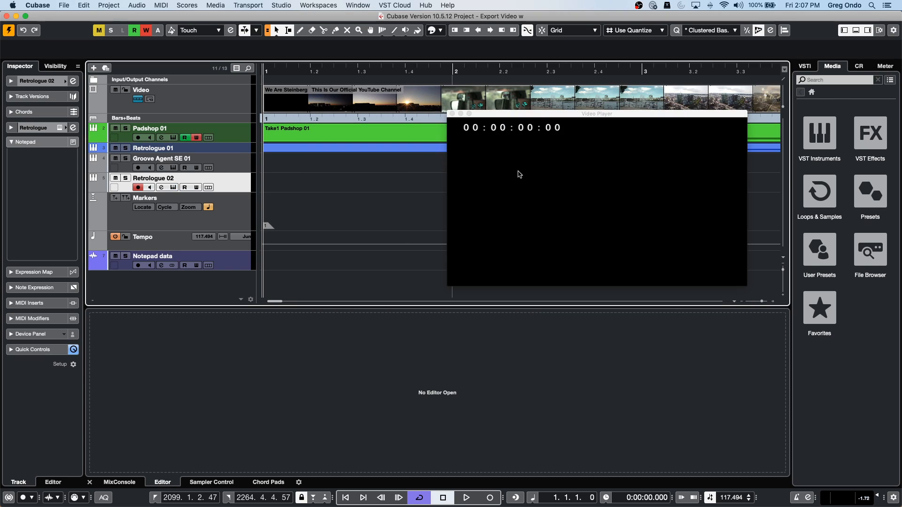
- Set the locators from bar 5 to bar 17 on a zoomed-out timeline
double_click(507, 80)
drag(506, 80, 384, 48)
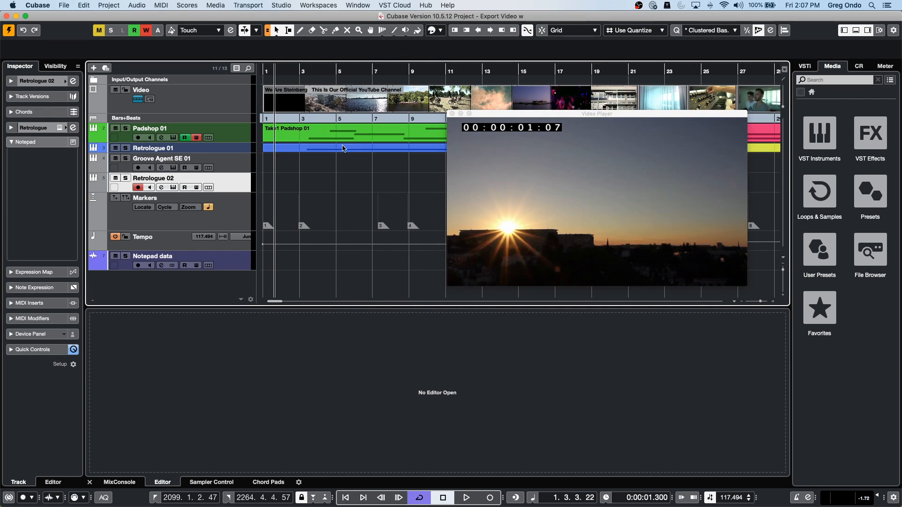
mouse_move(340, 73)
mouse_down()
mouse_move(563, 72)
mouse_move(555, 73)
mouse_up()
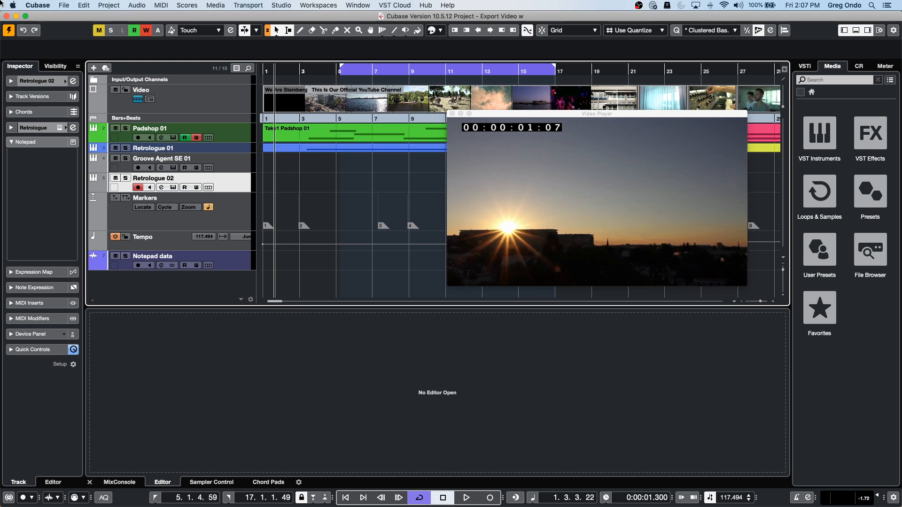
- Review the video export settings for the range between the locators, and close them without exporting
click(64, 5)
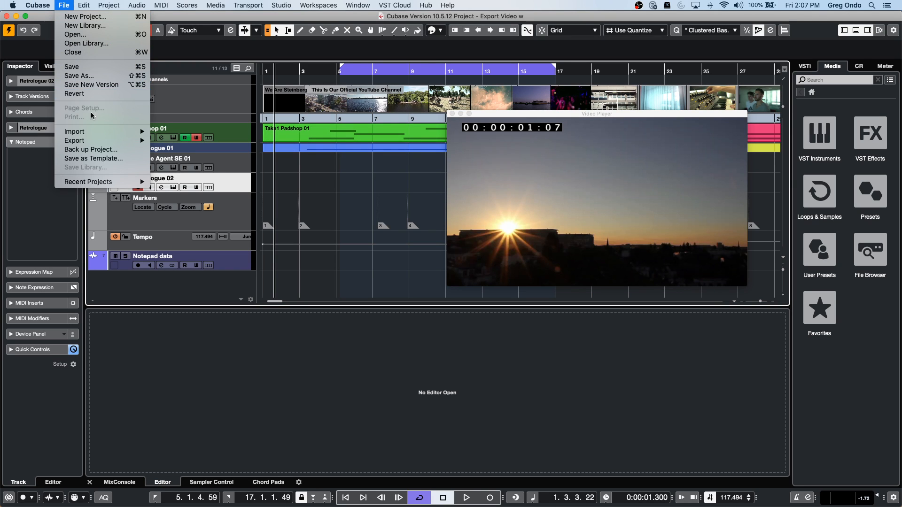
mouse_move(96, 140)
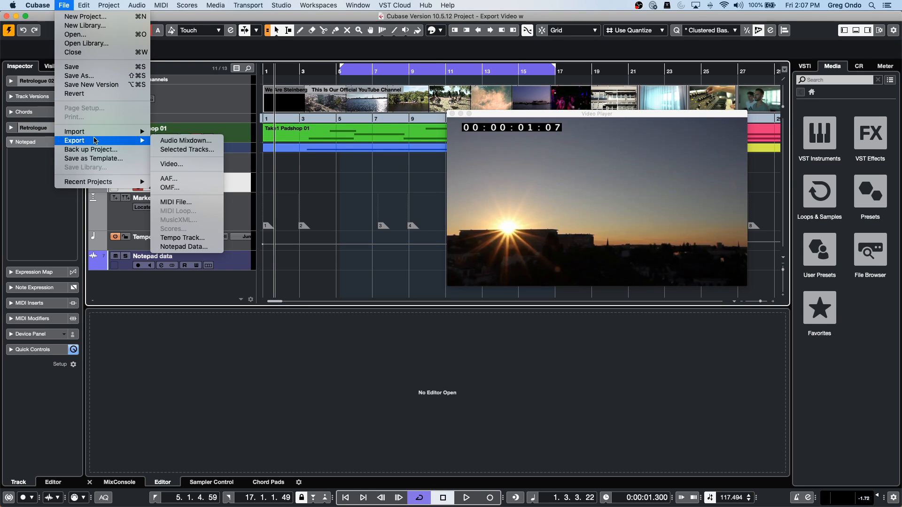
click(178, 164)
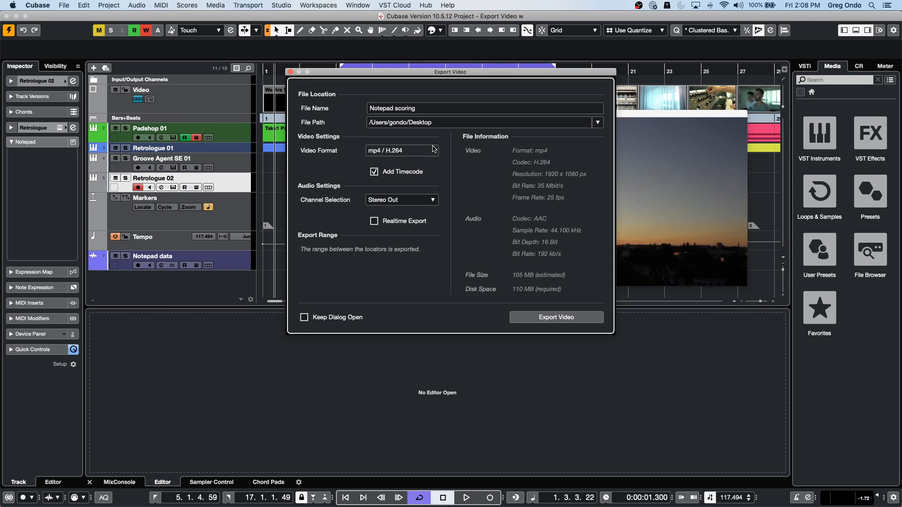
drag(421, 73, 521, 153)
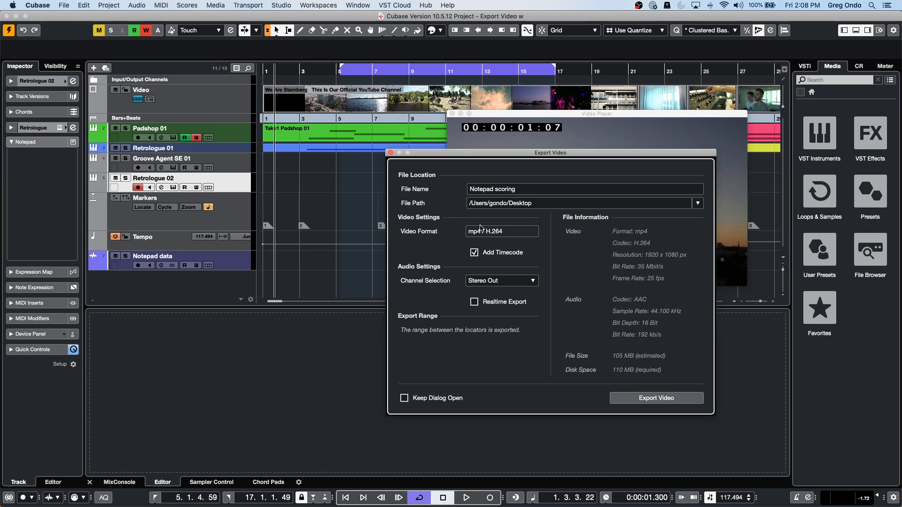
click(390, 152)
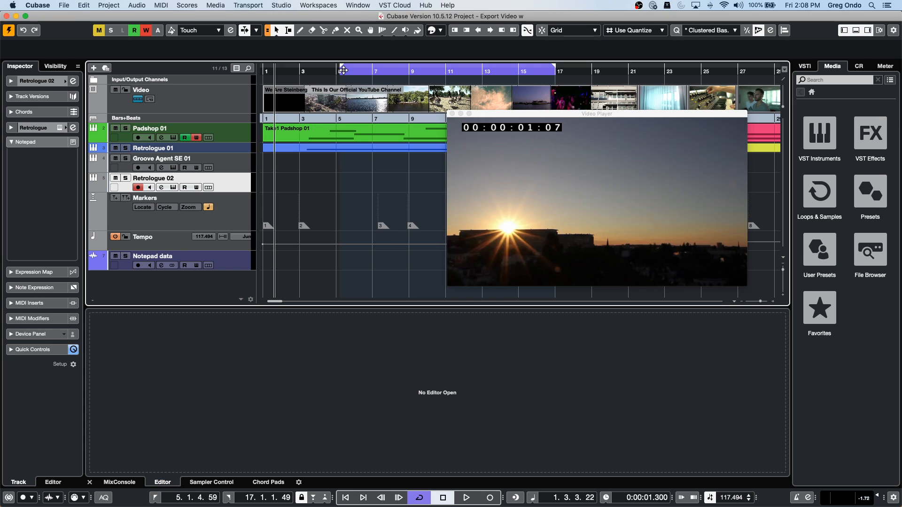
click(65, 5)
mouse_move(117, 140)
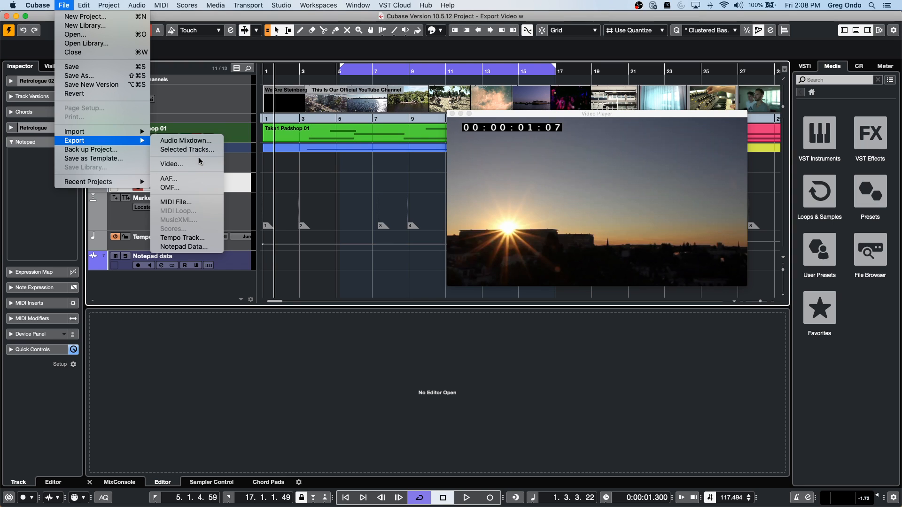
- Close the Export Video w project without saving it, and activate the Amos Moses project
mouse_move(314, 3)
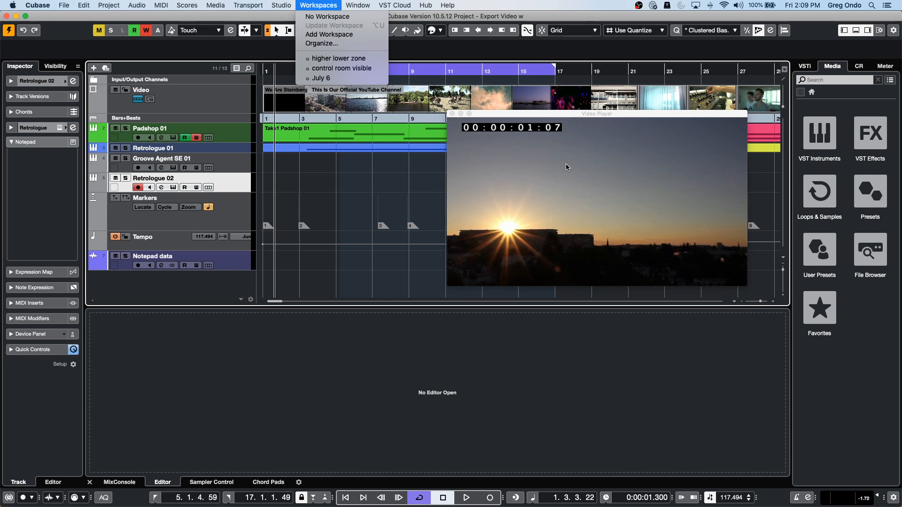
mouse_move(206, 3)
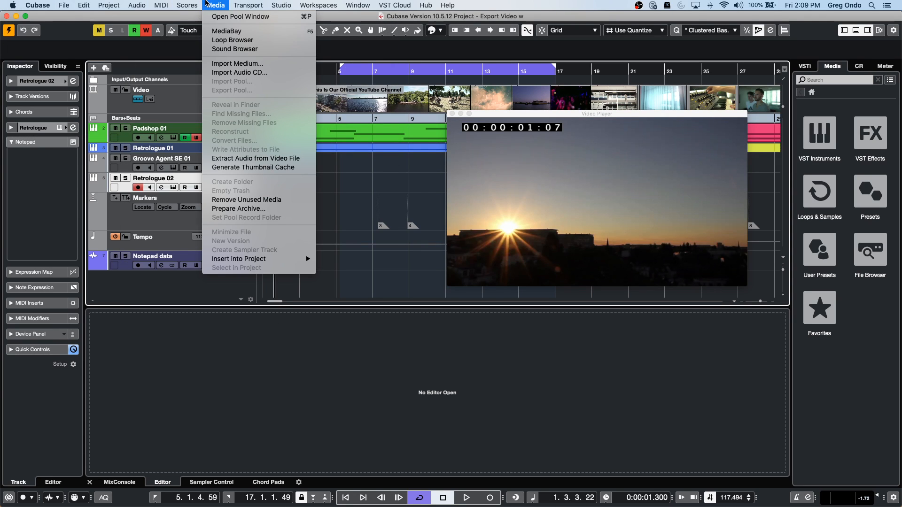
click(178, 19)
click(6, 16)
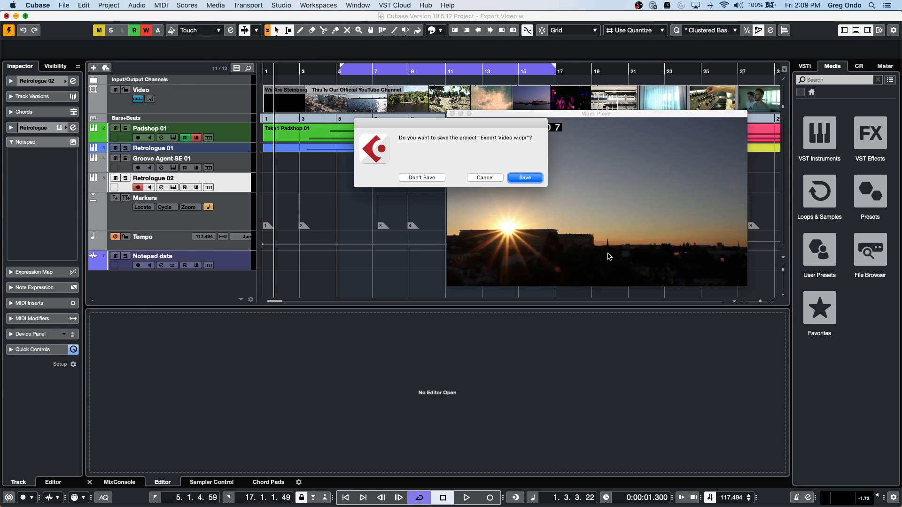
click(421, 177)
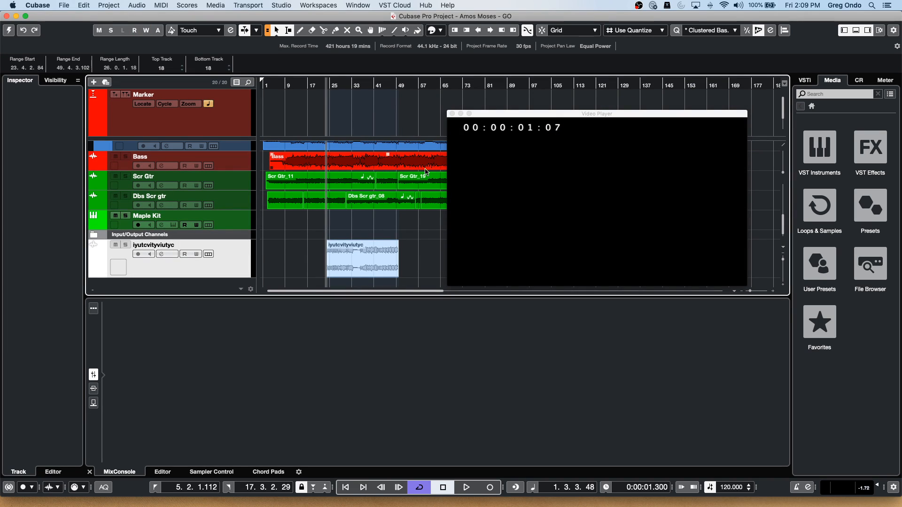
click(8, 30)
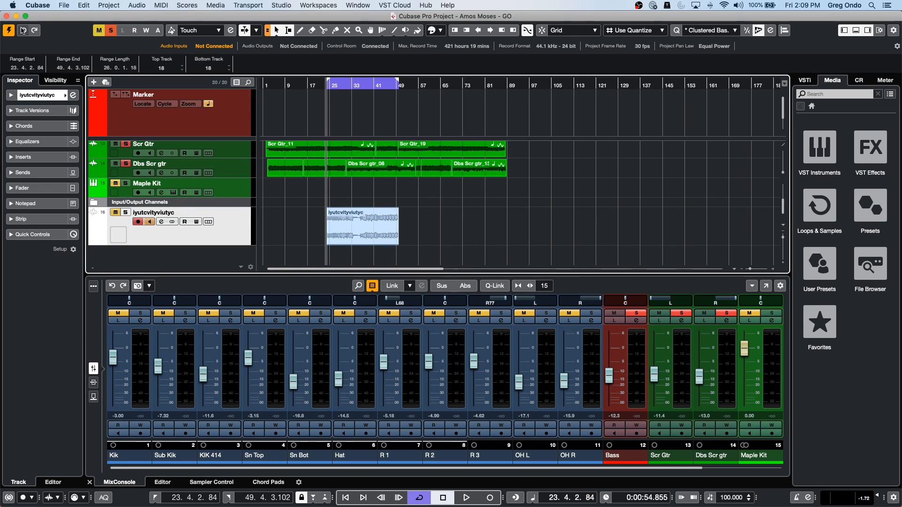
- Revert Amos Moses to its previously saved version and delete the files created since the last save
click(61, 5)
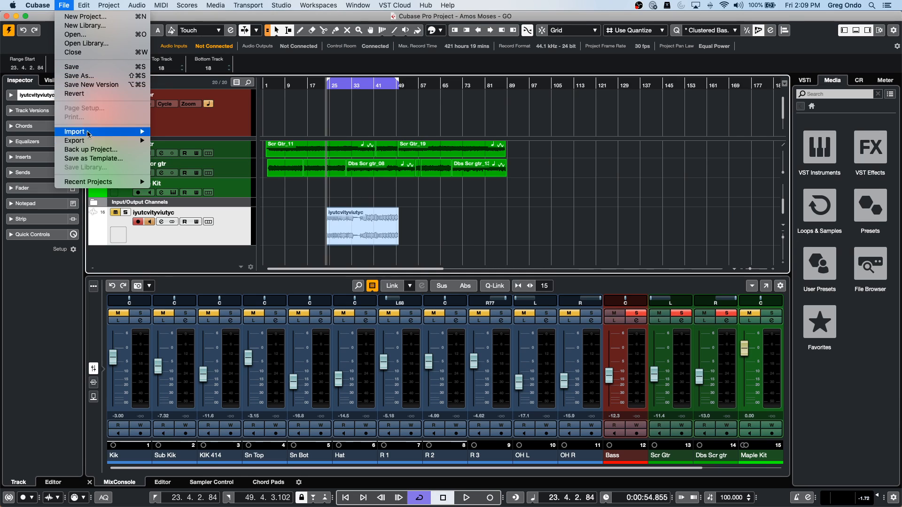
click(92, 94)
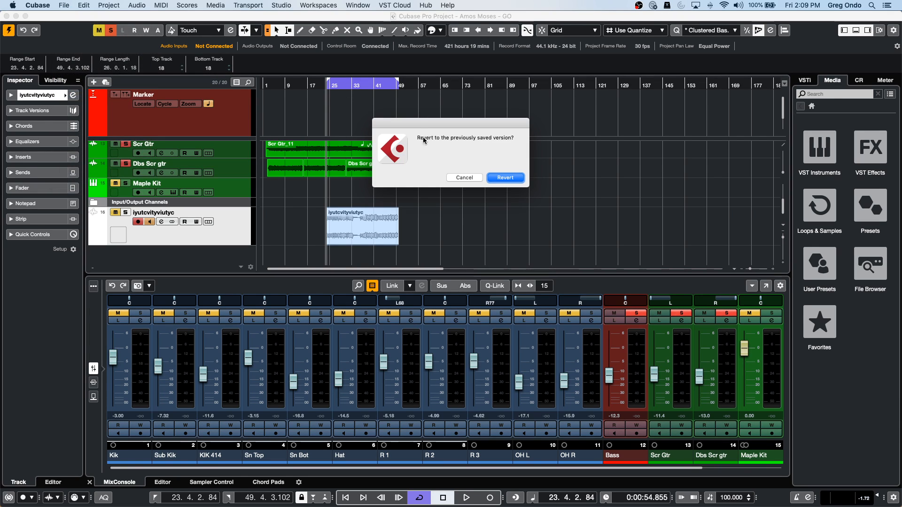
click(512, 178)
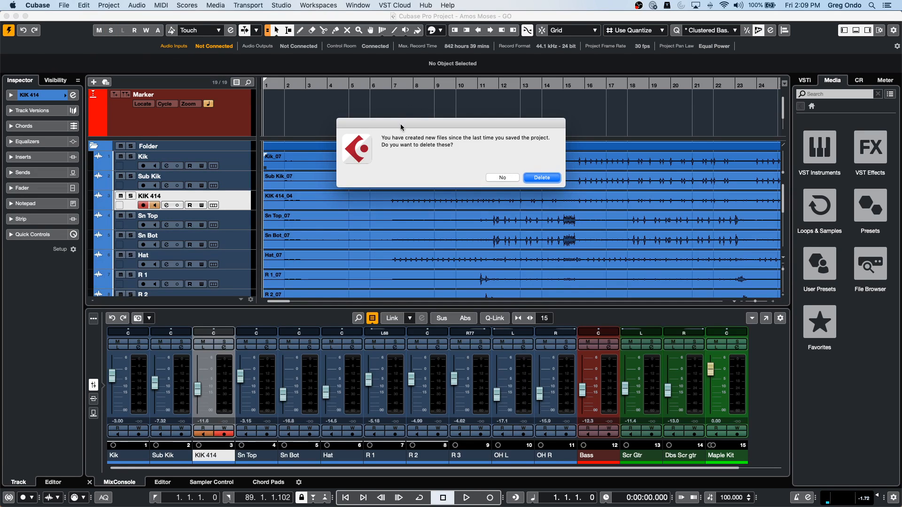
click(557, 181)
- Show the full song on the timeline and add an Arranger track below the Maple Kit track
drag(332, 88, 328, 51)
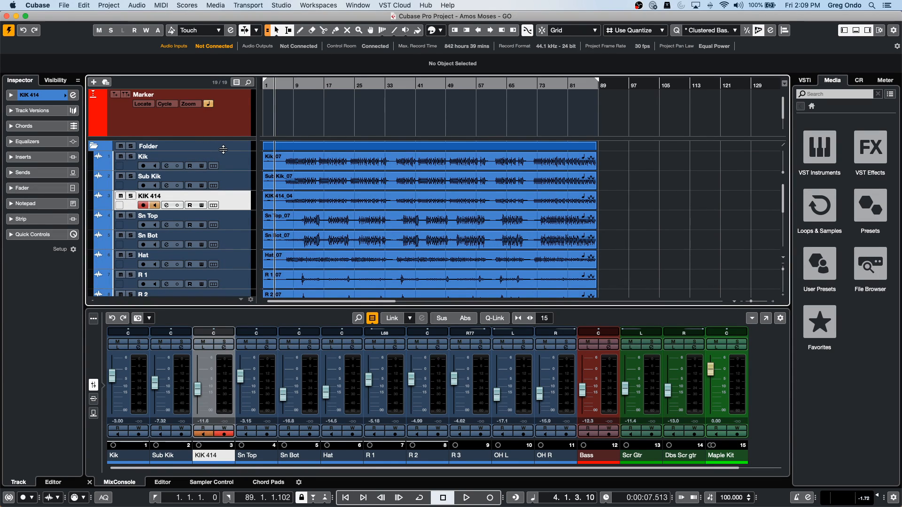
drag(223, 150, 224, 159)
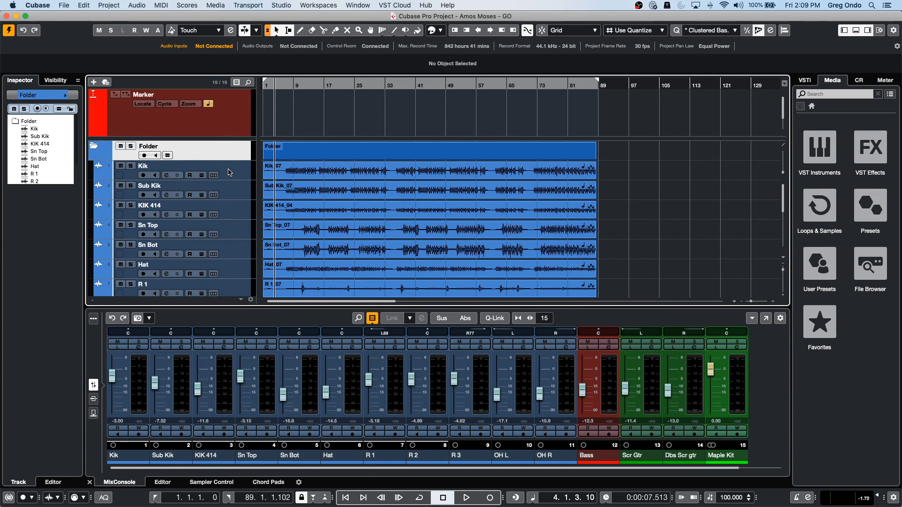
click(230, 172)
scroll(231, 188, down, 5)
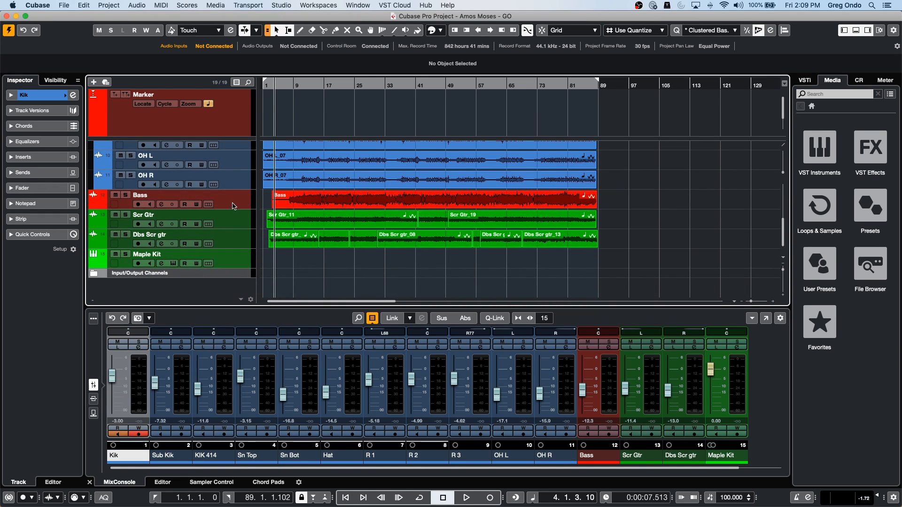
click(235, 259)
right_click(236, 259)
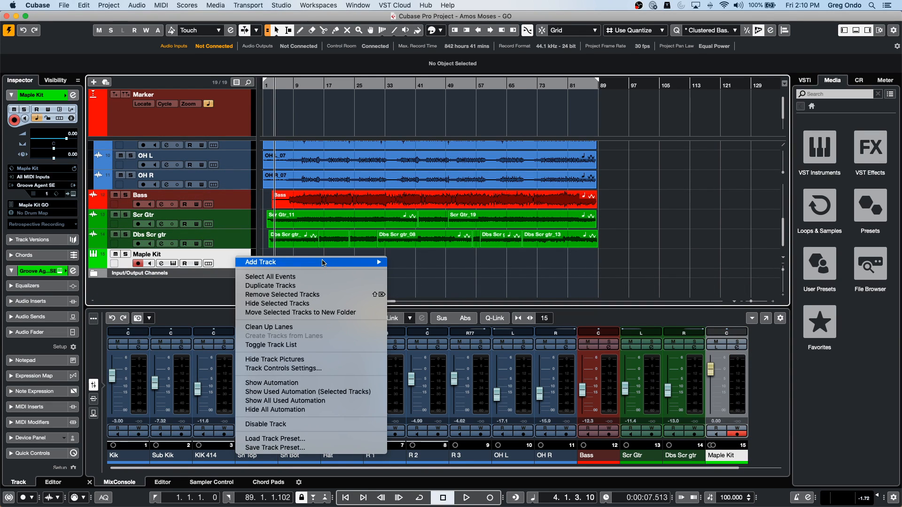
mouse_move(324, 263)
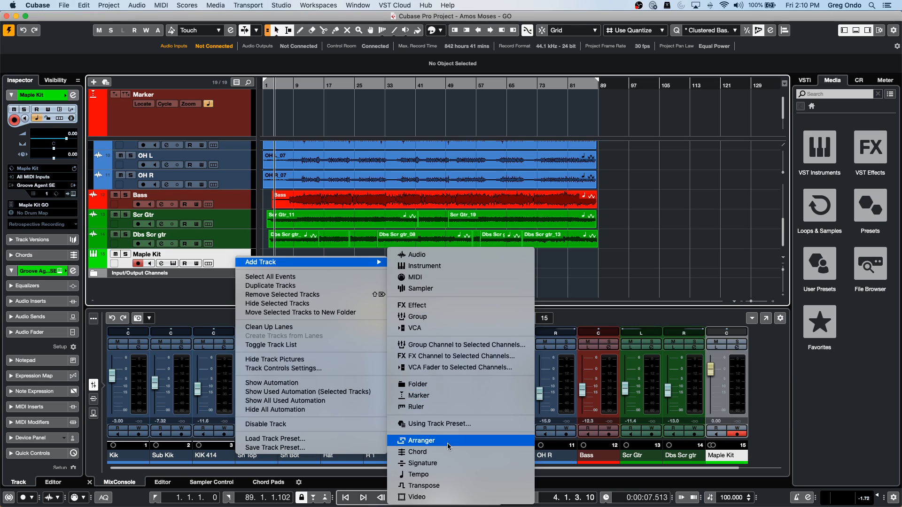
click(421, 440)
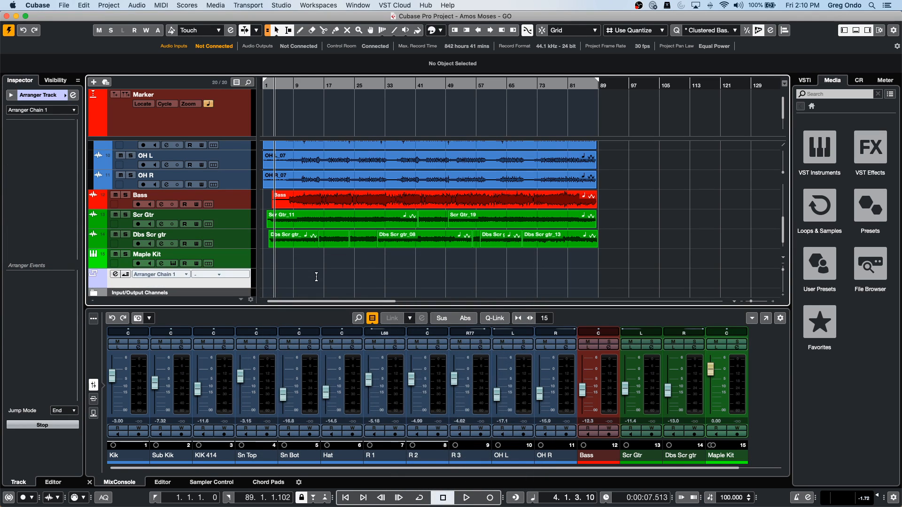
- Add a Transpose track directly below the Arranger track
right_click(244, 285)
mouse_move(294, 288)
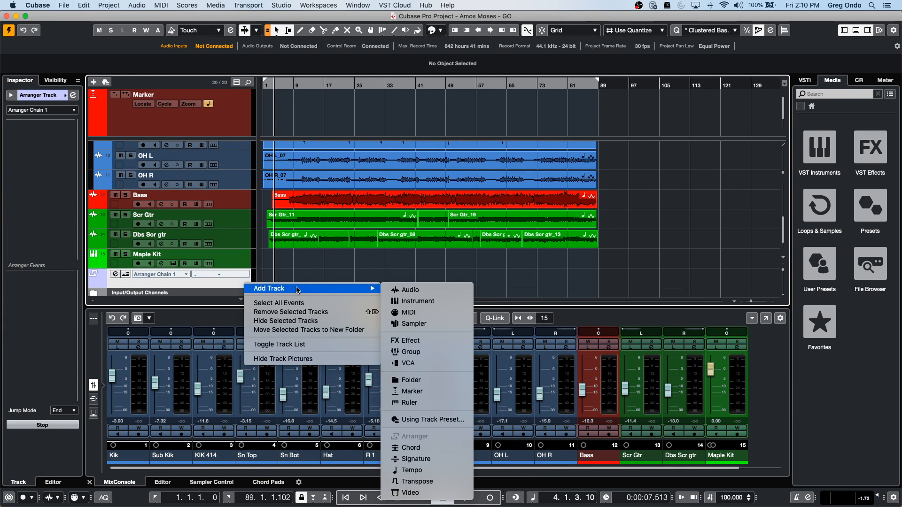
click(441, 481)
scroll(398, 267, down, 2)
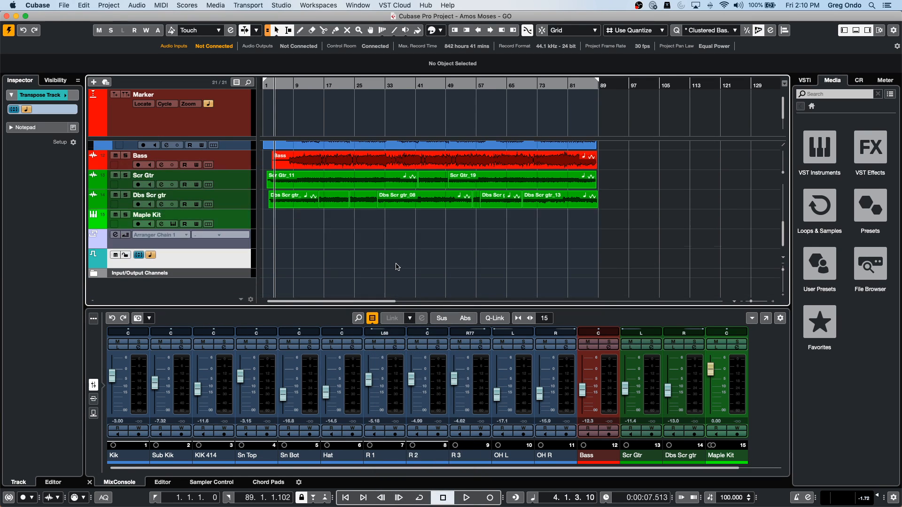
- Draw four consecutive arranger sections, A to D, from about bar 3 to bar 45 on the Arranger track
right_click(265, 237)
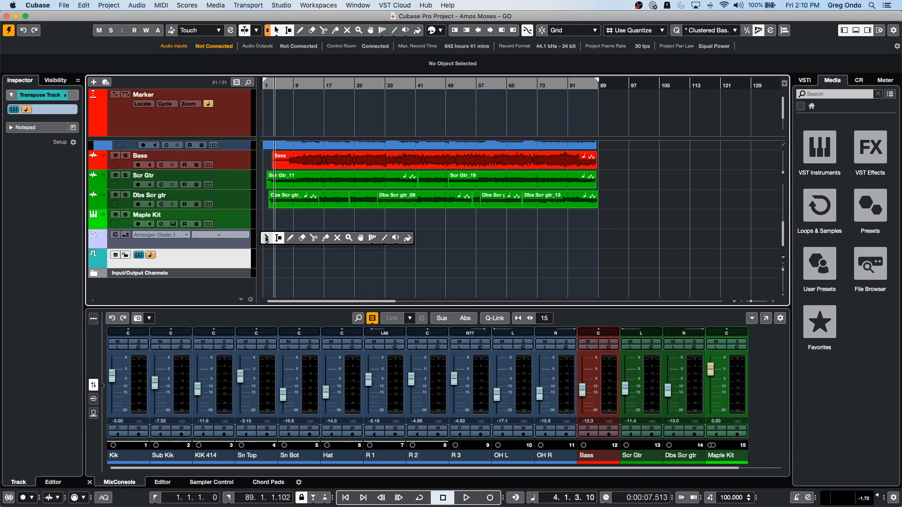
click(292, 239)
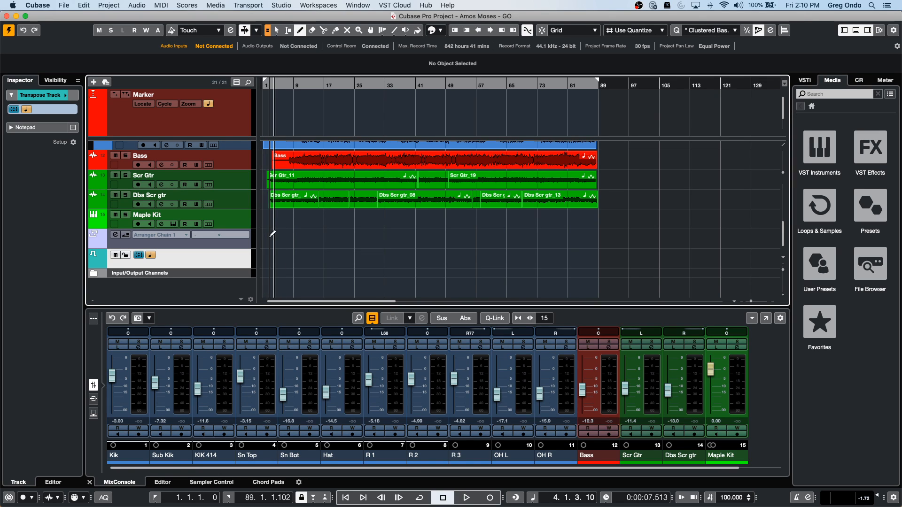
mouse_move(271, 234)
mouse_down()
mouse_move(454, 233)
mouse_move(432, 235)
mouse_up()
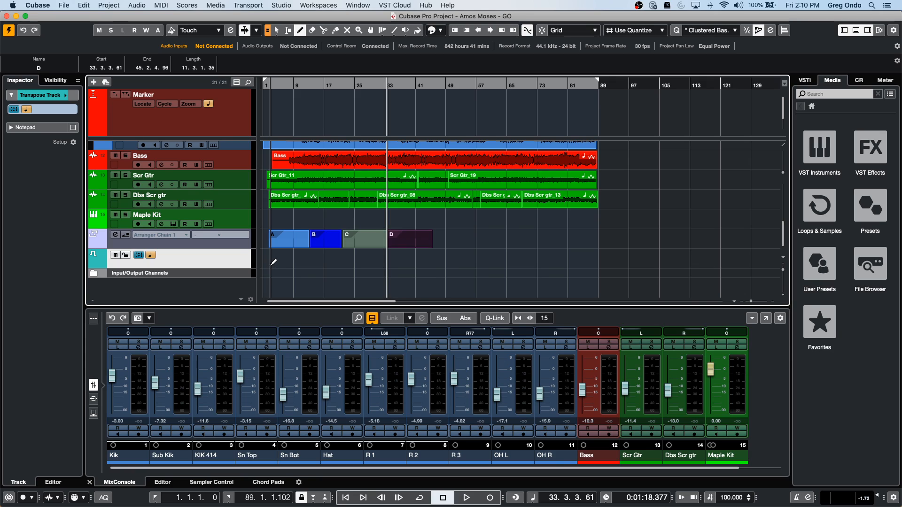
- Draw transpose events at about bars 13, 22 and 34, near the starts of arranger sections B, C and D
click(313, 261)
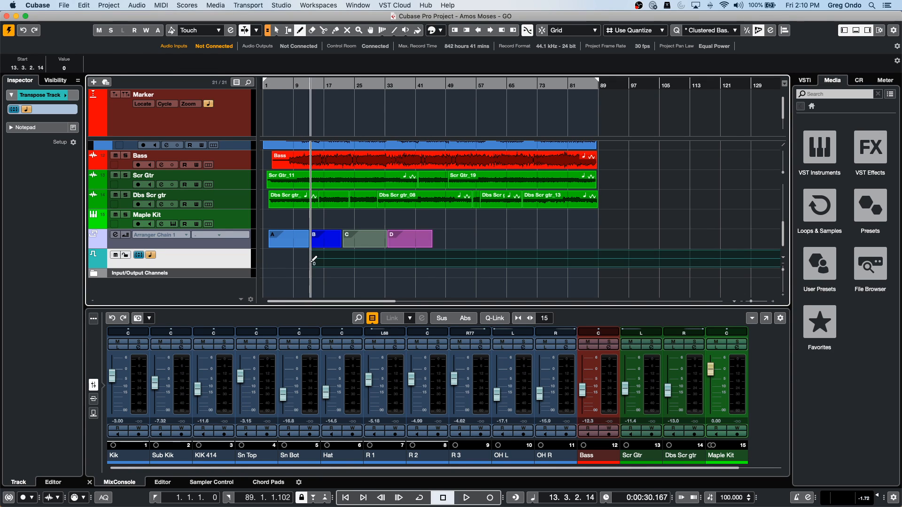
click(344, 258)
click(390, 257)
- Set the transpose event under section B to 1 and the one under section C to 3
key(1)
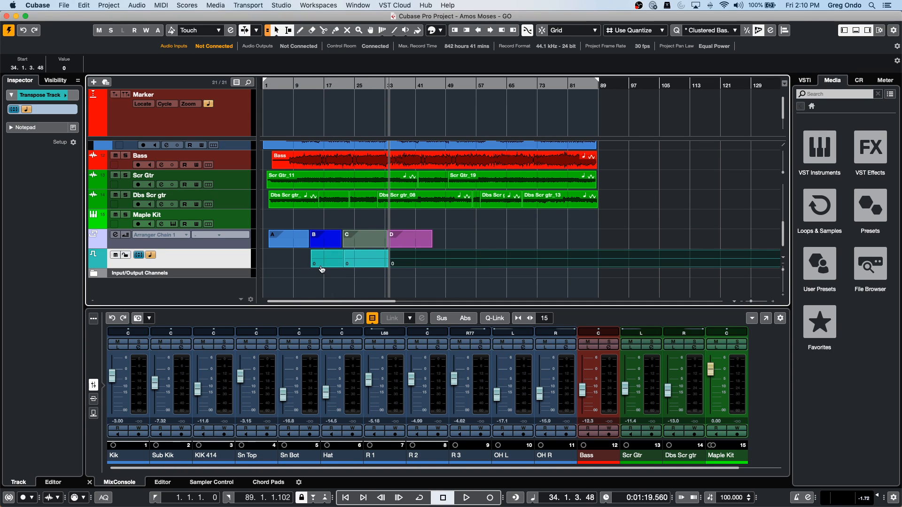
click(318, 266)
text(1)
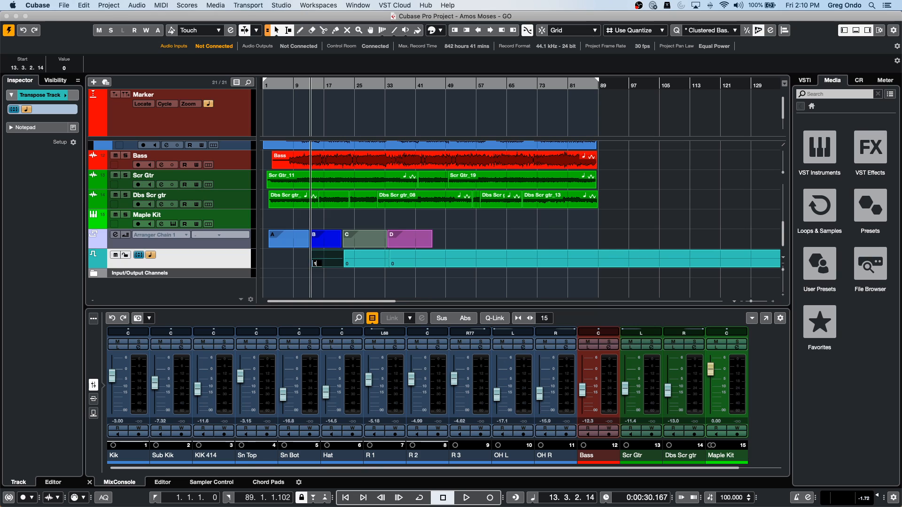
click(348, 263)
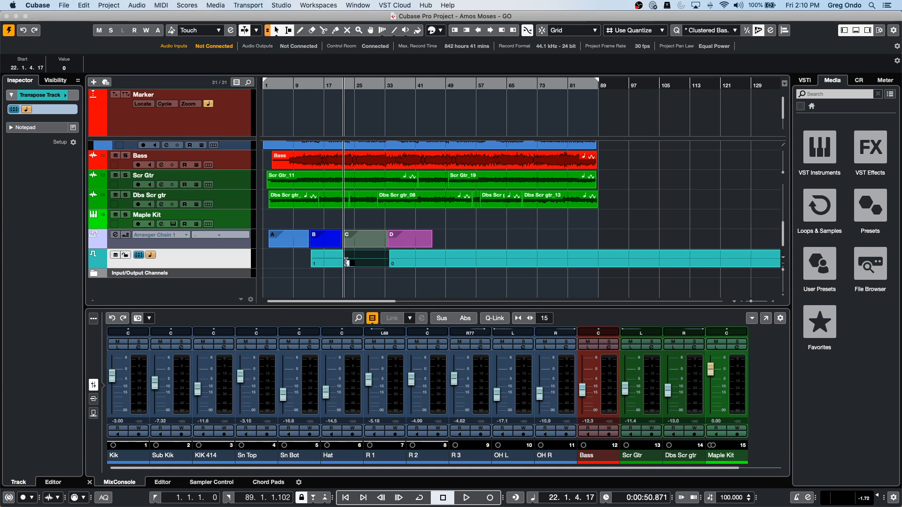
text(3)
key(Return)
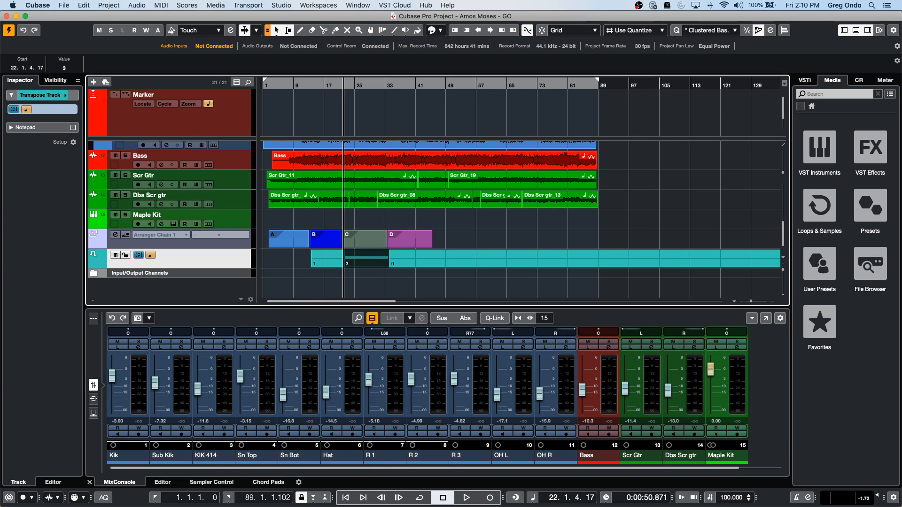
- Select all drum events from Kik to OH R and set their Global Transpose to Independent
scroll(646, 209, up, 5)
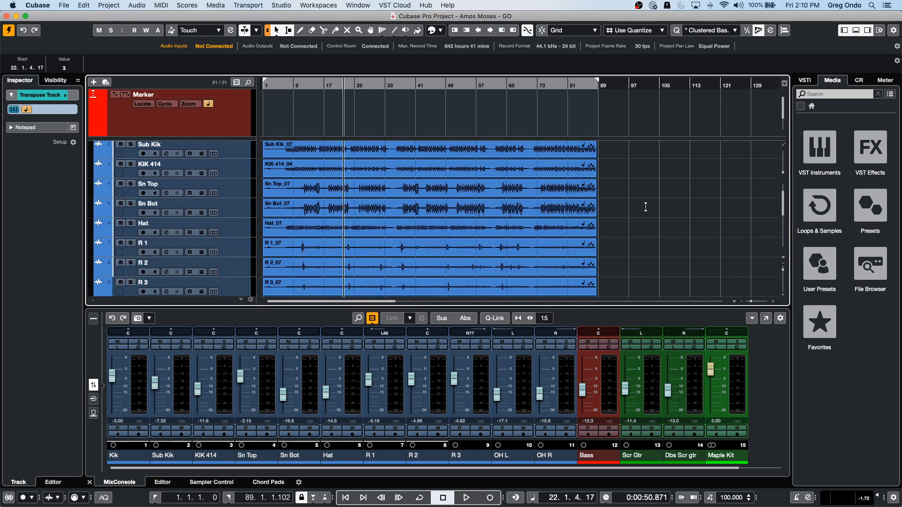
scroll(621, 161, up, 2)
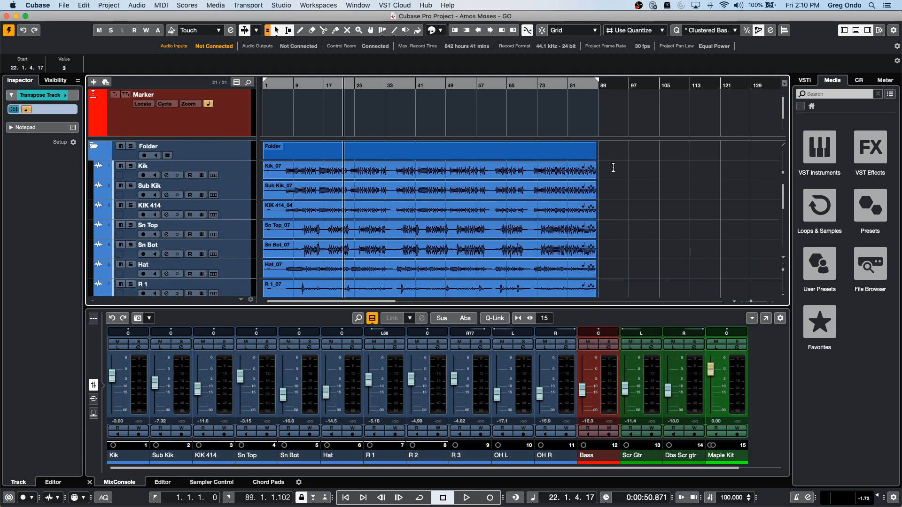
click(600, 174)
scroll(498, 263, down, 5)
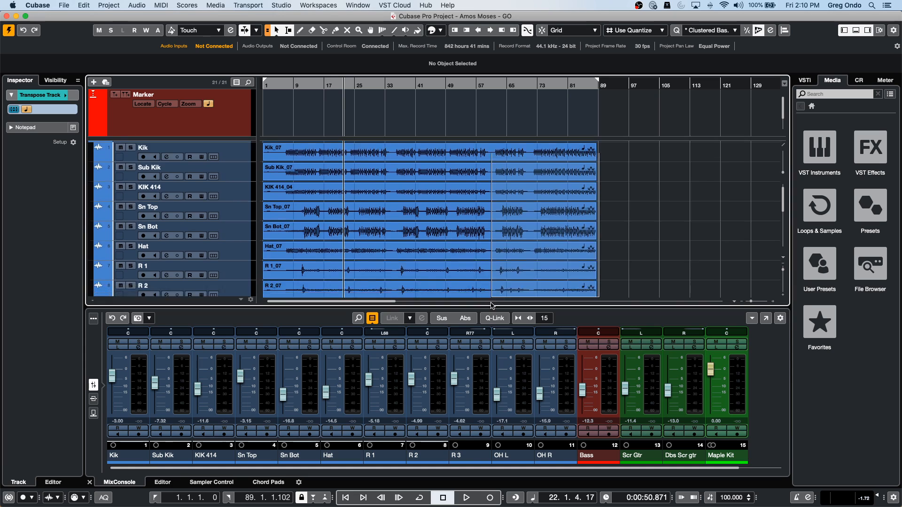
drag(491, 306, 475, 224)
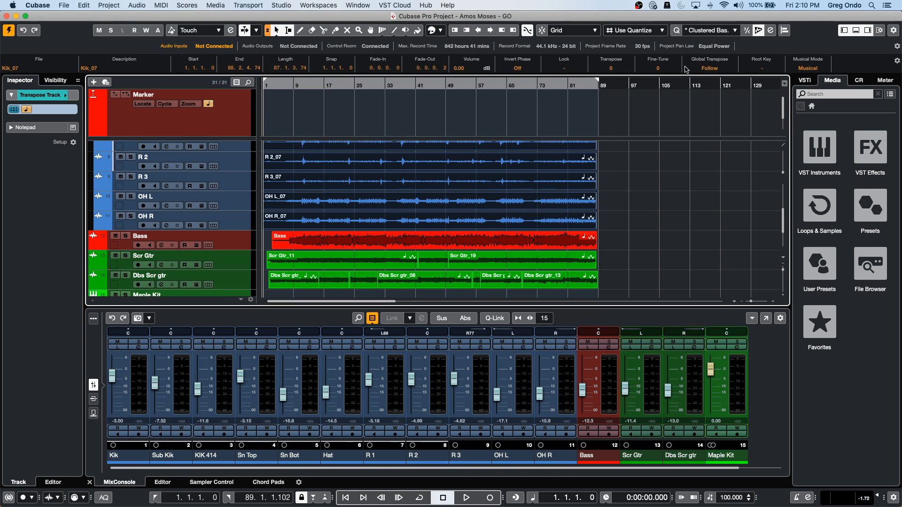
click(712, 68)
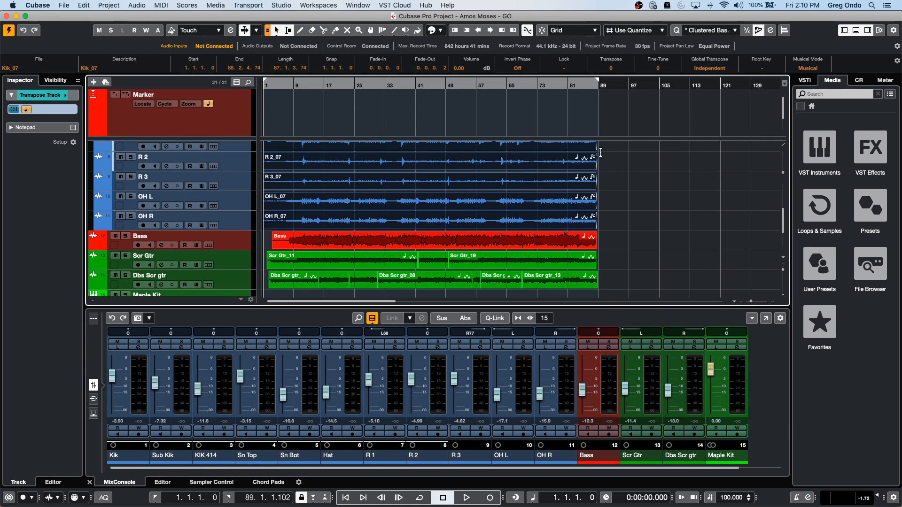
- Play parts of arranger sections A, B, C and D in turn to check the transposition against the drums
click(308, 84)
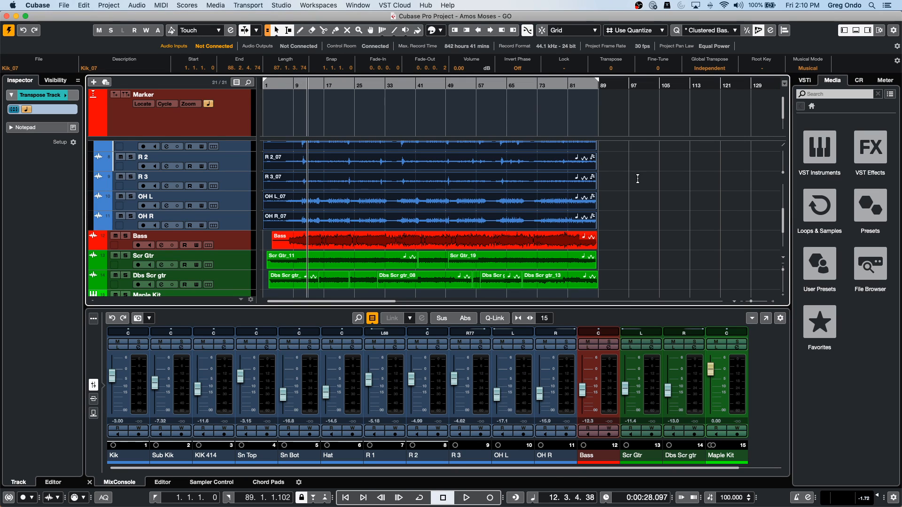
scroll(639, 179, down, 2)
click(288, 84)
key(space)
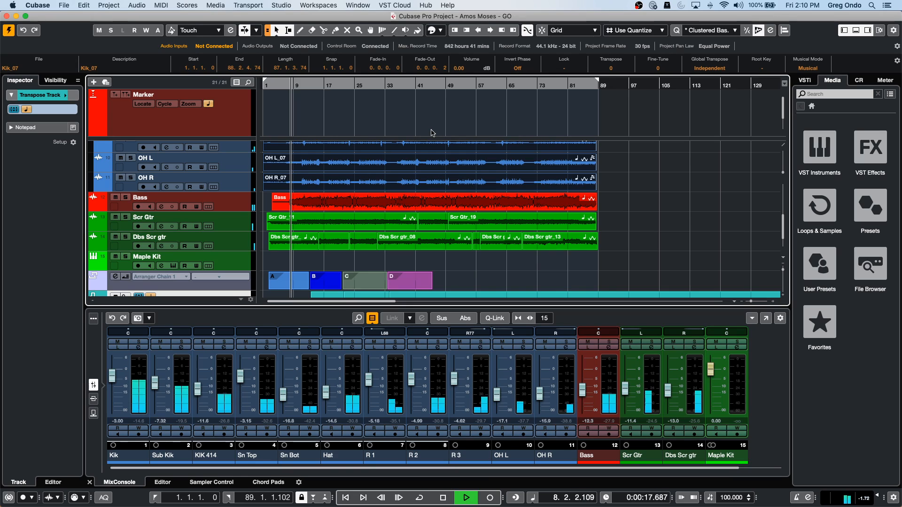
click(317, 87)
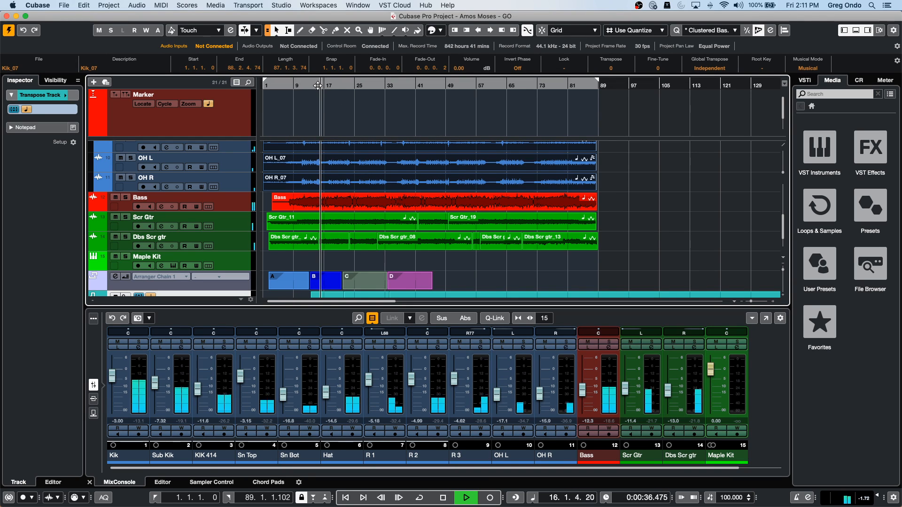
click(359, 83)
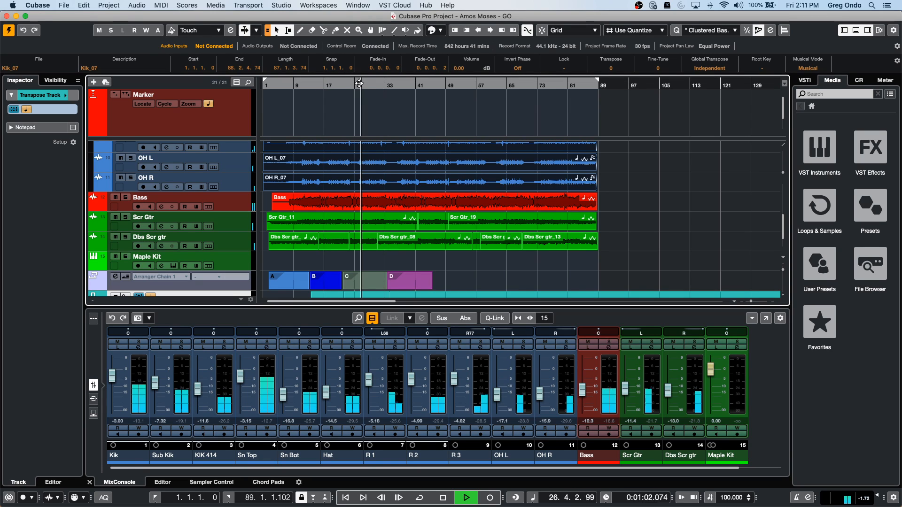
click(391, 84)
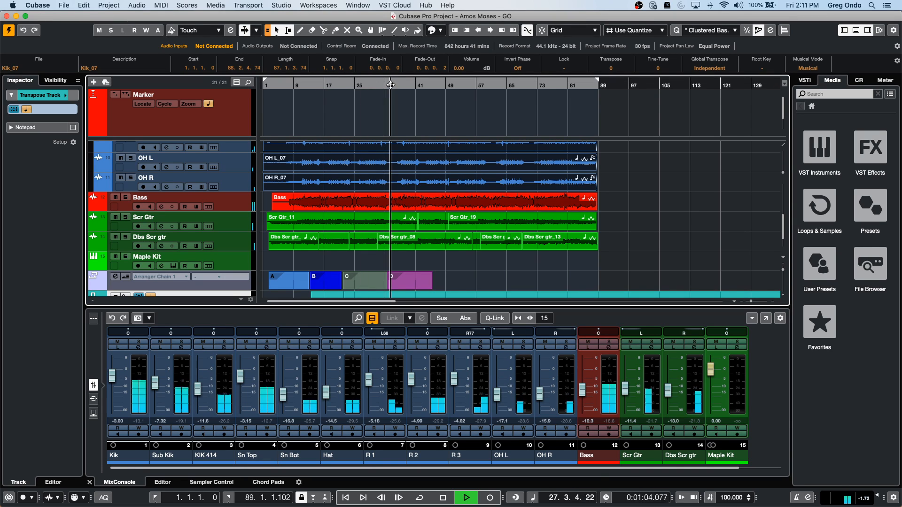
scroll(500, 230, down, 1)
scroll(500, 230, down, 3)
key(space)
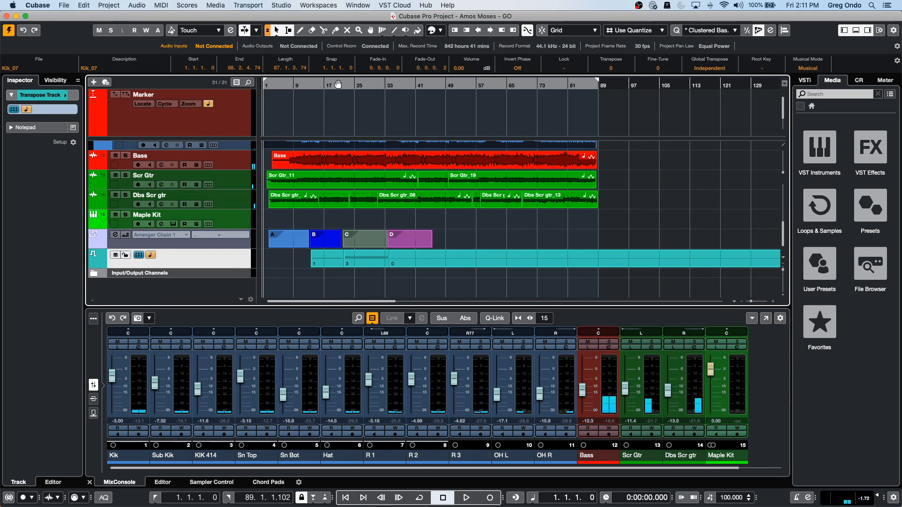
- Build Arranger Chain 1 on the Arranger track from the sections in the order A, C, B, D
click(218, 243)
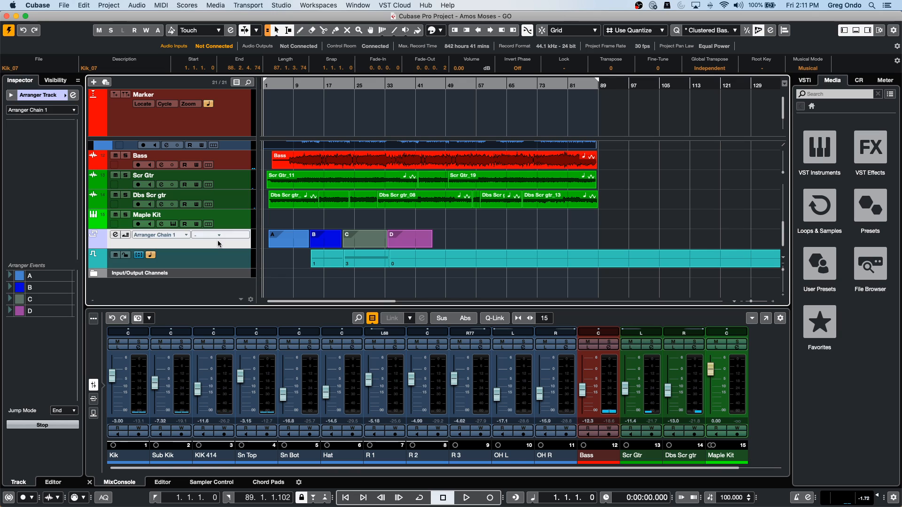
double_click(48, 278)
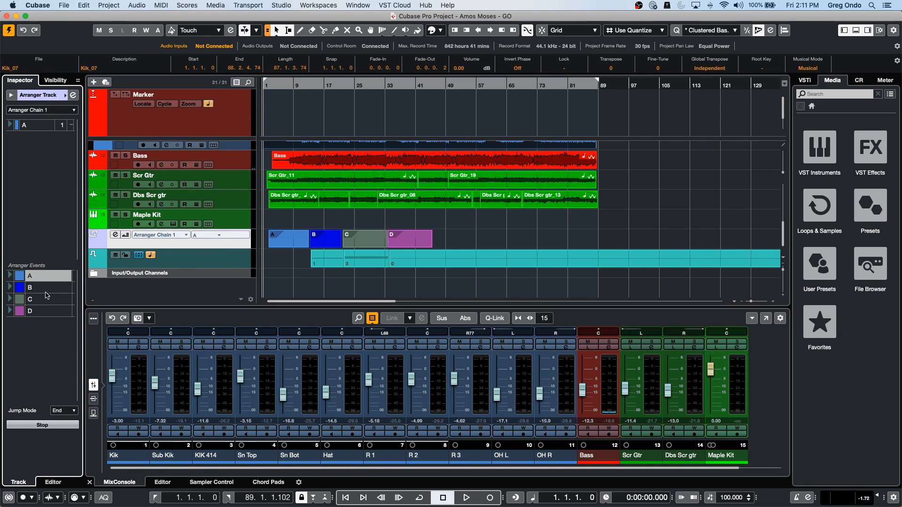
double_click(46, 300)
double_click(45, 288)
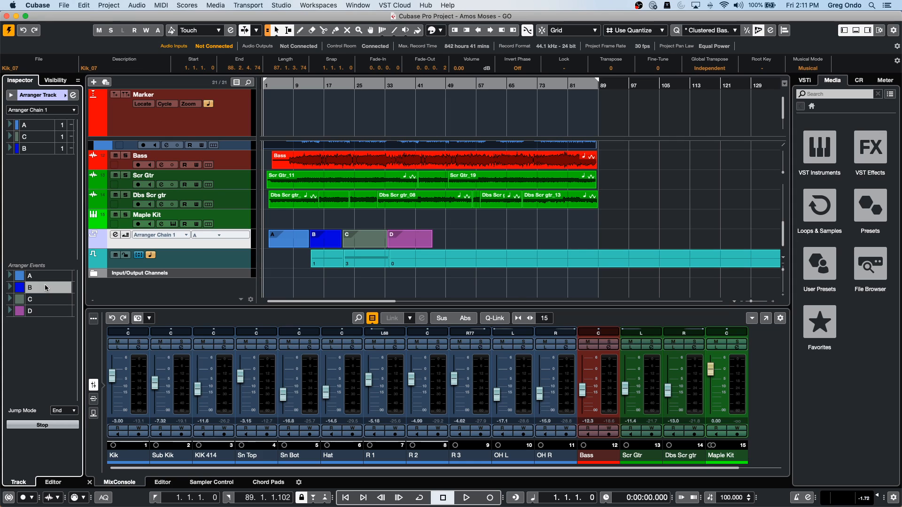
double_click(49, 311)
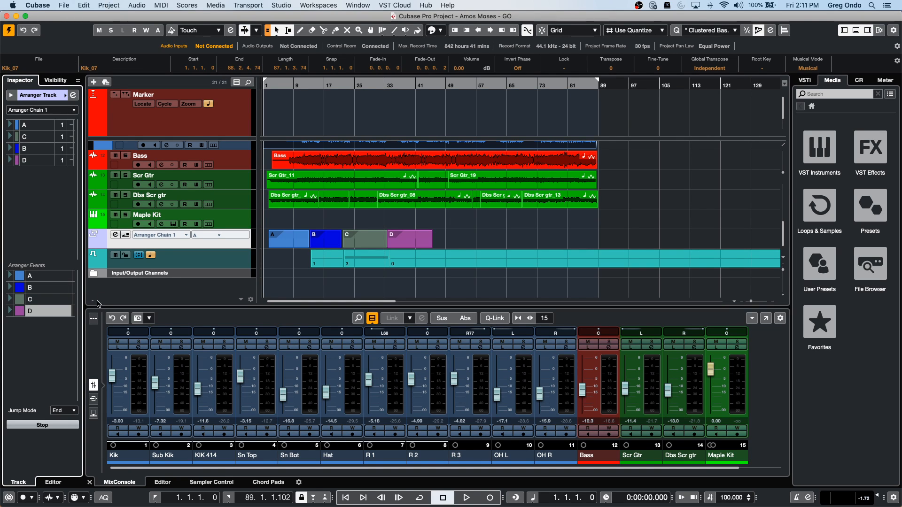
- Open the Arranger Editor, activate Arranger mode and check the available jump modes
click(73, 95)
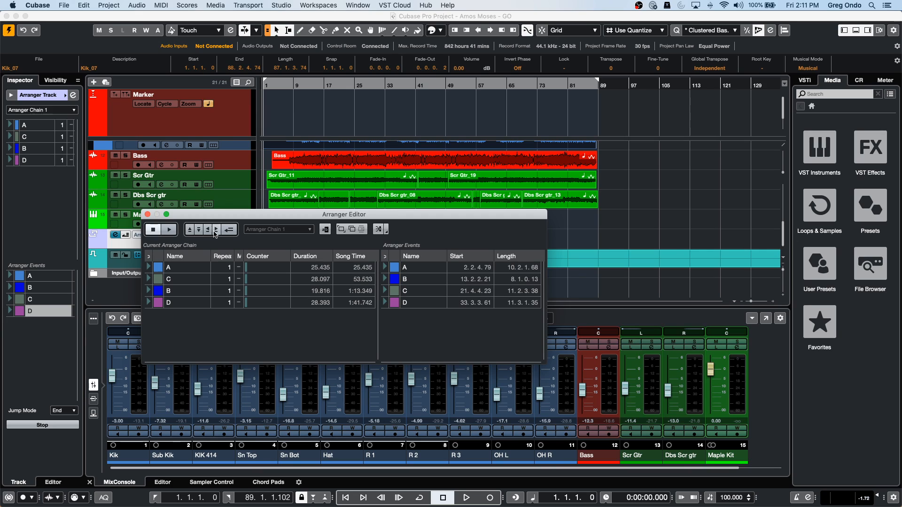
click(229, 230)
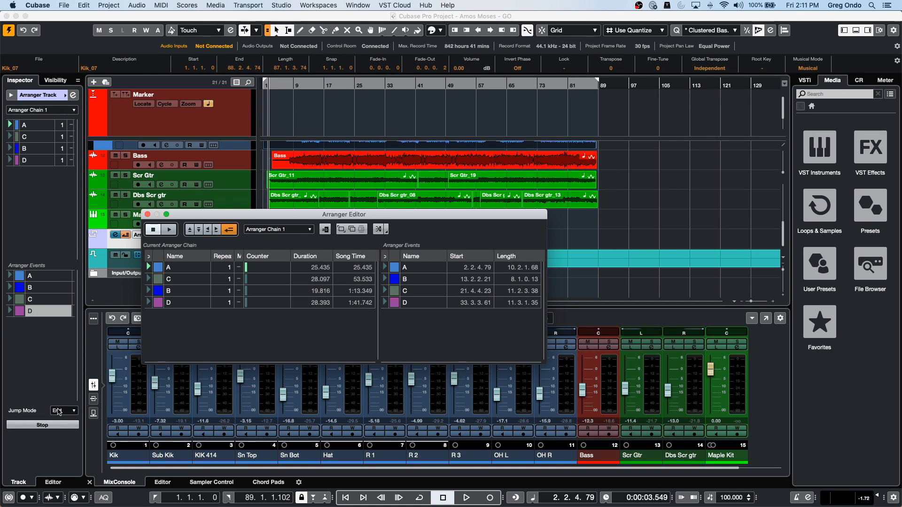
click(58, 412)
click(58, 412)
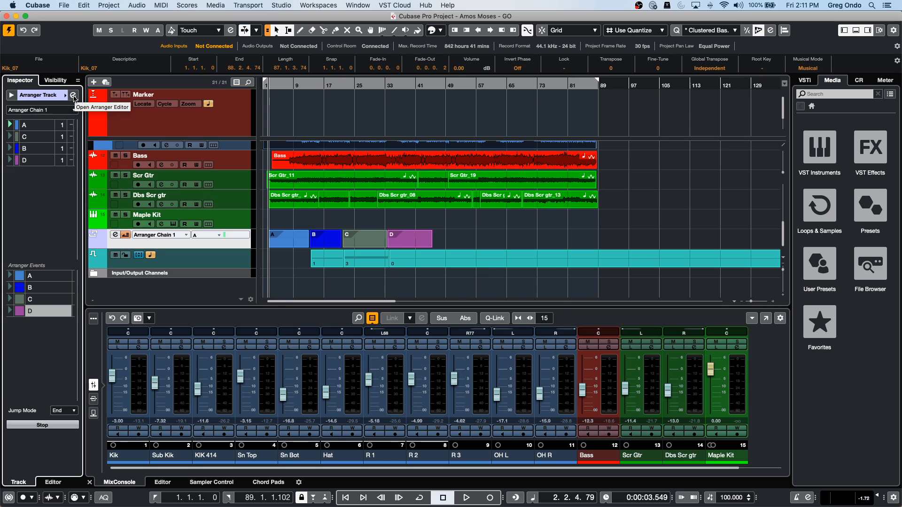
- Flatten the arranger chain with Current Project as the destination
click(73, 96)
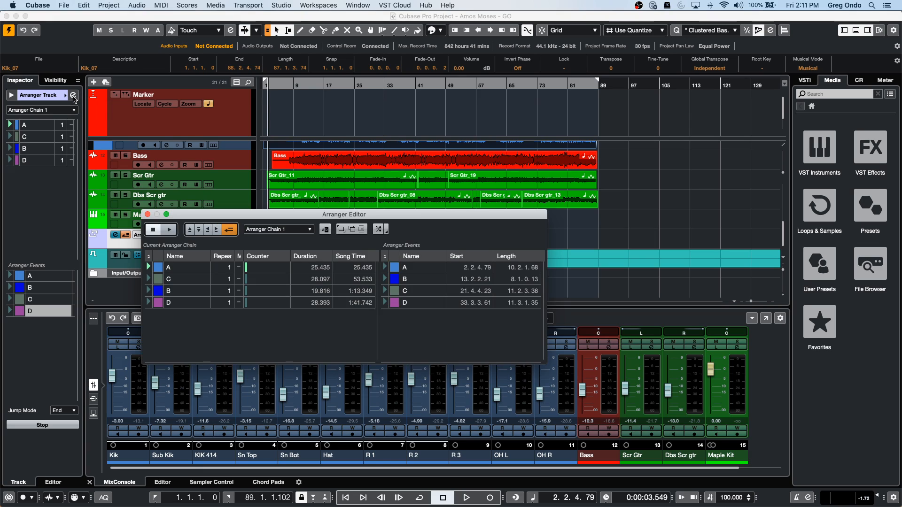
click(387, 234)
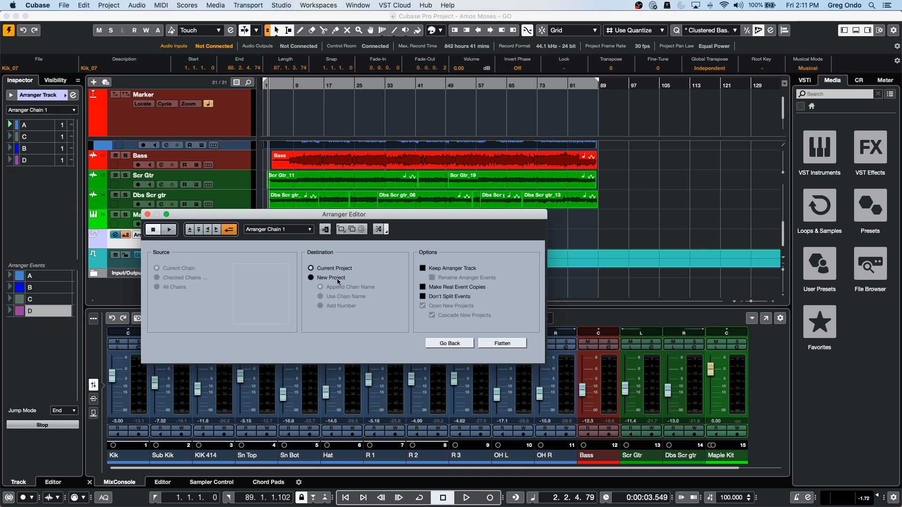
click(502, 343)
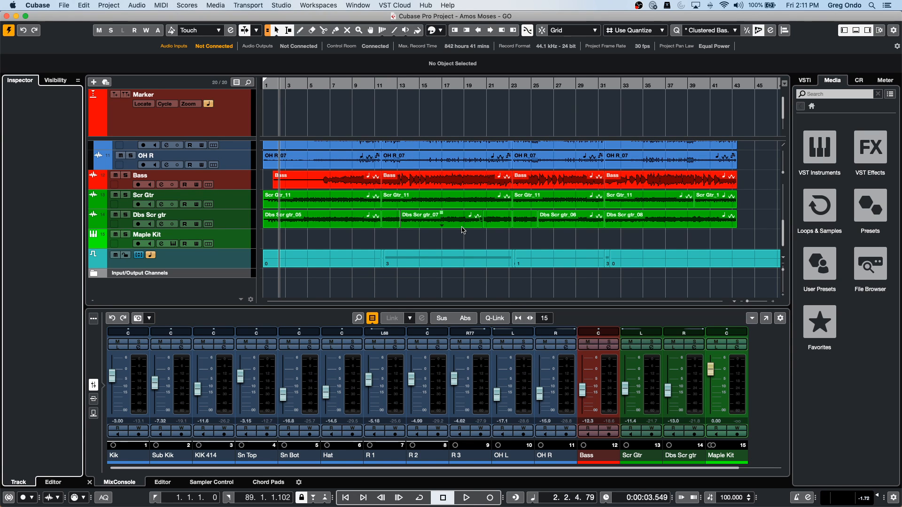
- Play the flattened arrangement from about bars 2, 10 and 20 to check its section order and transposition
scroll(463, 230, up, 5)
scroll(463, 230, down, 5)
key(space)
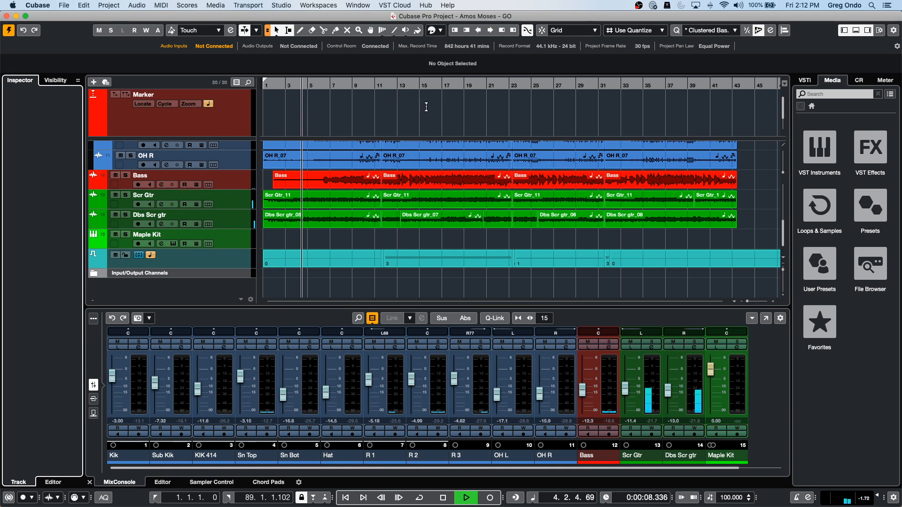
click(367, 85)
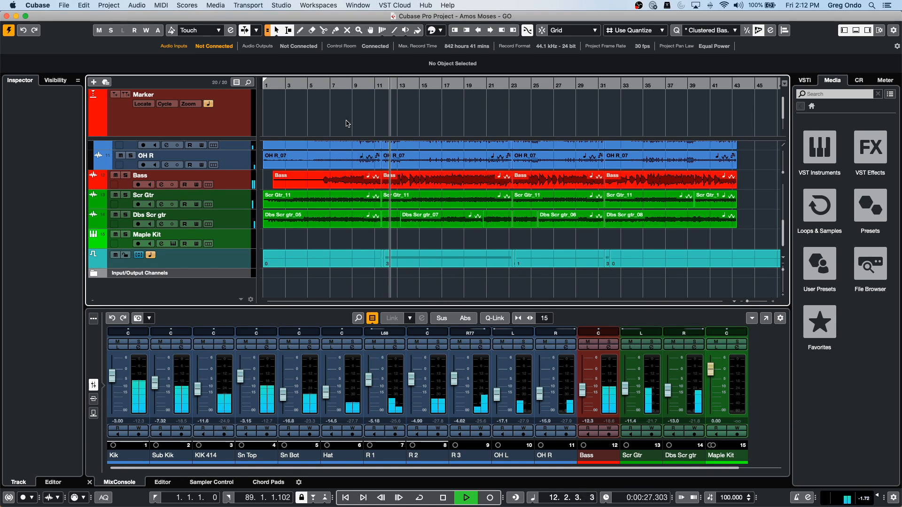
click(479, 82)
click(483, 87)
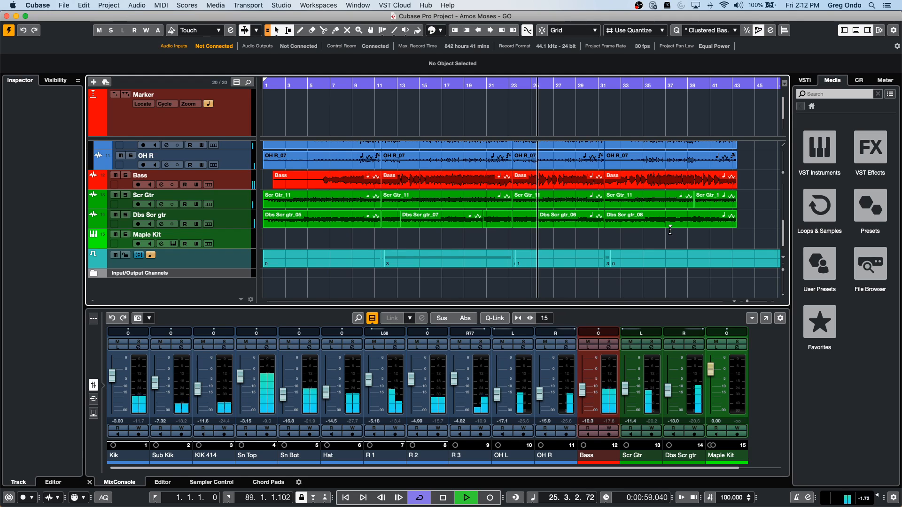
key(space)
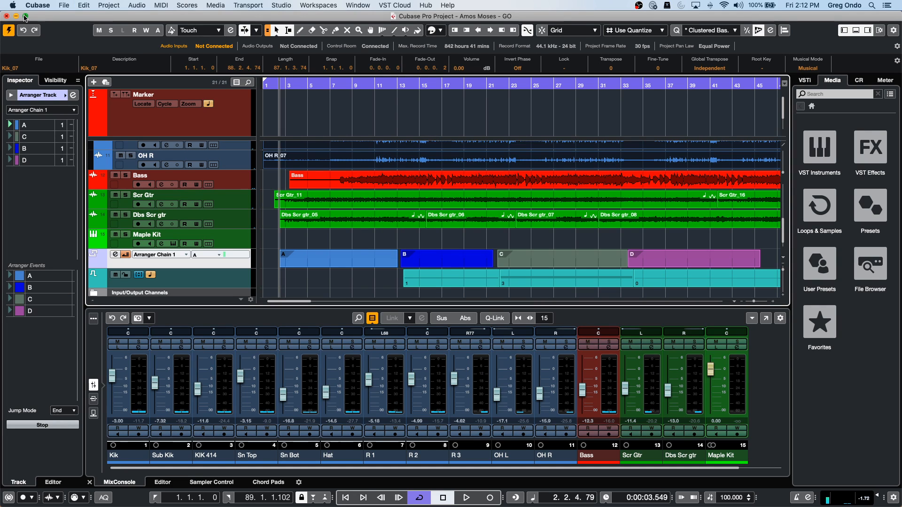
- Undo the arranger chain, the drums' Global Transpose setting, the transpose events and the arranger sections
key(BackSpace)
key(BackSpace)
key(BackSpace)
key(BackSpace)
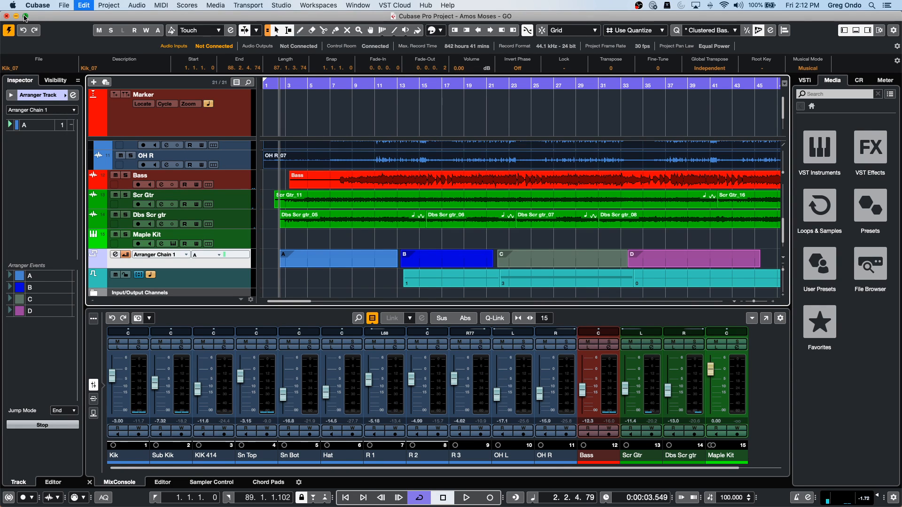
key(super+z)
key(super+z)
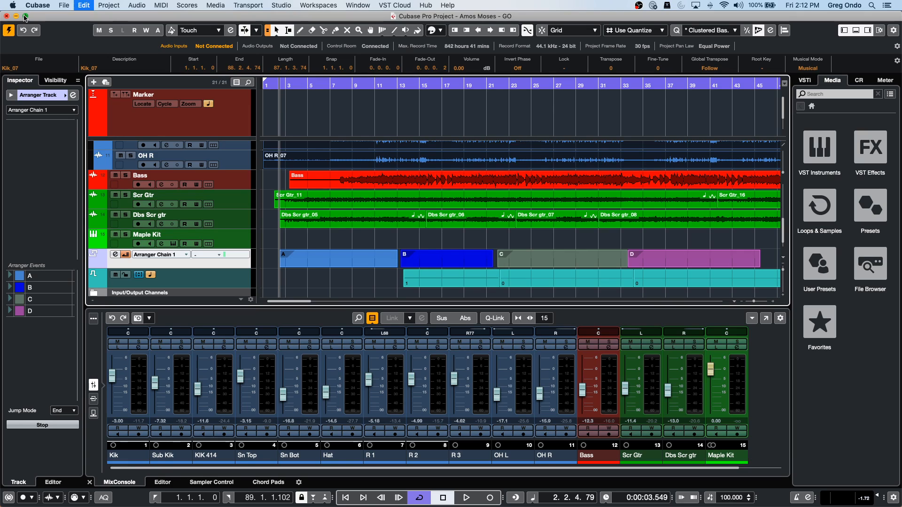
key(super+z)
key(super+z)
key(super+z)
key(super+z)
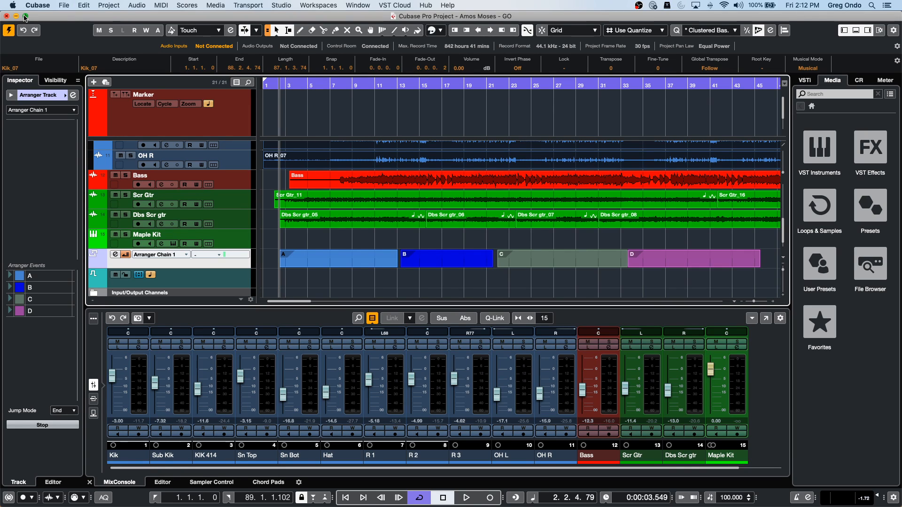
key(super+z)
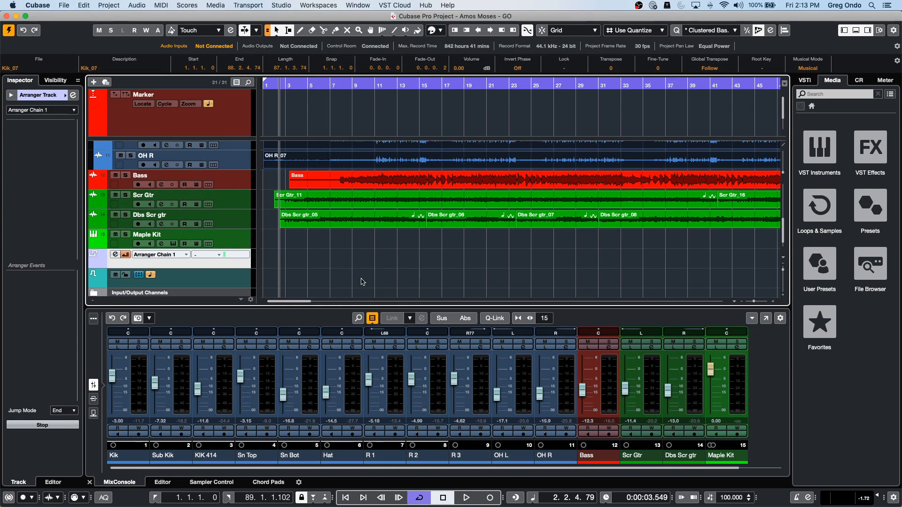
- Select all drum tracks from Kik to OH R
scroll(361, 277, up, 10)
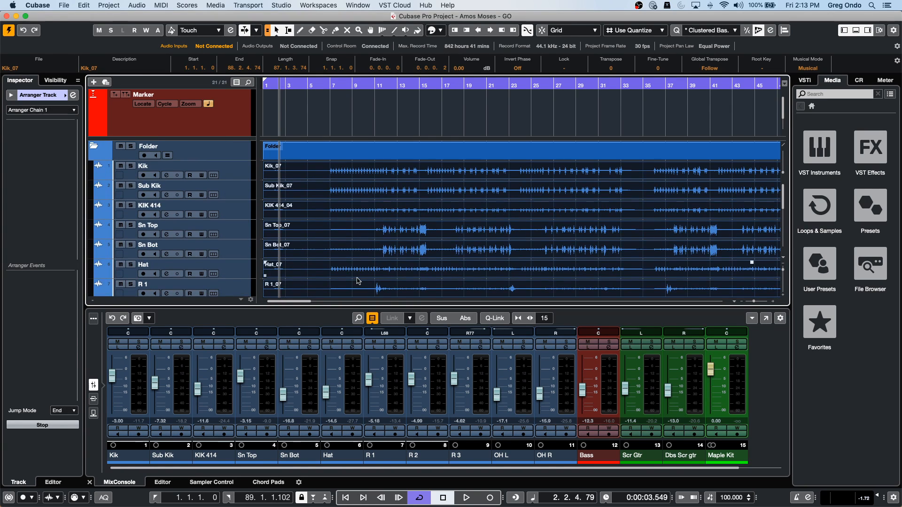
click(232, 171)
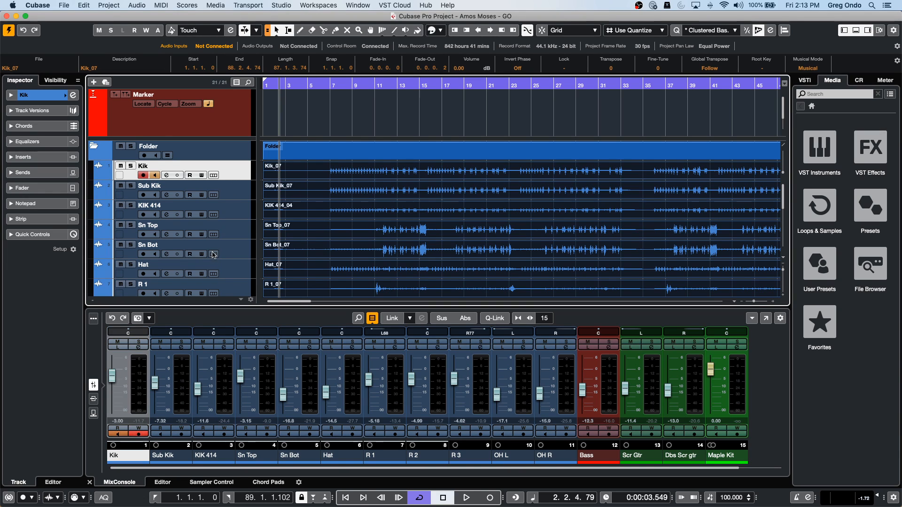
scroll(217, 254, down, 5)
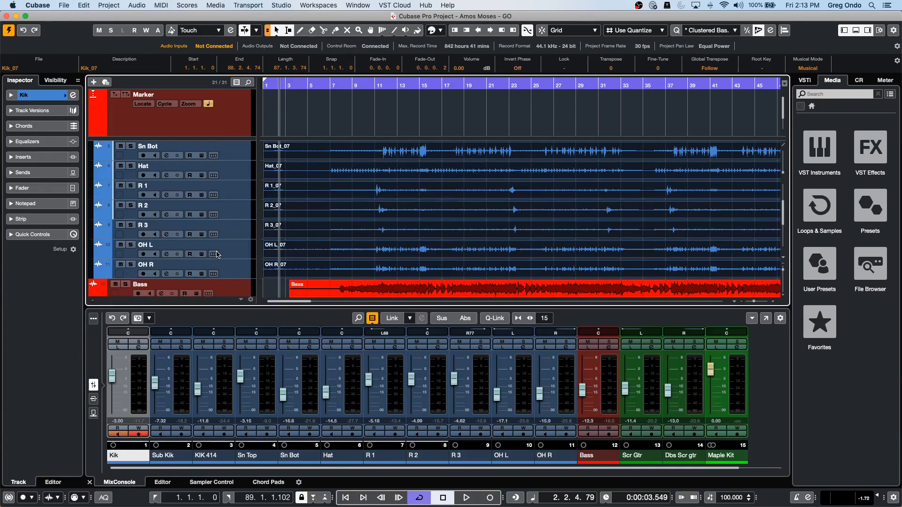
shift+click(243, 270)
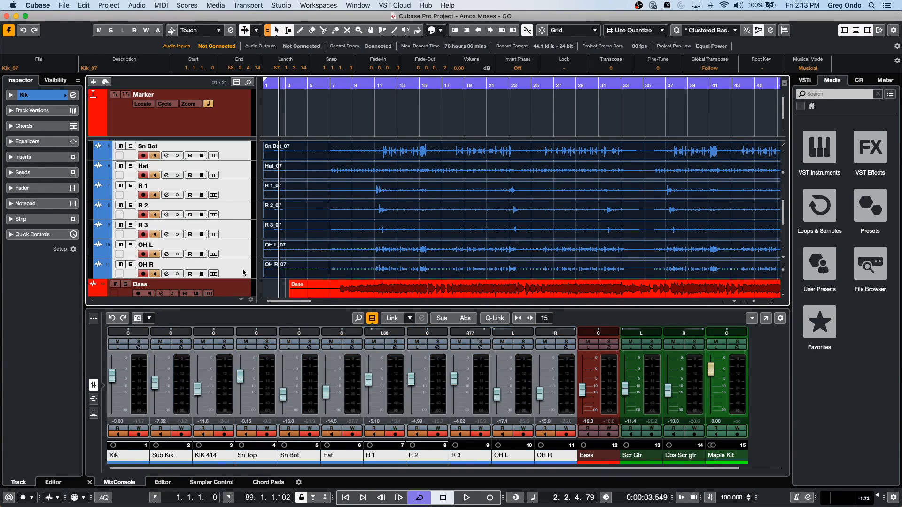
click(270, 287)
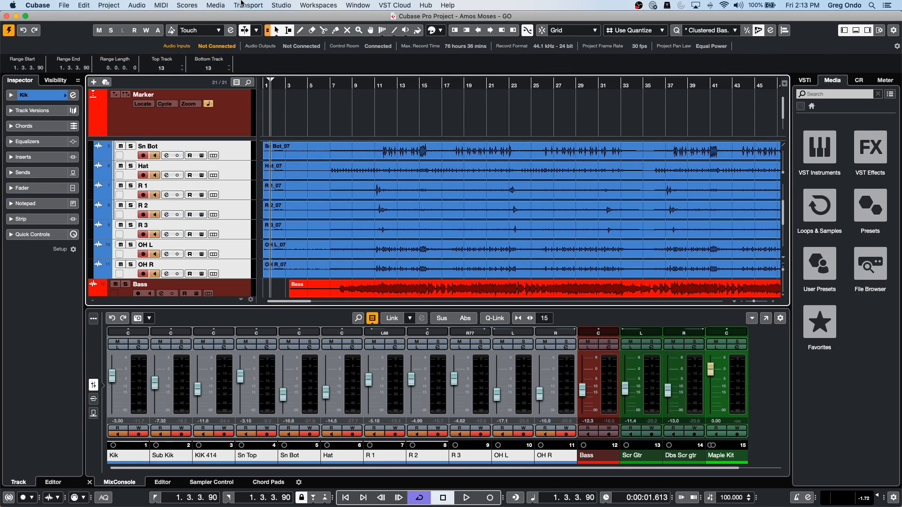
- Open the Project Logical Editor and remove its existing filter line and action line
click(161, 5)
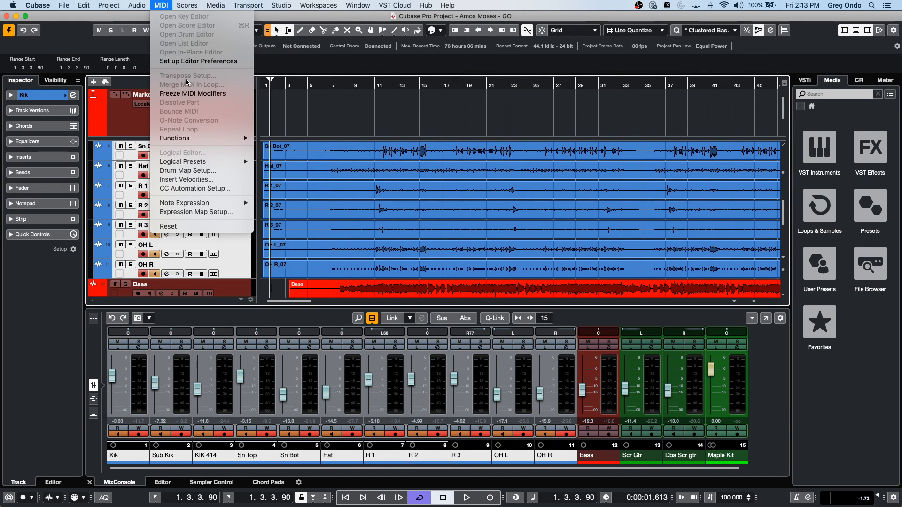
mouse_move(131, 4)
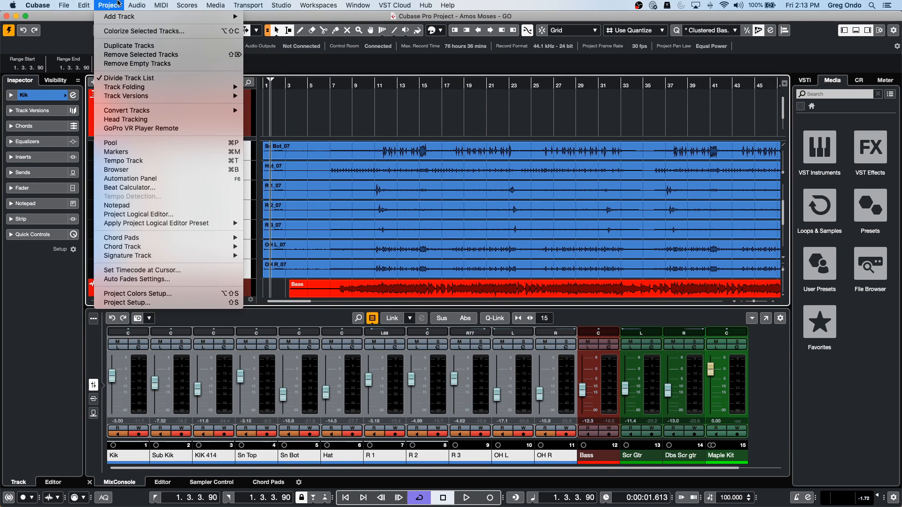
mouse_move(171, 113)
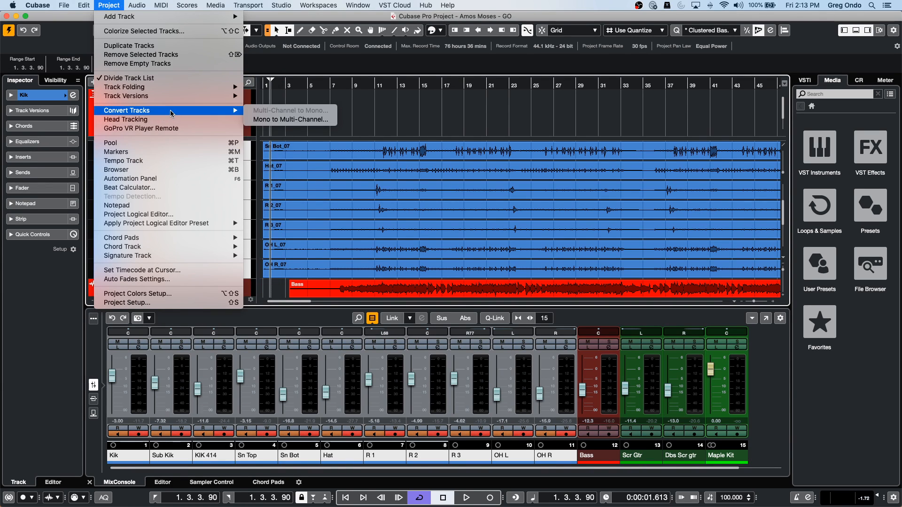
click(163, 214)
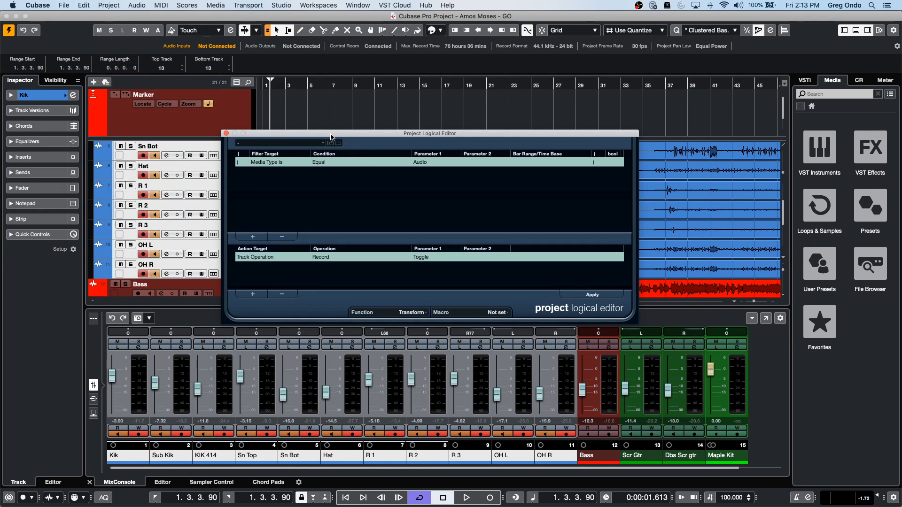
drag(330, 137, 454, 114)
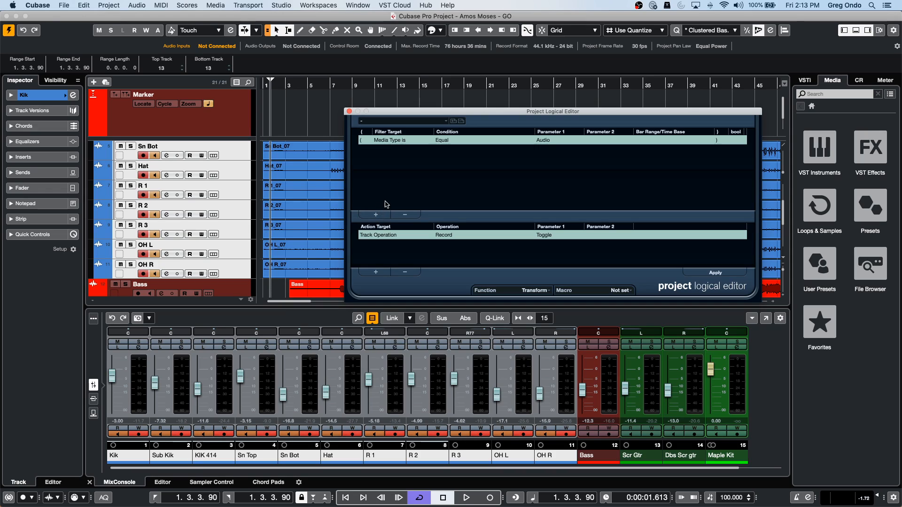
click(405, 214)
click(404, 272)
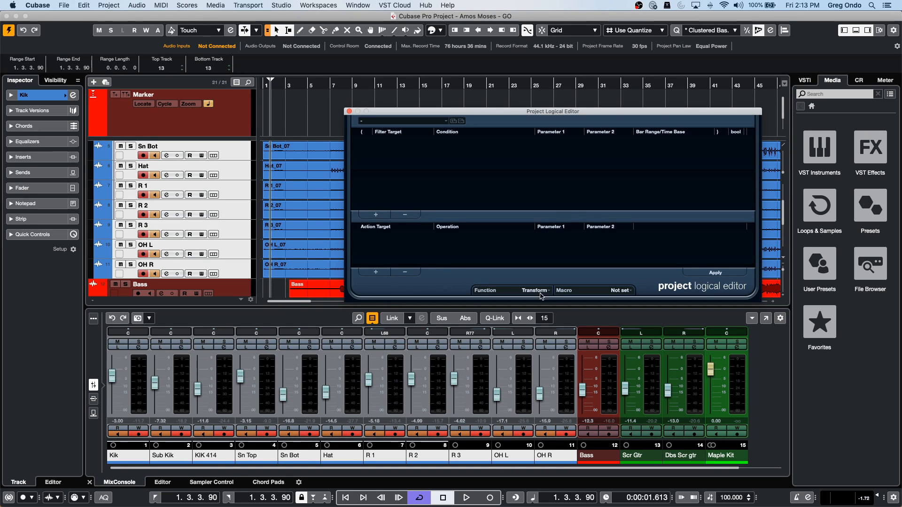
- Add a filter line for the Transform function with Color Name containing Color 9, the light blue event color
click(534, 291)
click(532, 292)
click(376, 214)
click(394, 141)
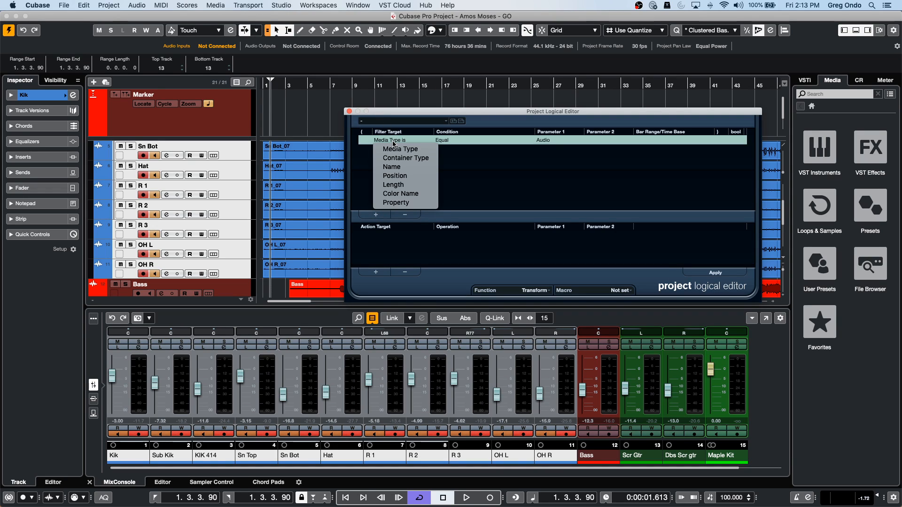
click(407, 194)
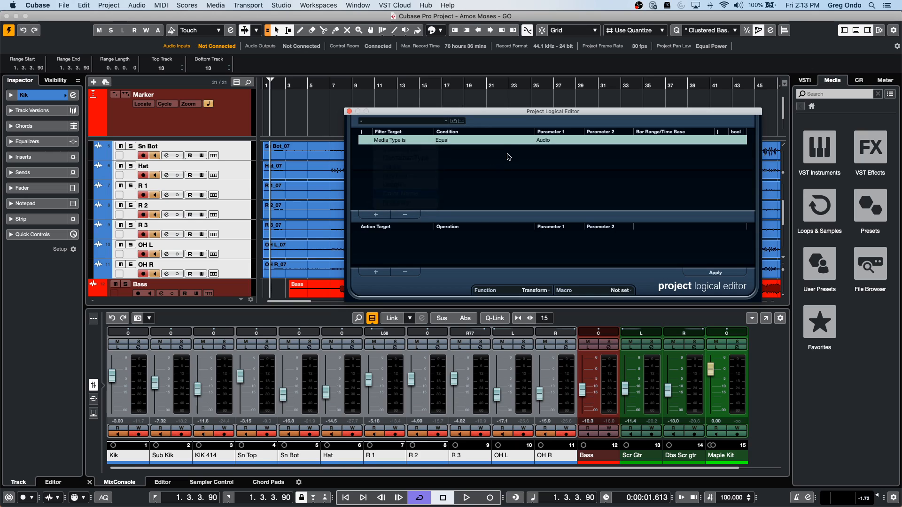
click(467, 140)
click(467, 156)
click(577, 141)
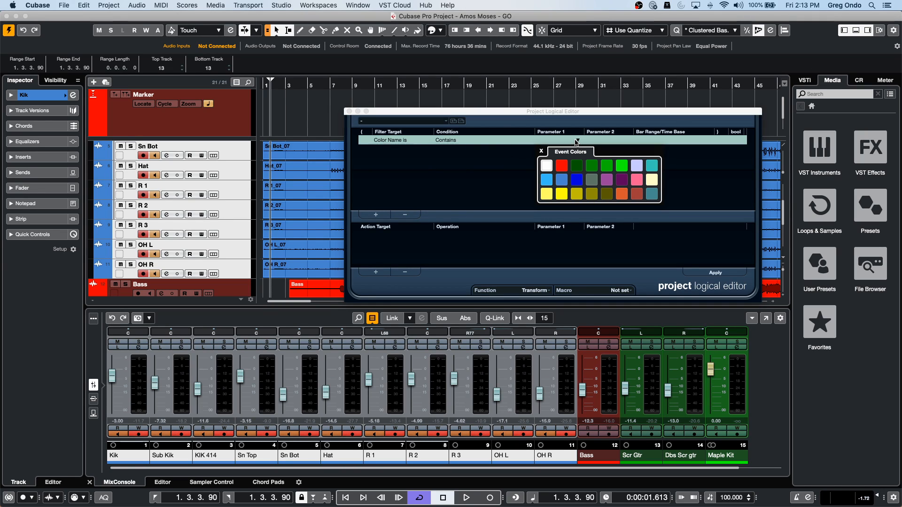
click(549, 180)
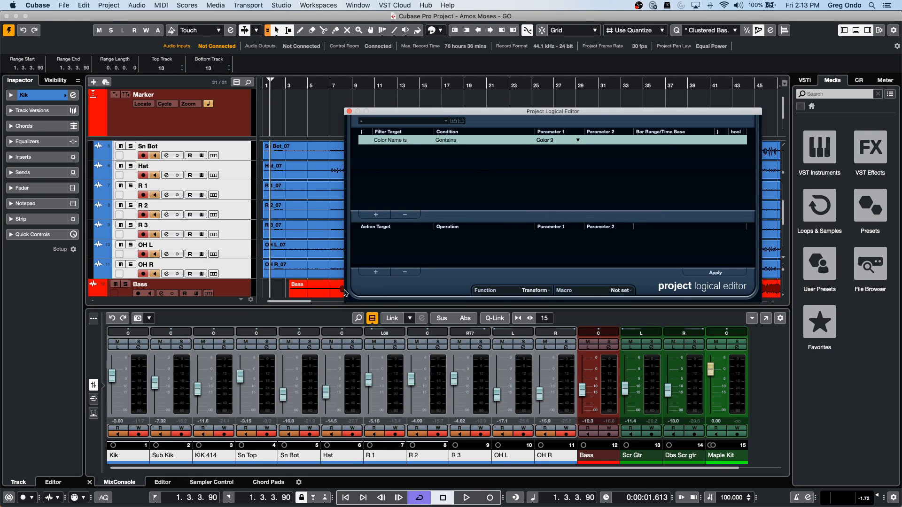
- Add an action line that performs Set Color with a fixed value of Color 7
click(386, 272)
click(382, 235)
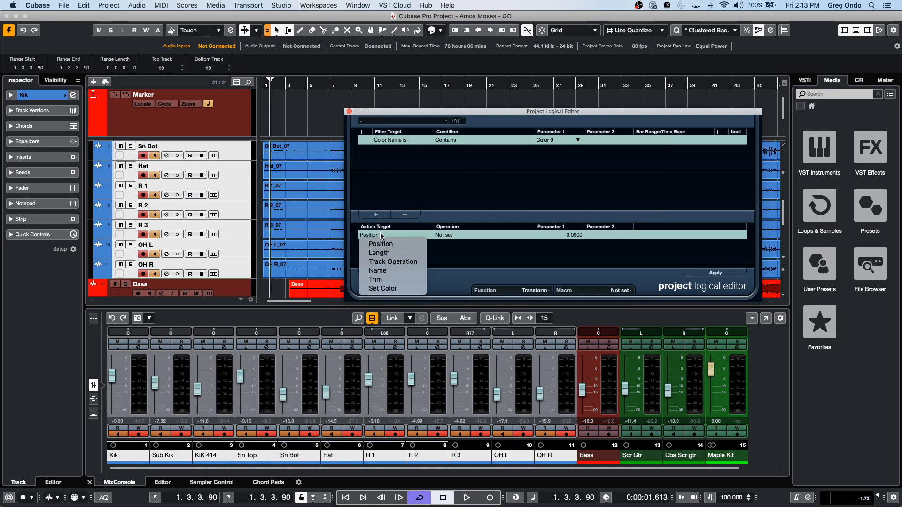
click(383, 288)
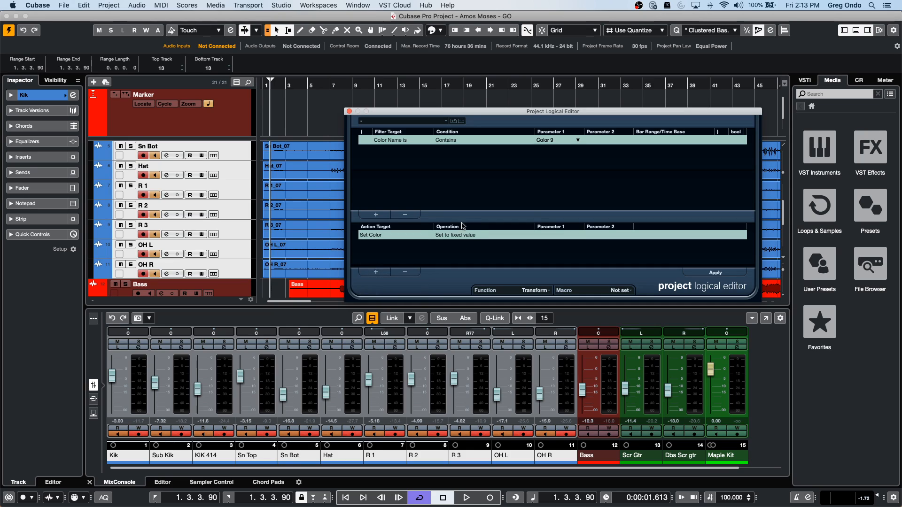
click(462, 244)
click(552, 235)
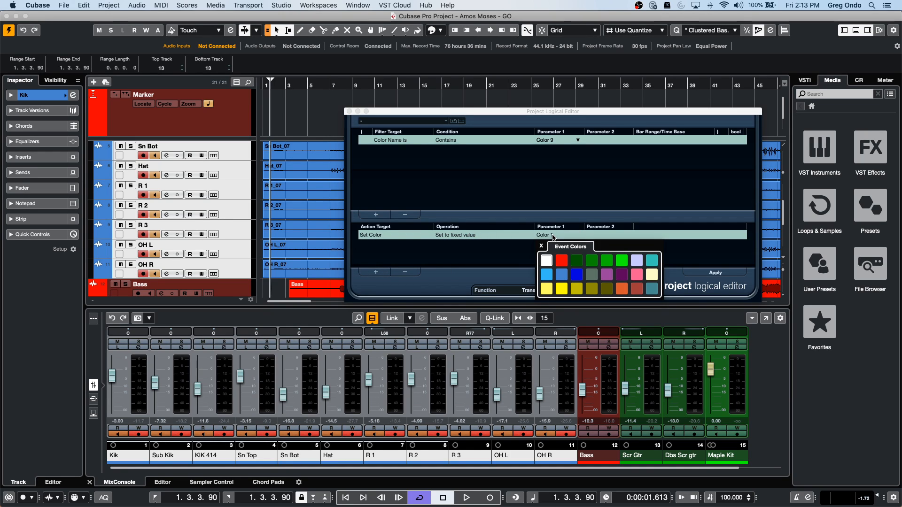
click(567, 163)
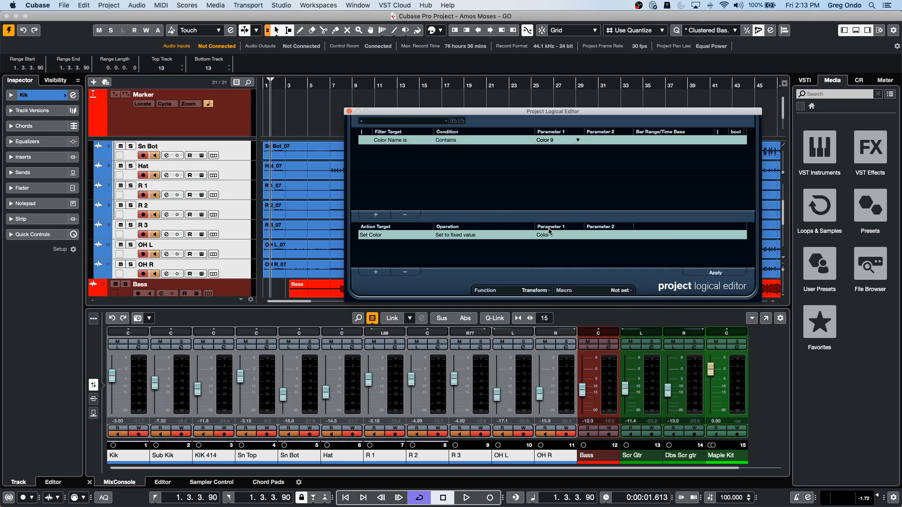
click(564, 236)
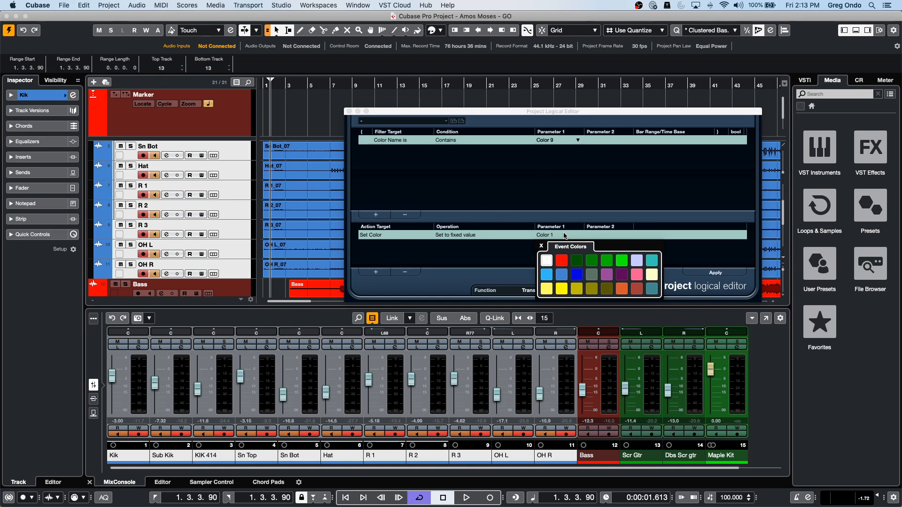
click(636, 261)
click(561, 185)
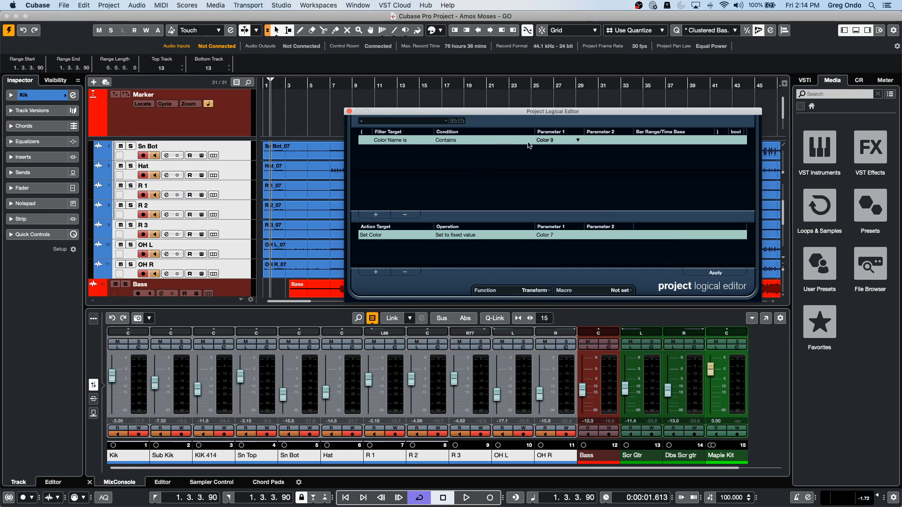
- Change the color filter's condition to Equal with Color 9, and apply the logical operation
double_click(550, 139)
click(552, 140)
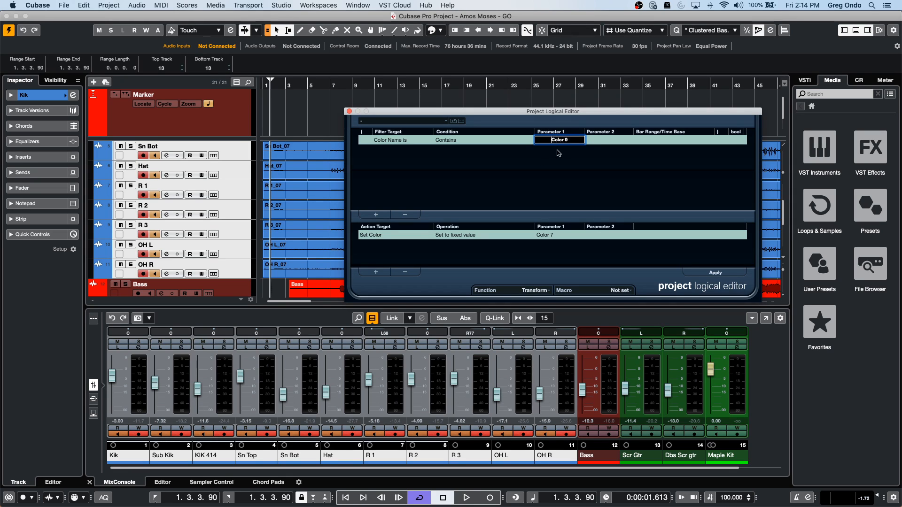
click(560, 148)
click(455, 143)
click(451, 147)
click(577, 140)
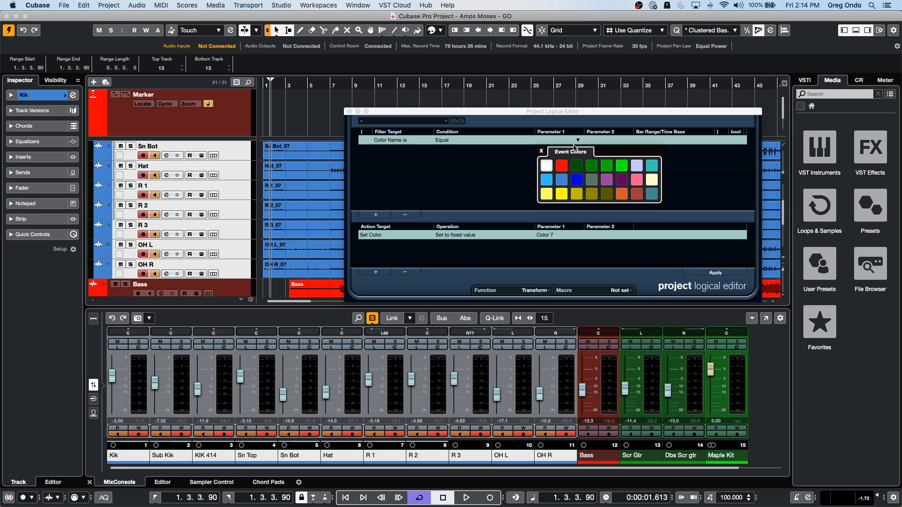
click(548, 181)
click(507, 180)
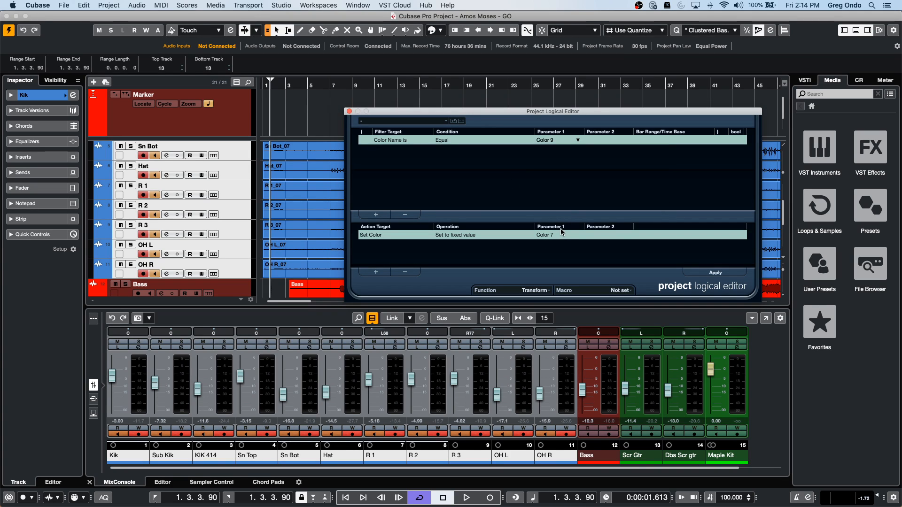
click(710, 272)
click(349, 112)
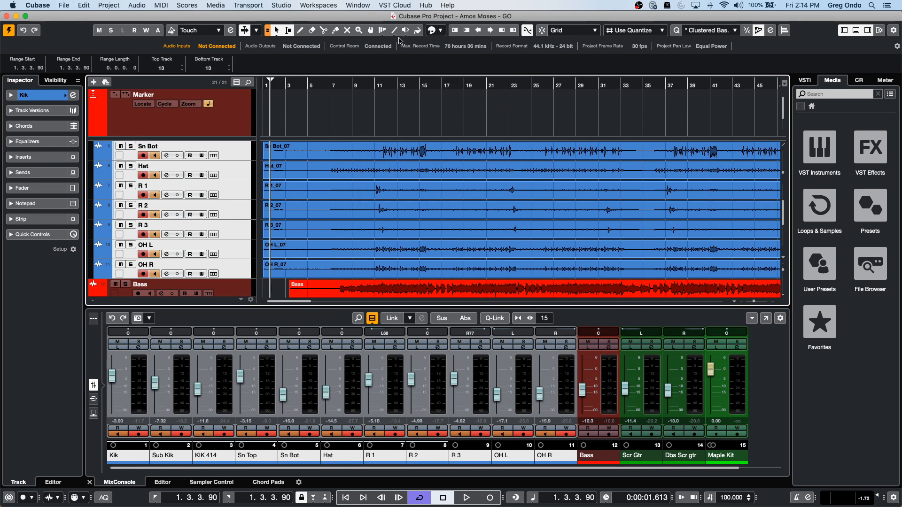
- Colorize the selected drum tracks light blue
click(439, 31)
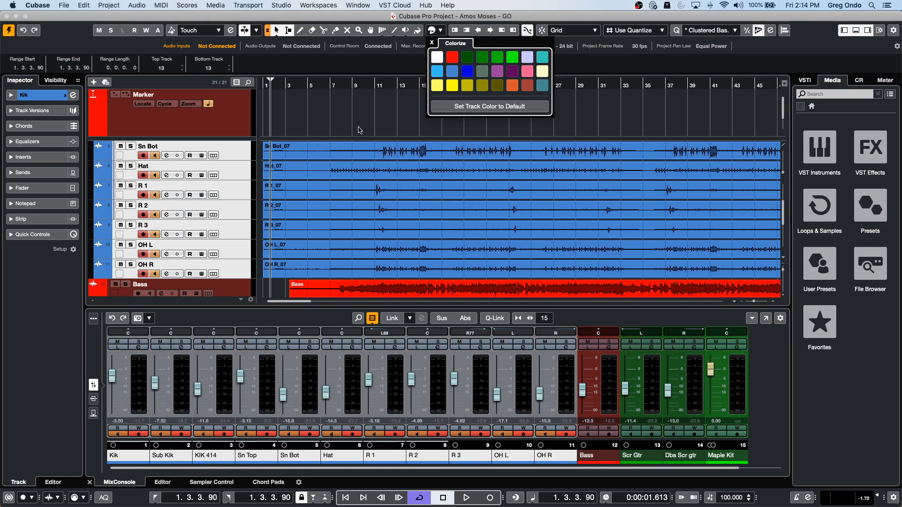
right_click(382, 109)
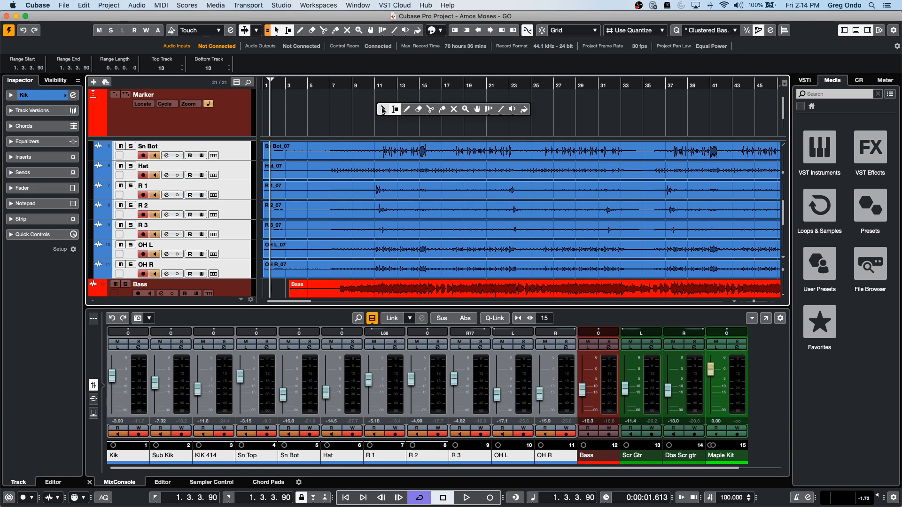
click(515, 113)
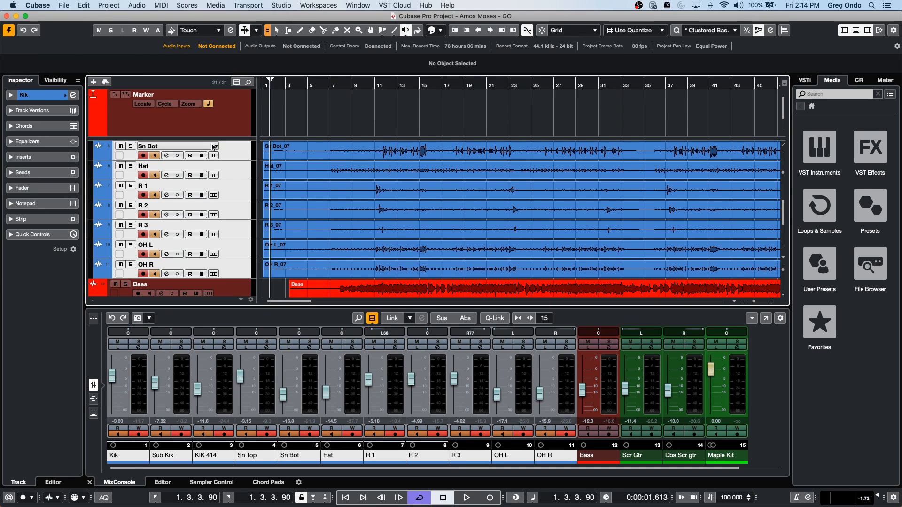
click(439, 31)
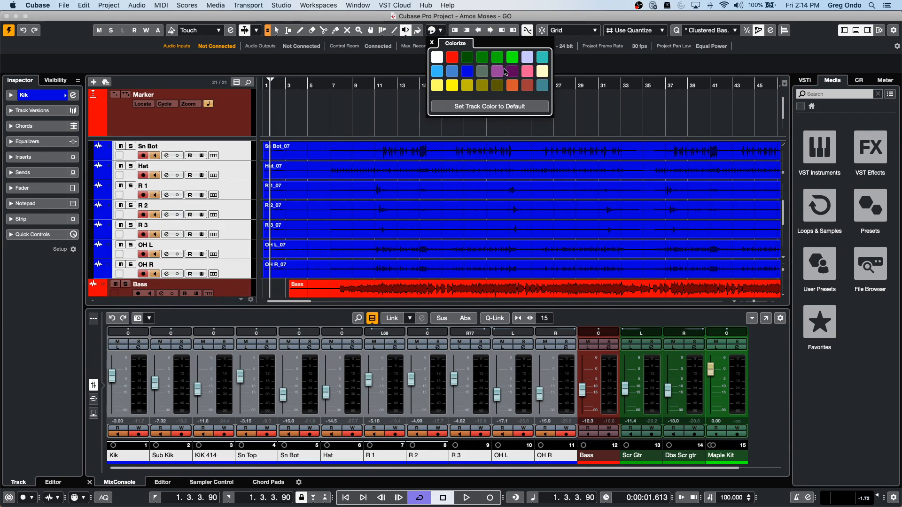
click(437, 71)
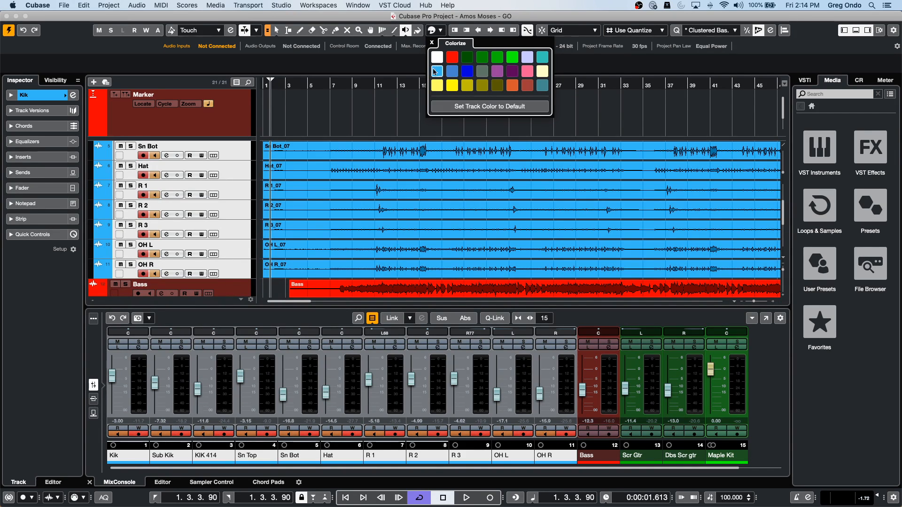
click(359, 111)
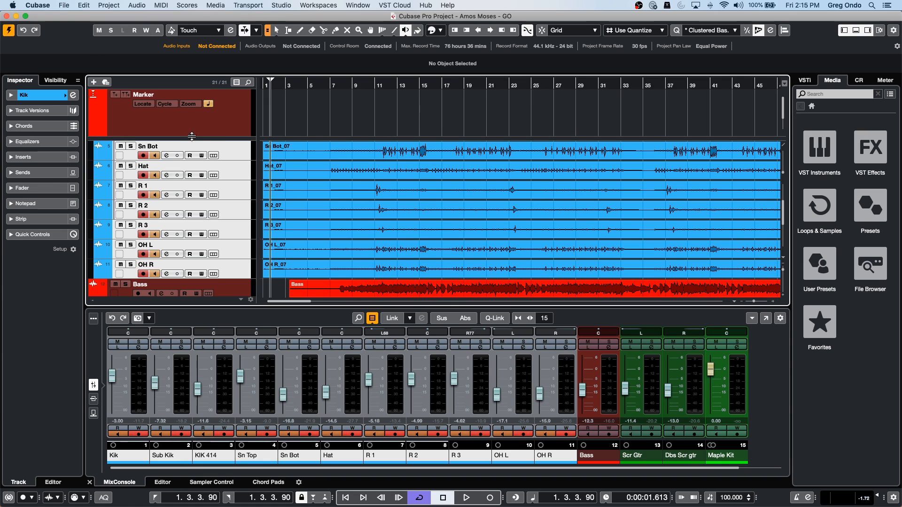
- Open the Maple Kit track's Groove Agent SE instrument and choose the China pad
scroll(233, 236, down, 4)
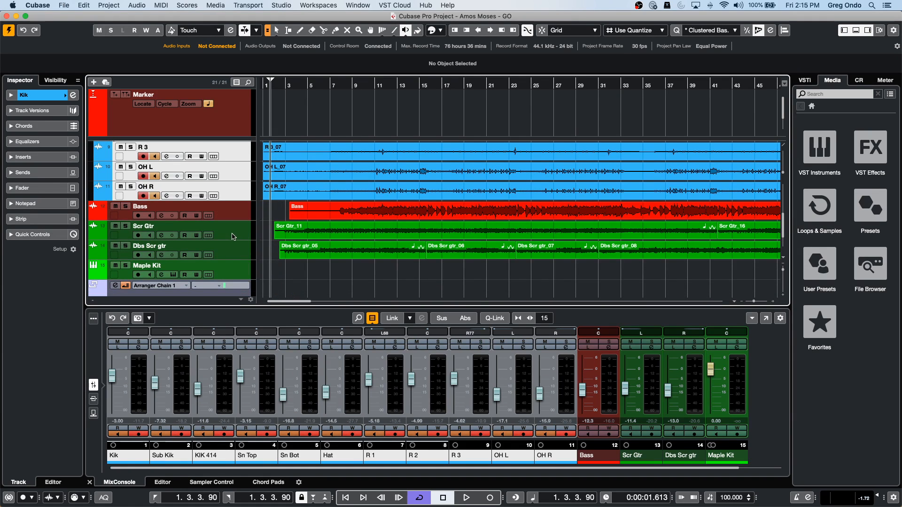
click(248, 269)
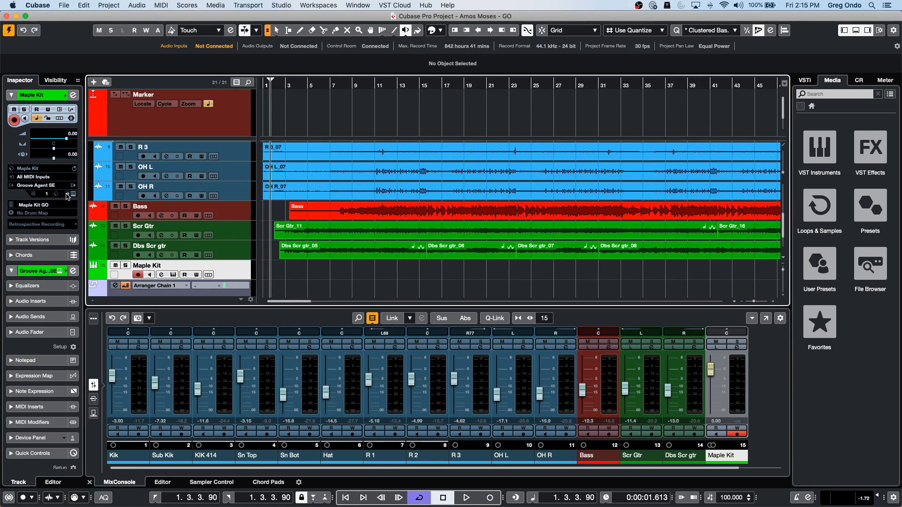
click(73, 193)
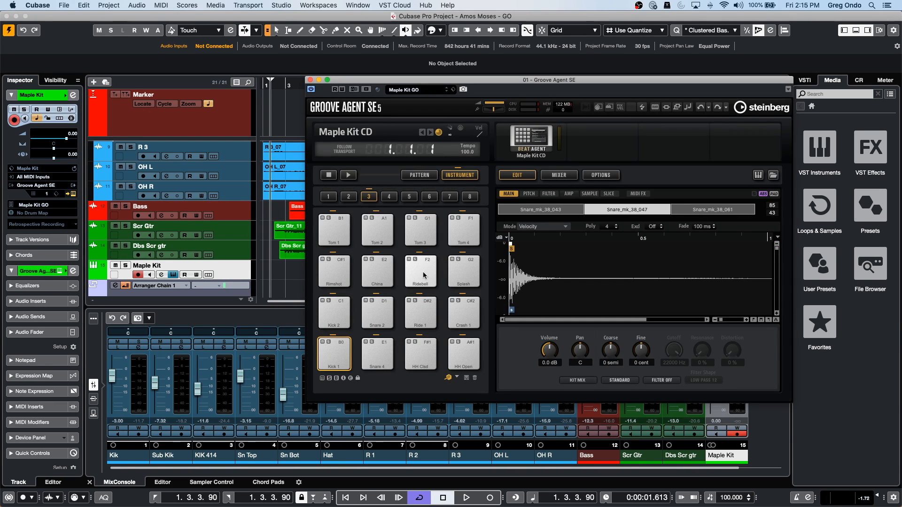
click(382, 275)
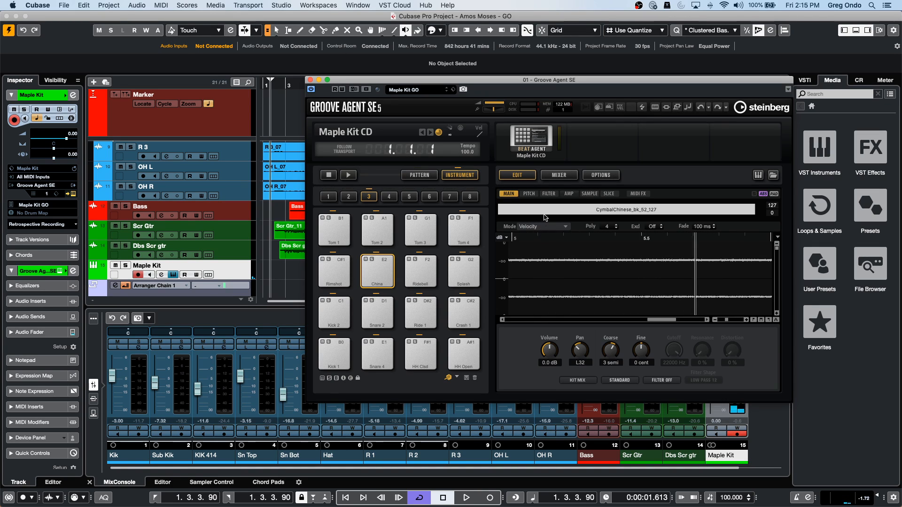
- Show the China pad's amp envelope and set its mode to Loop
click(568, 196)
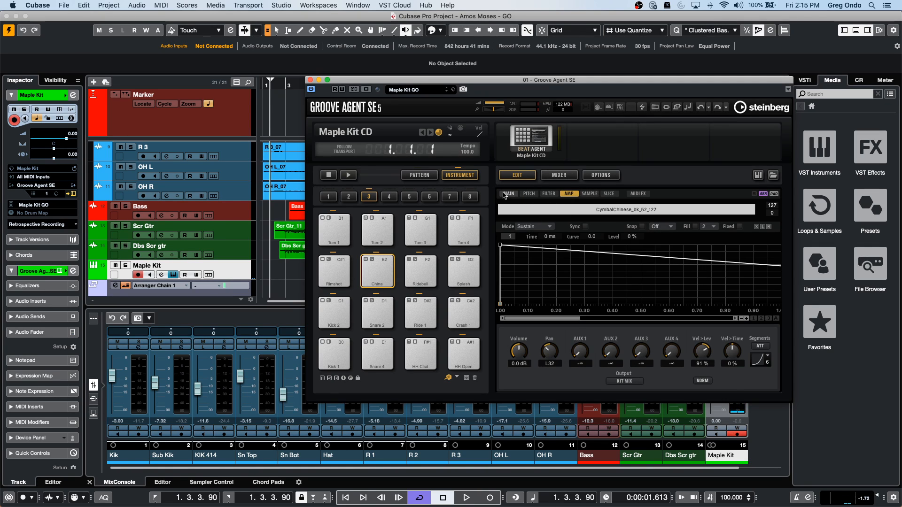
click(533, 227)
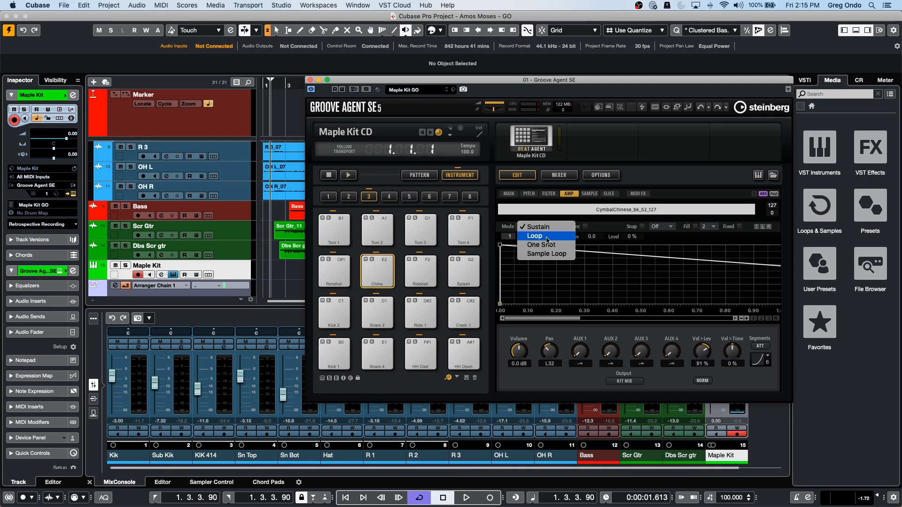
click(547, 236)
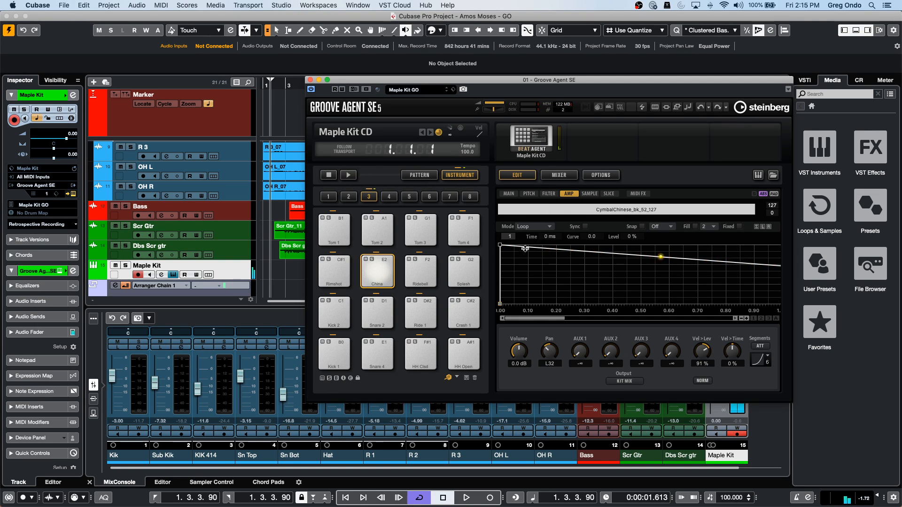
- Set the China pad's amp envelope to Sample Loop and reshape its opening, placing the second node at about 157 ms and 79% level
click(535, 227)
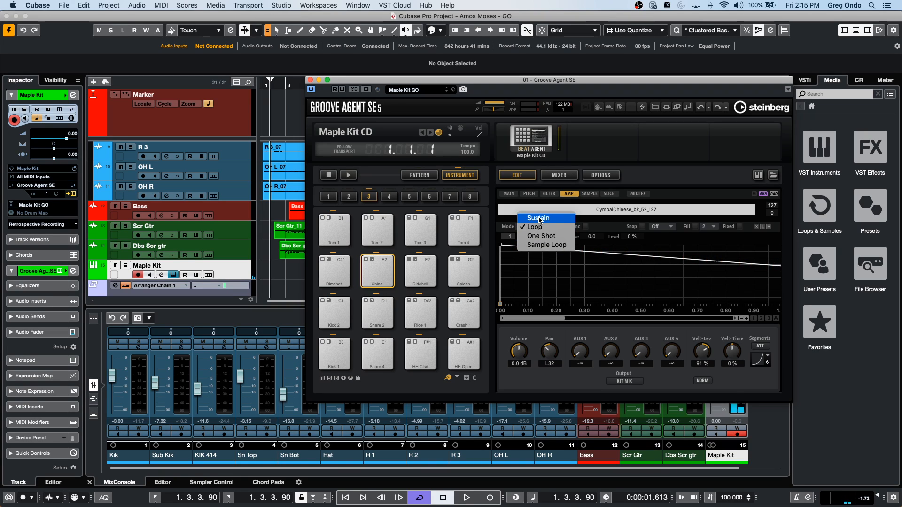
click(544, 245)
mouse_move(551, 248)
mouse_down()
mouse_move(554, 232)
mouse_move(546, 262)
mouse_up()
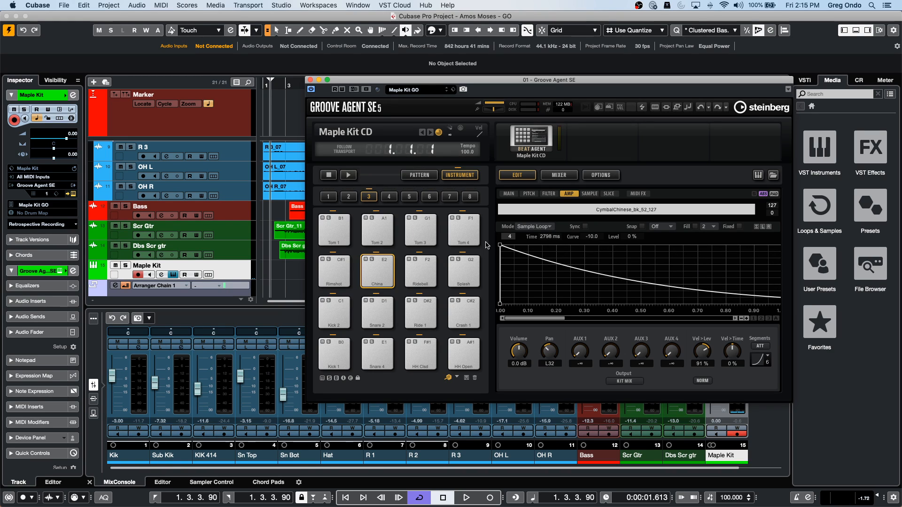
drag(501, 245, 544, 258)
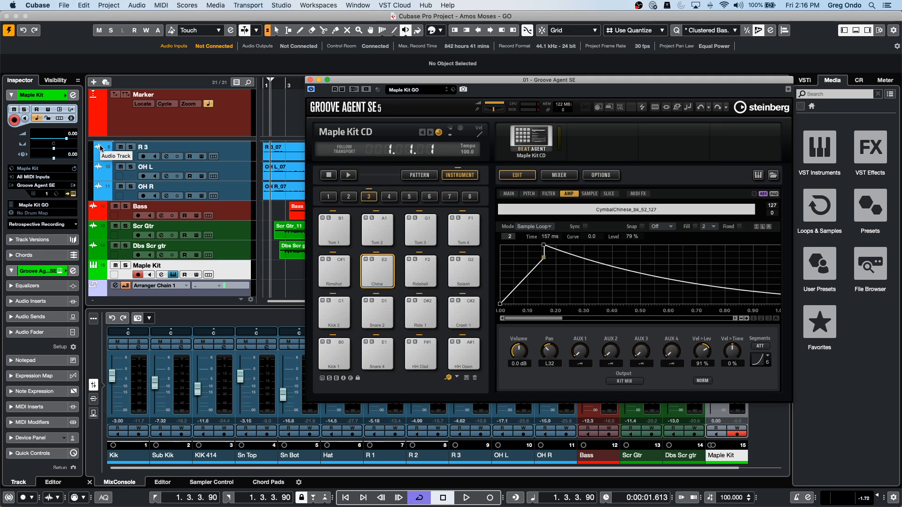
click(310, 80)
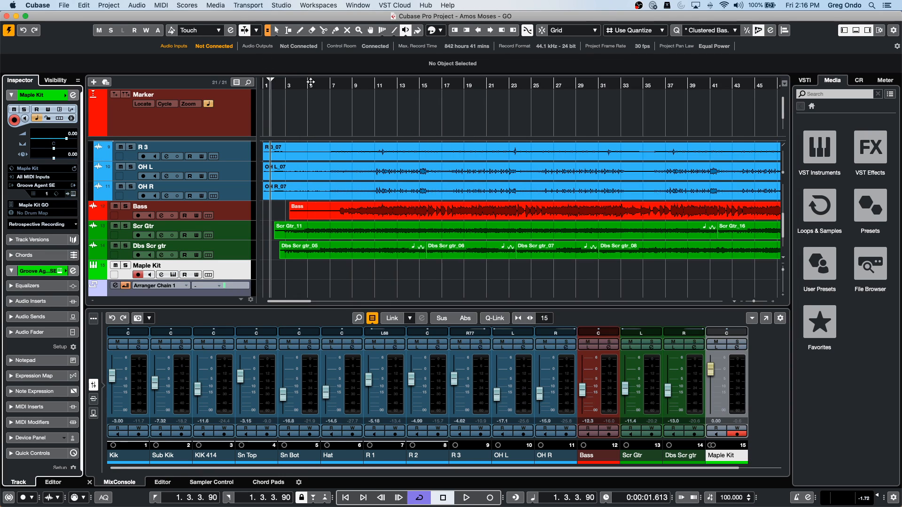
- Duplicate the Bass track and open the original track's audio event for sample editing
scroll(345, 244, up, 5)
scroll(345, 244, down, 5)
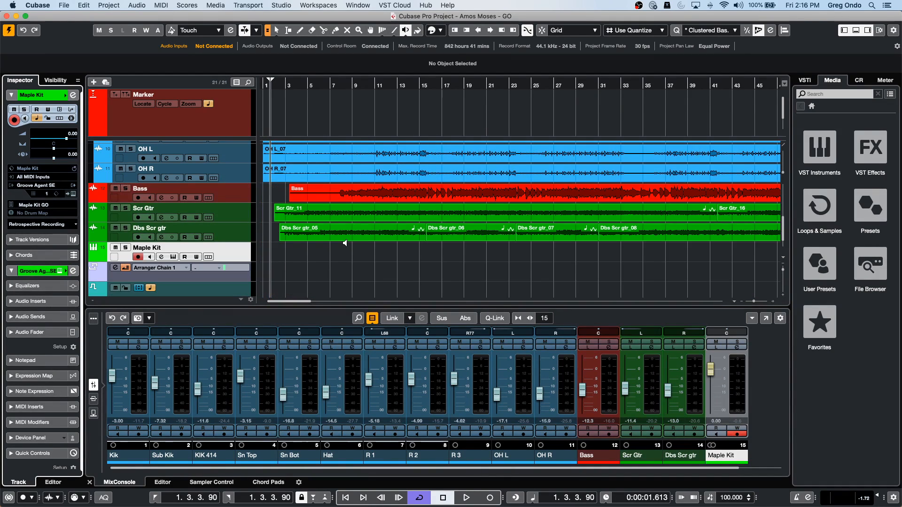
right_click(225, 194)
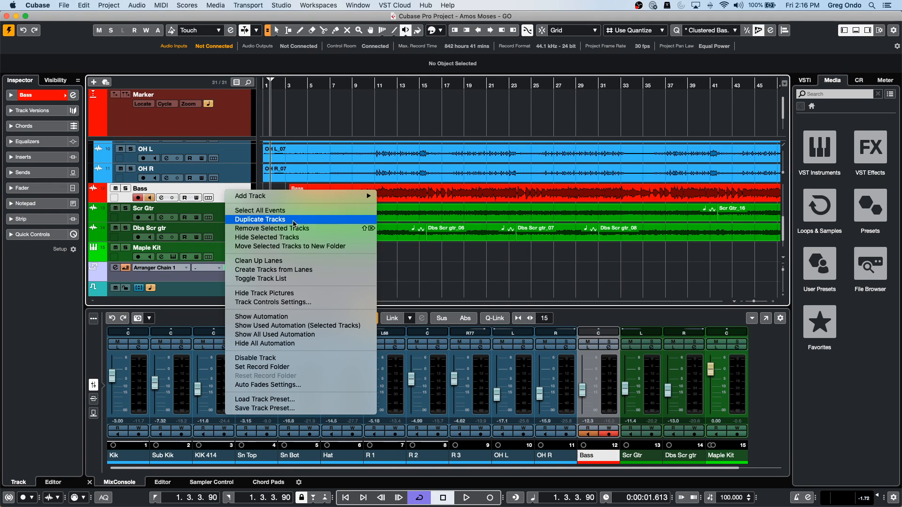
click(263, 220)
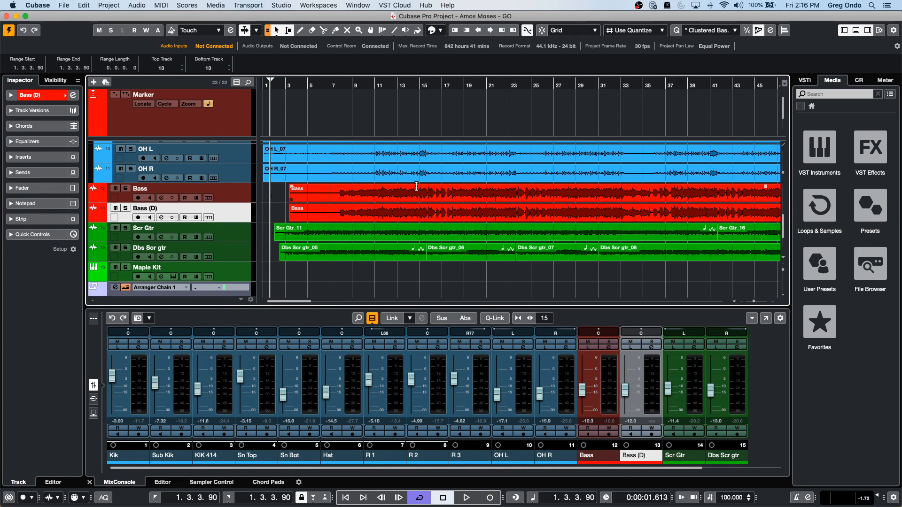
double_click(418, 199)
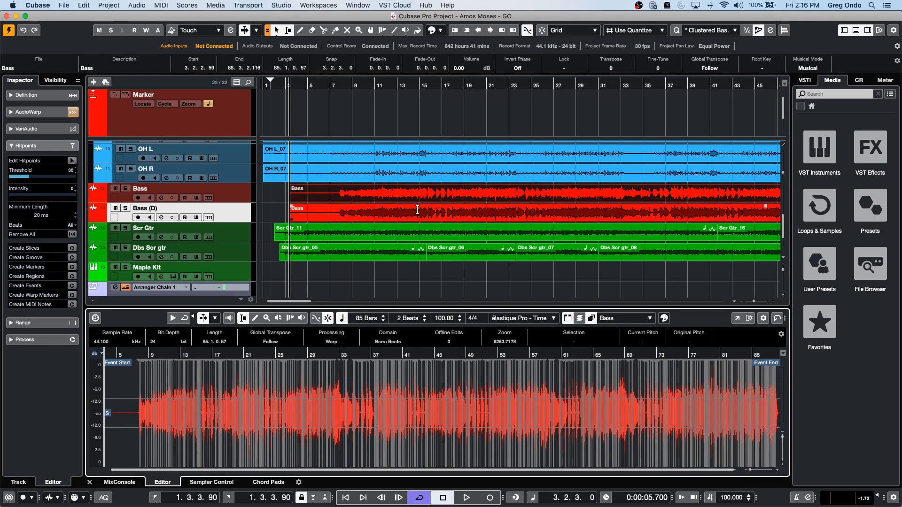
- Select both the Bass and Bass (D) events and analyze them for VariAudio pitch editing
shift+click(421, 214)
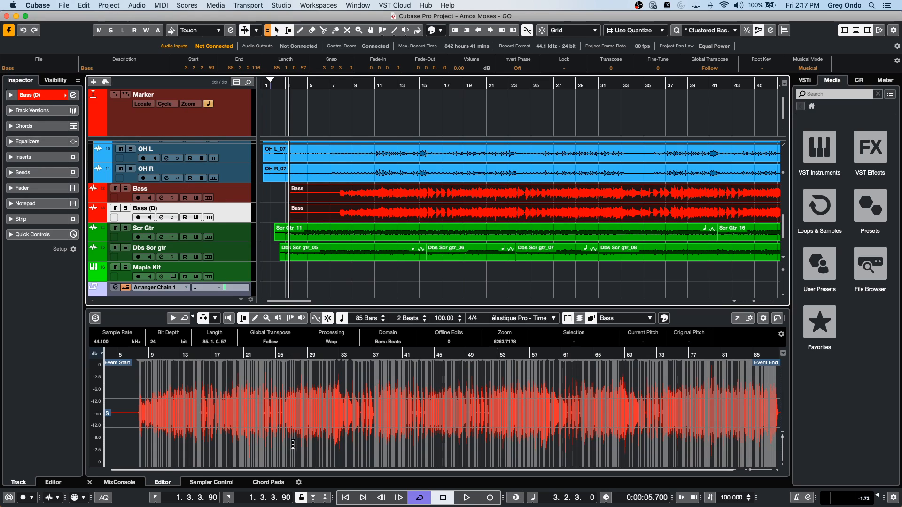
click(53, 481)
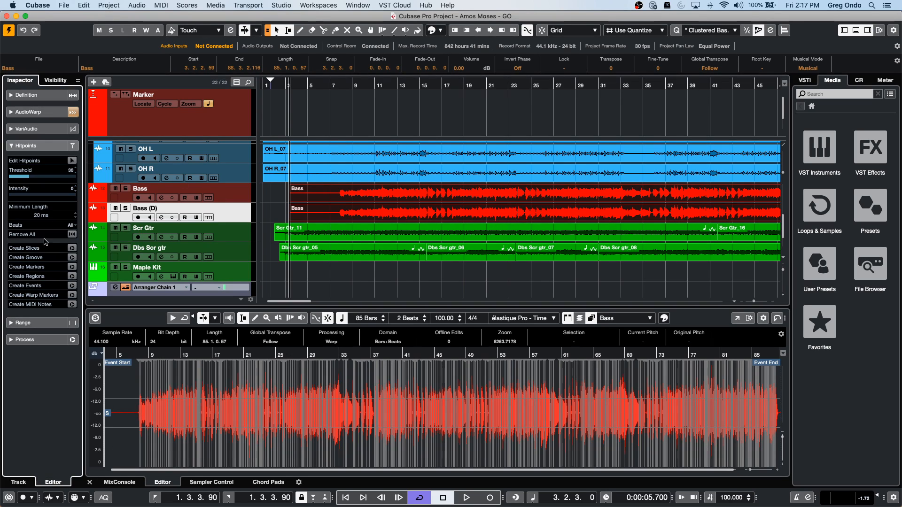
click(38, 128)
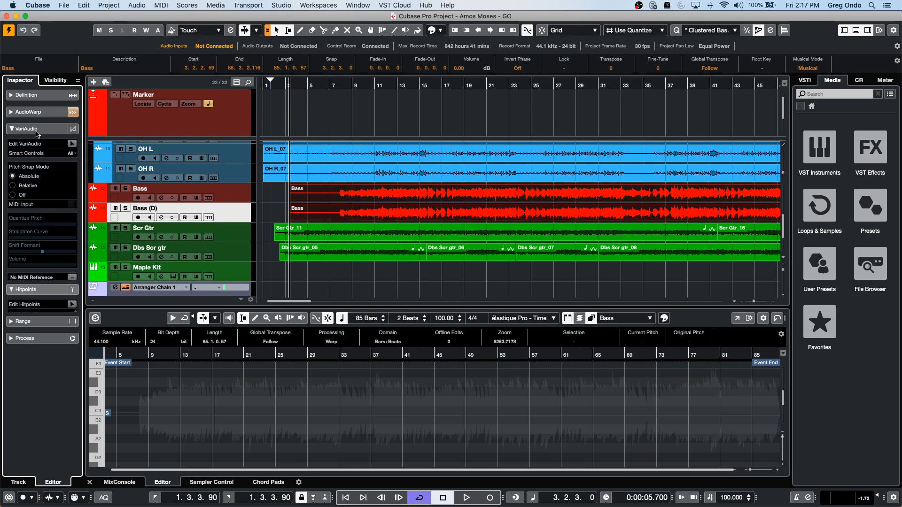
click(72, 143)
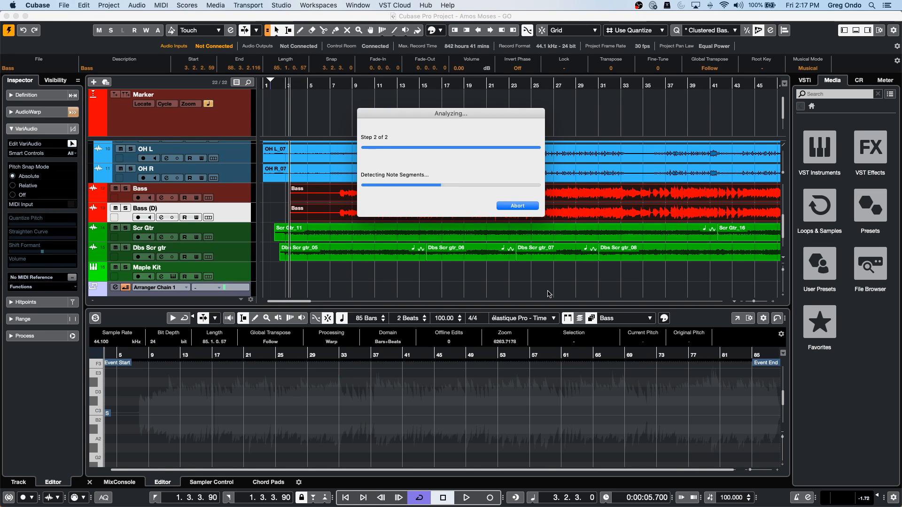
- Open the sample editor in its own window and enable VariAudio editing there
click(736, 318)
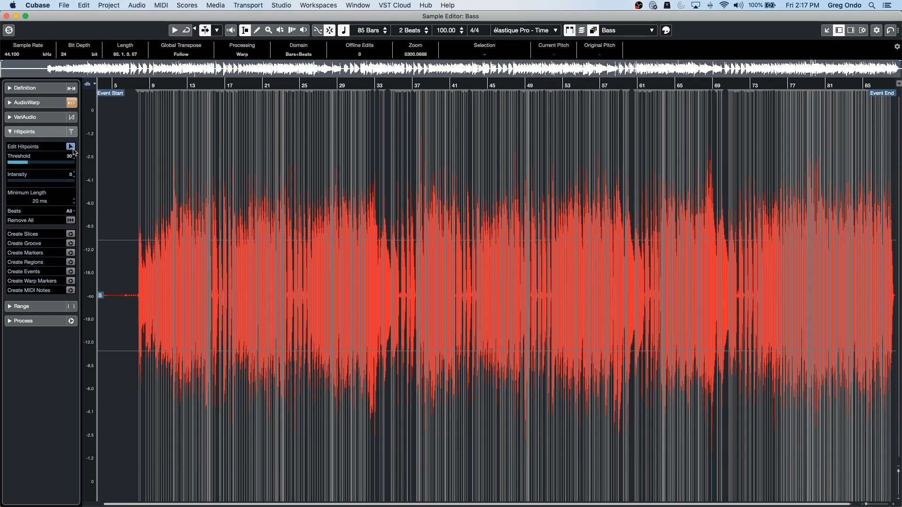
click(49, 120)
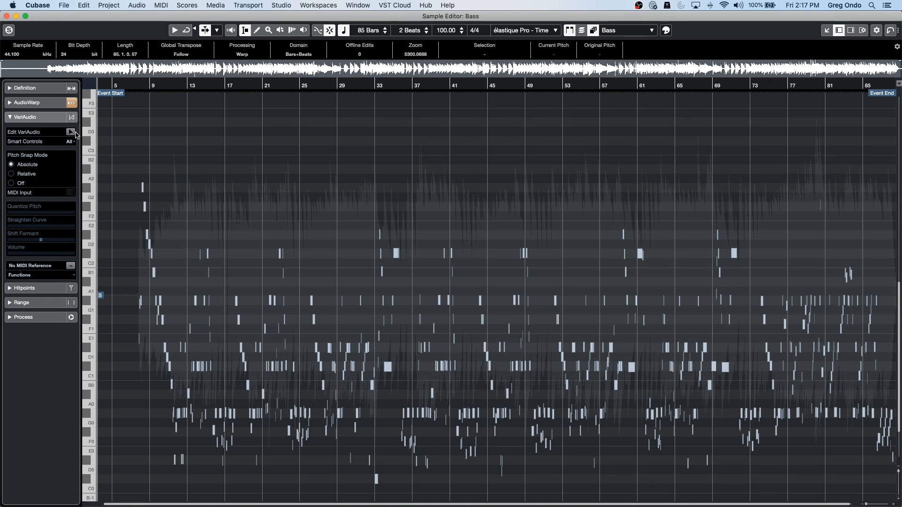
click(70, 132)
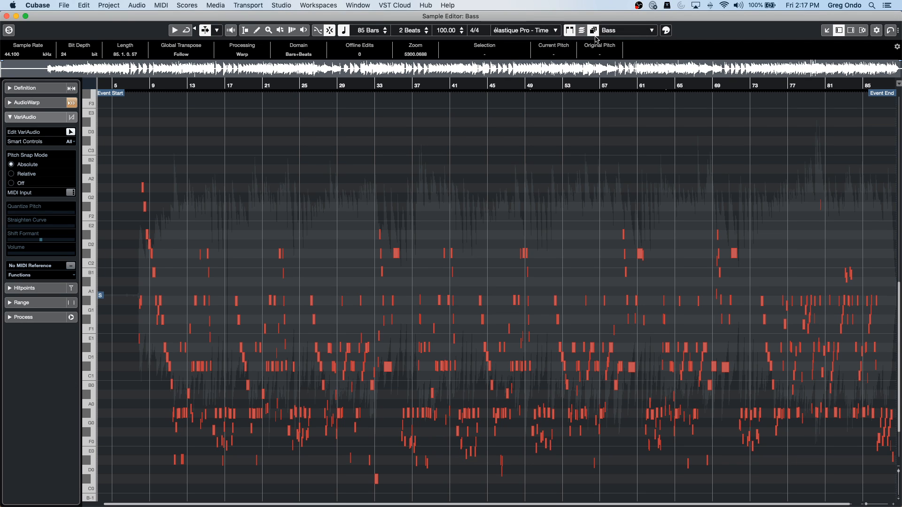
- Check which clips are available for editing in the sample editor window, and close the window
click(651, 31)
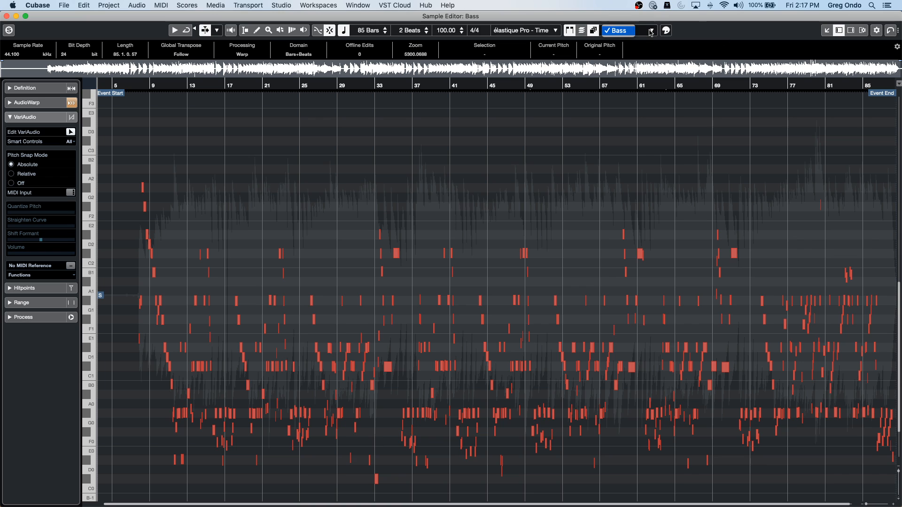
click(651, 33)
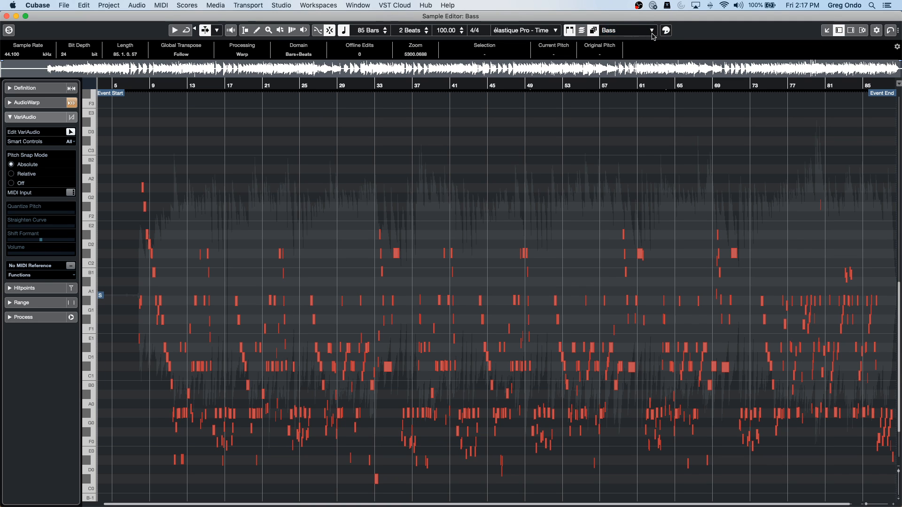
double_click(37, 16)
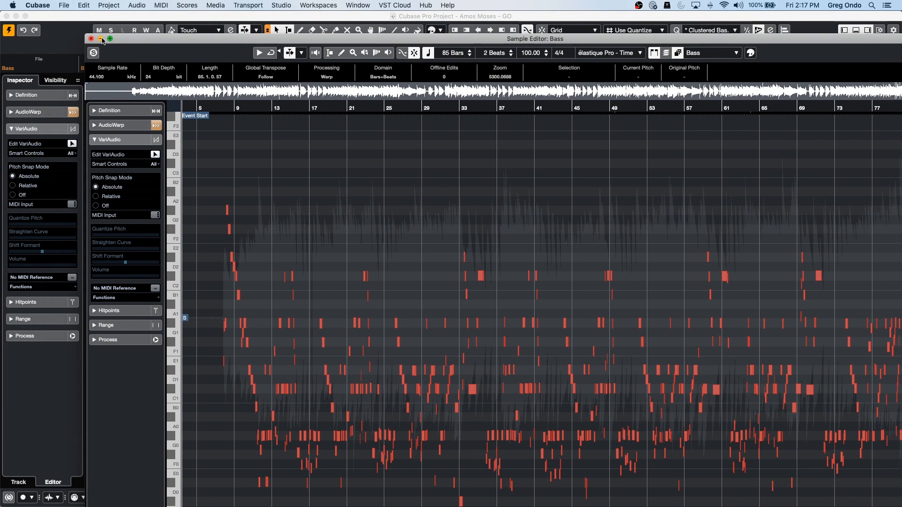
click(92, 39)
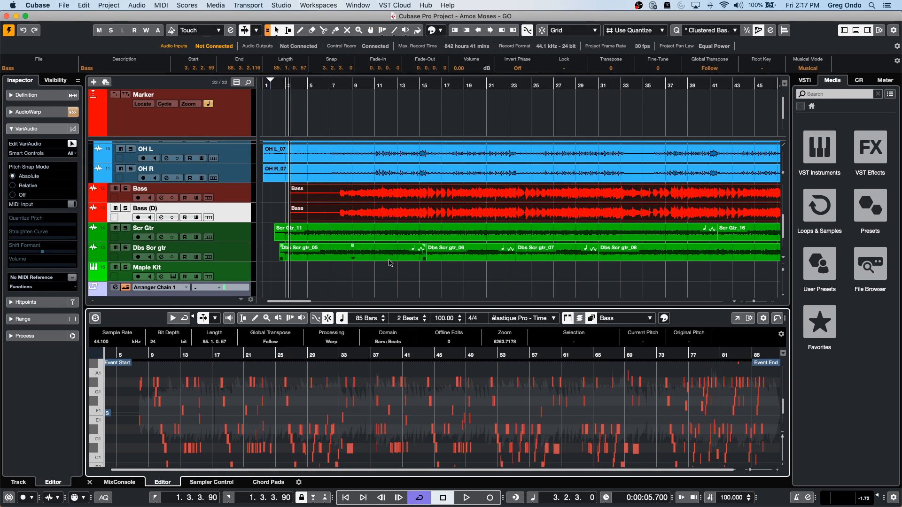
- Bounce the Bass (D) track's event to a new audio file and replace the event with it
click(393, 215)
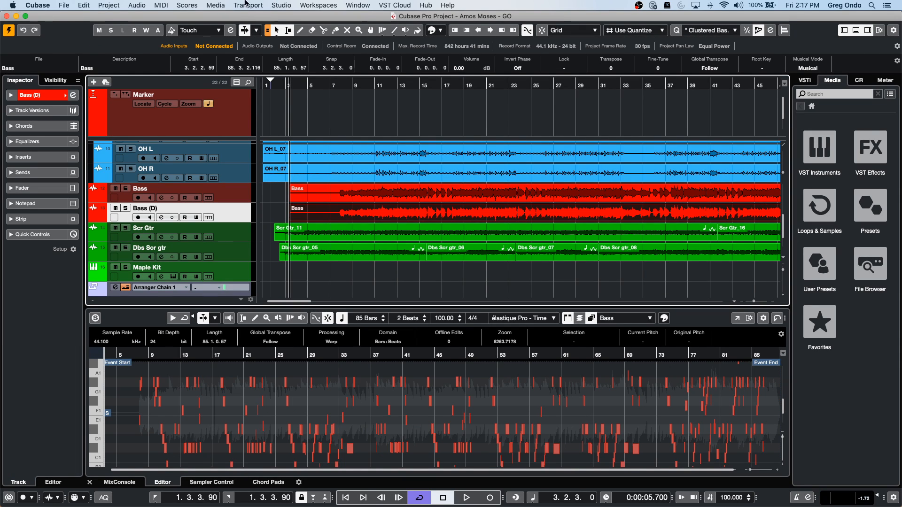
click(136, 5)
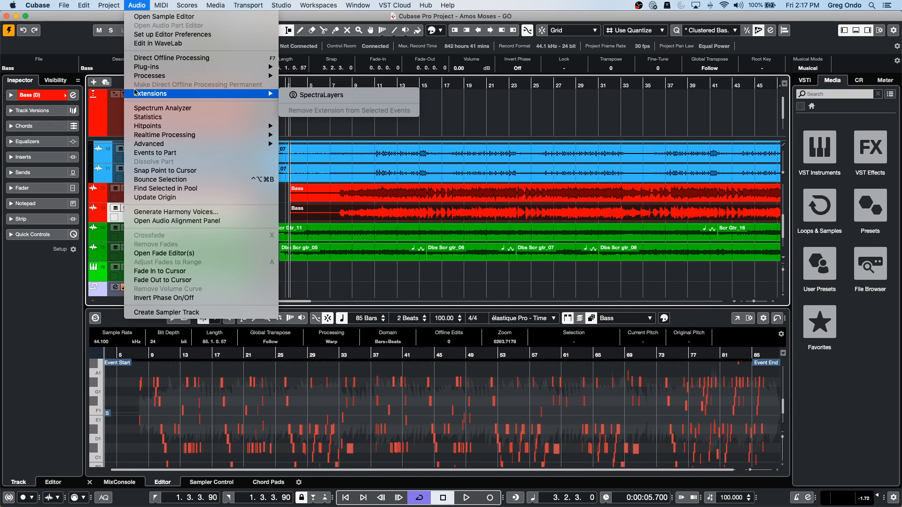
mouse_move(147, 78)
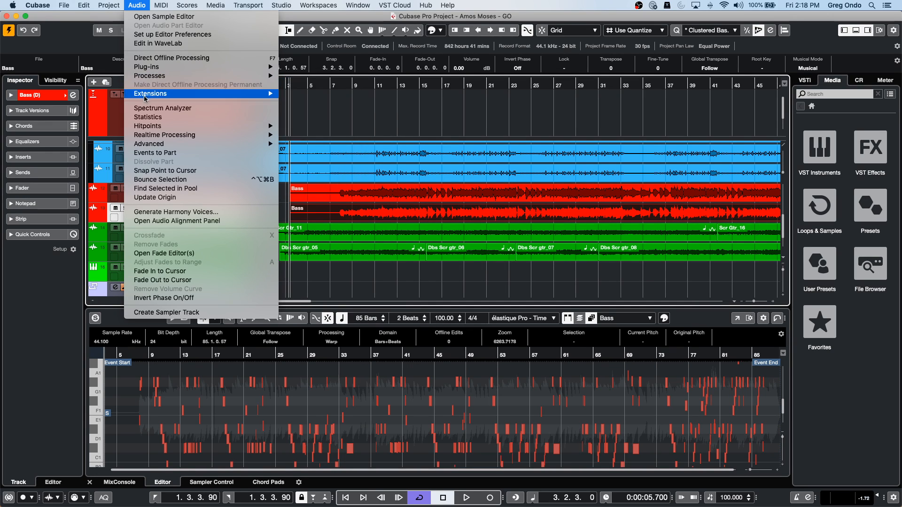
click(161, 180)
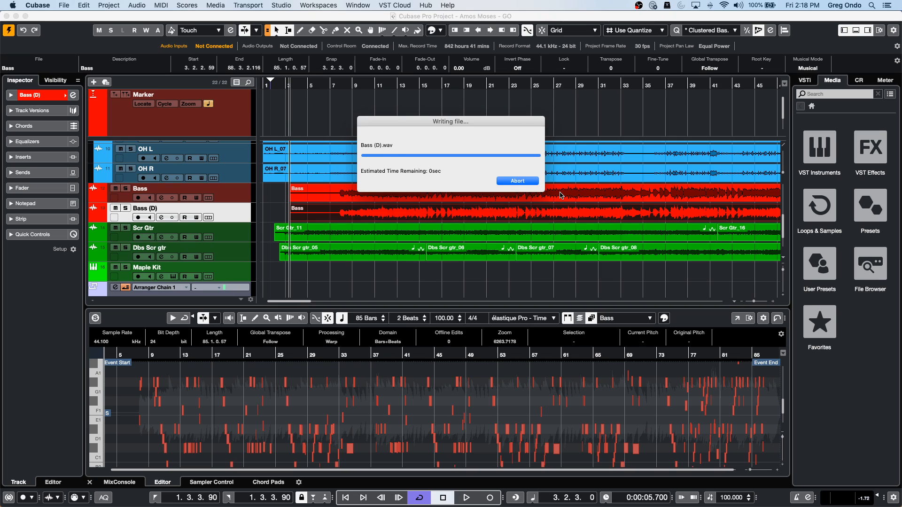
click(503, 177)
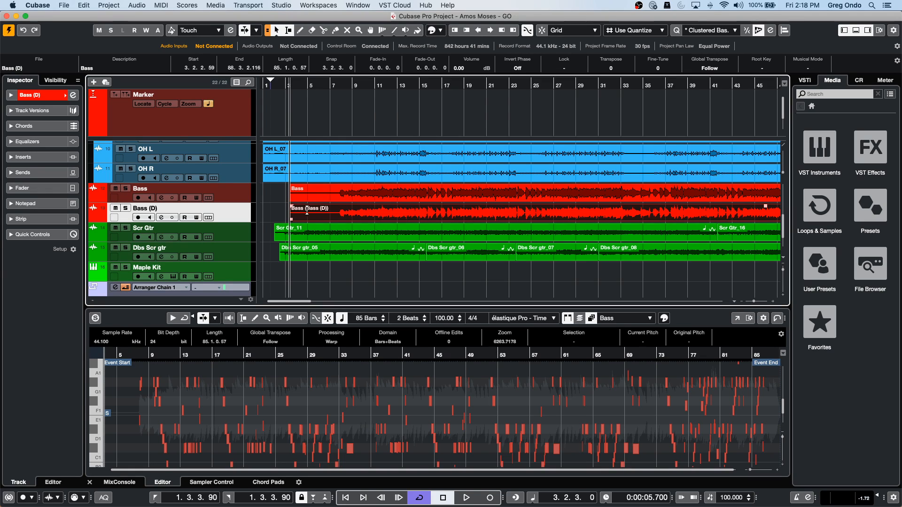
- Rename the Bass (D) track as iutiutf
double_click(162, 208)
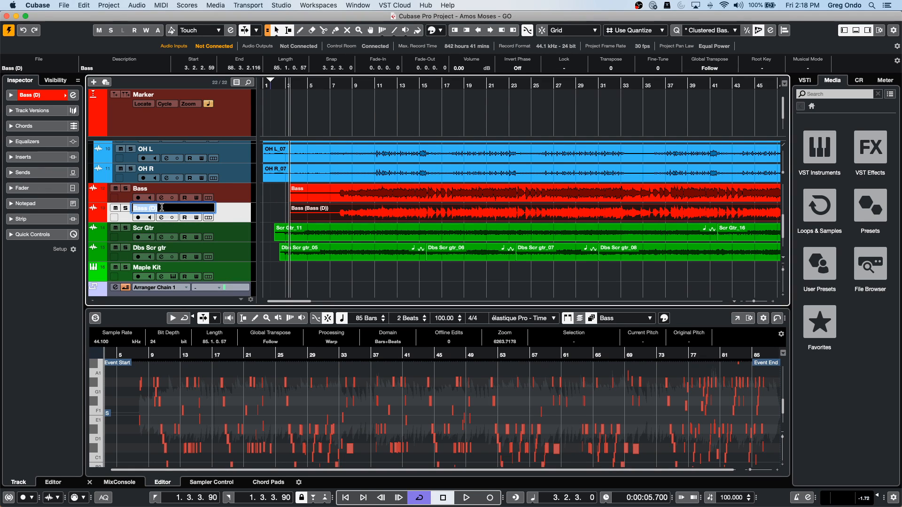
text(iutiutf)
key(Return)
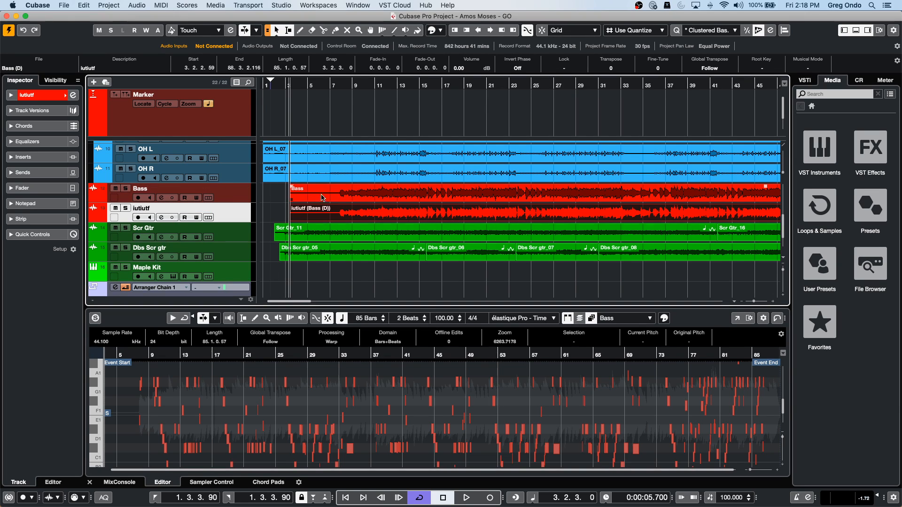
- Select both the Bass and iutiutf events and open them together in a full-screen sample editor window
shift+click(337, 193)
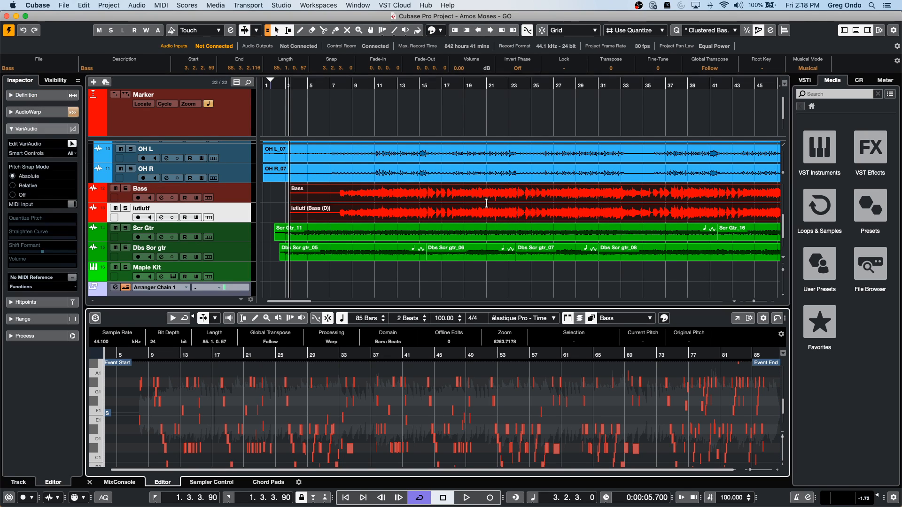
click(738, 321)
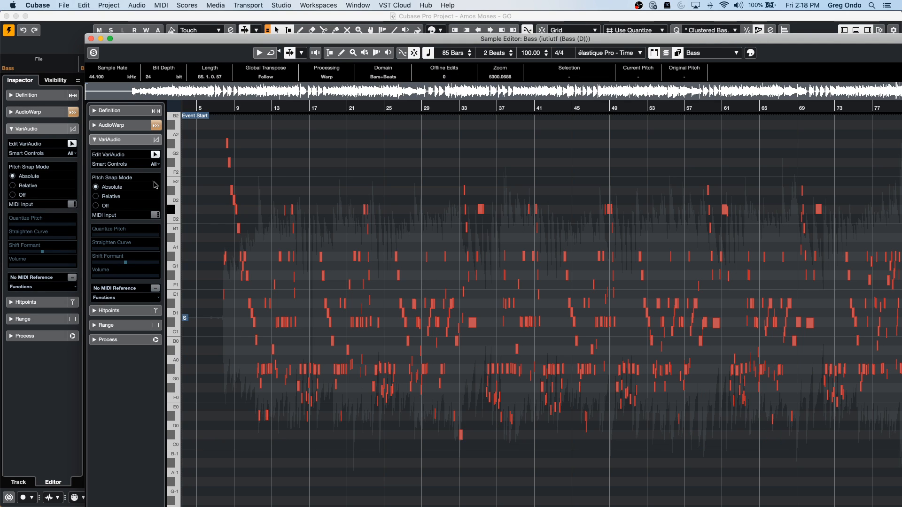
click(110, 39)
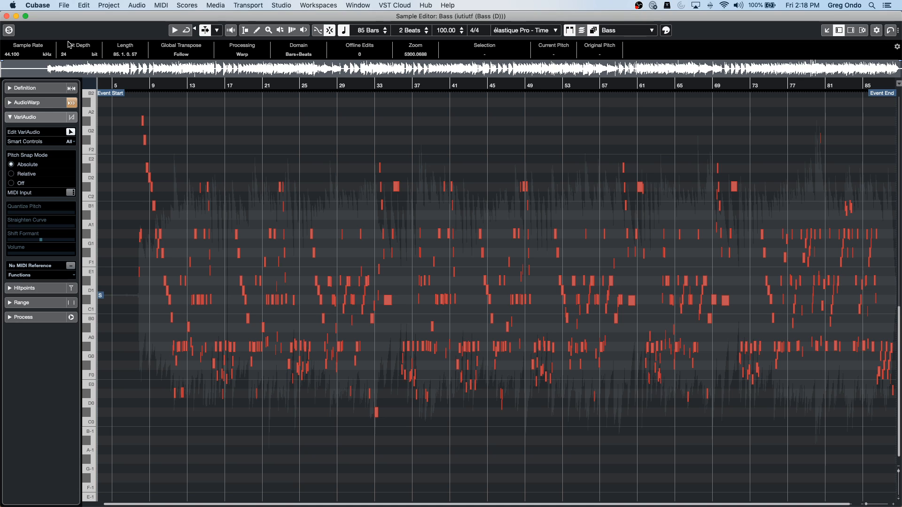
- Switch the edited clip back and forth between Bass and iutiutf (Bass (D)) to compare their notes, and close the sample editor window
click(608, 30)
click(630, 40)
click(632, 33)
click(627, 21)
click(632, 34)
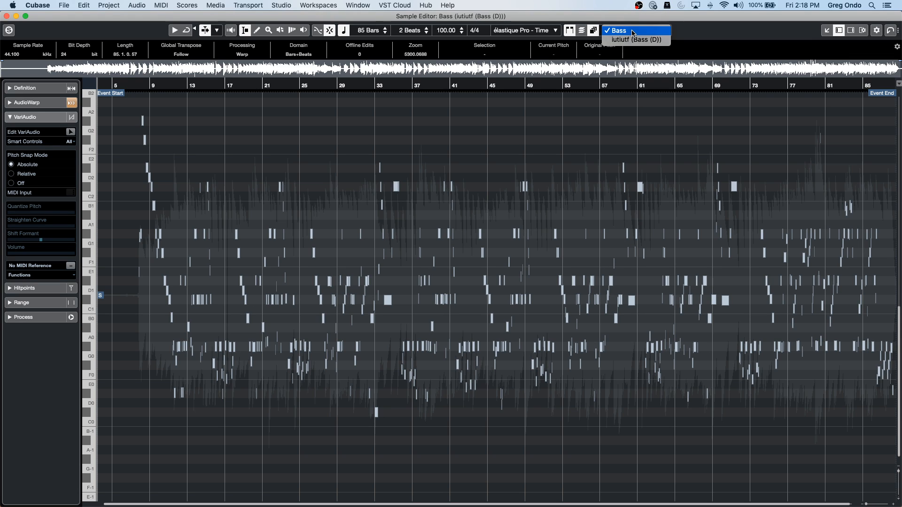
click(634, 40)
click(633, 31)
click(632, 22)
click(632, 32)
click(632, 39)
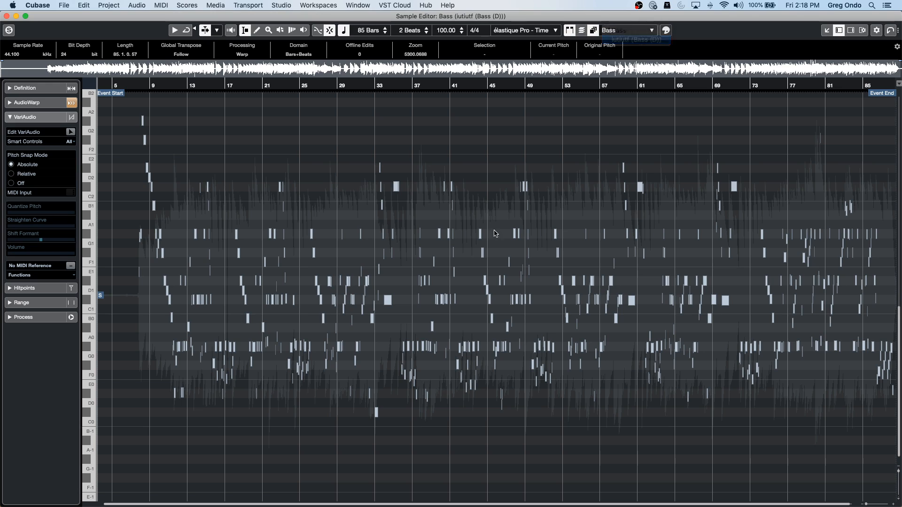
click(619, 33)
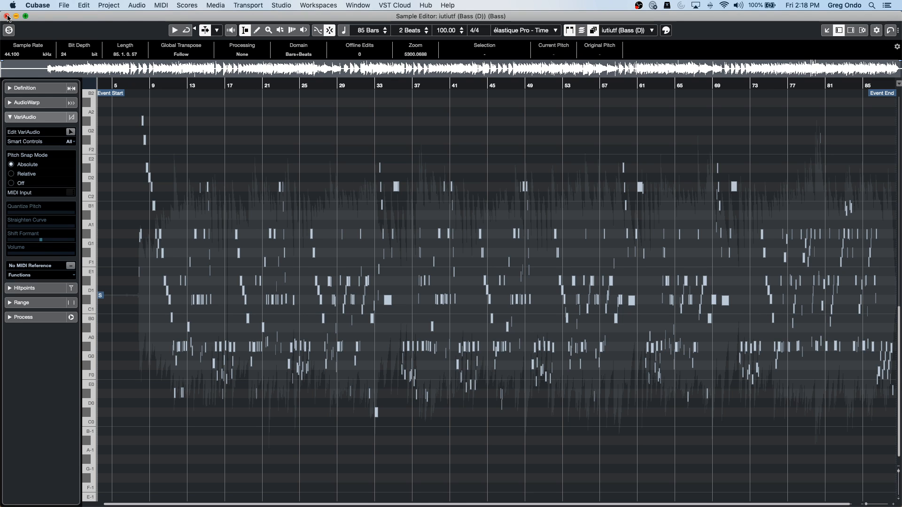
click(7, 16)
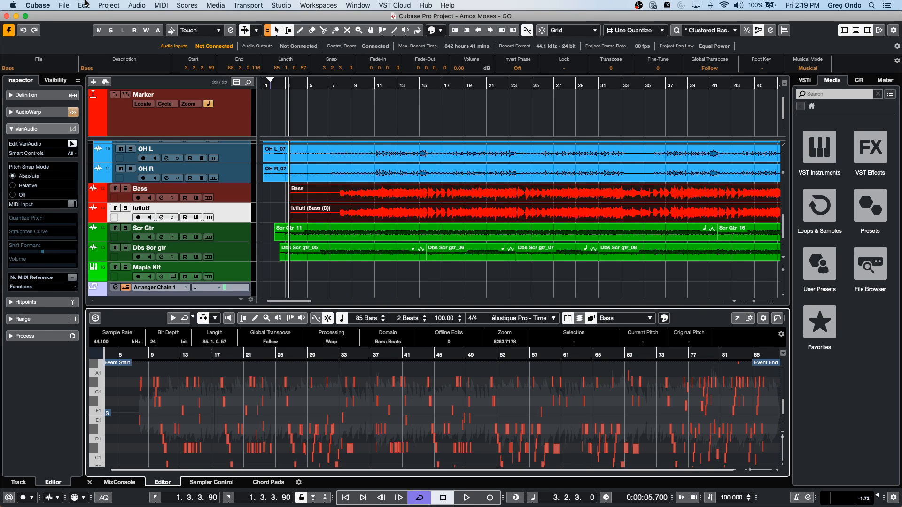
- Start a new empty project, compare the default and prompted project location options, and cancel at the folder selection
click(66, 5)
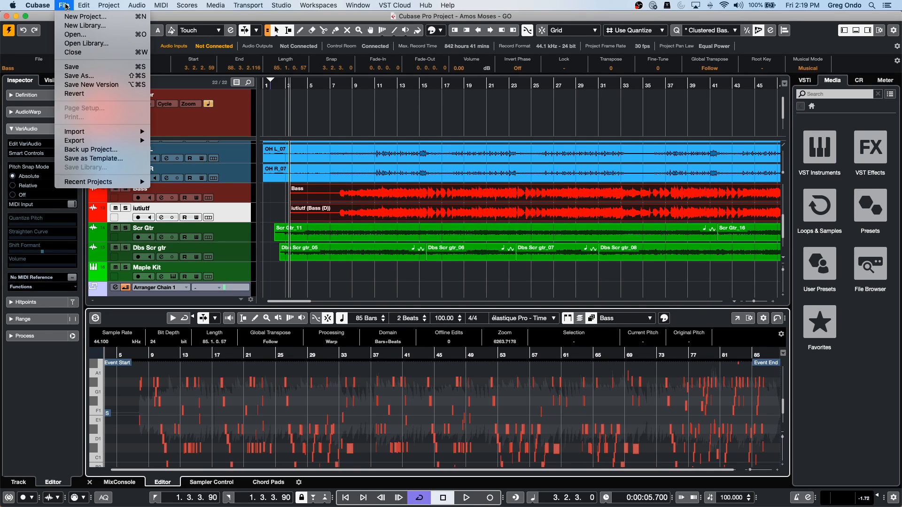
click(79, 17)
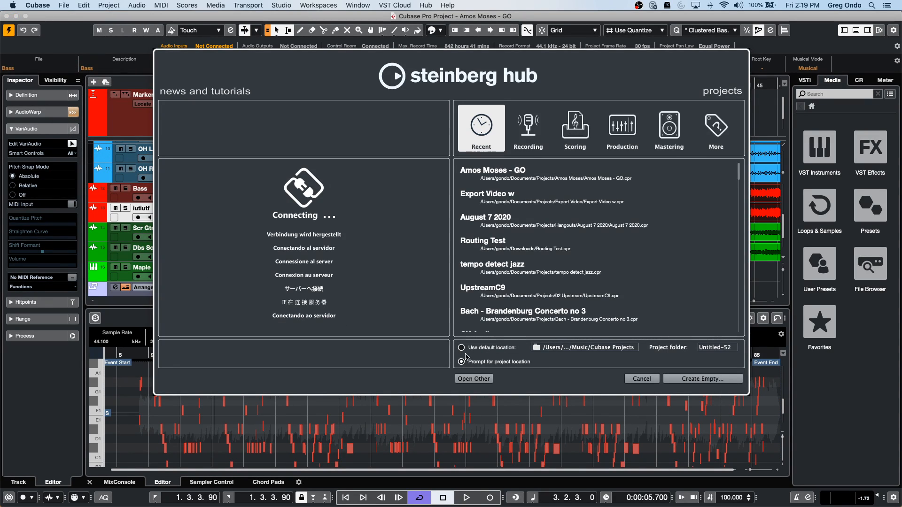
click(459, 349)
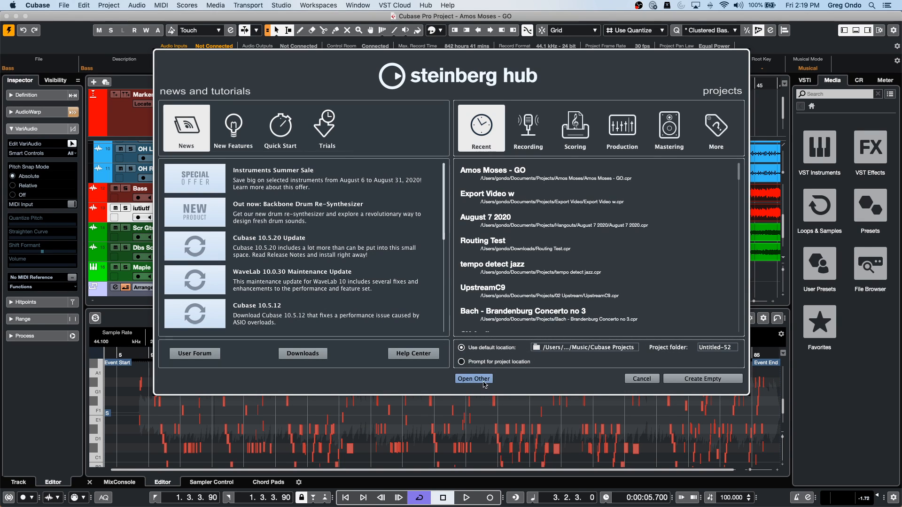
click(462, 362)
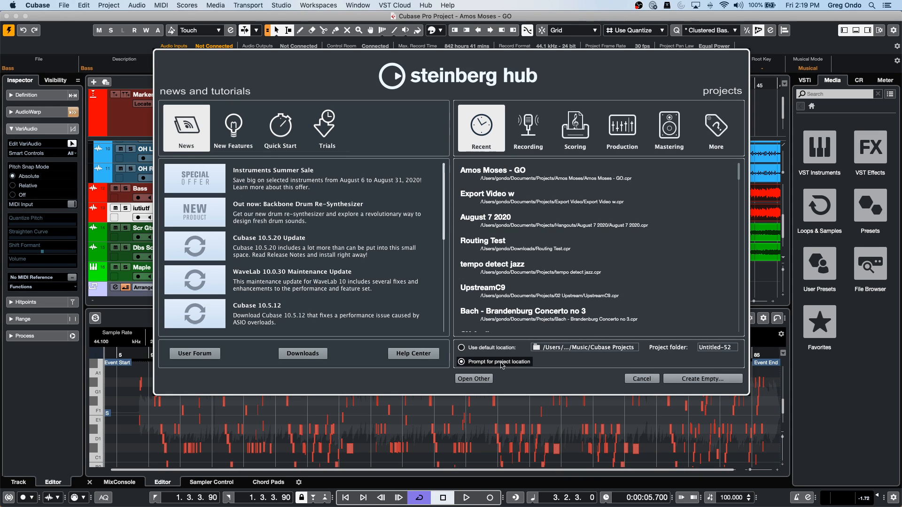
click(692, 378)
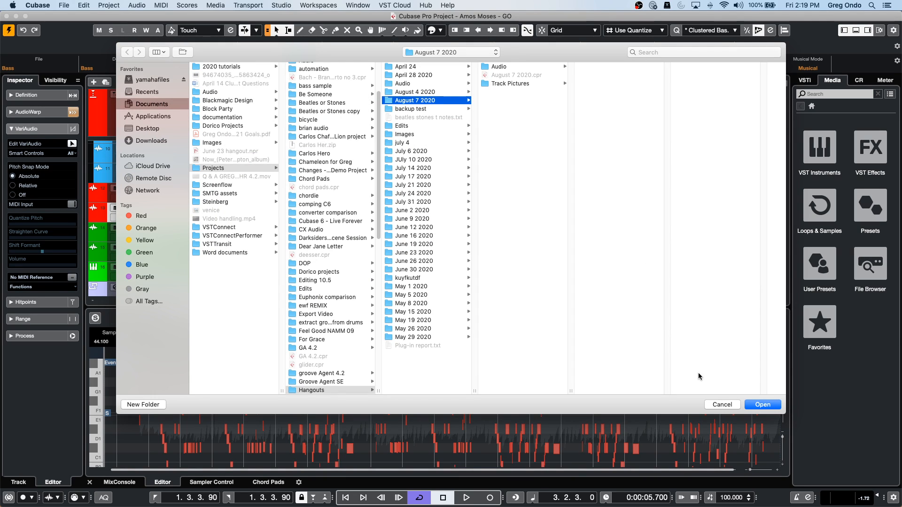
click(722, 405)
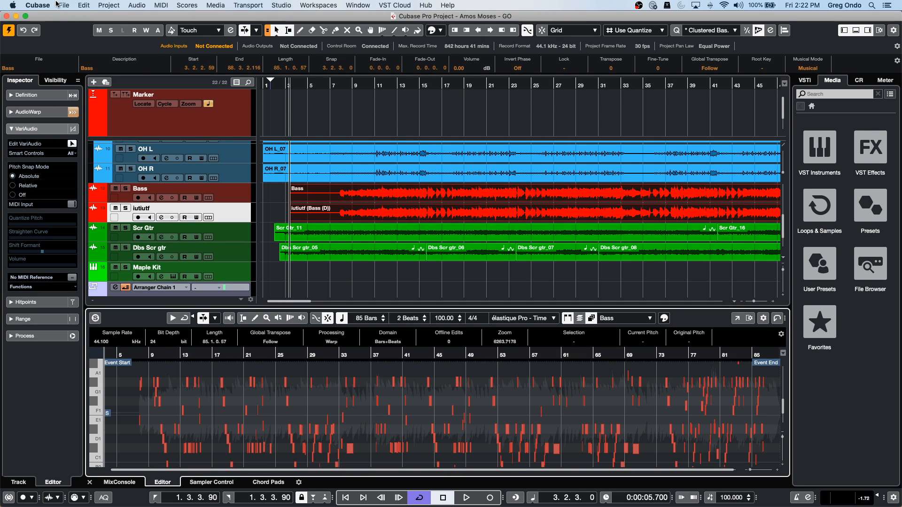
click(181, 5)
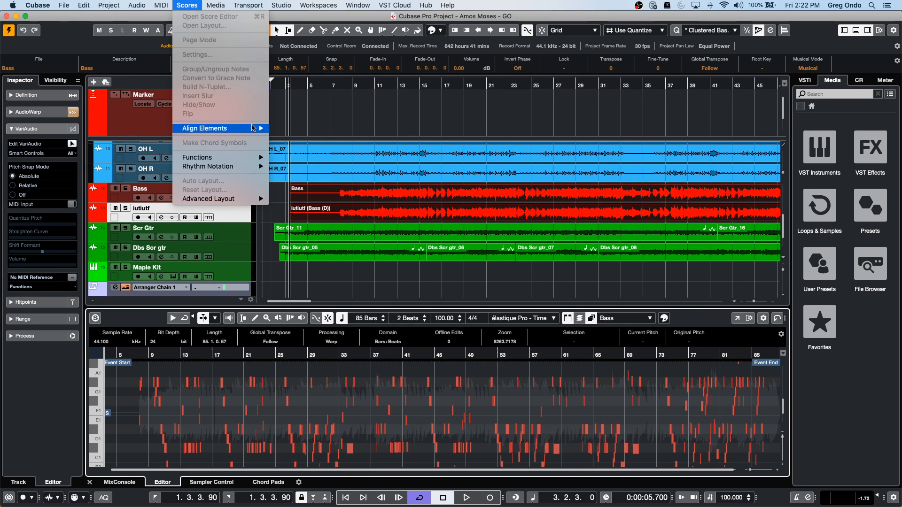
click(17, 216)
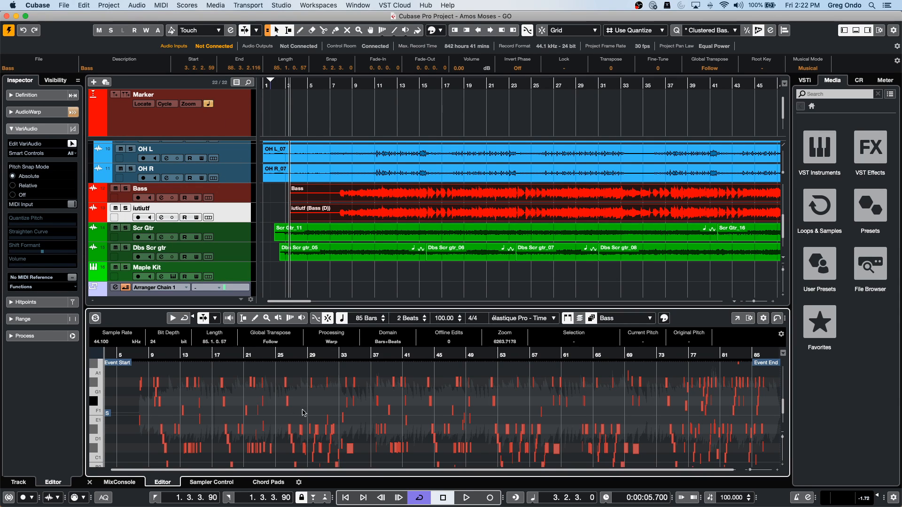
click(221, 205)
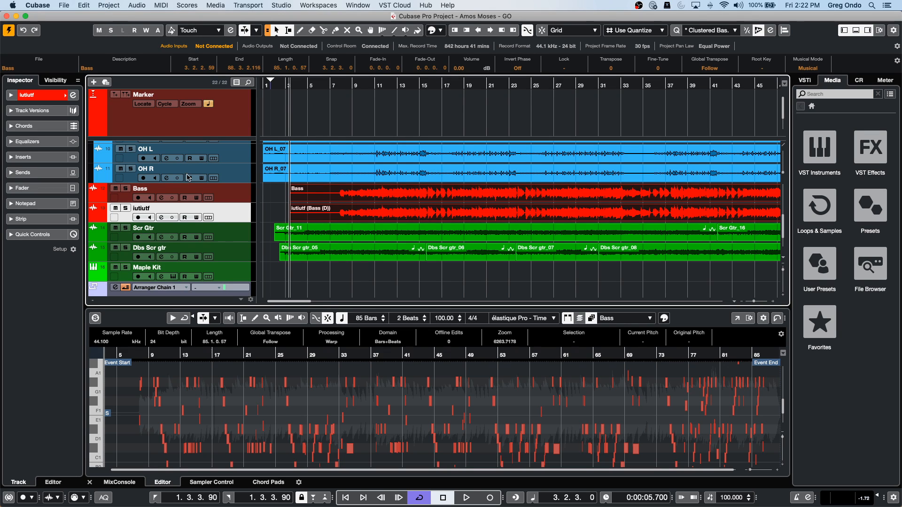
- Add two mono audio tracks below the Dbs Scr gtr track, routed to Stereo Out
right_click(236, 259)
mouse_move(309, 261)
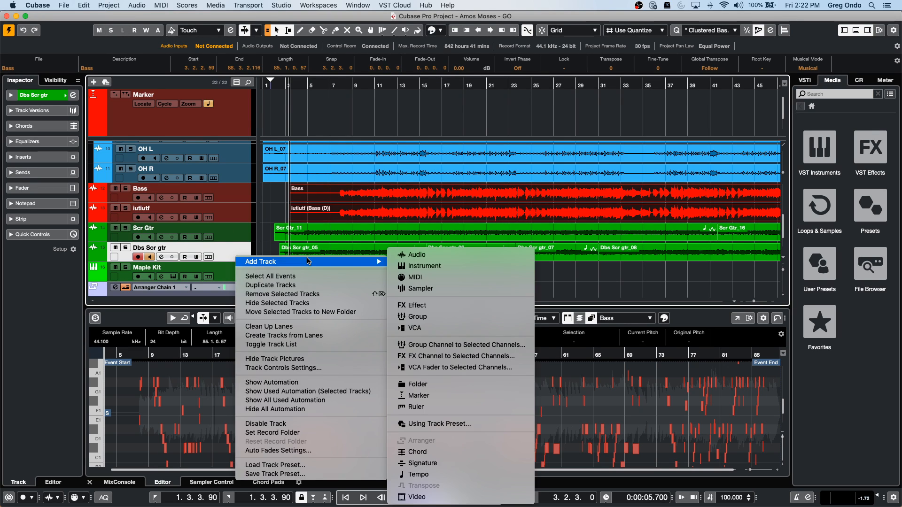
click(442, 257)
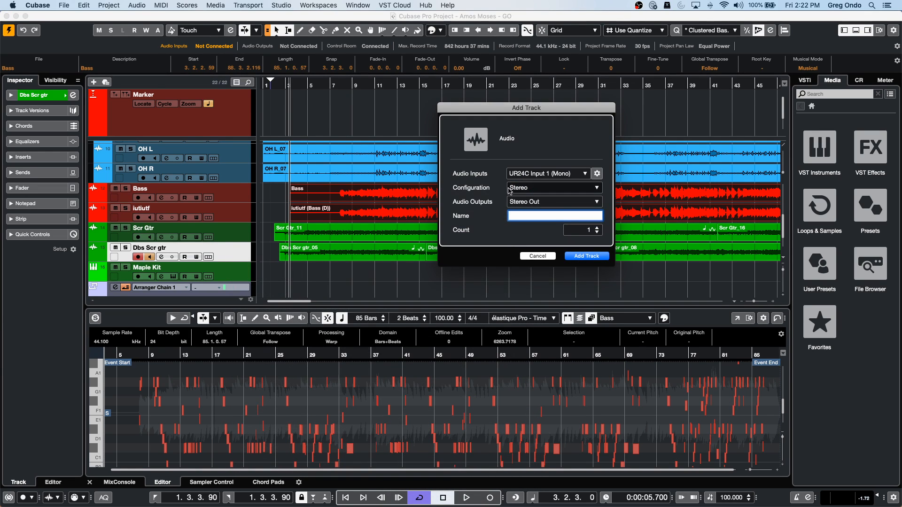
click(519, 188)
click(528, 179)
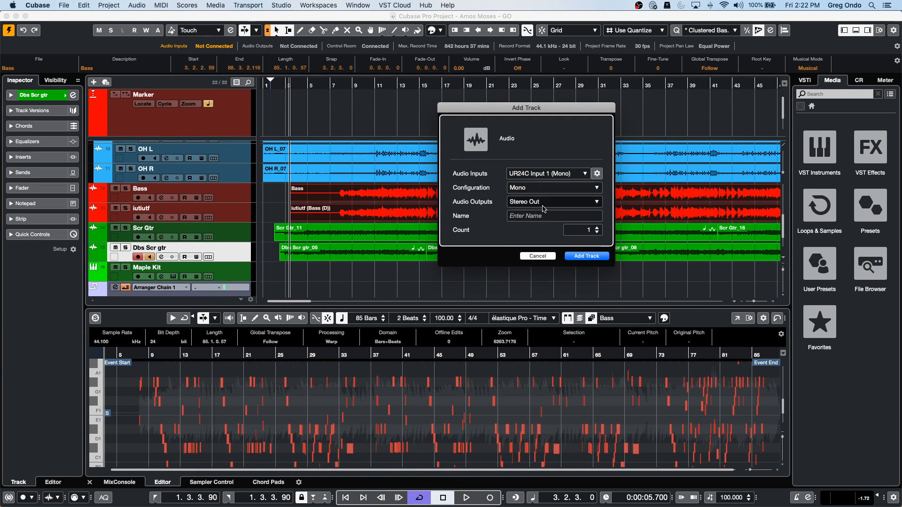
click(597, 227)
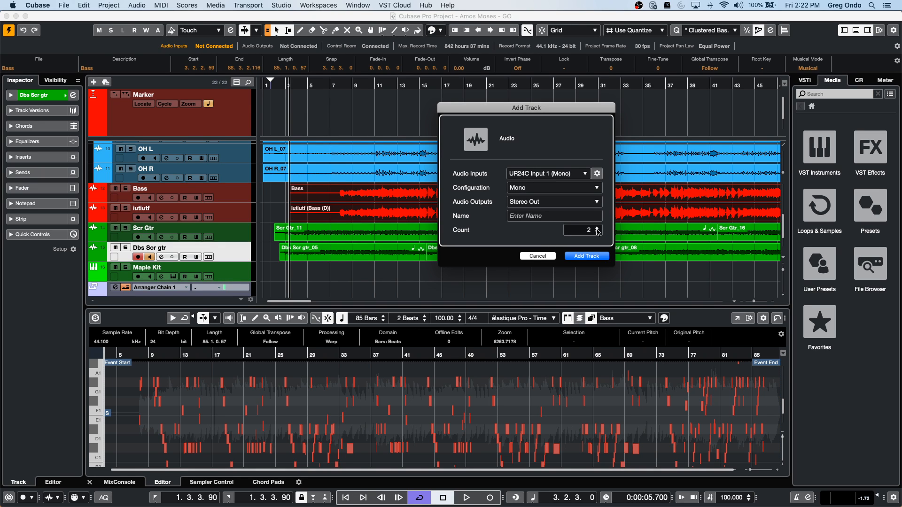
click(590, 253)
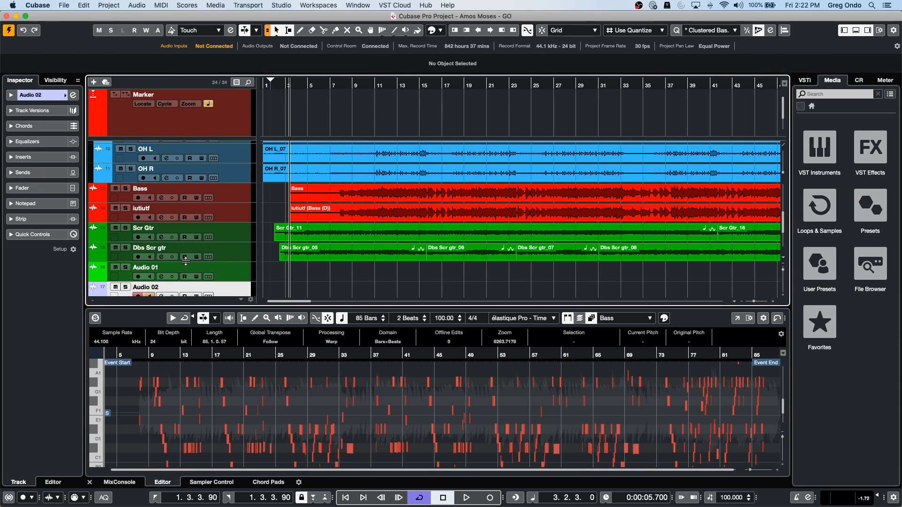
- Rename the Audio 02 track as untitled left render and the Maple Kit track as untitled right render
scroll(224, 250, down, 3)
double_click(190, 223)
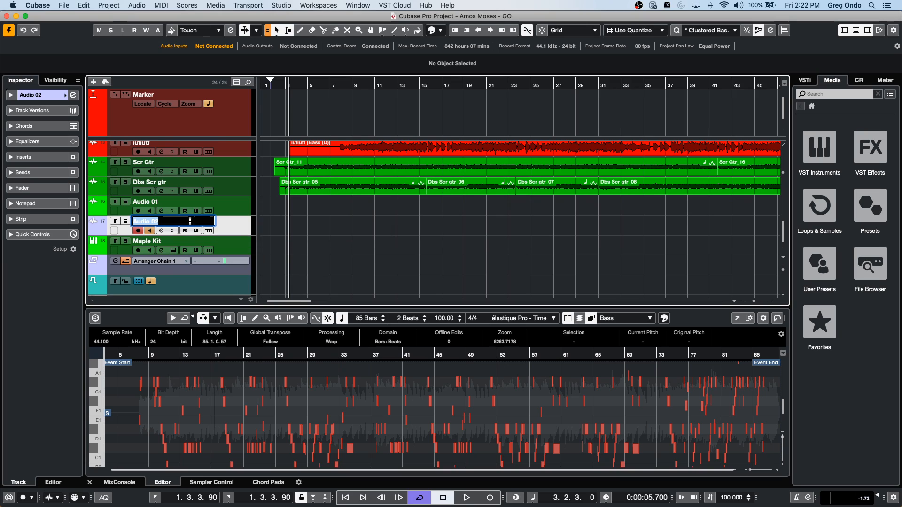
text(untitled left render)
double_click(173, 242)
text(u)
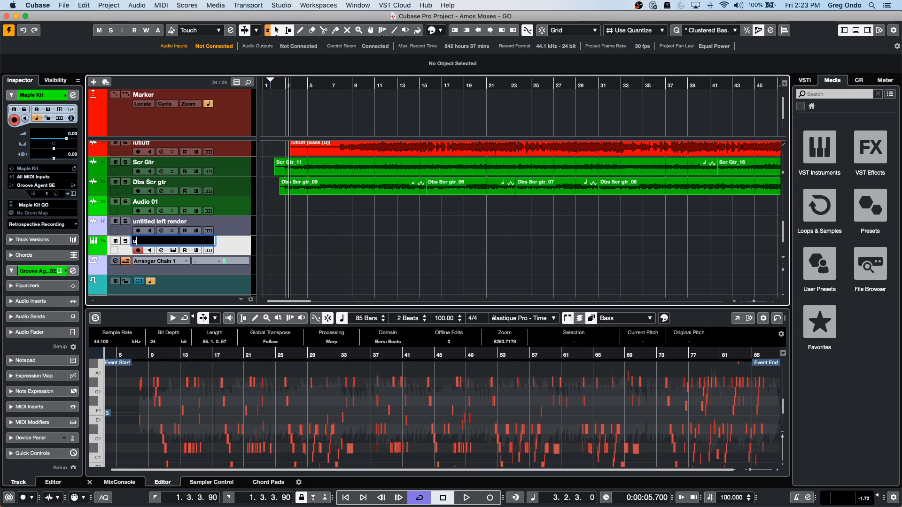
text(ntitled right render)
key(Return)
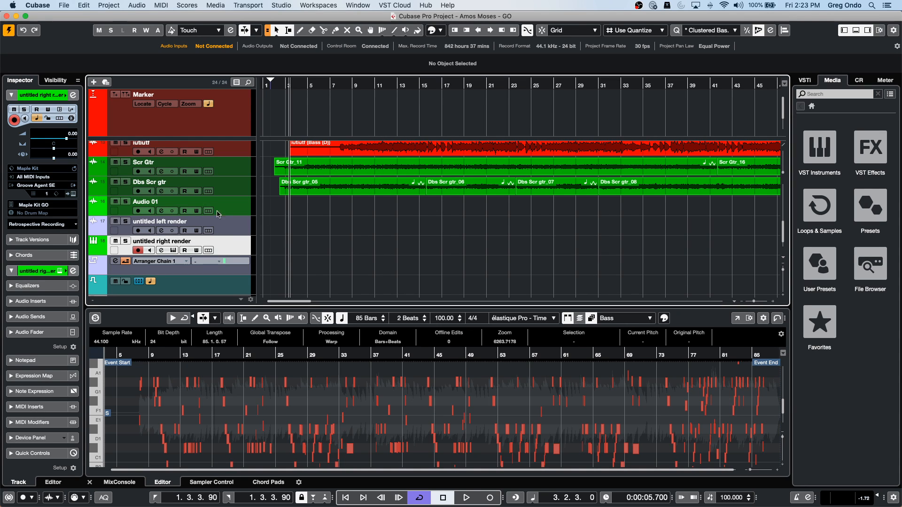
- Open the Project Logical Editor and keep its function set to Transform
click(161, 5)
mouse_move(137, 5)
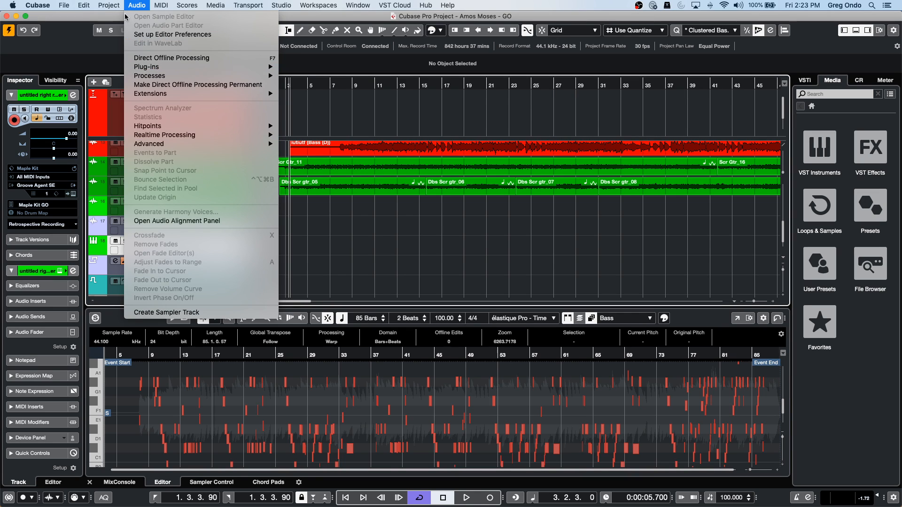
mouse_move(108, 5)
click(145, 218)
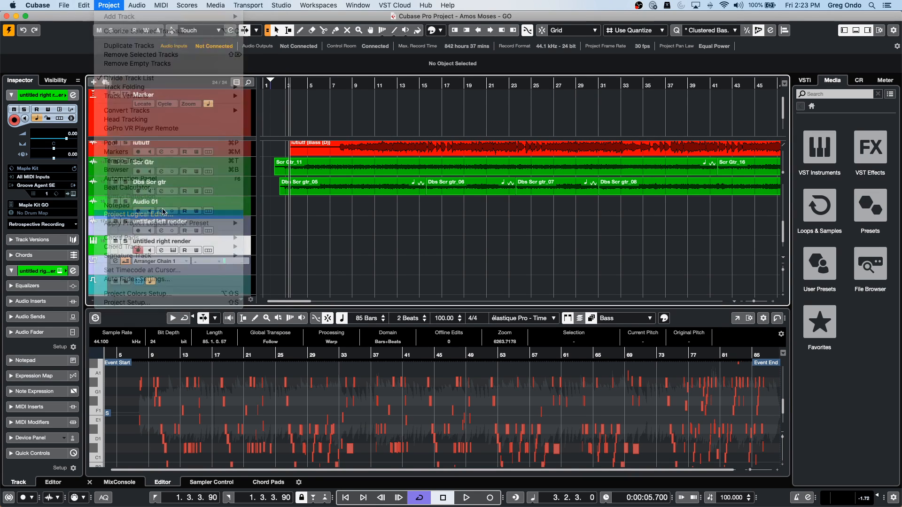
click(534, 291)
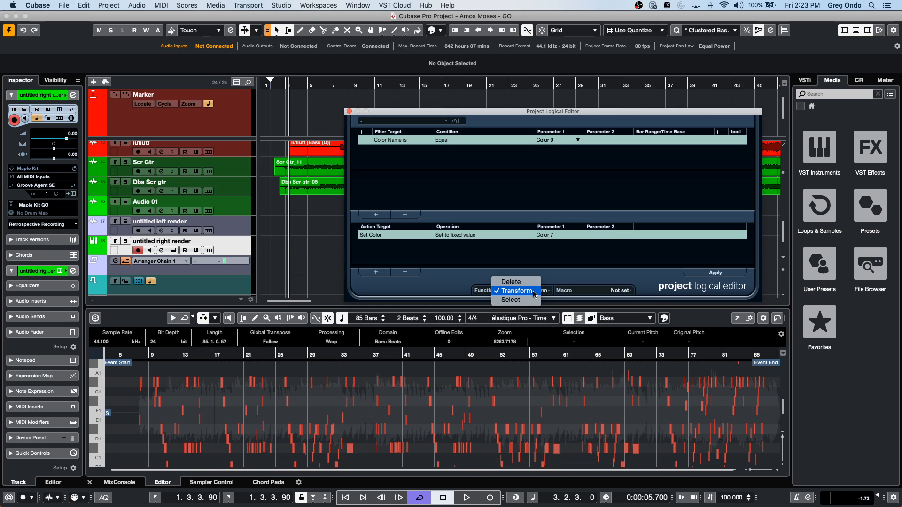
click(534, 291)
- Change the filter condition to Name Contains "unti"
click(402, 141)
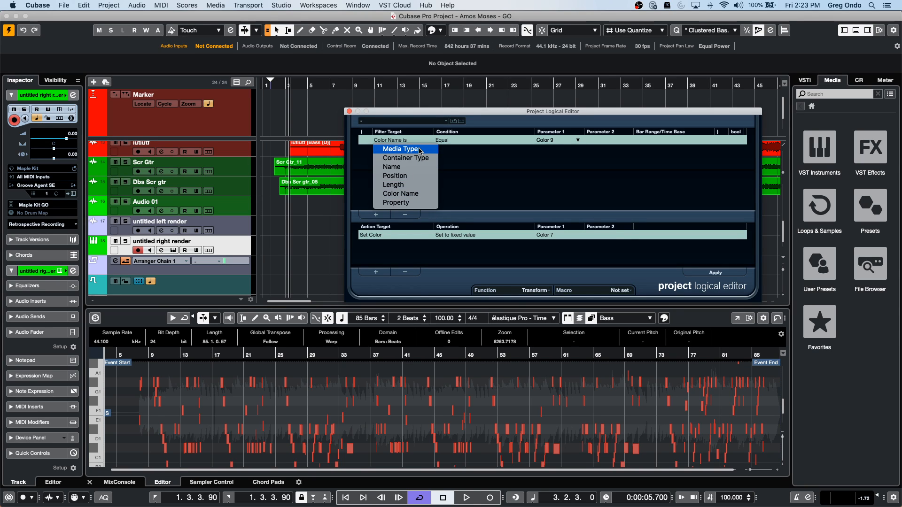
click(418, 167)
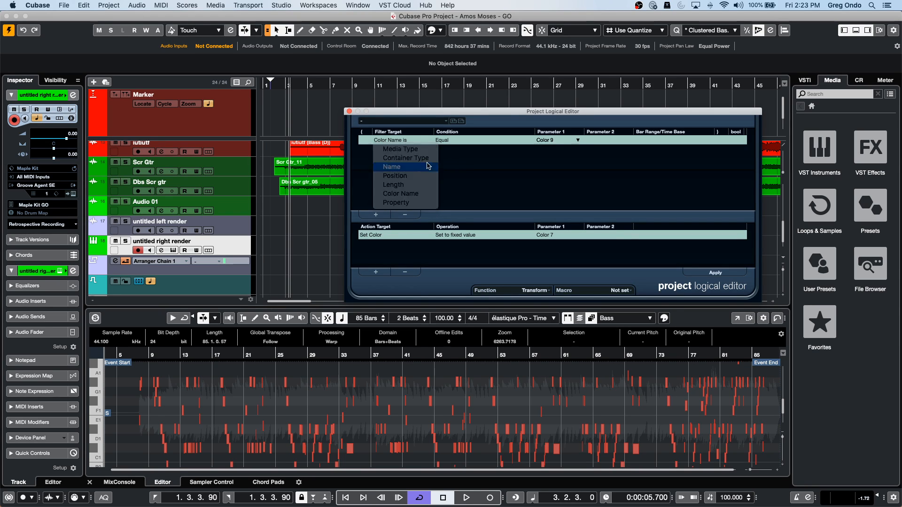
click(458, 141)
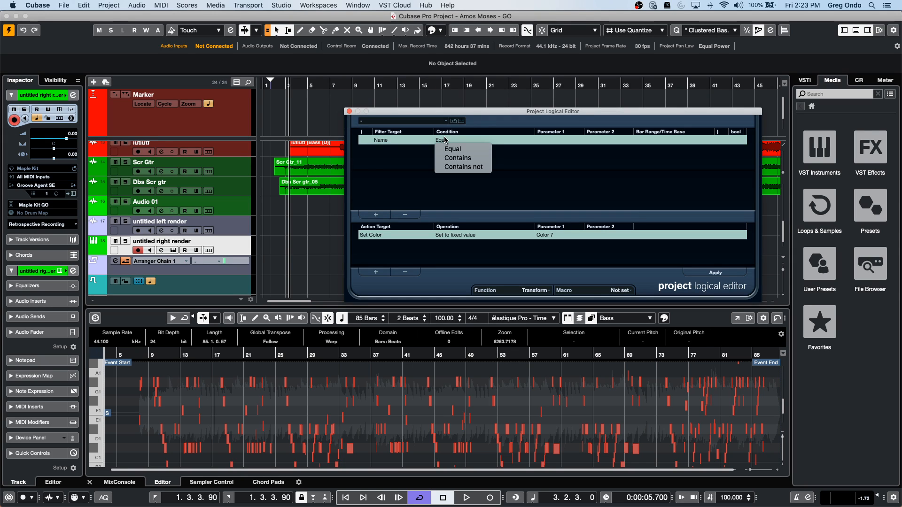
click(469, 161)
click(555, 139)
text(unti)
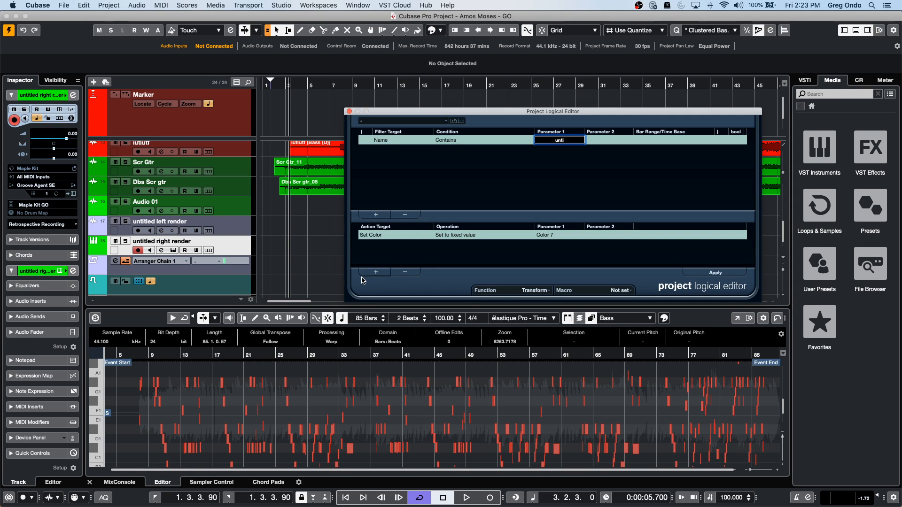
- Remove the Set Color action and set the filter condition to Container Type Equal Track
click(404, 273)
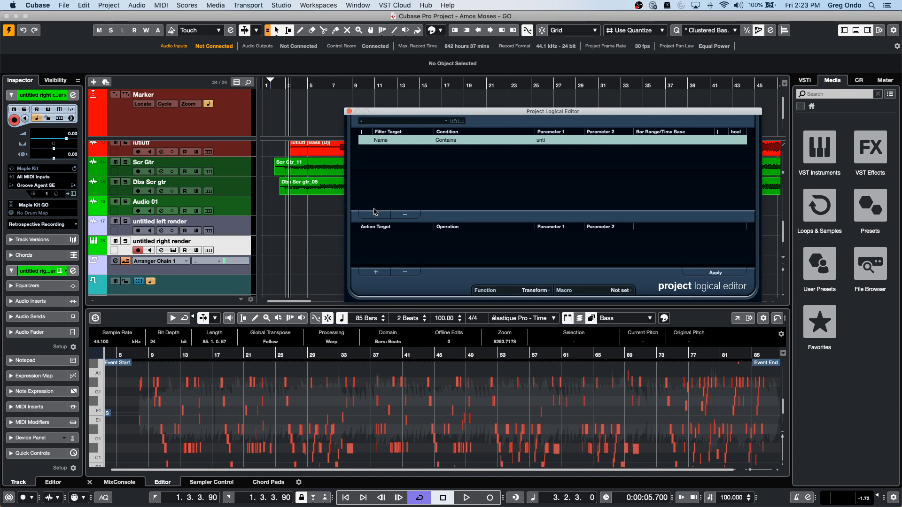
click(383, 141)
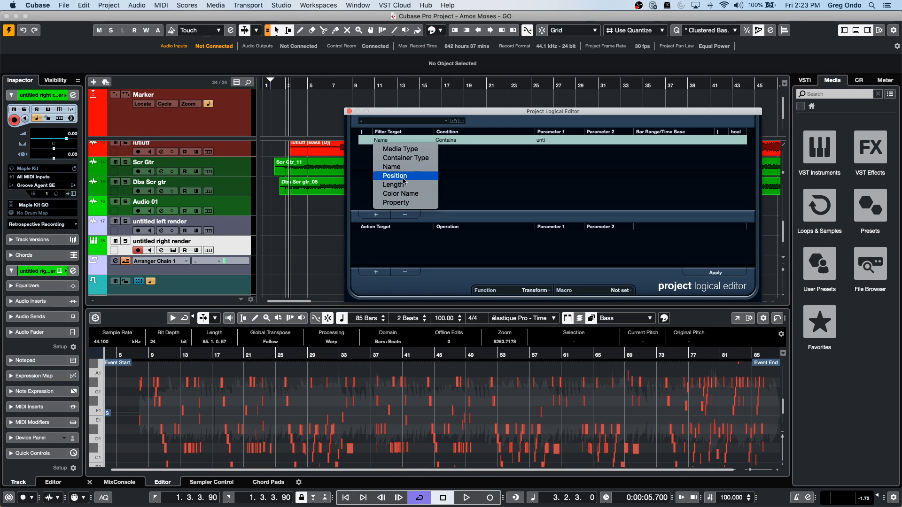
click(421, 150)
click(544, 142)
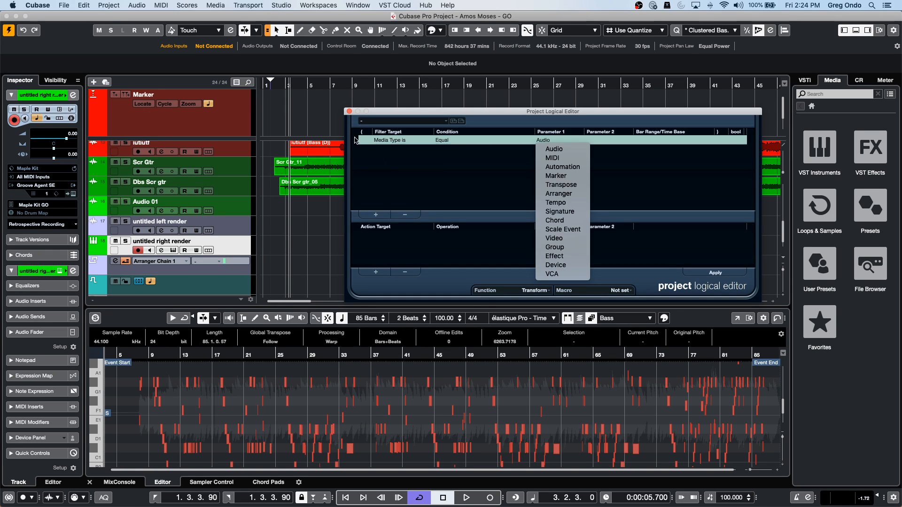
click(377, 142)
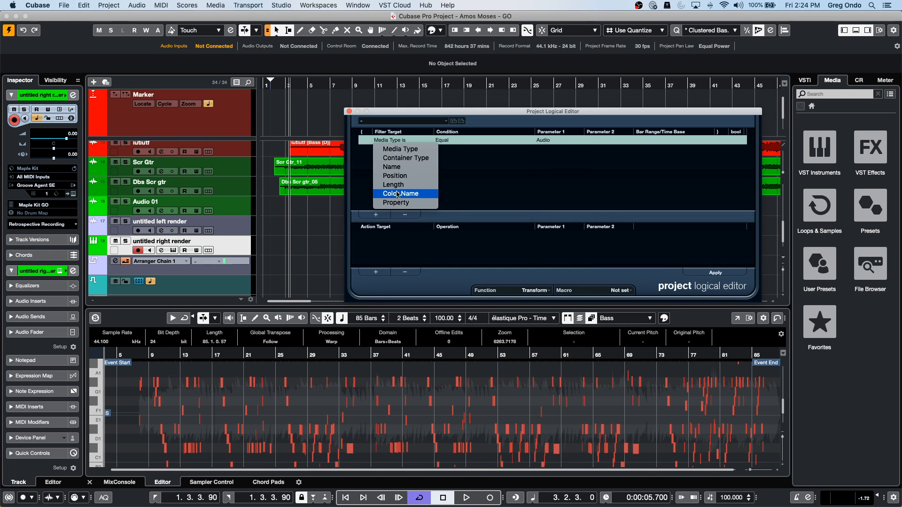
click(404, 158)
click(543, 141)
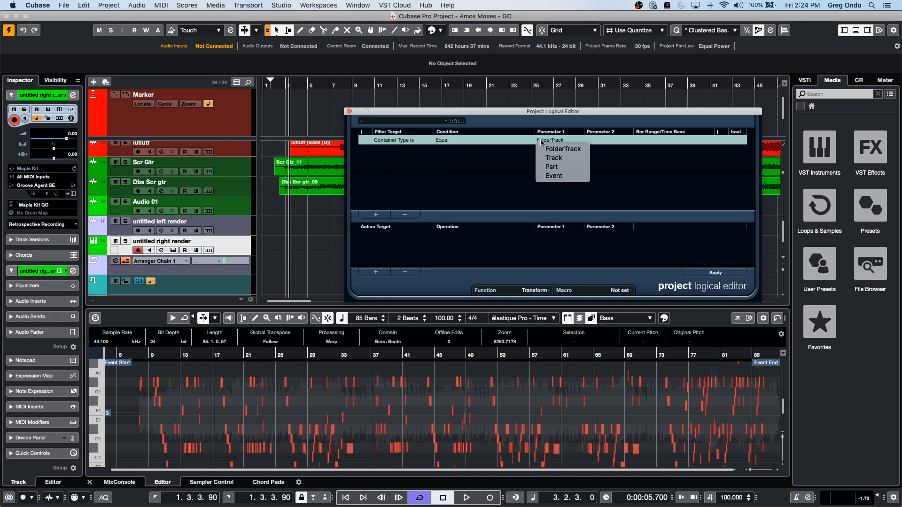
click(553, 158)
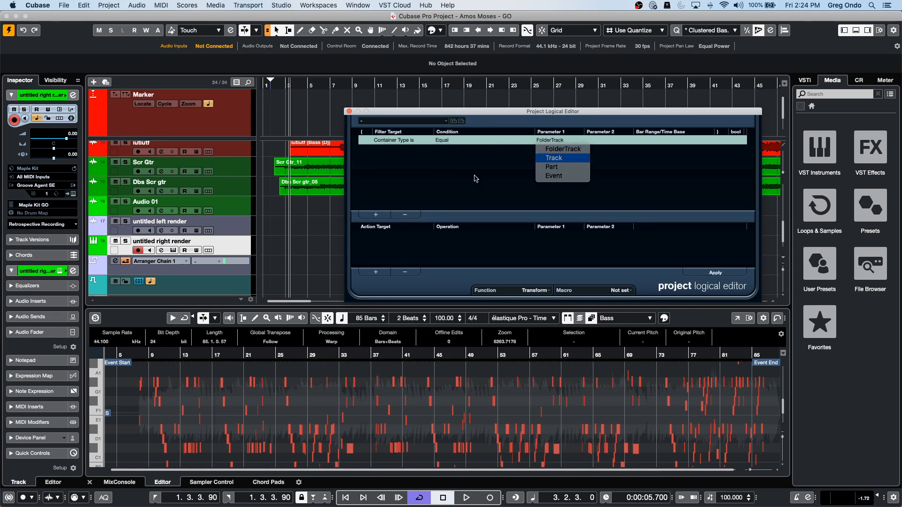
- Add a Name action with Replace Search String that replaces "untitled" with an empty string, and apply it to the tracks
click(376, 272)
click(379, 234)
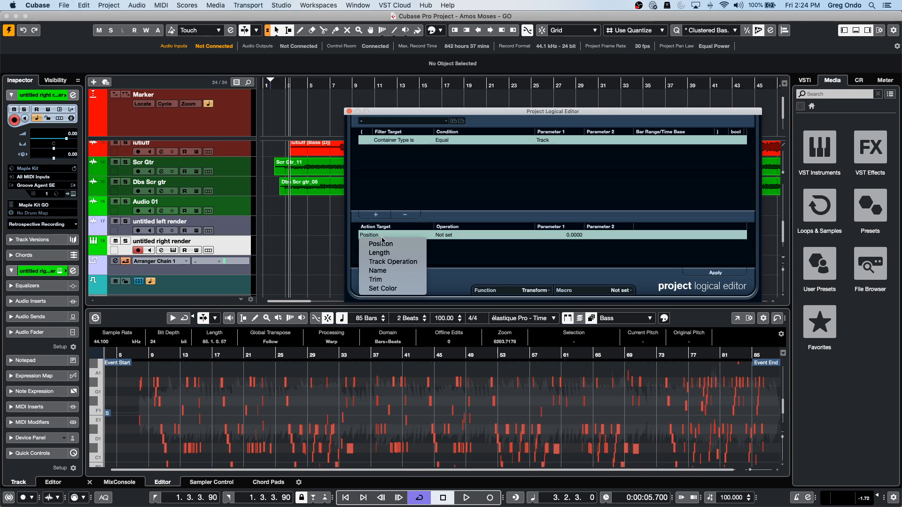
click(385, 271)
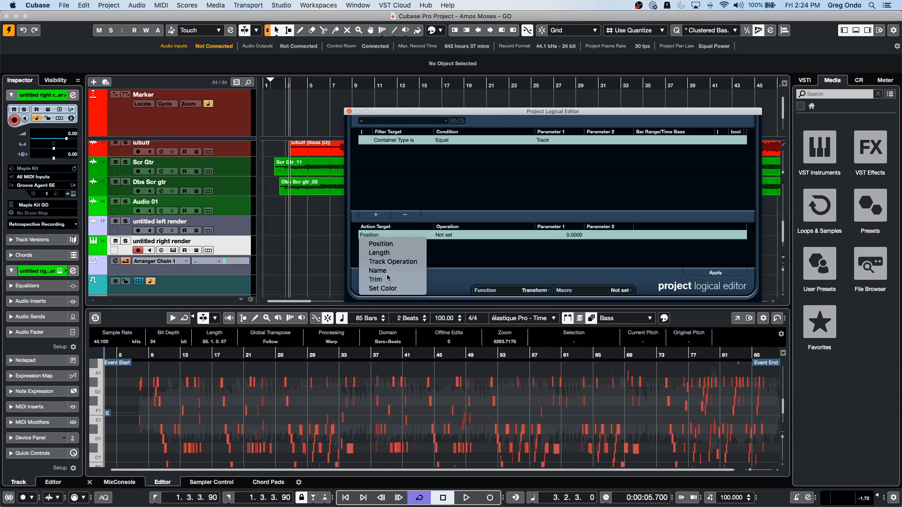
click(443, 236)
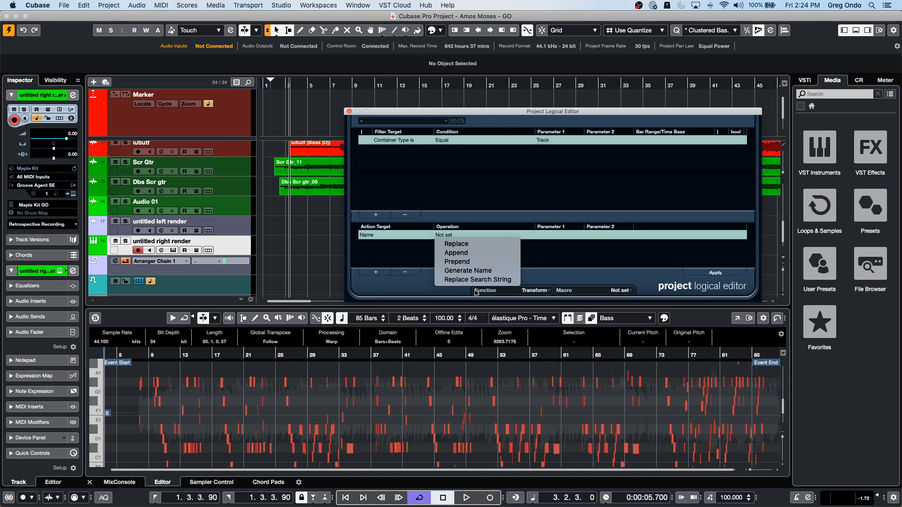
click(492, 280)
click(558, 234)
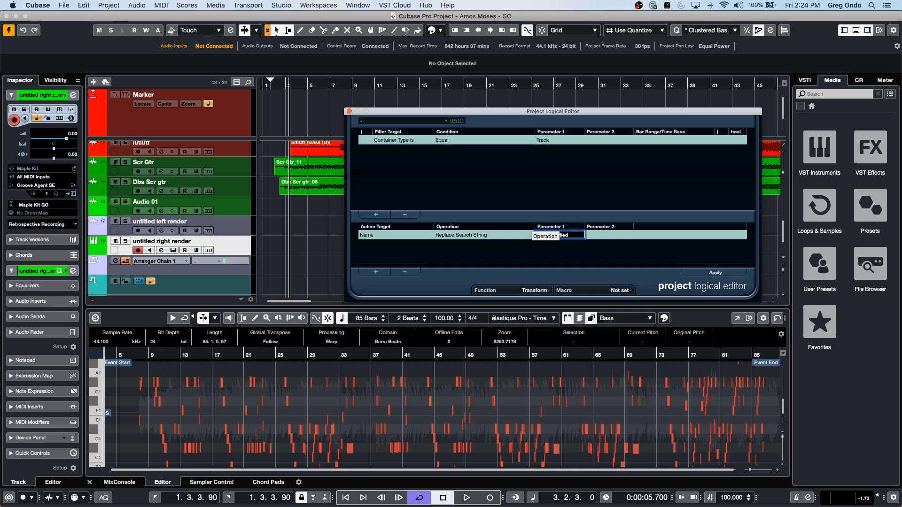
click(595, 234)
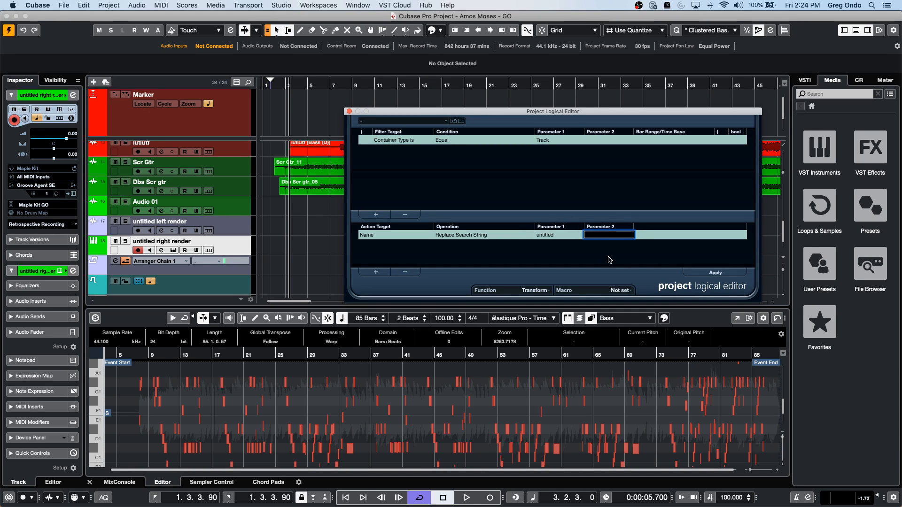
click(717, 274)
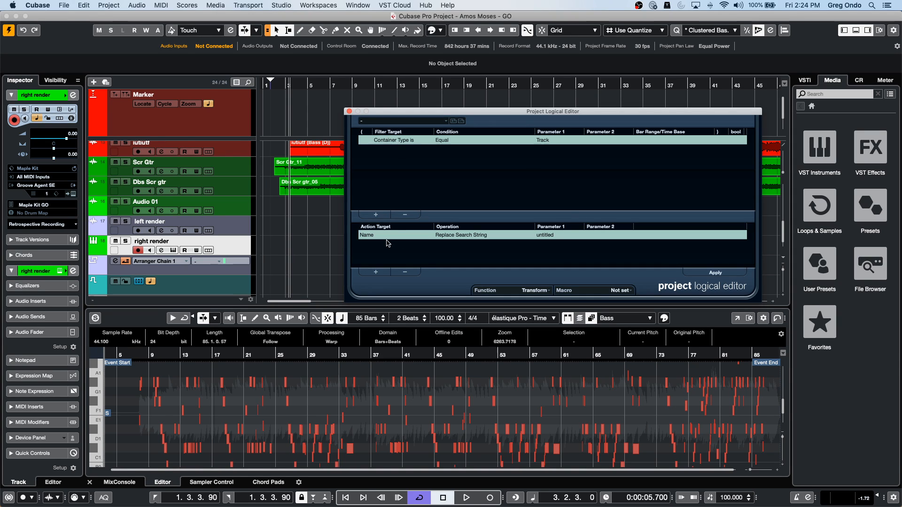
- Review the renaming action's operation and parameters, select the left render track and close the Project Logical Editor
click(463, 240)
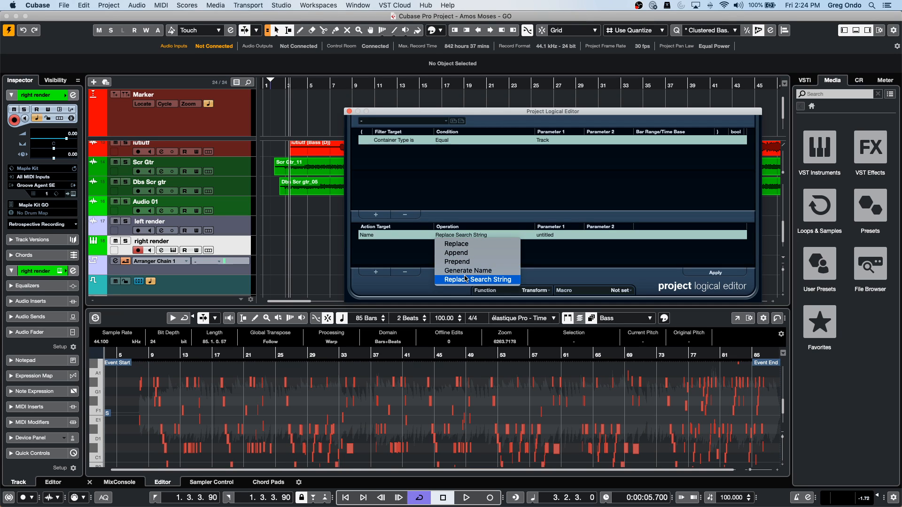
click(553, 240)
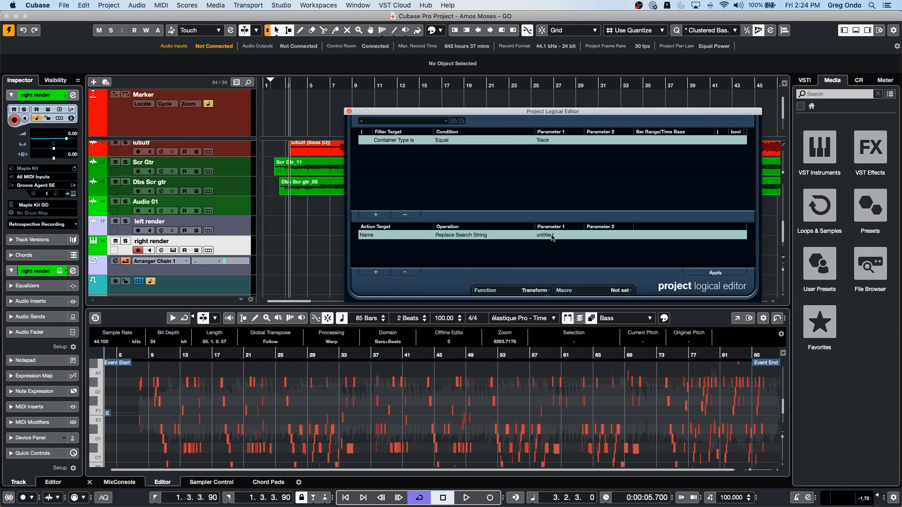
click(592, 235)
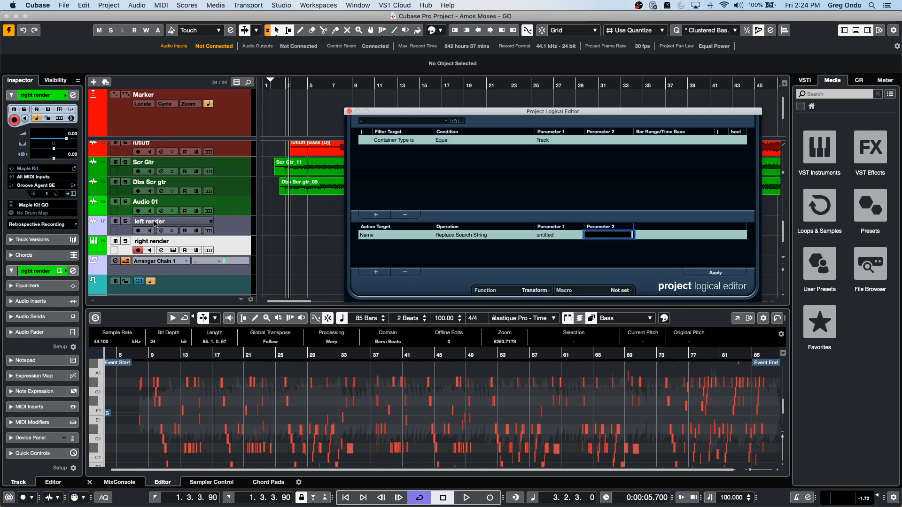
click(311, 231)
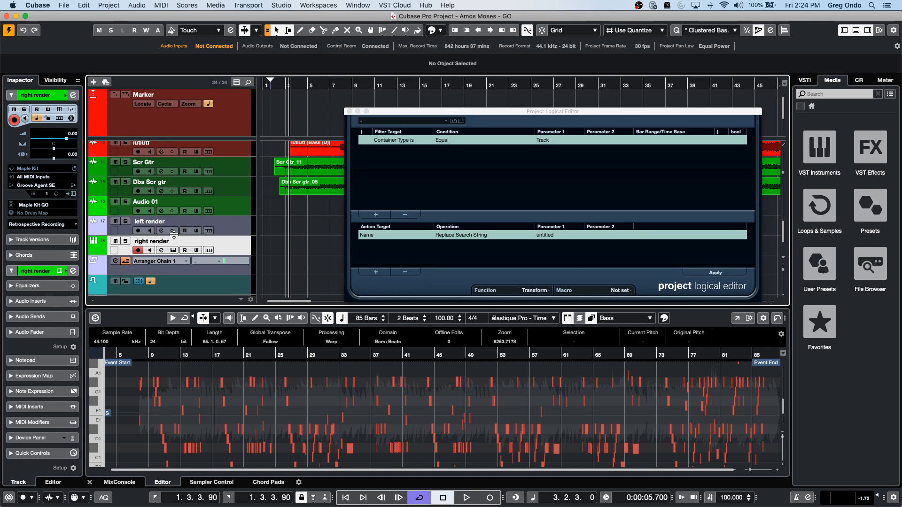
click(148, 224)
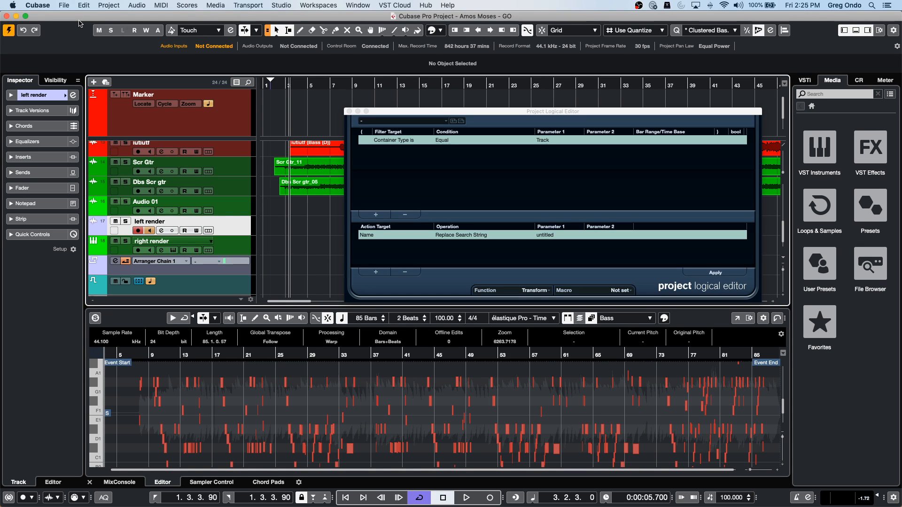
click(349, 112)
- Open the Pool, examine the commands available for the Dbs Scr gtr_06 clip, and close it
click(84, 5)
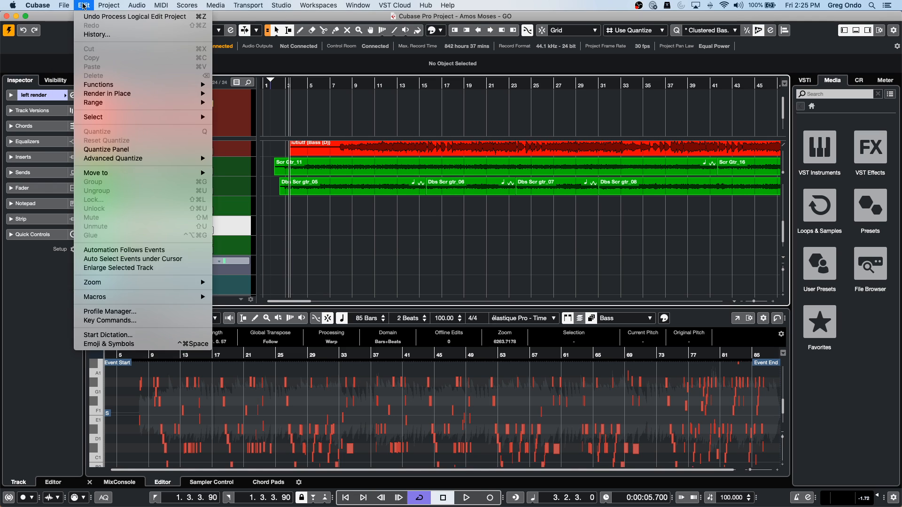
mouse_move(137, 5)
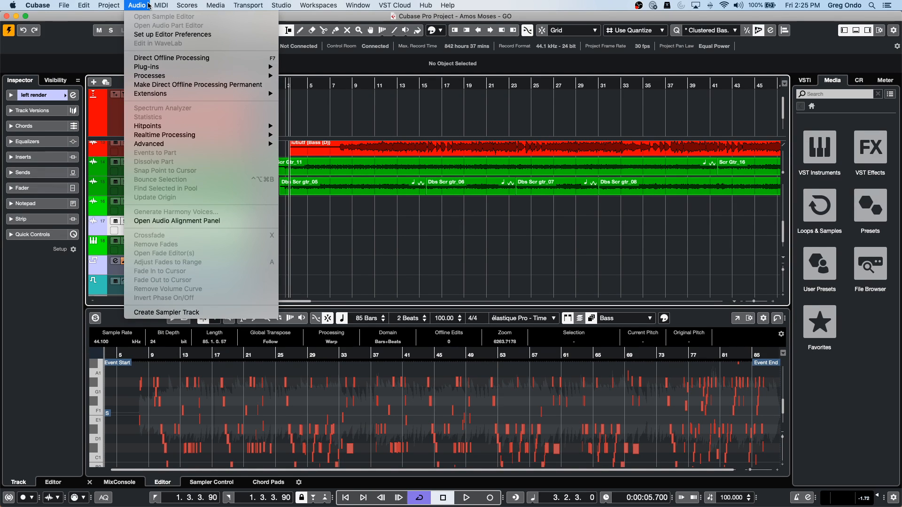
mouse_move(207, 3)
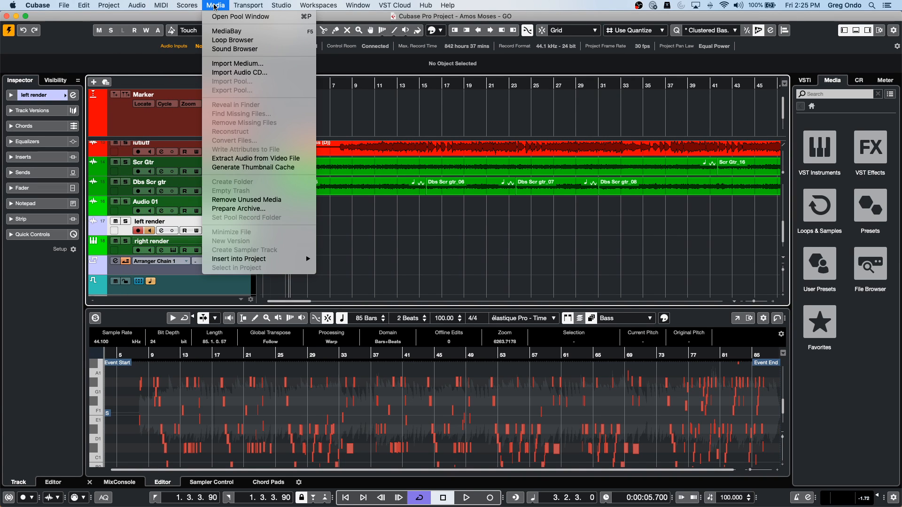
click(221, 16)
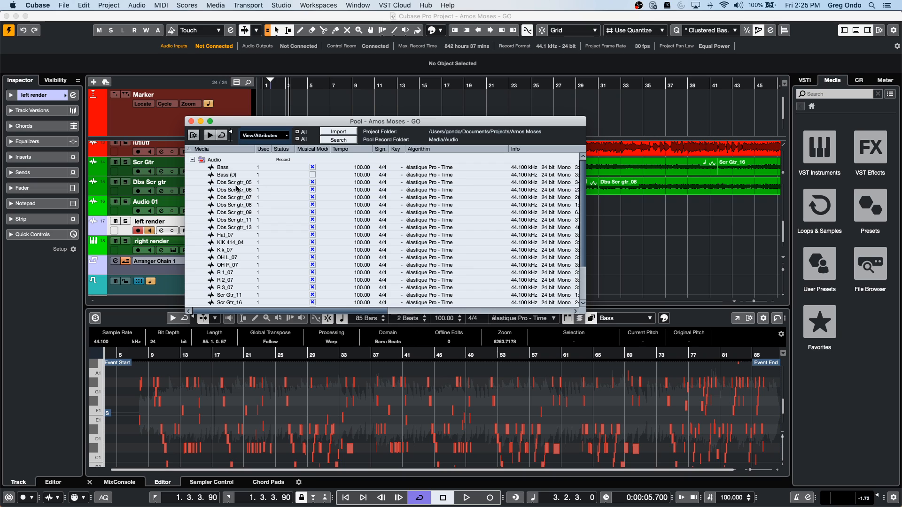
right_click(237, 188)
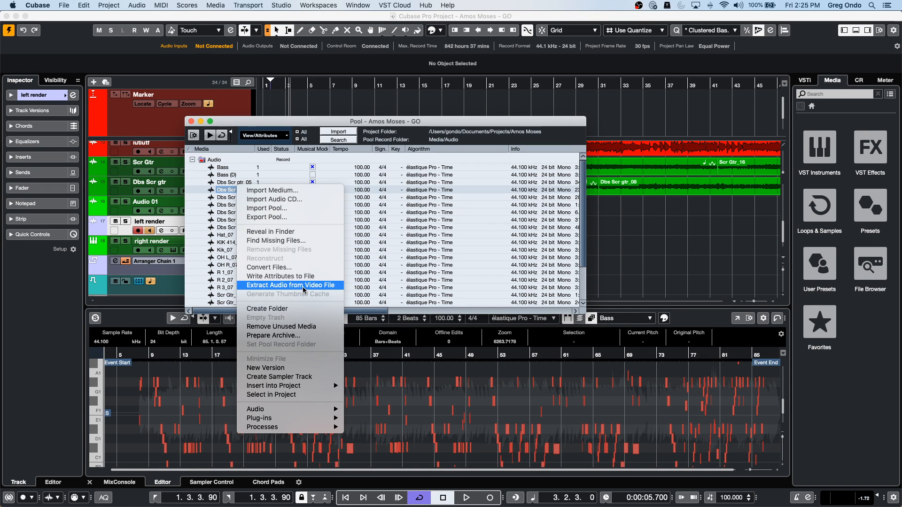
click(65, 4)
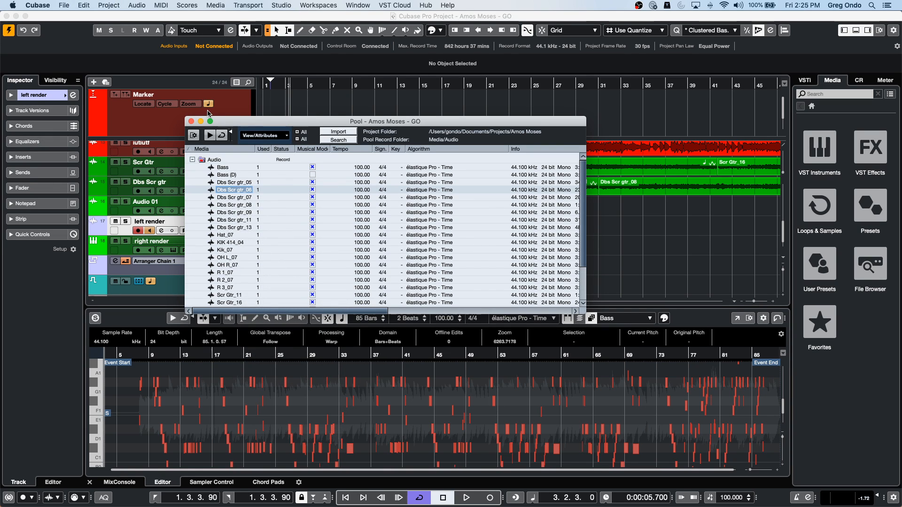
click(191, 122)
- Reopen the Project Logical Editor to review the track renaming rule, and close it
click(83, 5)
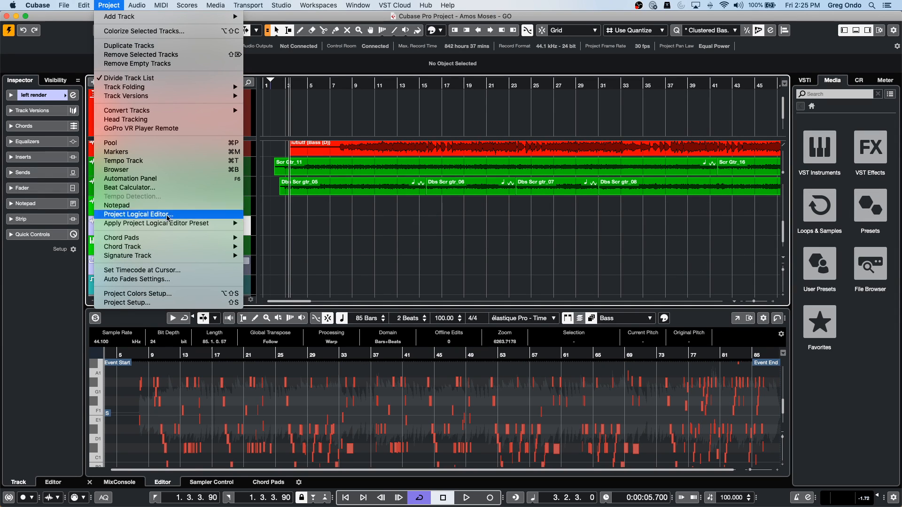
click(139, 214)
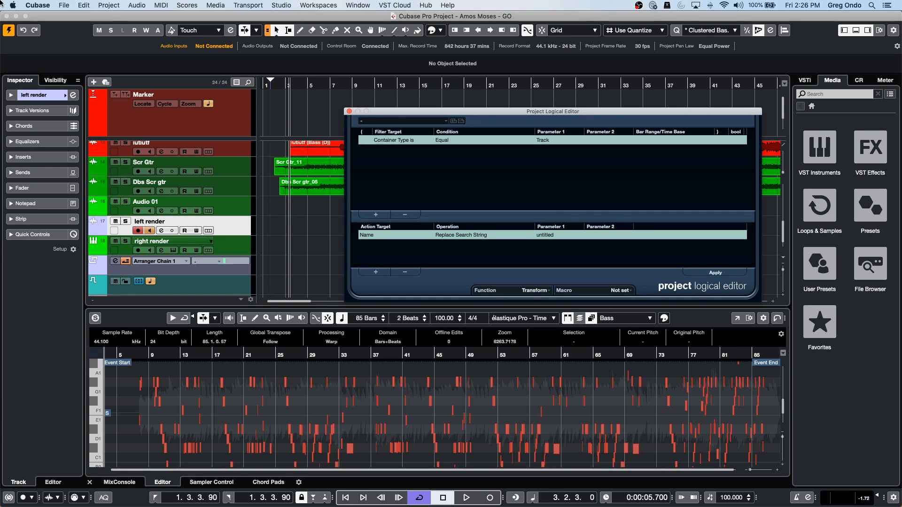
click(349, 111)
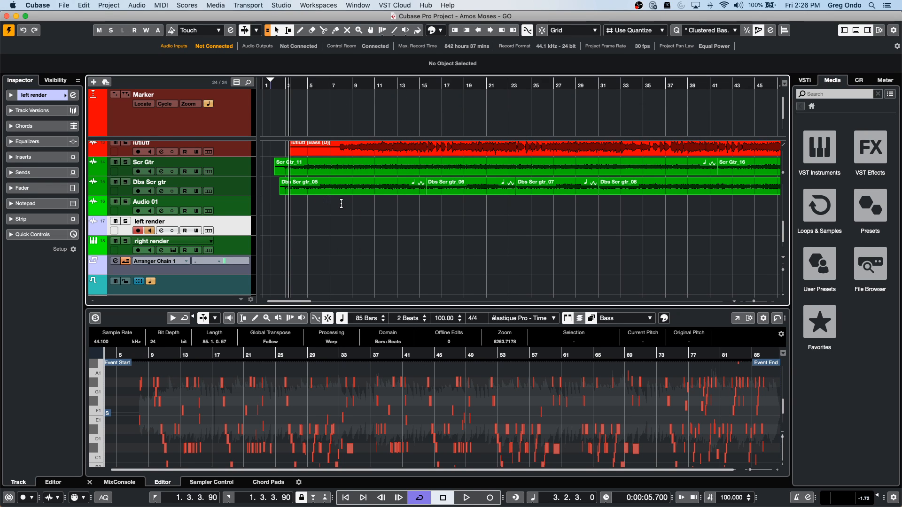
- Add one instrument track below Audio 01 with No VST Instrument and Stereo Out as its audio output
right_click(344, 247)
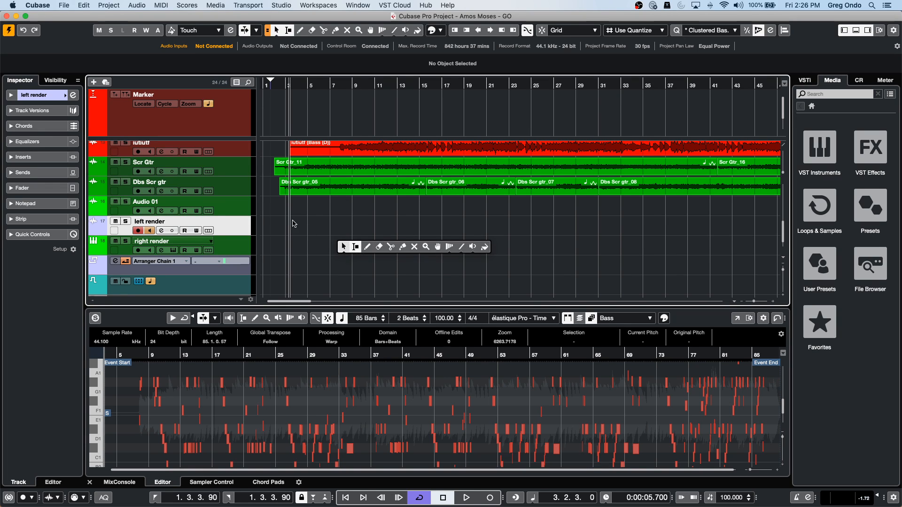
click(234, 208)
right_click(234, 208)
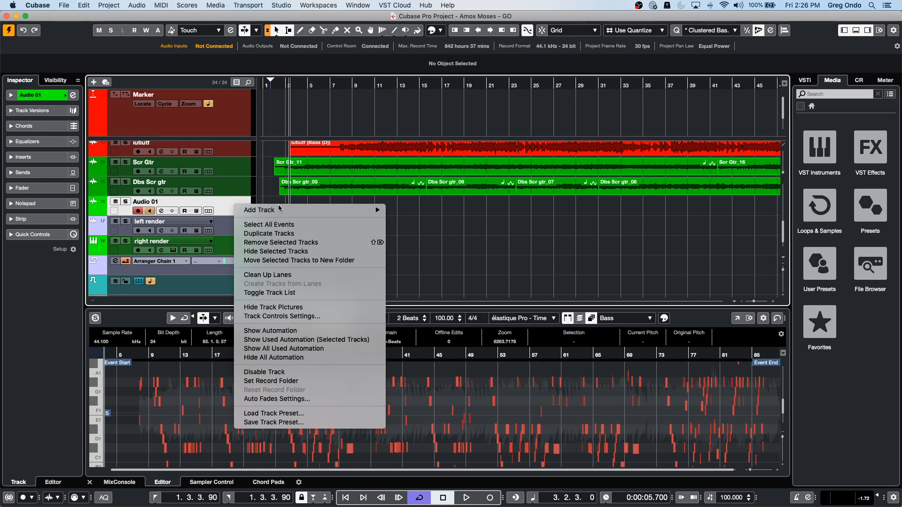
mouse_move(279, 210)
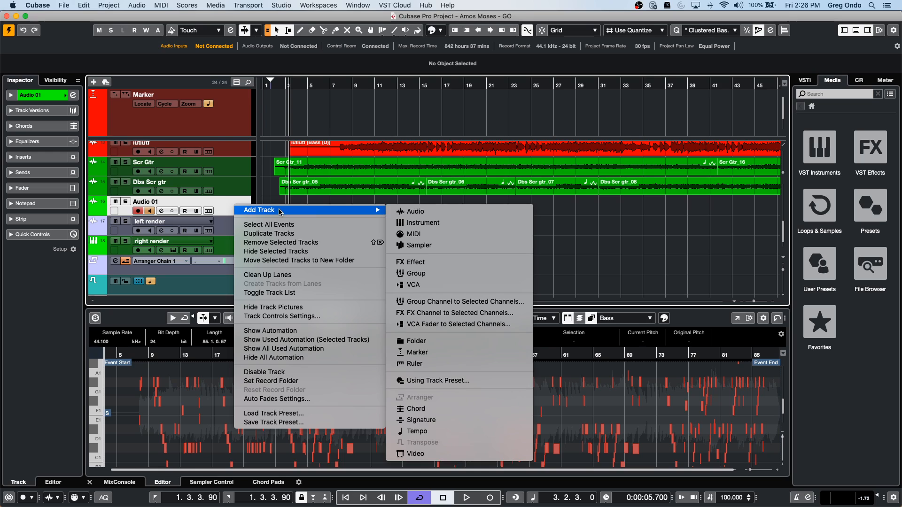
click(422, 222)
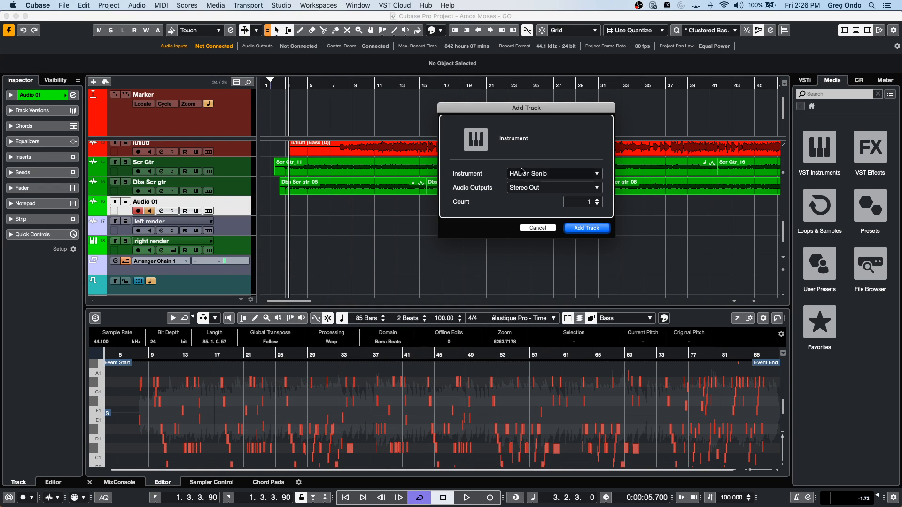
click(524, 174)
click(491, 202)
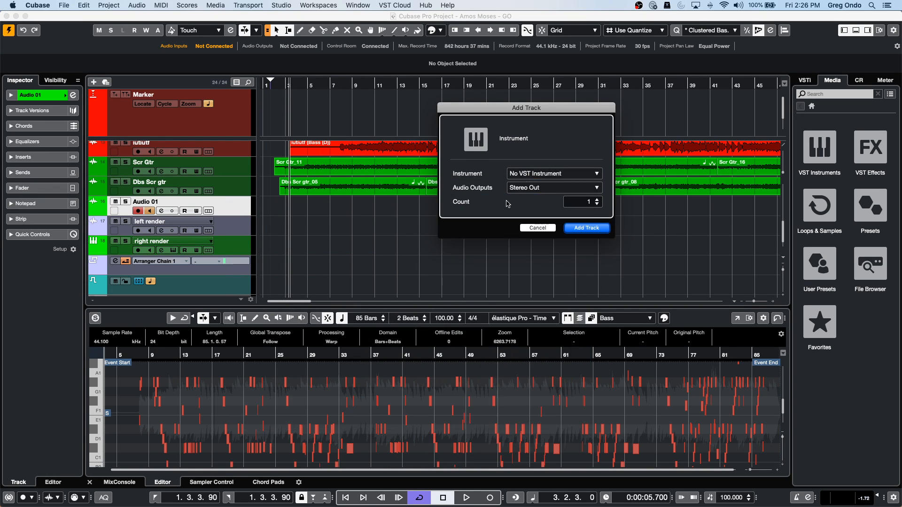
click(579, 227)
- Draw a MIDI part from about bar 3 to bar 10 on Instrument Track 01 and open it in the Key Editor
right_click(349, 220)
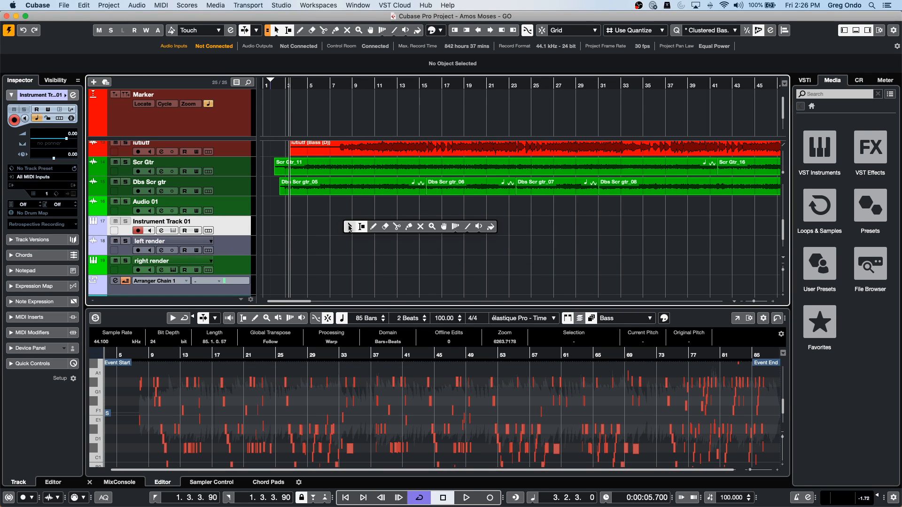
click(381, 227)
right_click(278, 225)
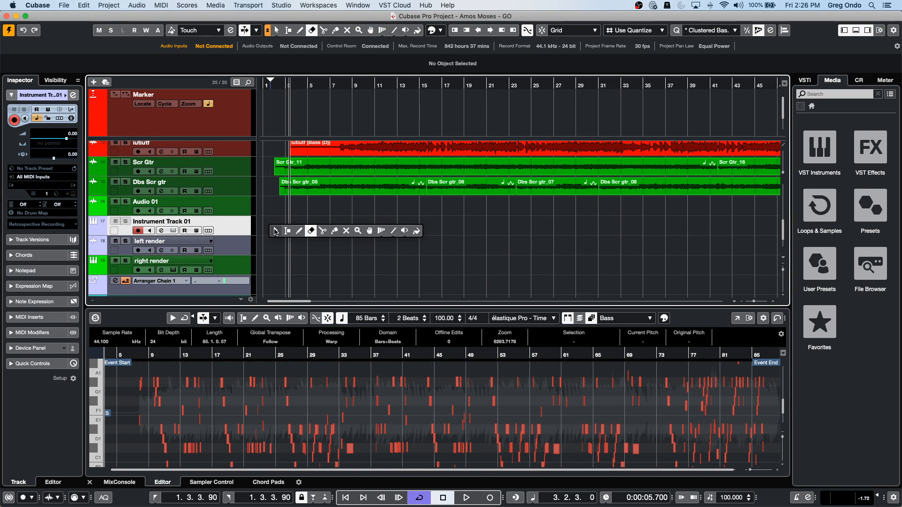
click(299, 232)
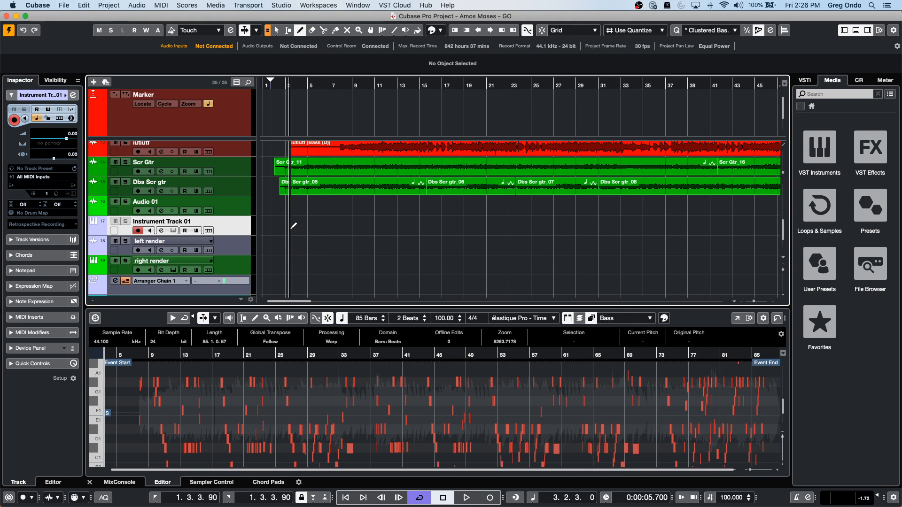
drag(291, 226, 364, 227)
key(1)
double_click(331, 231)
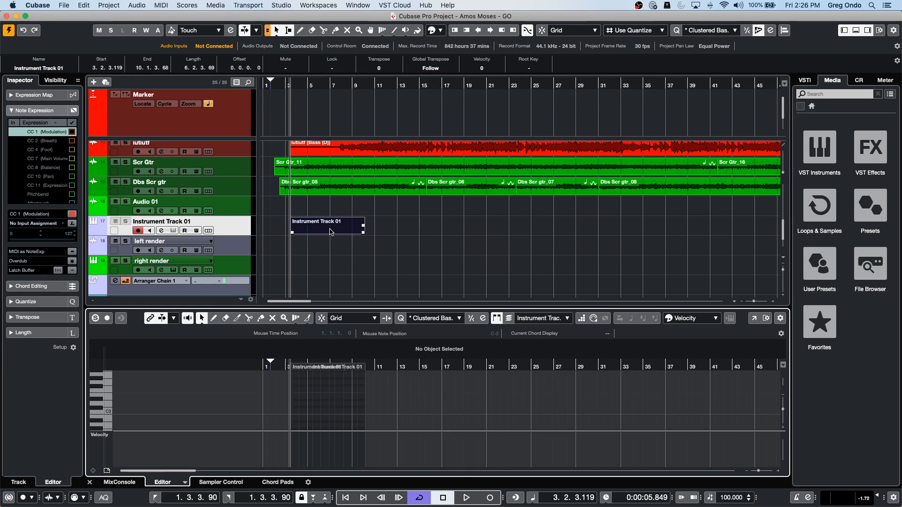
- Draw a handful of notes of varying lengths around C3 to F3 in the first MIDI part
right_click(307, 400)
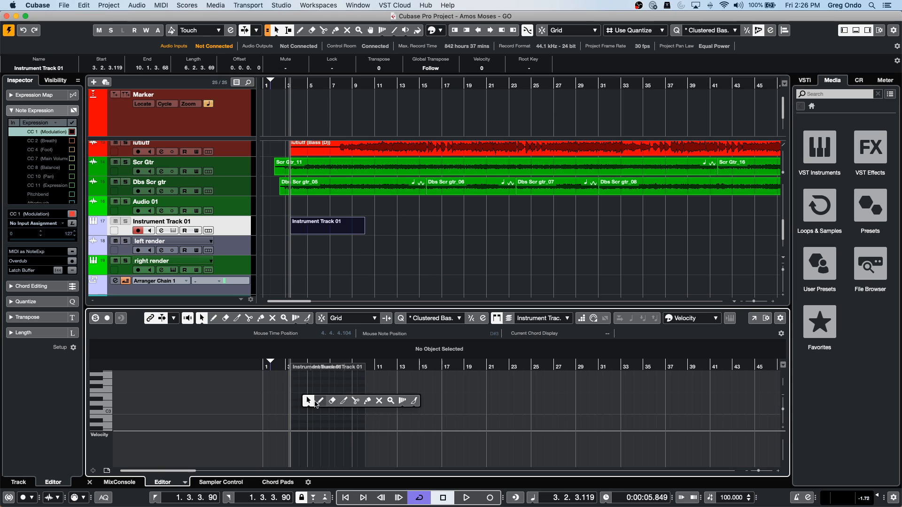
click(320, 401)
click(310, 397)
click(327, 397)
click(322, 401)
click(332, 405)
click(338, 401)
click(348, 407)
drag(326, 408, 338, 408)
drag(335, 410, 351, 411)
click(351, 385)
mouse_move(284, 410)
mouse_down()
mouse_move(325, 410)
mouse_move(312, 412)
mouse_move(326, 386)
mouse_up()
click(350, 386)
right_click(283, 418)
click(284, 419)
click(313, 397)
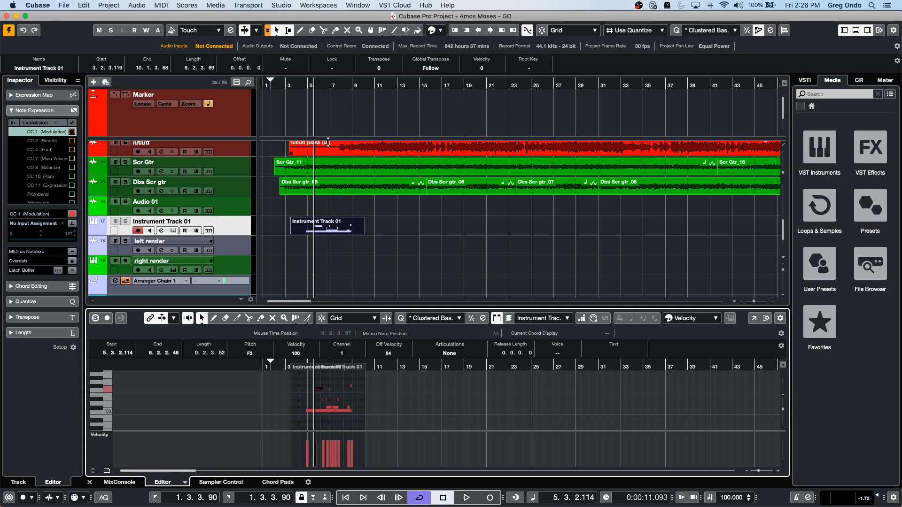
- Duplicate the MIDI part three times along Instrument Track 01, with the last, shorter copy ending around bar 37
click(328, 233)
drag(328, 233, 526, 225)
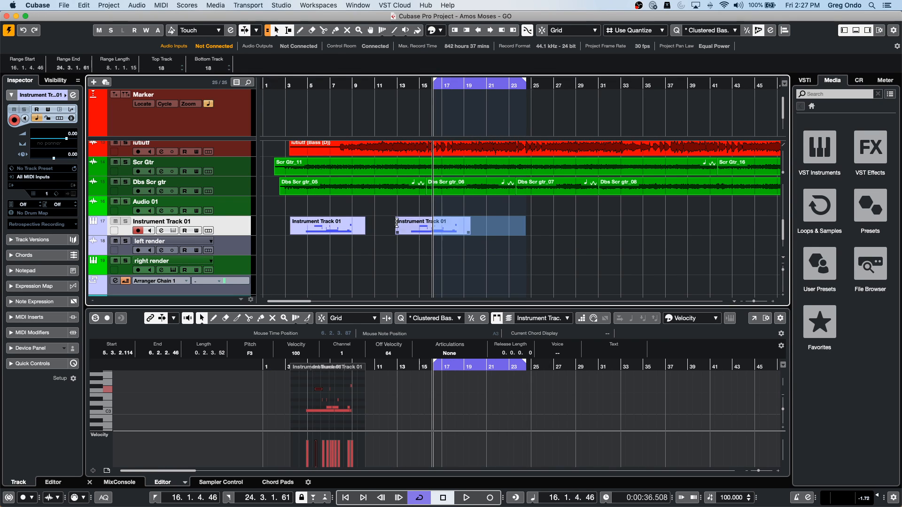
drag(422, 230, 650, 230)
click(567, 262)
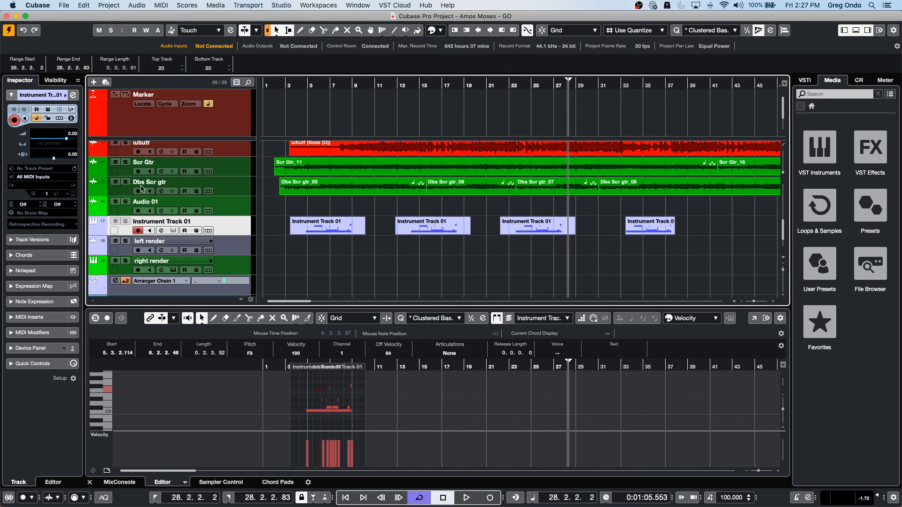
- Delete the second MIDI part on Instrument Track 01 and undo the deletion
drag(410, 265, 418, 266)
click(434, 232)
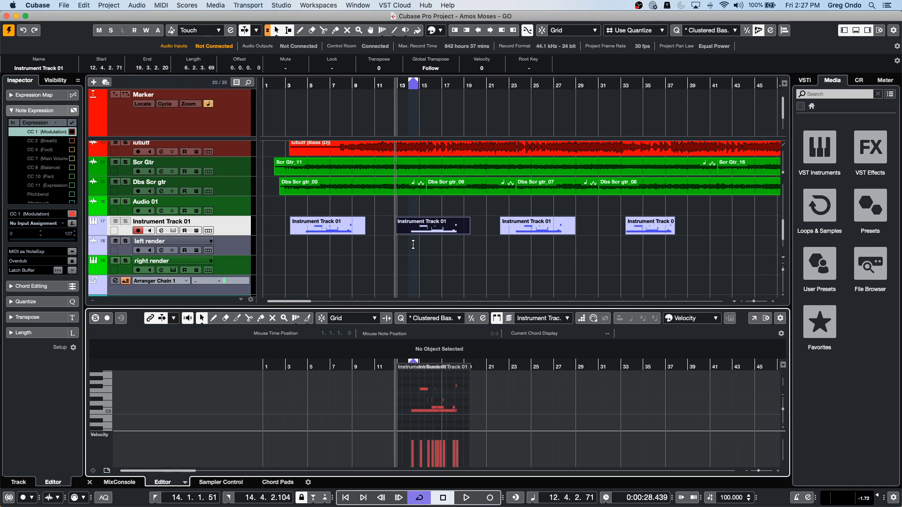
right_click(413, 244)
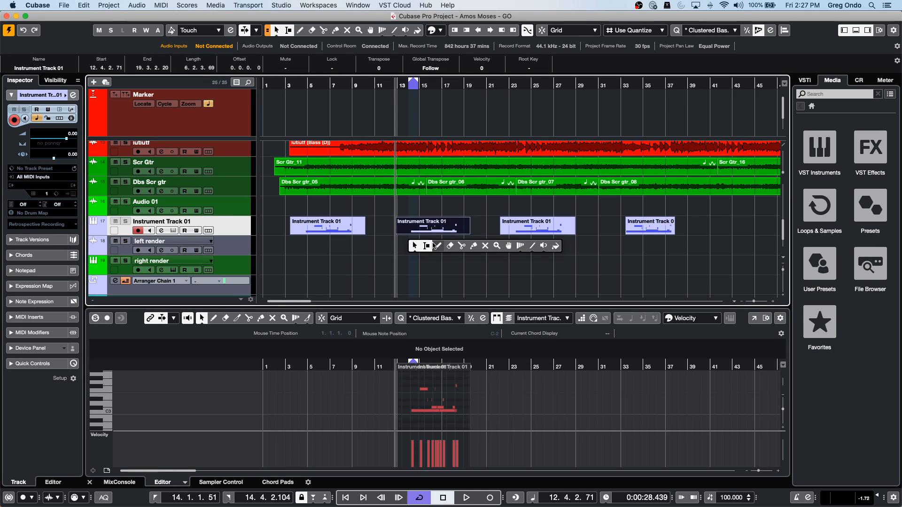
click(450, 245)
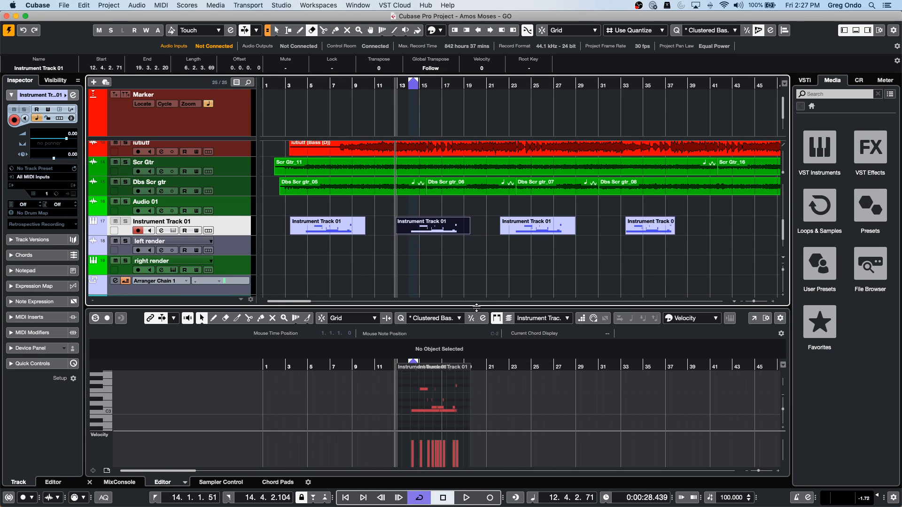
click(435, 222)
right_click(432, 232)
click(440, 233)
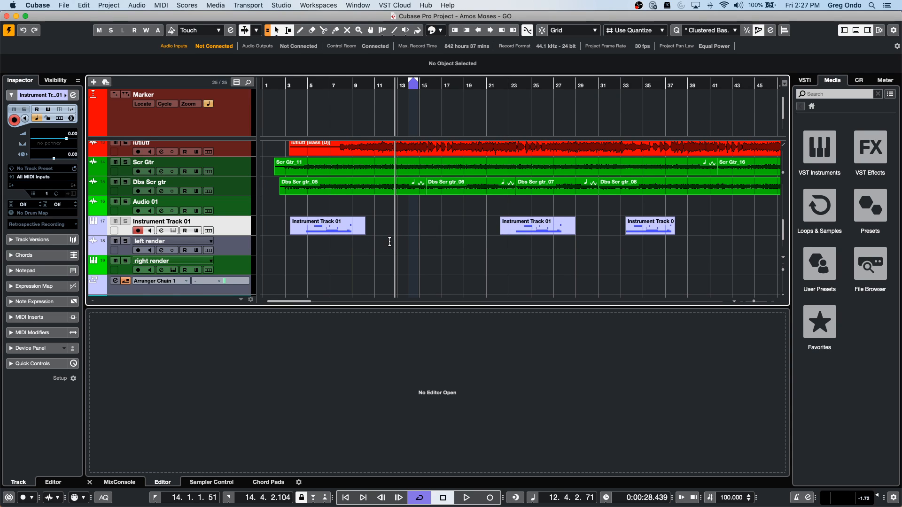
key(super+z)
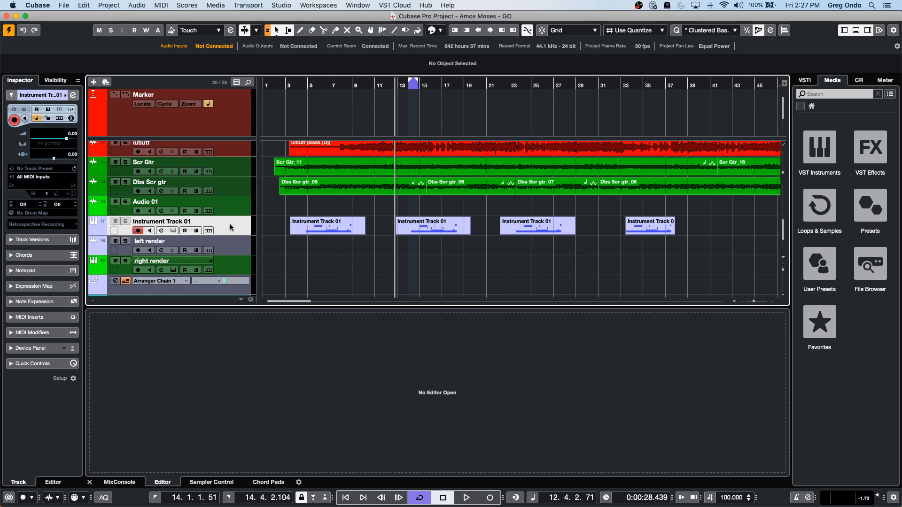
- Open all parts of Instrument Track 01 in the separate Key Editor window, examine their notes, and close the window
click(106, 6)
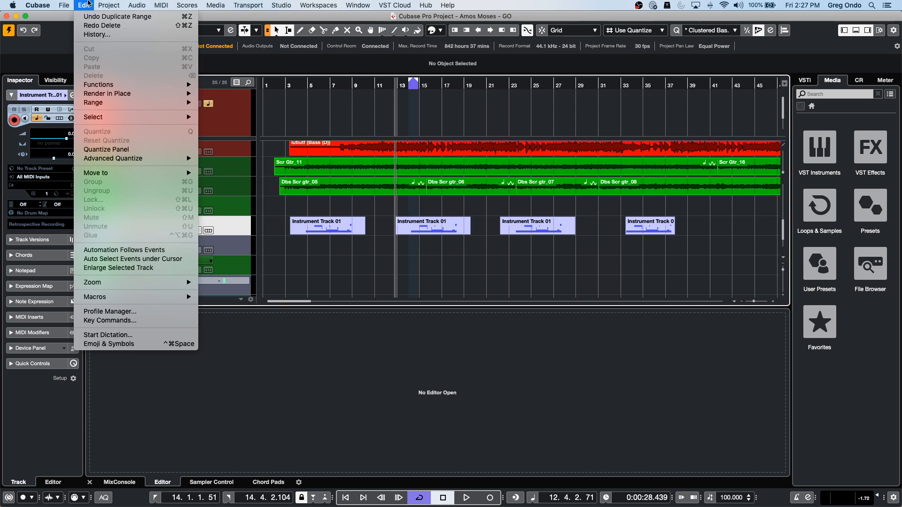
mouse_move(166, 6)
mouse_move(200, 139)
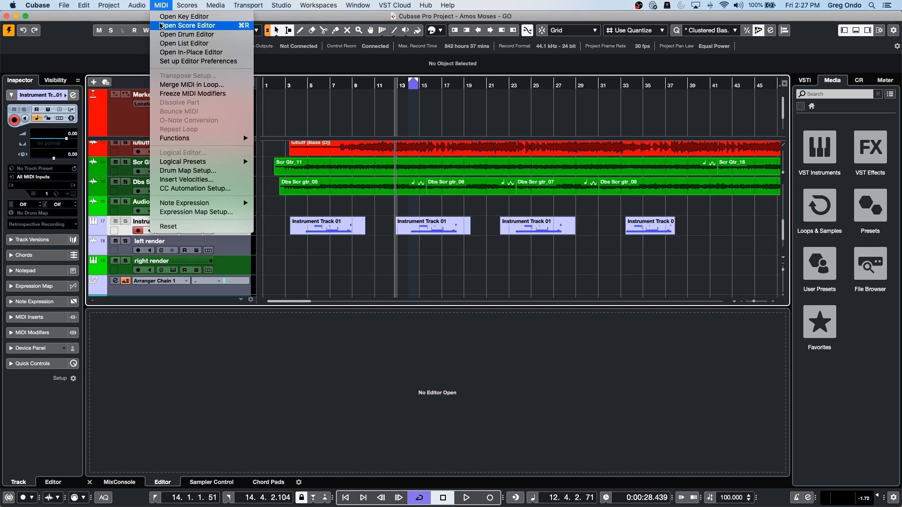
click(170, 17)
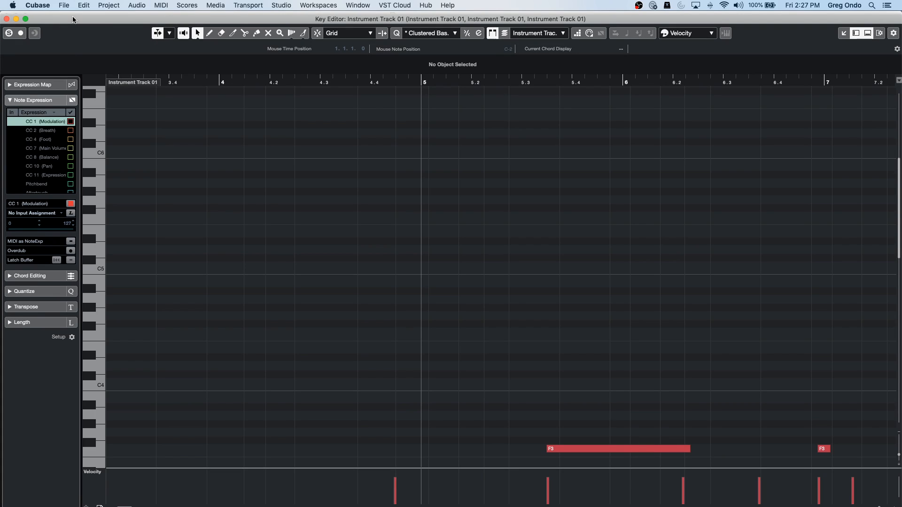
drag(193, 83, 199, 59)
scroll(257, 210, down, 5)
scroll(257, 211, down, 5)
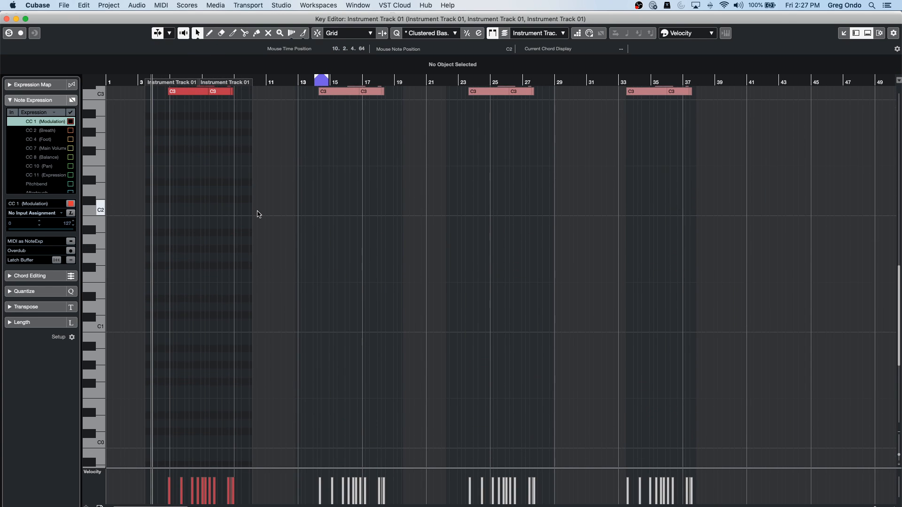
scroll(257, 212, up, 4)
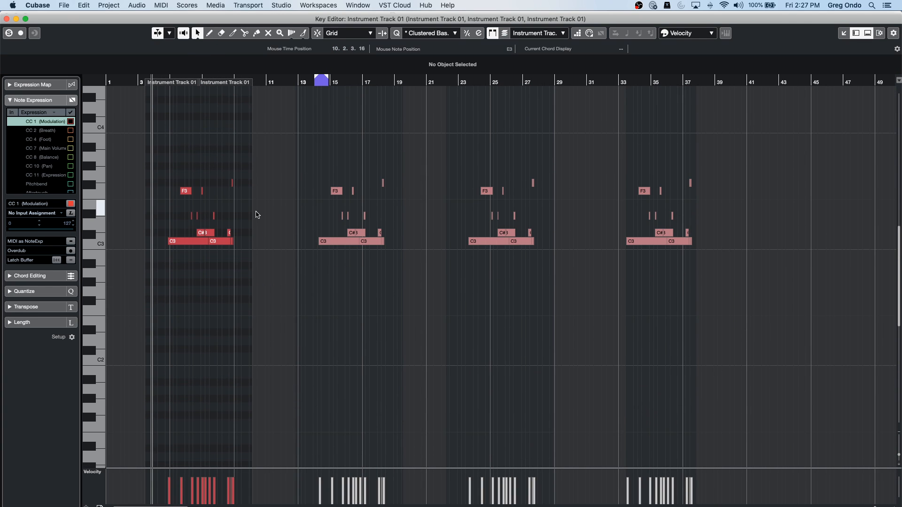
double_click(48, 18)
click(80, 25)
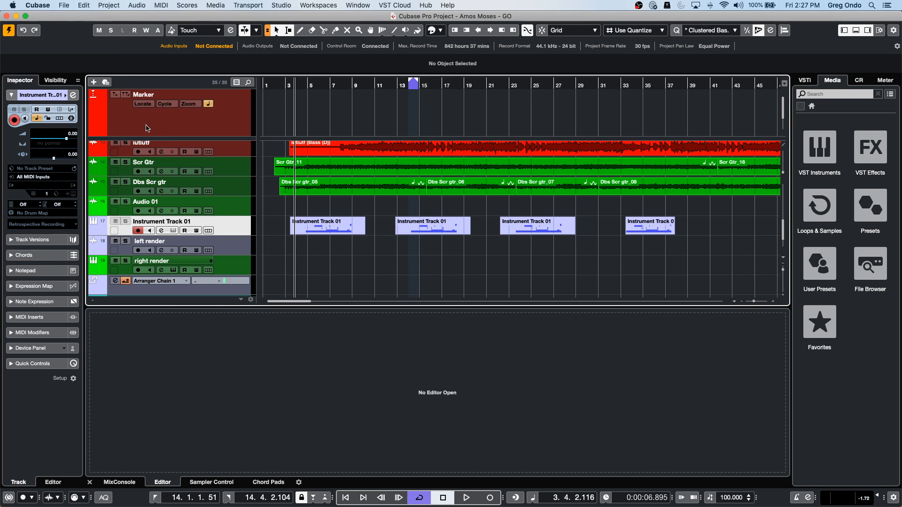
- Open the first MIDI part on Instrument Track 01 in the lower-zone Key Editor
click(301, 232)
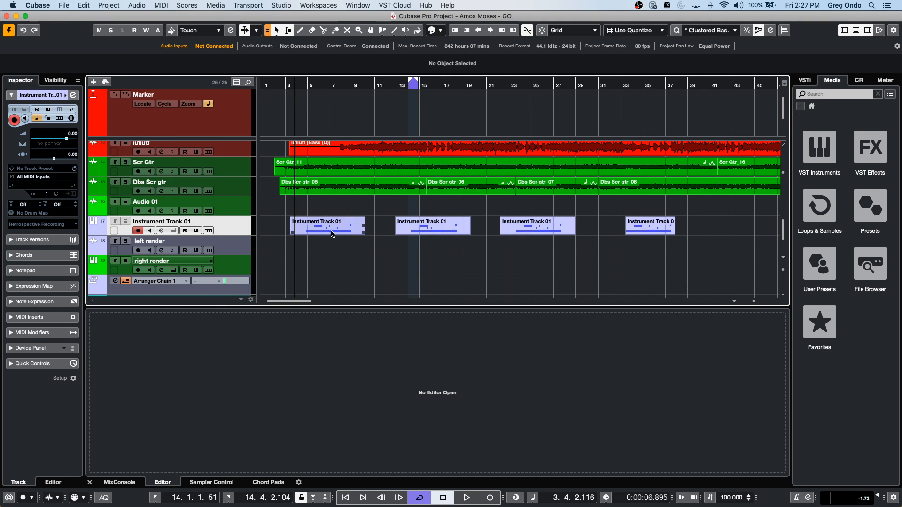
double_click(332, 233)
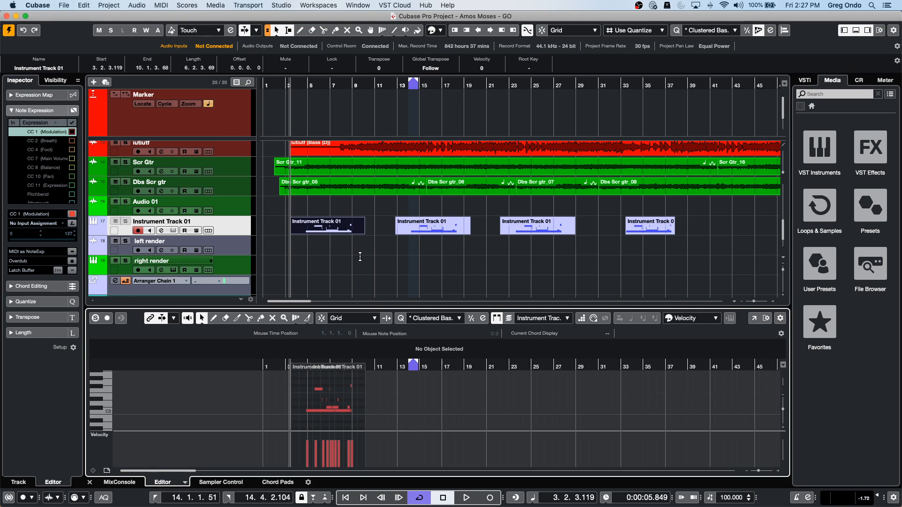
- Open all MIDI parts of Instrument Track 01 together in the separate Key Editor window
click(336, 243)
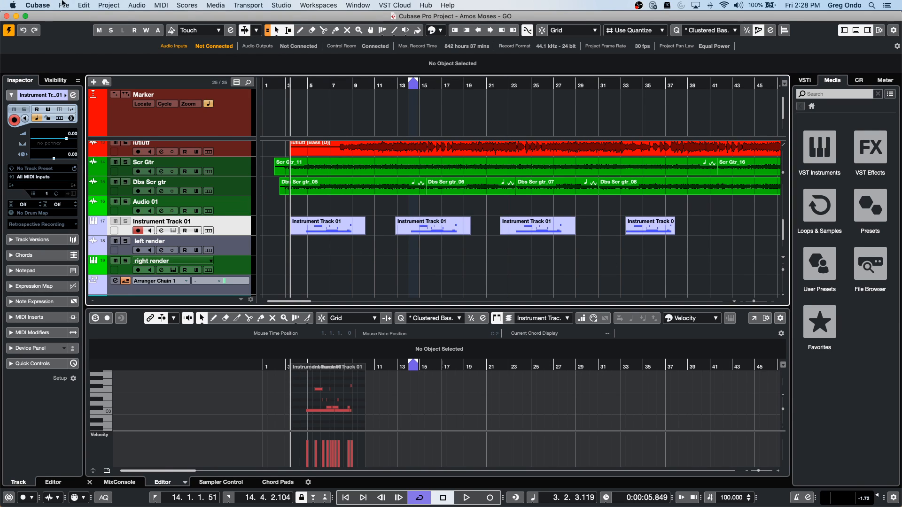
click(161, 5)
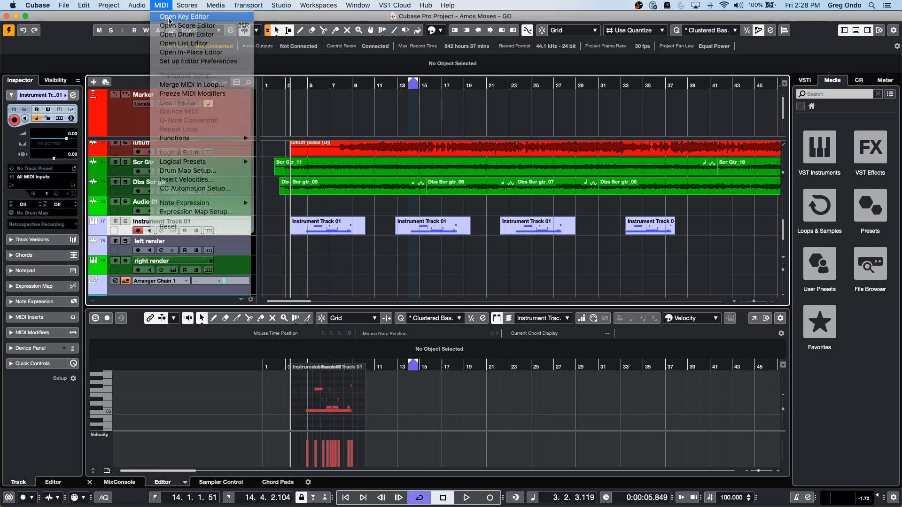
click(169, 19)
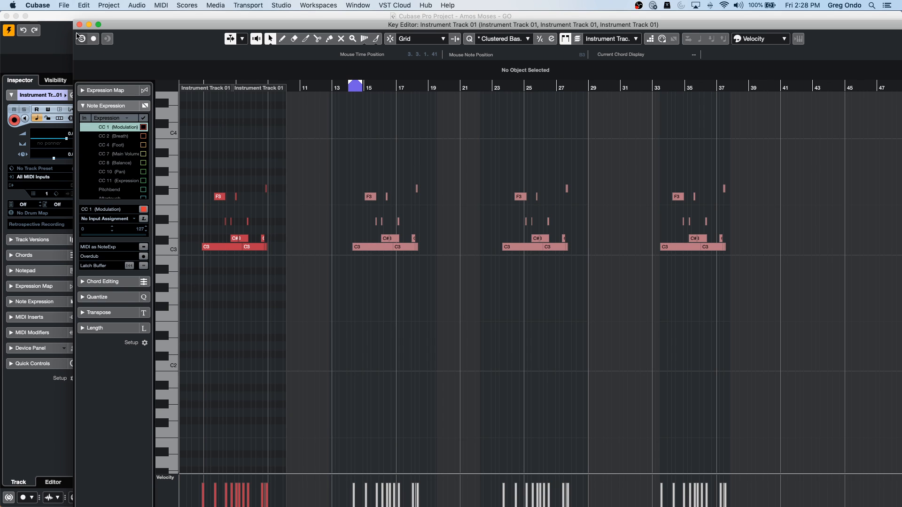
- Enable Record in Editor and delete the notes in the first half of the second MIDI part
click(94, 38)
drag(347, 169, 387, 252)
key(Delete)
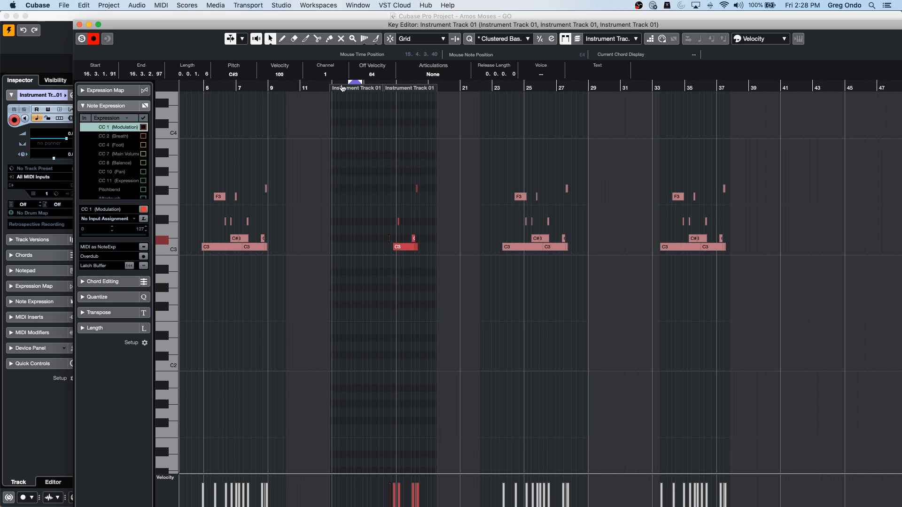
- Record new notes into the emptied section of the second part from about bar 14 and close the Key Editor window
click(346, 86)
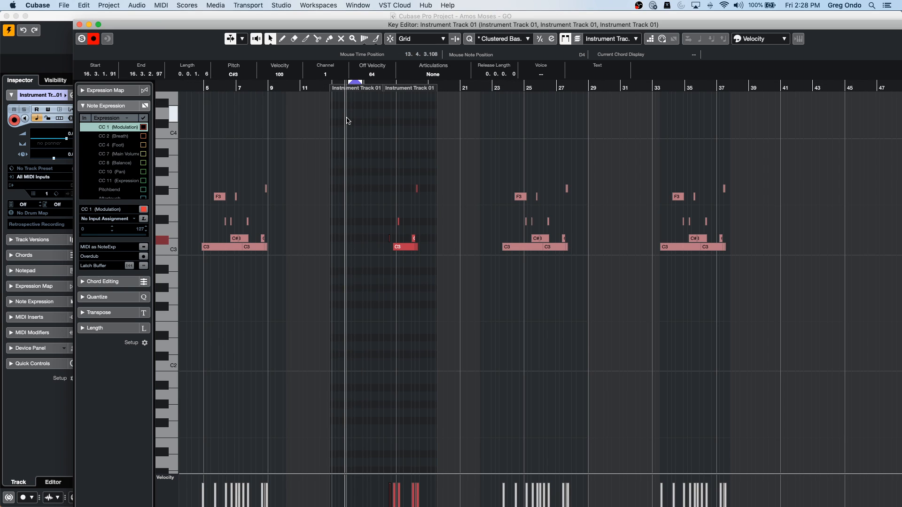
key(space)
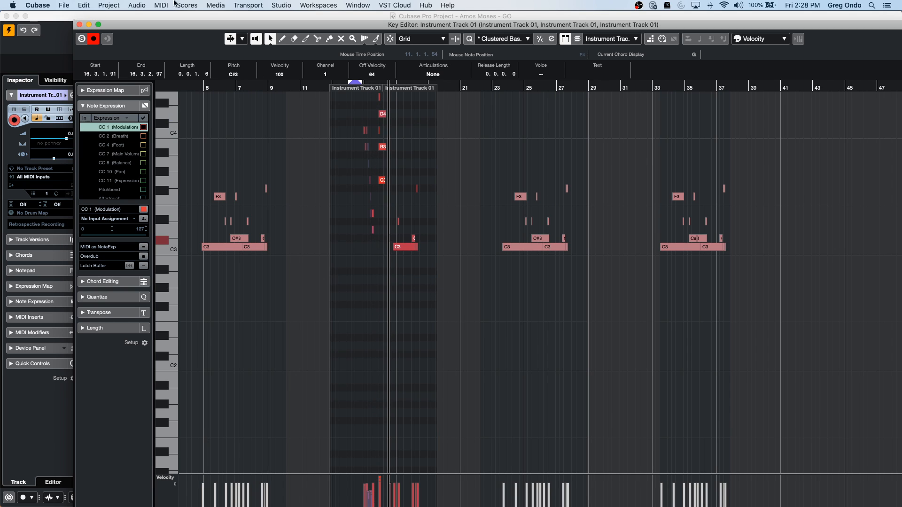
click(79, 25)
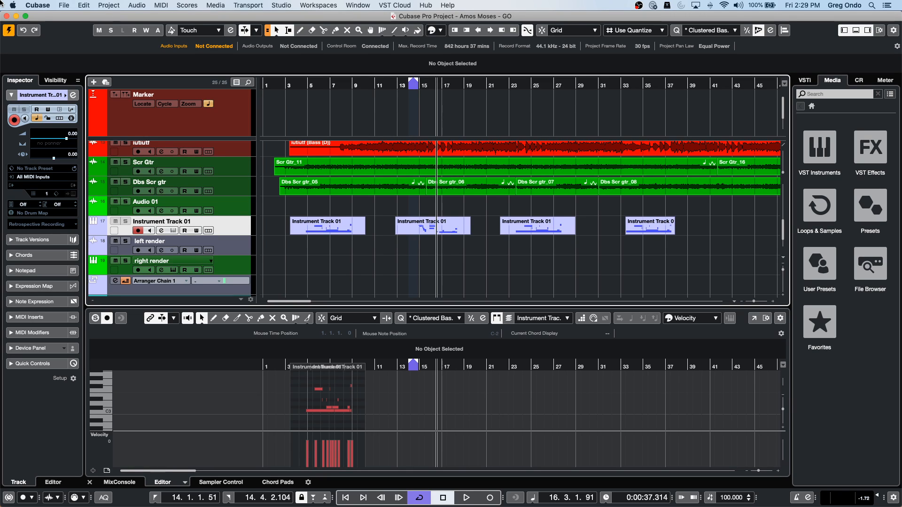
- Open the ReWire Setup dialog, examine its device list, and cancel it
click(288, 6)
mouse_move(305, 146)
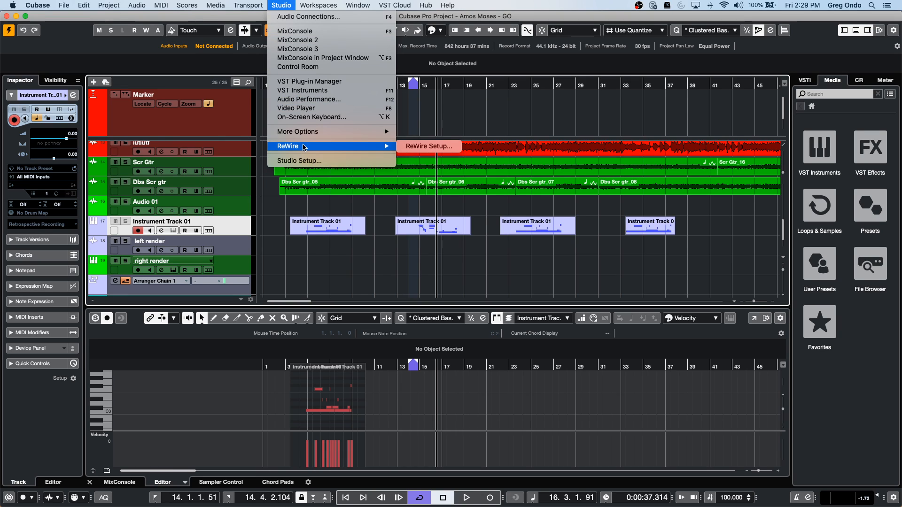
click(415, 149)
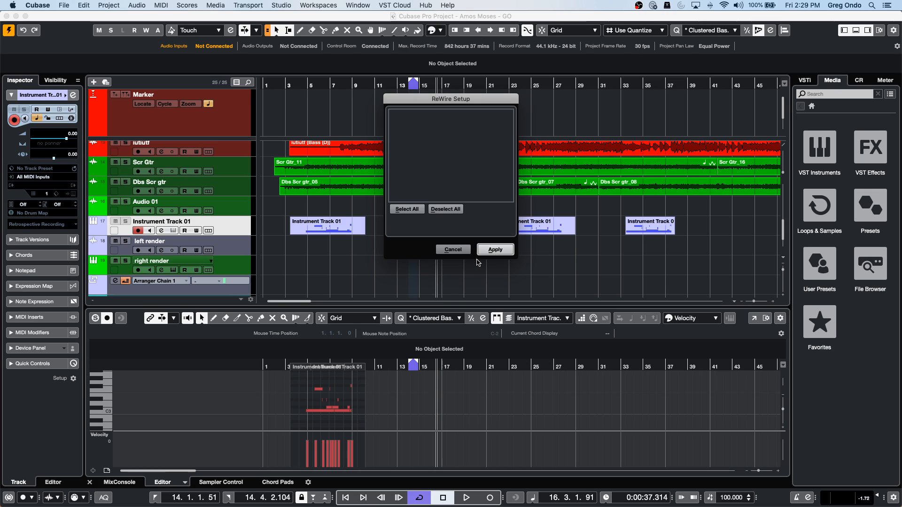
click(454, 250)
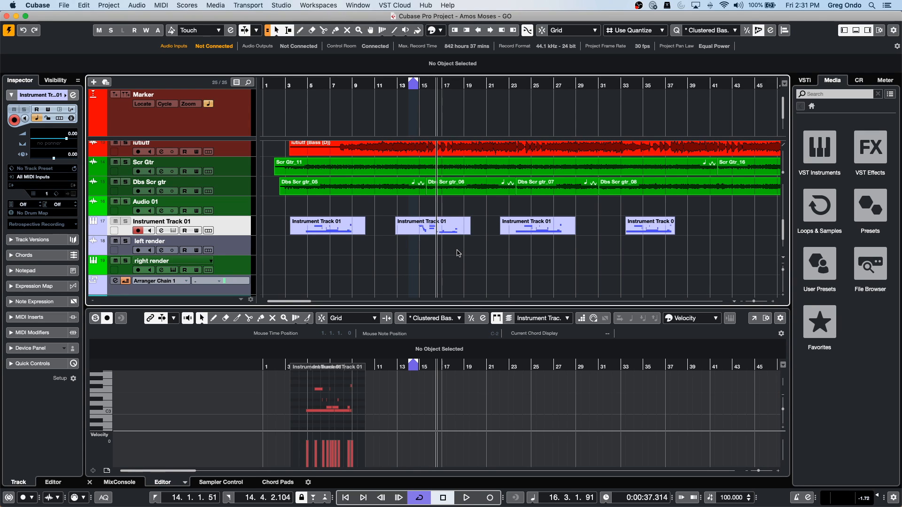
- Add a HALion Sonic SE instrument track from the VST Instruments browser, directly below Instrument Track 01
click(822, 157)
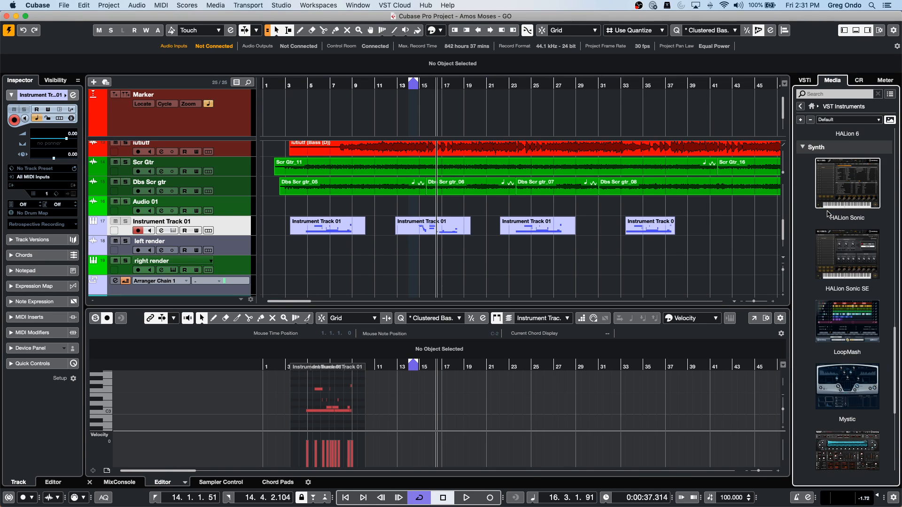
scroll(828, 214, up, 2)
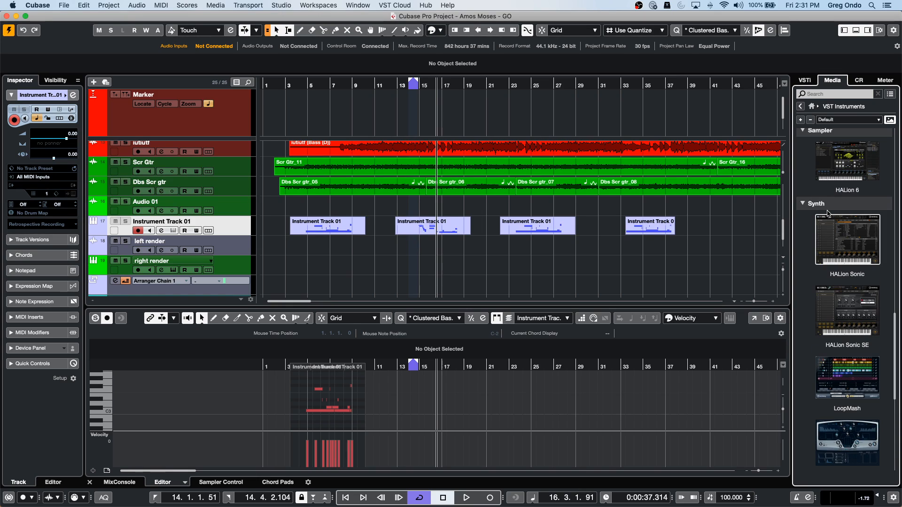
drag(819, 291, 198, 289)
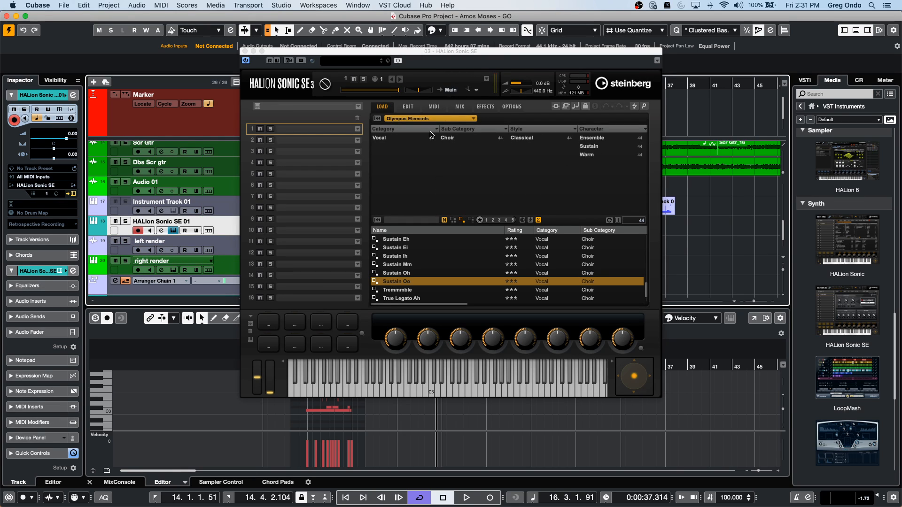
- Browse the installed content sets in HALion Sonic SE's library selector
click(437, 117)
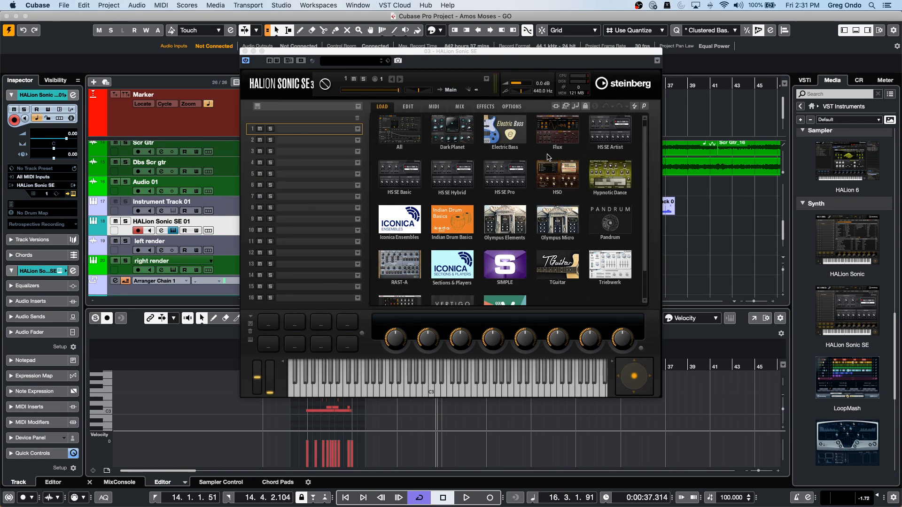
scroll(548, 157, down, 2)
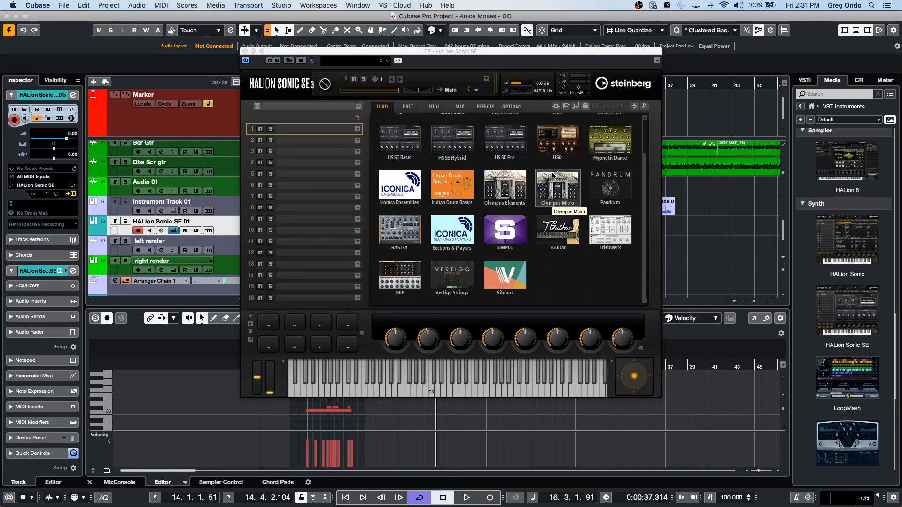
scroll(552, 175, up, 2)
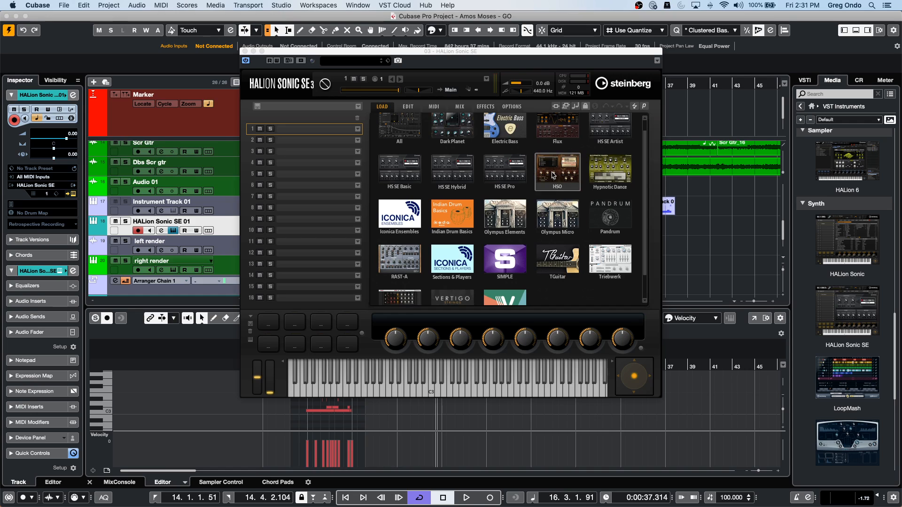
scroll(552, 176, up, 1)
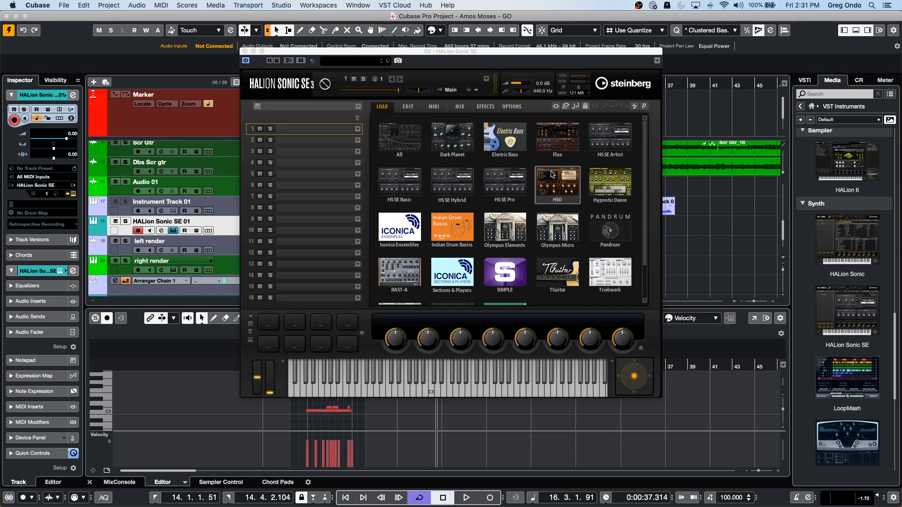
scroll(553, 175, down, 3)
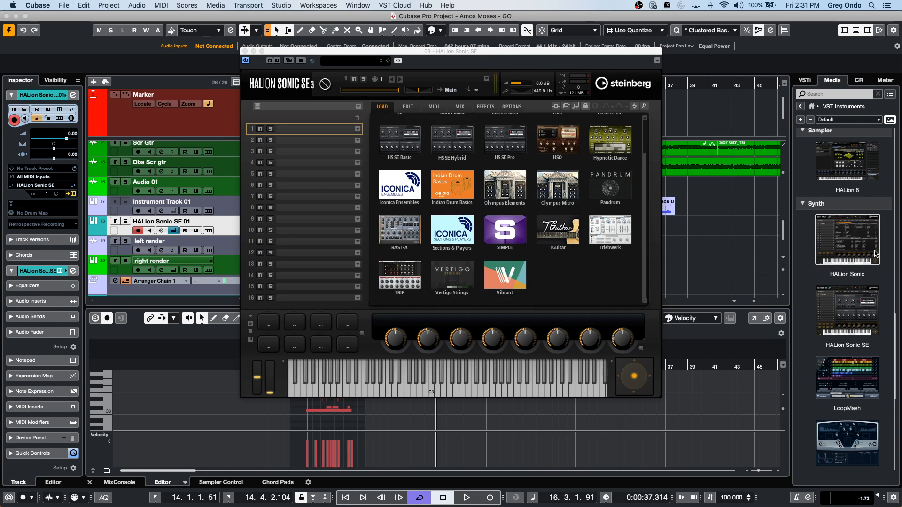
- Add a HALion 6 instrument track below Instrument Track 01 and browse its content sets from All to World Percussions
drag(857, 180, 181, 226)
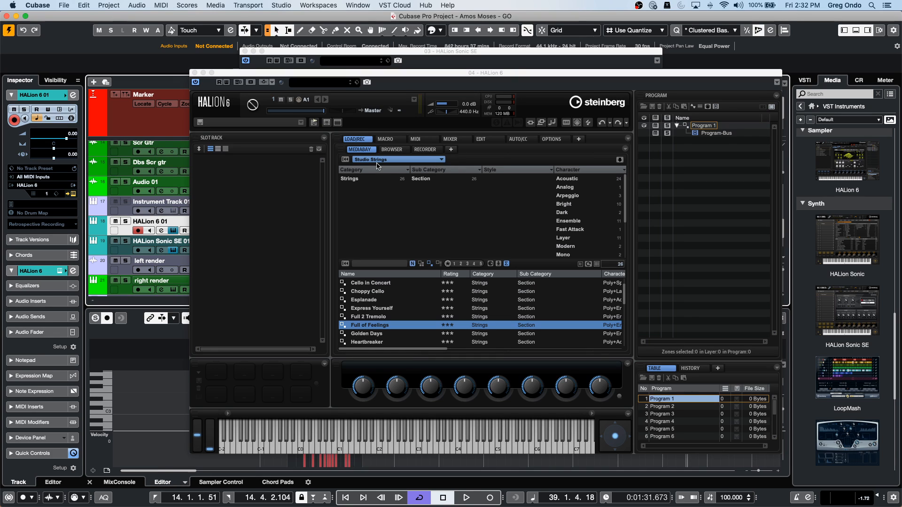
click(381, 160)
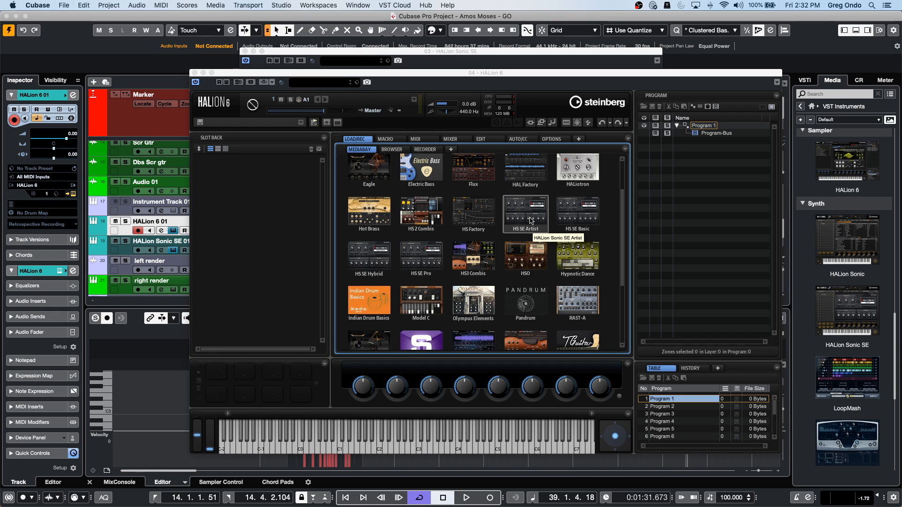
scroll(534, 220, down, 4)
scroll(531, 220, down, 2)
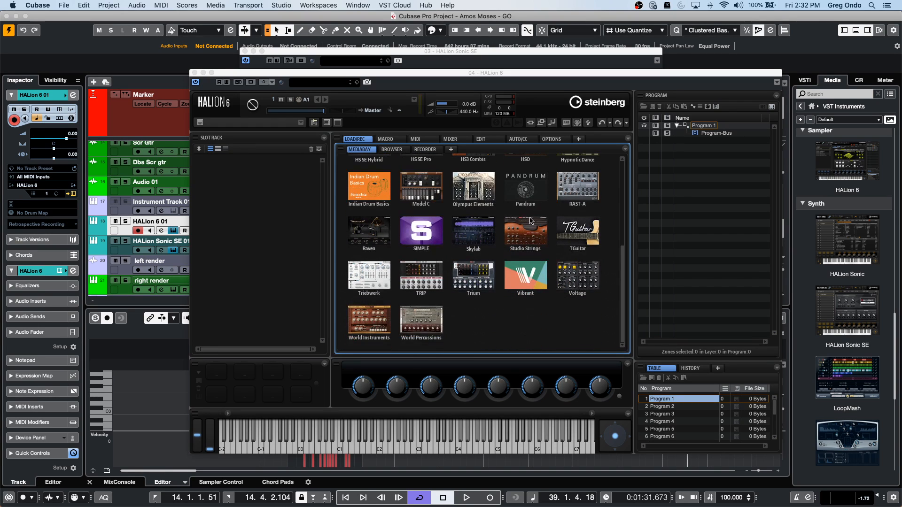
scroll(531, 220, up, 1)
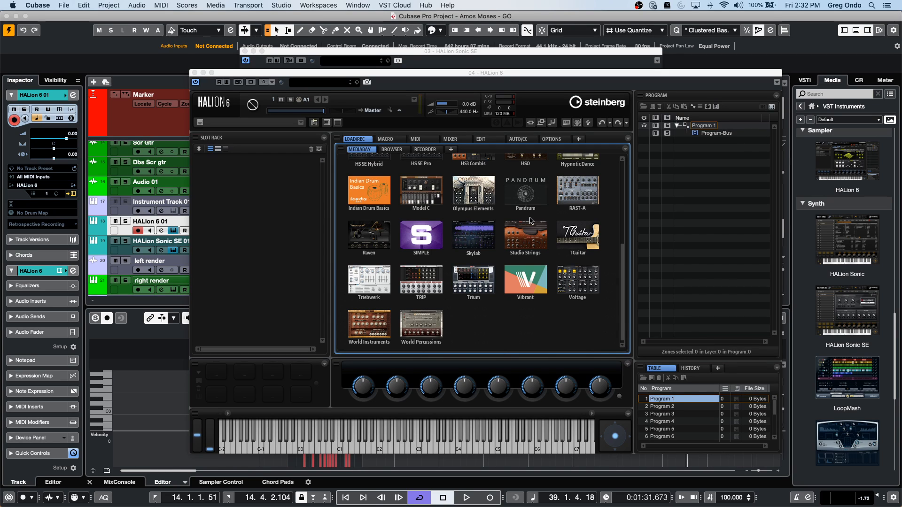
scroll(530, 220, up, 2)
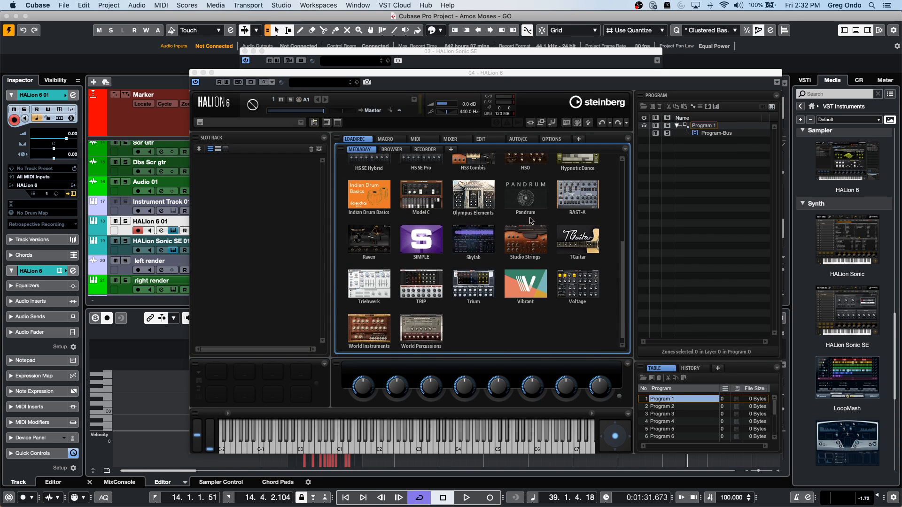
scroll(530, 220, up, 4)
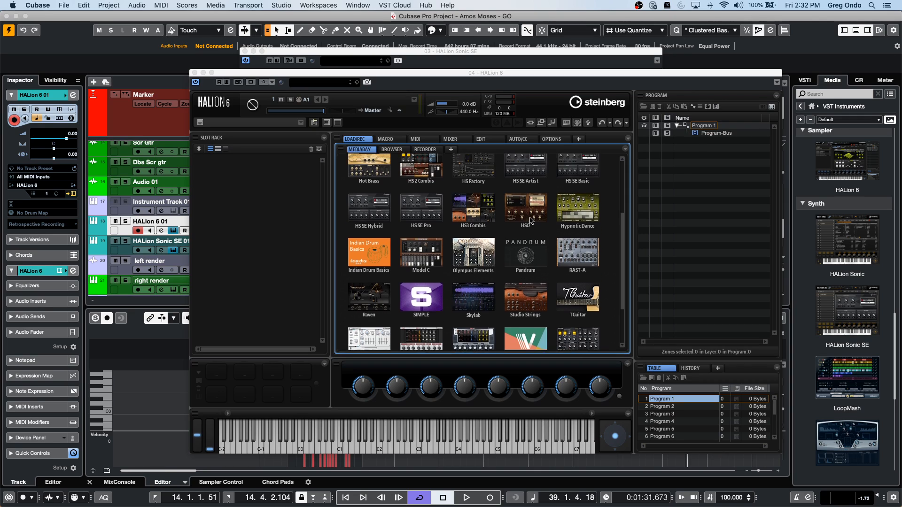
scroll(529, 220, up, 2)
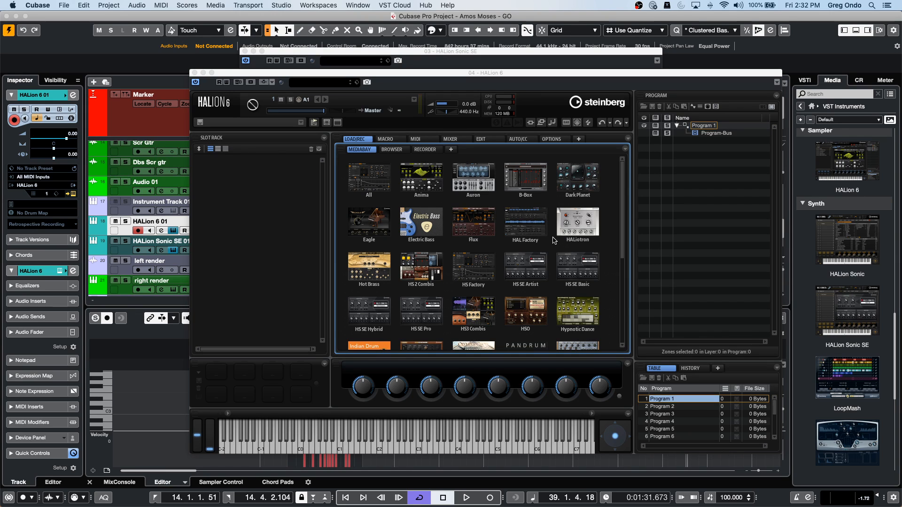
scroll(552, 241, down, 8)
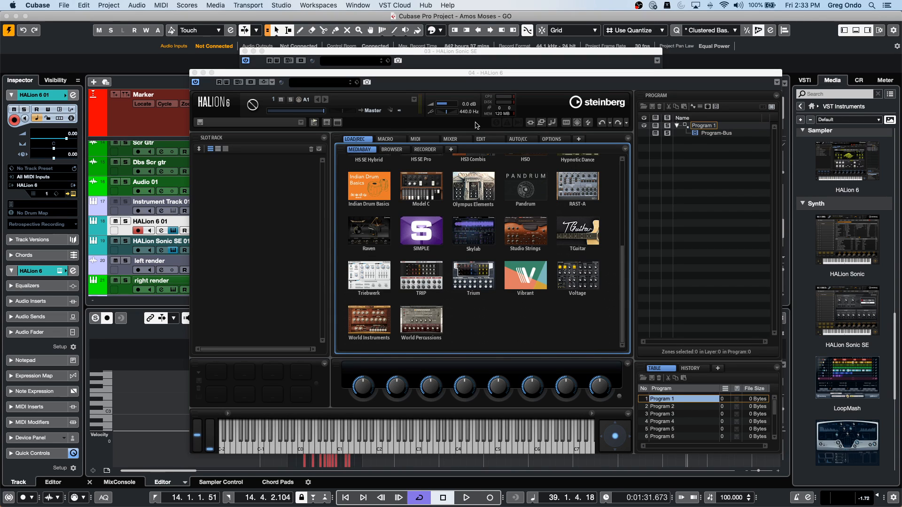
- Close both HALion windows and revert the project to its last saved version, deleting the files created since
click(195, 73)
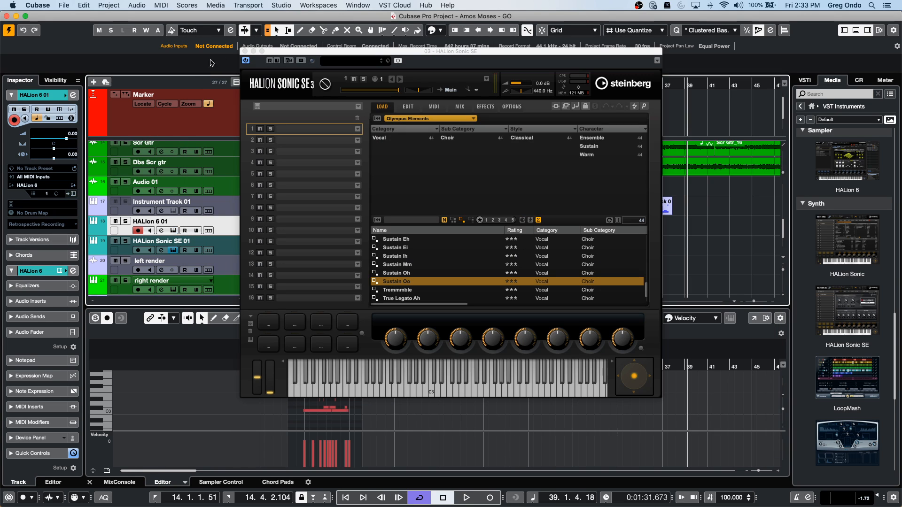
click(244, 50)
scroll(257, 246, up, 10)
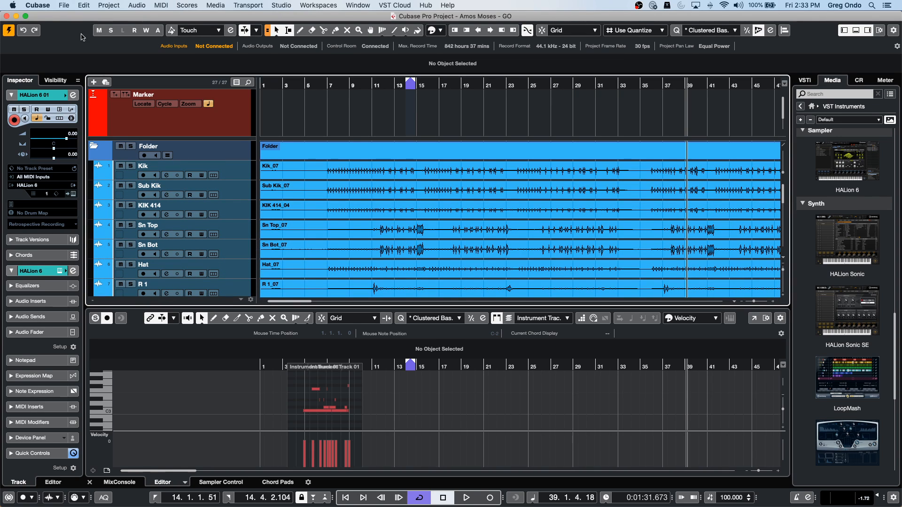
click(62, 4)
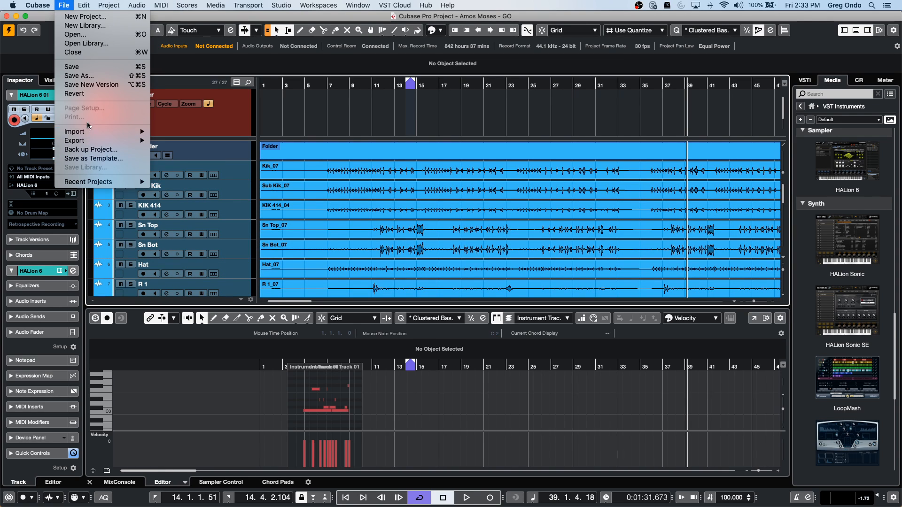
click(95, 94)
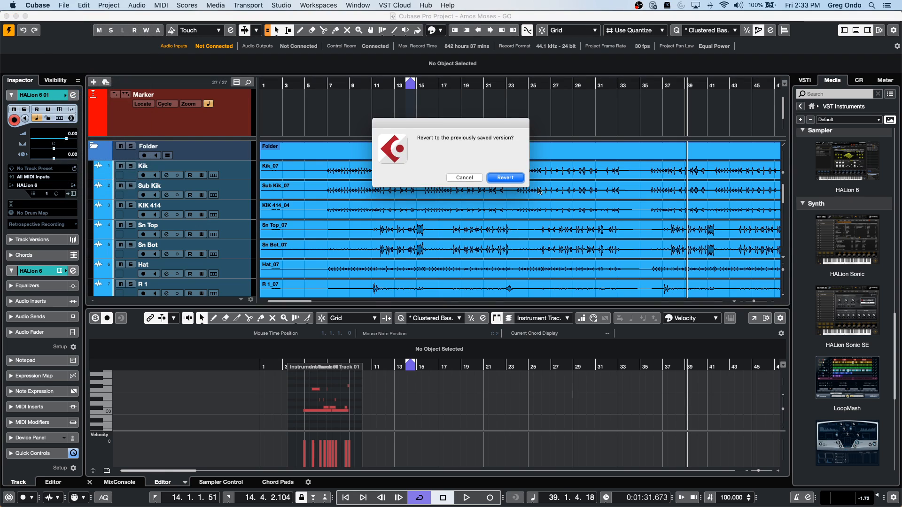
click(504, 178)
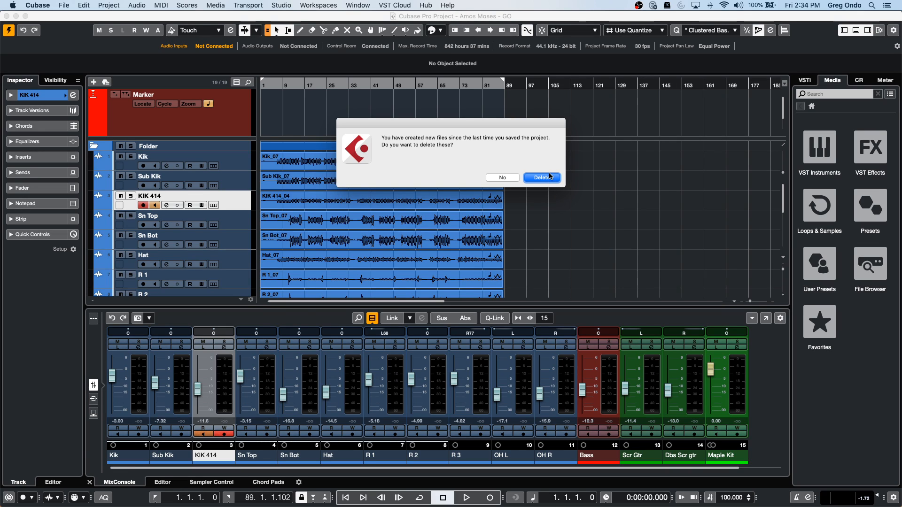
click(546, 182)
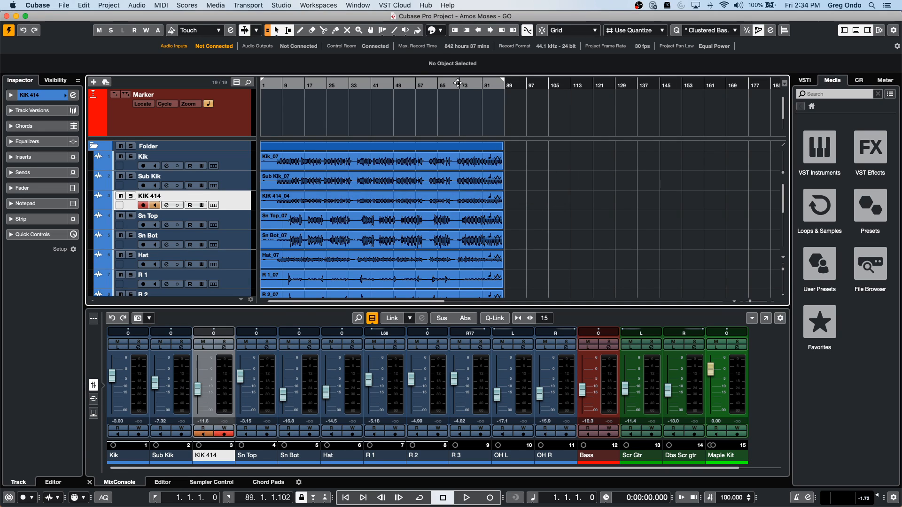
- Place the project cursor at about bar 34 and open the channel settings of Stereo Out from the mixer
click(352, 85)
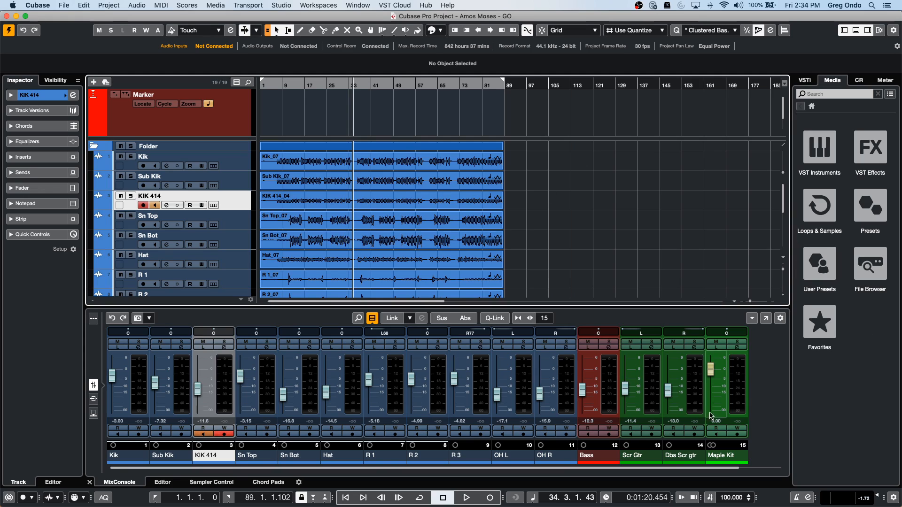
drag(387, 468, 698, 473)
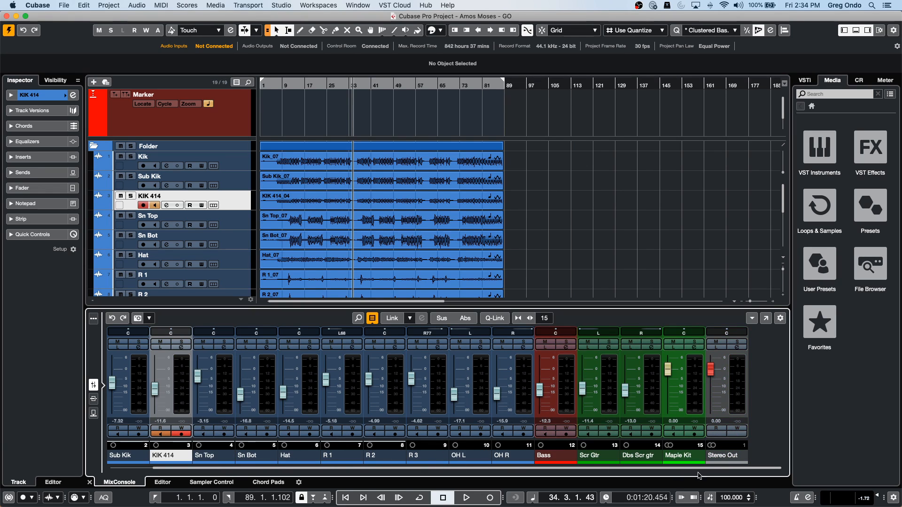
click(737, 347)
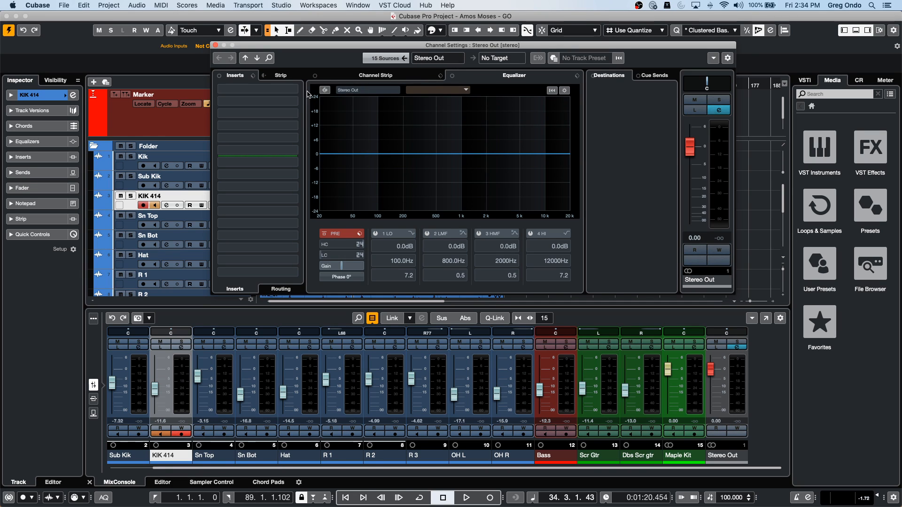
- Insert Magneto II in the first insert slot of Stereo Out, then close the channel settings and reposition the plug-in window
click(293, 92)
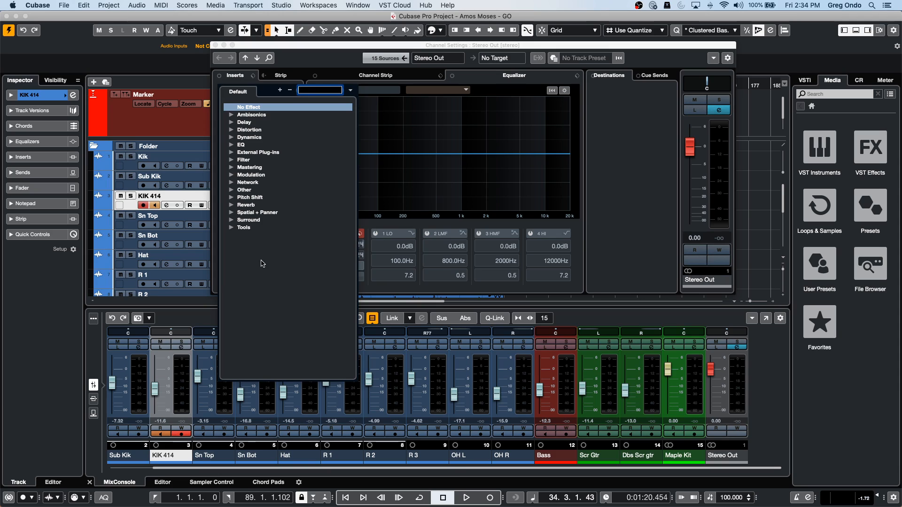
click(233, 130)
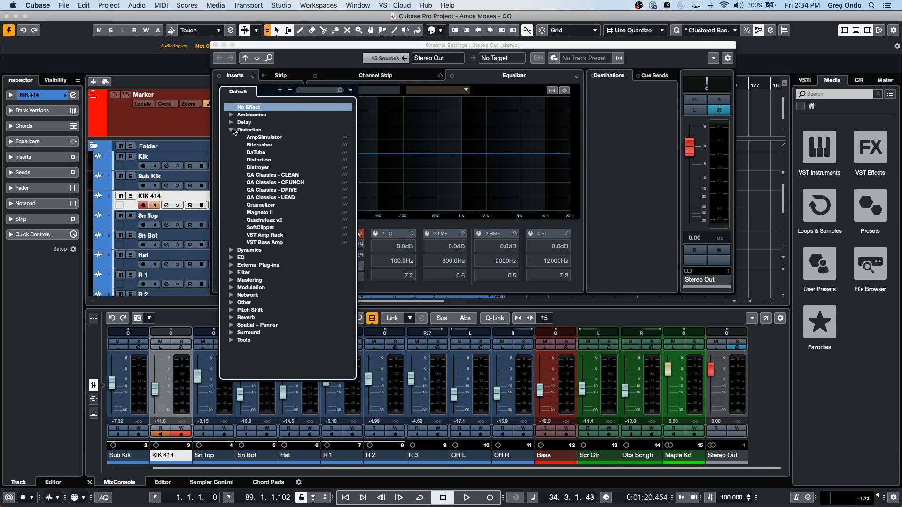
click(276, 214)
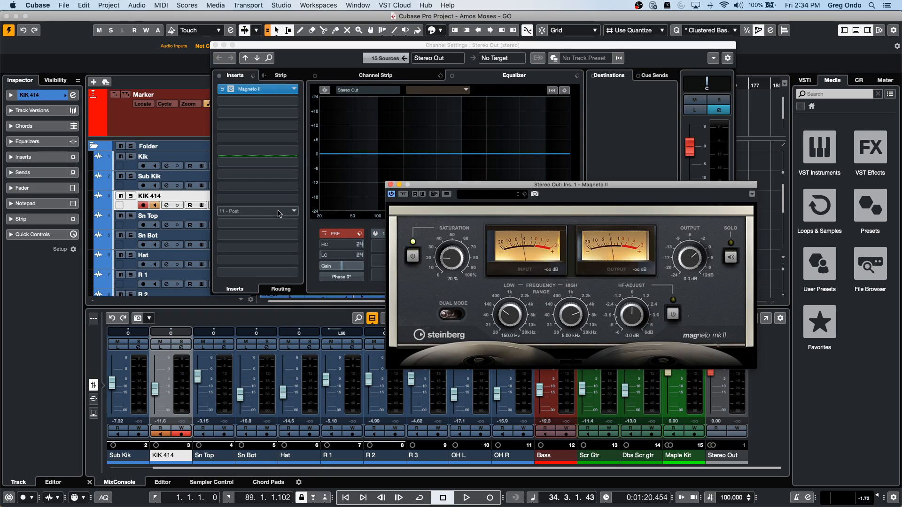
click(216, 45)
drag(457, 186, 387, 168)
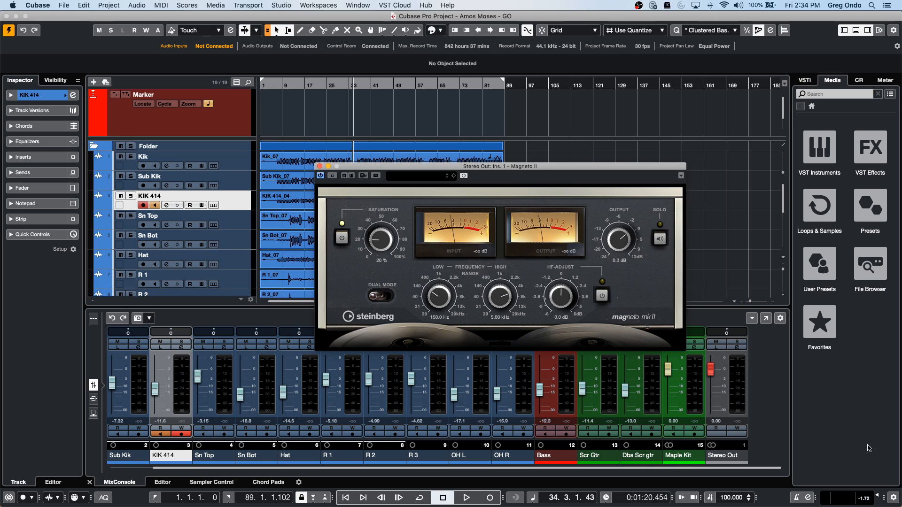
- Lower the output level to -3.03 and start playback from bar 34, keeping the Magneto II window clear of the mixer
drag(877, 497, 877, 500)
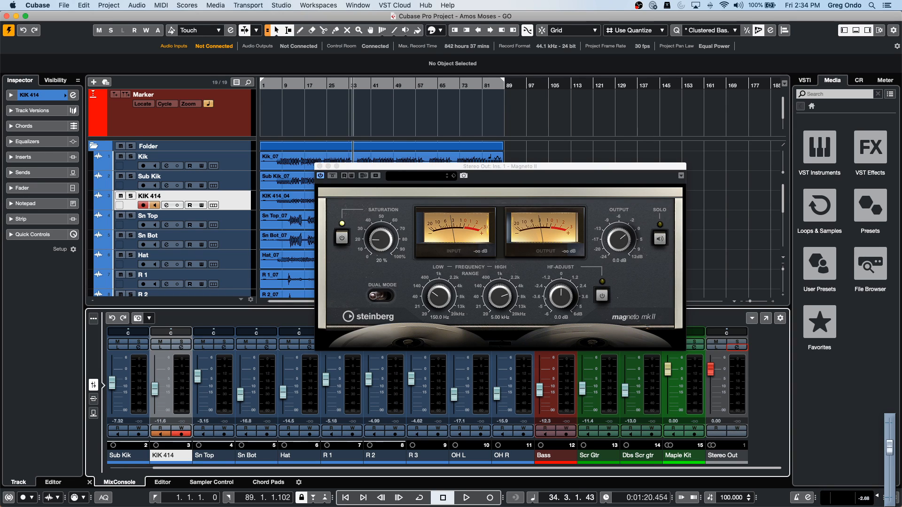
key(space)
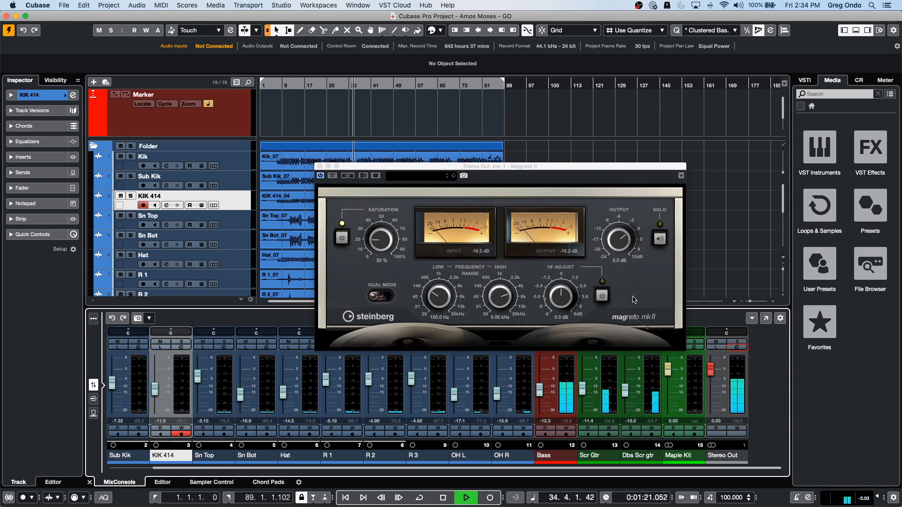
drag(551, 166, 541, 119)
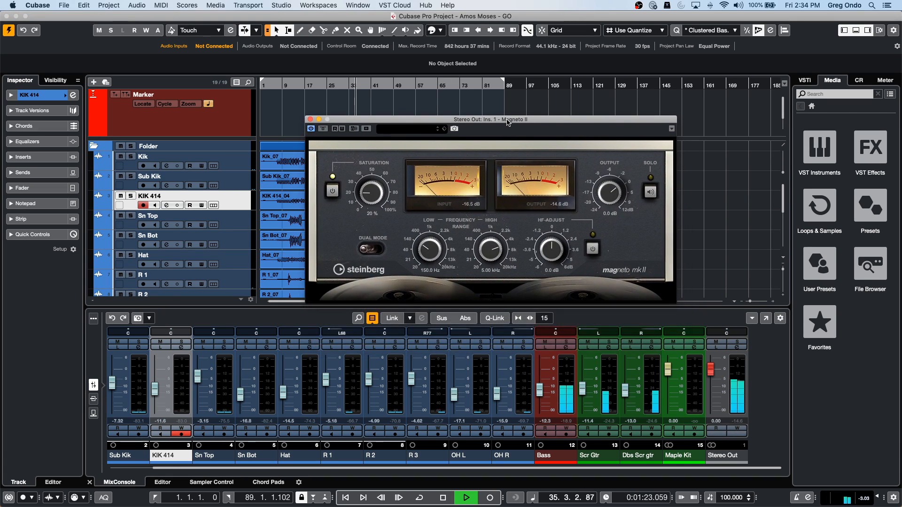
- Enable HF-Adjust in Magneto II, raise it to 6.0 dB, and compare the mix with the plug-in off and on
click(592, 249)
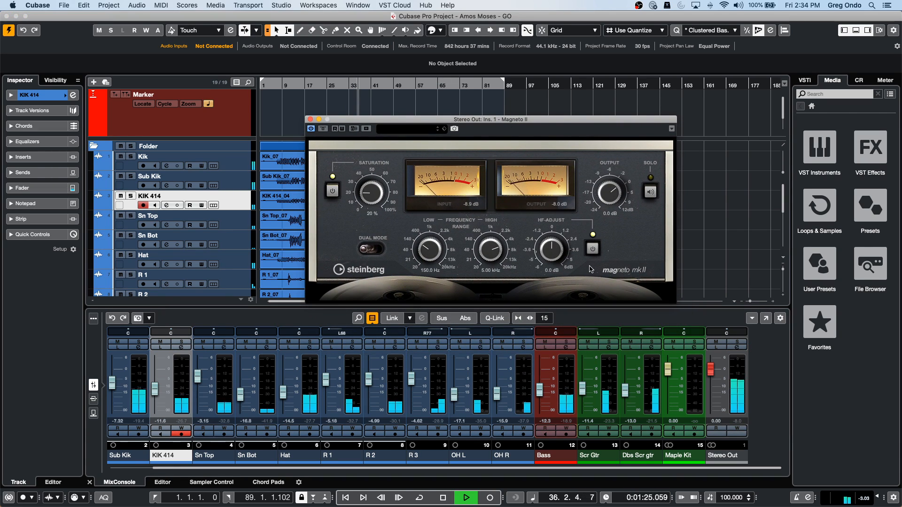
drag(552, 255, 555, 203)
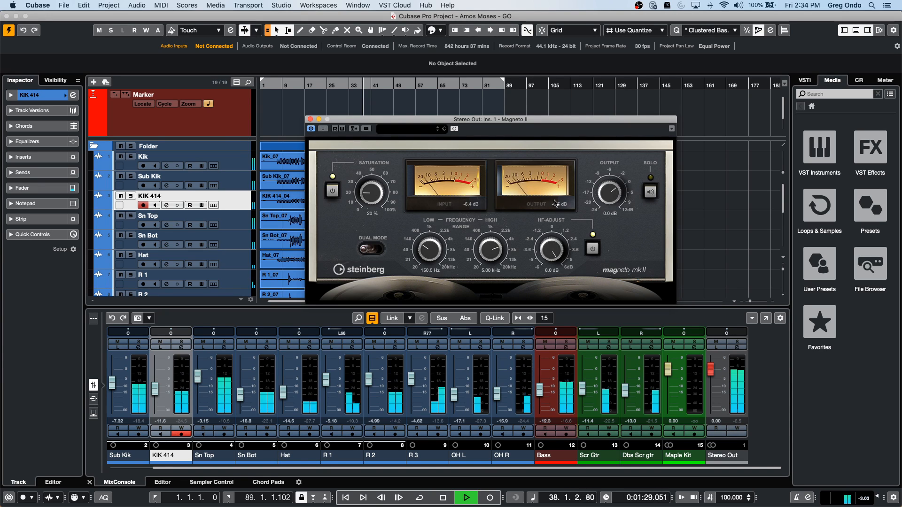
click(311, 130)
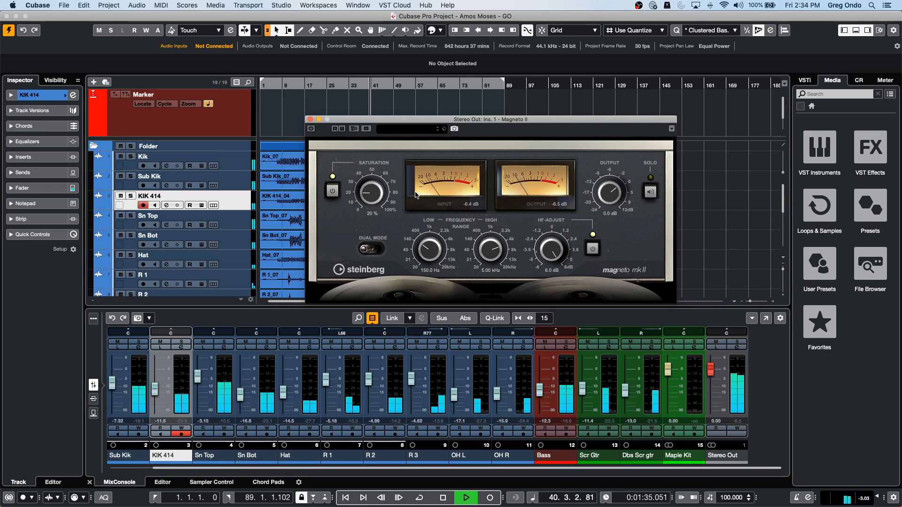
click(312, 129)
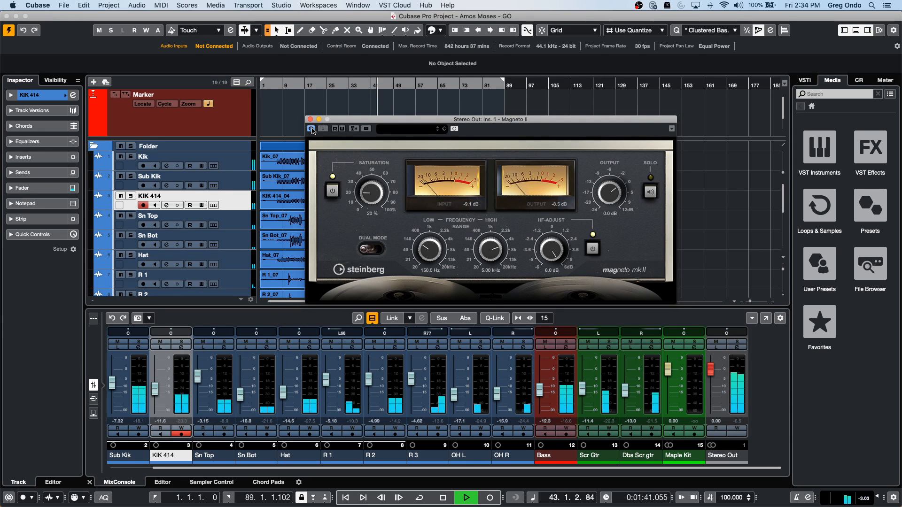
click(312, 129)
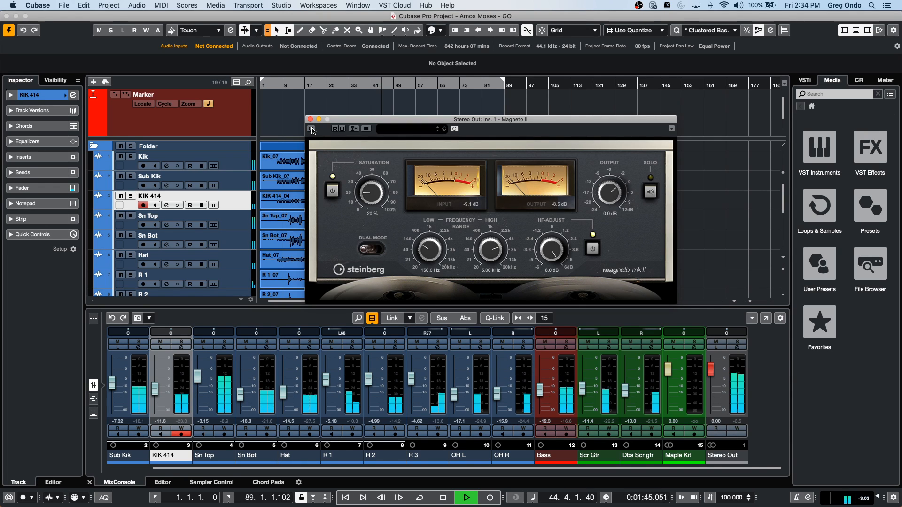
click(311, 129)
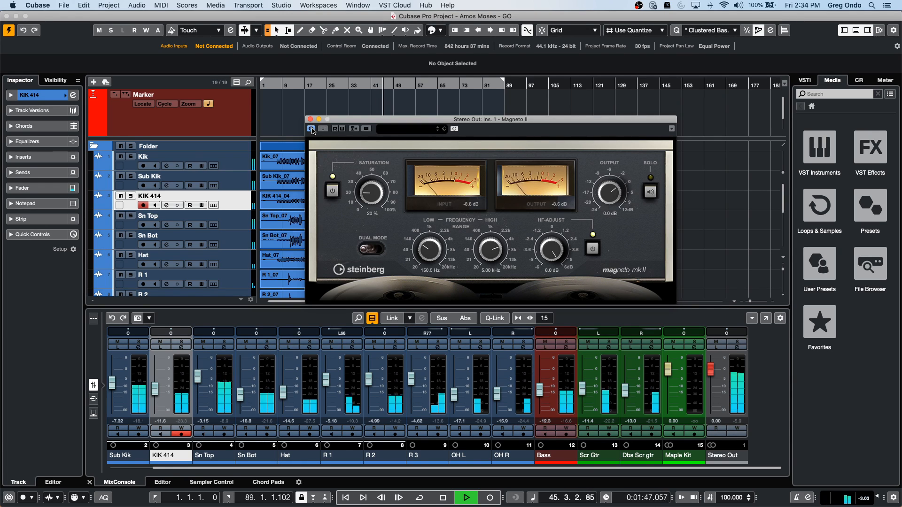
- Compare the playing mix with Magneto II's HF-Adjust switched off and on, leaving it on
click(594, 249)
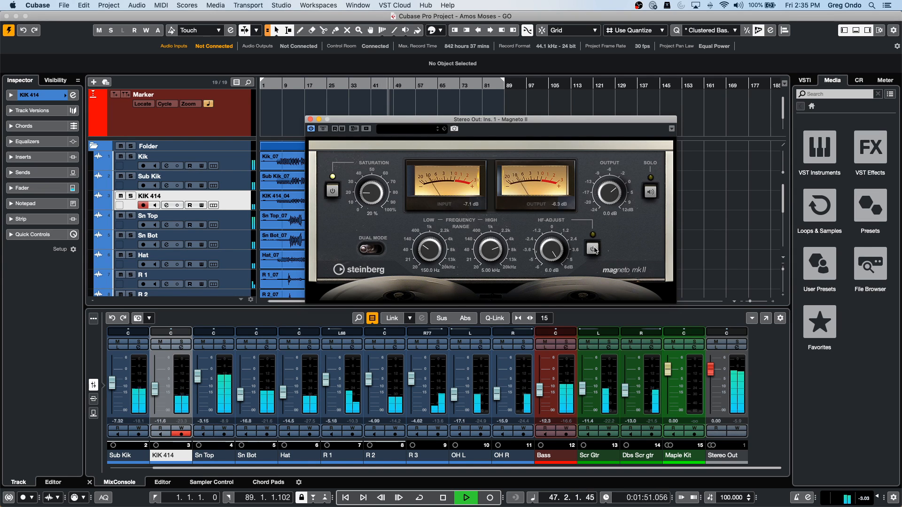
click(594, 248)
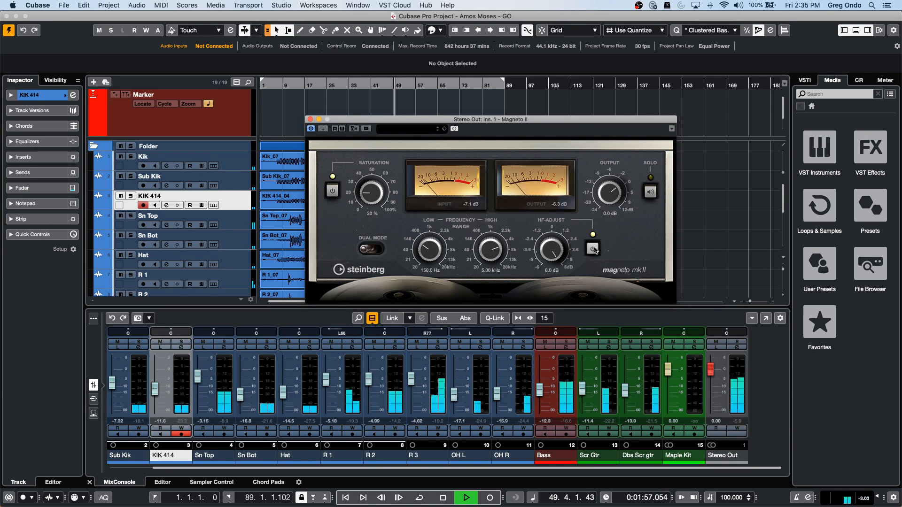
click(593, 249)
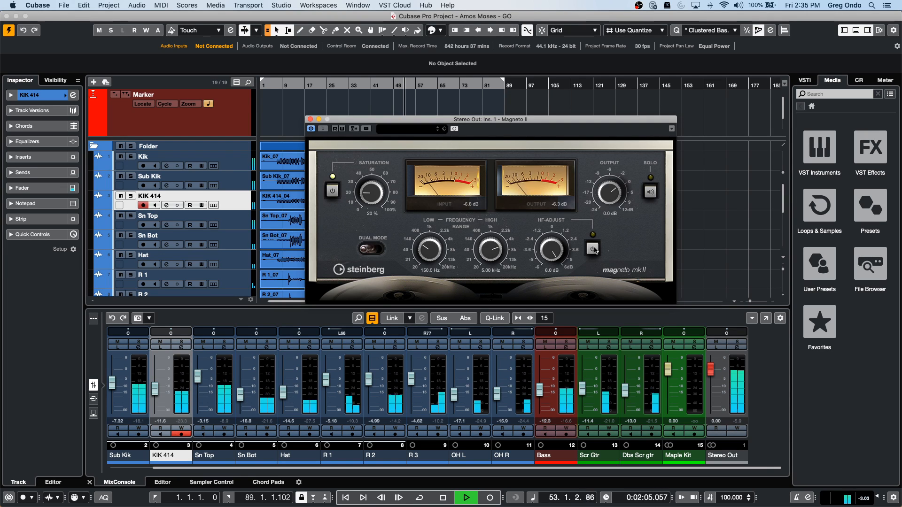
click(593, 248)
- Set Magneto II's HF-Adjust to -6.0 dB and compare the mix with HF-Adjust off and on
drag(551, 248, 605, 287)
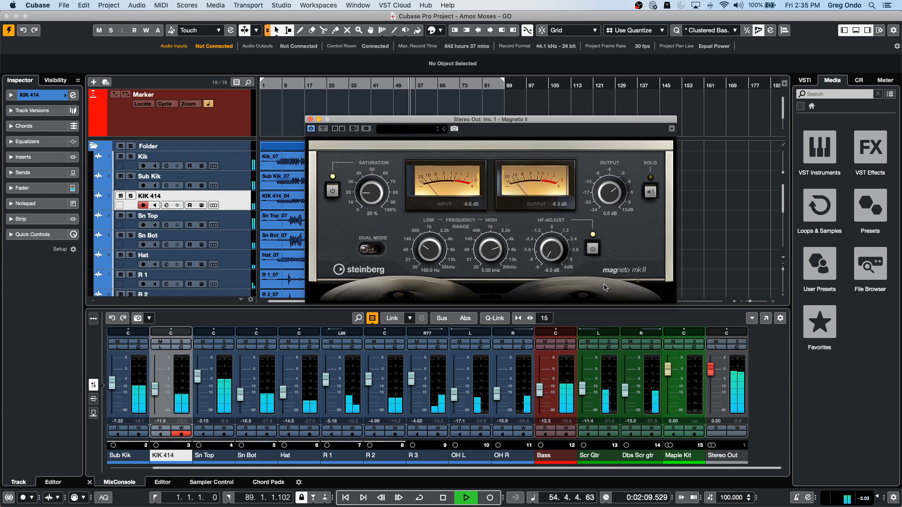
click(593, 249)
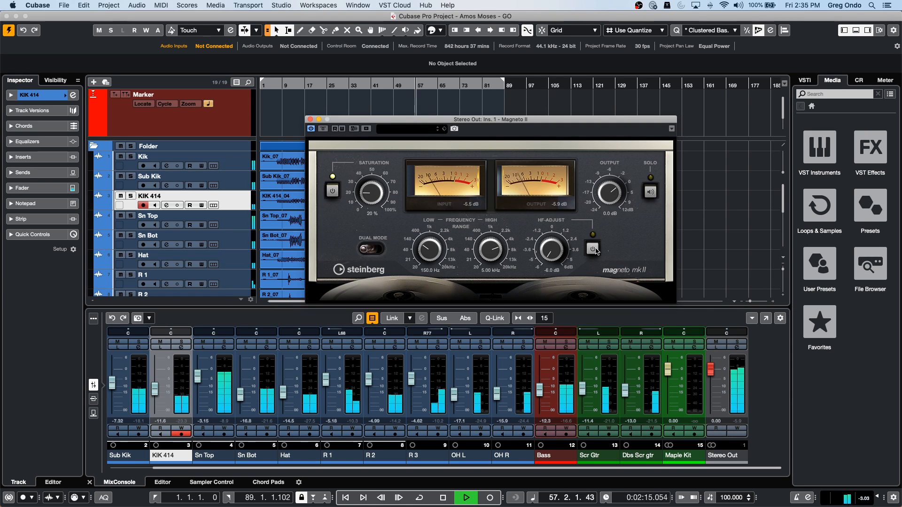
click(595, 250)
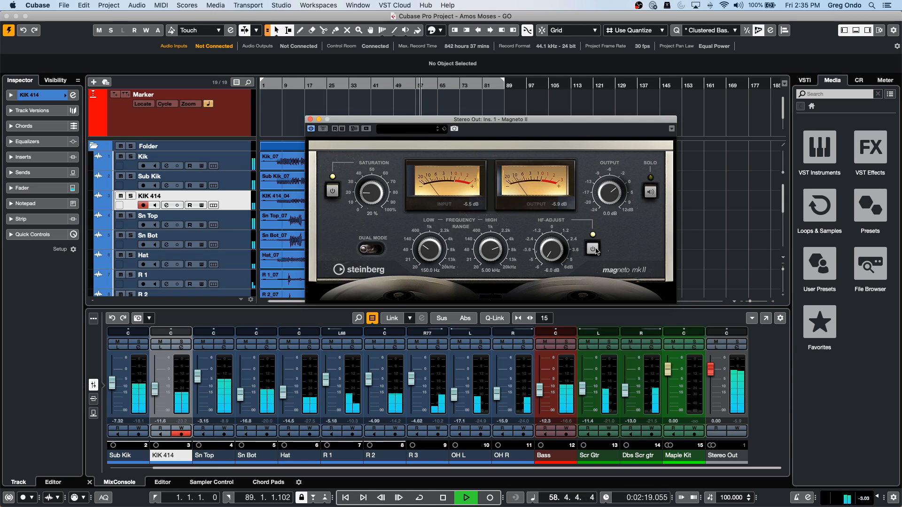
- Sweep Magneto II's HF-Adjust between 6.0 dB and -6.0 dB, leave it at 5.6 dB, and stop playback
drag(550, 251, 553, 171)
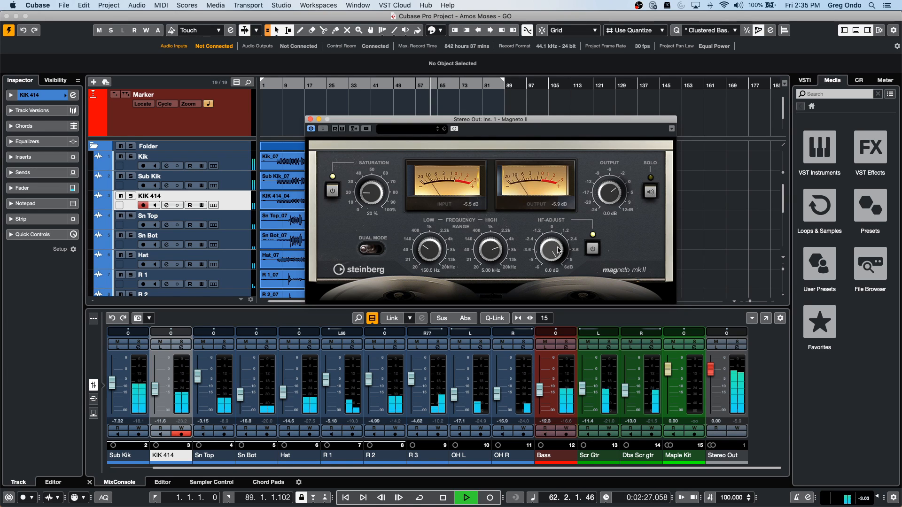
drag(558, 250, 554, 346)
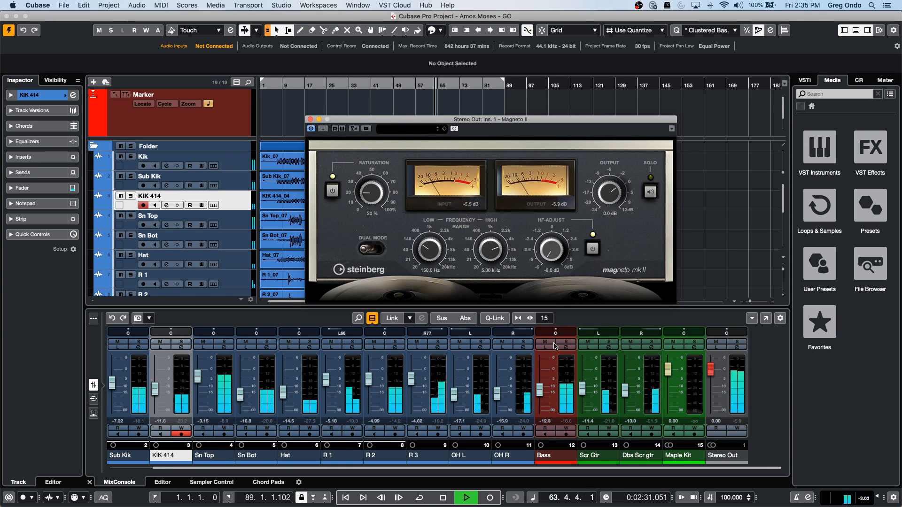
drag(555, 346, 567, 264)
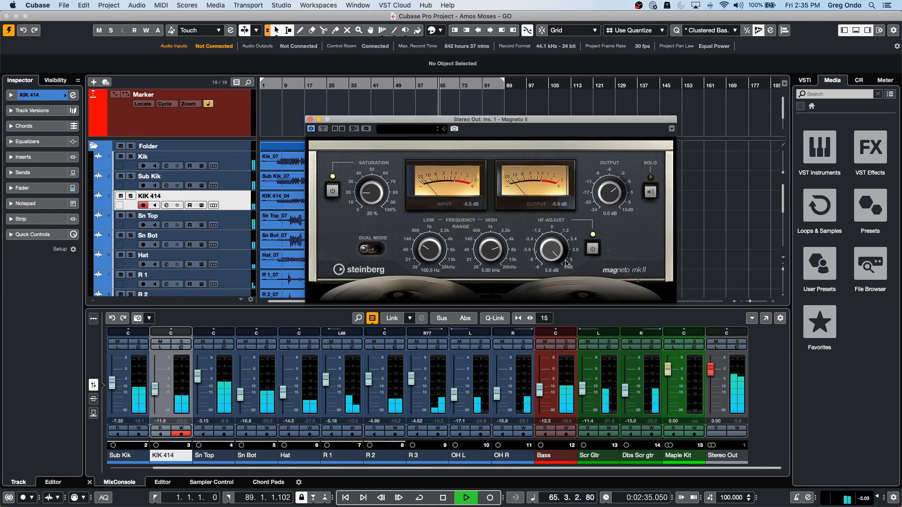
key(space)
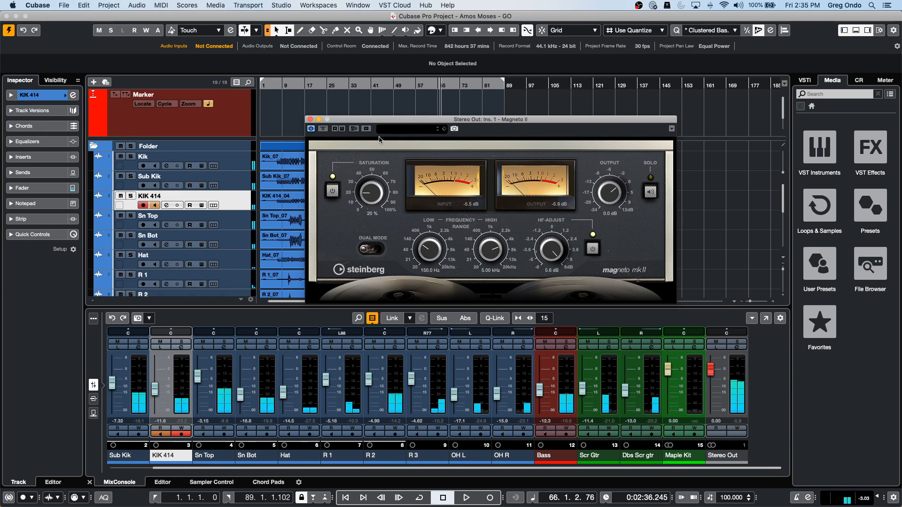
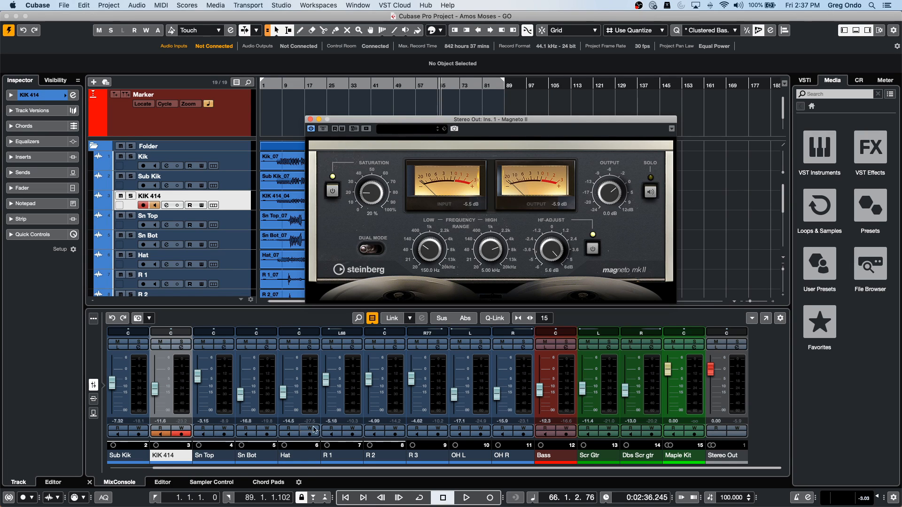
- Add one MIDI track directly below the OH L track
scroll(216, 232, down, 5)
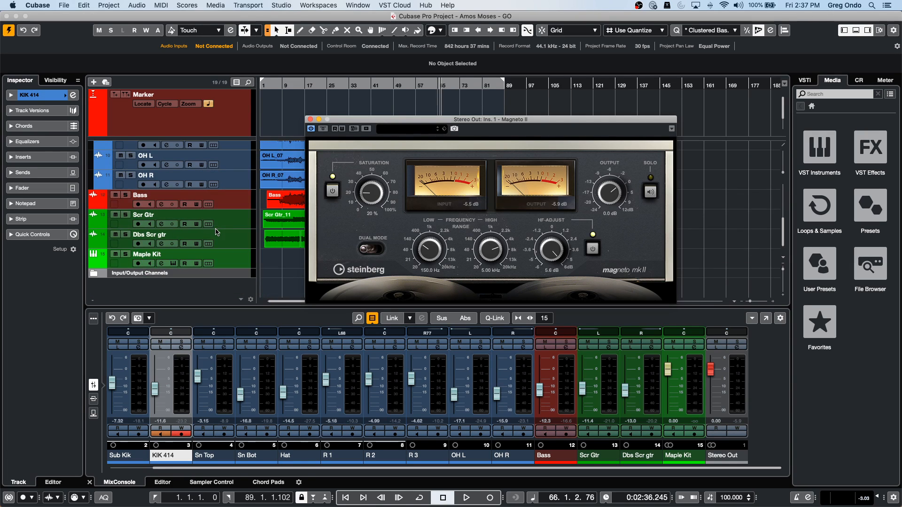
right_click(233, 167)
mouse_move(285, 169)
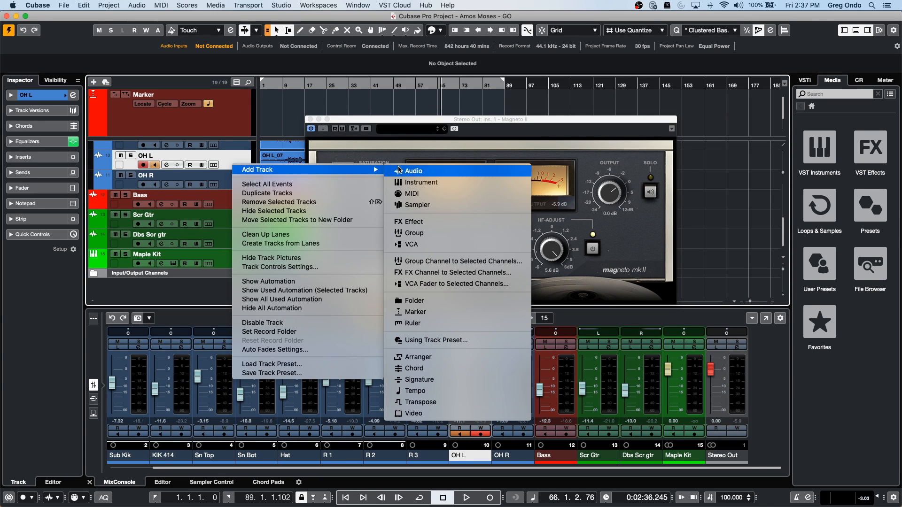
click(438, 195)
click(591, 216)
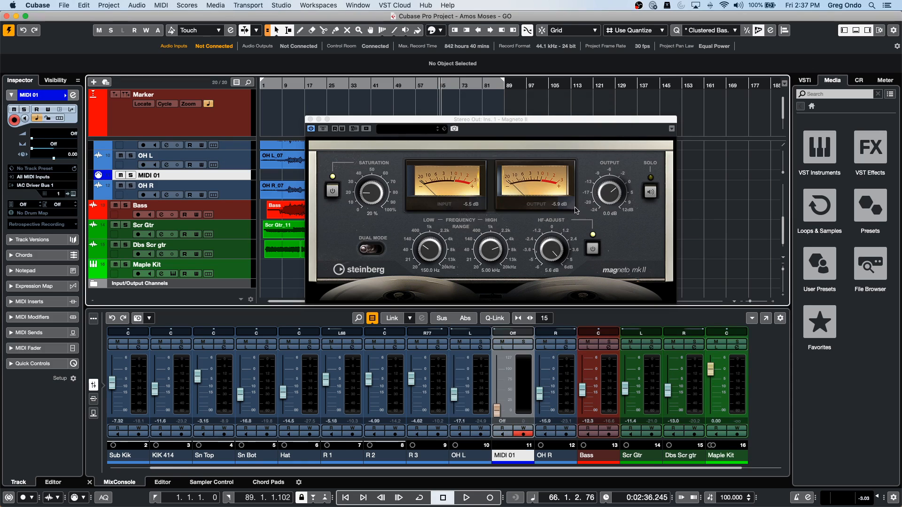
- Add a second MIDI track directly below MIDI 01
right_click(225, 182)
mouse_move(314, 182)
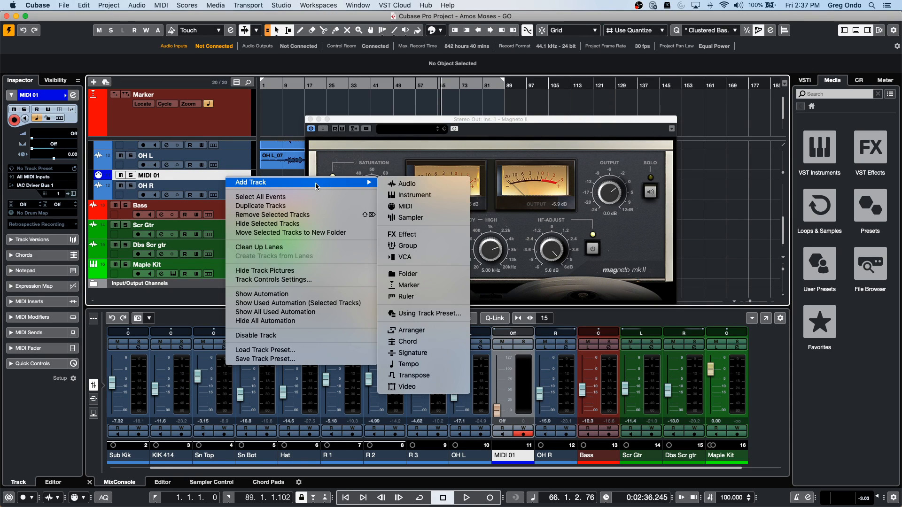
click(409, 207)
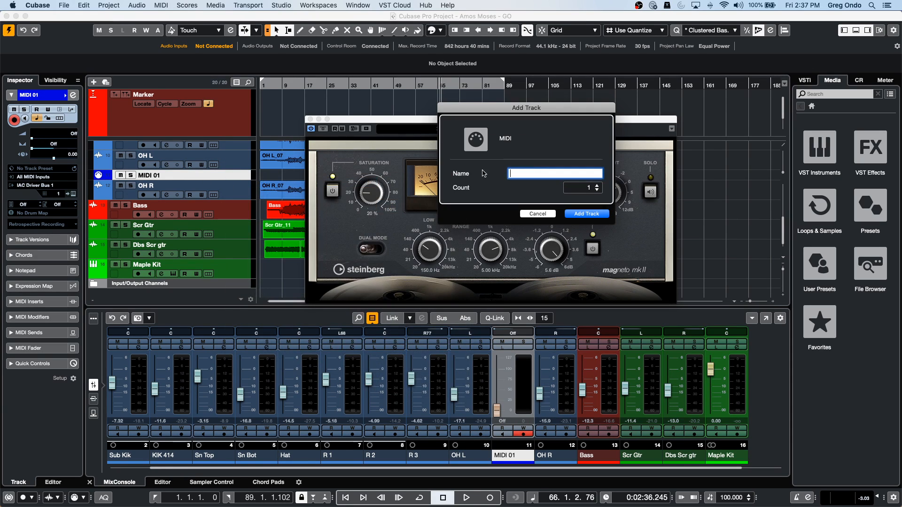
key(Return)
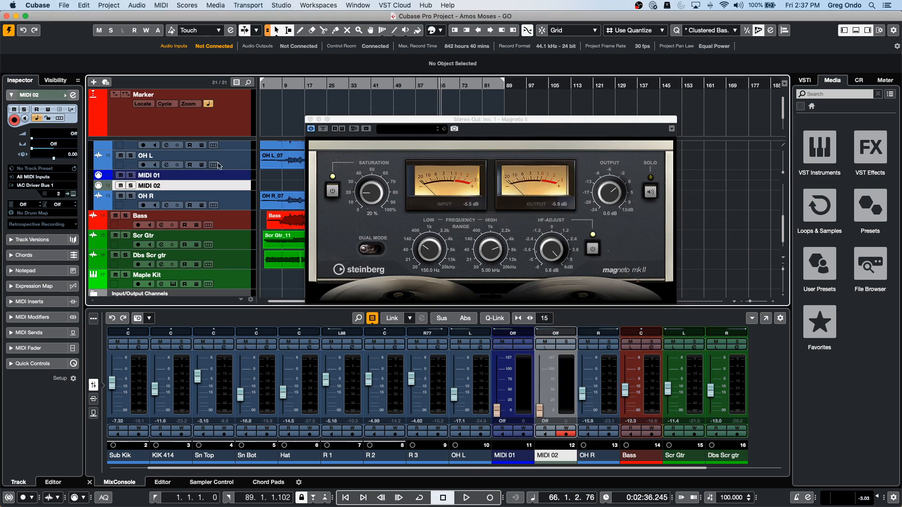
- Route the outputs of MIDI 02 and MIDI 01 to Groove Agent SE
click(41, 185)
click(64, 234)
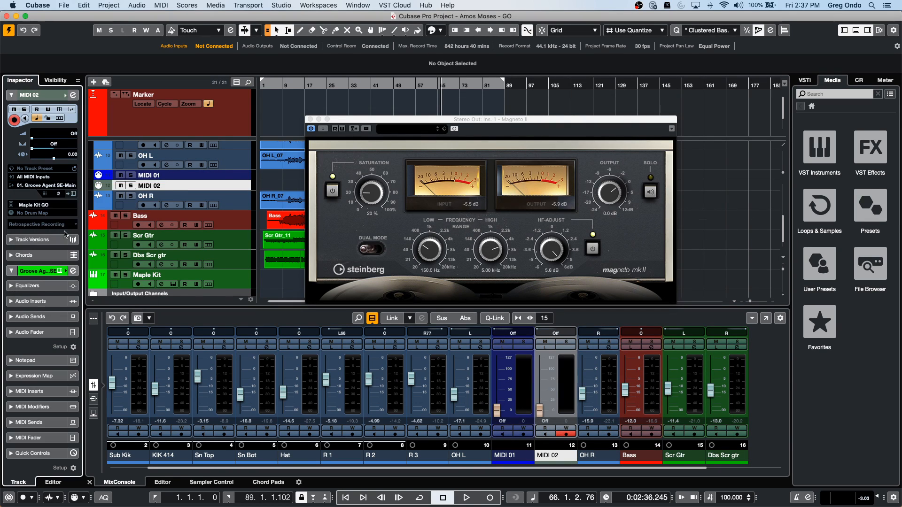
click(218, 175)
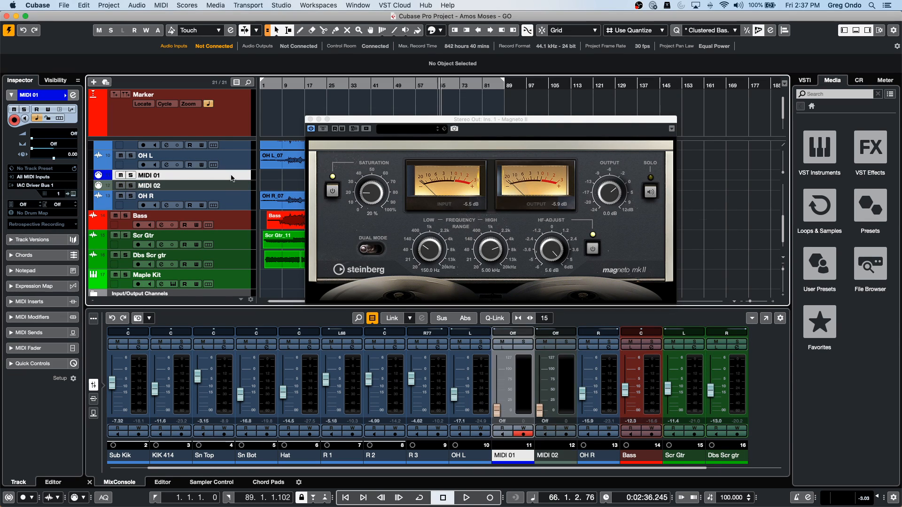
click(45, 185)
click(61, 233)
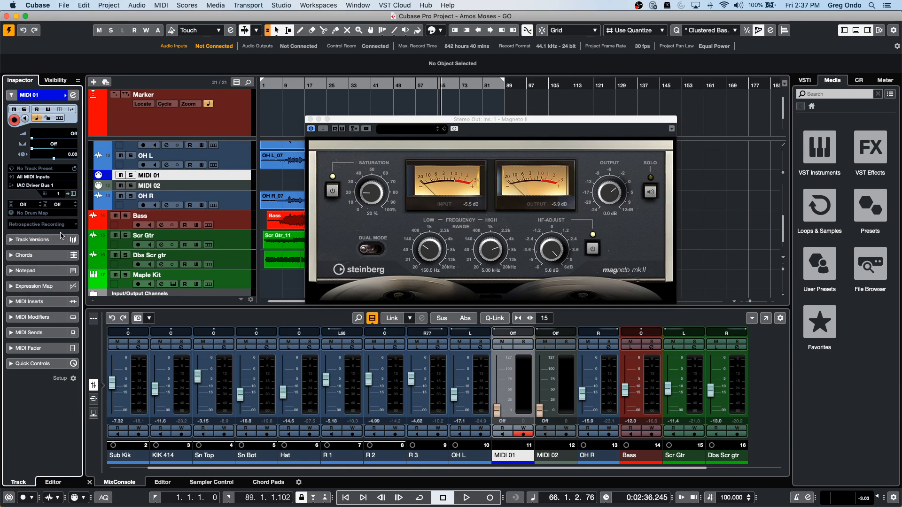
- Enlarge the MIDI 01 and MIDI 02 track rows and record-enable both tracks
mouse_move(219, 190)
mouse_down()
mouse_move(220, 209)
mouse_move(230, 190)
mouse_up()
click(143, 204)
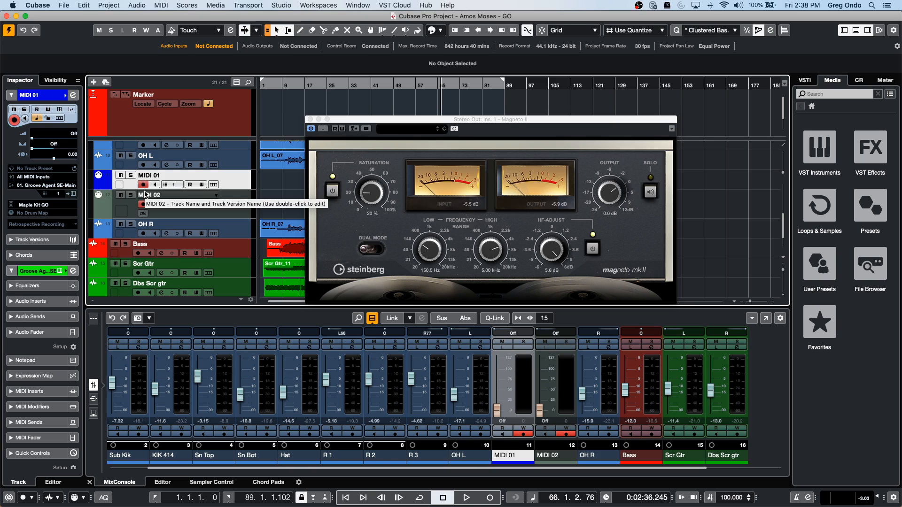
scroll(144, 193, up, 1)
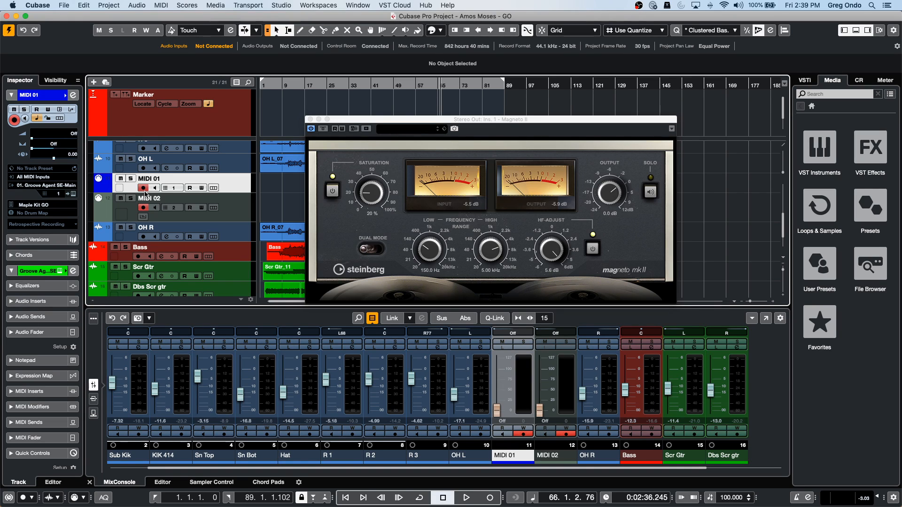
- Close the Magneto II window and review the Steinberg UR24C audio device settings in Studio Setup
click(310, 120)
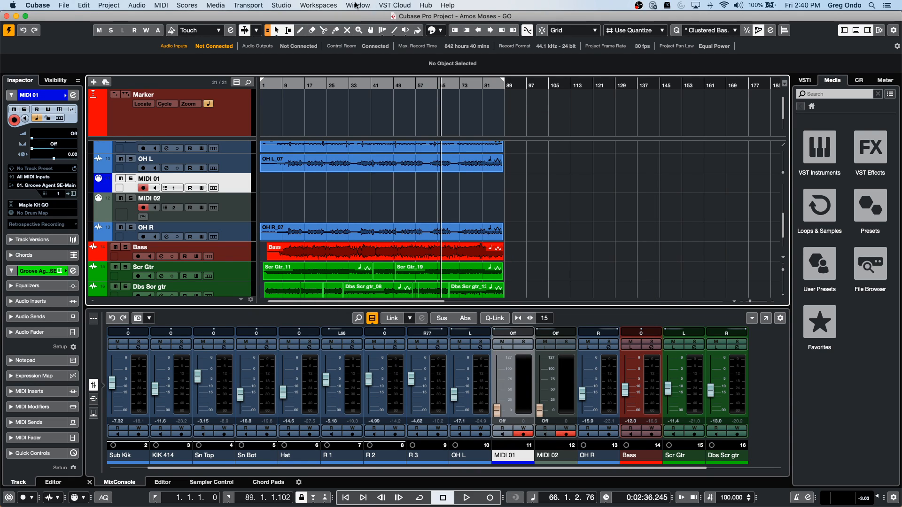
click(273, 3)
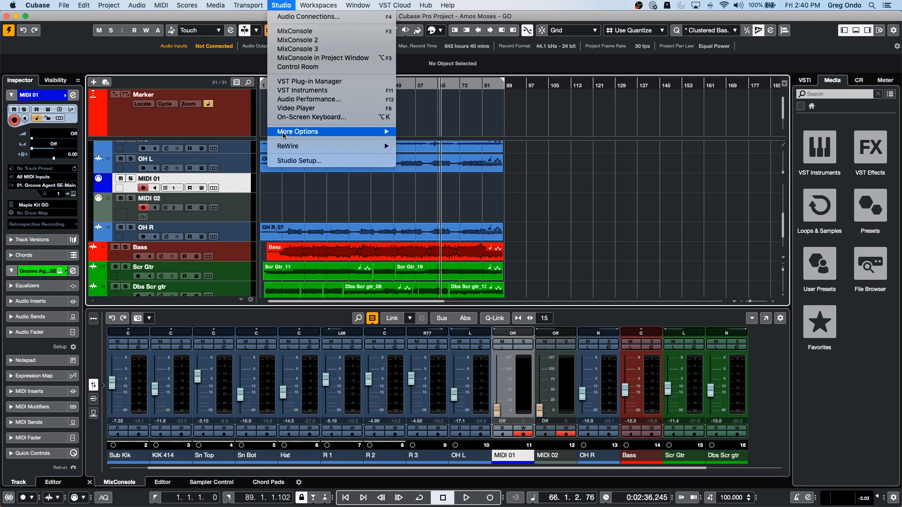
click(285, 162)
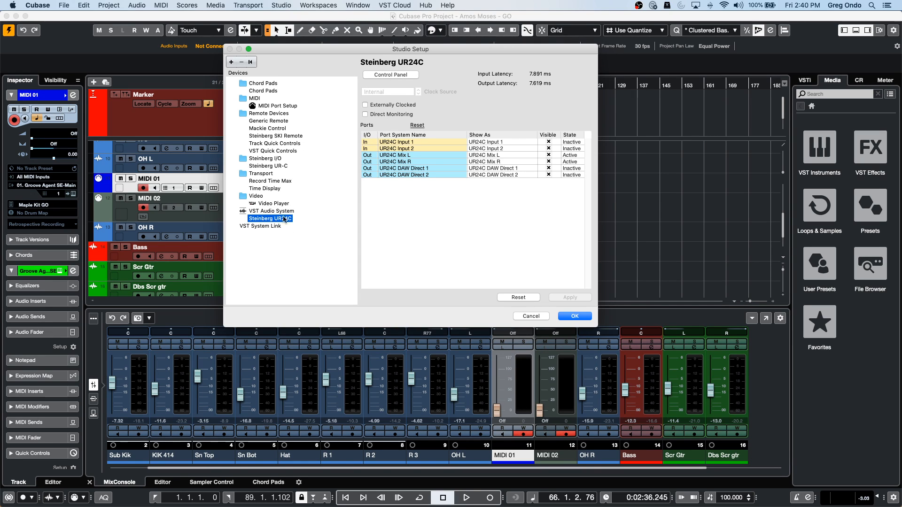
click(582, 317)
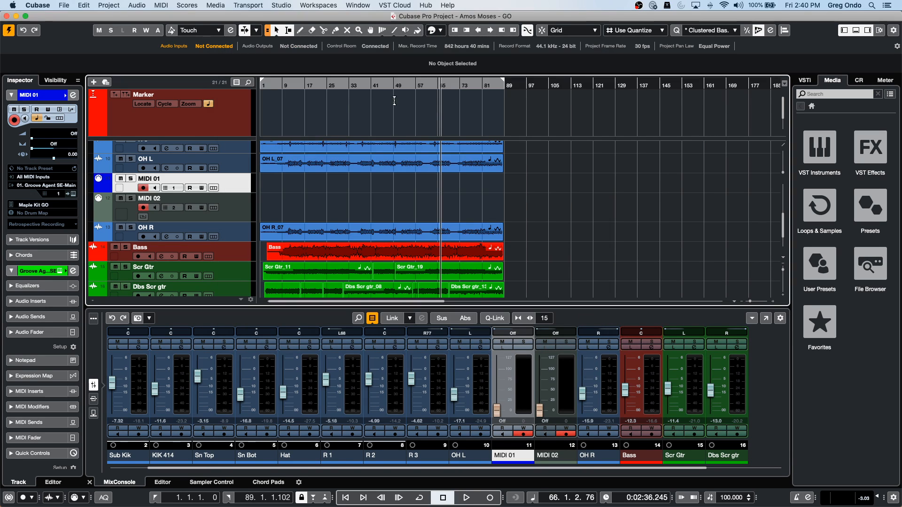
- Review the available preference profiles in the Profile Manager, leaving the default profile active
click(89, 5)
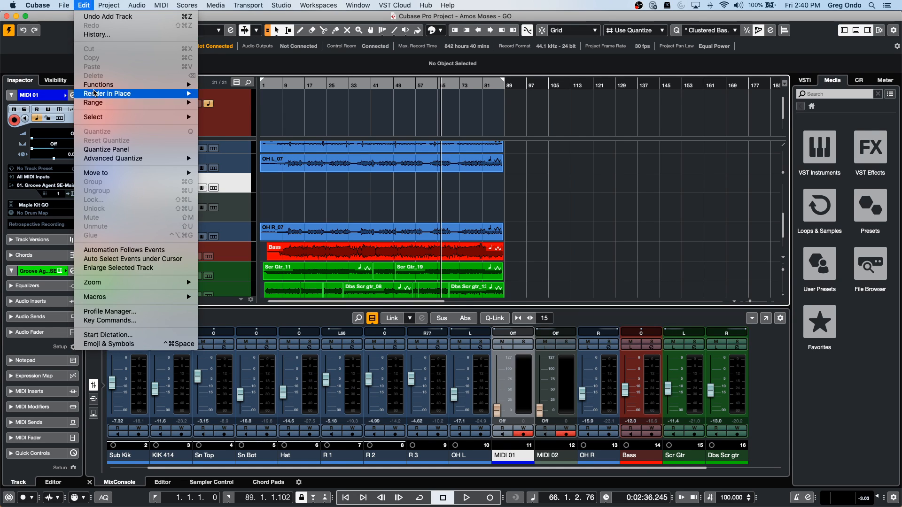
click(113, 311)
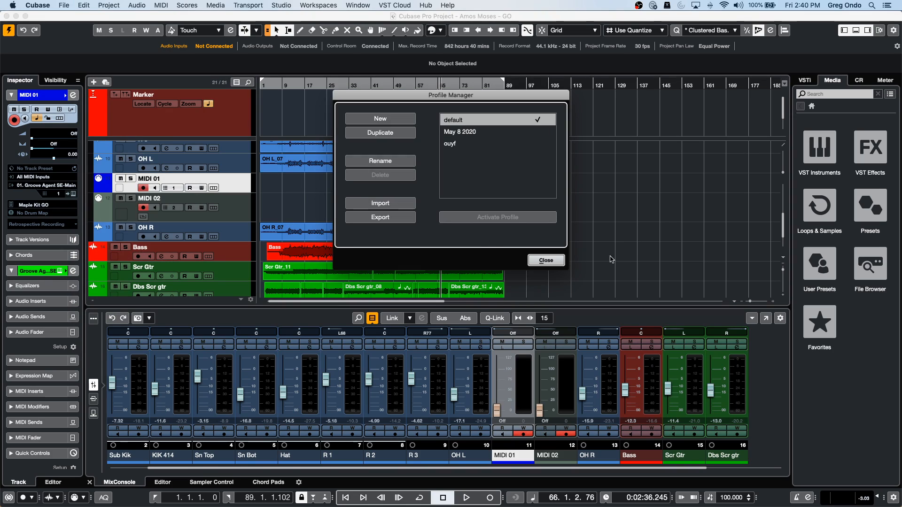
click(547, 261)
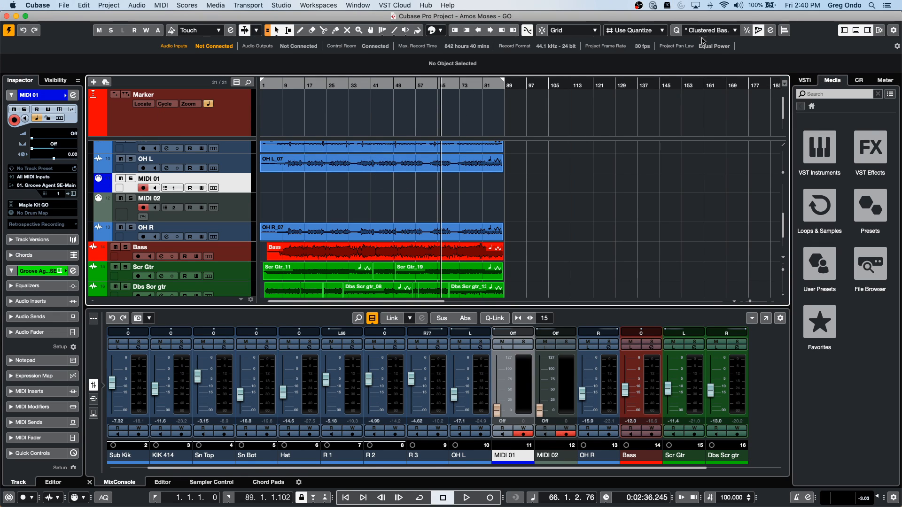
- Examine the MediaBay window, including showing and hiding its File Browser section, and close it
click(248, 5)
mouse_move(215, 5)
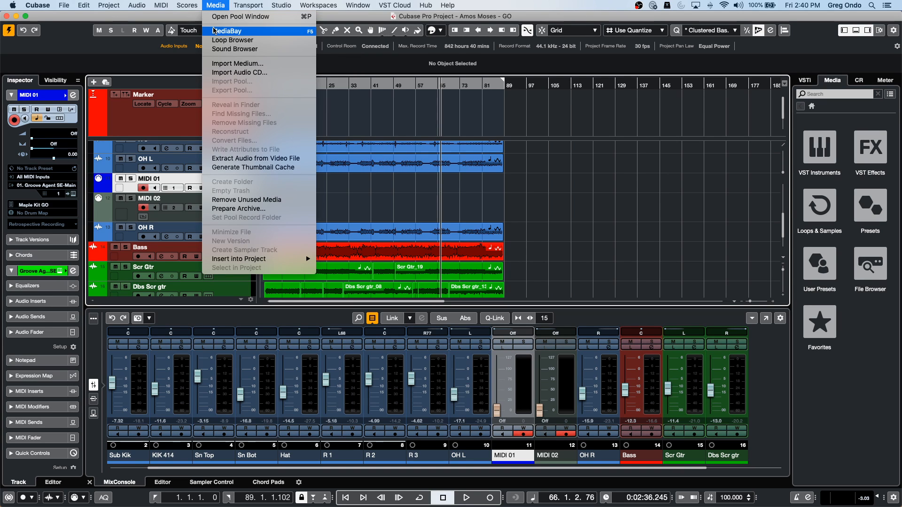
click(213, 30)
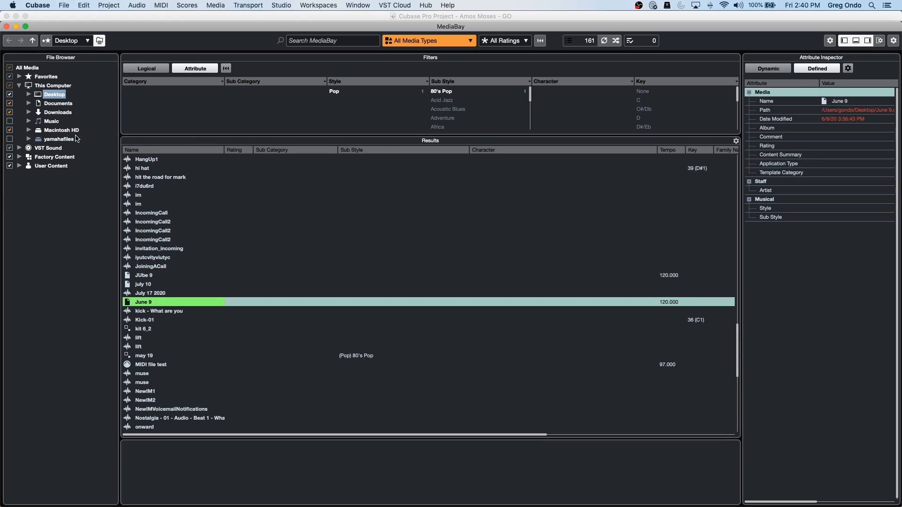
click(843, 41)
click(843, 41)
click(6, 27)
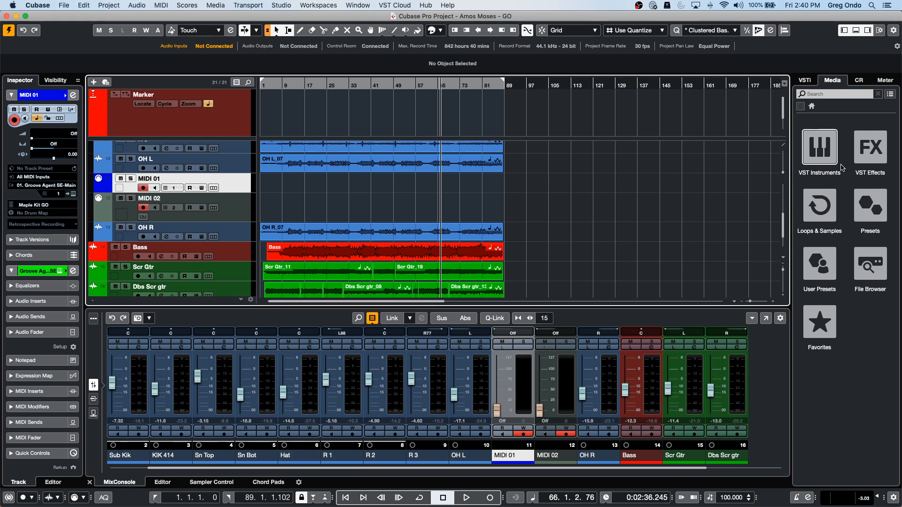
- Browse the Loops & Samples content sets and return to the media home view
click(831, 210)
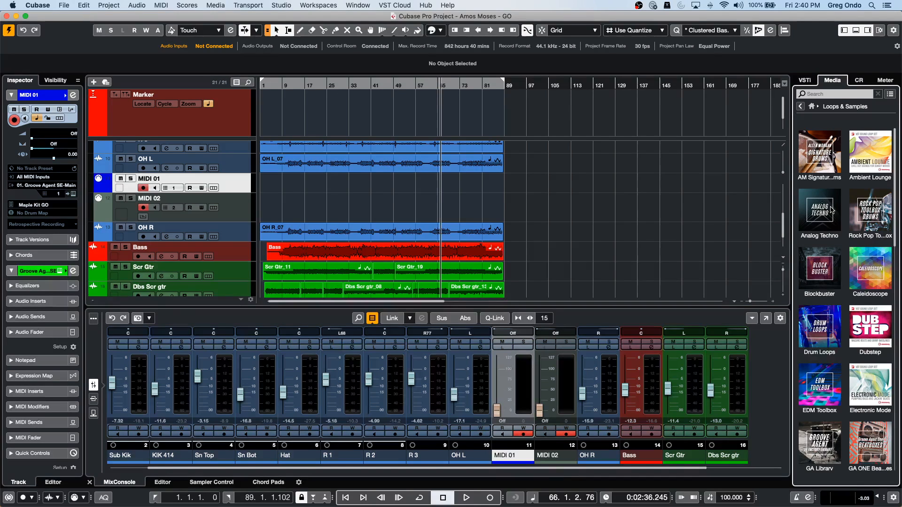
scroll(852, 216, down, 3)
scroll(852, 217, up, 10)
scroll(852, 217, down, 10)
scroll(853, 217, up, 10)
click(812, 107)
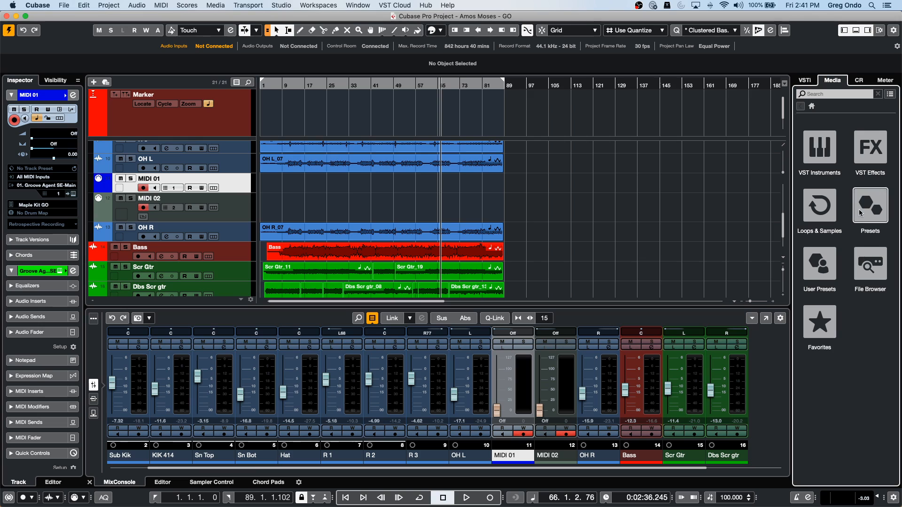
- Browse the VST Sound folders in the File Browser, expanding Anima's VST3 Presets down to the HALion Sonic folder
click(870, 264)
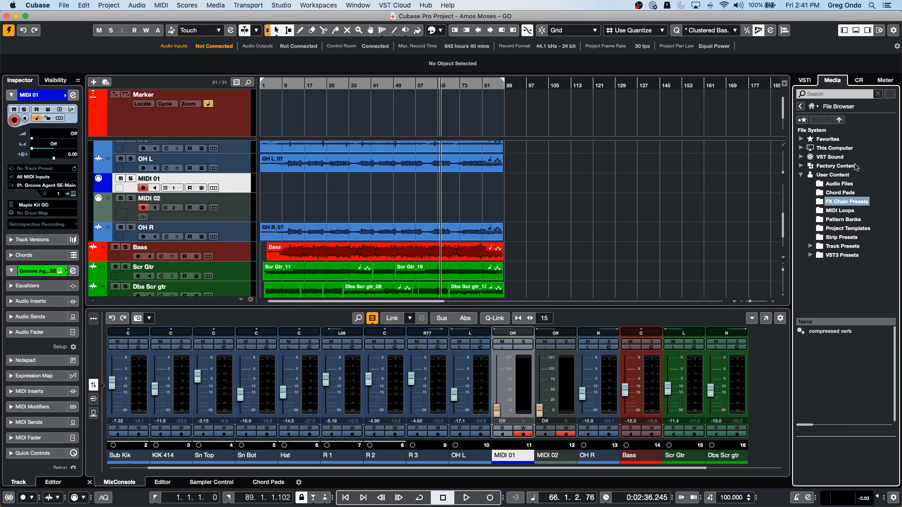
click(801, 156)
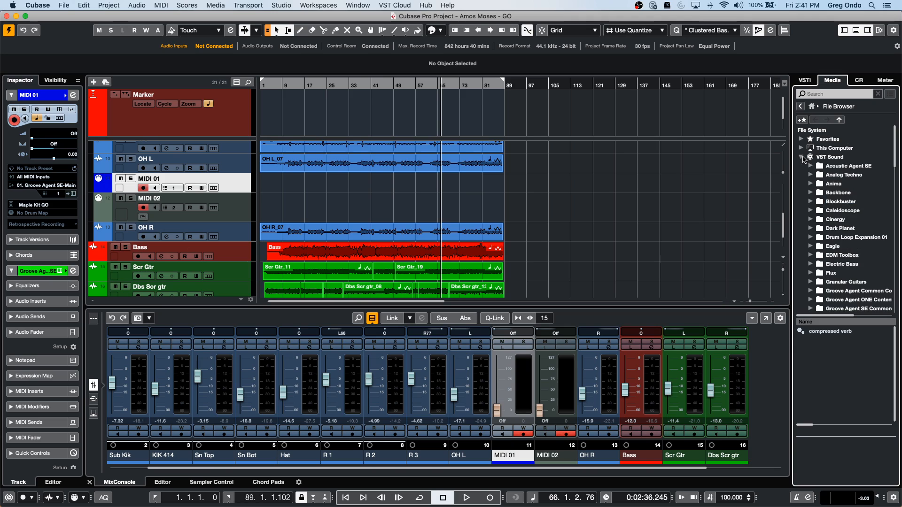
click(810, 183)
click(820, 193)
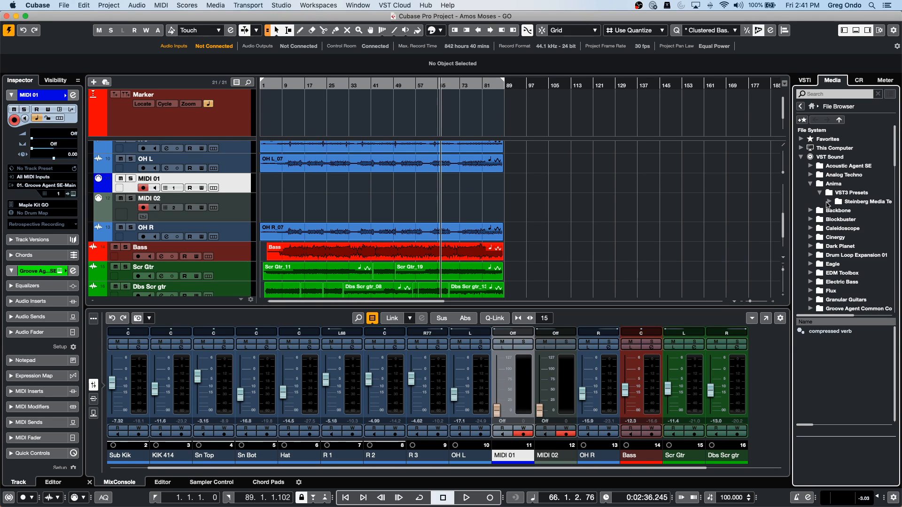
click(828, 201)
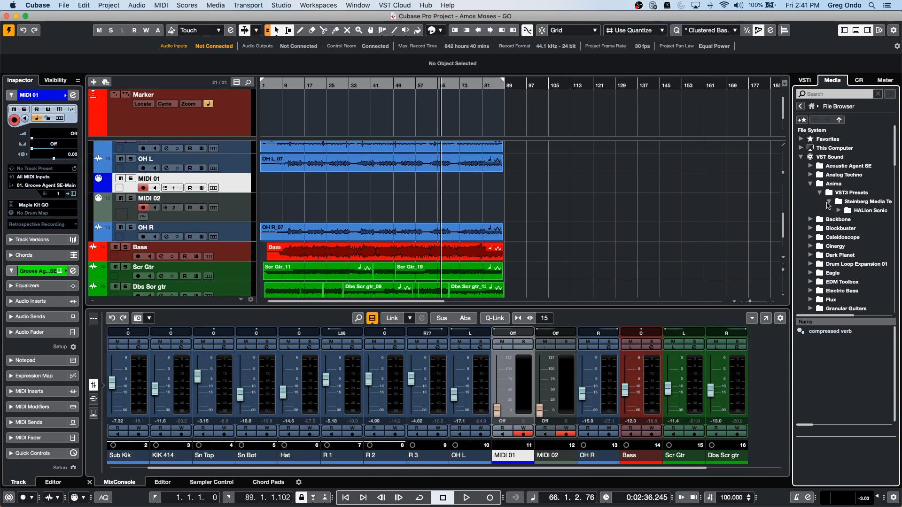
click(810, 246)
click(819, 255)
click(829, 265)
scroll(832, 223, down, 15)
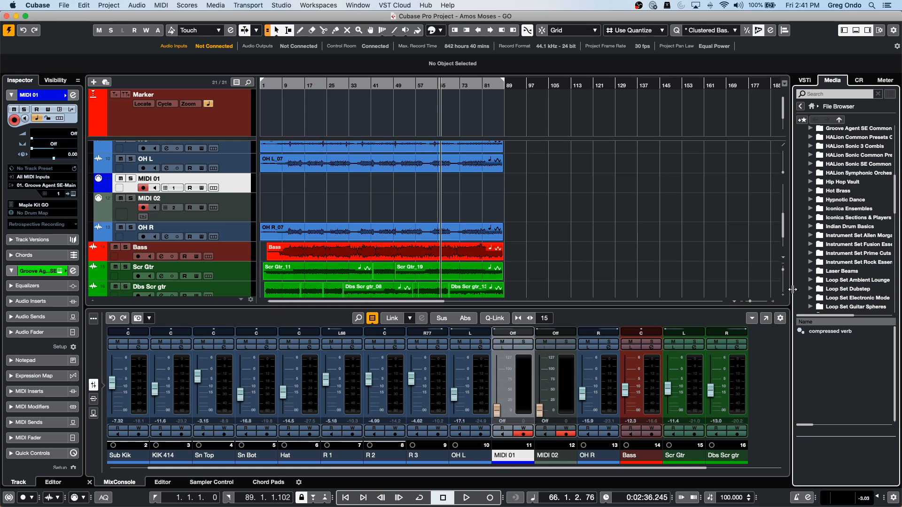
- Open the DS_Bloc-Headz_140_Gm folder within the Audio Files of Loop Set Dubstep
click(811, 290)
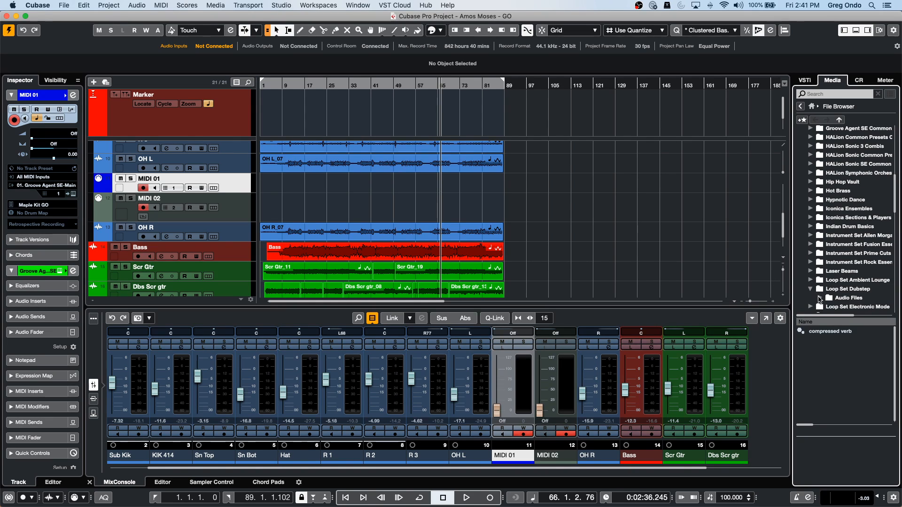
click(823, 301)
click(830, 351)
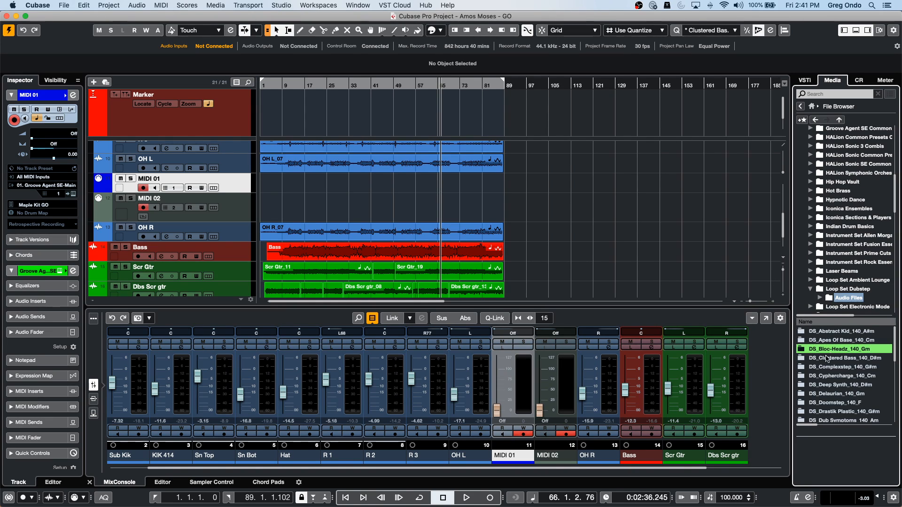
double_click(829, 351)
- Audition several Bloc-Headz loops, including the hi-hat, snare drum and sub bass samples
click(829, 367)
key(Down)
key(Down)
key(Down)
key(Down)
key(Down)
key(Down)
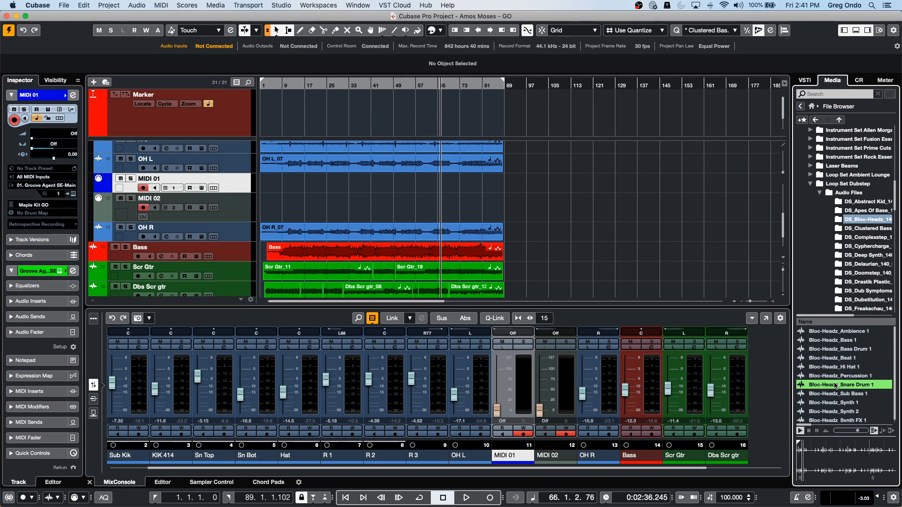
click(835, 384)
click(835, 369)
click(835, 385)
click(835, 394)
- Place the Bloc-Headz_Synth 2 loop on the Bass track at about bar 119
click(835, 415)
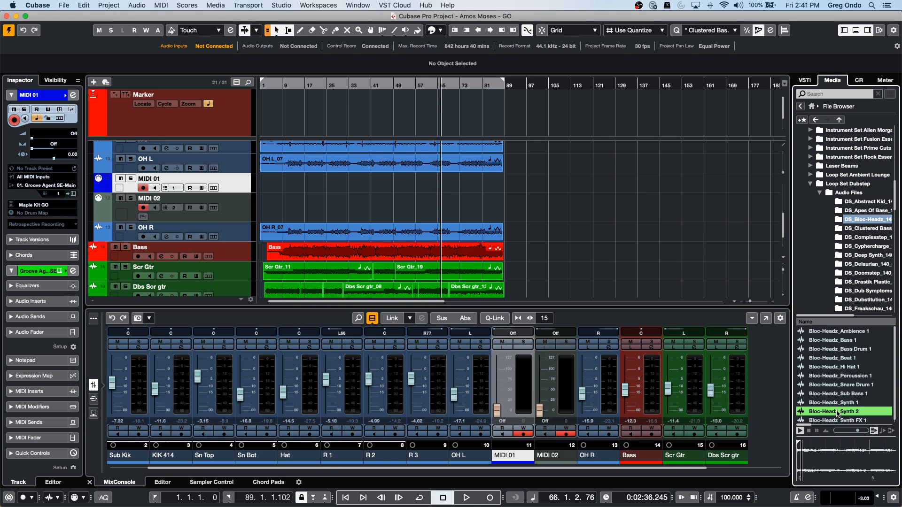
drag(836, 413, 593, 240)
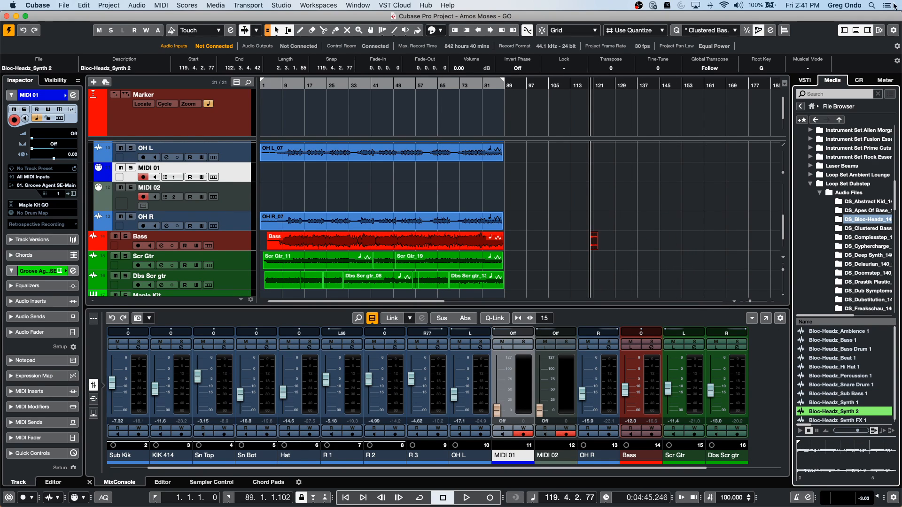
- Examine the File Browser's Add Favorite option and the saved Favorites folders, and return to the media home view
click(812, 107)
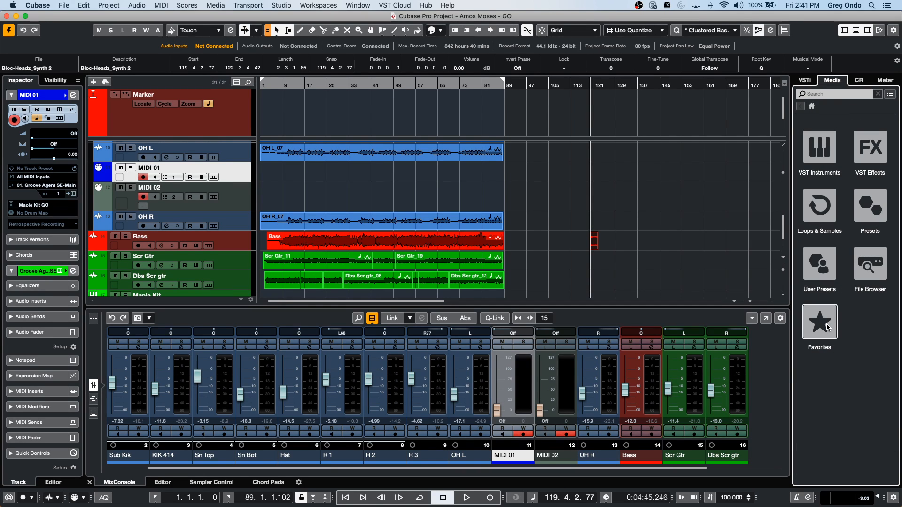
click(866, 271)
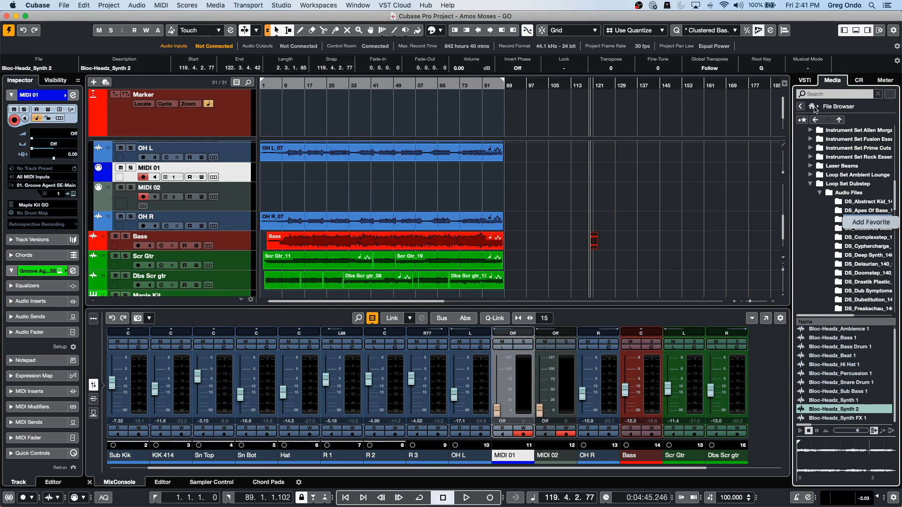
click(813, 107)
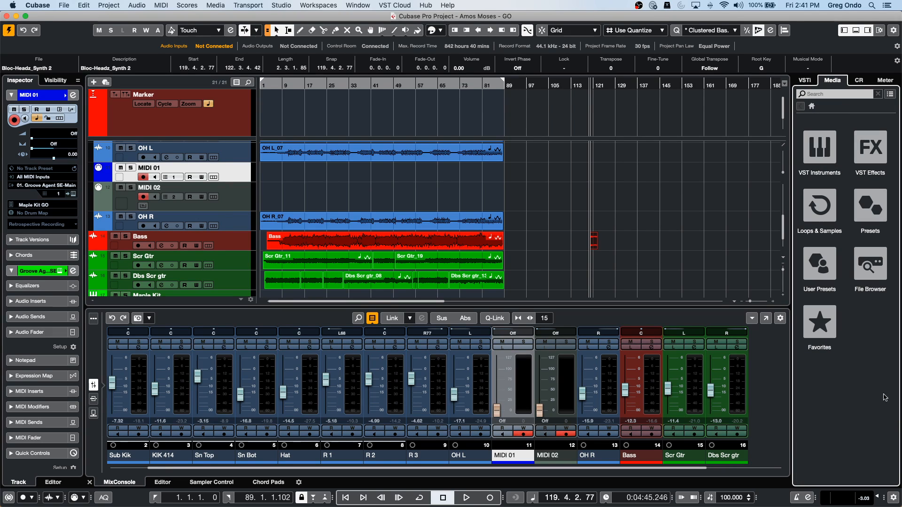
click(819, 322)
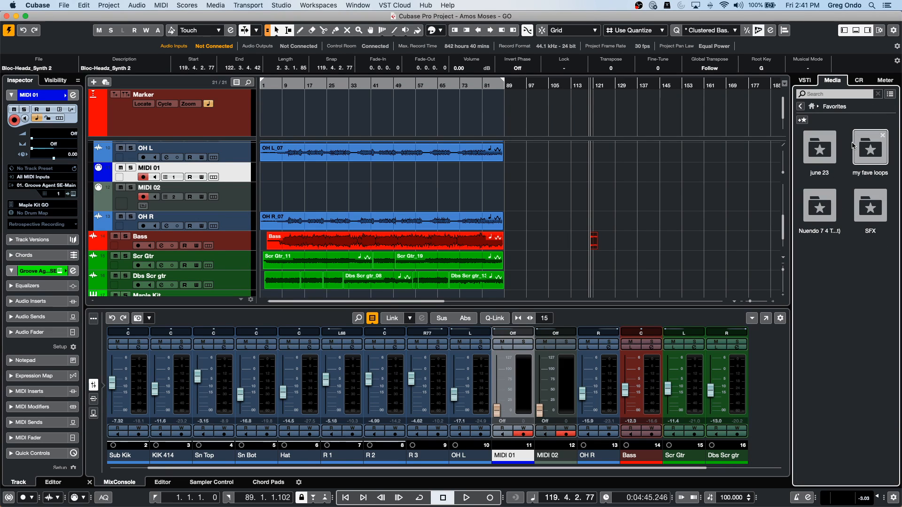
click(813, 107)
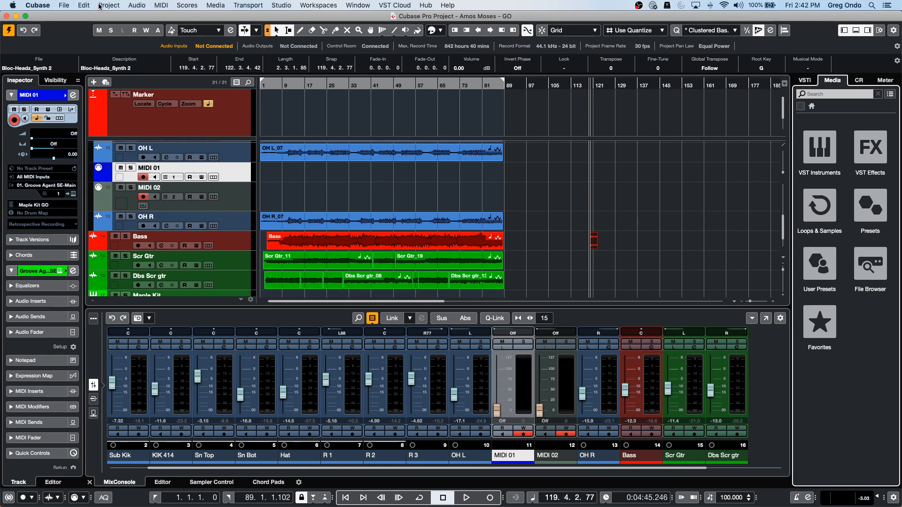
- Open the recent project tempo detect jazz.cpr and activate it
click(66, 5)
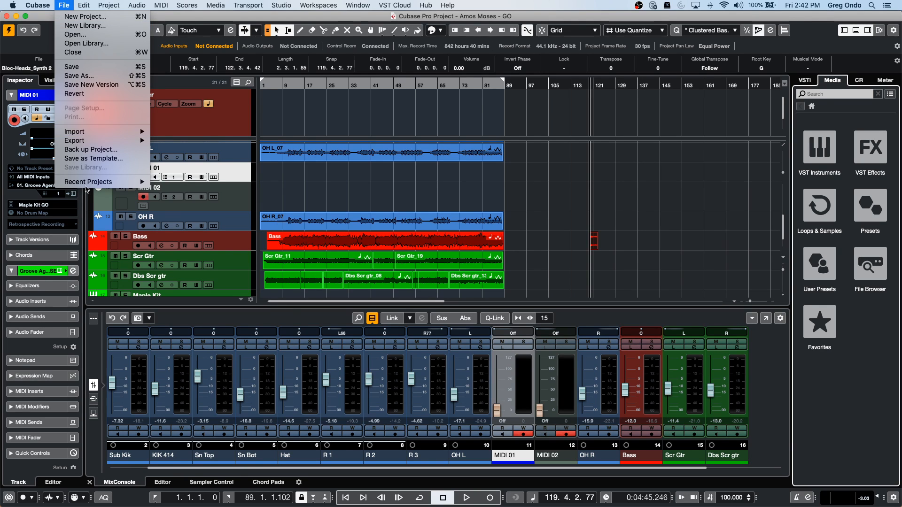
mouse_move(89, 183)
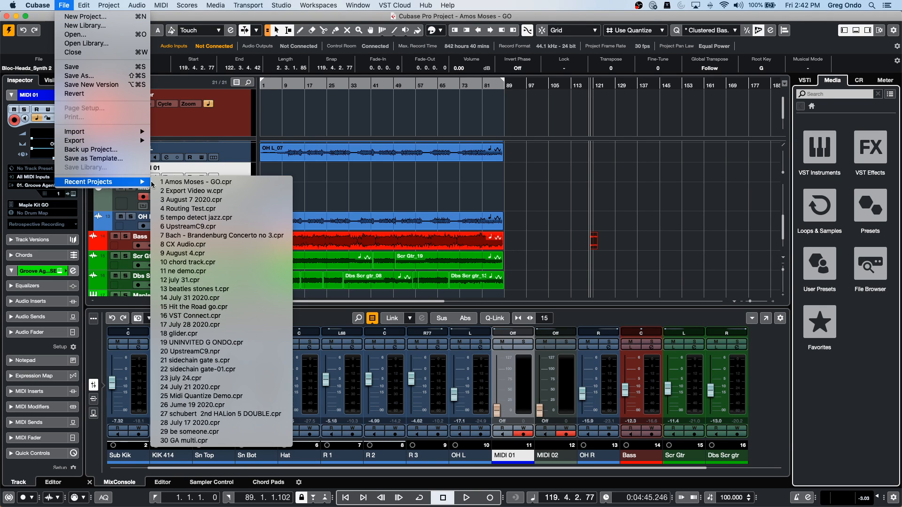
click(227, 217)
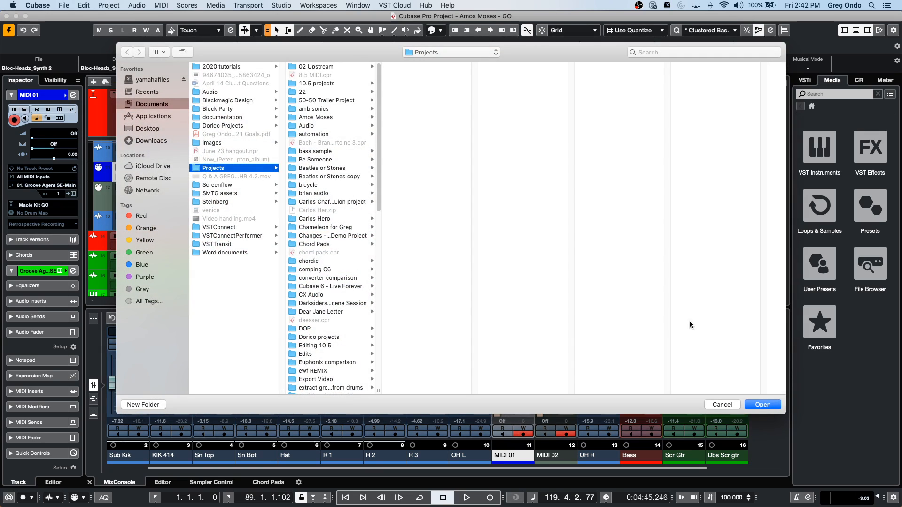
click(762, 405)
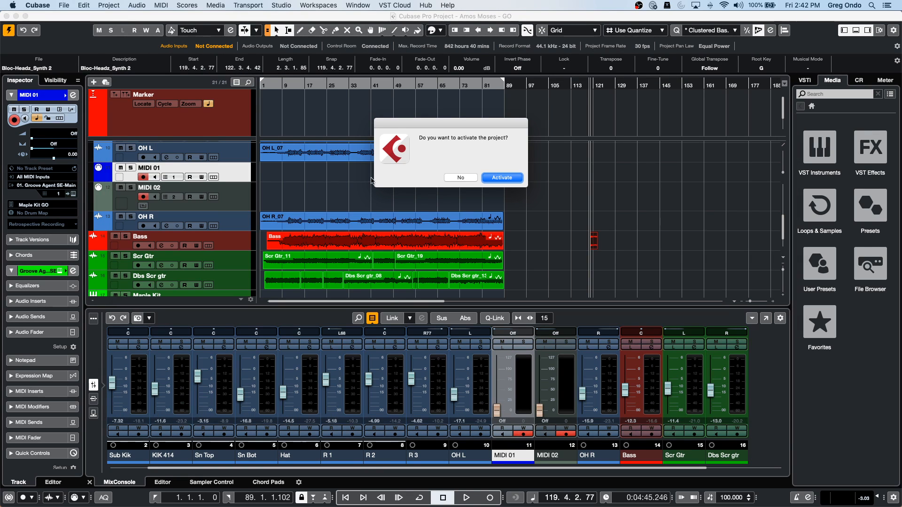
key(Return)
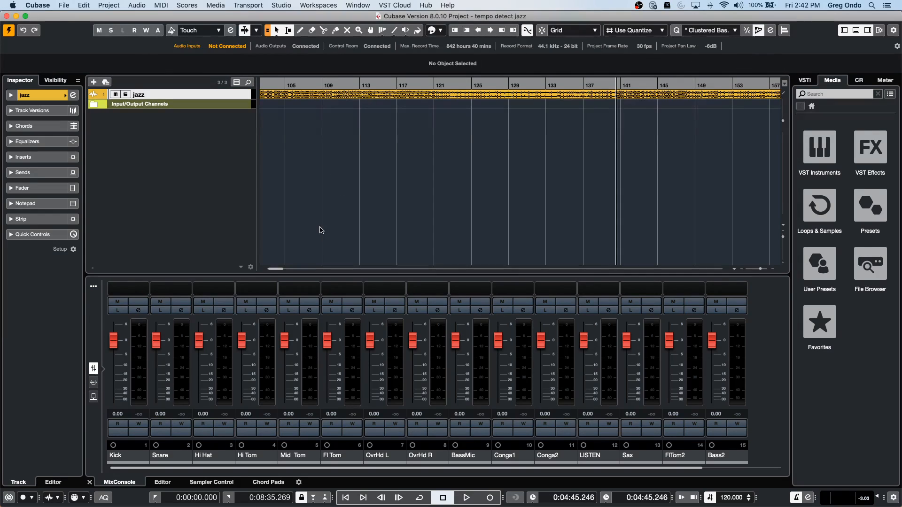
- Enlarge the jazz track's row and play the project from the start
drag(229, 99, 227, 127)
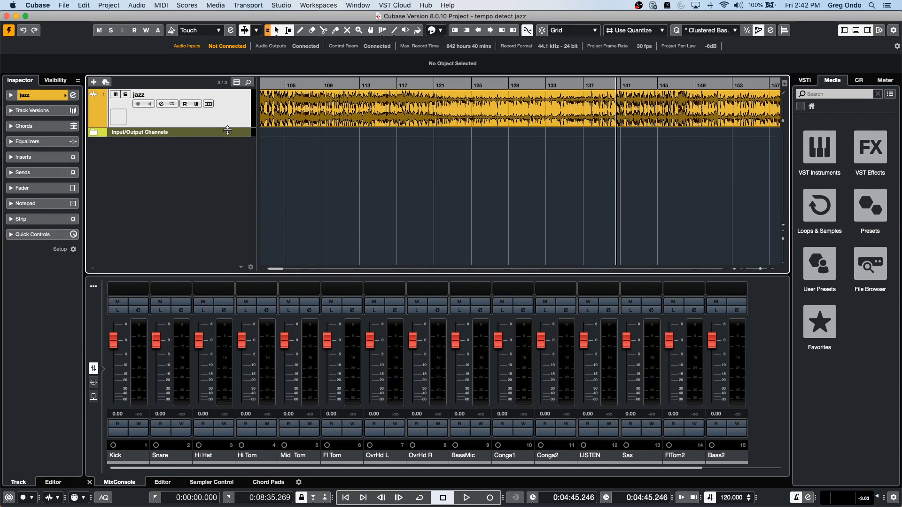
key(Home)
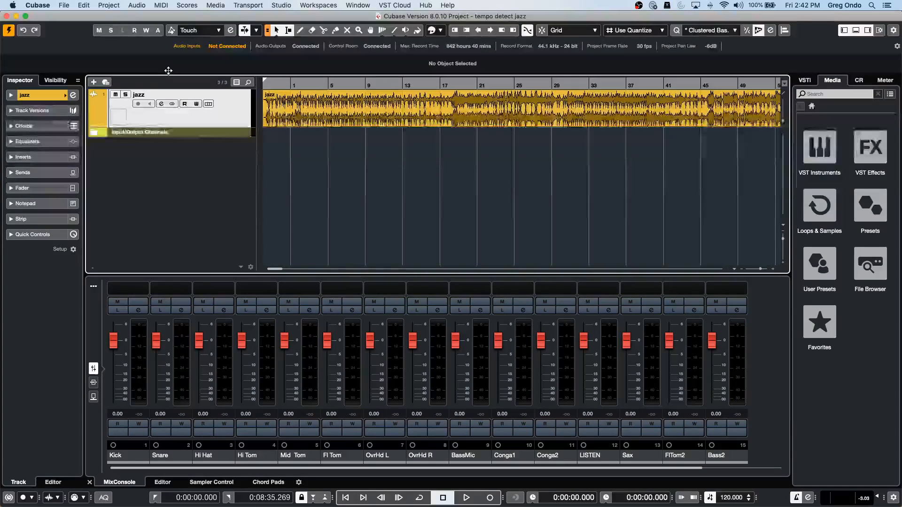
key(space)
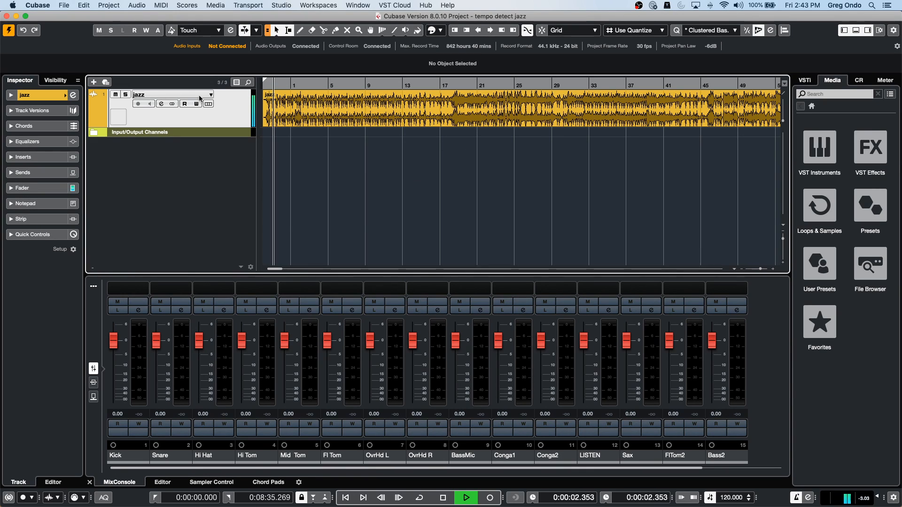
- Select the jazz audio event and analyze it with Tempo Detection to generate the project's tempo map
click(336, 124)
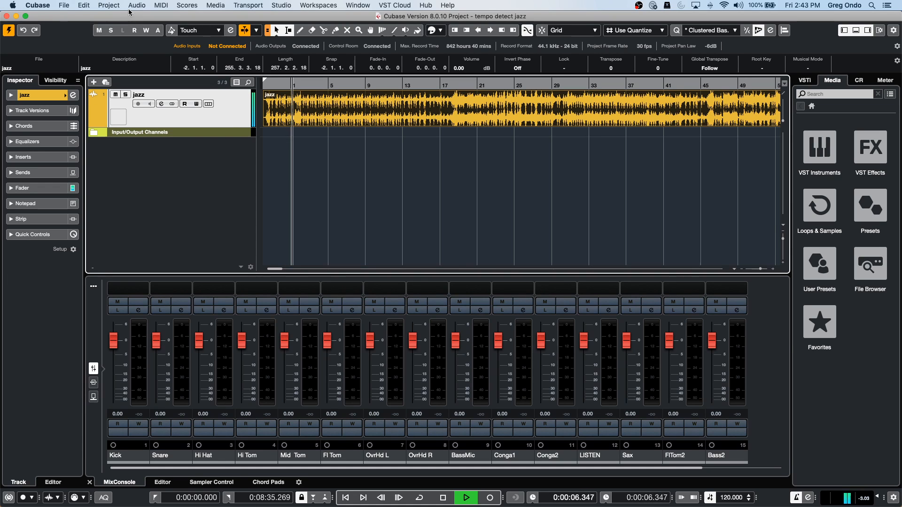
click(84, 5)
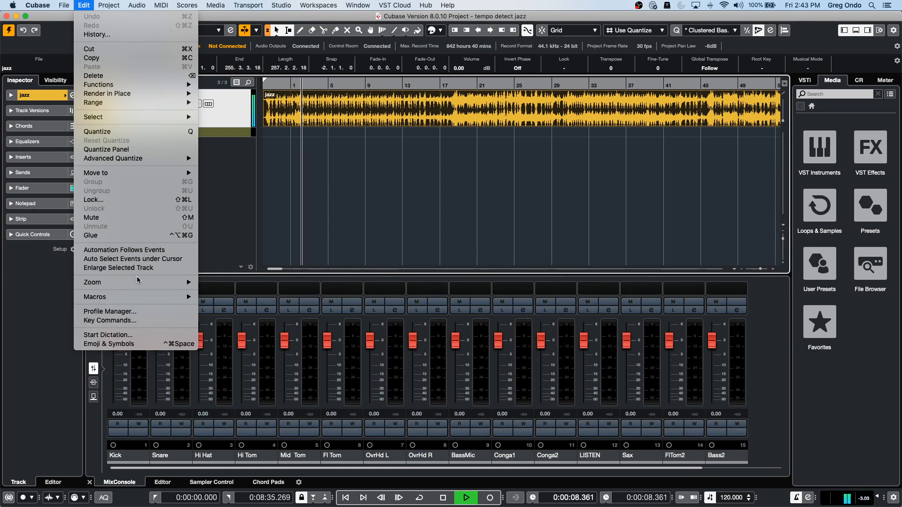
mouse_move(109, 5)
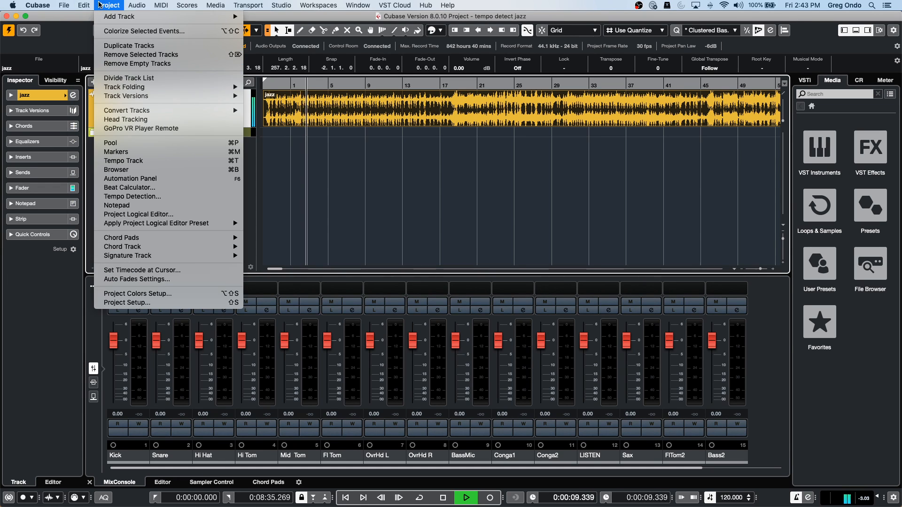
click(158, 197)
click(477, 190)
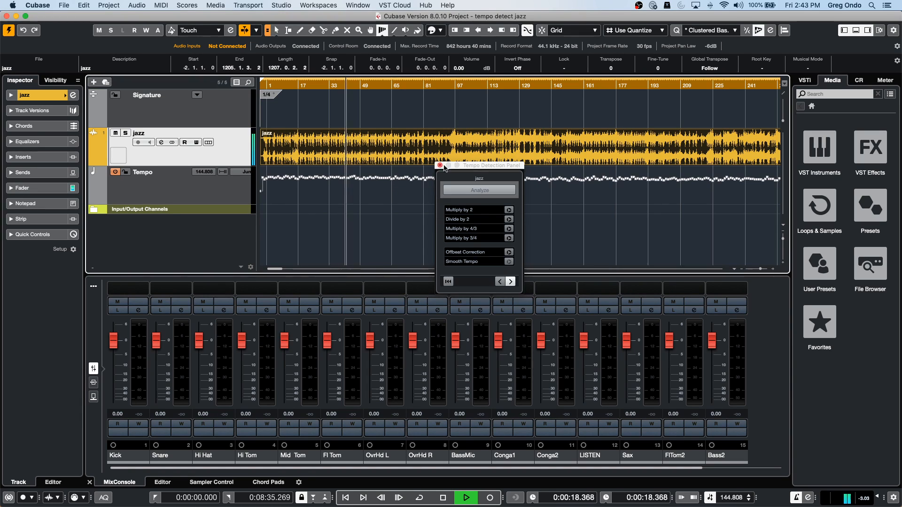
- Apply Offbeat Correction to the detected jazz tempo, stop playback, and close the Tempo Detection Panel
click(509, 252)
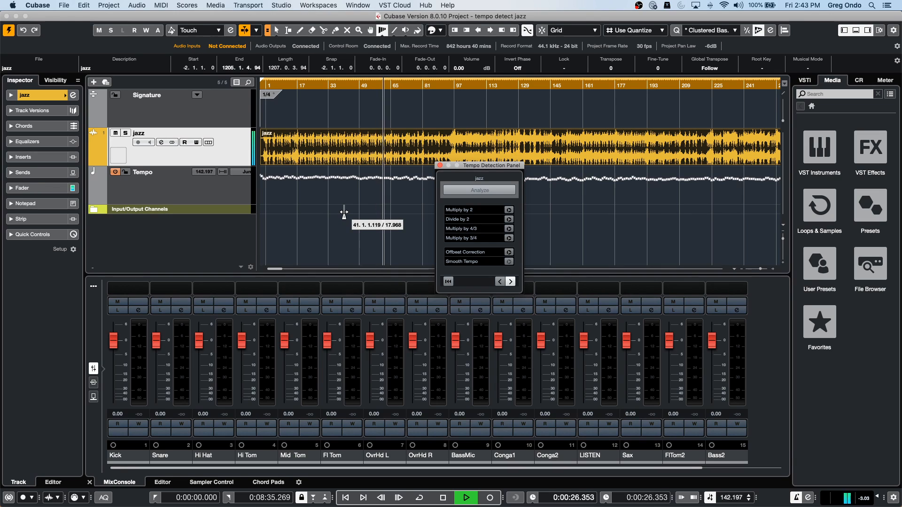
key(space)
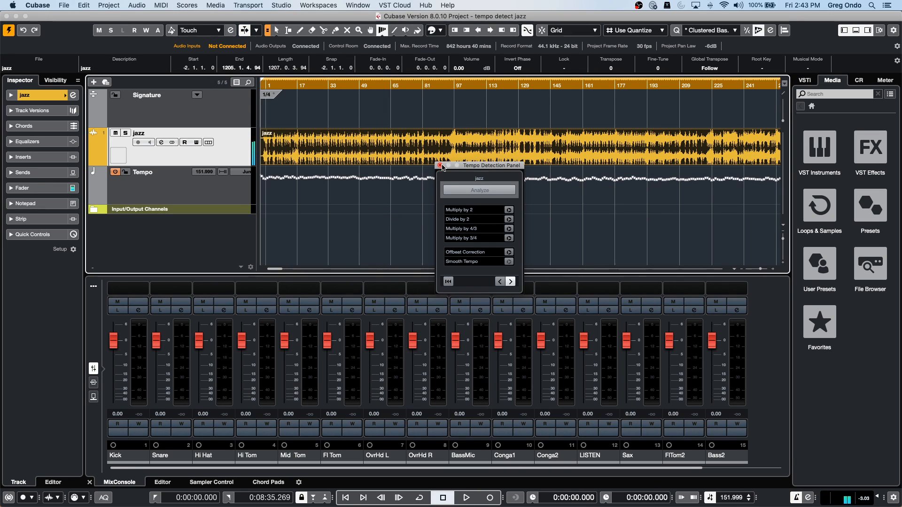
click(440, 164)
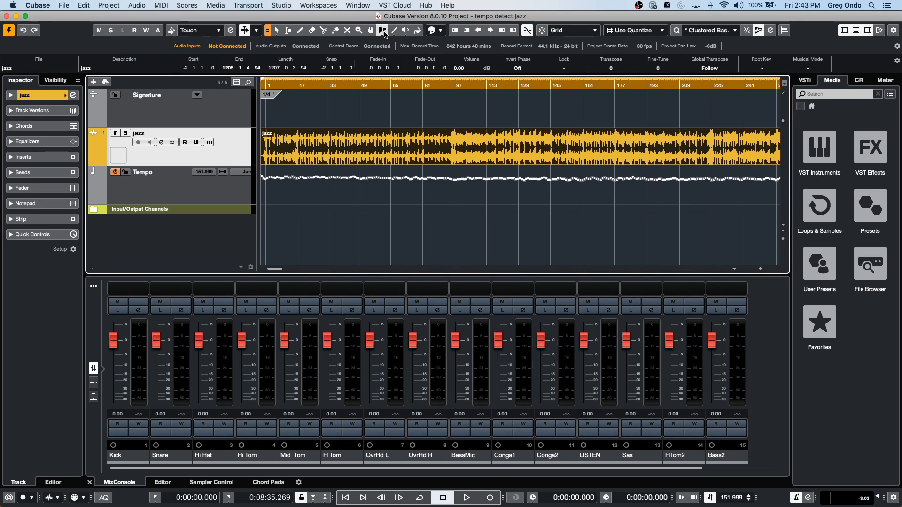
- Adjust the detected tempo grid around bars 83 to 89 with Time Warp, moving bar 88 onto the preceding audio hit
click(416, 87)
drag(417, 92, 419, 137)
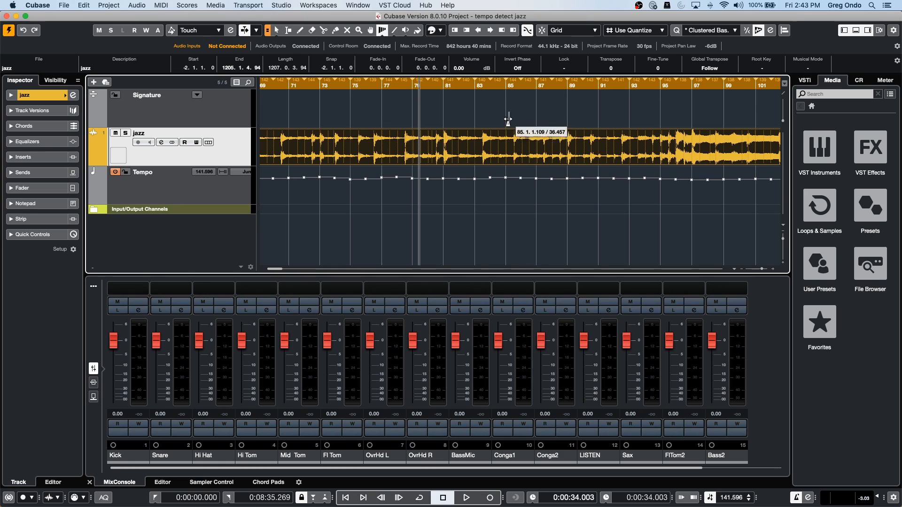
drag(474, 97, 533, 123)
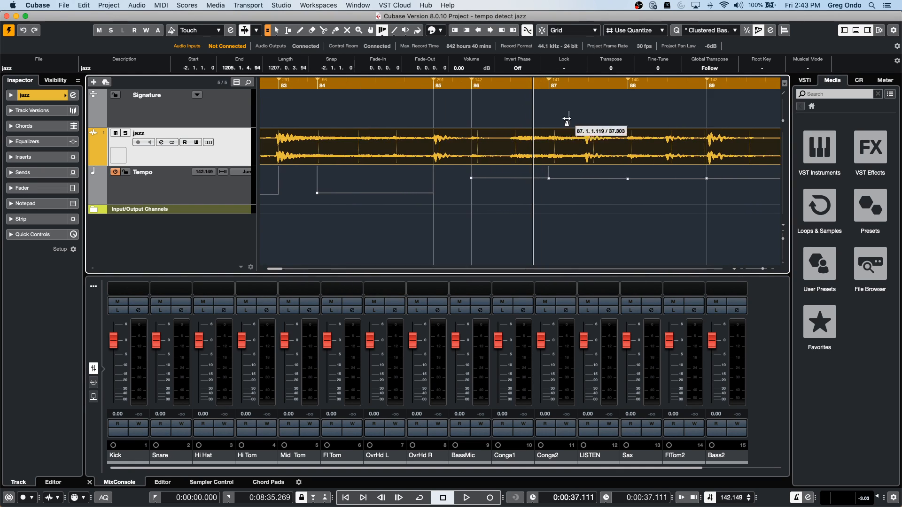
drag(623, 100, 586, 102)
drag(587, 101, 586, 102)
drag(707, 100, 708, 102)
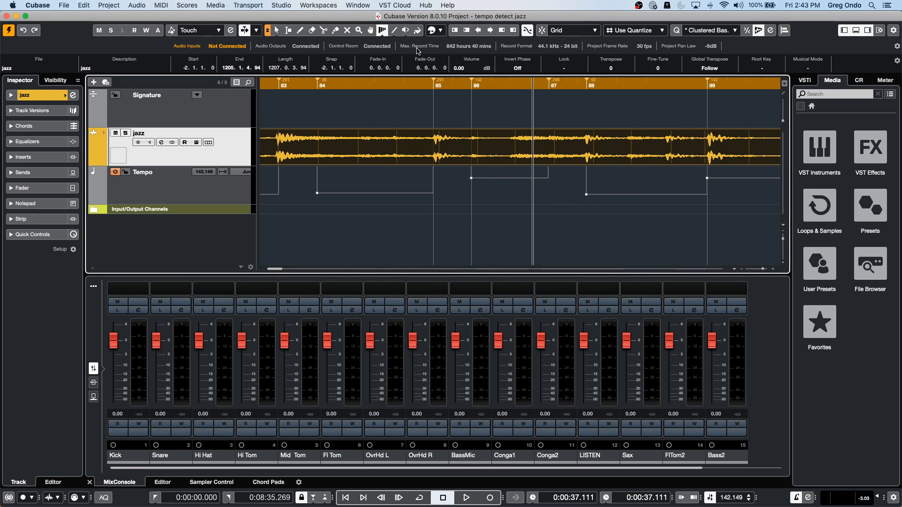
right_click(534, 134)
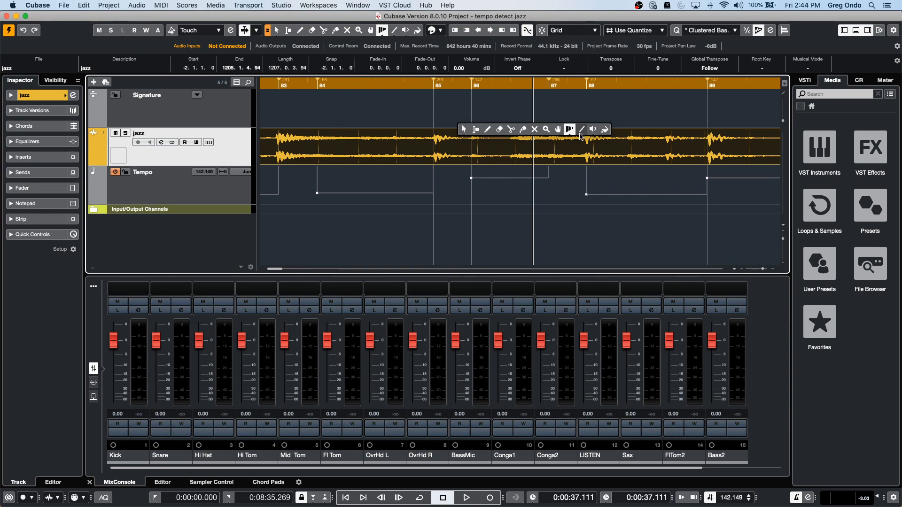
- Switch from the Time Warp tool to the Object Selection tool in the jazz project
click(403, 220)
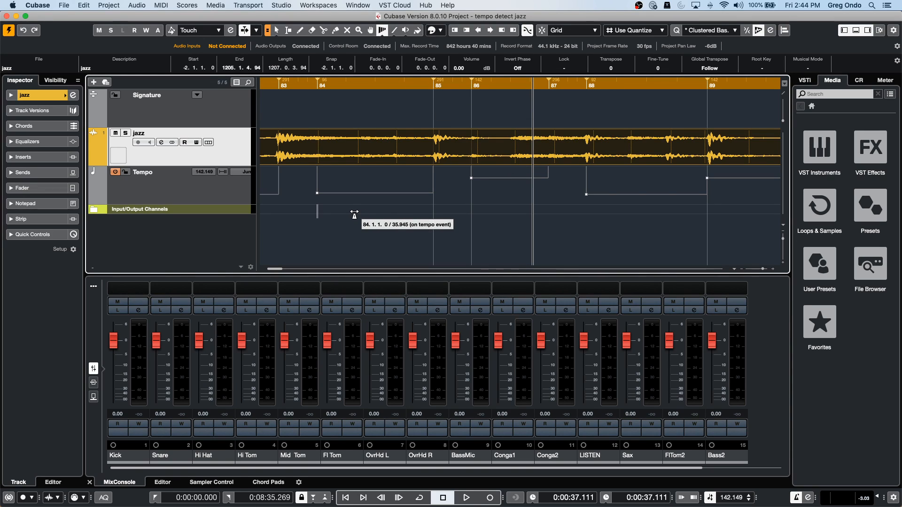
right_click(377, 215)
click(377, 215)
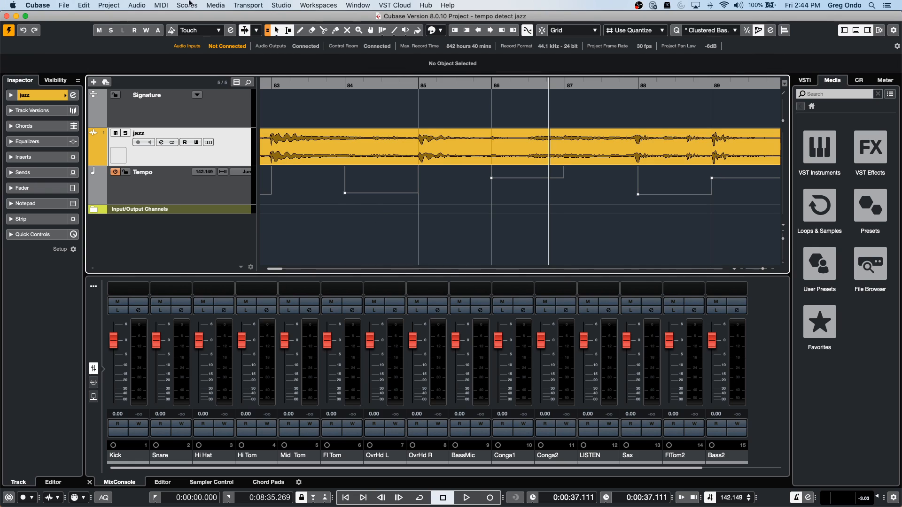
click(65, 5)
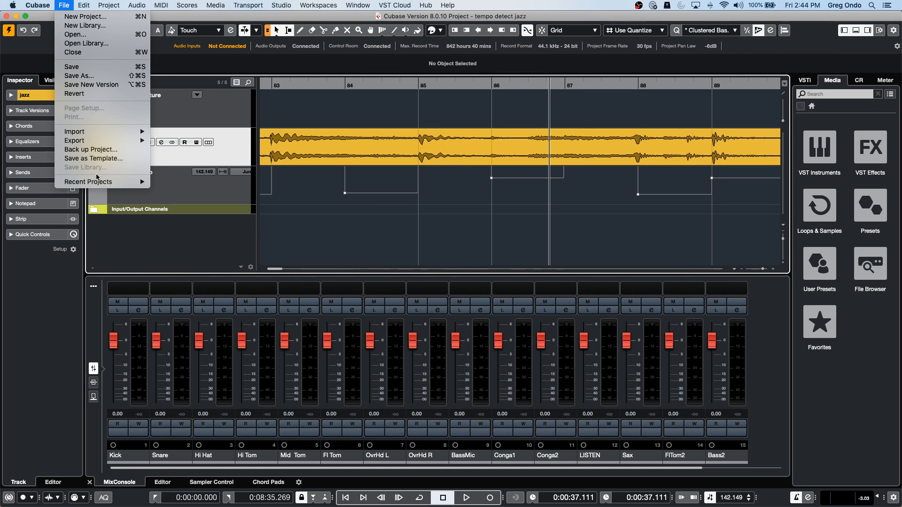
mouse_move(96, 142)
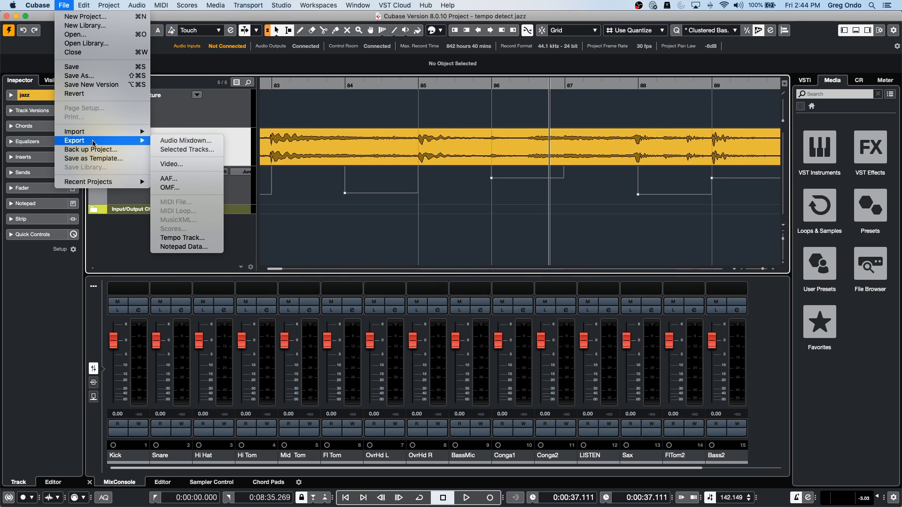
click(94, 94)
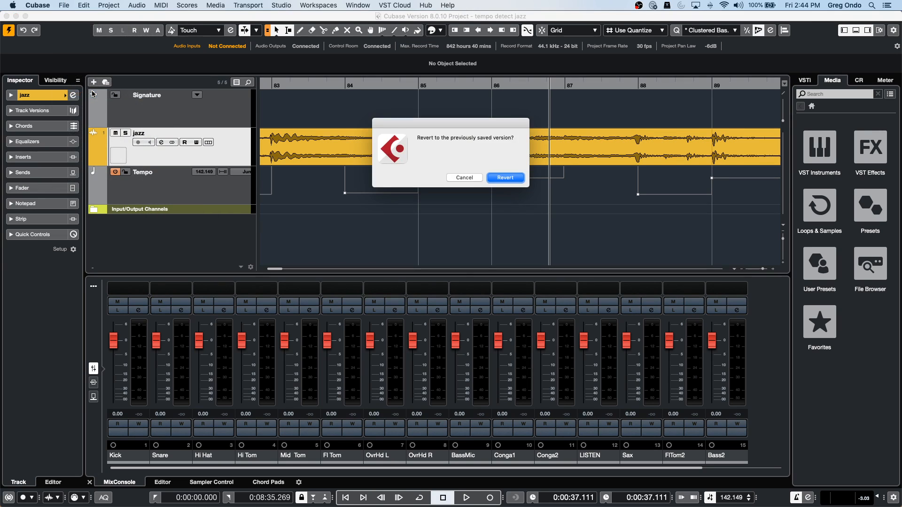
click(489, 176)
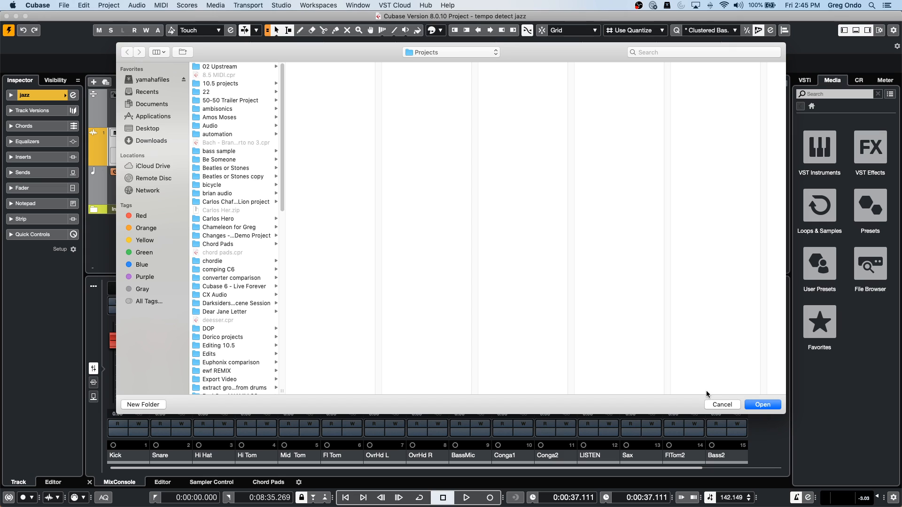
click(722, 405)
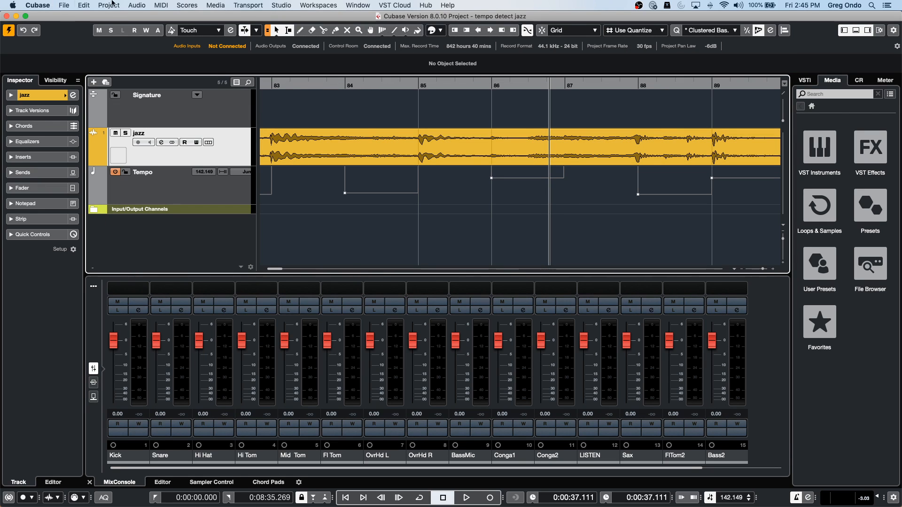
- Switch to the "August 7 2020" project window and activate that project
click(386, 5)
mouse_move(358, 5)
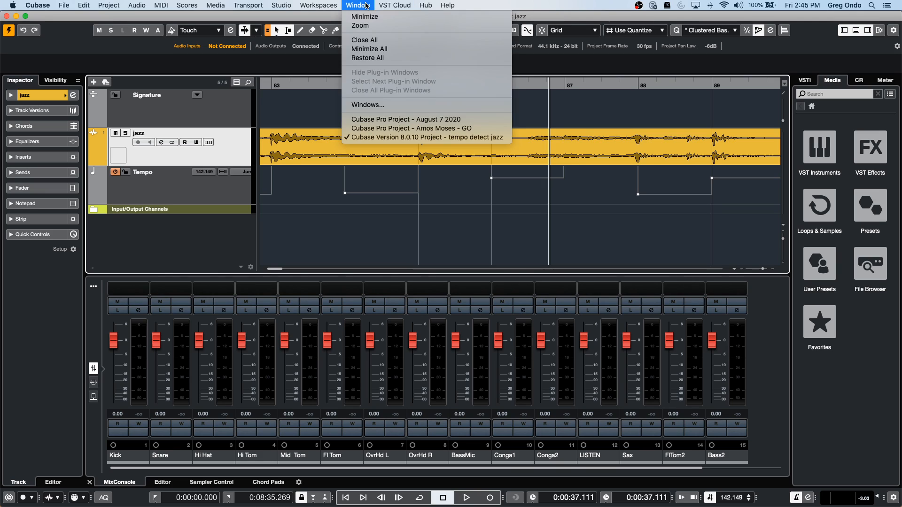
click(398, 119)
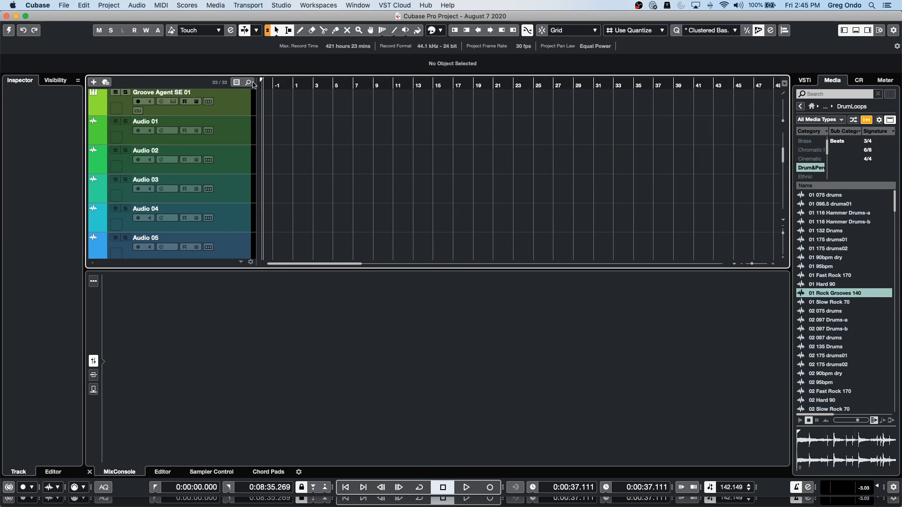
click(8, 30)
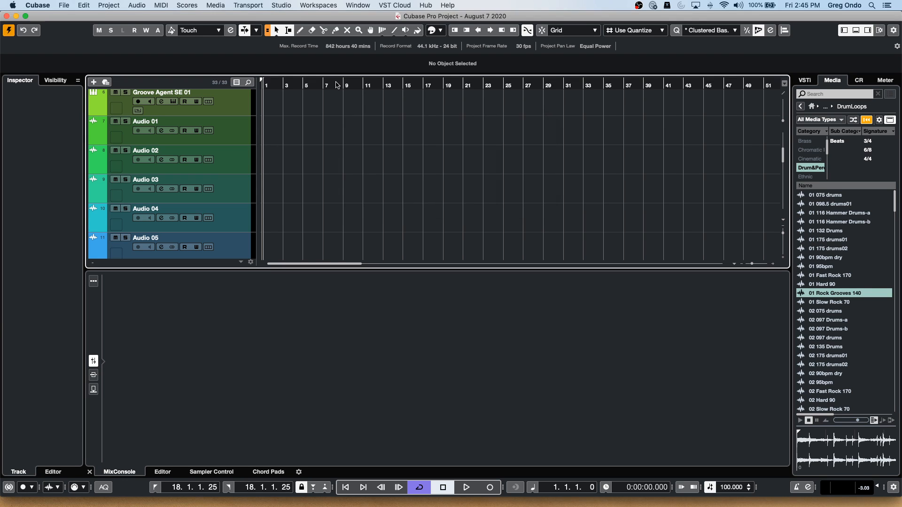
- Revert the August 7 2020 project to its previously saved version and delete the files created since the last save
scroll(335, 159, down, 1)
scroll(335, 159, up, 10)
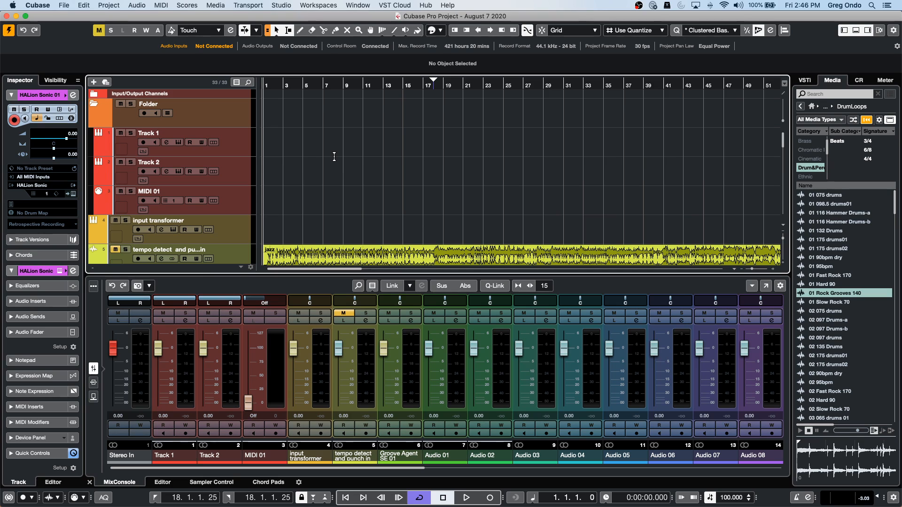
scroll(334, 156, down, 10)
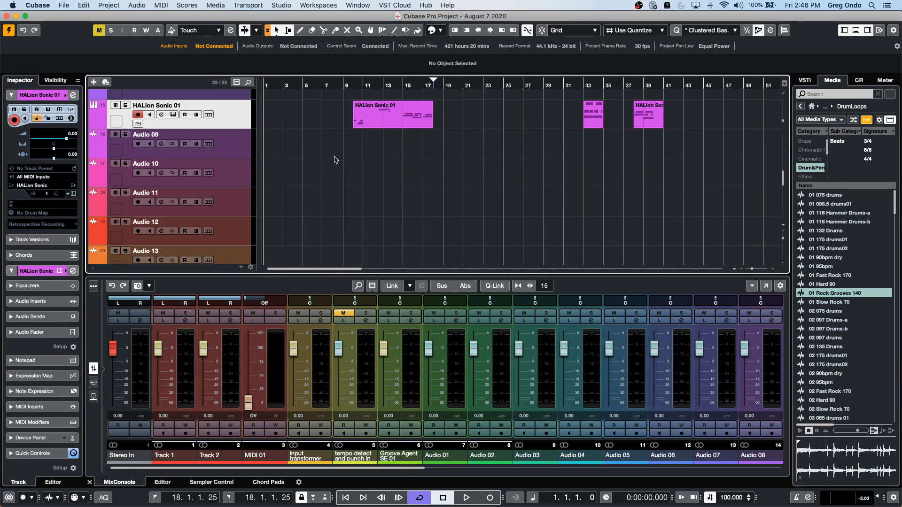
scroll(334, 157, up, 10)
drag(282, 85, 229, 100)
scroll(316, 148, down, 6)
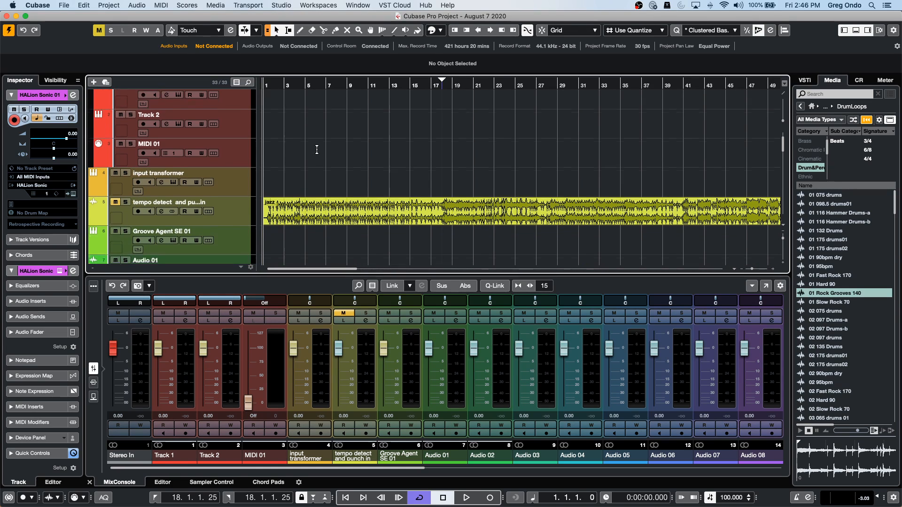
scroll(316, 150, down, 8)
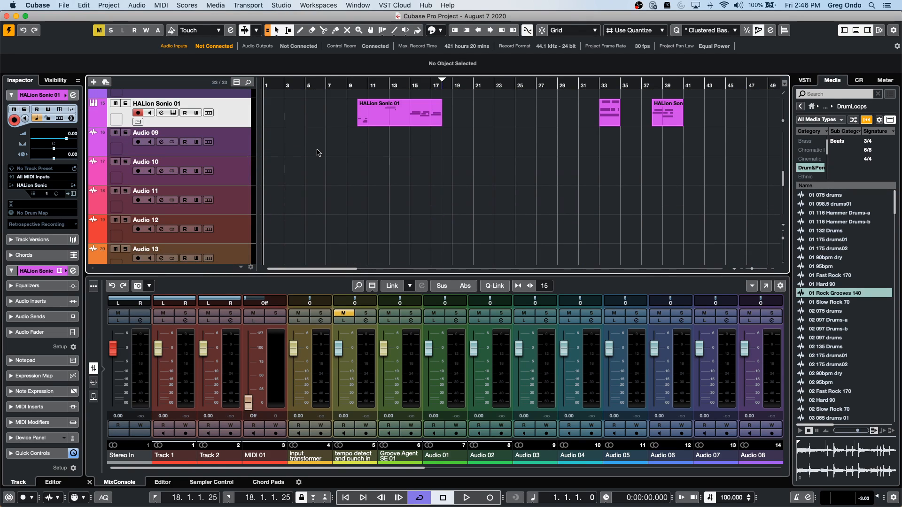
click(61, 5)
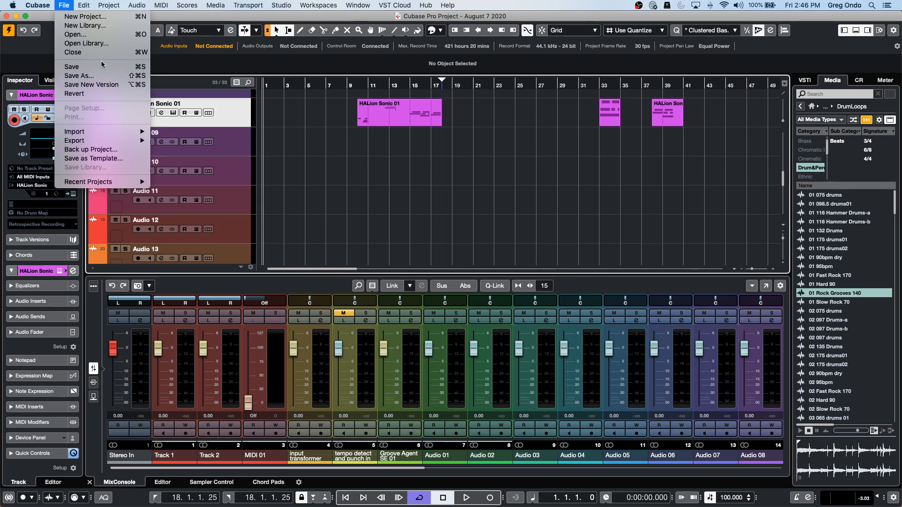
click(98, 97)
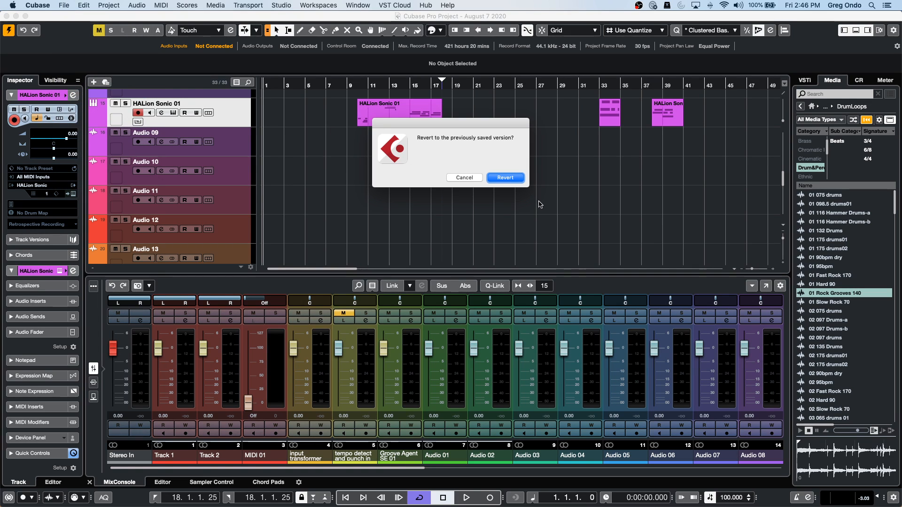
click(499, 178)
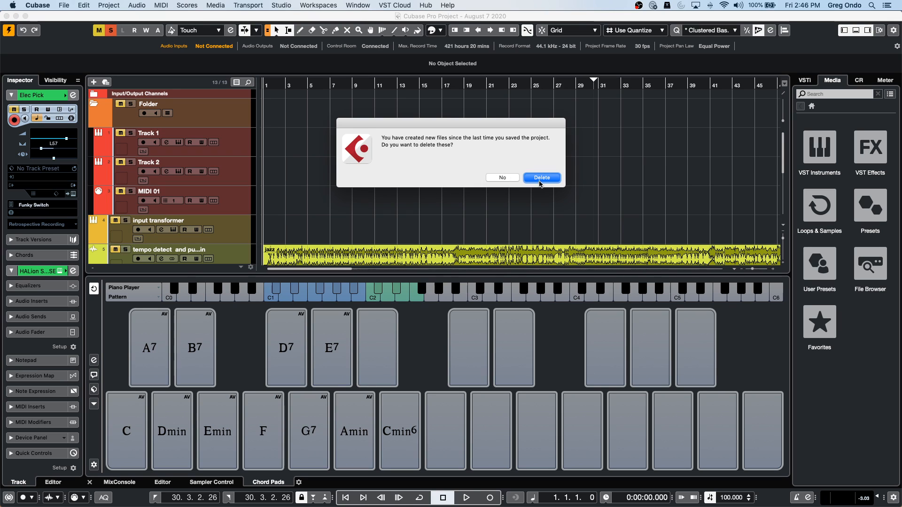
click(541, 177)
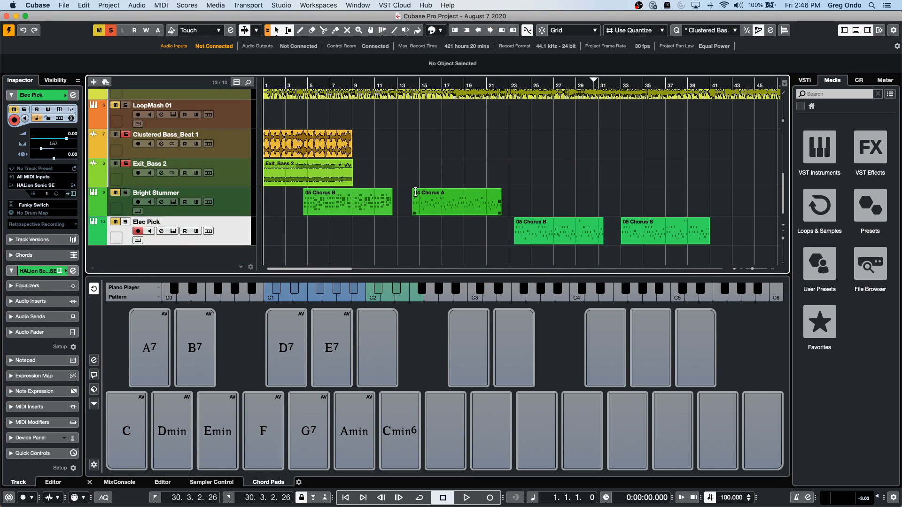
- Select the Exit_Bass 2 audio event and audition it with the Play tool
click(328, 178)
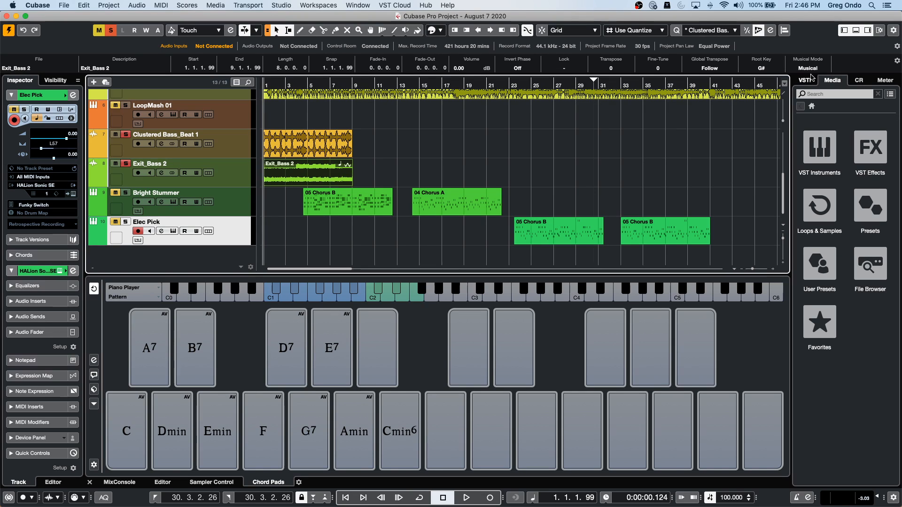
right_click(323, 175)
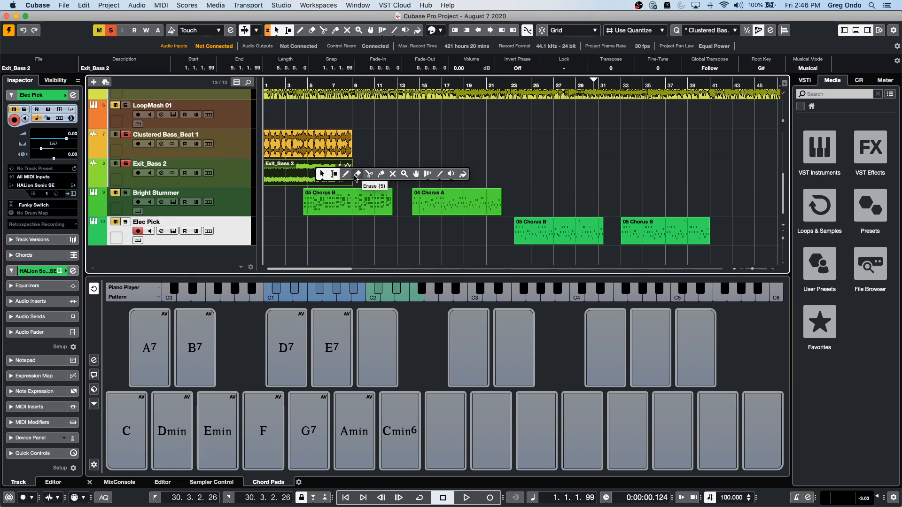
click(450, 173)
click(310, 172)
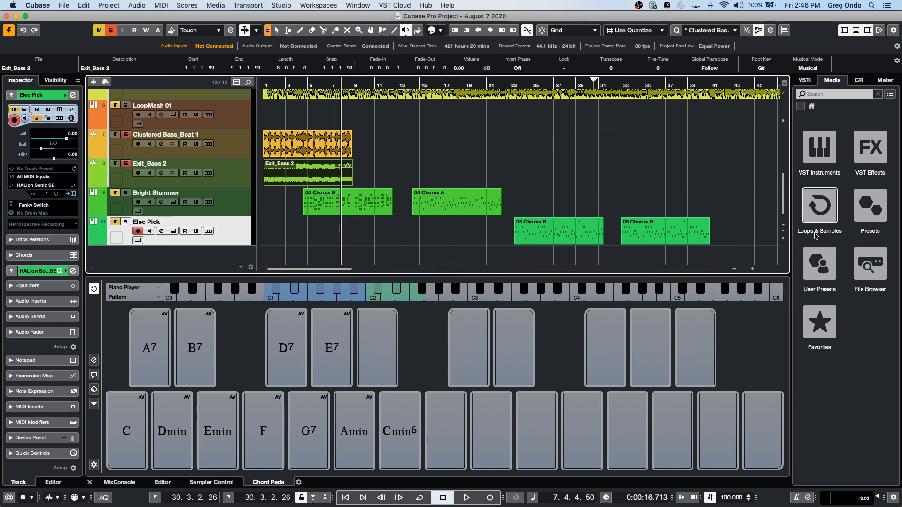
- Search Loops & Samples for "guitar" and place the 01_Guitar1_part_1 loop on the Exit_Bass 2 track around bar 14.2
click(834, 205)
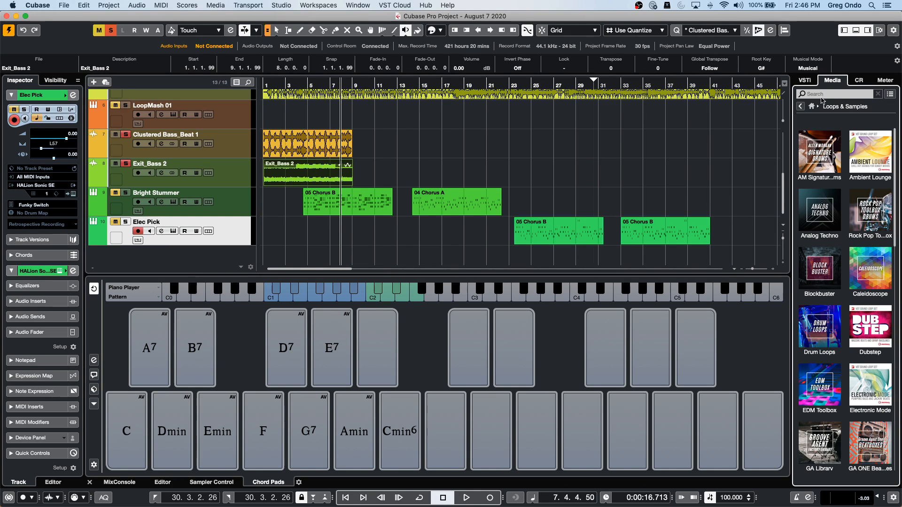
click(821, 99)
text(gui)
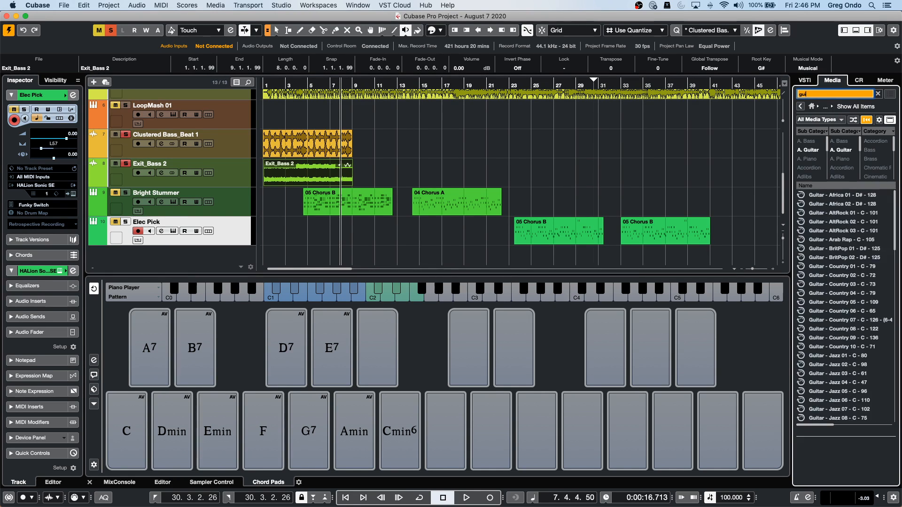
text(tar)
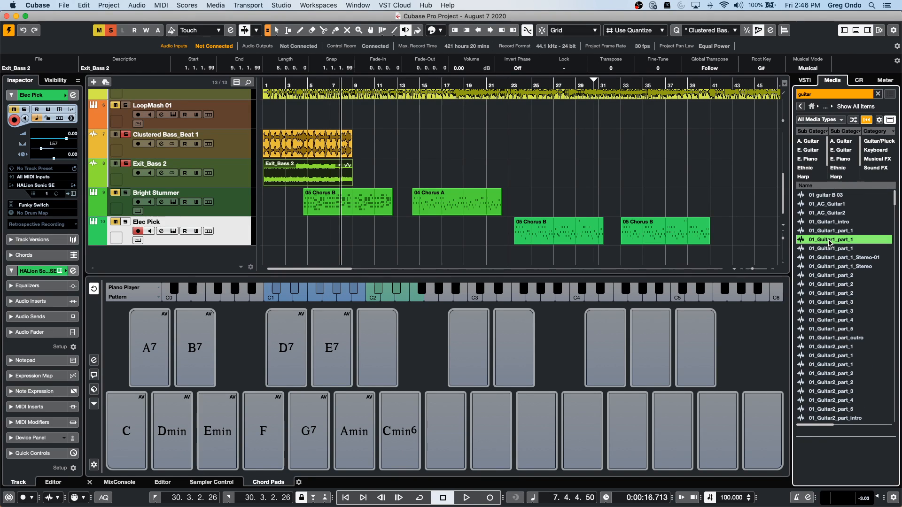
click(834, 239)
drag(834, 240, 411, 177)
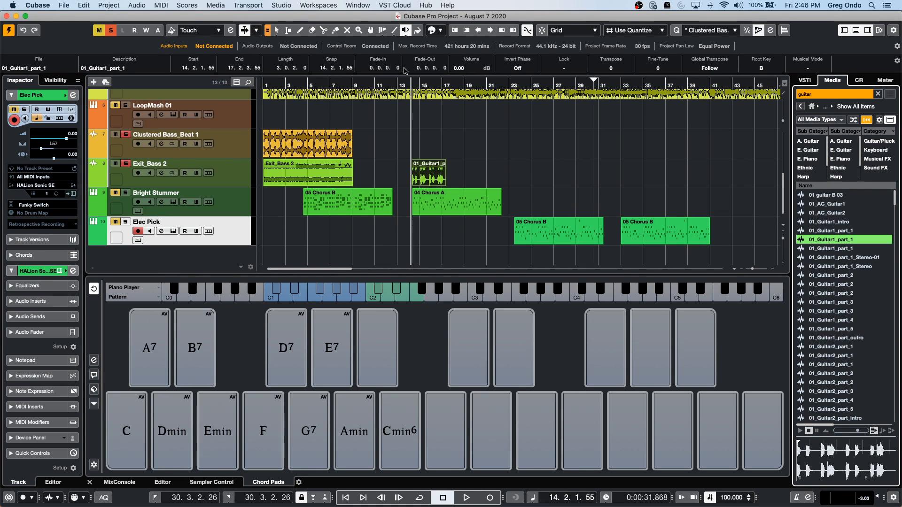
- Switch to the Object Selection tool and play back the guitar event on the Exit_Bass 2 track
drag(419, 87, 475, 163)
right_click(476, 163)
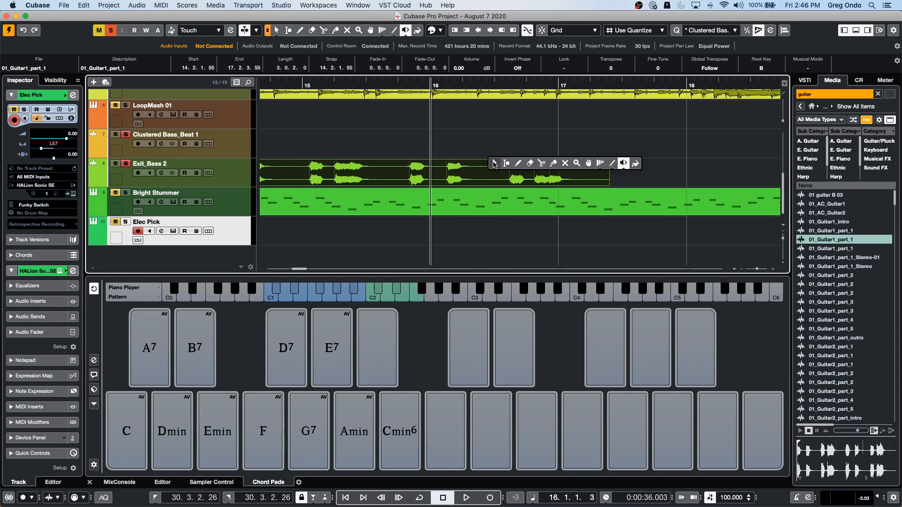
click(493, 164)
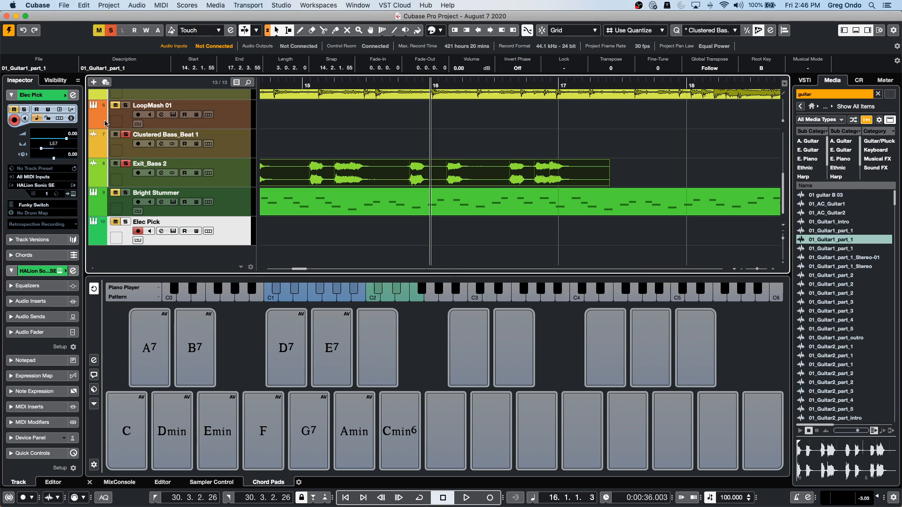
drag(386, 86, 263, 85)
key(space)
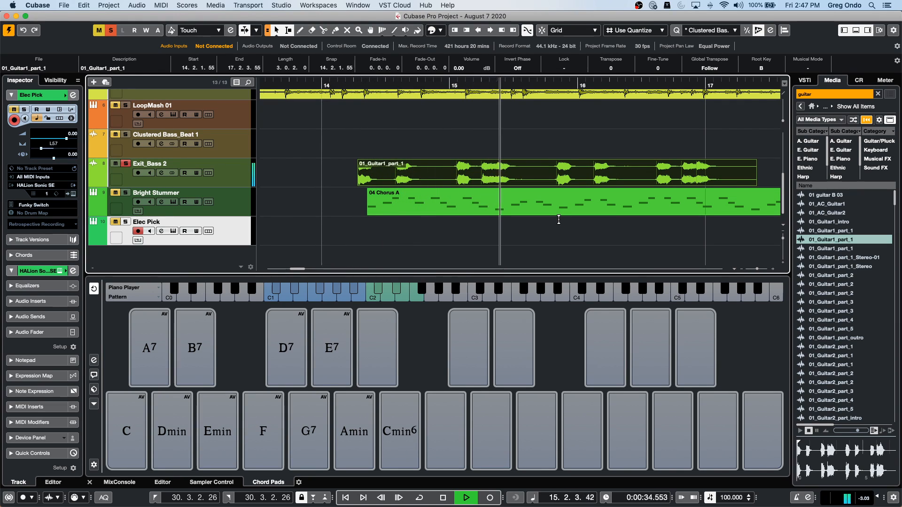
key(space)
- Select a range within the guitar event from about 15.1.1 to 15.3.3 with the Range Selection tool
right_click(450, 175)
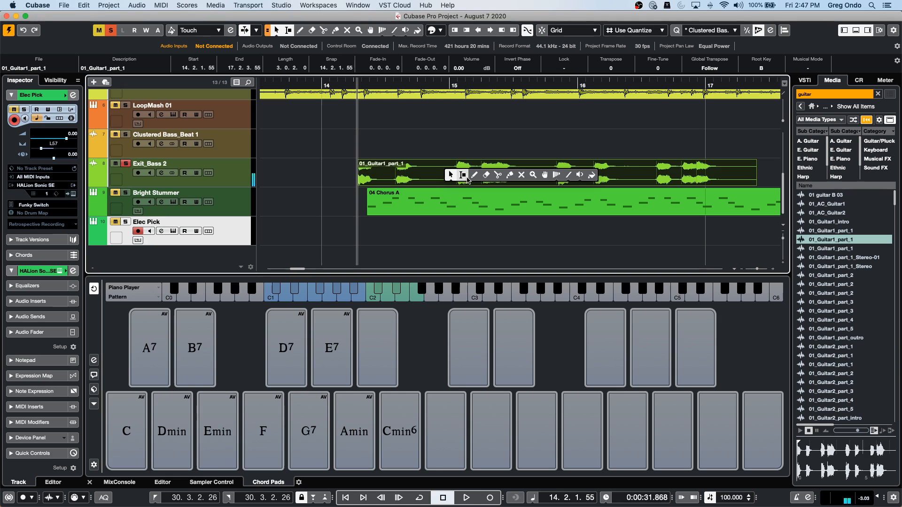
click(462, 175)
click(452, 165)
drag(452, 166, 535, 163)
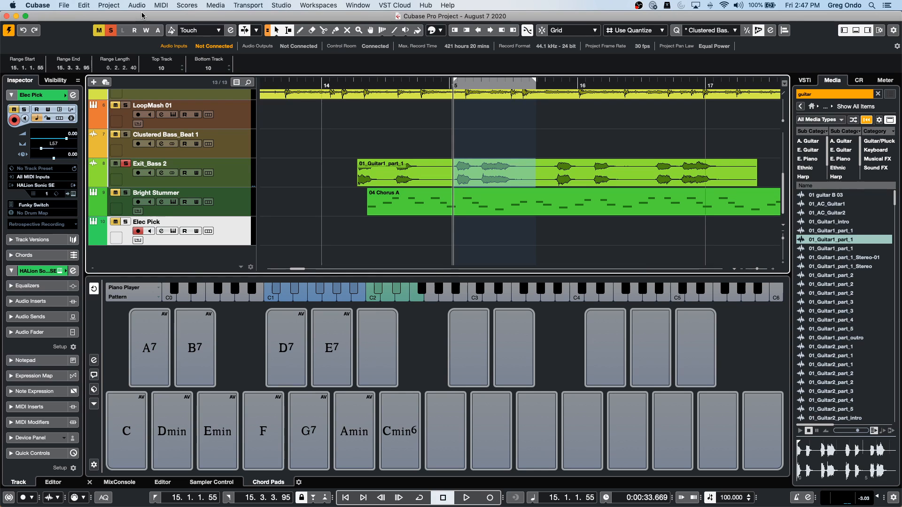
- Apply the MonoDelay plug-in as direct offline processing to the selected range of the guitar event
click(137, 5)
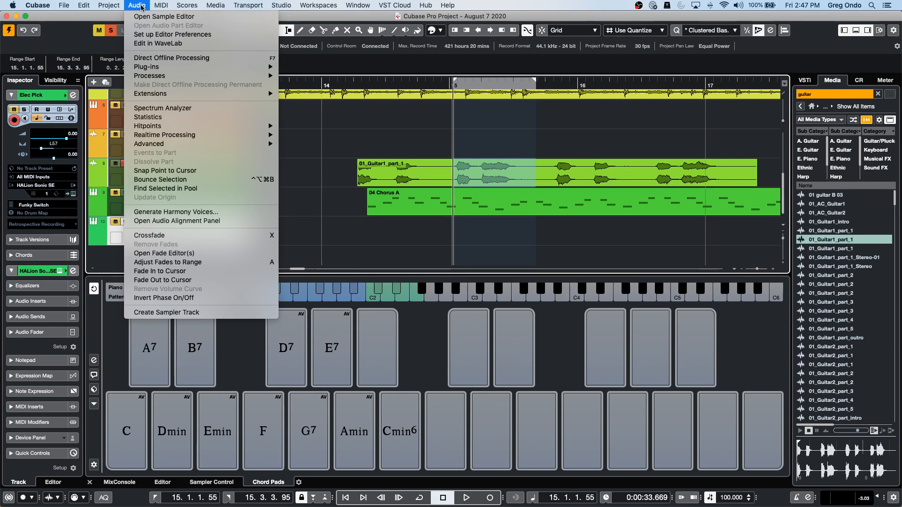
mouse_move(170, 94)
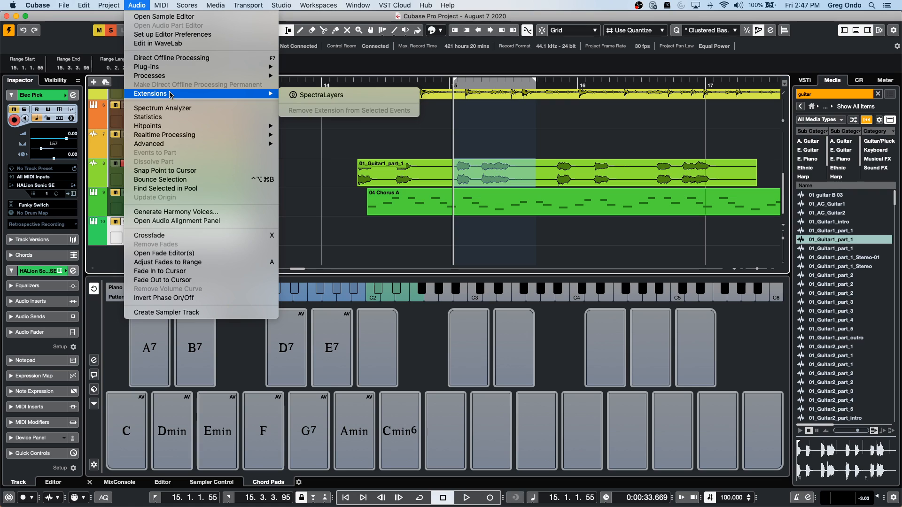
mouse_move(187, 67)
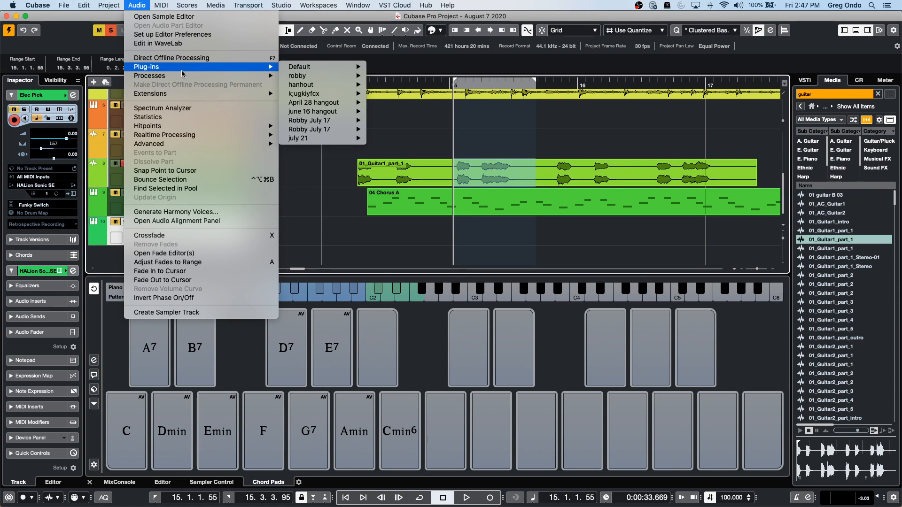
mouse_move(339, 76)
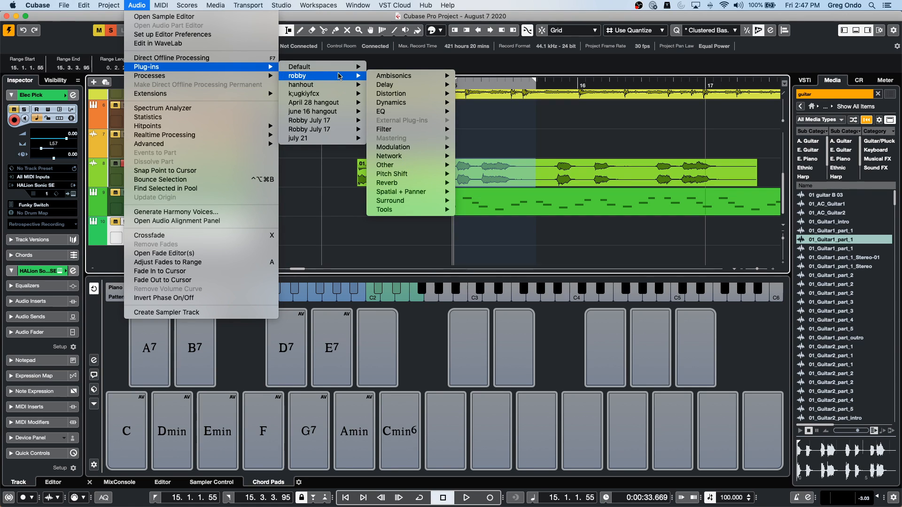
mouse_move(407, 76)
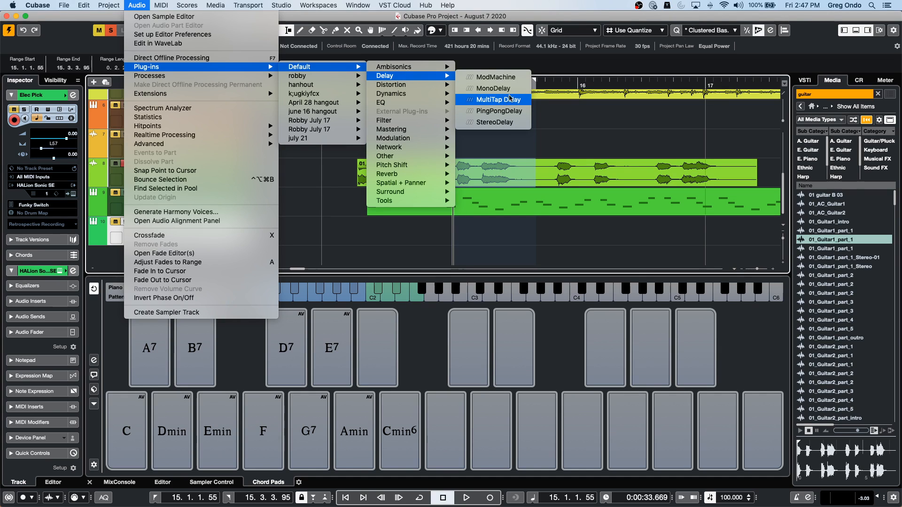
click(496, 88)
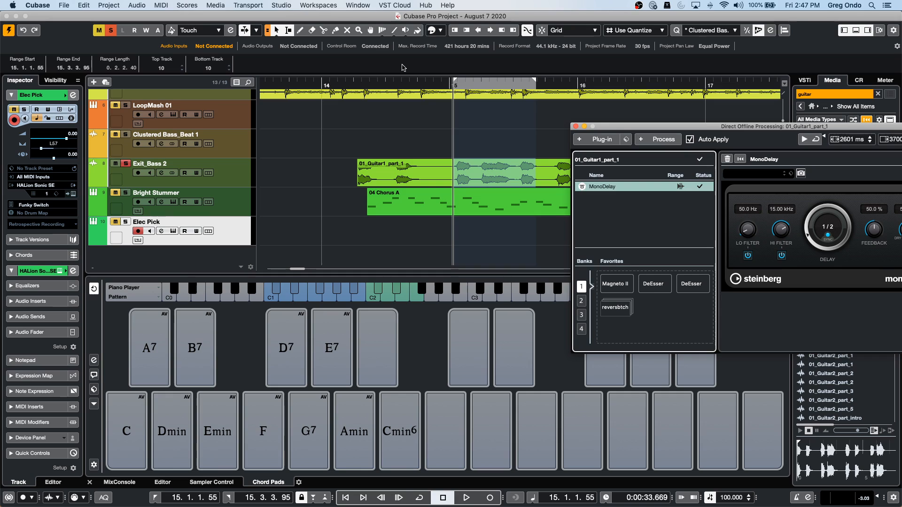
- Play back the guitar event with MonoDelay applied, shifting the Direct Offline Processing window slightly down
click(349, 86)
key(space)
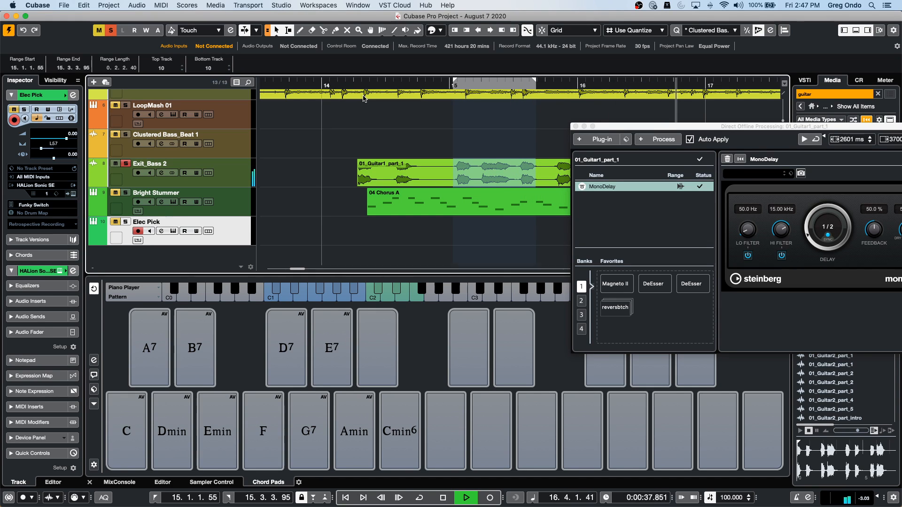
drag(640, 127, 644, 172)
key(space)
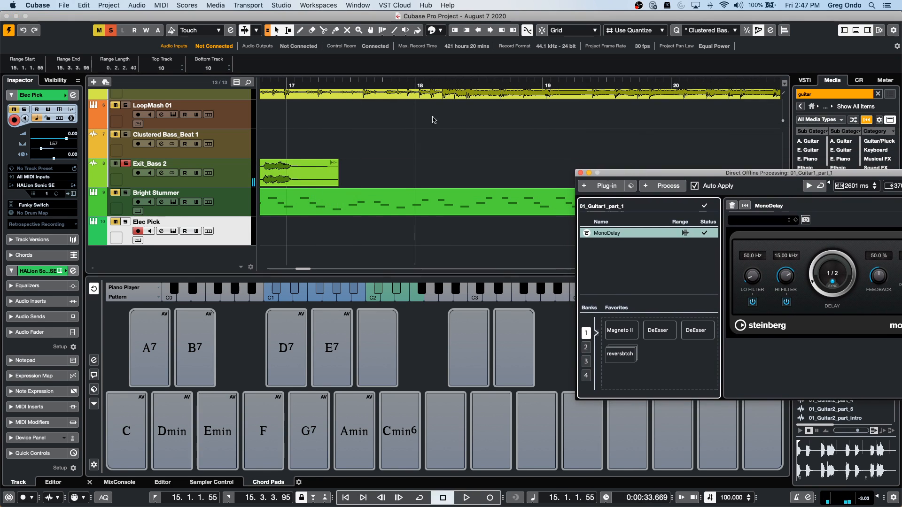
- Select a second range within the guitar event on Exit_Bass 2 from about 16.3.1 to 17.1.3
drag(350, 87, 280, 77)
click(310, 171)
click(317, 165)
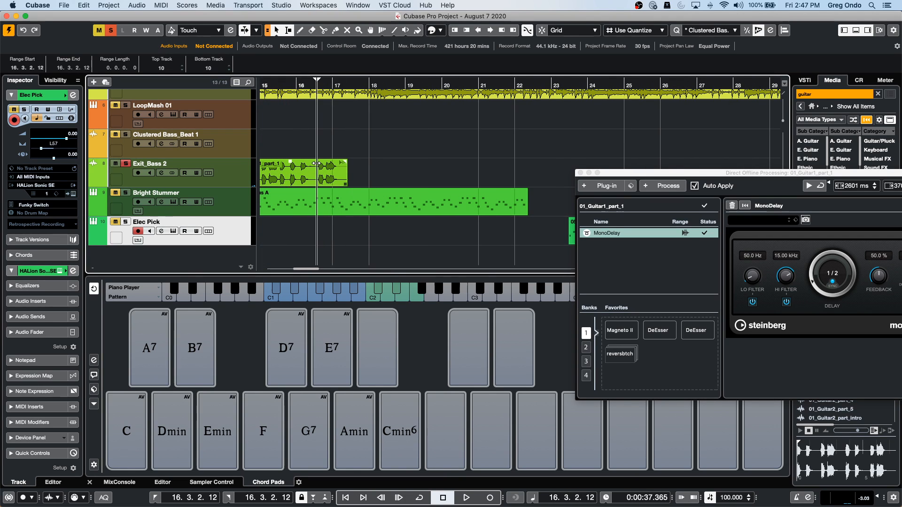
drag(314, 164, 338, 165)
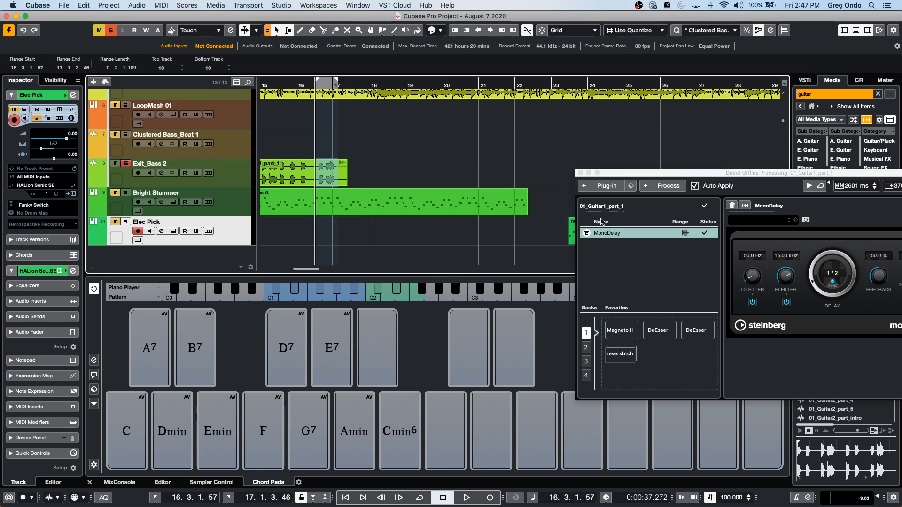
- Add the Flanger modulation plug-in to the selected range in Direct Offline Processing
click(667, 186)
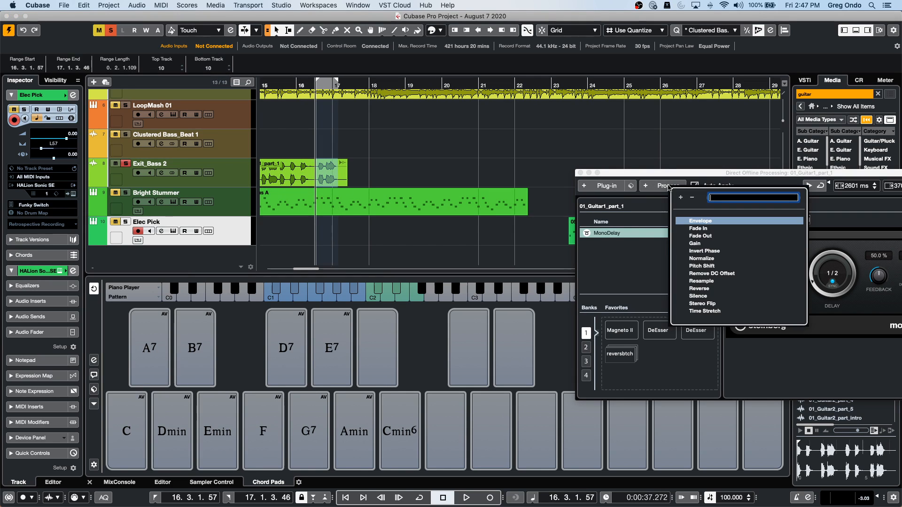
click(611, 186)
click(615, 187)
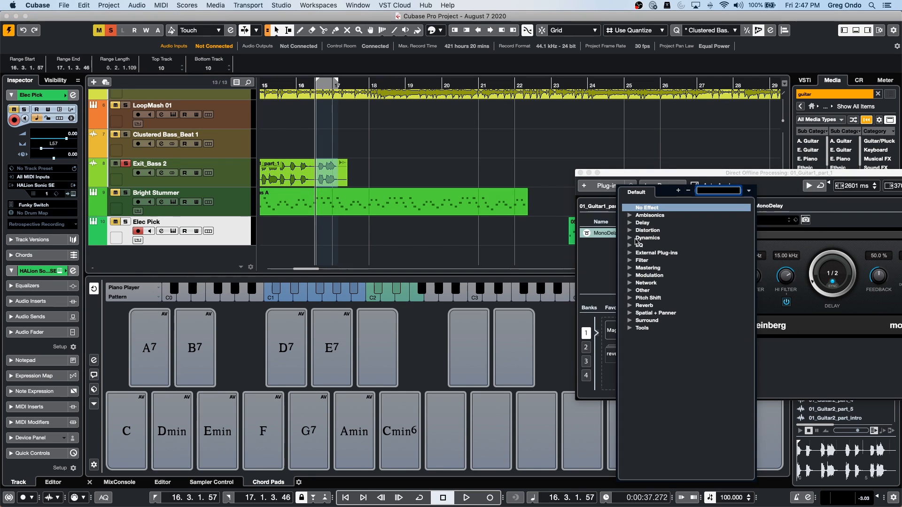
click(630, 276)
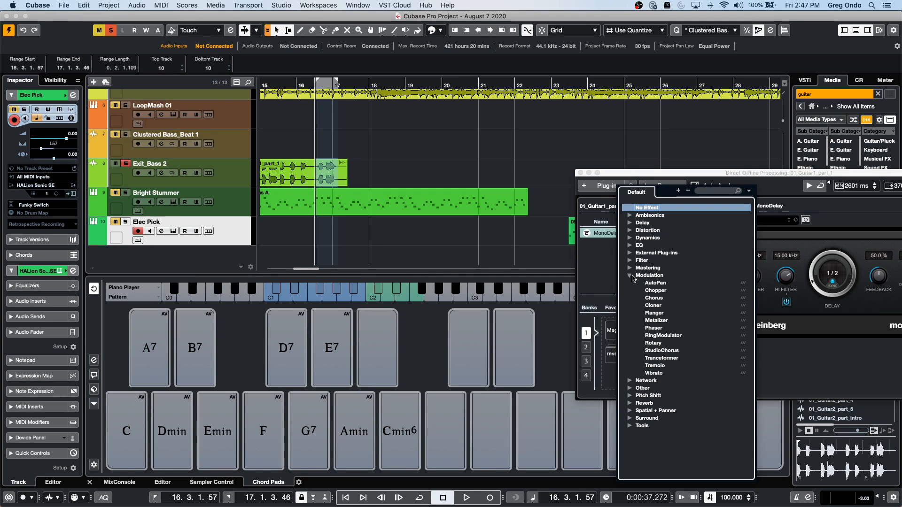
click(664, 314)
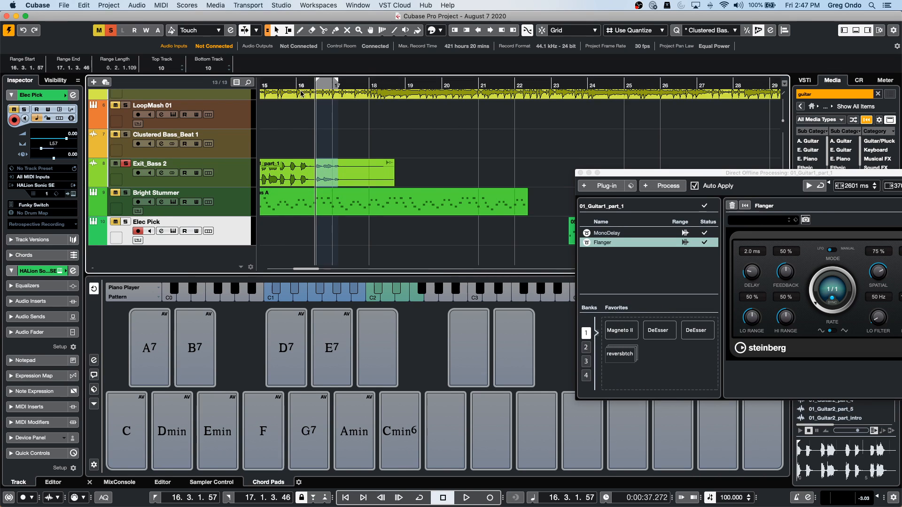
- Play back the guitar event through the range processed with the Flanger
click(275, 85)
key(space)
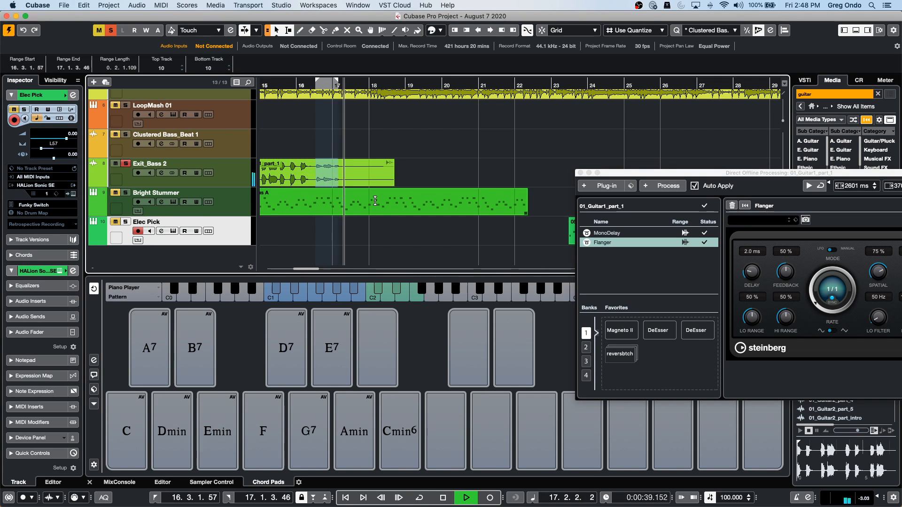
key(space)
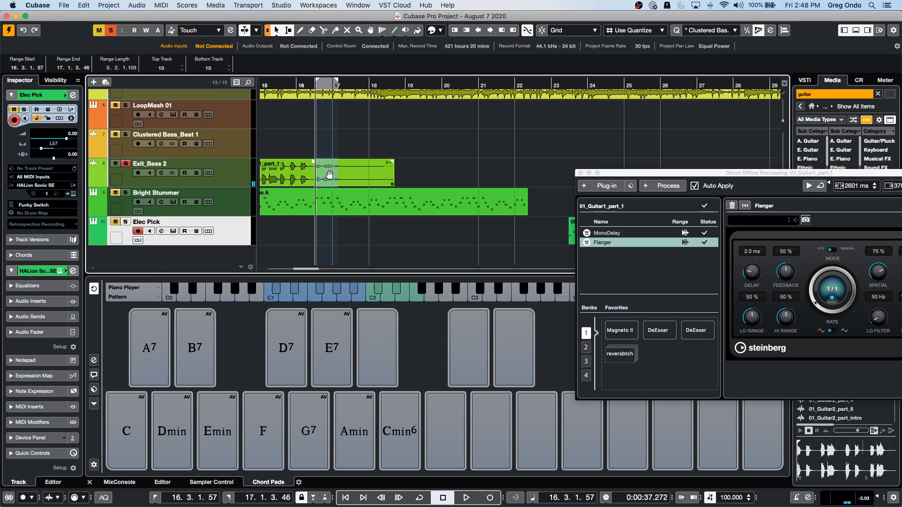
- Close the Direct Offline Processing window and reopen it for the selected guitar range
click(137, 5)
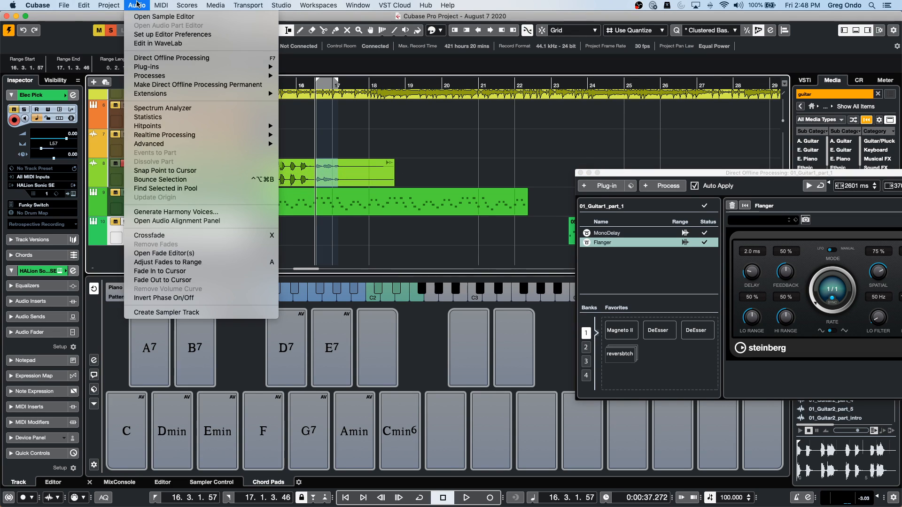
click(164, 60)
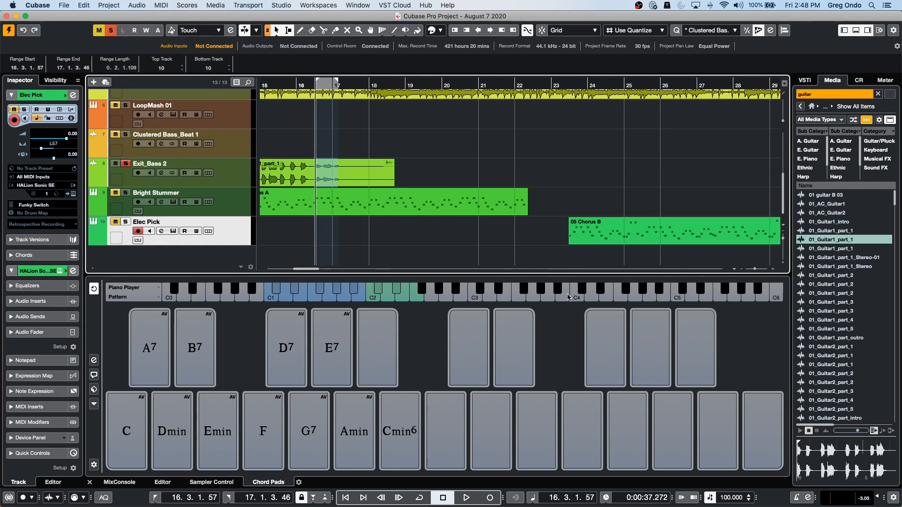
click(192, 5)
click(507, 151)
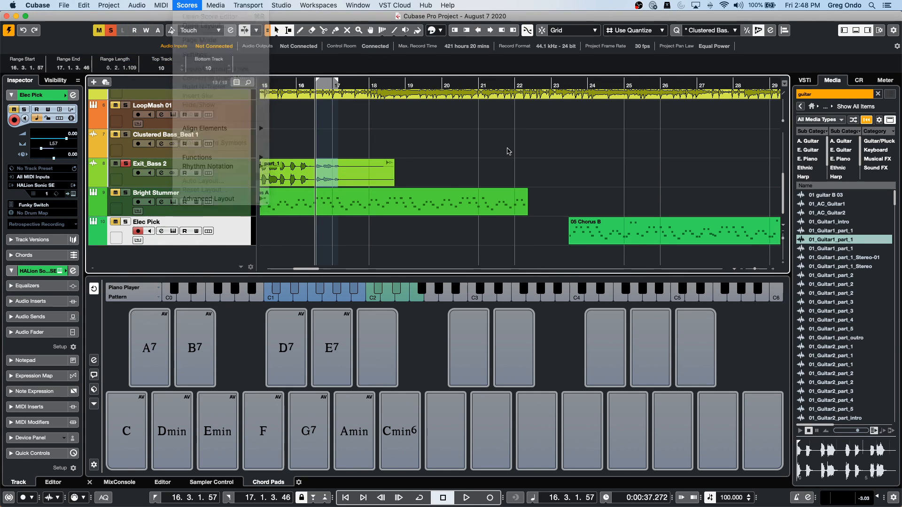
key(F7)
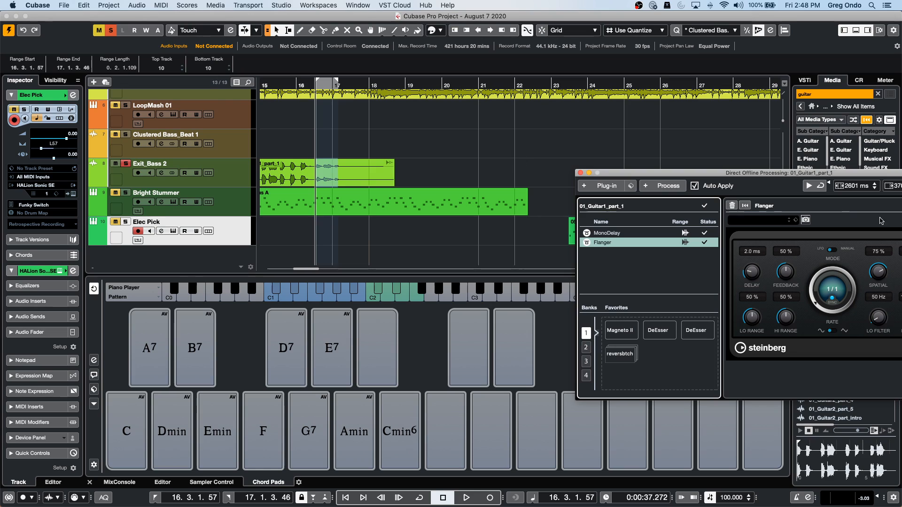
- Examine the VST Audio System page and its available ASIO drivers in Studio Setup, and close the dialog
click(286, 195)
click(281, 4)
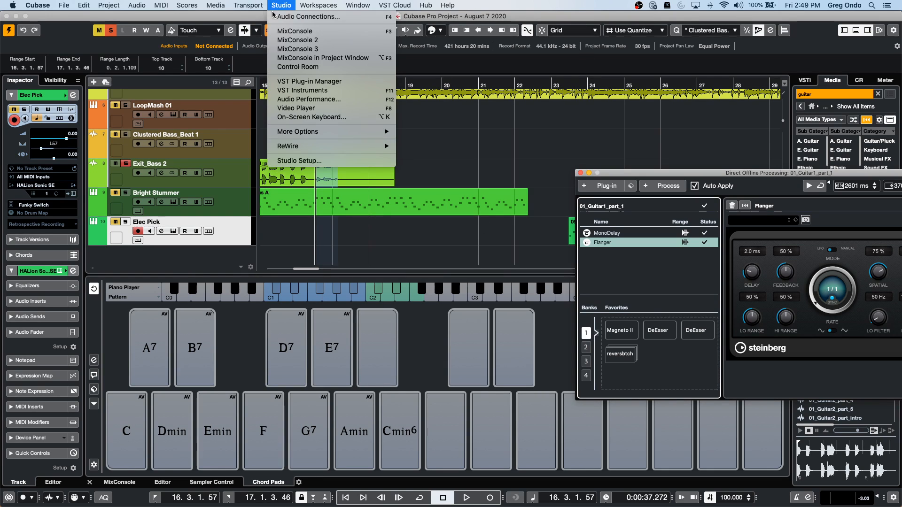
click(331, 162)
click(277, 211)
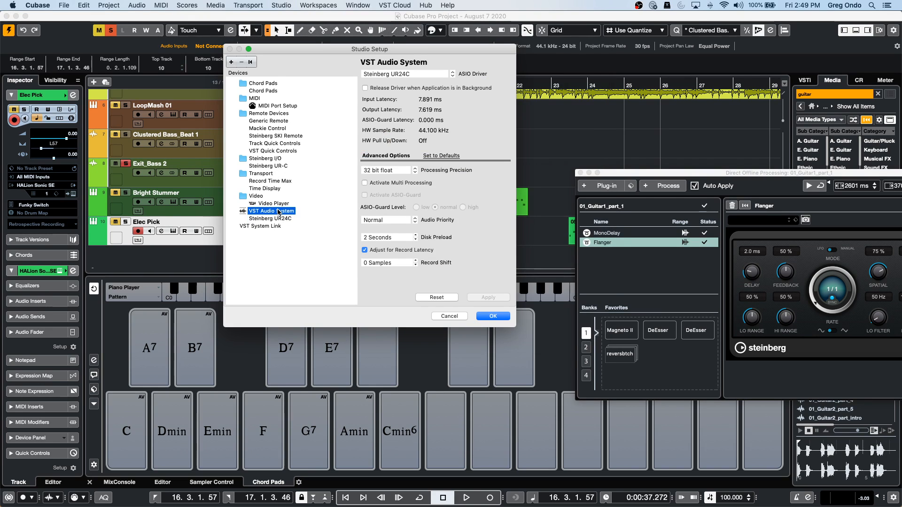
click(407, 74)
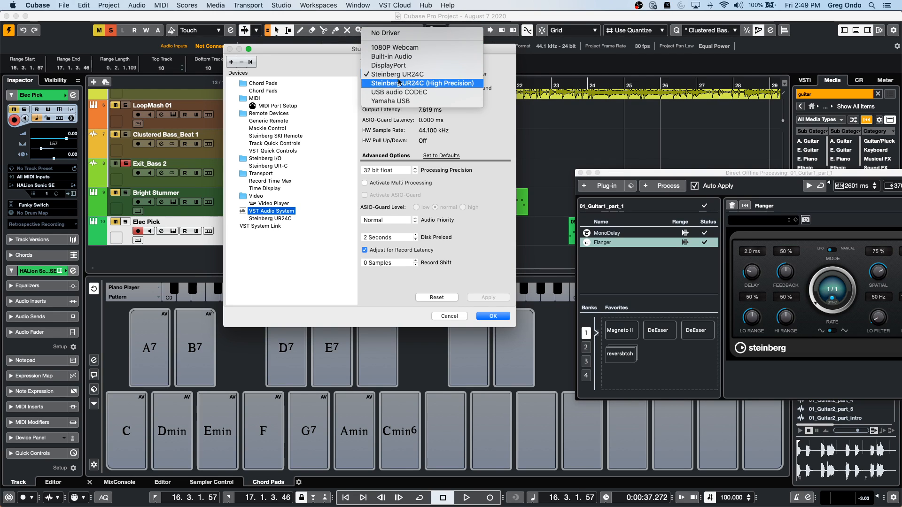
click(321, 96)
click(492, 316)
- Add a mono input bus in Audio Connections, keep UR24C Input 1 as its device port, and close the window
click(281, 5)
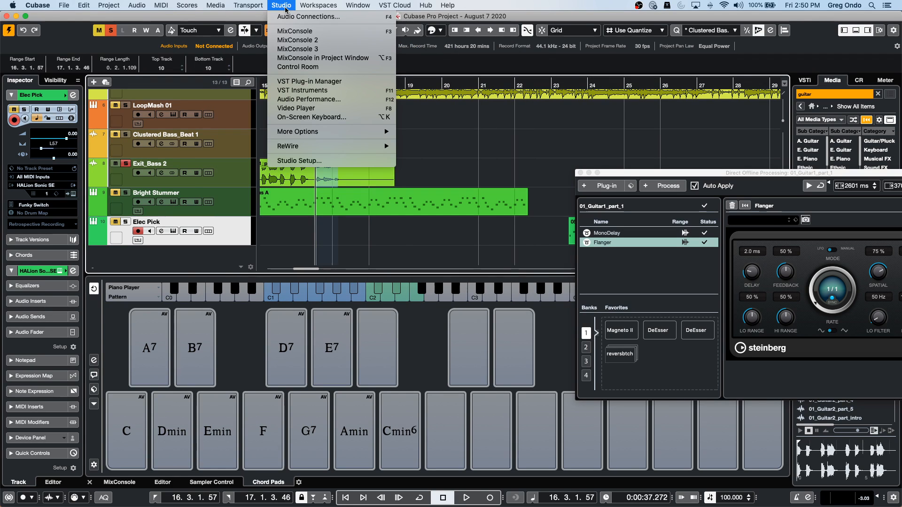
click(286, 18)
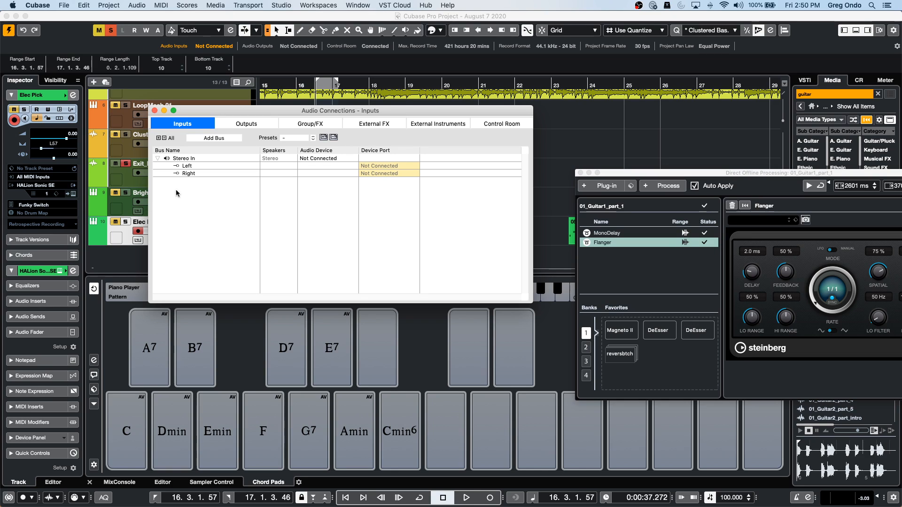
right_click(200, 195)
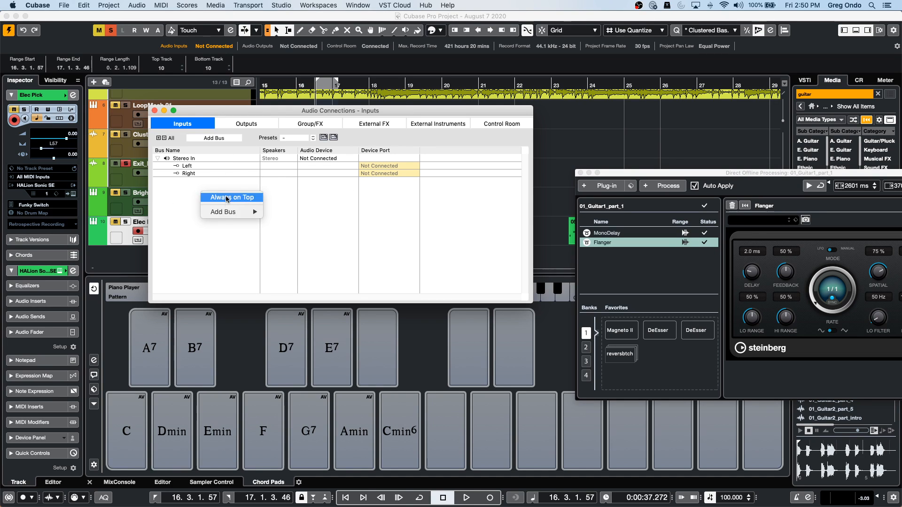
mouse_move(223, 213)
click(289, 212)
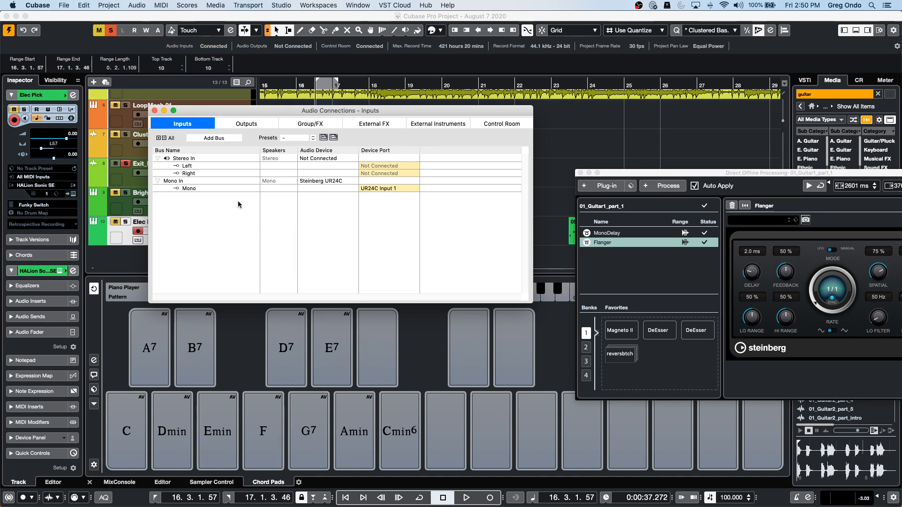
click(386, 188)
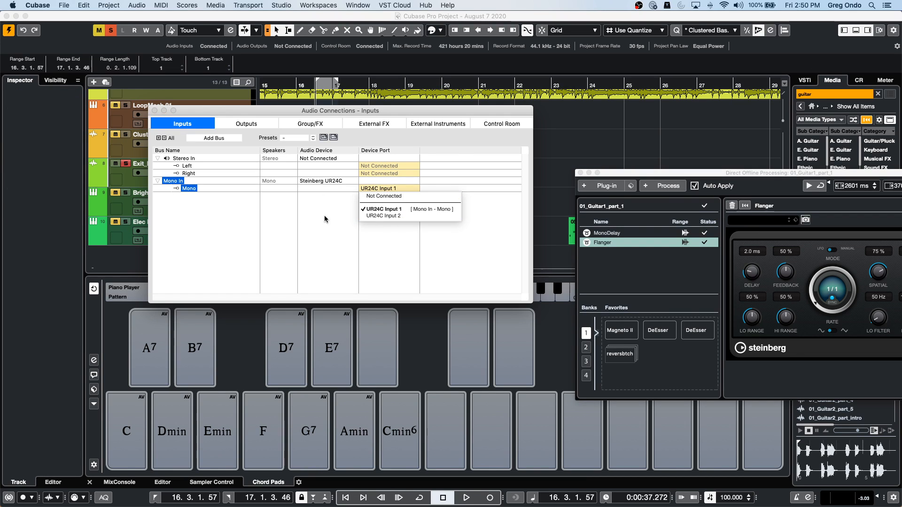
click(324, 216)
click(155, 111)
- Add a mono audio track below Exit_Bass 2, with Mono In as its audio input and Stereo Out as its output
click(230, 221)
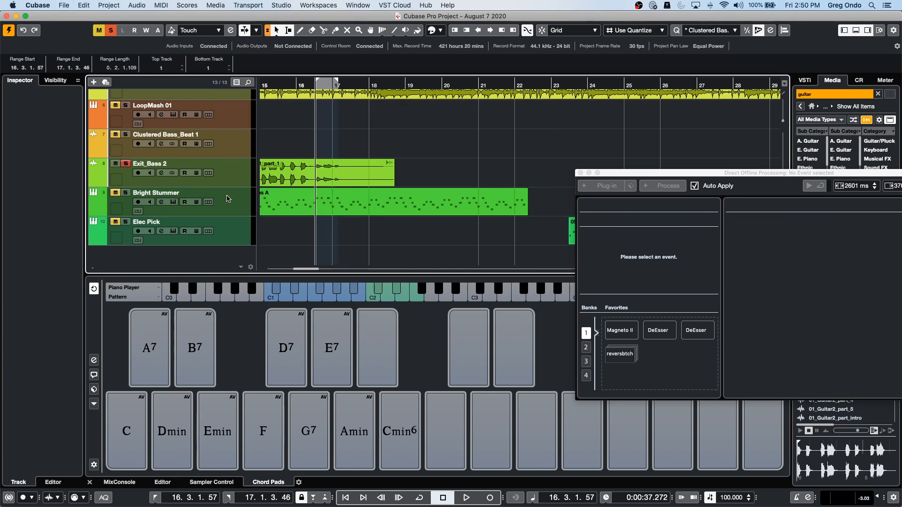
click(231, 176)
right_click(231, 177)
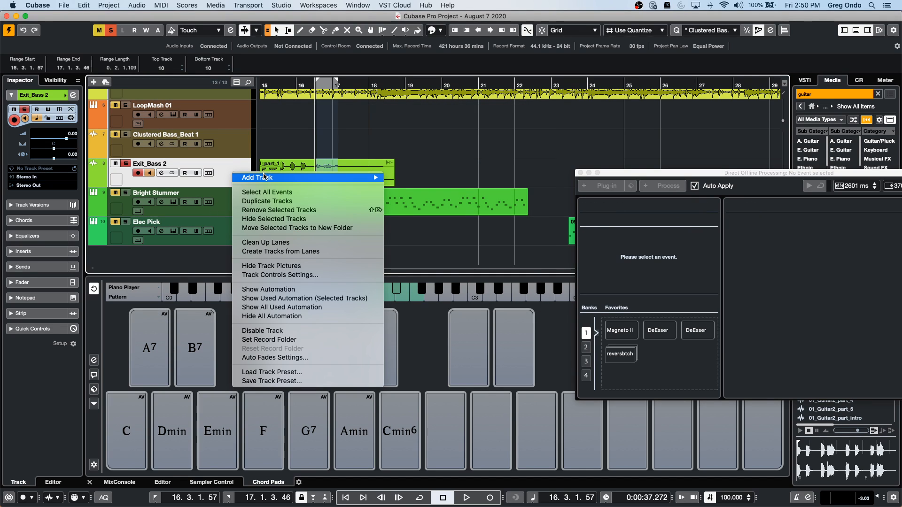
mouse_move(266, 178)
click(430, 182)
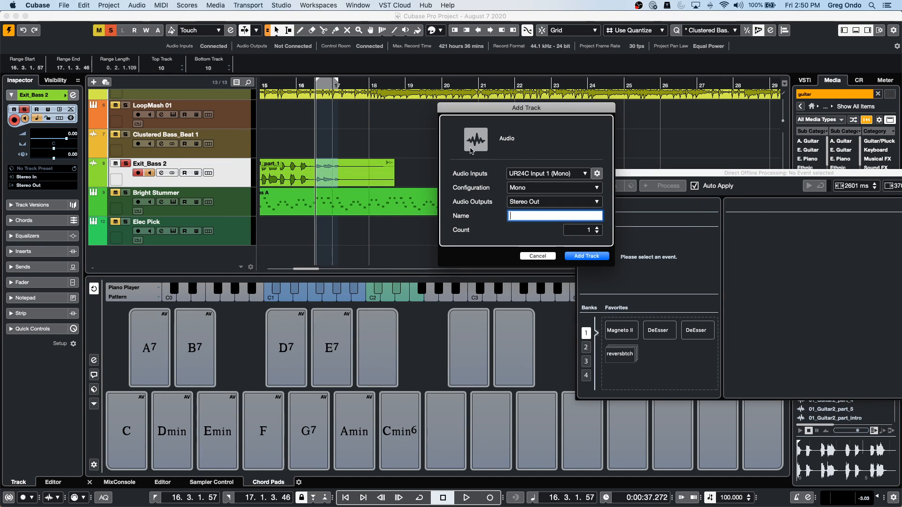
click(544, 173)
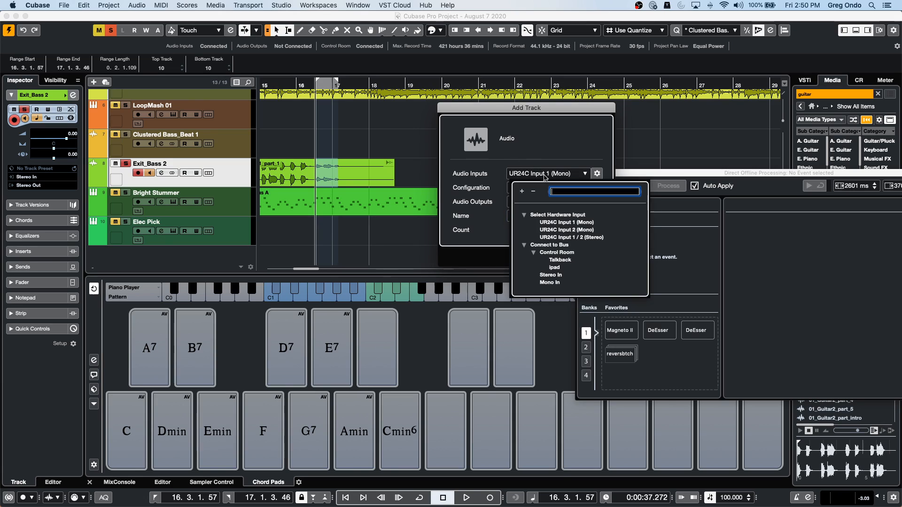
click(556, 284)
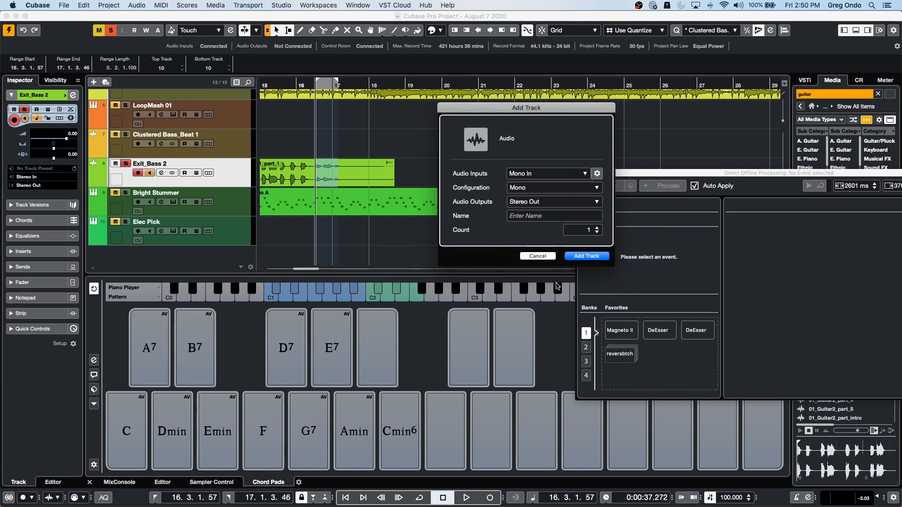
click(540, 176)
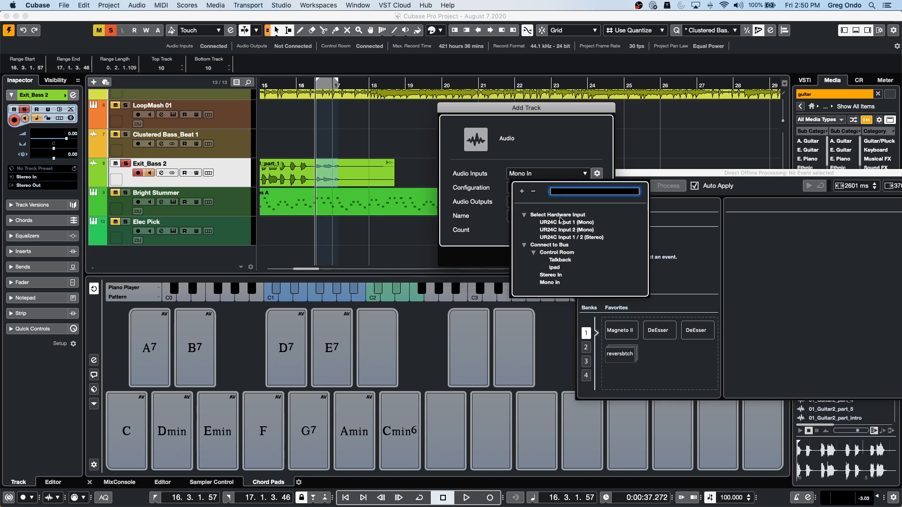
click(530, 149)
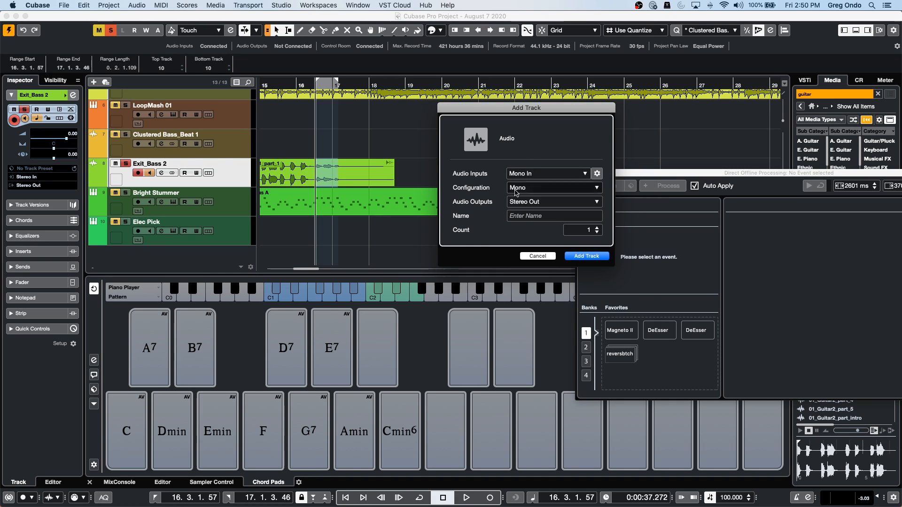
click(579, 255)
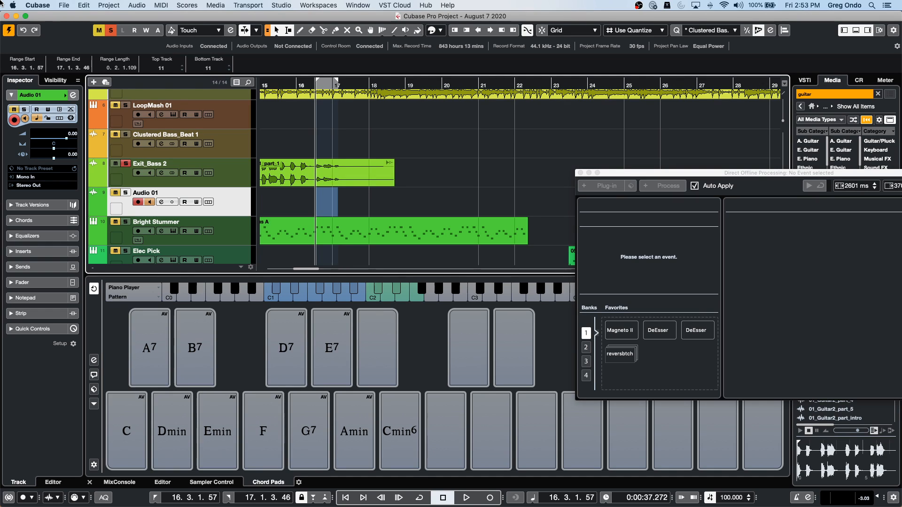
- Close the Direct Offline Processing window and add a Groove Agent SE instrument track below Exit_Bass 2 from the VST Instruments media
click(581, 173)
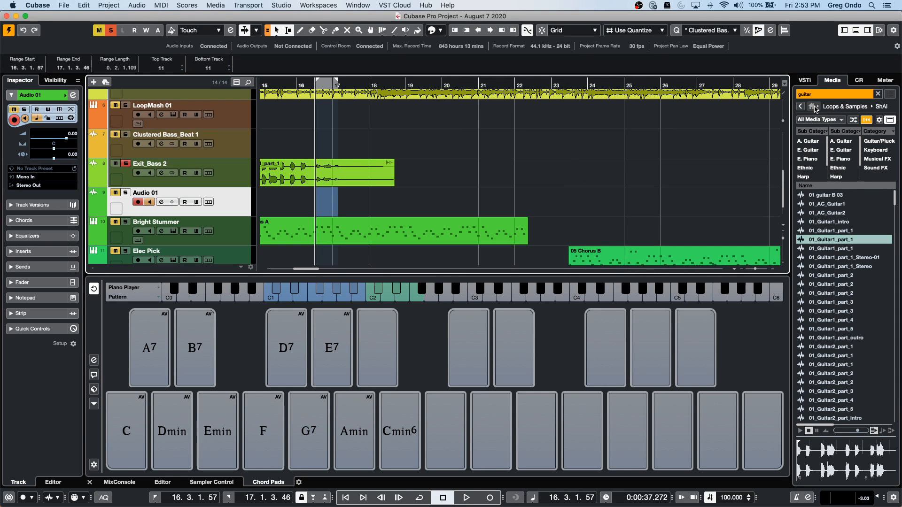
click(814, 108)
click(821, 149)
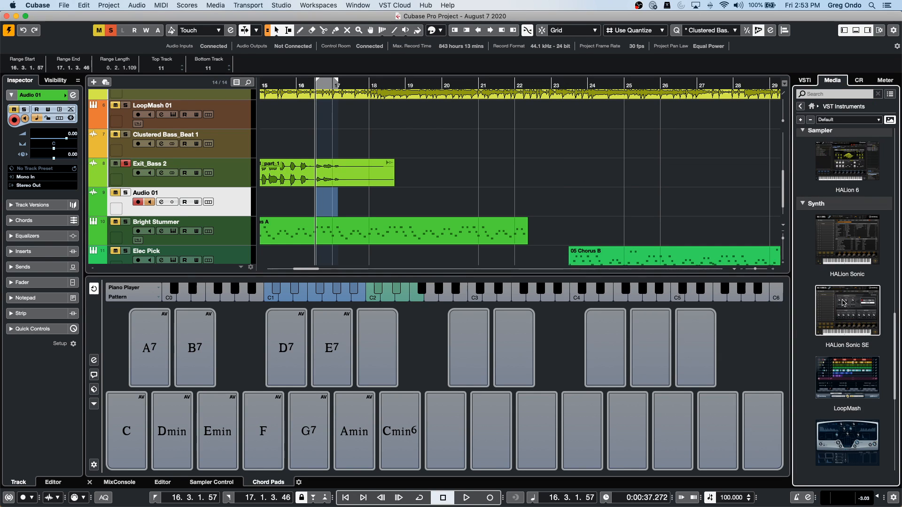
scroll(845, 307, up, 5)
drag(847, 292, 187, 183)
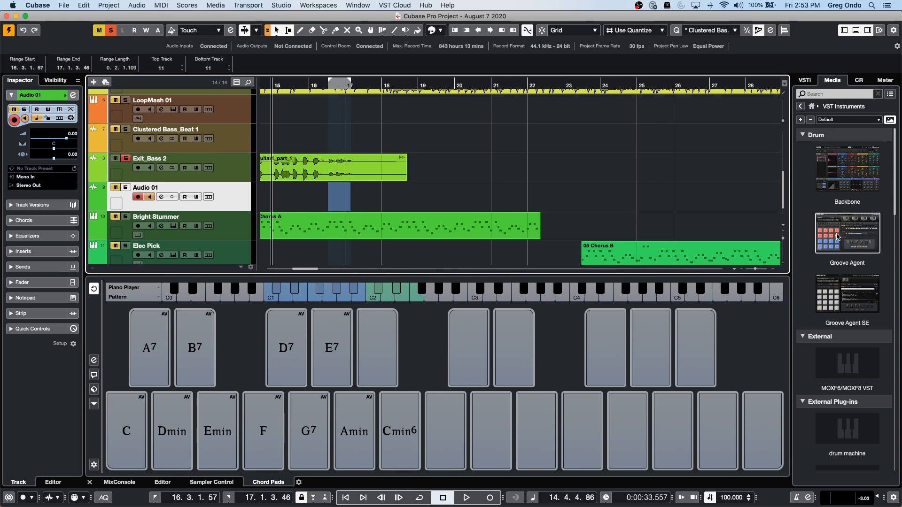
double_click(838, 236)
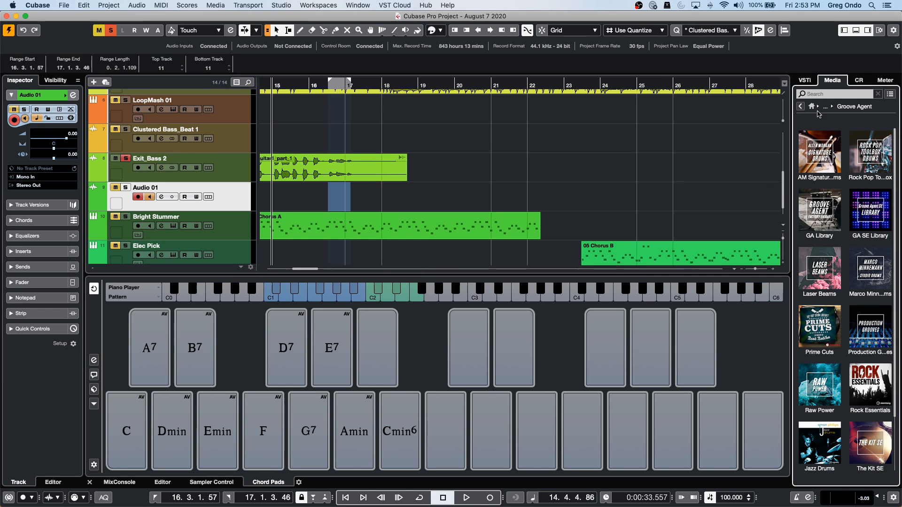
click(799, 106)
drag(847, 295, 199, 185)
- Search the Groove Agent SE kits with patterns for "forget", load Forget The Past, and close the load dialog
click(537, 142)
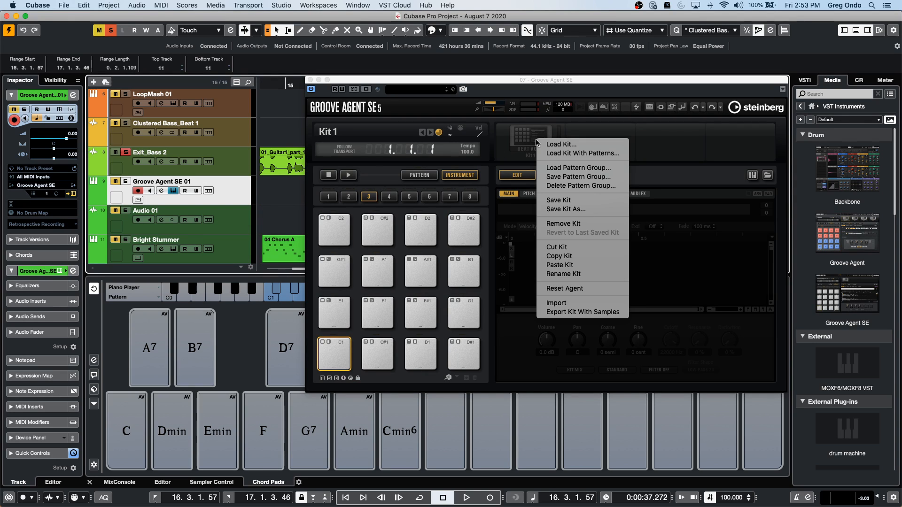
click(589, 153)
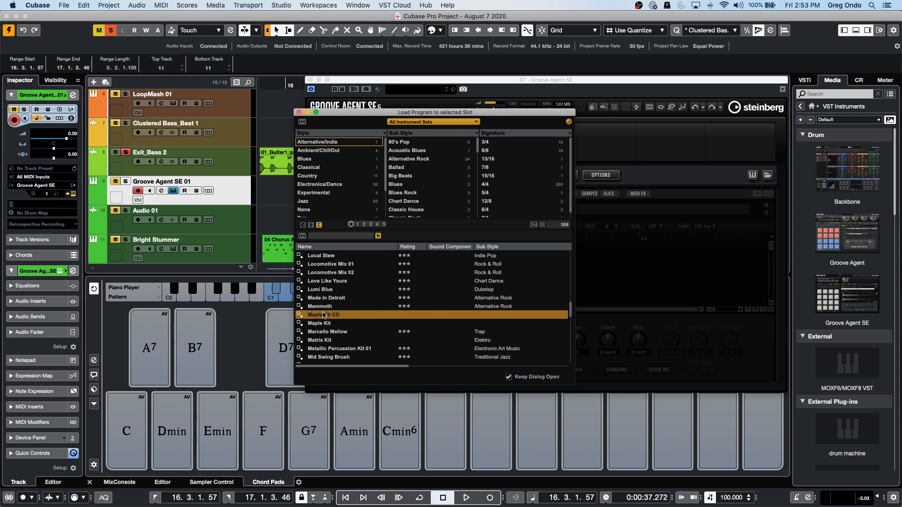
click(324, 236)
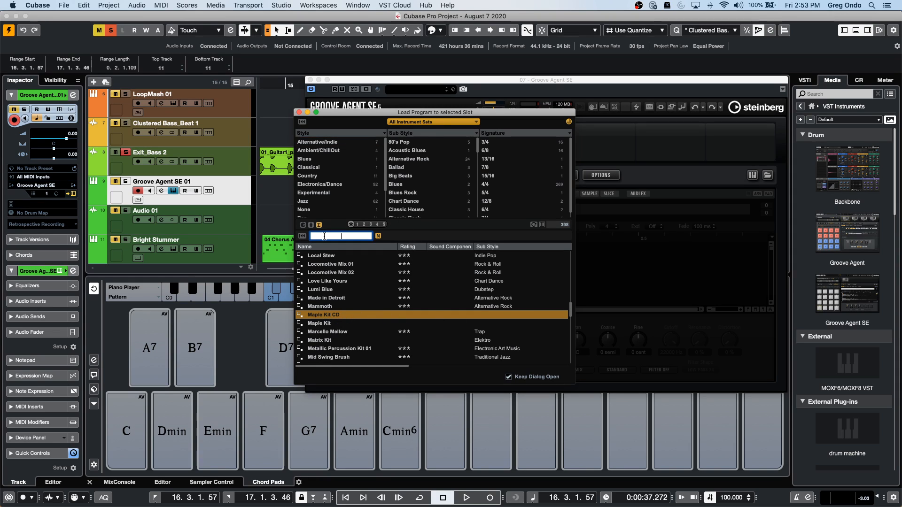
text(forget)
key(Return)
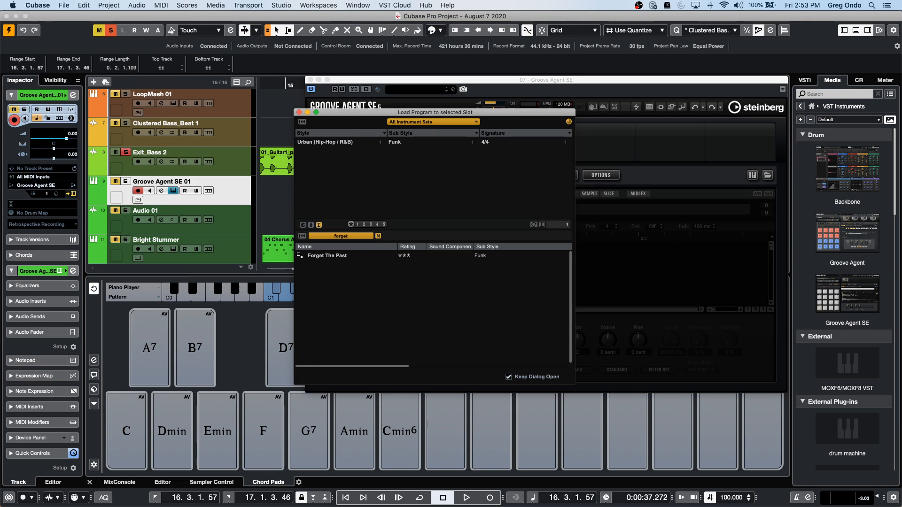
click(320, 258)
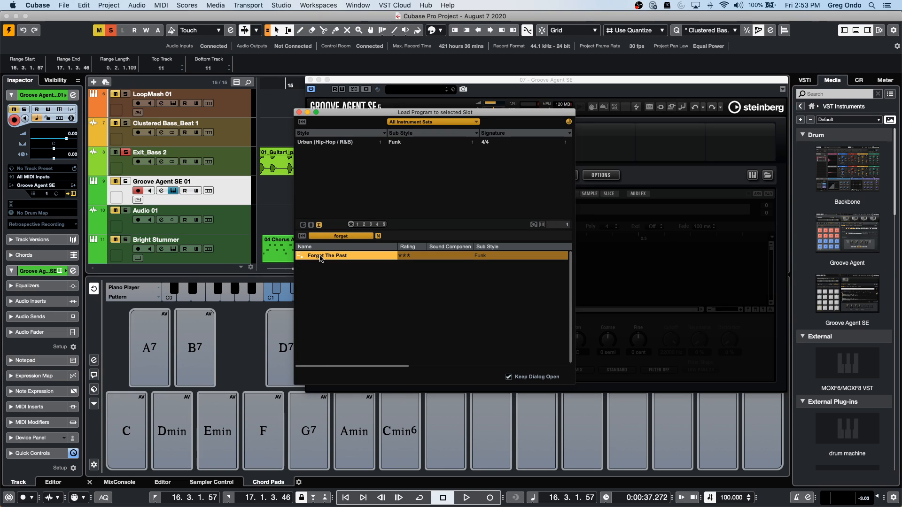
double_click(355, 256)
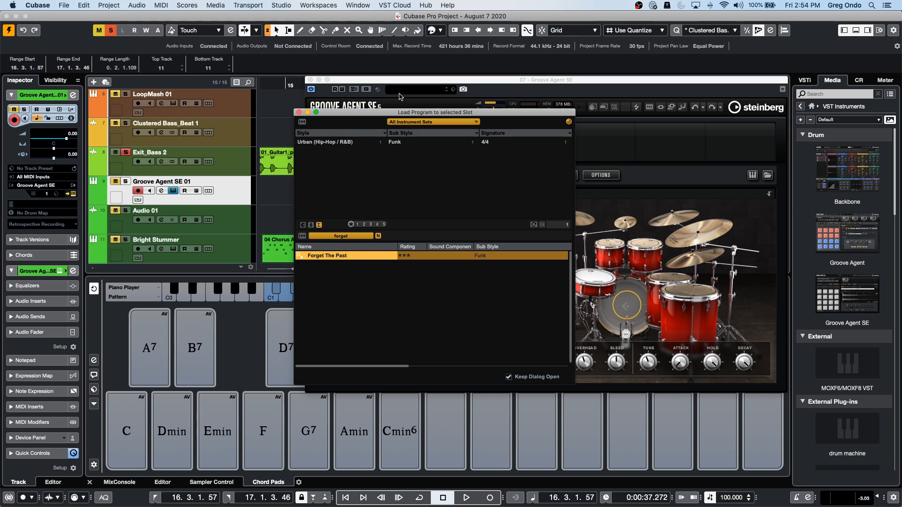
click(299, 113)
- Solo the Groove Agent SE 01 track and place the kit's Main 1 pattern on it at bar 19
drag(439, 77, 687, 99)
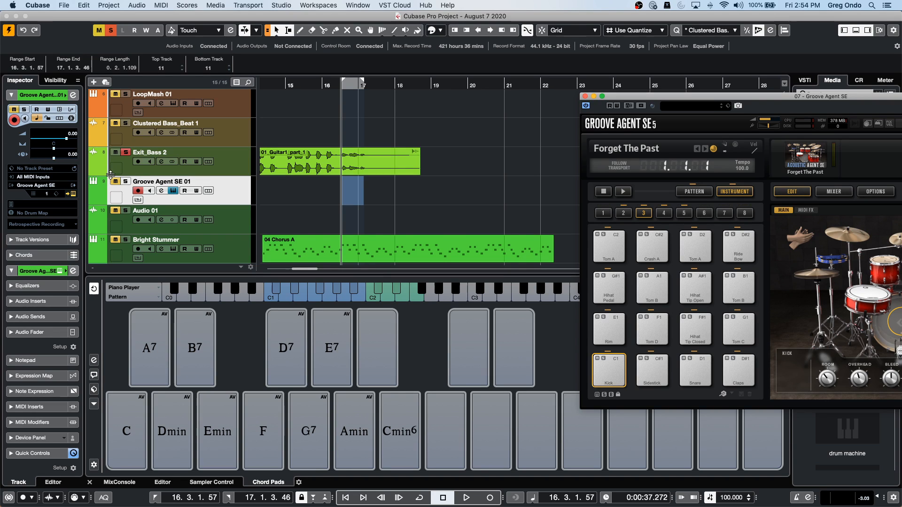
click(125, 181)
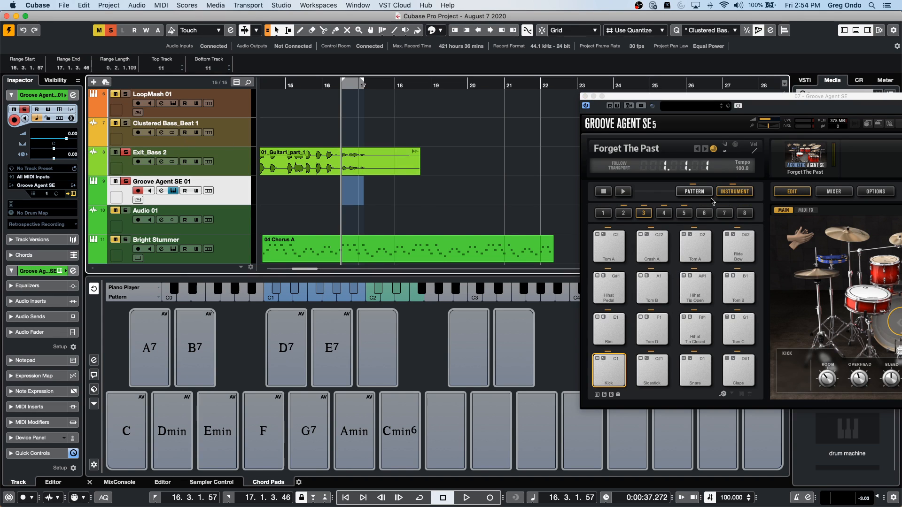
click(693, 191)
drag(613, 323, 495, 202)
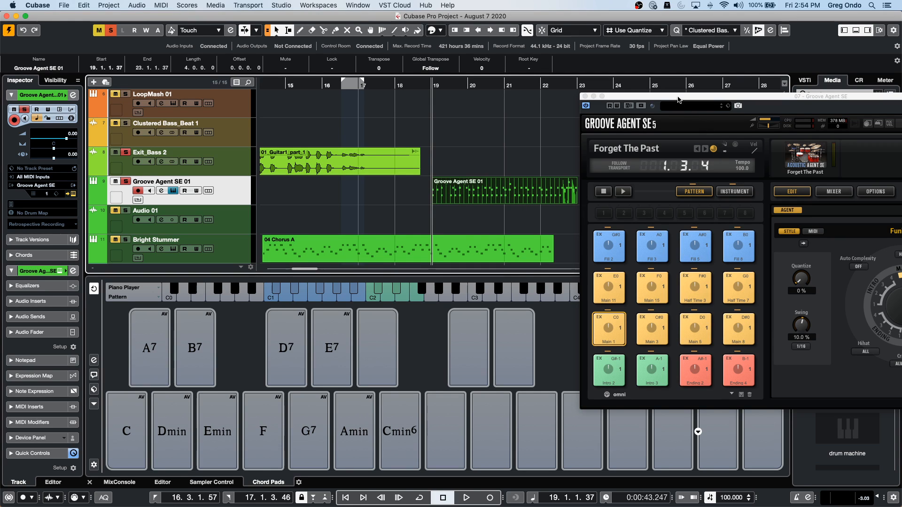
- Audition the Main 1, Main 3 and Main 15 patterns, place Main 15 after the first drum event, and shift it to about 23.4.2
drag(677, 100, 766, 104)
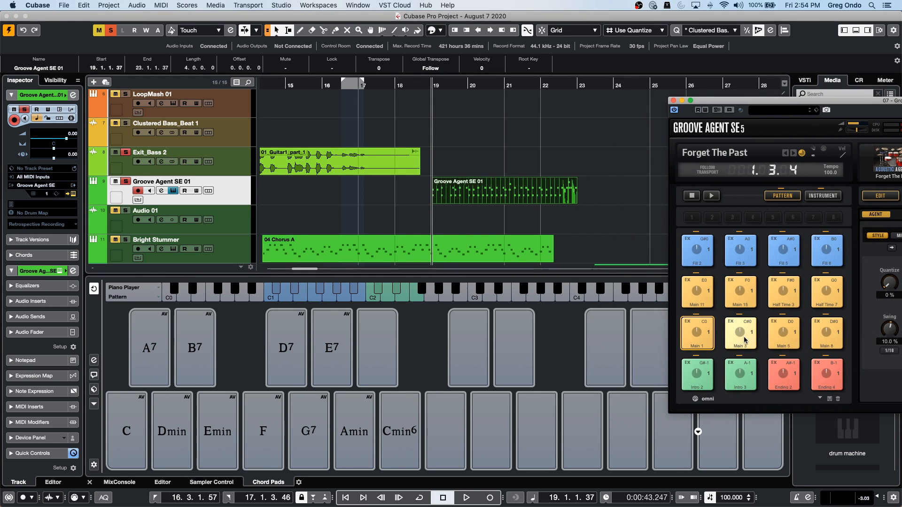
click(695, 339)
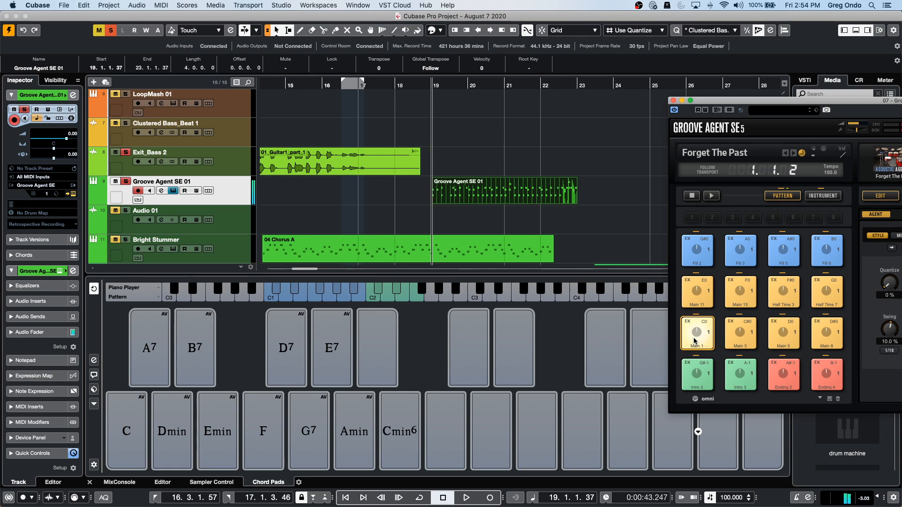
click(739, 334)
click(743, 293)
drag(743, 293, 599, 194)
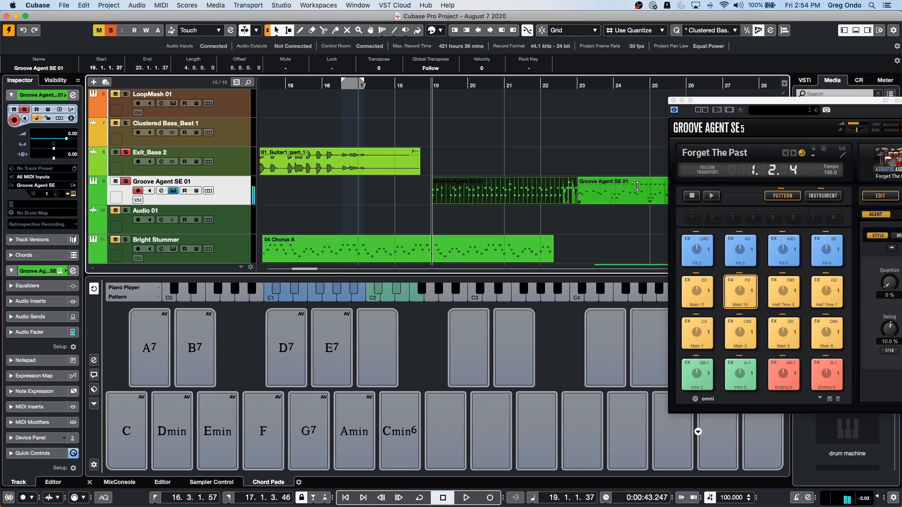
drag(720, 107, 793, 109)
drag(626, 191, 655, 188)
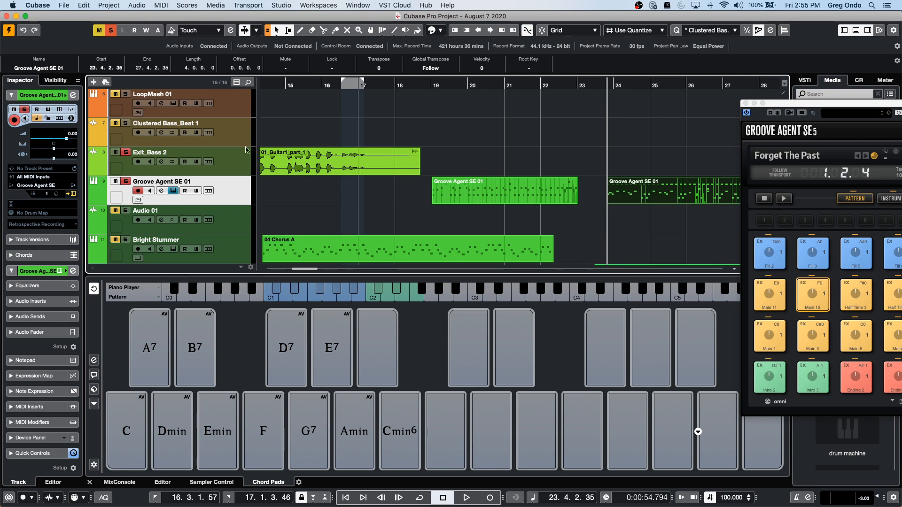
- Add a MIDI track below the Exit_Bass 2 track
right_click(237, 158)
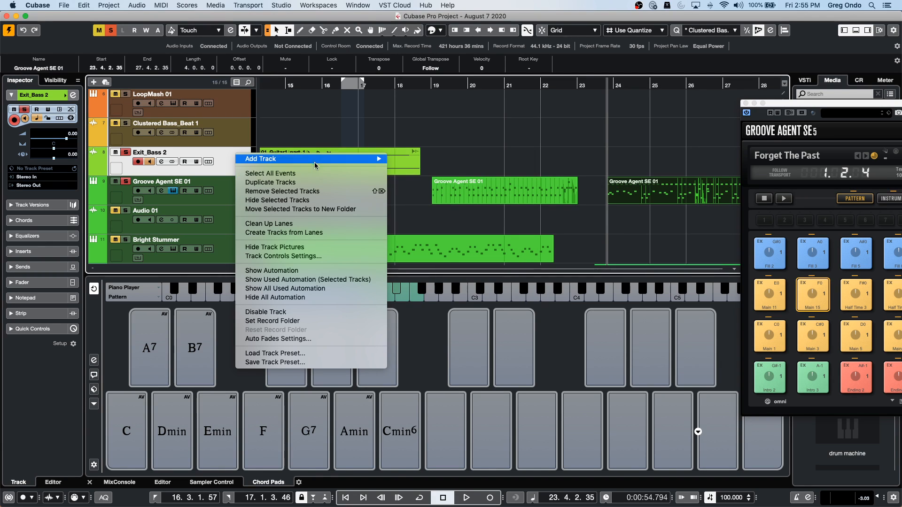
mouse_move(314, 159)
click(412, 183)
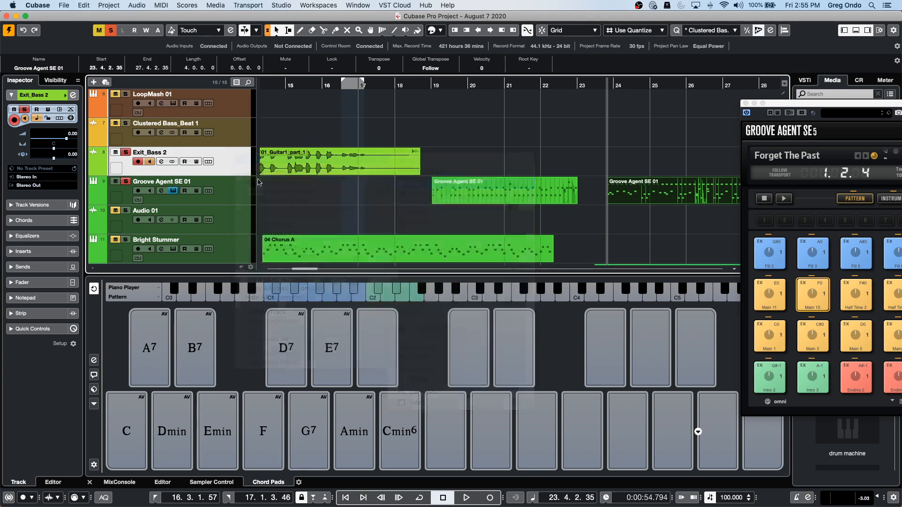
key(Return)
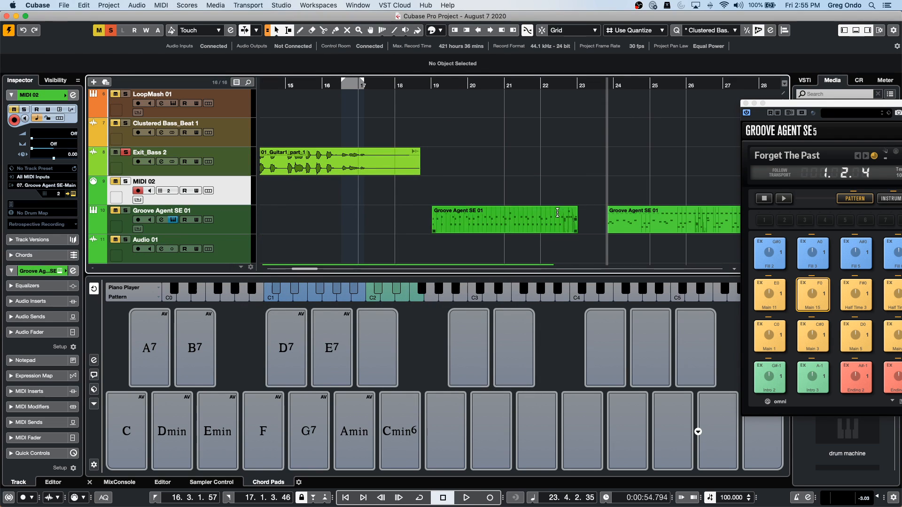
- Route the MIDI 02 track's output to PANORAMA P4 MIDI out and its input to PANORAMA P4 MIDI in, on channel 4
click(62, 184)
click(232, 188)
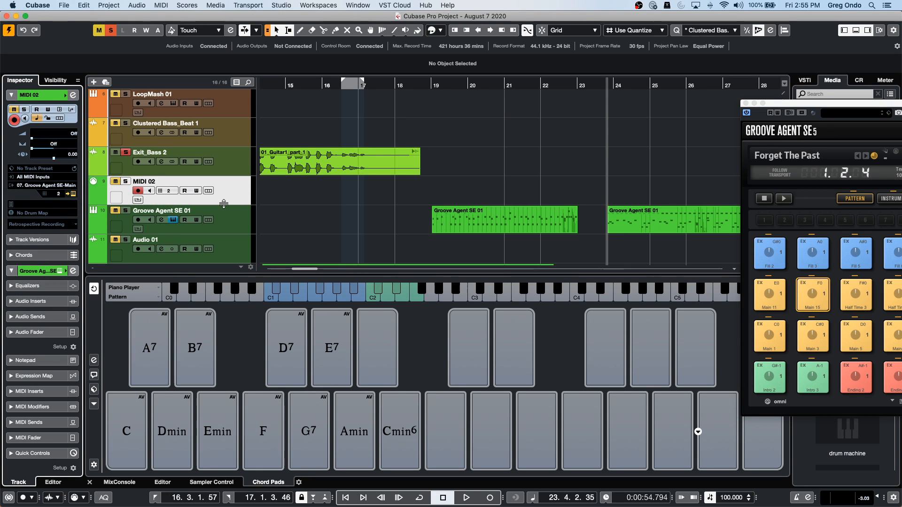
click(30, 184)
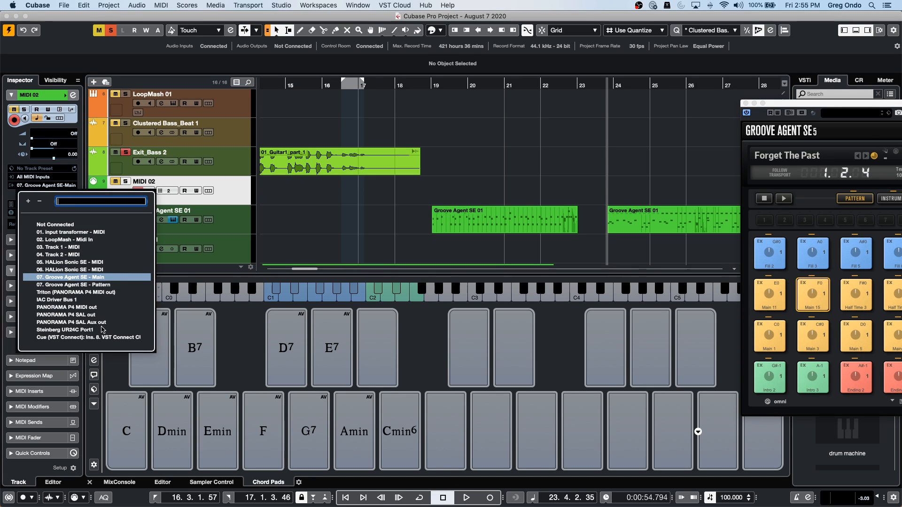
click(70, 307)
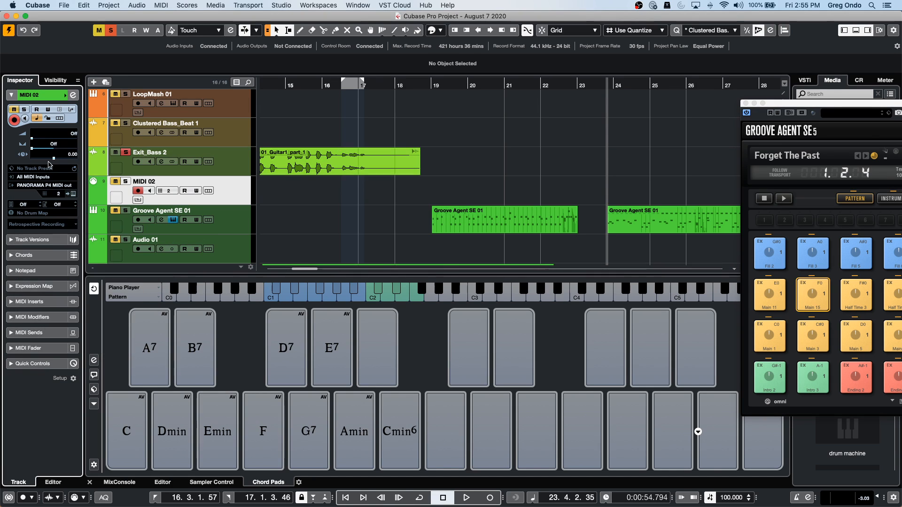
click(46, 178)
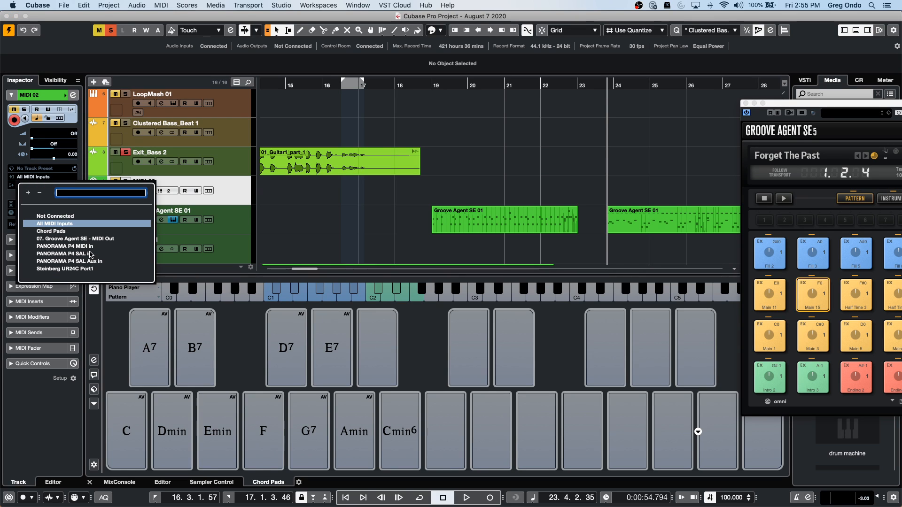
click(92, 247)
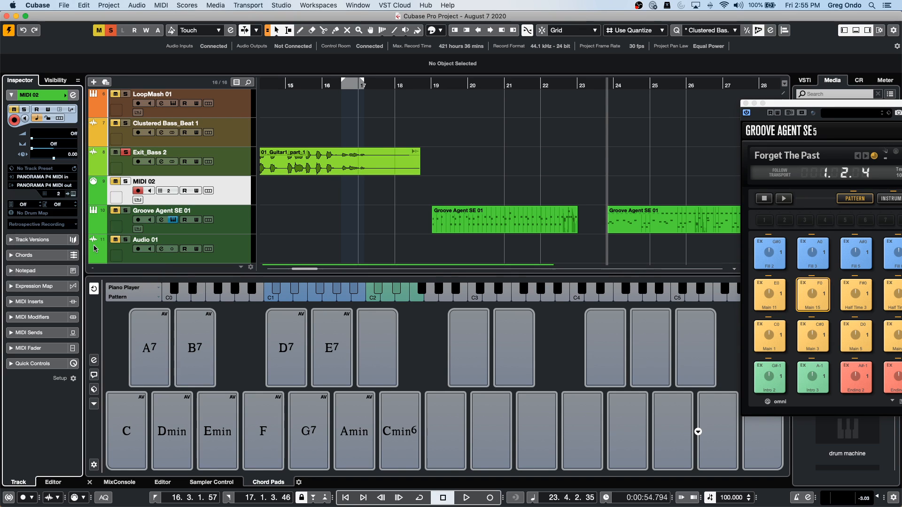
click(58, 193)
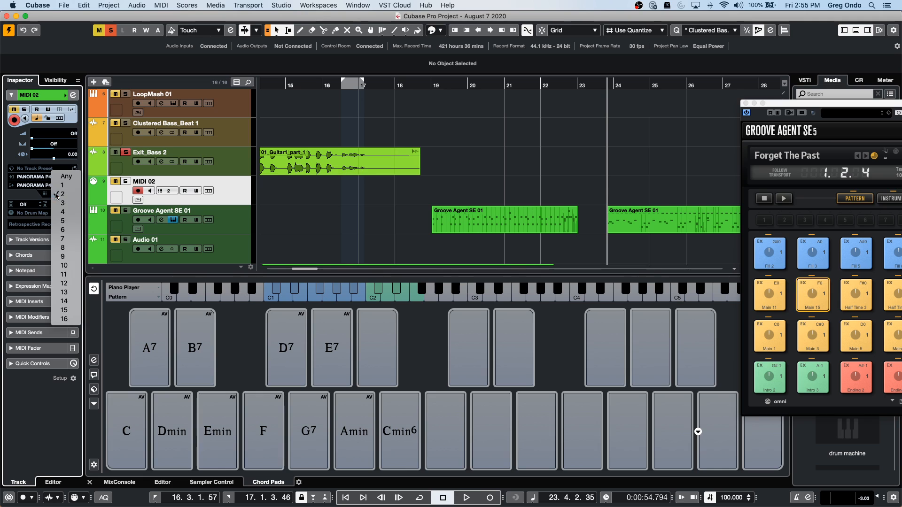
click(58, 184)
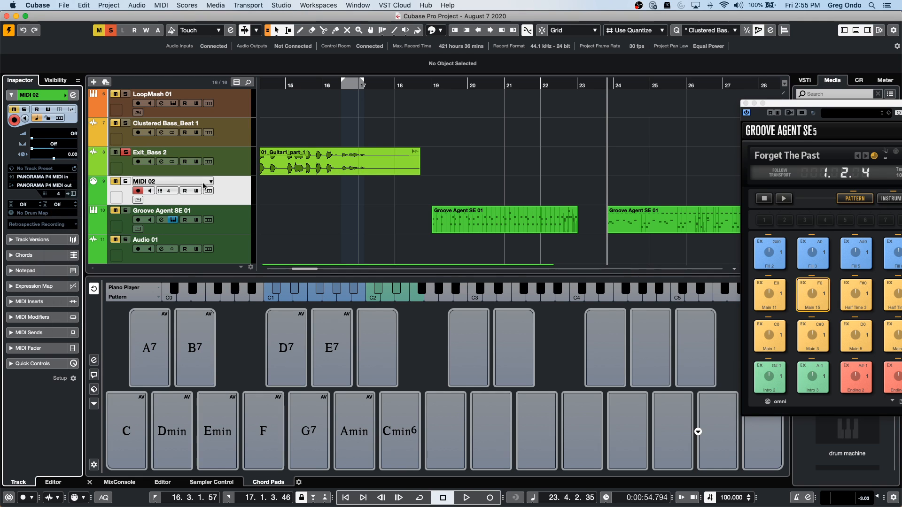
- Rename the MIDI 02 track as August 7 and solo it
double_click(145, 181)
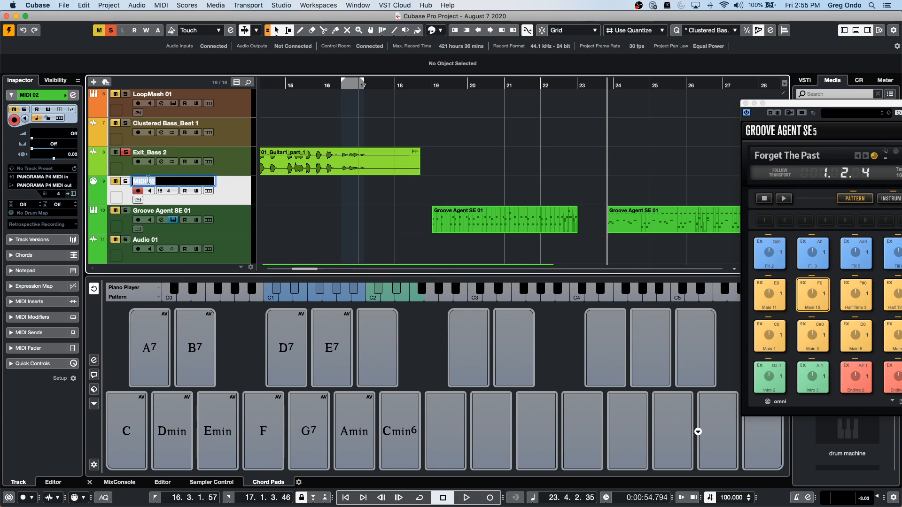
text(August 7)
key(Return)
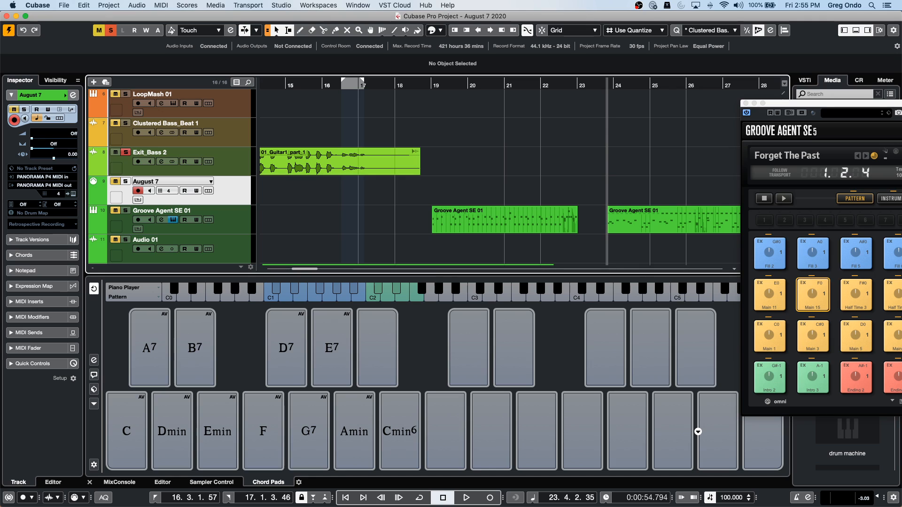
click(125, 182)
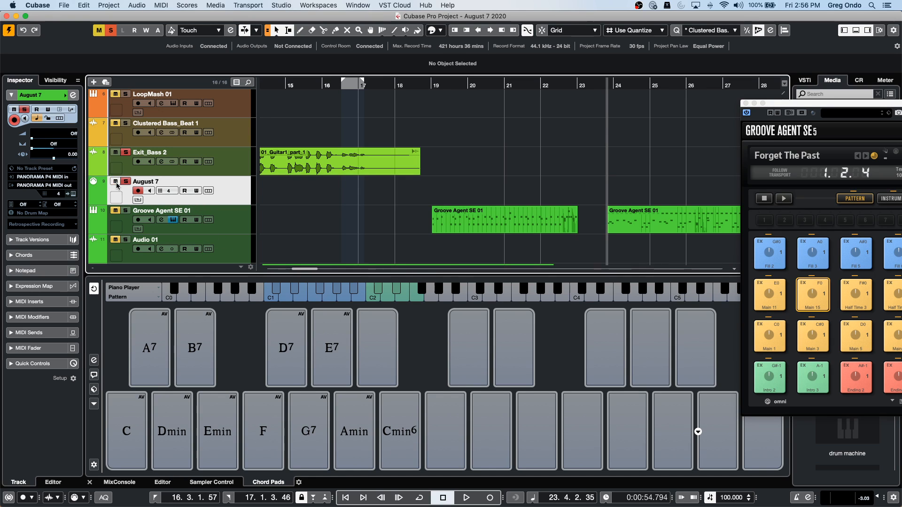
- Save the August 7 MIDI track's settings as a track preset named August 7
right_click(230, 188)
mouse_move(266, 193)
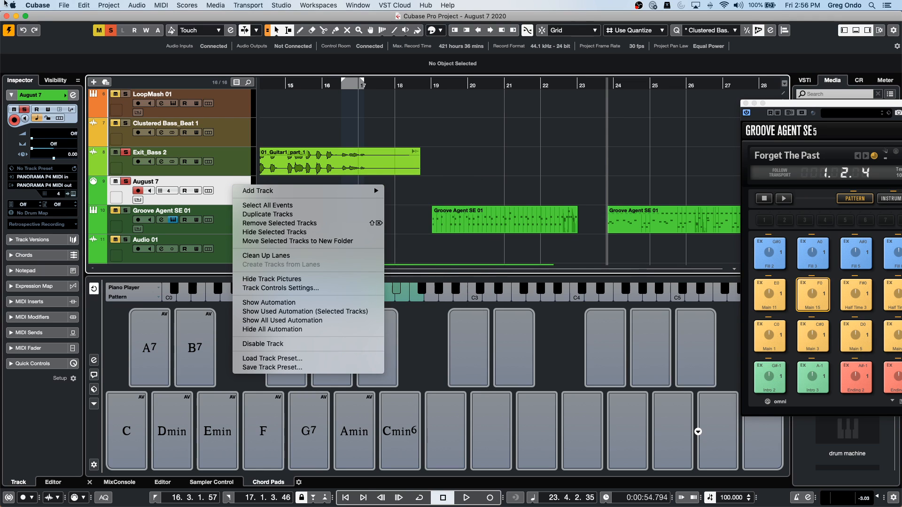
click(85, 6)
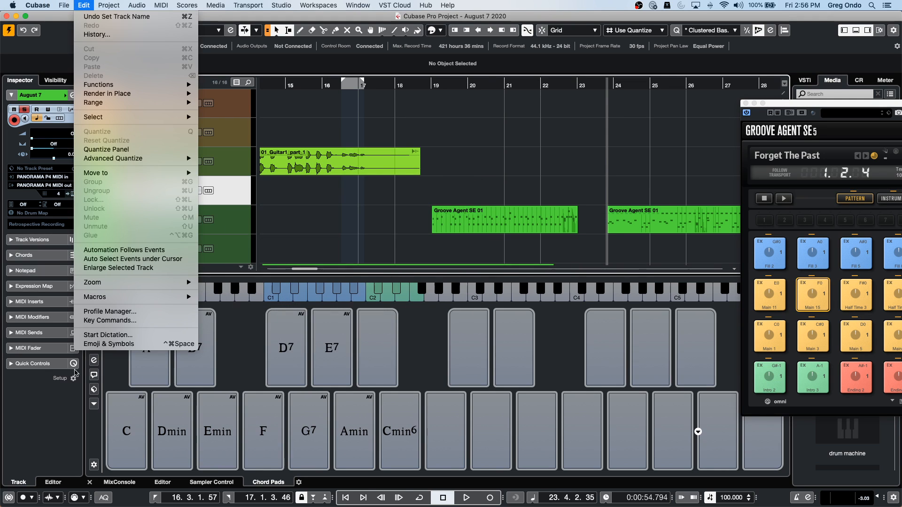
right_click(226, 197)
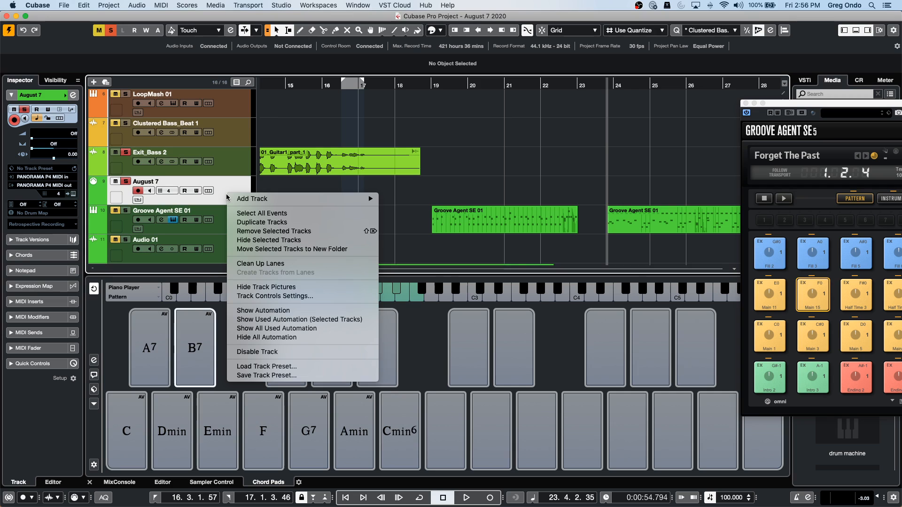
click(279, 377)
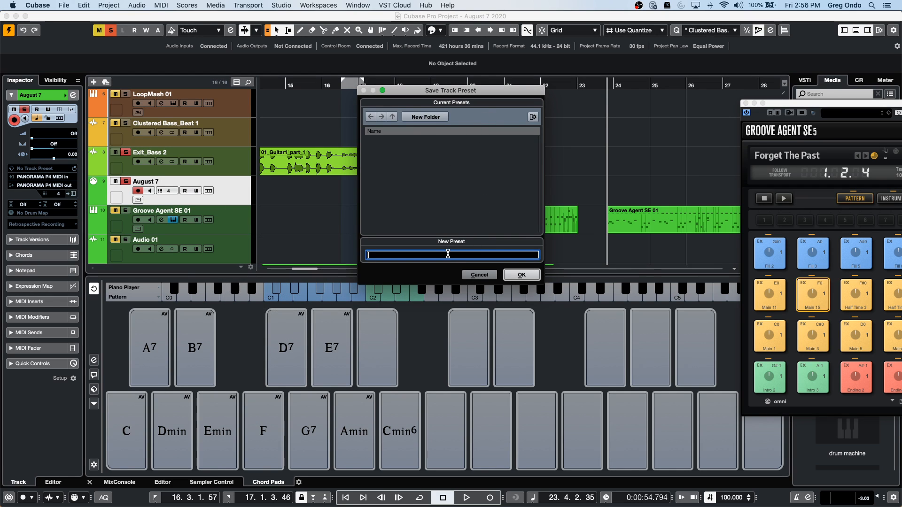
text(Aug)
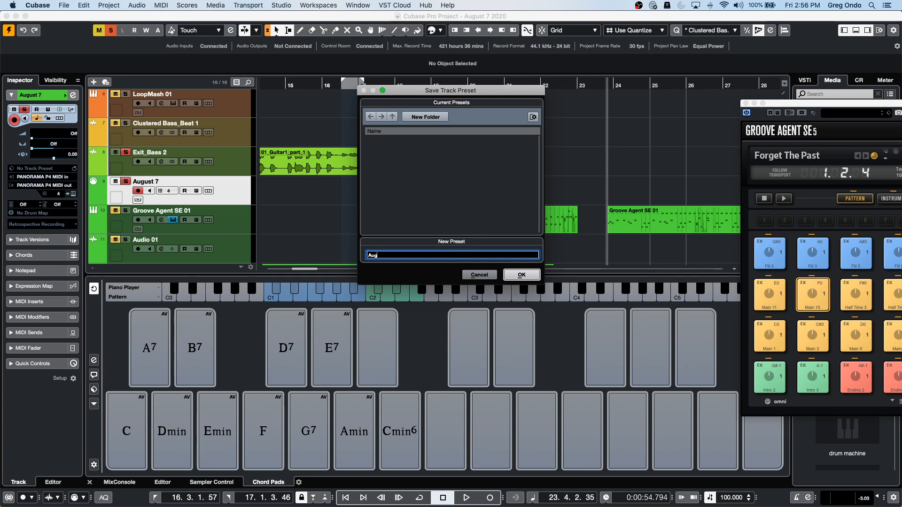
text(ust 7)
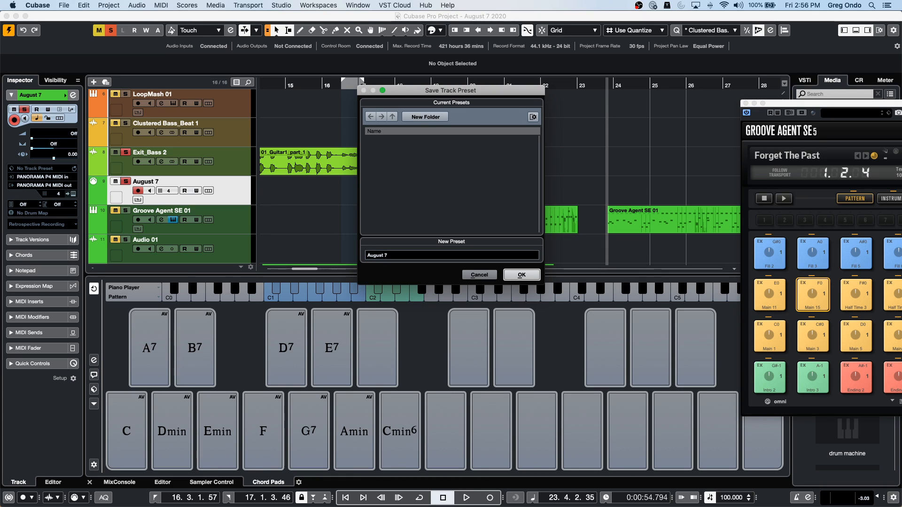
click(522, 275)
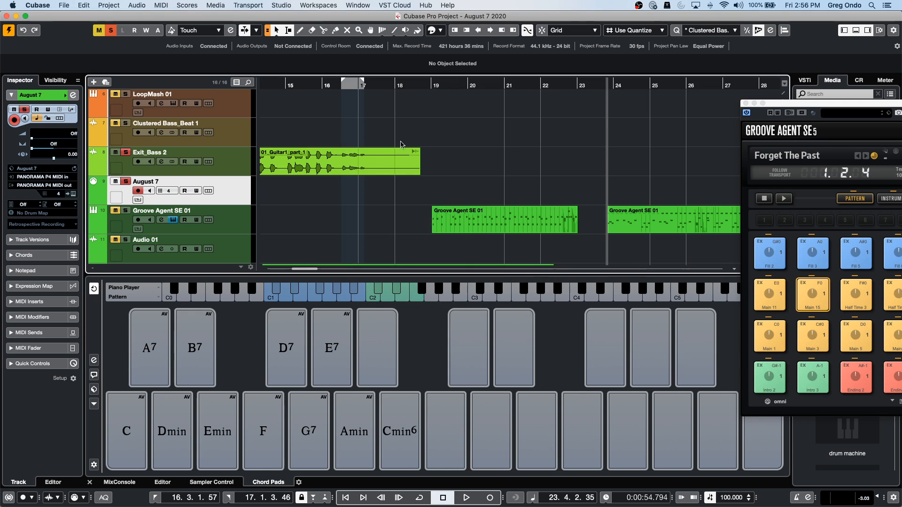
- Remove the August 7 MIDI track from the project
click(241, 170)
right_click(240, 183)
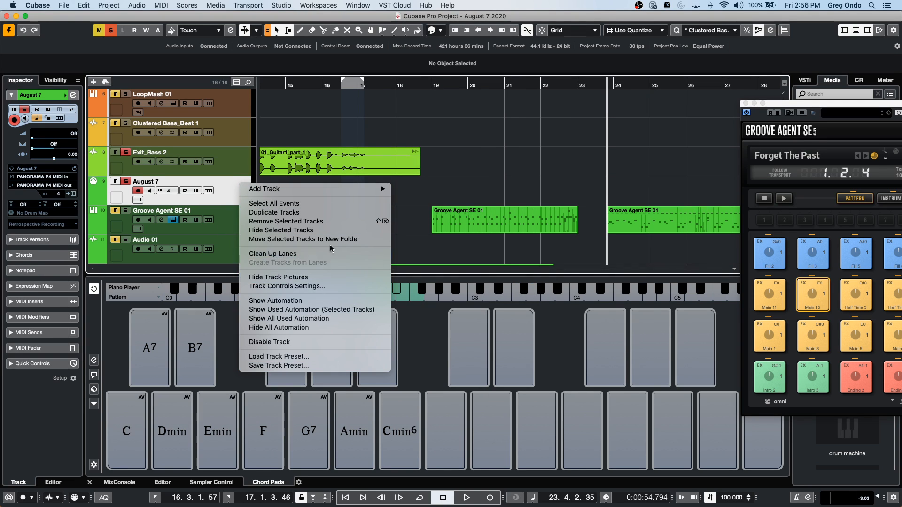
click(300, 221)
- Add a track from the August 7 track preset below Groove Agent SE 01, searching for August without the audio preset filter
right_click(220, 201)
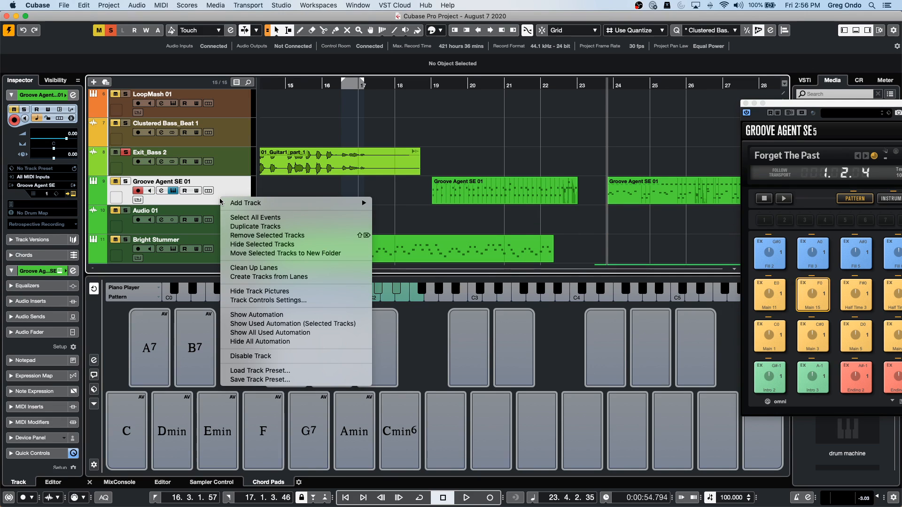
mouse_move(351, 205)
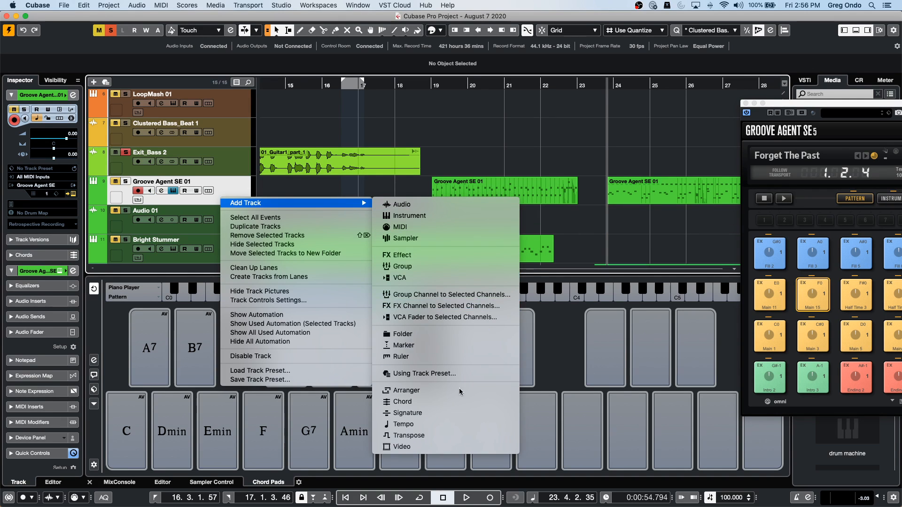
click(423, 373)
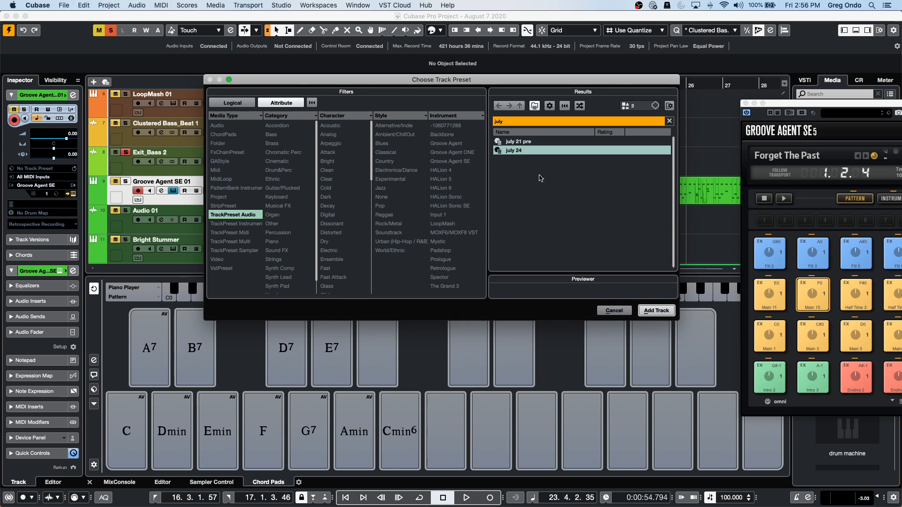
click(533, 121)
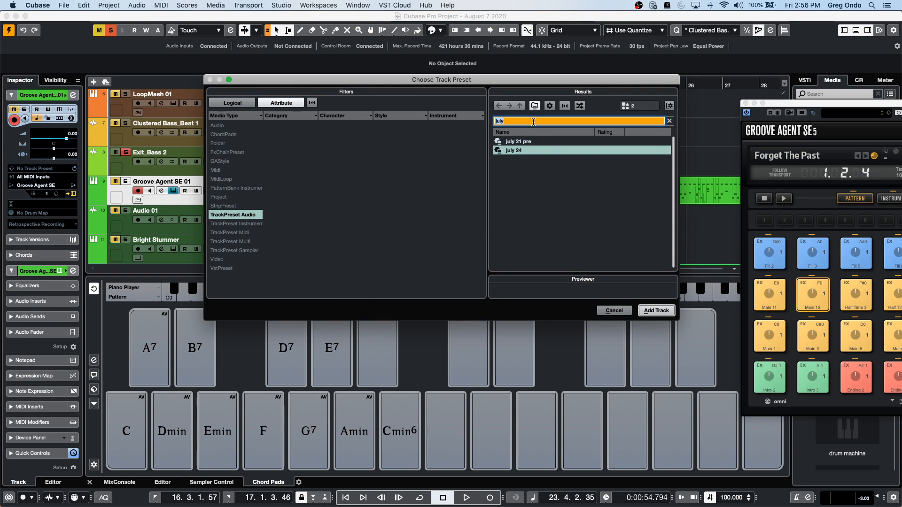
text(Au)
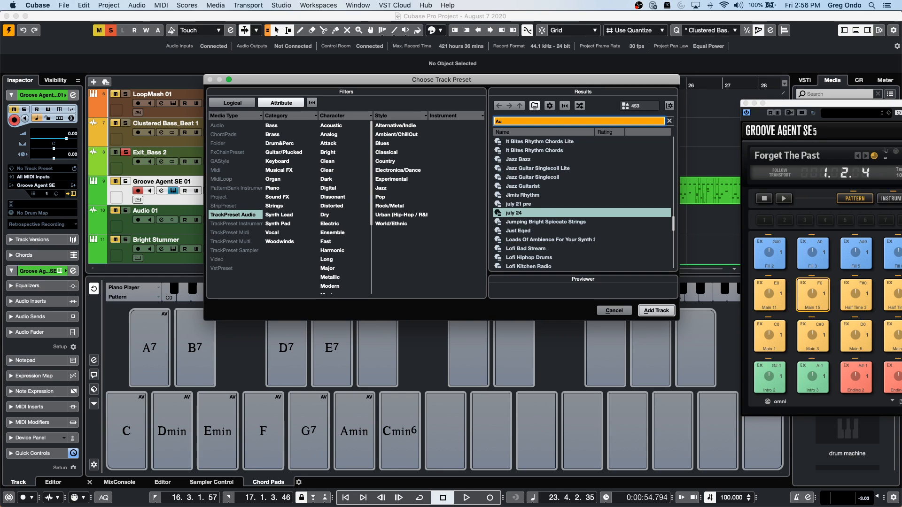
key(BackSpace)
key(BackSpace)
text(Au)
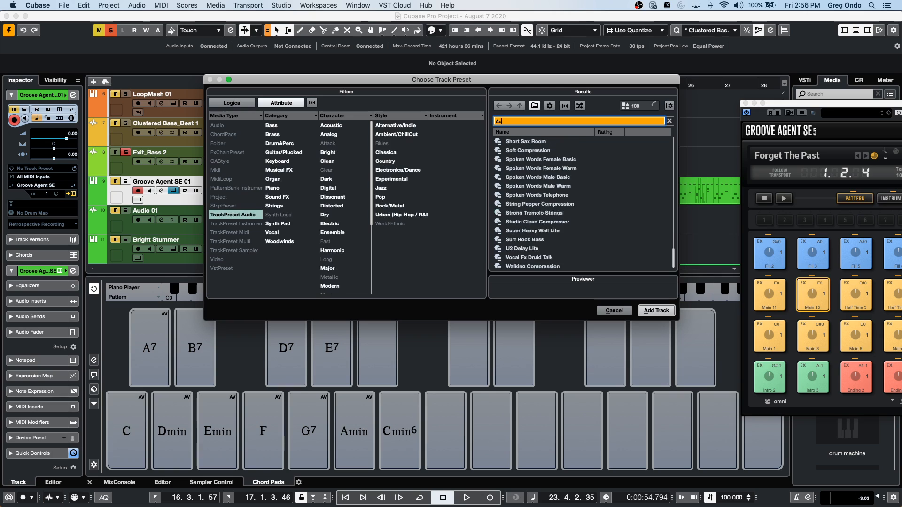
text(gust)
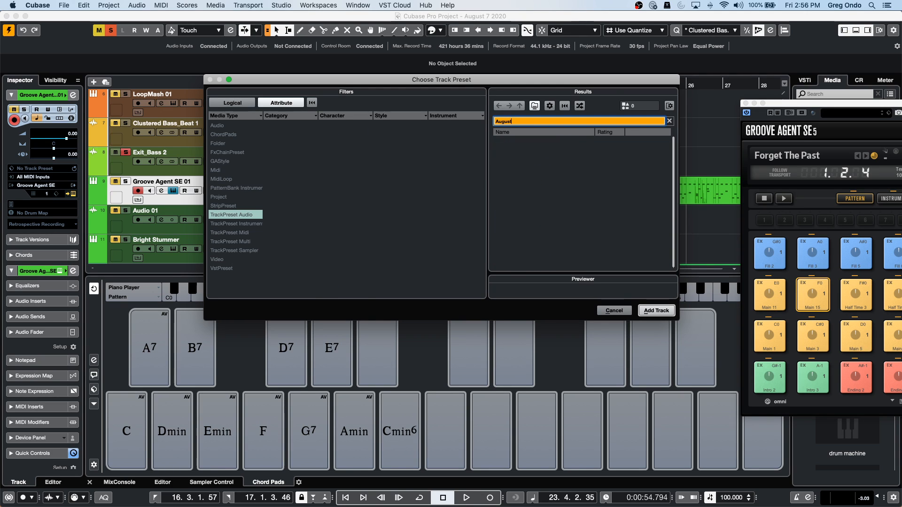
click(250, 216)
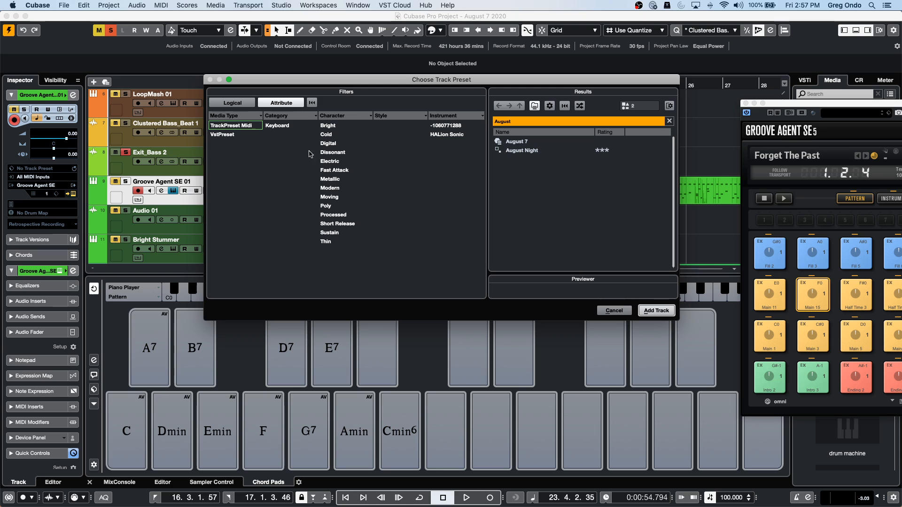
double_click(523, 142)
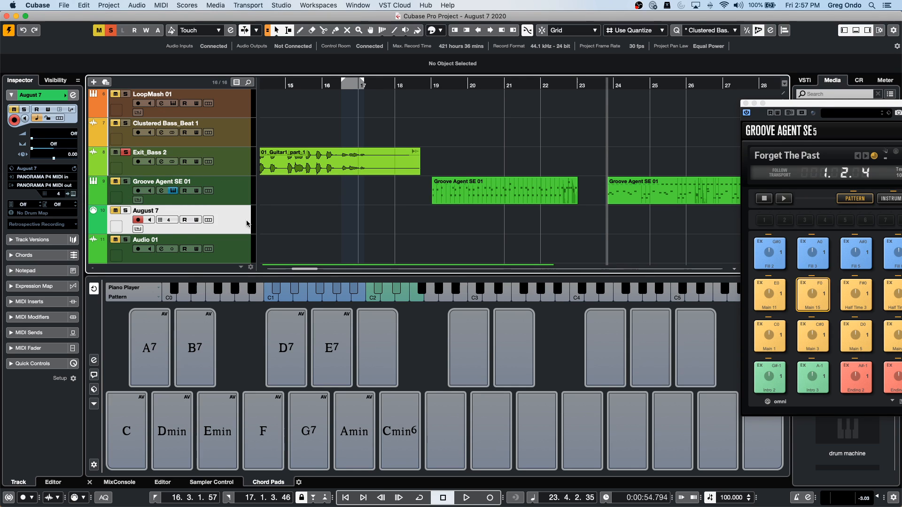
right_click(238, 216)
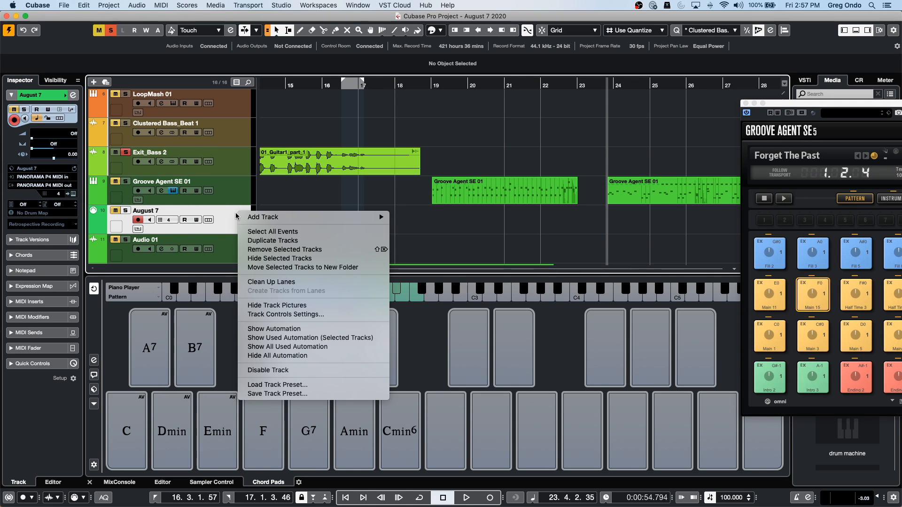
click(250, 397)
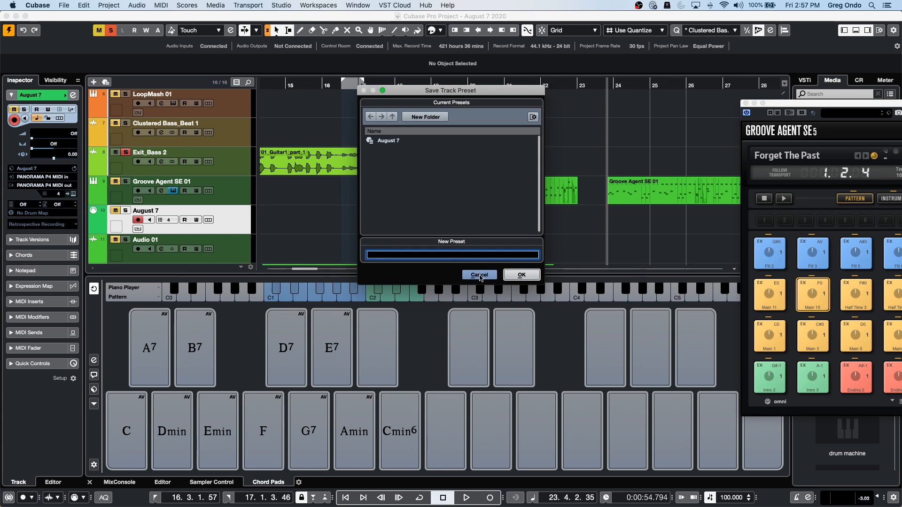
click(485, 276)
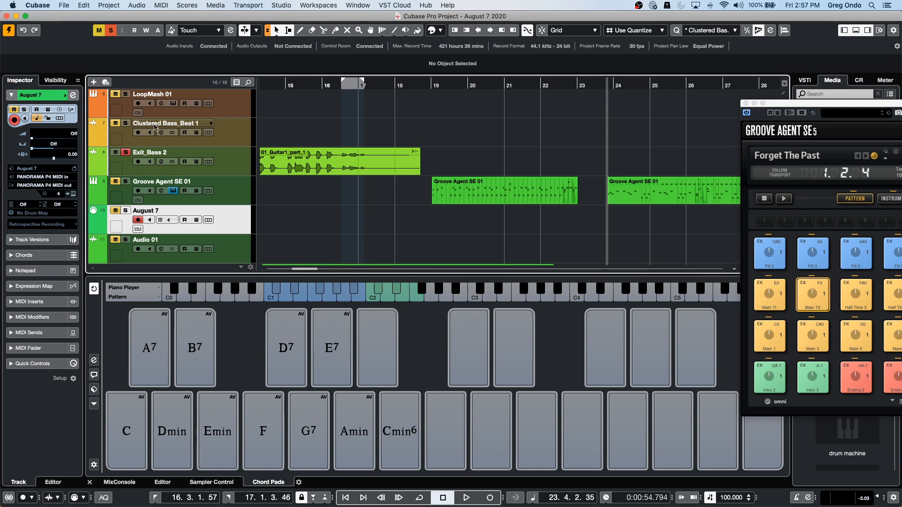
- Add another track from the August 7 track preset below the Clustered Bass_Beat 1 track
click(236, 136)
right_click(236, 136)
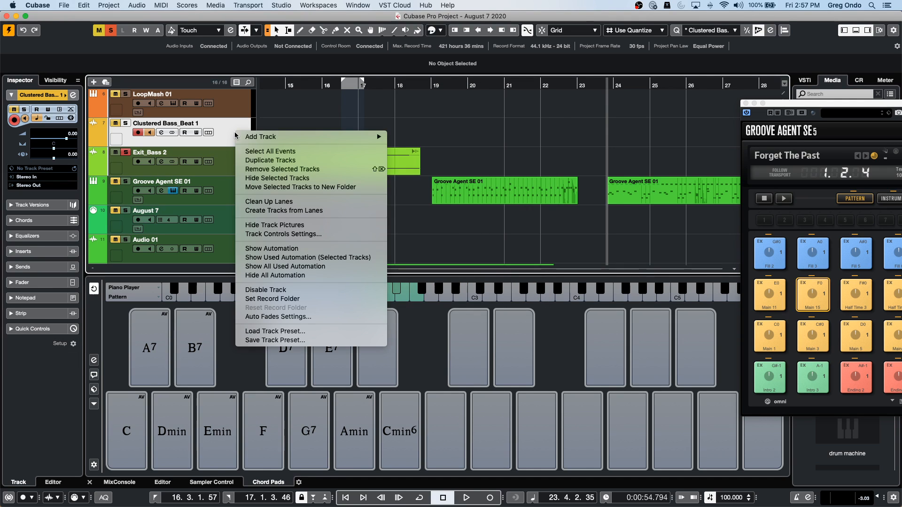
mouse_move(263, 137)
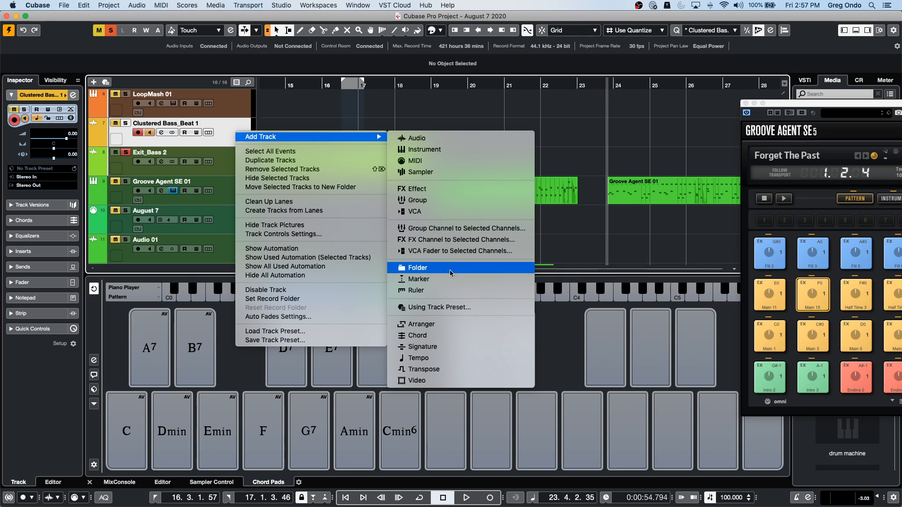
click(439, 307)
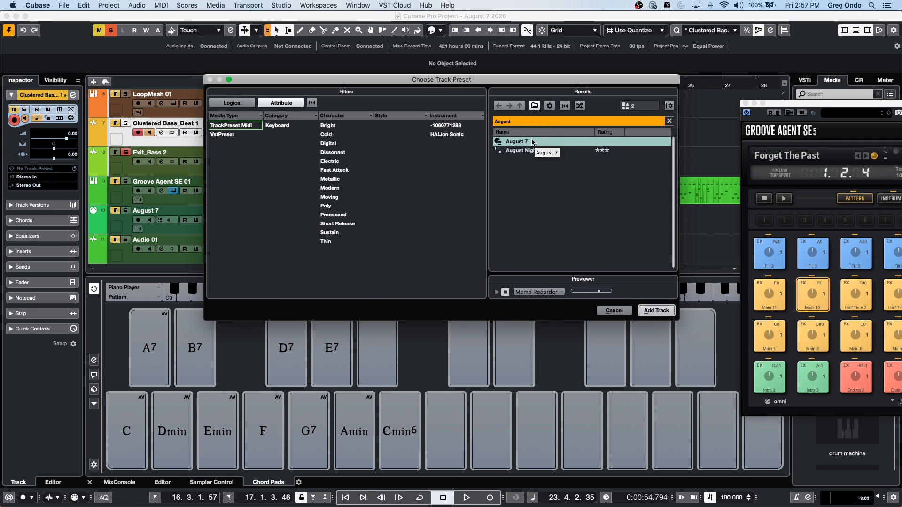
double_click(532, 142)
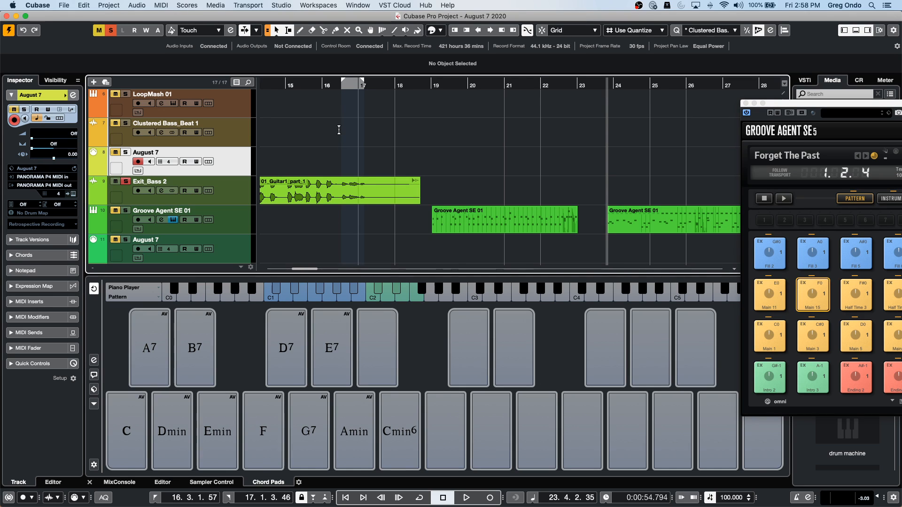
- Show the volume automation lane beneath the Groove Agent SE 01 track
click(331, 204)
click(236, 221)
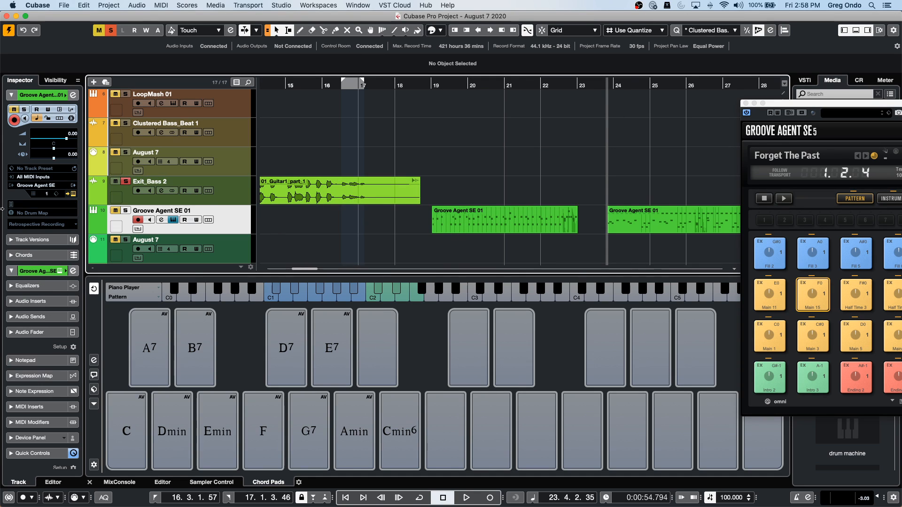
click(93, 230)
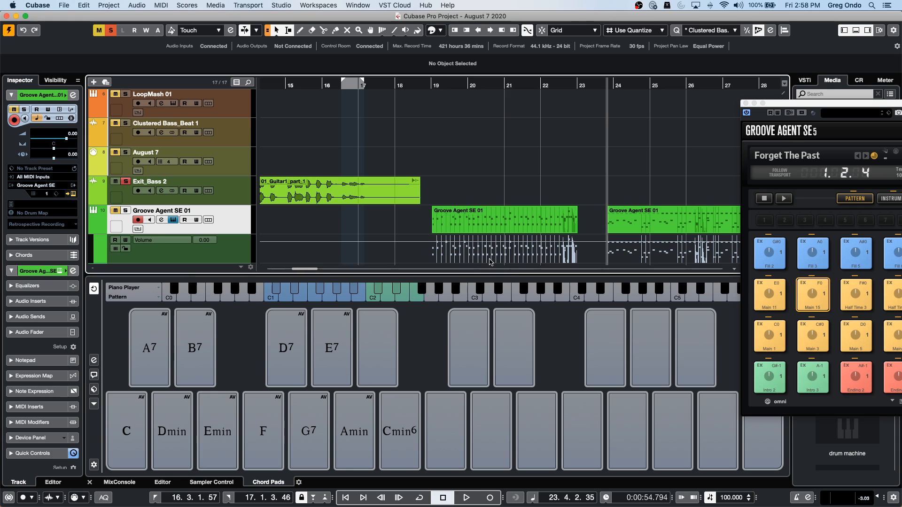
- Open the Groove Agent SE 01 part at bar 19 for editing and set its controller lane to CC 1 (Modulation)
click(478, 218)
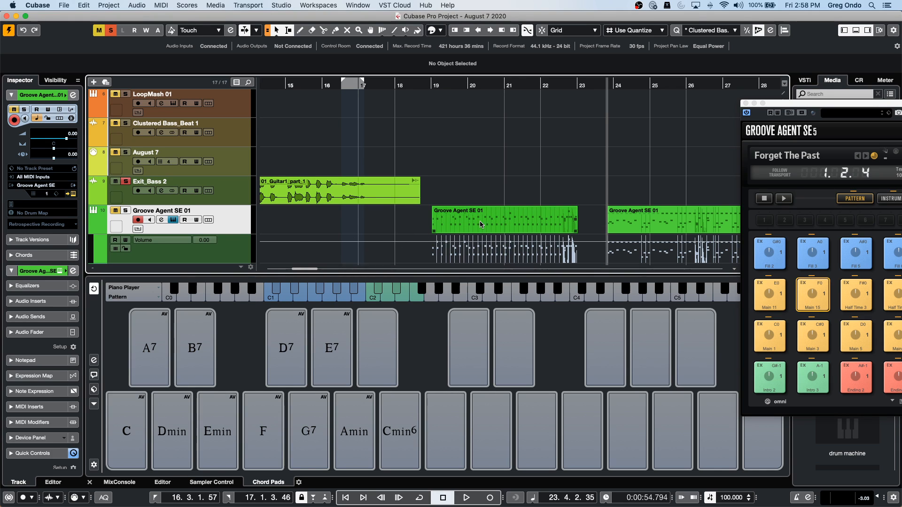
double_click(480, 224)
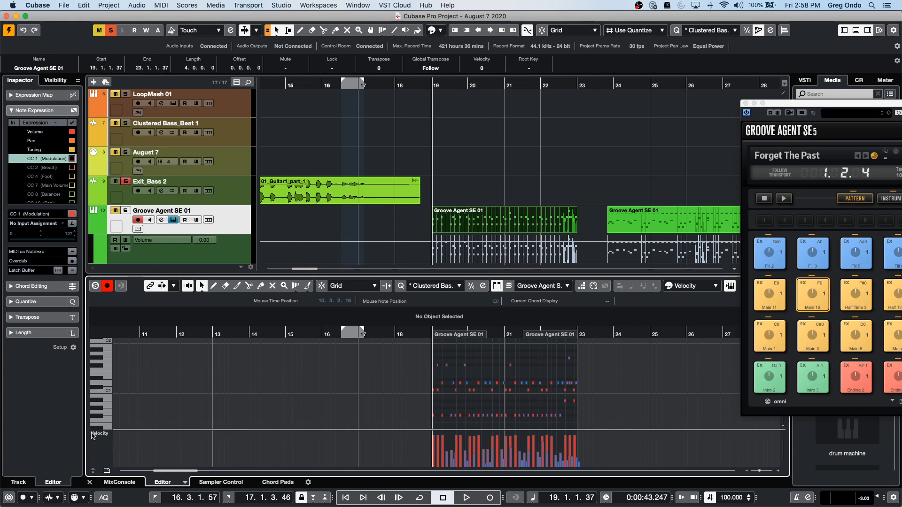
click(99, 433)
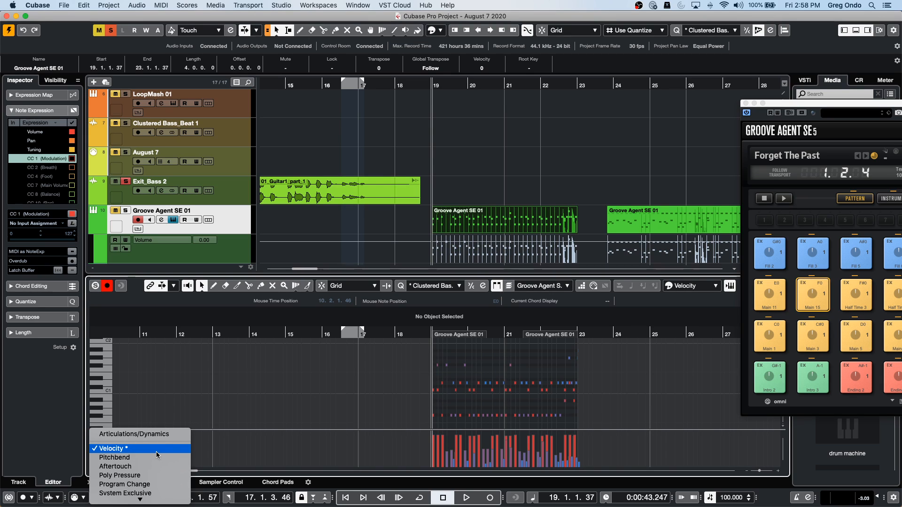
mouse_move(154, 498)
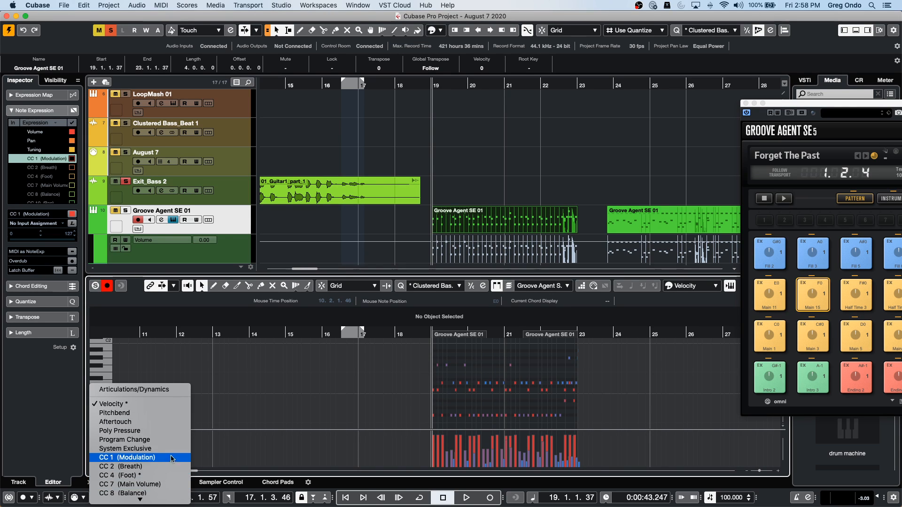
click(177, 458)
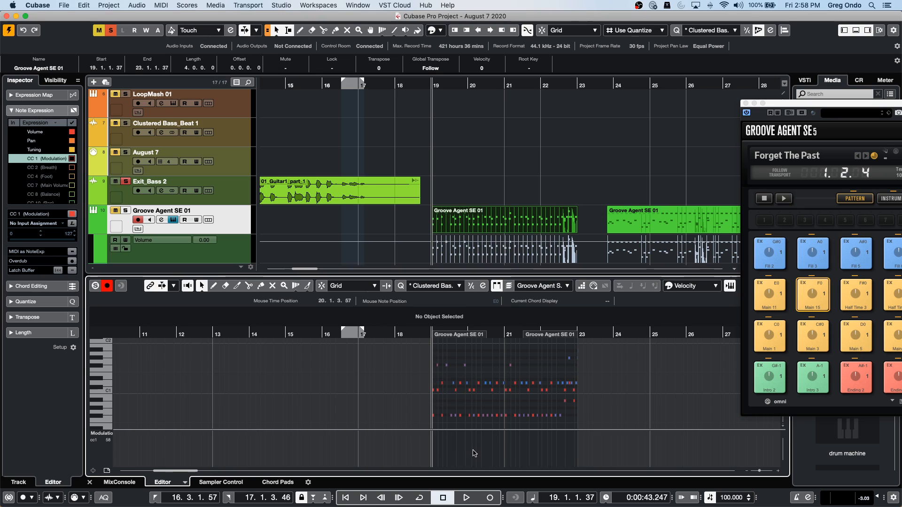
- Draw a freehand modulation curve in the CC 1 lane from about bar 20 to nearly bar 23
right_click(506, 453)
click(485, 451)
drag(475, 455, 563, 448)
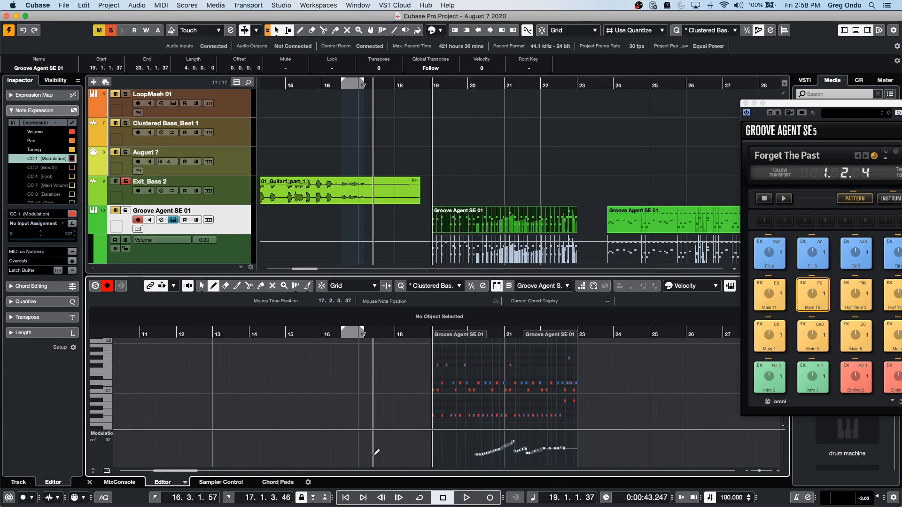
- Redraw the CC 1 modulation curve with a dip, from about the middle of bar 19 to nearly bar 22
mouse_move(460, 452)
mouse_down()
mouse_move(492, 464)
mouse_move(515, 451)
mouse_move(499, 457)
mouse_up()
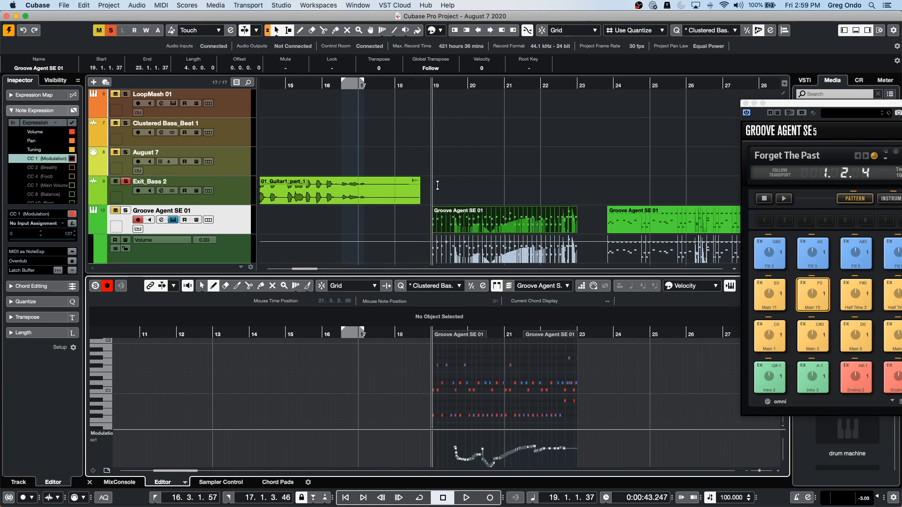
- Set the record destination of CC 1 (Modulation) to Automation Track in the MIDI controller automation setup and accept it
click(137, 5)
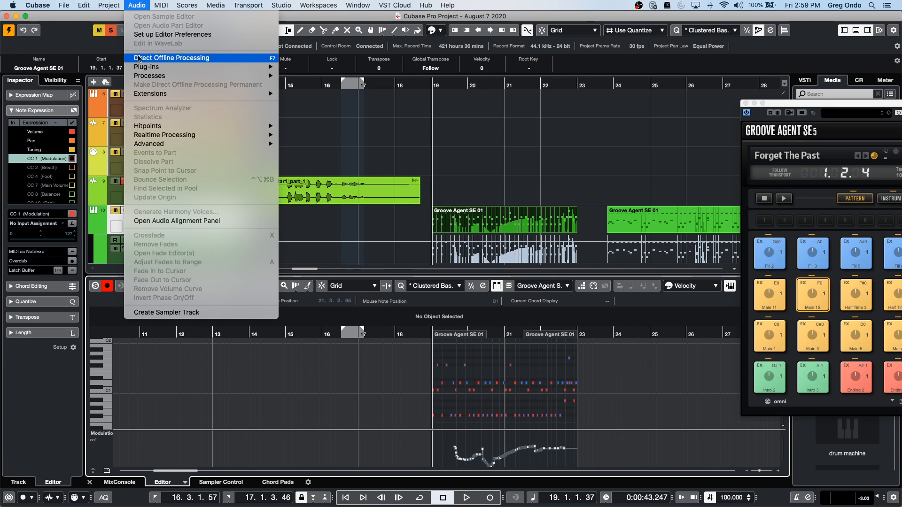
mouse_move(161, 5)
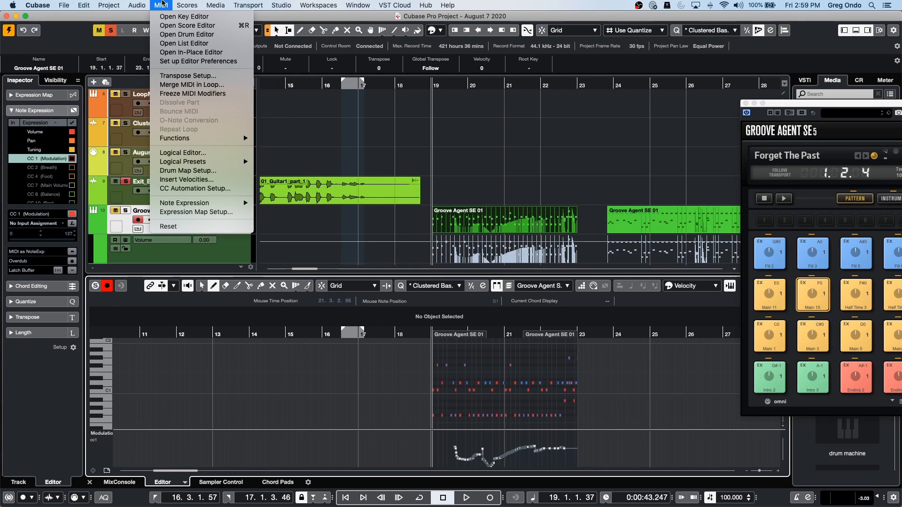
click(180, 189)
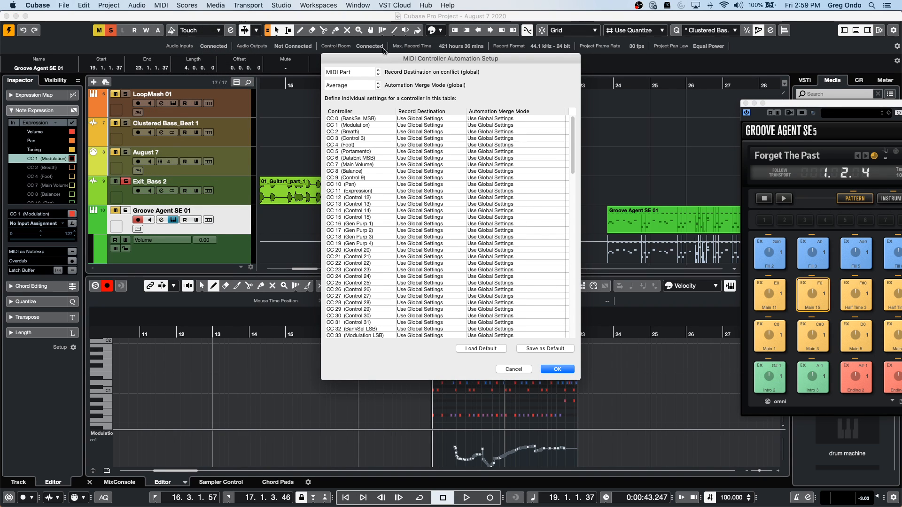
click(415, 125)
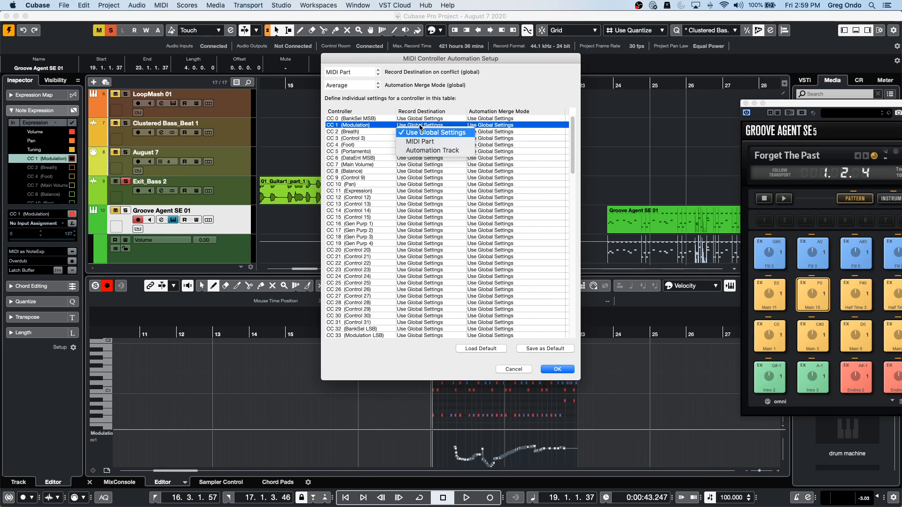
click(421, 150)
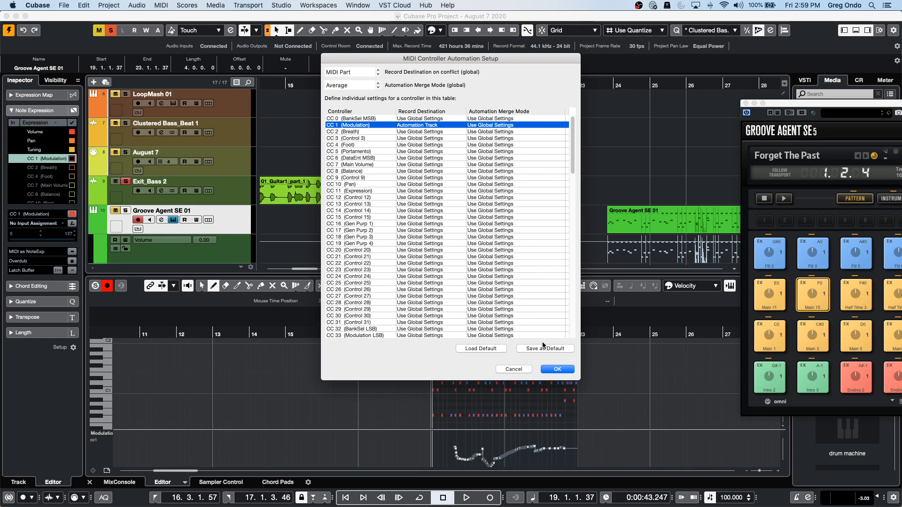
click(557, 369)
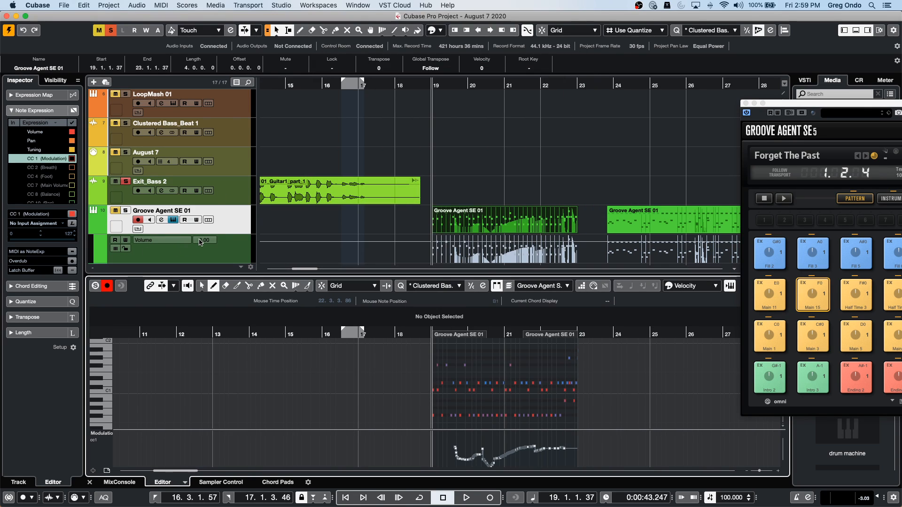
- Switch the Groove Agent SE 01 automation lane to CC 1 modulation and draw a dipping curve from about bar 20 to mid-bar 22
click(173, 239)
click(205, 241)
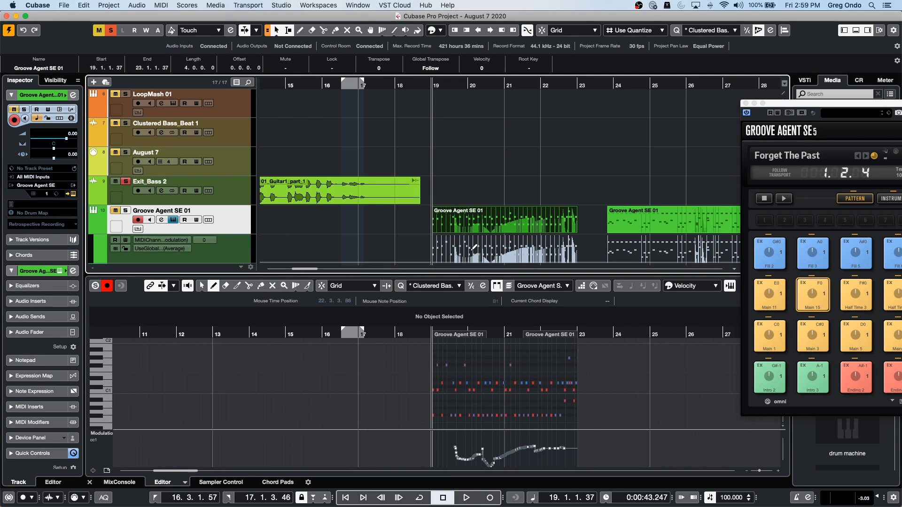
drag(497, 246, 563, 239)
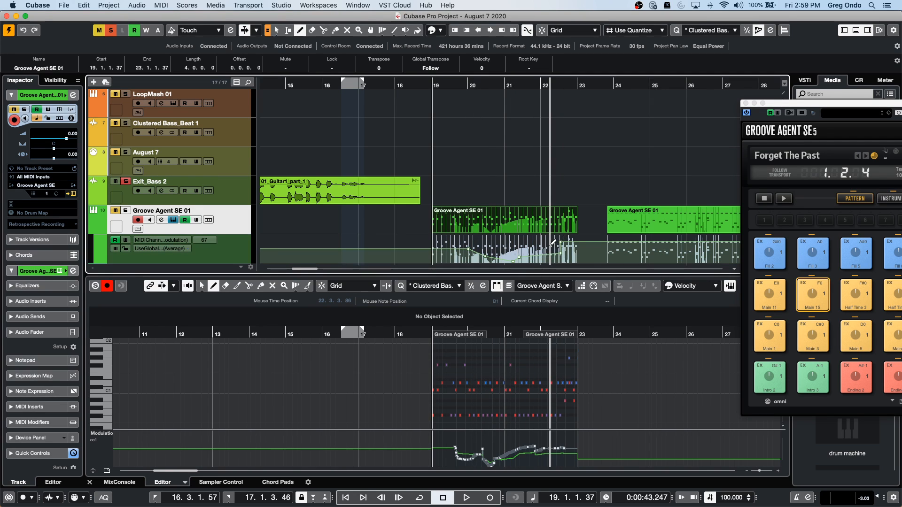
key(1)
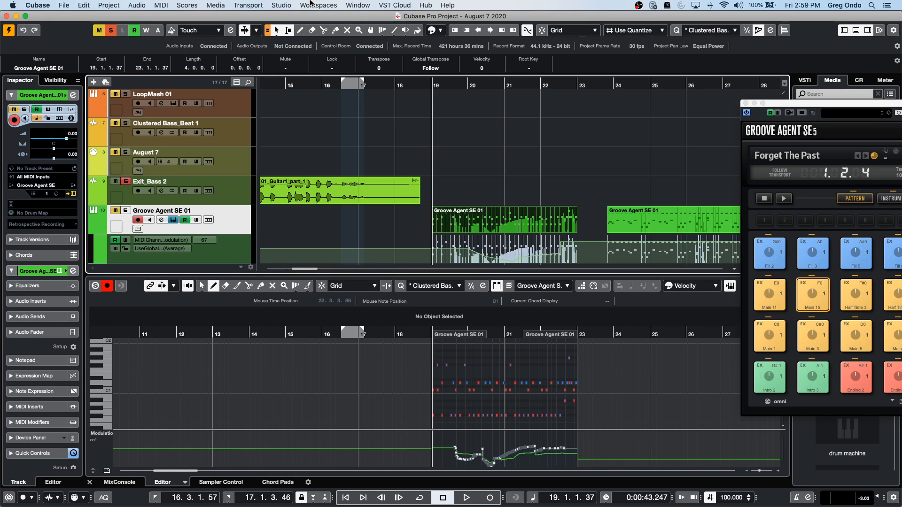
- Turn off Show Data on Tracks in the automation settings and reshape the modulation automation around bar 22
key(F6)
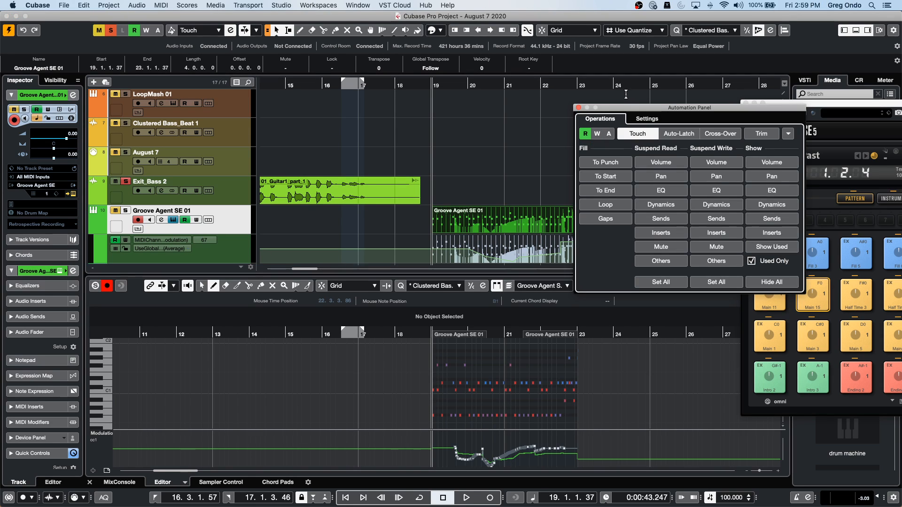
click(635, 120)
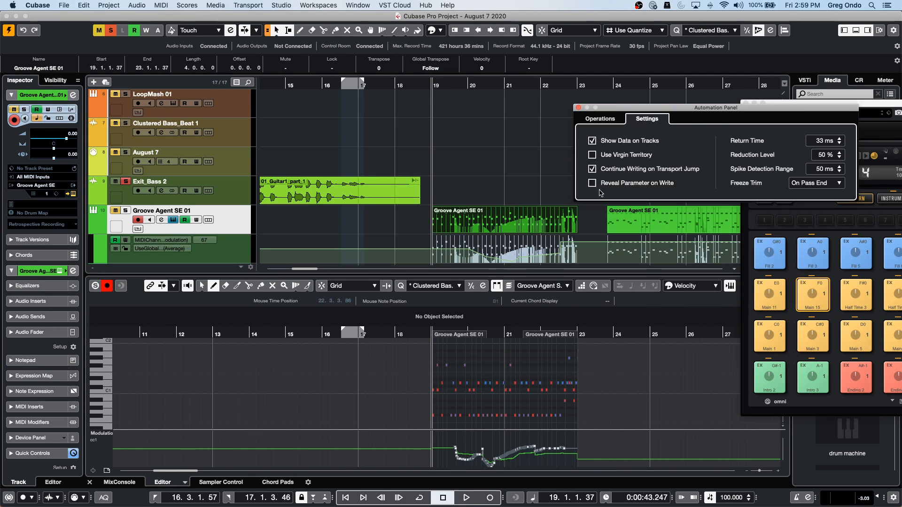
click(592, 141)
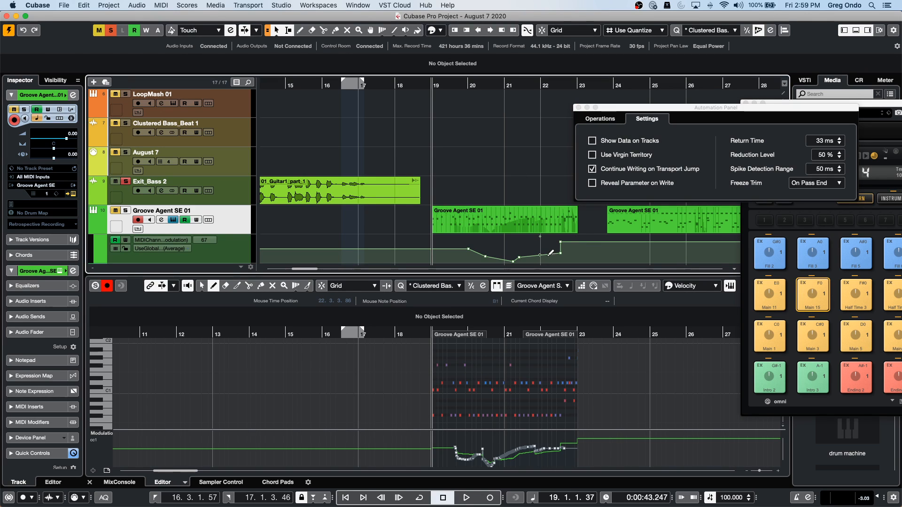
drag(560, 255, 536, 257)
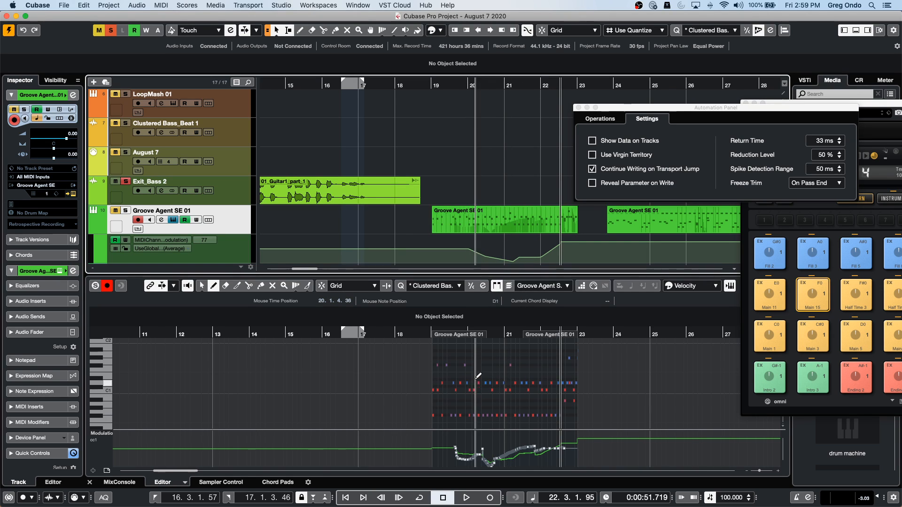
- Draw extra notes in the Groove Agent SE 01 part: a short G1 just before bar 21, a long A#1 from 20.3 and an A1 at 20.2
click(492, 325)
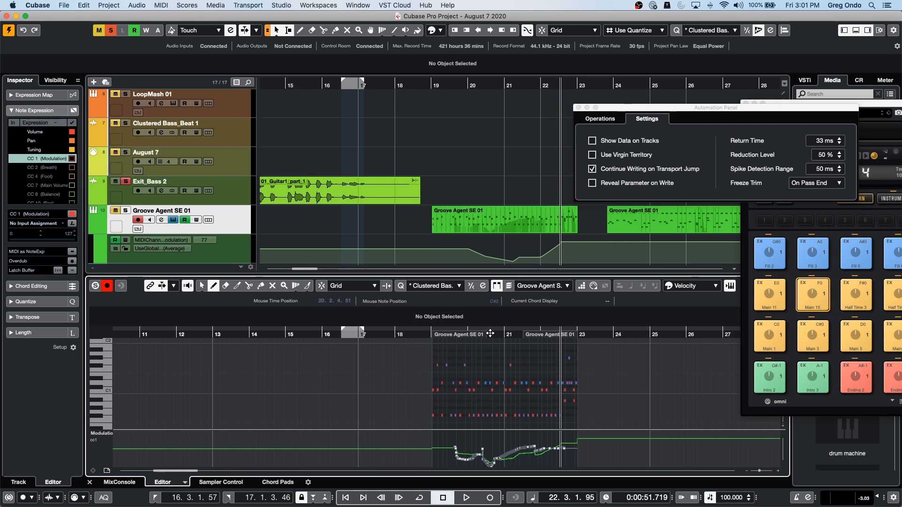
drag(490, 333, 499, 353)
right_click(481, 365)
click(482, 366)
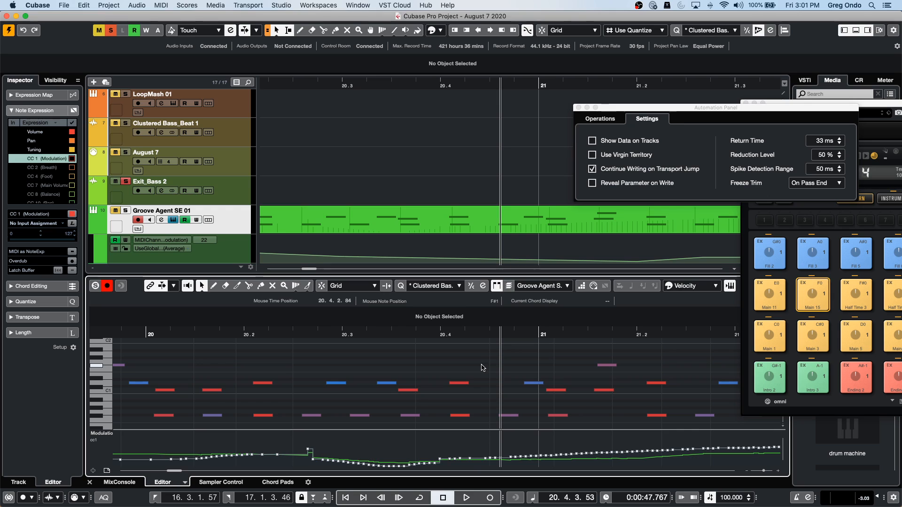
alt+click(489, 361)
alt+click(564, 361)
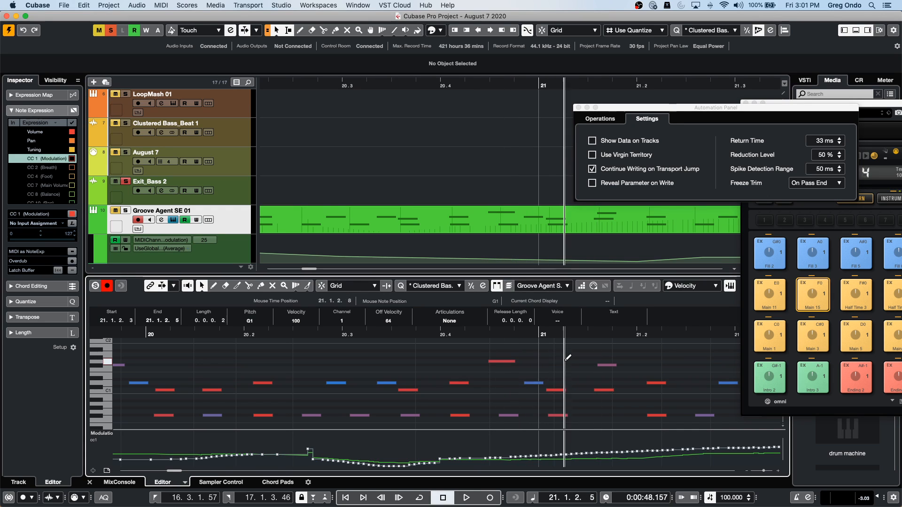
click(427, 393)
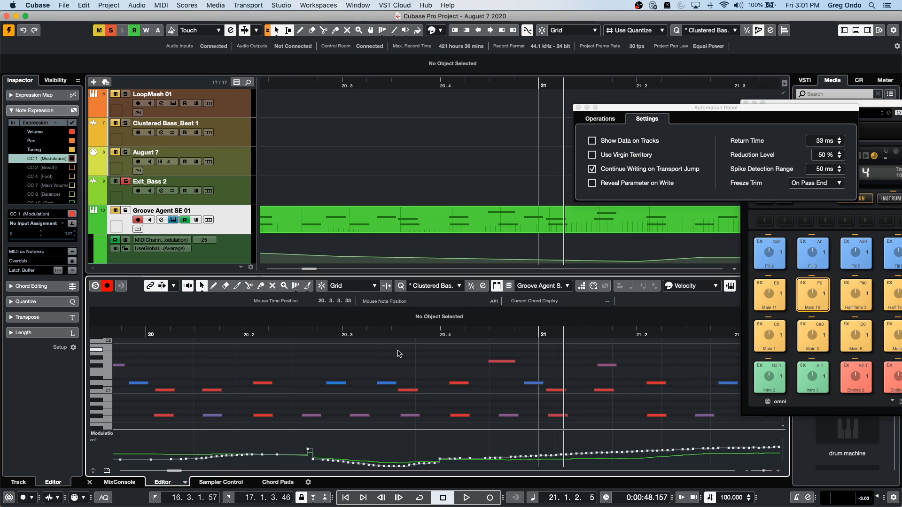
drag(397, 351, 477, 351)
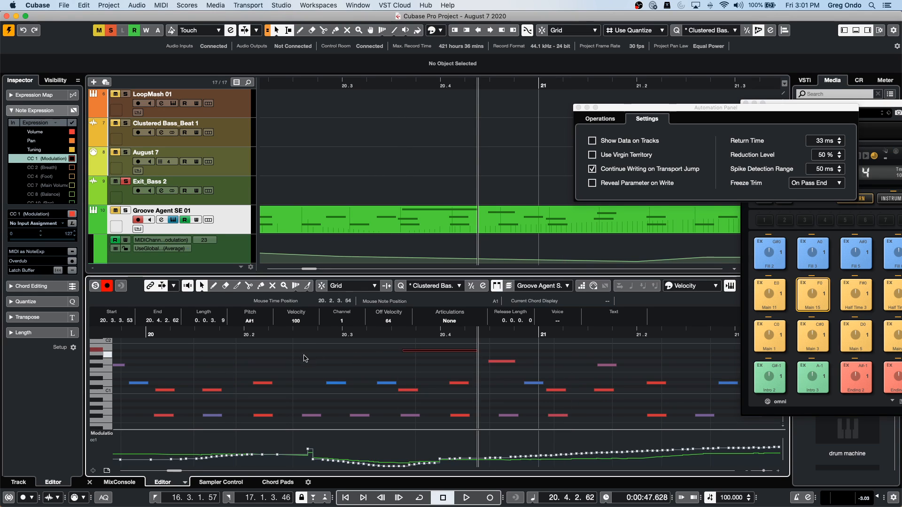
drag(257, 354, 286, 354)
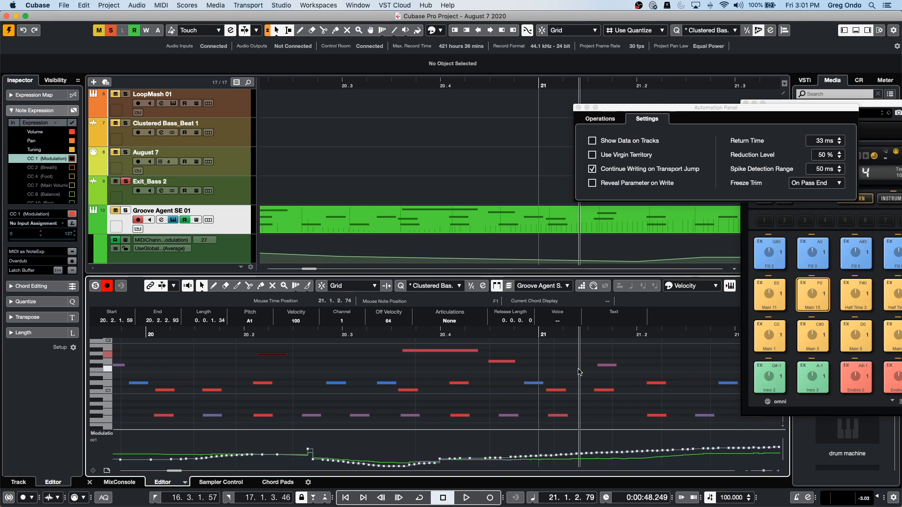
- Place the project cursor at various positions around bars 20 and 21 directly from the Key Editor's note area
alt+shift+click(329, 367)
alt+shift+click(219, 363)
alt+shift+click(288, 363)
alt+shift+click(369, 363)
alt+shift+click(456, 366)
alt+shift+click(570, 386)
alt+shift+click(642, 372)
alt+shift+click(675, 356)
alt+shift+click(416, 379)
alt+shift+click(263, 352)
alt+shift+click(196, 356)
alt+shift+click(379, 364)
alt+shift+click(549, 368)
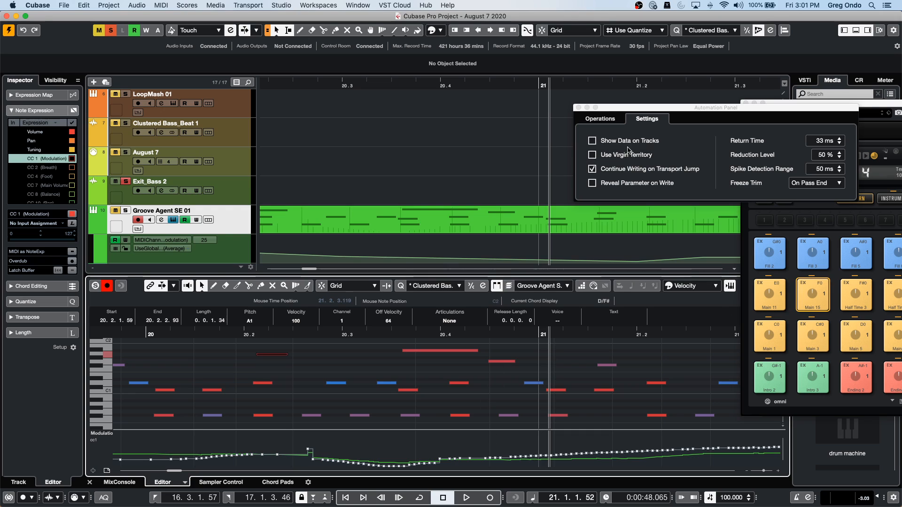
- Close the Automation Panel and keep repositioning the project cursor from the note area, ending at about 20.4.2
click(578, 108)
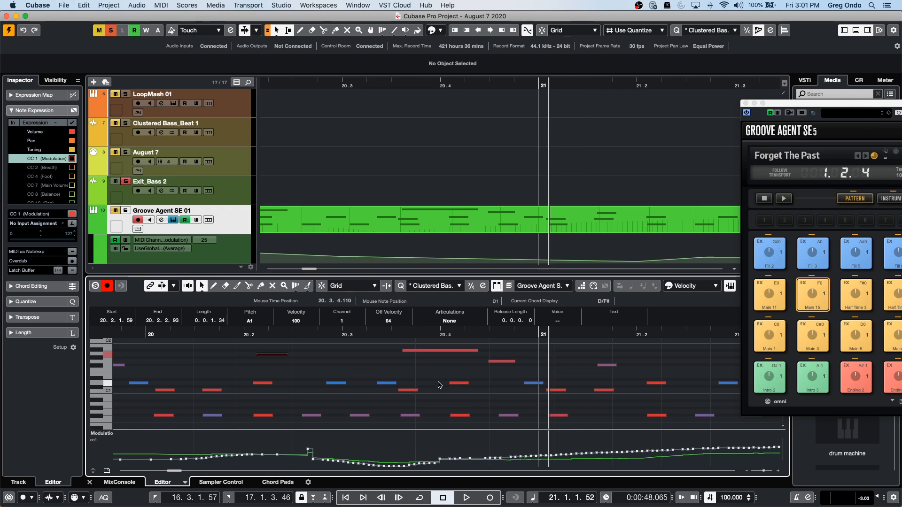
click(497, 389)
click(379, 374)
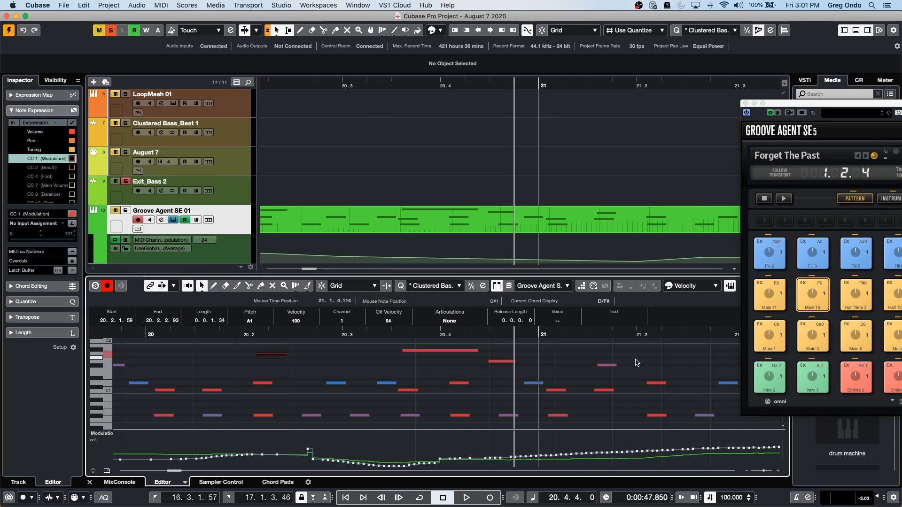
click(569, 364)
click(503, 368)
click(429, 376)
click(352, 371)
click(273, 364)
alt+shift+click(231, 363)
alt+shift+click(332, 370)
alt+shift+click(393, 372)
alt+shift+click(477, 371)
alt+shift+click(475, 370)
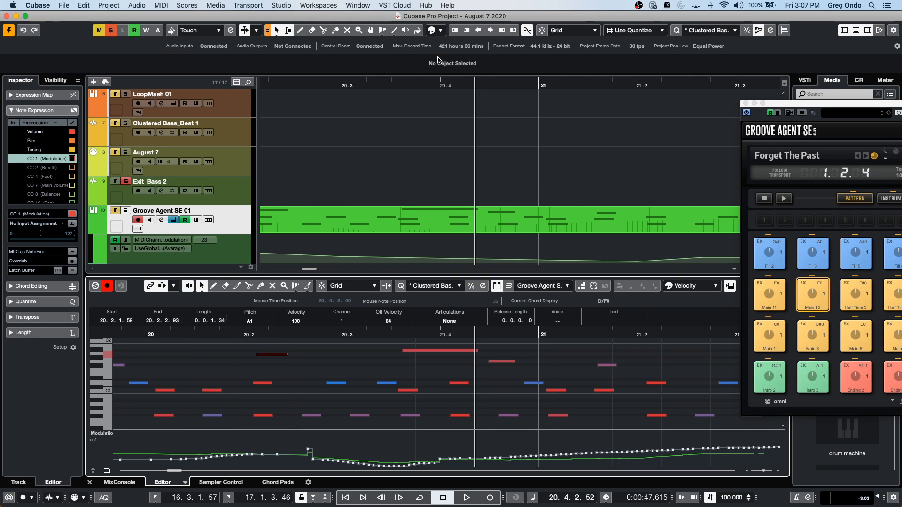
- Return the project cursor to the start of the project at bar 1
drag(379, 85, 377, 61)
scroll(329, 166, down, 3)
scroll(329, 164, up, 5)
scroll(328, 164, up, 3)
scroll(328, 164, down, 5)
scroll(328, 163, up, 5)
scroll(327, 164, down, 1)
scroll(328, 164, down, 3)
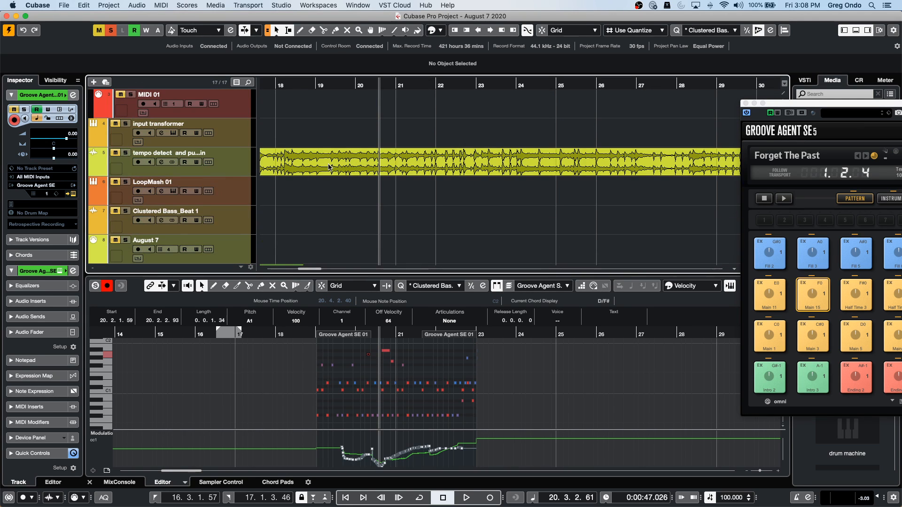
drag(354, 88, 221, 74)
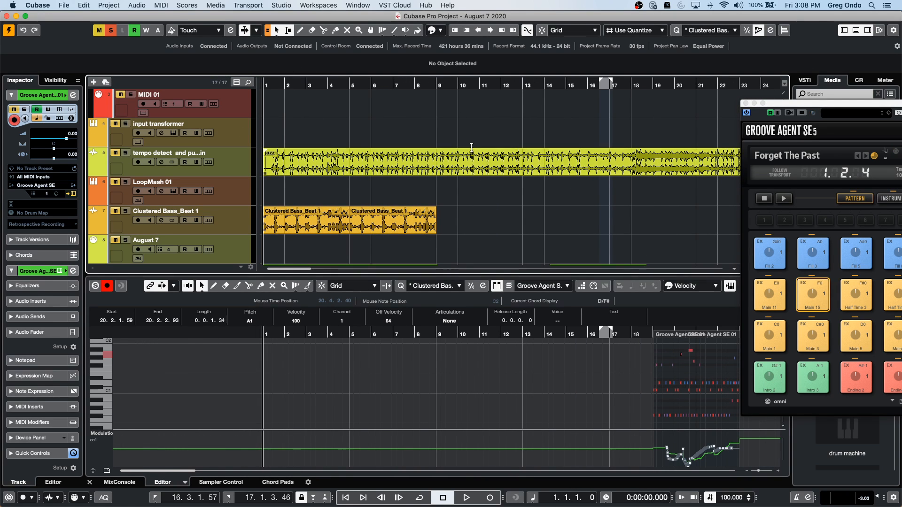
- Close the Groove Agent SE window and return the media browser to its home page
click(746, 103)
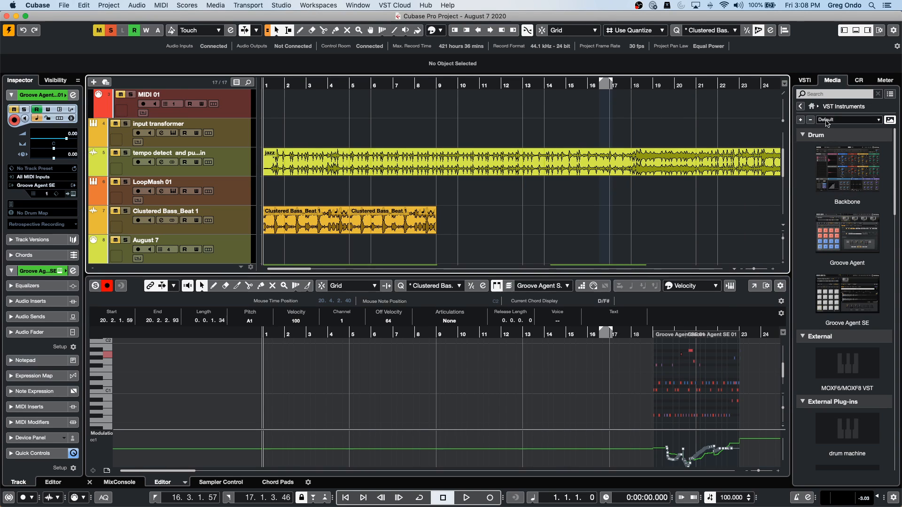
scroll(759, 155, down, 5)
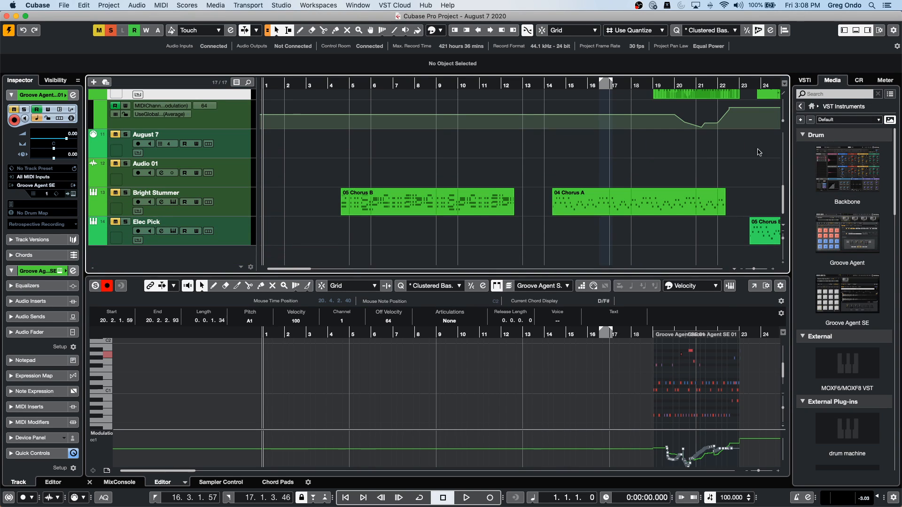
click(811, 106)
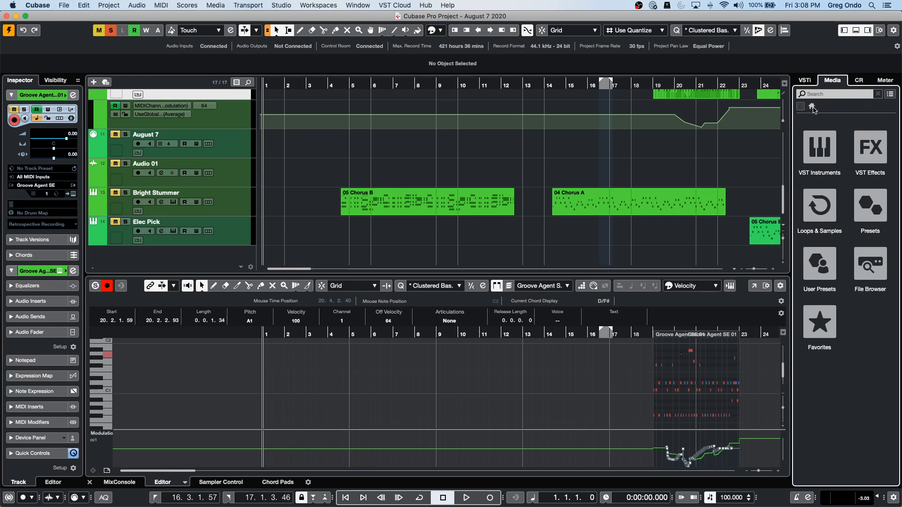
click(575, 196)
- Start opening another project from disk and browse to the Documents folder
click(68, 7)
mouse_move(90, 183)
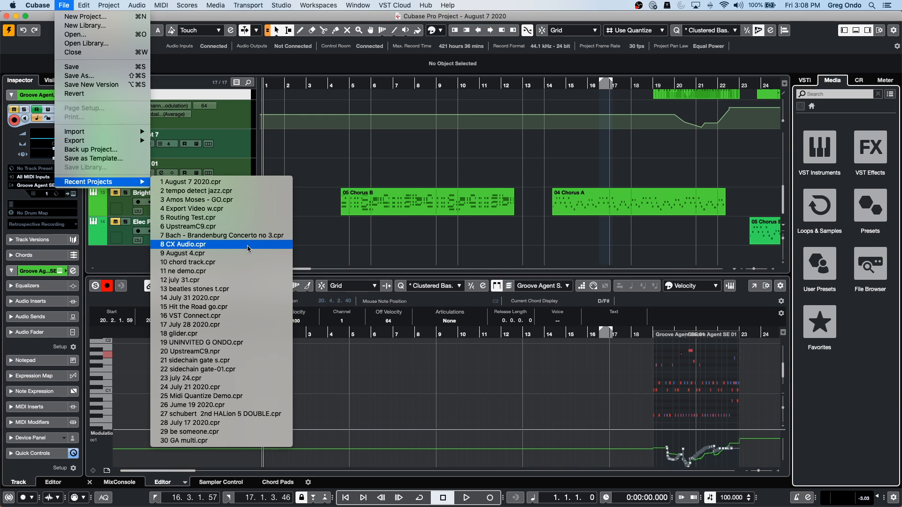
click(105, 37)
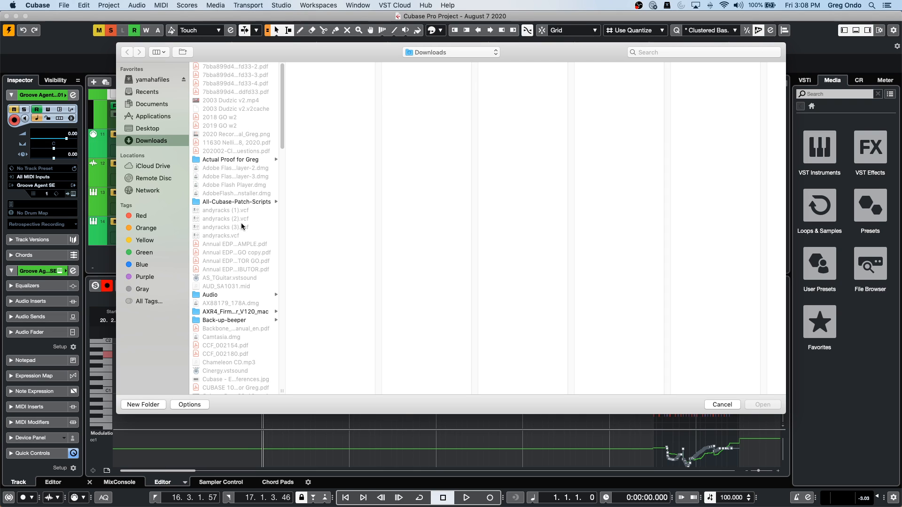
scroll(242, 227, down, 5)
click(439, 54)
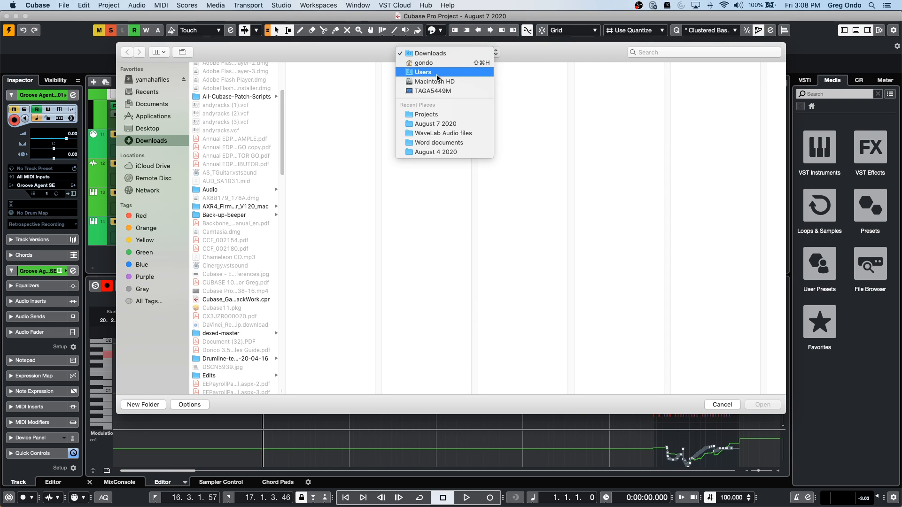
click(164, 107)
click(165, 107)
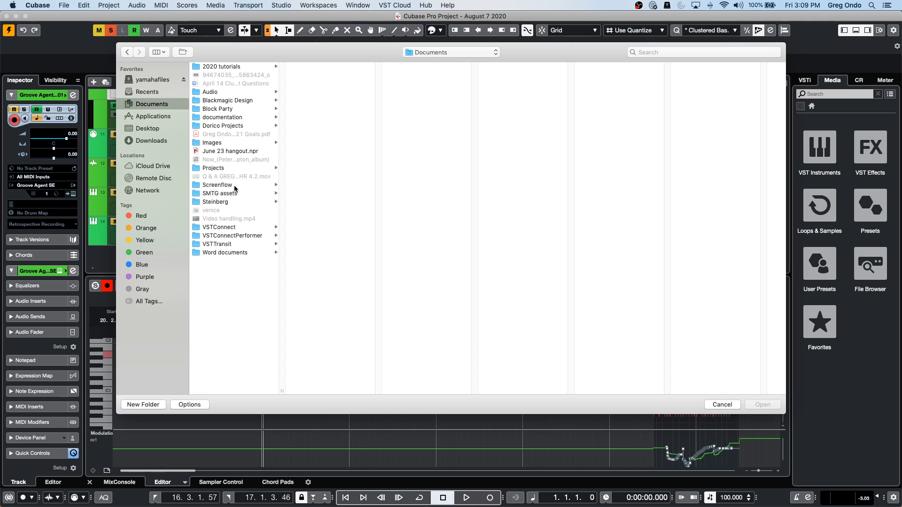
- Open ne demo.cpr from the NE demo folder inside Projects and activate the project
click(212, 143)
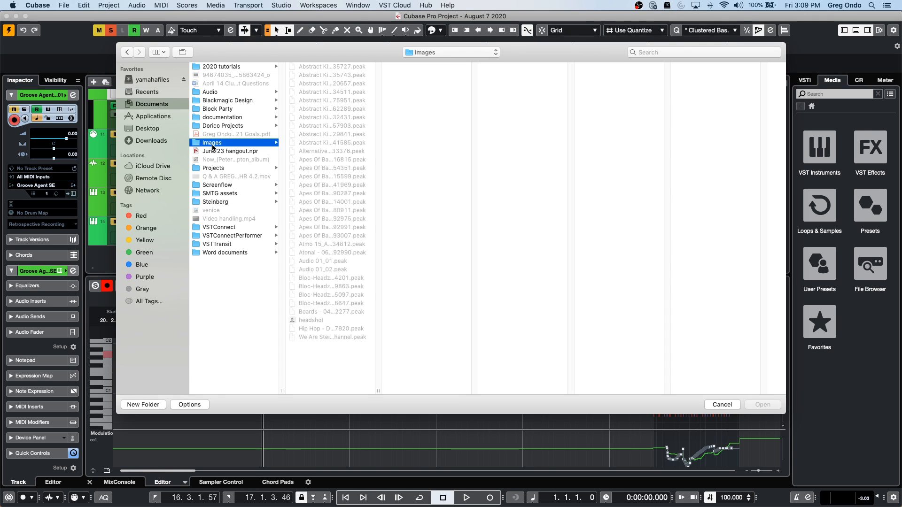
click(211, 169)
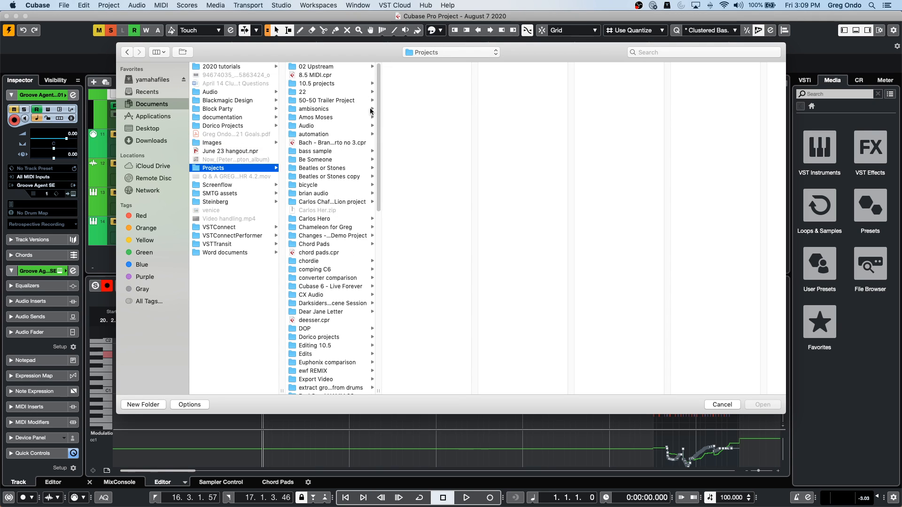
scroll(348, 159, down, 5)
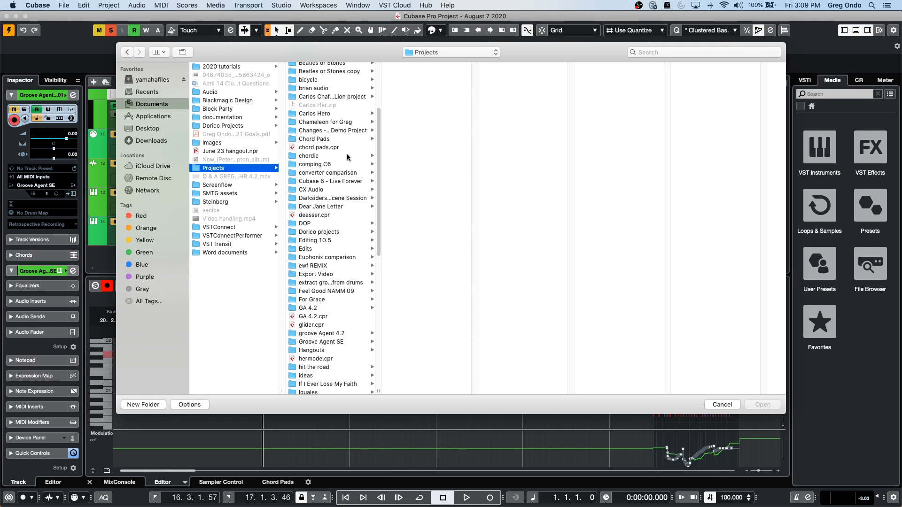
scroll(348, 156, down, 10)
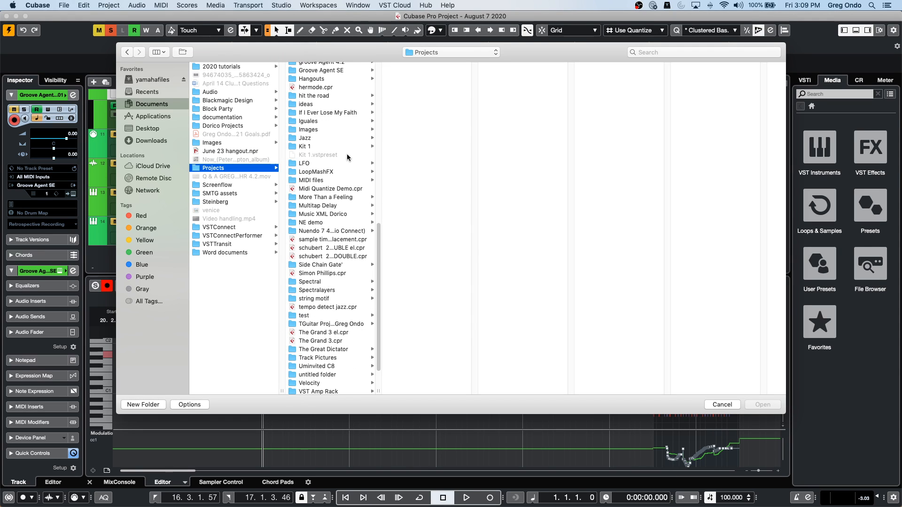
click(312, 222)
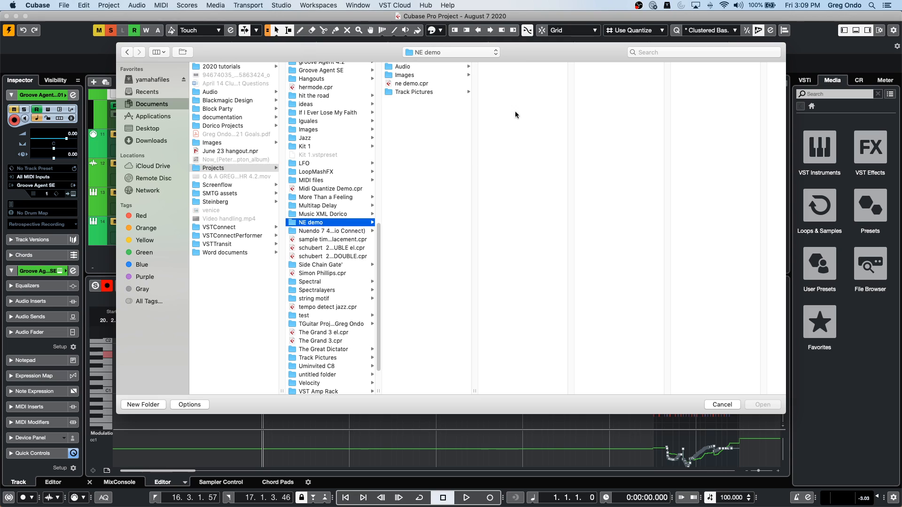
double_click(412, 83)
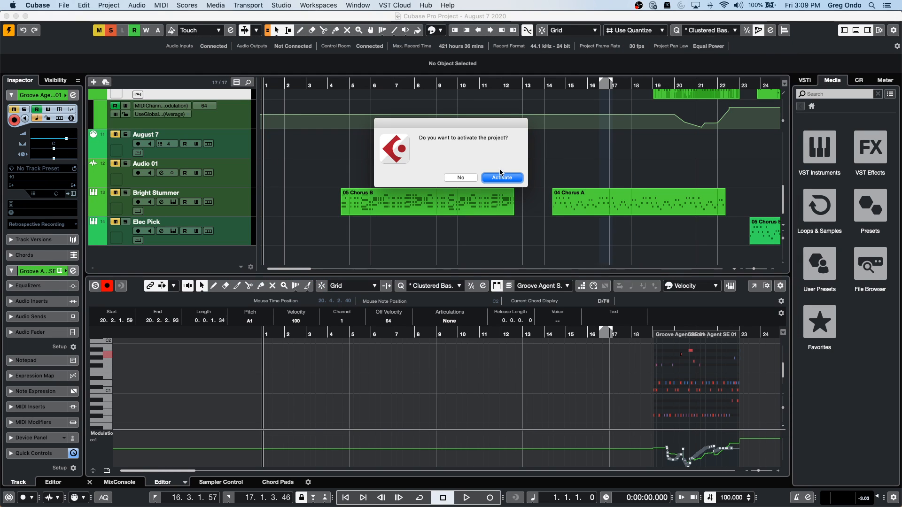
click(501, 178)
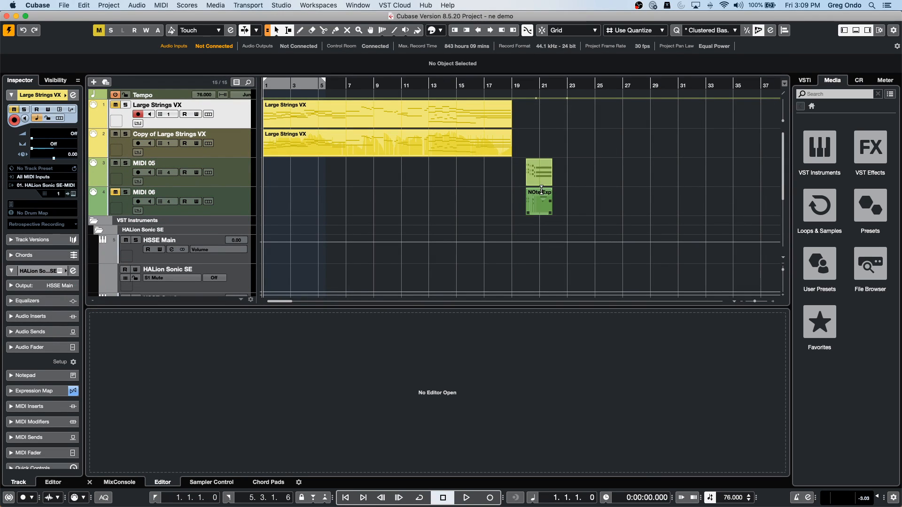
- Select the Sax_11 audio event near bar 23 and open it for editing in the lower zone
scroll(621, 190, down, 5)
click(622, 190)
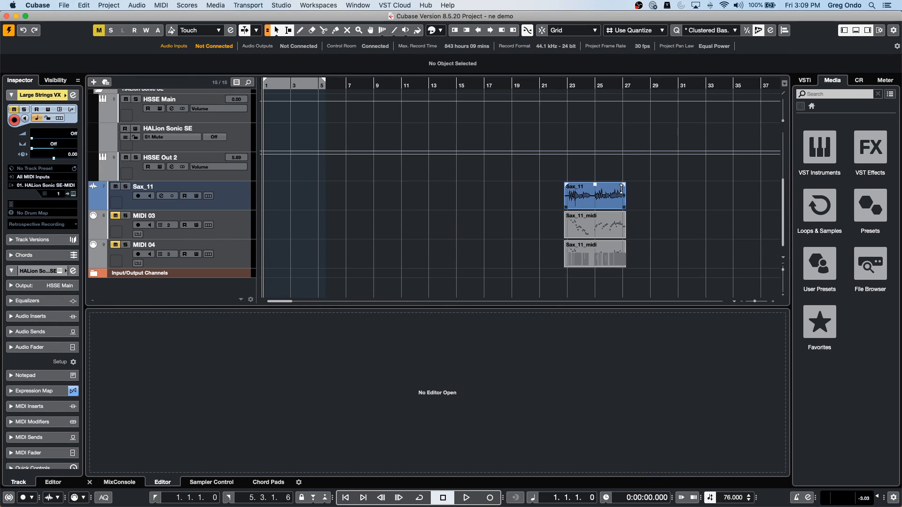
double_click(590, 203)
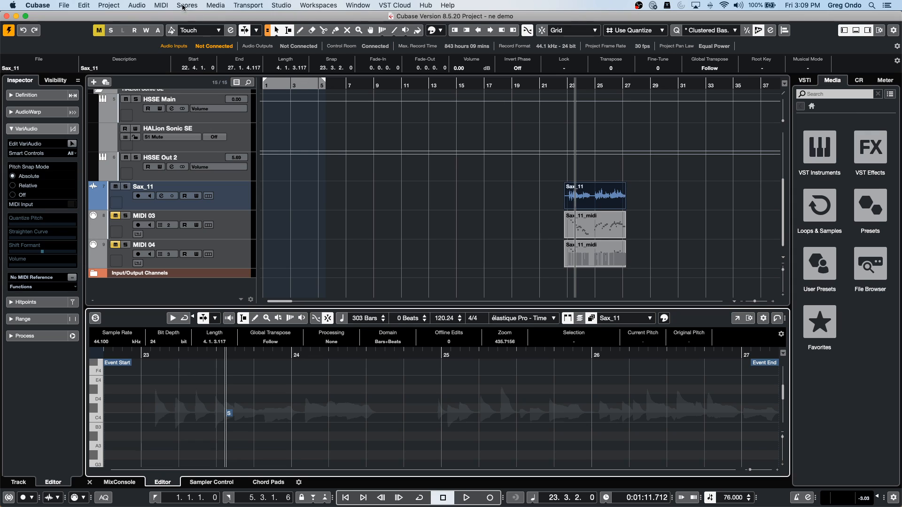
- Apply the SpectraLayers extension to the Sax_11 event, open its editor in a separate window and play the audio
click(117, 5)
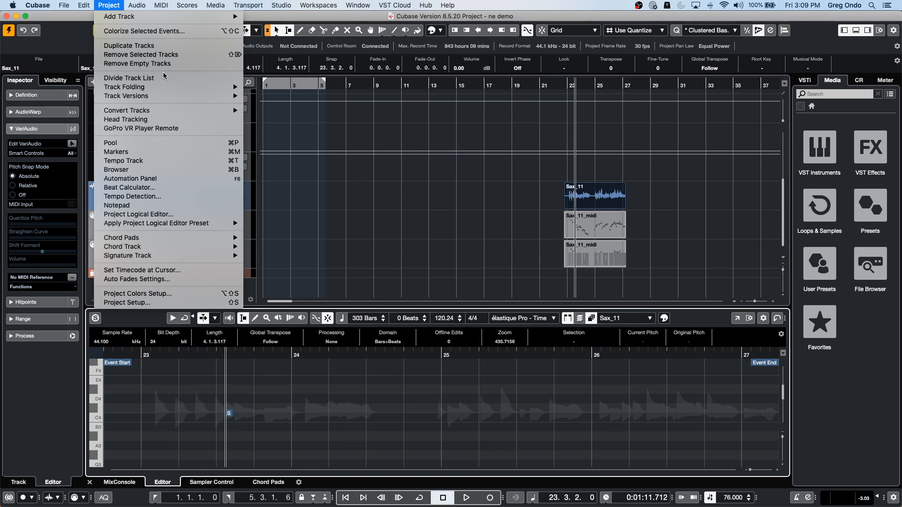
mouse_move(164, 86)
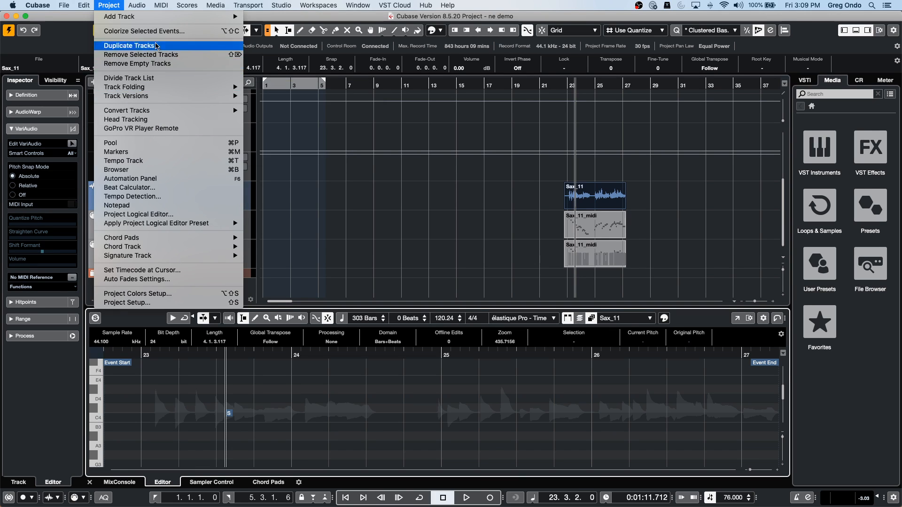
mouse_move(137, 5)
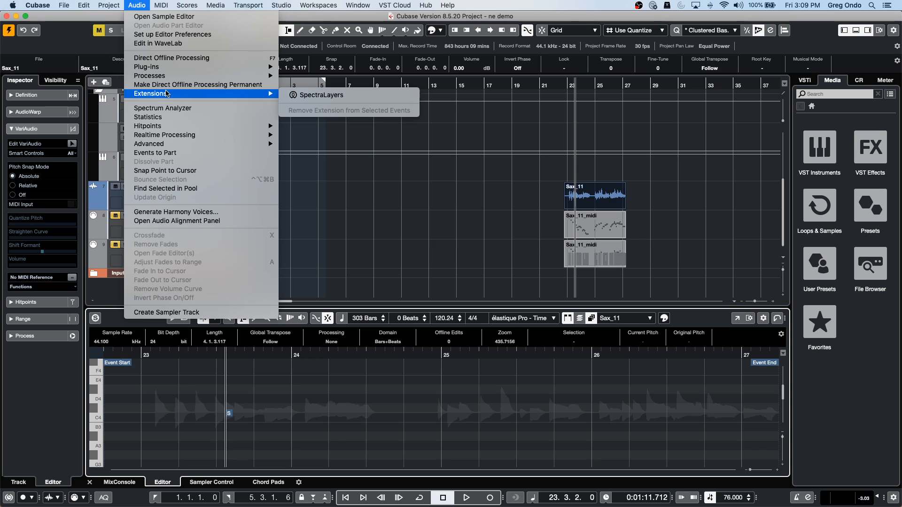
click(331, 97)
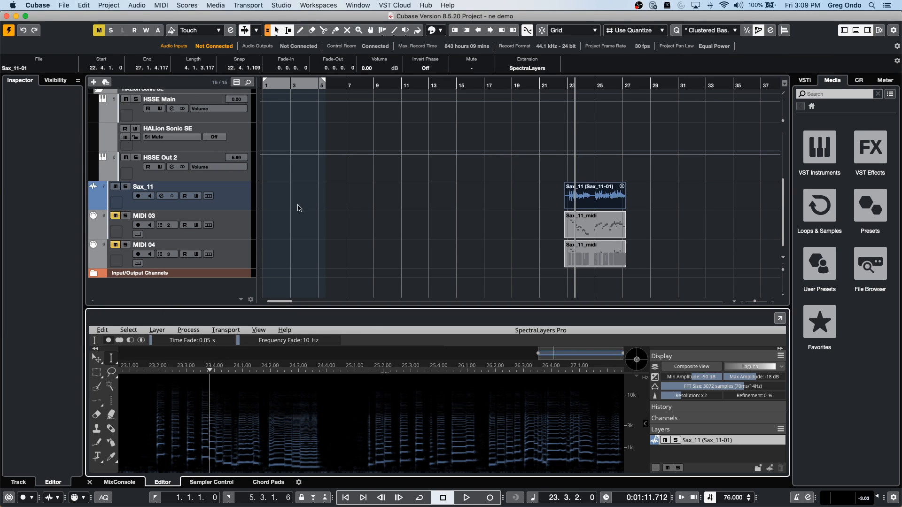
click(780, 319)
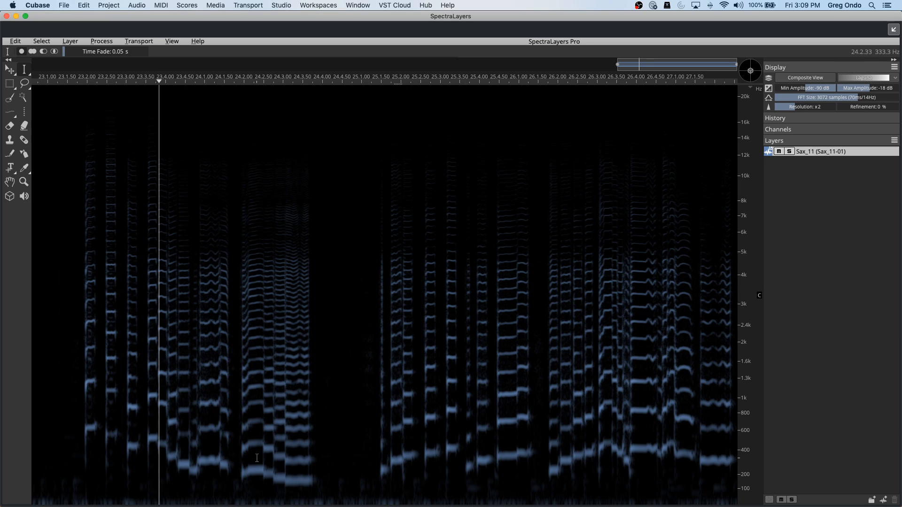
key(space)
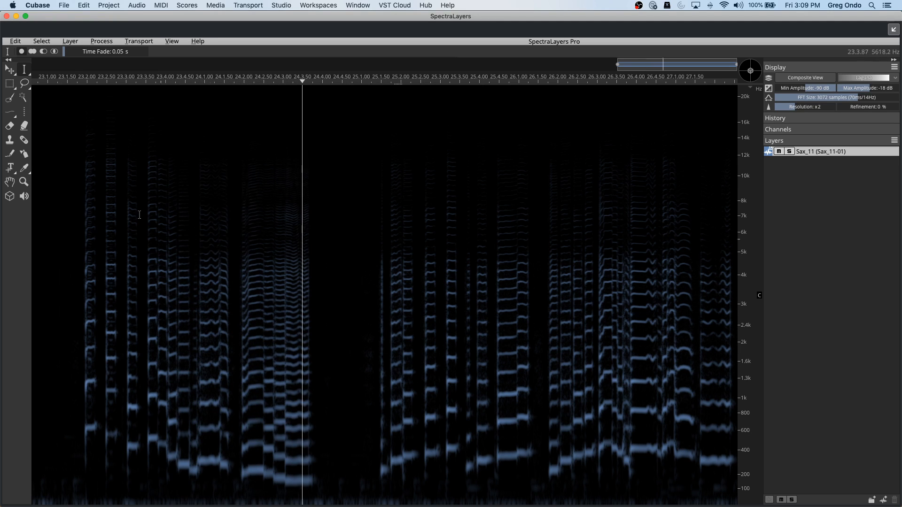
- Set the time selection tool to add mode and select the full-frequency range from about 25.1.50 to 25.2.50
click(12, 115)
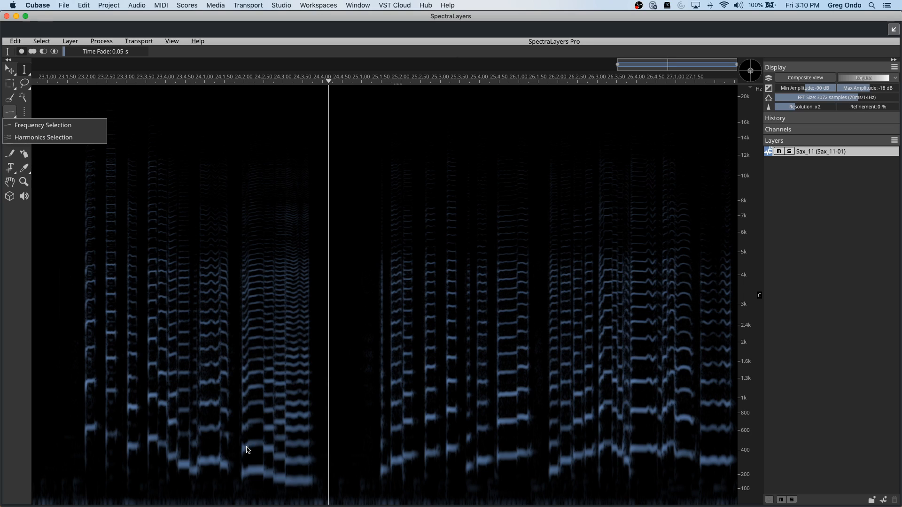
click(247, 450)
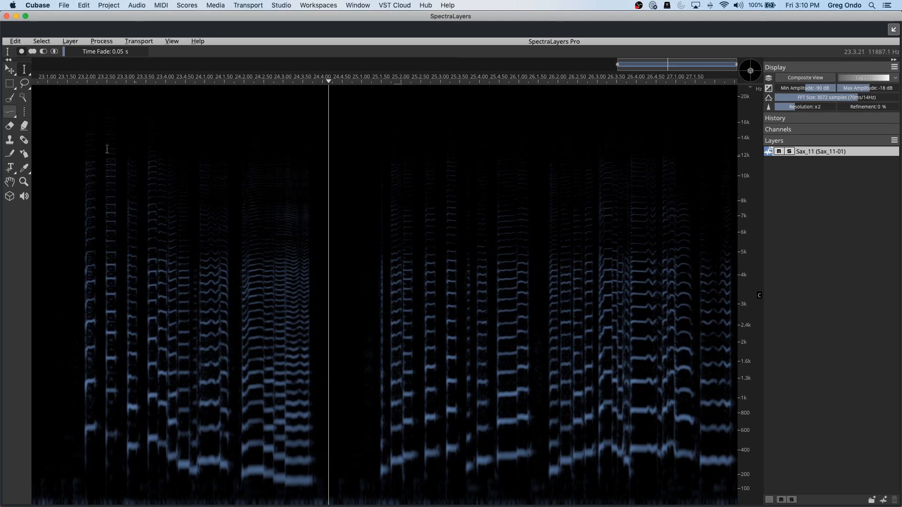
click(14, 116)
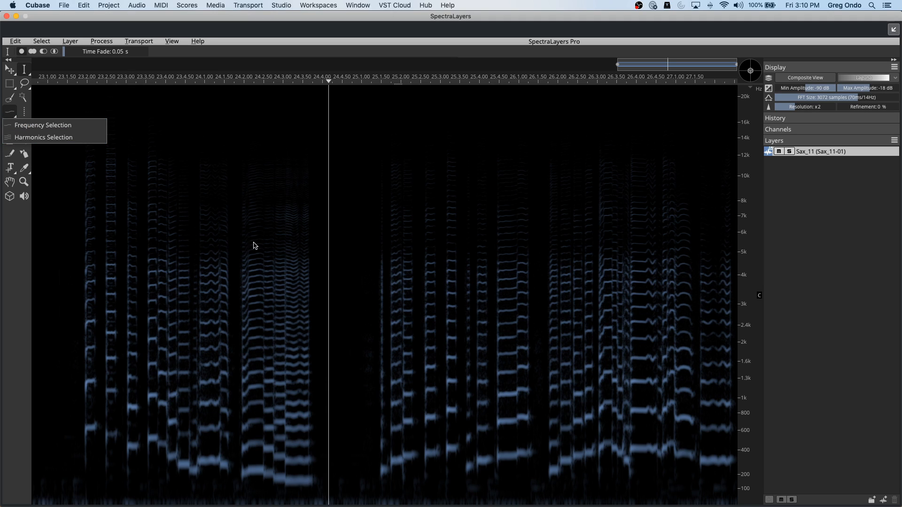
click(34, 55)
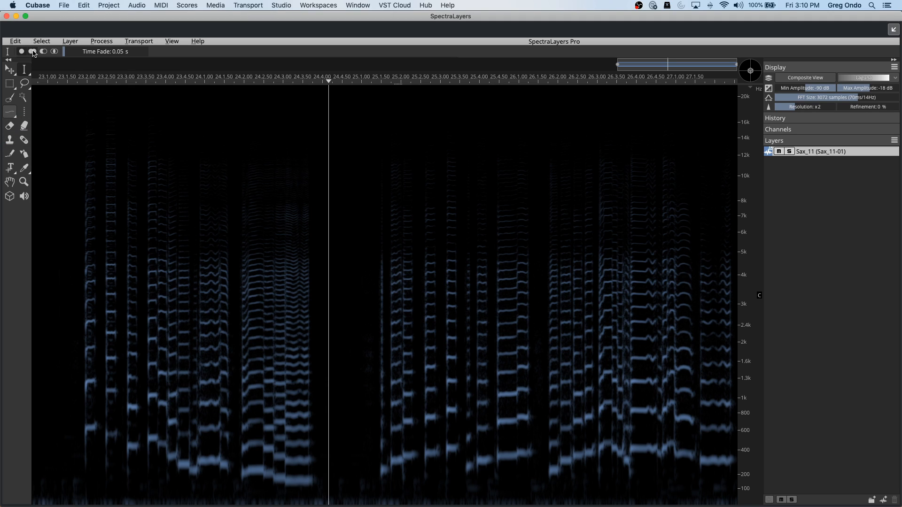
drag(385, 464, 420, 464)
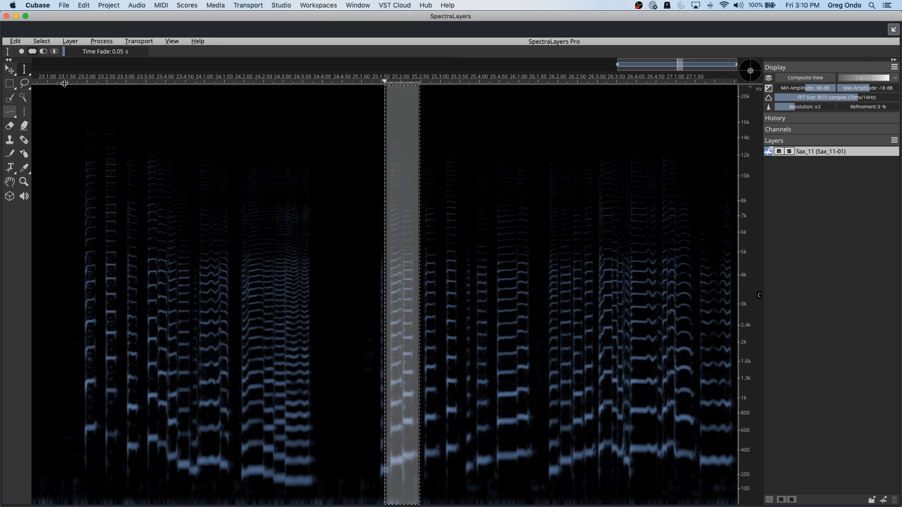
- Trace a fundamental from about 25.4 to 26.1 with Frequency Selection, and the sax phrase from about 26.2 to 26.4 with Harmonics Selection
click(14, 112)
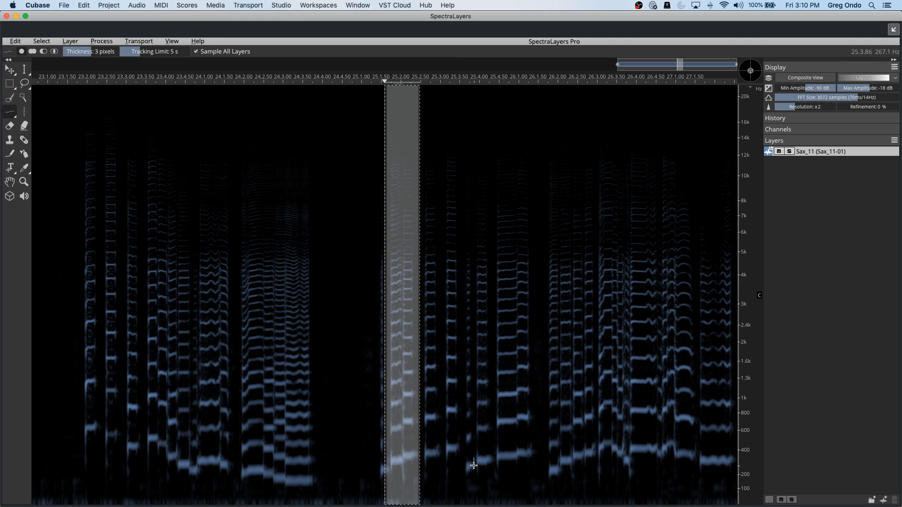
drag(482, 461, 519, 452)
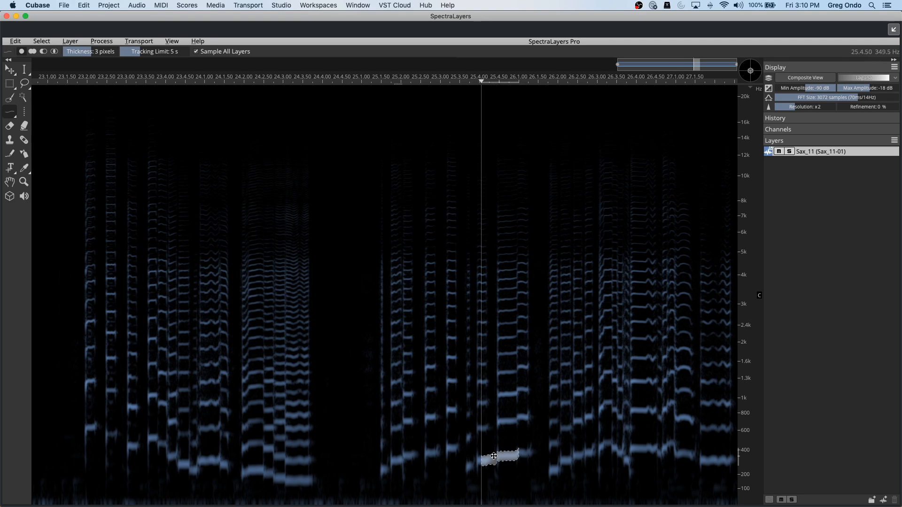
click(10, 112)
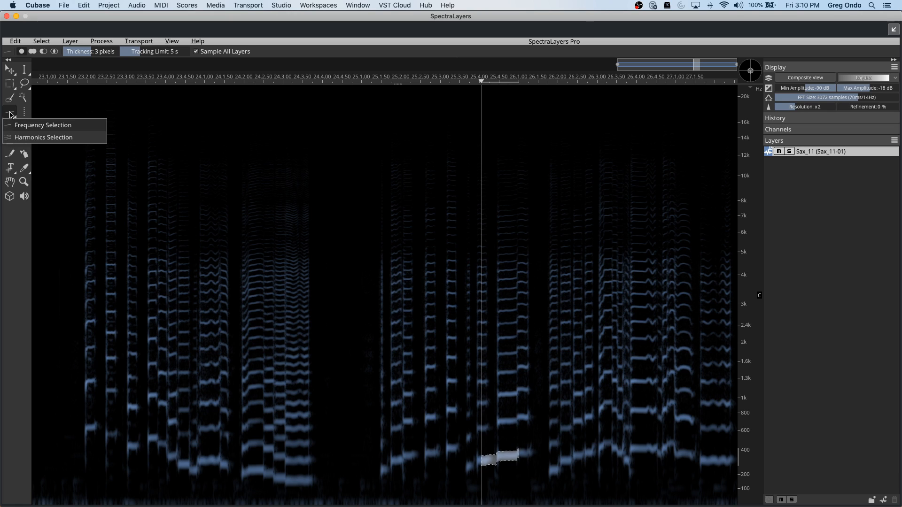
click(47, 131)
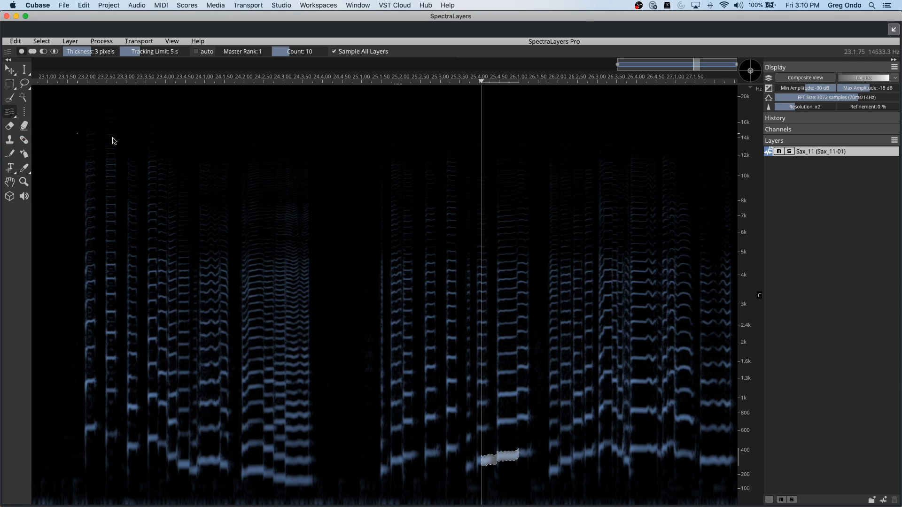
drag(502, 425, 533, 418)
mouse_move(555, 468)
mouse_down()
mouse_move(612, 452)
mouse_move(630, 474)
mouse_up()
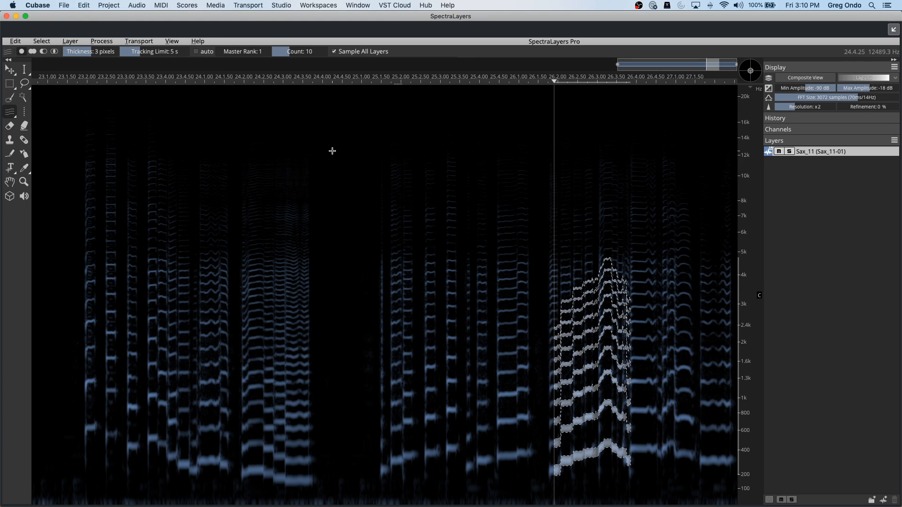
- Use the magic wand selection to pick the partial near 3 kHz from about 25.4.50 to 26.1.25
click(25, 99)
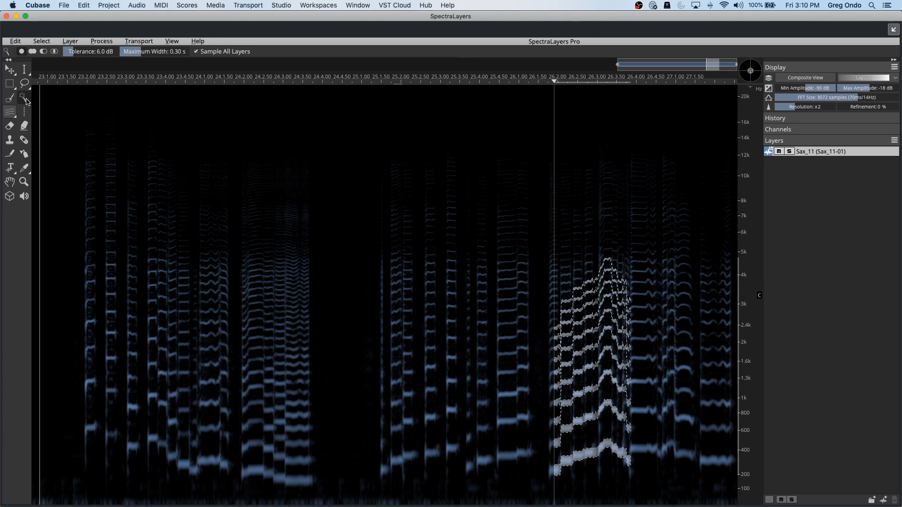
click(397, 313)
drag(412, 312, 529, 303)
- Tilt the spectrogram into a 3D perspective to examine the sax harmonics, and close the separate SpectraLayers window
drag(751, 71, 736, 64)
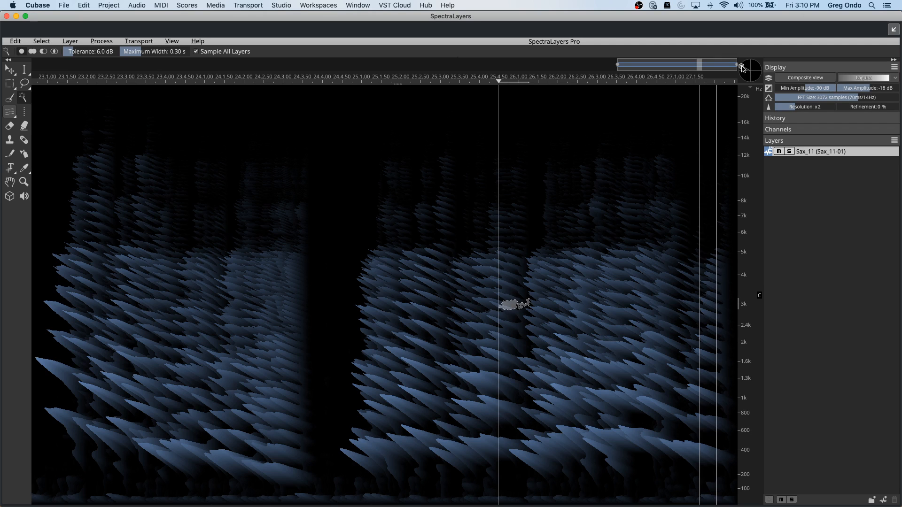
click(750, 70)
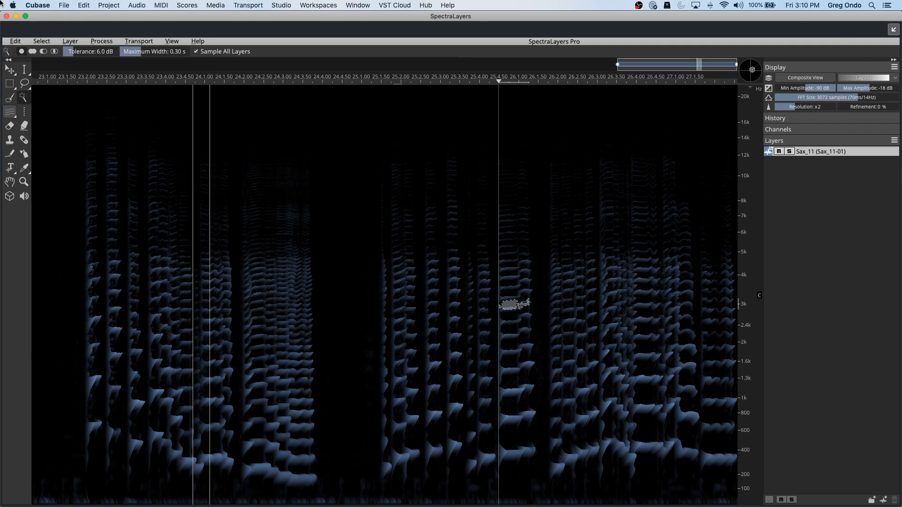
click(7, 16)
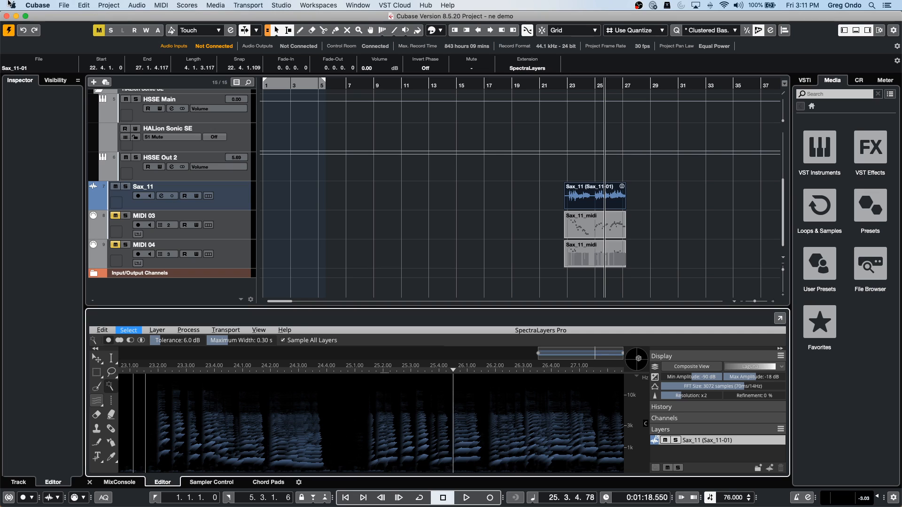
- Close the ne demo project without saving and return to the August 7 2020 project
click(6, 16)
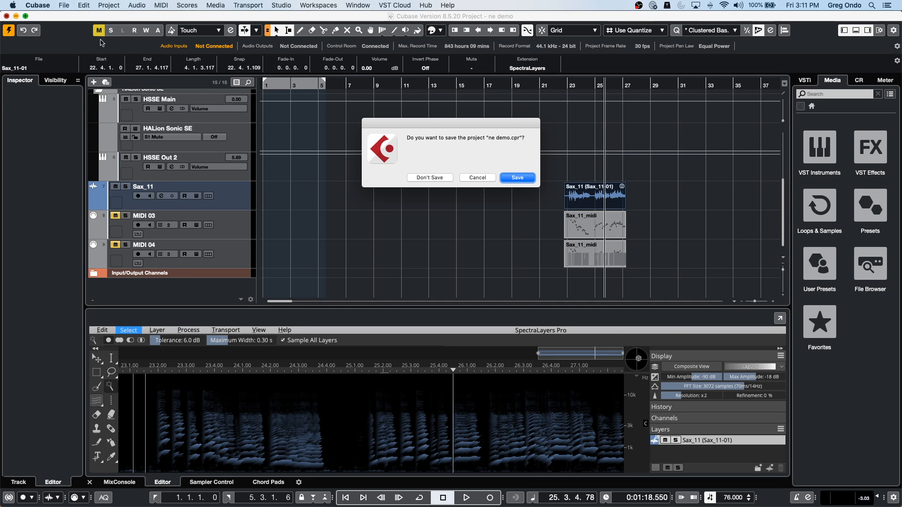
click(416, 178)
click(542, 178)
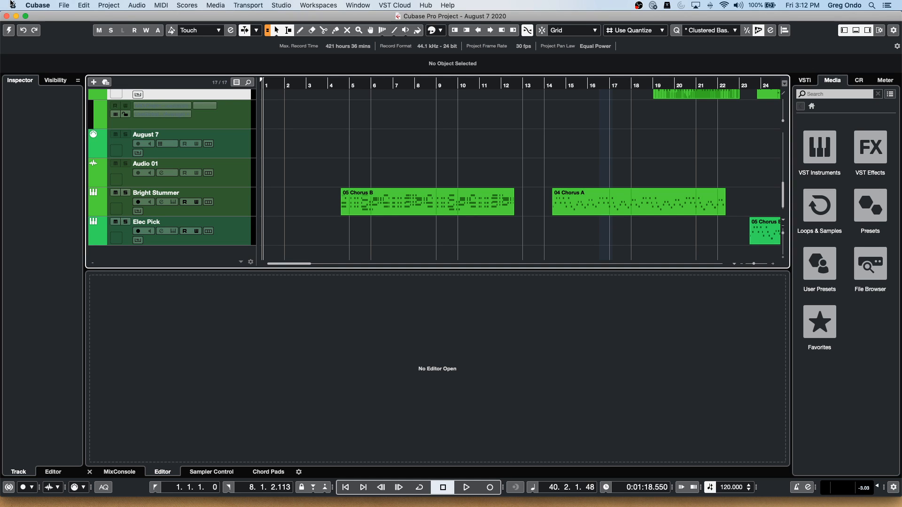
- Open the recent project beatles stones t and make it the active project
click(64, 5)
mouse_move(94, 182)
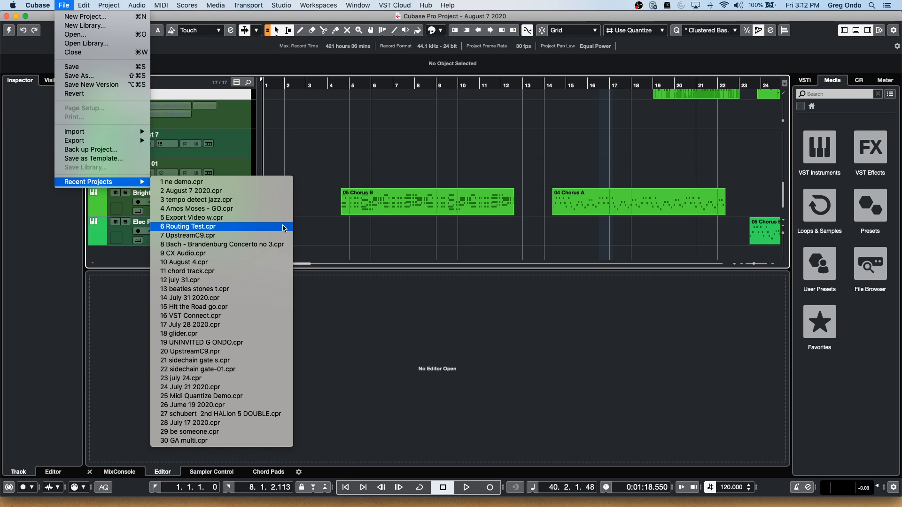
click(281, 288)
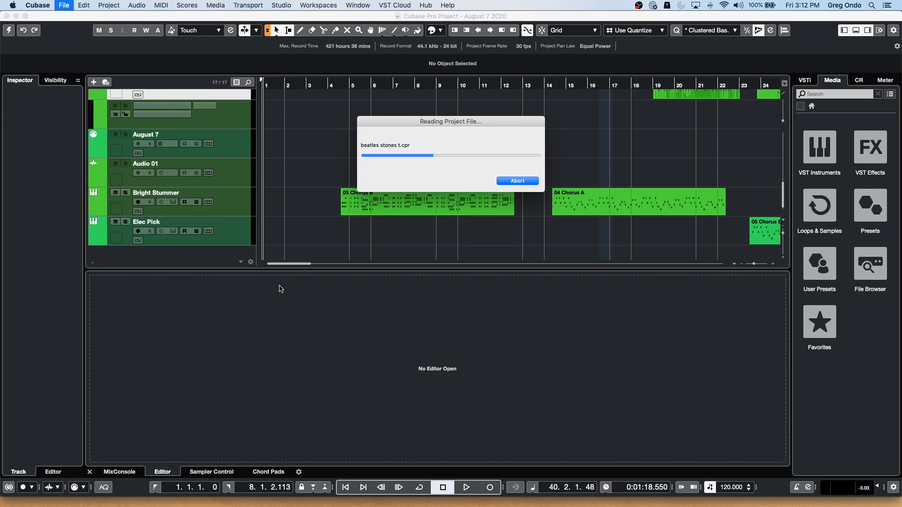
click(501, 181)
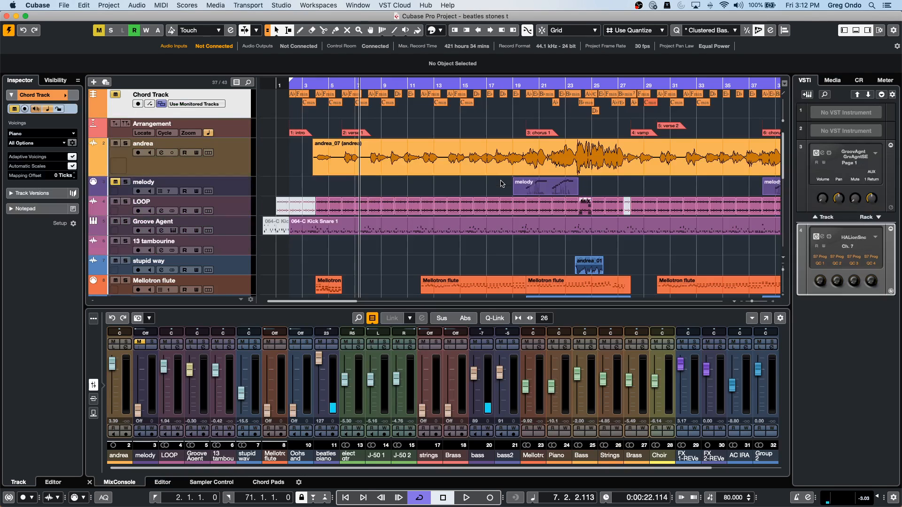
- Enlarge the Chord Track to roughly twice its height and show its scale lane
click(483, 162)
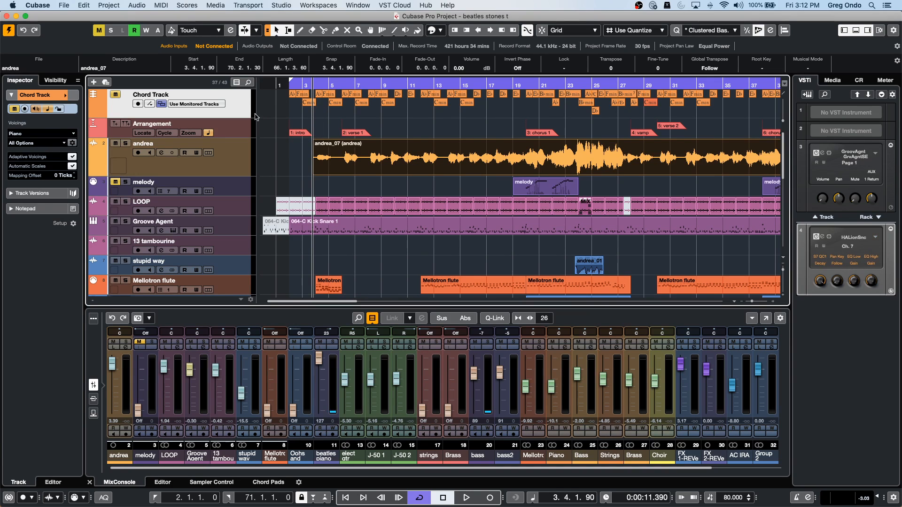
drag(235, 118, 235, 146)
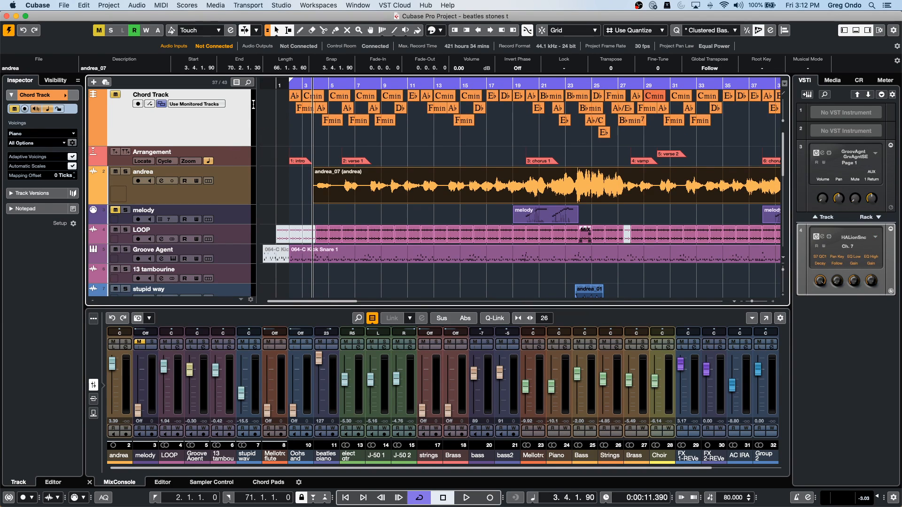
click(149, 104)
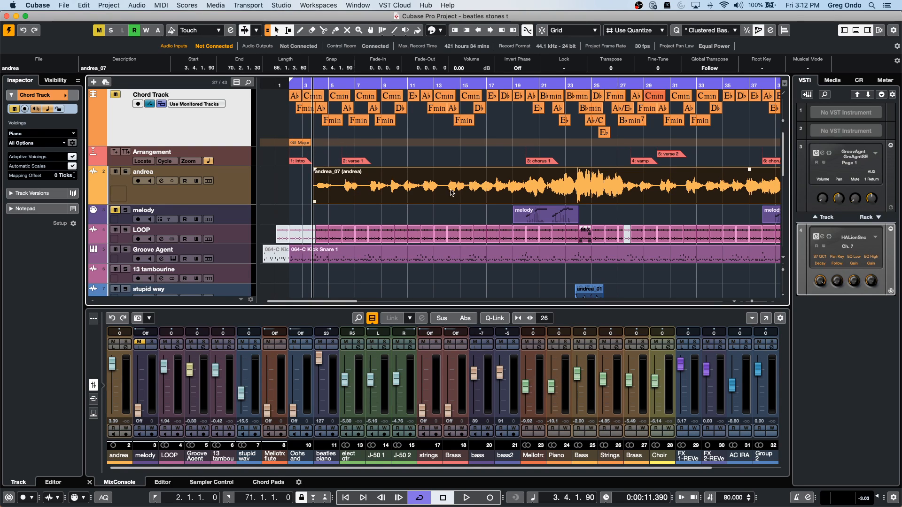
- Open the andrea_07 vocal event in a separate Sample Editor window
double_click(400, 194)
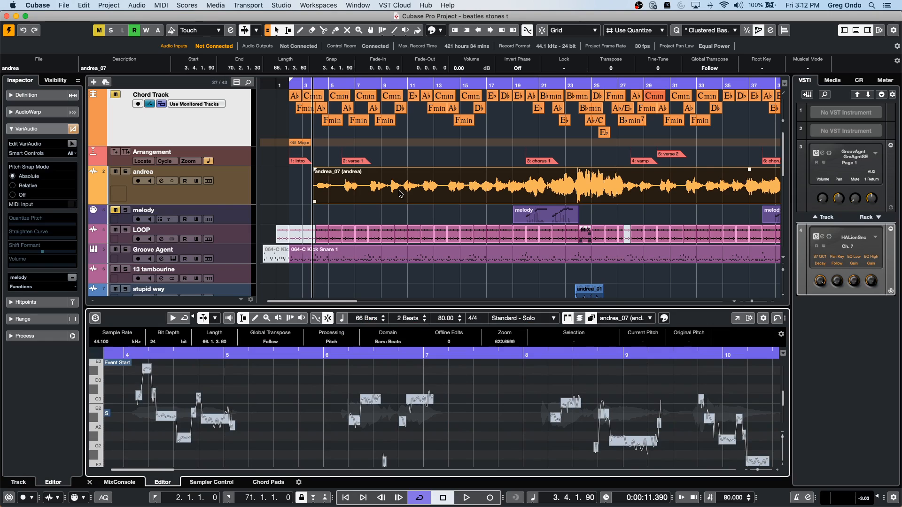
click(737, 318)
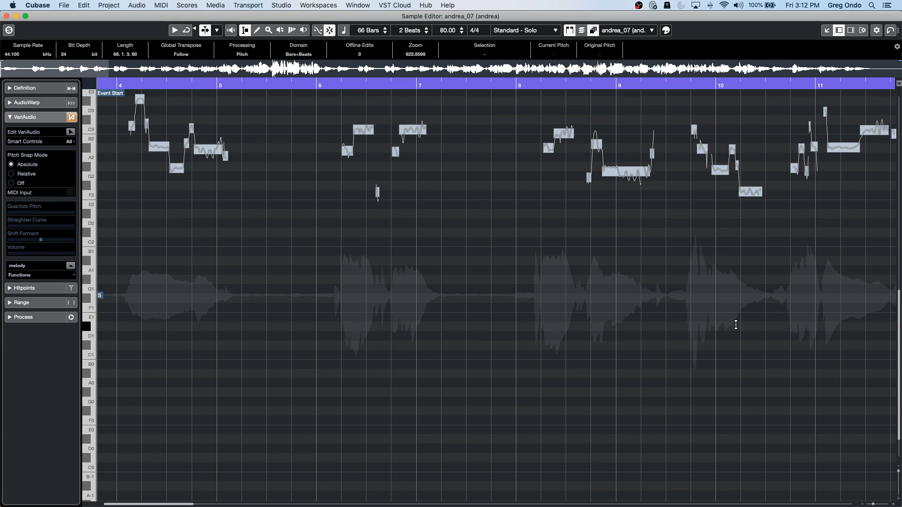
scroll(512, 222, down, 1)
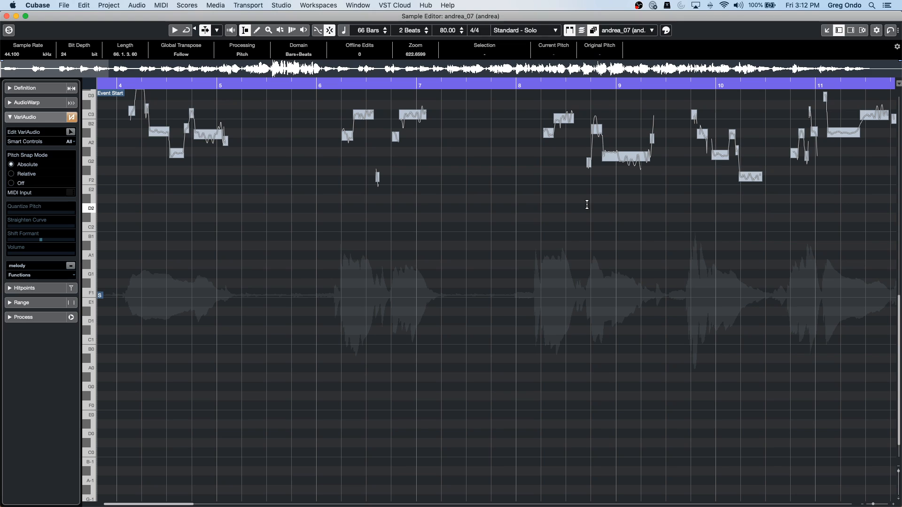
- Keep the pitch segment colors set to Chord Track and enable Edit VariAudio for the vocal
click(667, 32)
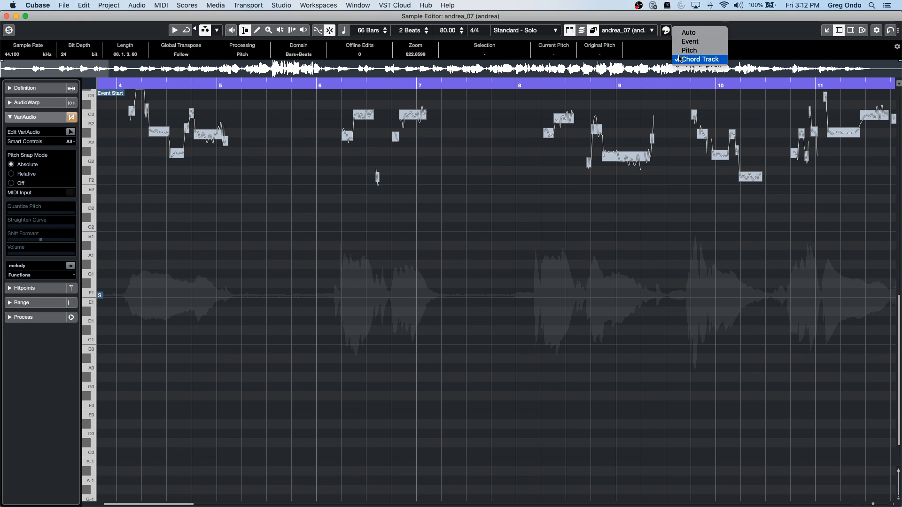
click(699, 60)
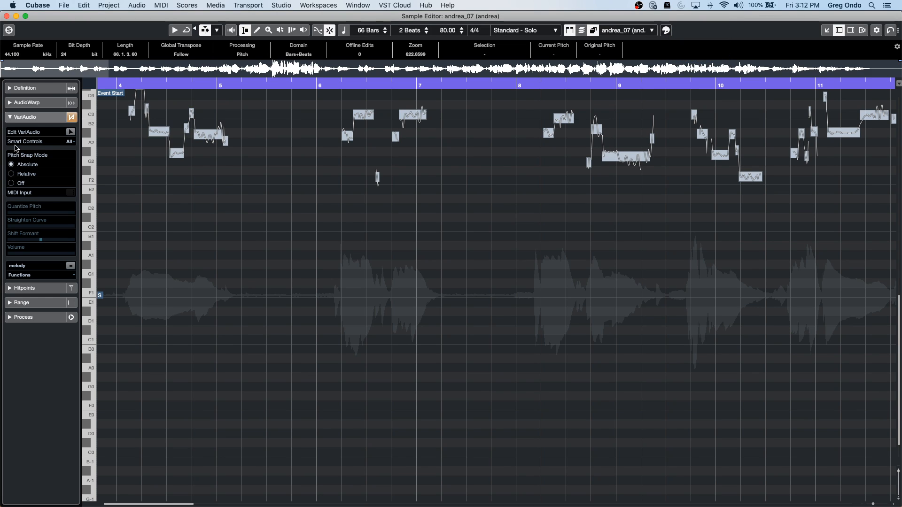
click(70, 133)
scroll(322, 242, up, 10)
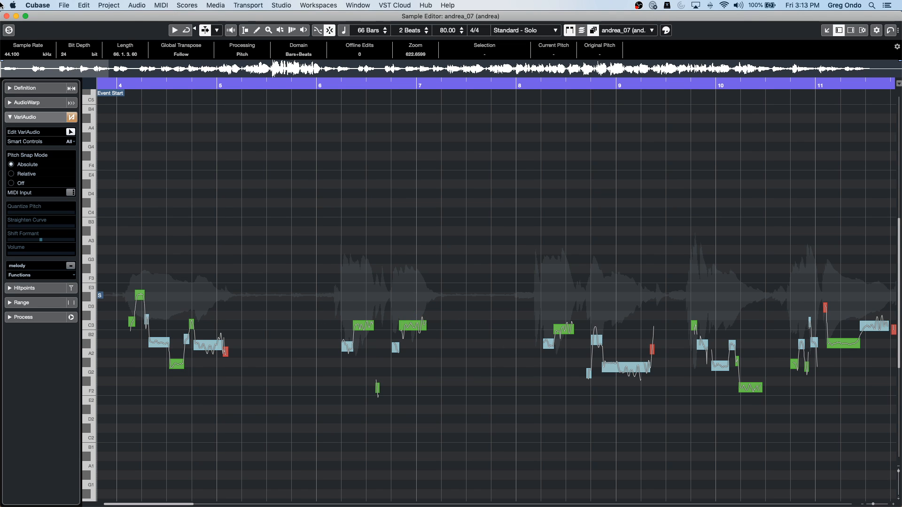
- Close the Sample Editor window and open the 064-C Kick Snare 1 part in a separate Key Editor window
click(6, 16)
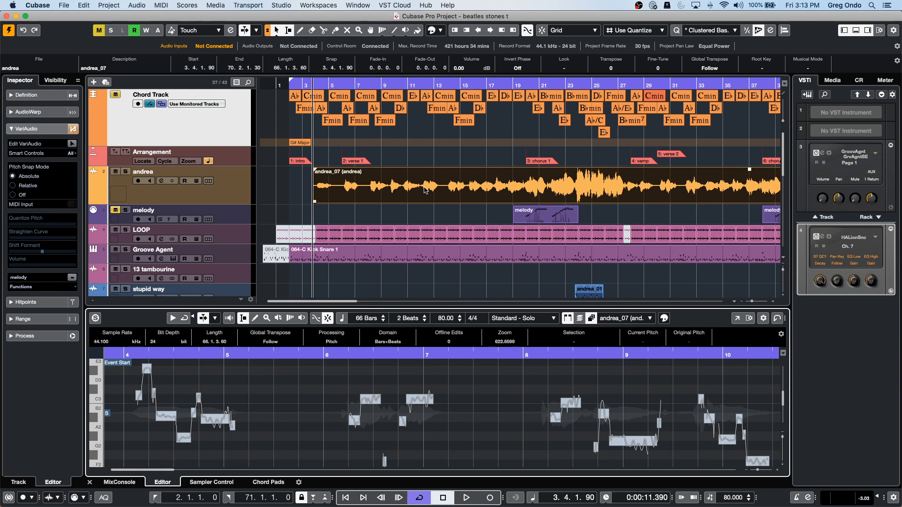
right_click(451, 207)
click(451, 207)
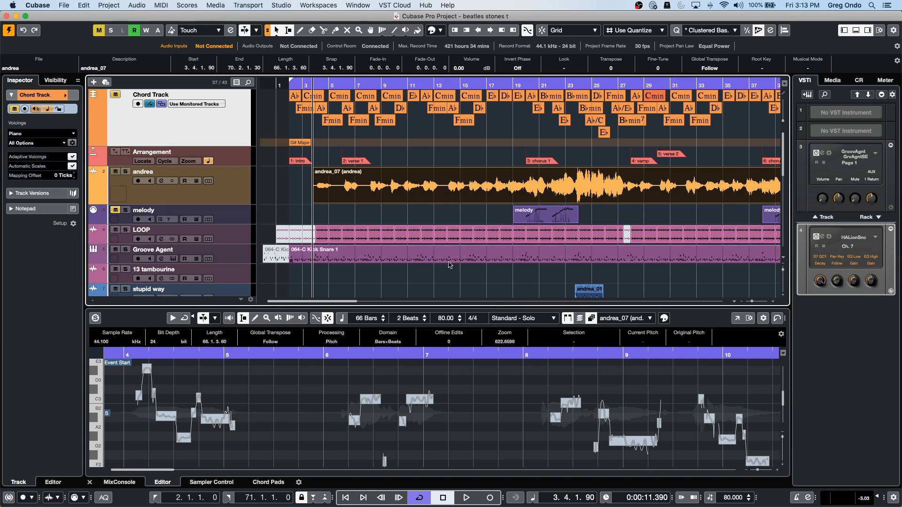
click(464, 261)
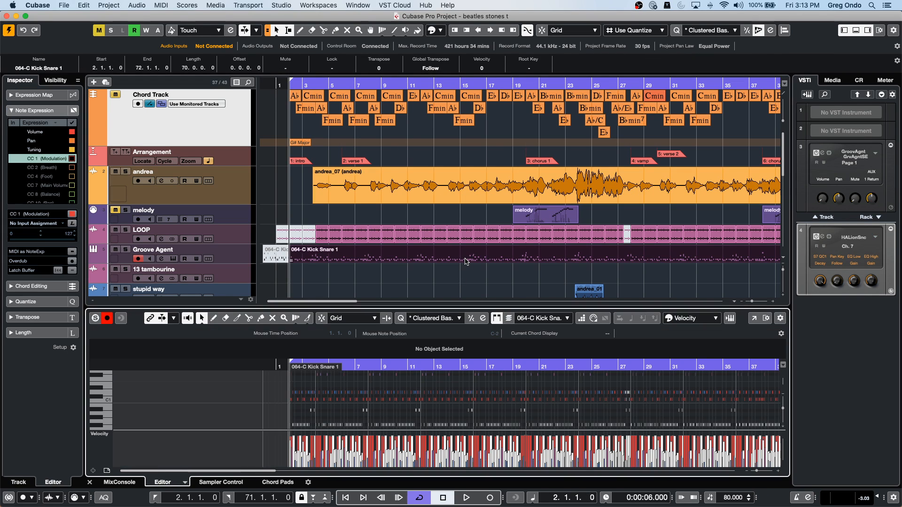
click(757, 321)
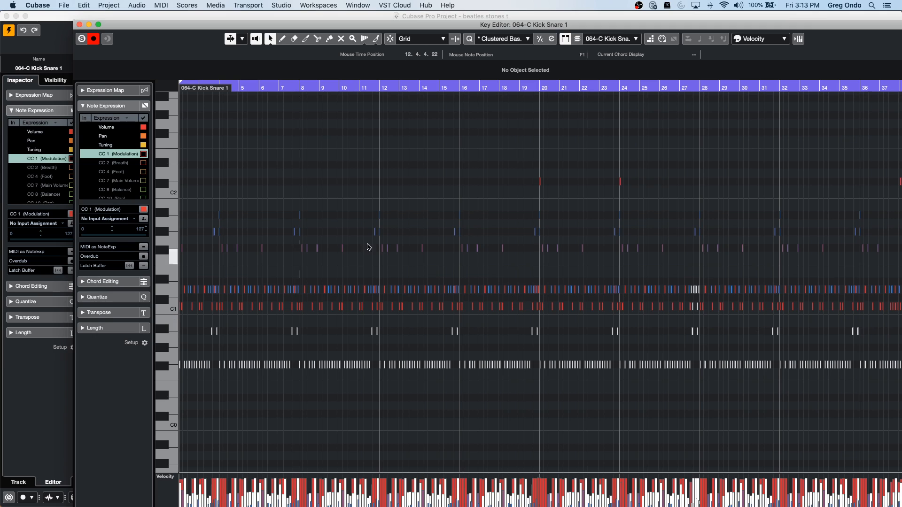
- Color the Key Editor notes by Chord Track, examine them closely around bar 15, and close the window
click(776, 40)
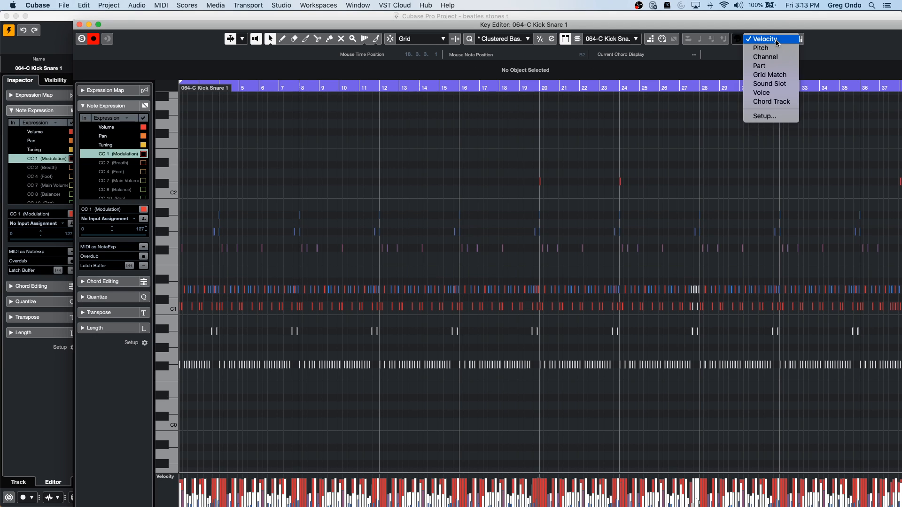
click(771, 101)
drag(452, 88, 451, 152)
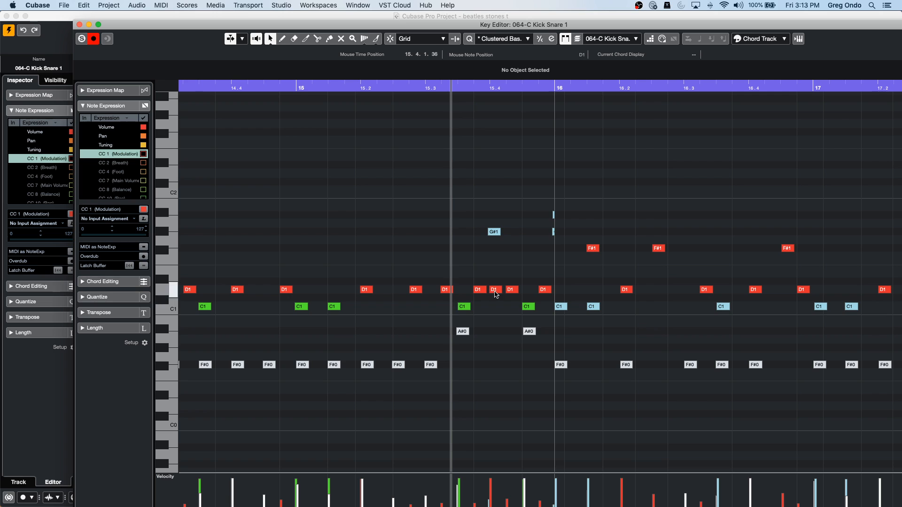
click(79, 25)
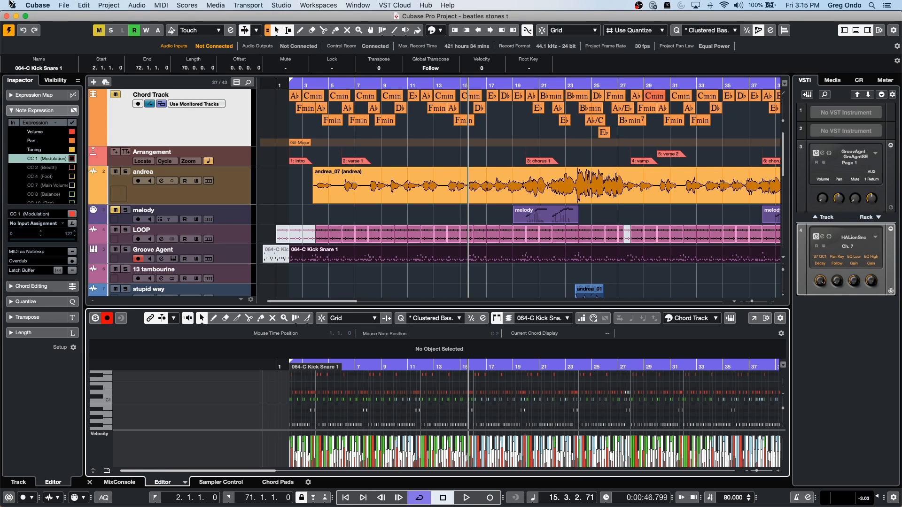
- Open the recent project Amos Moses - GO and activate it
click(59, 6)
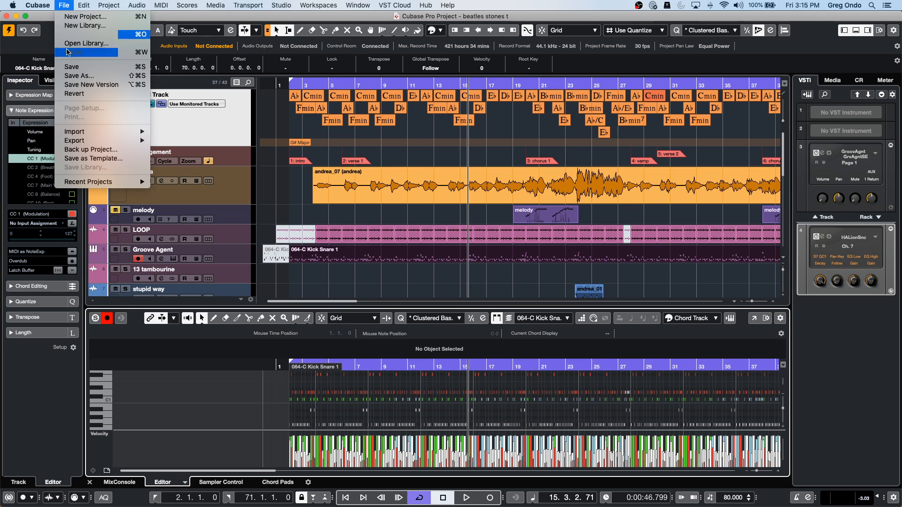
mouse_move(94, 182)
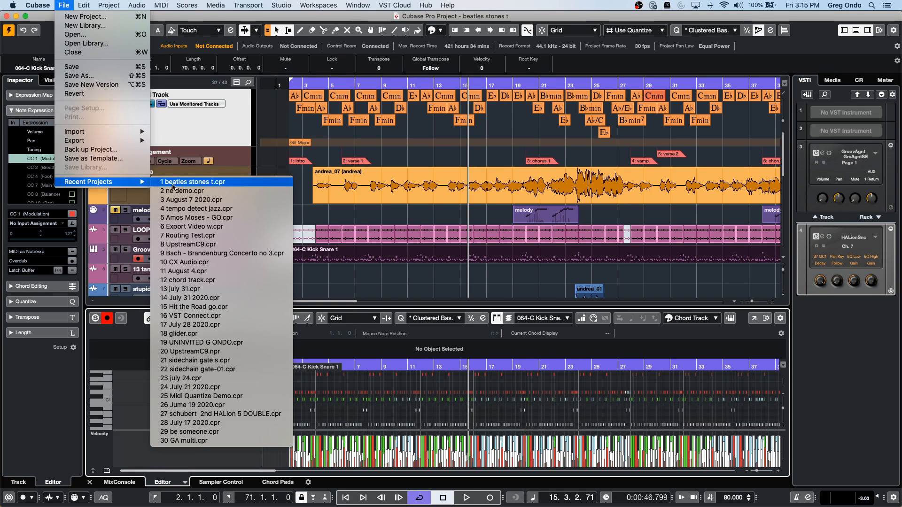
click(240, 219)
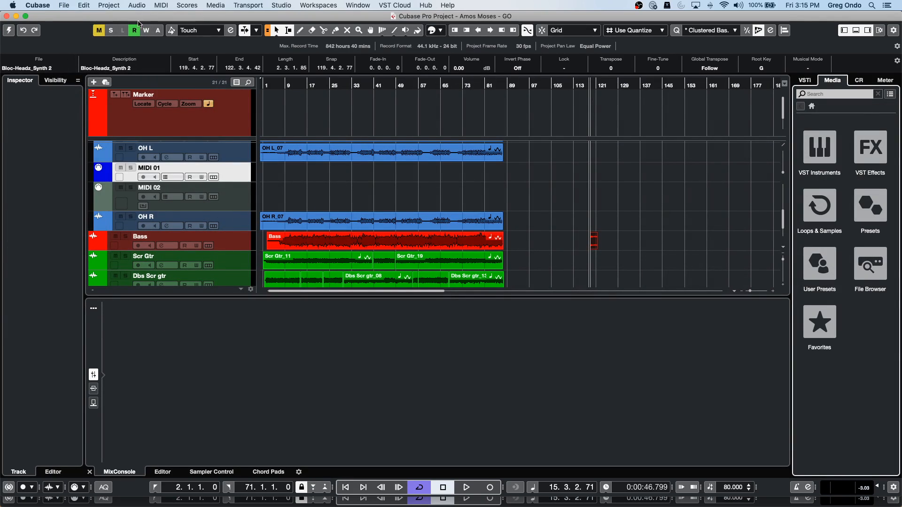
click(9, 31)
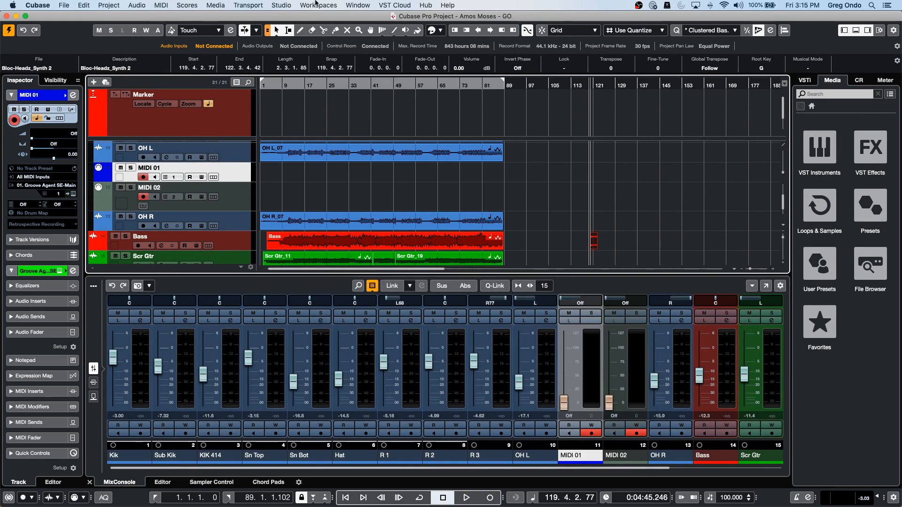
- Revert the Amos Moses - GO project to its last saved version
click(82, 6)
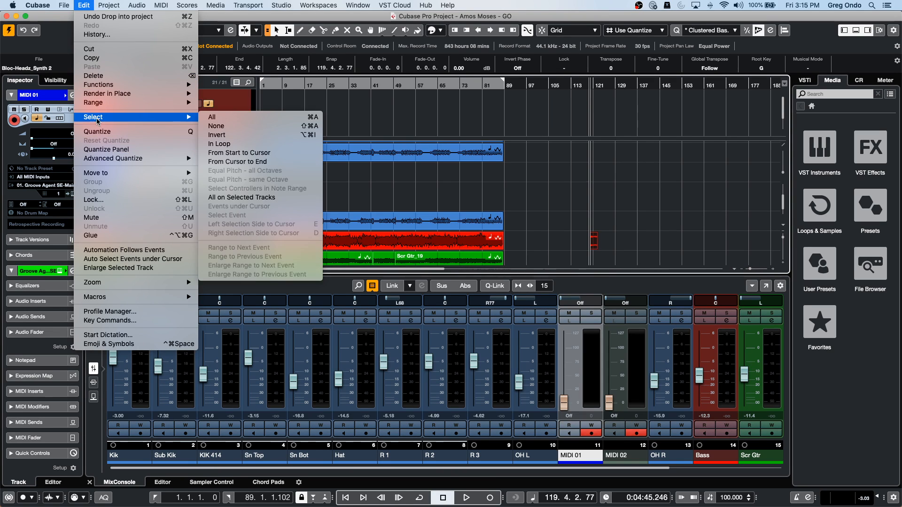
mouse_move(63, 5)
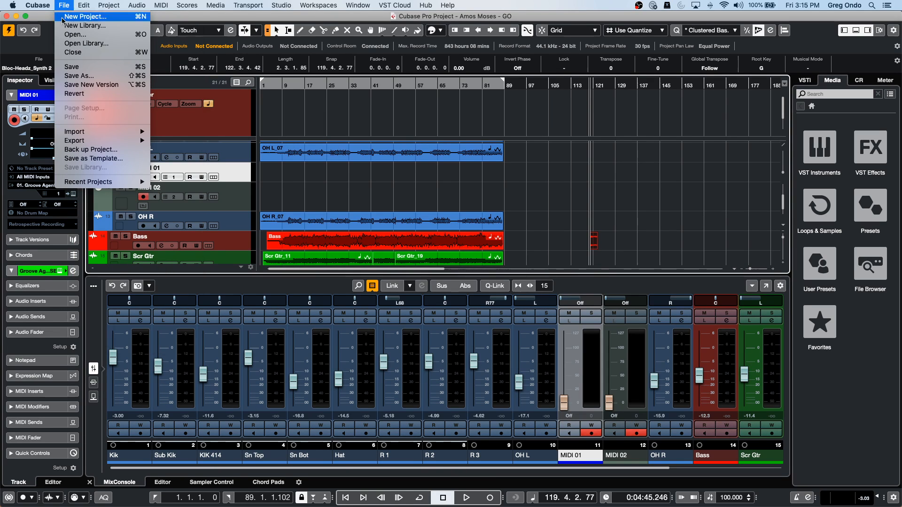
click(66, 95)
click(506, 180)
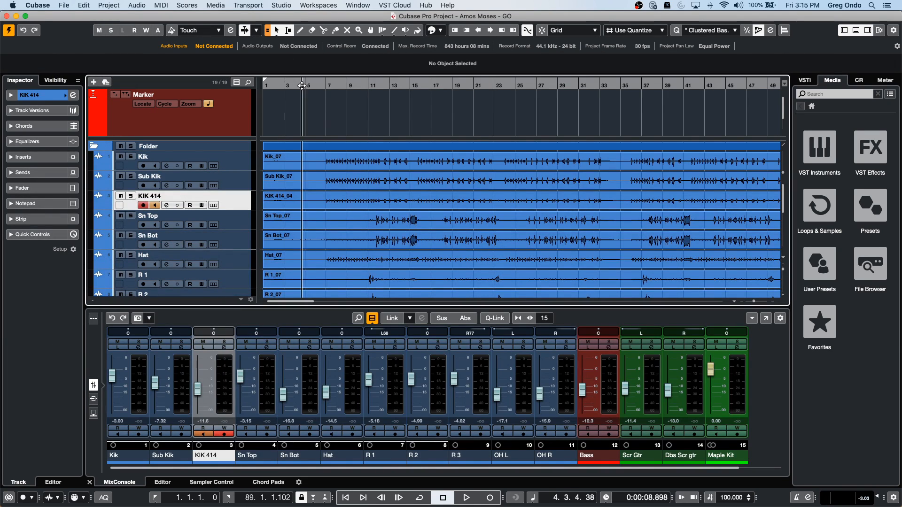
- Fit the whole song in view and play a short passage from about bar 9
key(g)
key(g)
key(g)
key(g)
key(g)
key(g)
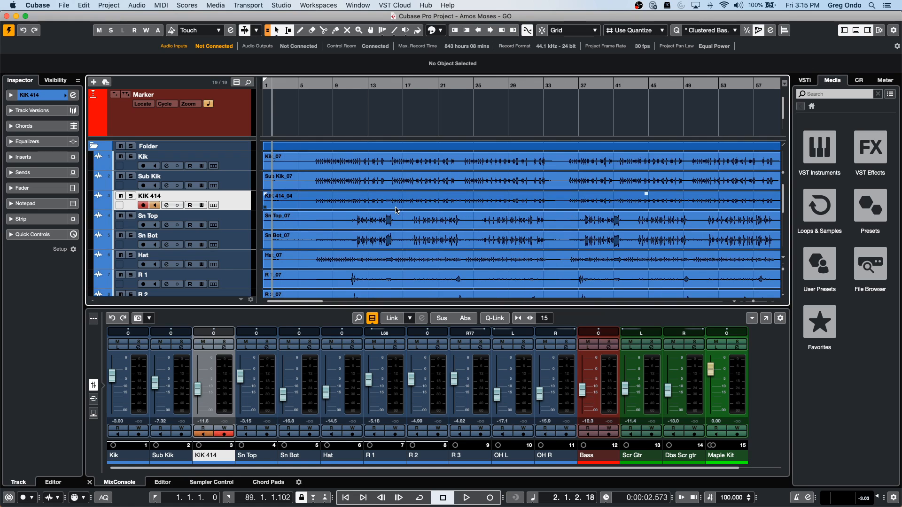
key(g)
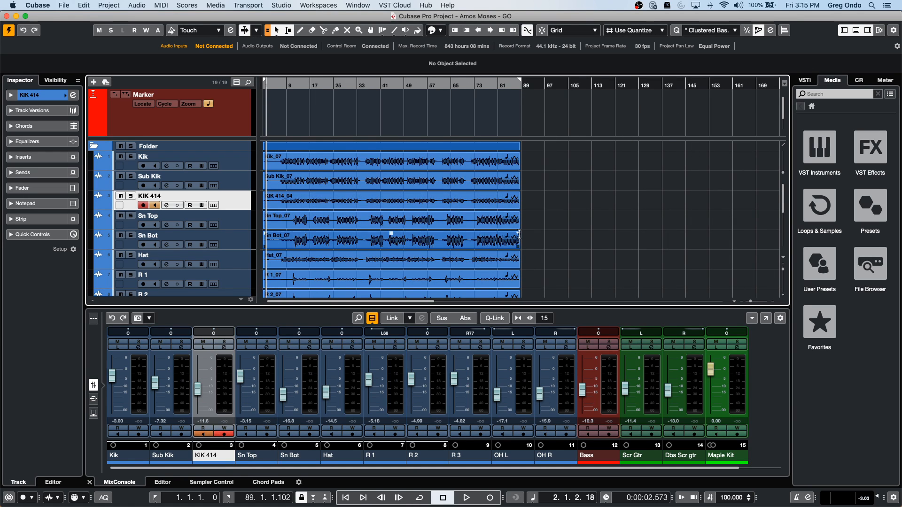
scroll(563, 222, down, 2)
scroll(563, 223, down, 4)
key(space)
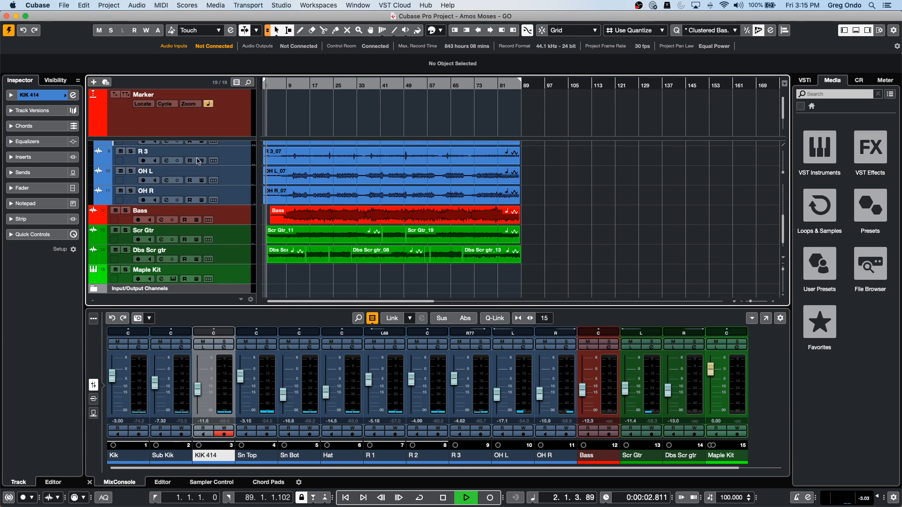
click(289, 86)
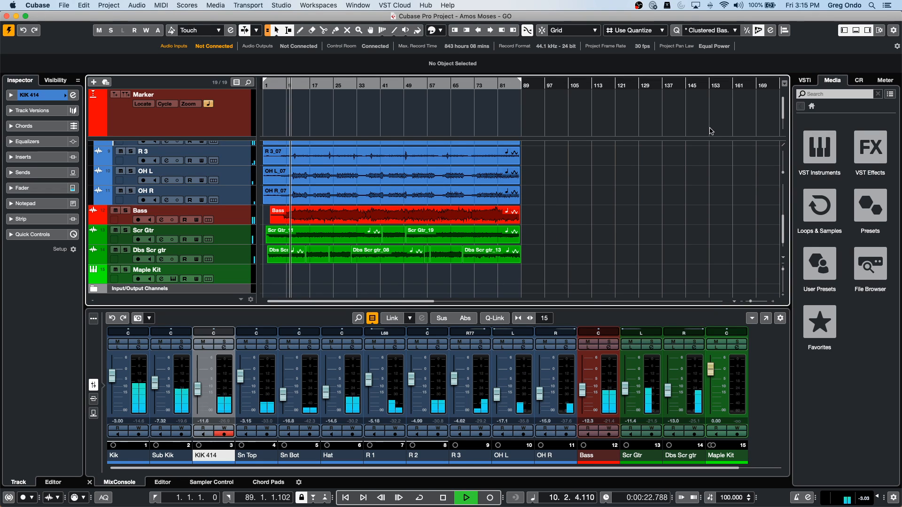
key(space)
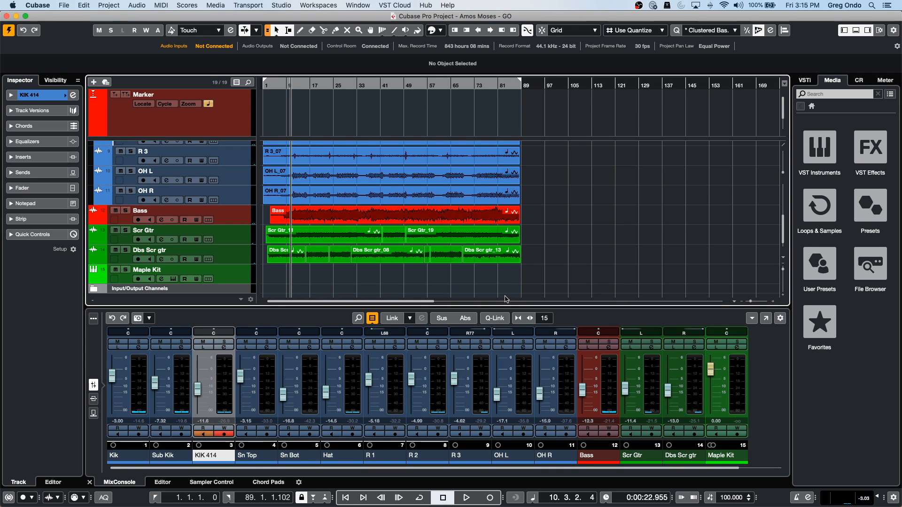
- Return the playback position to the project start and select all audio events from Kik through Dbs Scr gtr
key(period)
key(super+a)
scroll(572, 216, up, 5)
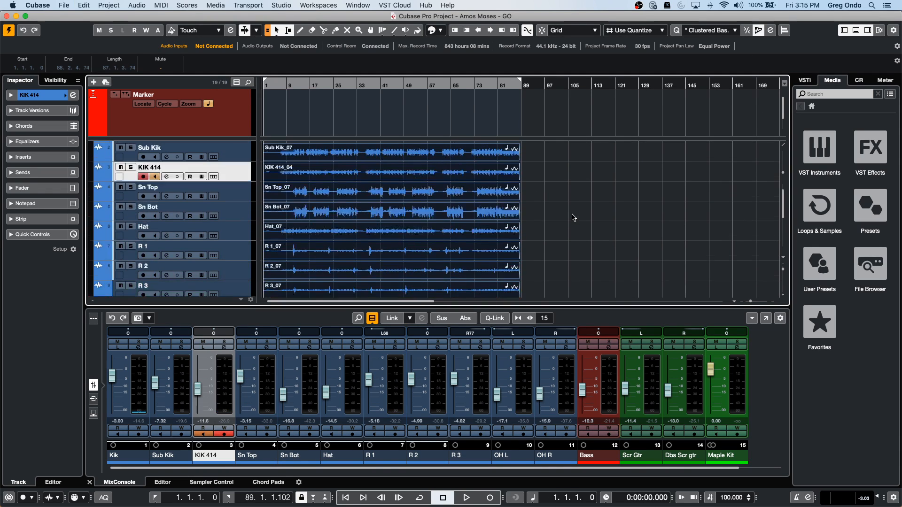
scroll(572, 217, up, 2)
click(563, 176)
drag(527, 166, 274, 313)
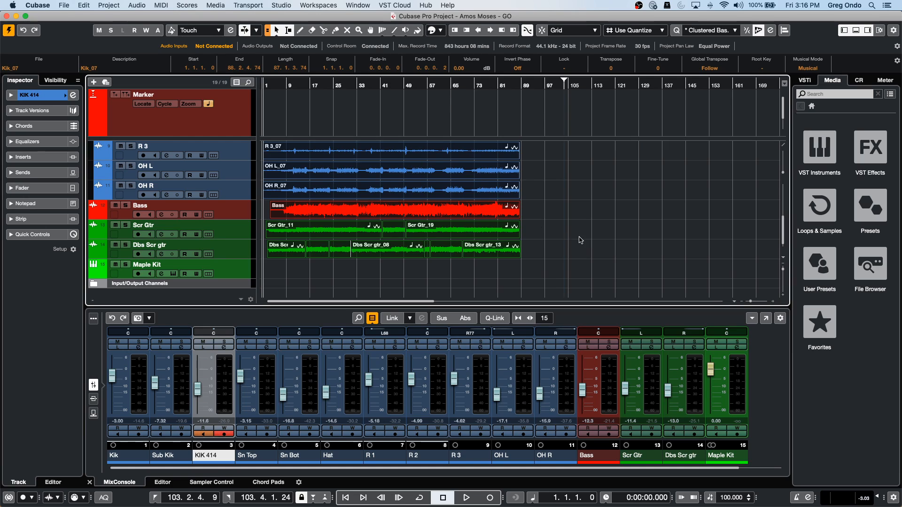
- Place the playback position at about bar 38 and check the Musical Mode setting of the audio files in the Pool
scroll(580, 237, up, 3)
click(373, 86)
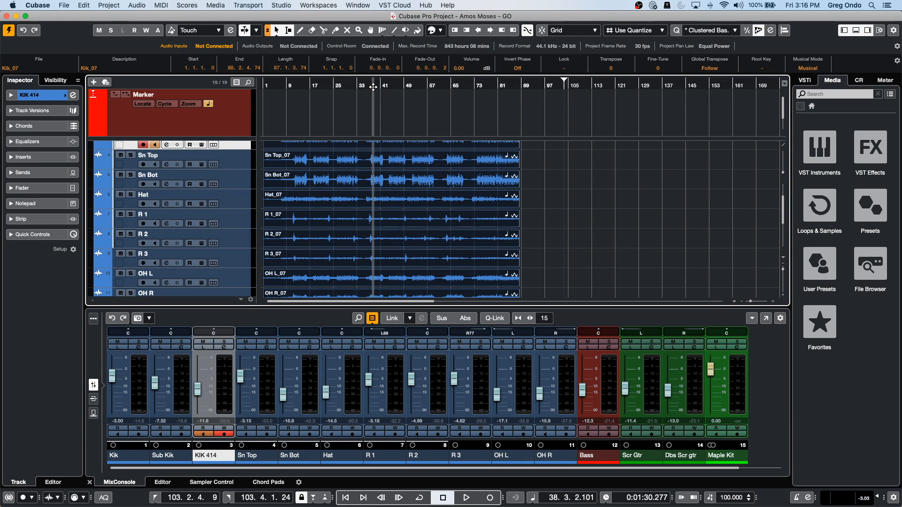
click(216, 5)
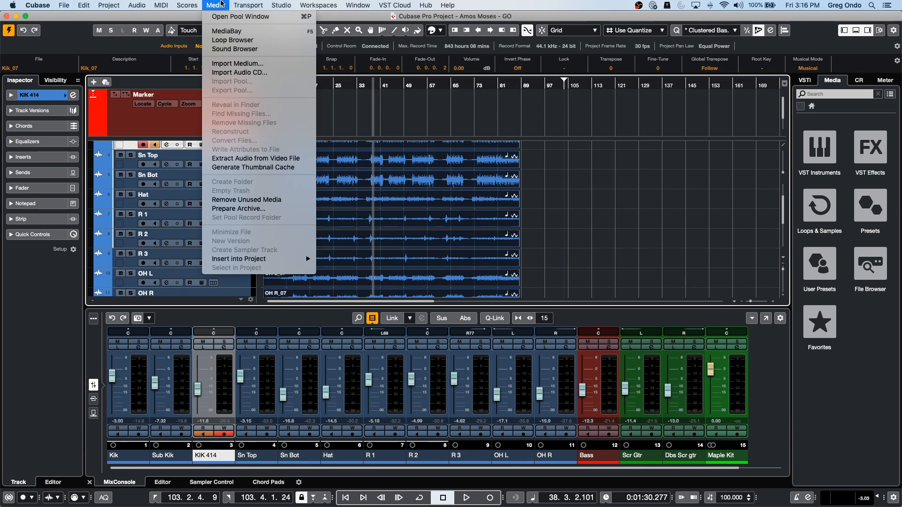
click(218, 16)
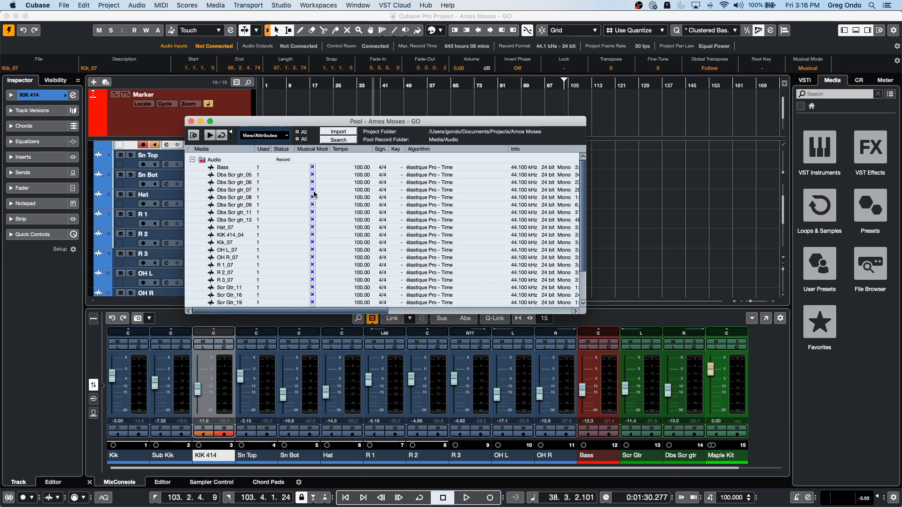
click(191, 123)
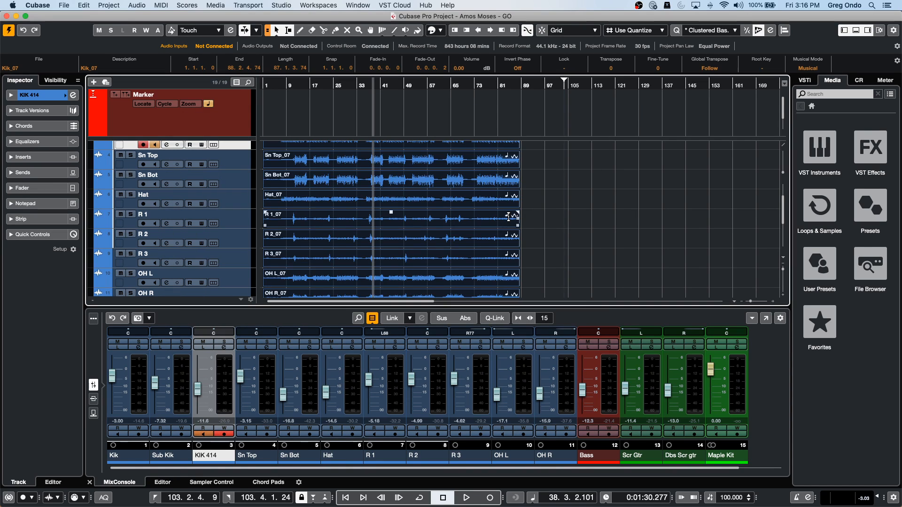
- Start playback and set the project tempo to 88 BPM
key(space)
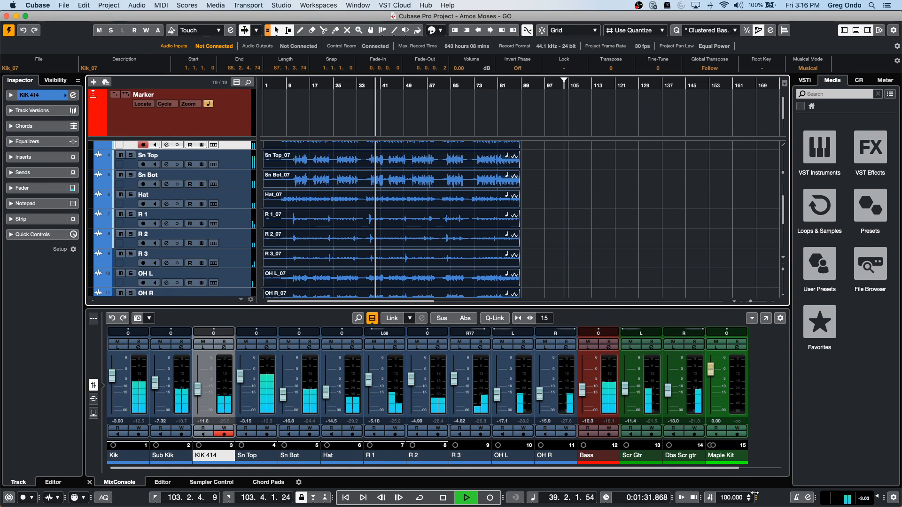
double_click(733, 497)
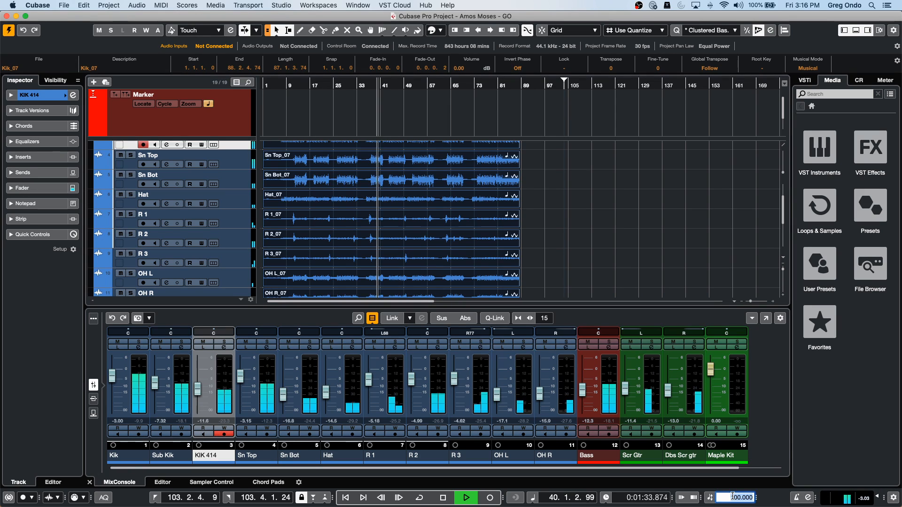
text(88)
key(Return)
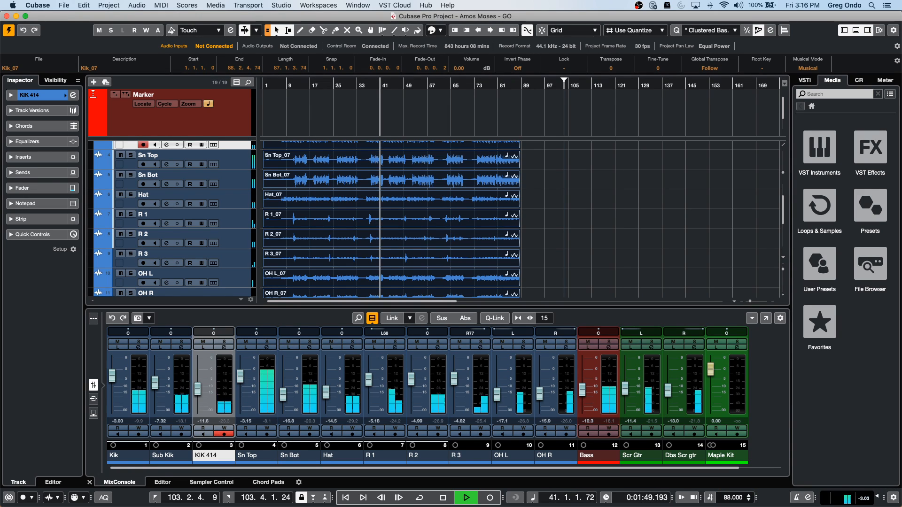
- Set the project tempo to 112 BPM during playback and stop the transport
double_click(728, 497)
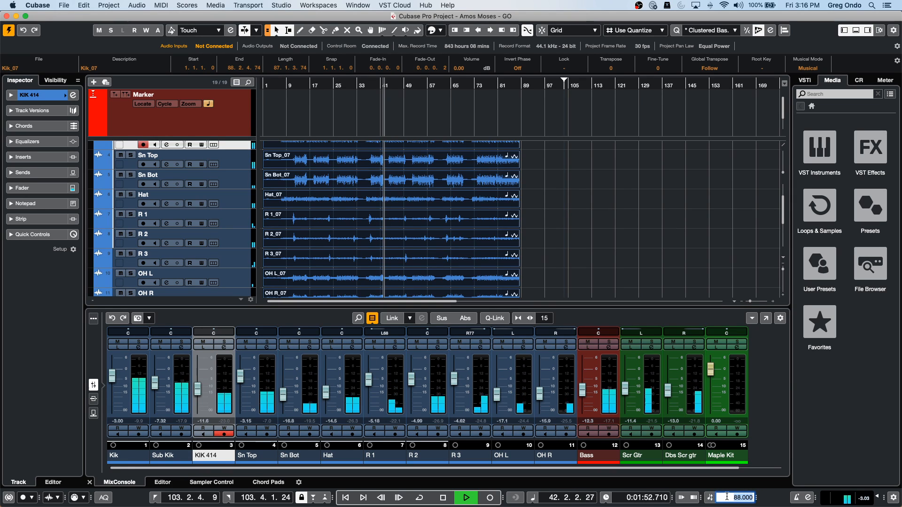
text(112)
key(Return)
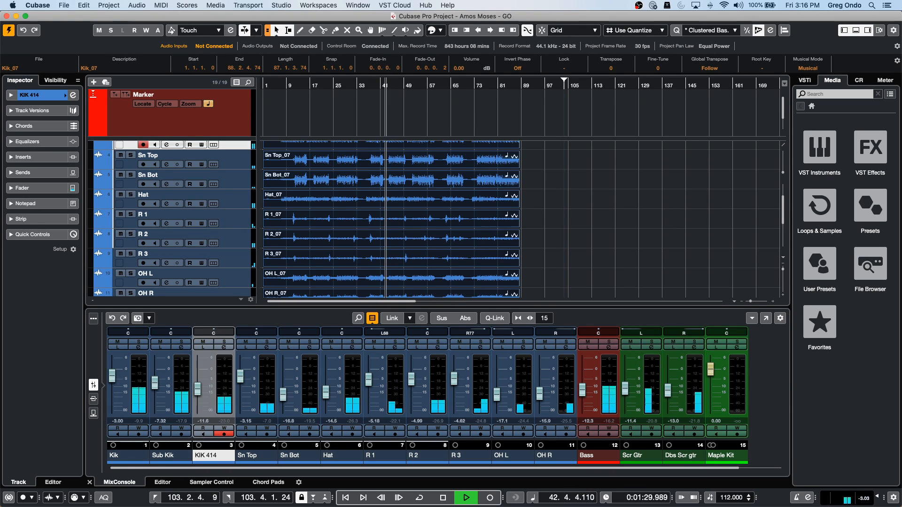
key(space)
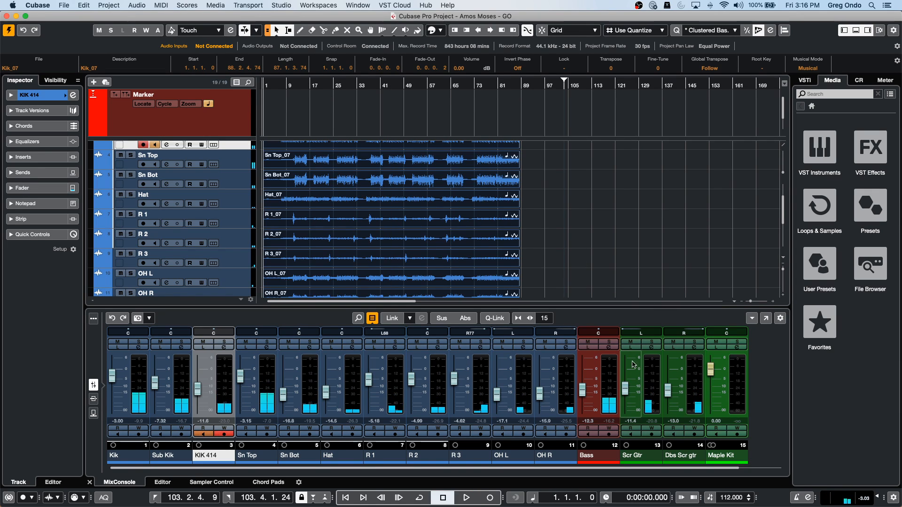
- Restore the project tempo to 100 BPM
double_click(722, 497)
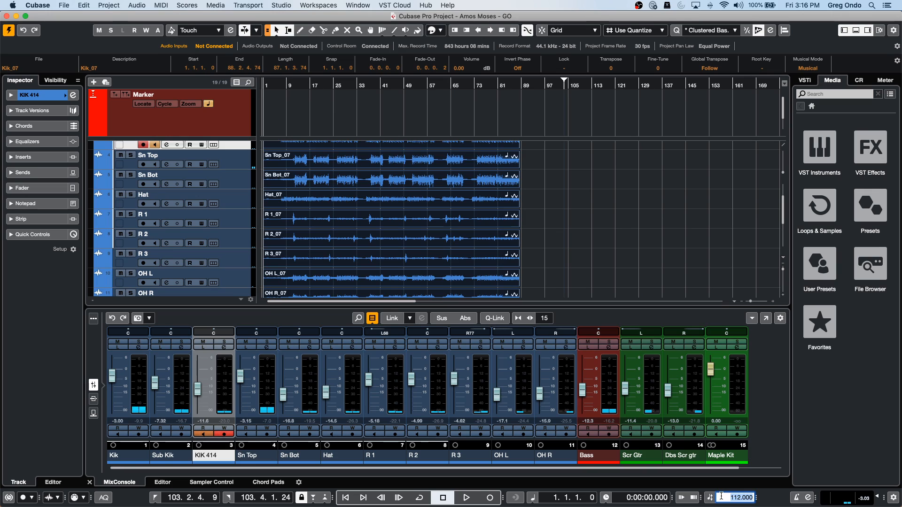
text(100)
key(Return)
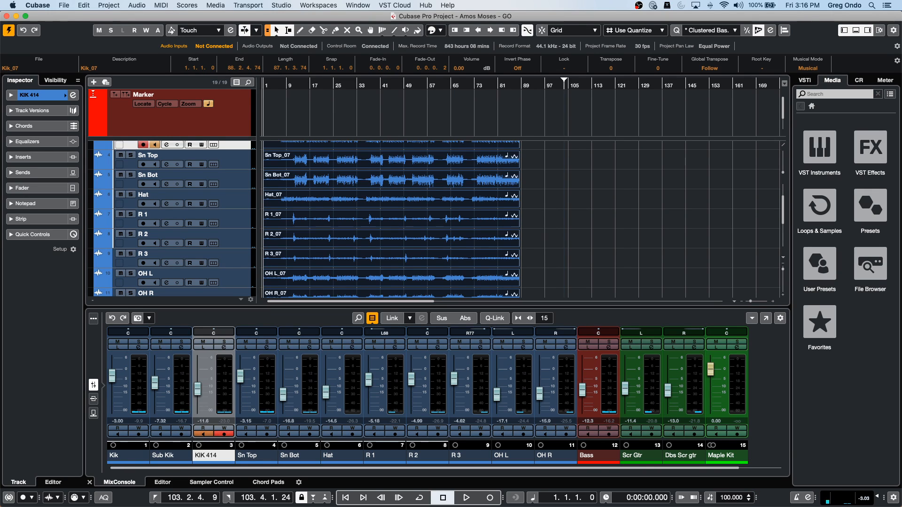
- Select all drum audio events from Kik through OH R and set their Global Transpose to Independent
scroll(578, 249, down, 5)
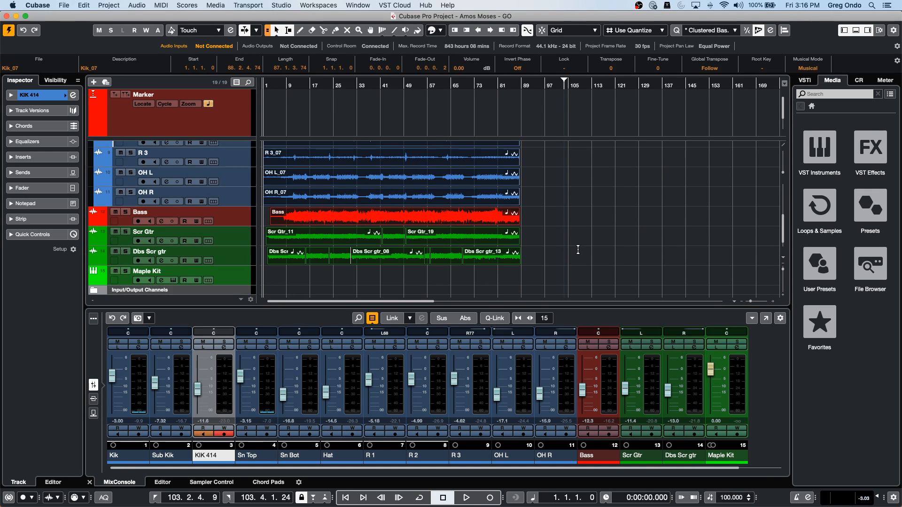
click(296, 271)
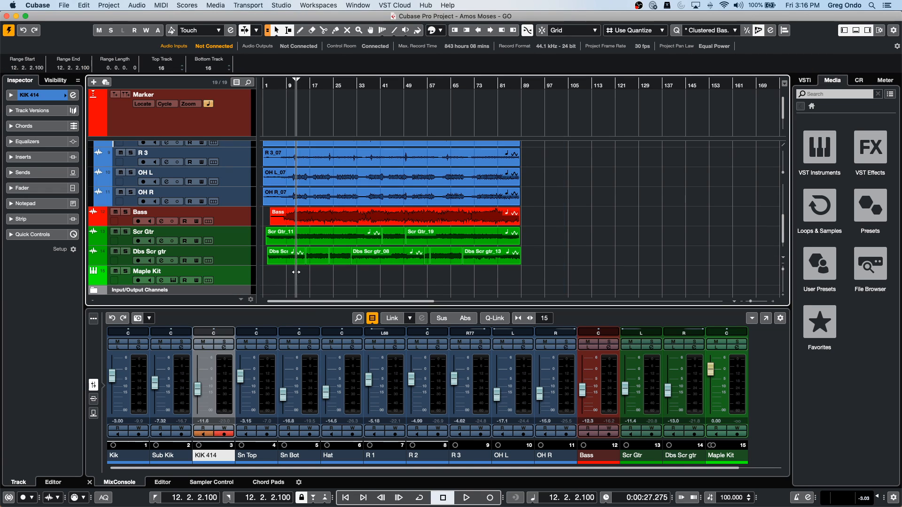
drag(536, 201, 279, 137)
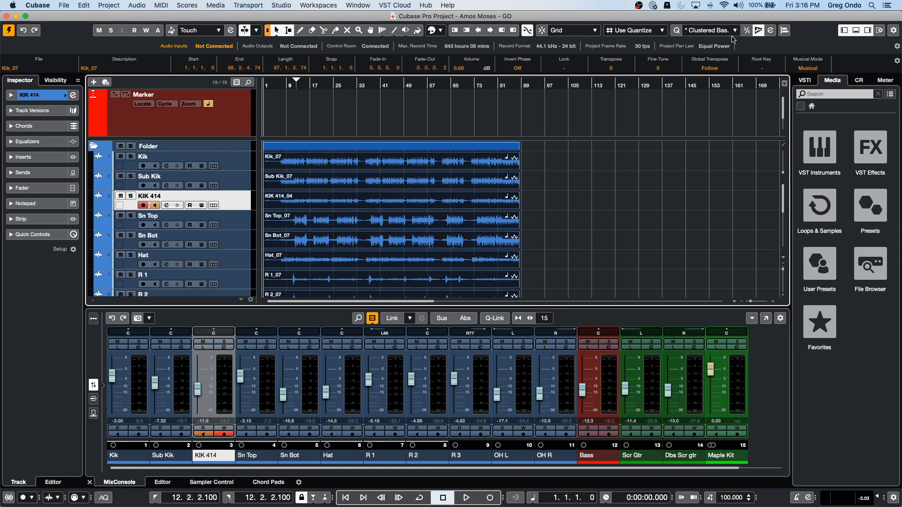
click(723, 71)
- Add a Transpose track below the Maple Kit track
scroll(597, 254, down, 5)
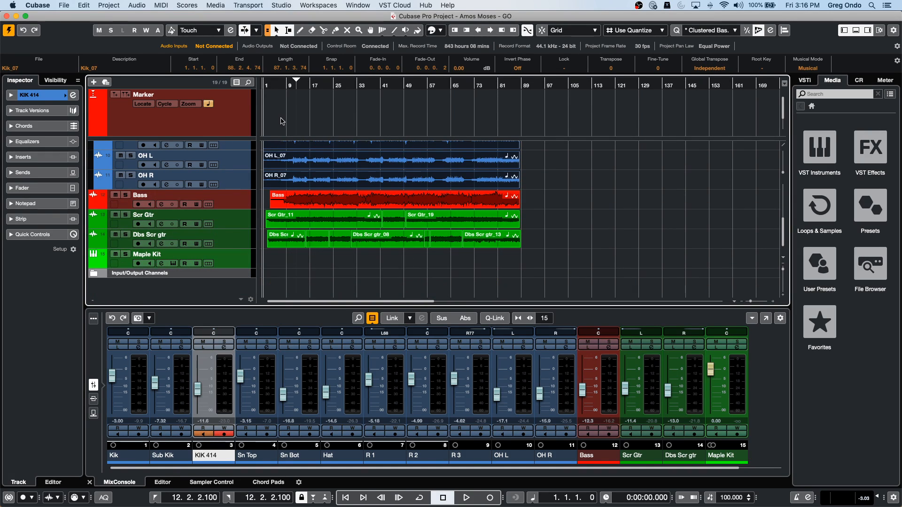
right_click(224, 257)
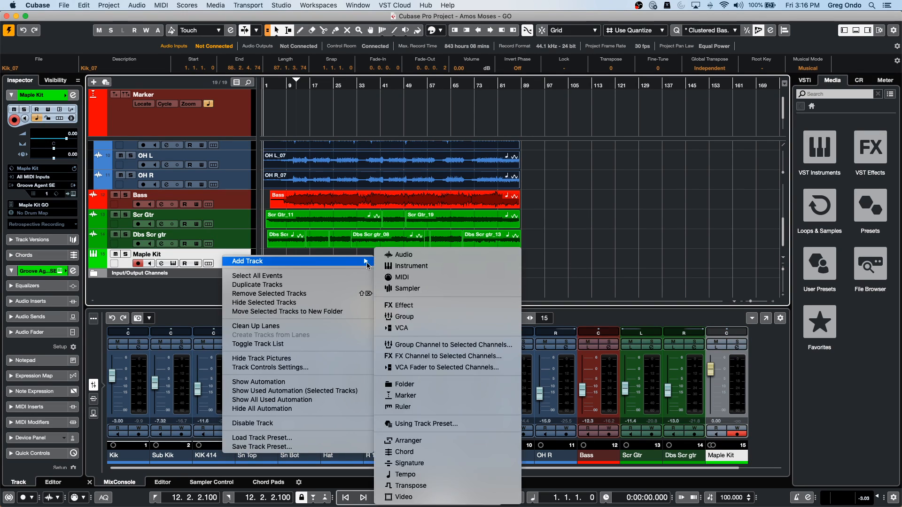
mouse_move(301, 261)
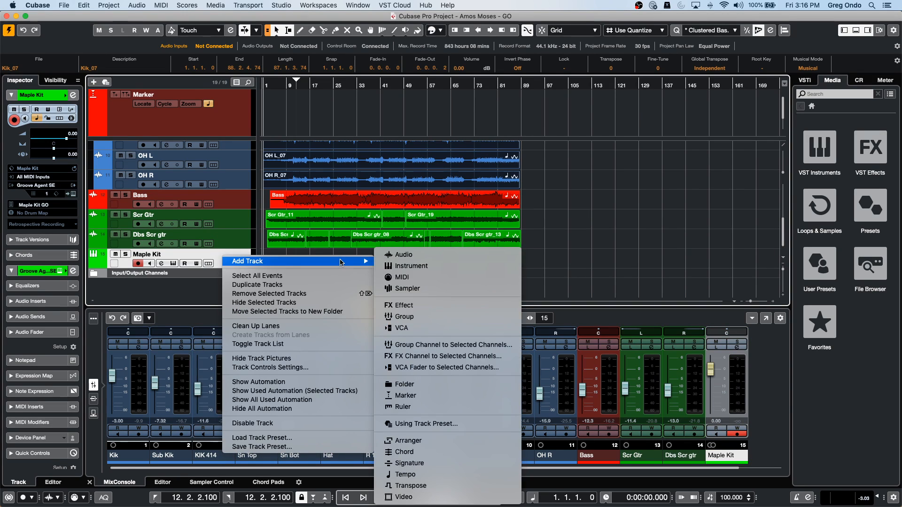
click(474, 486)
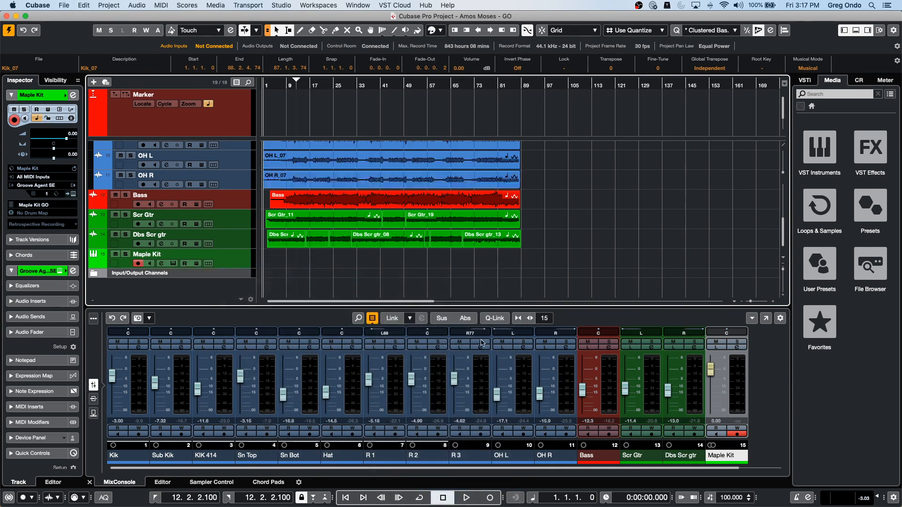
- Start playback and draw four transpose events on the Transpose track at about bars 8, 18, 22 and 27
right_click(288, 274)
click(312, 274)
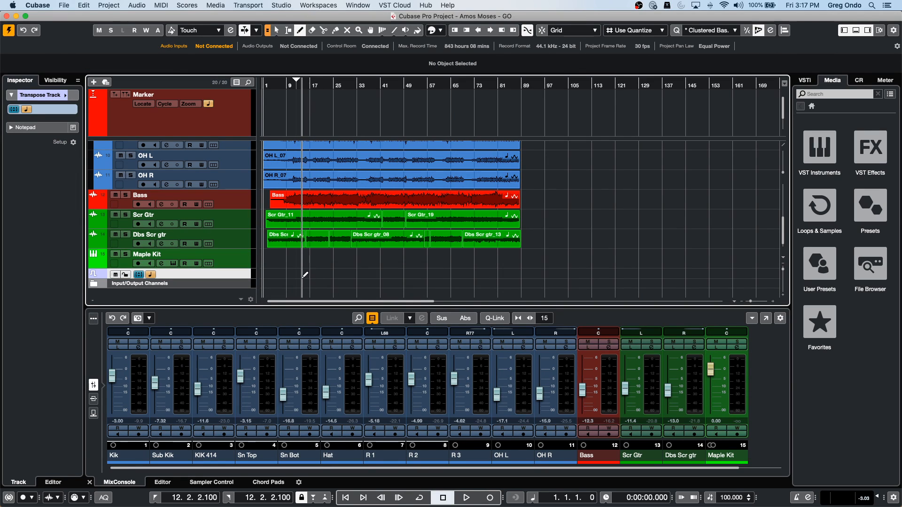
key(space)
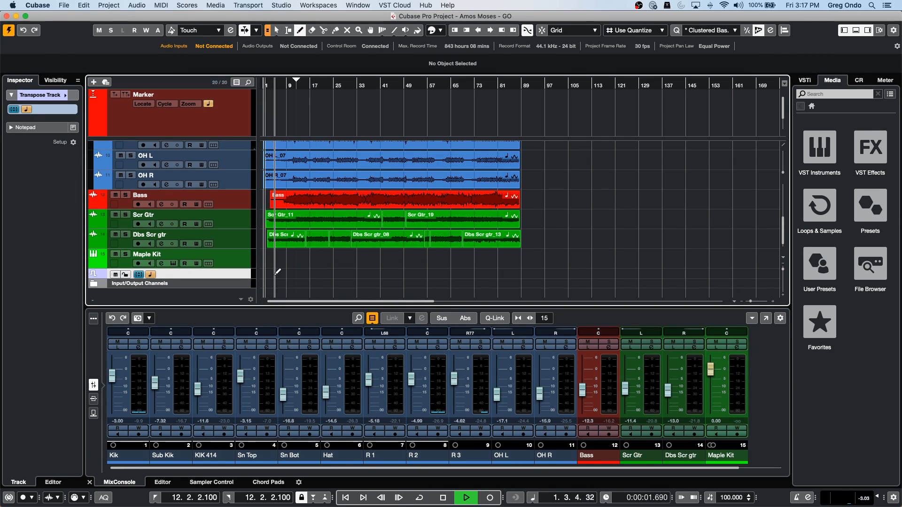
click(287, 274)
click(316, 274)
click(327, 274)
click(341, 274)
- Switch to the selection tool and set the first transpose event's value to 1
right_click(280, 273)
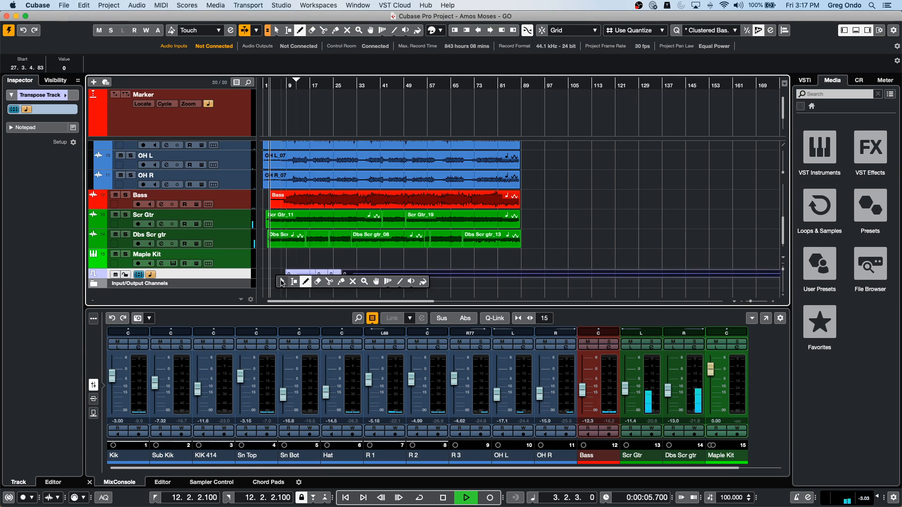
click(282, 280)
click(289, 275)
text(1)
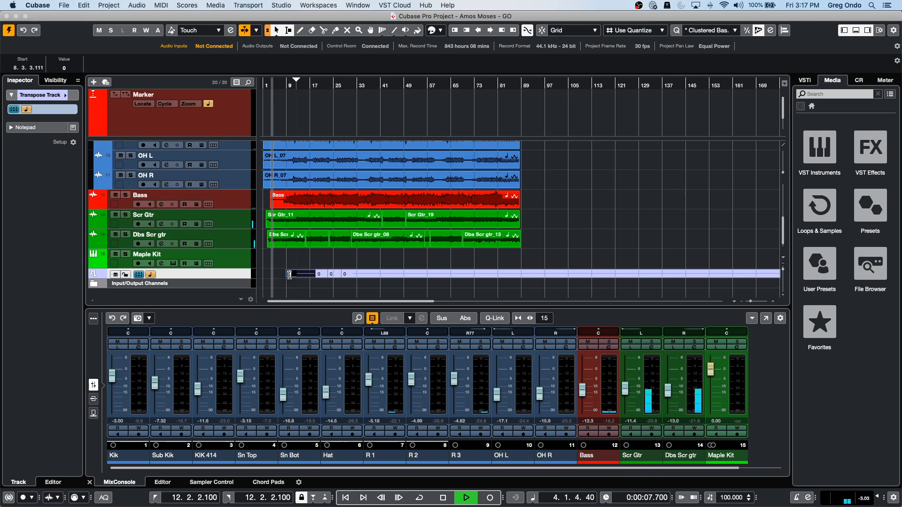
key(Return)
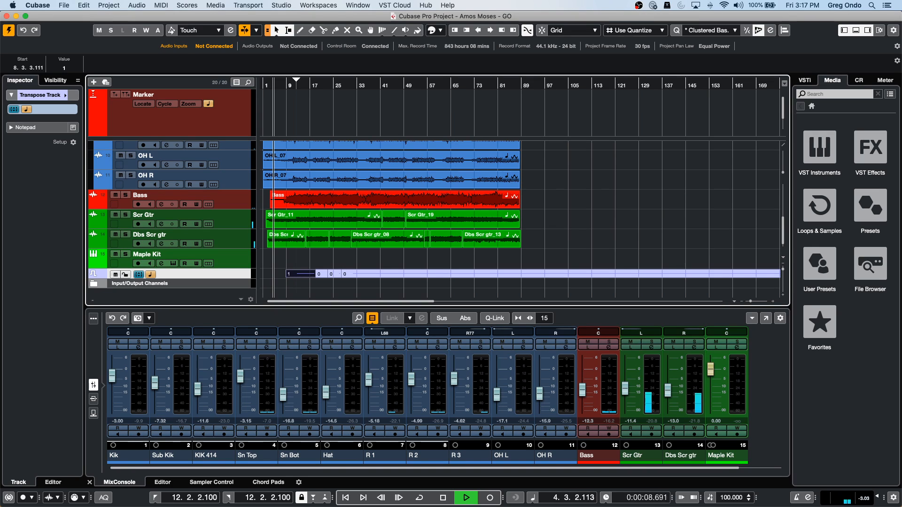
- Set the second transpose event to -1 and the fourth to 2
click(320, 273)
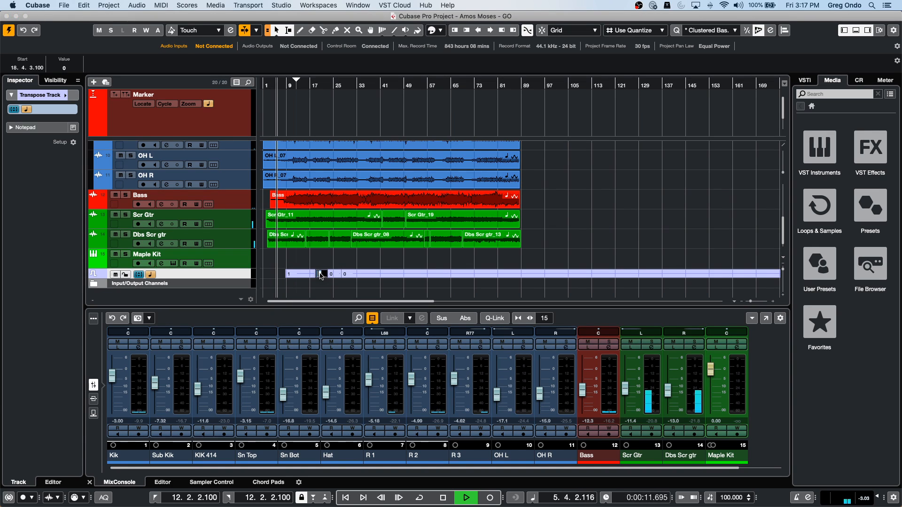
text(-1)
key(Return)
click(344, 274)
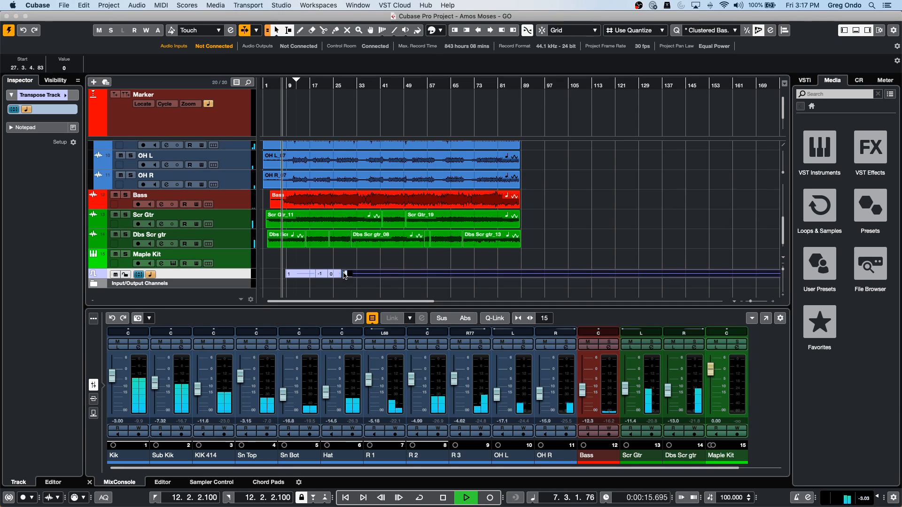
text(2)
key(Return)
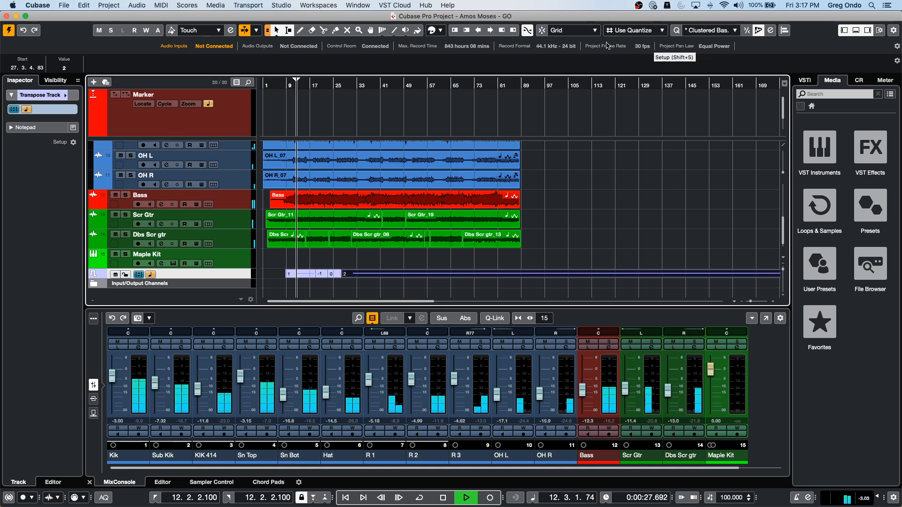
- Audition the drum events with Global Transpose set to Follow, restore it to Independent, and stop playback
drag(524, 185, 259, 160)
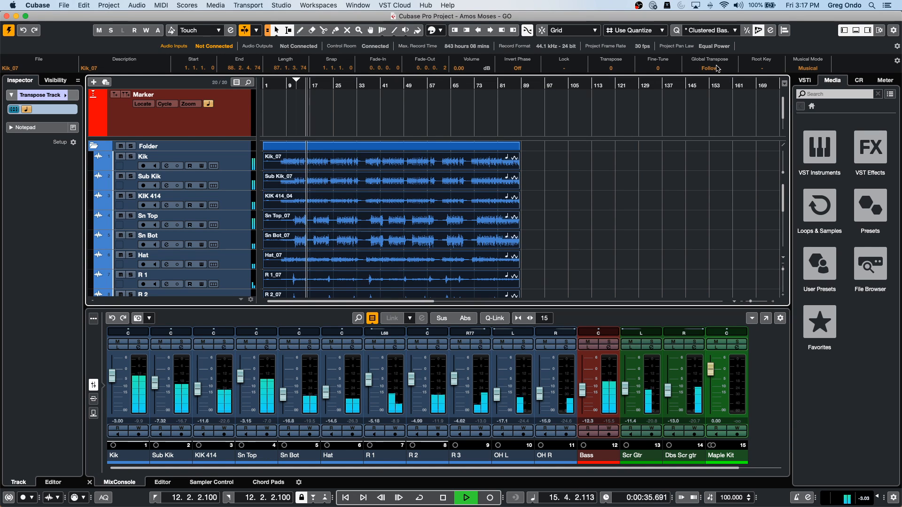
scroll(678, 152, down, 5)
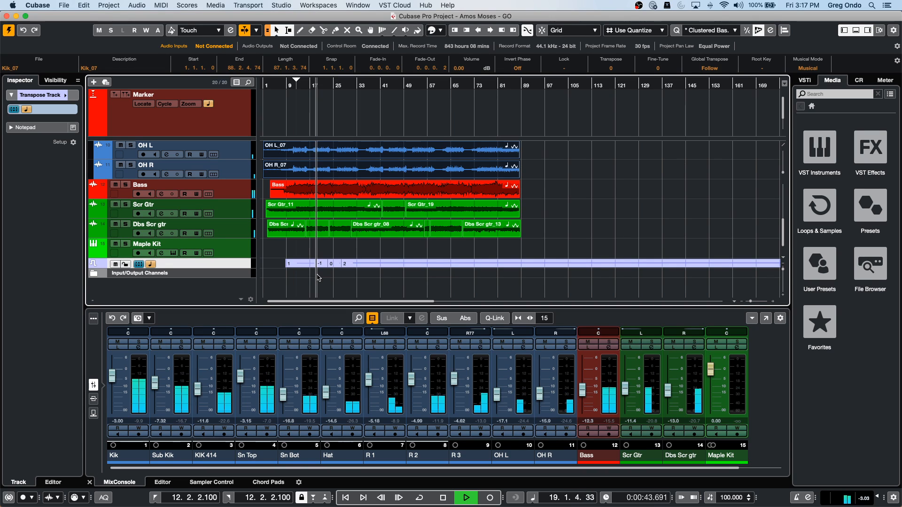
click(709, 68)
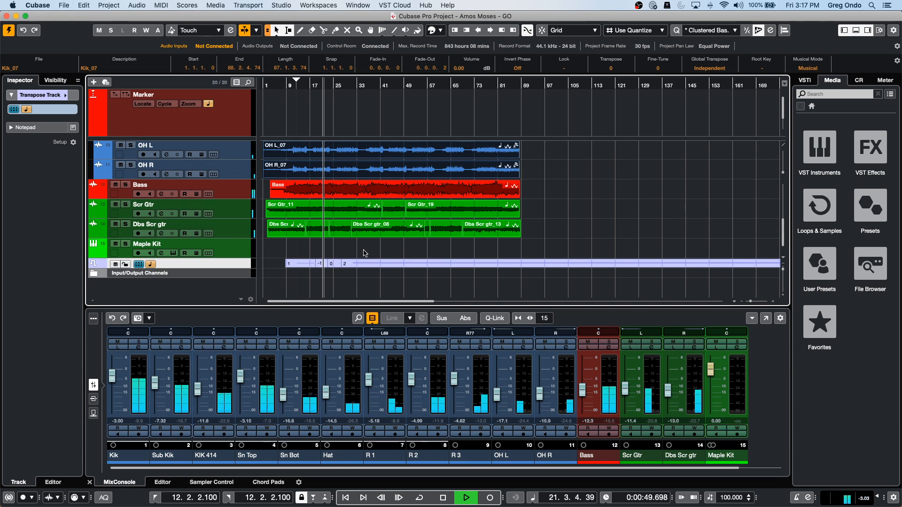
scroll(356, 197, up, 1)
key(space)
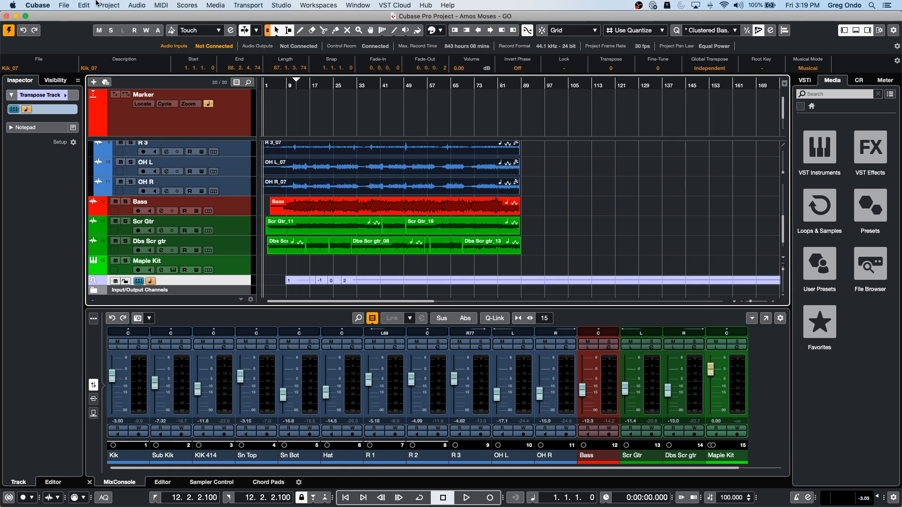
- Examine the On Import Audio Files options in the Editing-Audio preferences and close the preferences
click(34, 6)
click(41, 29)
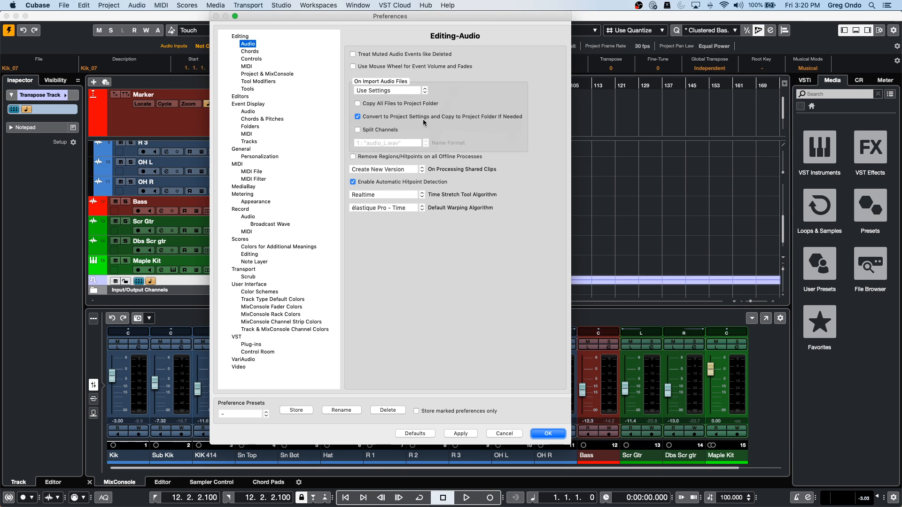
click(405, 89)
click(405, 91)
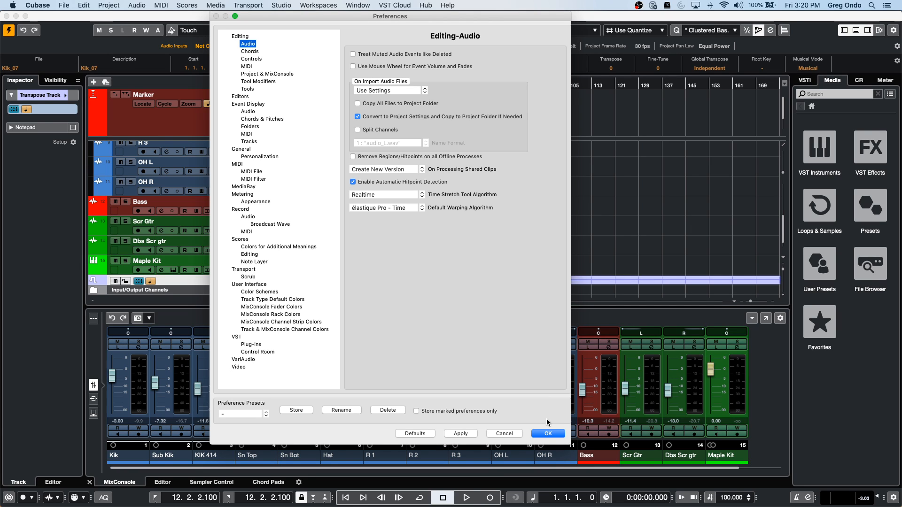
click(548, 433)
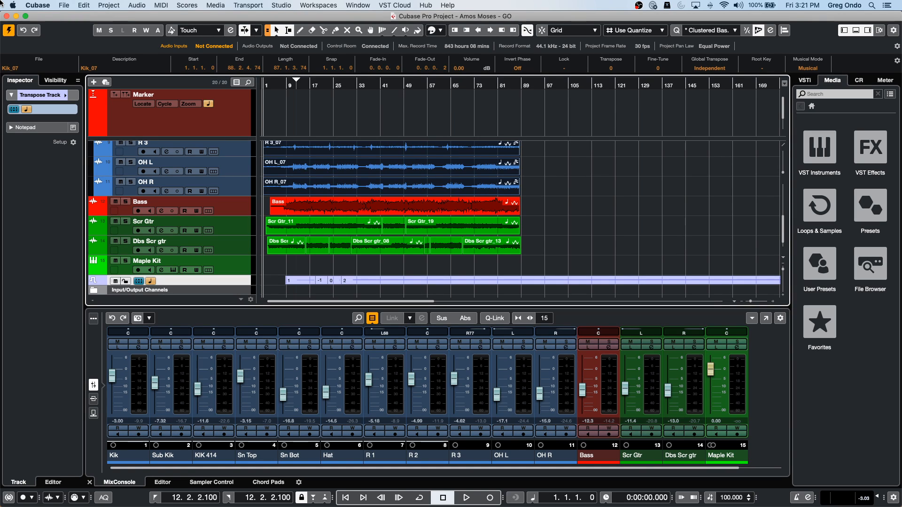
- Open the recent project August 7 2020.cpr and activate it
click(63, 5)
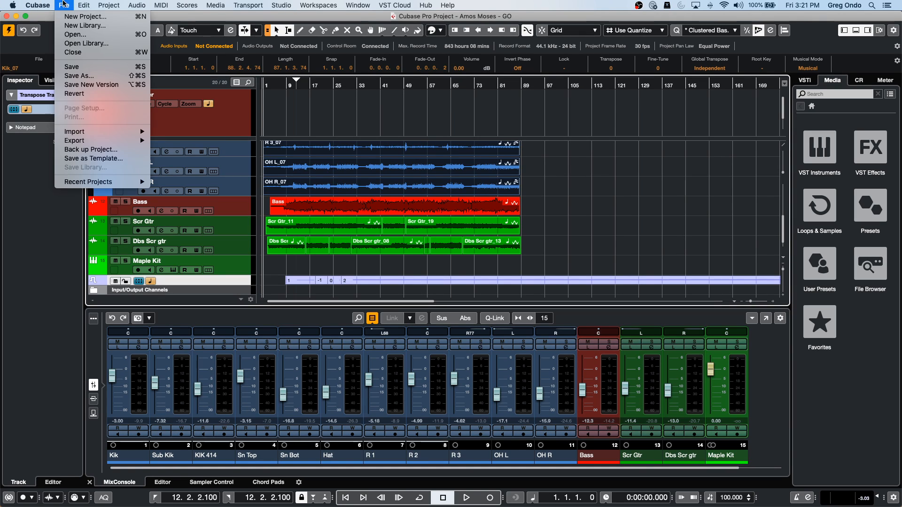
mouse_move(97, 187)
mouse_move(131, 187)
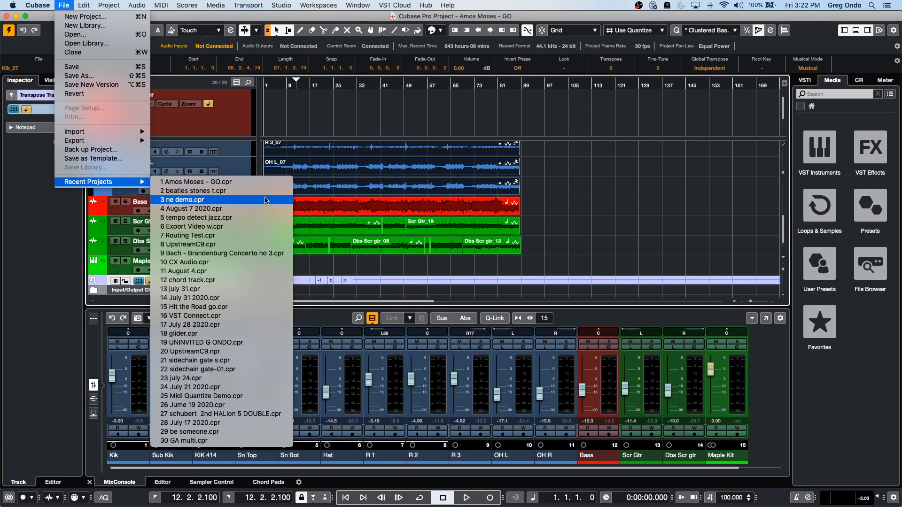
click(258, 210)
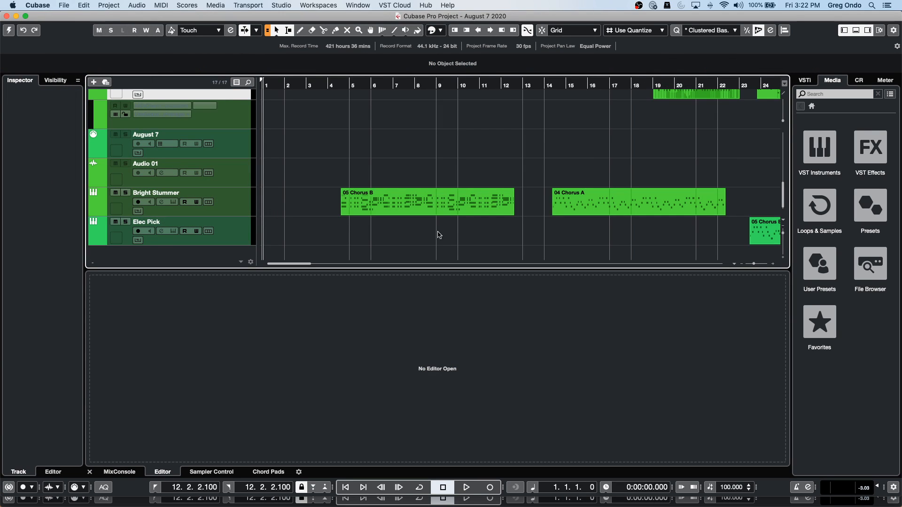
click(9, 31)
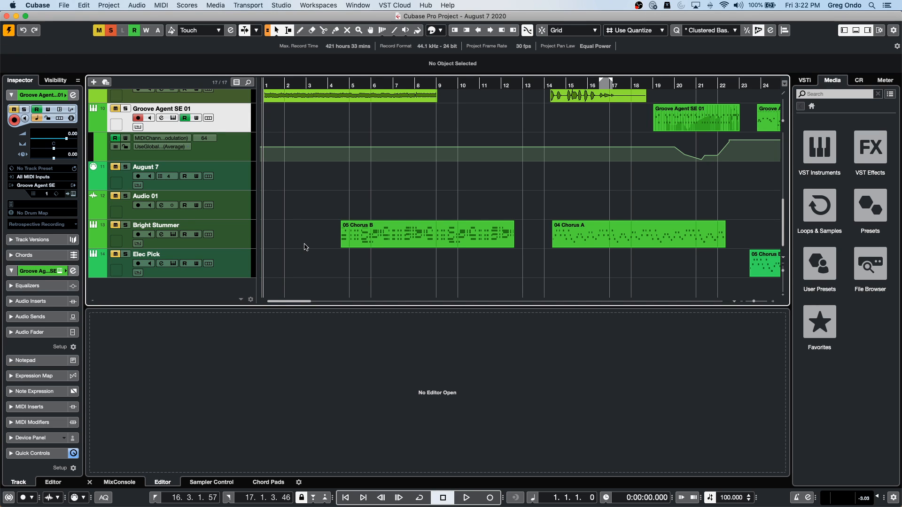
- Revert the August 7 2020 project to its previously saved version
scroll(305, 247, up, 10)
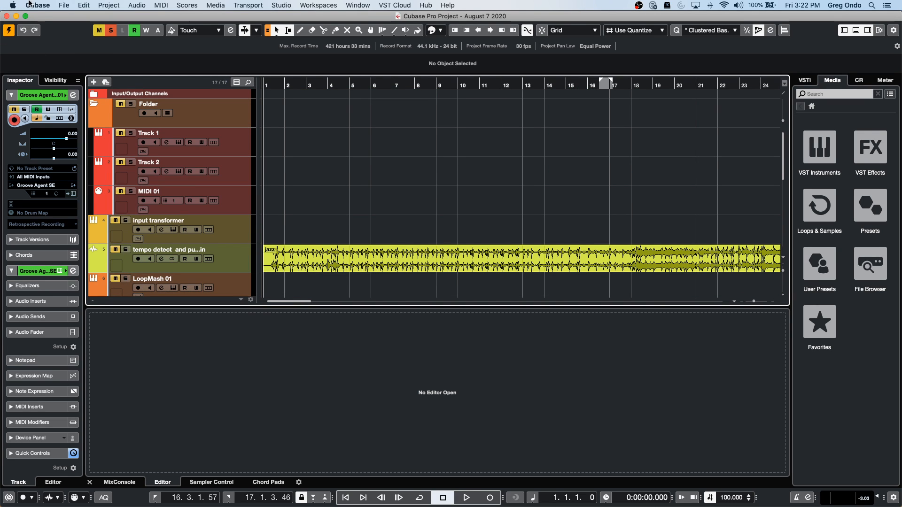
click(64, 5)
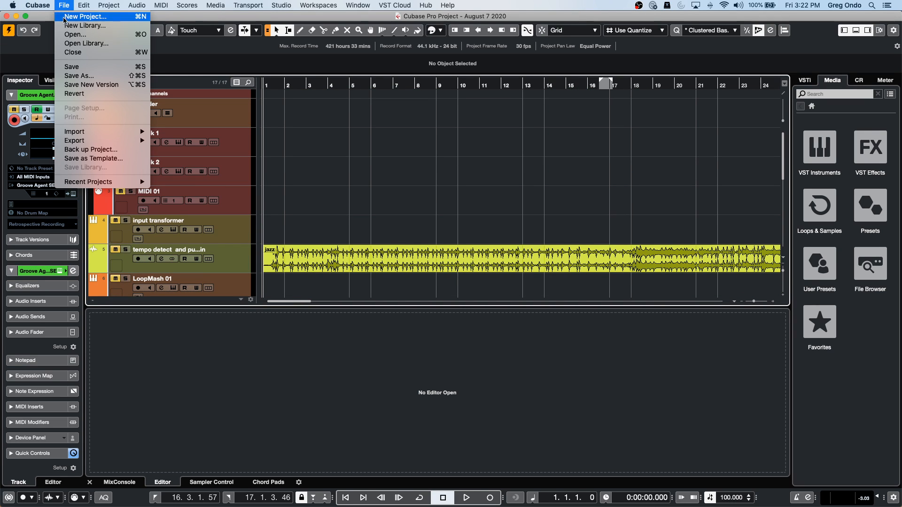
click(82, 95)
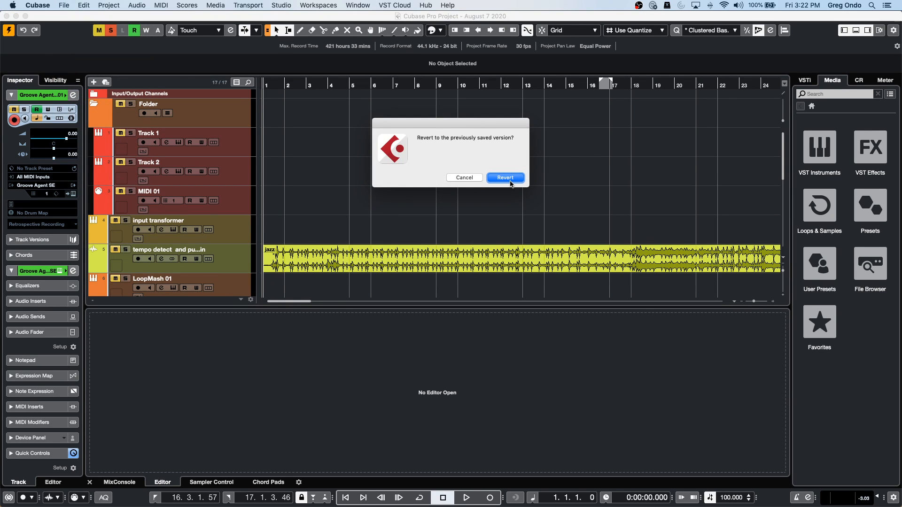
click(505, 178)
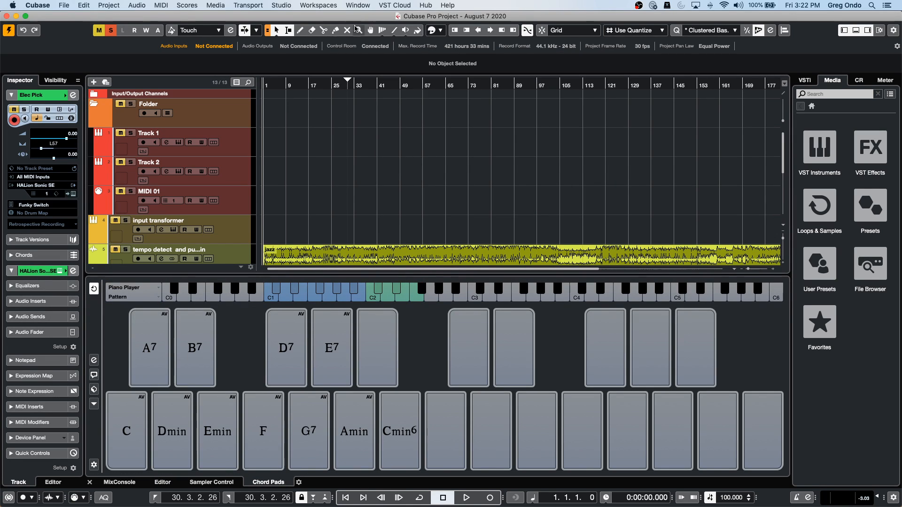
- Select the input transformer track and deactivate all solo and mute states in the project
scroll(313, 128, down, 2)
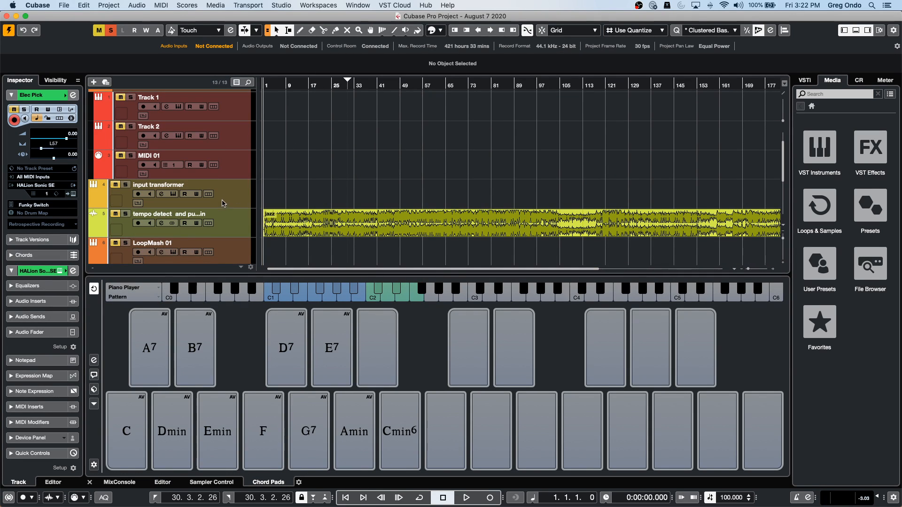
click(230, 193)
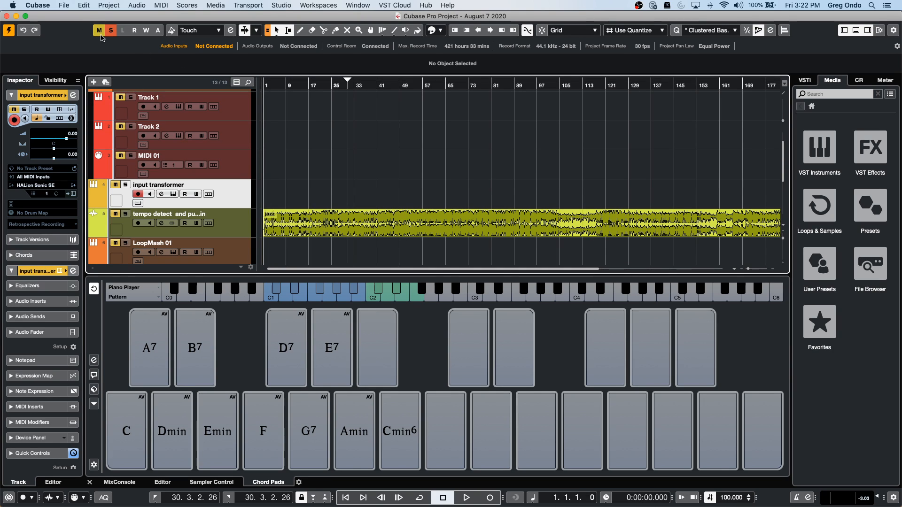
click(109, 31)
click(100, 33)
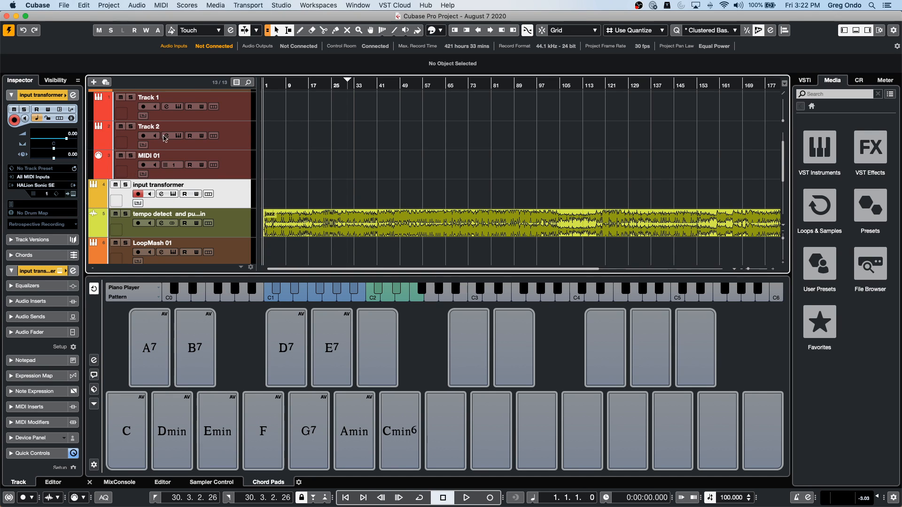
- Open the input transformer track's HALion Sonic SE instrument and play several test notes on its keyboard
click(74, 193)
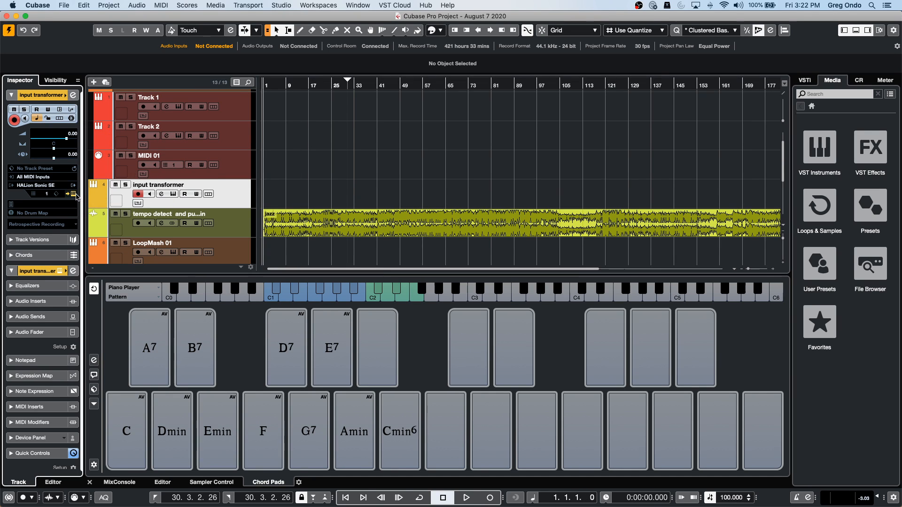
click(411, 380)
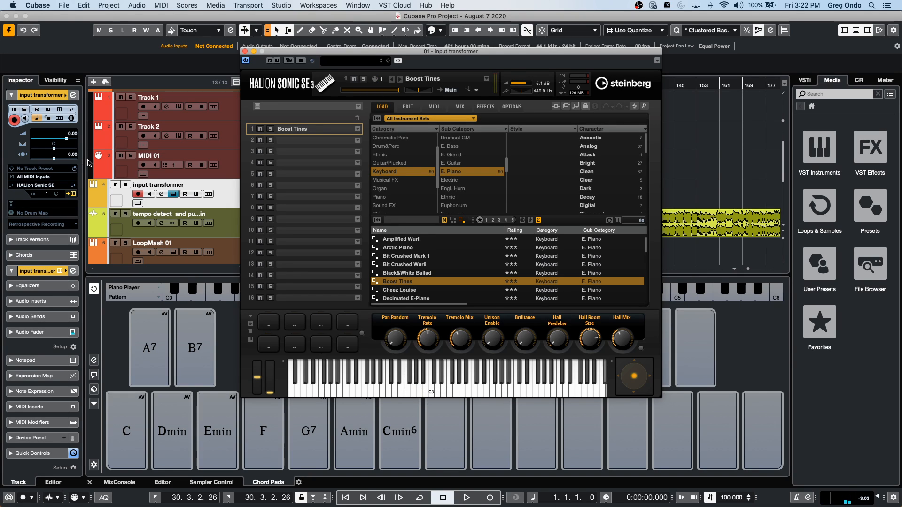
click(357, 389)
click(407, 388)
click(428, 379)
- Examine the Editing-MIDI, Editing and MIDI pages of the preferences and close the preferences
click(30, 5)
click(35, 31)
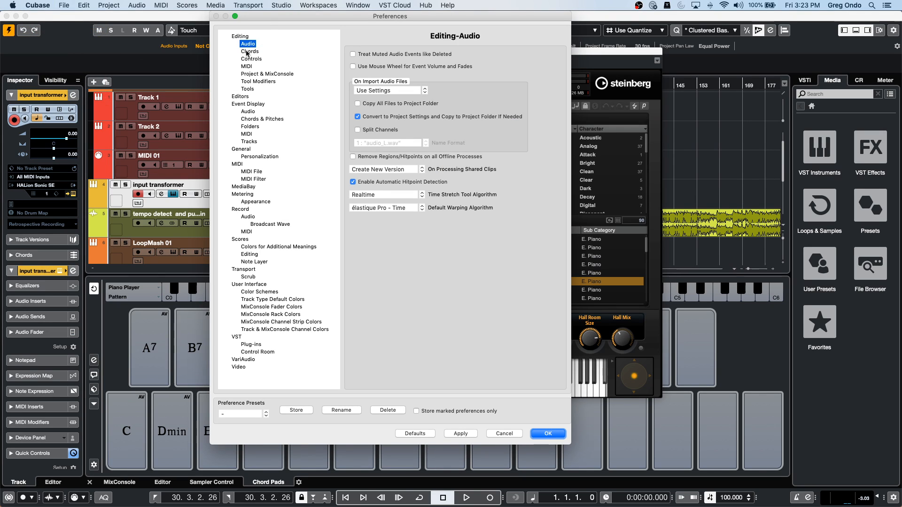
click(246, 67)
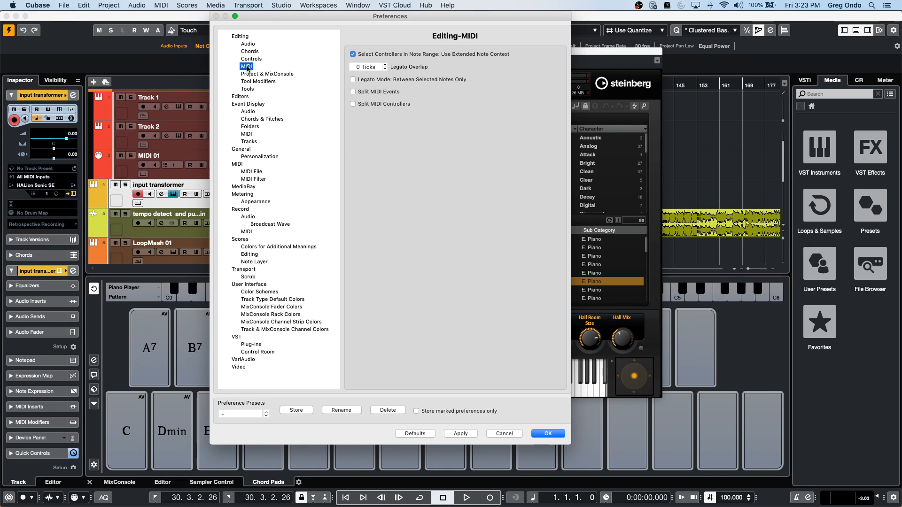
click(240, 37)
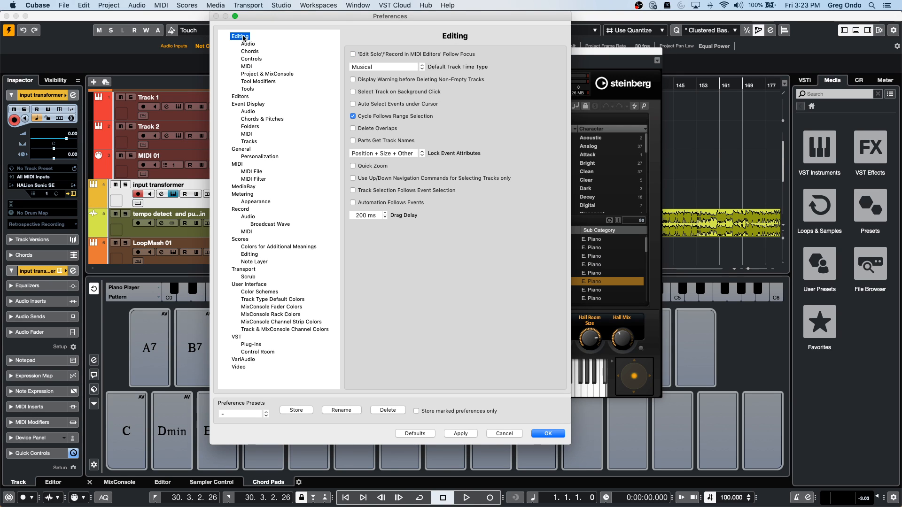
click(237, 164)
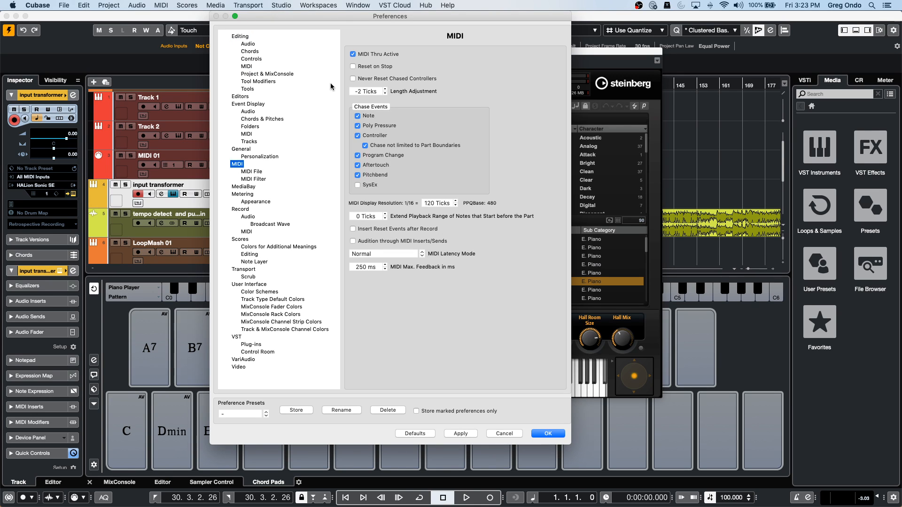
click(548, 433)
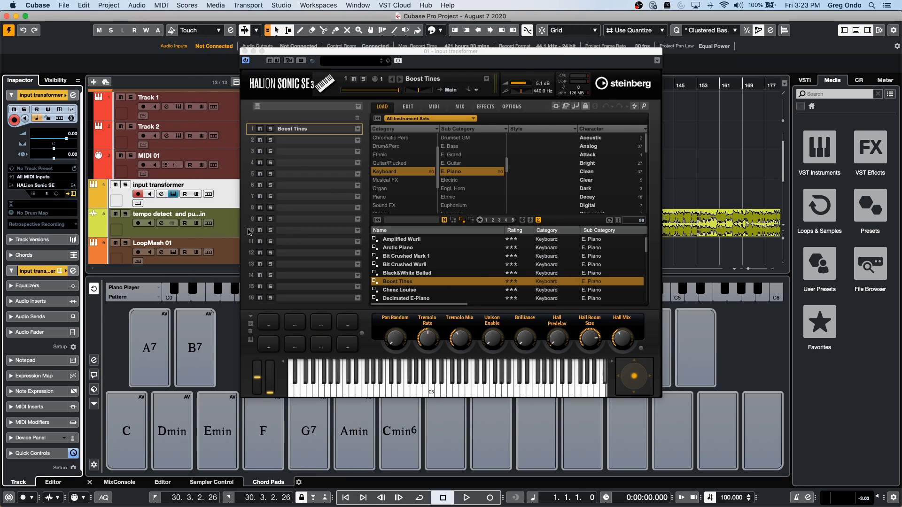
- Close the instrument window and play test notes on the input transformer track with the On-Screen Keyboard
click(243, 50)
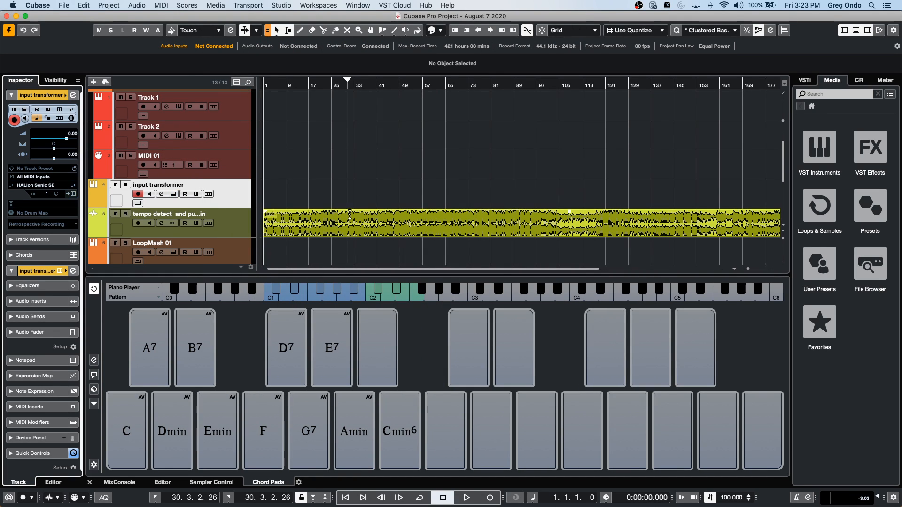
click(243, 199)
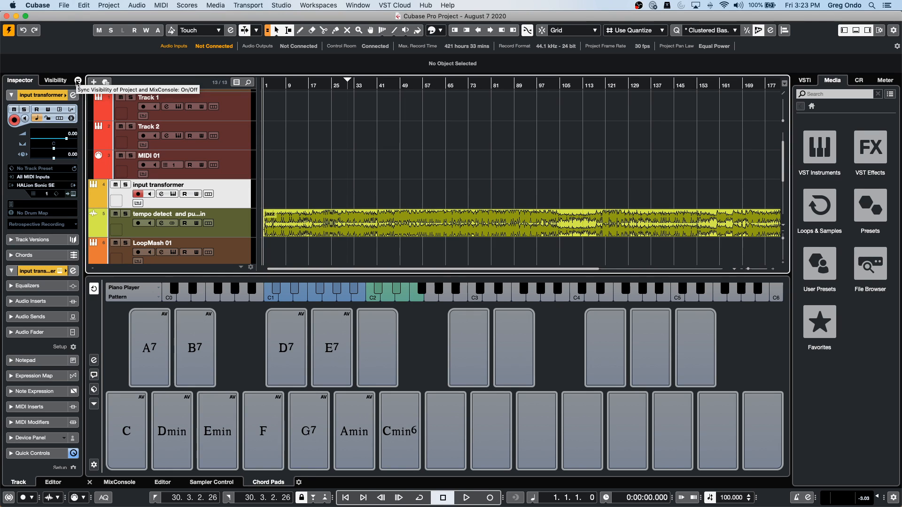
key(alt+k)
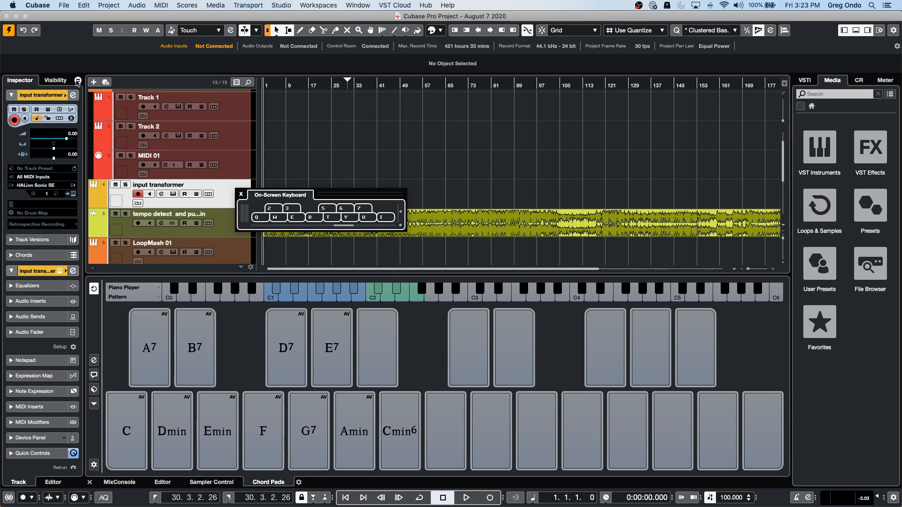
key(q)
key(w)
key(e)
key(r)
- Select the LoopMash 01 track and play test notes on it with the On-Screen Keyboard
click(226, 187)
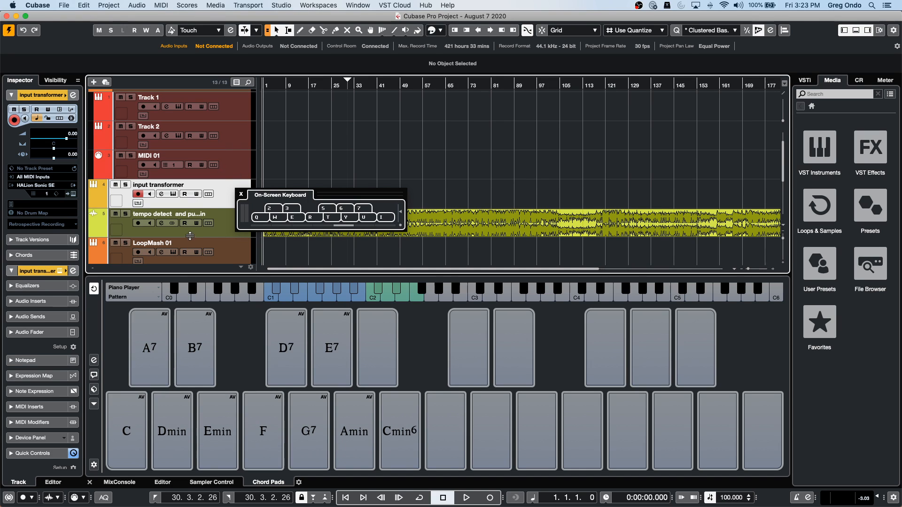
click(245, 255)
key(q)
key(w)
key(r)
key(r)
key(q)
key(e)
key(r)
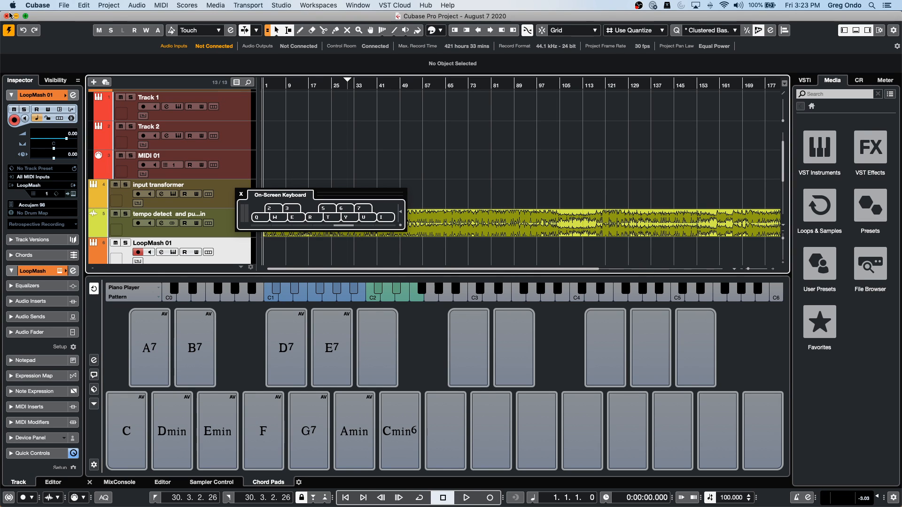
- Close the August 7 2020 project without saving, reopen August 7 2020.cpr from the Projects/Hangouts/August 7 2020 folder and activate it
click(7, 16)
click(428, 177)
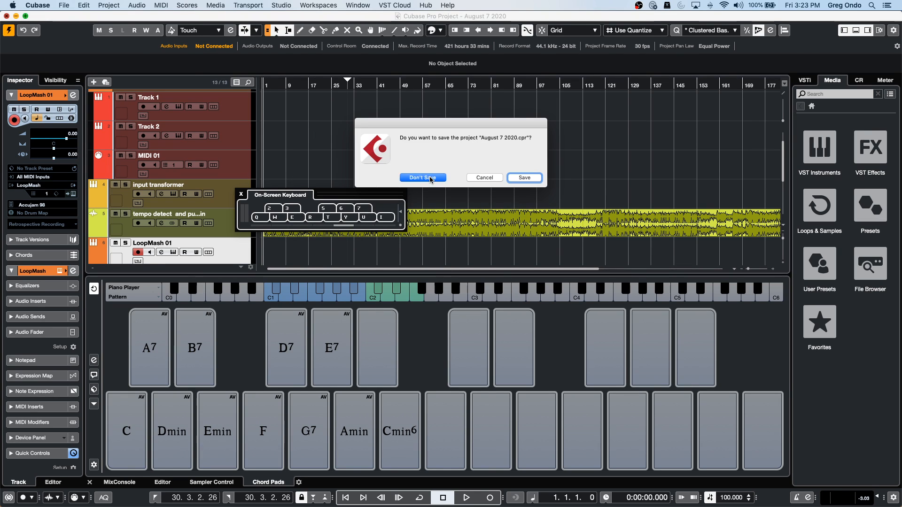
click(64, 5)
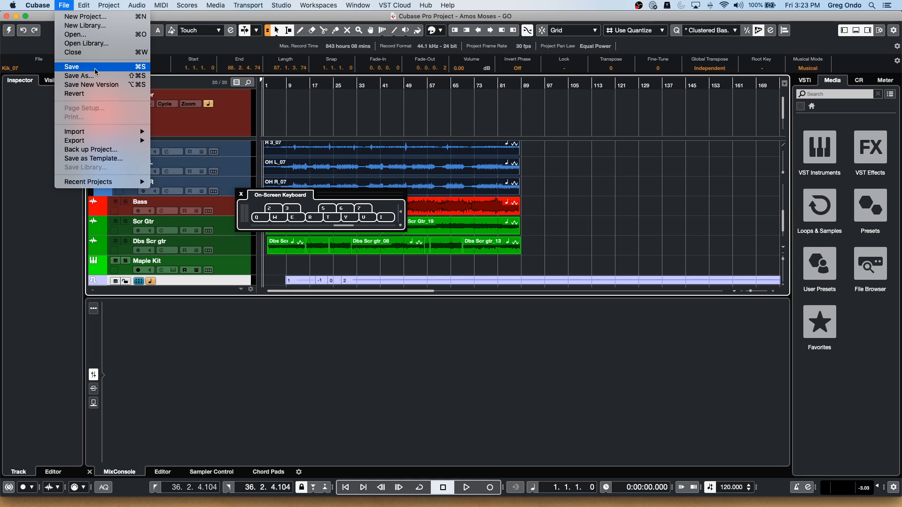
click(96, 36)
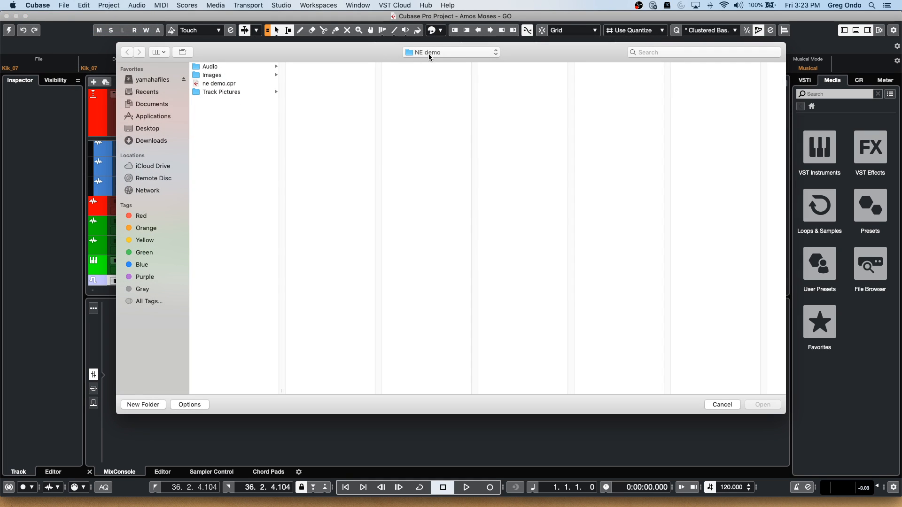
click(428, 54)
click(427, 64)
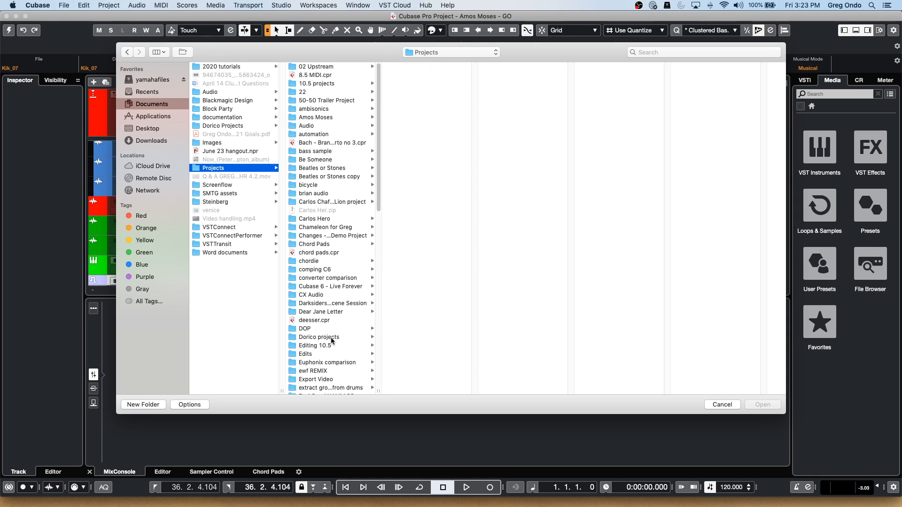
scroll(330, 340, down, 5)
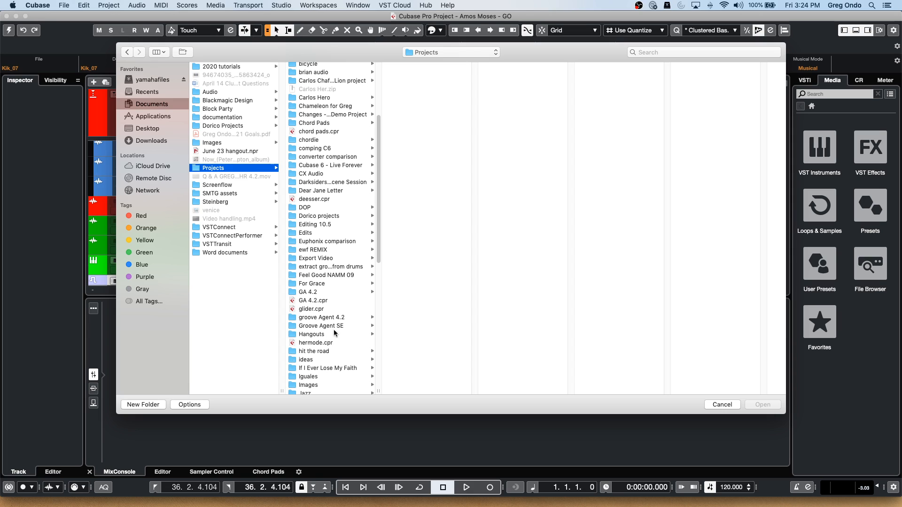
scroll(338, 329, down, 2)
click(308, 290)
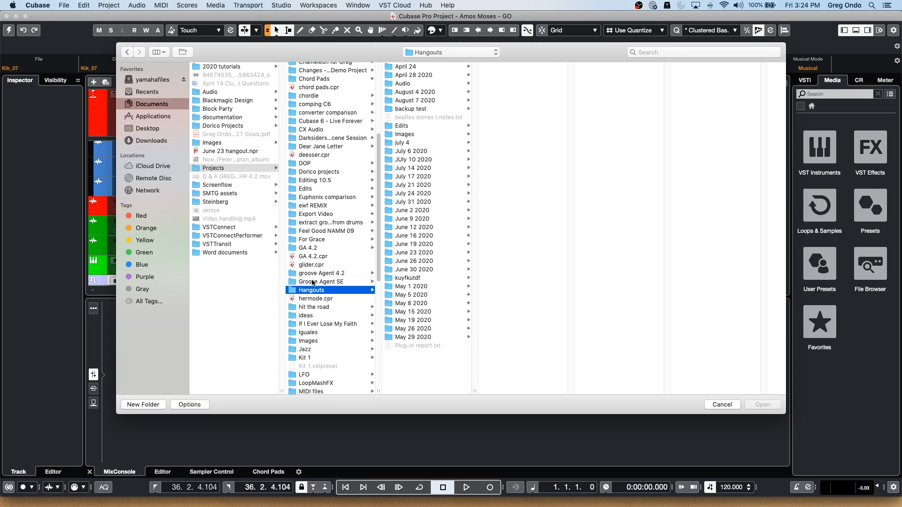
click(394, 101)
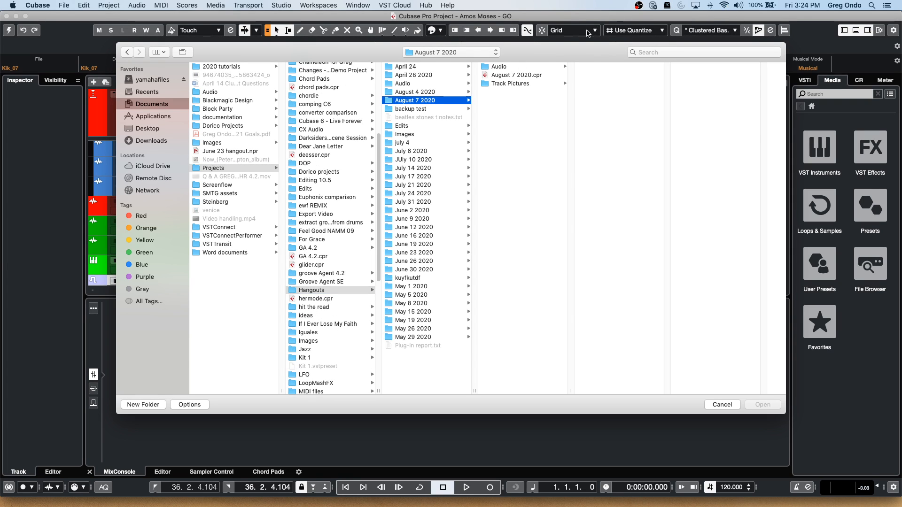
double_click(527, 77)
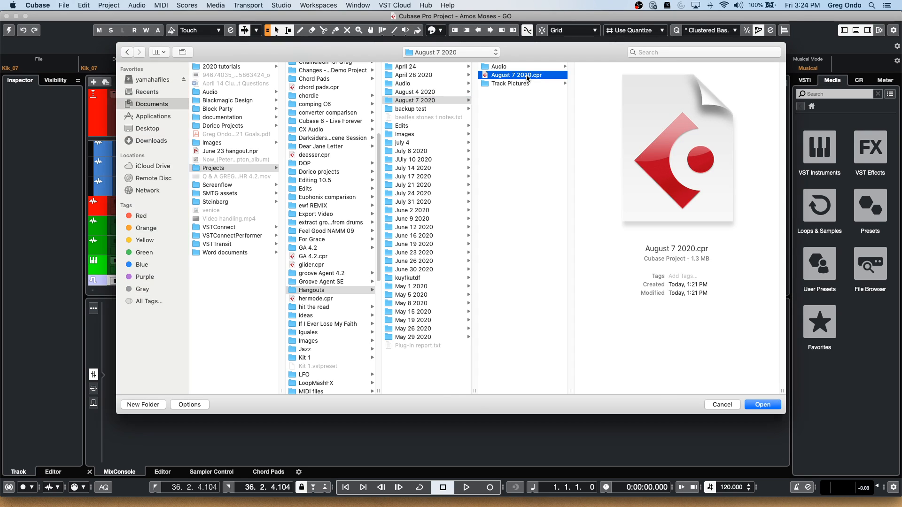
click(511, 178)
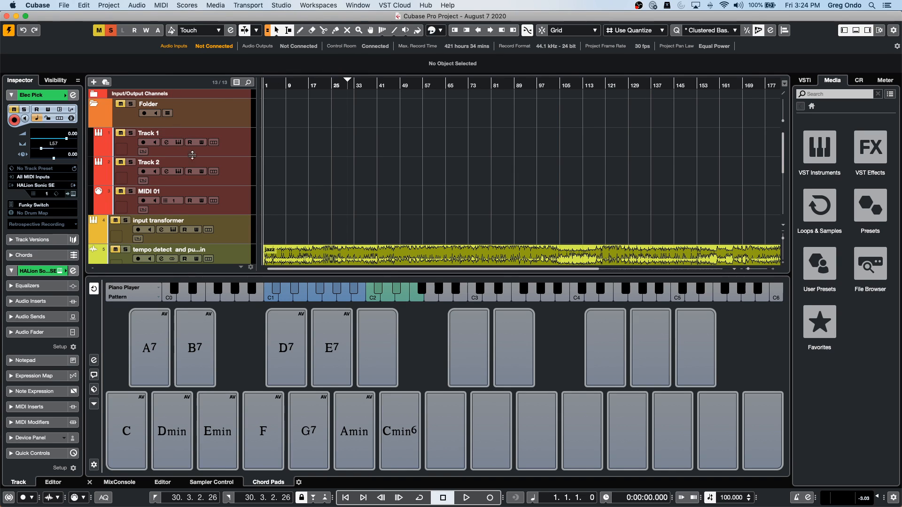
- Deactivate all solo states, unmute the tempo detect track and look through the track list
click(113, 34)
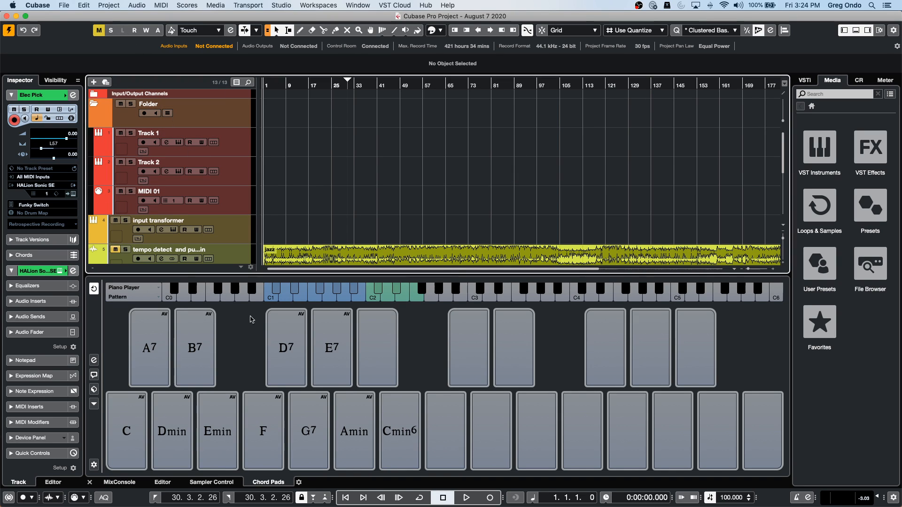
click(116, 250)
scroll(248, 148, down, 5)
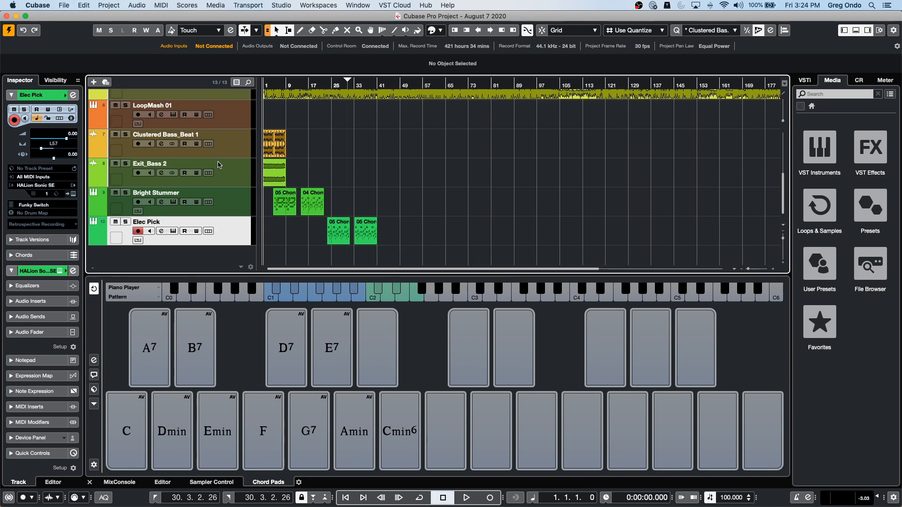
scroll(221, 165, up, 5)
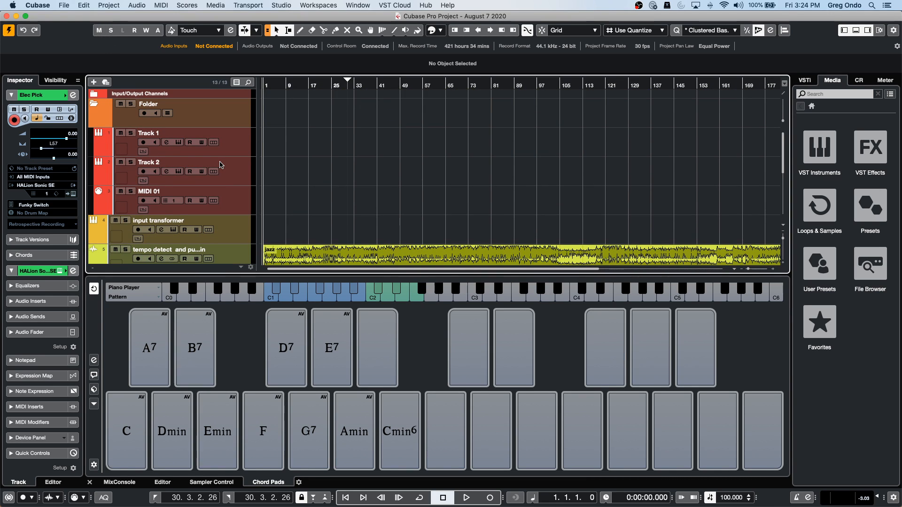
- Show the MixConsole and activate the Local input transformer on the input transformer track
click(225, 227)
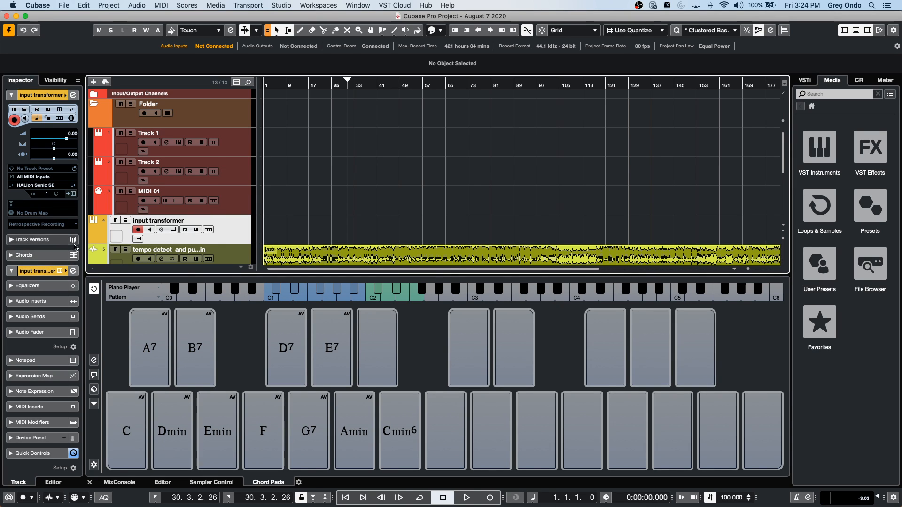
click(120, 482)
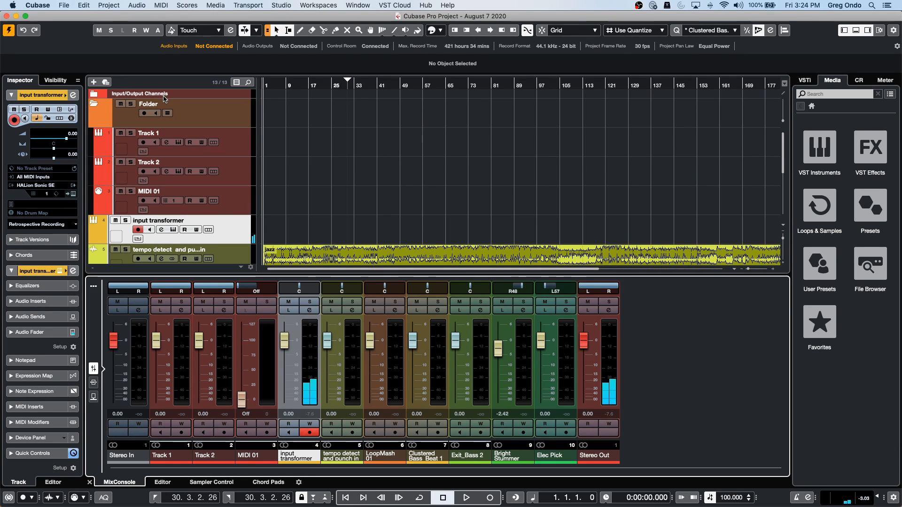
click(72, 111)
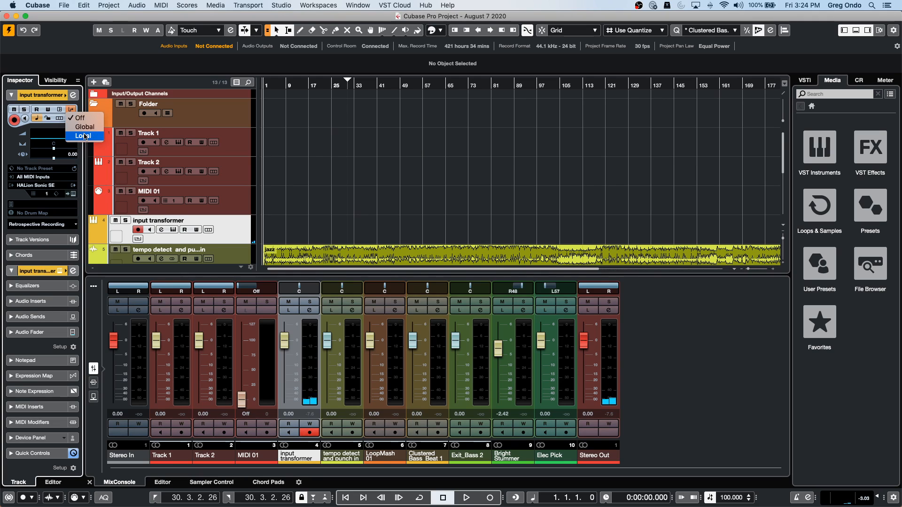
click(83, 135)
drag(532, 230, 399, 86)
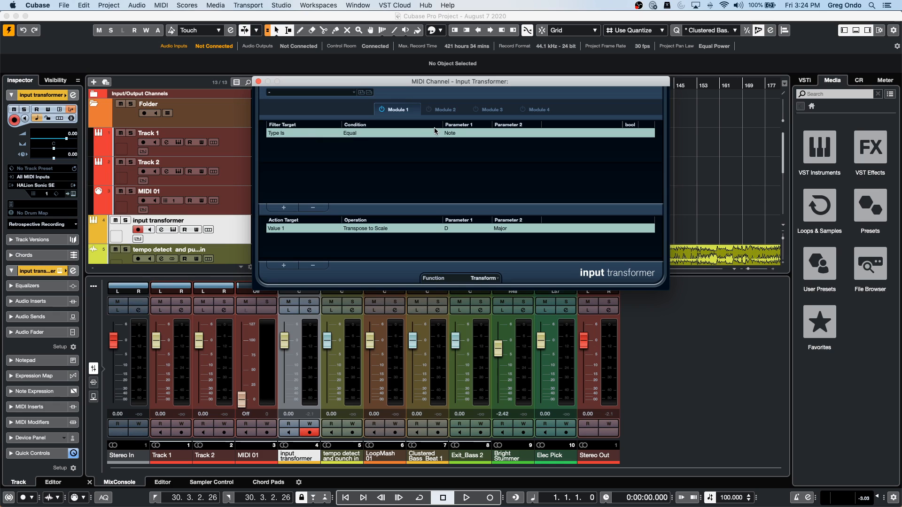
- Review the action targets and operations available in Module 1, keeping Transpose to Scale for Value 1
click(282, 229)
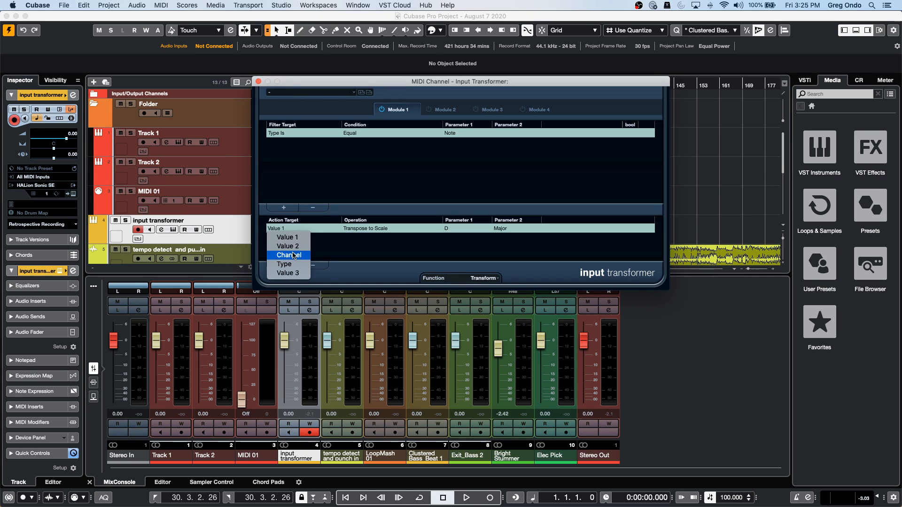
click(343, 242)
click(366, 229)
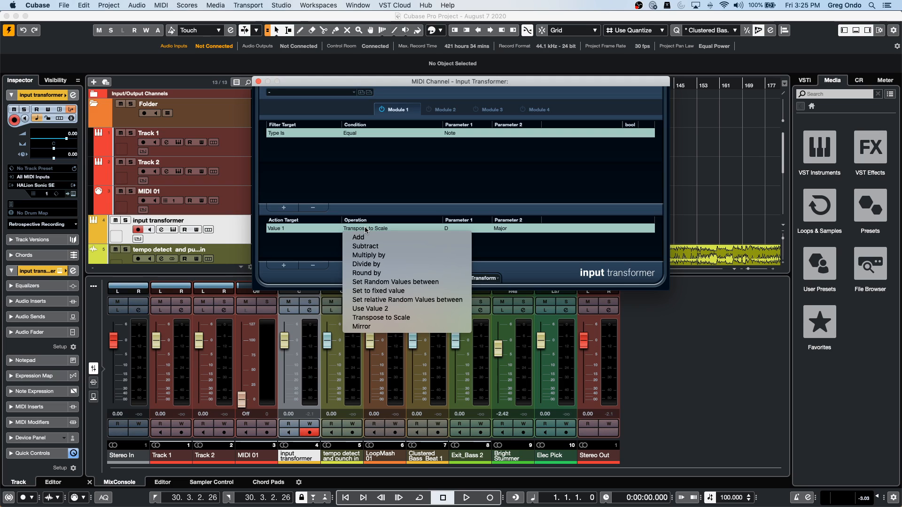
click(413, 318)
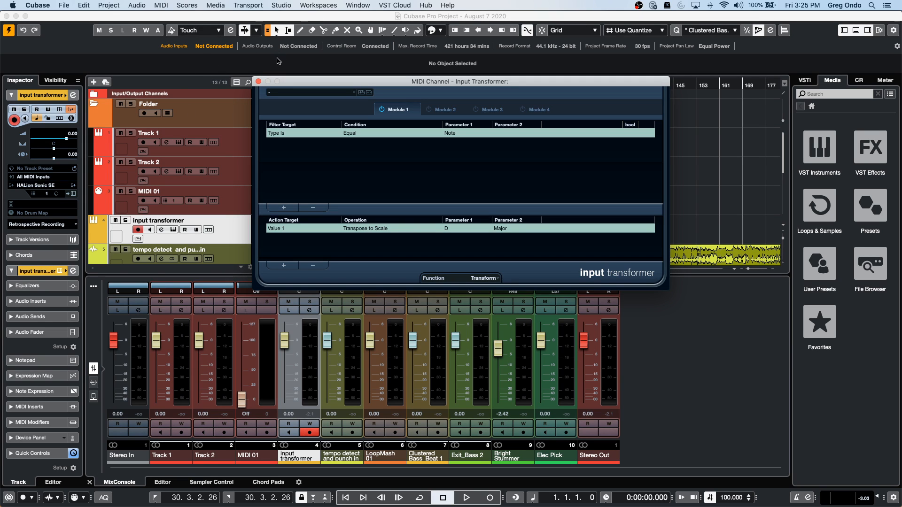
drag(294, 79, 508, 45)
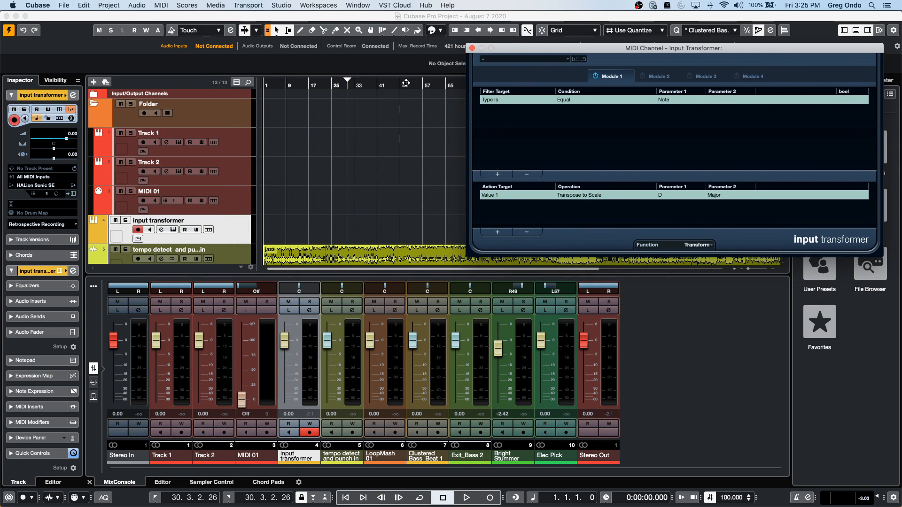
- Solo the input transformer track and start recording on it from the beginning of the project
click(125, 220)
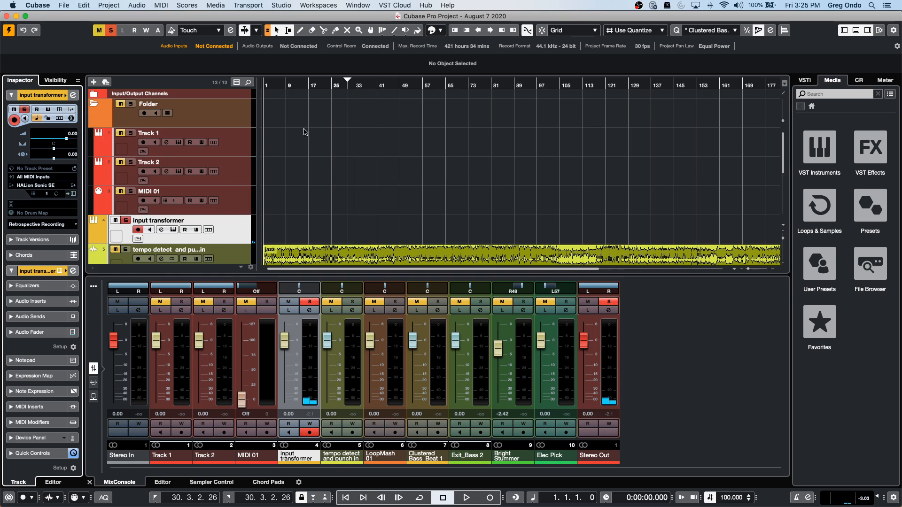
drag(278, 86, 248, 84)
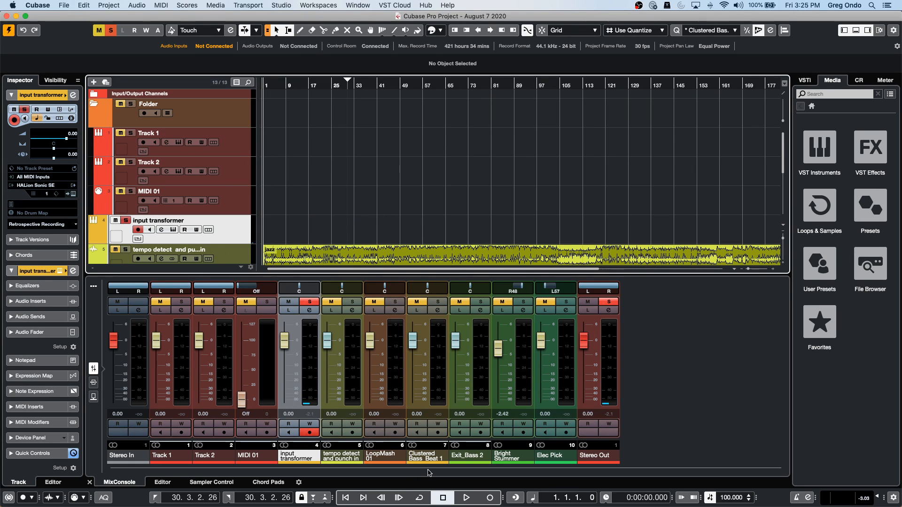
click(466, 499)
click(490, 499)
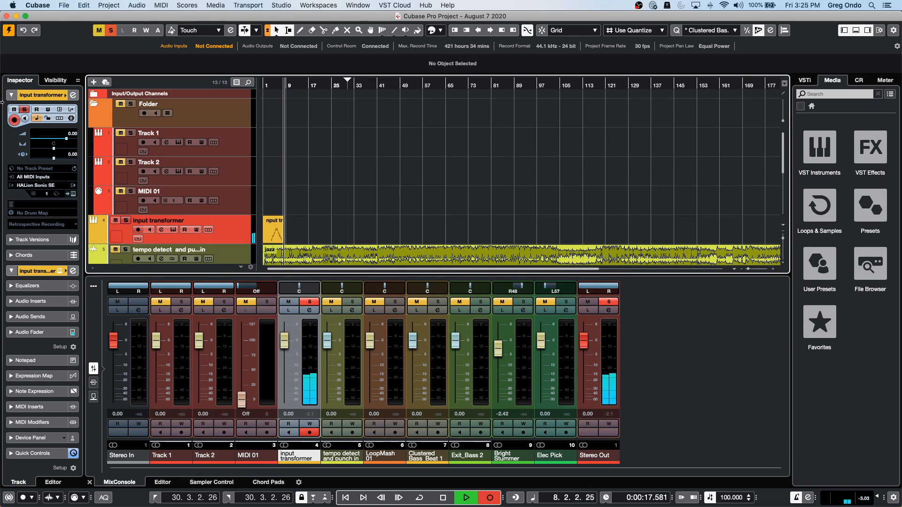
- Set the track's input transformer to Local while recording notes, and stop the recording
click(71, 109)
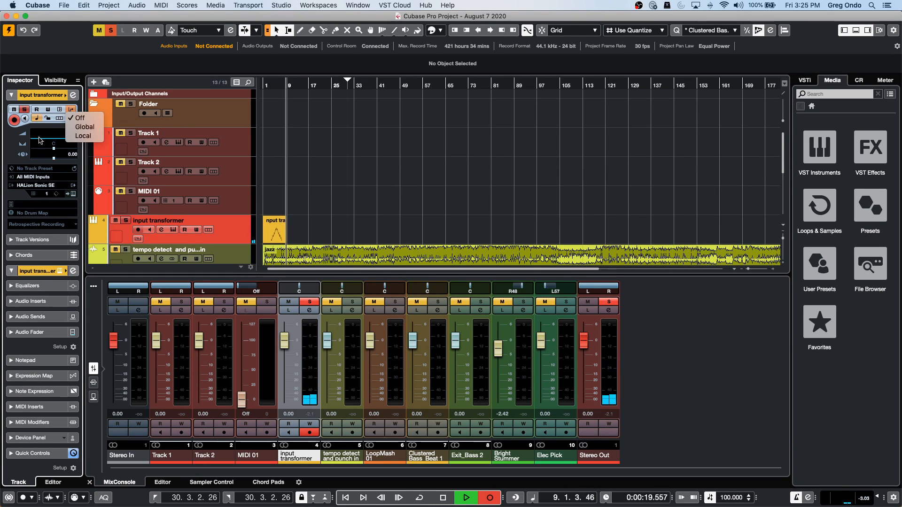
click(83, 135)
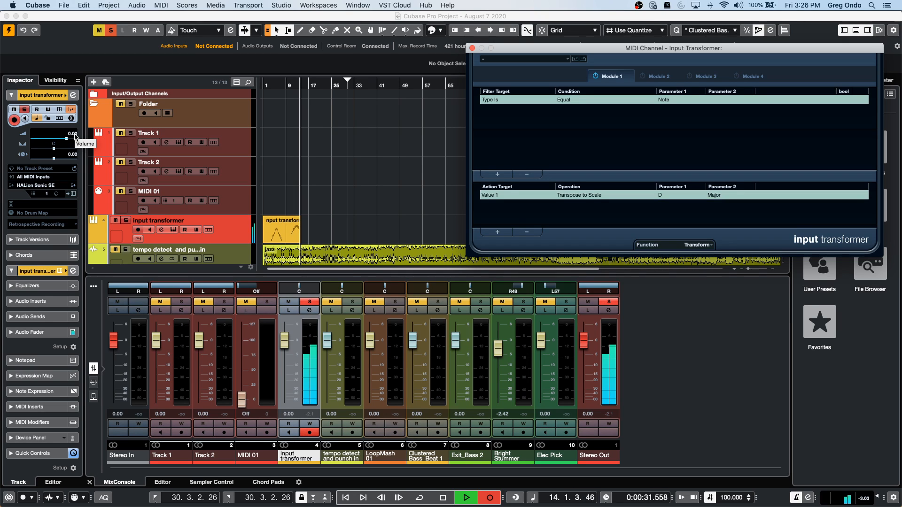
key(space)
key(space)
- Open the recorded input transformer part in a separate Key Editor window, compare its two note runs and close the window
click(284, 239)
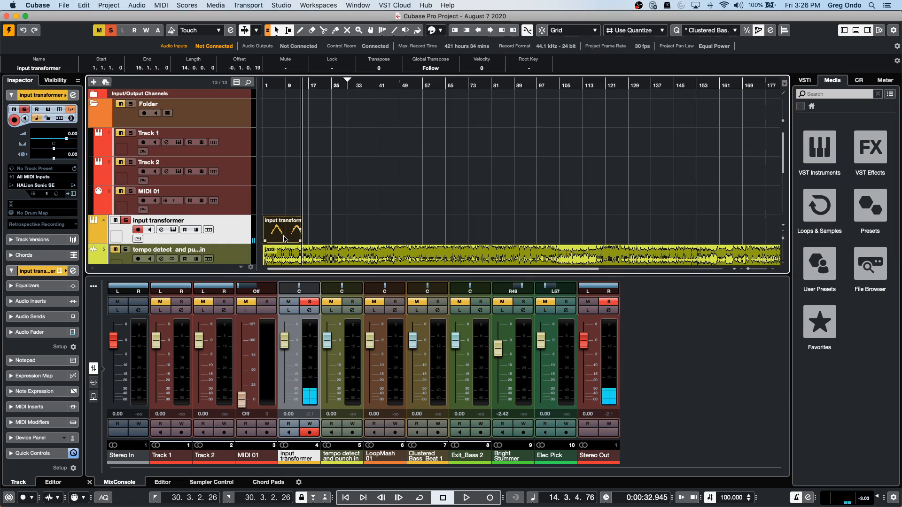
double_click(284, 239)
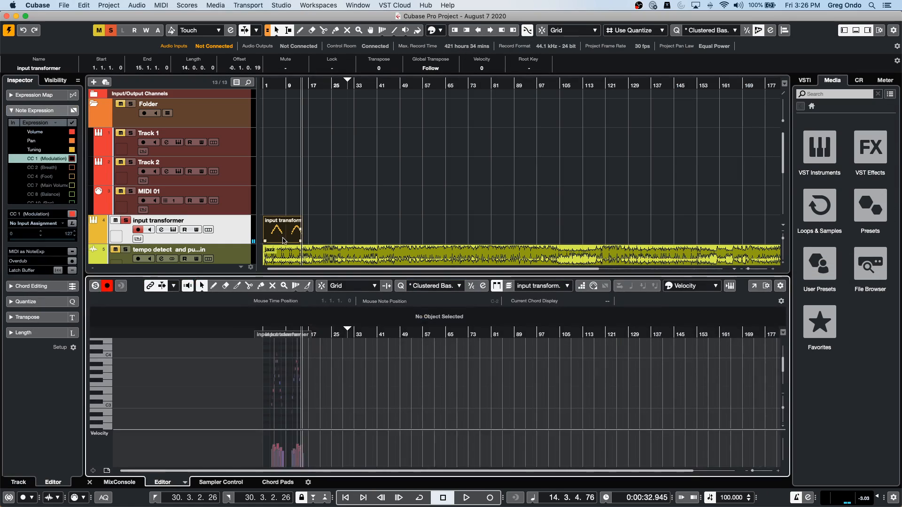
click(753, 285)
drag(317, 85, 317, 57)
drag(283, 90, 583, 3)
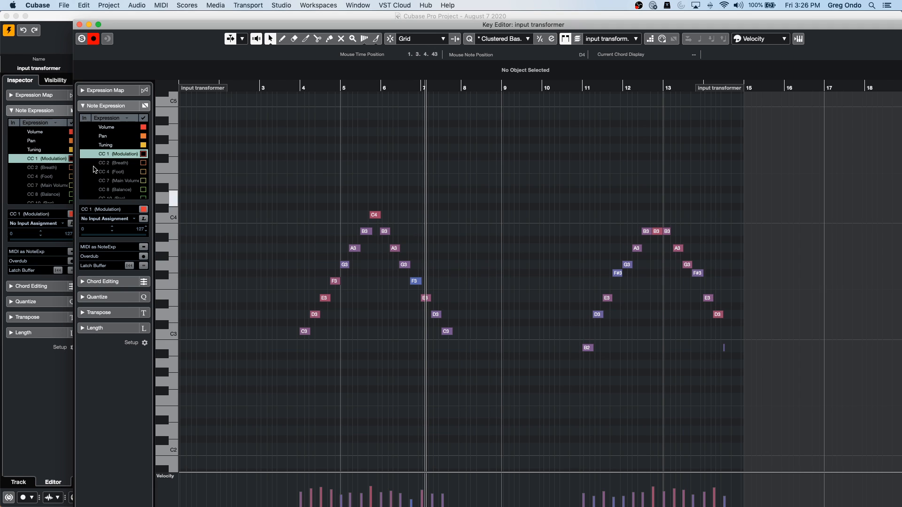
click(79, 25)
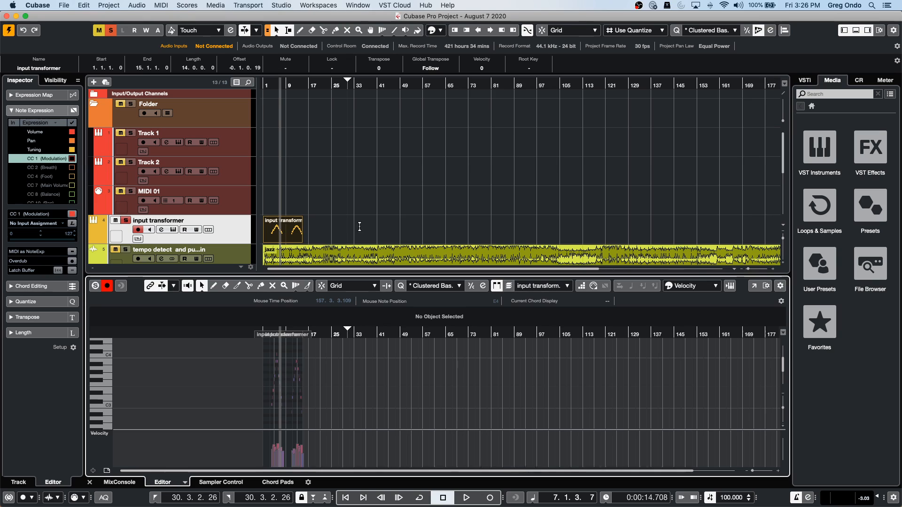
- Switch the input transformer off and back to Local on the same track to bring up its settings
click(283, 234)
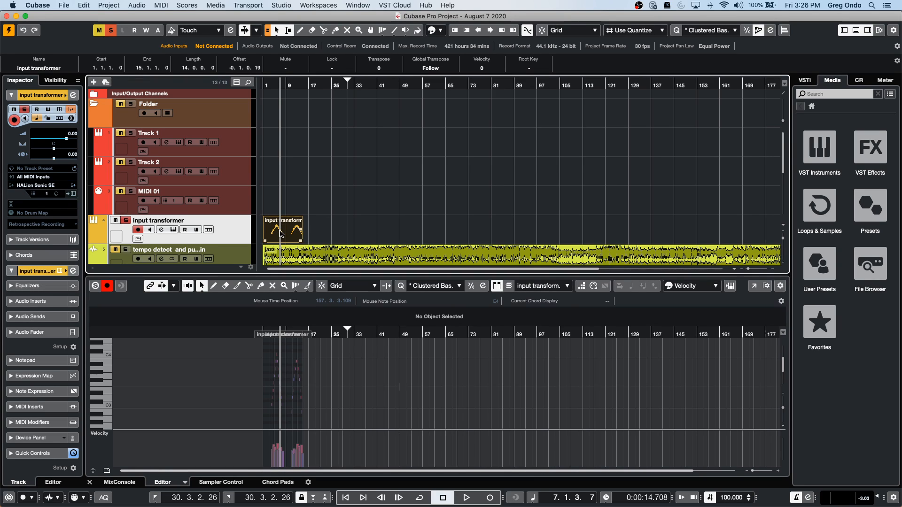
click(71, 109)
click(80, 118)
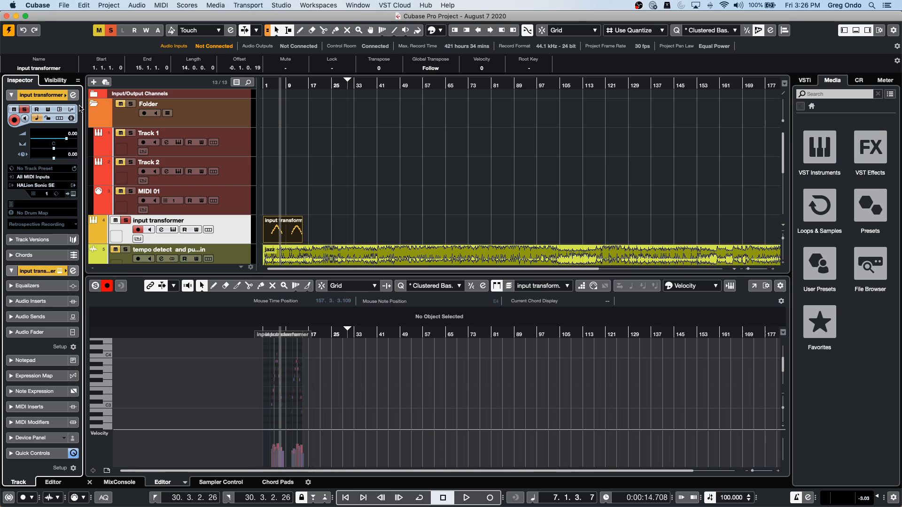
click(71, 109)
click(81, 137)
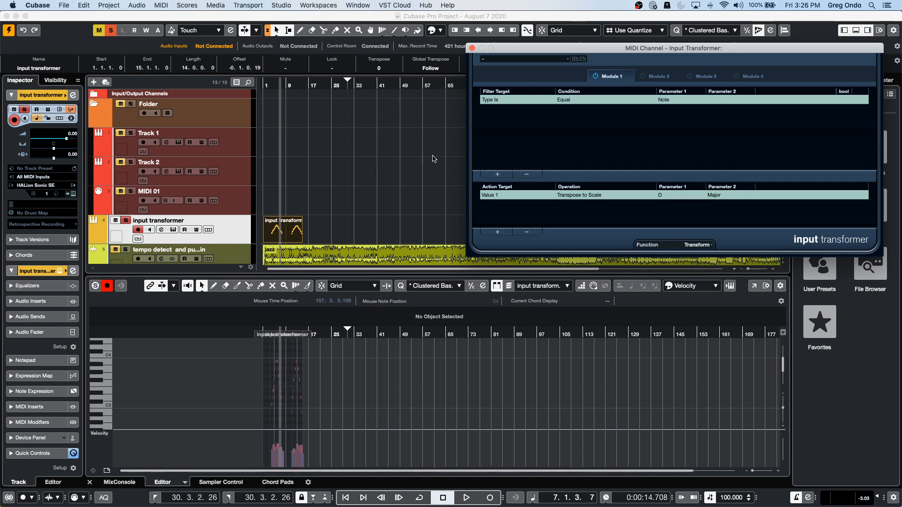
drag(527, 50, 200, 60)
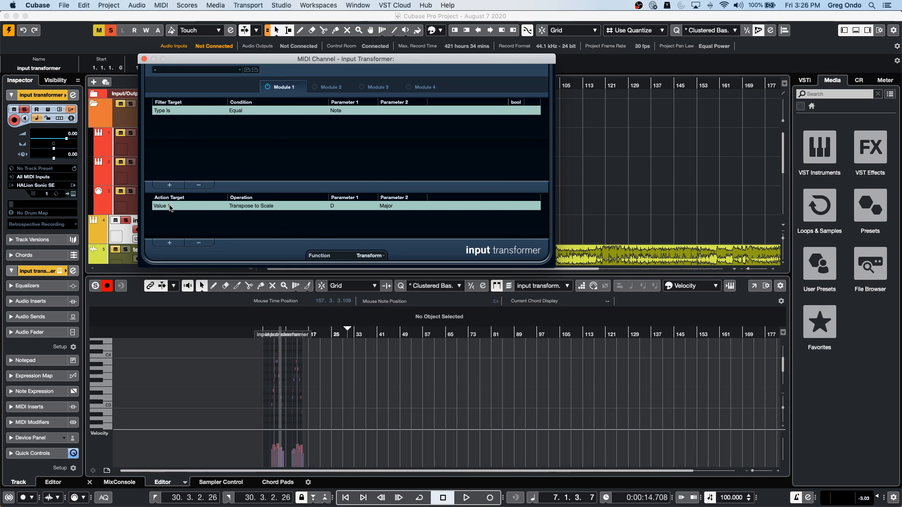
- Examine the Input Transformer's operation choices, its four modules and the scale options for Parameter 2, and close its window
click(248, 207)
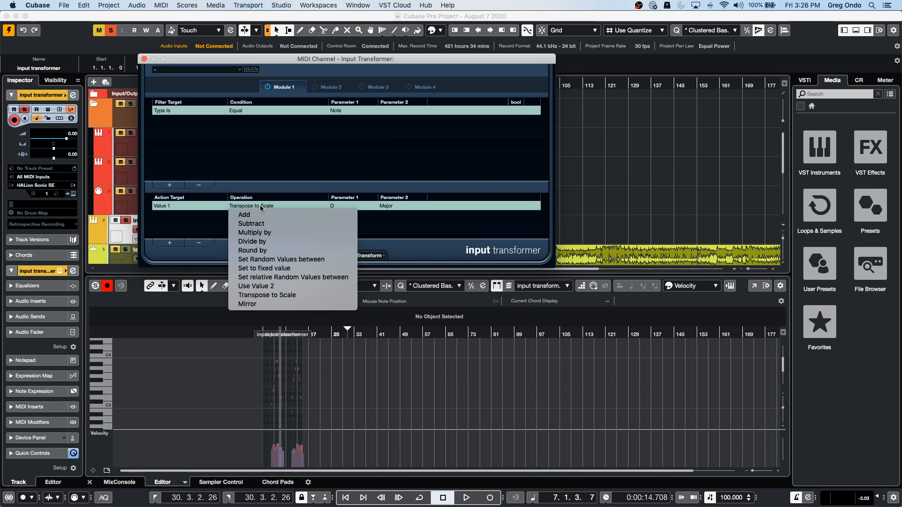
click(388, 215)
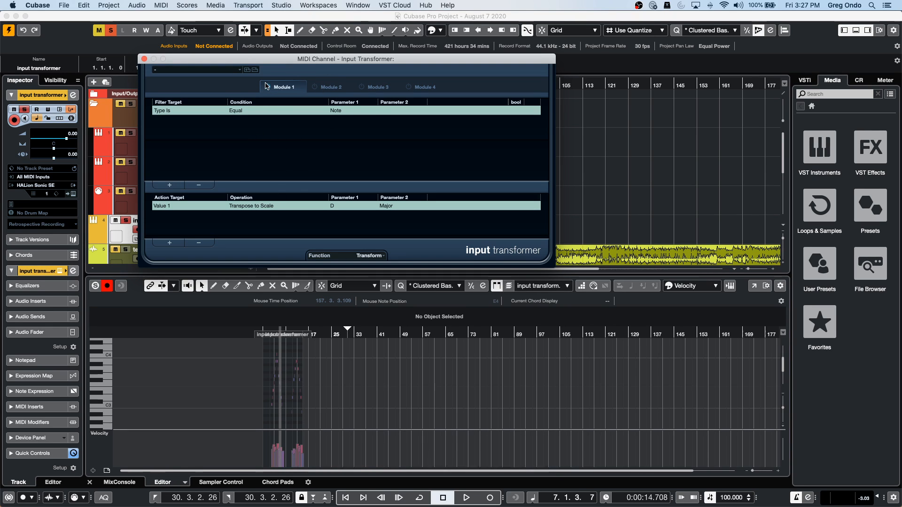
click(353, 85)
click(394, 89)
click(414, 88)
click(377, 87)
click(327, 88)
click(283, 87)
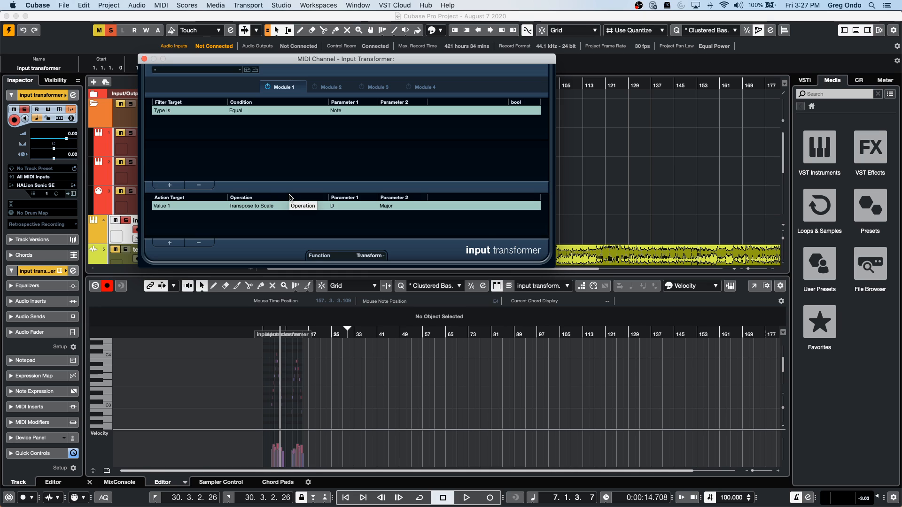
click(396, 207)
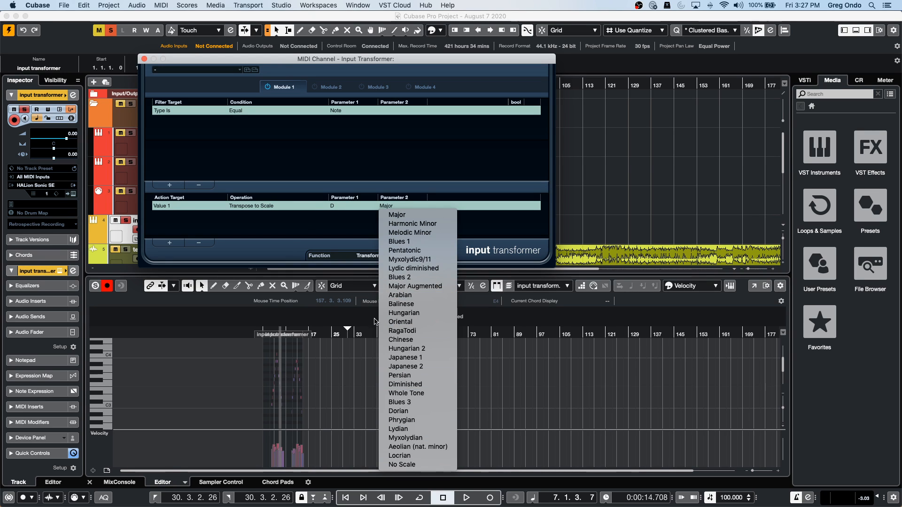
click(318, 218)
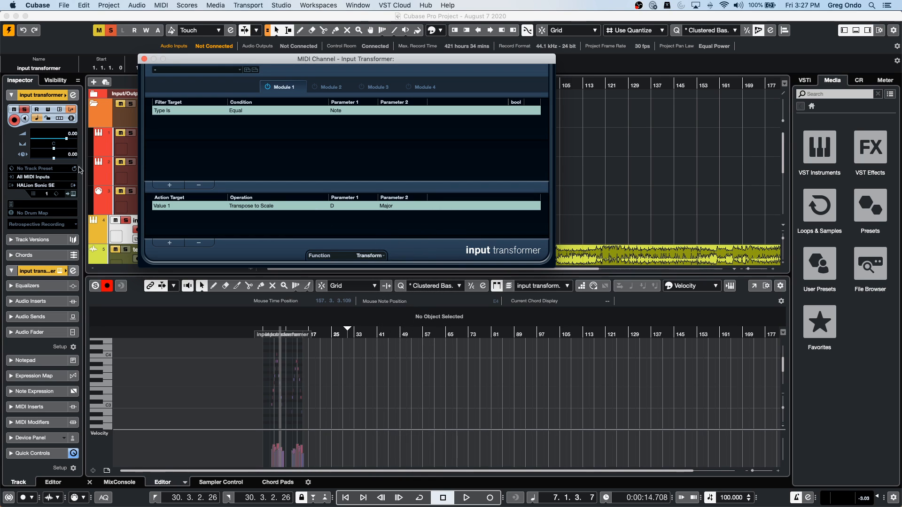
click(143, 58)
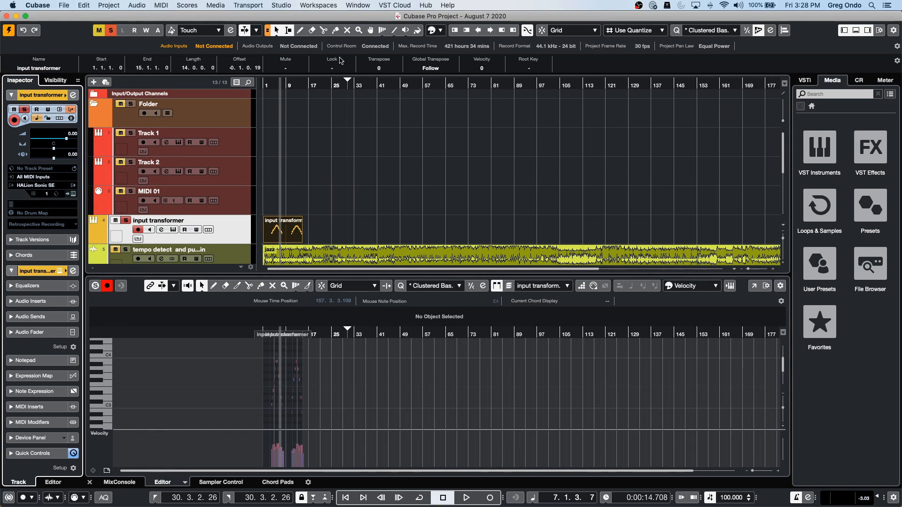
- Open the Control Room page of the Audio Connections and look through its channels down to the monitors
click(281, 5)
click(285, 15)
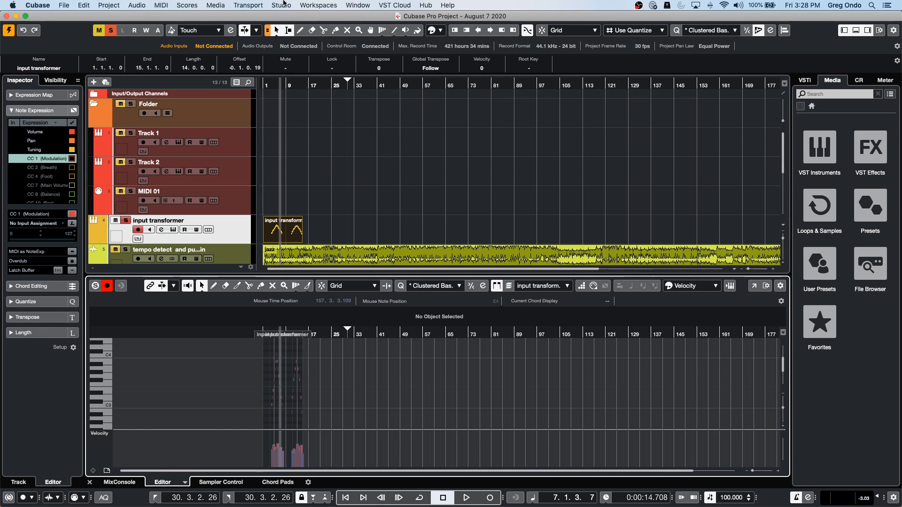
click(282, 5)
click(284, 15)
drag(671, 303, 454, 102)
click(535, 111)
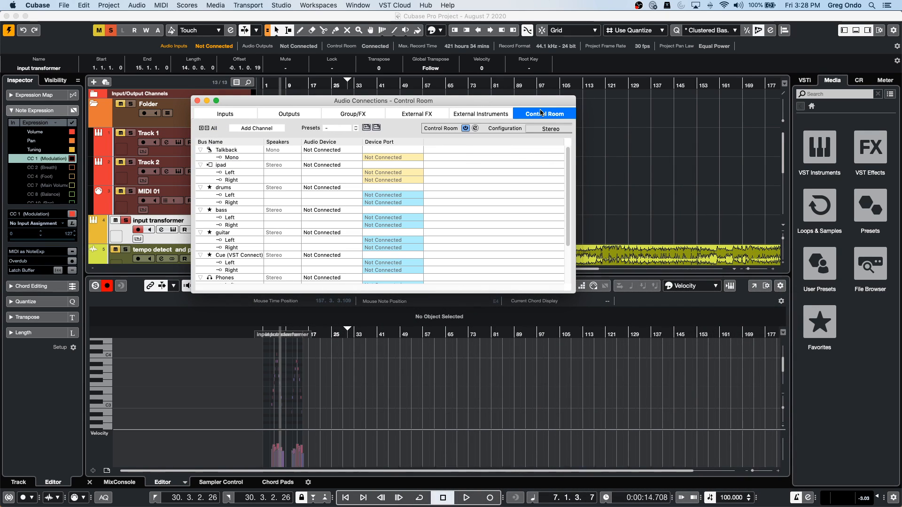
scroll(232, 234, down, 5)
scroll(230, 237, down, 1)
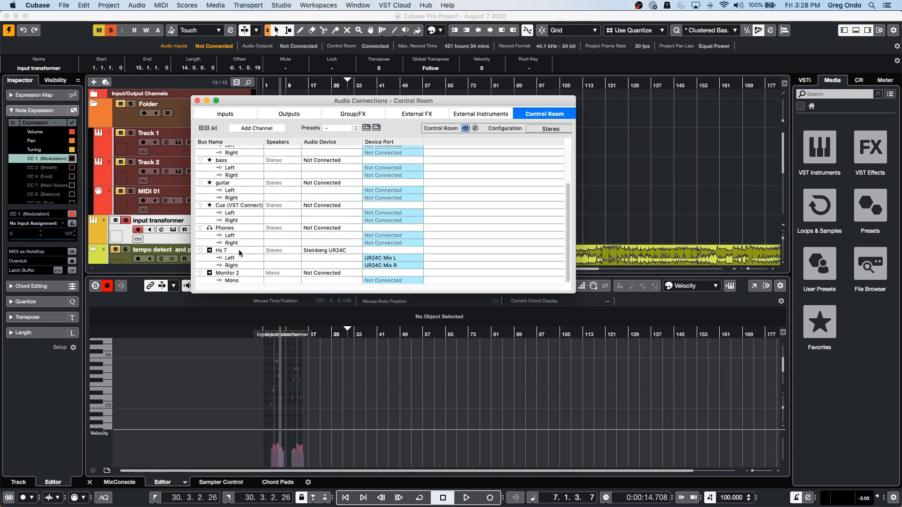
- Inspect the monitor names and the device port choices for the left channel of the Hs 7 monitor
double_click(235, 273)
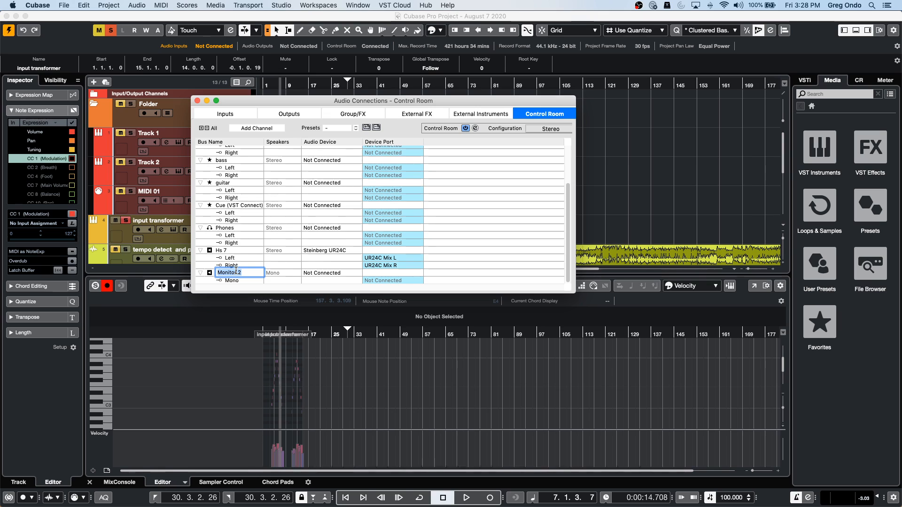
click(230, 258)
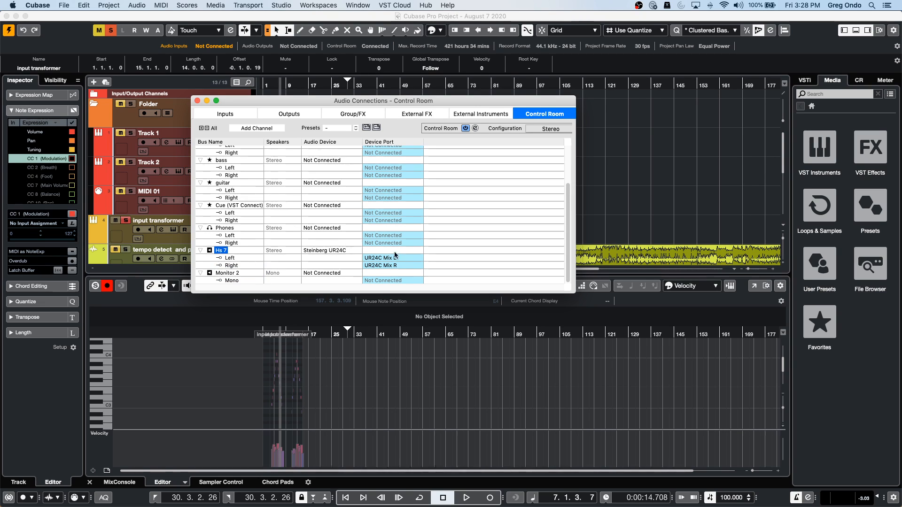
click(417, 259)
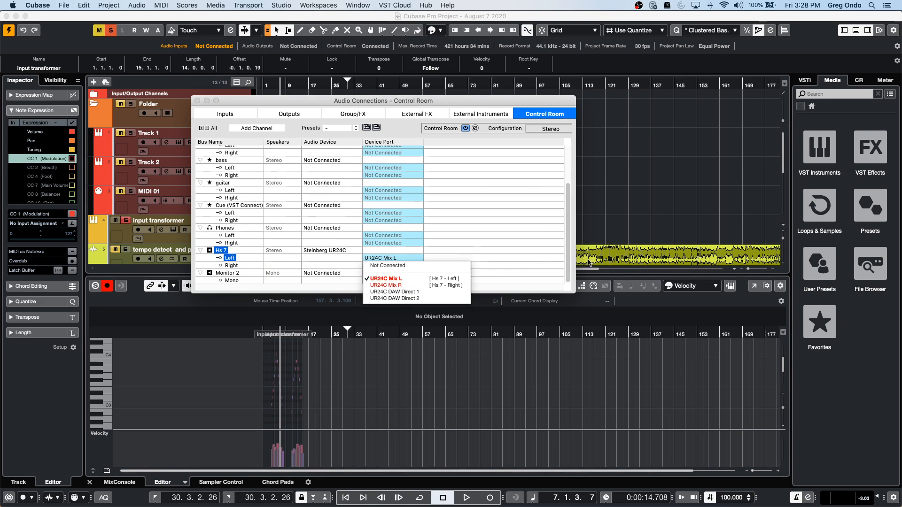
click(413, 280)
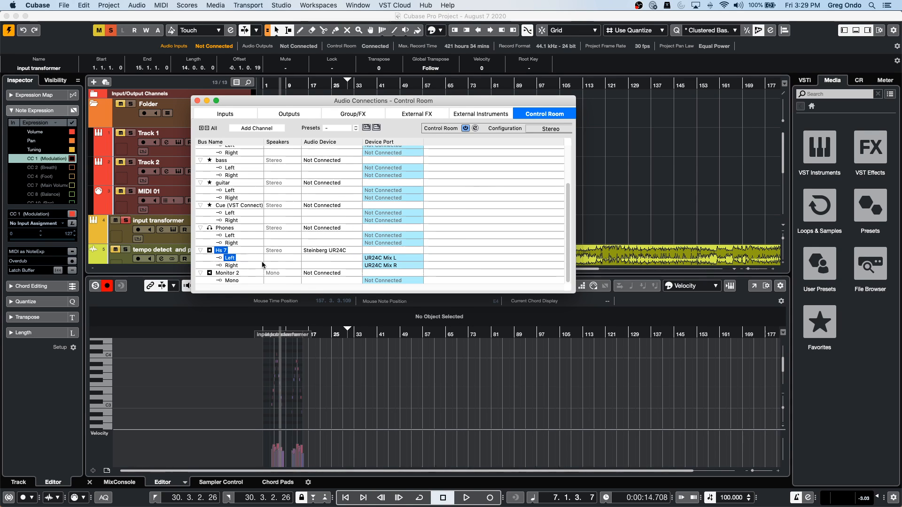
- Remove the mono Monitor 2 channel from the Control Room connections
click(244, 273)
right_click(245, 277)
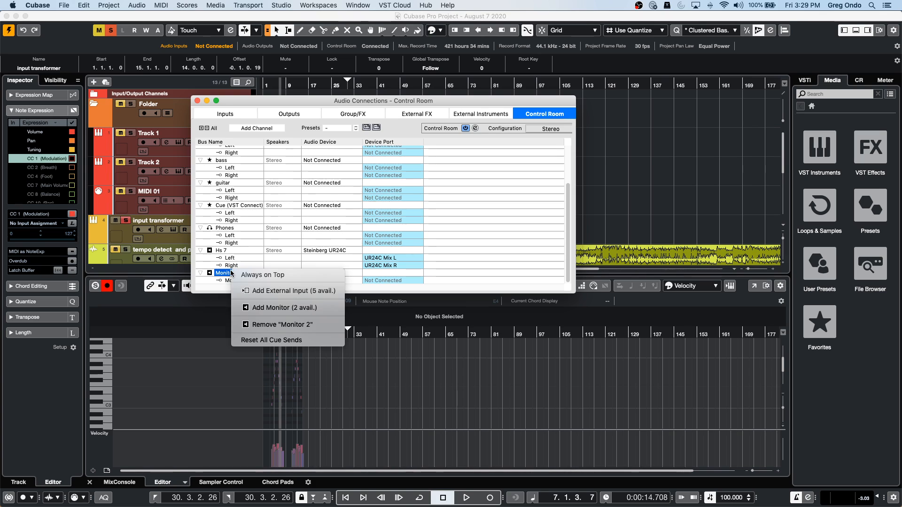
click(282, 324)
click(512, 177)
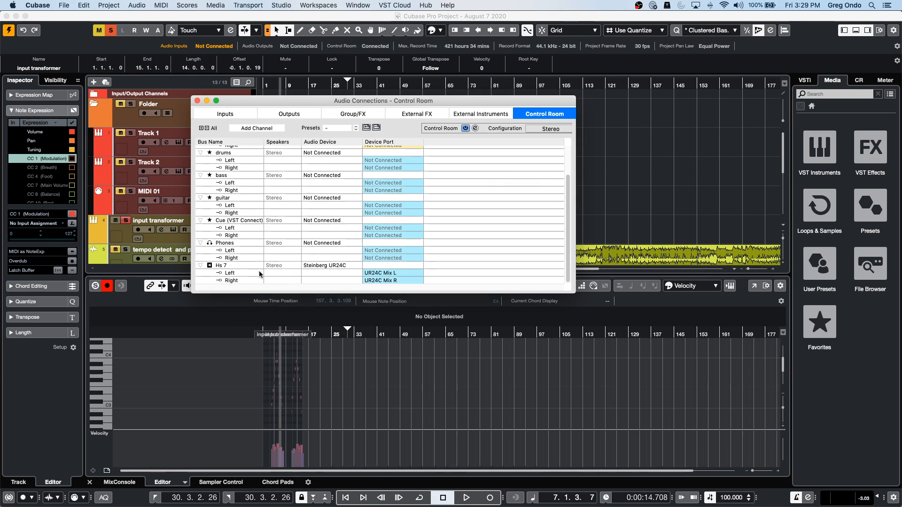
- Add a new Control Room monitor named Monitor 2 with a Stereo configuration
right_click(252, 272)
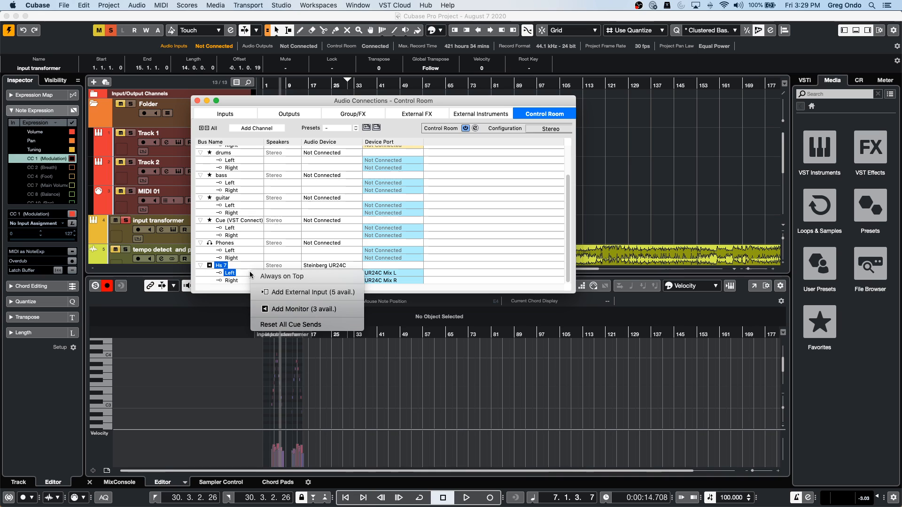
click(282, 312)
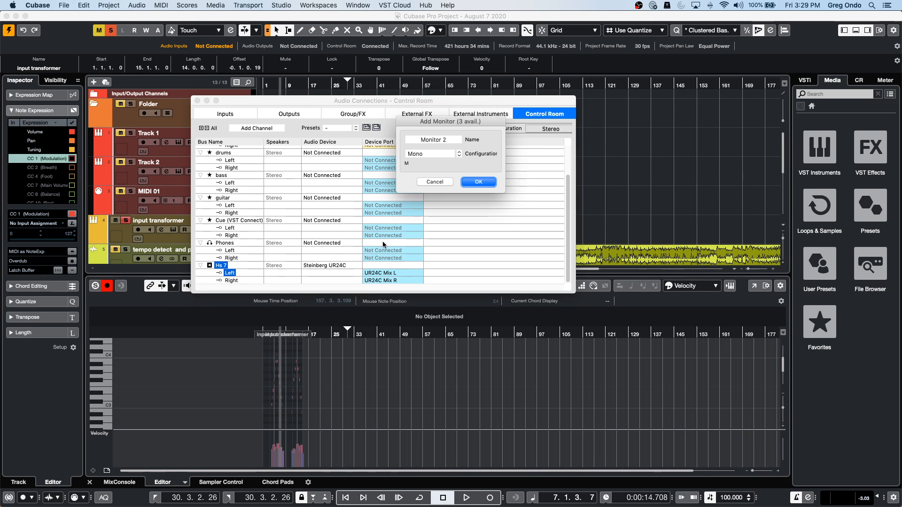
click(428, 154)
key(Return)
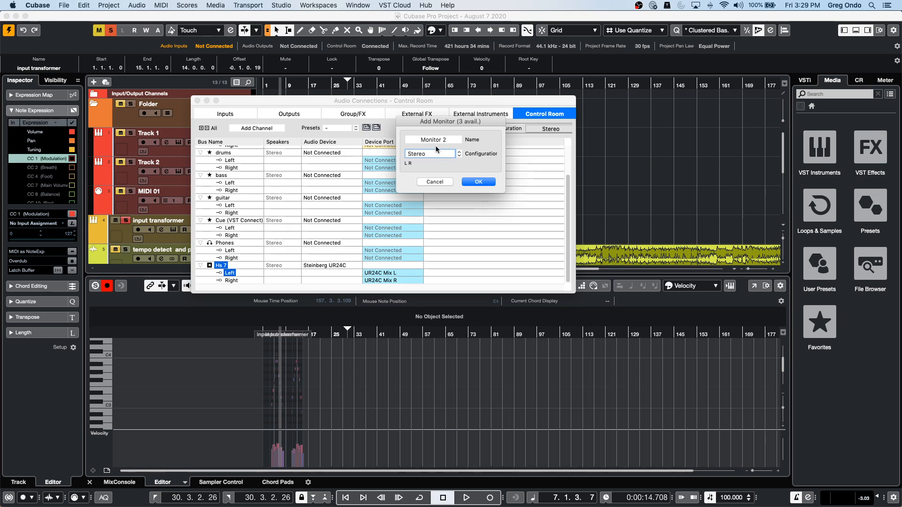
click(485, 186)
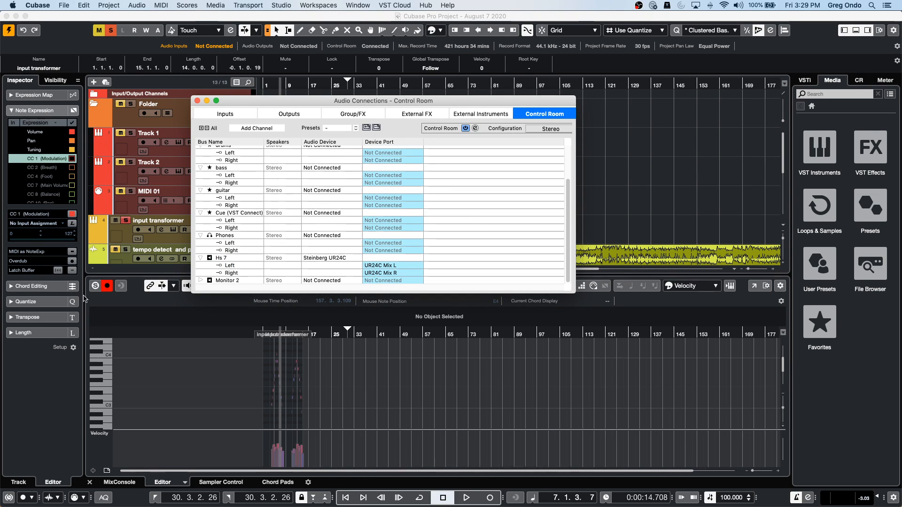
- Route Monitor 2's left channel to UR24C DAW Direct 1 and right channel to UR24C DAW Direct 2, and close the Audio Connections
scroll(475, 256, down, 1)
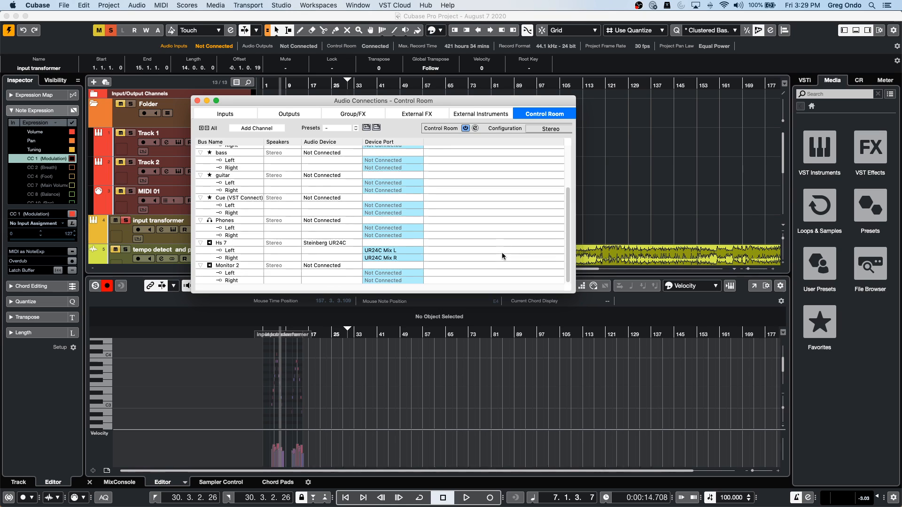
click(394, 274)
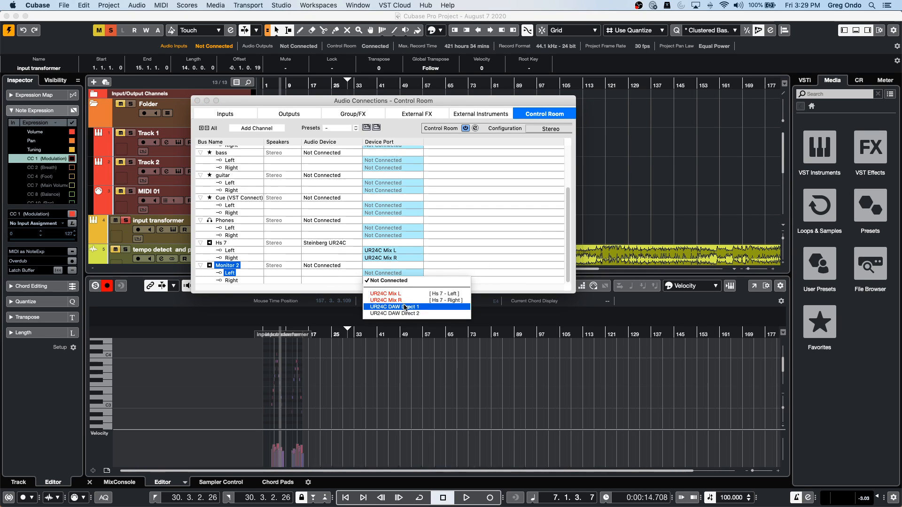
click(394, 306)
click(406, 281)
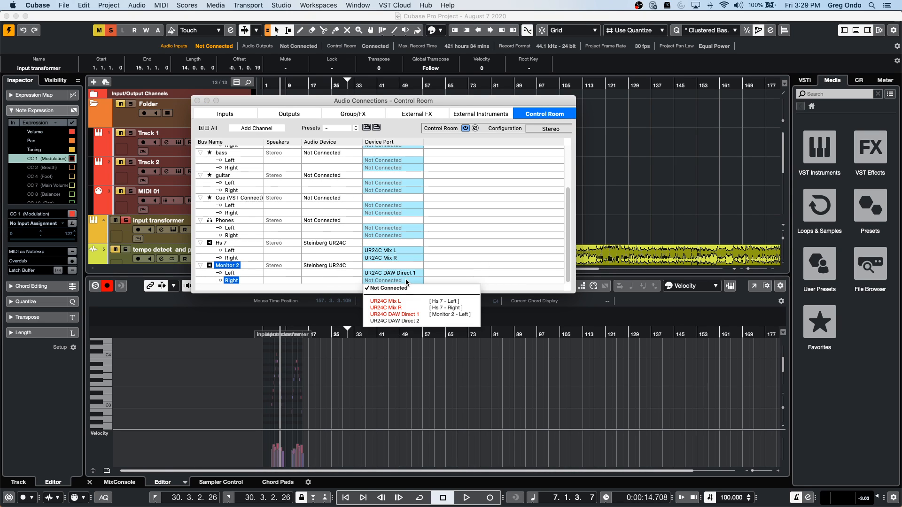
click(394, 321)
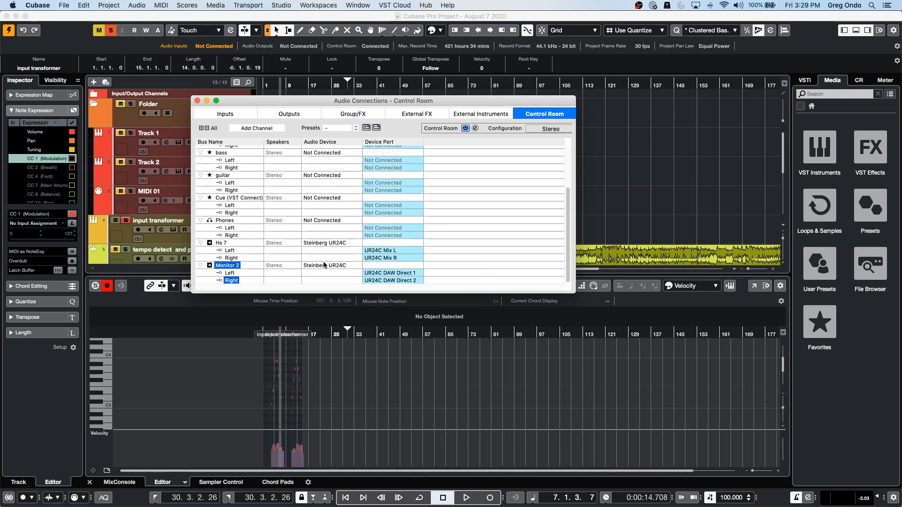
click(197, 101)
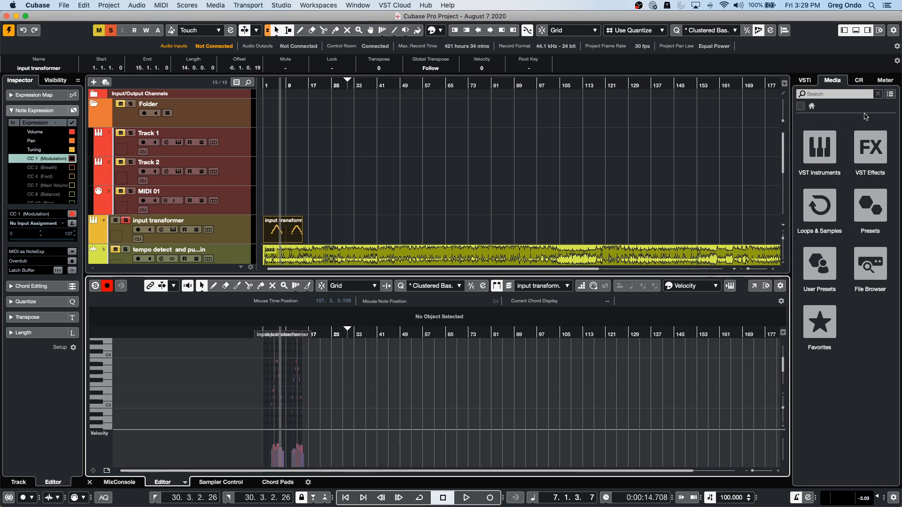
- Show the Control Room and switch the Main output back and forth between monitors A (Hs 7) and B (Monitor 2), ending on A
click(859, 81)
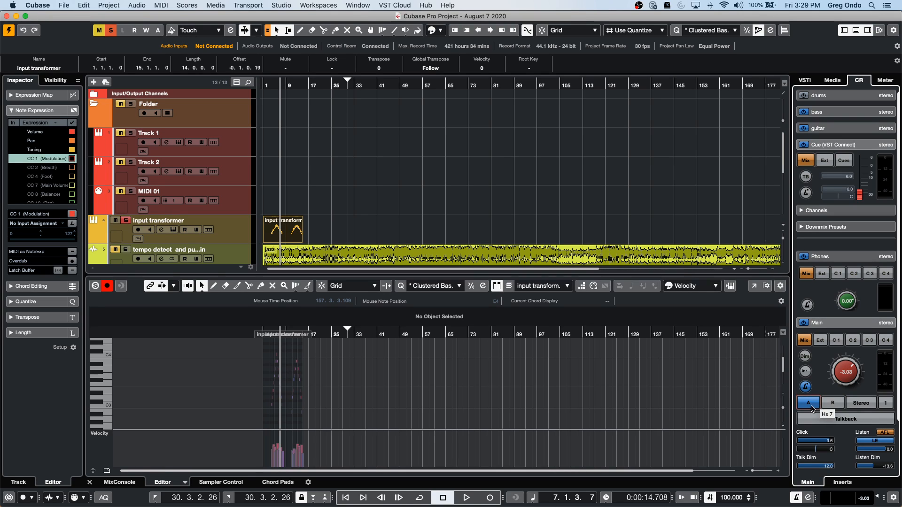
click(828, 407)
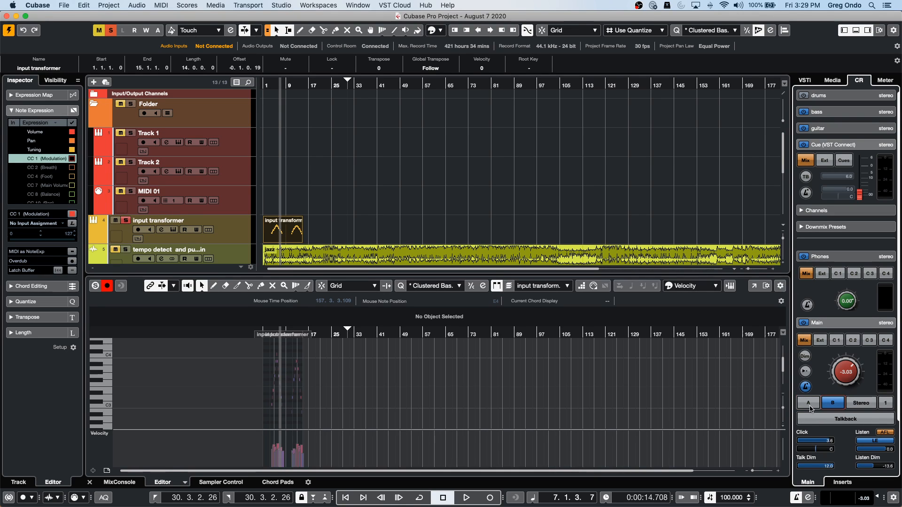
click(808, 405)
click(830, 402)
click(810, 403)
click(829, 402)
click(810, 403)
click(836, 400)
click(808, 402)
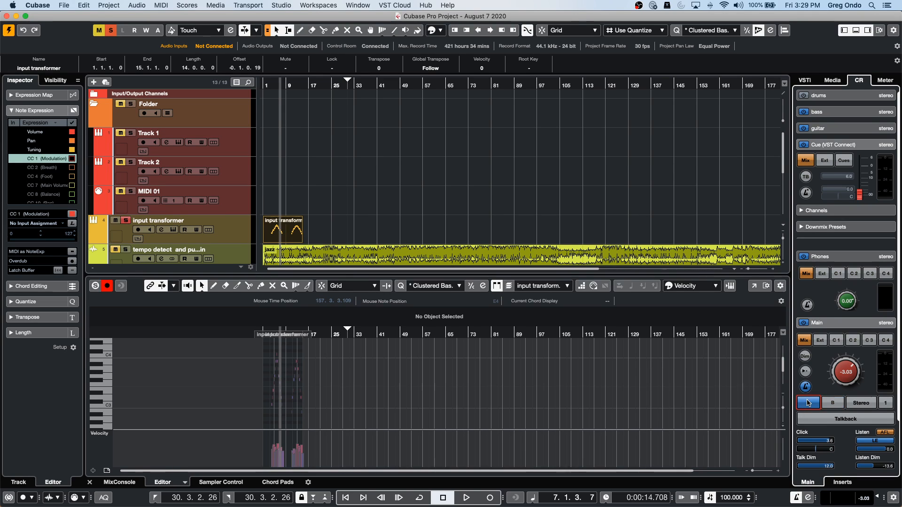
click(836, 403)
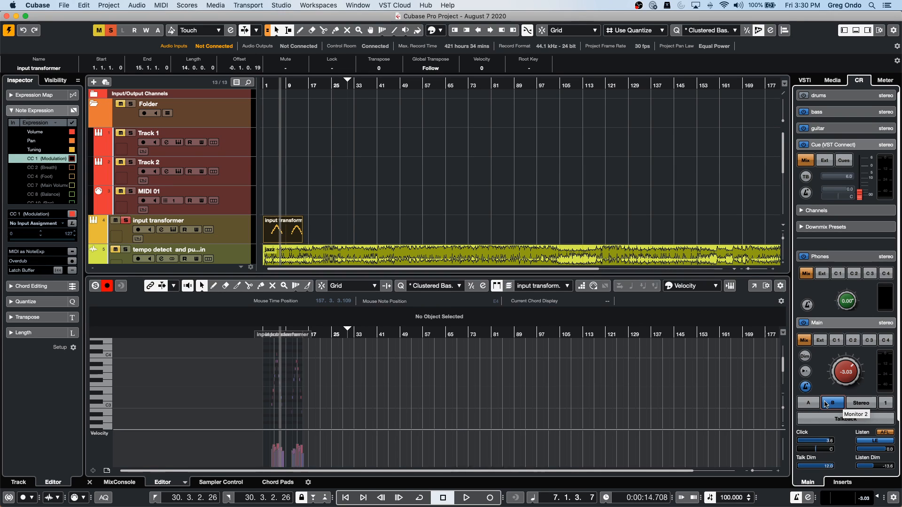
click(802, 409)
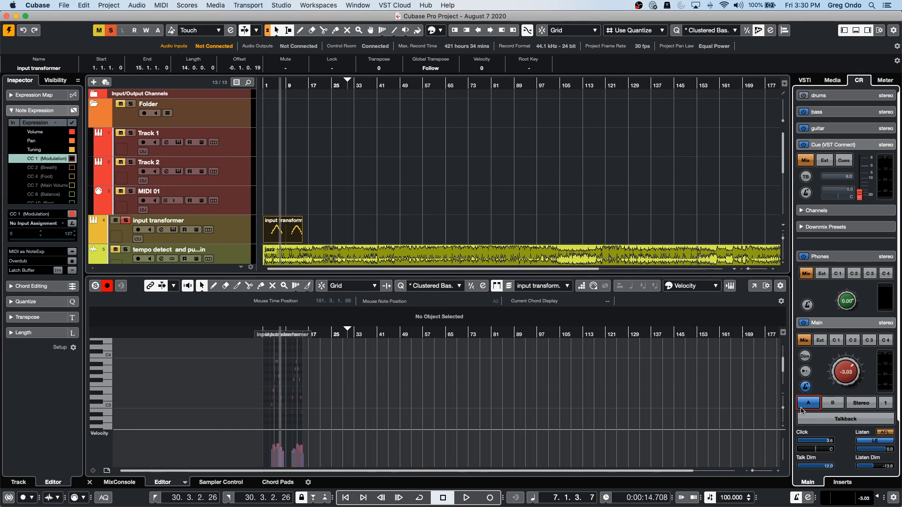
- Show the Control Room inserts and look through the slots of the Main, Cue (VST Connect) and Phones channels
click(841, 483)
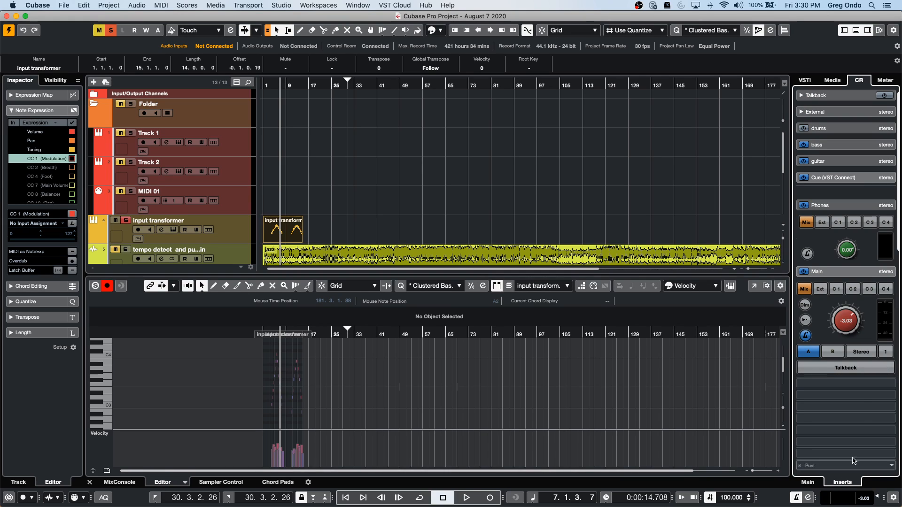
click(851, 370)
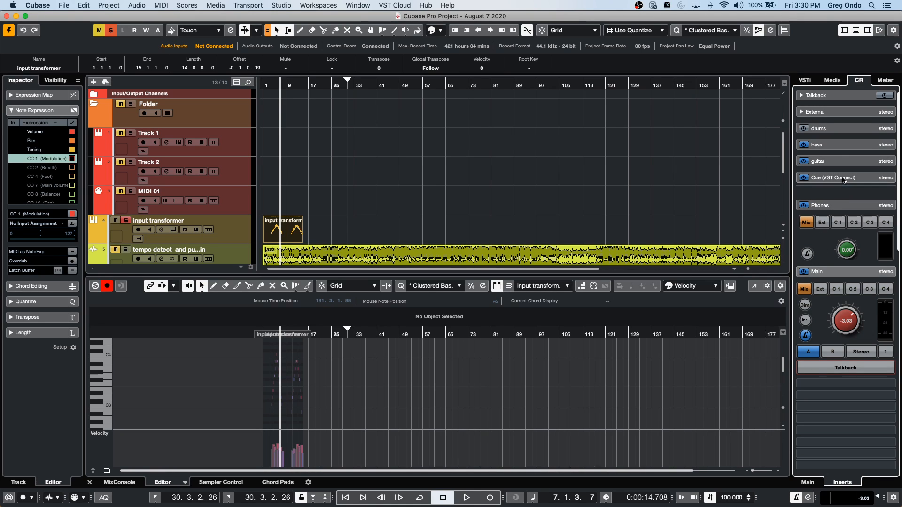
click(833, 274)
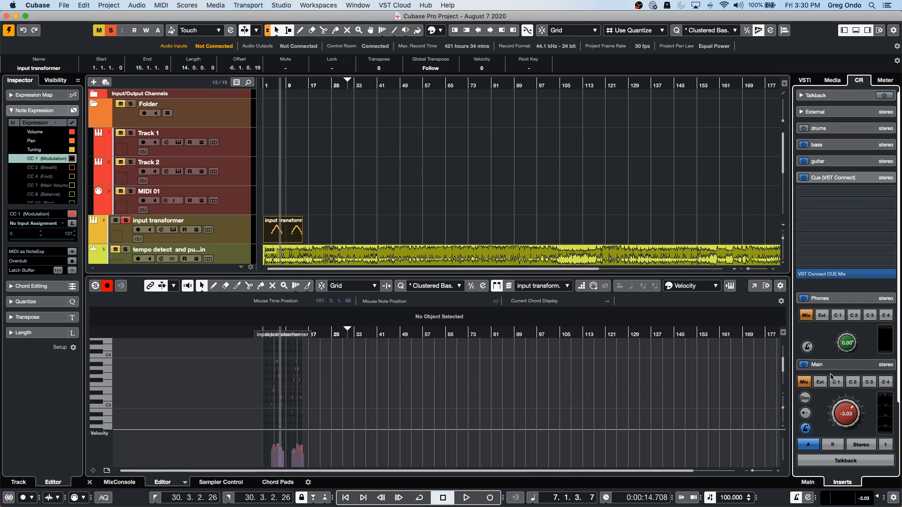
click(826, 299)
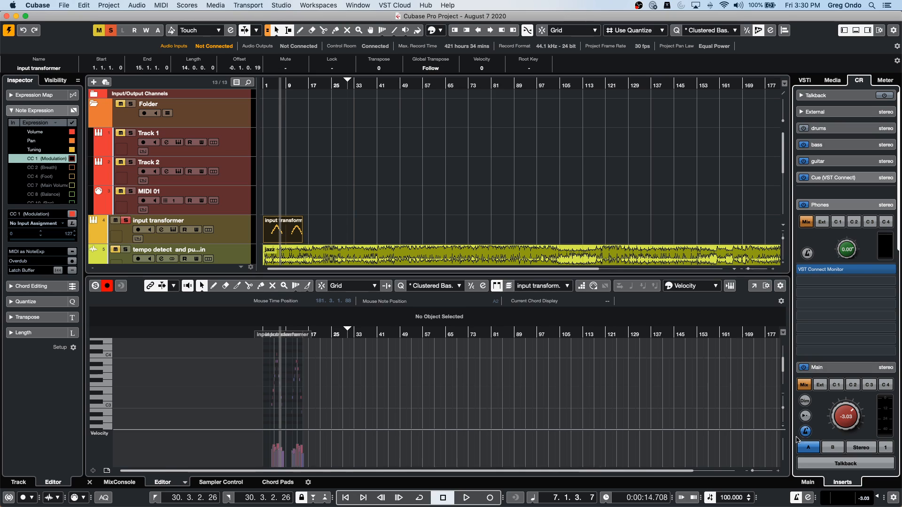
- Switch to monitor B and bring up the effect choices of its first pre insert slot, leaving without choosing one
click(834, 448)
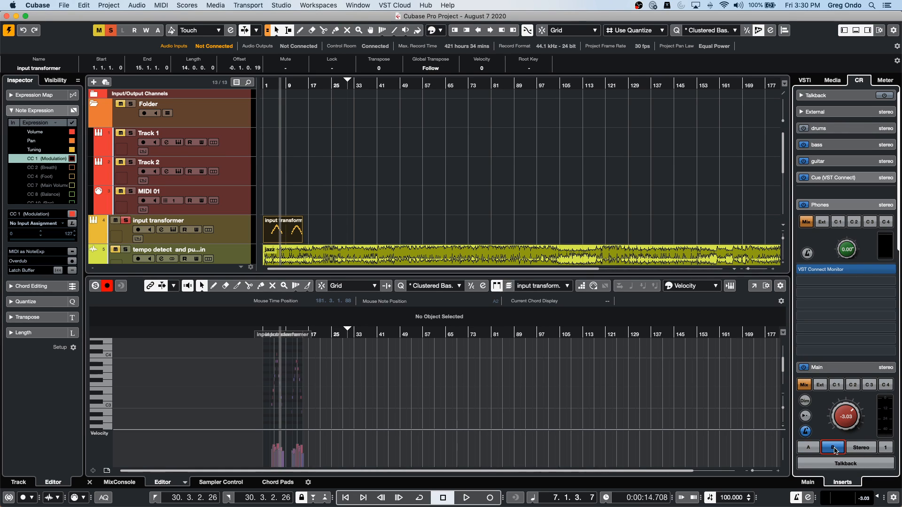
click(819, 368)
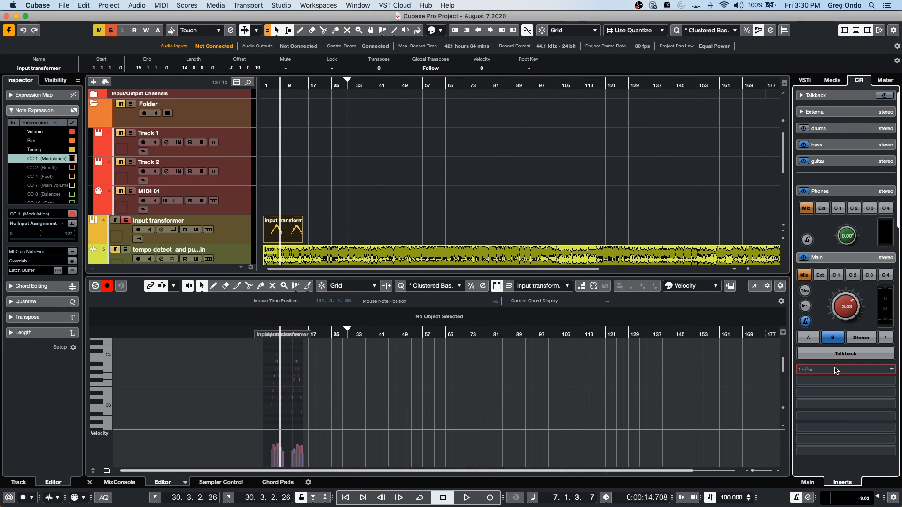
click(835, 370)
click(723, 165)
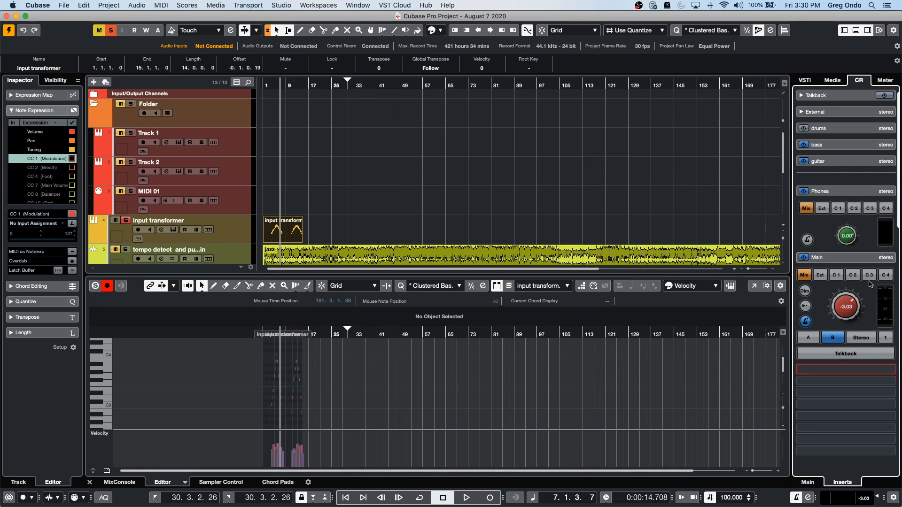
- Return to the Control Room's main controls with monitor B selected and expand the Monitors section
click(807, 482)
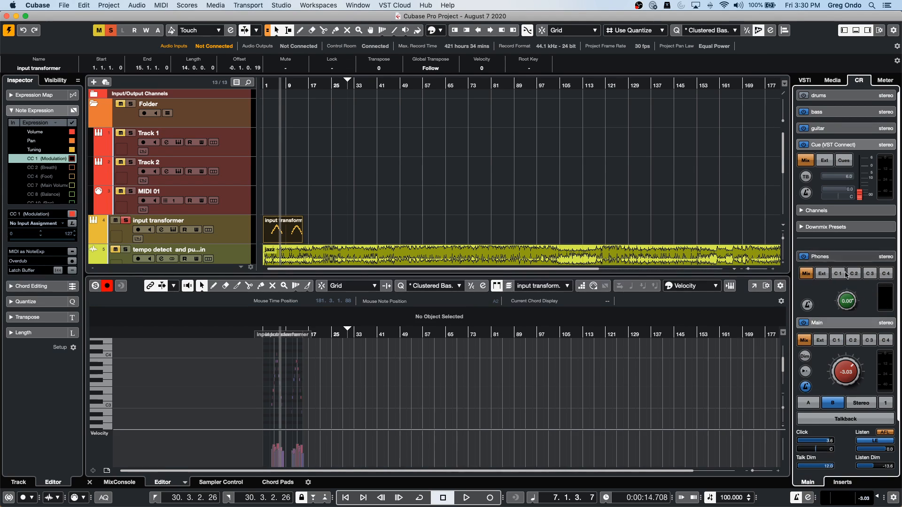
click(825, 403)
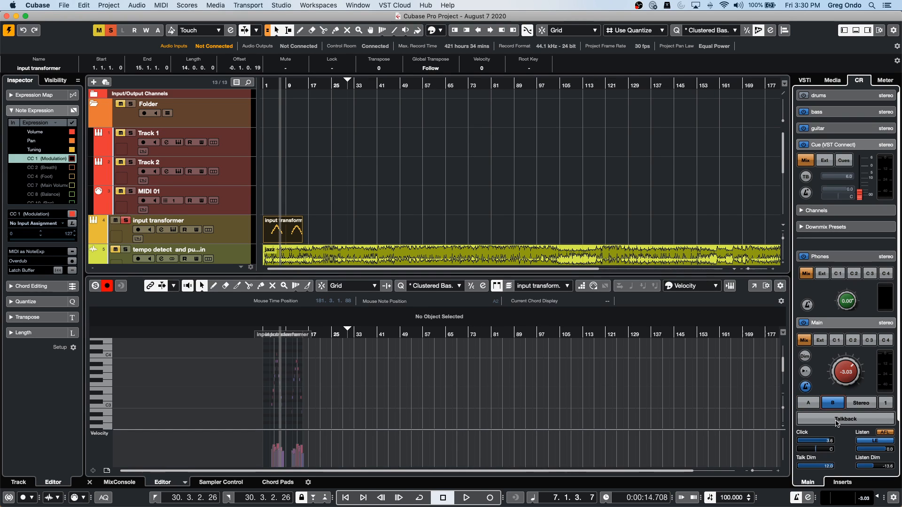
click(845, 324)
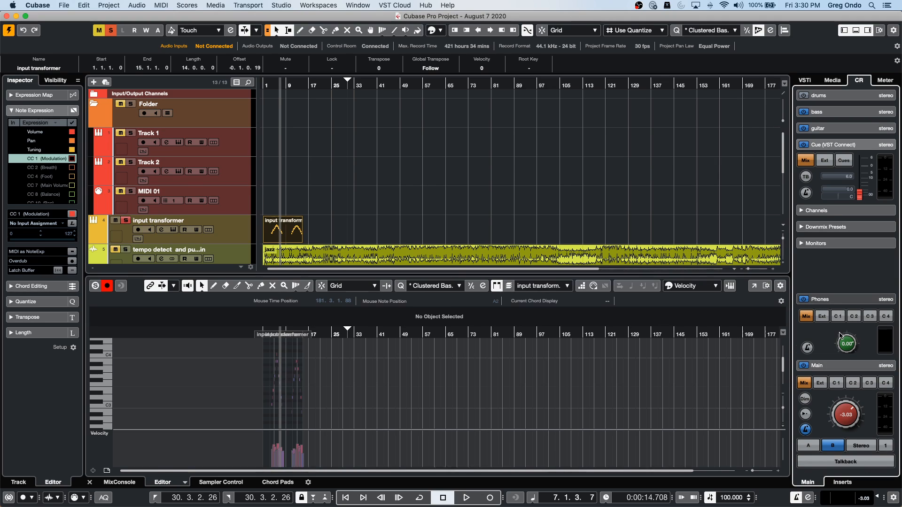
click(832, 241)
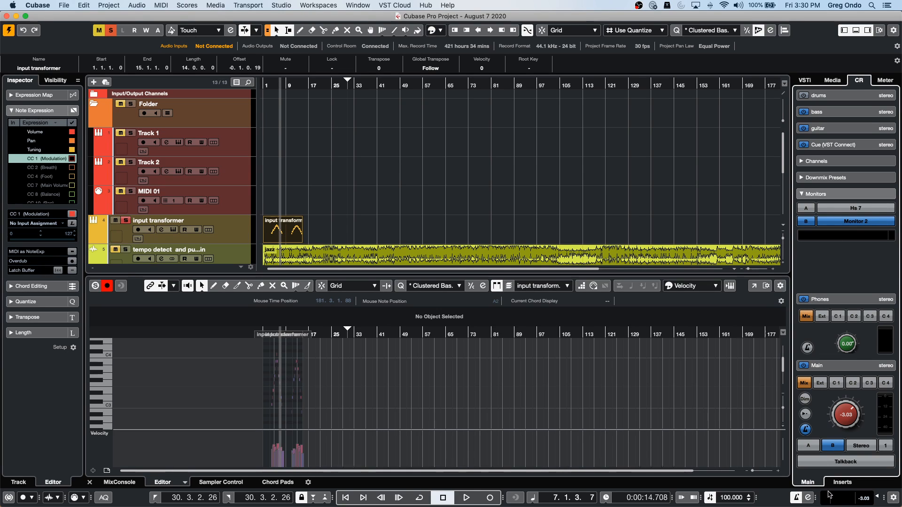
- Show the Monitors inserts, reopen the Control Room page of the Audio Connections to review its channels, and close it
click(842, 483)
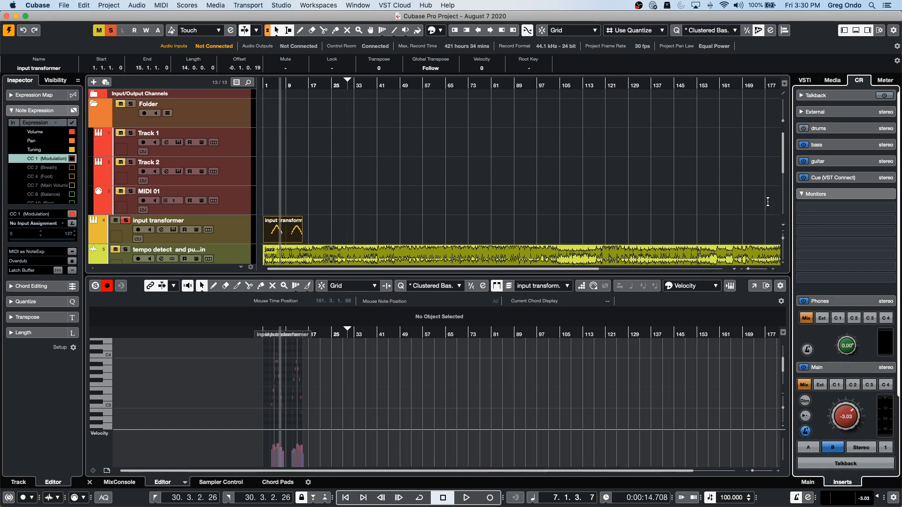
click(273, 5)
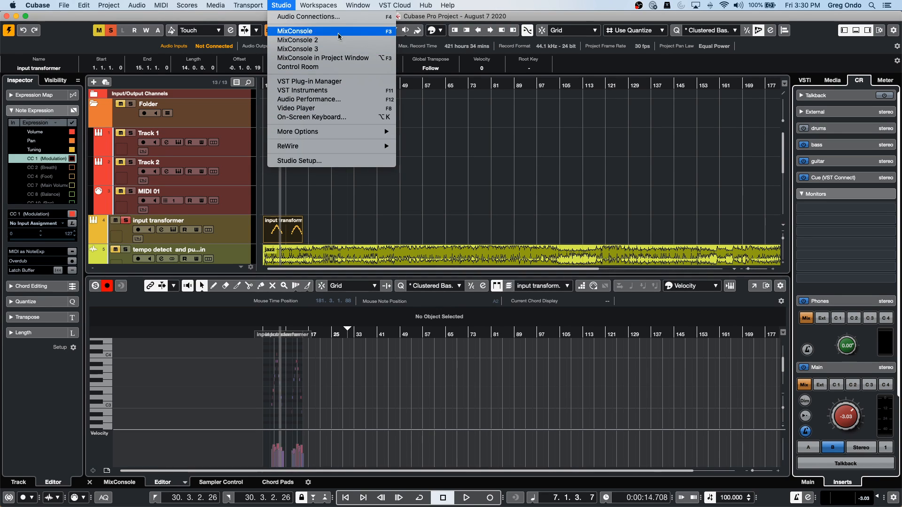
click(340, 18)
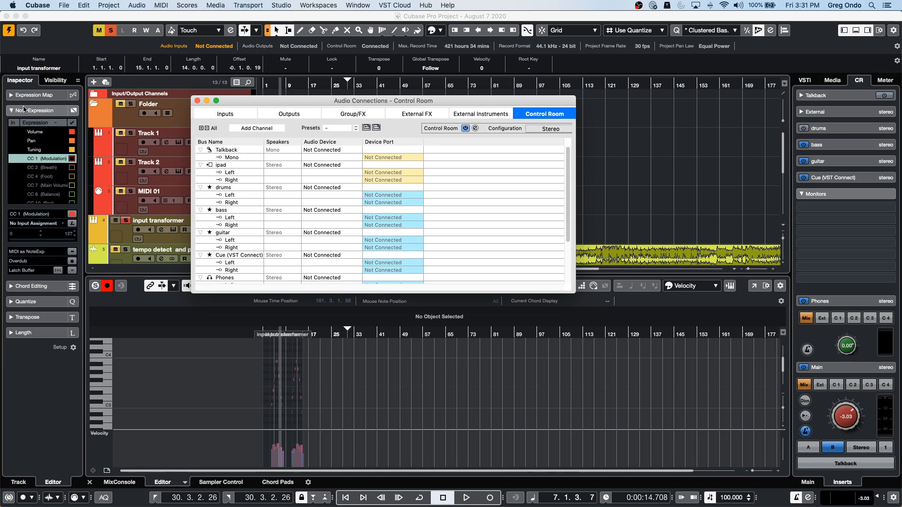
click(198, 102)
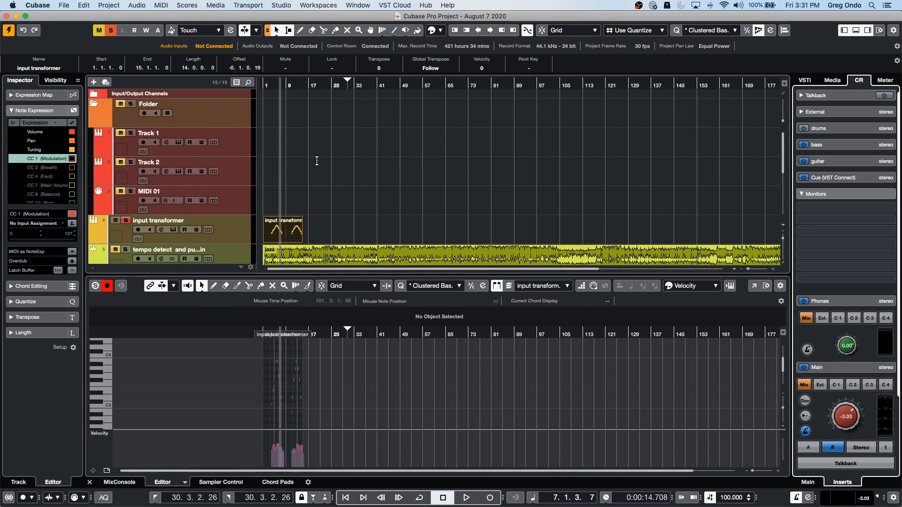
- Bring up the Project Colors Setup and look through its Color Set, Presets and Options pages
click(356, 169)
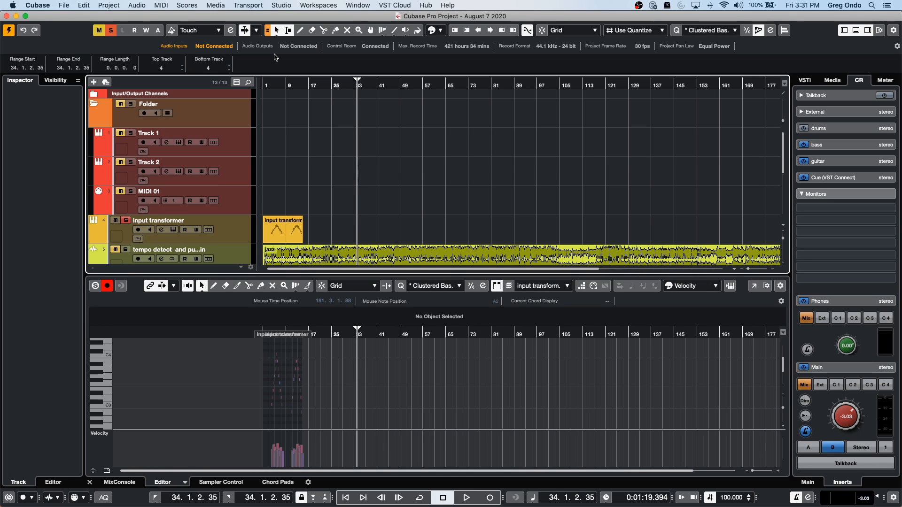
key(shift+c)
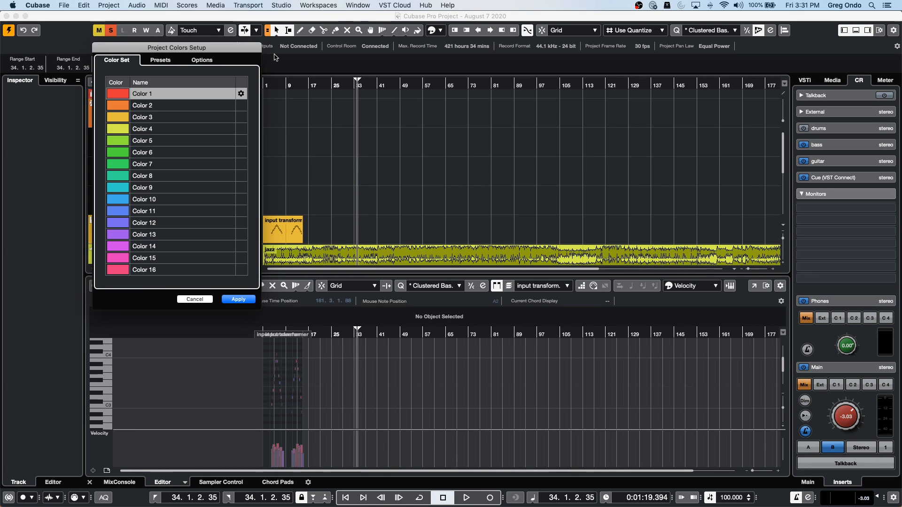
drag(152, 55, 350, 58)
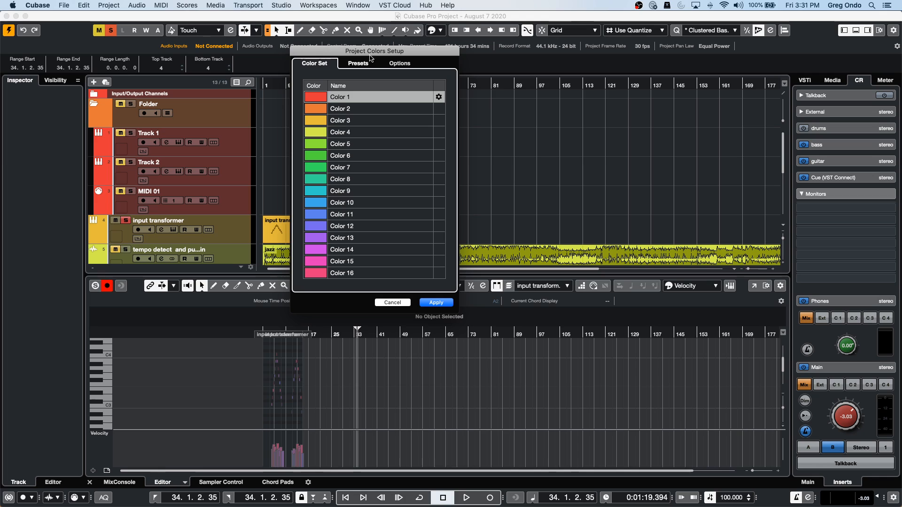
click(355, 65)
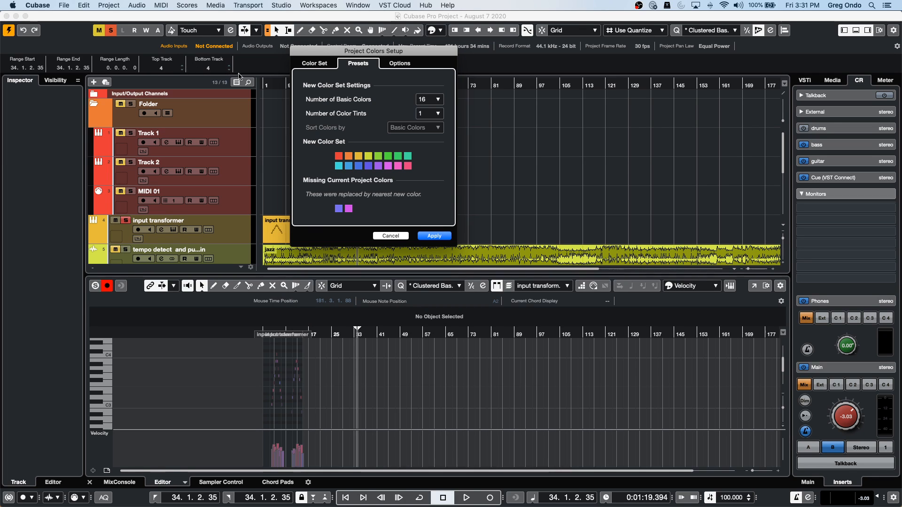
click(399, 64)
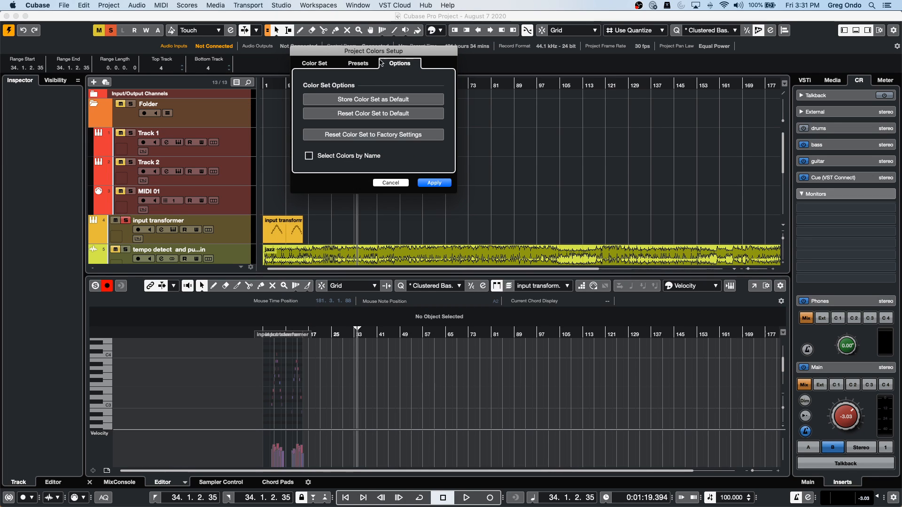
click(357, 65)
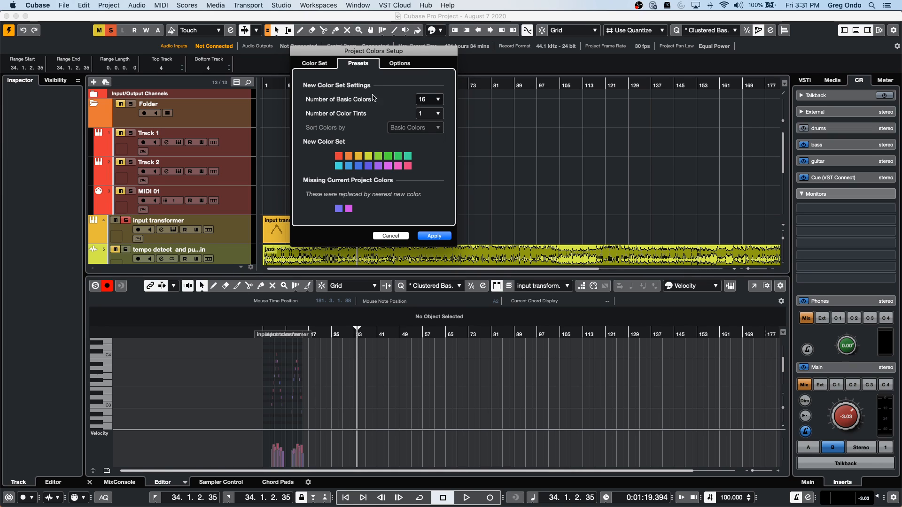
- Build a new project color set with 32 basic colors and 4 color tints, and apply it
click(430, 100)
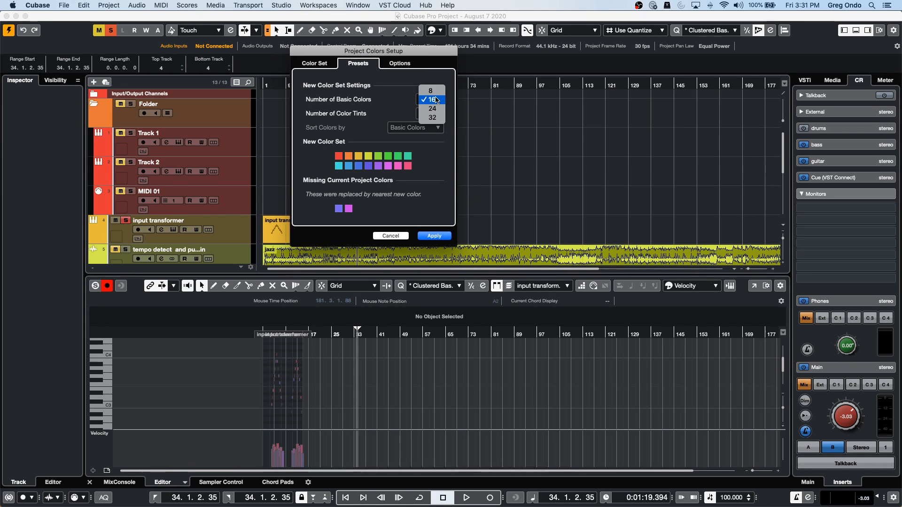
click(435, 100)
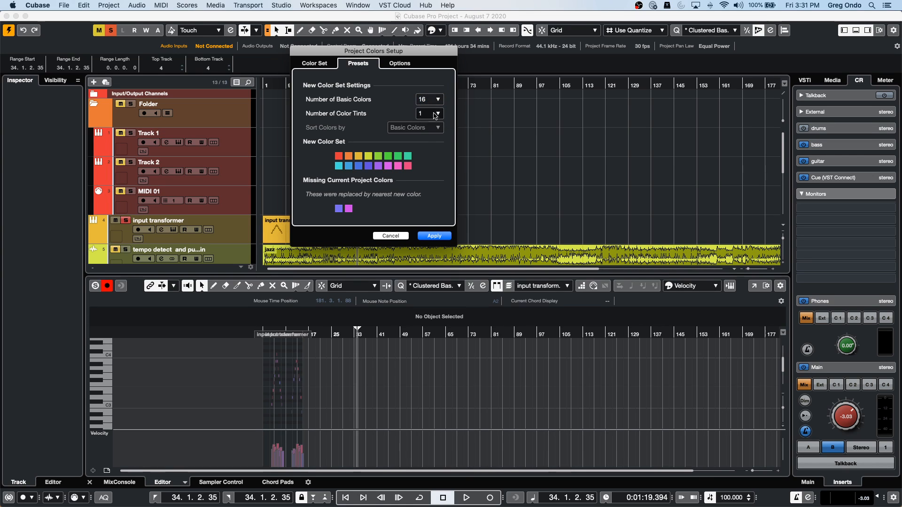
click(437, 114)
click(434, 123)
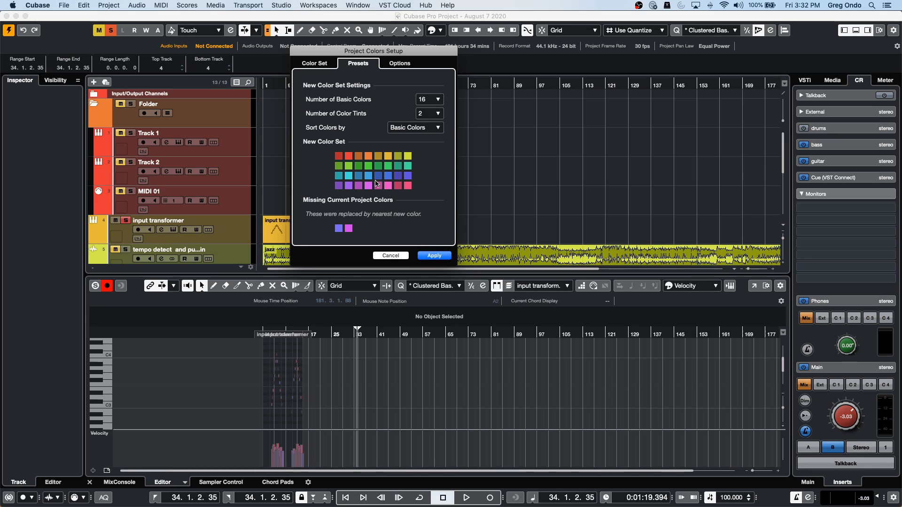
click(440, 116)
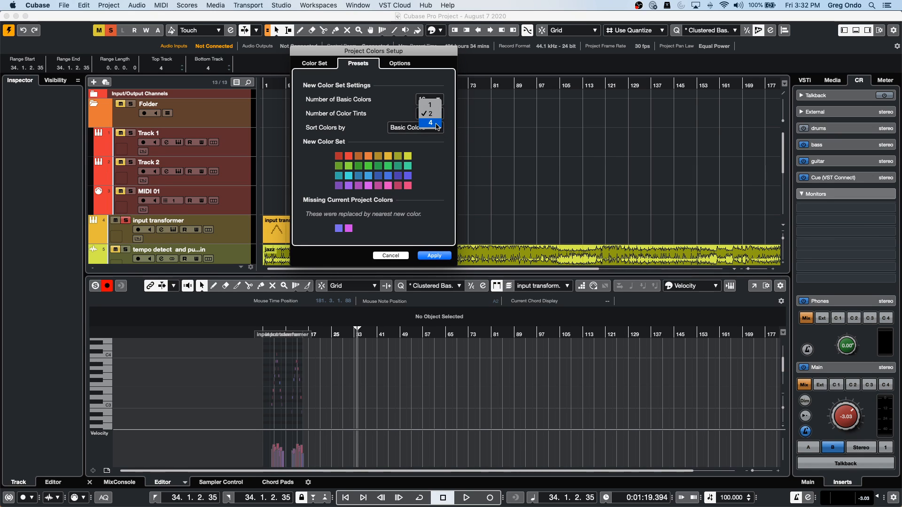
click(437, 126)
click(437, 100)
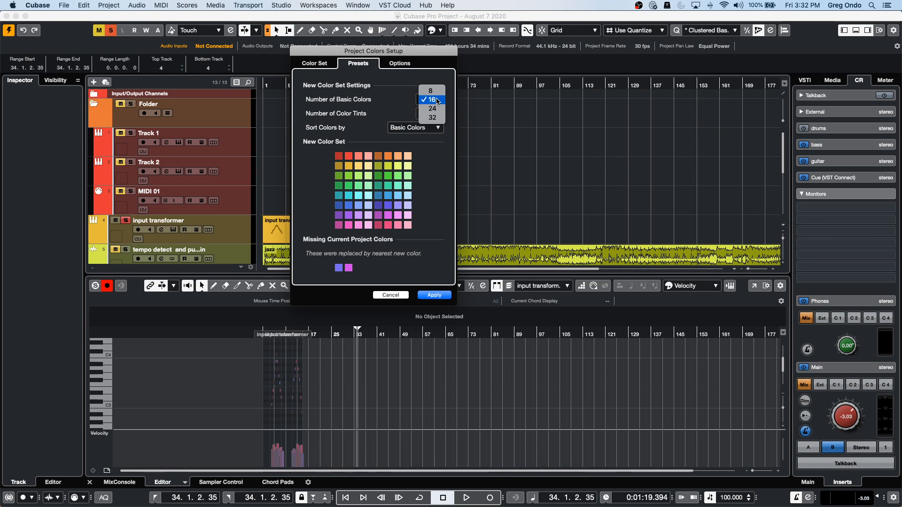
click(433, 118)
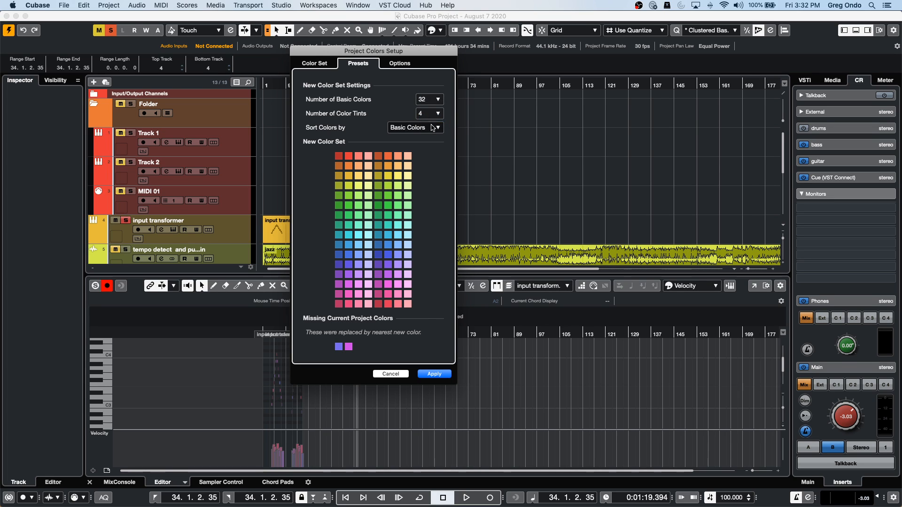
click(437, 373)
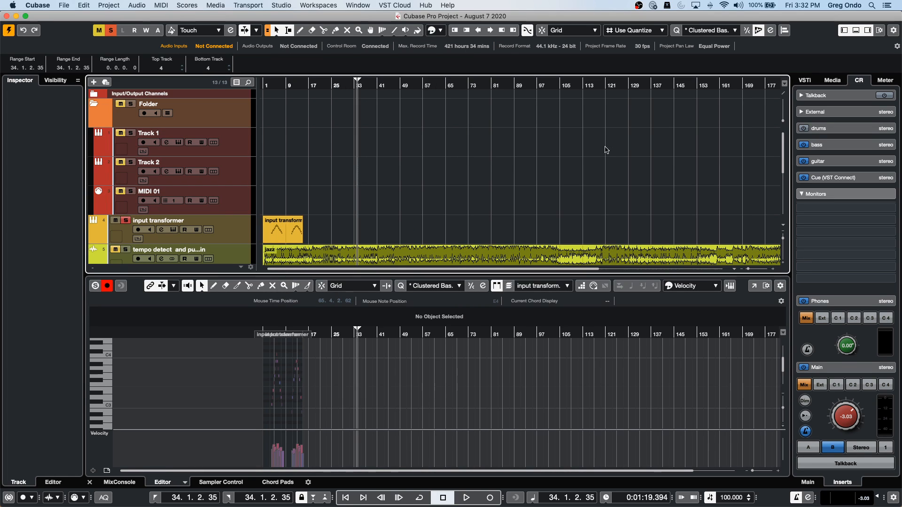
- Examine the expanded Colorize palette of the project window, leaving without choosing a color
click(441, 30)
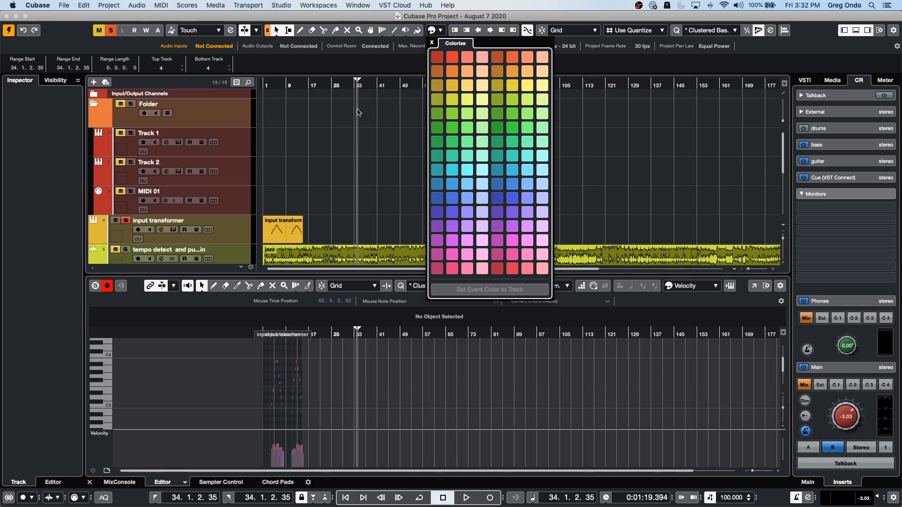
click(400, 126)
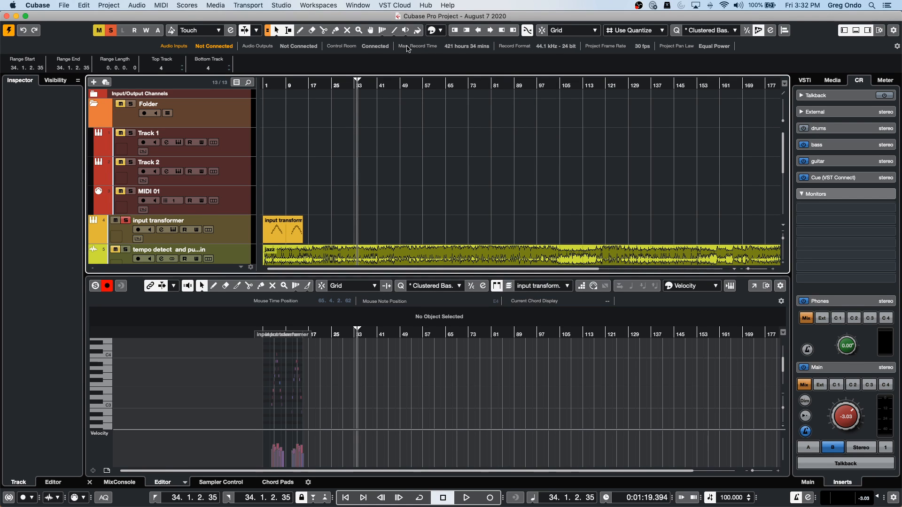
click(441, 31)
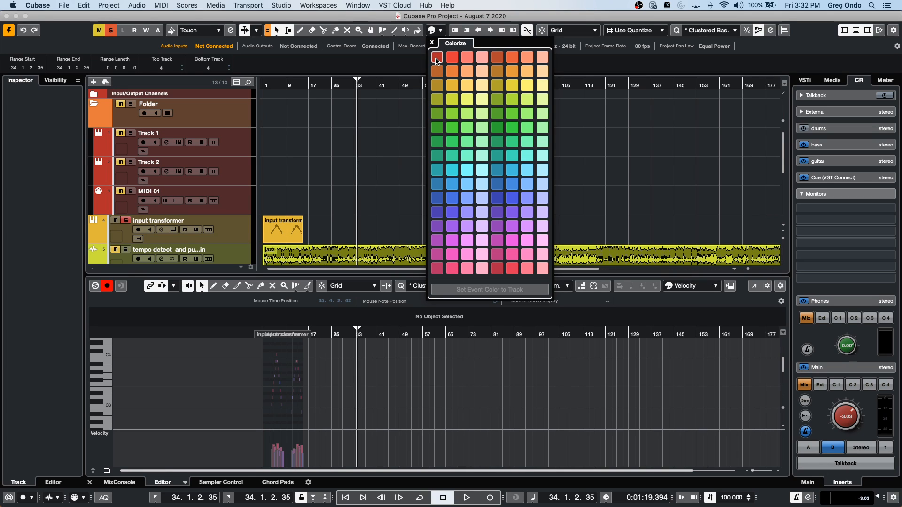
click(437, 31)
click(437, 31)
click(432, 42)
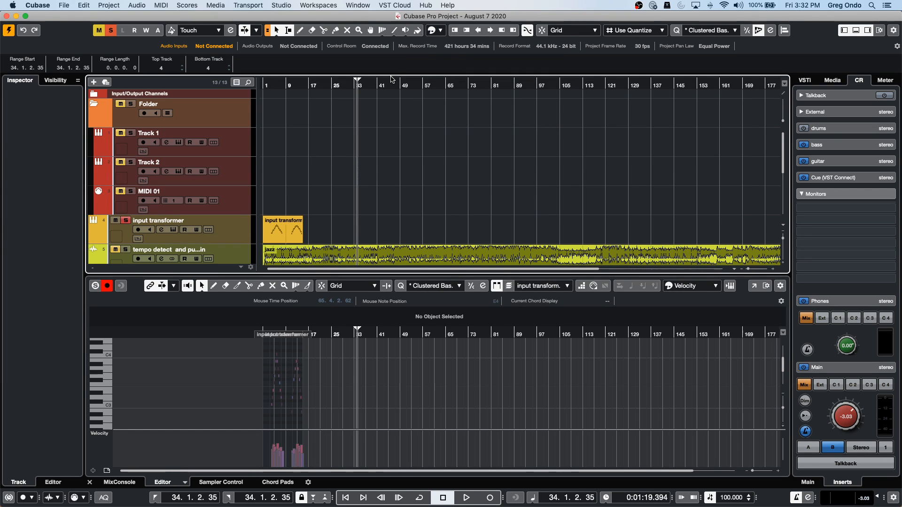
- Reduce the project color set to 16 basic colors with 2 color tints and apply it
key(shift+c)
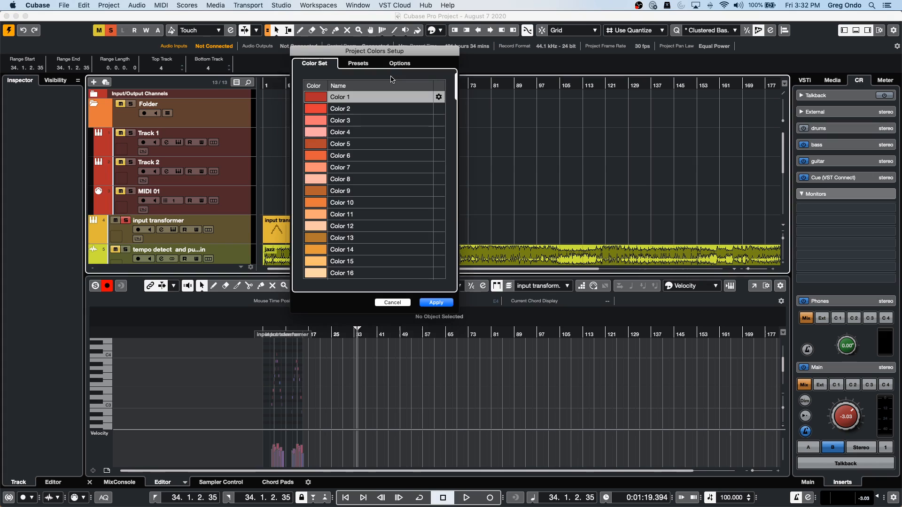
click(363, 65)
click(428, 100)
click(430, 82)
click(428, 113)
click(437, 96)
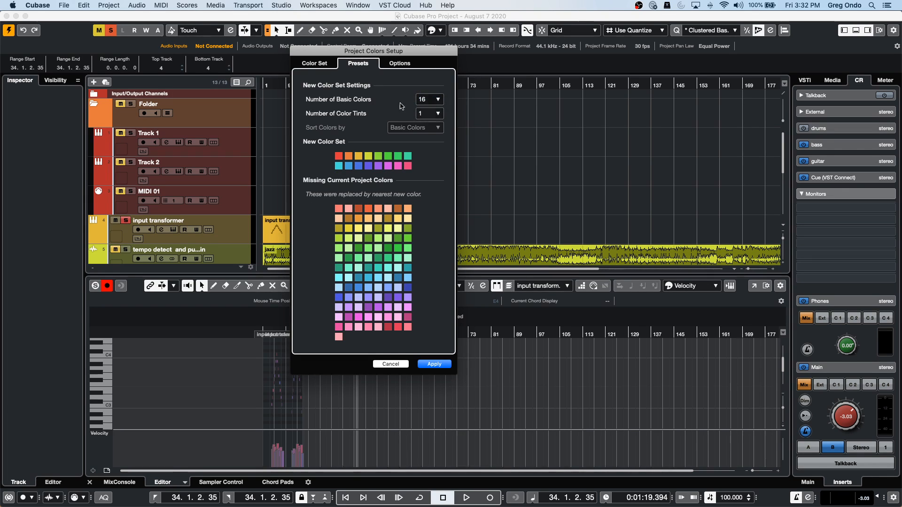
click(432, 113)
click(435, 125)
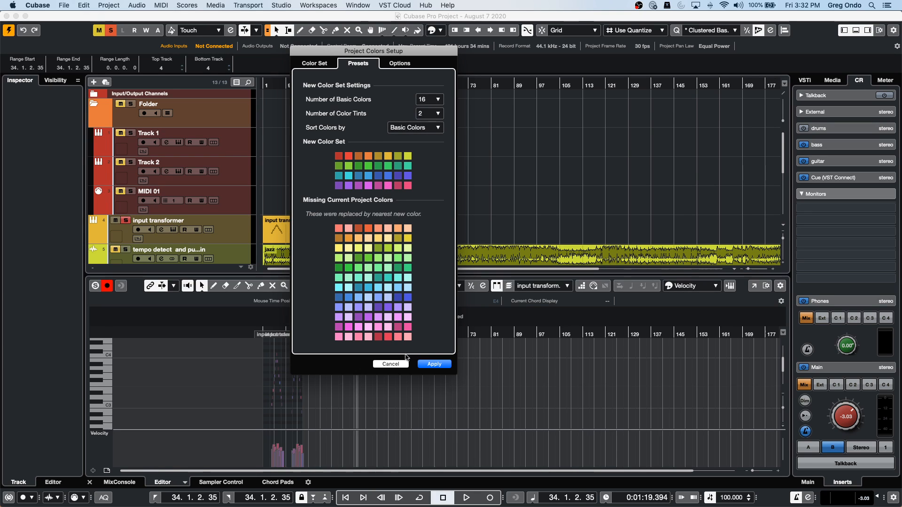
click(436, 364)
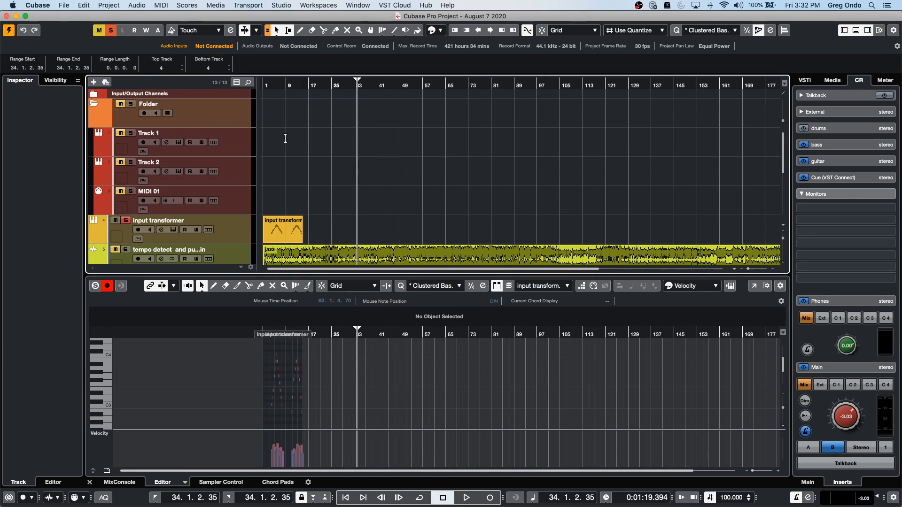
- Select the Folder track and view the color choices for it, leaving its color as it is
click(225, 148)
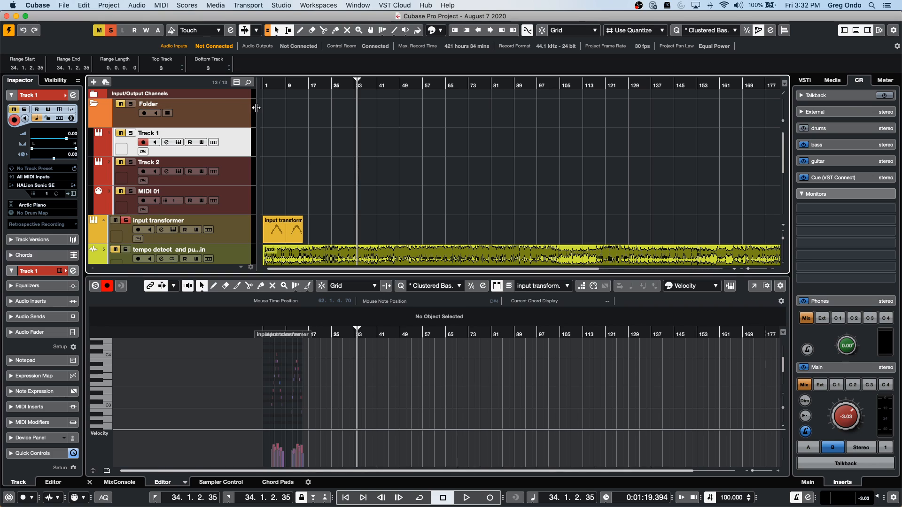
click(232, 109)
click(66, 95)
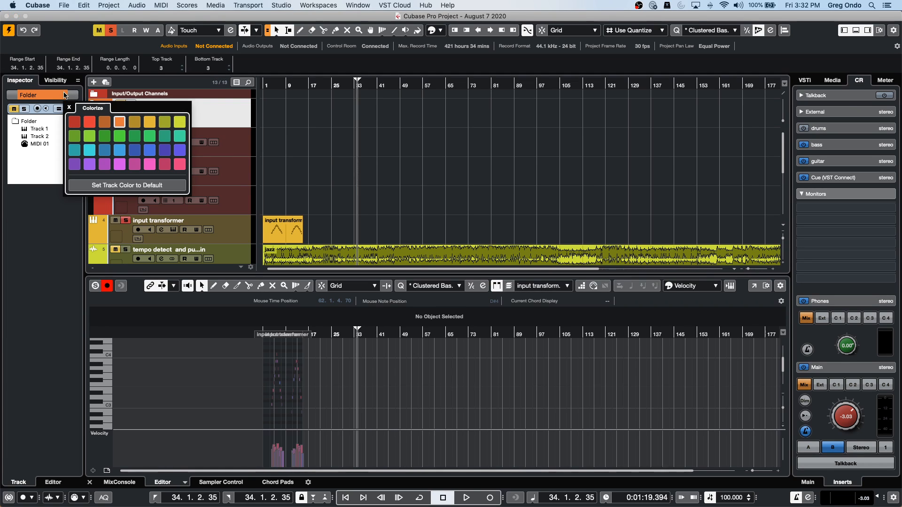
click(374, 157)
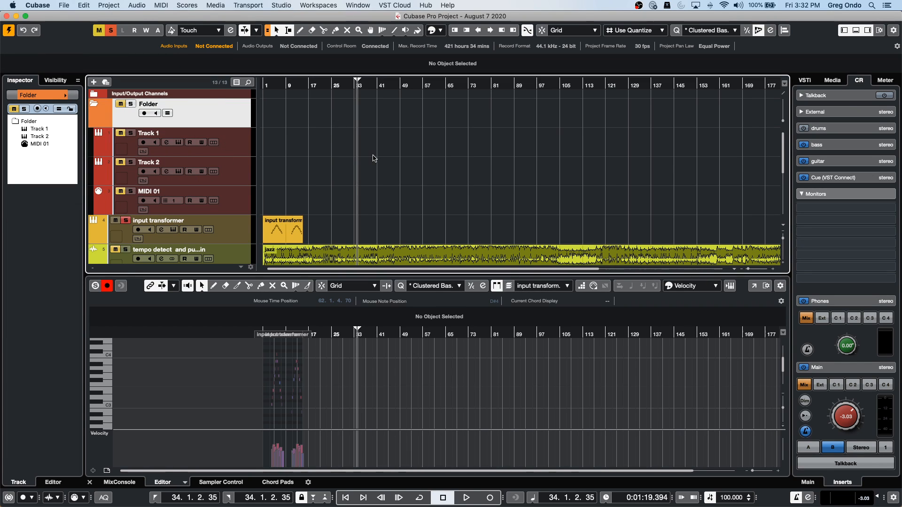
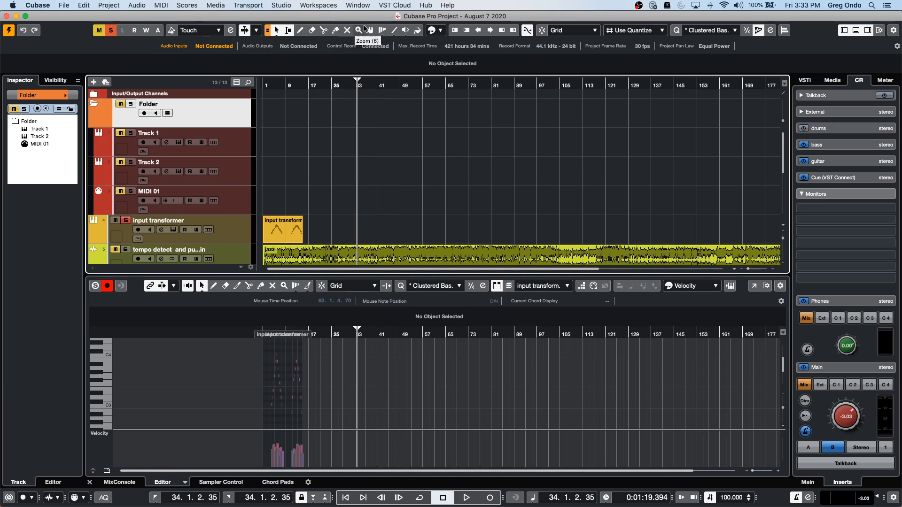
- Revert the project to its previously saved version
click(64, 5)
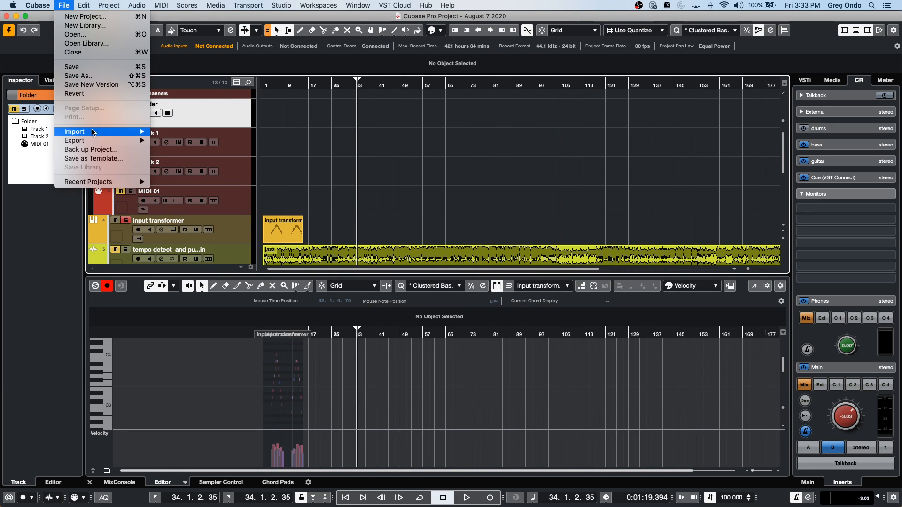
mouse_move(92, 132)
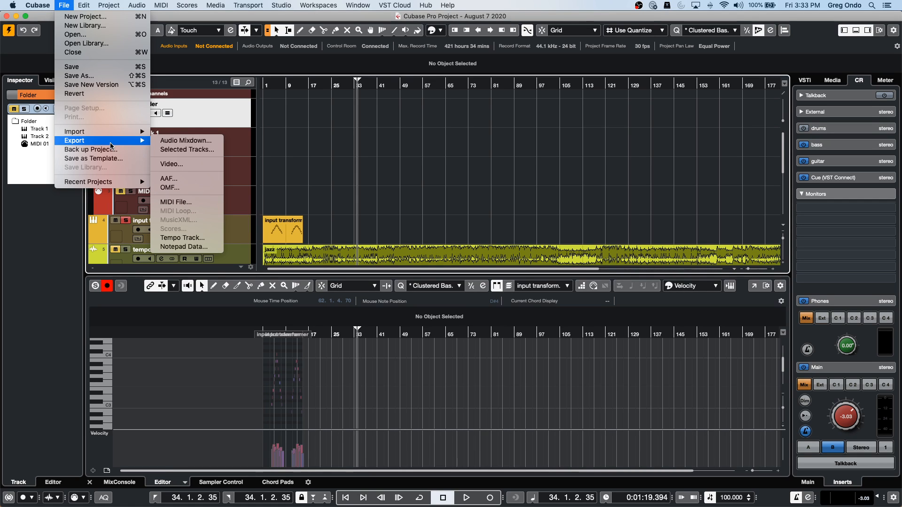
click(75, 93)
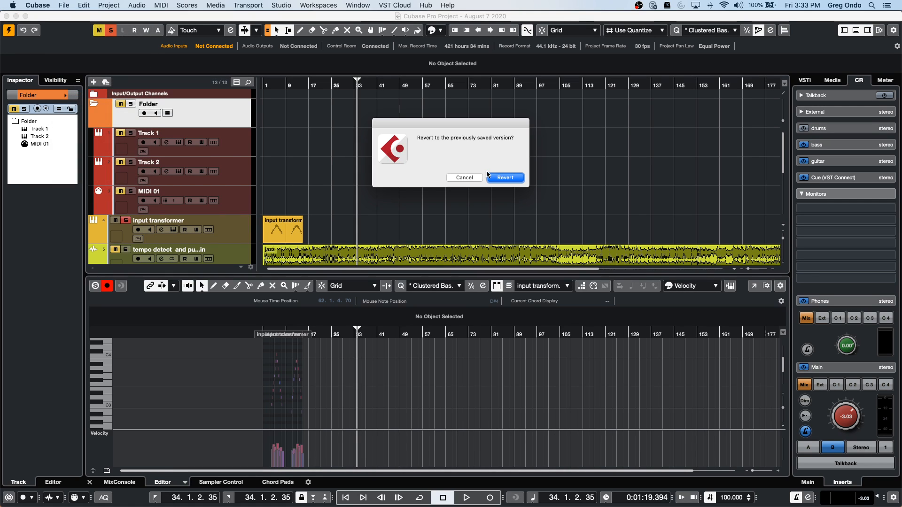
click(504, 178)
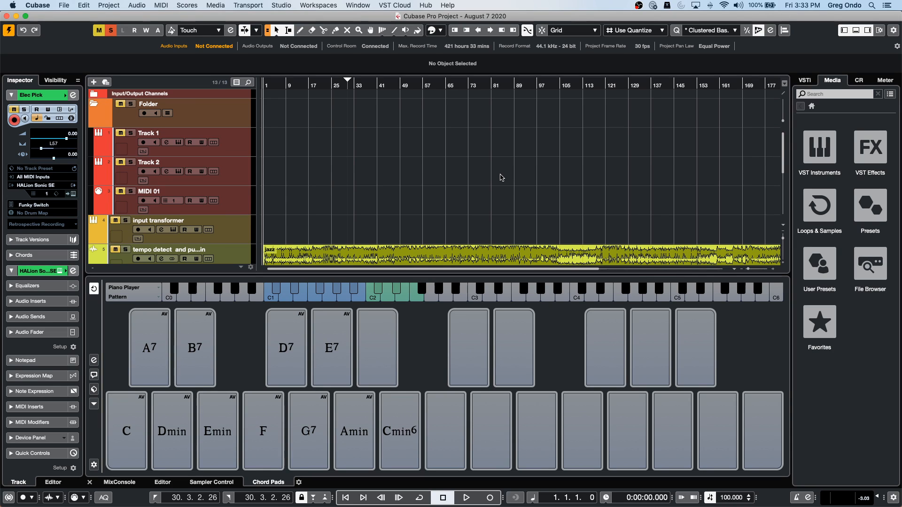
- Move the jazz audio event on the tempo detect track so that it starts at about bar 14
right_click(443, 96)
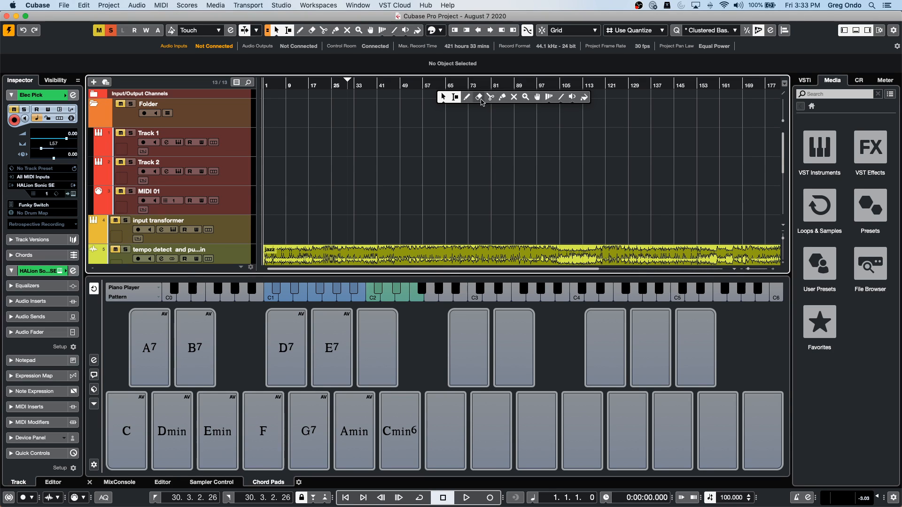
click(322, 100)
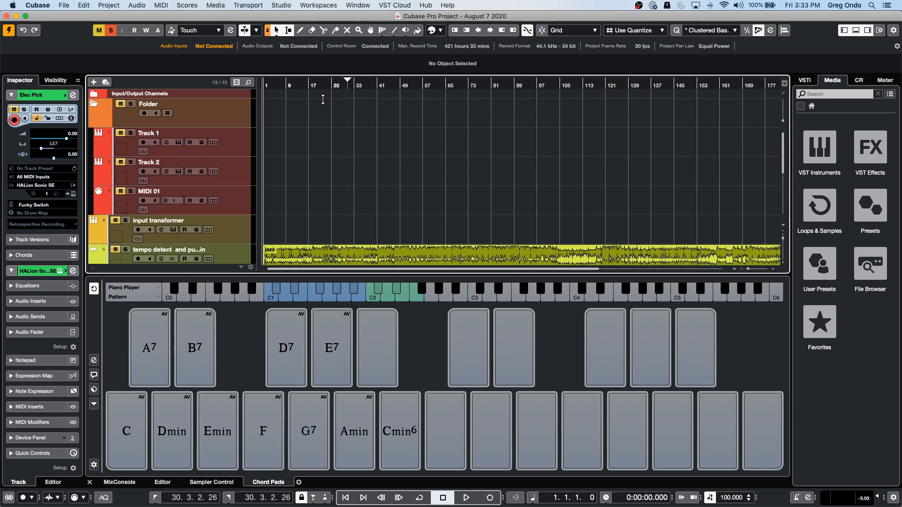
scroll(329, 212, down, 3)
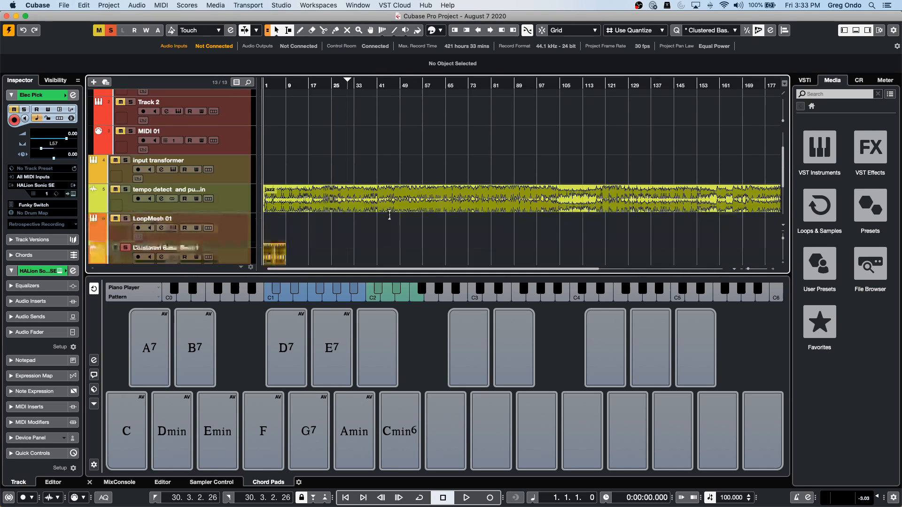
drag(298, 208, 335, 208)
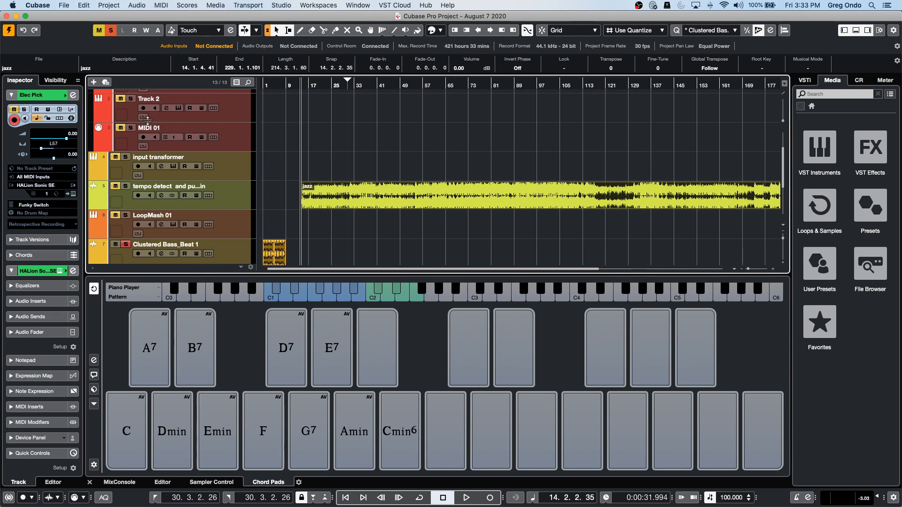
- Clear all solo and mute states, solo the tempo detect track and start playback
click(111, 30)
click(98, 30)
click(125, 186)
key(space)
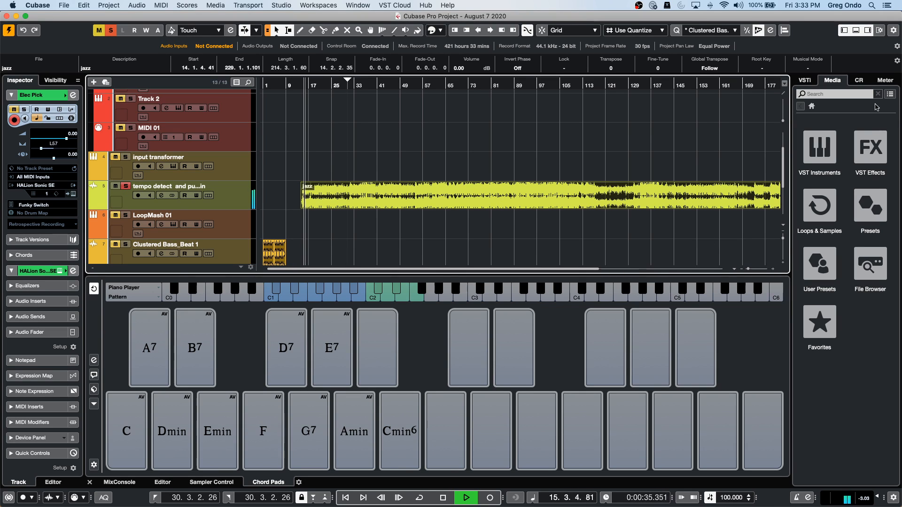
- Show the Control Room, switch the main output to monitor A (Hs 7), and stop playback
click(858, 80)
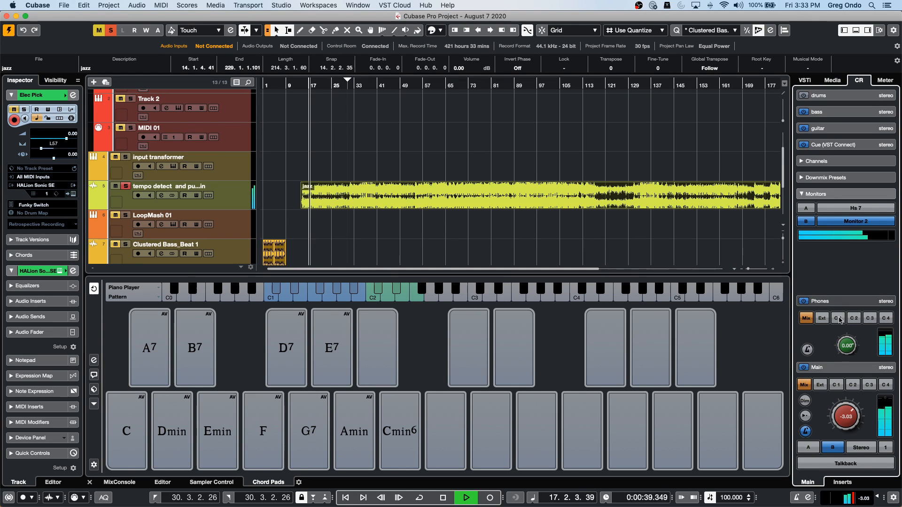
click(808, 447)
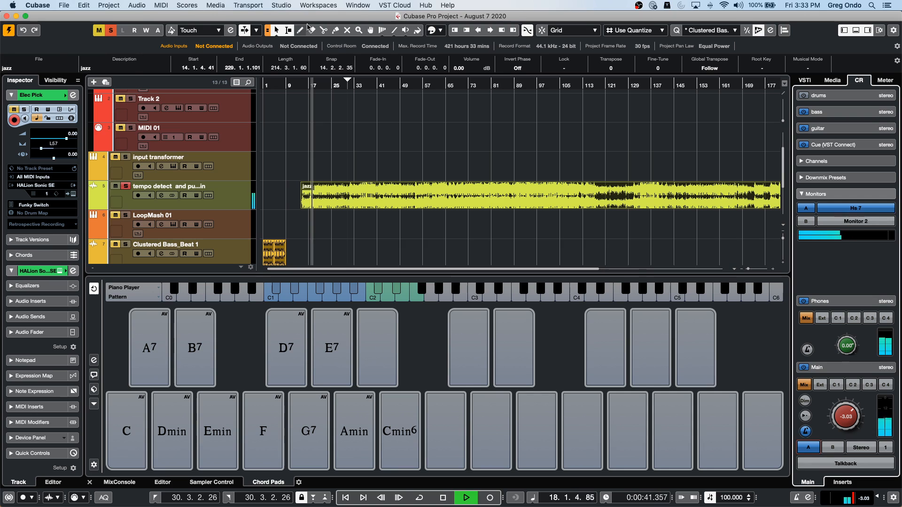
key(space)
- Move the jazz audio event to start at 16.2.2.98, aligning its first strong downbeat with bar 17
drag(297, 88, 303, 128)
scroll(303, 146, up, 5)
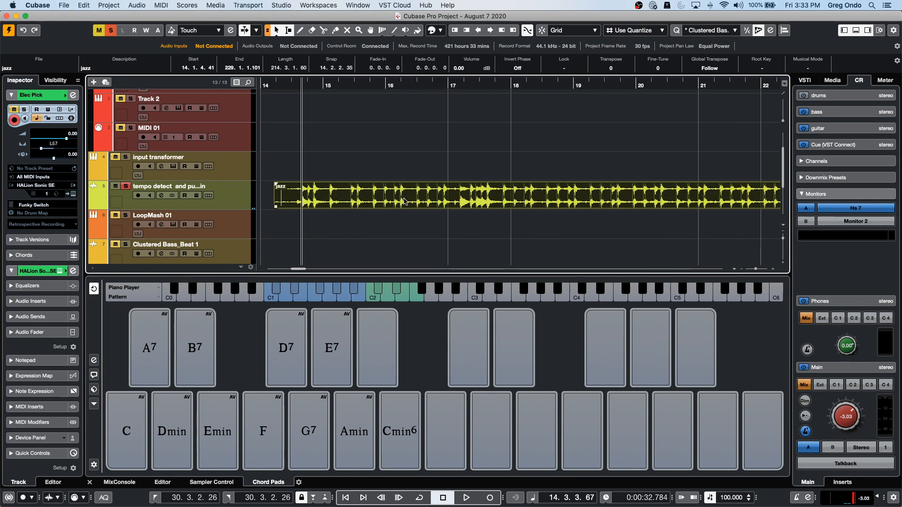
drag(350, 205, 486, 203)
drag(409, 86, 406, 111)
key(space)
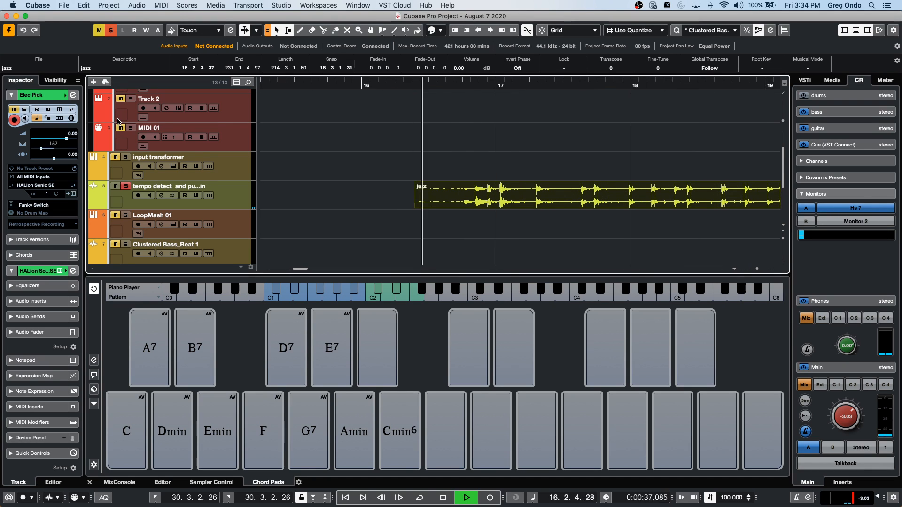
key(space)
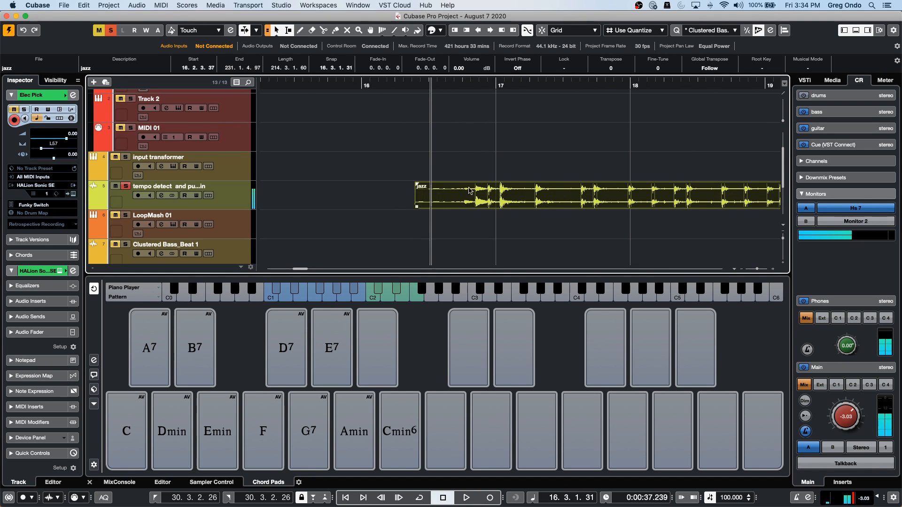
drag(525, 206, 524, 207)
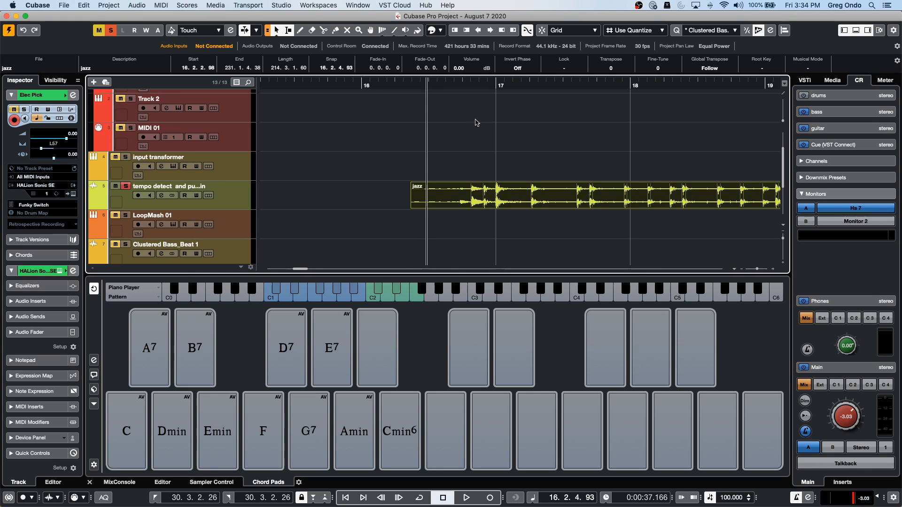
- Play back the jazz event from its opening and from just before bar 17 to check the downbeat alignment
key(space)
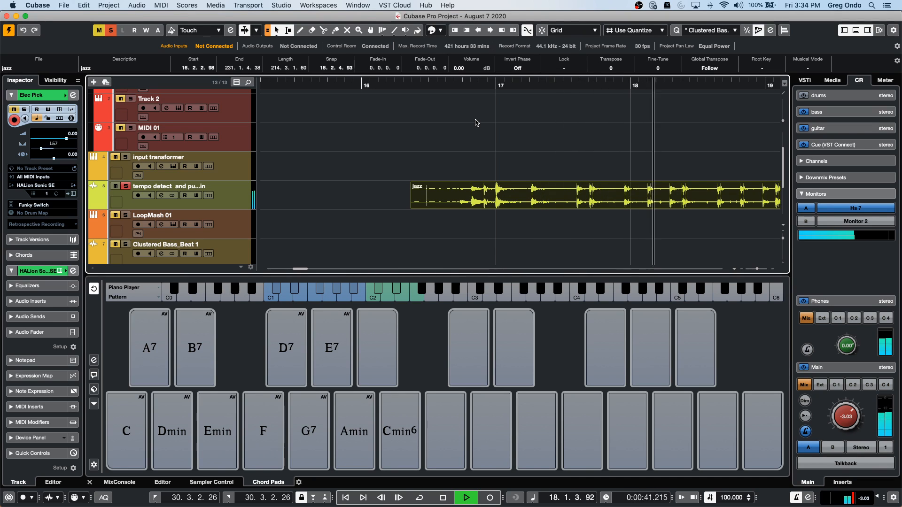
key(space)
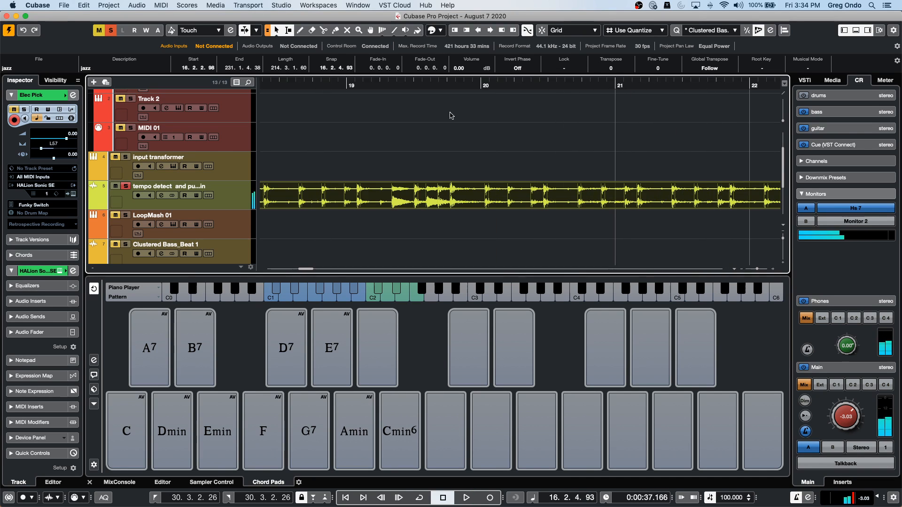
drag(336, 88, 482, 87)
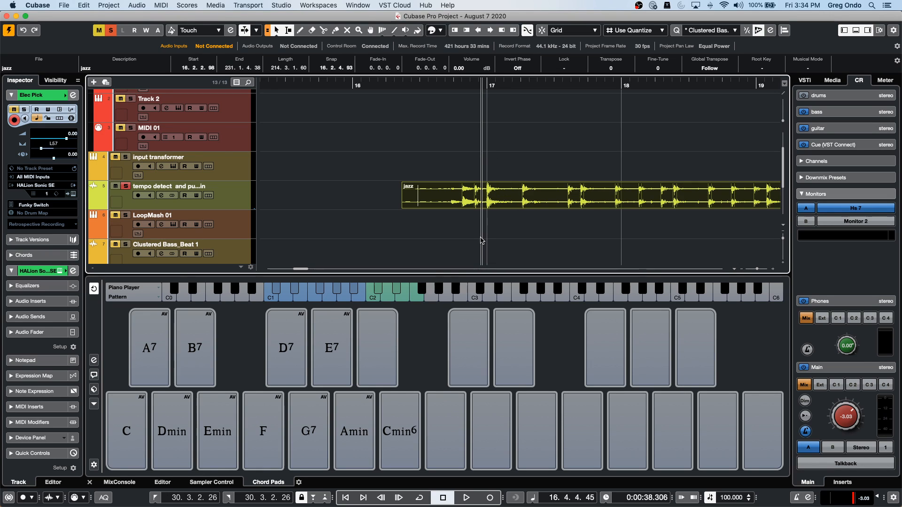
key(space)
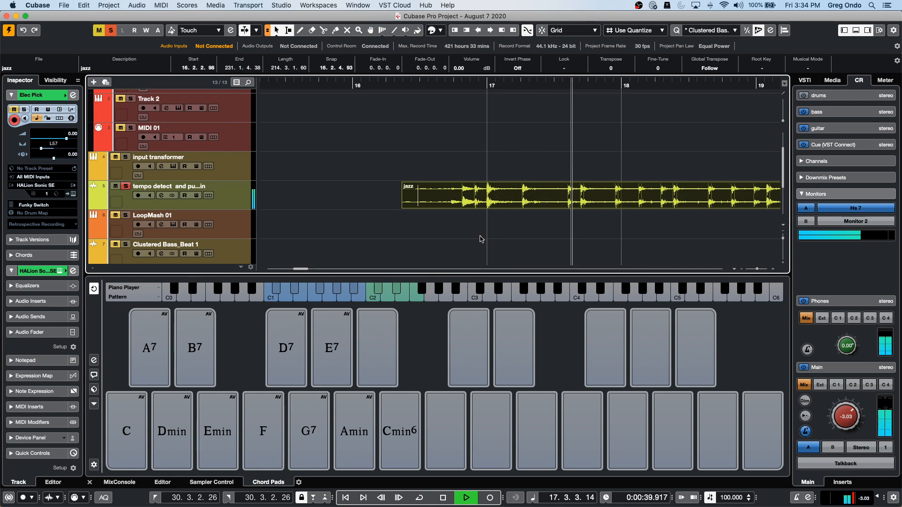
key(space)
drag(459, 83, 459, 69)
key(space)
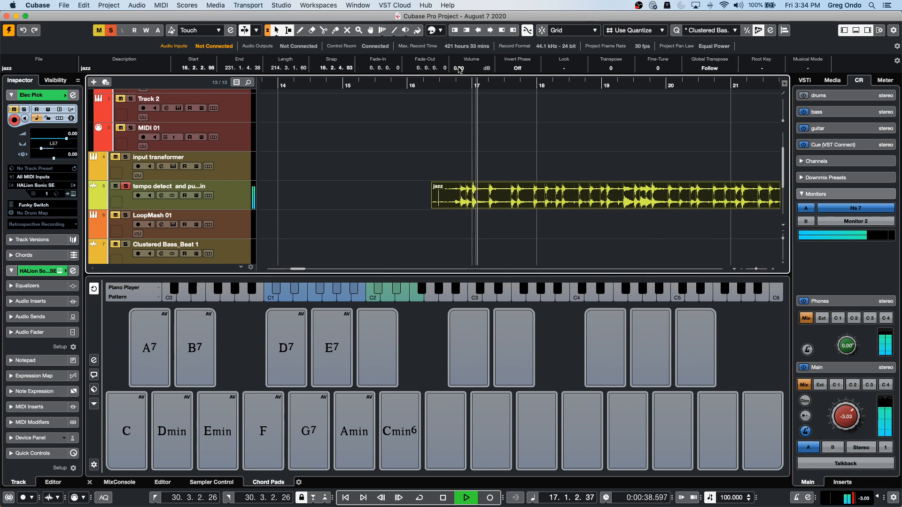
key(space)
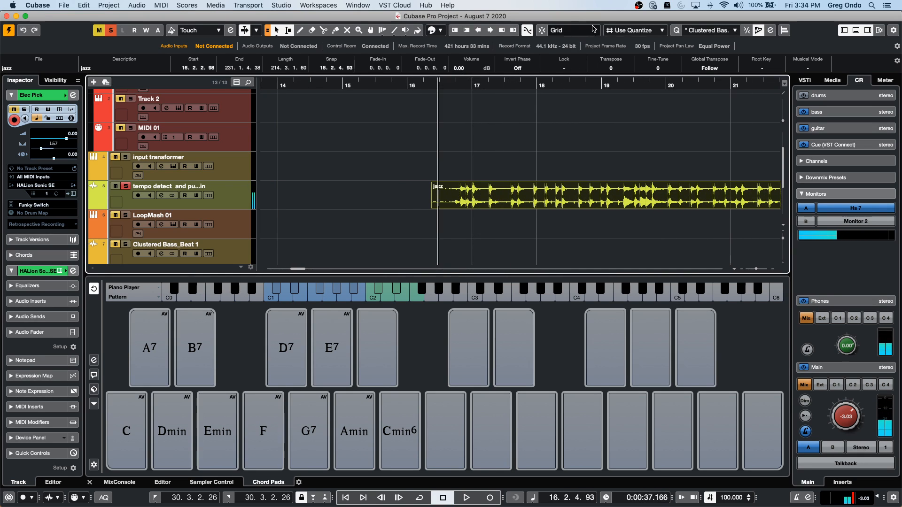
- Select the jazz audio range from 17.1.1.2 to 17.3.2.82 and open the Beat Calculator for it
drag(515, 84, 514, 114)
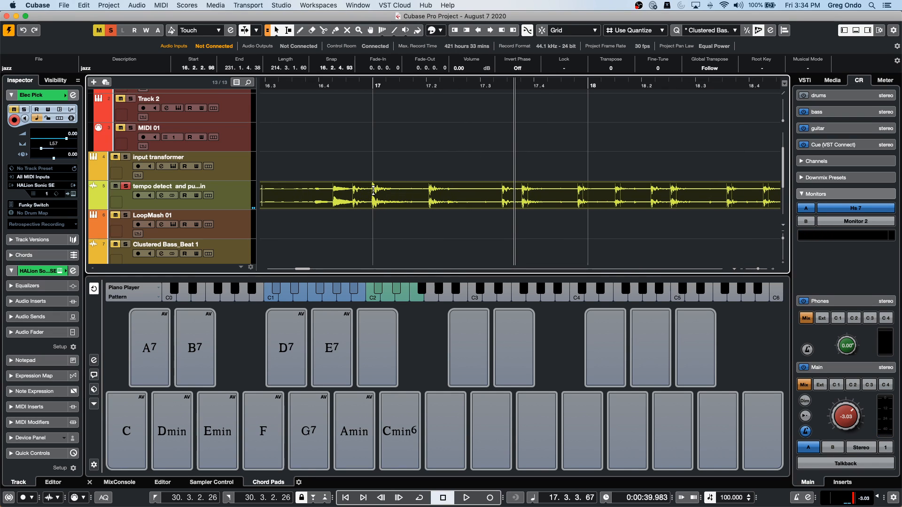
drag(374, 188, 502, 192)
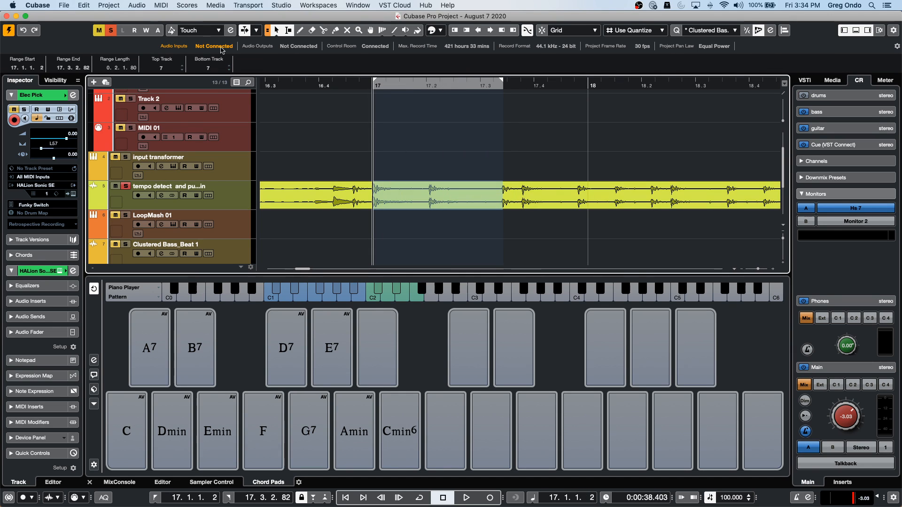
click(109, 5)
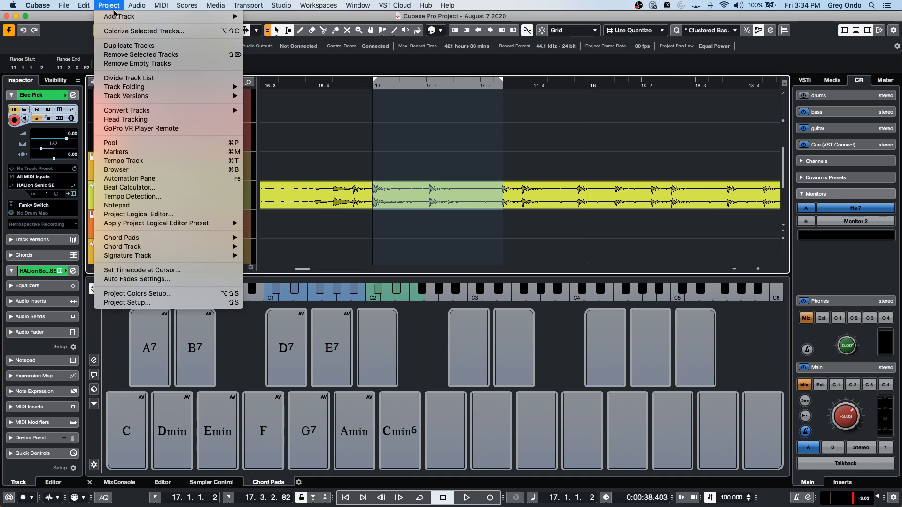
click(130, 188)
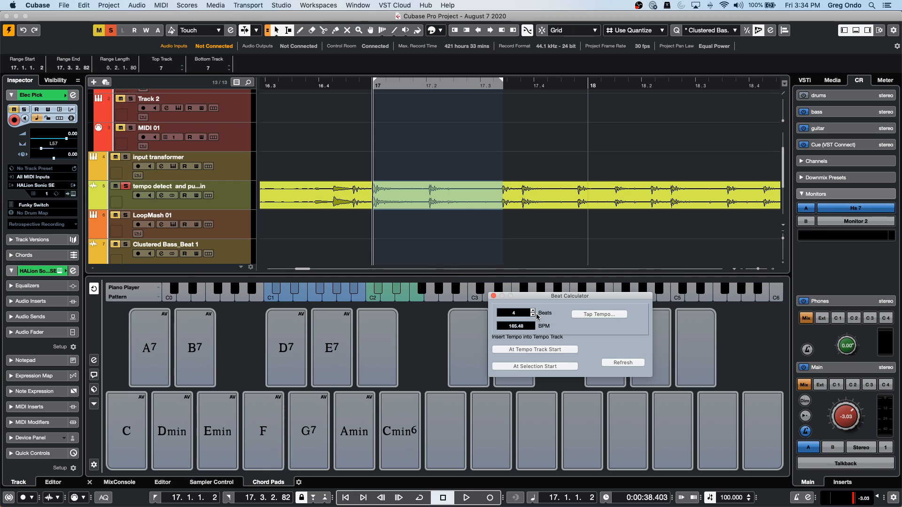
- Select the jazz audio range from 17.1.1.12 to 17.4.4.38 and audition it as a loop
key(space)
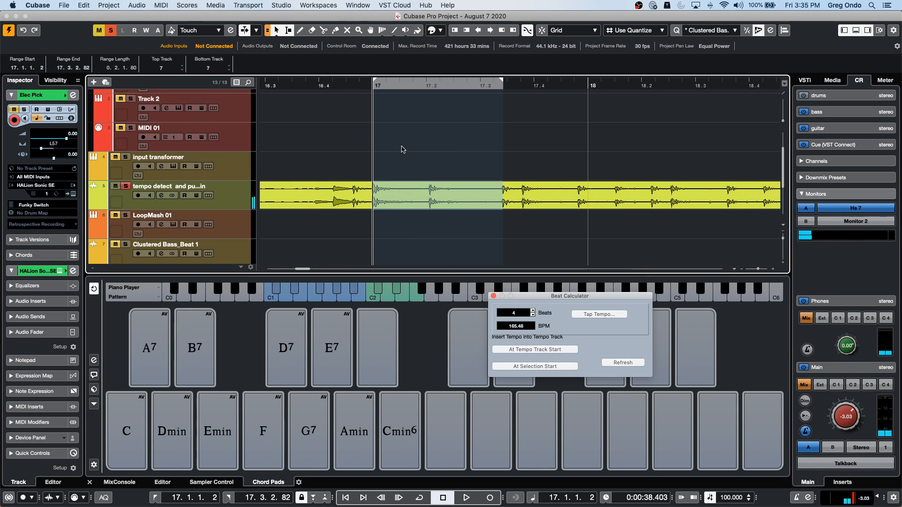
click(378, 187)
click(374, 189)
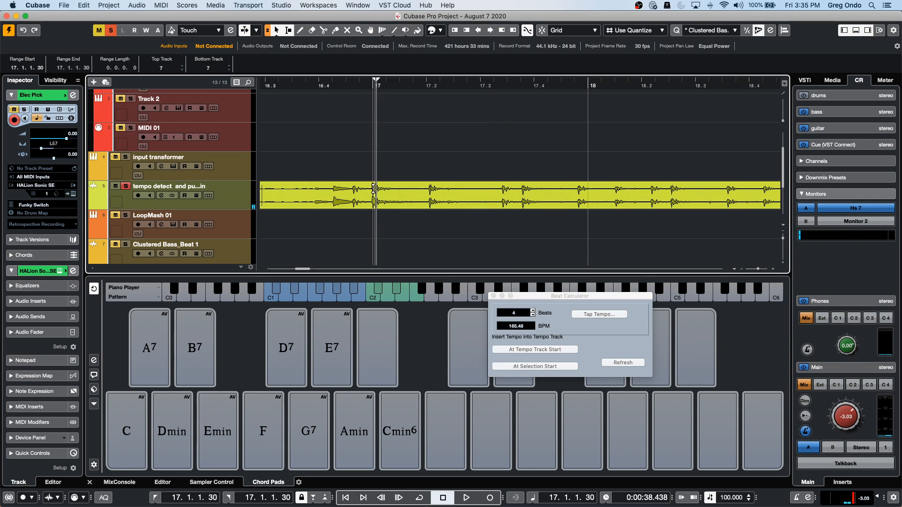
drag(374, 187, 578, 208)
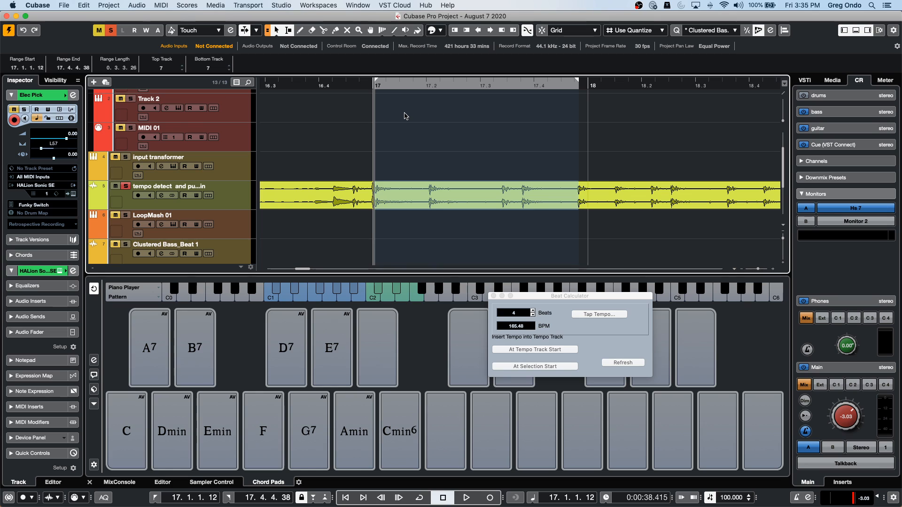
key(shift+g)
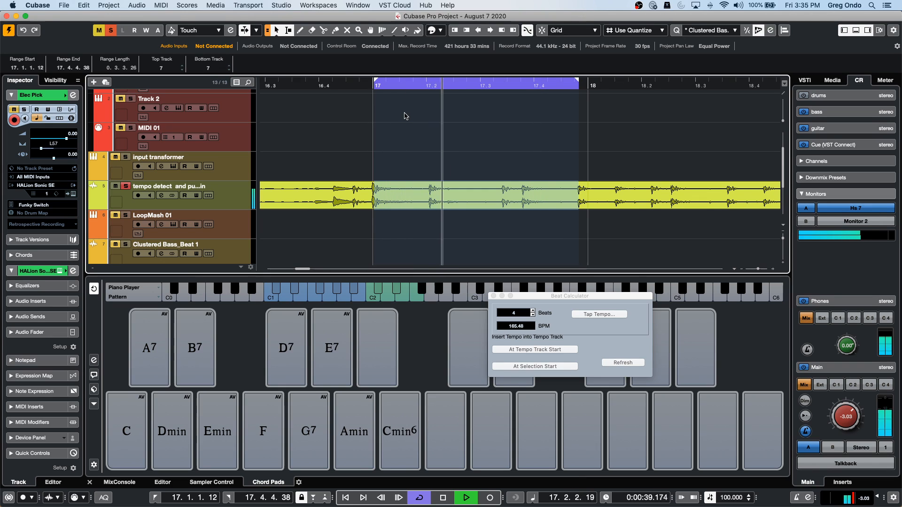
key(space)
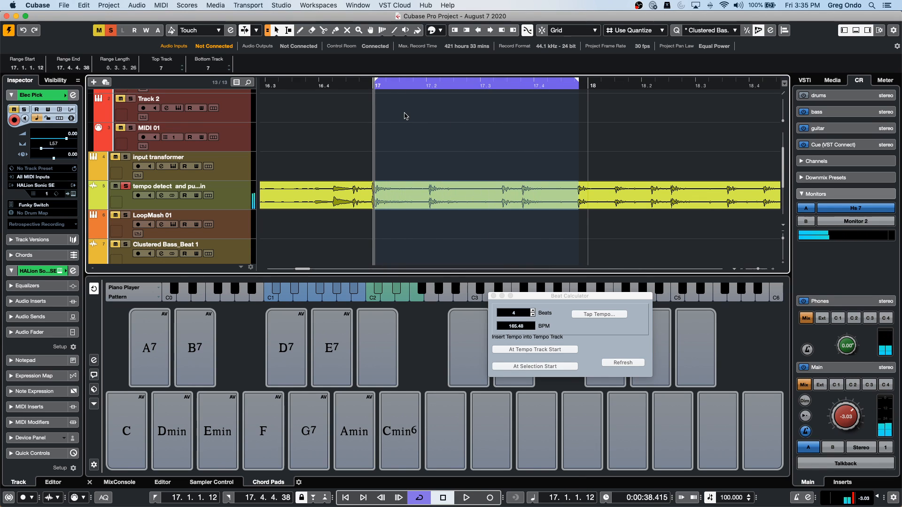
click(366, 87)
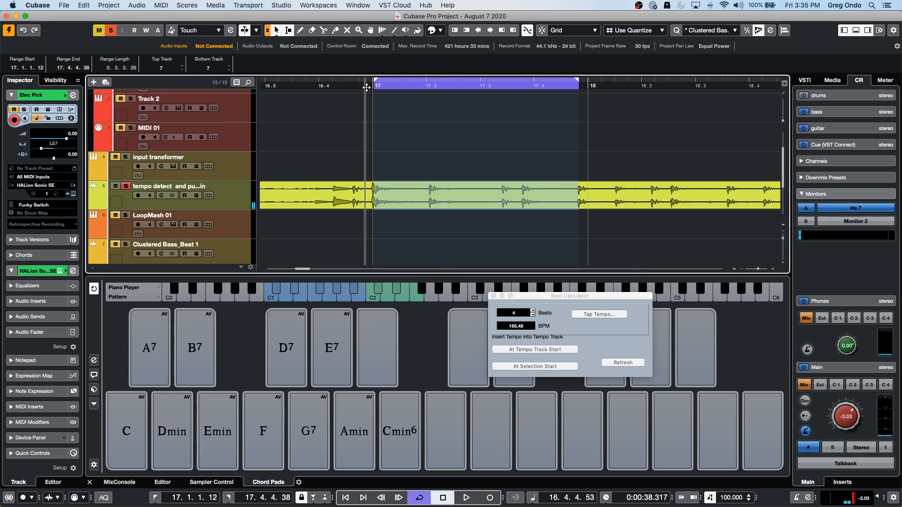
key(space)
key(space)
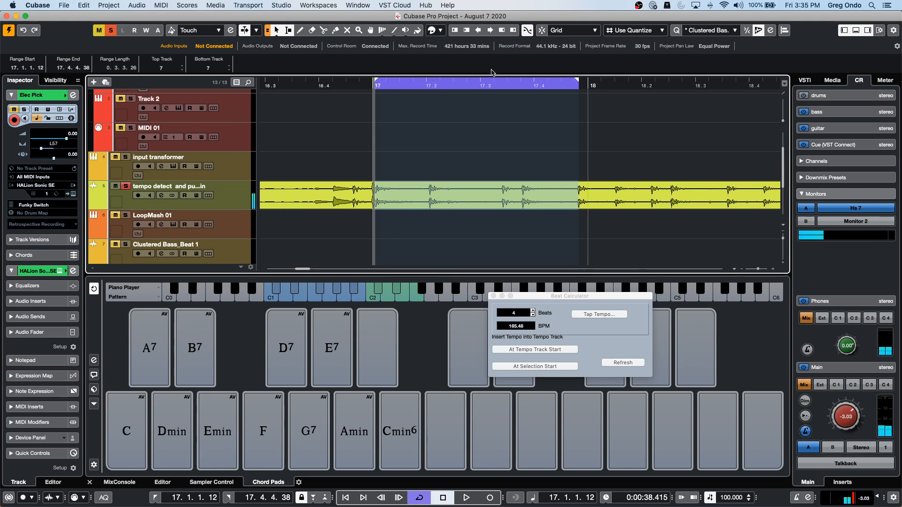
- Turn off looping and play the jazz audio past the selected range to judge where the beats fall
click(460, 83)
key(space)
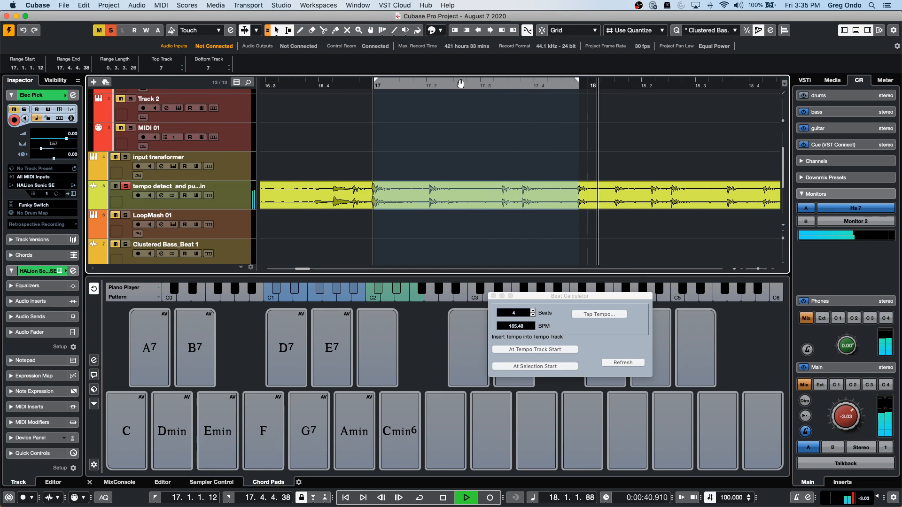
key(space)
key(space)
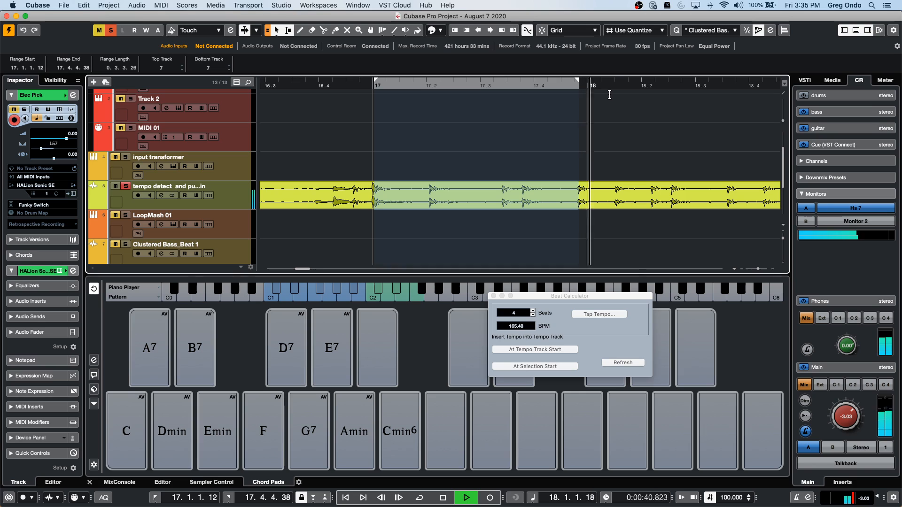
key(space)
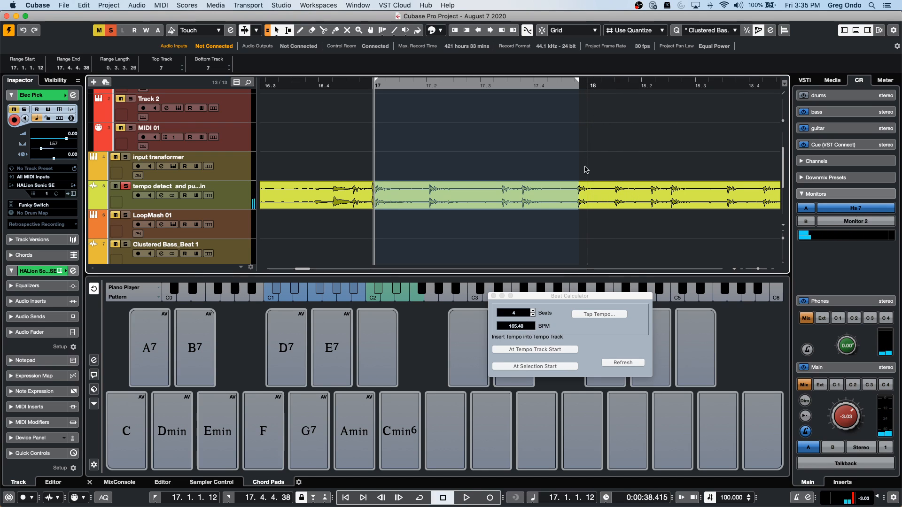
- Select the jazz audio from 16.4.4.112 to 18.2.1.91 and insert the Beat Calculator's 165.48 BPM tempo at the selection start
drag(651, 191, 371, 199)
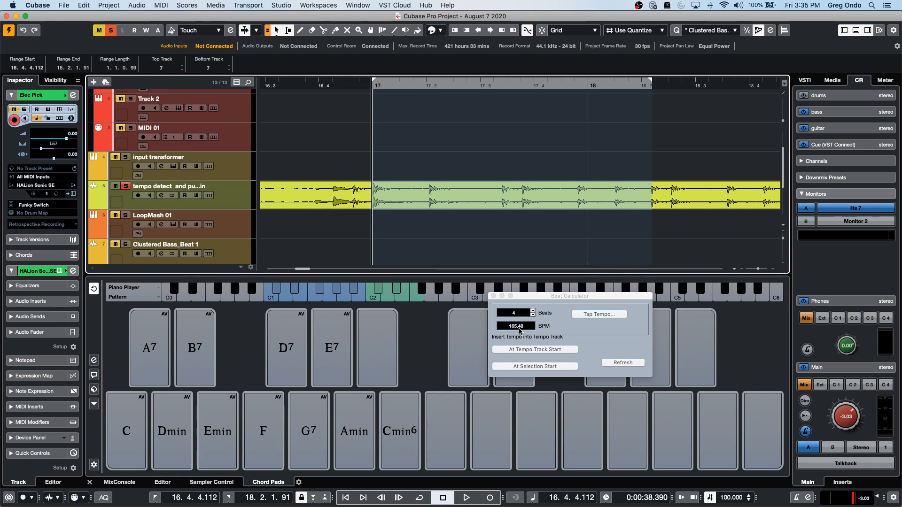
double_click(522, 313)
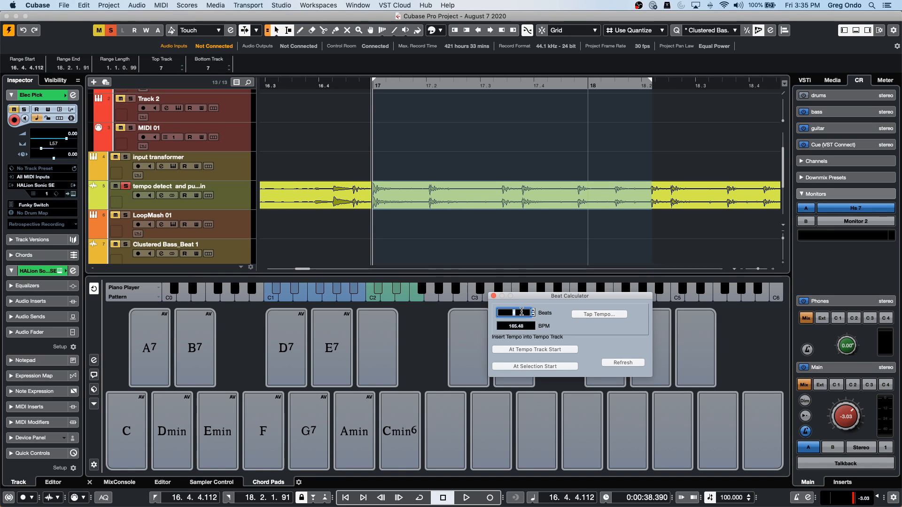
click(553, 364)
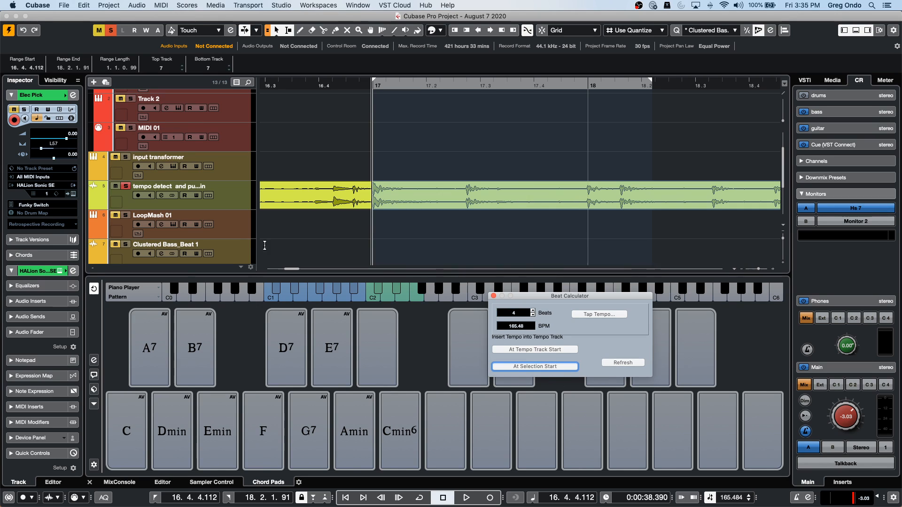
- Add a Tempo track below the LoopMash 01 track
right_click(230, 233)
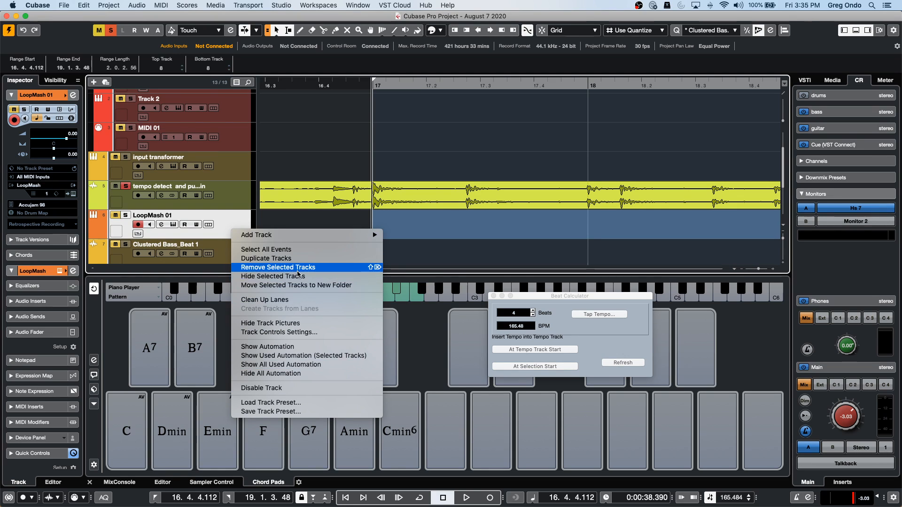
mouse_move(315, 238)
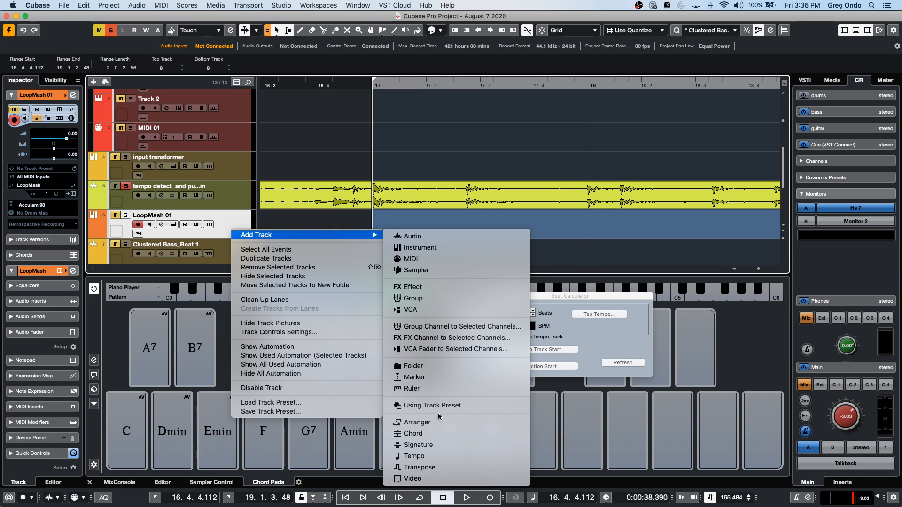
click(439, 456)
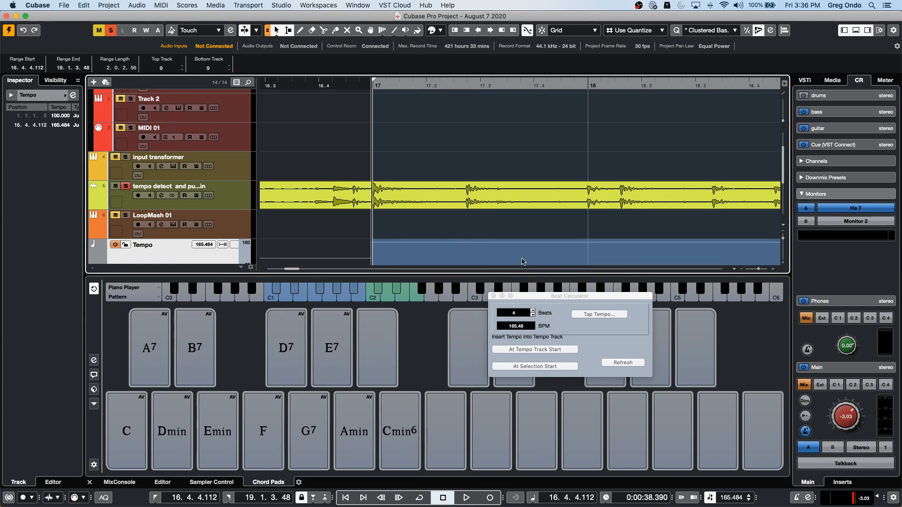
- Play the jazz audio from the new tempo point to check it against the bar grid
drag(396, 84, 402, 53)
key(space)
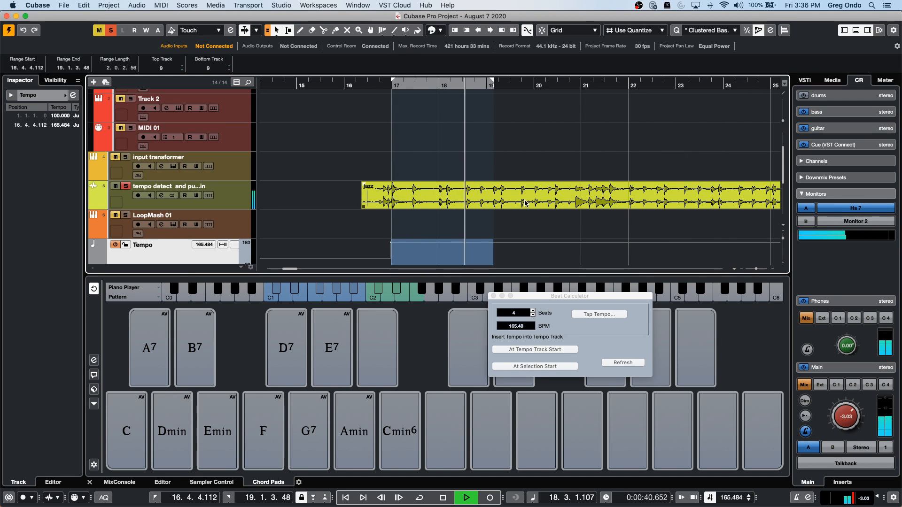
key(space)
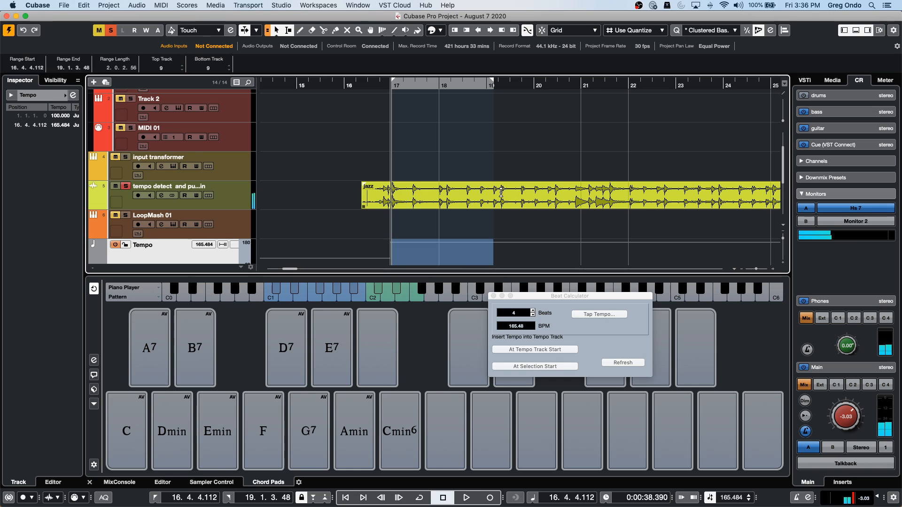
- Select the jazz audio from 19.2.2.12 to 21.3.2.50 and insert the Beat Calculator's 165.48 BPM tempo at the selection start
drag(502, 192, 589, 191)
key(l)
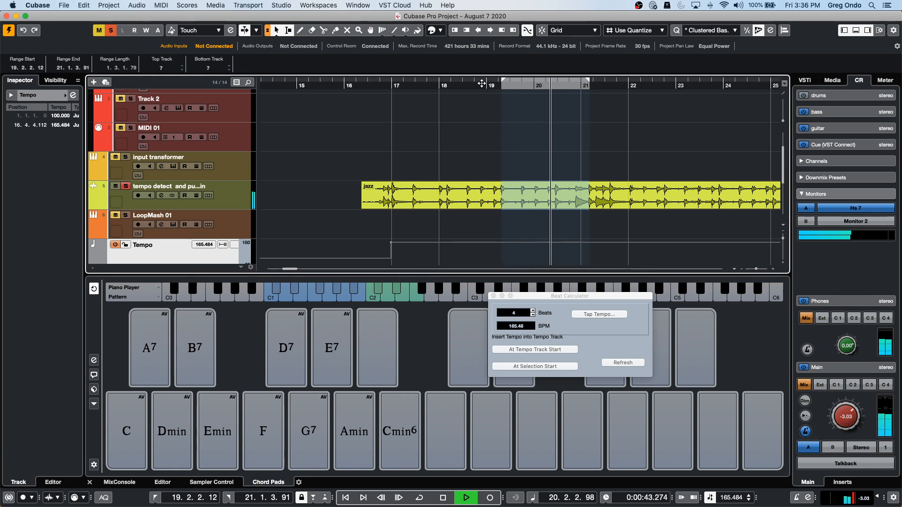
key(space)
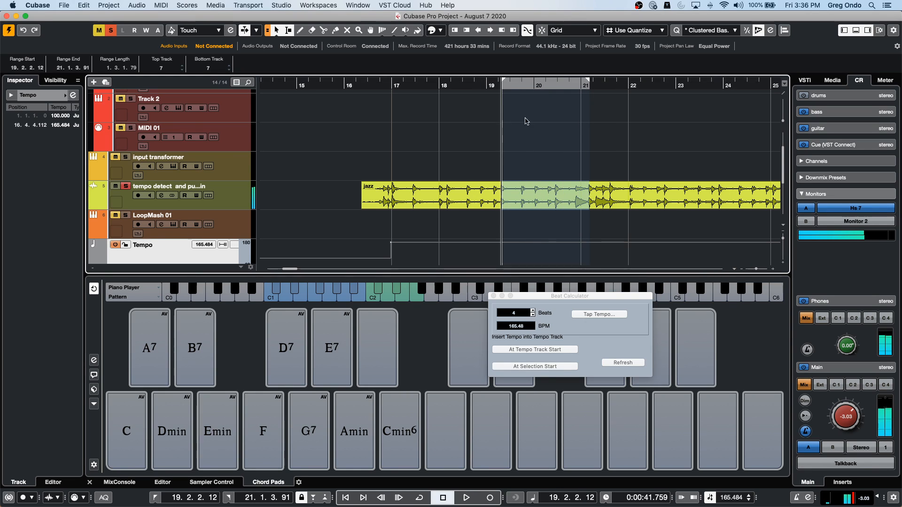
drag(589, 196, 608, 193)
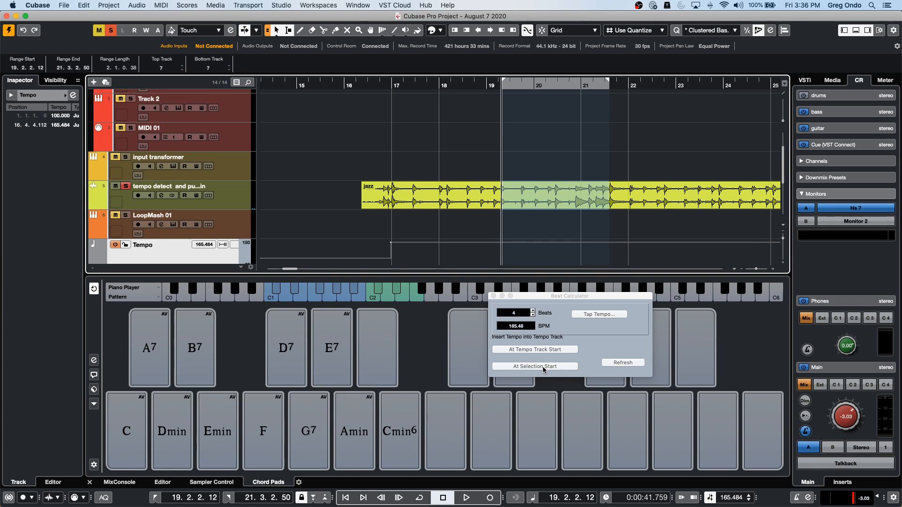
scroll(552, 211, down, 1)
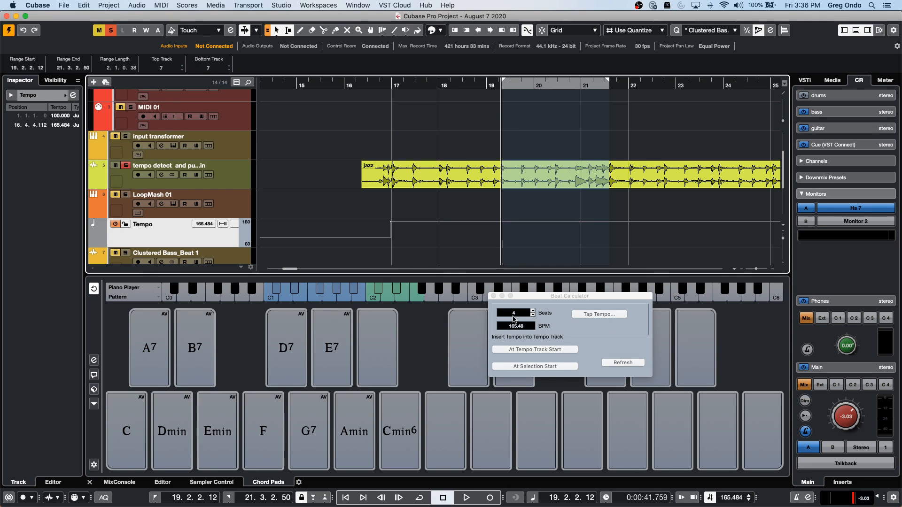
double_click(516, 313)
click(522, 366)
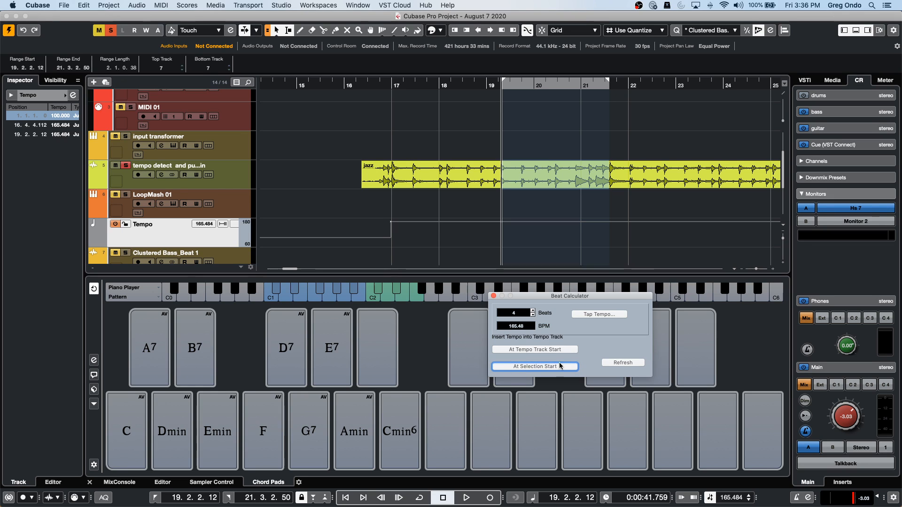
- Insert the 165.48 BPM tempo at the start of a jazz selection from 21.3.2.74 to 23.4.3.68 and check it by playback
key(space)
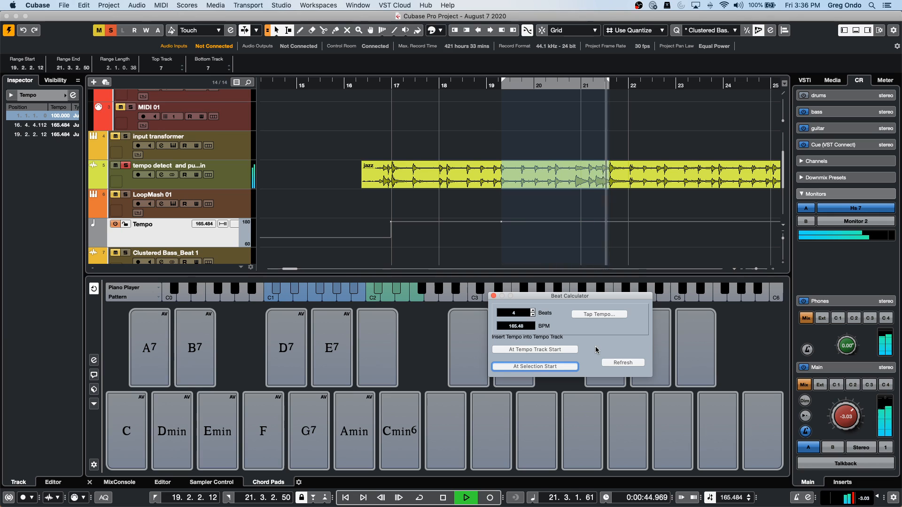
key(space)
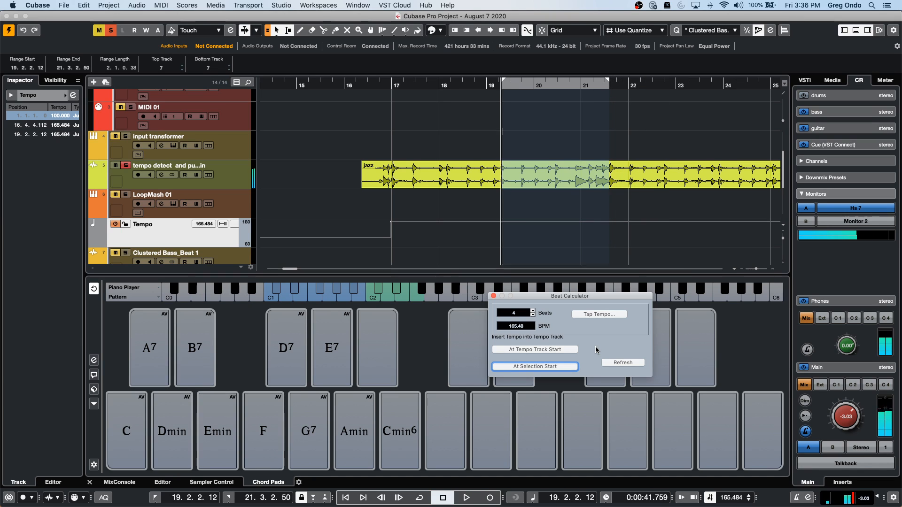
click(613, 172)
drag(609, 174, 718, 180)
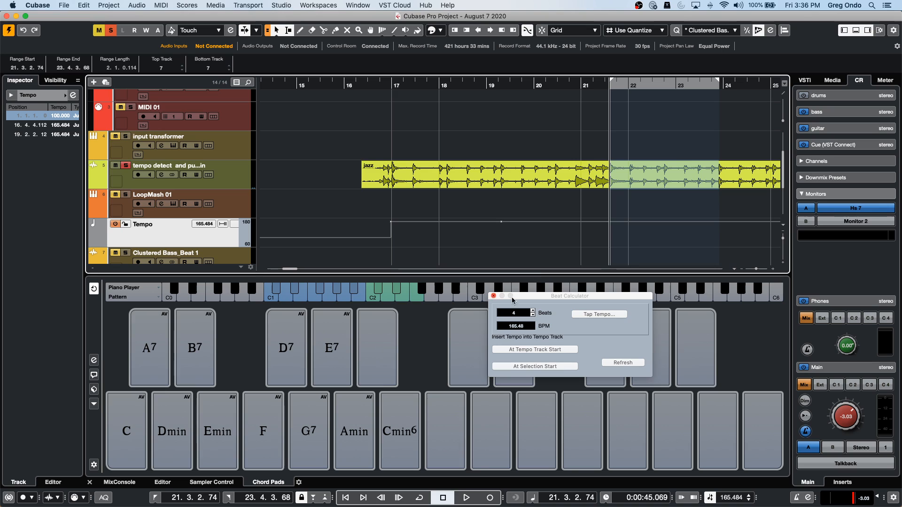
click(548, 367)
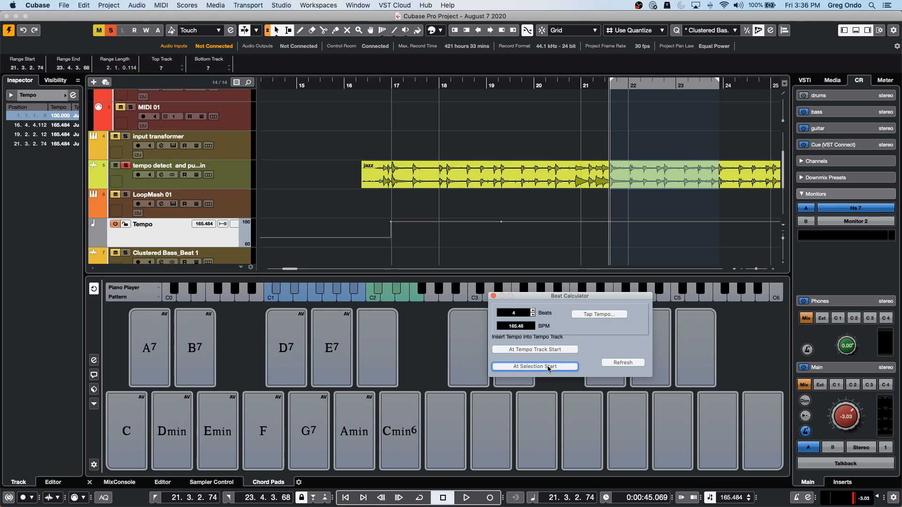
click(426, 83)
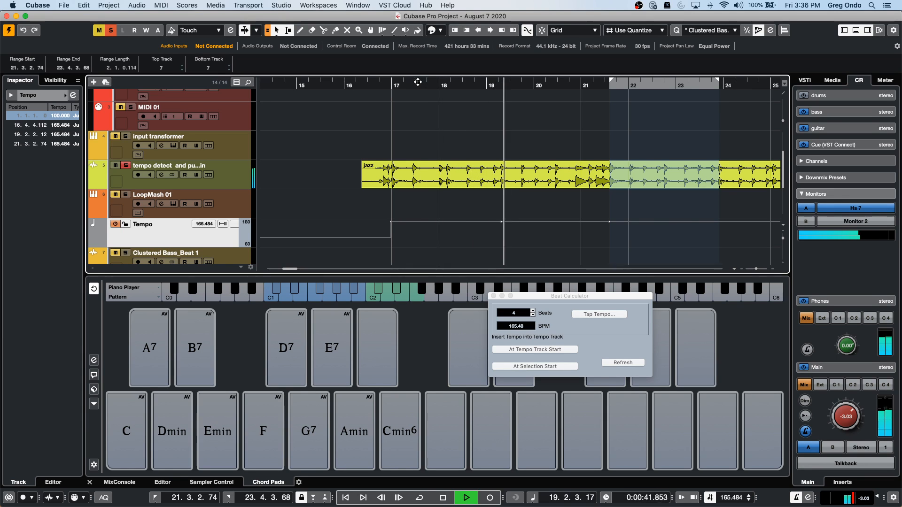
key(space)
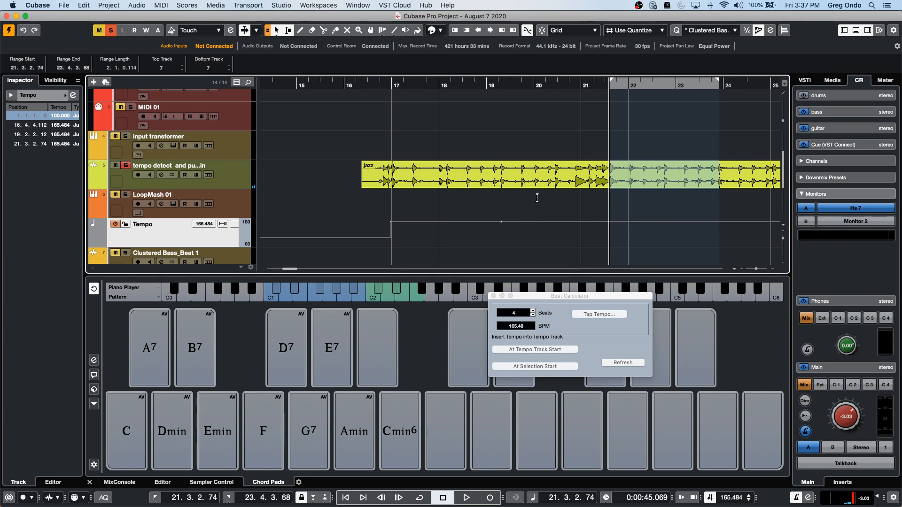
- Insert the 165.48 BPM tempo at the starts of two jazz selections, 25.2.1.44 to 27.3.2.72 and 27.4.1.1 to 30.2.4.67
drag(471, 86, 469, 59)
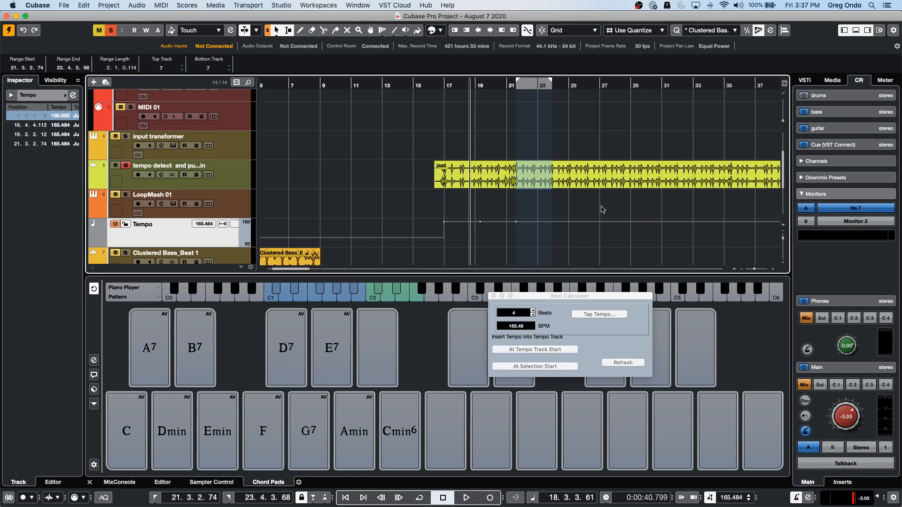
drag(573, 173, 609, 173)
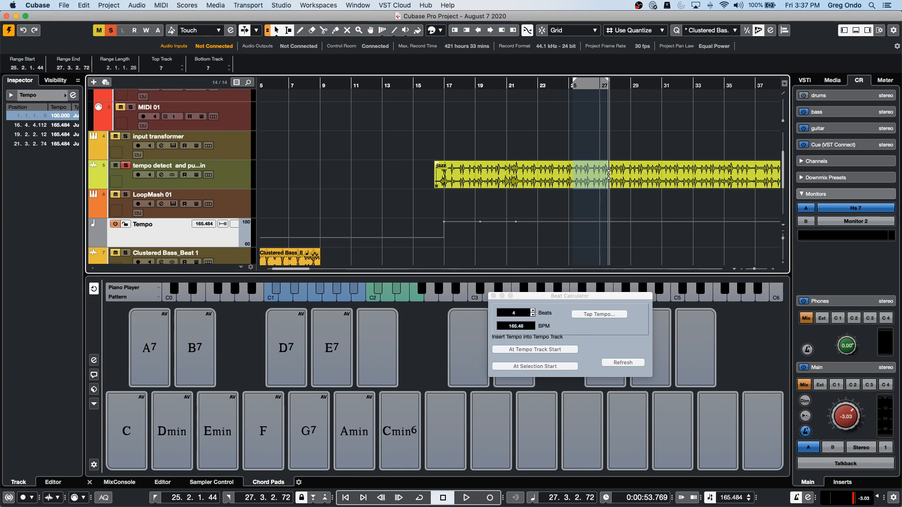
click(540, 367)
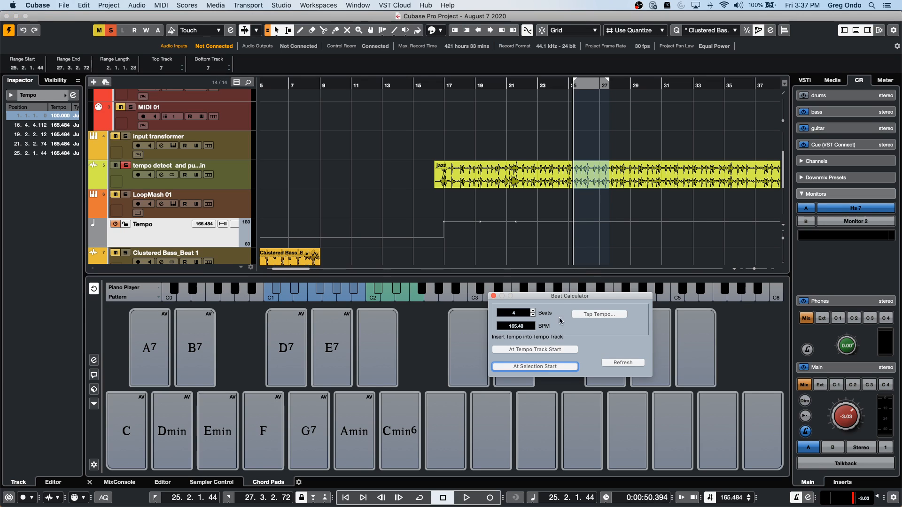
drag(613, 171, 652, 172)
click(536, 367)
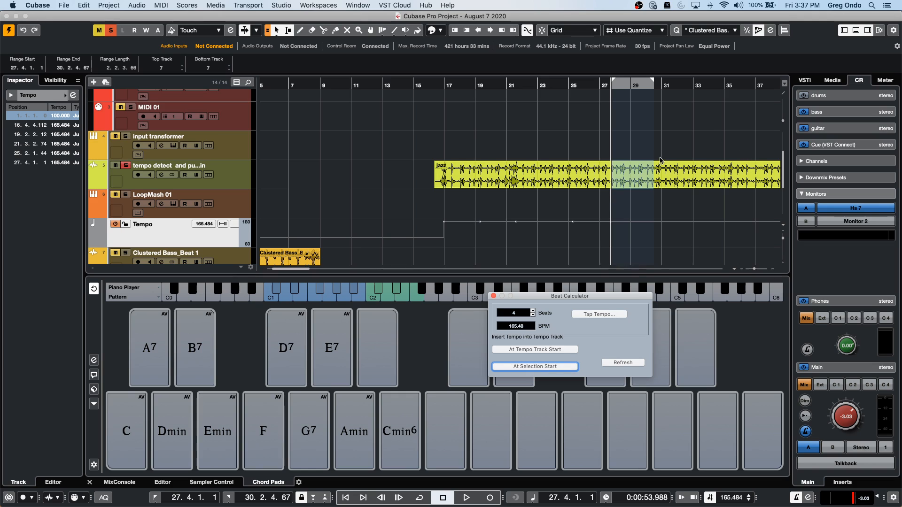
- Select the jazz audio from 30.3.2.1 to 34.4.3.21, insert the 165.48 BPM tempo at its start and clear the selection
drag(656, 170, 703, 170)
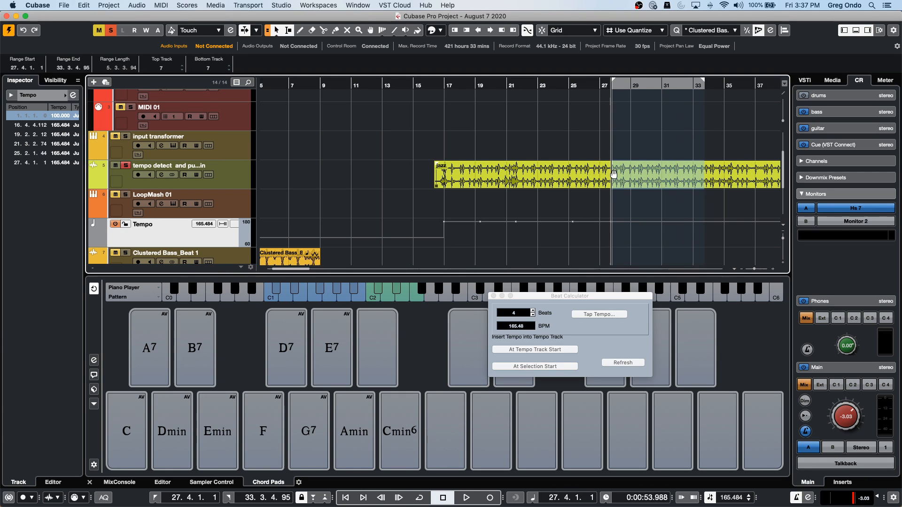
drag(611, 174, 718, 180)
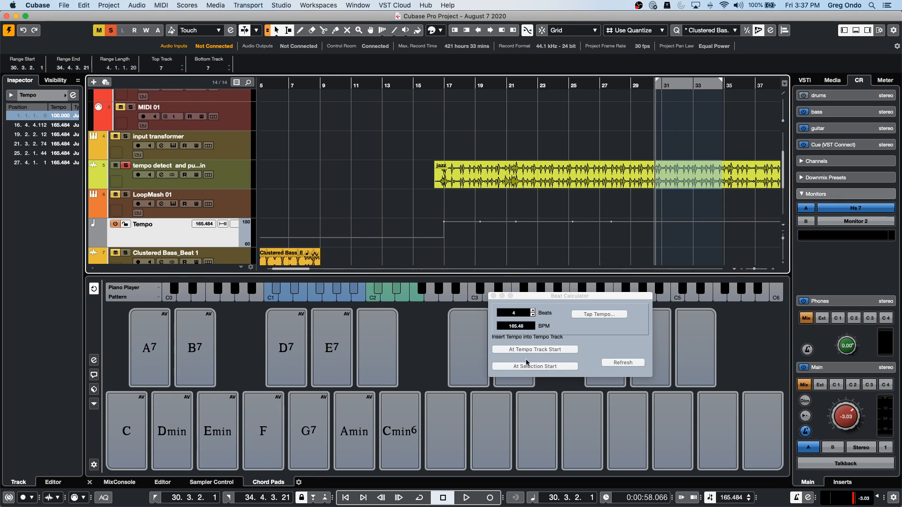
click(547, 367)
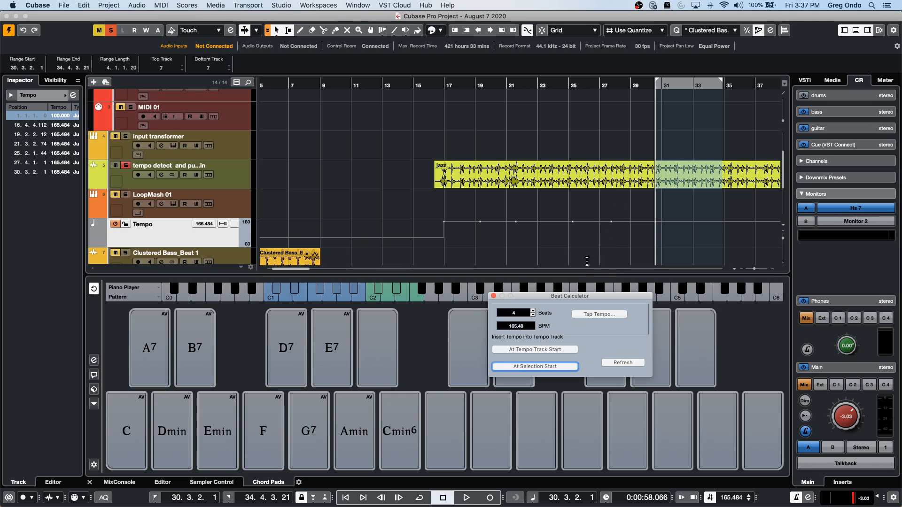
click(573, 239)
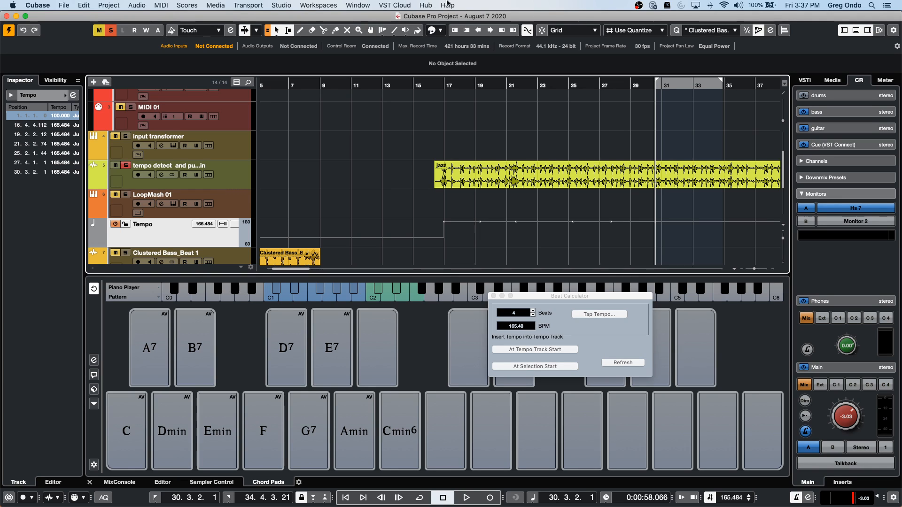
- Close the Beat Calculator and revert the project to its last saved version
click(493, 297)
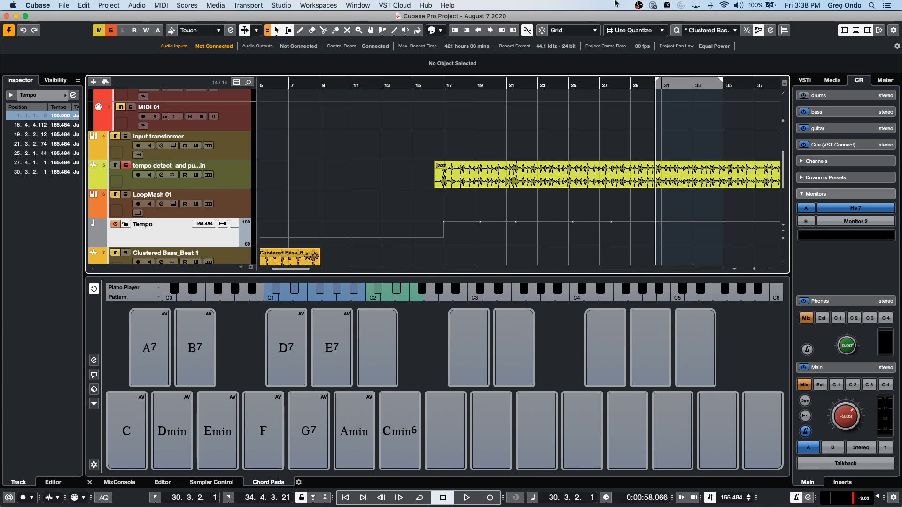
click(63, 5)
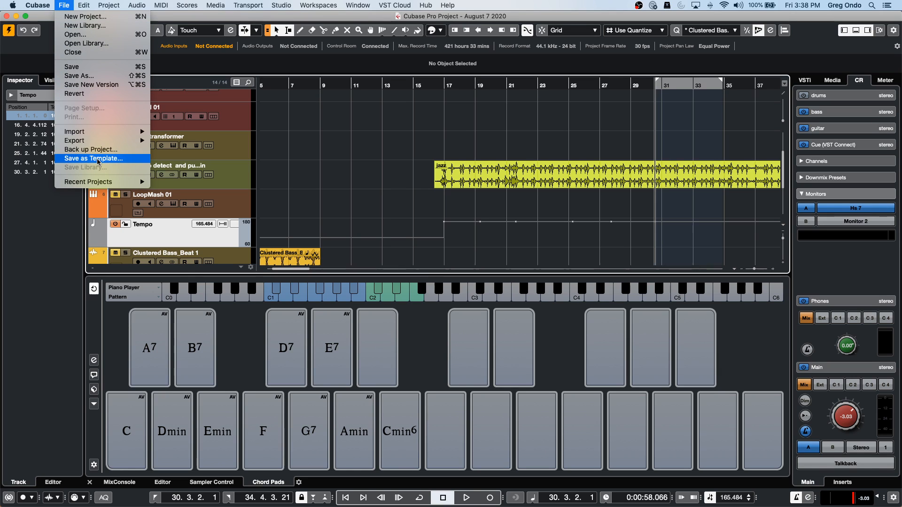
click(112, 94)
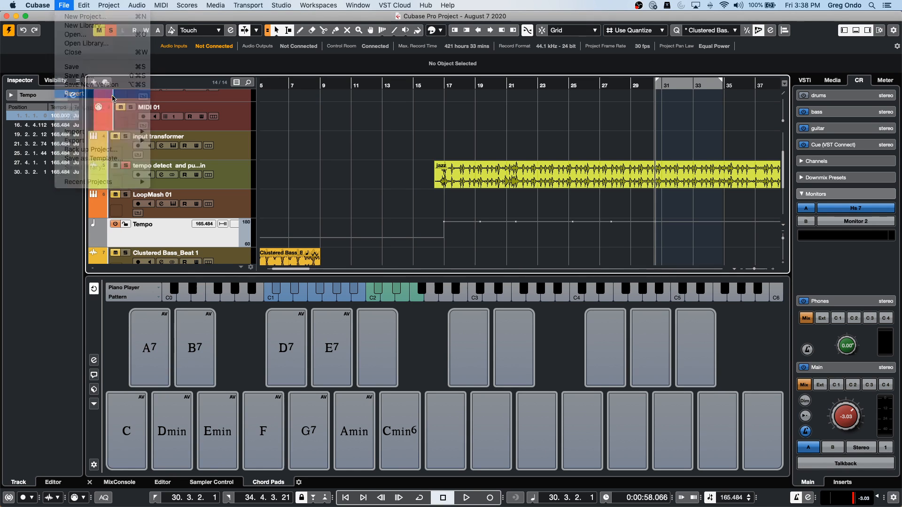
click(500, 180)
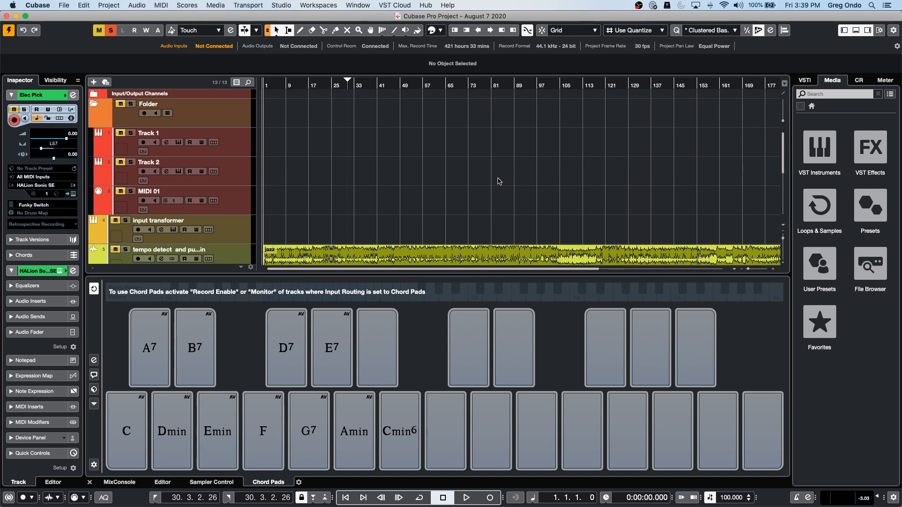
- Solo the tempo detect track and analyze its jazz event with Tempo Detection
scroll(464, 219, down, 3)
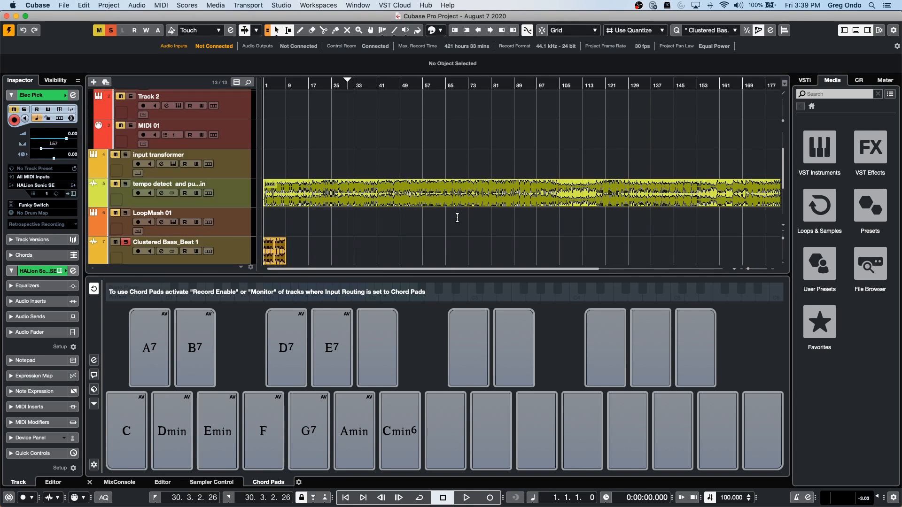
click(126, 185)
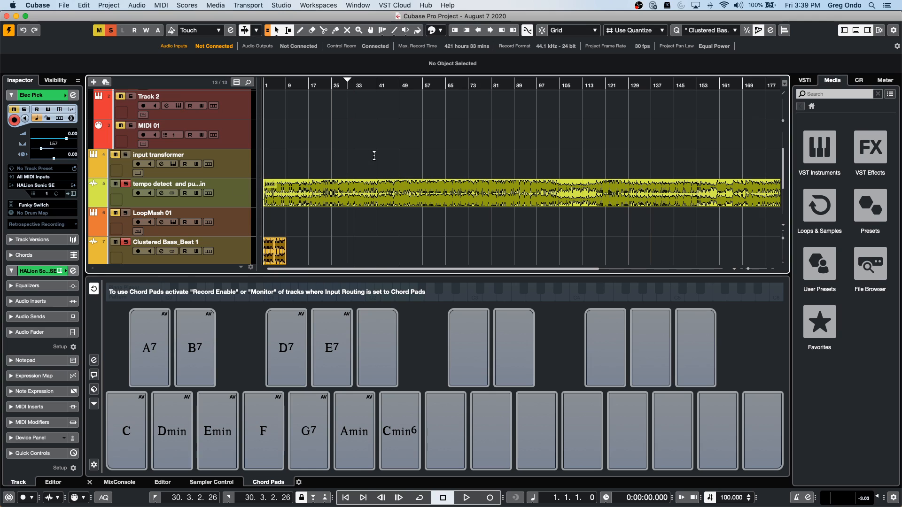
click(84, 5)
mouse_move(107, 7)
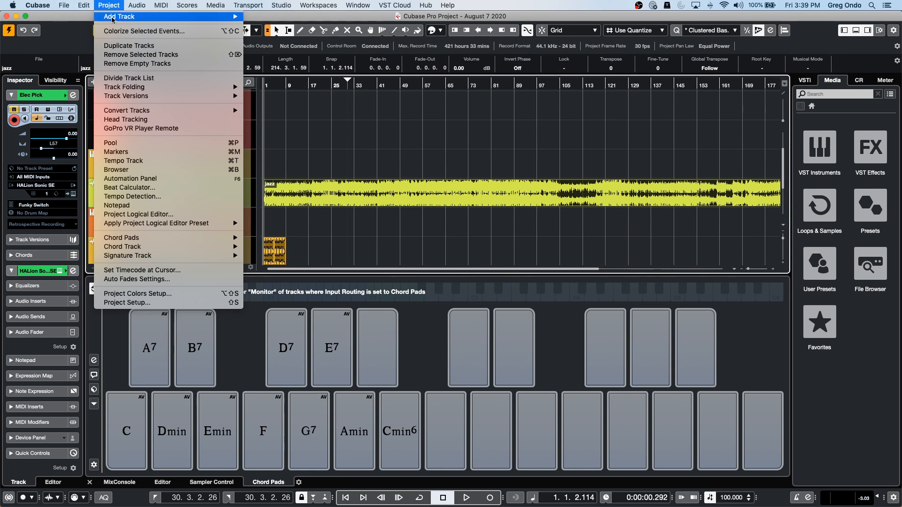
click(133, 197)
click(464, 190)
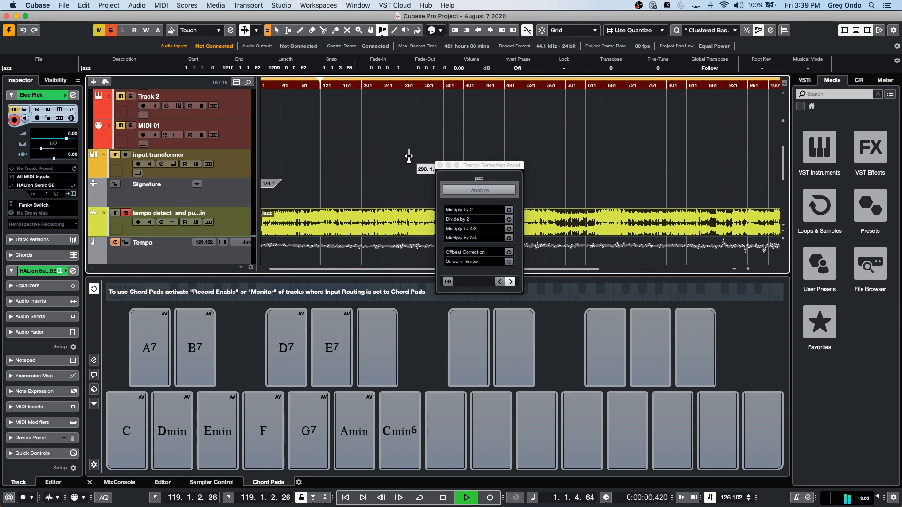
- Play the analyzed jazz audio from about one minute in and apply Offbeat Correction to the detected tempo
click(337, 99)
key(space)
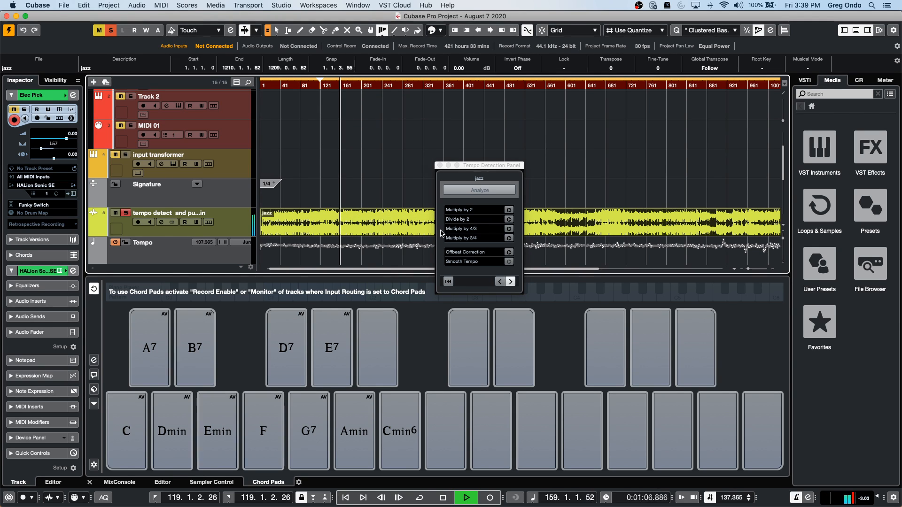
click(508, 252)
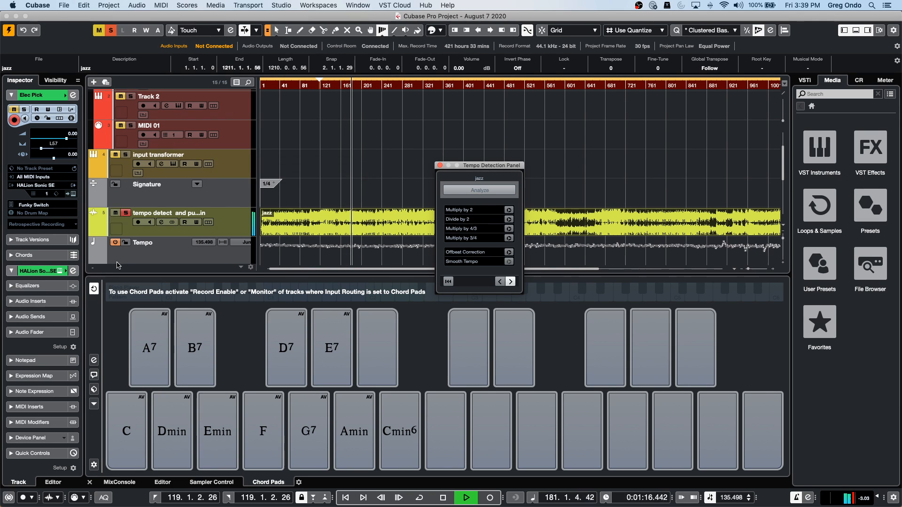
key(space)
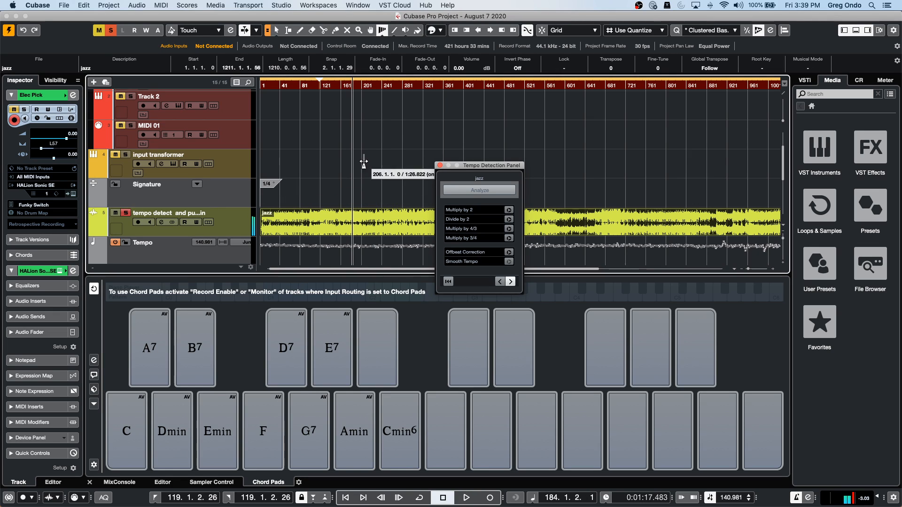
- Close the Tempo Detection panel and play the opening bars of the jazz audio to check them against the detected tempo grid
click(440, 165)
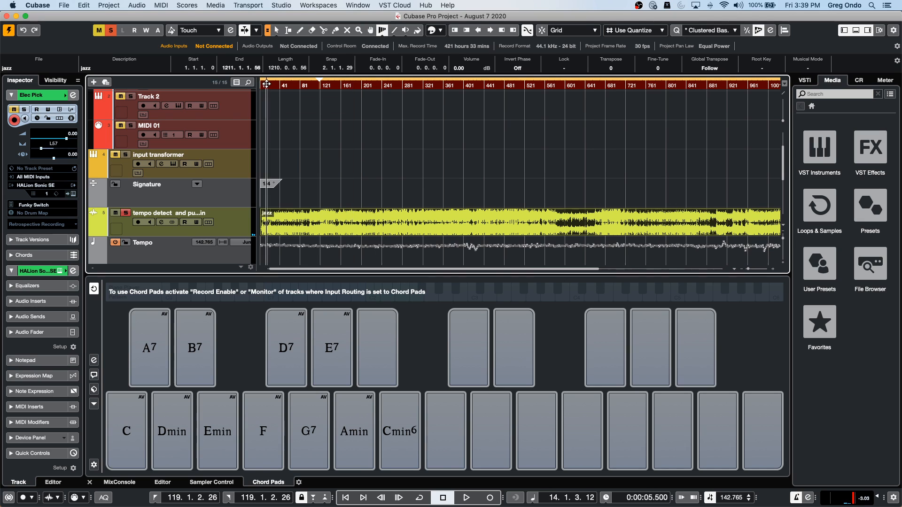
drag(245, 102, 247, 144)
key(space)
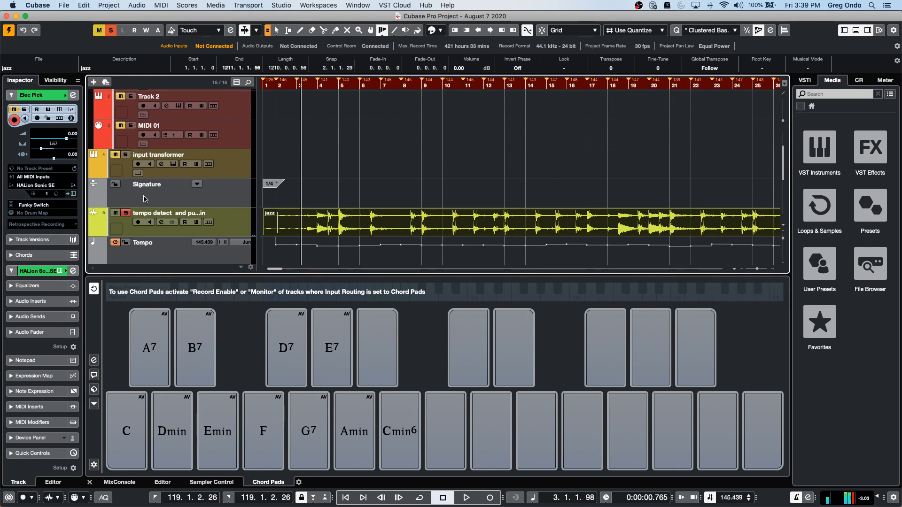
scroll(131, 215, down, 6)
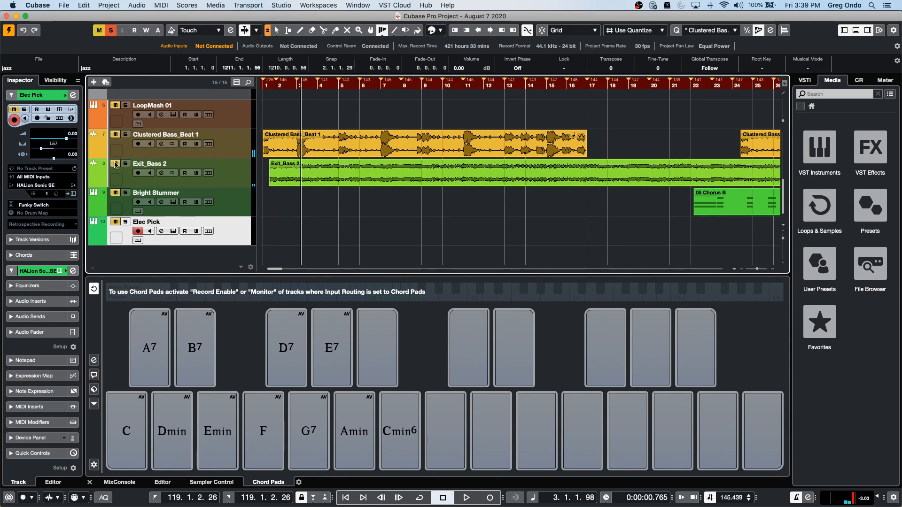
scroll(279, 206, up, 5)
scroll(282, 207, down, 4)
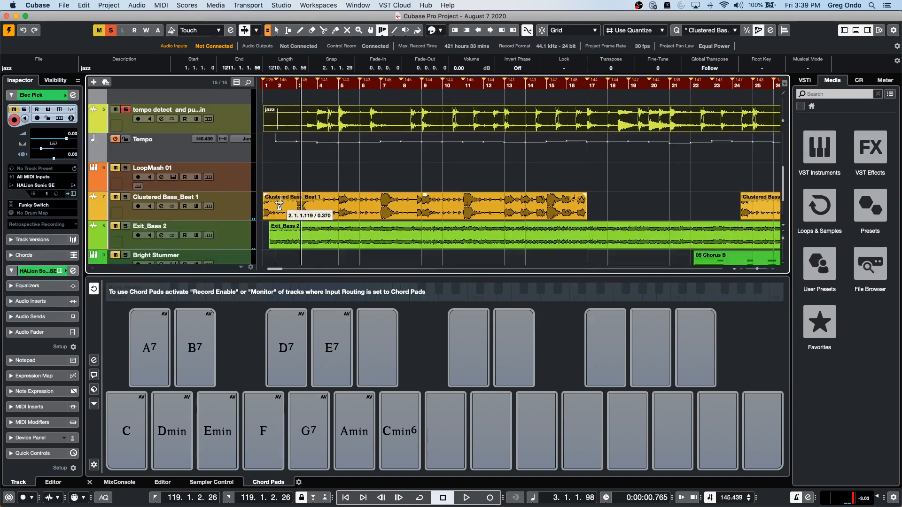
key(space)
key(space)
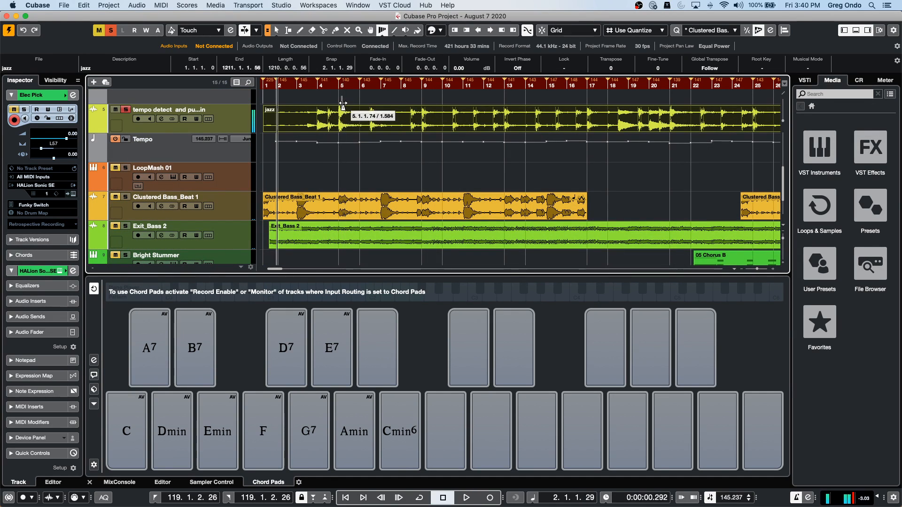
- Insert a 4/4 time signature at bar 5 on the Signature track with the Draw tool
scroll(358, 138, up, 1)
right_click(359, 118)
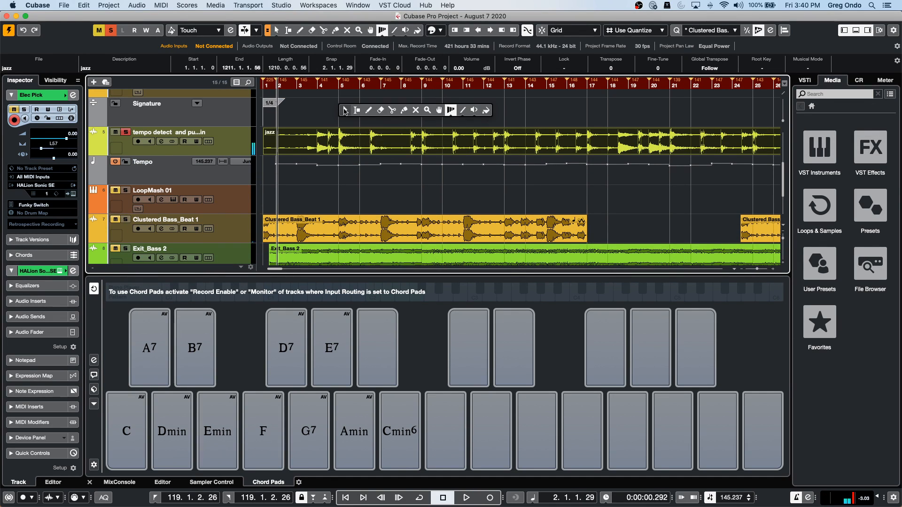
click(367, 113)
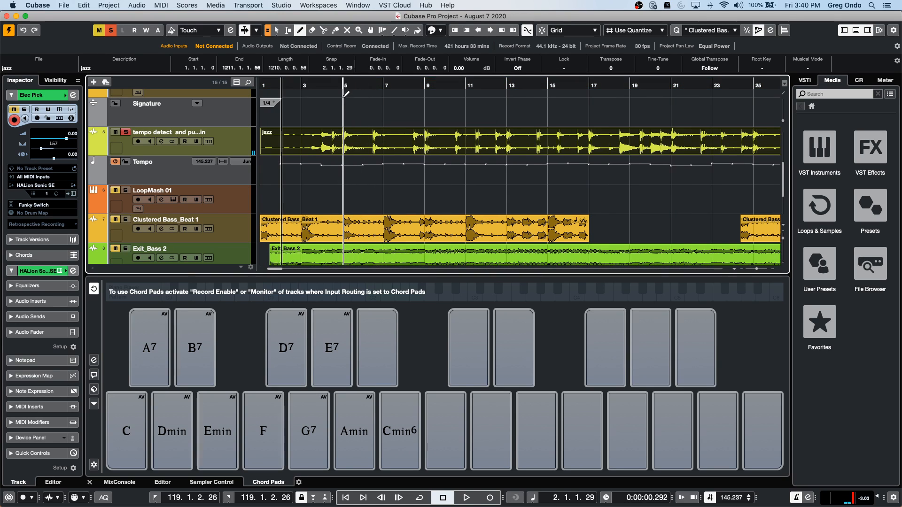
click(344, 95)
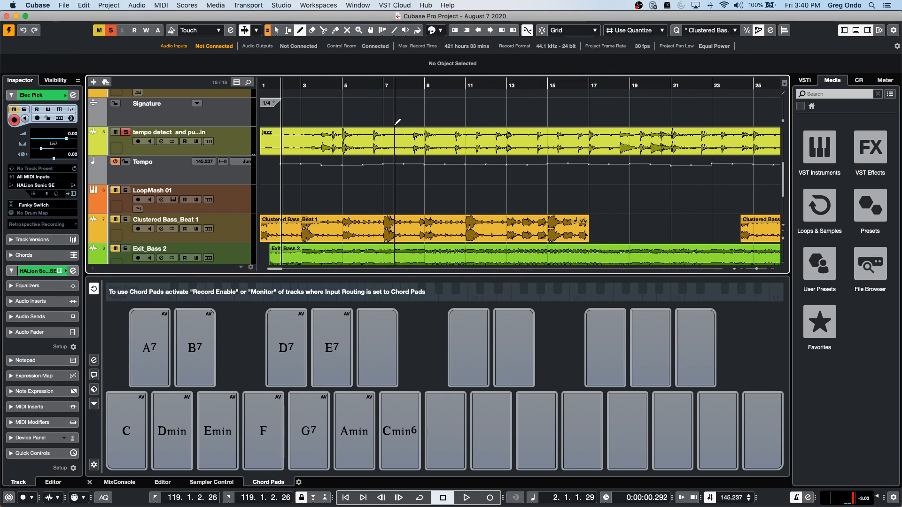
scroll(375, 114, down, 1)
scroll(371, 126, up, 4)
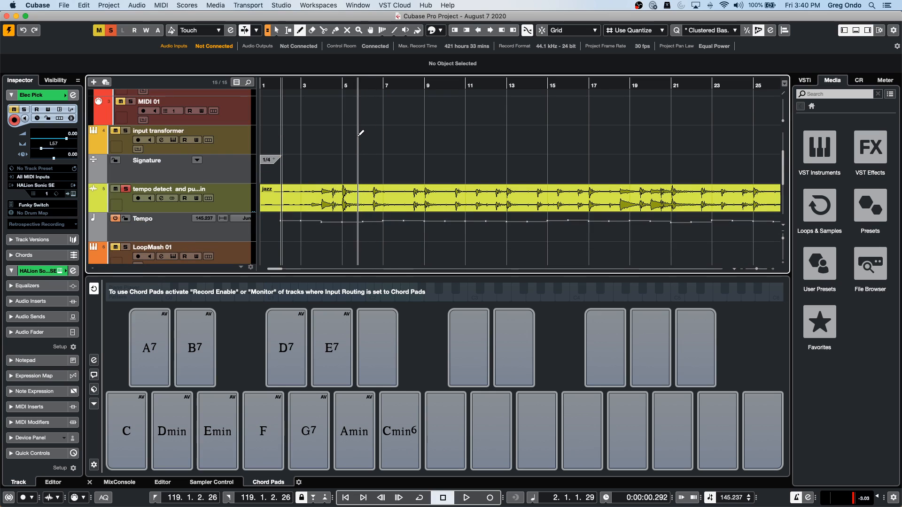
click(344, 158)
- Play the jazz audio from just before bar 4 to check the 4/4 bars, and return the project cursor to just before bar 5
drag(331, 86, 313, 87)
key(space)
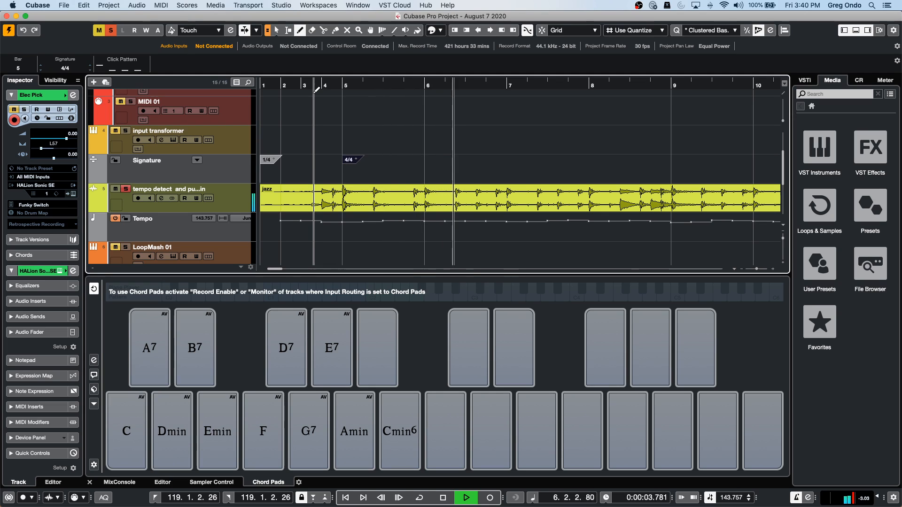
key(space)
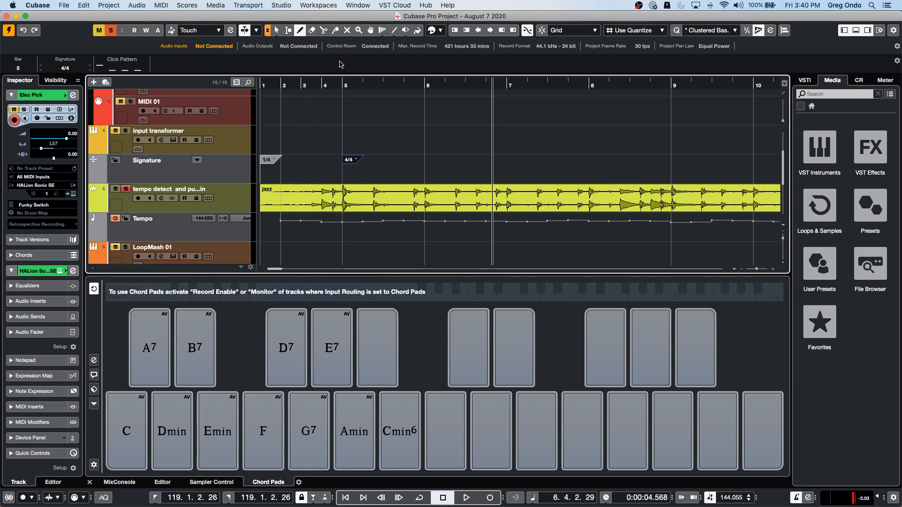
click(342, 82)
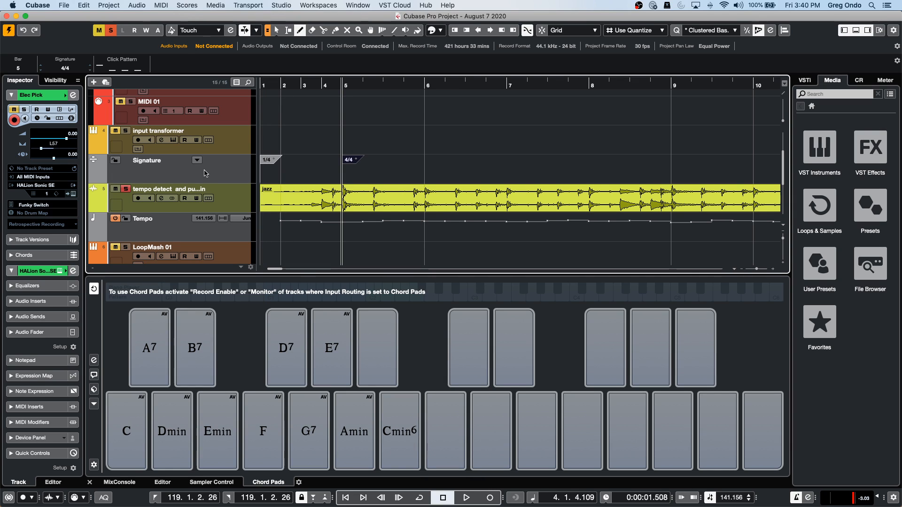
- Add one mono audio track routed to Stereo Out directly below the input transformer track
click(224, 144)
right_click(223, 142)
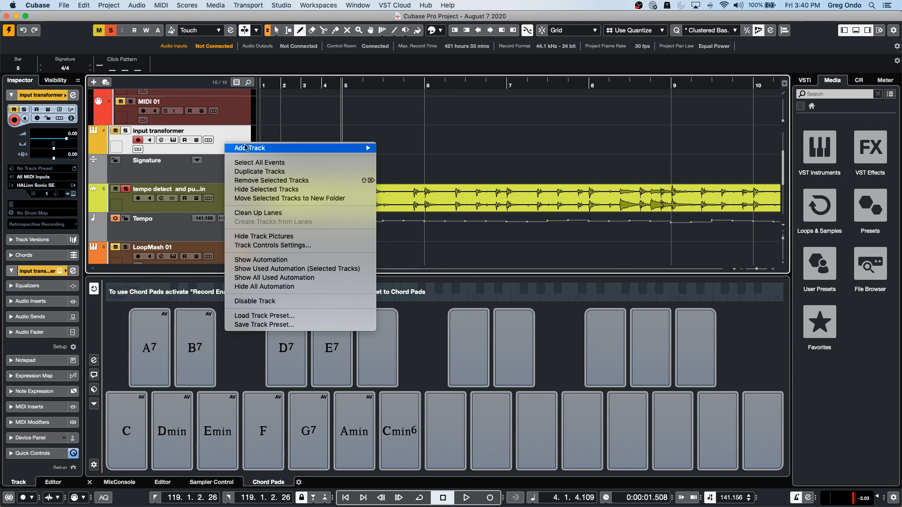
mouse_move(254, 147)
click(450, 150)
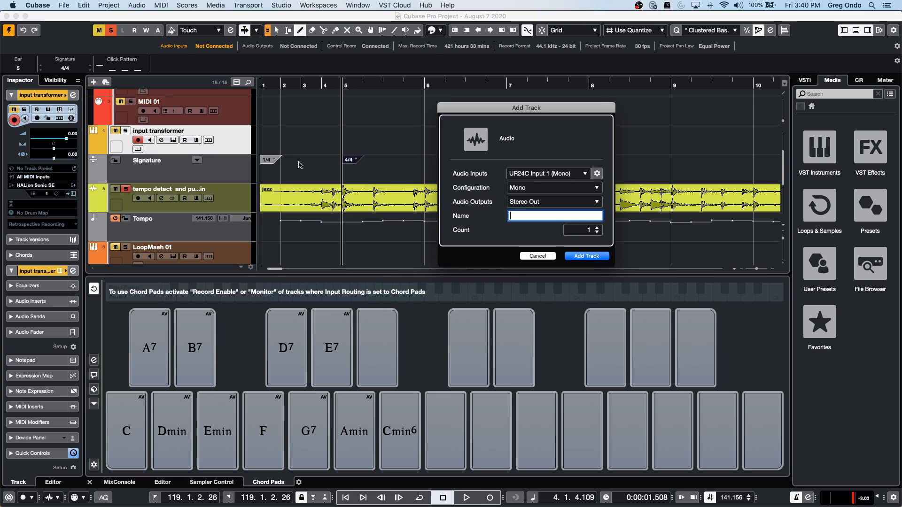
click(586, 256)
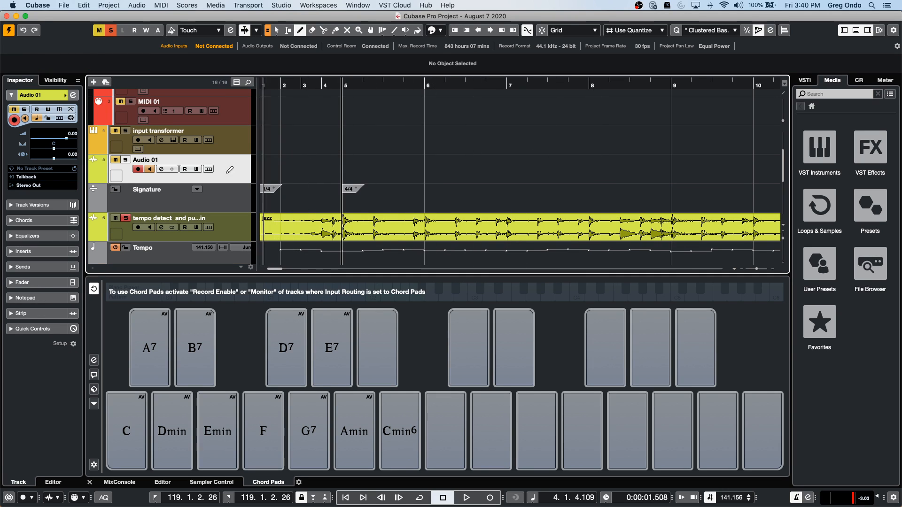
- Record a test take on the new audio track from bar 4 with the jazz audio playing, and delete it
click(490, 498)
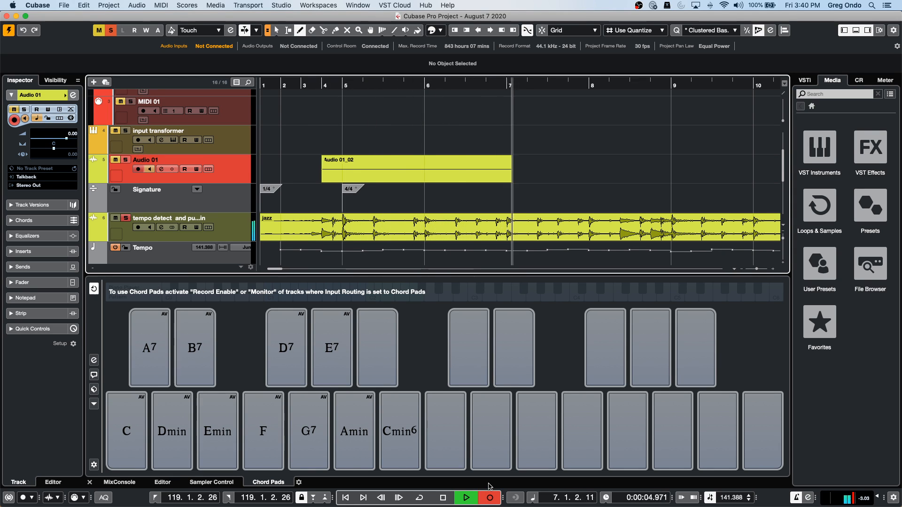
key(space)
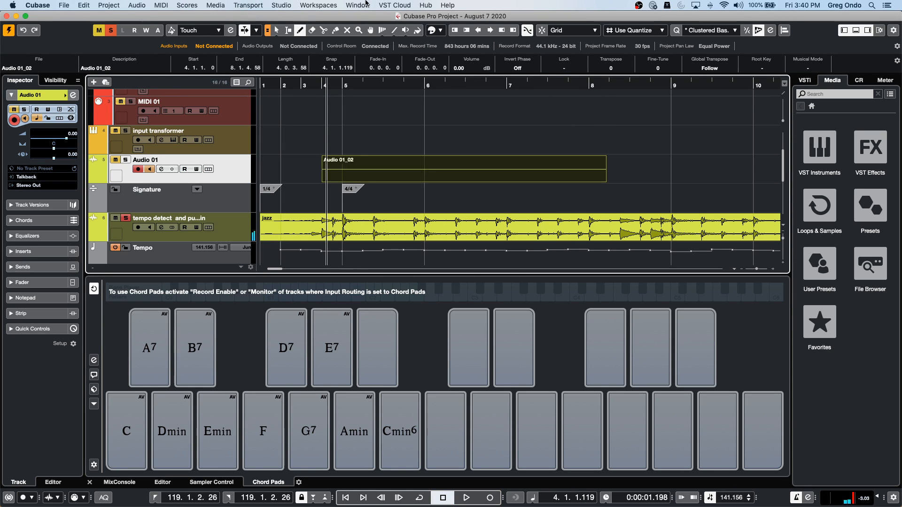
key(Delete)
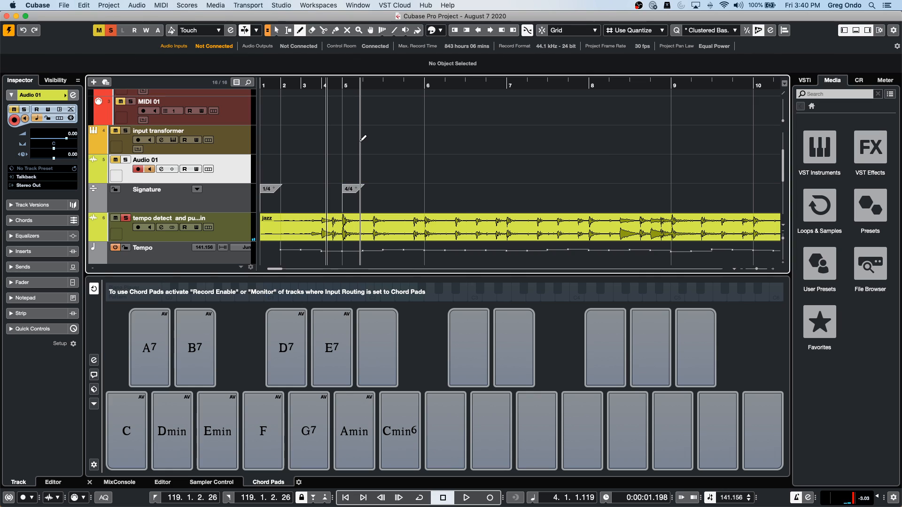
- Place the project cursor at bar 5 and set the metronome count-in to use Time Signature at Project Position
click(343, 85)
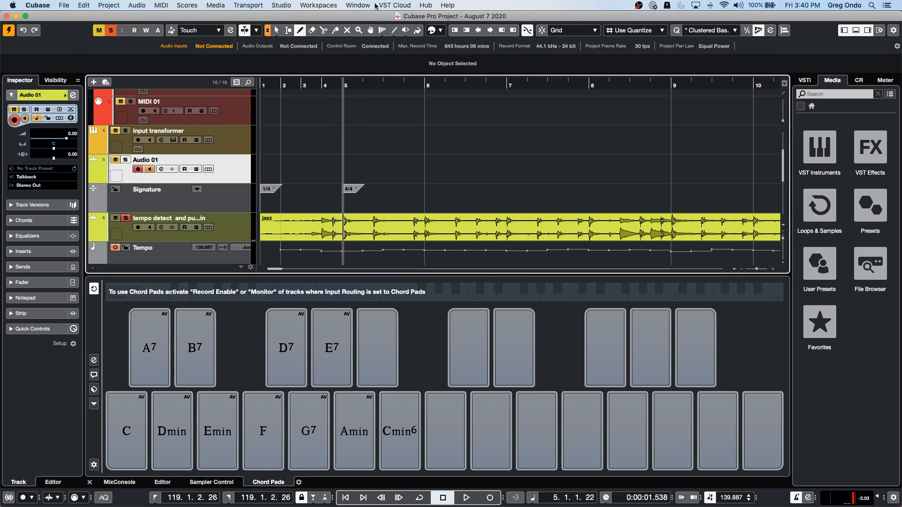
click(396, 2)
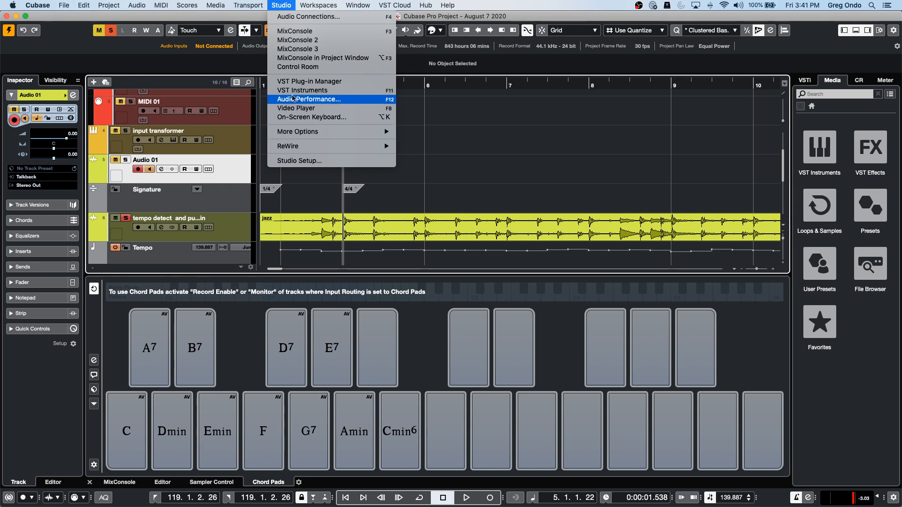
mouse_move(318, 4)
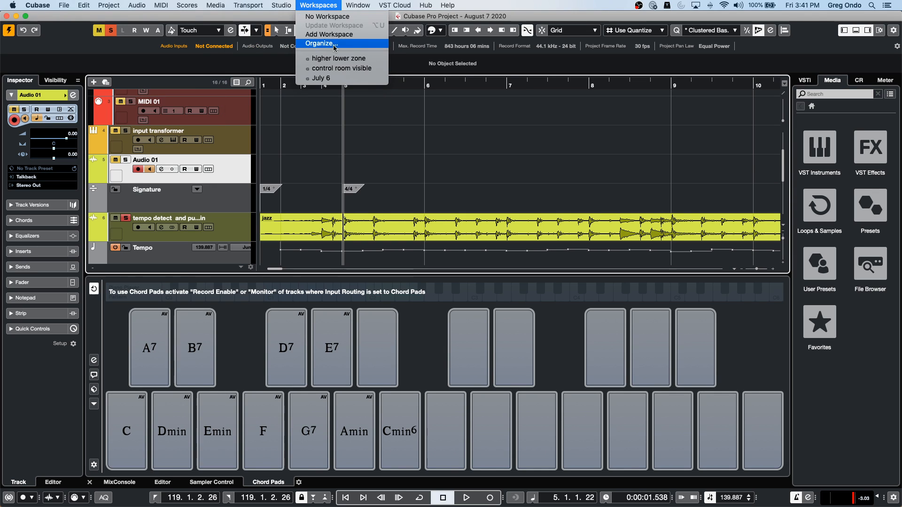
mouse_move(248, 4)
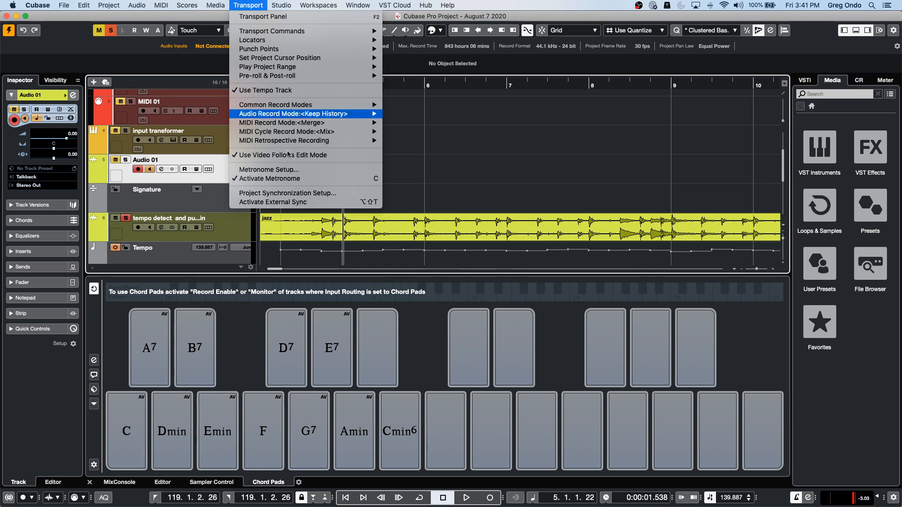
click(281, 170)
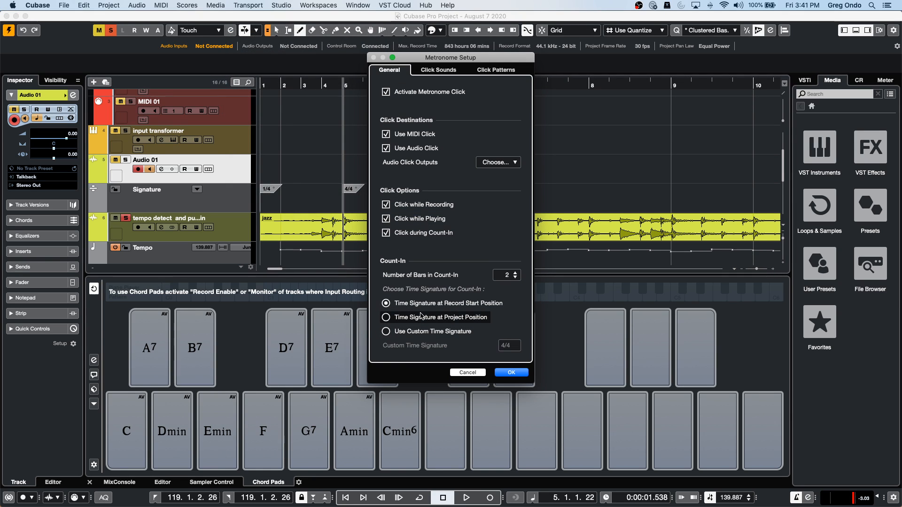
click(386, 317)
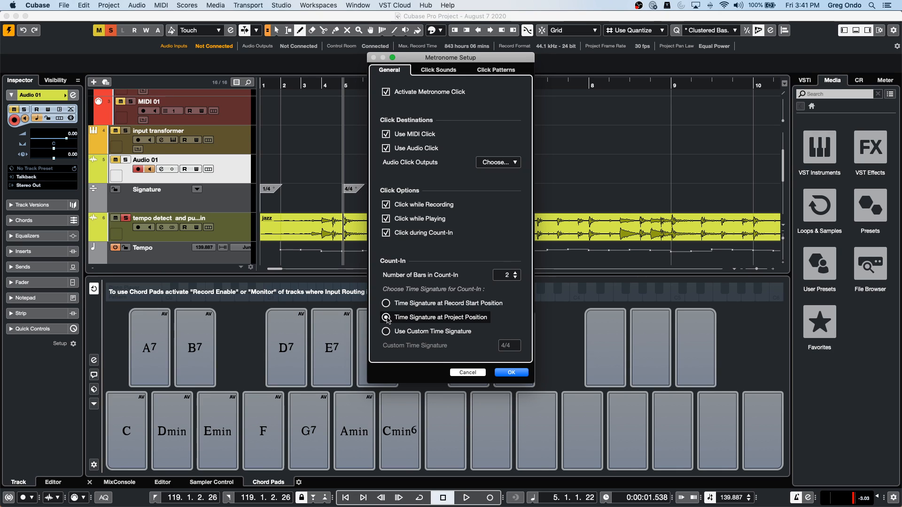
click(511, 373)
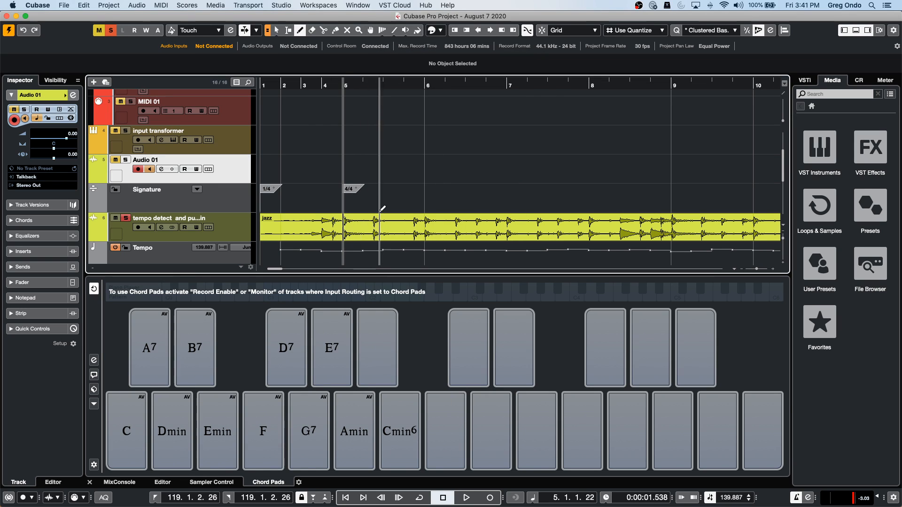
- Record a take of about two and a half bars on the new audio track, starting at bar 5
click(493, 500)
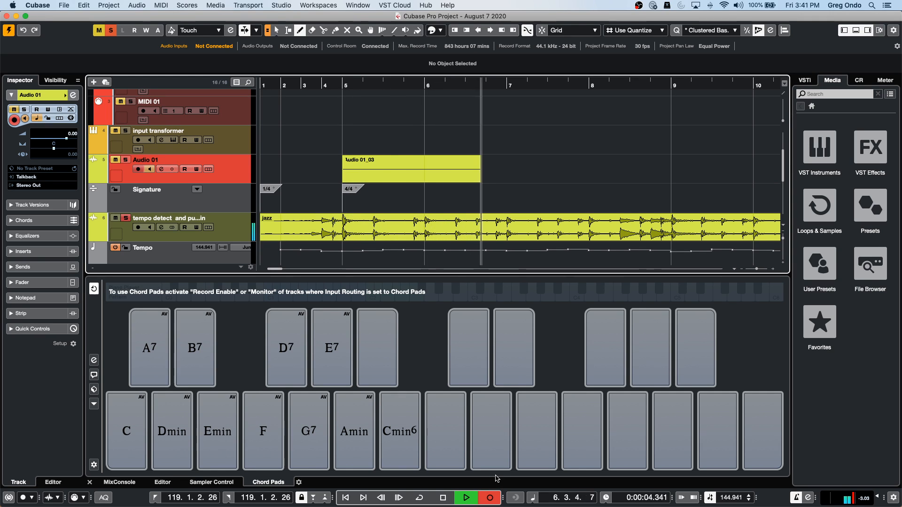
click(442, 497)
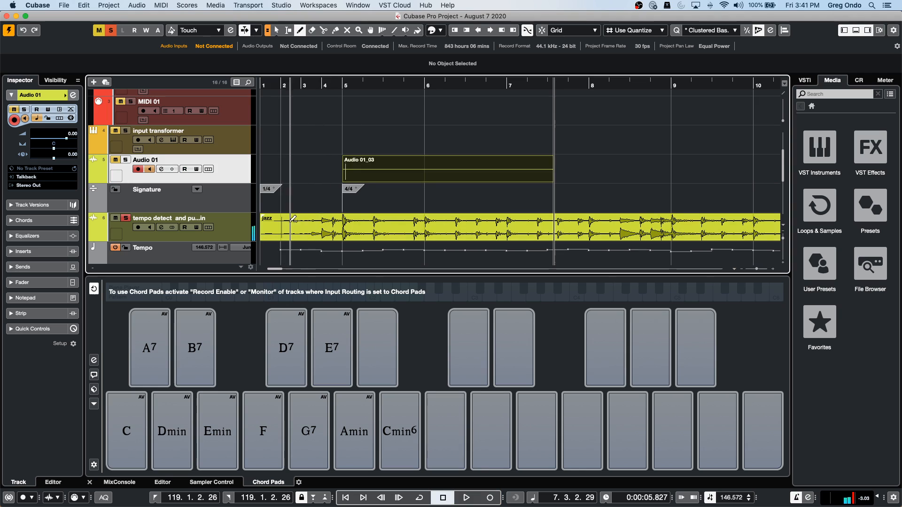
- Change the time signature at bar 1 on the Signature track to 4/4
right_click(282, 189)
click(282, 189)
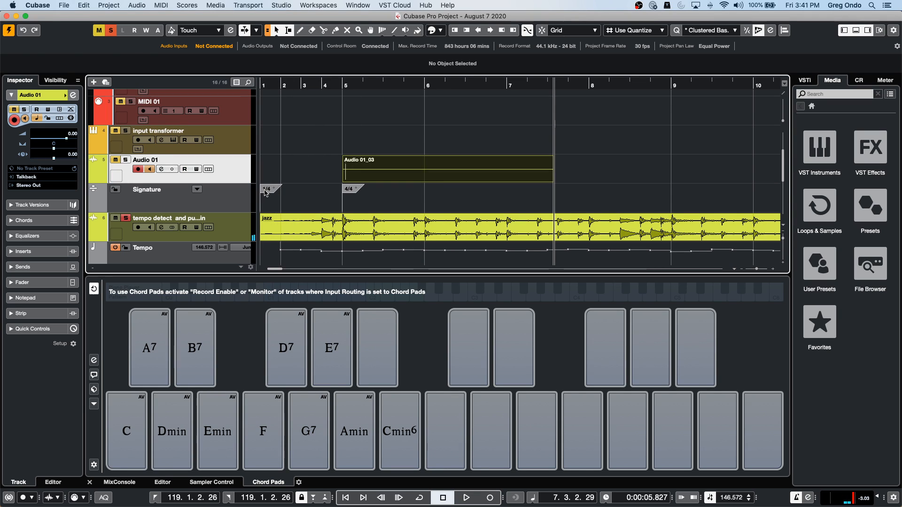
click(265, 190)
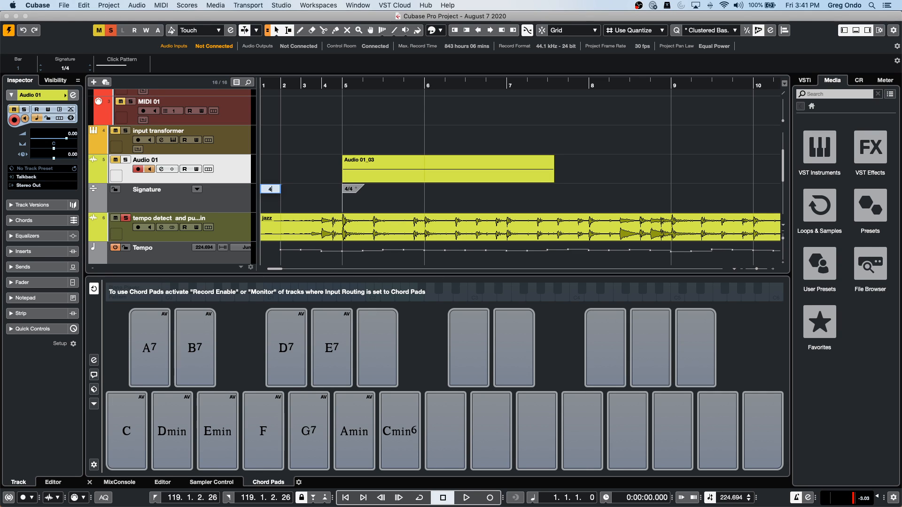
key(Return)
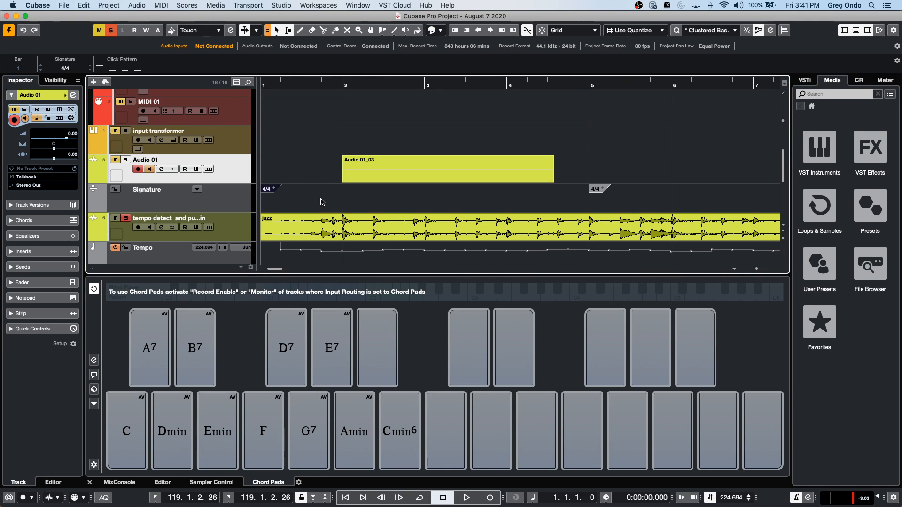
- Record another take of about four bars on the new audio track, starting at bar 2
click(342, 78)
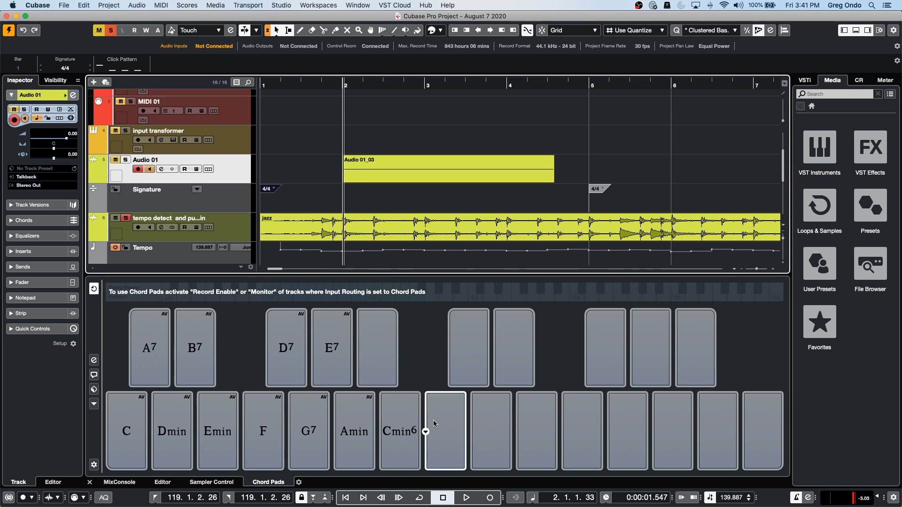
click(490, 497)
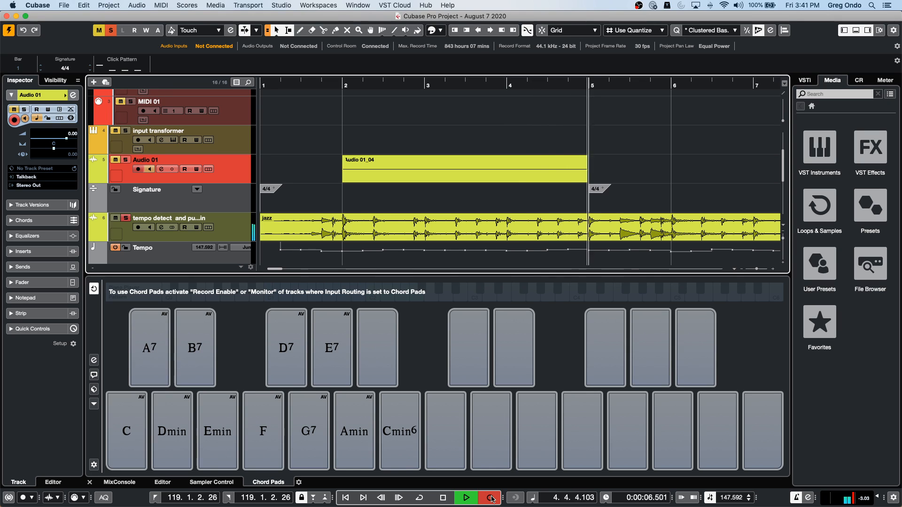
key(space)
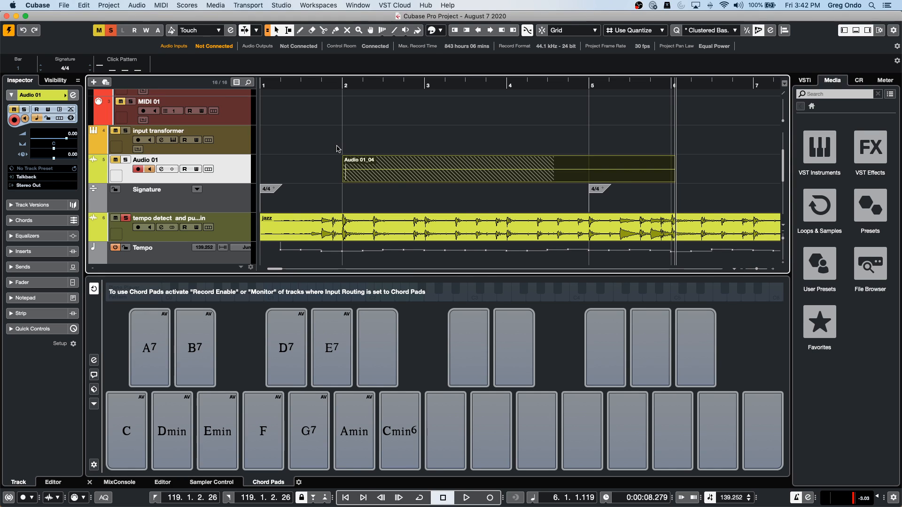
- Undo the last recording and the bar 1 time signature change, and return the project cursor to bar 5
key(super+z)
key(super+z)
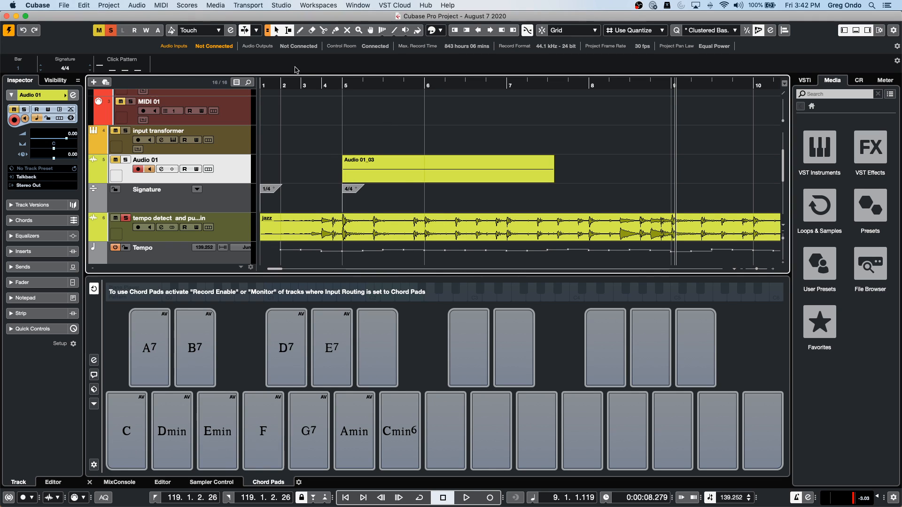
drag(340, 83, 343, 83)
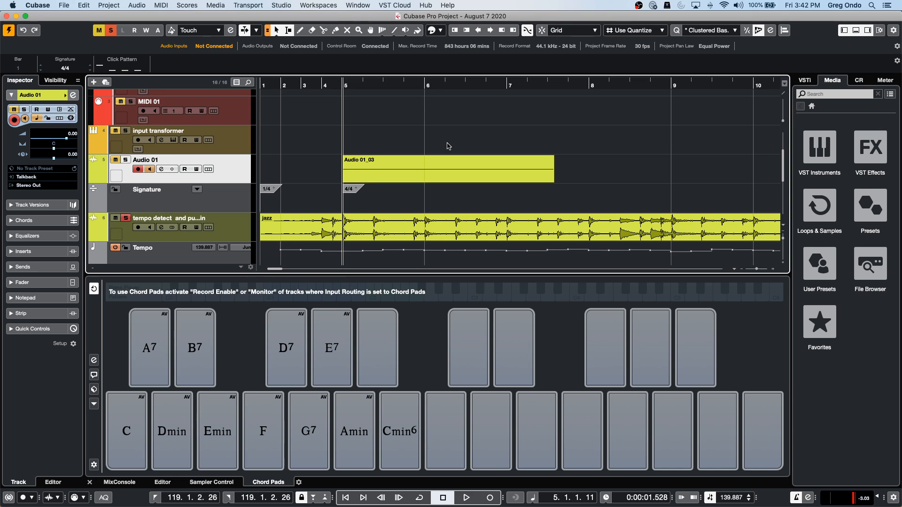
- Set the metronome count-in to use Time Signature at Record Start Position
click(277, 5)
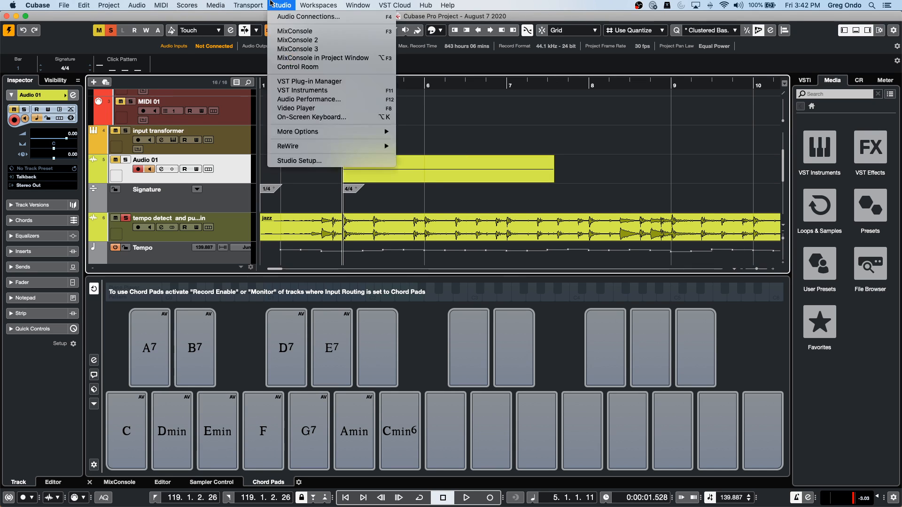
mouse_move(248, 5)
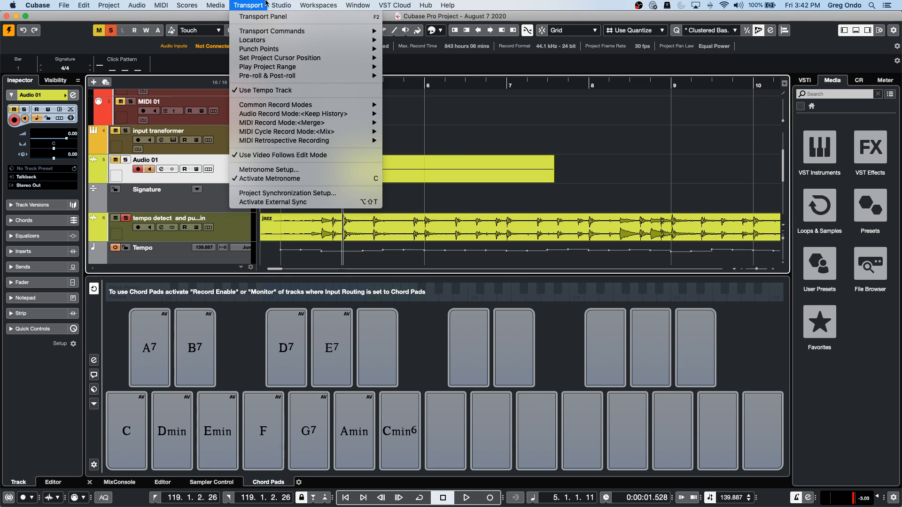
click(281, 170)
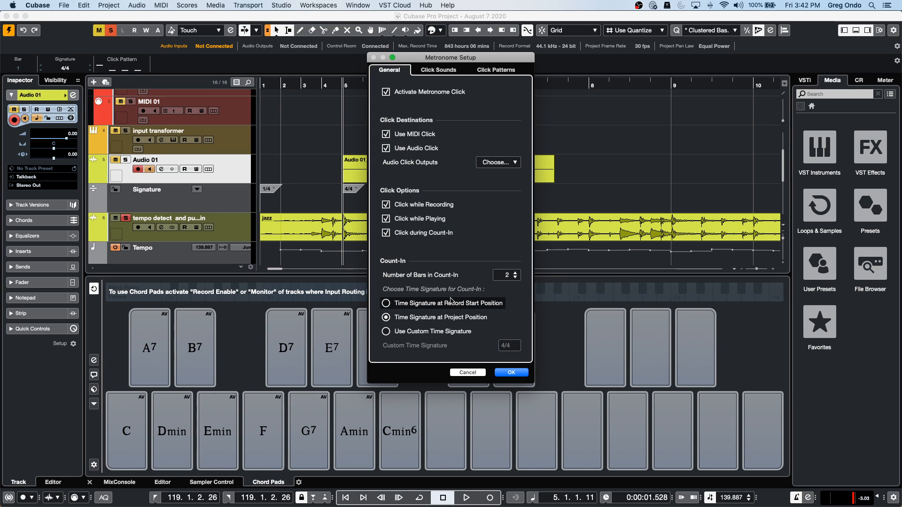
click(386, 304)
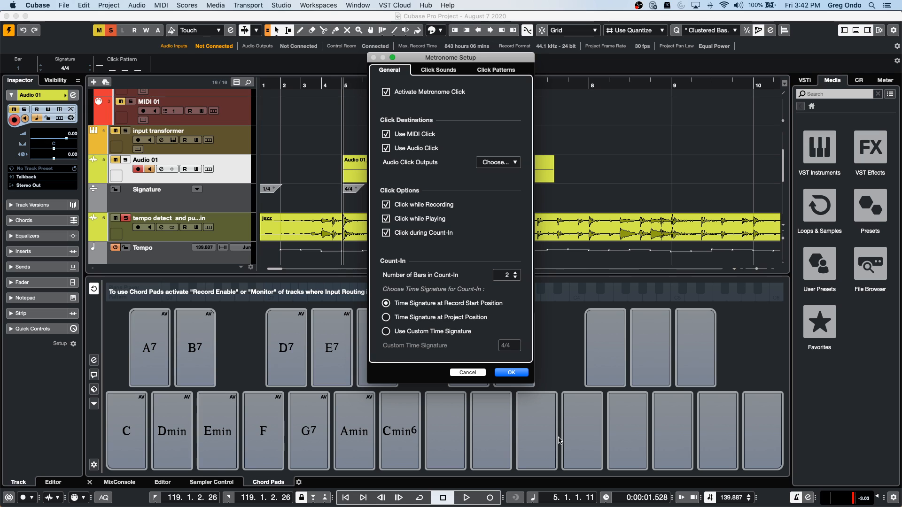
click(522, 372)
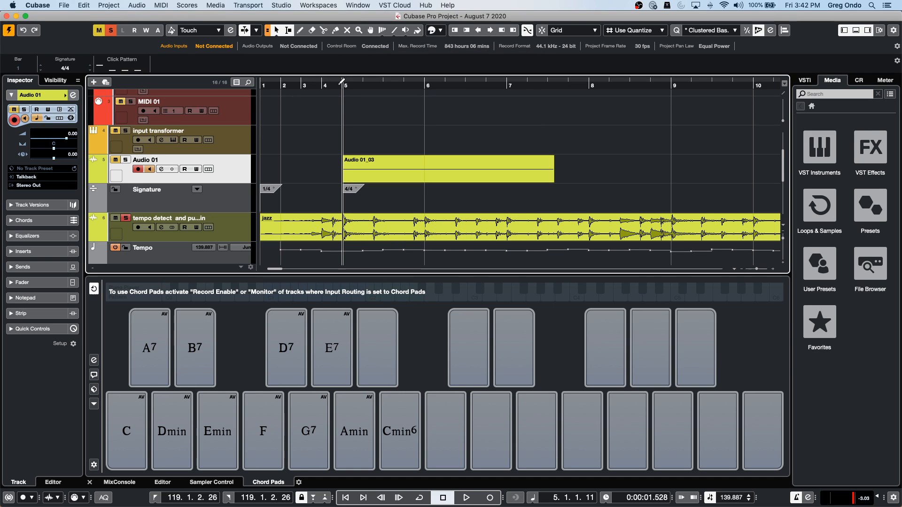
- Select the Signature track and run recording from bar 5 for about one bar to check the count-in
drag(337, 85, 378, 116)
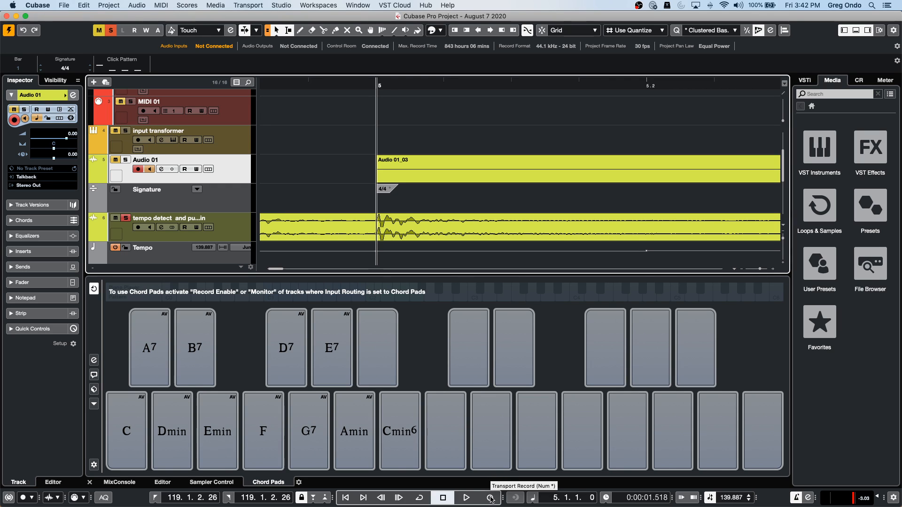
click(385, 192)
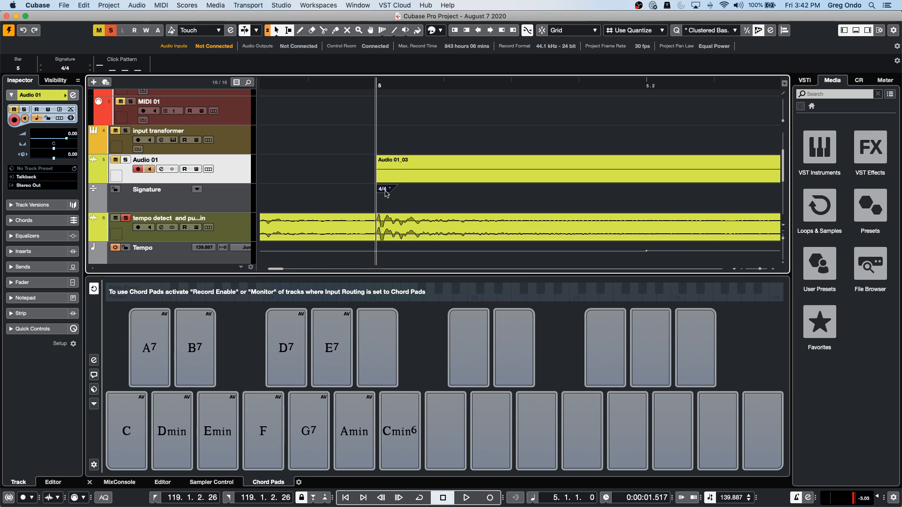
click(229, 203)
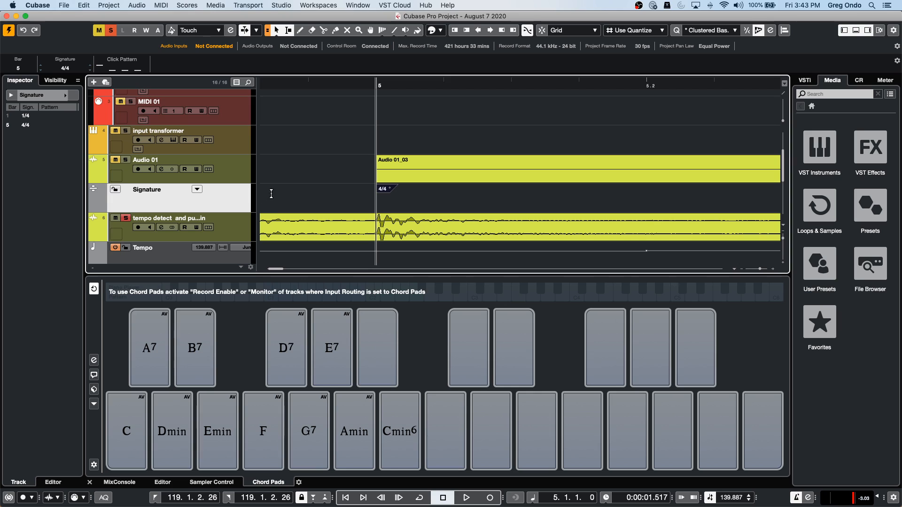
click(394, 197)
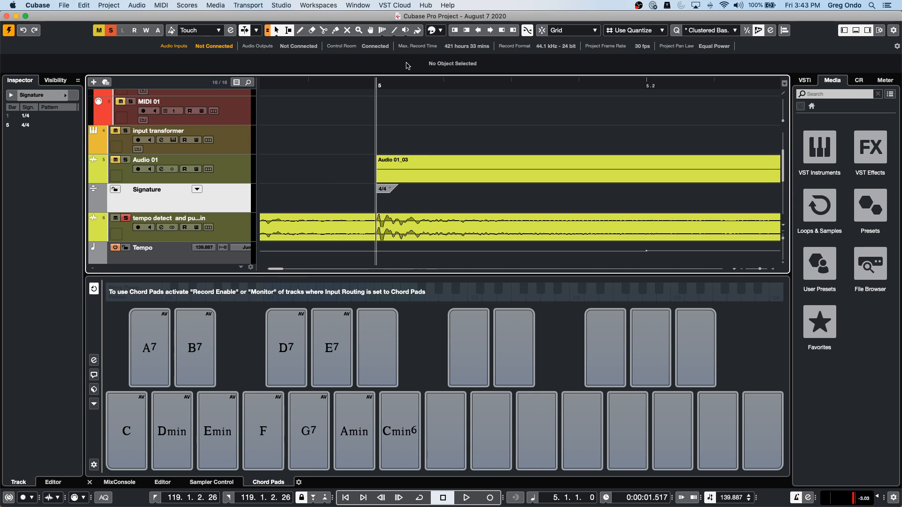
click(491, 498)
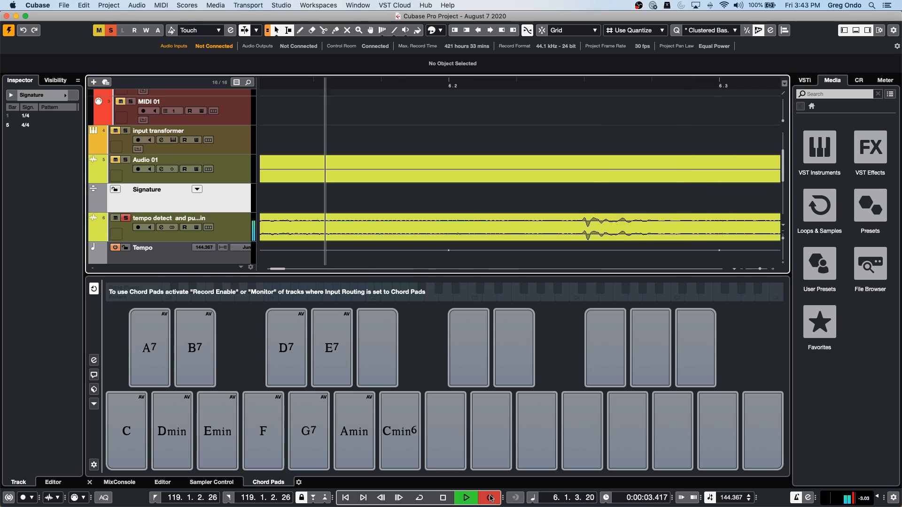
click(490, 498)
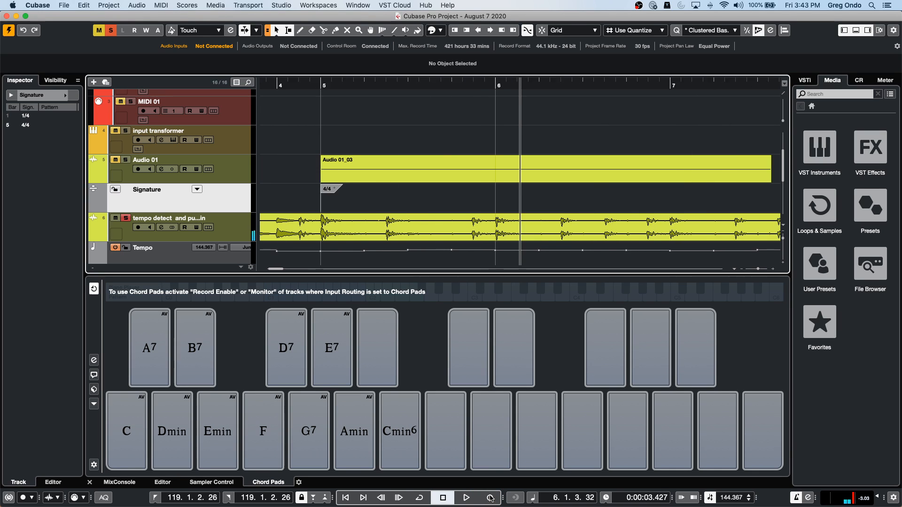
- Return the project cursor to exactly 5.1.1.0 and run recording to about bar 9 to check the count-in again
key(g)
key(g)
key(g)
key(g)
key(g)
key(g)
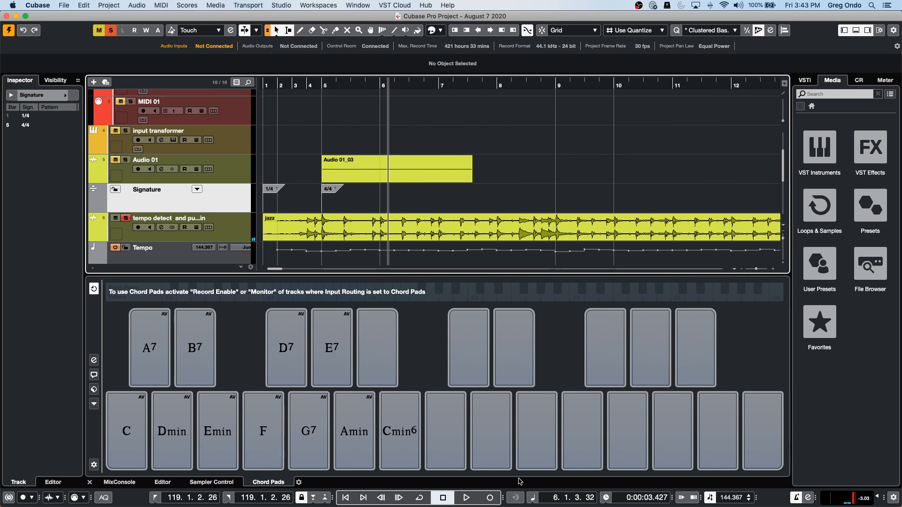
click(326, 87)
drag(326, 88, 323, 87)
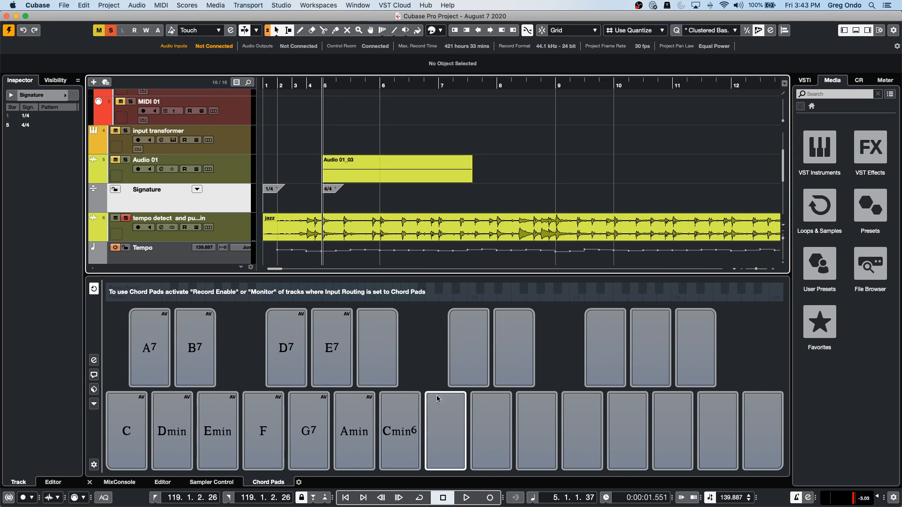
click(589, 497)
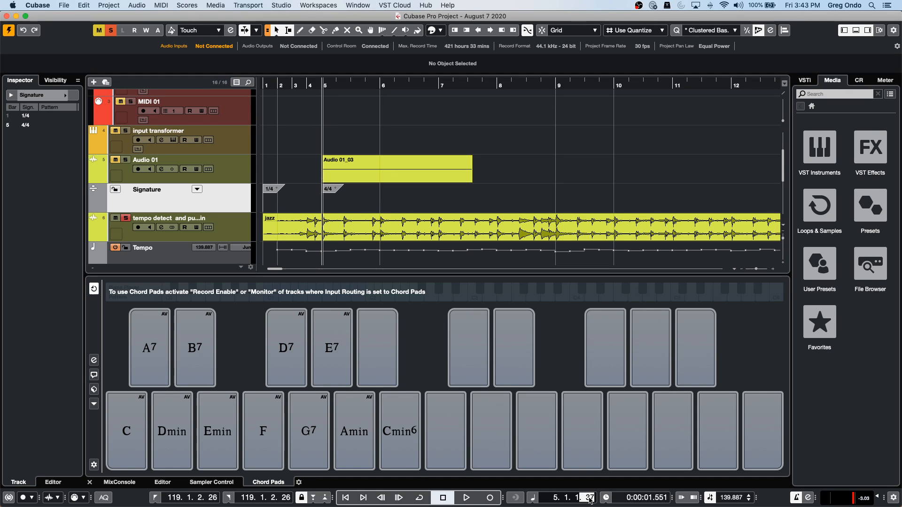
key(Return)
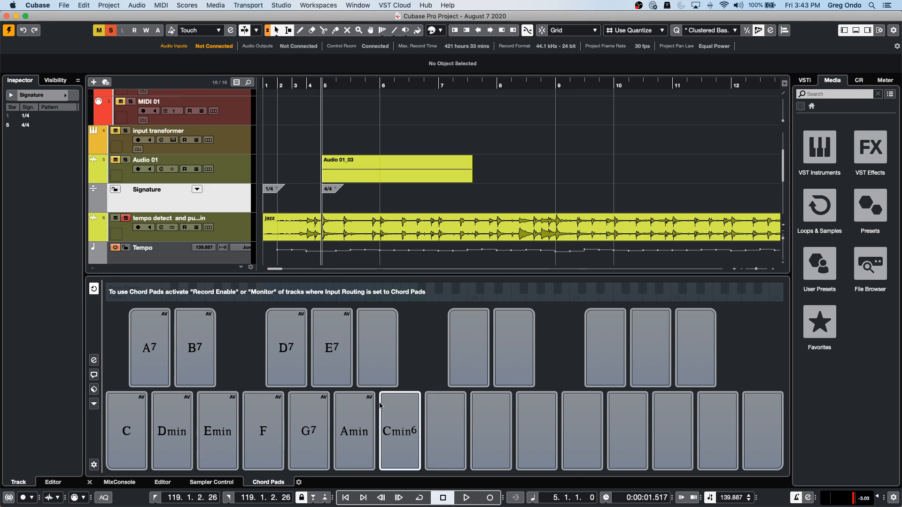
click(491, 498)
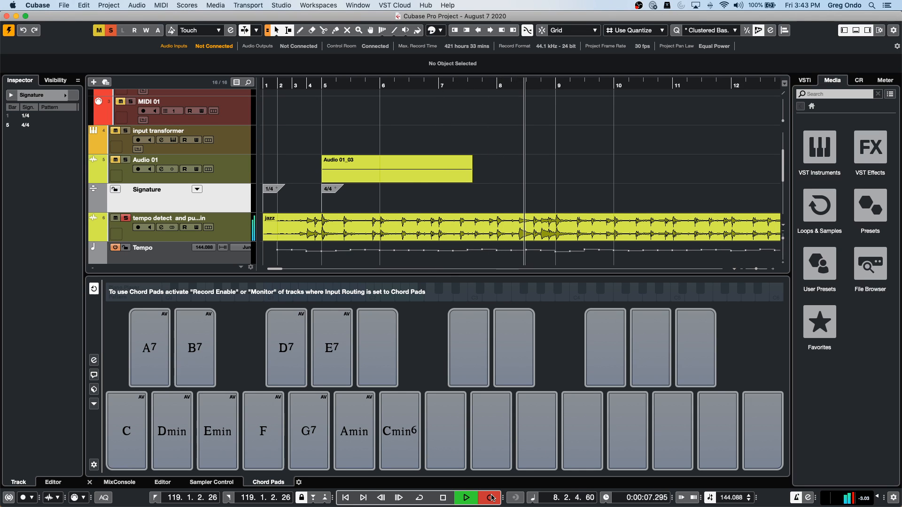
key(space)
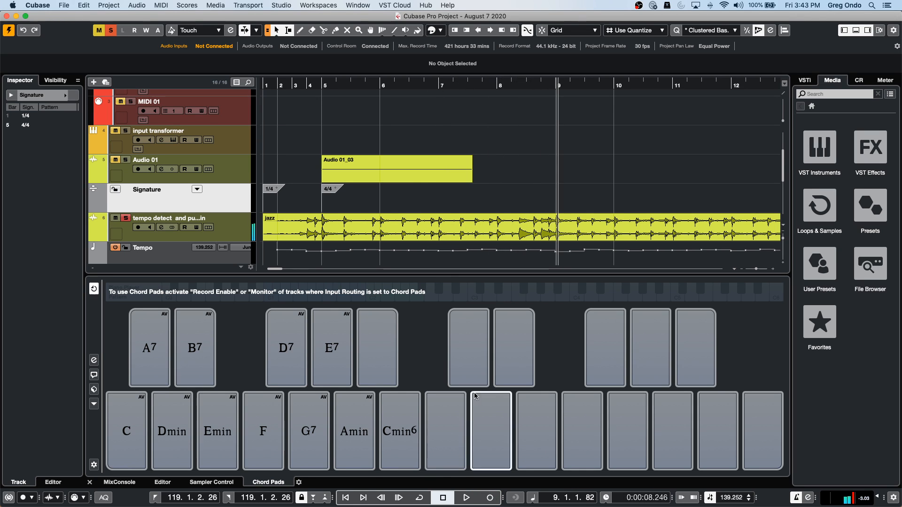
click(358, 173)
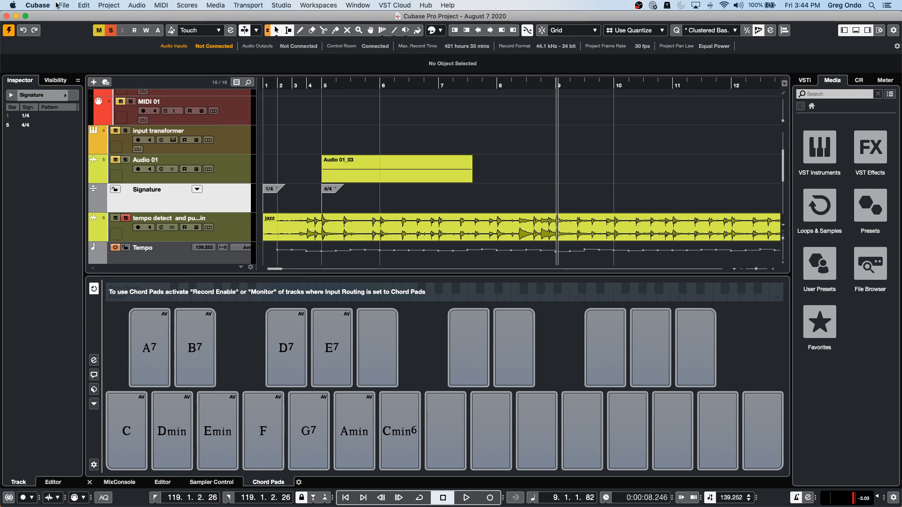
- Add a Mackie HUI remote device in Studio Setup
click(288, 5)
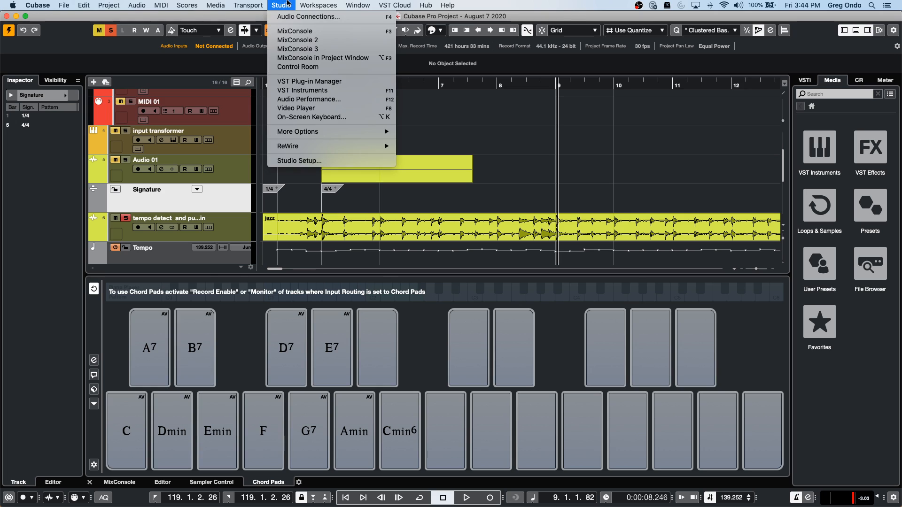
click(297, 161)
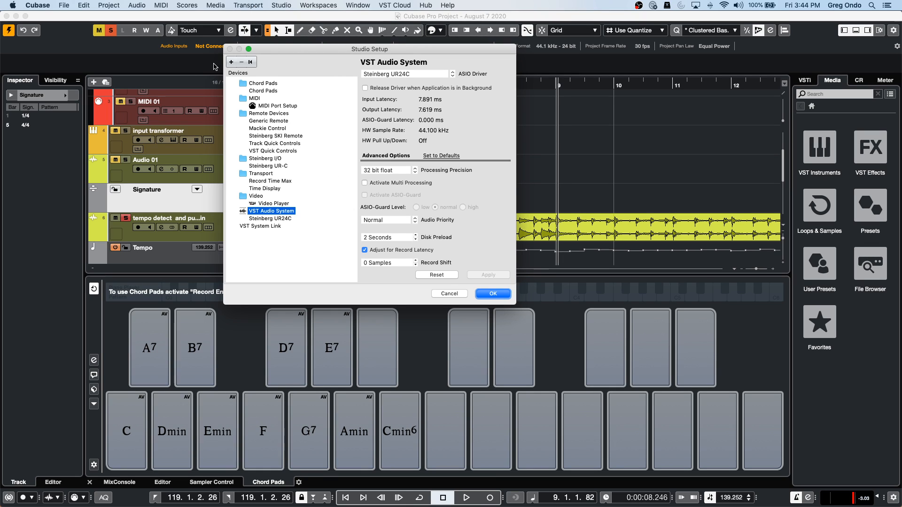
click(231, 62)
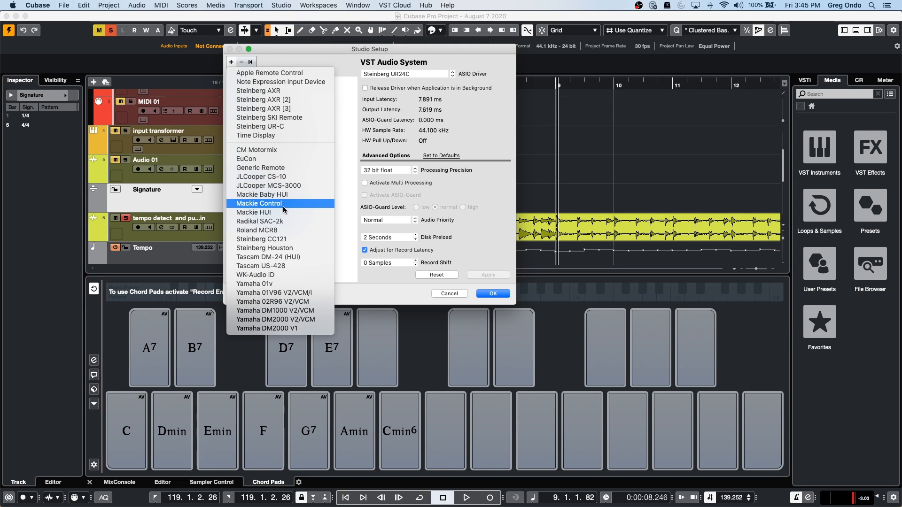
click(259, 212)
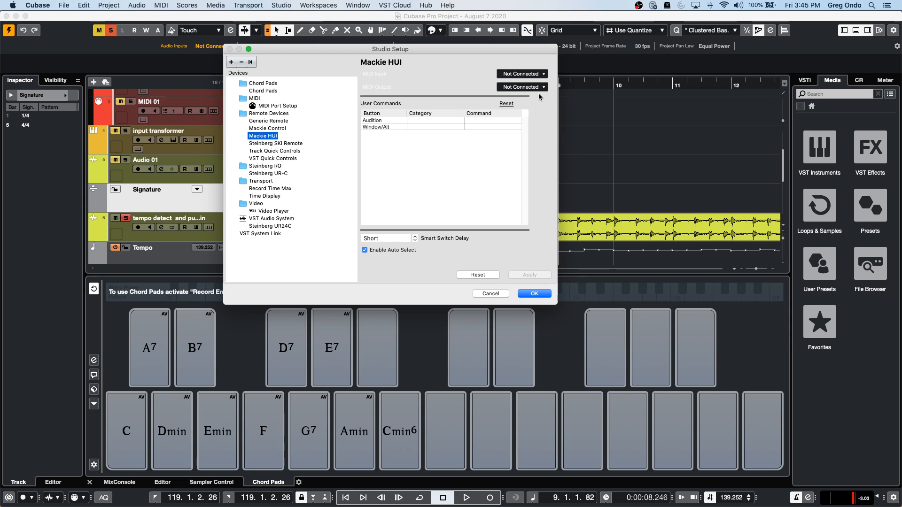
- Set the Mackie HUI's MIDI input to PANORAMA P4 MIDI in and its MIDI output to PANORAMA P4 MIDI out, and accept the setup
click(535, 74)
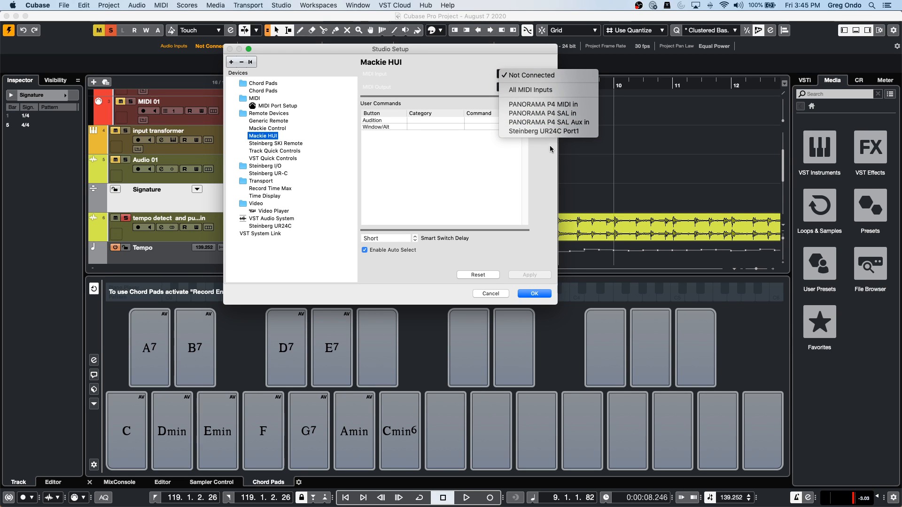
click(563, 103)
click(520, 85)
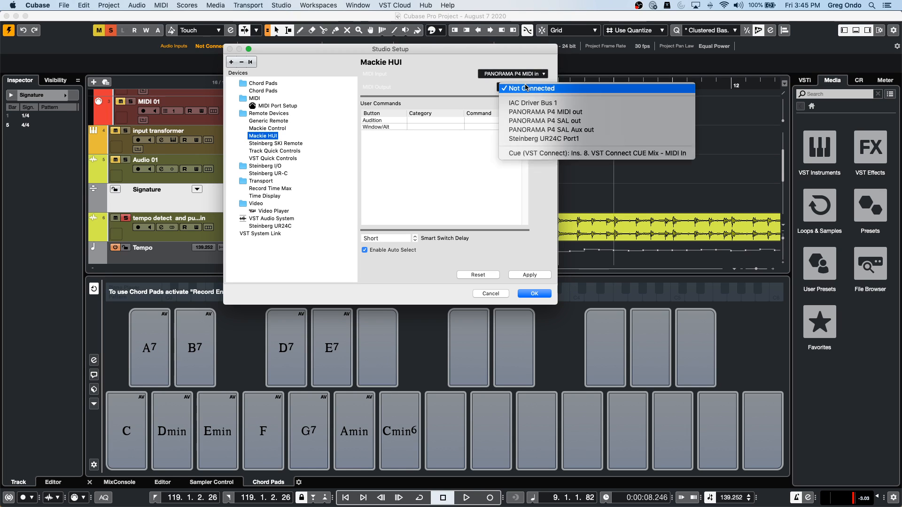
click(549, 104)
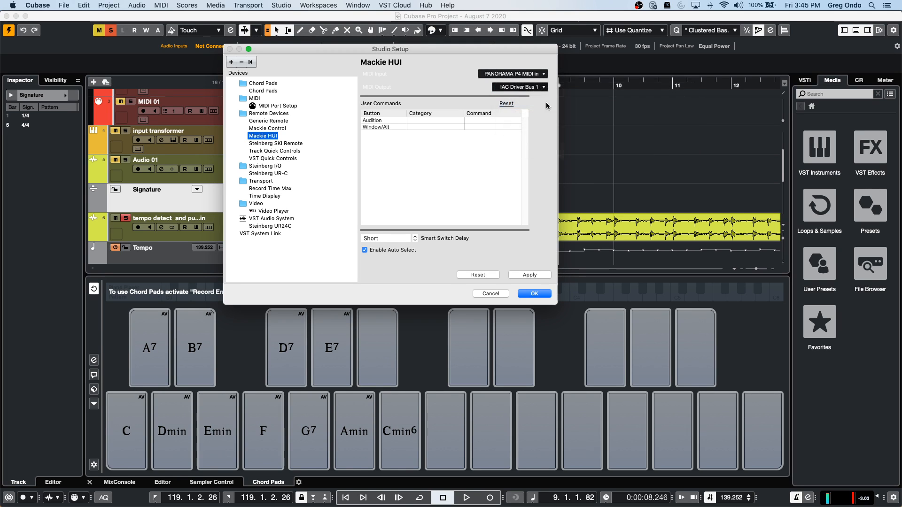
click(540, 87)
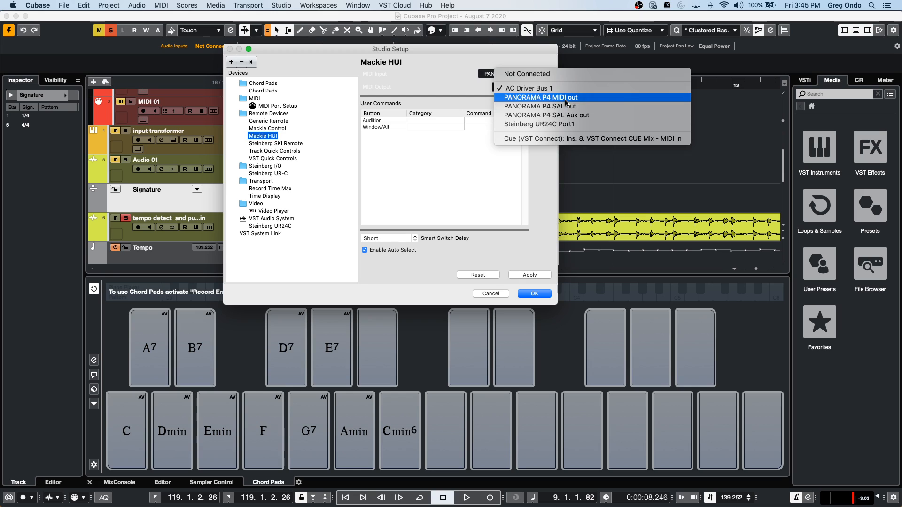
click(540, 97)
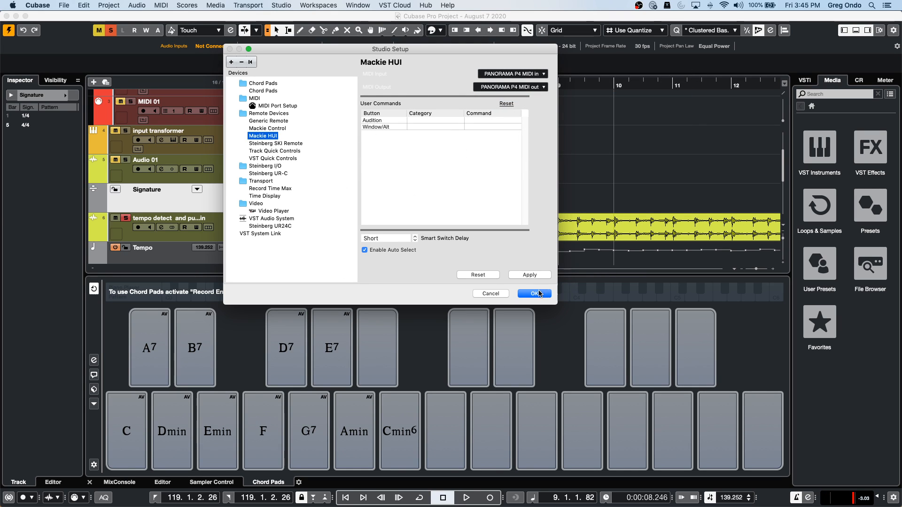
click(523, 294)
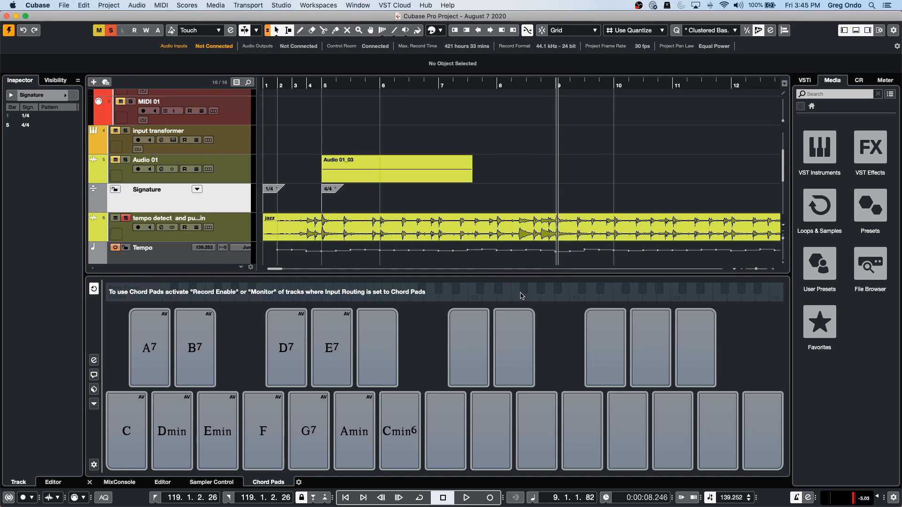
- Start playback and punch record in and out on the Audio 01 track twice, from about bar 14 and late in bar 15
key(space)
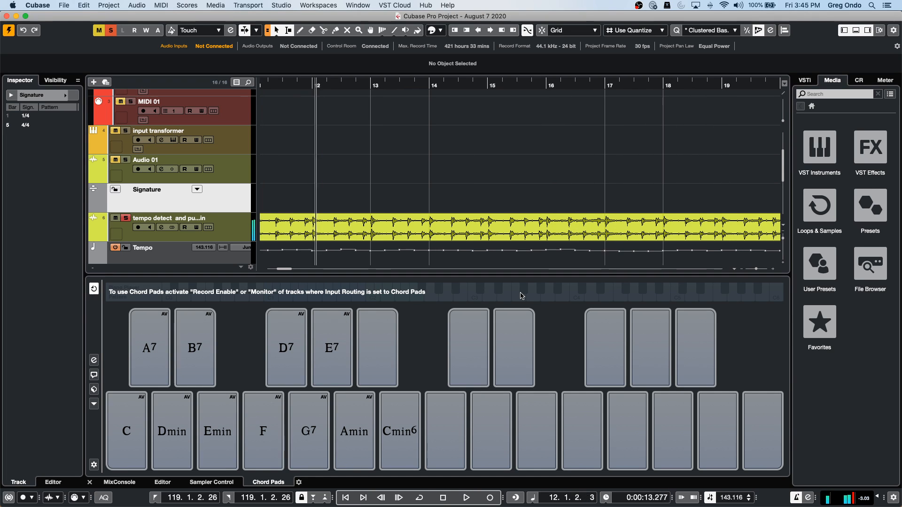
key(KP_Multiply)
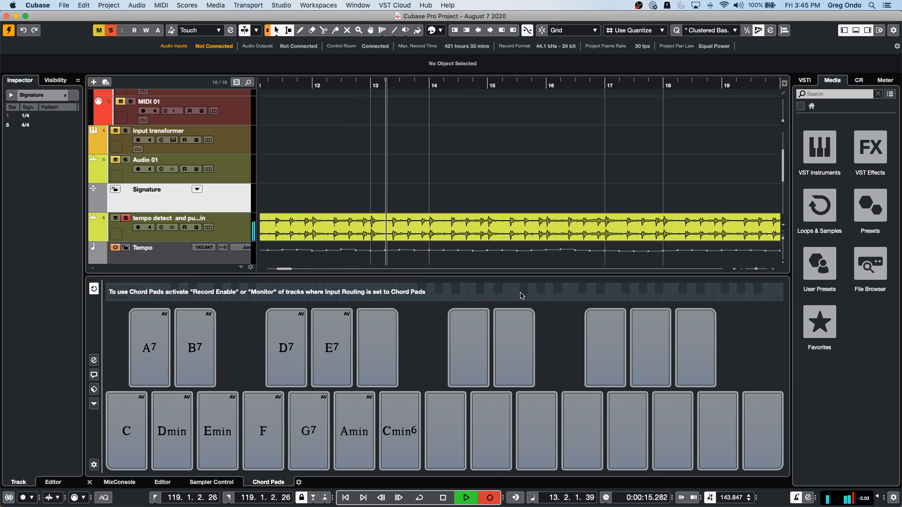
click(235, 167)
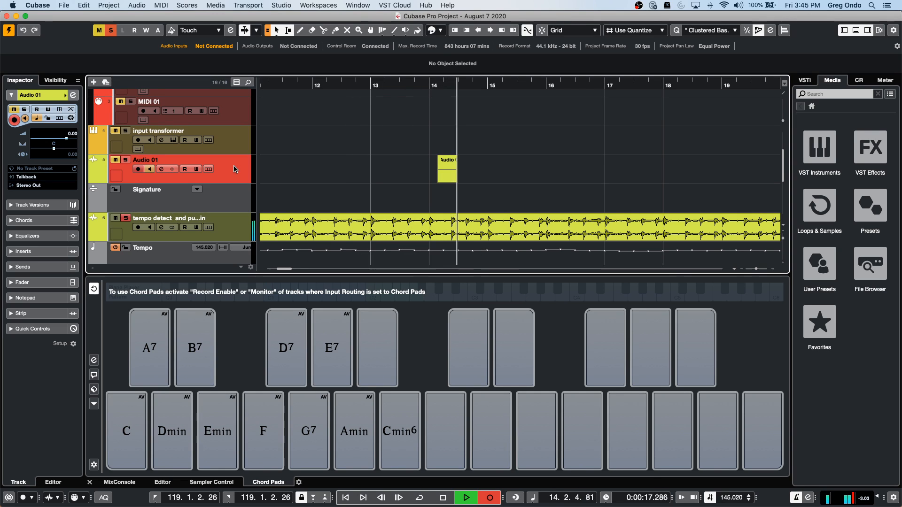
key(KP_Multiply)
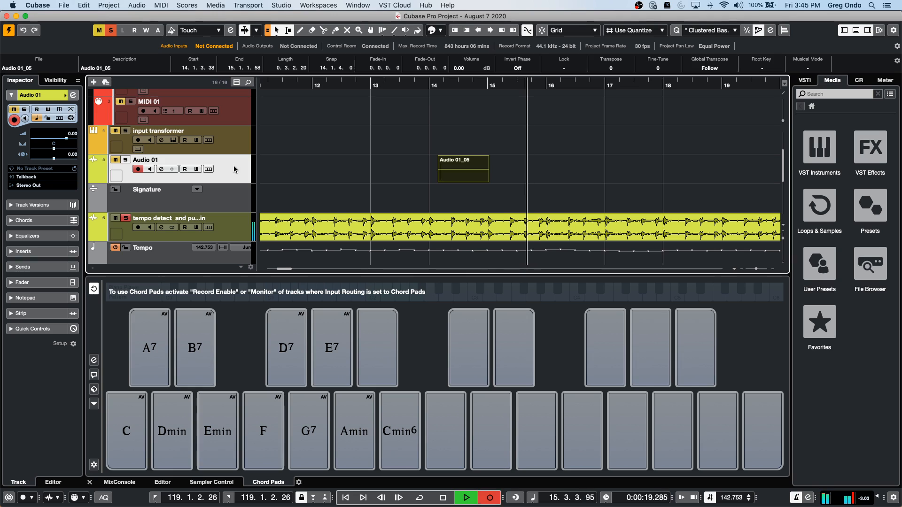
key(KP_Multiply)
key(KP_Multiply)
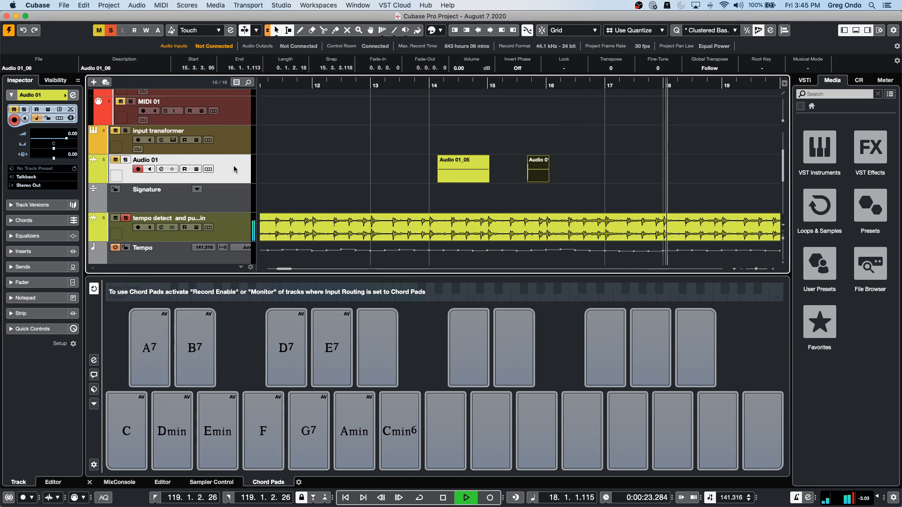
key(space)
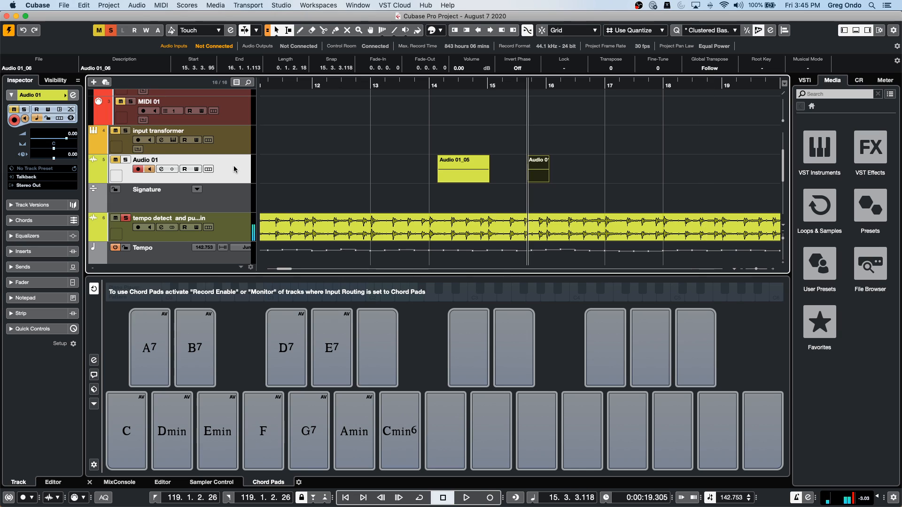
- Review the Mackie HUI's port and user command settings in Studio Setup
click(281, 6)
click(324, 161)
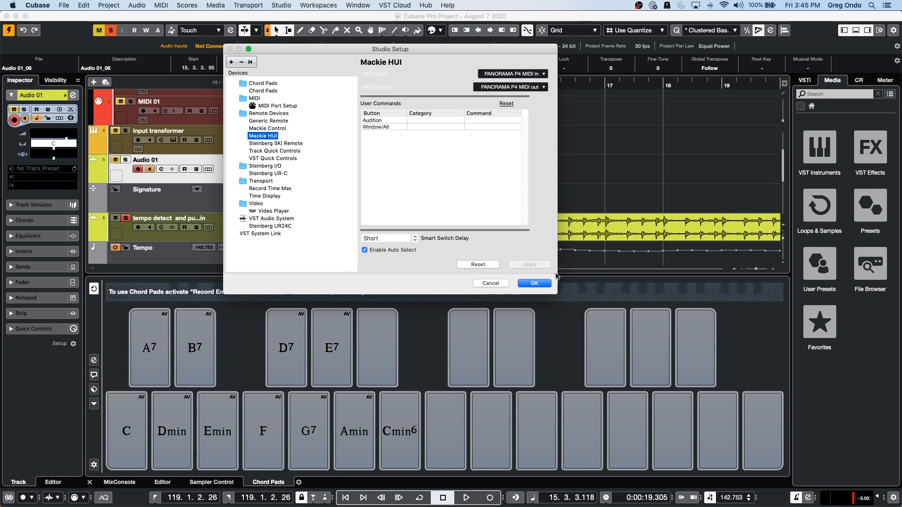
click(534, 284)
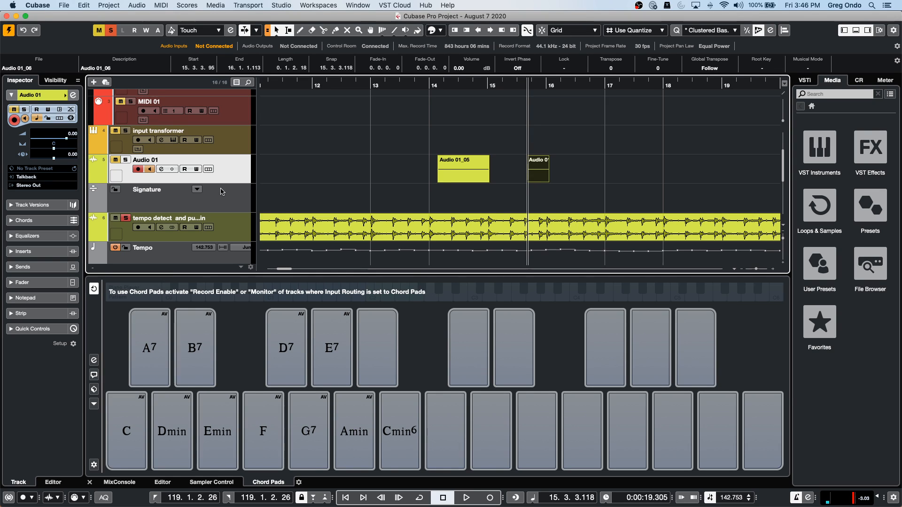
- Revert the project to its previously saved version
scroll(264, 103, down, 1)
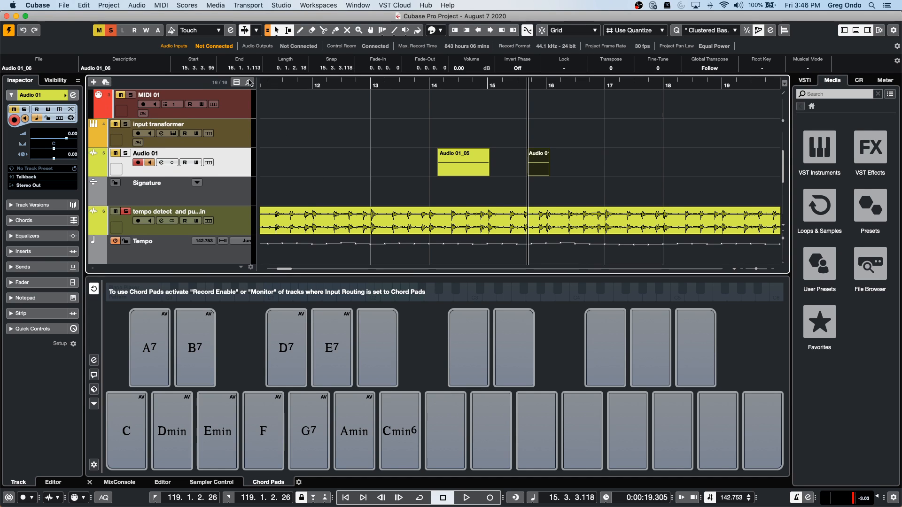
click(64, 5)
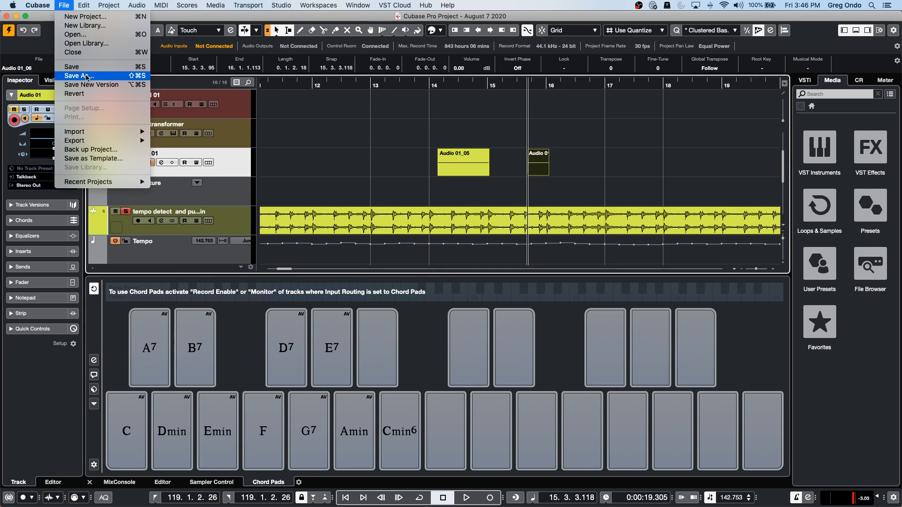
click(75, 93)
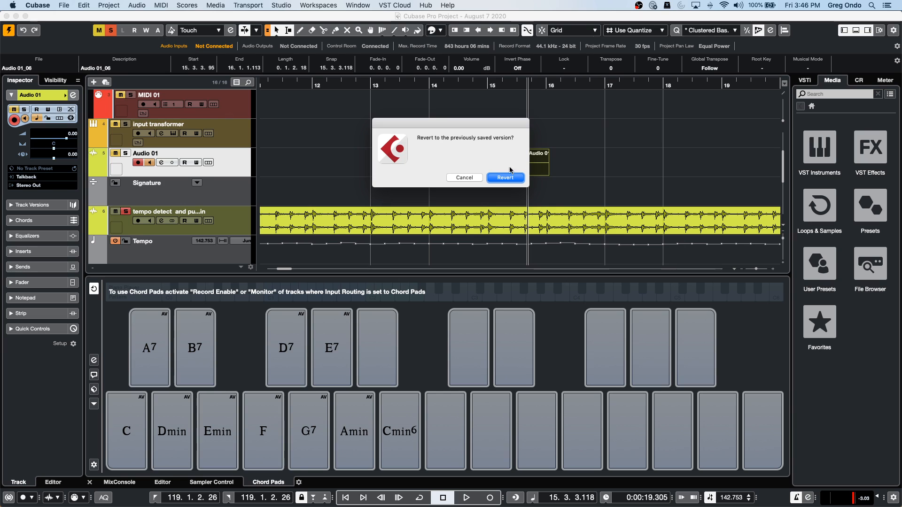
click(502, 178)
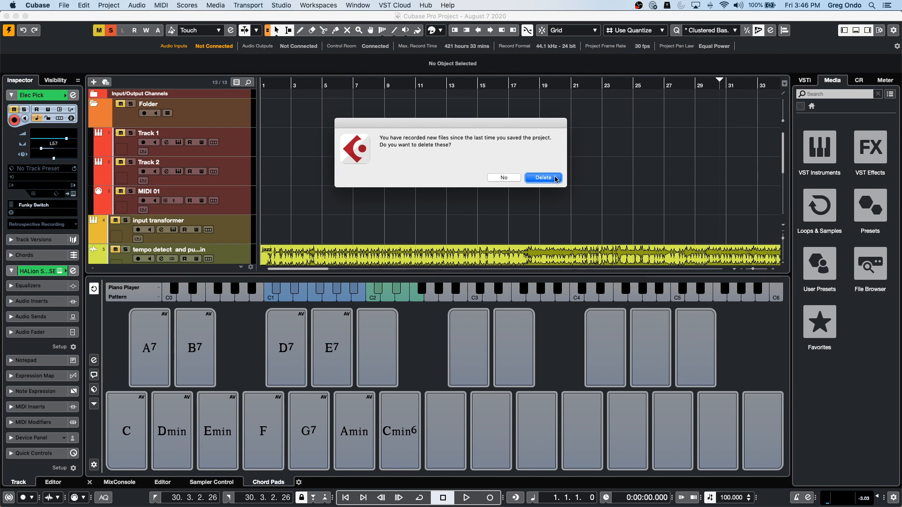
- Delete the files recorded since the project was last saved
click(542, 177)
- Solo Track 1, Track 2 and MIDI 01, select MIDI 01, and clear all mute and solo states
scroll(224, 154, down, 2)
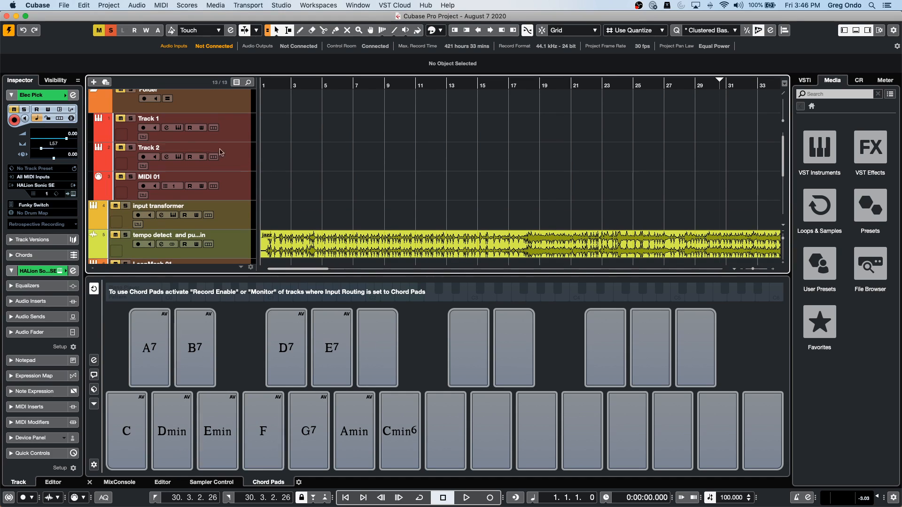
click(130, 147)
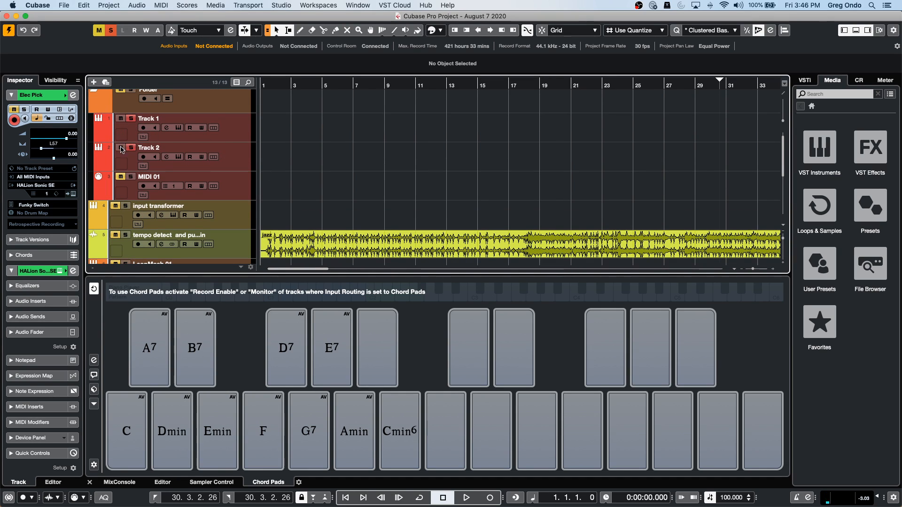
click(130, 177)
click(237, 188)
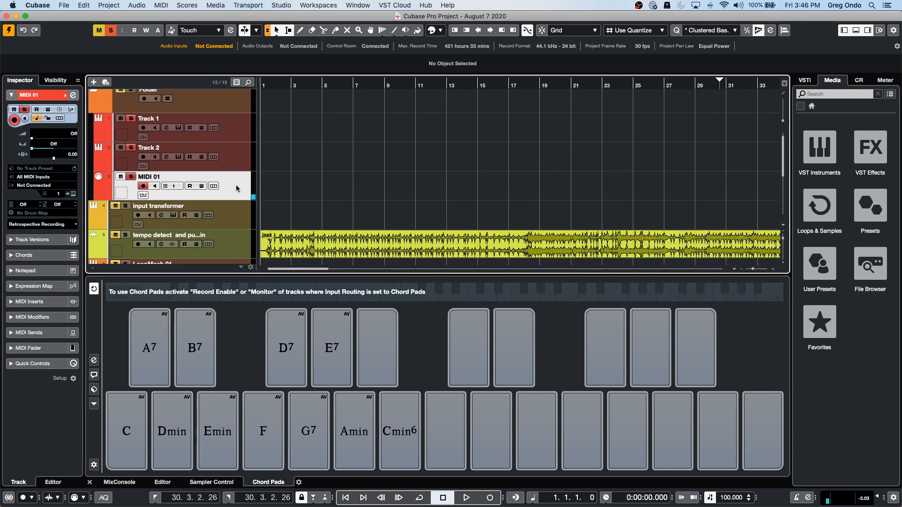
click(99, 30)
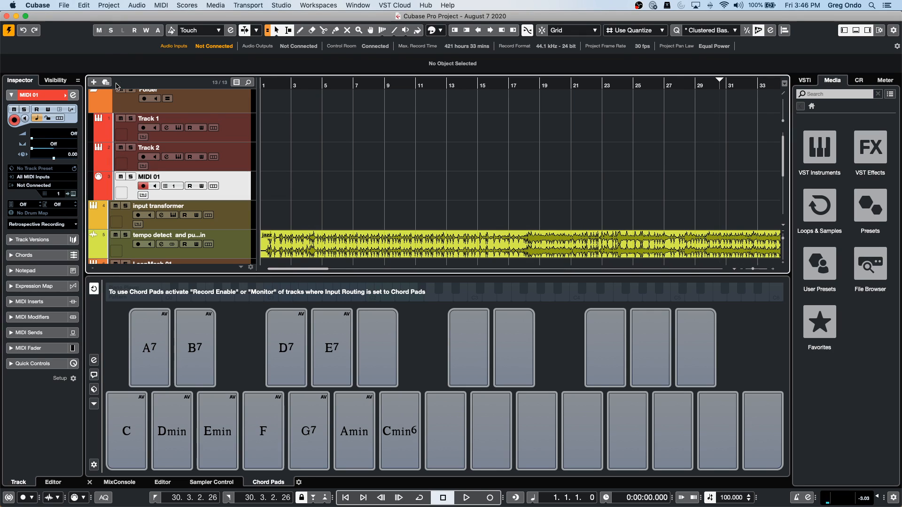
- Record-enable Track 1 and Track 2 alongside MIDI 01, and disable and re-enable Track 1
click(144, 157)
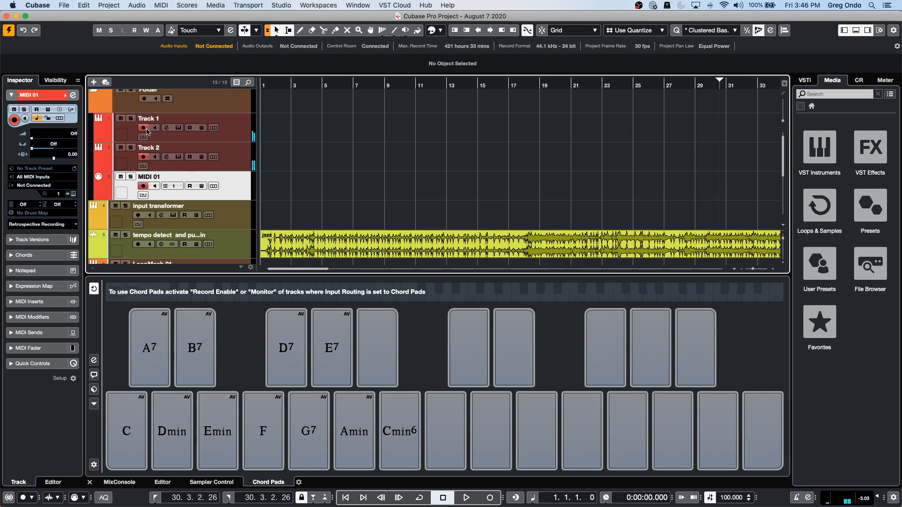
right_click(237, 128)
click(267, 283)
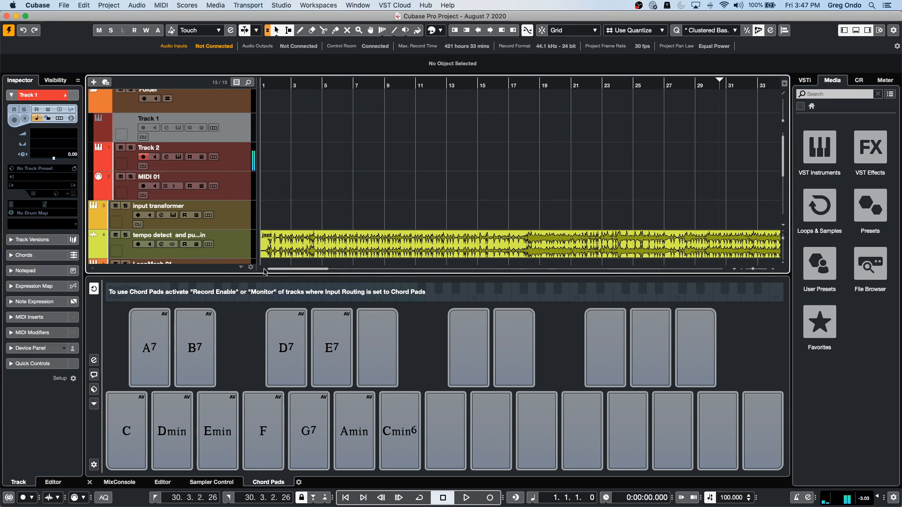
right_click(238, 138)
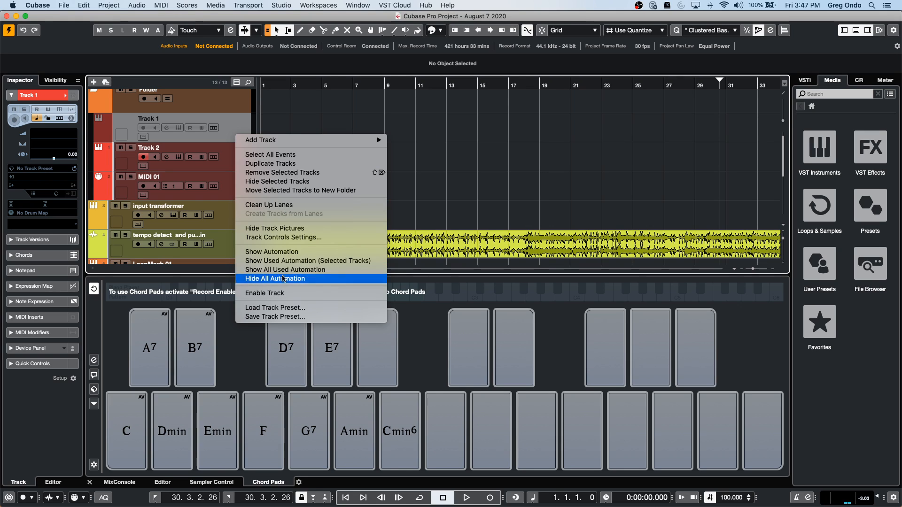
click(283, 293)
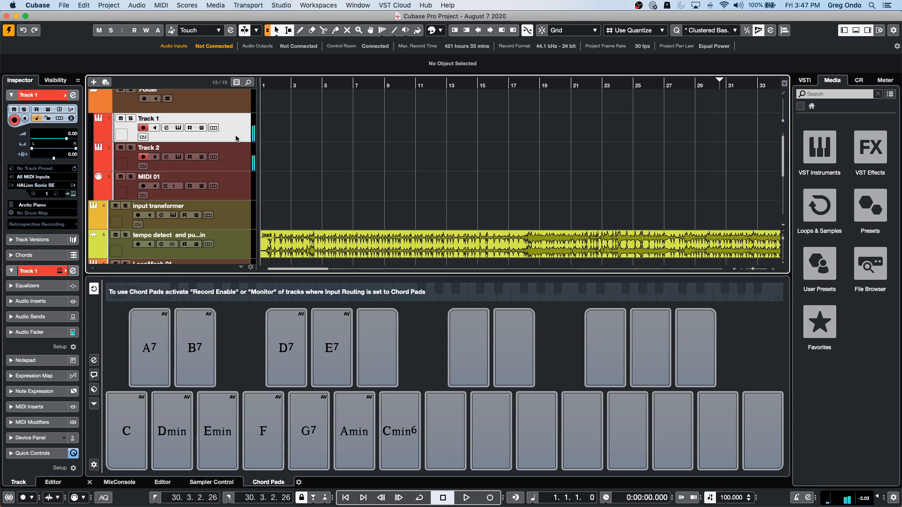
- Disable and re-enable Track 1, Track 2 and MIDI 01 together, and record-enable Track 1 again
shift+click(237, 195)
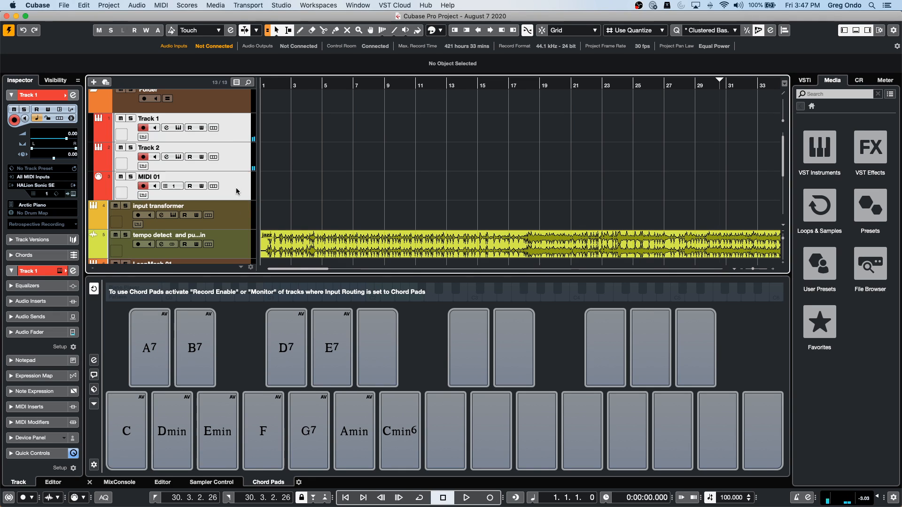
right_click(230, 135)
click(276, 291)
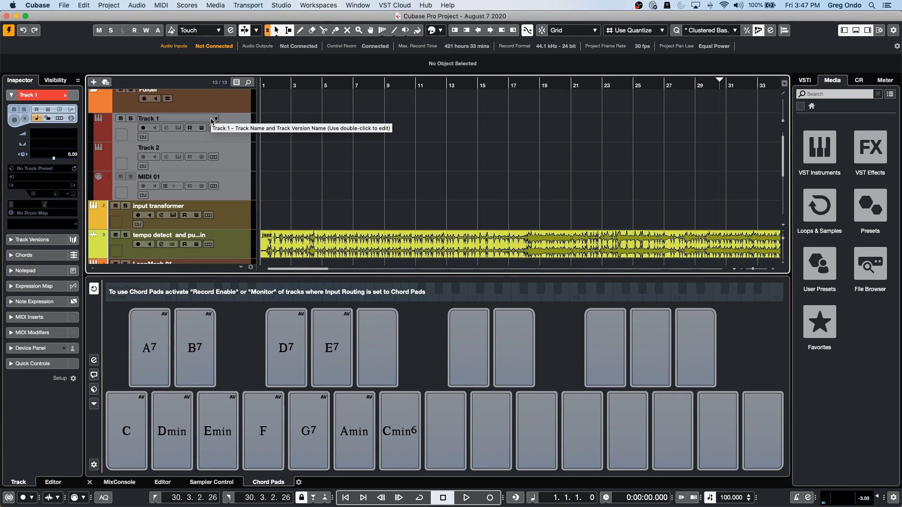
right_click(231, 130)
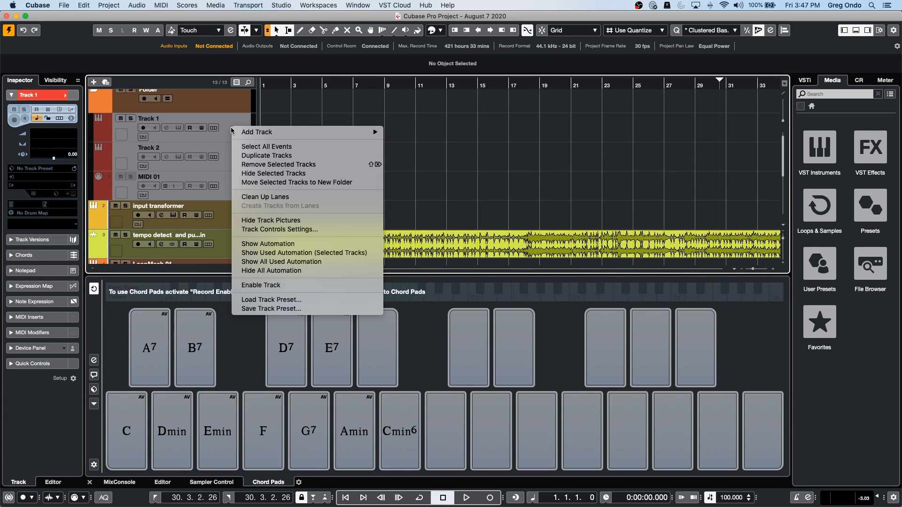
click(278, 285)
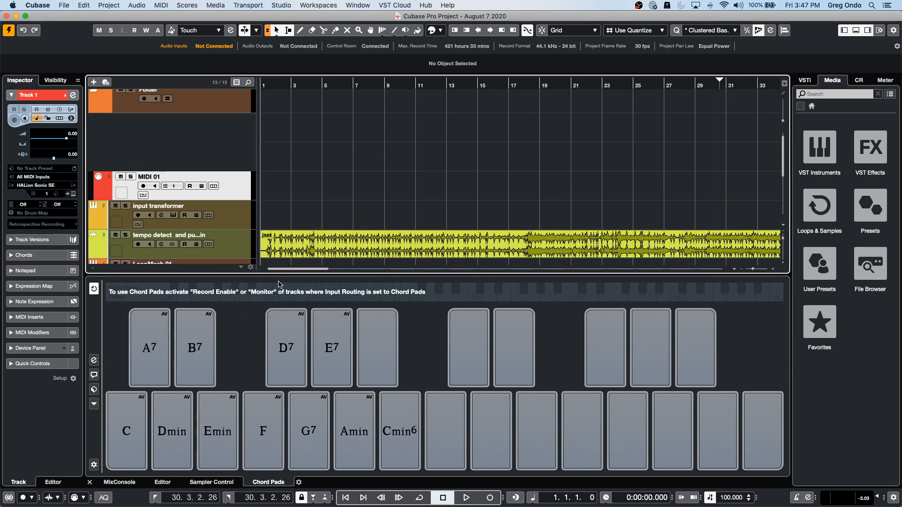
click(142, 128)
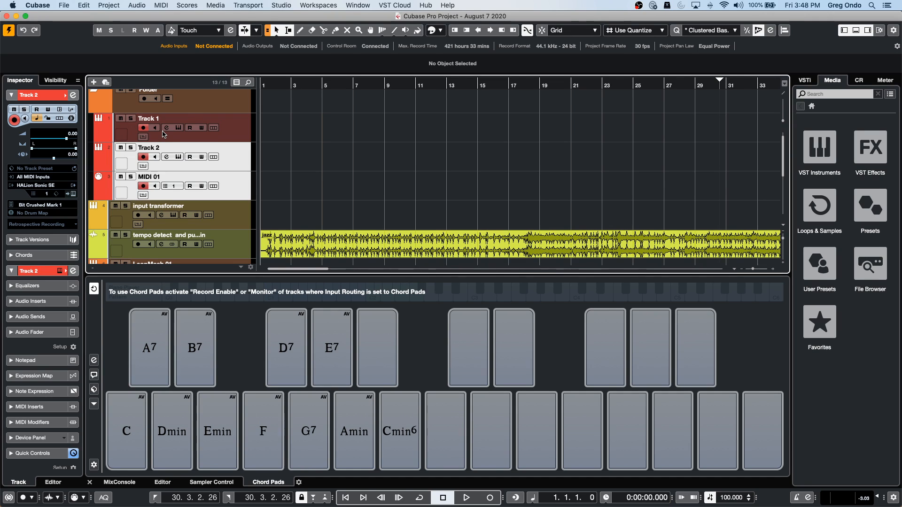
- Open LoopMash for the LoopMash 01 track, load the Accujam 98 preset and recall scene 1
scroll(175, 164, down, 2)
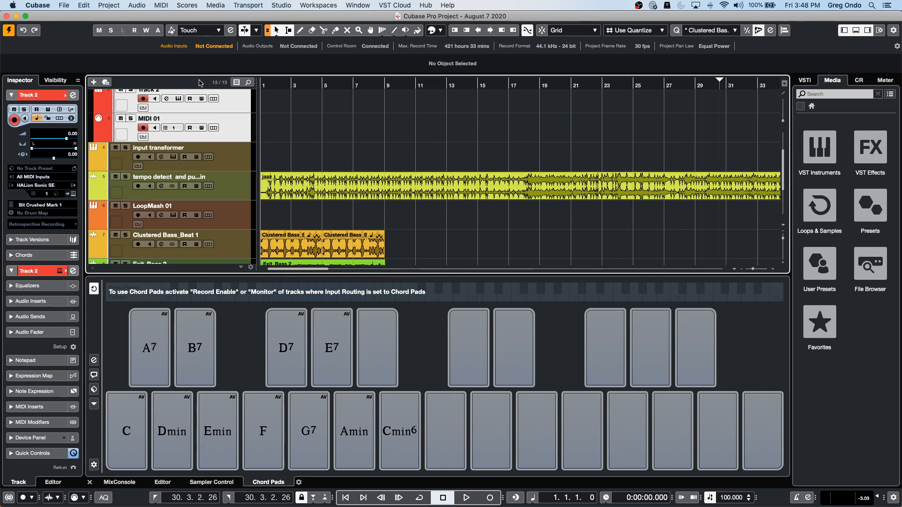
click(225, 210)
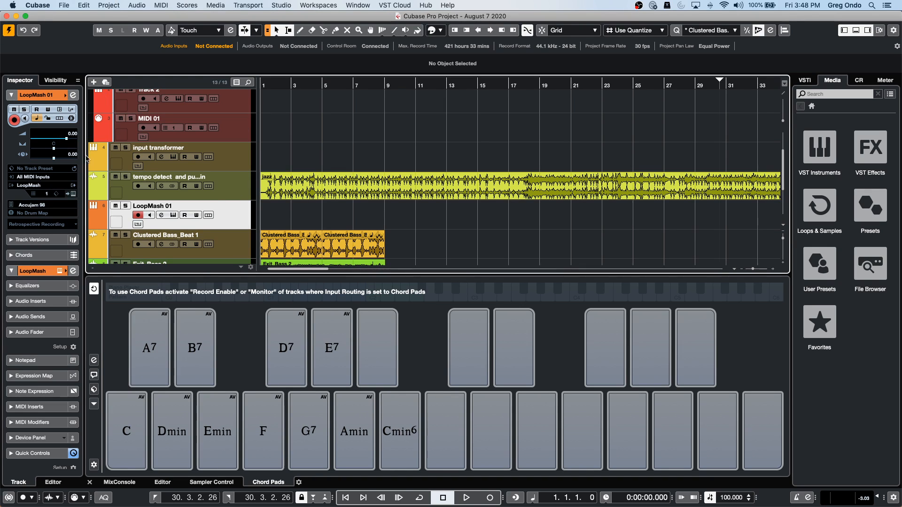
click(73, 194)
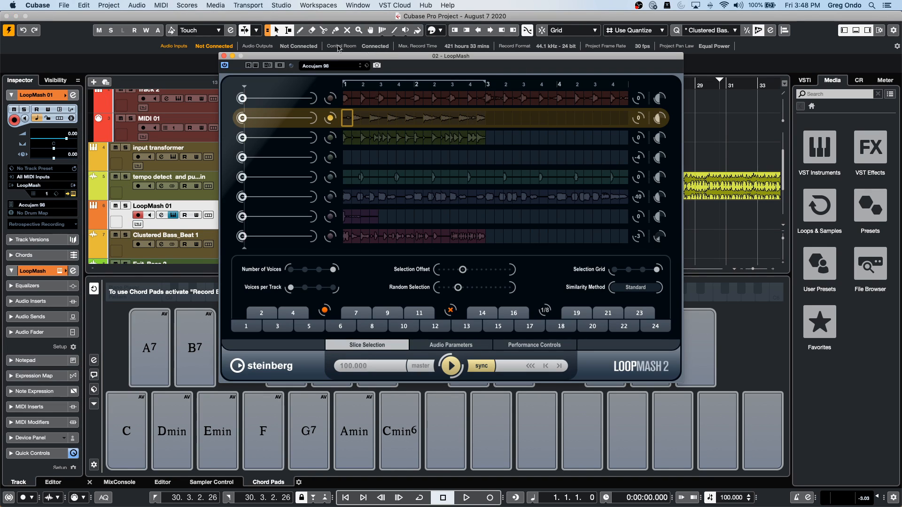
click(246, 326)
click(310, 66)
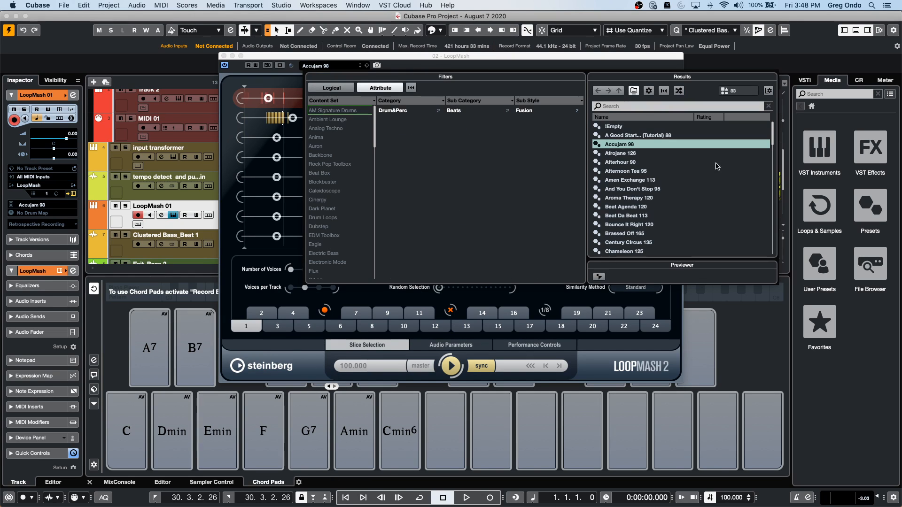
double_click(622, 146)
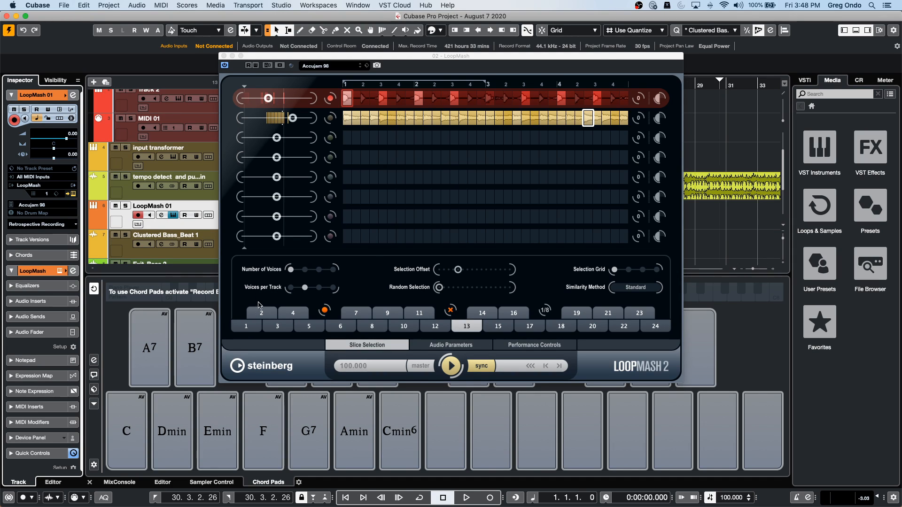
click(248, 325)
click(248, 326)
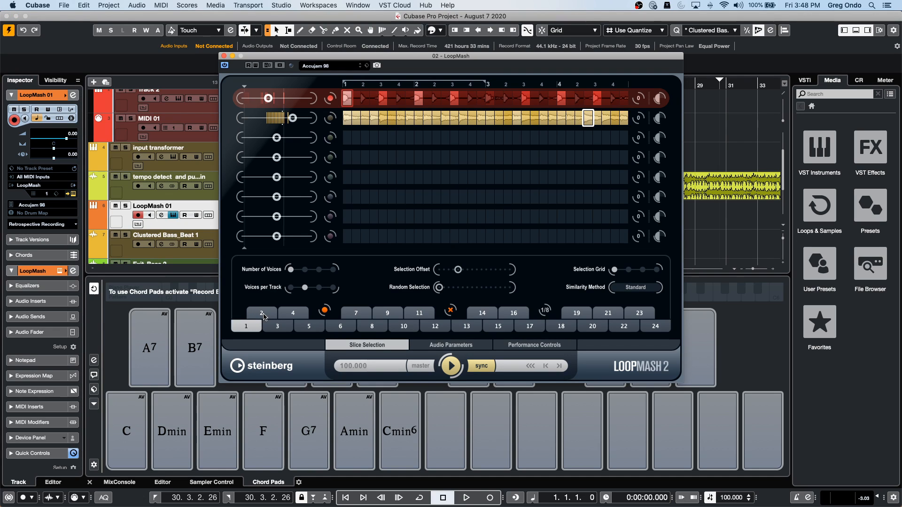
- Disarm Track 1, and solo the LoopMash 01 track for a short playback
scroll(176, 169, up, 3)
click(144, 143)
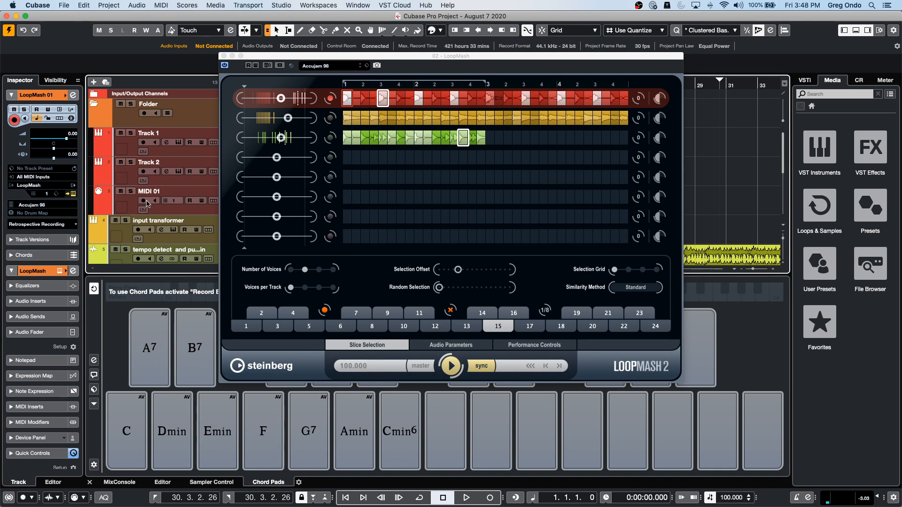
scroll(150, 226, down, 3)
click(125, 209)
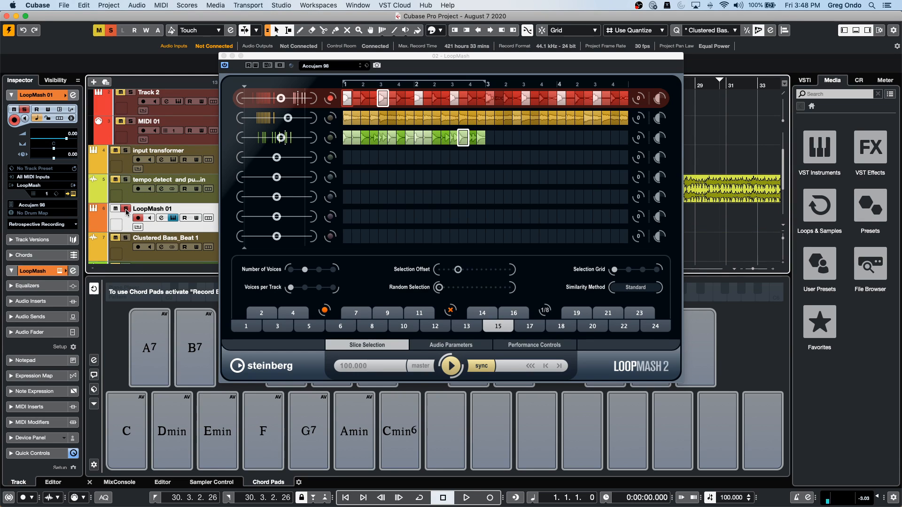
key(space)
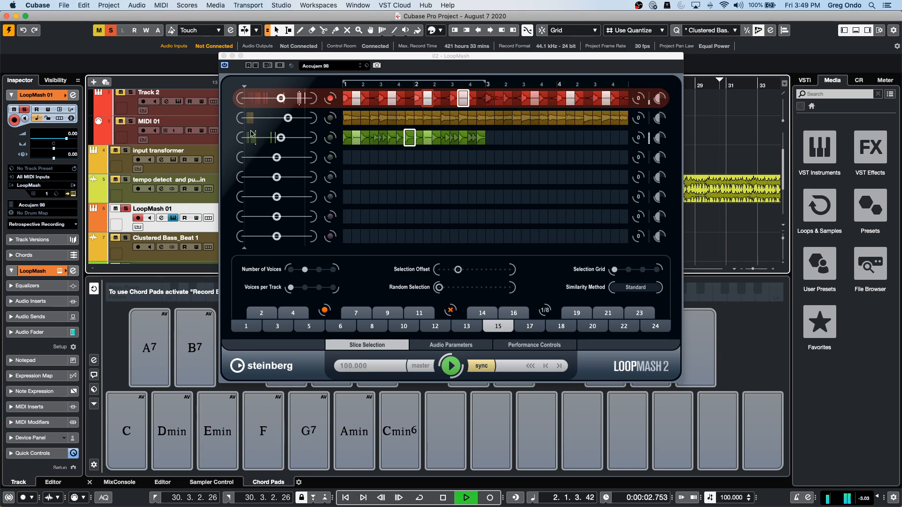
key(space)
- Lower the slice selection sliders of LoopMash tracks 2 to 8 to minimum, with track 1 as the master
drag(282, 138, 242, 137)
drag(288, 118, 242, 118)
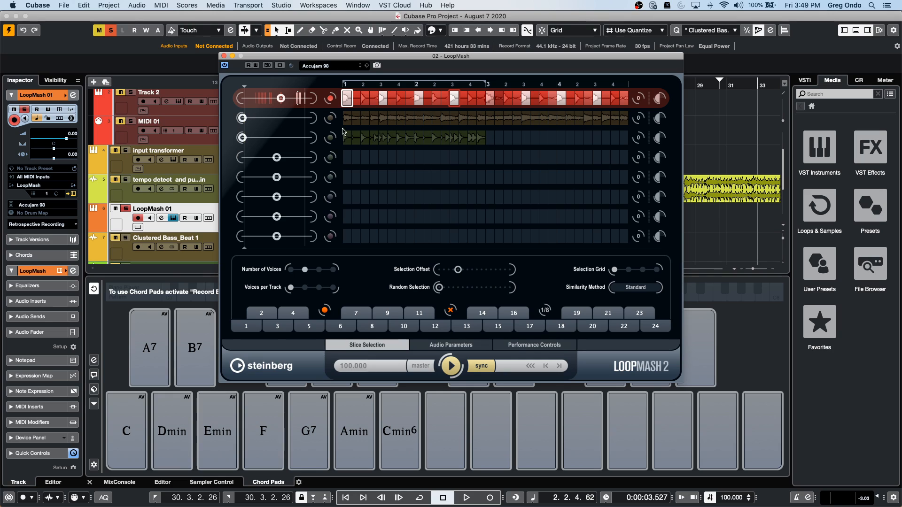
drag(277, 159, 232, 197)
drag(276, 216, 178, 216)
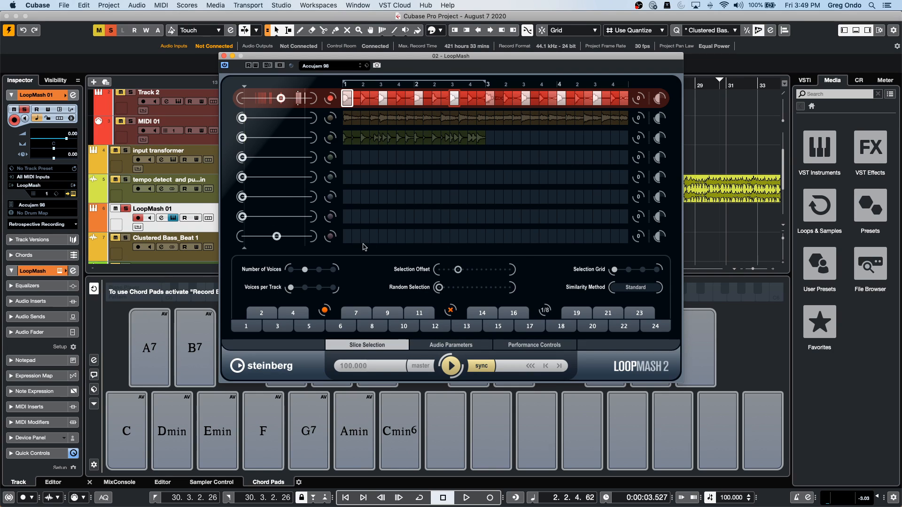
drag(276, 236, 241, 235)
click(330, 118)
click(330, 98)
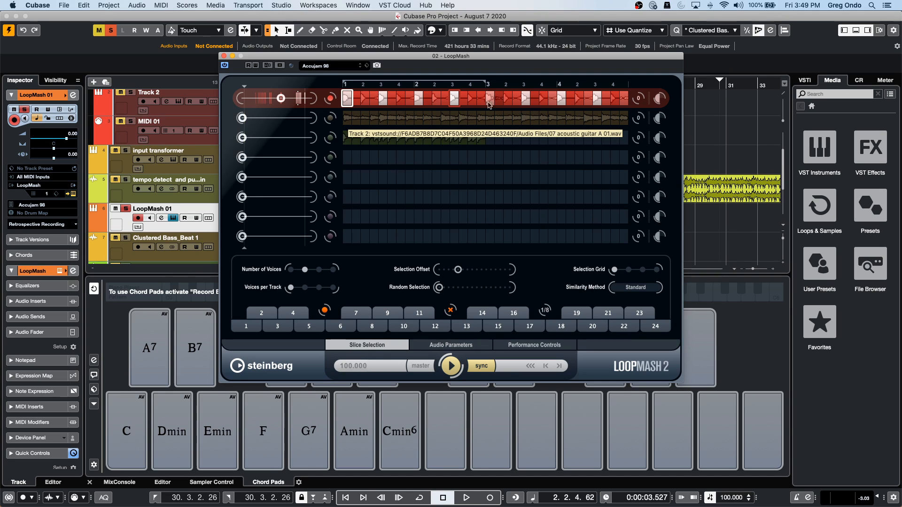
- Start playback and place the Dubstep loop Clustered Bass_Bass Drum 1 on LoopMash track 6
key(space)
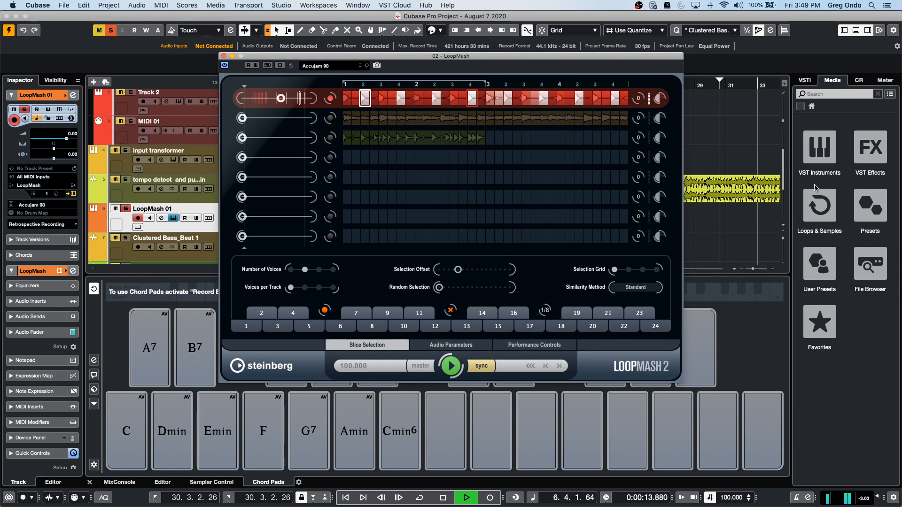
click(820, 212)
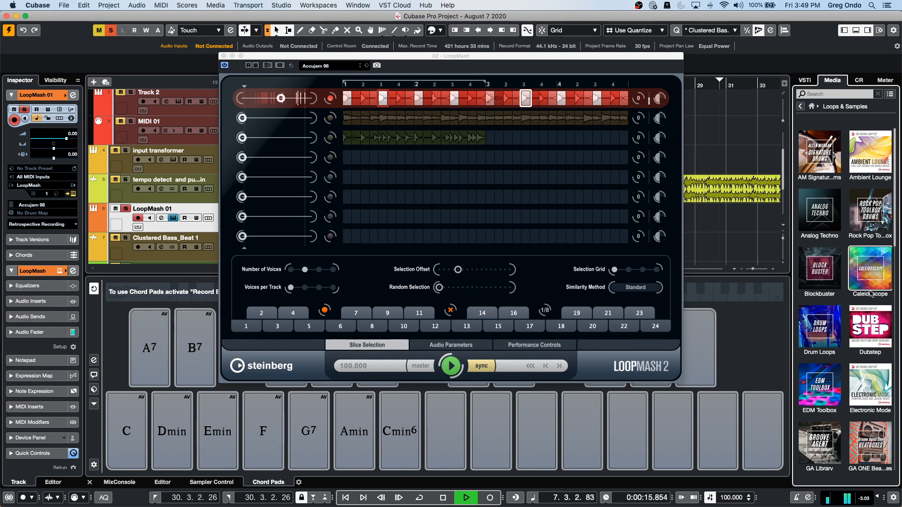
click(869, 327)
drag(833, 323, 368, 206)
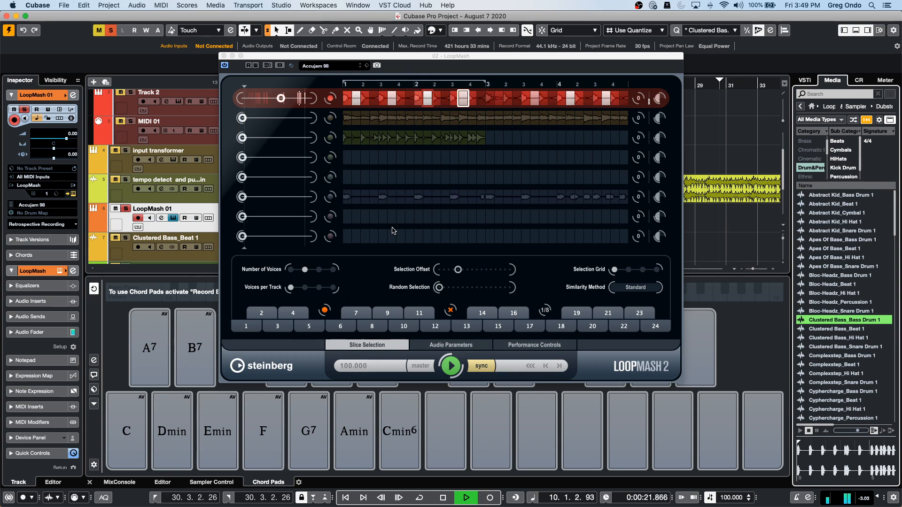
- Set the slice selection sliders of LoopMash tracks 3 and 6 just above centre, raise track 2's slightly, and set Number of Voices to maximum
drag(242, 198, 250, 197)
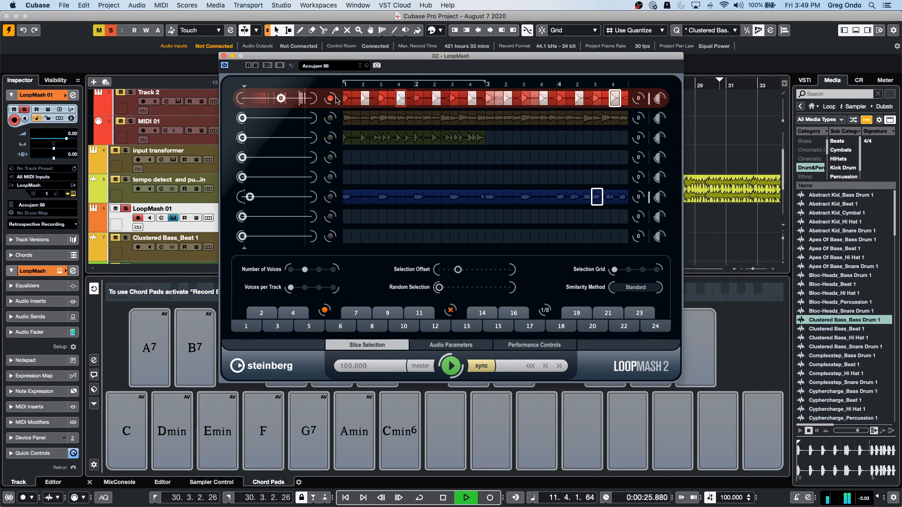
drag(250, 197, 291, 198)
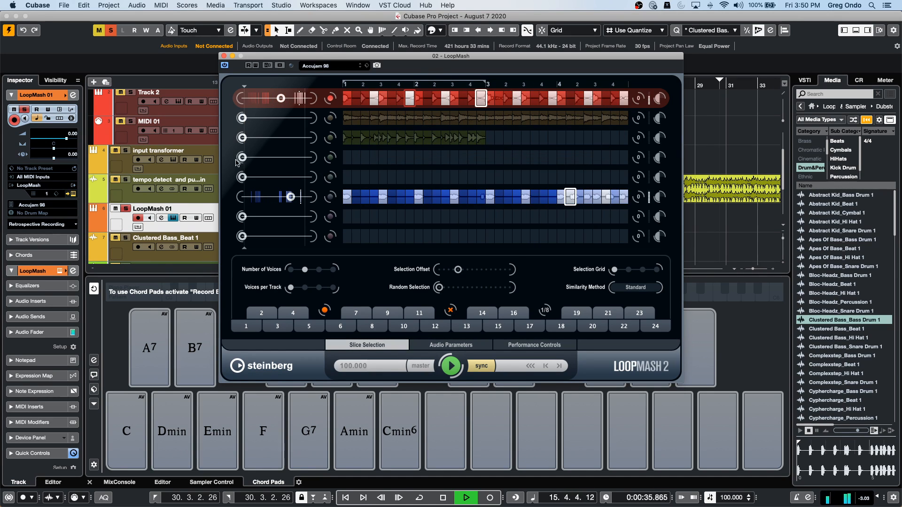
drag(241, 139, 283, 143)
drag(295, 197, 283, 201)
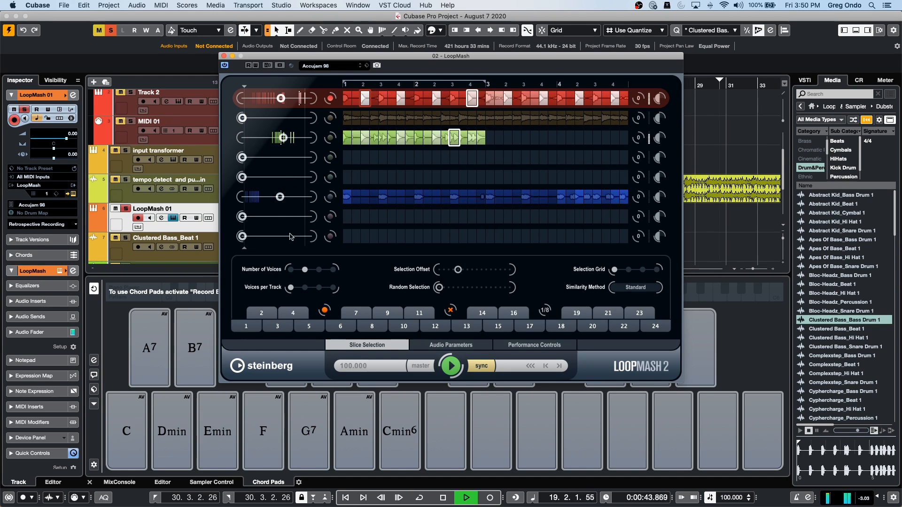
click(333, 269)
mouse_move(242, 120)
mouse_down()
mouse_move(265, 121)
mouse_move(252, 119)
mouse_up()
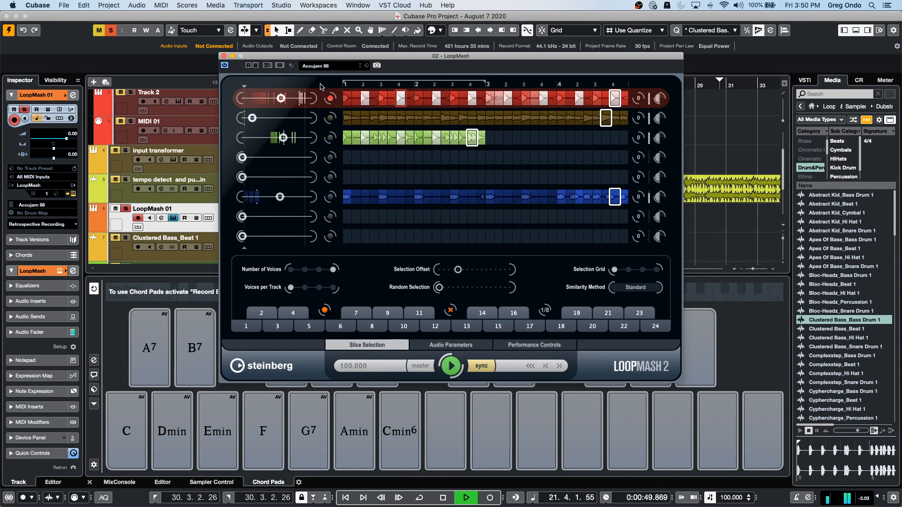
- Try LoopMash tracks 3 and 2 as master, return to track 1, and raise Voices per Track to the third position
click(330, 137)
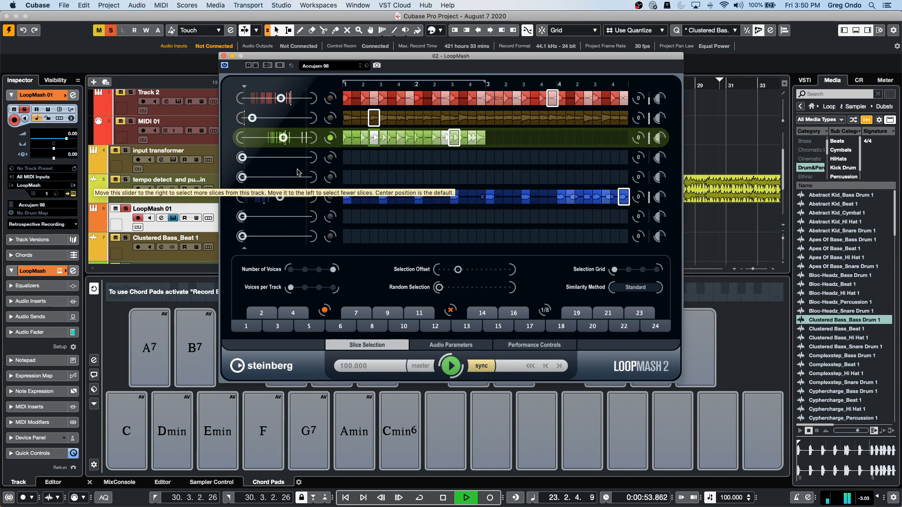
click(331, 118)
click(332, 100)
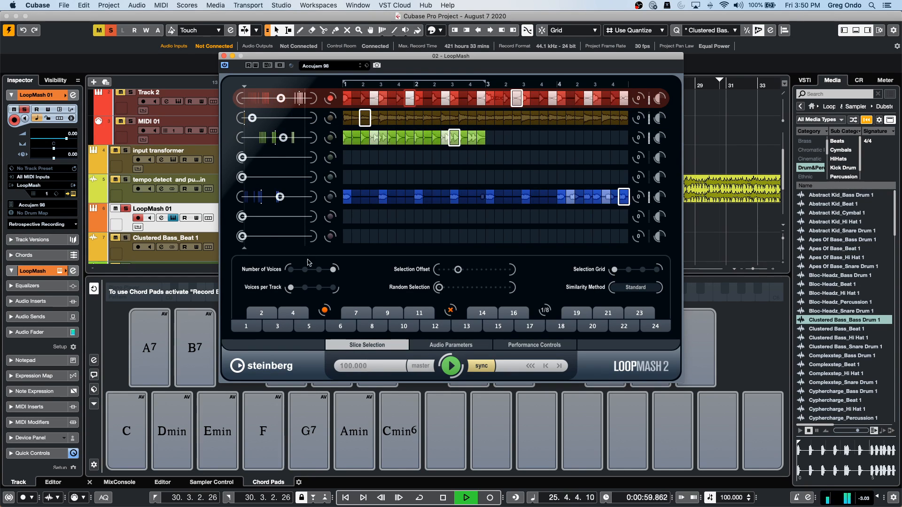
drag(311, 288, 324, 288)
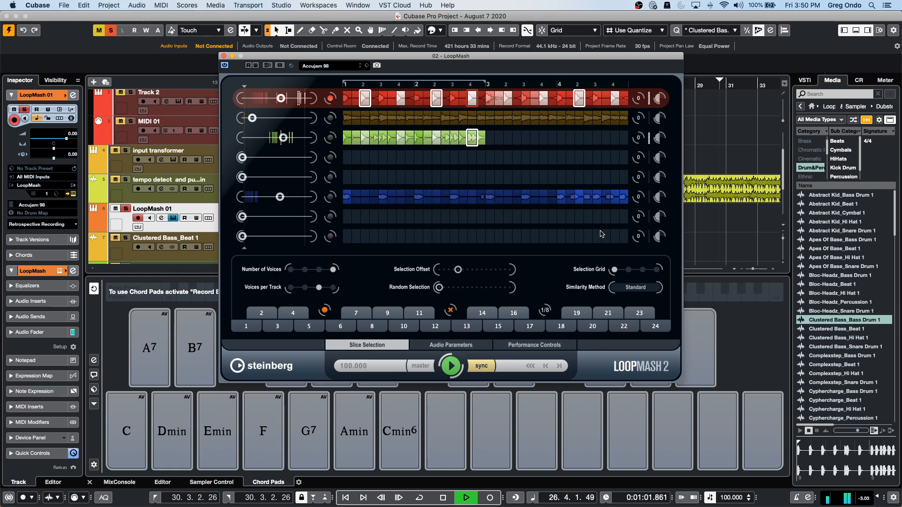
- Set Voices per Track to the second position, Random Selection to mid-range, and raise the slice selection sliders of LoopMash tracks 2, 4 and 5
click(303, 288)
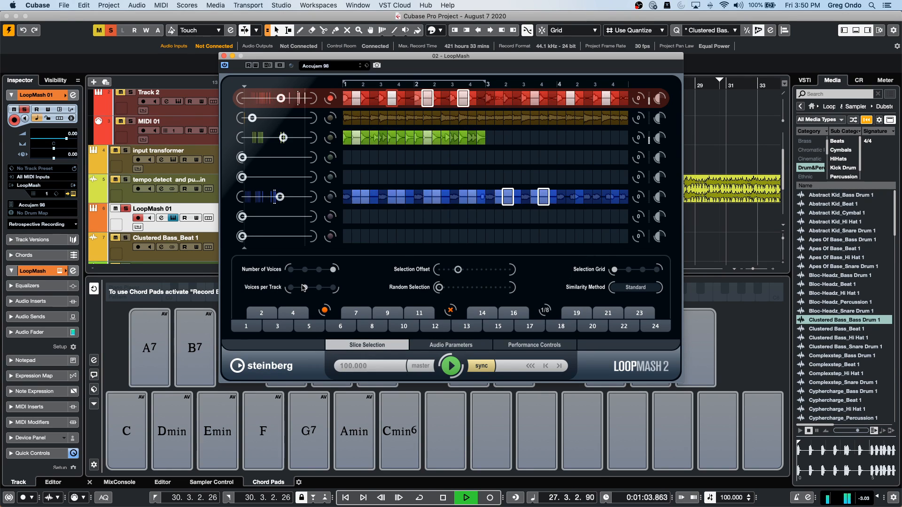
drag(440, 288, 460, 287)
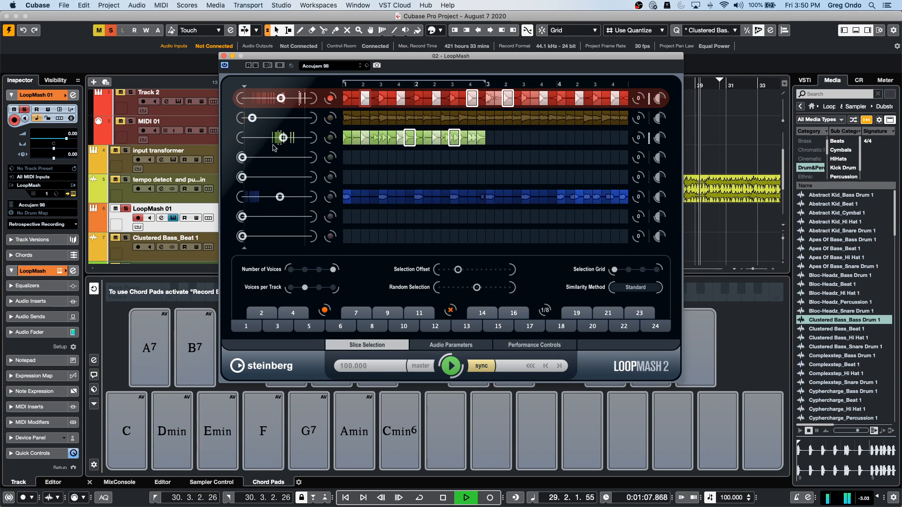
drag(253, 118, 282, 118)
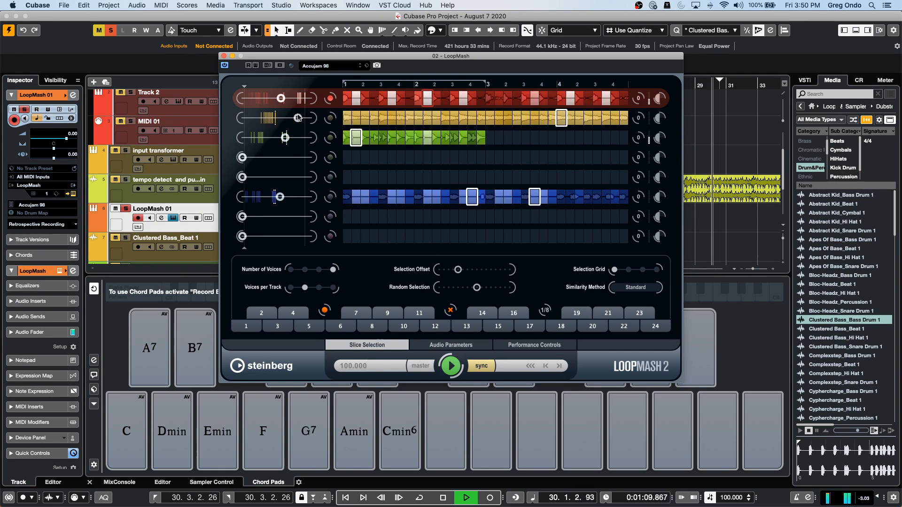
drag(242, 157, 261, 198)
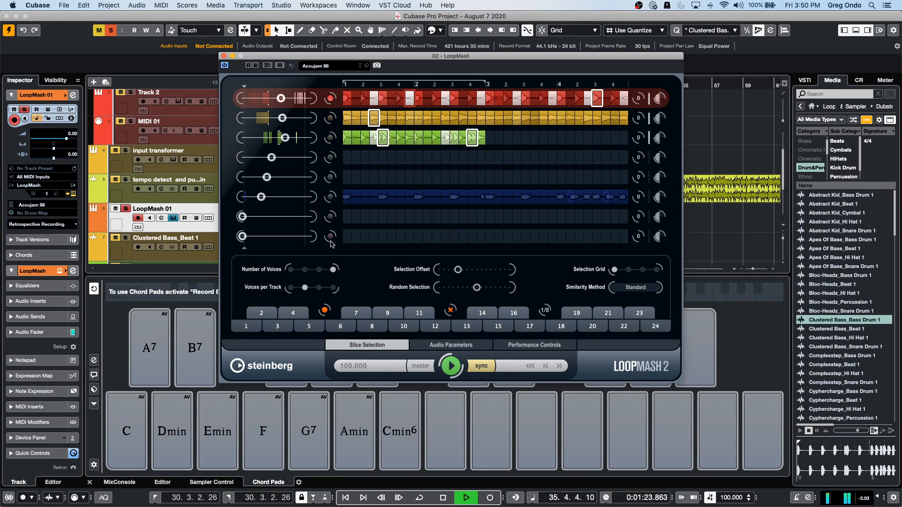
- Audition LoopMash scenes 2, 3, 5, 7 and 6 in turn during playback, ending on scene 15
click(257, 313)
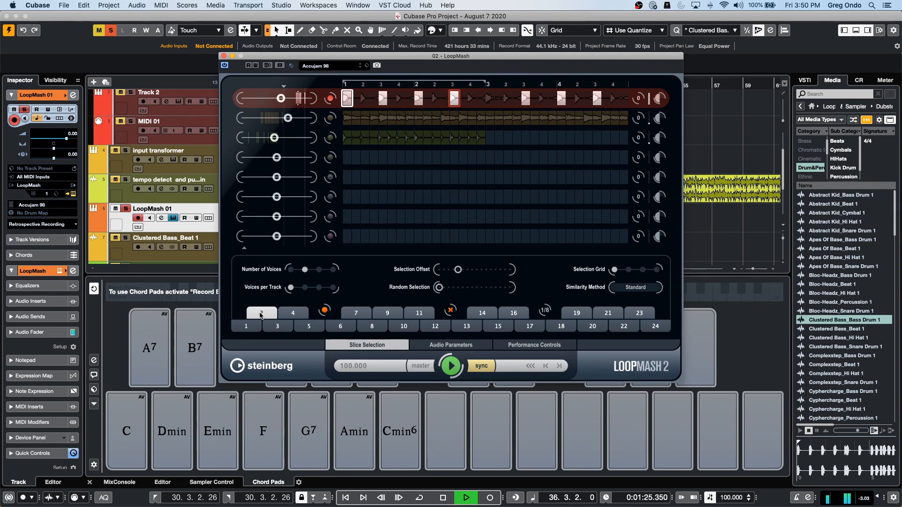
click(279, 327)
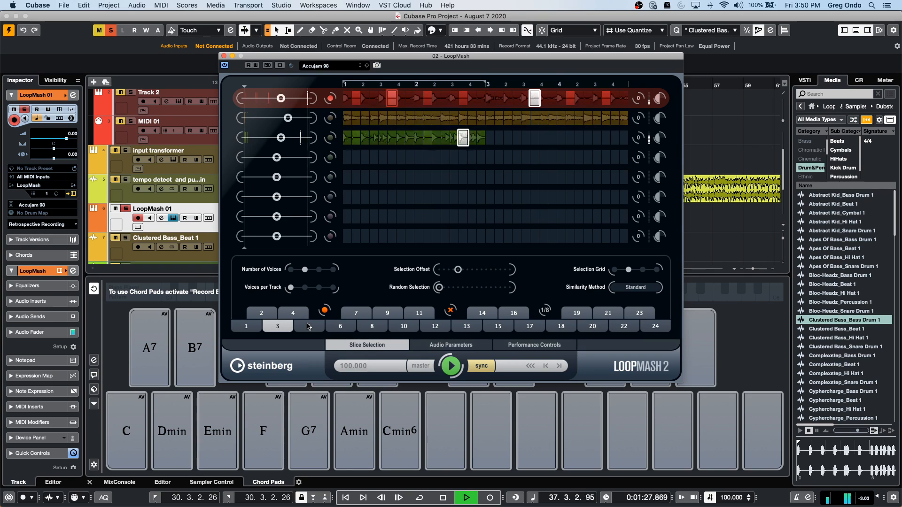
click(309, 326)
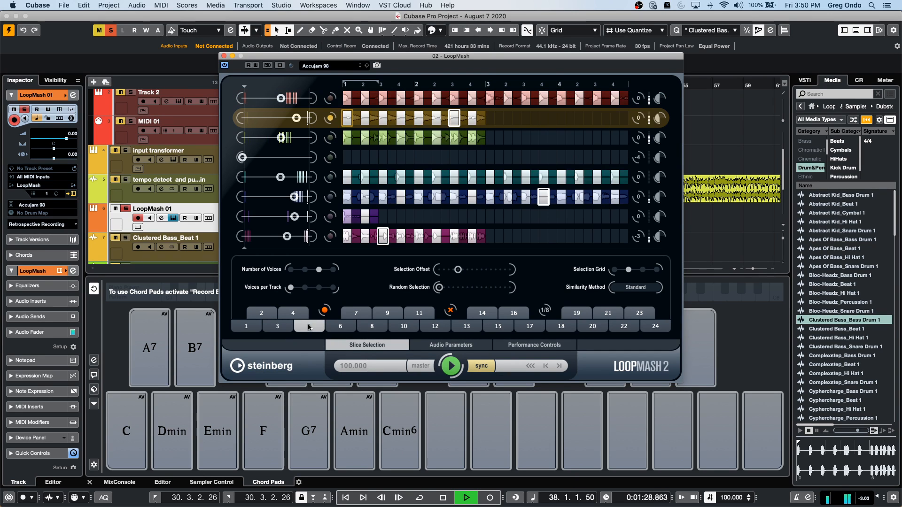
click(364, 315)
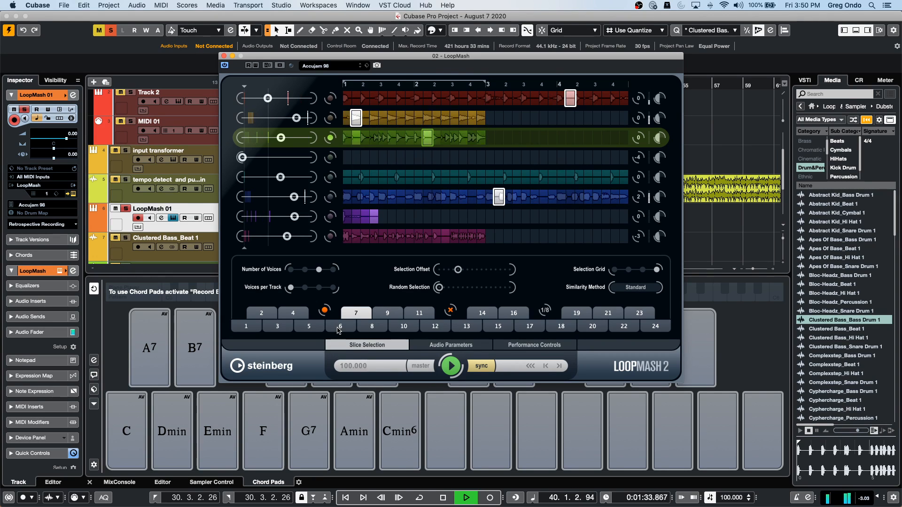
click(340, 327)
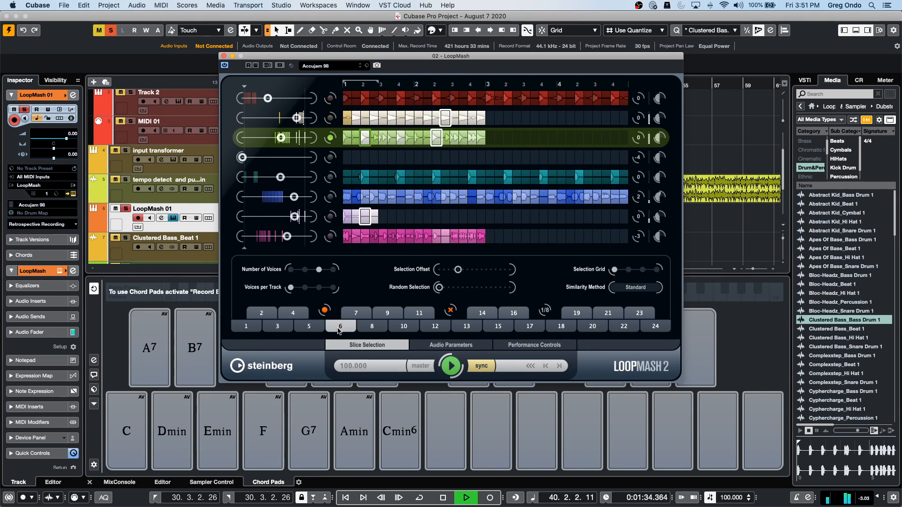
click(331, 99)
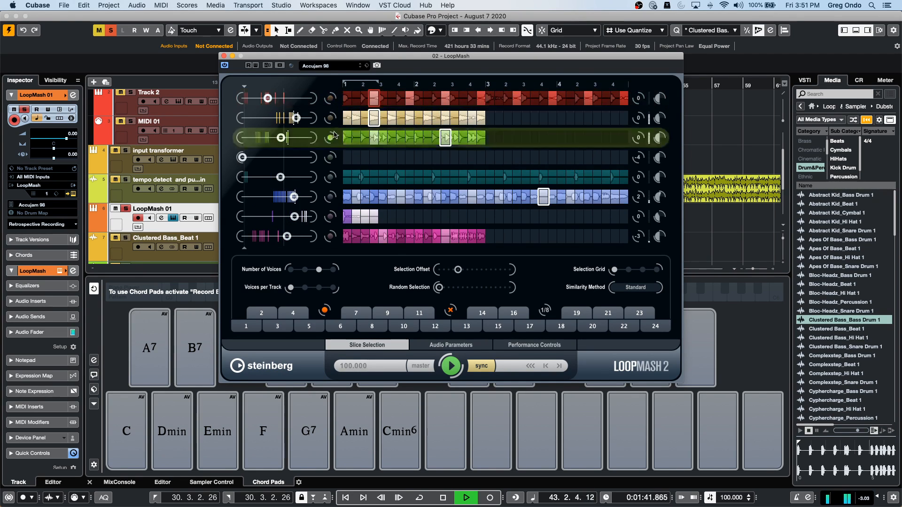
mouse_move(665, 102)
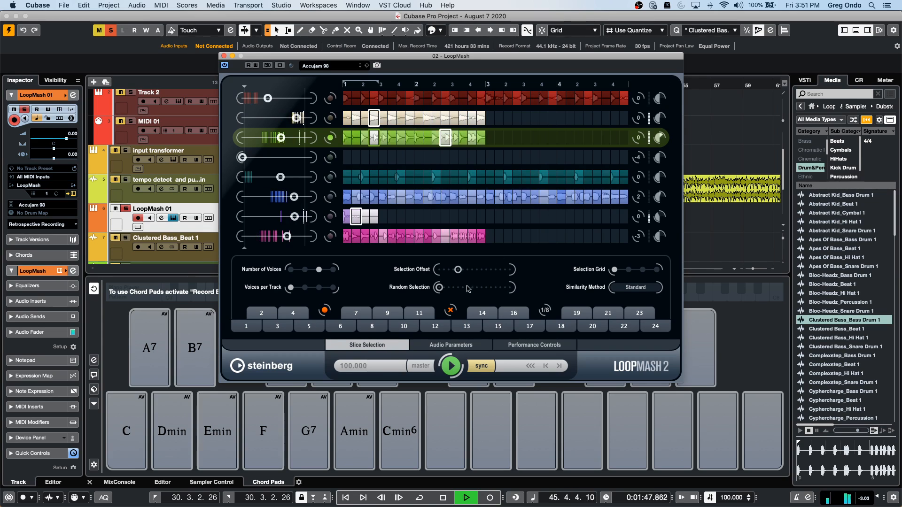
click(433, 326)
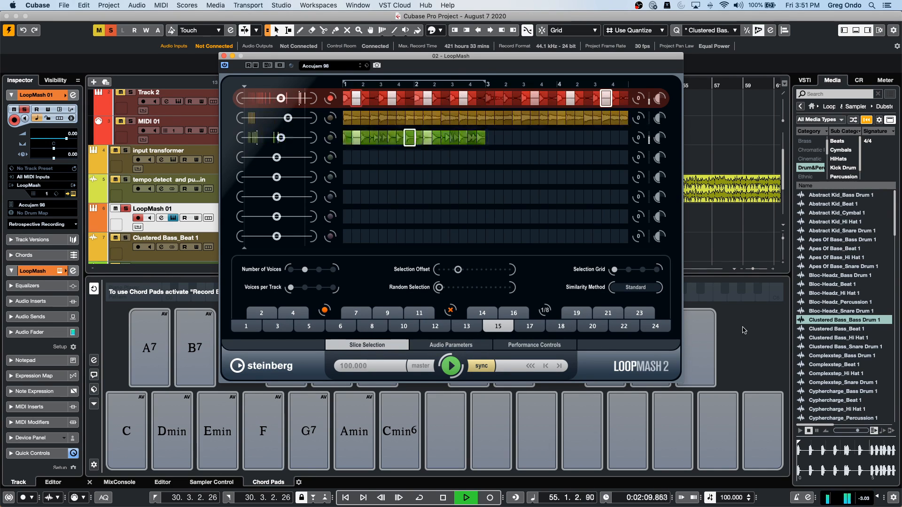
- Try LoopMash's performance effects on the running loop, including the 1/4 stutter, a slur, reverse and staccato
click(534, 344)
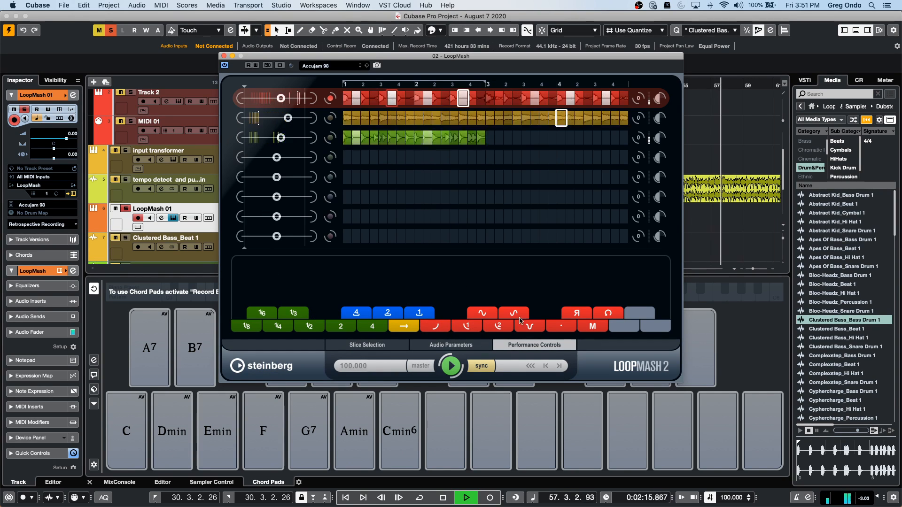
click(287, 330)
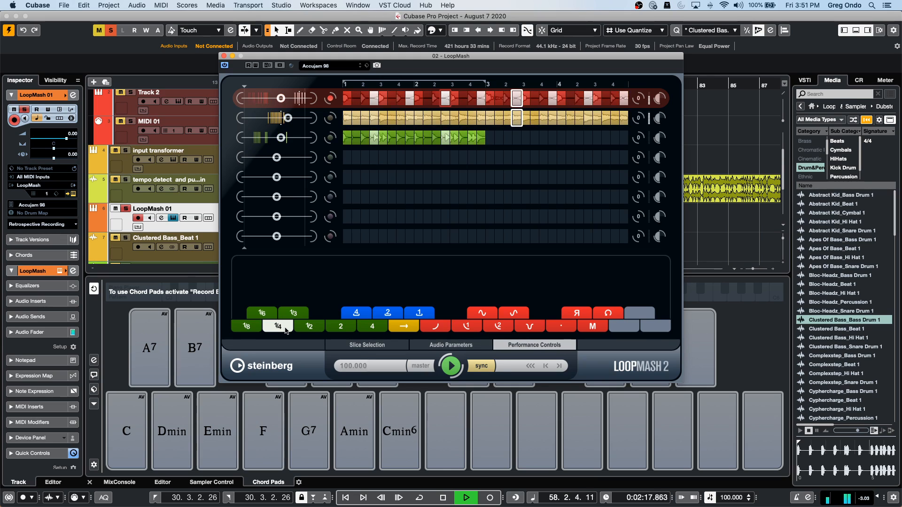
click(393, 317)
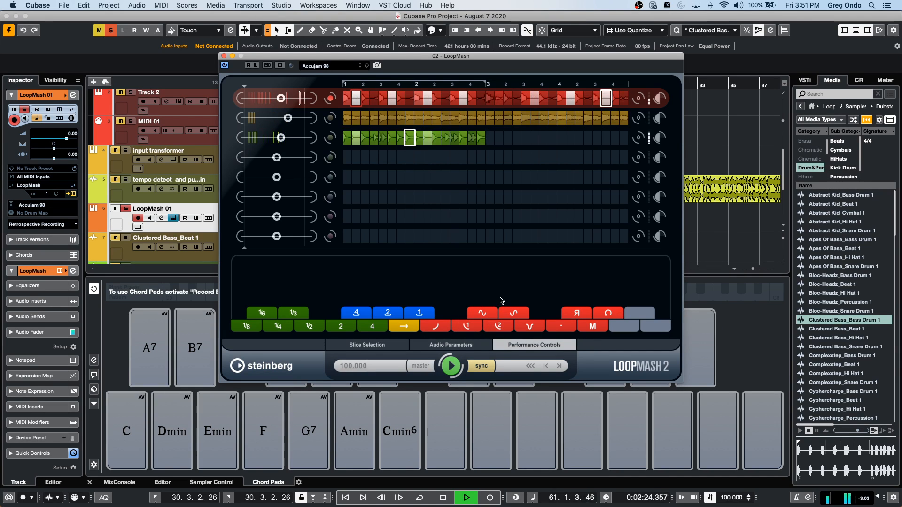
click(579, 312)
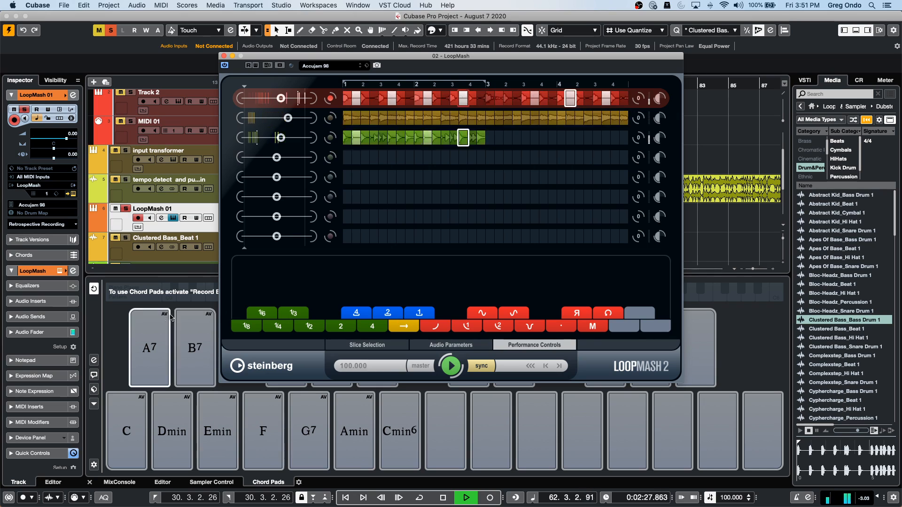
click(534, 328)
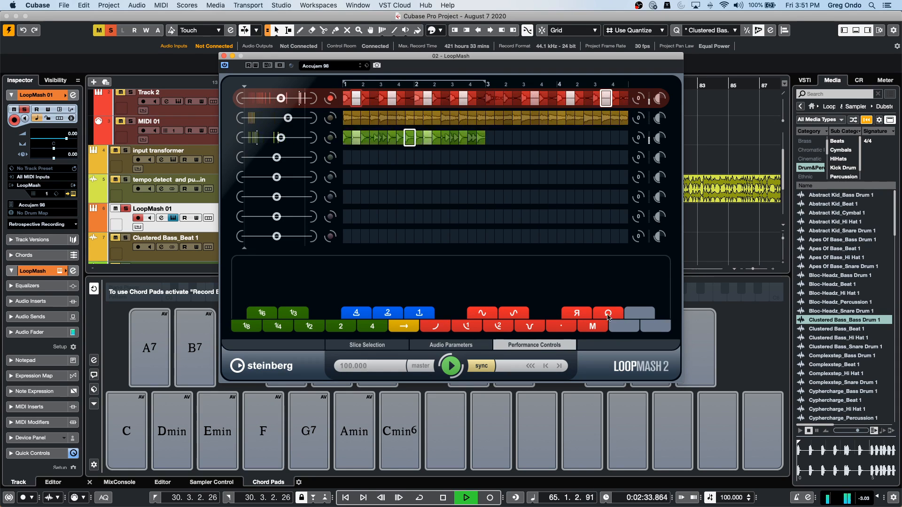
click(570, 330)
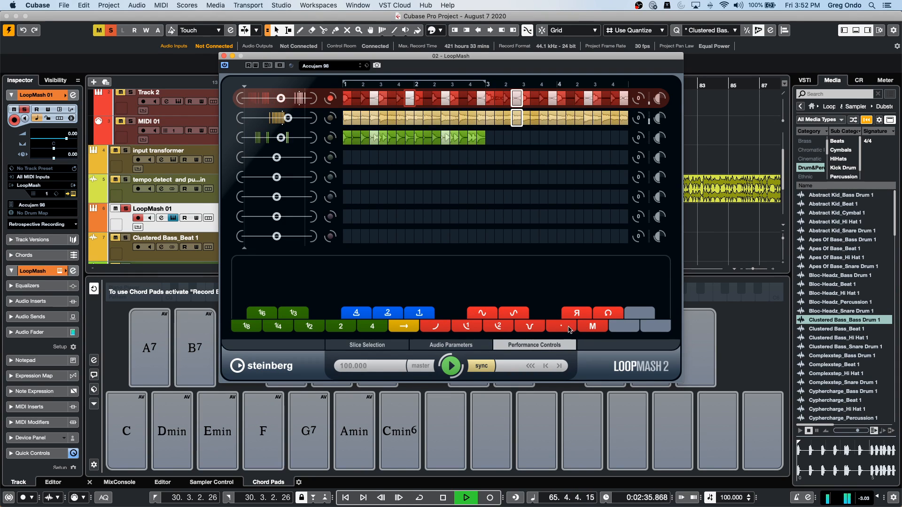
click(493, 327)
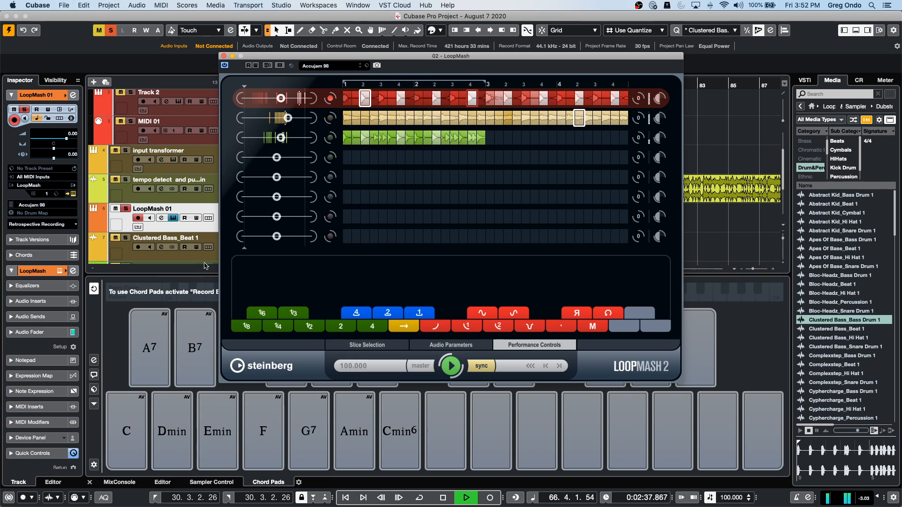
- Raise Slice Quantize slightly in LoopMash's audio parameters and trigger the 1/3 stutter performance effect
click(398, 346)
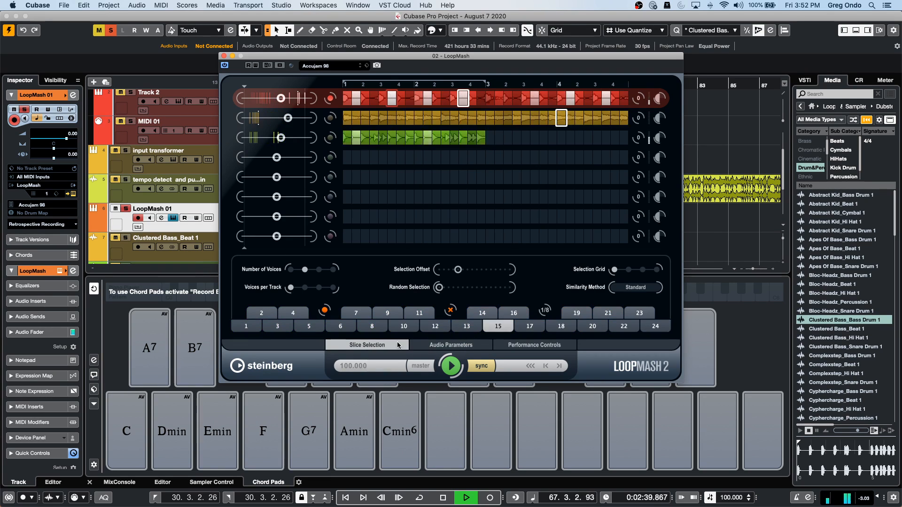
click(435, 345)
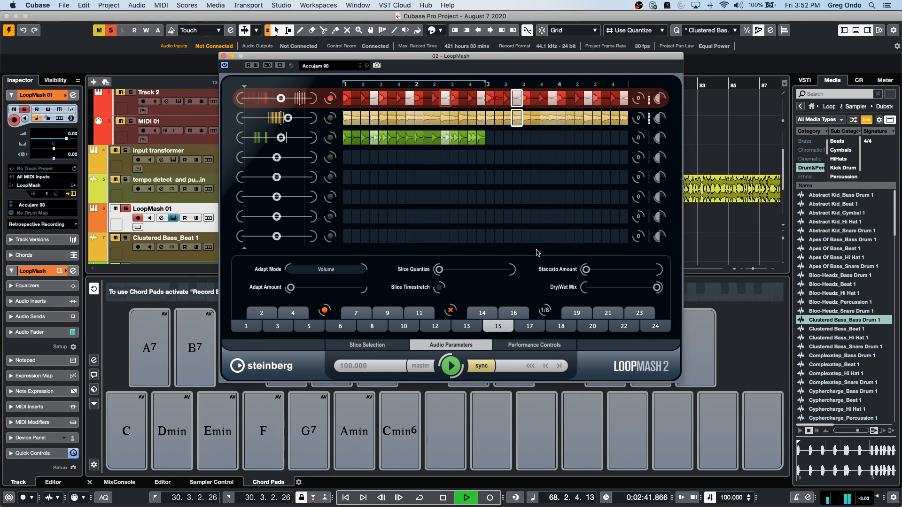
drag(444, 267, 451, 266)
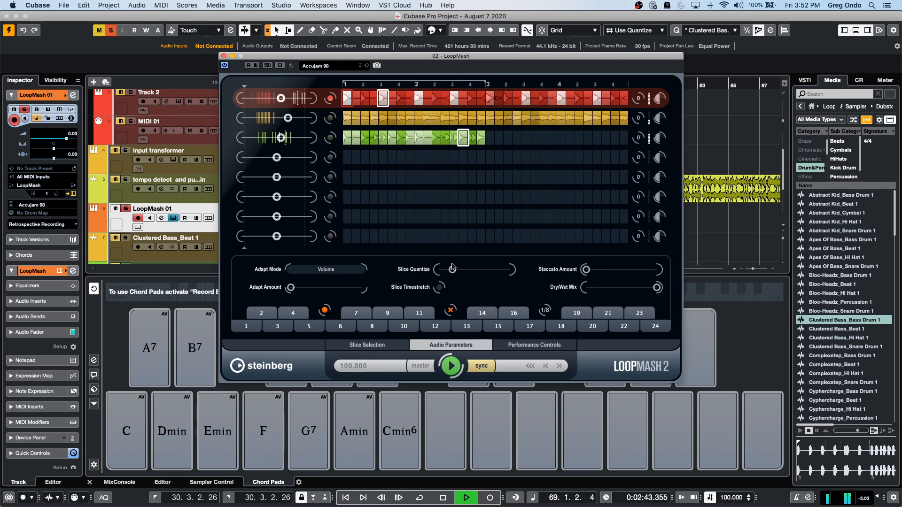
click(531, 346)
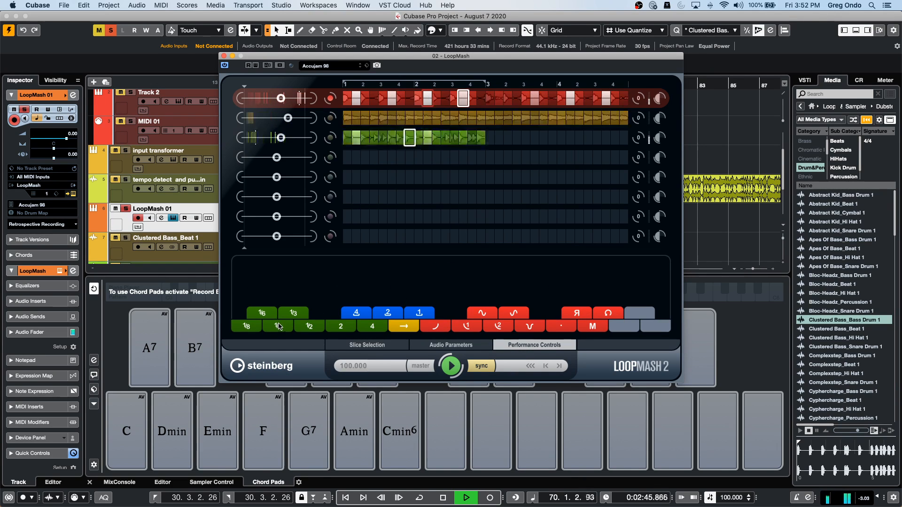
click(292, 313)
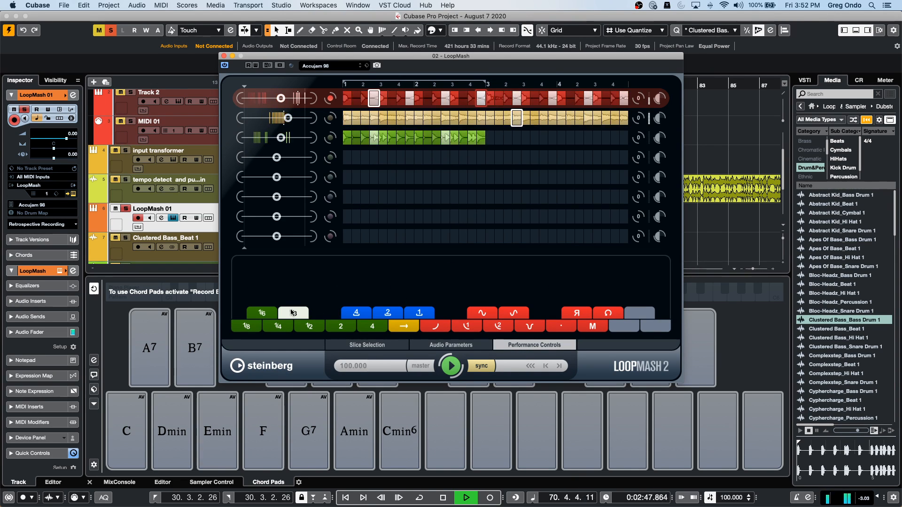
- Audition LoopMash scenes 3, 5, 6, 8, 9, 10, 12, 13, 20 and 22 in turn during playback
click(360, 347)
click(275, 330)
click(311, 327)
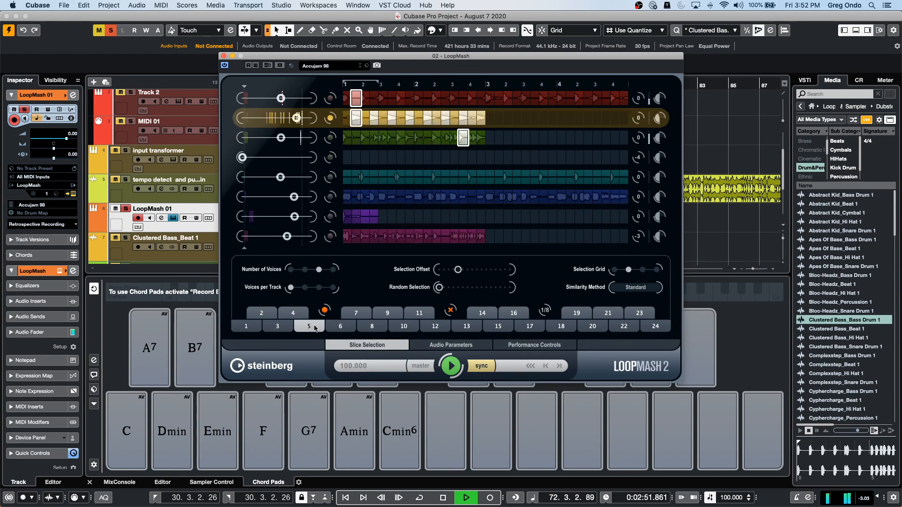
click(342, 327)
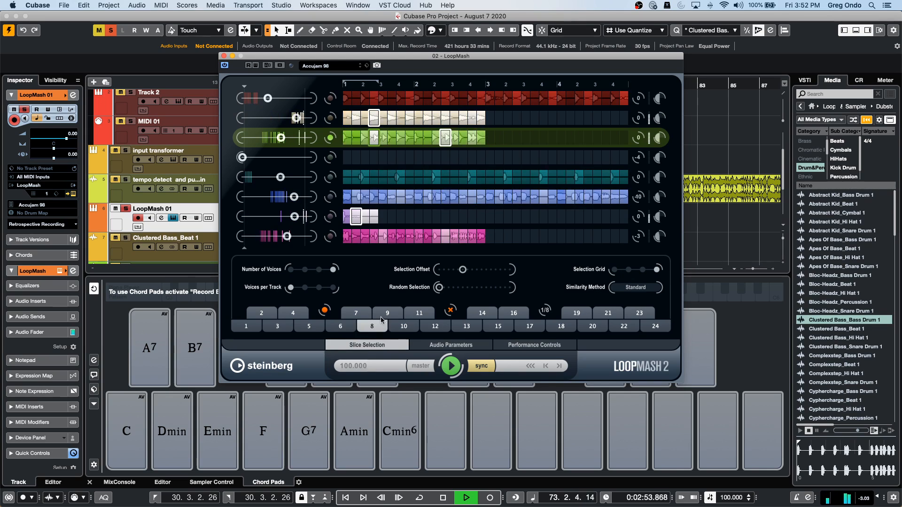
click(385, 314)
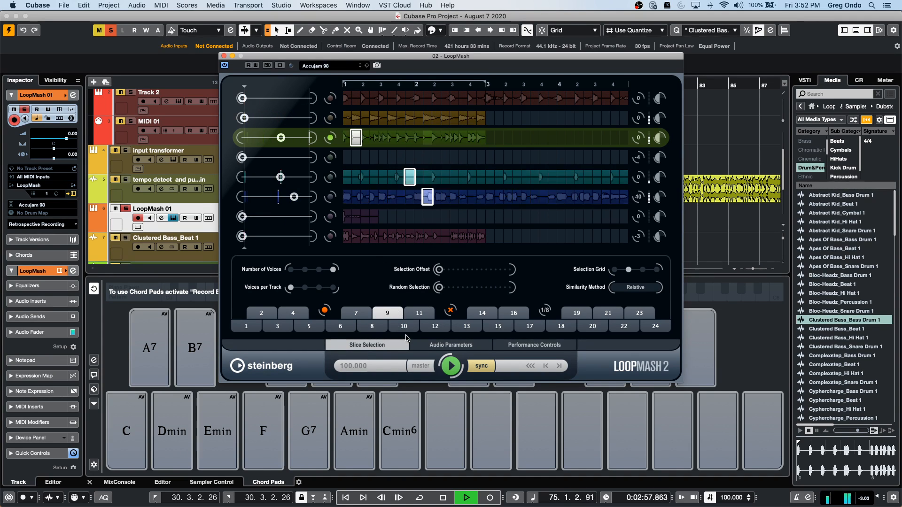
click(402, 327)
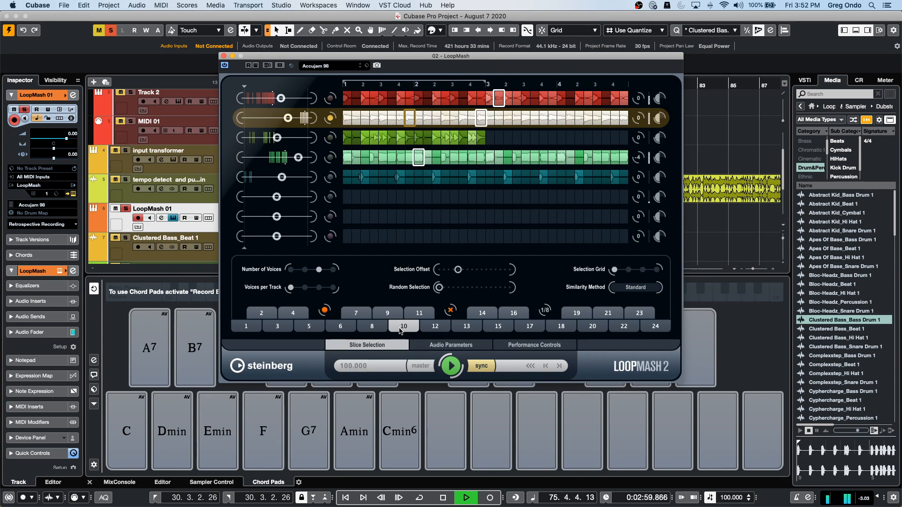
click(436, 326)
click(465, 326)
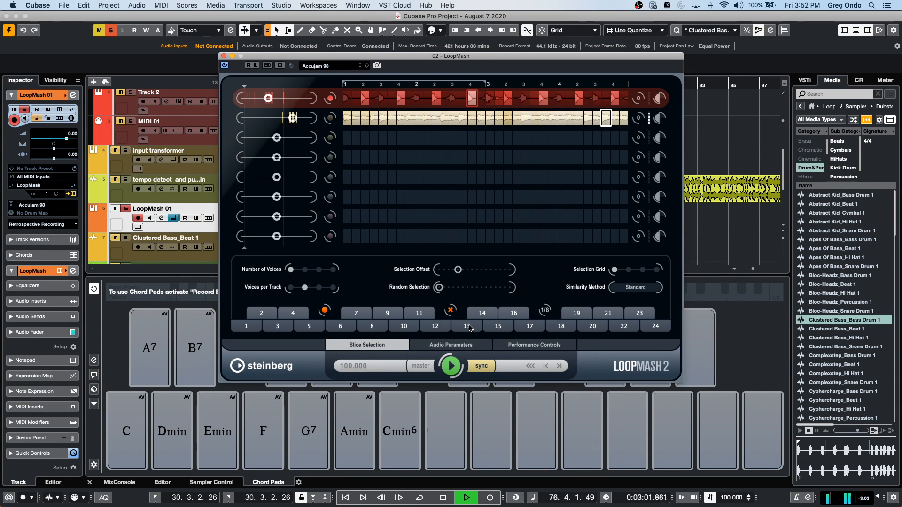
click(593, 326)
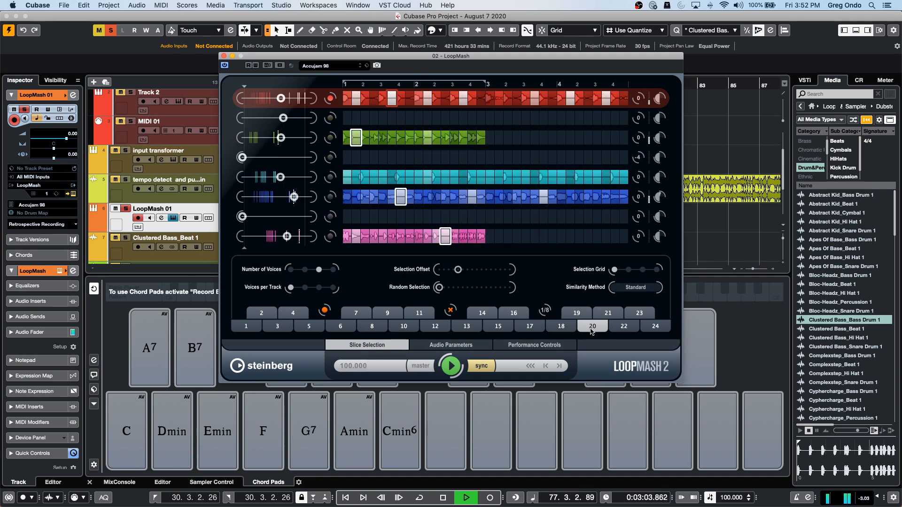
click(622, 326)
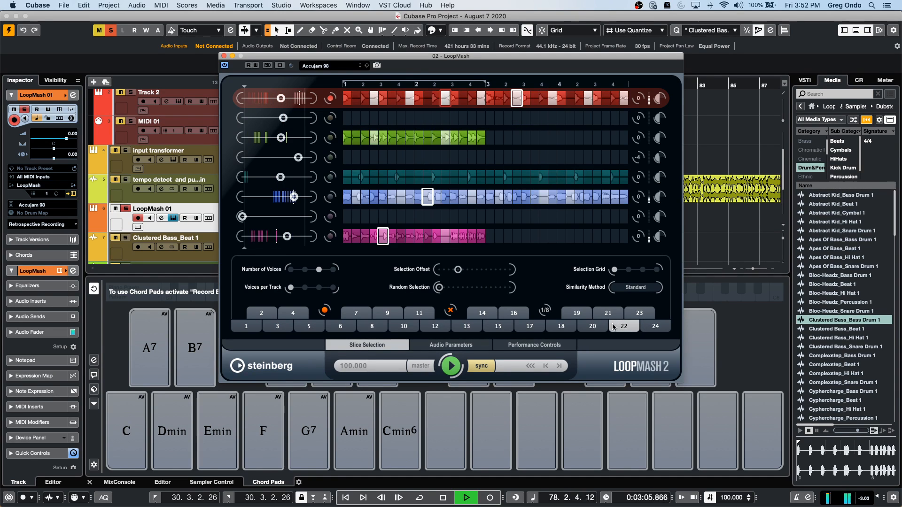
- Set the project tempo to 112 BPM while LoopMash plays in sync
click(729, 501)
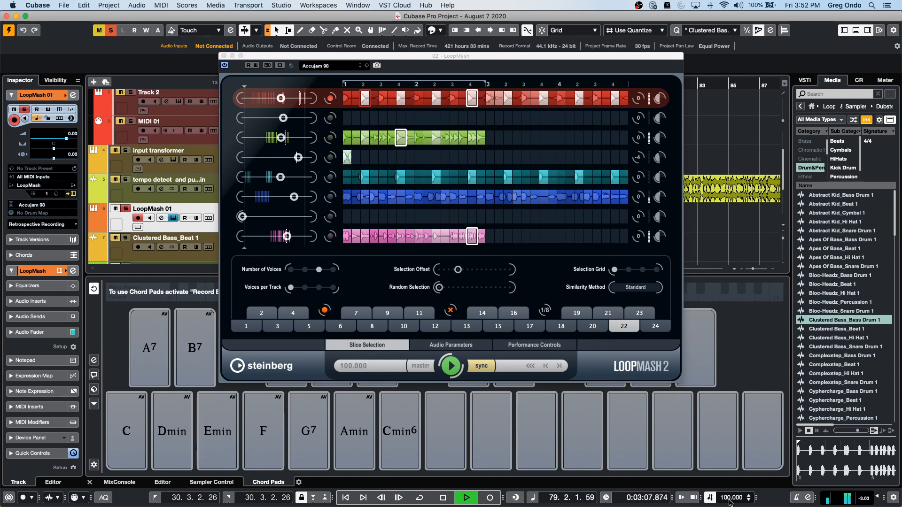
double_click(729, 501)
text(112)
key(Return)
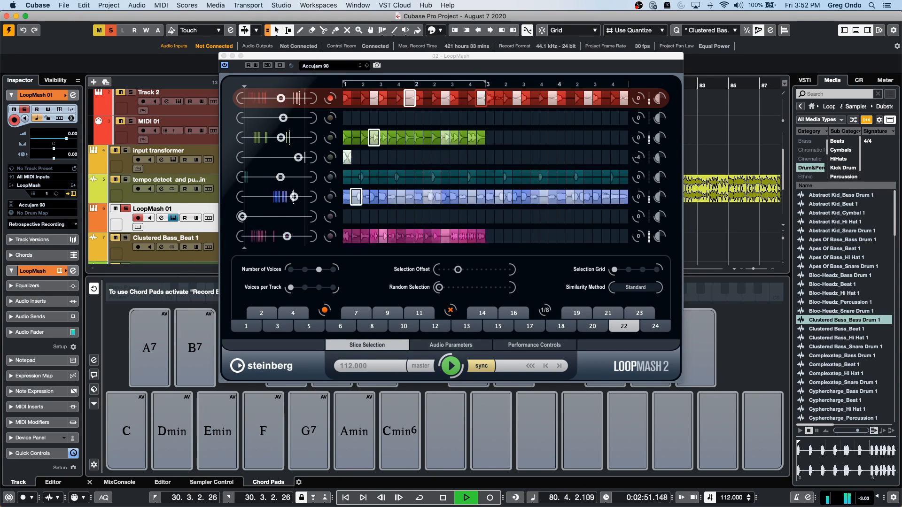
- Set the project tempo to 92 BPM and recall LoopMash scene 6
double_click(730, 498)
text(92)
key(Return)
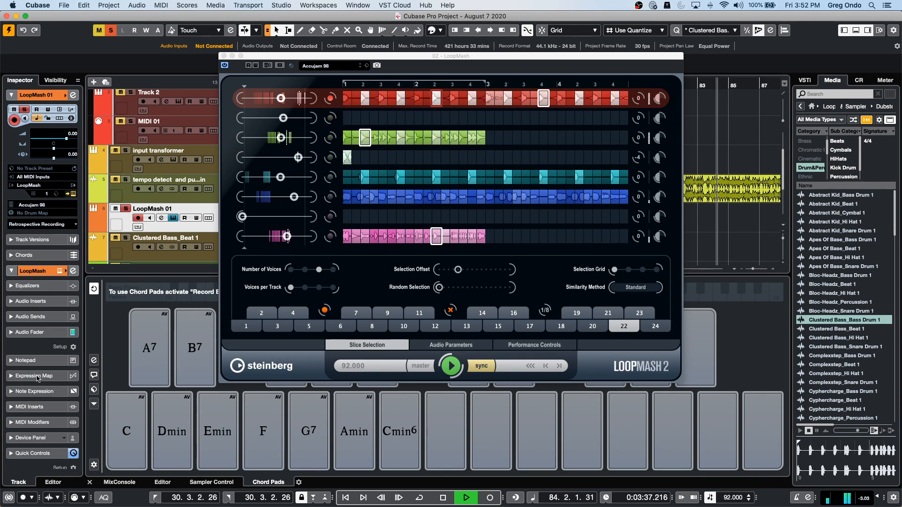
click(340, 326)
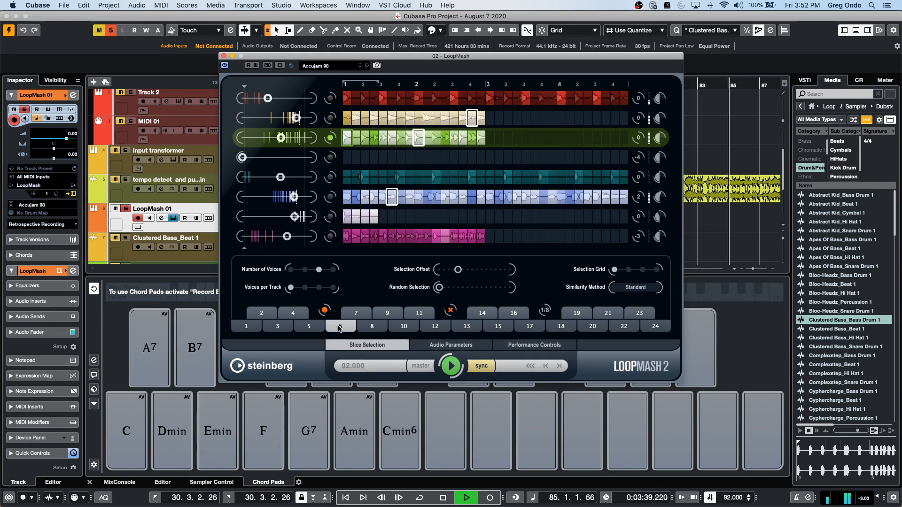
- Audition several LoopMash performance effects during playback, including the 1/3 stutter and Backspin 4, stop playback and close LoopMash
click(514, 348)
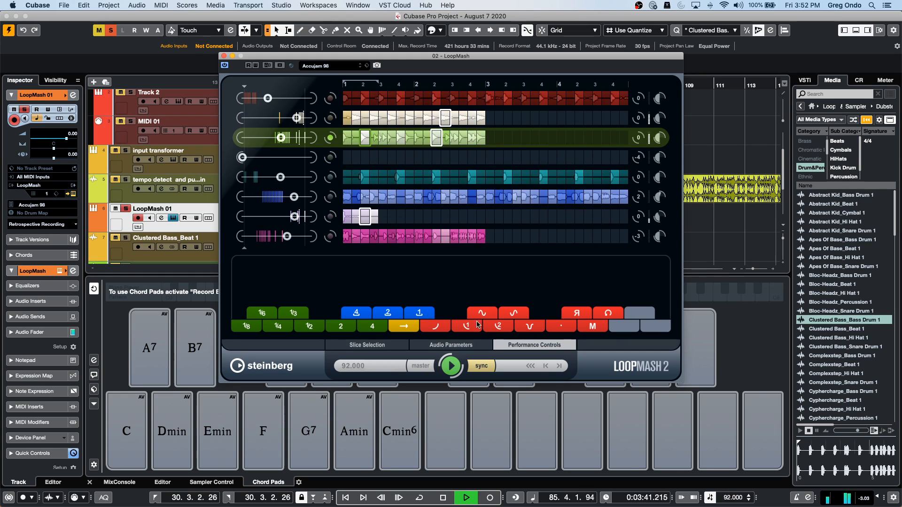
click(502, 332)
click(280, 312)
click(355, 313)
click(605, 313)
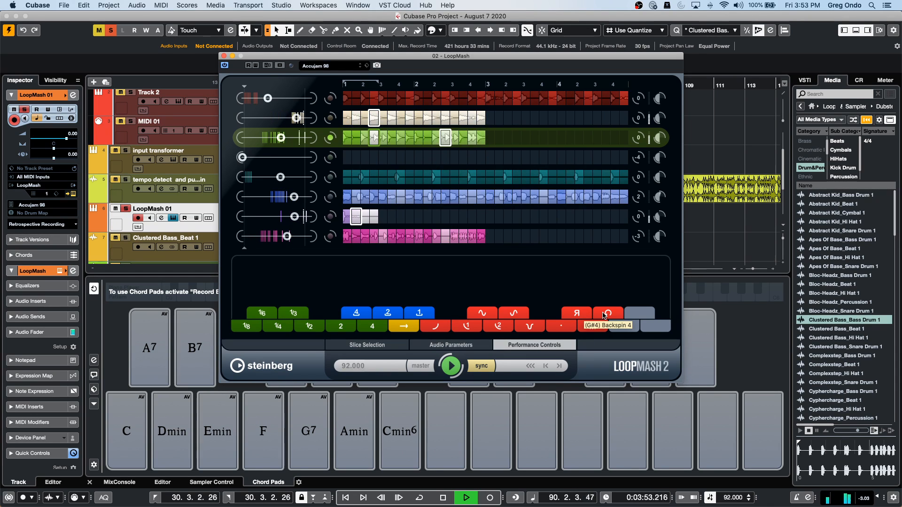
key(space)
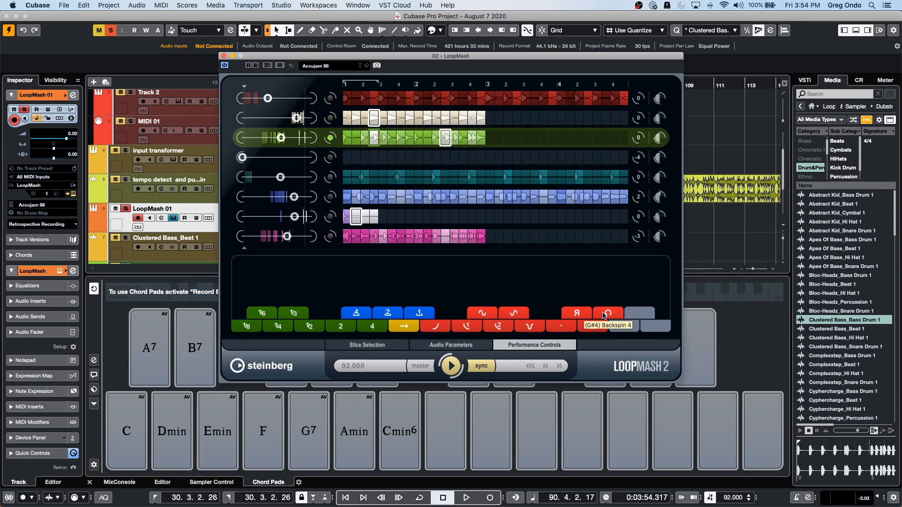
click(224, 56)
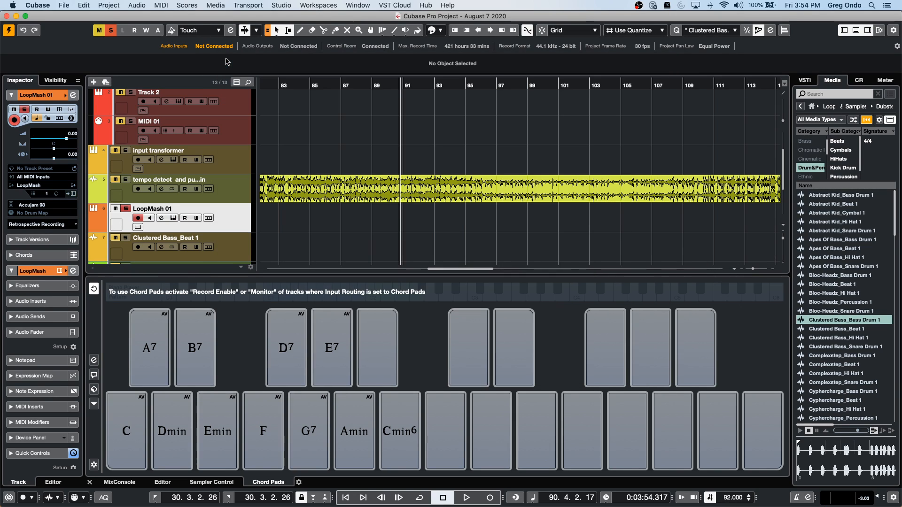
- Open the Audio Connections and examine the Control Room channel setup
click(64, 5)
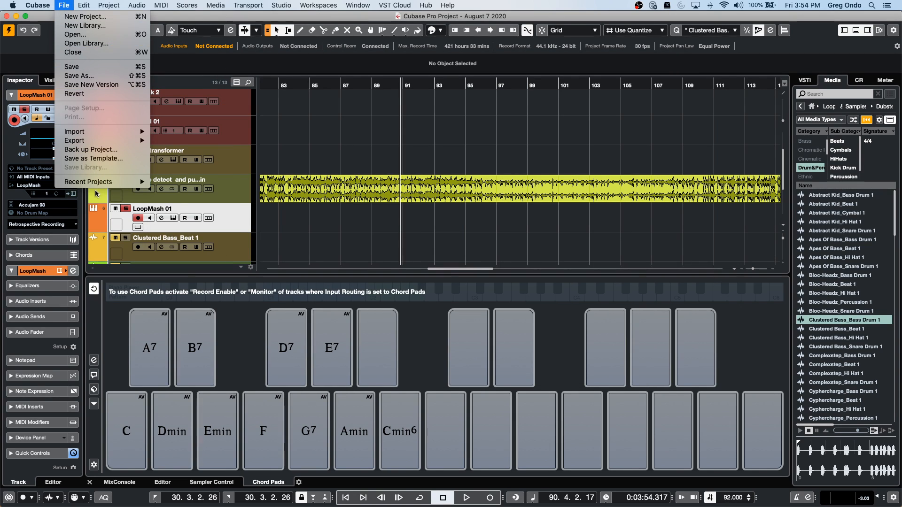
mouse_move(97, 185)
click(436, 220)
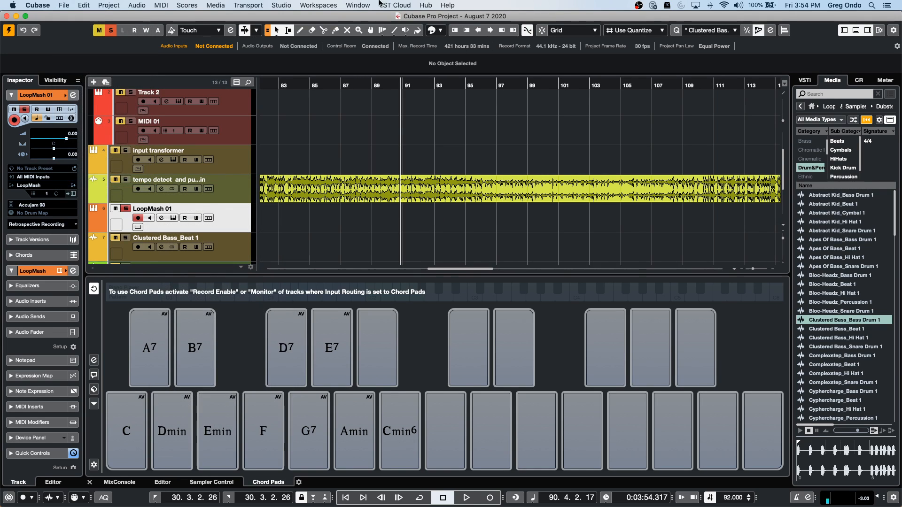
click(366, 5)
mouse_move(328, 8)
mouse_move(281, 5)
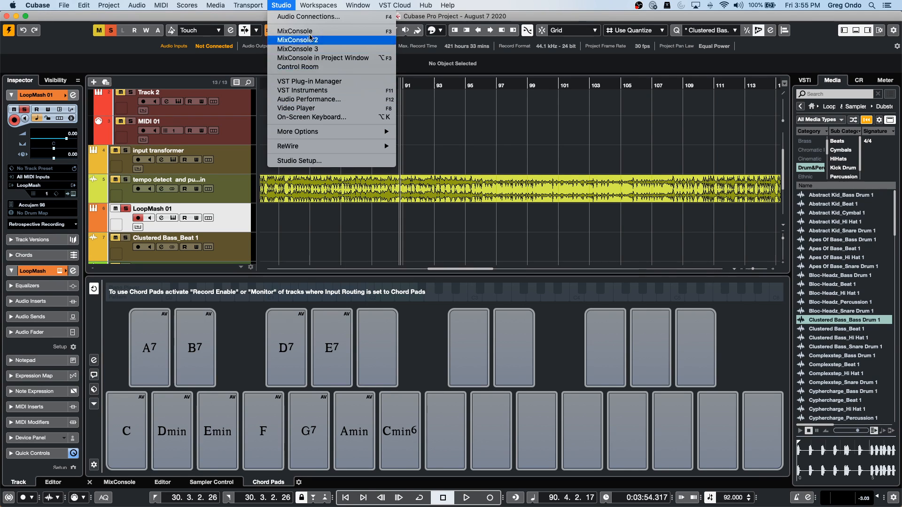
click(305, 16)
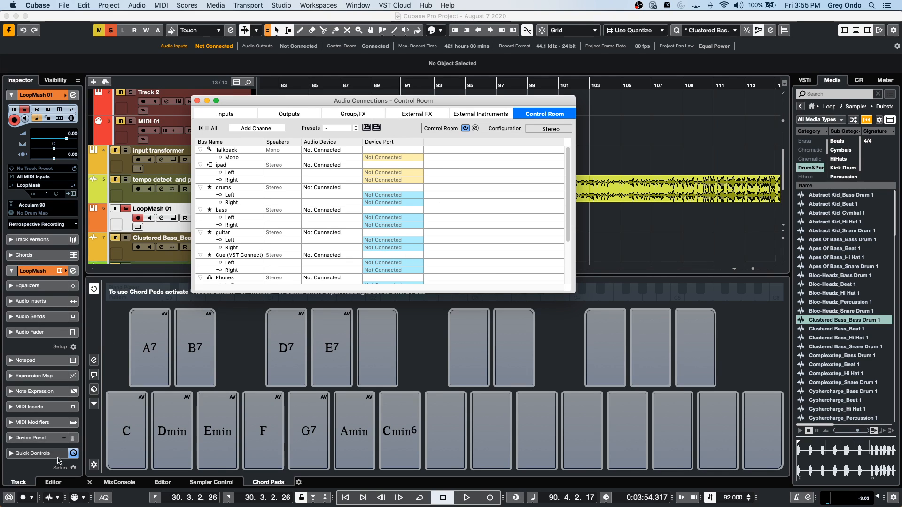
- Open the recent project beatles stones t.cpr, activate it and show its MixConsole
click(64, 5)
mouse_move(104, 182)
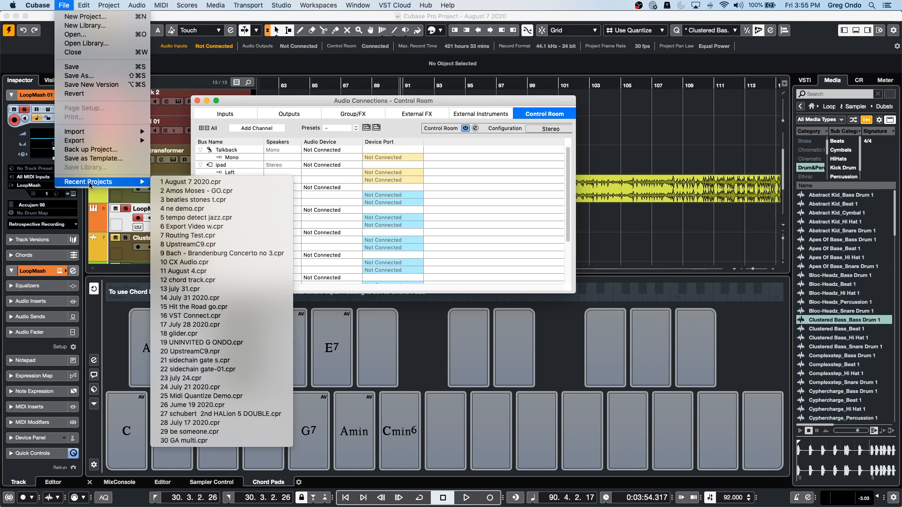
click(191, 200)
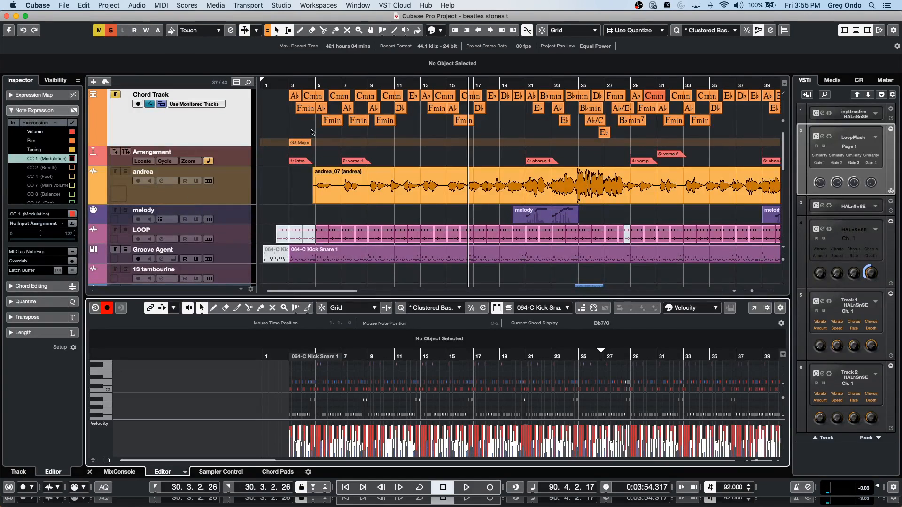
click(9, 30)
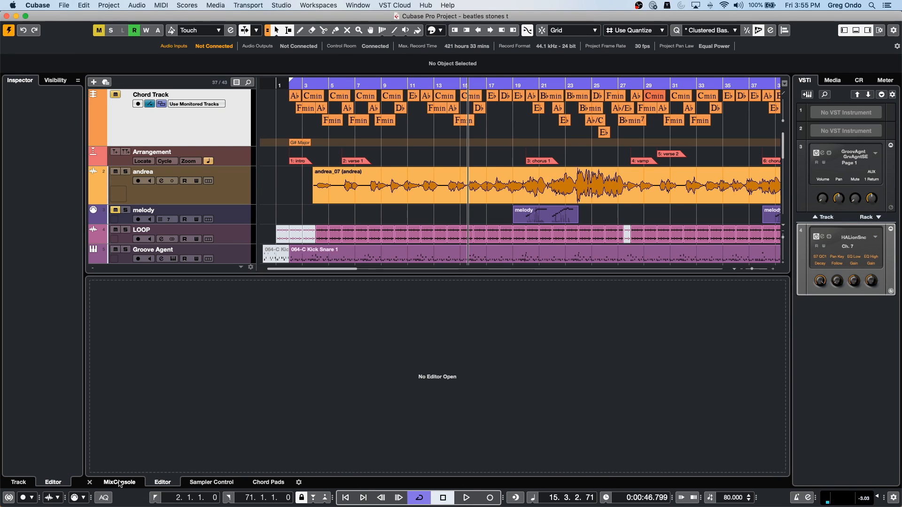
click(120, 483)
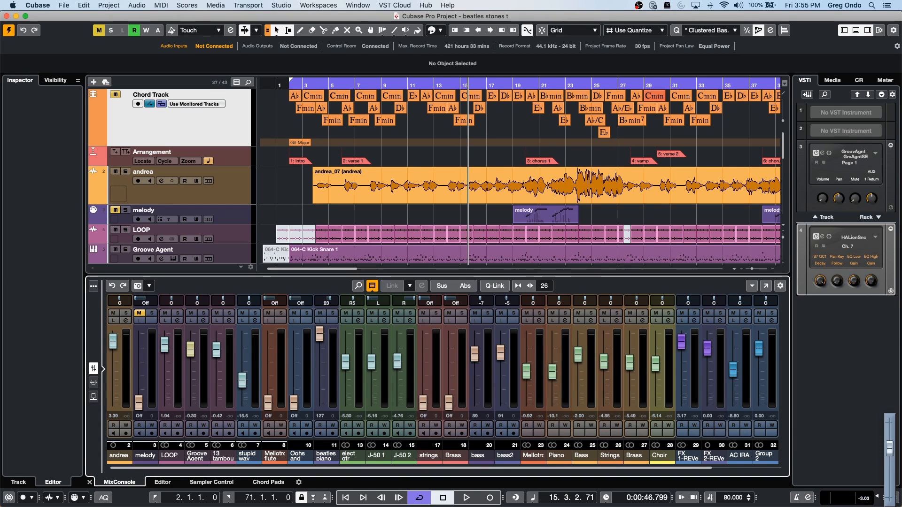
- Try pulling down the Stereo output fader in the MixConsole while the project plays
key(space)
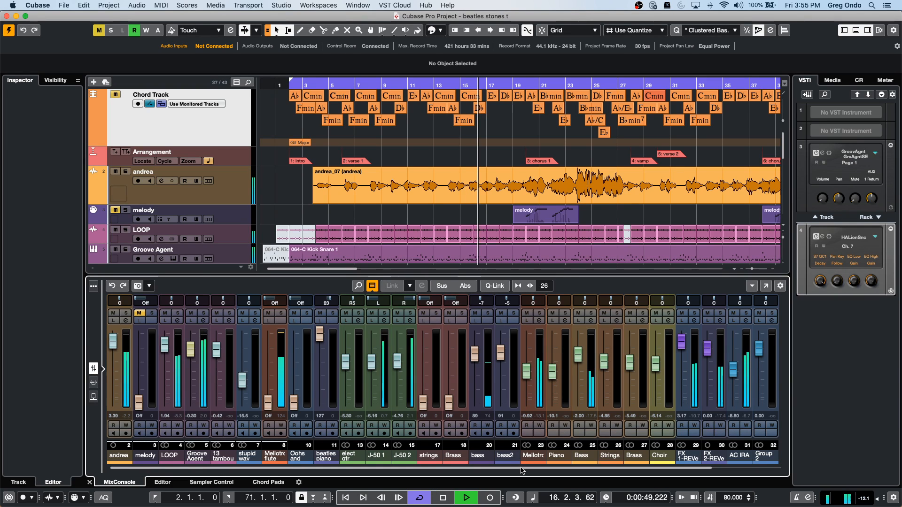
scroll(520, 466, right, 4)
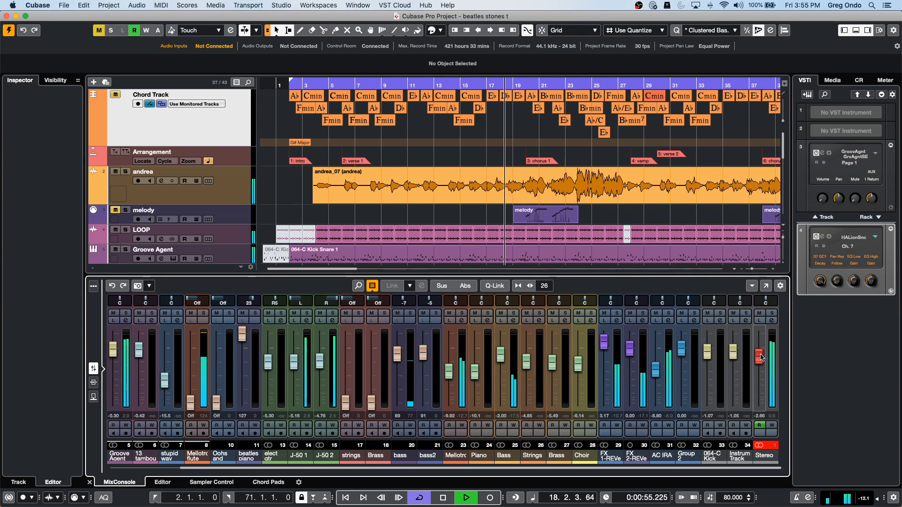
drag(760, 356, 757, 394)
key(space)
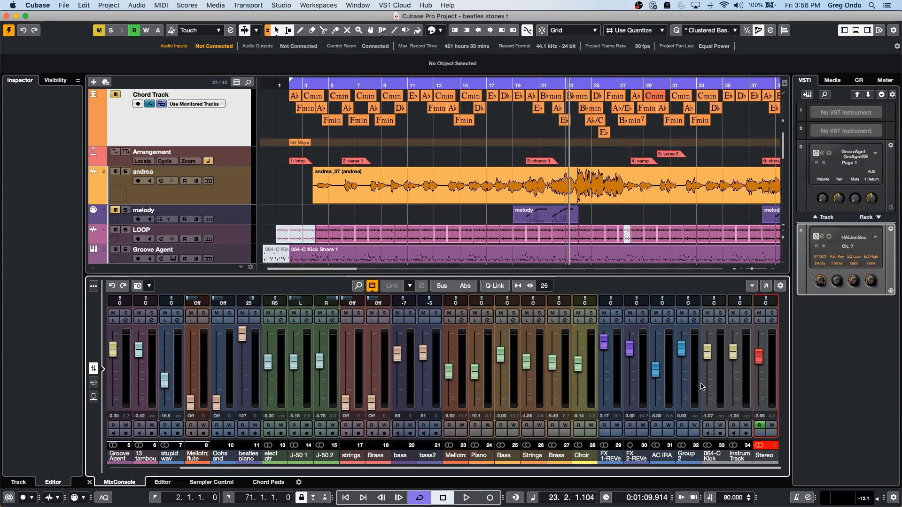
- Show the Control Room, lower its main level to -31.1 dB during playback, and bring it back up to -16.1 dB
click(487, 382)
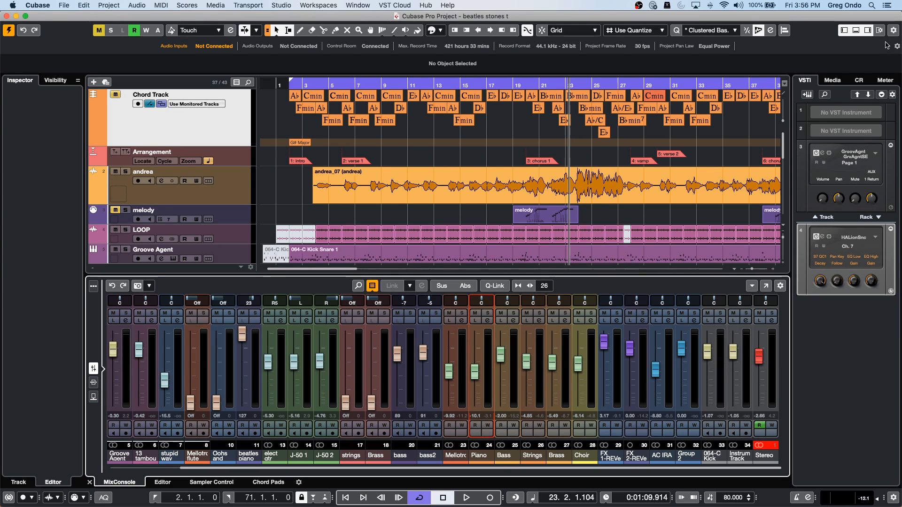
click(858, 82)
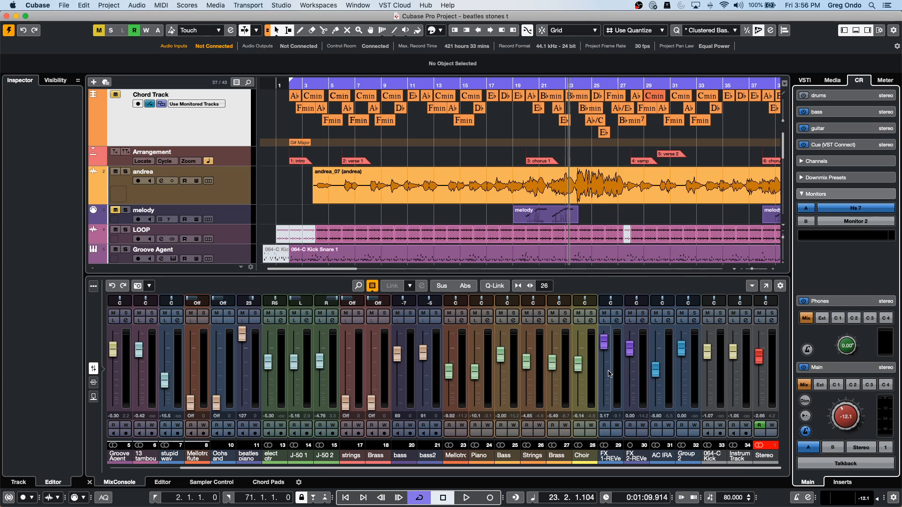
key(space)
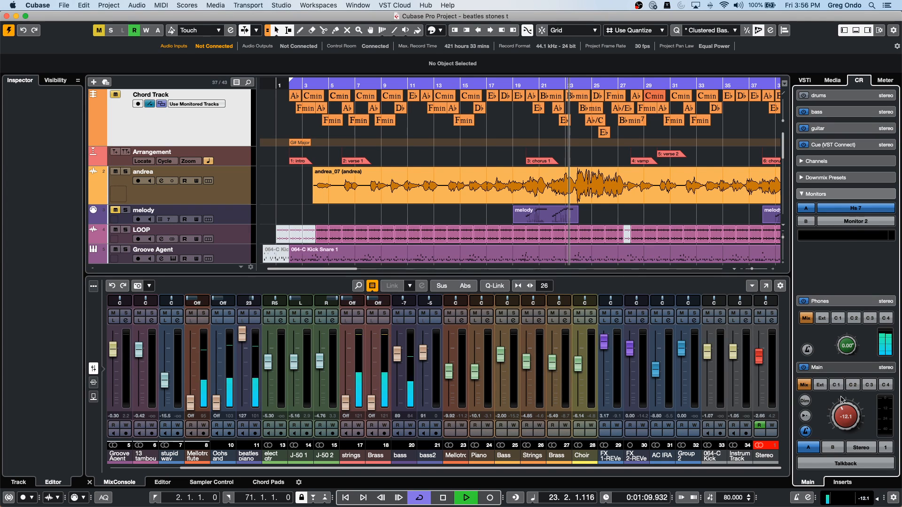
mouse_move(842, 413)
mouse_down()
mouse_move(837, 445)
mouse_move(837, 404)
mouse_up()
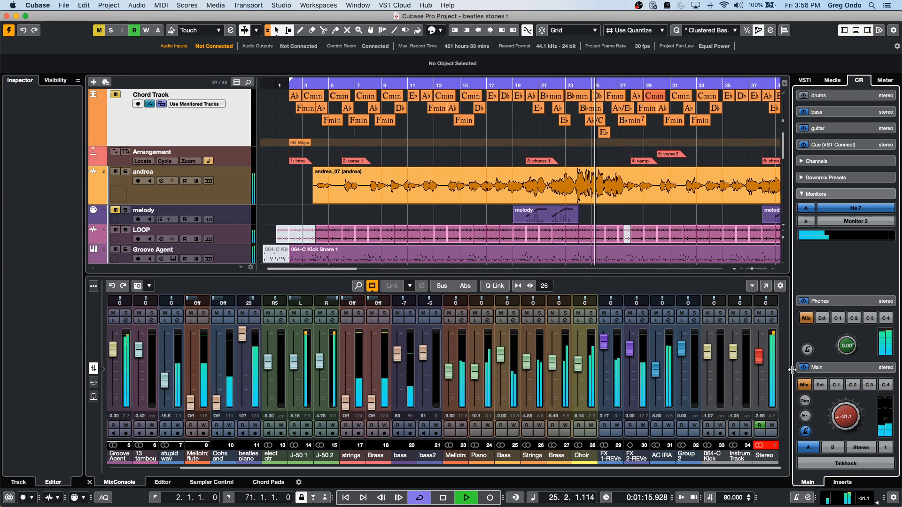
drag(843, 415, 813, 399)
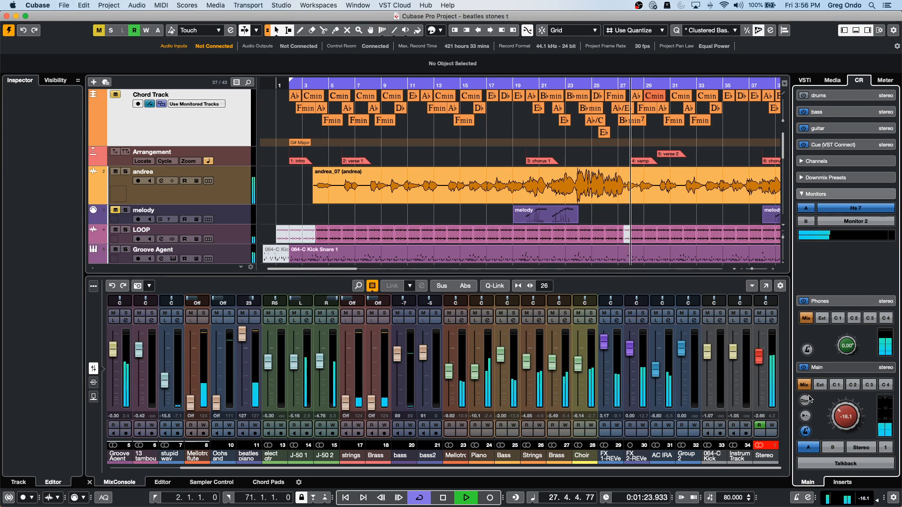
key(space)
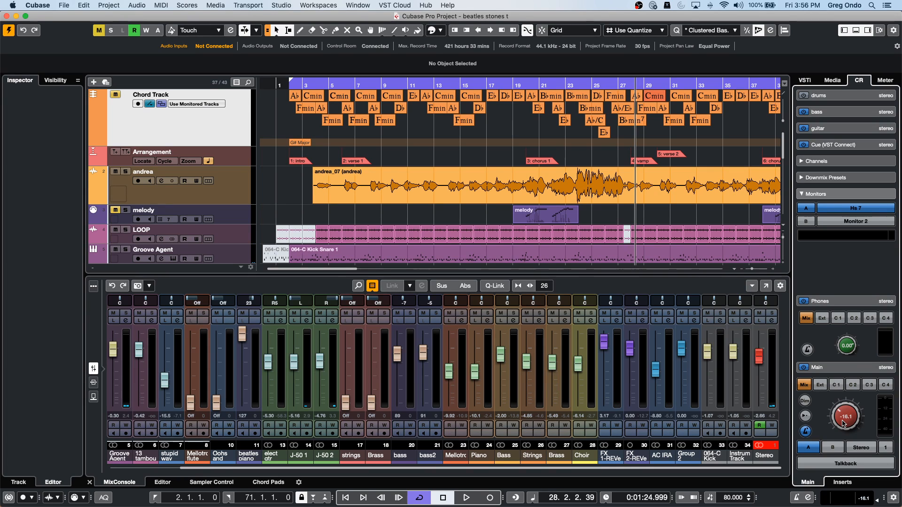
- Raise the Control Room main level to -2.90 dB during playback and store it as the reference level
key(space)
drag(843, 415, 844, 386)
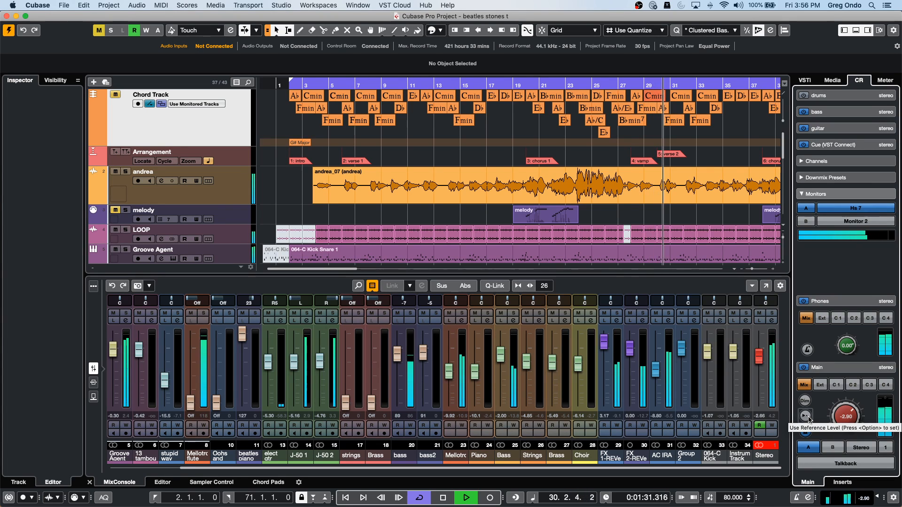
click(806, 417)
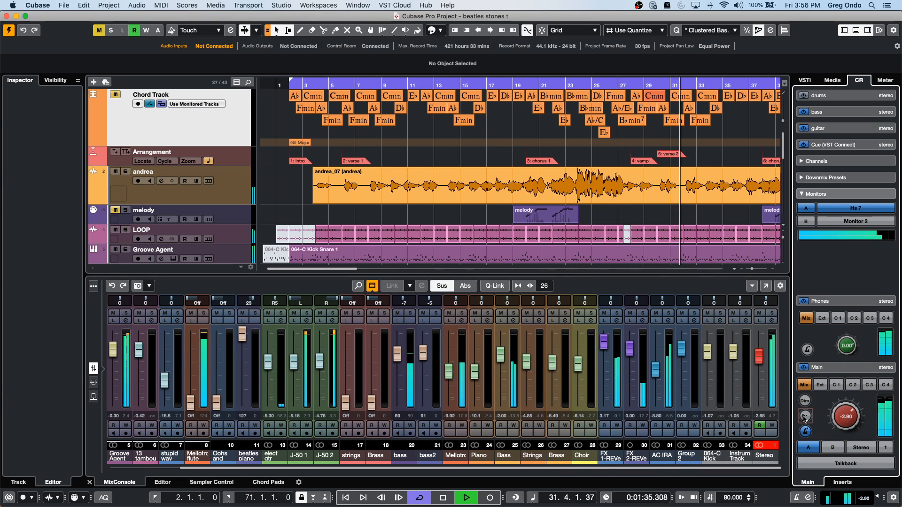
click(805, 416)
- Lower the Control Room level to -21.8 dB, switch the reference level on and off for comparison, and stop playback
click(804, 416)
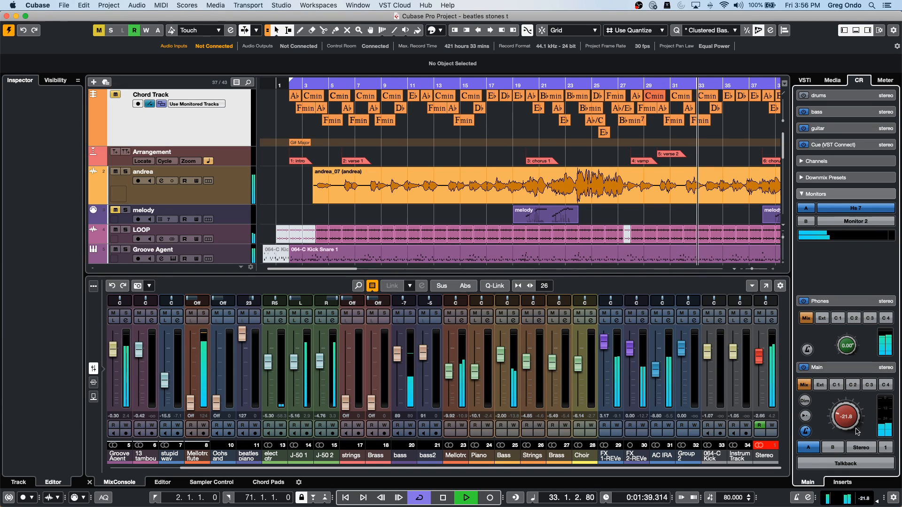
click(805, 416)
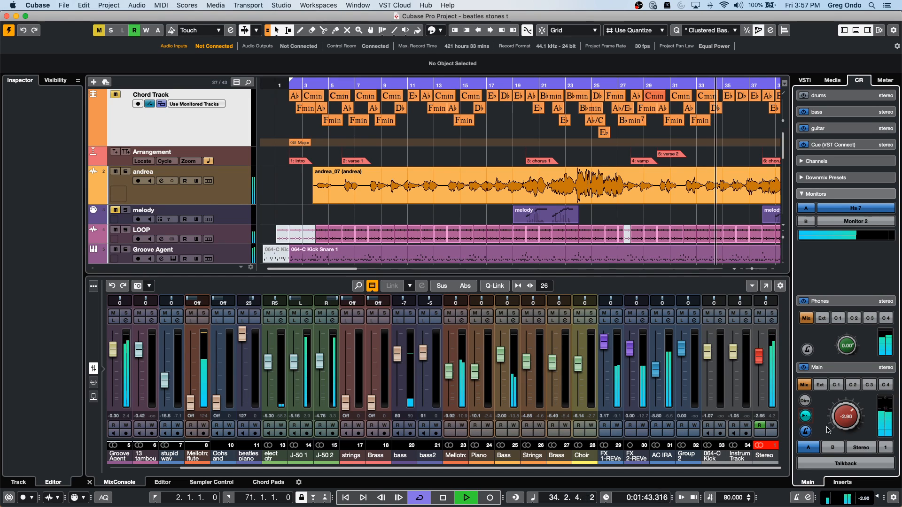
click(806, 417)
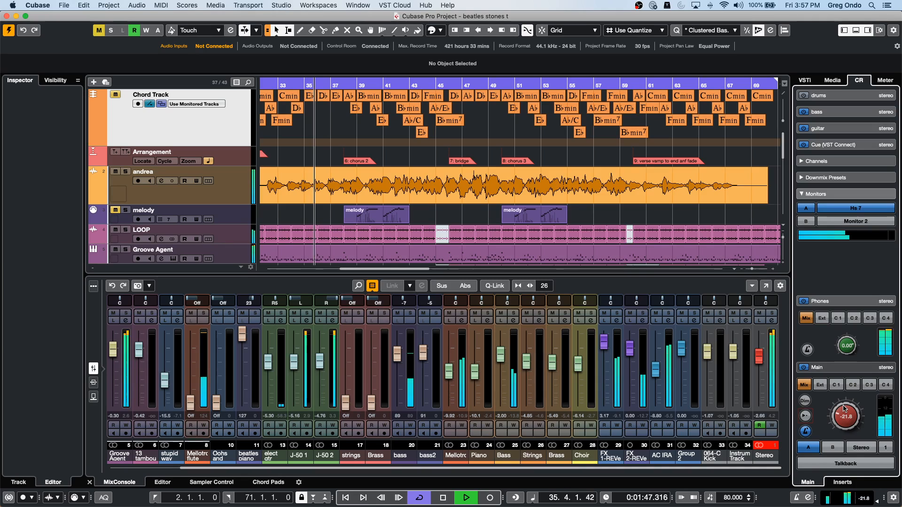
key(space)
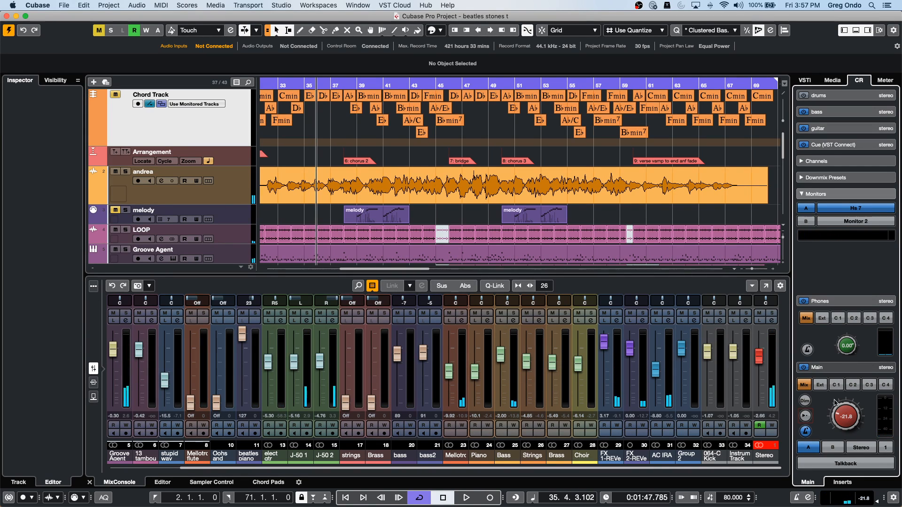
- Set the Control Room level to -8.66 dB, compare Dim on and off during playback, leave it off and stop
drag(842, 417, 840, 421)
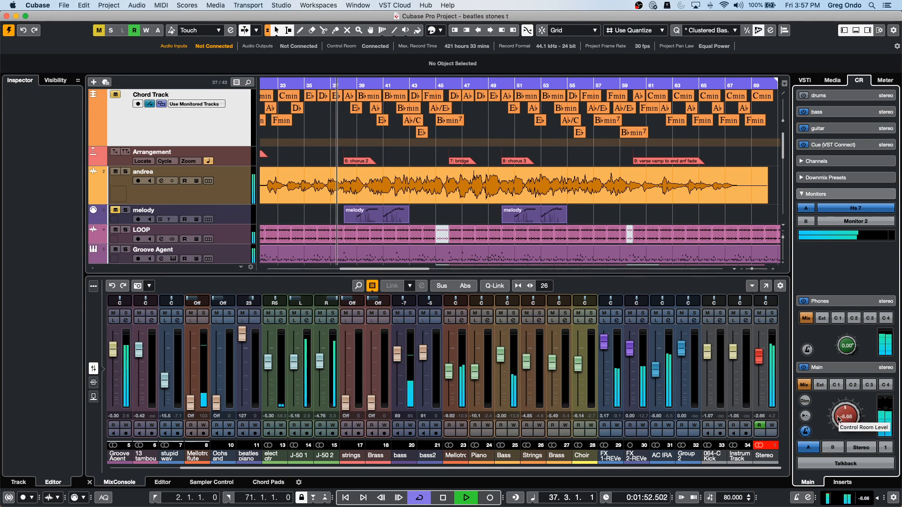
click(805, 400)
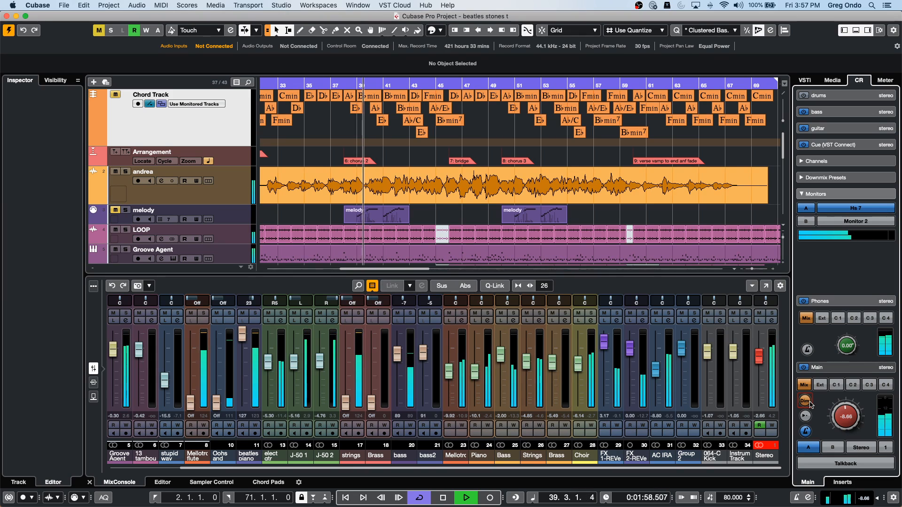
click(805, 402)
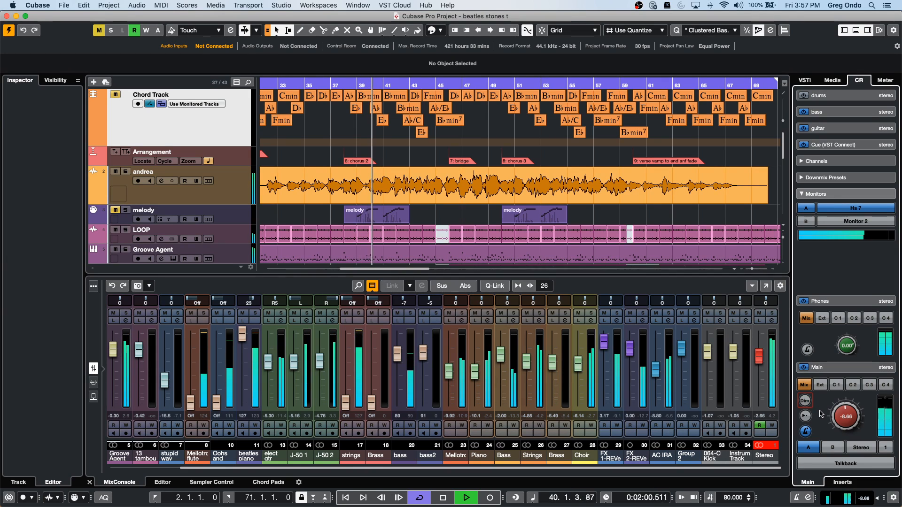
click(804, 401)
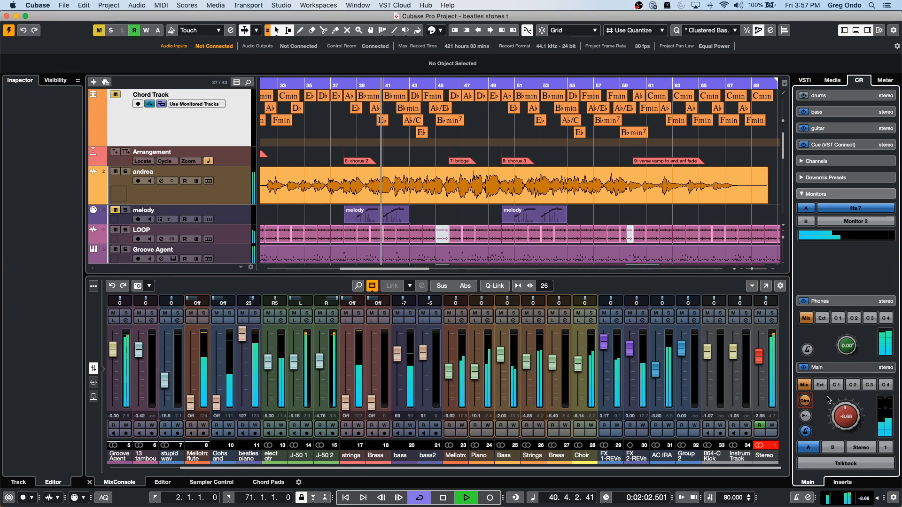
scroll(845, 375, down, 3)
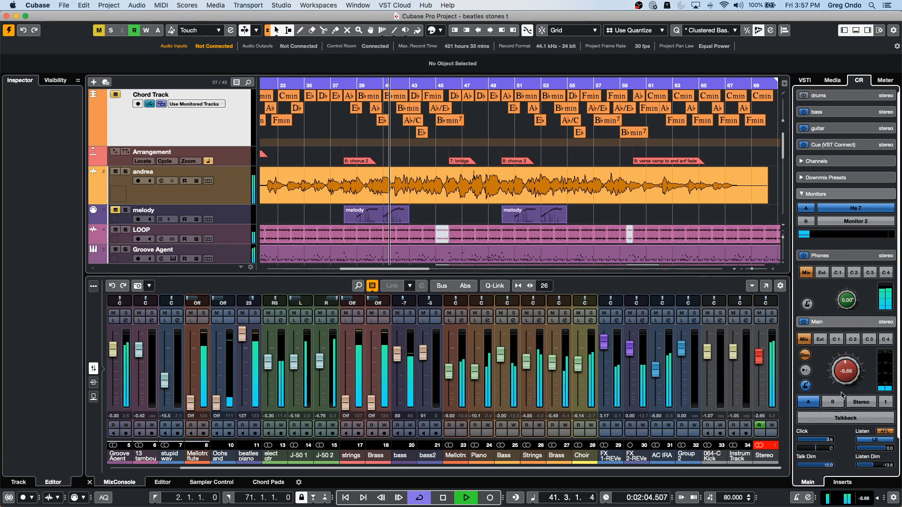
click(805, 356)
click(805, 356)
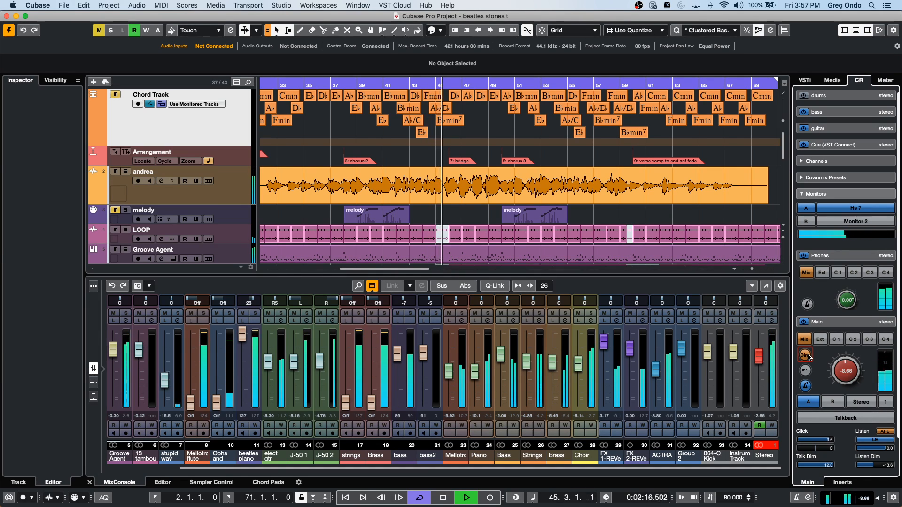
click(808, 357)
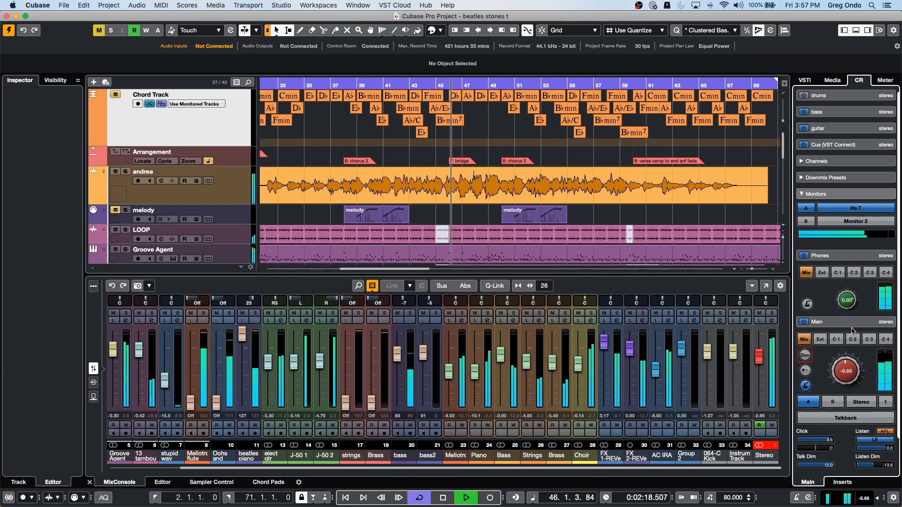
key(space)
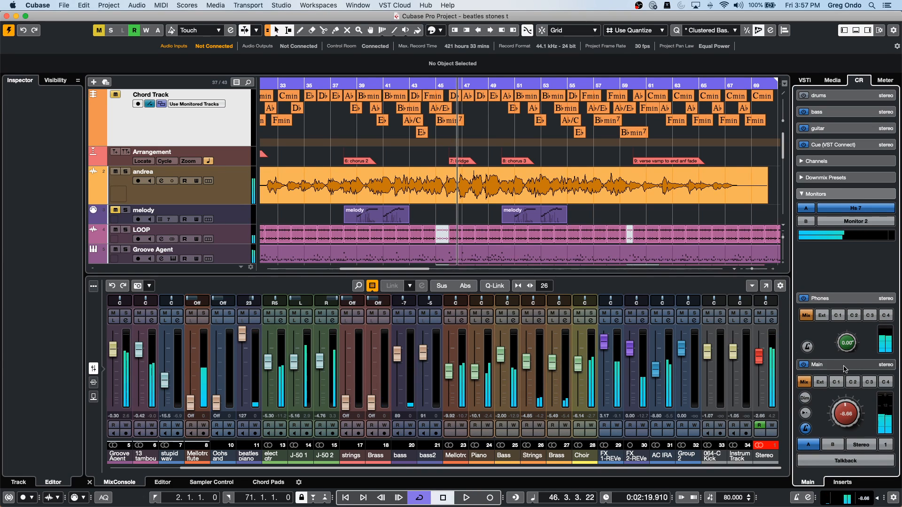
- Reveal the Listen Dim setting in the Control Room, start playback, set Listen Dim to -21.0 and toggle Dim
click(843, 366)
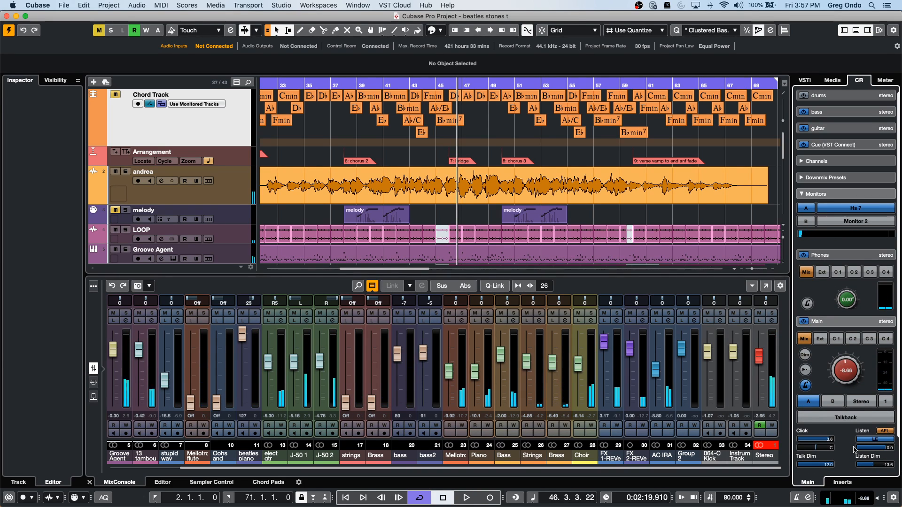
key(space)
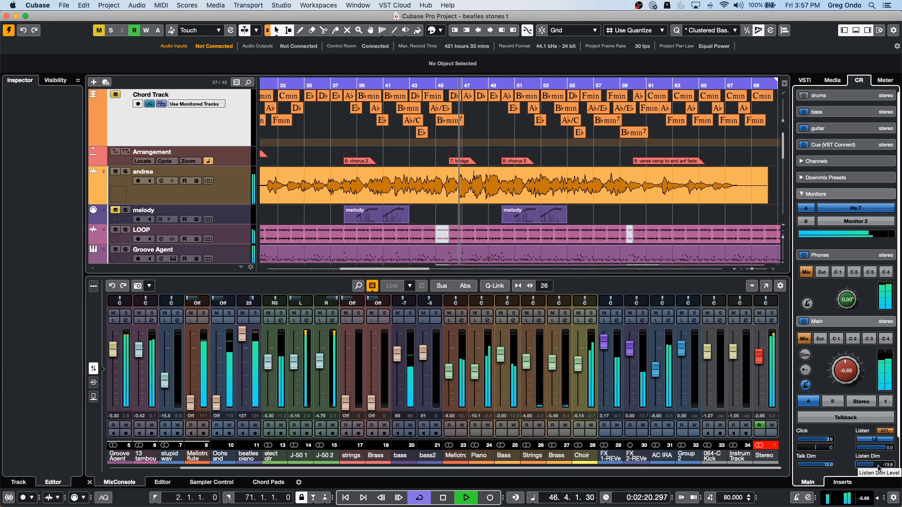
drag(868, 469, 865, 469)
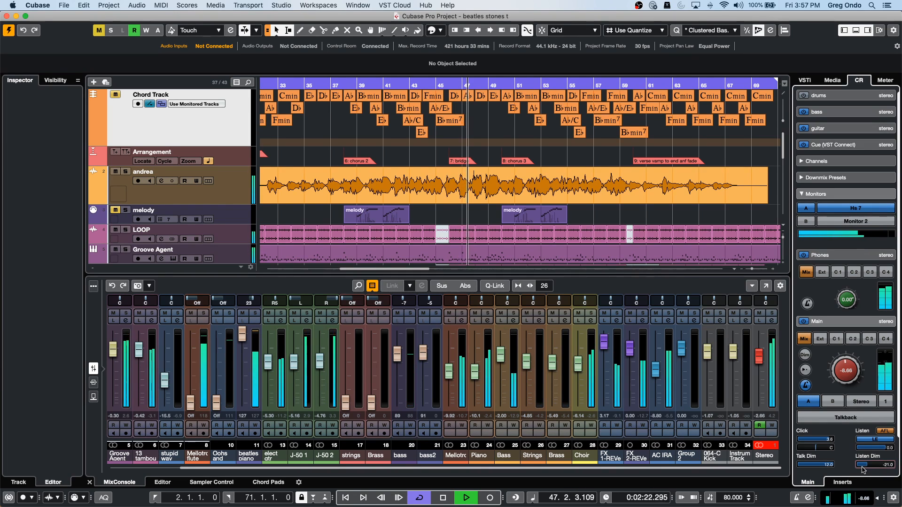
click(805, 355)
- Set Listen Dim to -3.9, compare Dim on and off, readjust Listen Dim to -7.9 and stop playback
drag(877, 465, 892, 464)
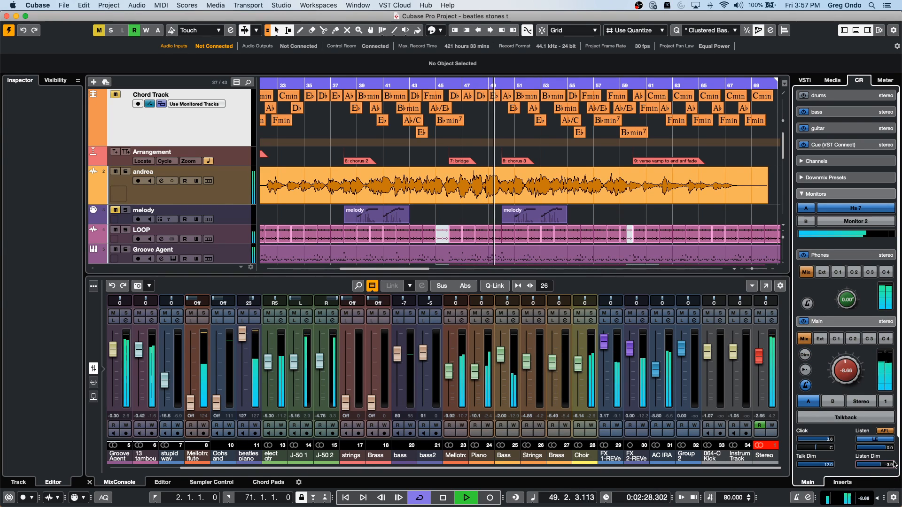
click(805, 355)
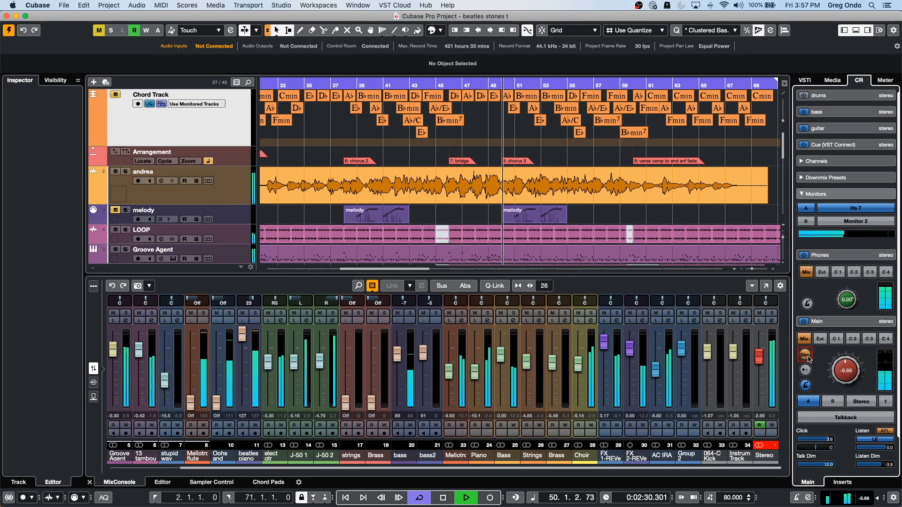
click(876, 465)
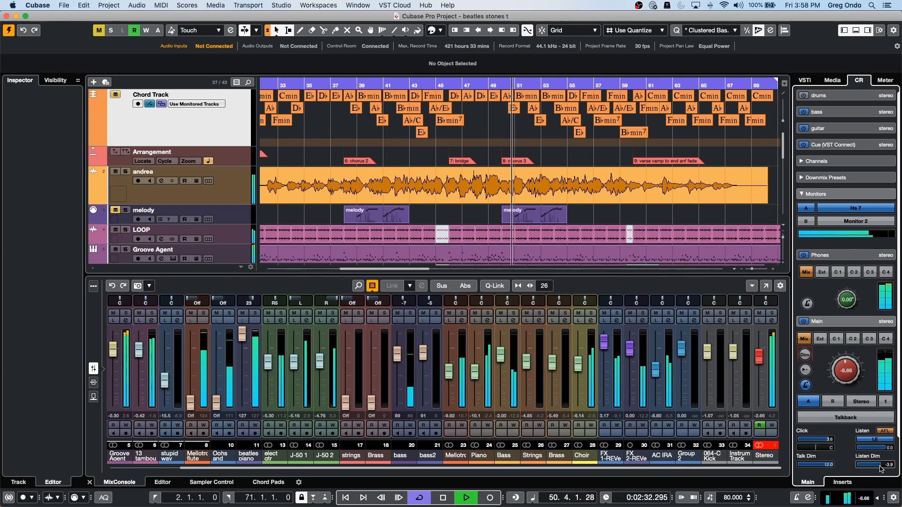
drag(877, 465, 872, 465)
key(space)
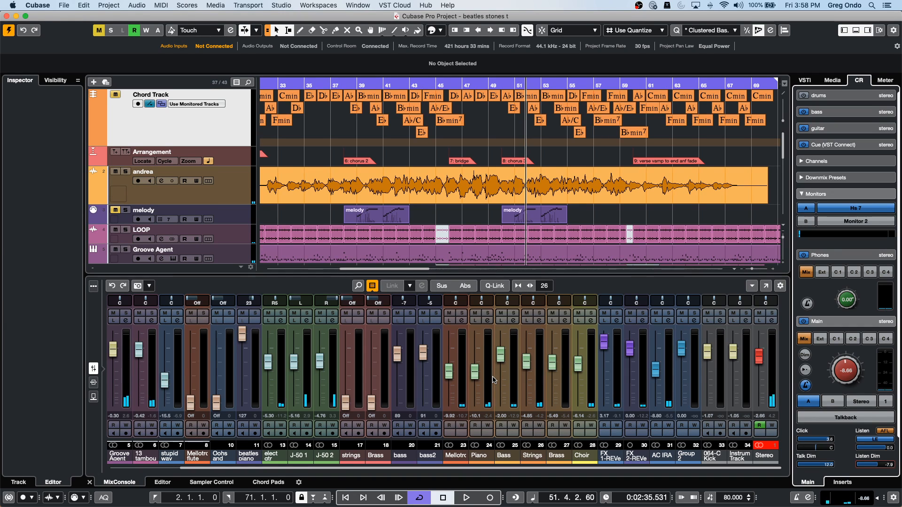
- Resume playback and compare the andrea channel soloed and unsoloed in the MixConsole, leaving solo off
key(space)
scroll(185, 460, left, 3)
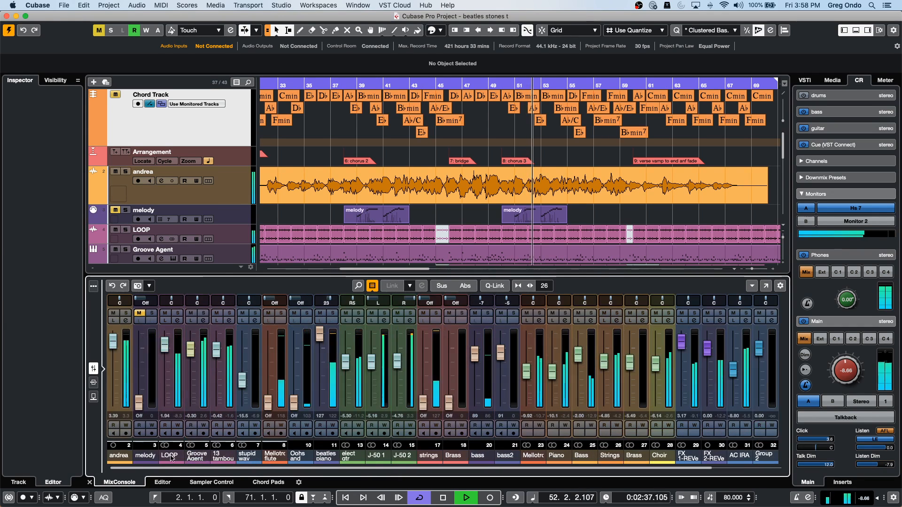
click(185, 462)
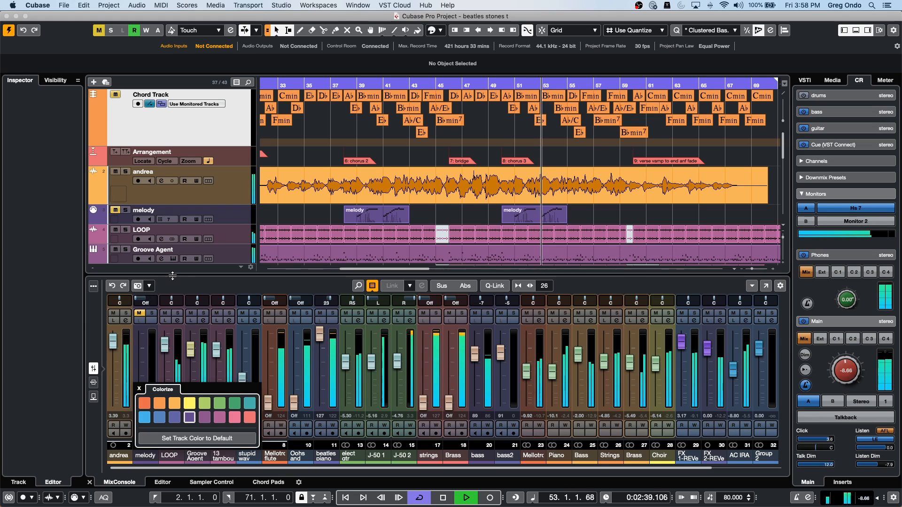
click(51, 438)
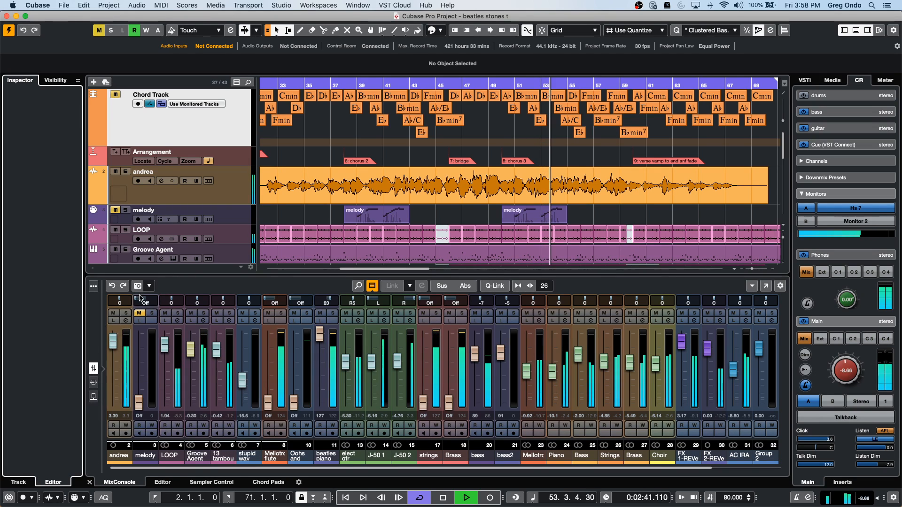
click(125, 313)
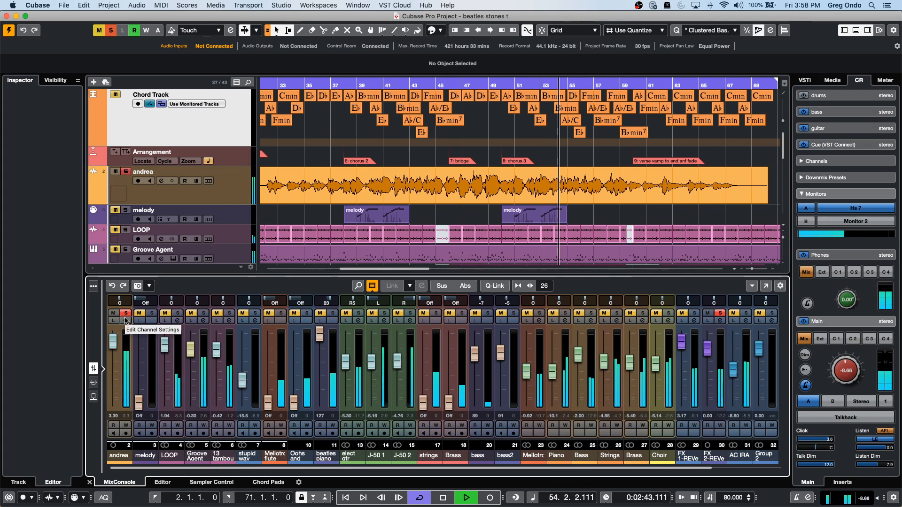
click(124, 313)
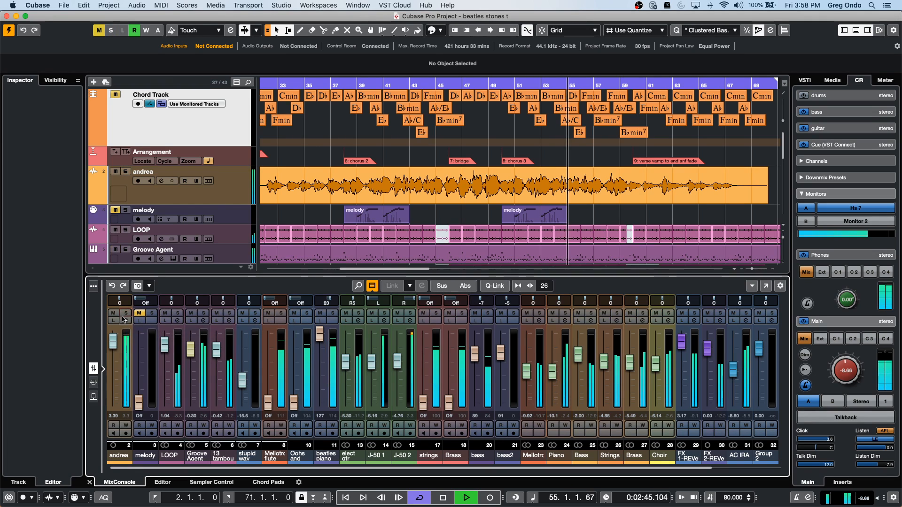
- Enable Listen on the andrea channel and set the Control Room's Listen Dim level to -14.7
click(114, 321)
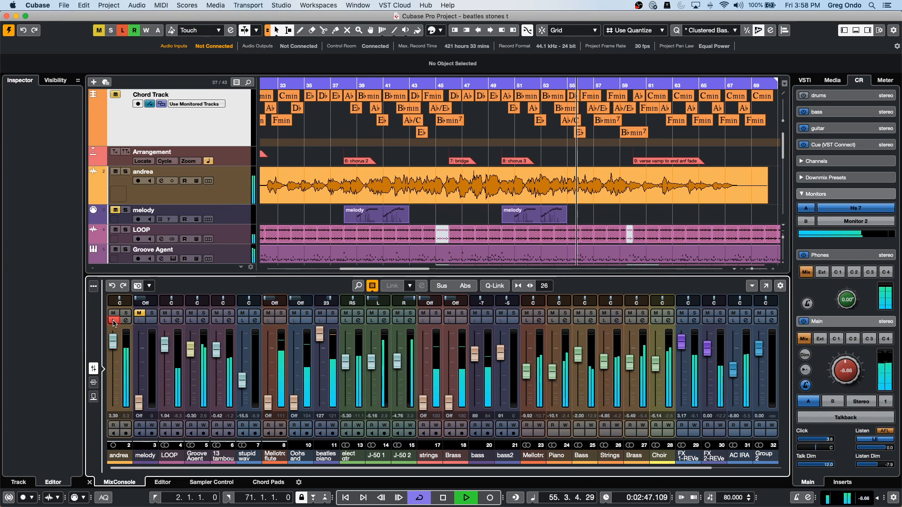
click(870, 466)
drag(870, 465, 863, 468)
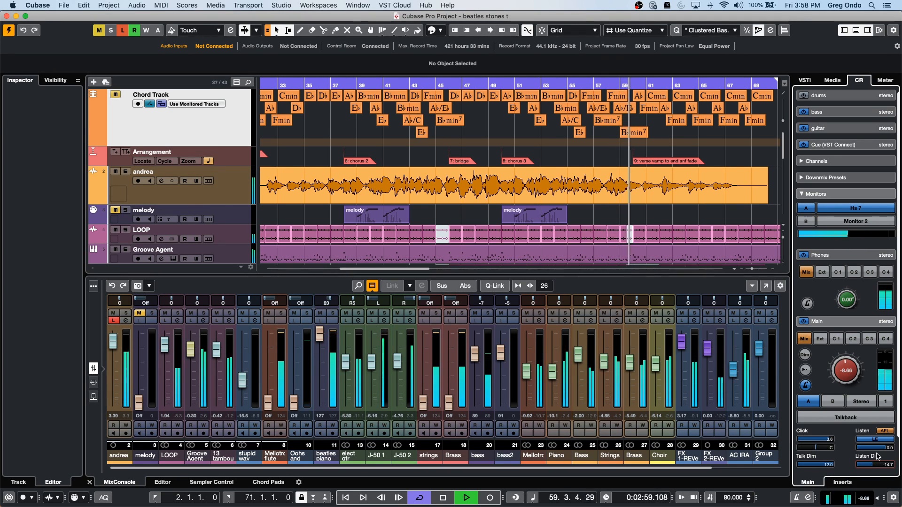
- Switch Listen off and on for andrea, raise its fader to 6.02 dB while listening, and turn Listen off
click(113, 321)
click(113, 320)
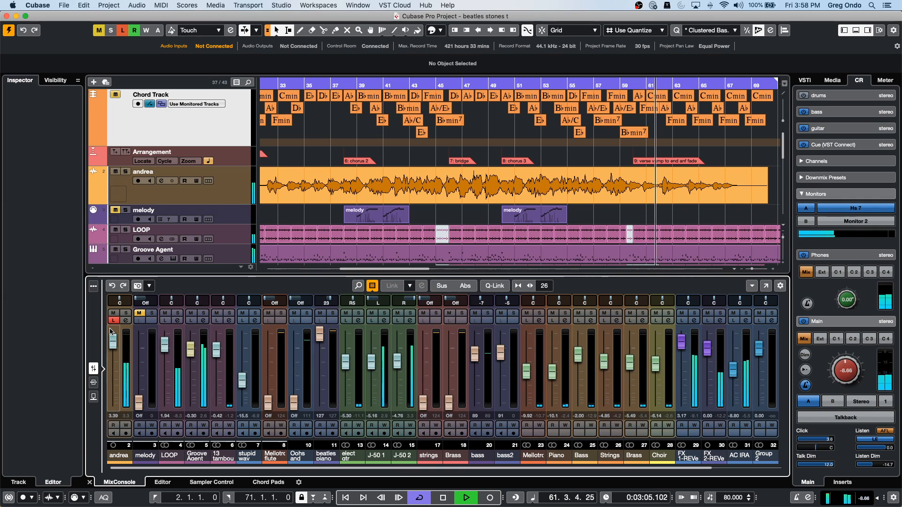
drag(111, 332, 111, 330)
click(113, 320)
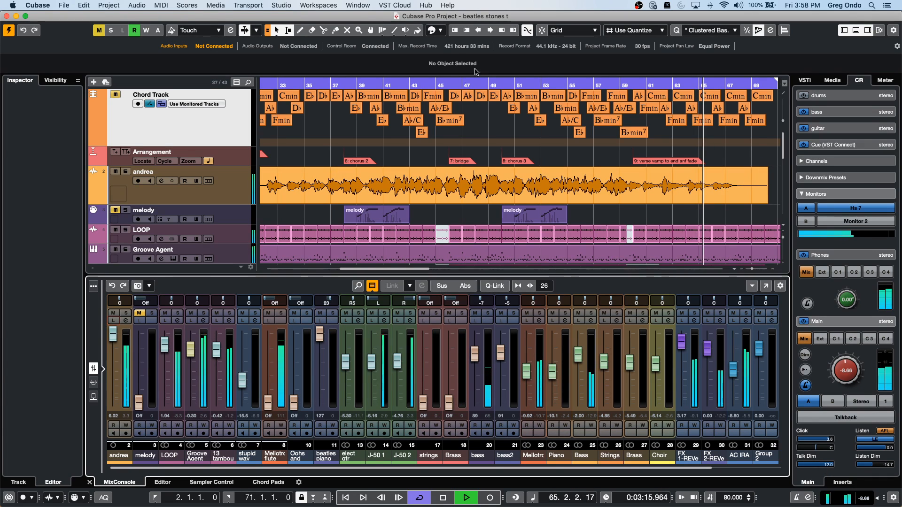
- Play from near the song's start, compare the Stereo and Mono downmix presets, leave Stereo active and stop
drag(301, 83, 327, 84)
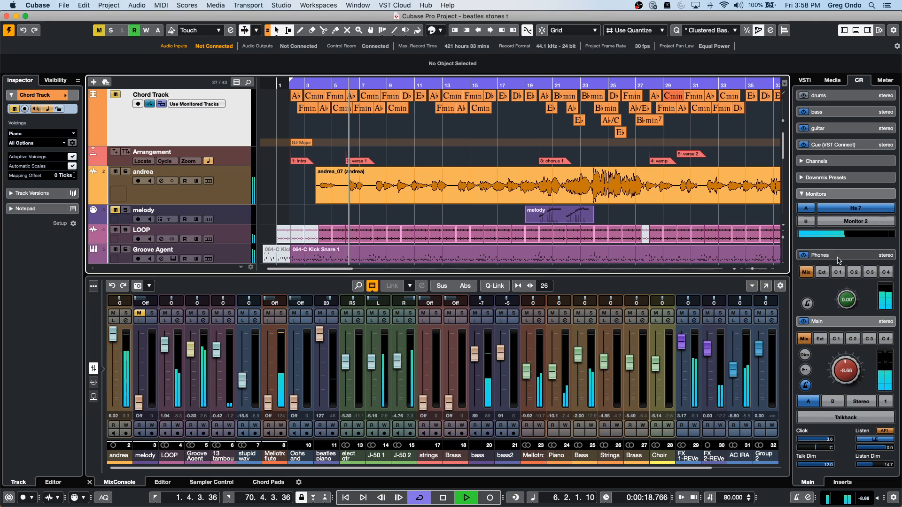
click(855, 181)
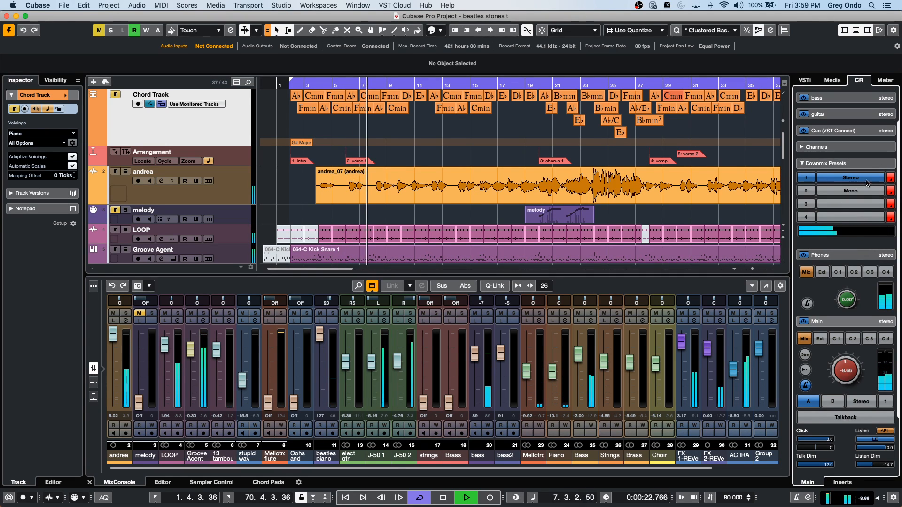
click(852, 192)
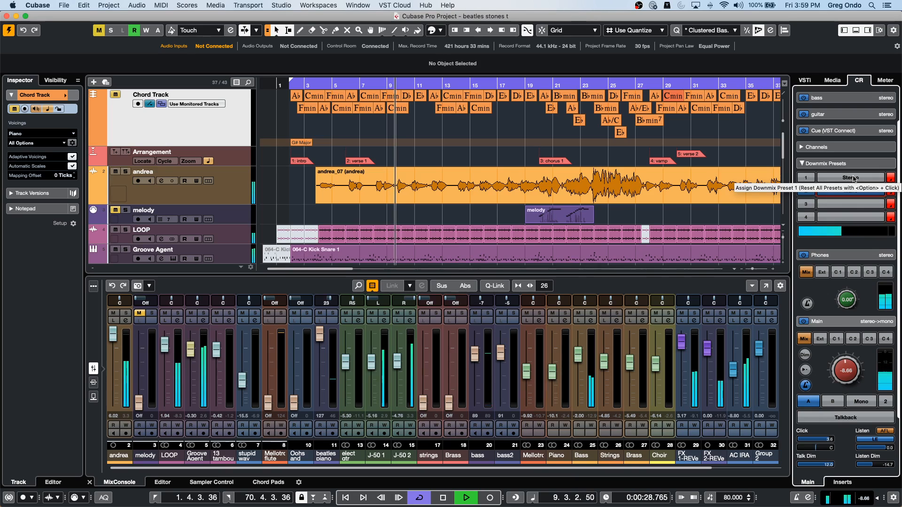
click(853, 179)
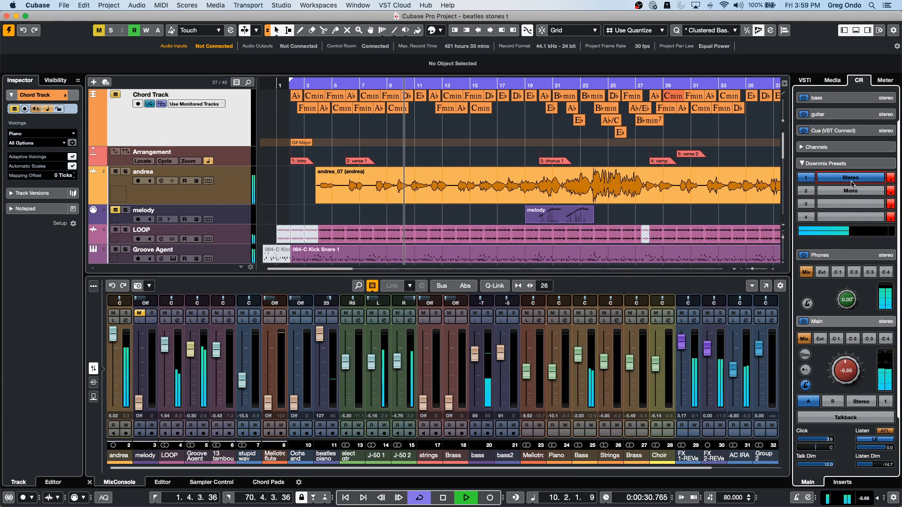
click(855, 195)
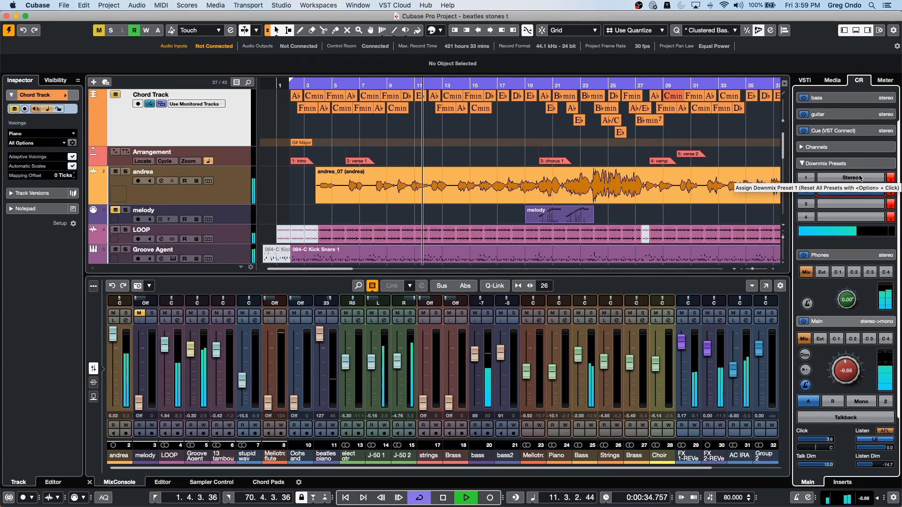
click(858, 178)
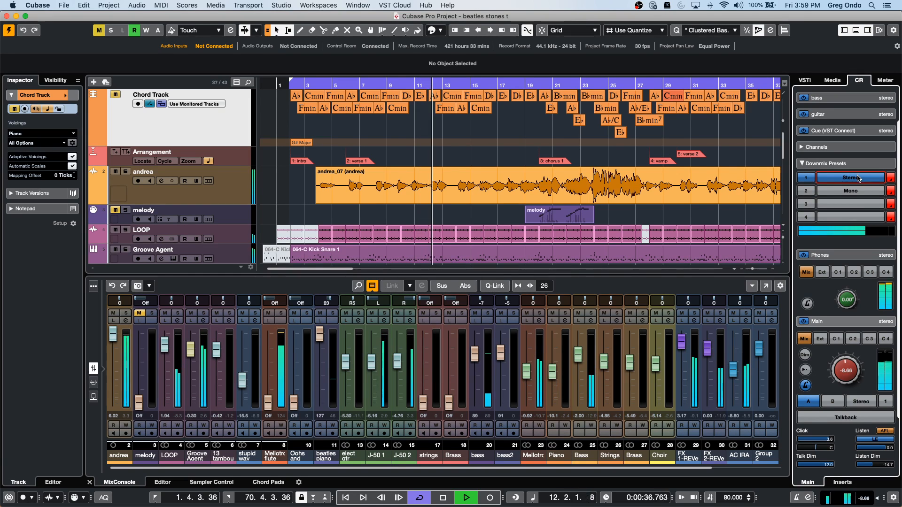
key(space)
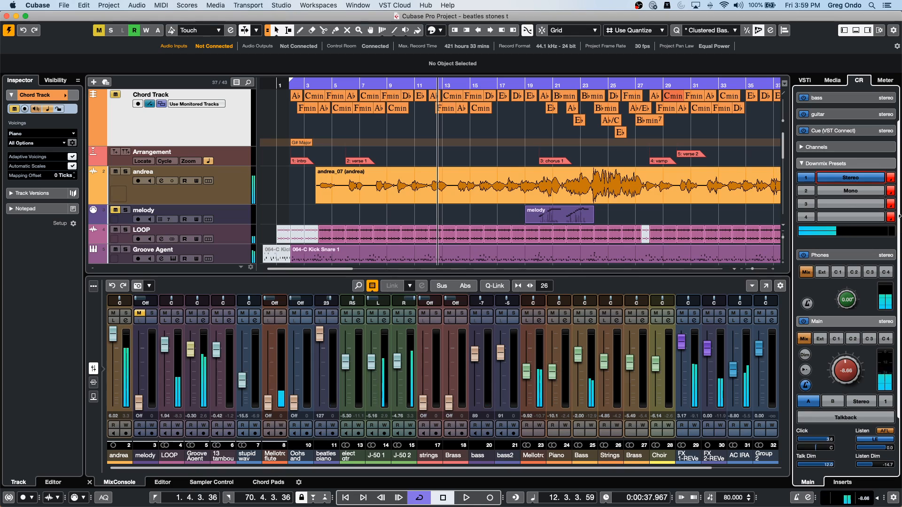
click(318, 5)
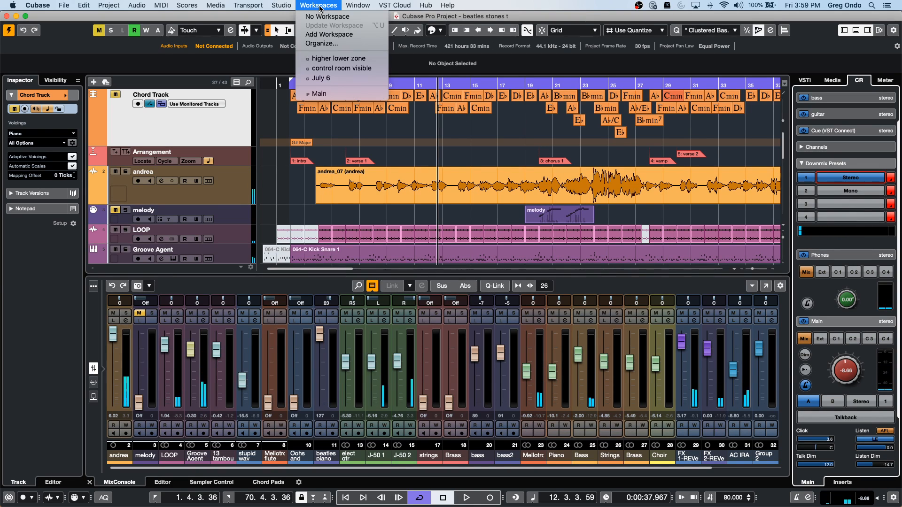
mouse_move(282, 6)
click(738, 169)
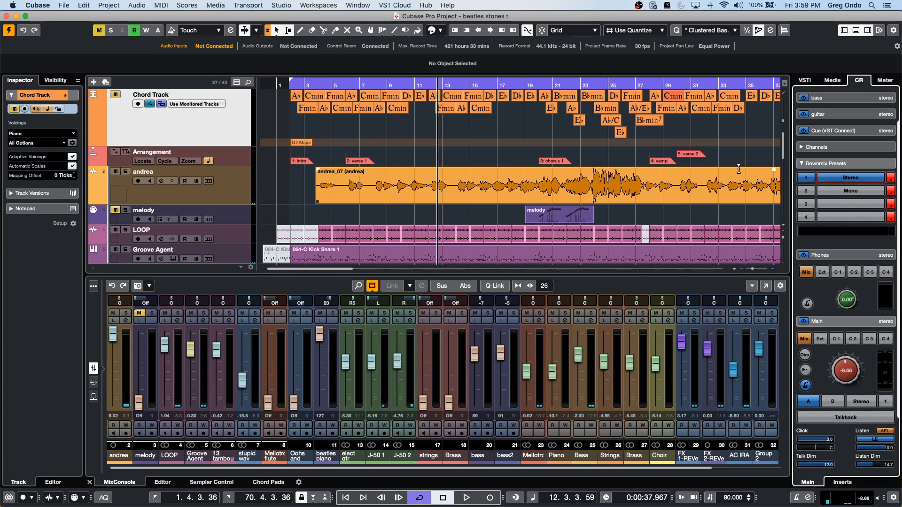
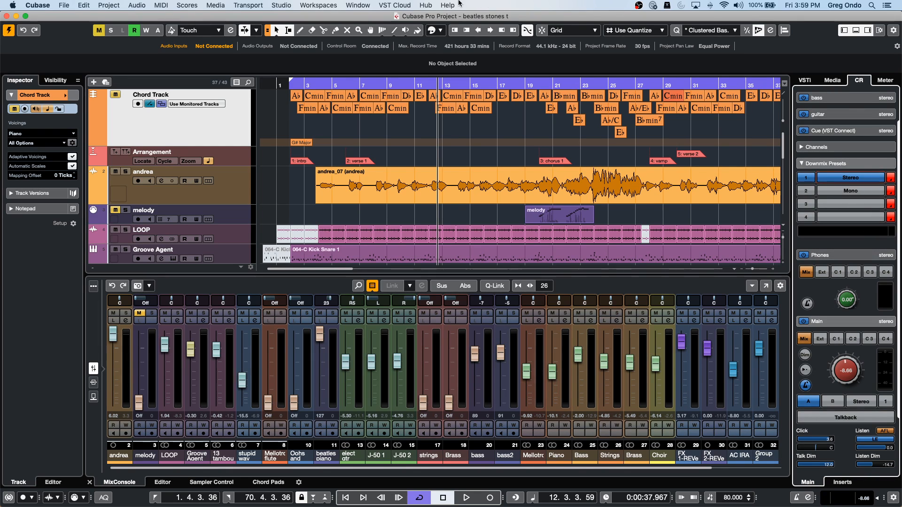
- Add a stereo monitor named Monitor 3 to the Control Room audio connections and close the connections window
click(282, 5)
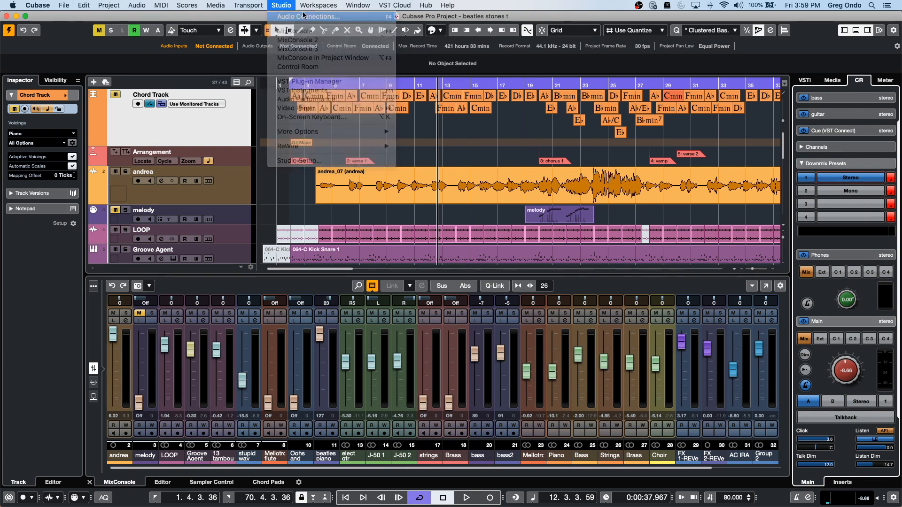
click(308, 17)
drag(597, 304, 439, 153)
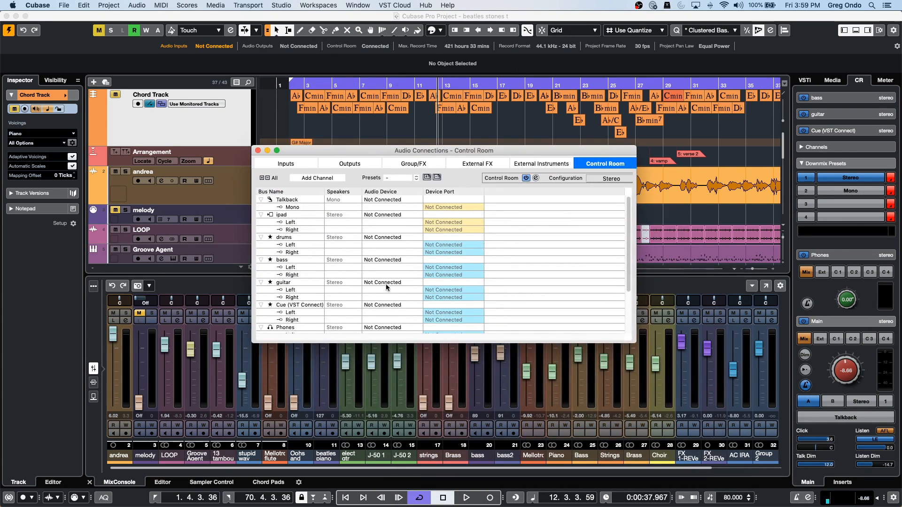
scroll(447, 272, down, 3)
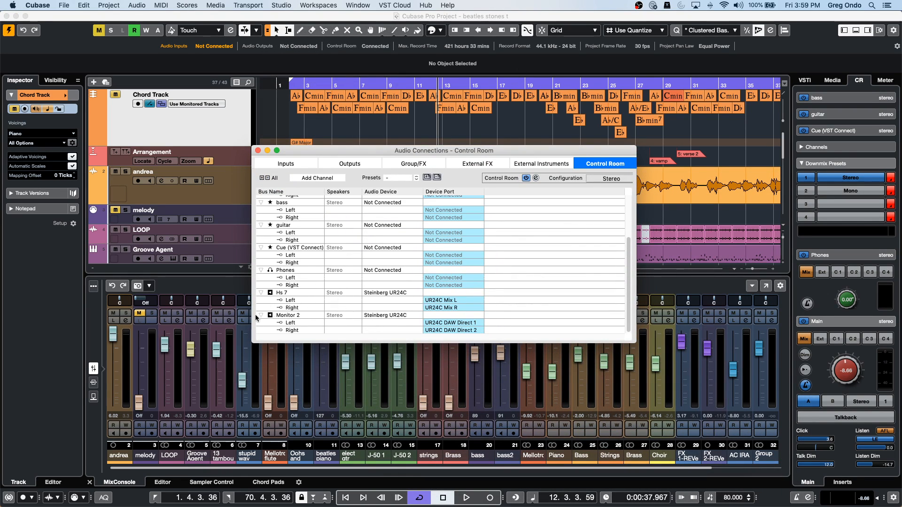
right_click(296, 322)
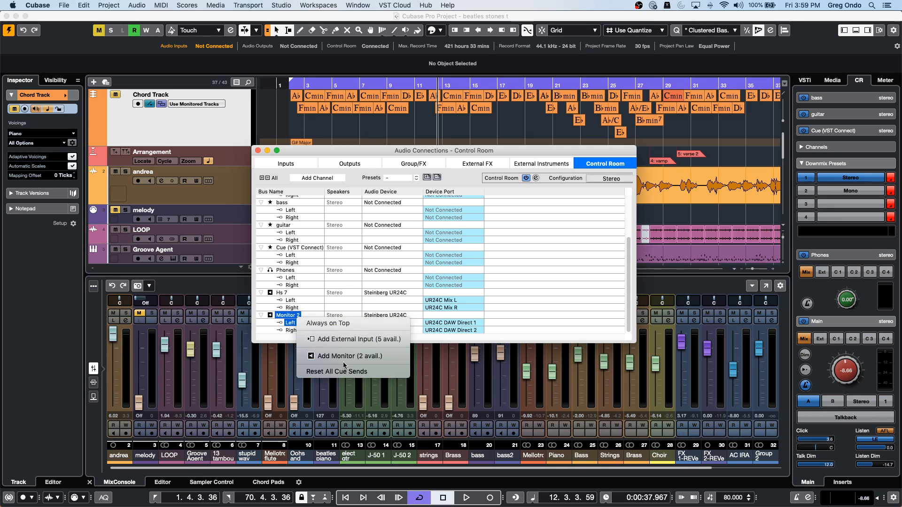
click(324, 355)
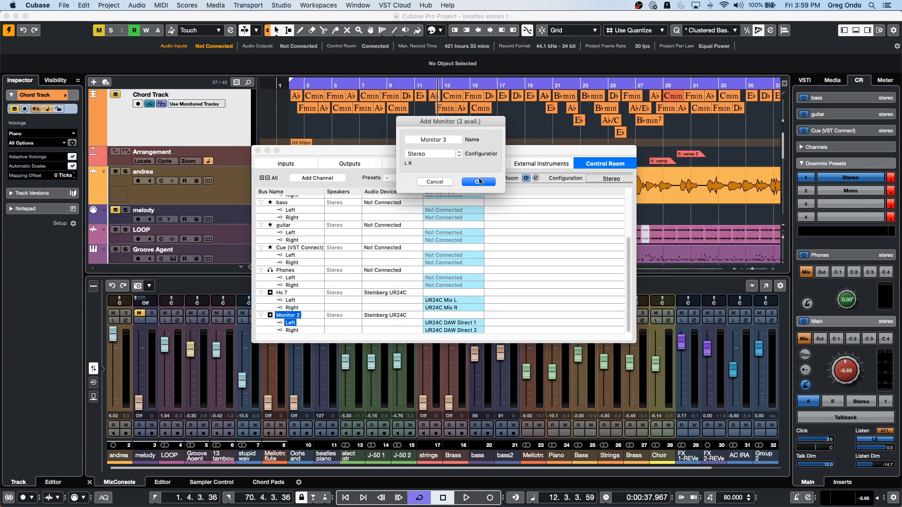
click(478, 182)
click(258, 150)
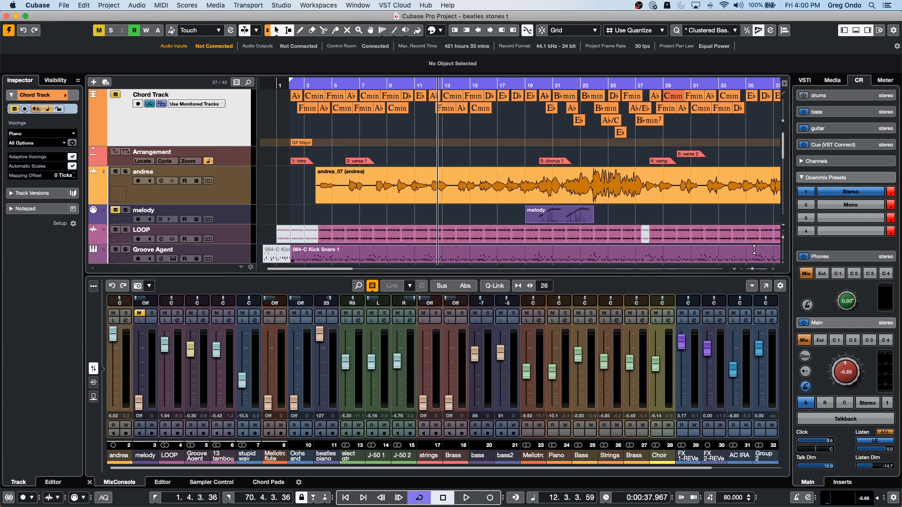
- Switch among Control Room monitor sets A, B and C during playback, return to A and stop
click(806, 404)
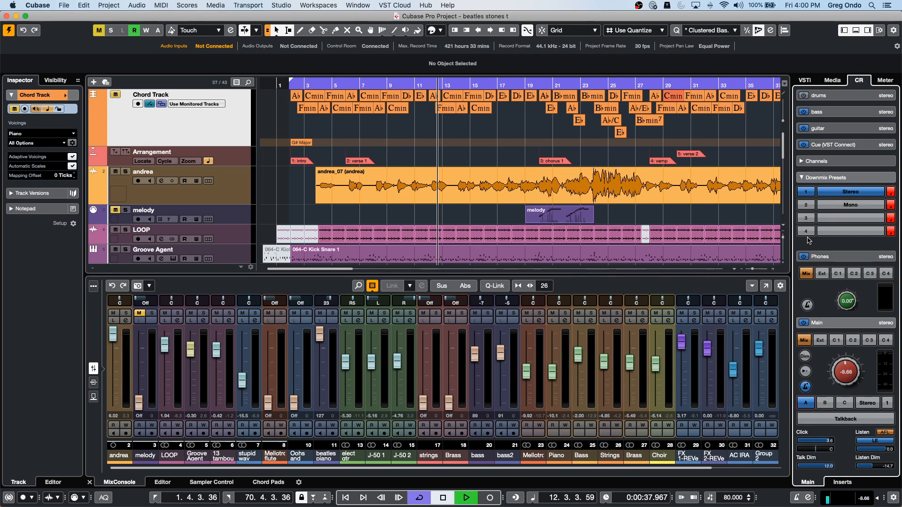
click(825, 404)
click(844, 404)
click(825, 405)
click(810, 405)
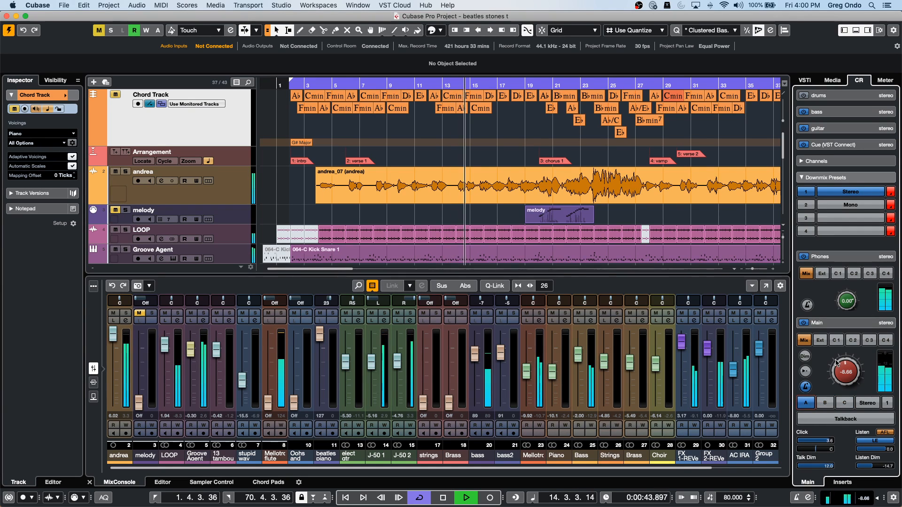
key(space)
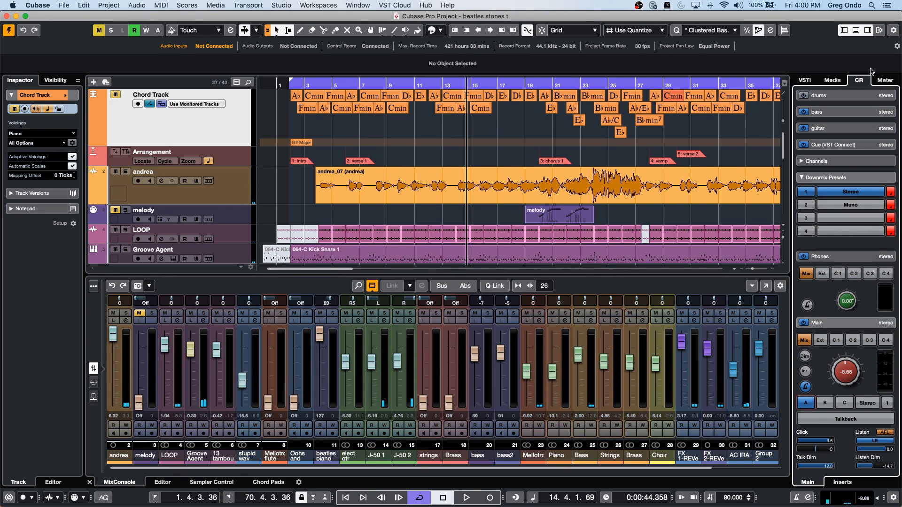
- Collapse the Control Room's Downmix Presets and examine the speaker layout in its Channels section
click(841, 177)
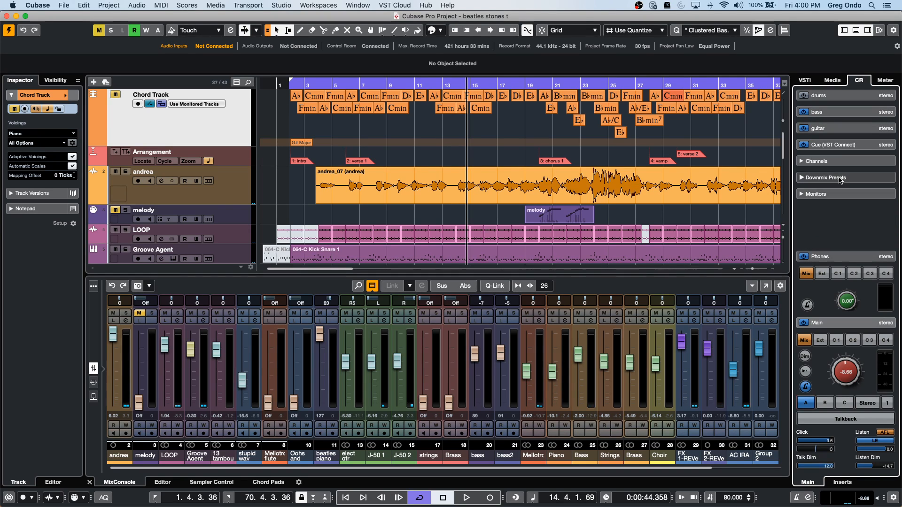
click(838, 161)
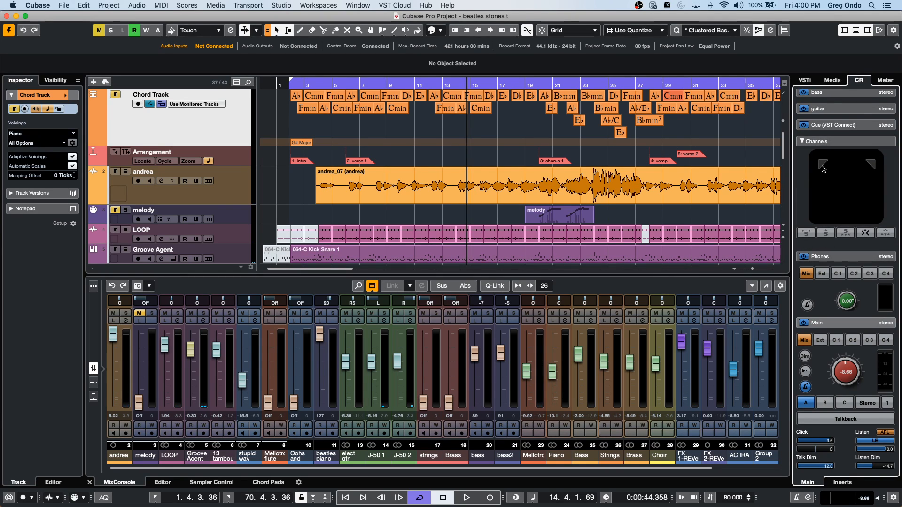
click(817, 142)
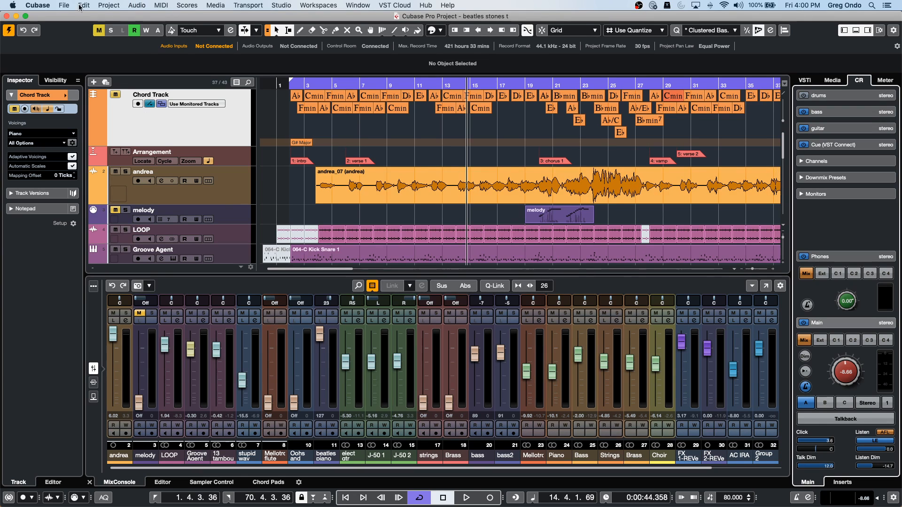
- Open the recent project Hit the Road go.cpr and activate it
click(64, 5)
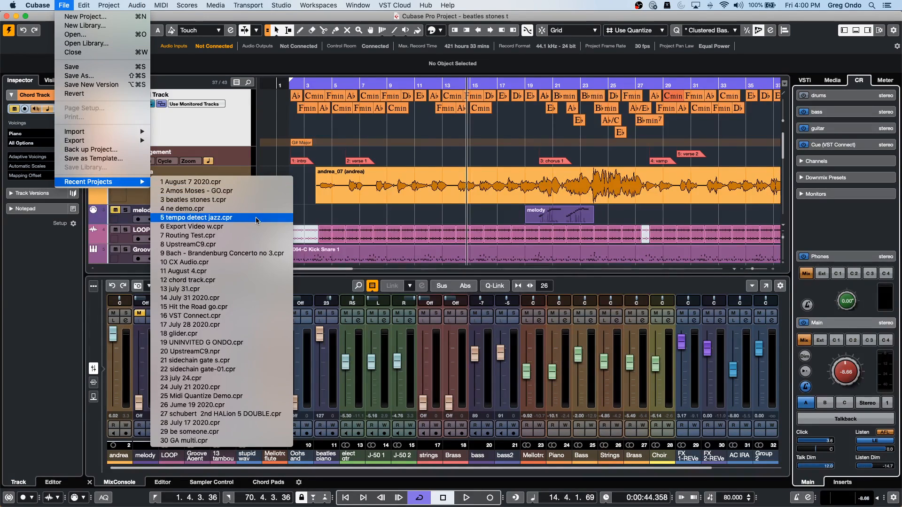
click(273, 307)
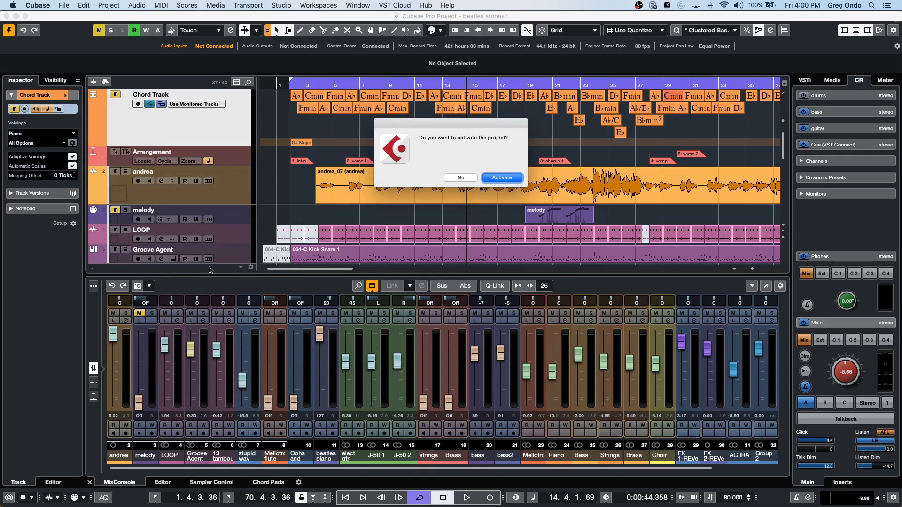
click(500, 178)
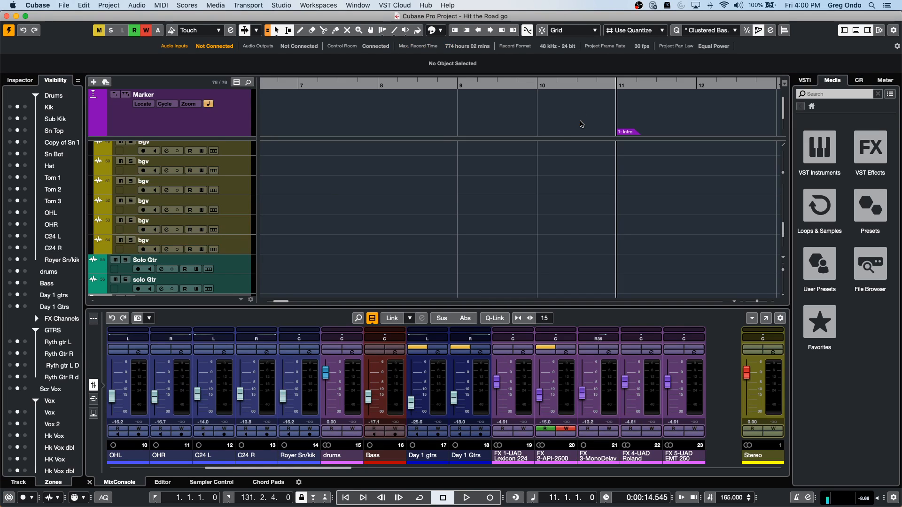
- Show the whole song with the Drums tracks in view and place the playhead near bar 16
drag(309, 88, 282, 4)
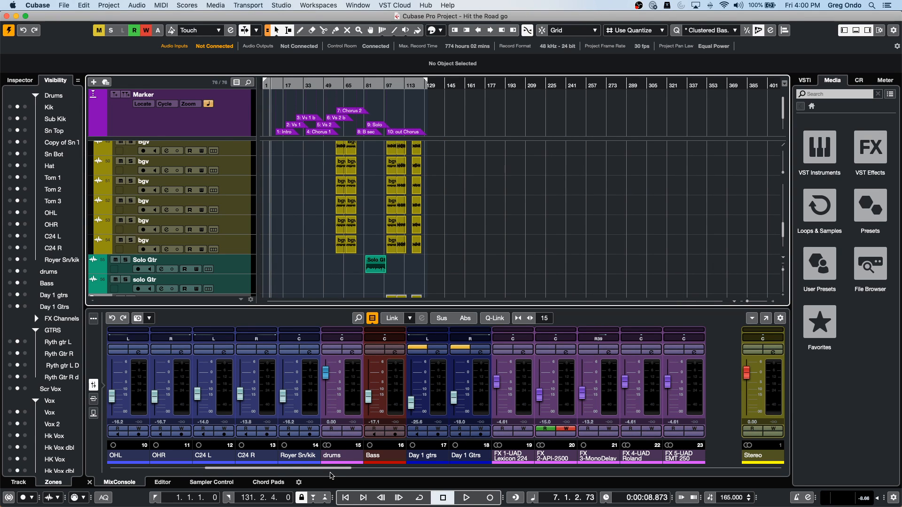
scroll(319, 256, up, 5)
scroll(320, 256, up, 8)
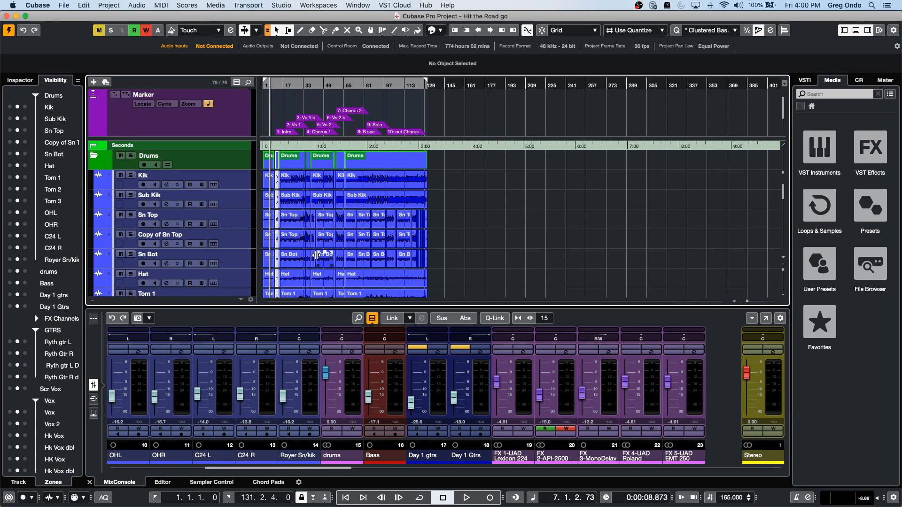
click(282, 88)
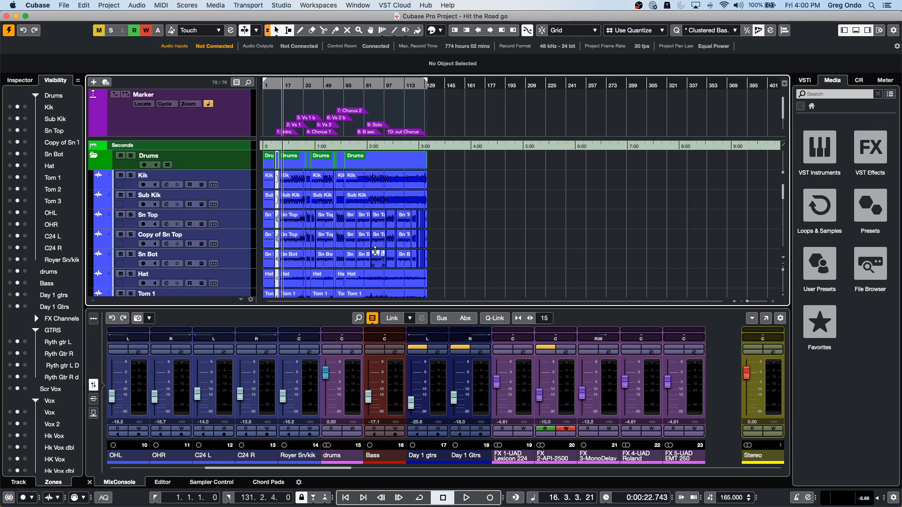
- Open the full MixConsole window and add the Cue Sends rack to its channels
click(765, 318)
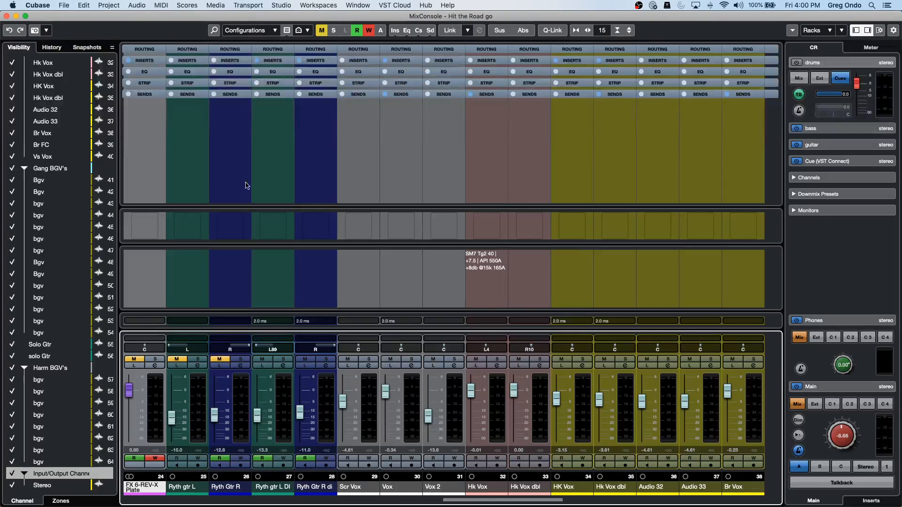
click(830, 31)
click(817, 140)
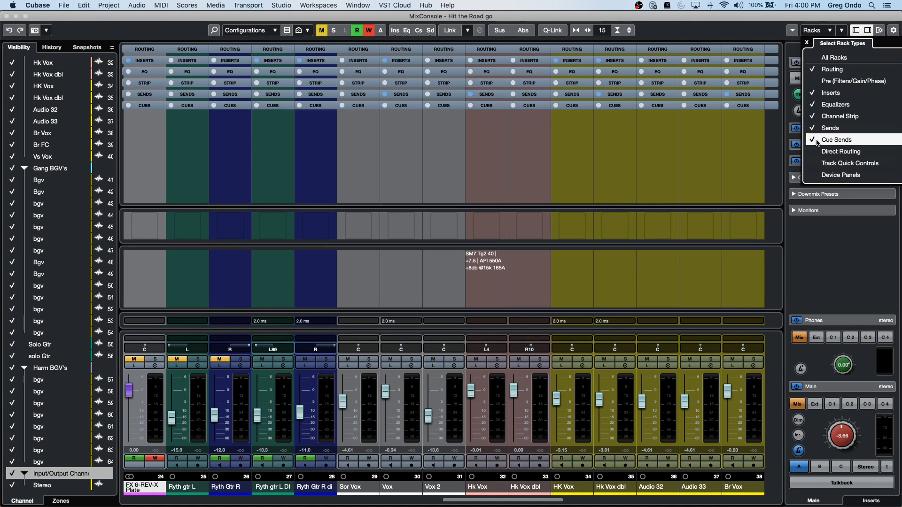
click(652, 168)
- Assign UR24C Input 1 as the Talkback channel's mono device port in the Control Room audio connections
click(277, 4)
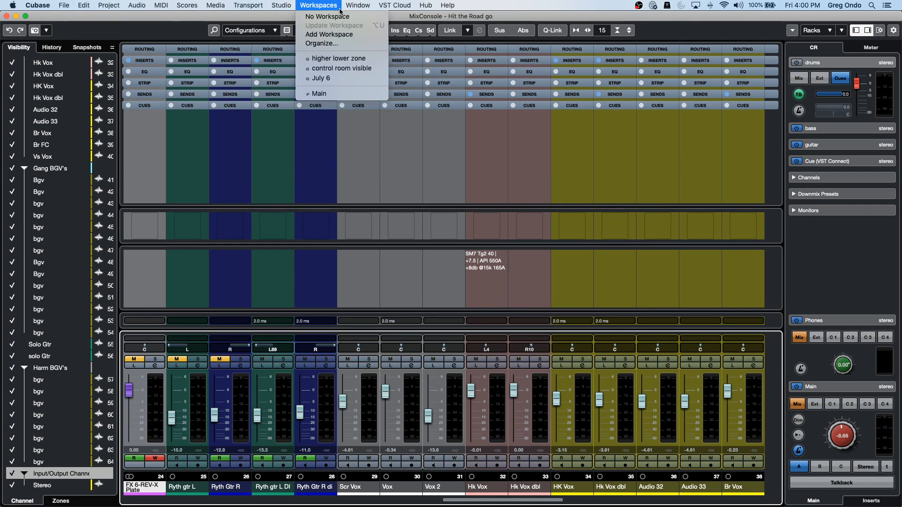
mouse_move(356, 9)
mouse_move(281, 5)
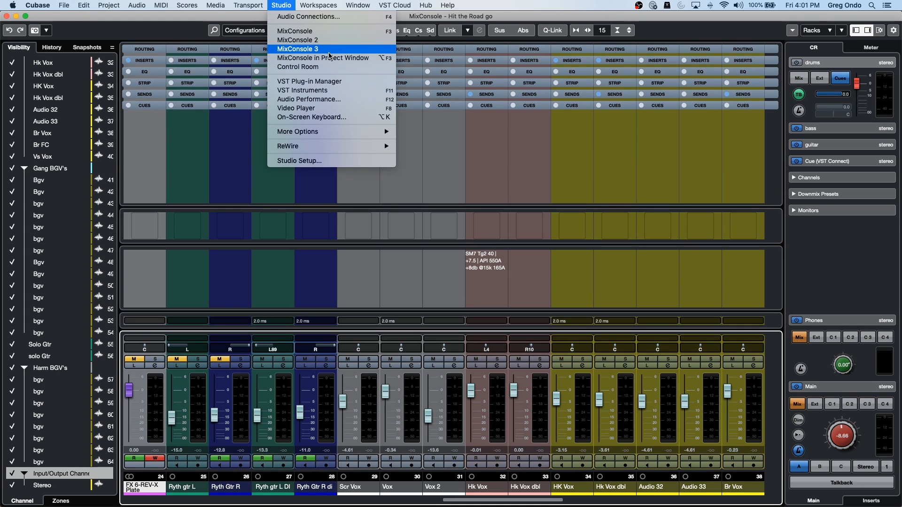
click(328, 17)
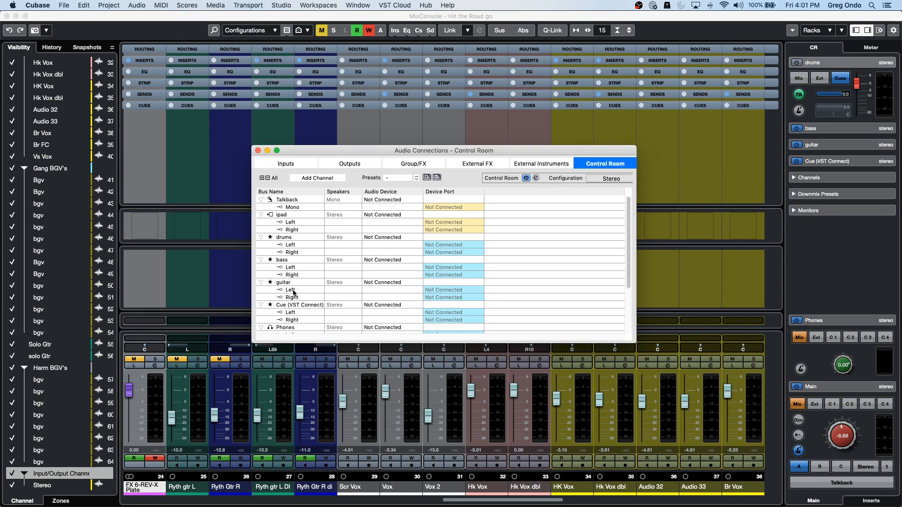
scroll(299, 277, down, 5)
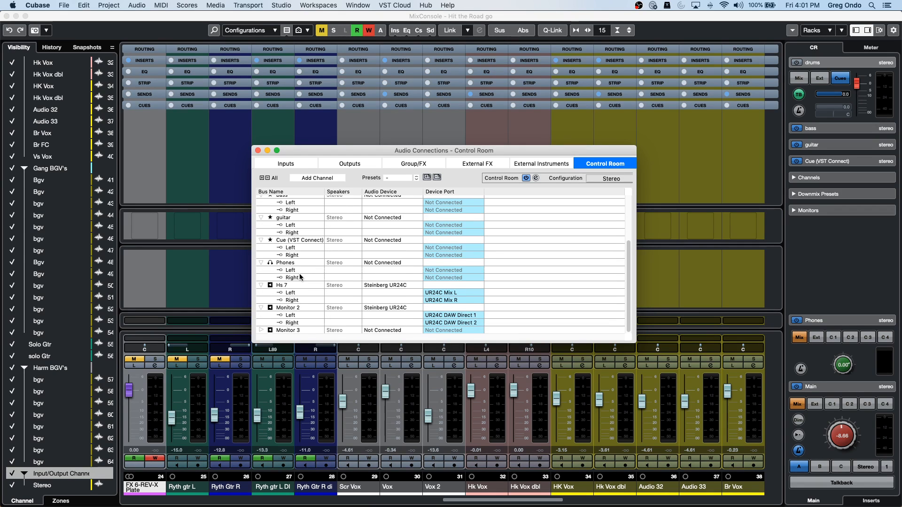
scroll(299, 277, up, 5)
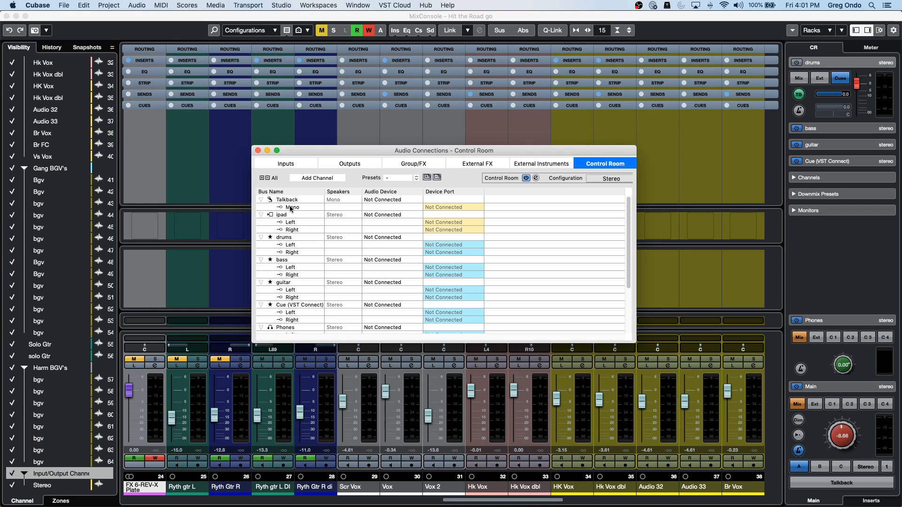
click(446, 208)
click(448, 231)
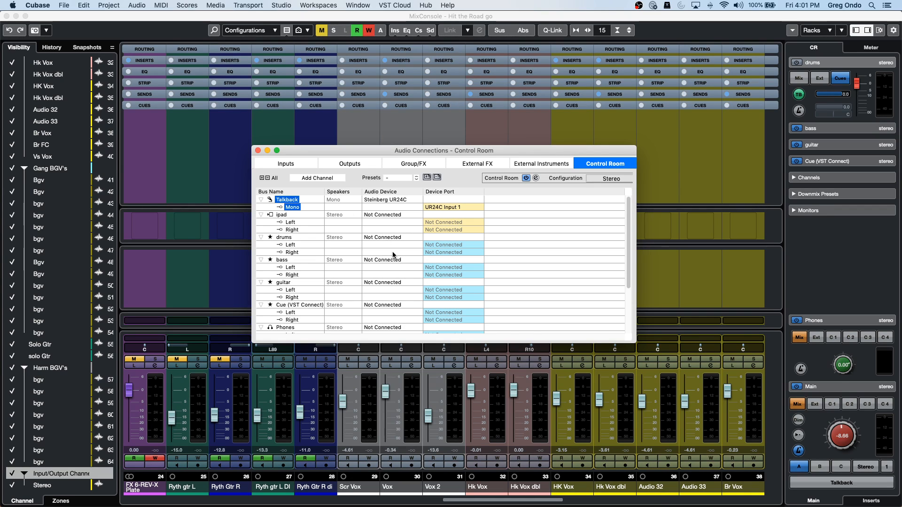
- Leave the audio connections and switch the Control Room talkback on and off
click(845, 482)
click(846, 484)
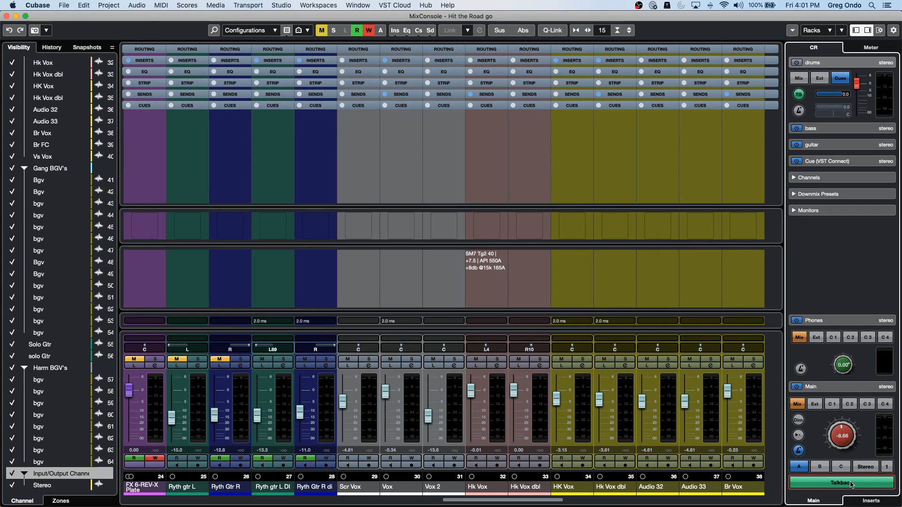
click(851, 484)
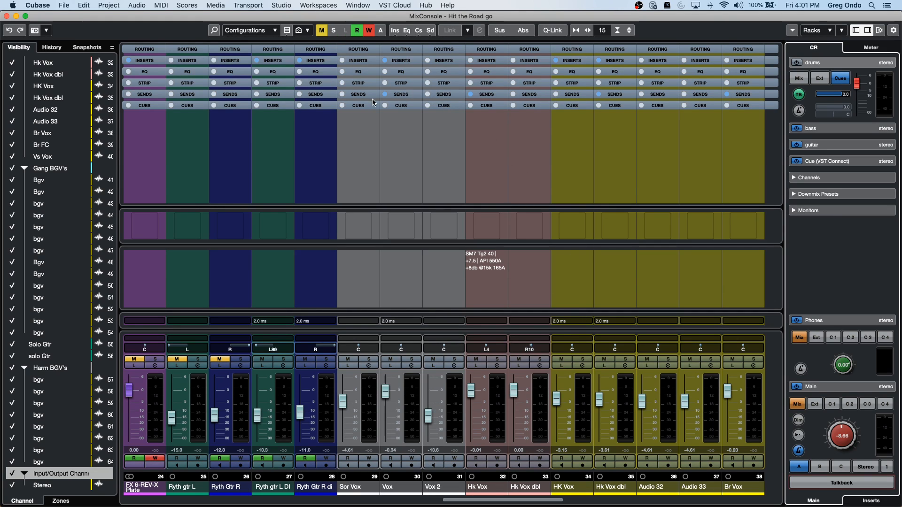
- Expand the Cues rack across the mixer channels and look at the cue channel options in the Control Room
click(398, 106)
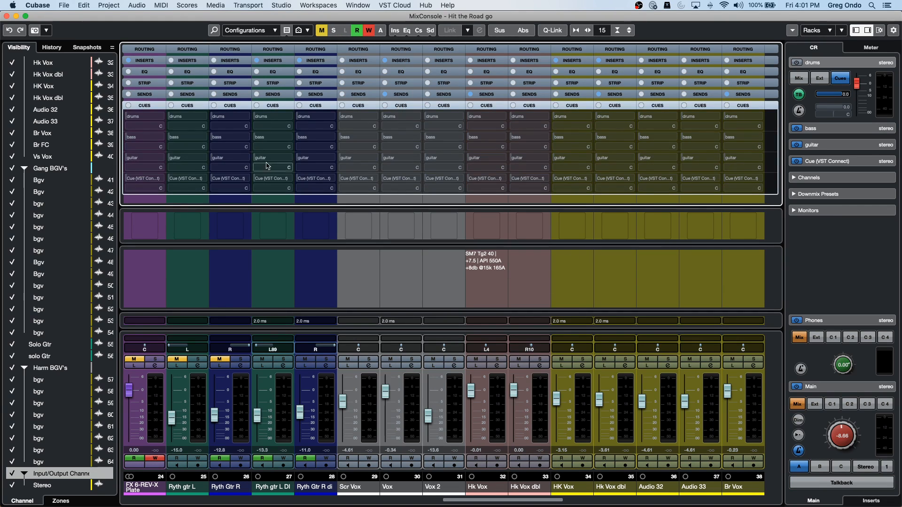
right_click(857, 80)
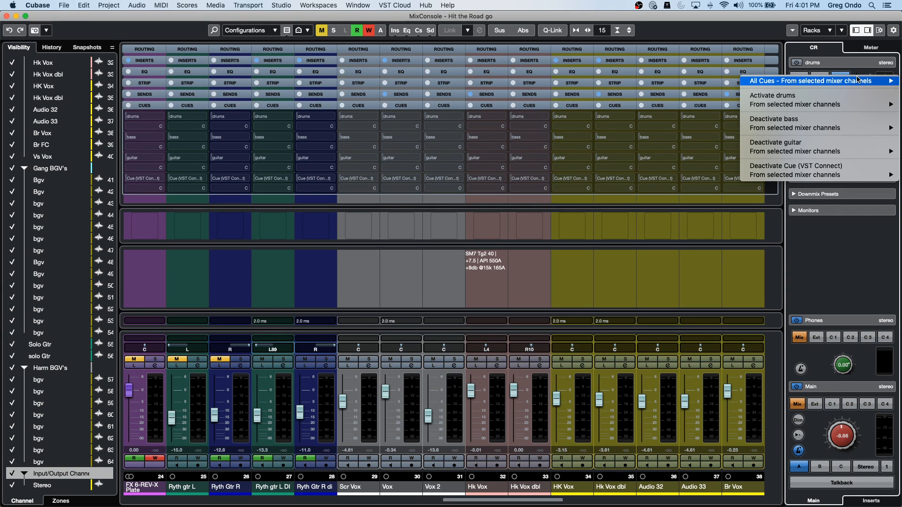
click(154, 410)
click(497, 502)
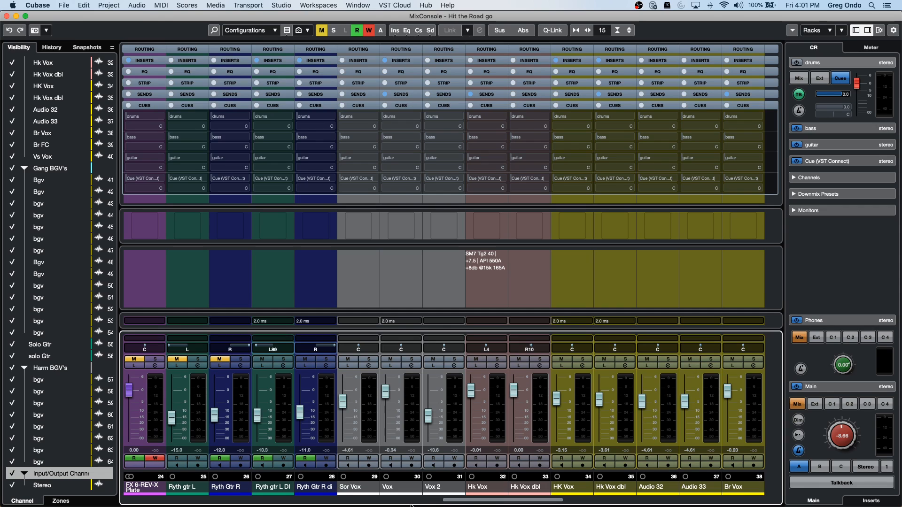
- Hide the input channels from the MixConsole with the channel type filter
drag(446, 501, 1, 469)
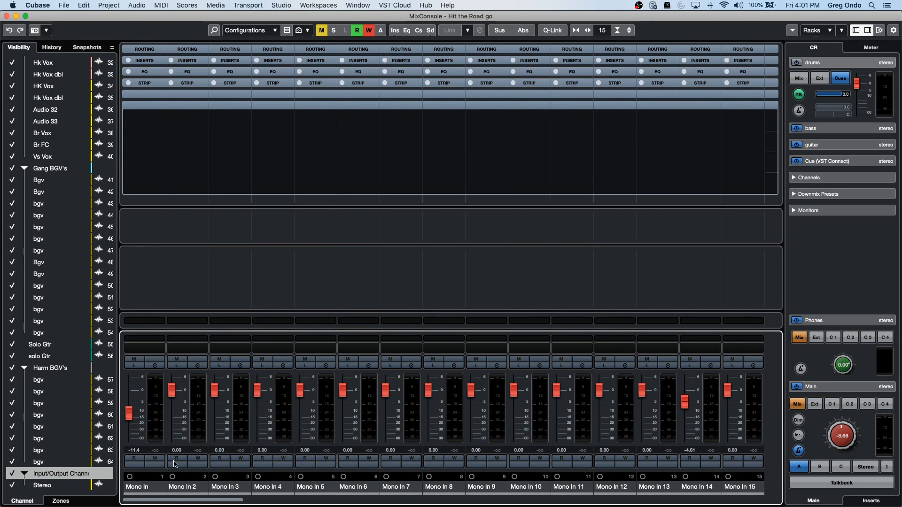
drag(214, 503, 221, 503)
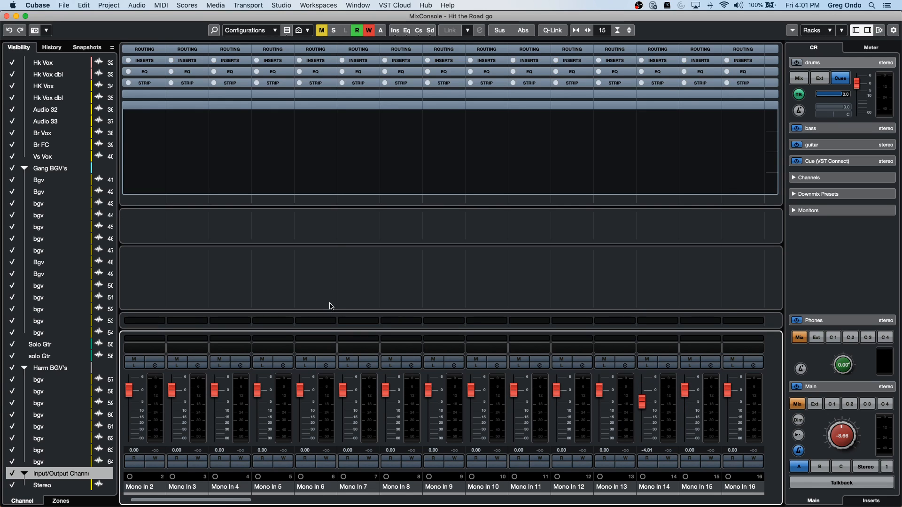
click(287, 30)
click(292, 71)
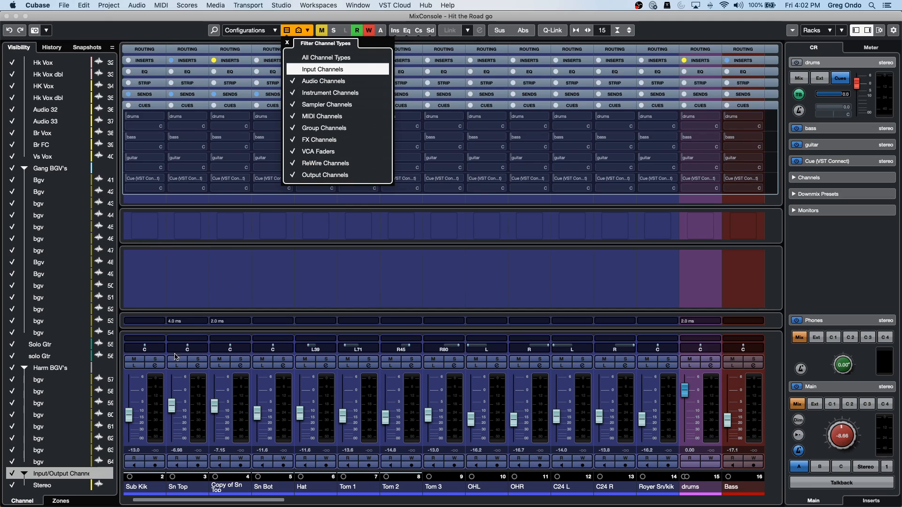
click(155, 381)
- Select all mixer channels from Kik through the last bgv channel, leaving out the Stereo output
click(149, 413)
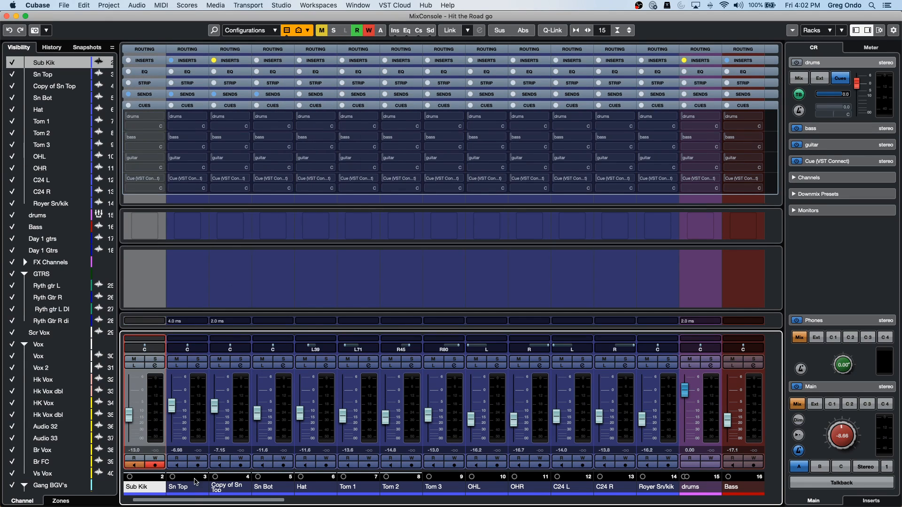
drag(179, 501, 827, 503)
click(152, 424)
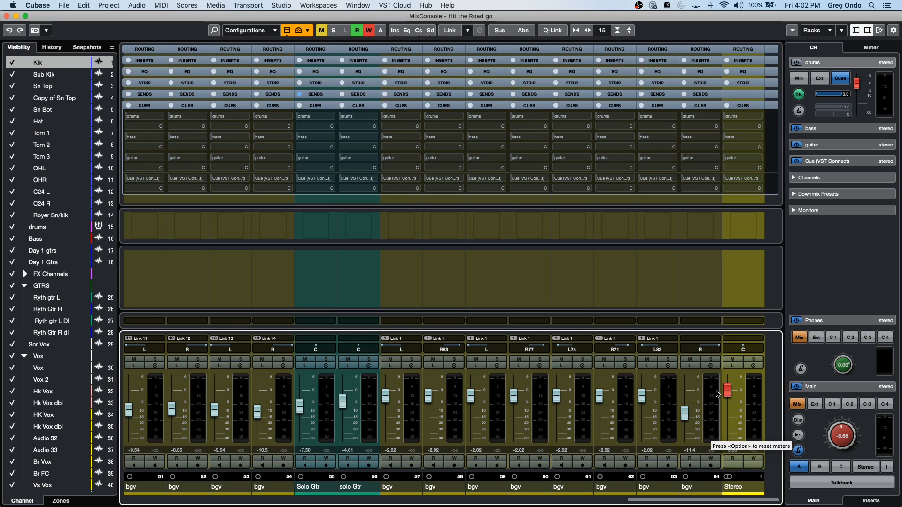
shift+click(713, 396)
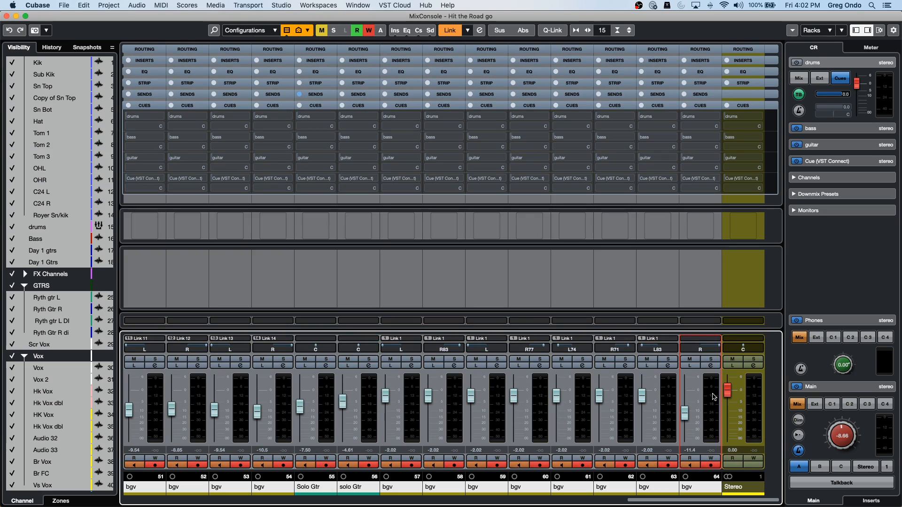
- Activate the cue sends of all cues for the selected mixer channels and confirm enabling them
right_click(812, 96)
mouse_move(813, 120)
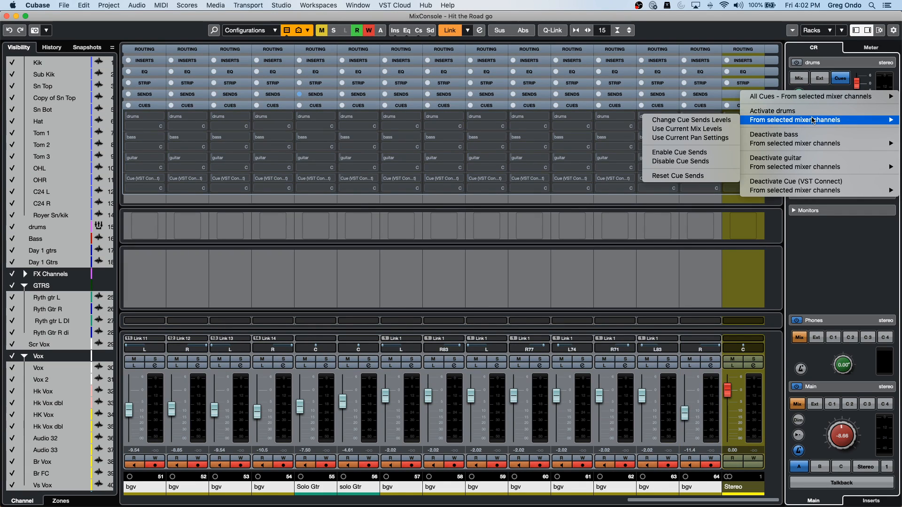
mouse_move(817, 97)
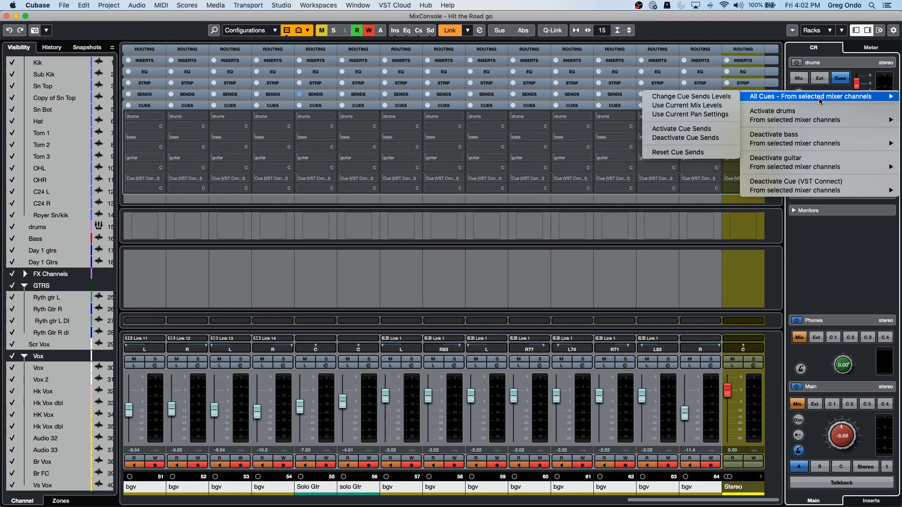
click(714, 129)
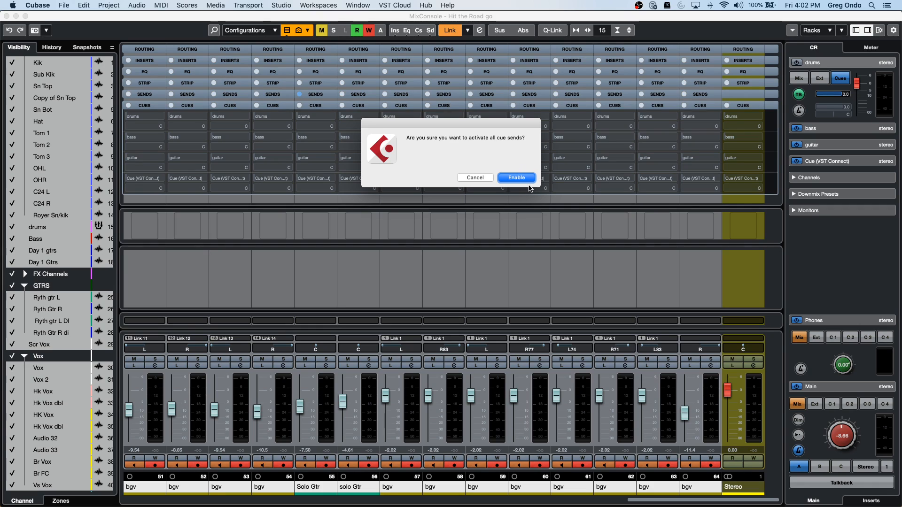
click(517, 178)
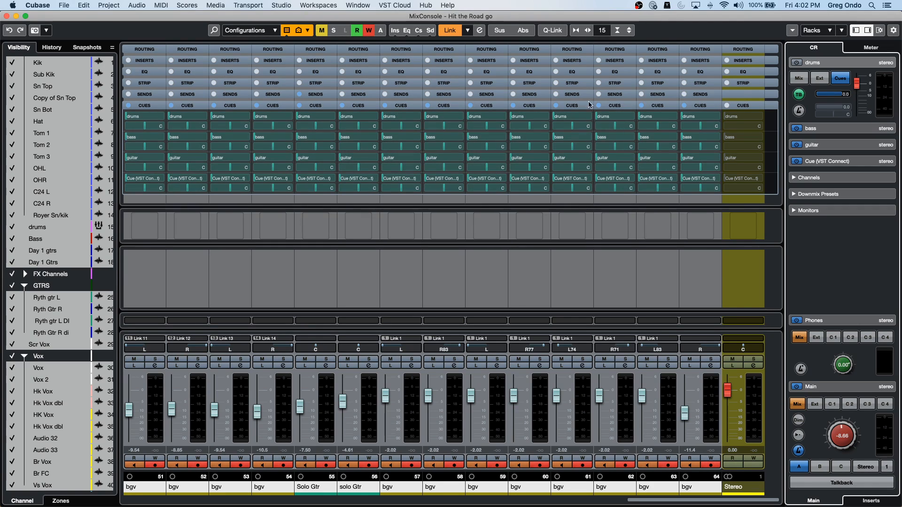
- Apply the current mix levels to all cue sends of the selected mixer channels
right_click(809, 95)
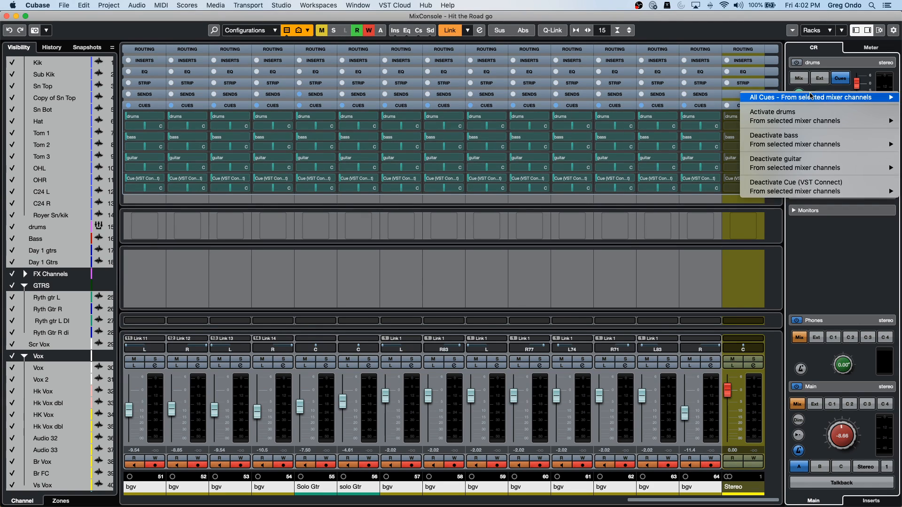
mouse_move(807, 98)
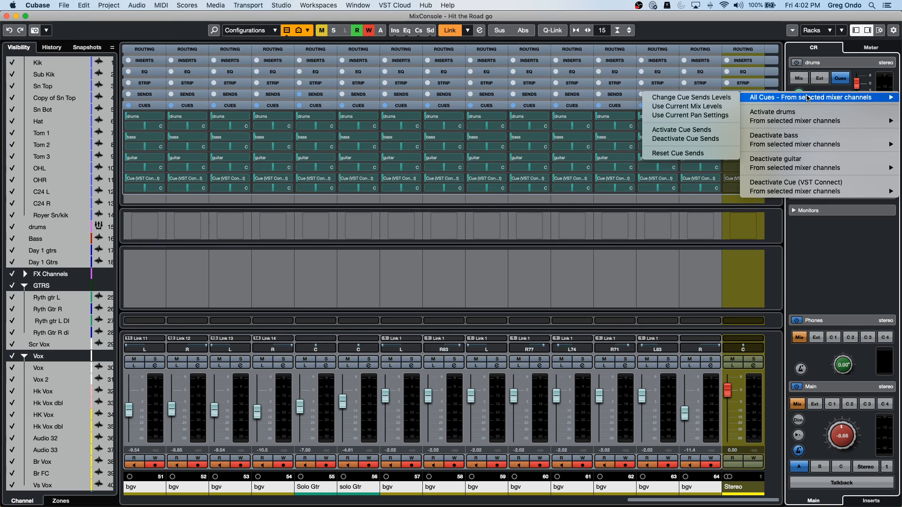
click(692, 106)
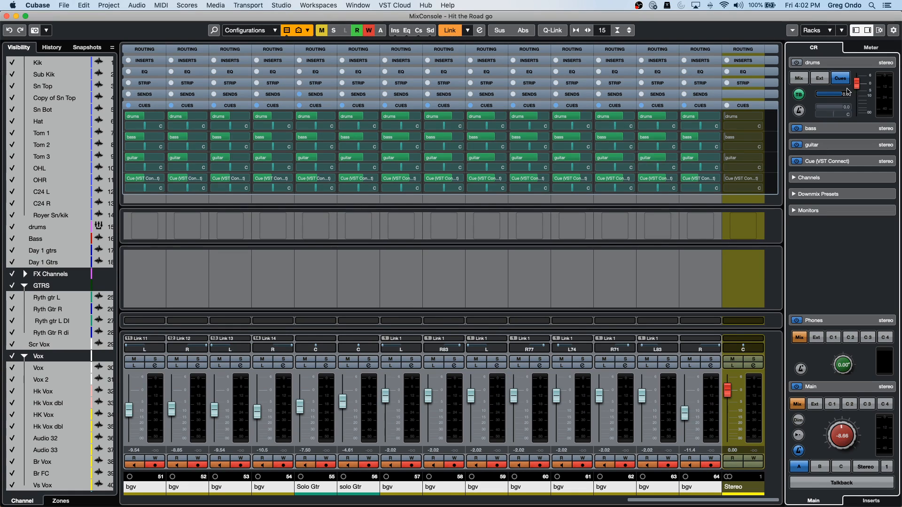
- Apply the current pan settings of the selected mixer channels to all cue sends and confirm the assignment
right_click(808, 102)
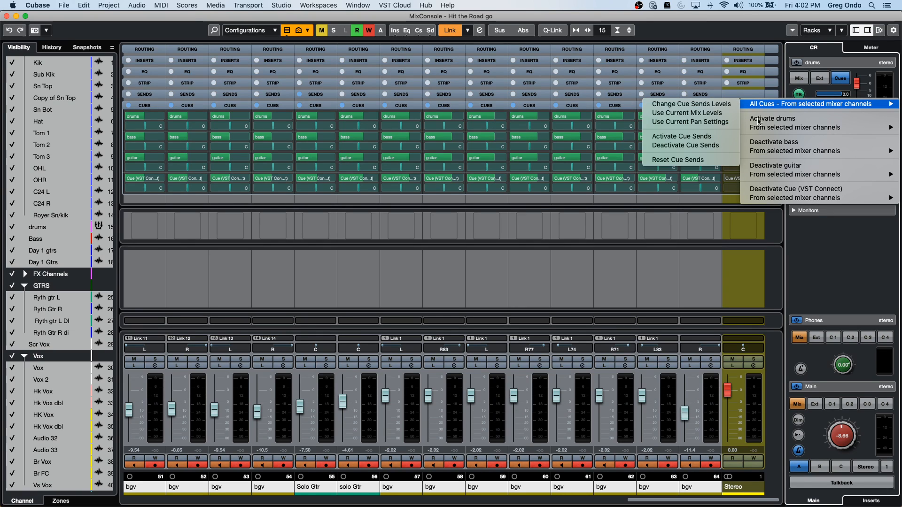
click(717, 122)
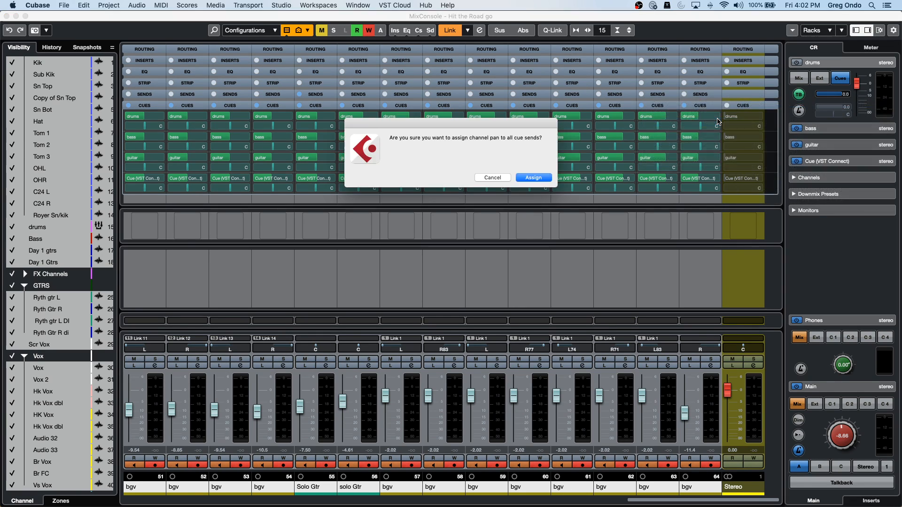
click(531, 181)
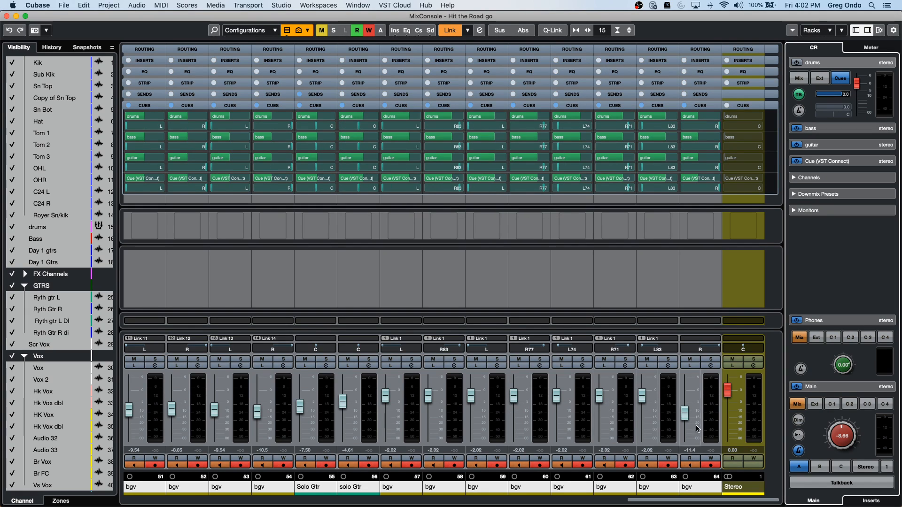
- Select the mixer channels from Kik through drums and play the project
drag(637, 503, 126, 504)
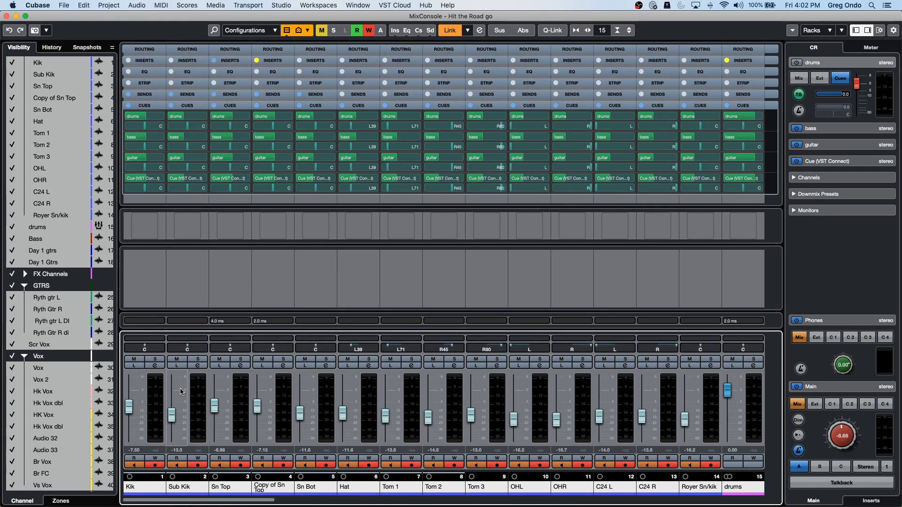
click(157, 403)
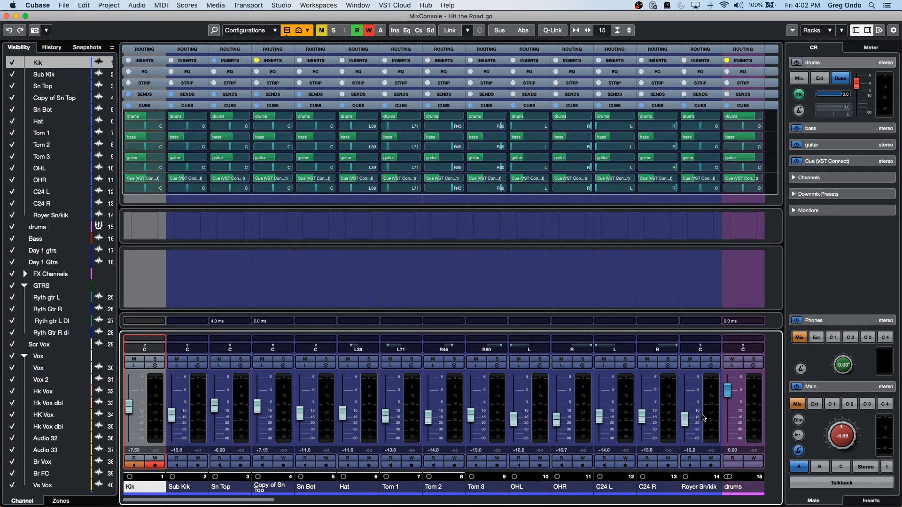
shift+click(756, 415)
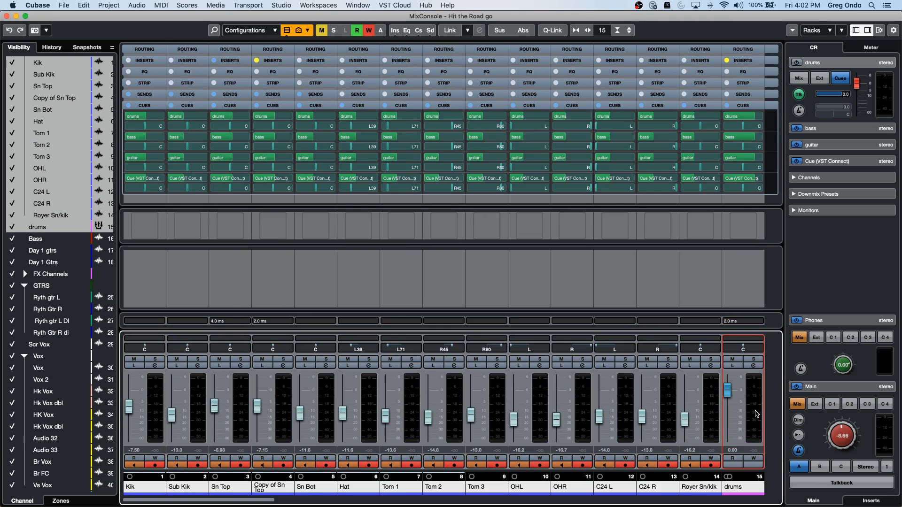
key(space)
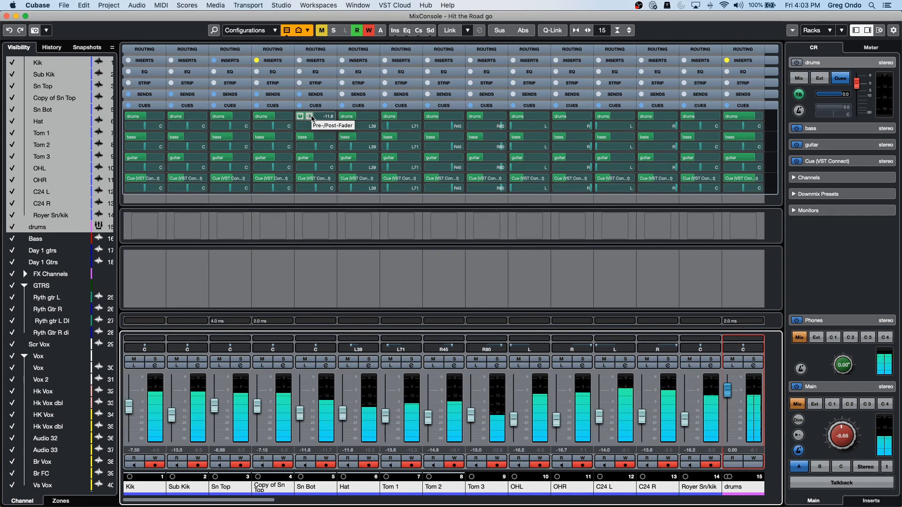
- Rename the Control Room cue bus "Cue (VST Connect)" to "vox" in the Audio Connections and close them
click(282, 6)
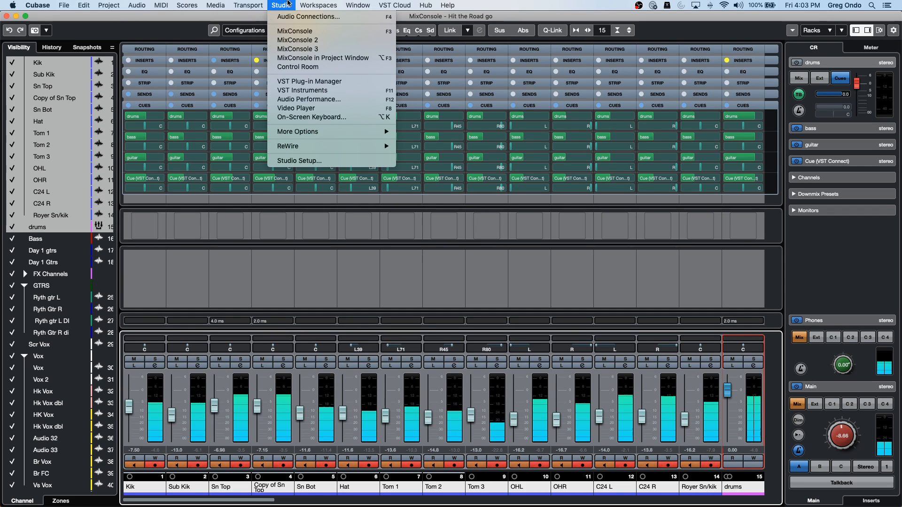
click(321, 17)
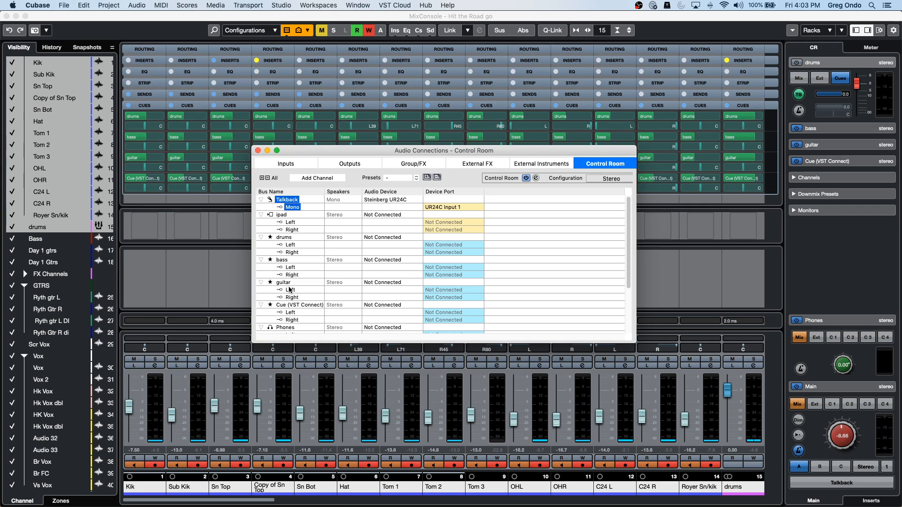
double_click(307, 305)
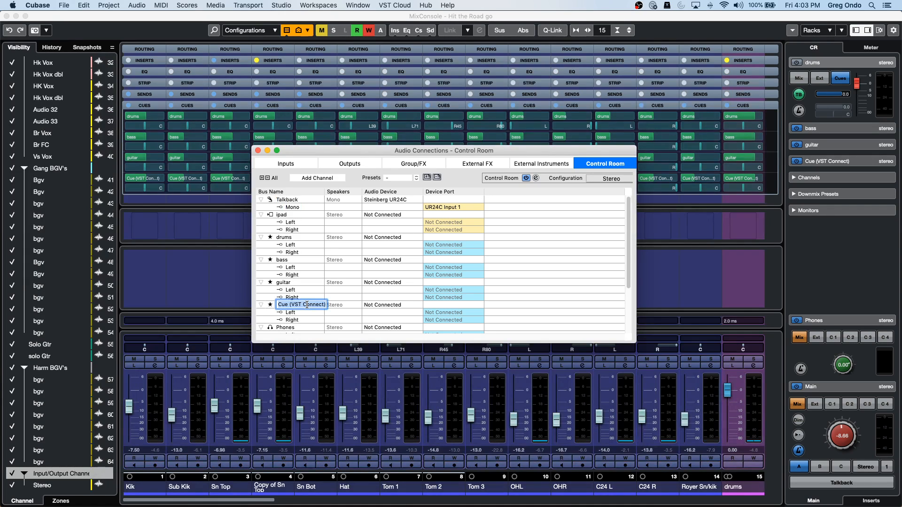
text(vox)
key(Return)
click(282, 260)
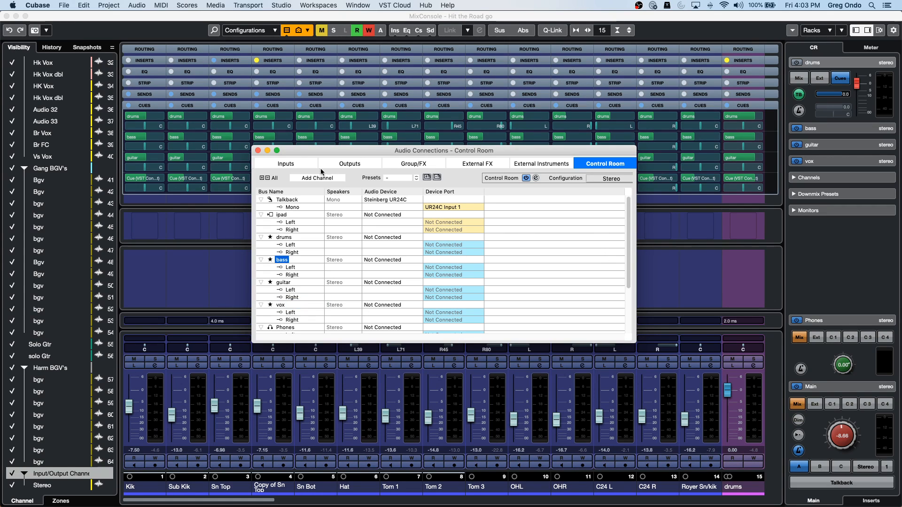
click(257, 150)
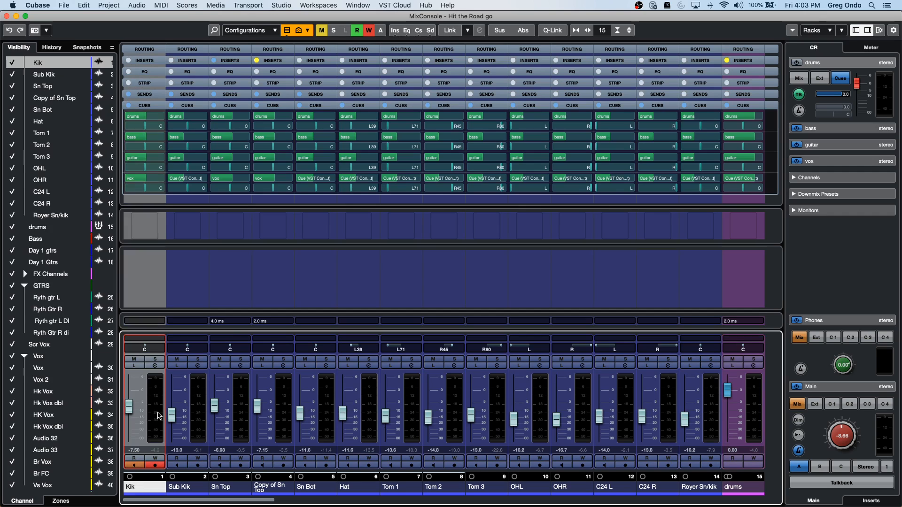
- Raise the drums cue sends of the Kik through Royer Sn/kik channels together, bringing Sub Kik to -4.59
shift+click(709, 408)
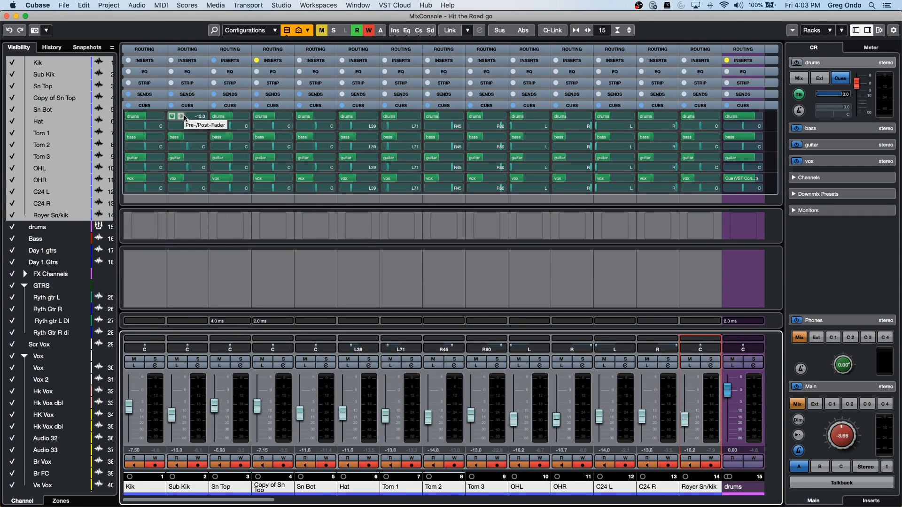
key(alt+shift)
drag(184, 115, 233, 109)
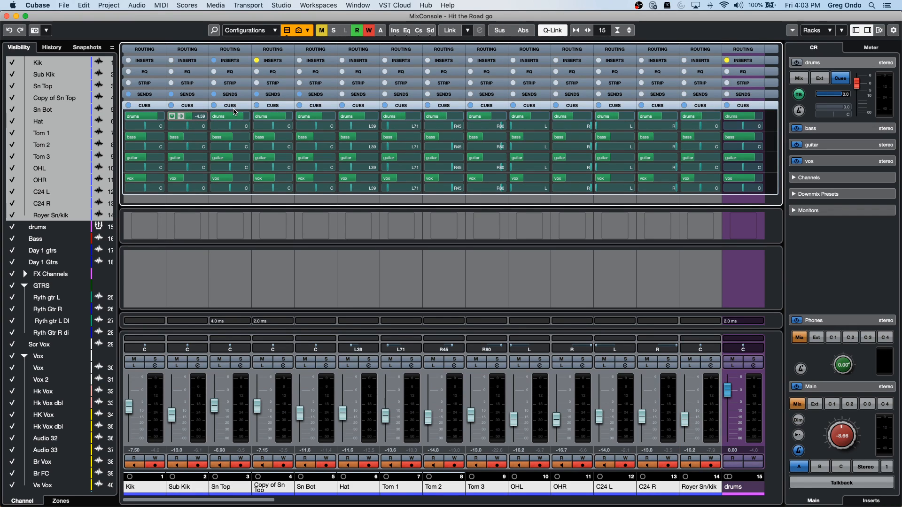
- Raise the Bass channel's send level to the bass cue
scroll(279, 502, right, 3)
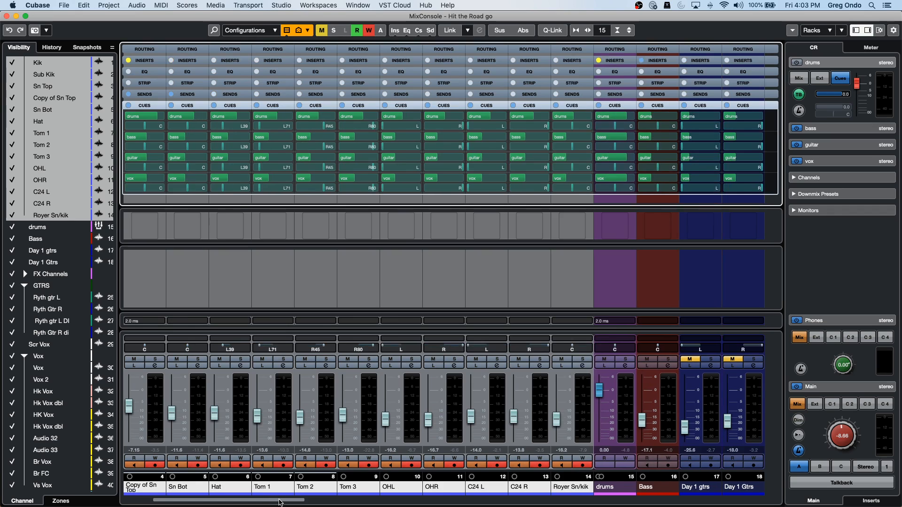
scroll(279, 503, right, 1)
click(627, 392)
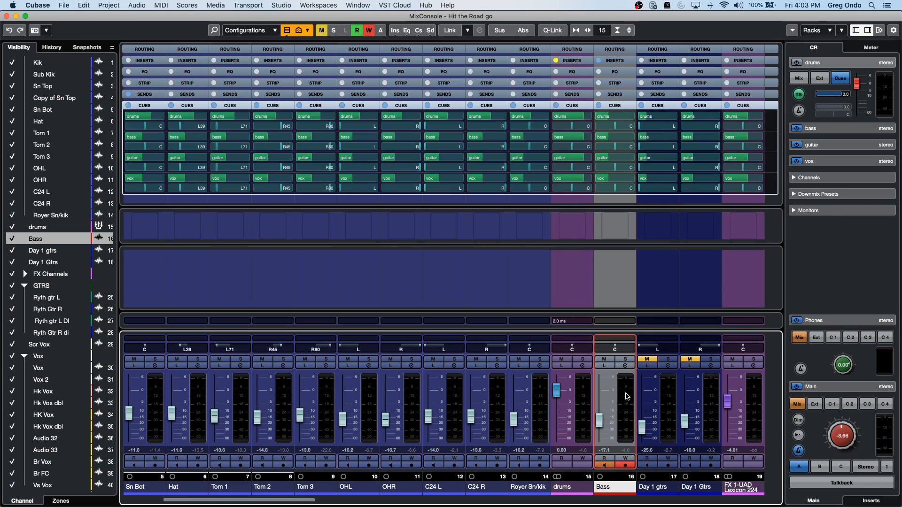
drag(614, 140, 641, 137)
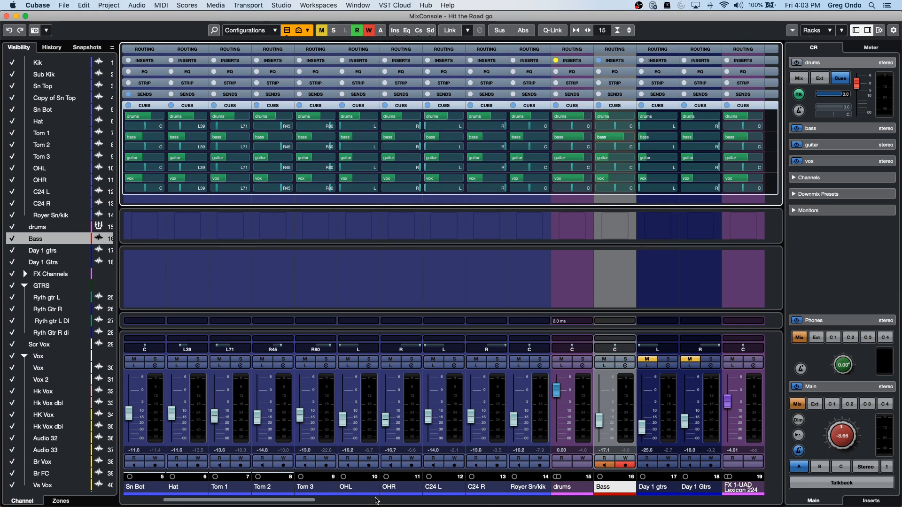
- Raise the guitar cue sends of the Ryth gtr L DI and Ryth Gtr R di channels together
click(314, 502)
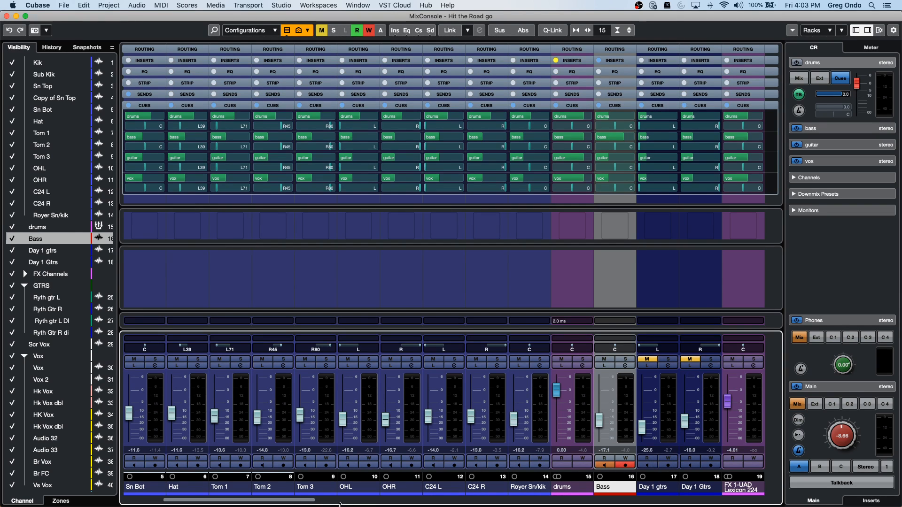
drag(310, 502, 363, 499)
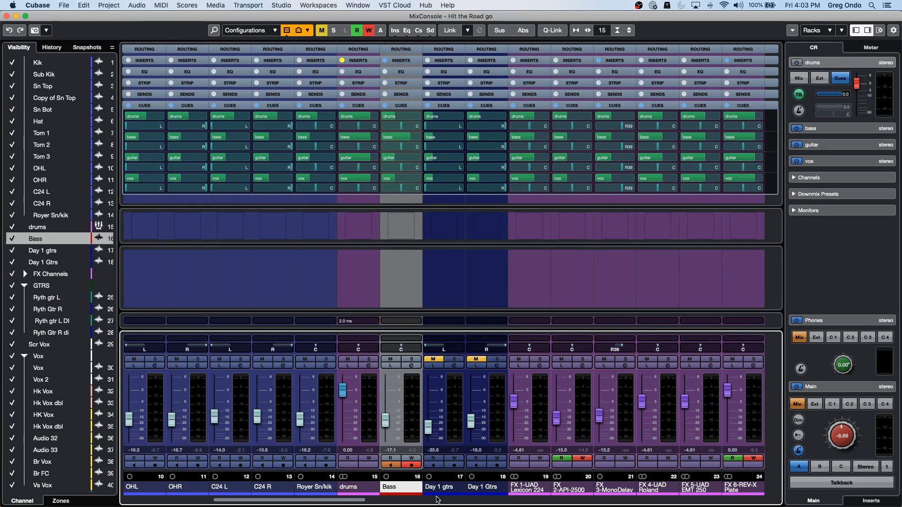
drag(328, 503, 357, 503)
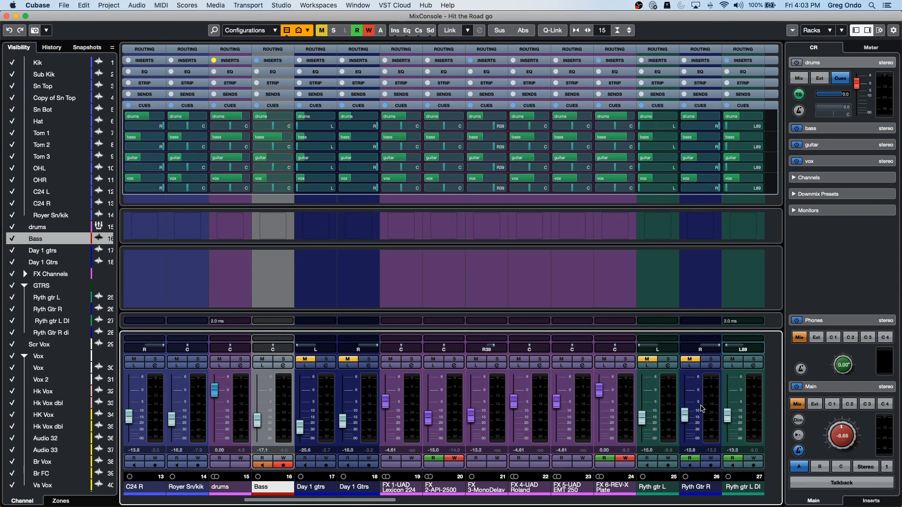
scroll(653, 437, right, 3)
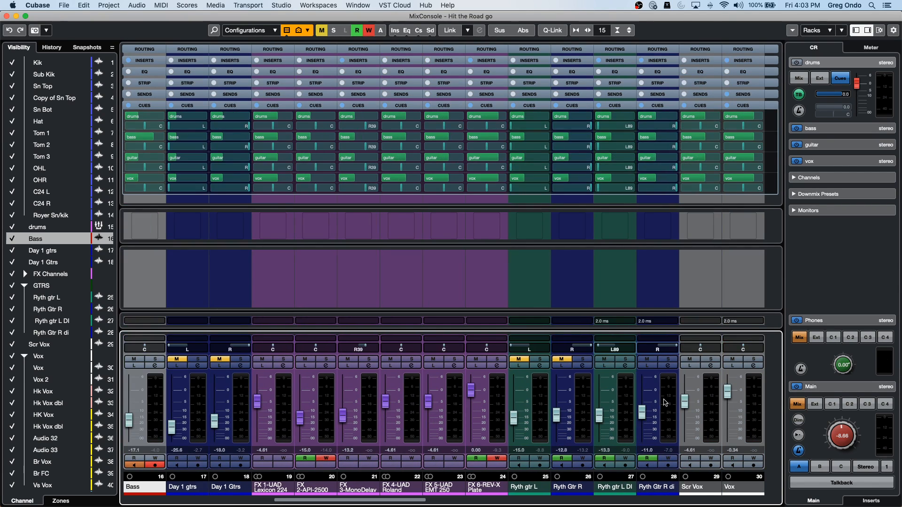
click(665, 405)
shift+click(623, 407)
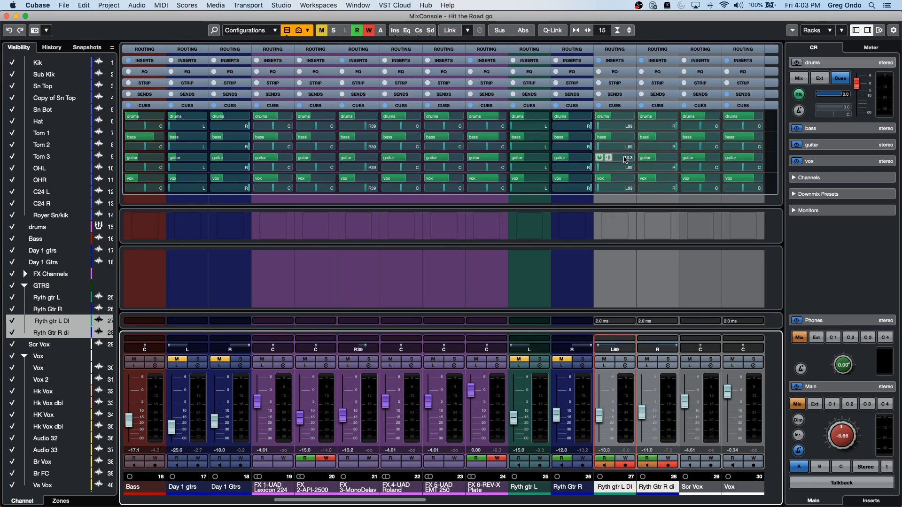
key(alt+shift)
drag(616, 157, 634, 157)
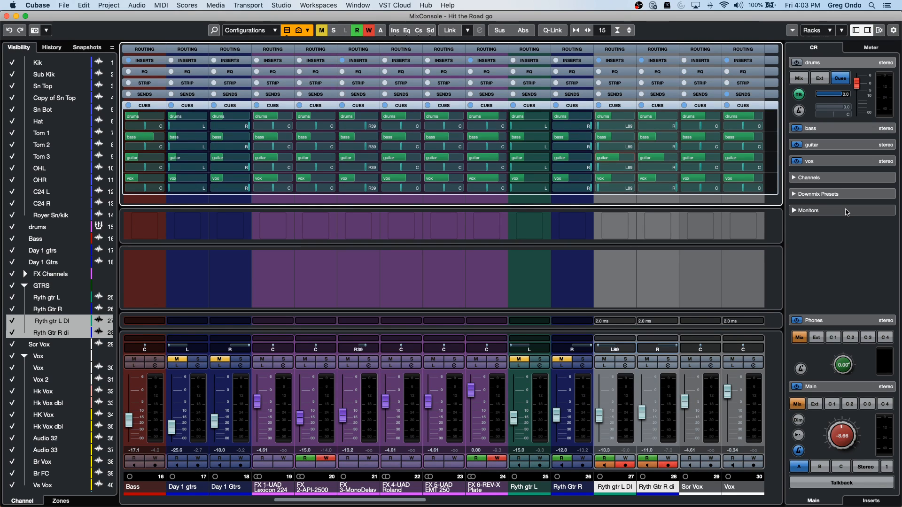
- Play the project with the Control Room Main level set to -4.92 and briefly audition Cue 1 as the Main source
key(space)
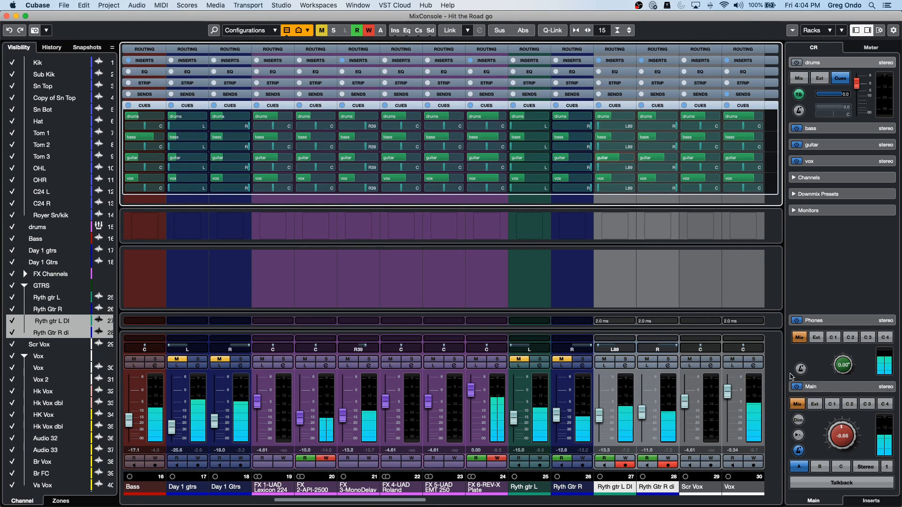
drag(841, 437, 841, 425)
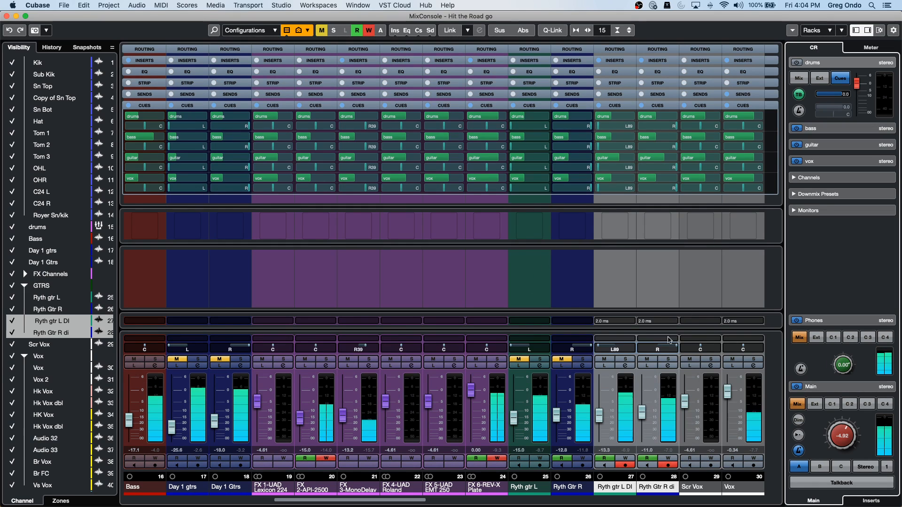
click(831, 405)
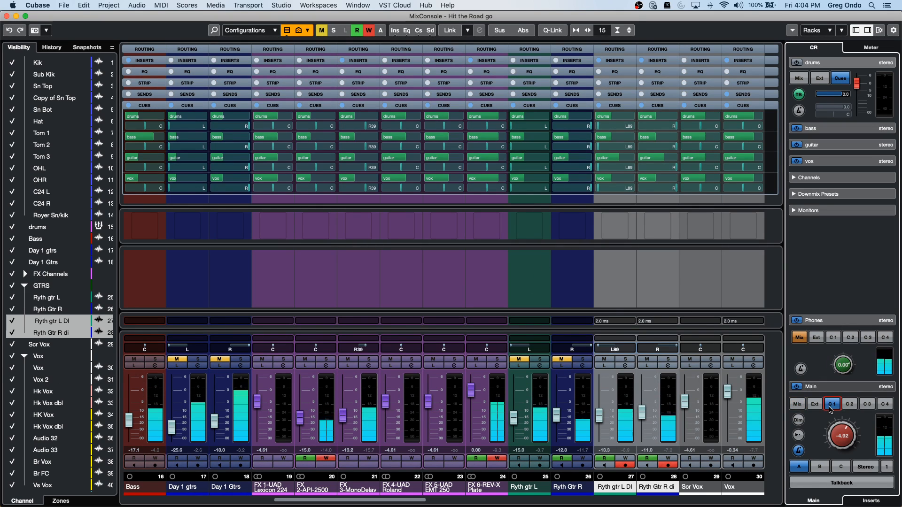
click(830, 405)
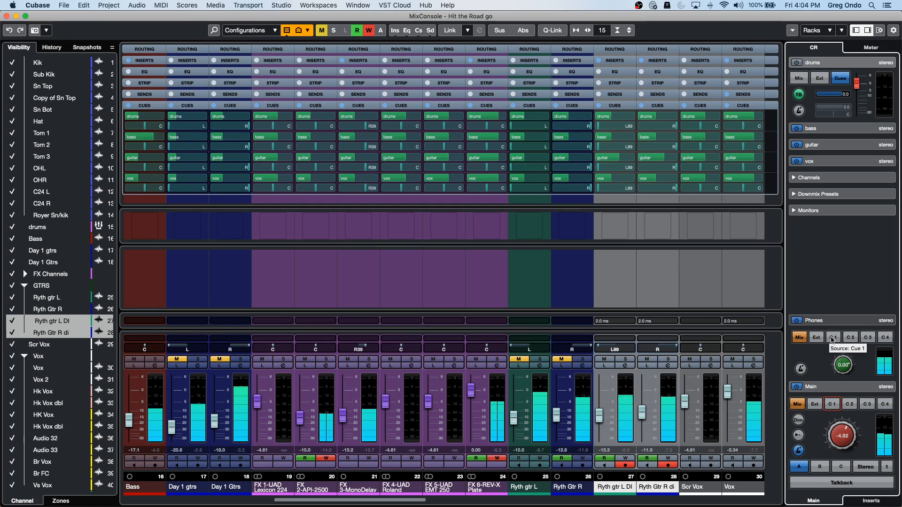
- Switch the Phones source through Ext, Cue 2 and Cue 3, ending on Cue 4
click(818, 338)
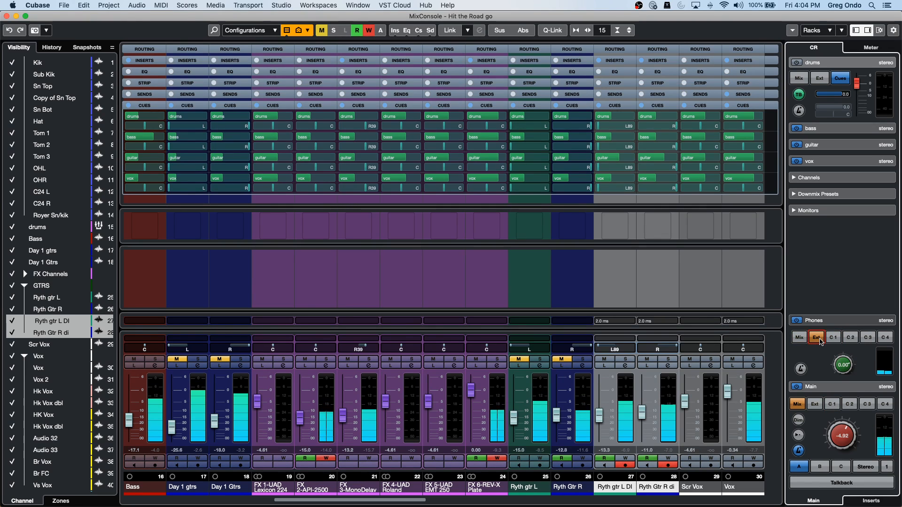
click(851, 338)
click(867, 338)
click(884, 338)
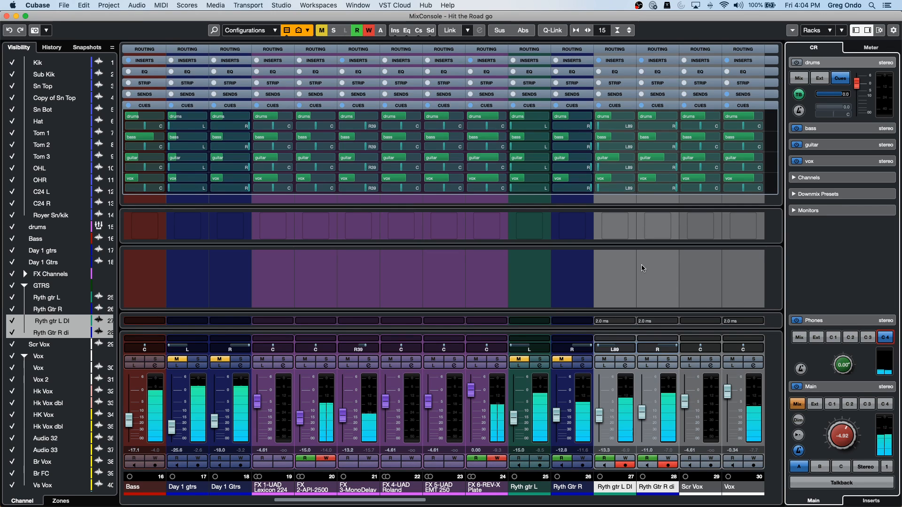
click(662, 276)
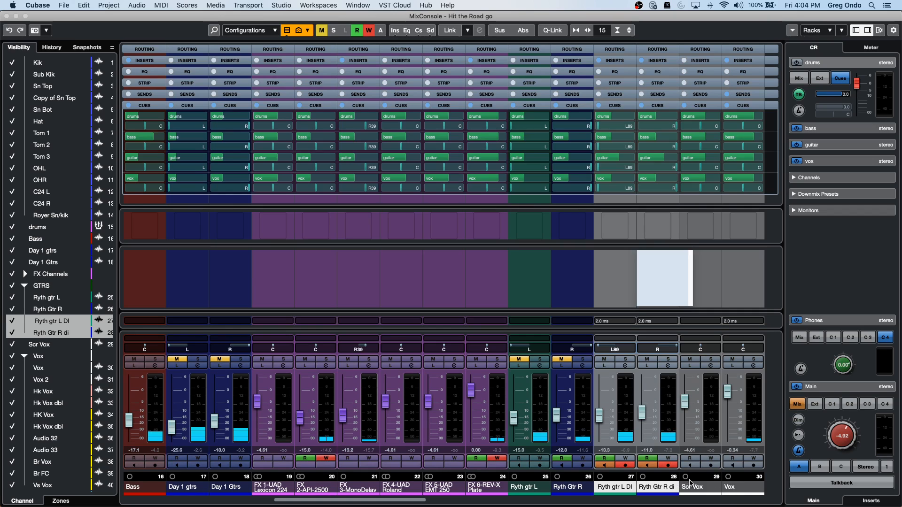
- Compare Cue 1, Cue 3 and Cue 2 as the Main source at a level of -1.49, ending on Cue 1
click(797, 407)
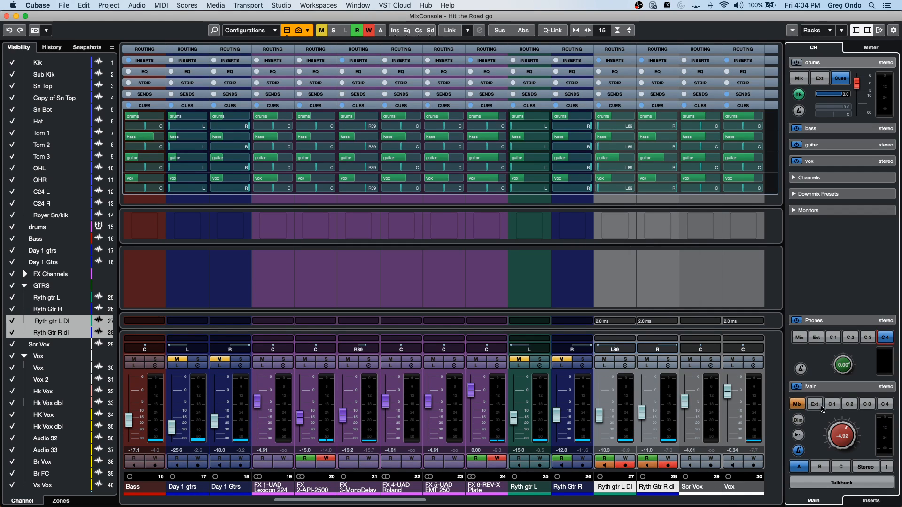
click(832, 406)
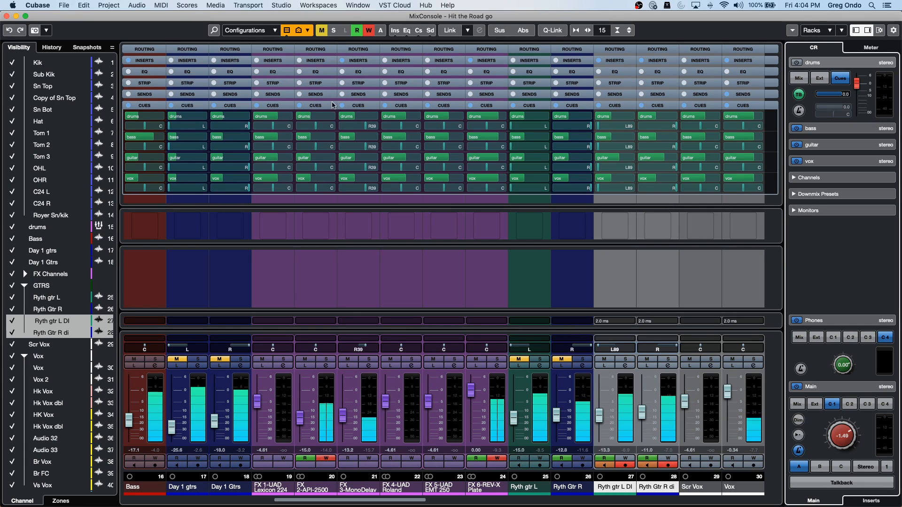
click(867, 403)
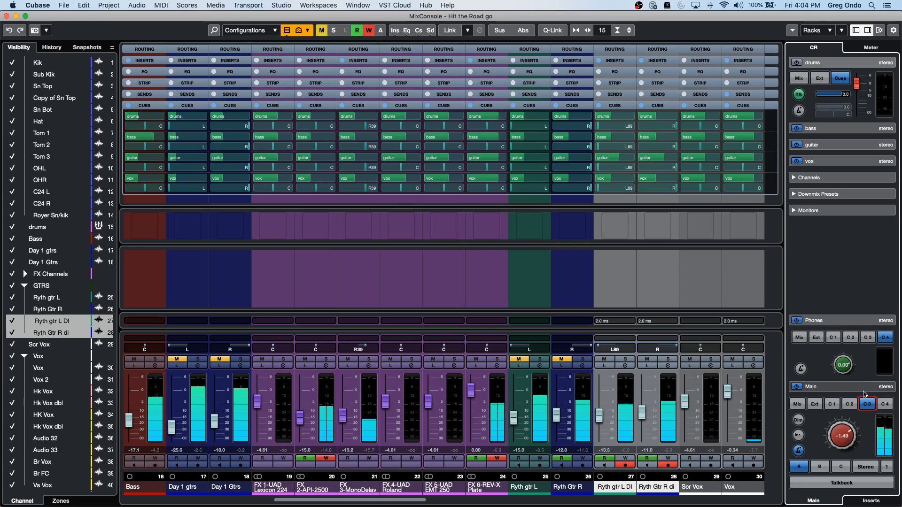
click(853, 406)
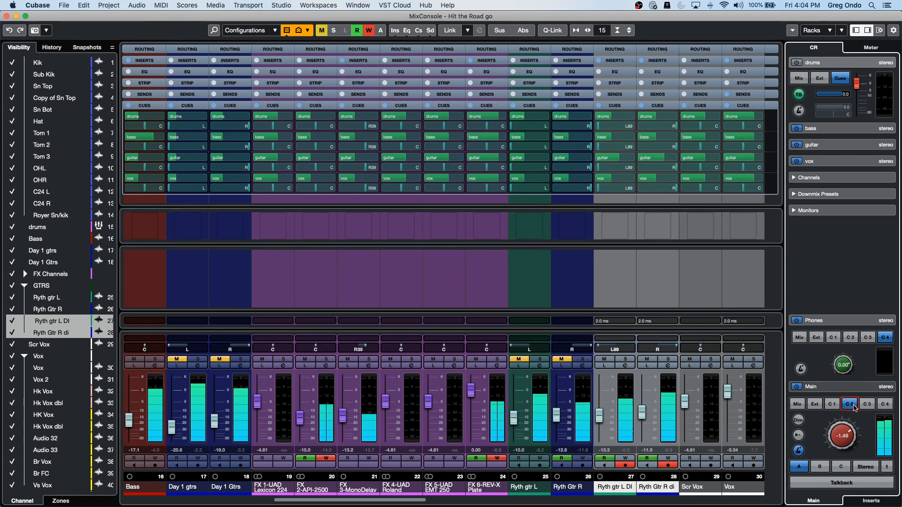
click(832, 404)
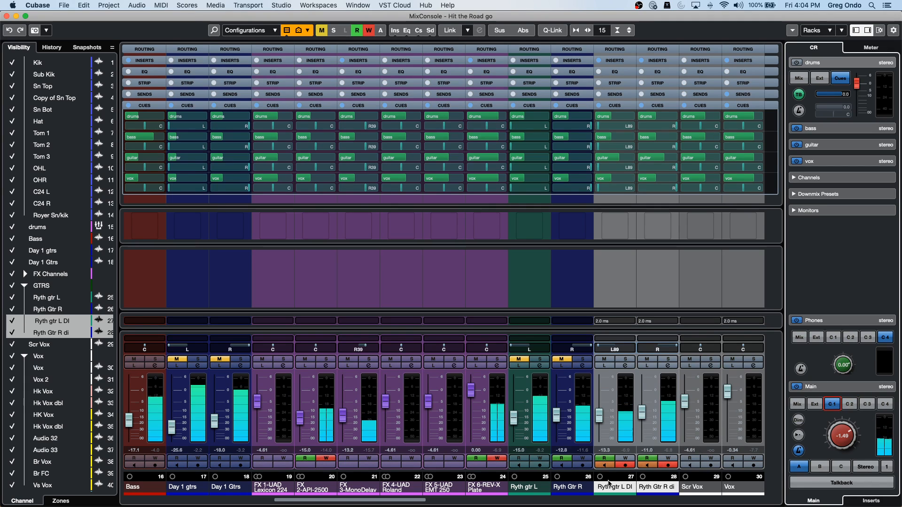
- Compare Cue 2, Cue 3 and Cue 1 as the Main source with the drum channels in view, ending on Cue 3
click(666, 500)
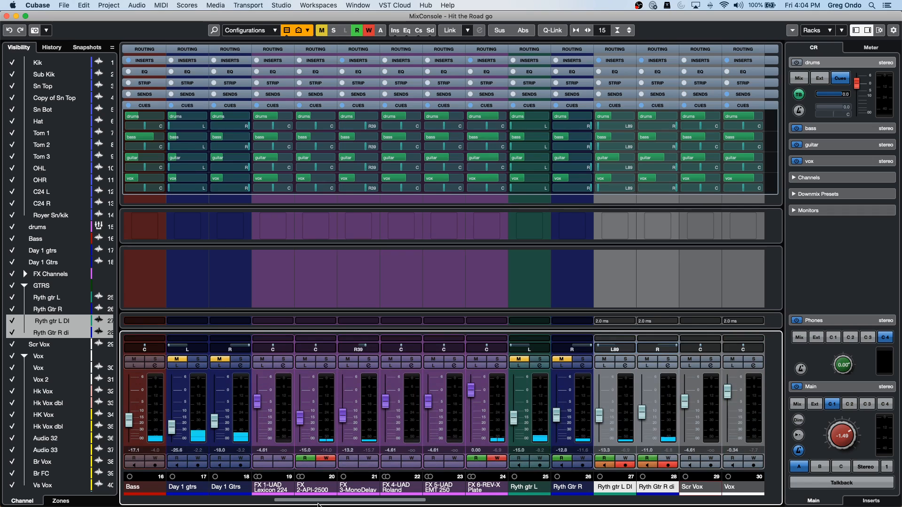
drag(281, 501, 110, 493)
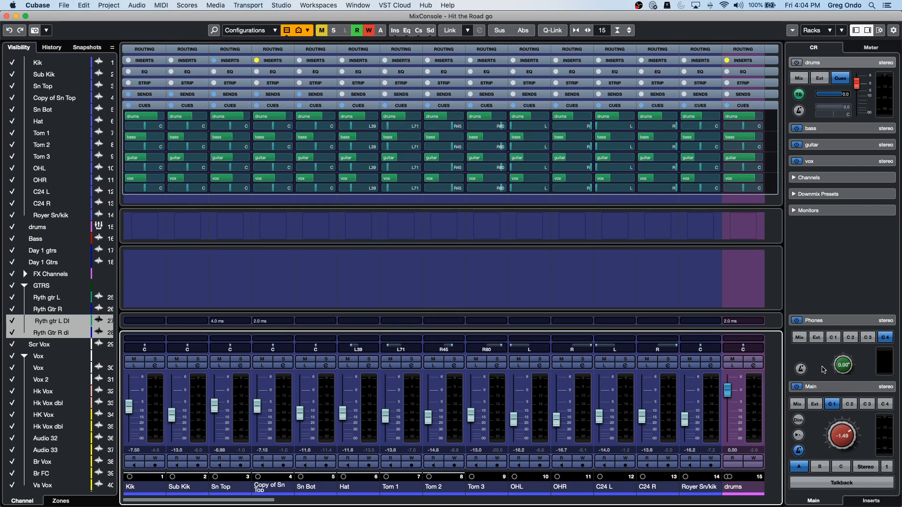
click(855, 406)
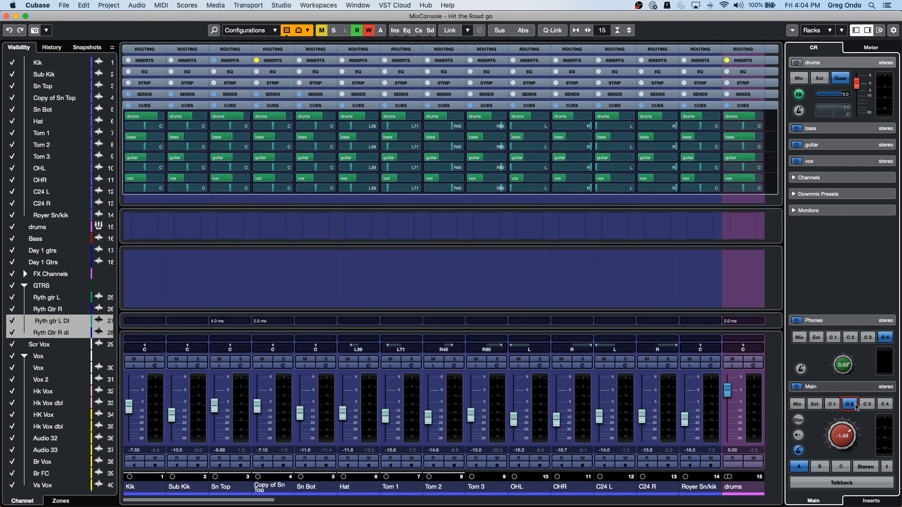
click(859, 406)
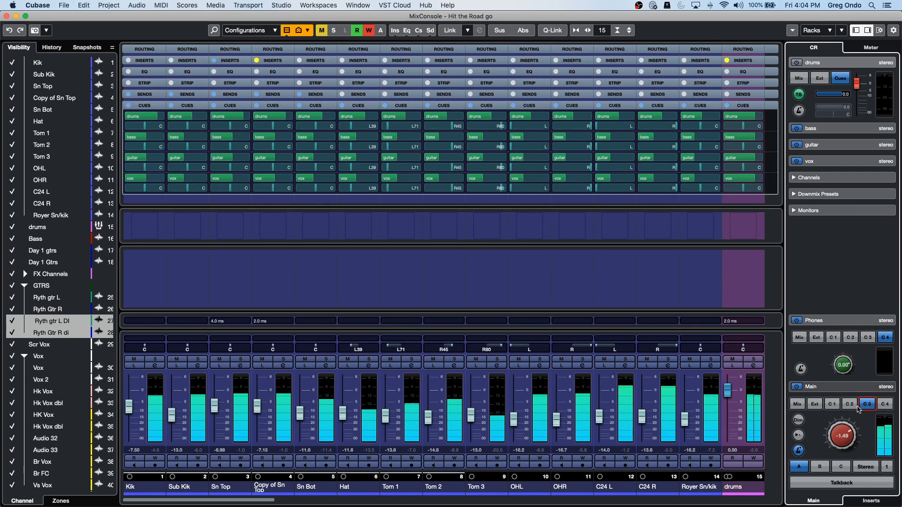
click(833, 407)
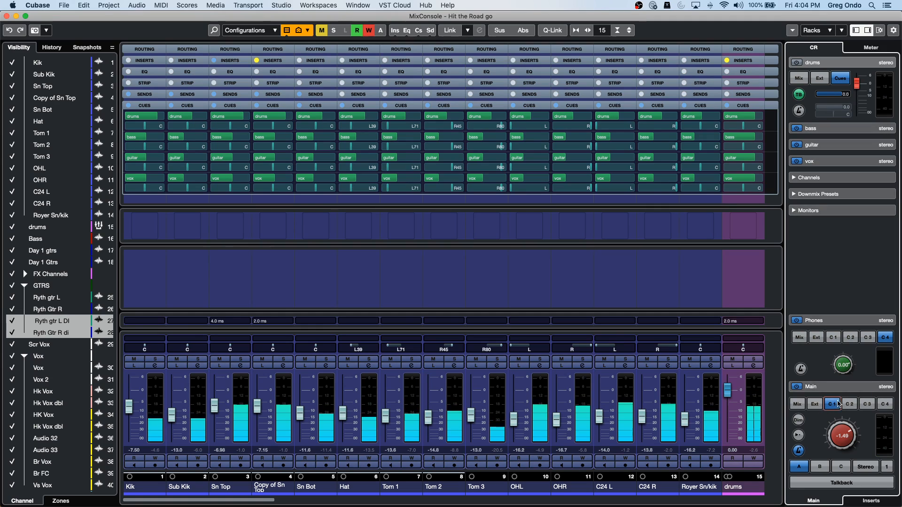
click(866, 404)
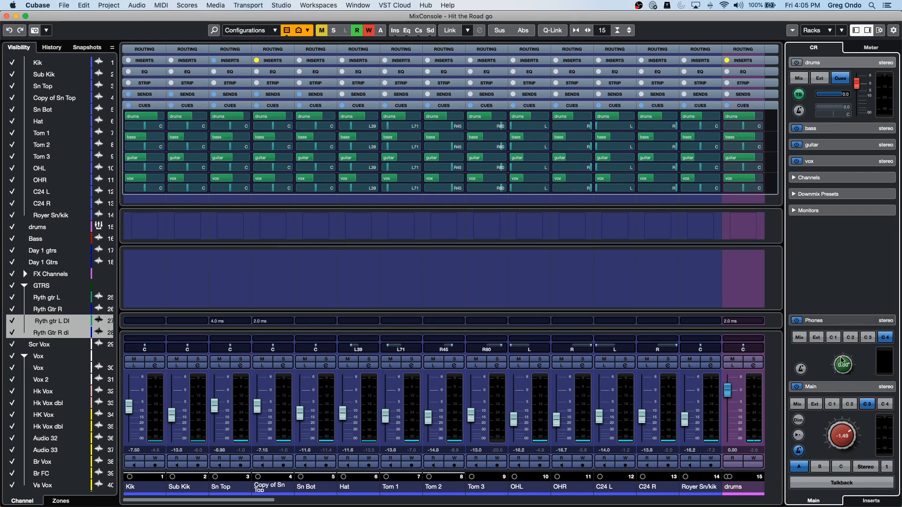
- Review the source, talkback and click settings of the bass, vox, drums and guitar cue channels in the Control Room
click(848, 128)
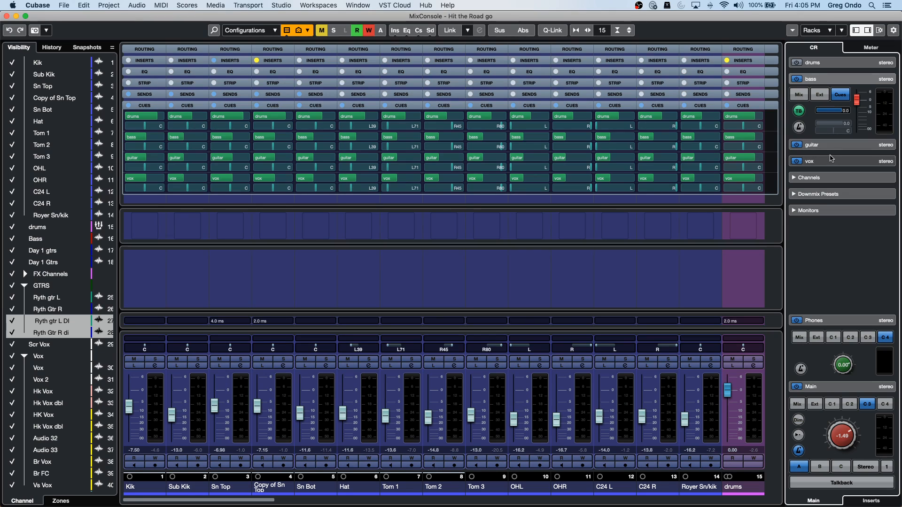
click(837, 162)
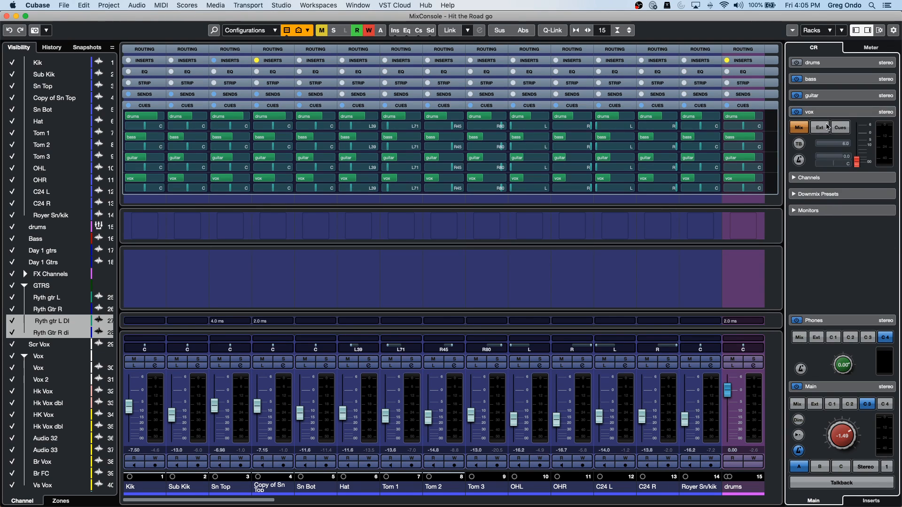
click(840, 63)
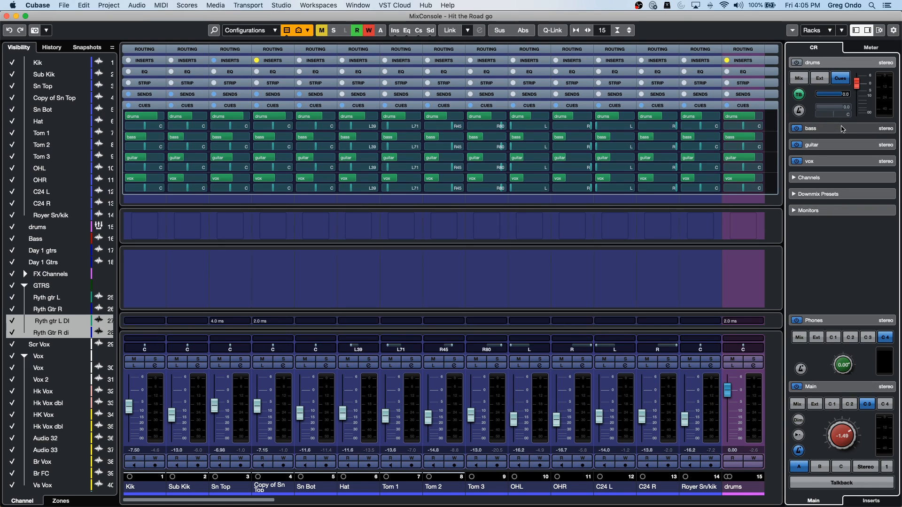
click(841, 145)
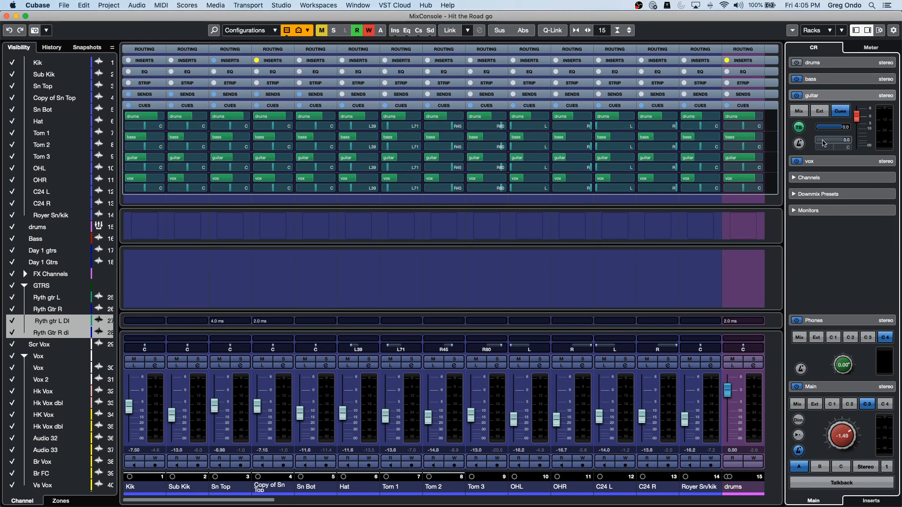
click(802, 161)
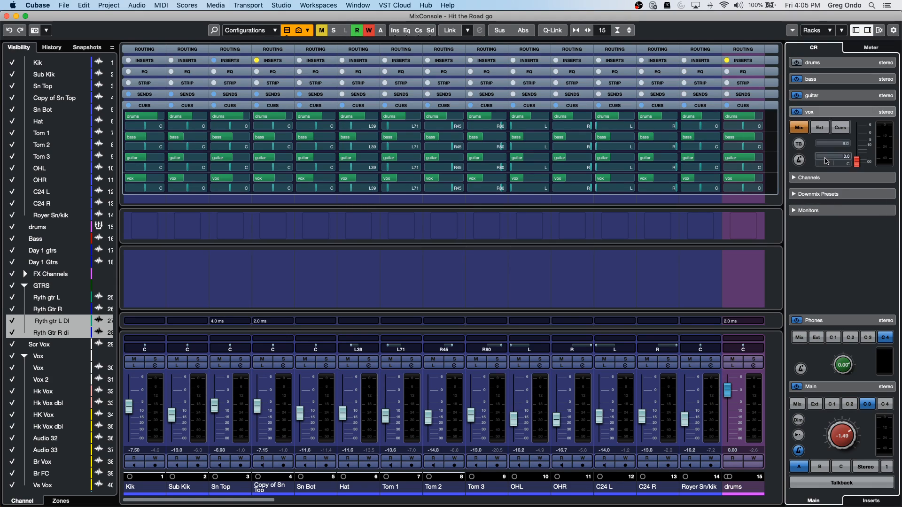
- Enable talkback to the vox cue channel and try the Control Room Talkback on and off
click(803, 144)
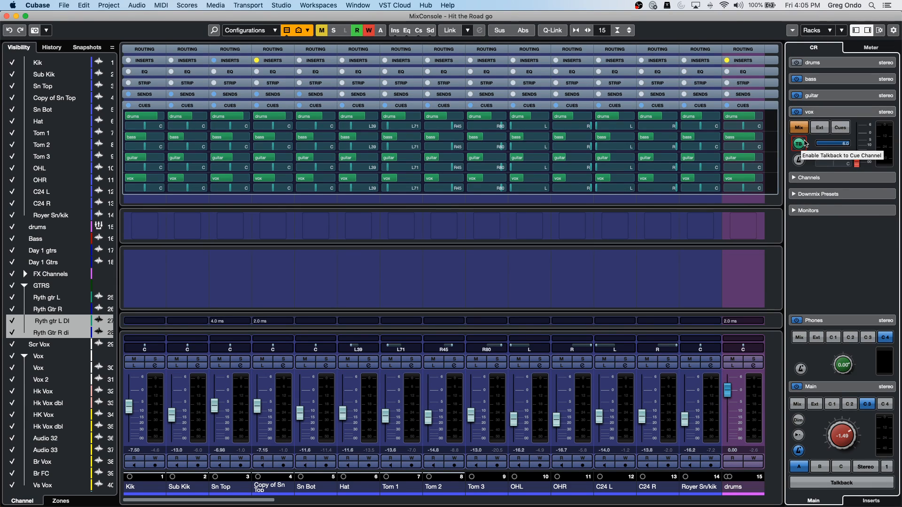
click(801, 144)
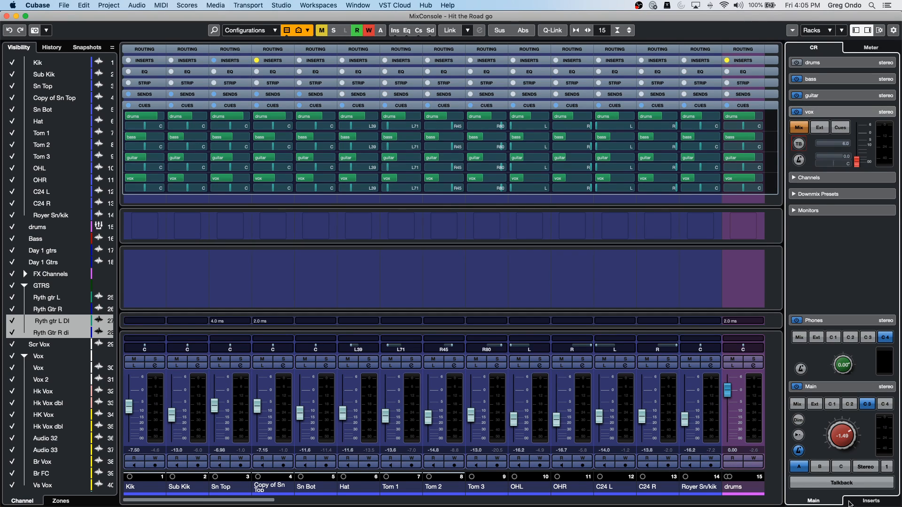
click(835, 486)
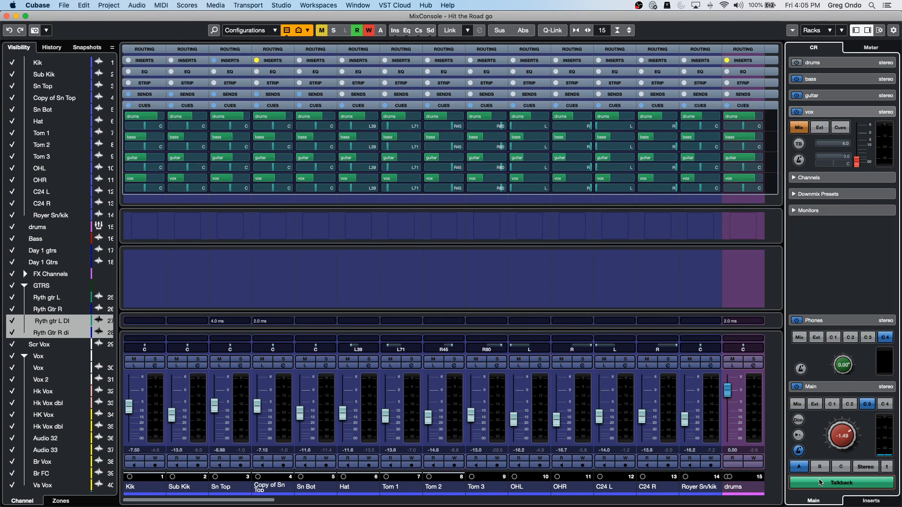
click(827, 486)
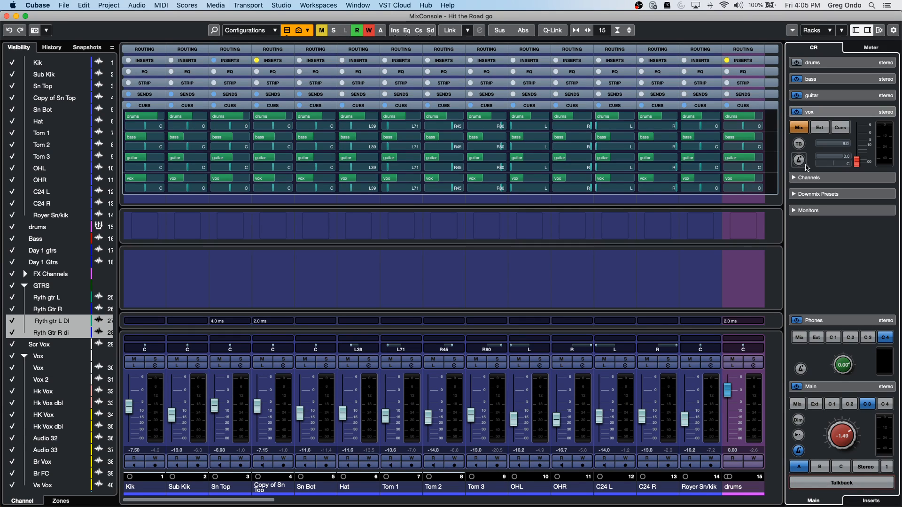
click(849, 484)
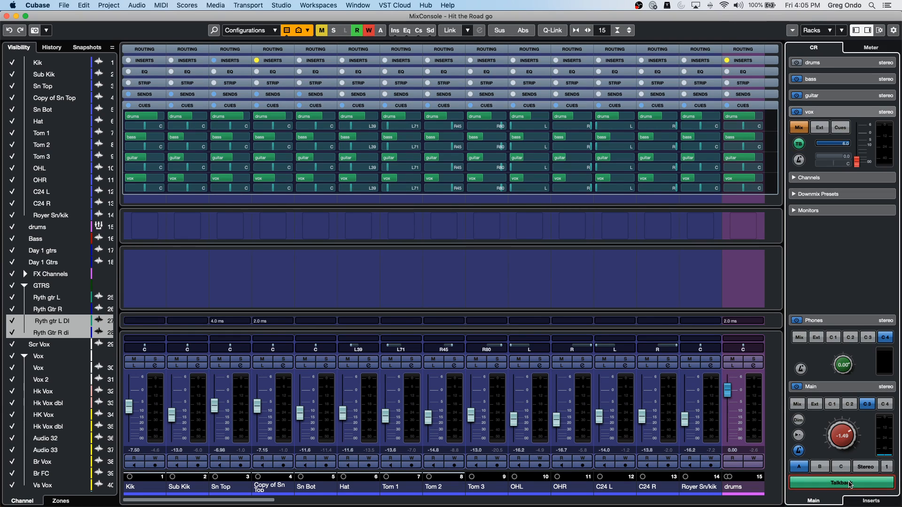
click(850, 484)
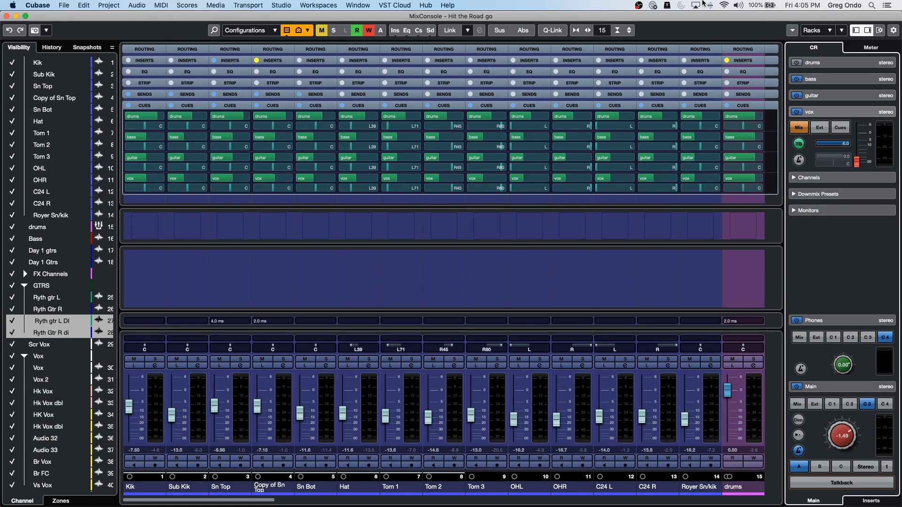
- Enable the metronome click for the bass and drums cue channels, toggling it on and off for vox
click(799, 160)
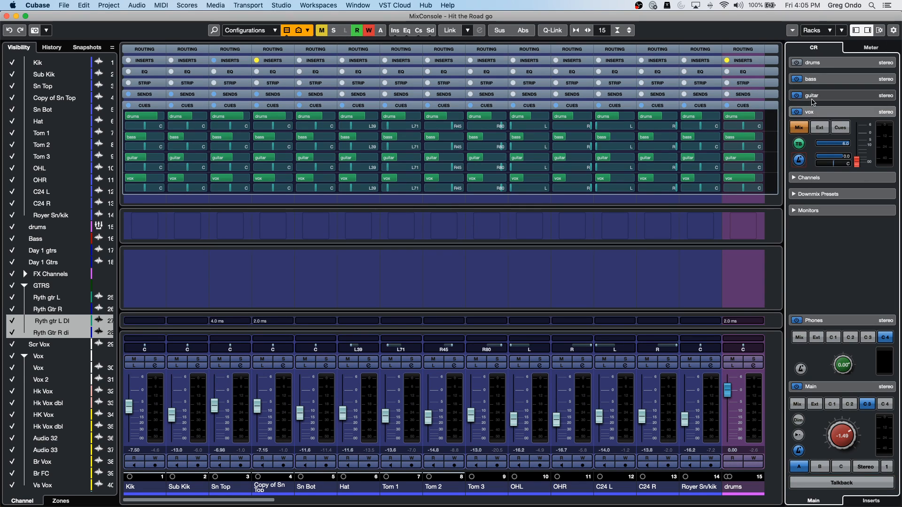
click(822, 79)
click(822, 68)
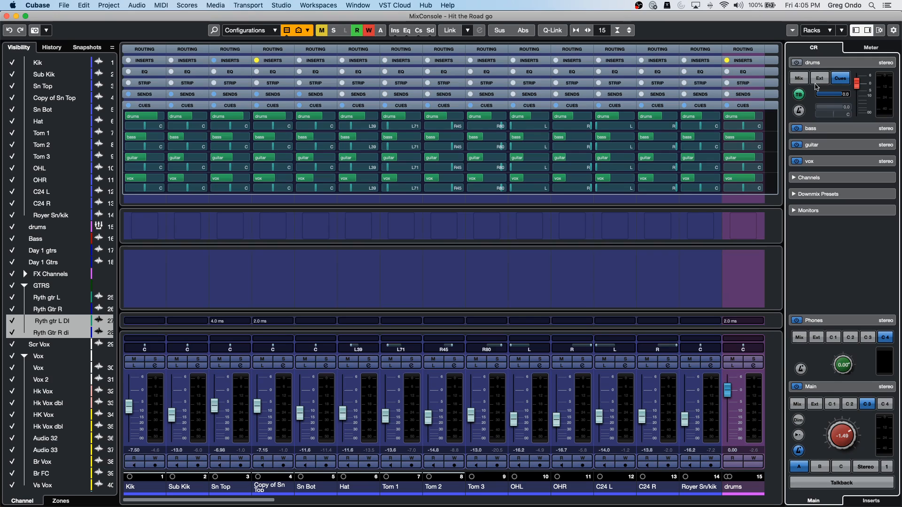
click(817, 128)
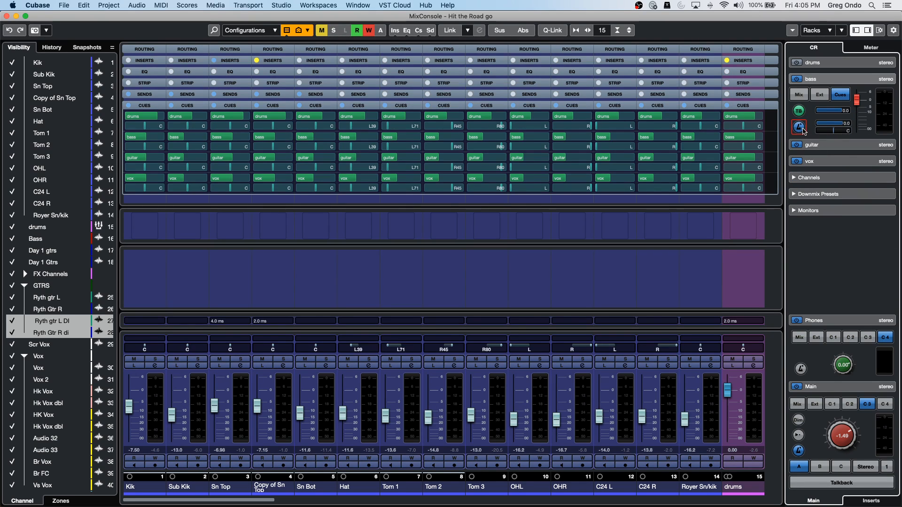
click(817, 145)
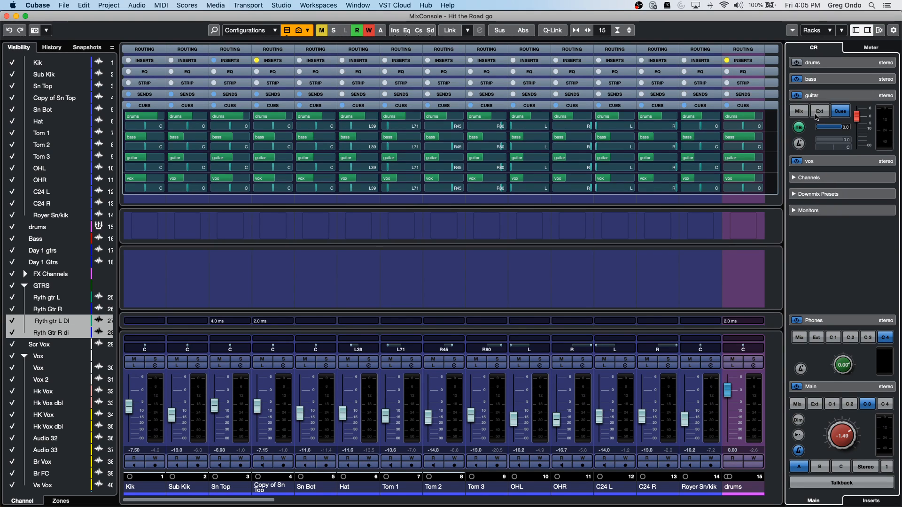
click(808, 161)
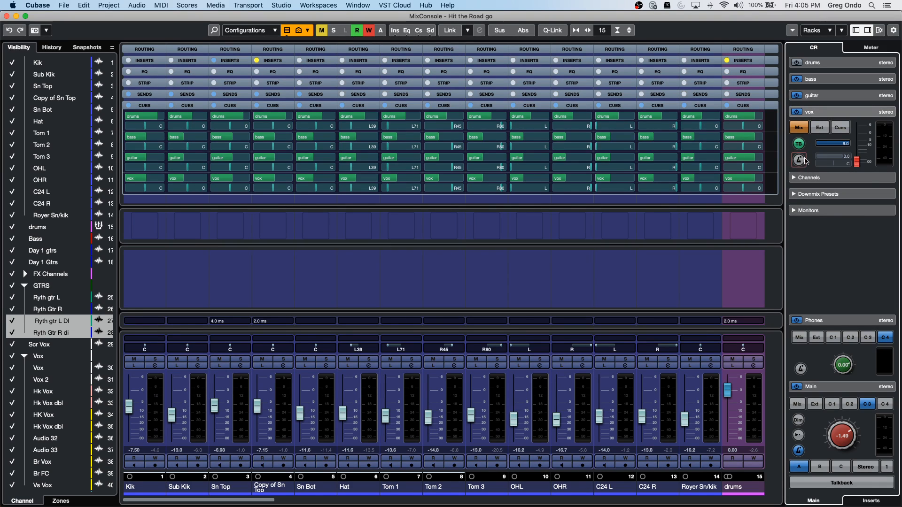
click(799, 160)
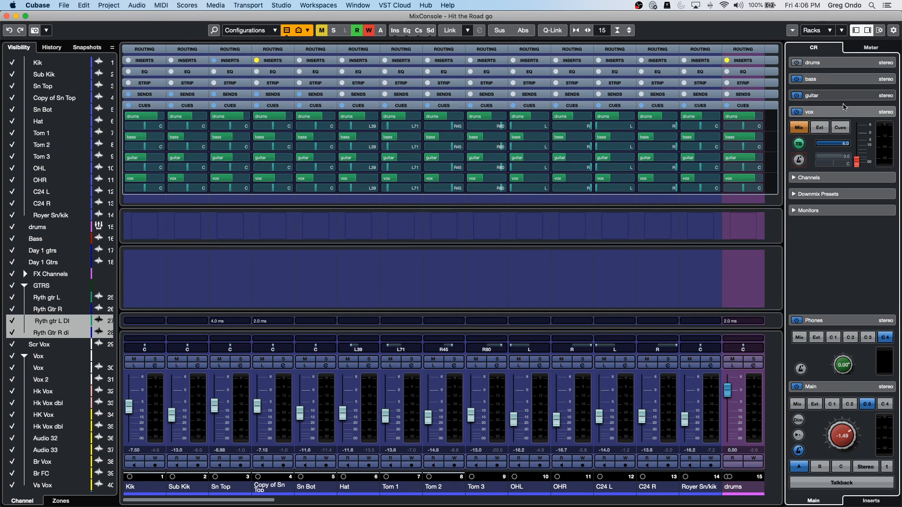
click(822, 65)
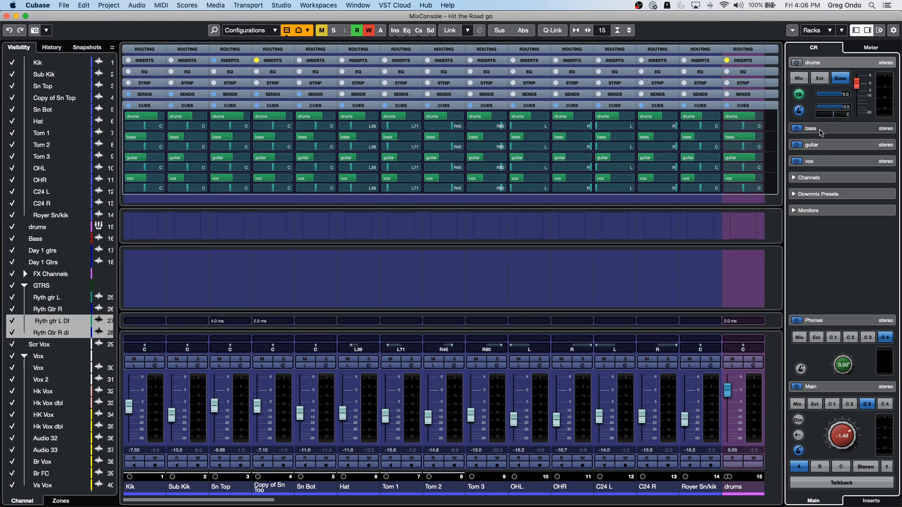
- Show the ipad external input in the Control Room audio connections and select Ext as the Main source
click(289, 5)
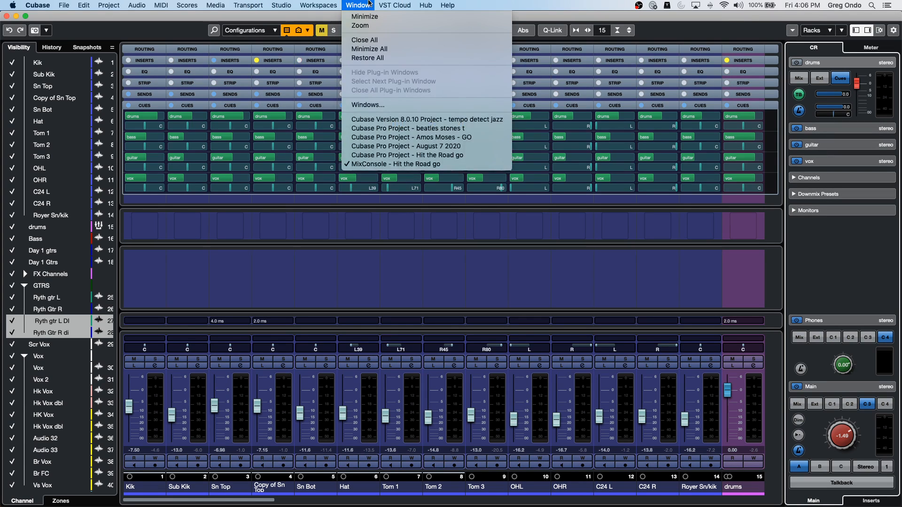
click(290, 16)
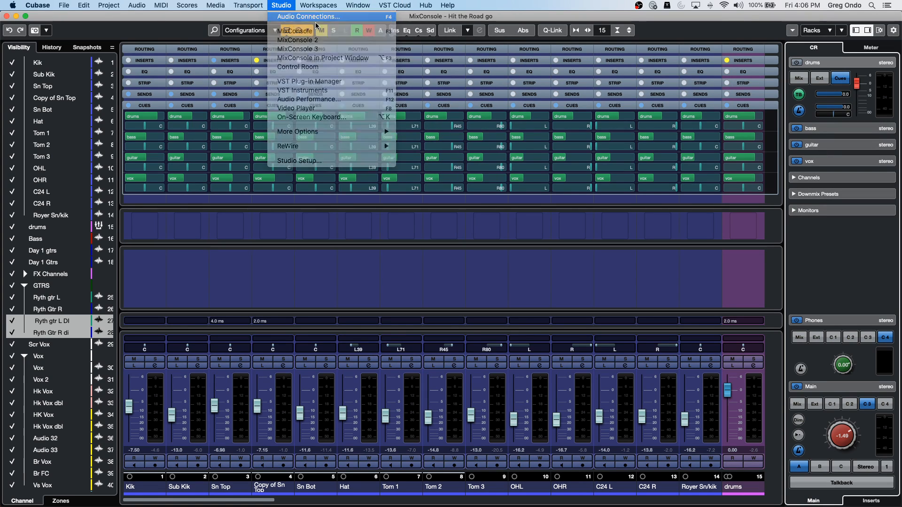
click(282, 215)
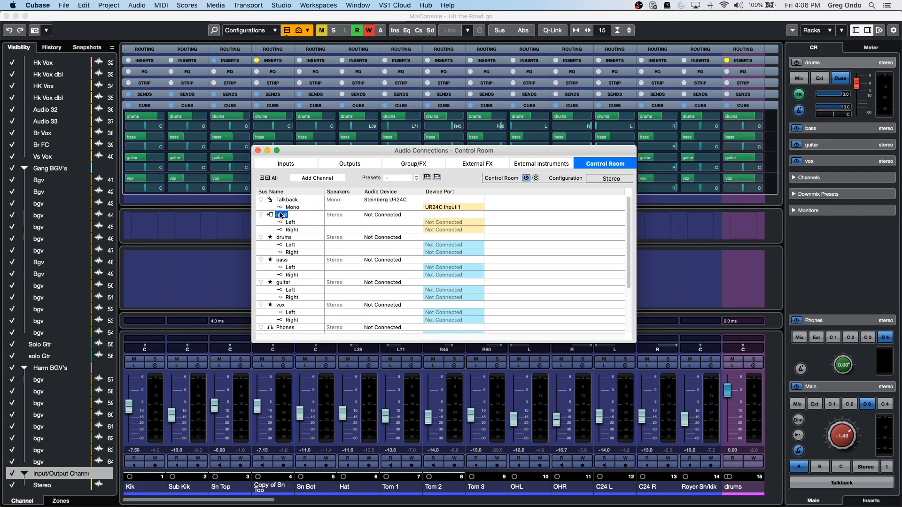
click(814, 407)
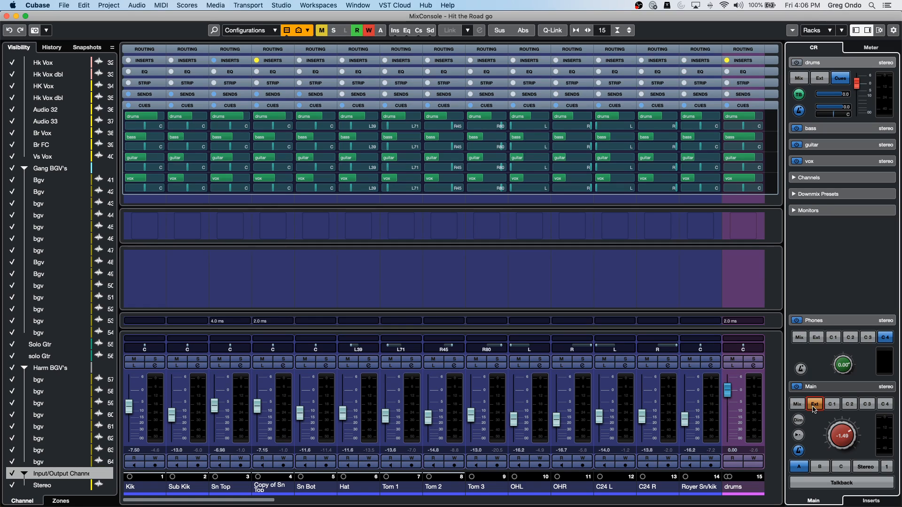
- Collapse the drums cue channel and switch the Main source through Mix, Cue 1 and Cue 2, ending on Cue 3
click(835, 66)
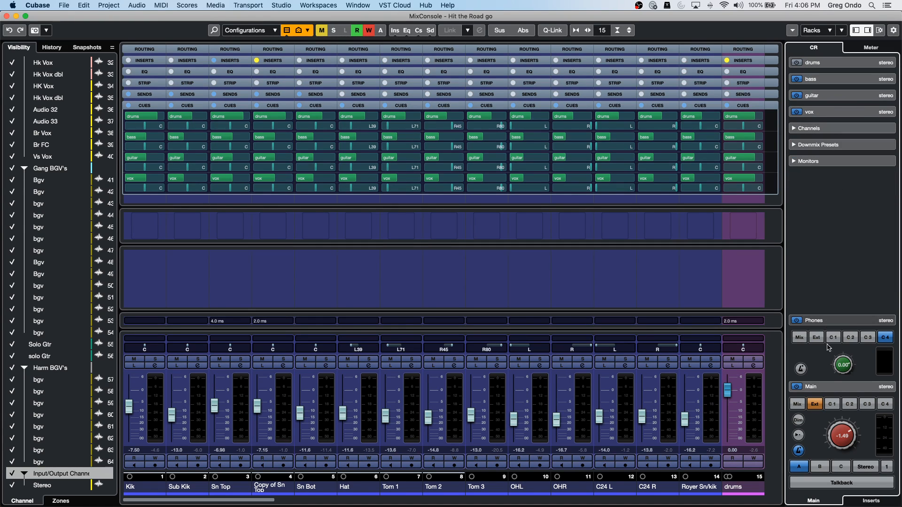
click(805, 408)
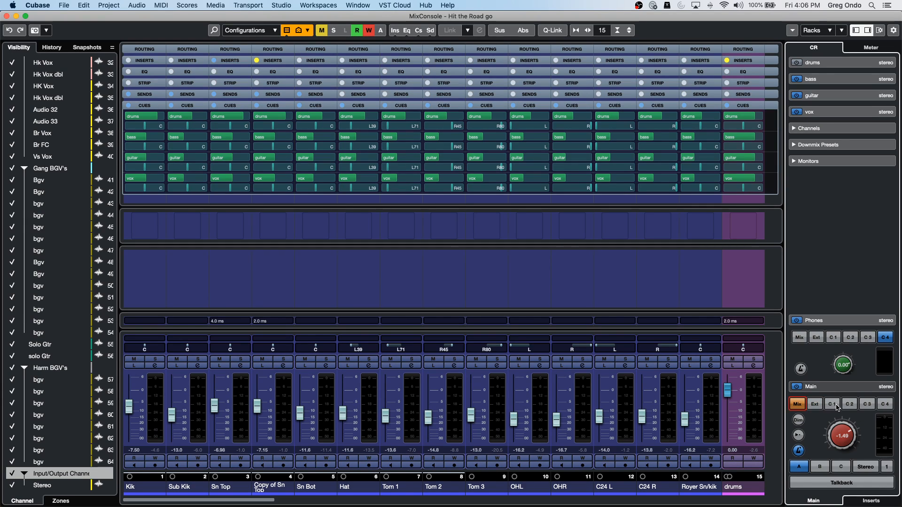
click(833, 406)
click(854, 406)
click(867, 405)
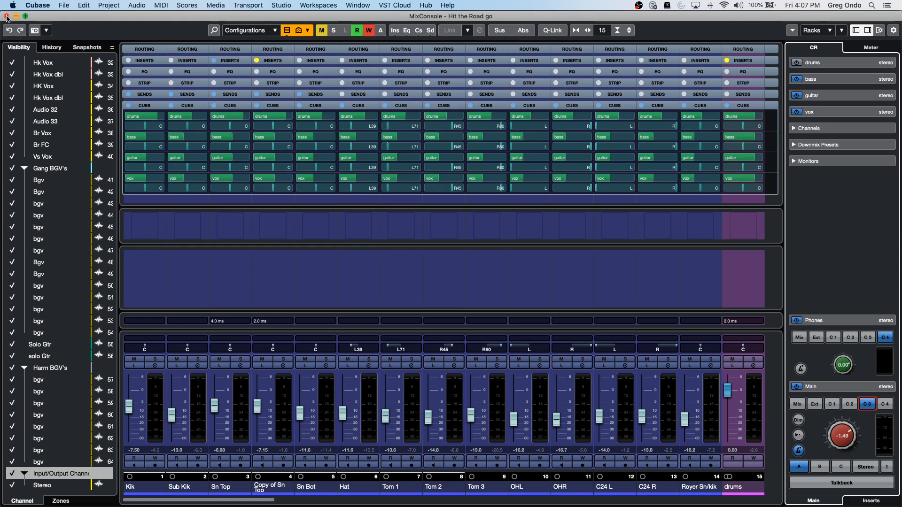
- Close the MixConsole and bring up the recent project August 7 2020.cpr
click(6, 16)
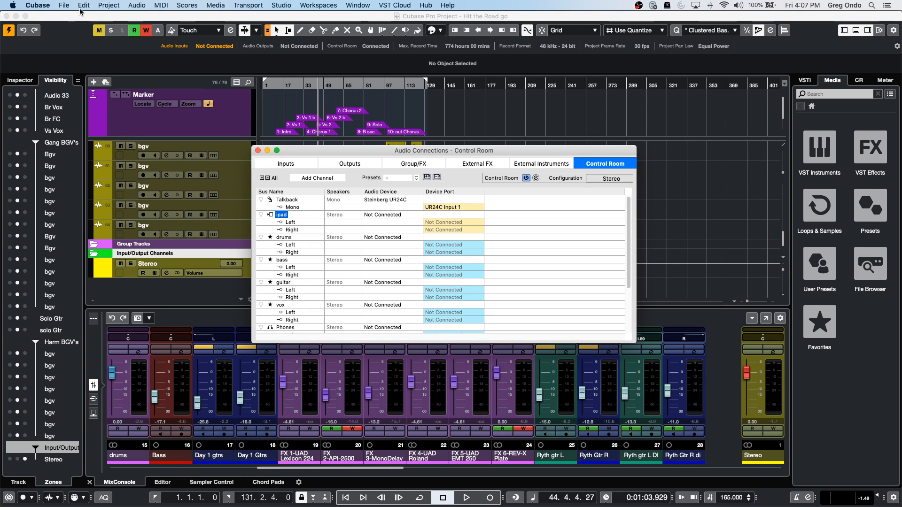
click(63, 5)
mouse_move(107, 186)
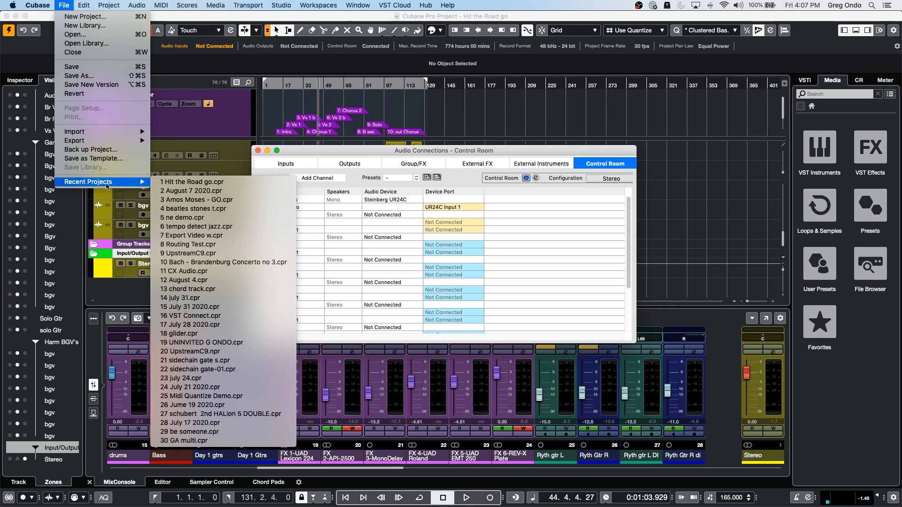
click(188, 191)
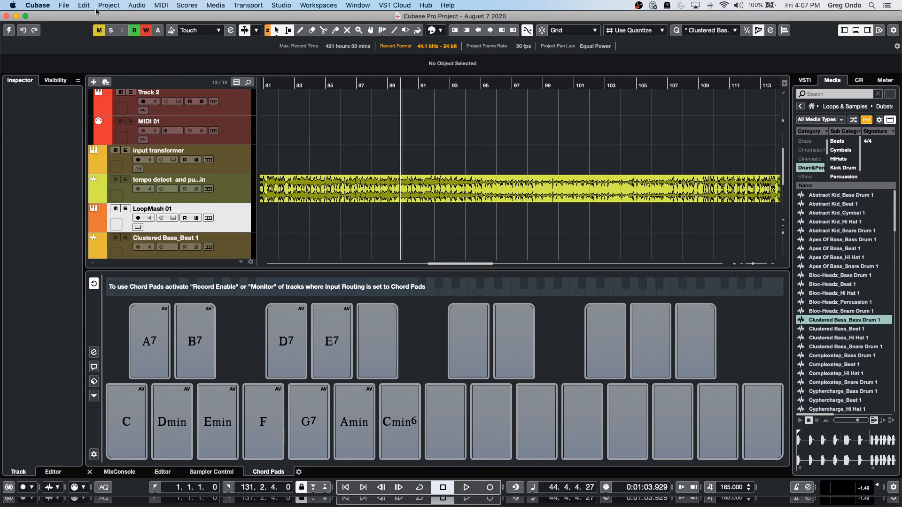
click(29, 4)
mouse_move(64, 6)
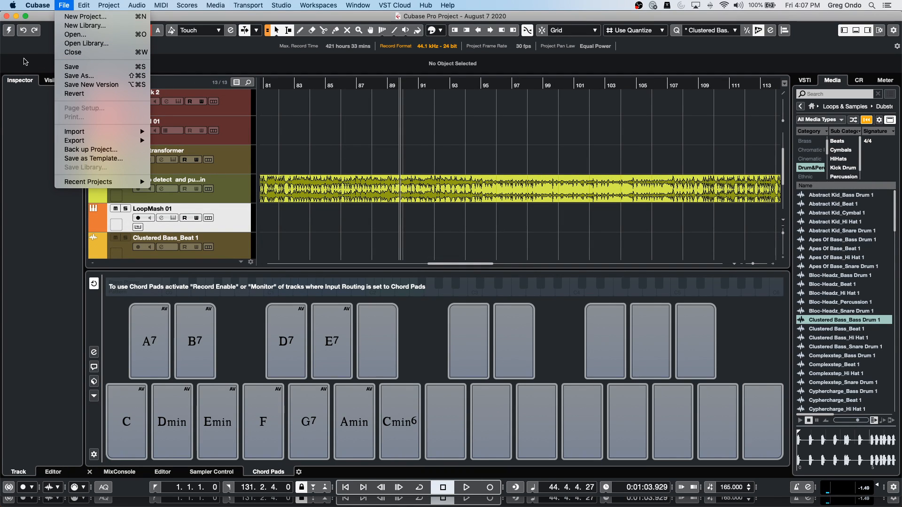
- Activate the August 7 2020 project and revert it to its previously saved version
click(8, 35)
click(8, 32)
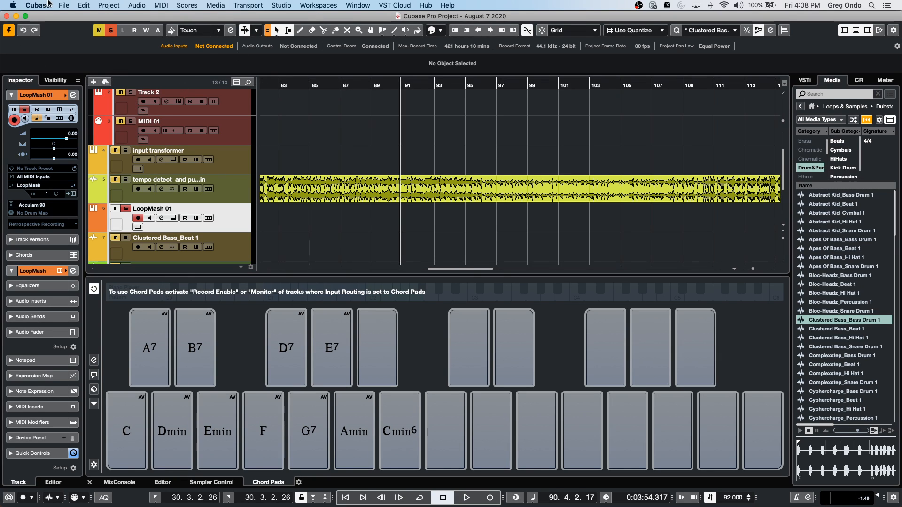
click(60, 6)
click(75, 93)
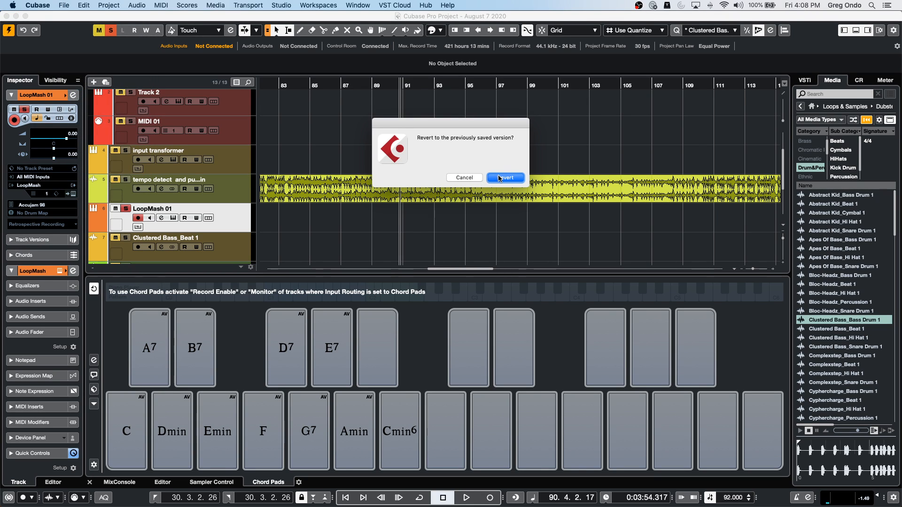
click(499, 178)
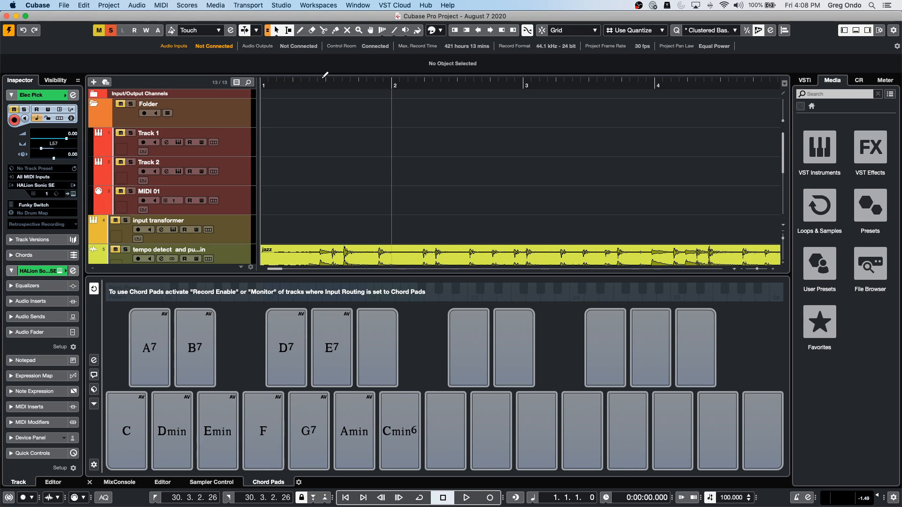
- Deselect the Exit_Bass 2 event and play the Clustered Bass_Beat 1 and Exit_Bass 2 loops from bar 1
scroll(330, 165, down, 5)
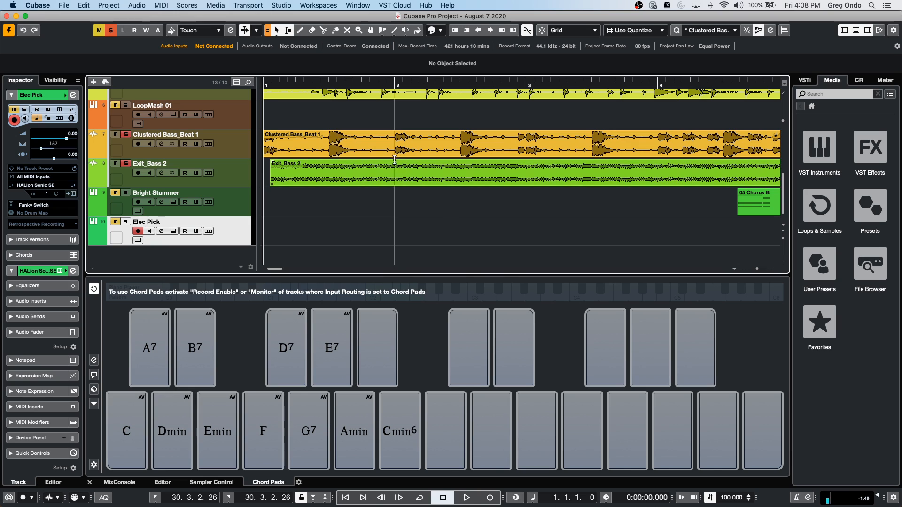
drag(327, 182, 322, 182)
drag(286, 84, 293, 55)
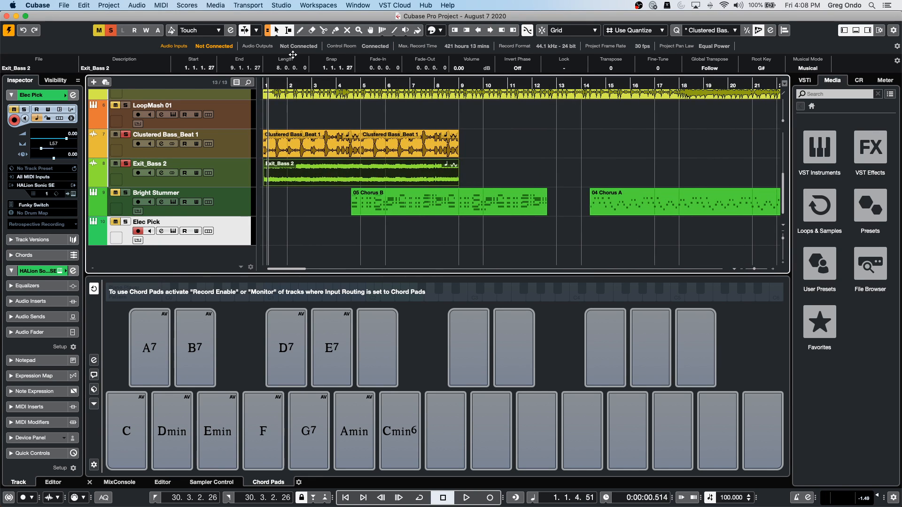
scroll(306, 197, up, 3)
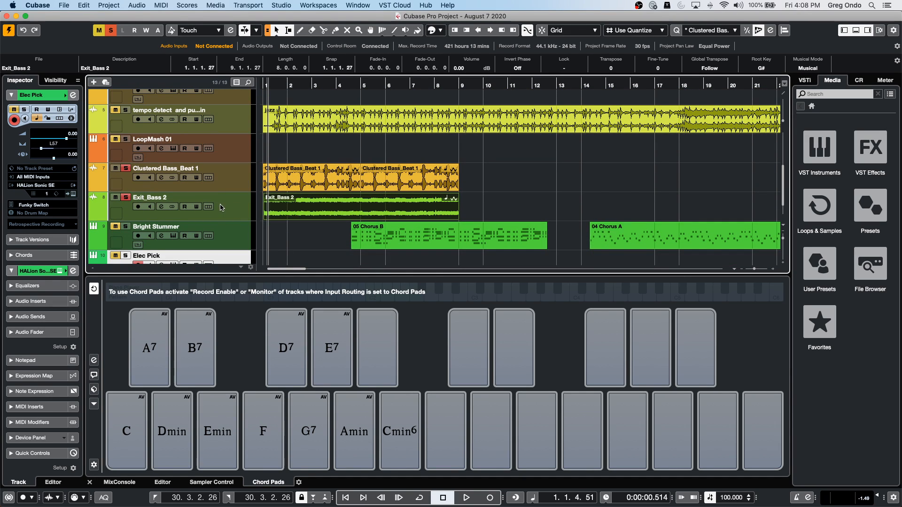
scroll(220, 209, down, 2)
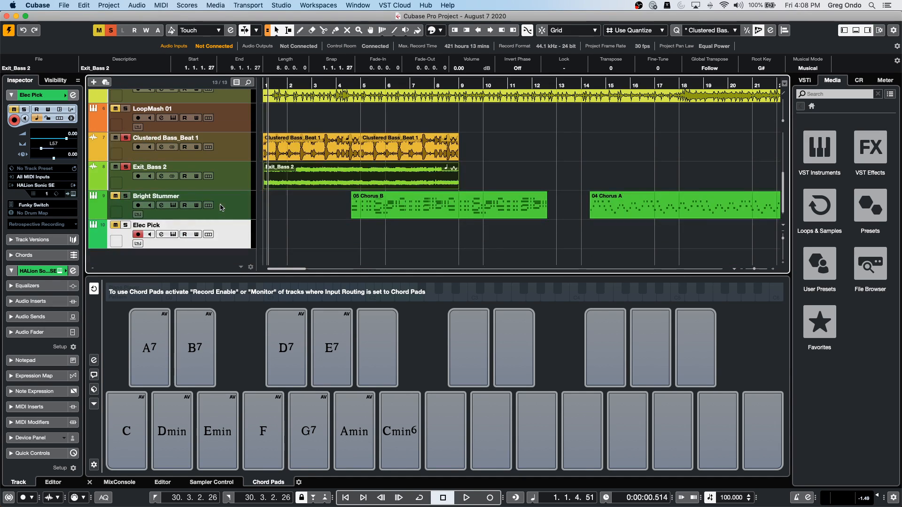
click(301, 211)
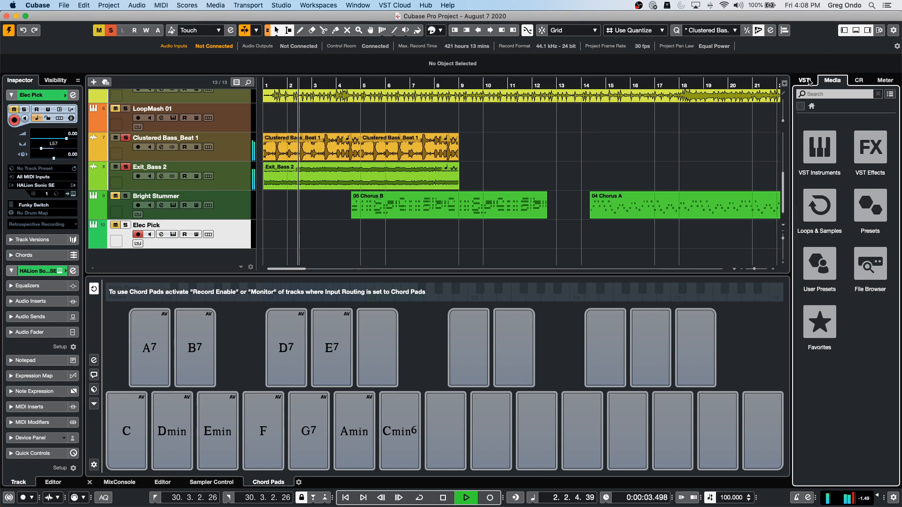
- Set the Control Room main output to monitor the Mix source at a level of -13.5, and stop playback
click(859, 81)
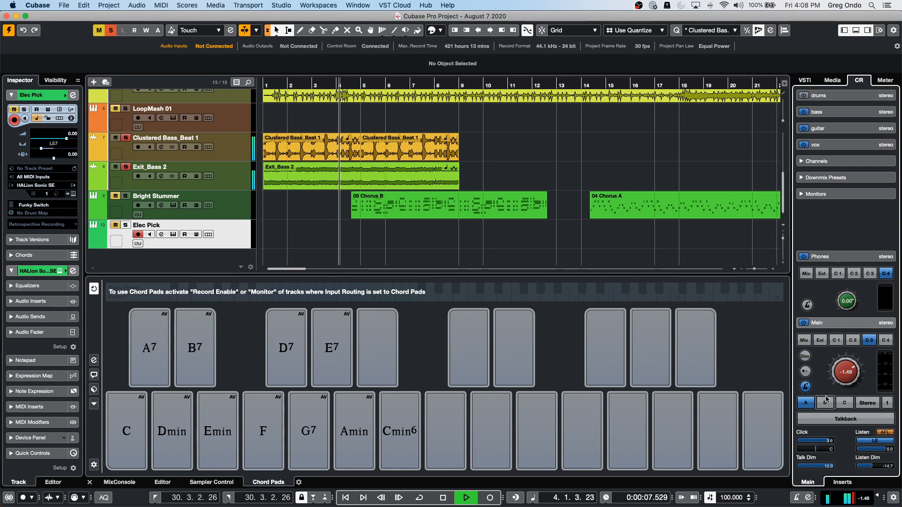
click(804, 342)
scroll(836, 378, down, 5)
scroll(836, 378, down, 6)
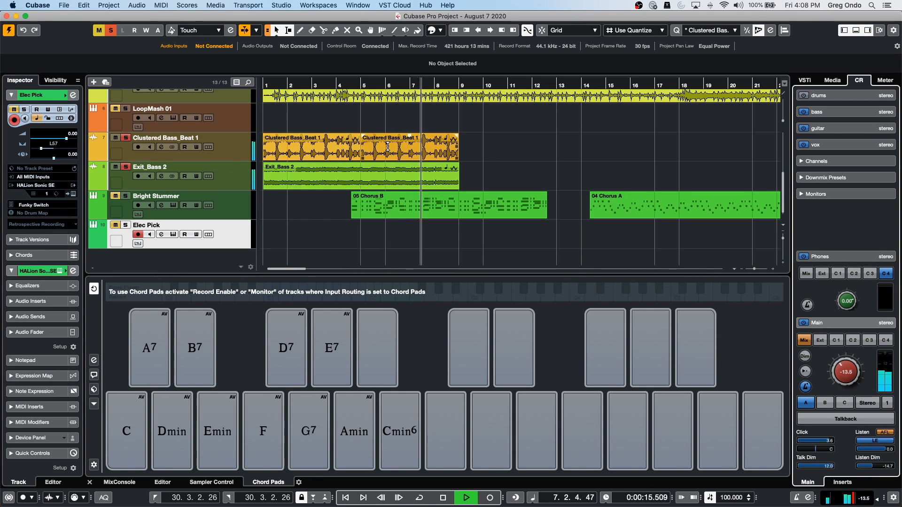
key(space)
- Open the Exit_Bass 2 clip in the sample editor and enable Free Warp with its first bars magnified
click(227, 153)
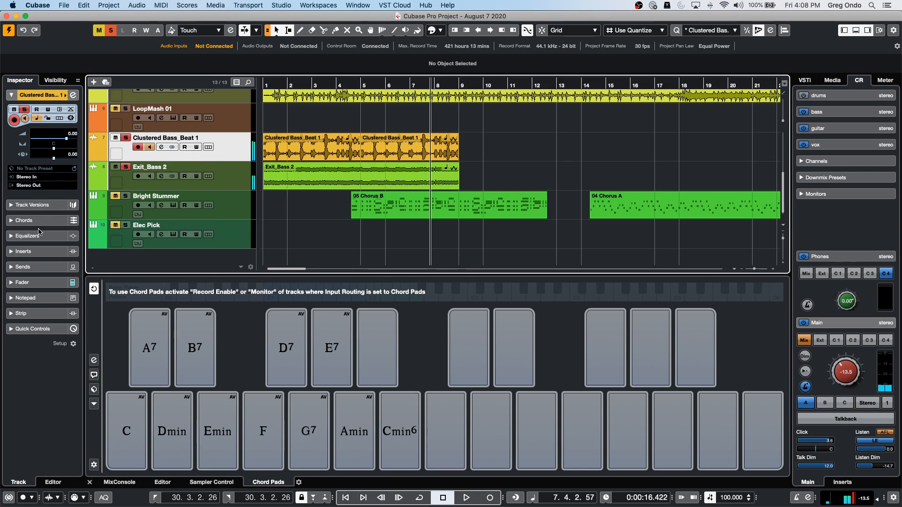
click(45, 265)
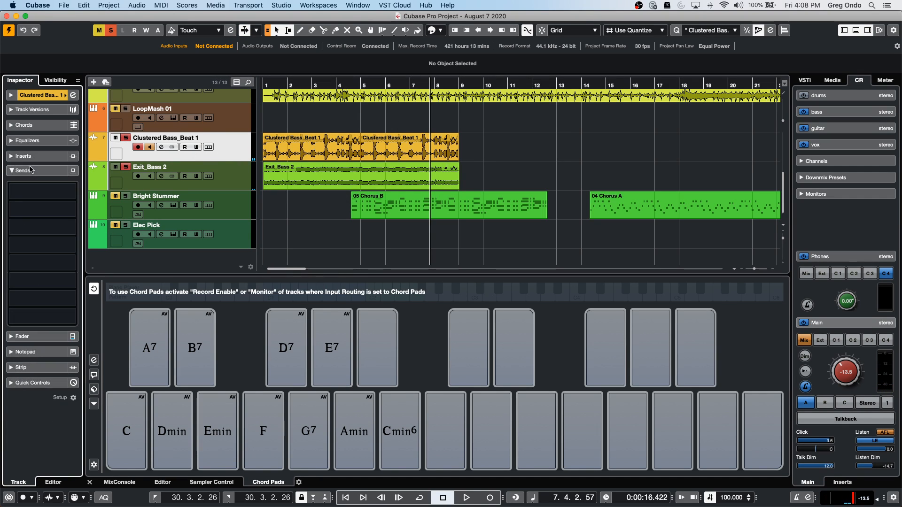
drag(273, 86, 217, 109)
double_click(382, 192)
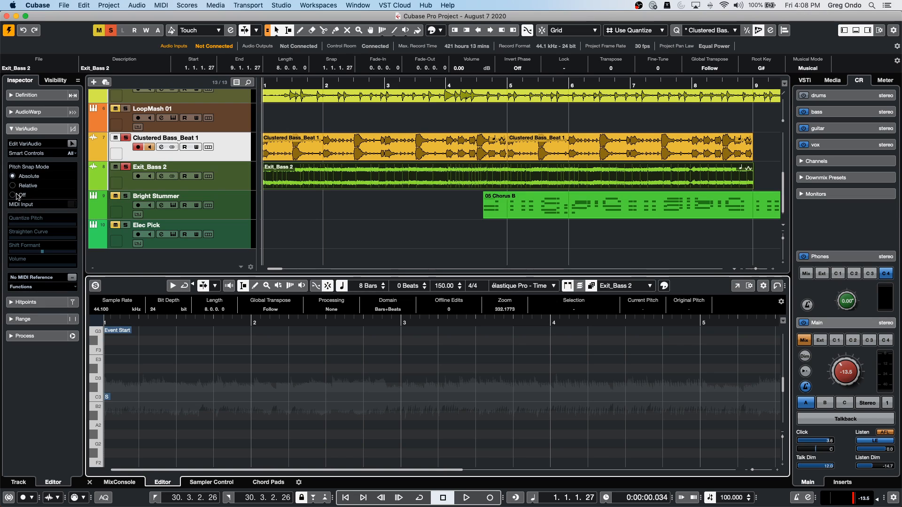
click(28, 112)
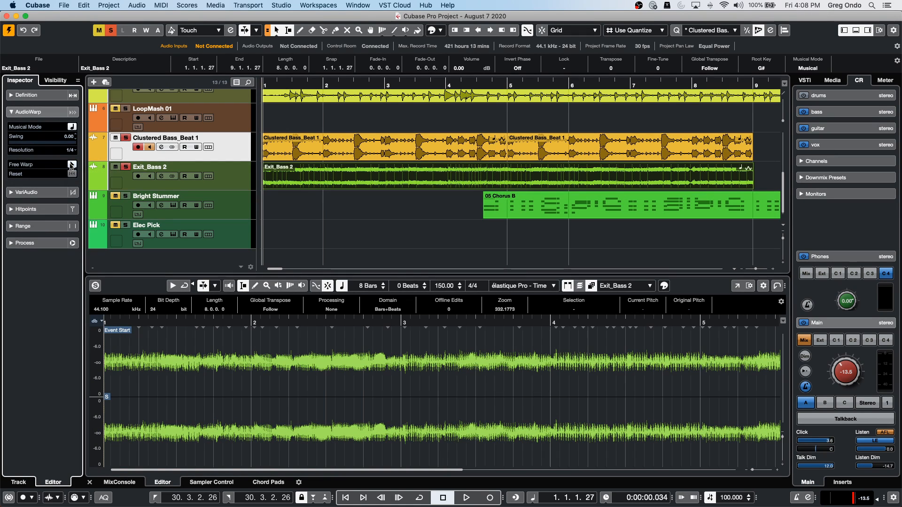
drag(169, 325, 188, 322)
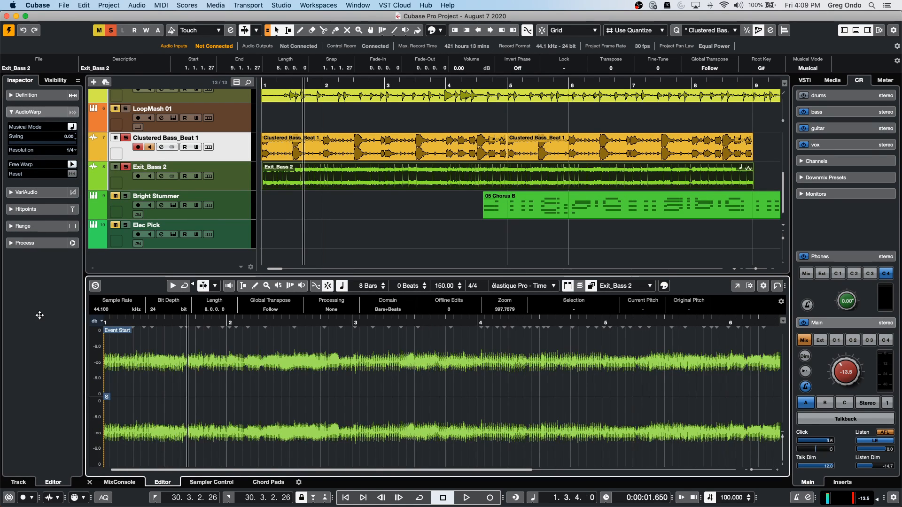
drag(123, 322, 52, 351)
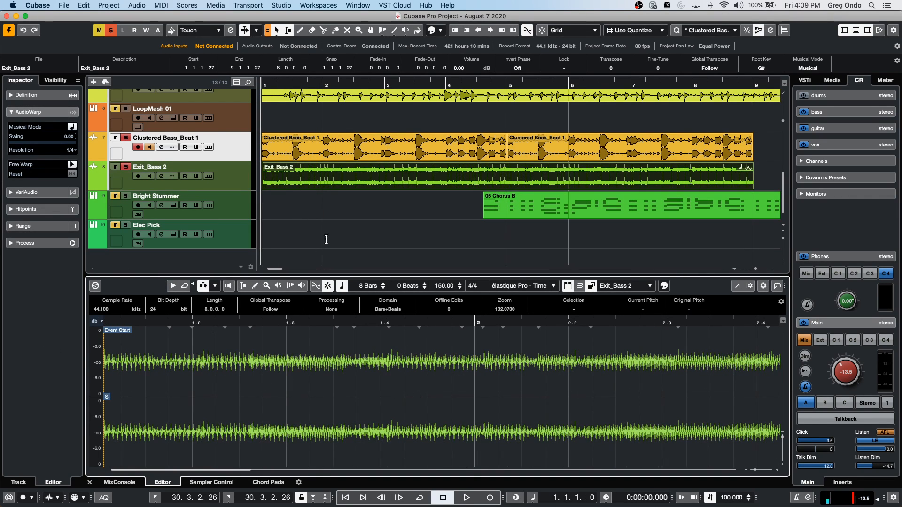
click(439, 187)
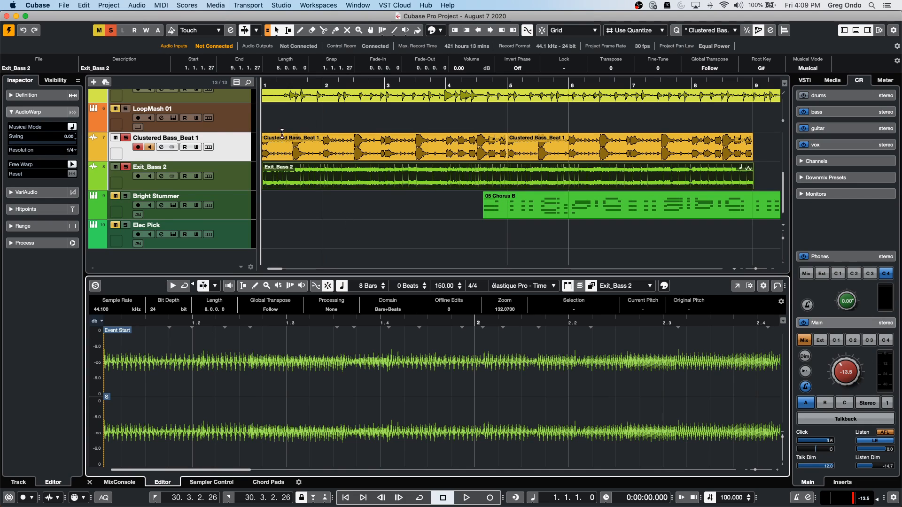
- Audition the bass clip from the start of the project against the beat, replaying the first bar
key(space)
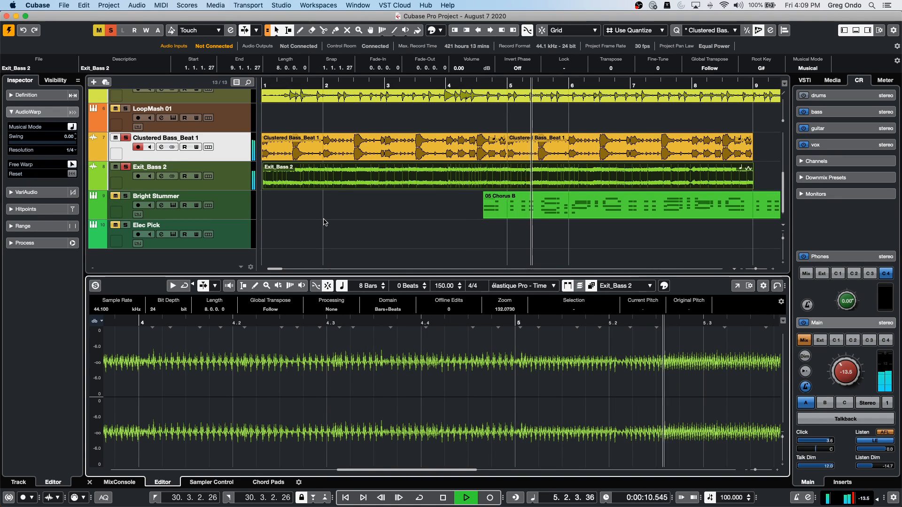
key(space)
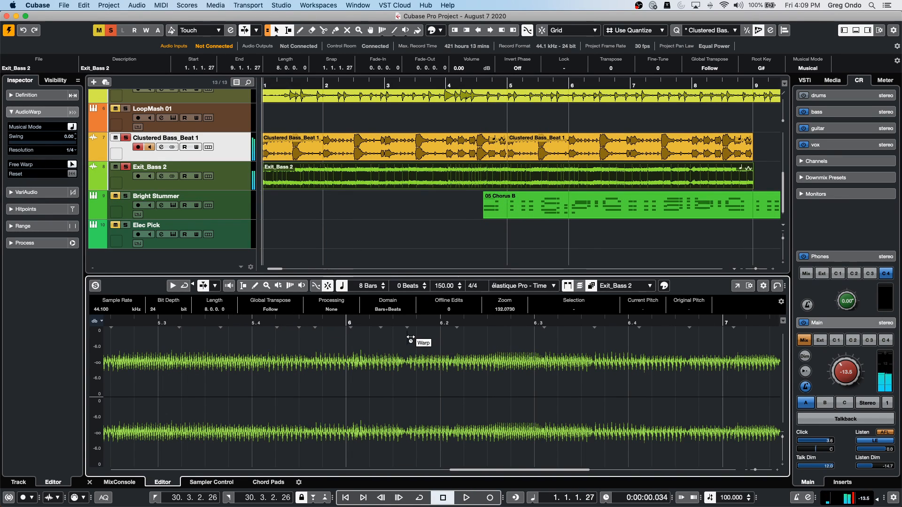
drag(412, 323, 24, 272)
key(comma)
key(space)
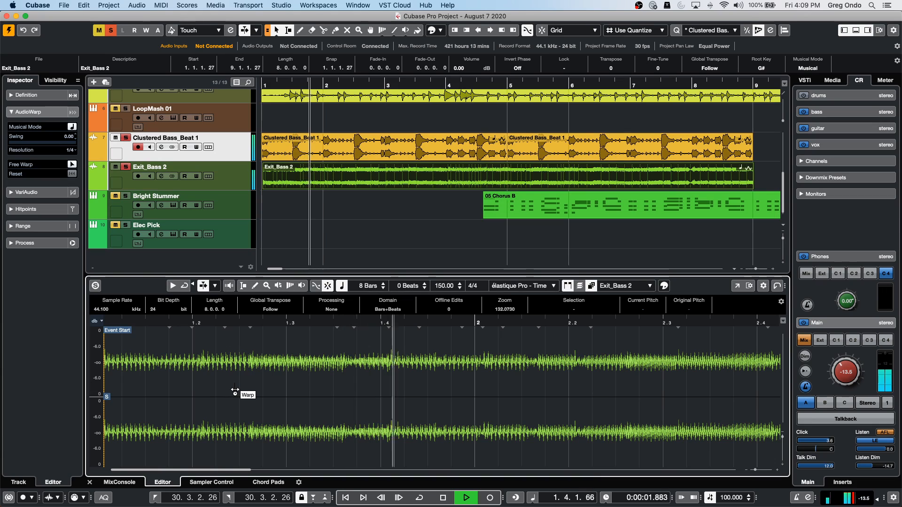
key(space)
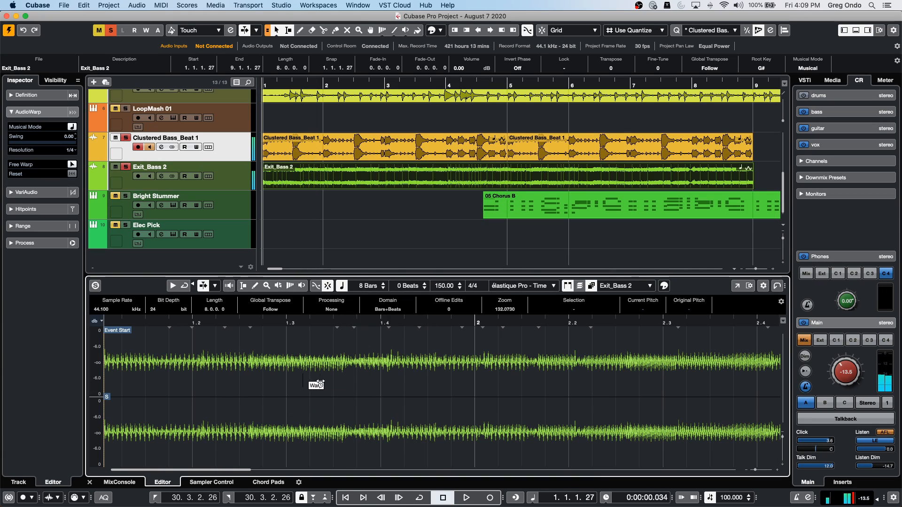
- Insert warp markers on both sides of beat 1.3 and at bar 2, move the one before beat 1.4 to 1.3.4.119, and audition
click(284, 386)
mouse_move(345, 383)
mouse_down()
mouse_move(336, 366)
mouse_move(313, 366)
mouse_move(319, 371)
mouse_up()
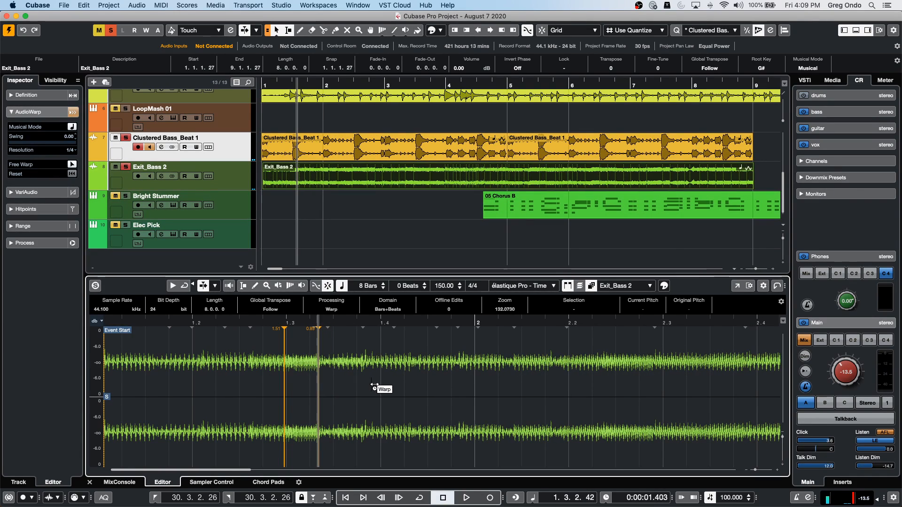
click(360, 388)
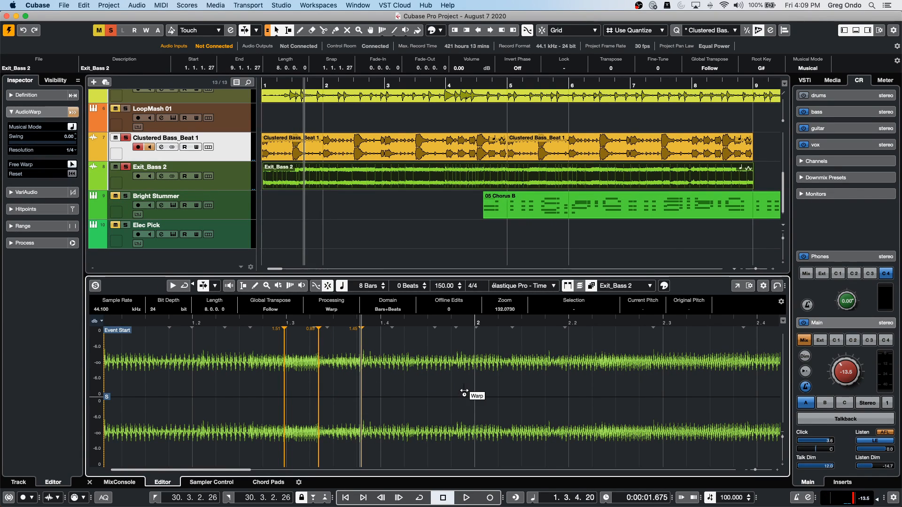
mouse_move(361, 396)
mouse_down()
mouse_move(393, 397)
mouse_move(381, 342)
mouse_up()
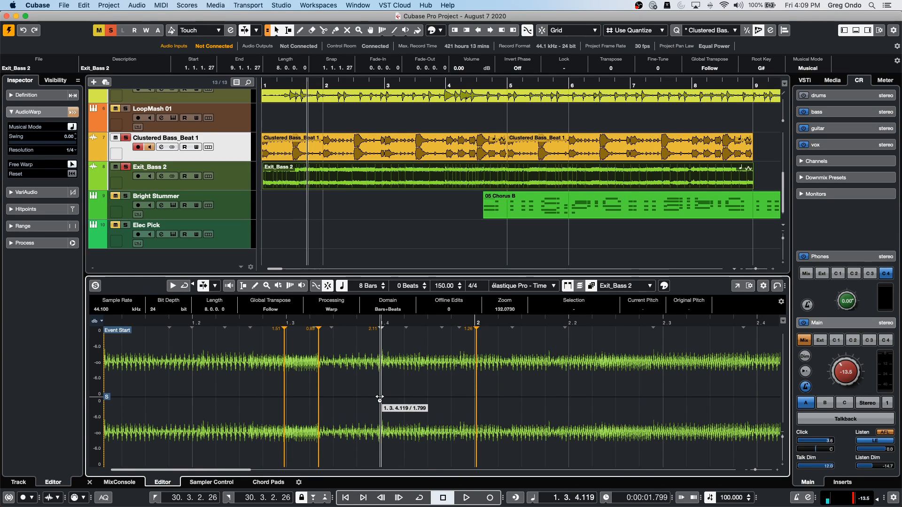
click(153, 322)
key(KP_Decimal)
key(space)
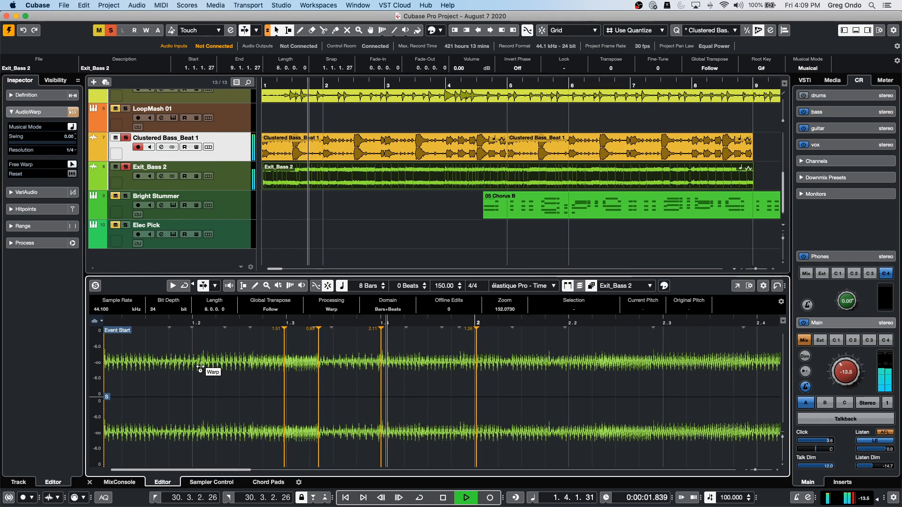
key(space)
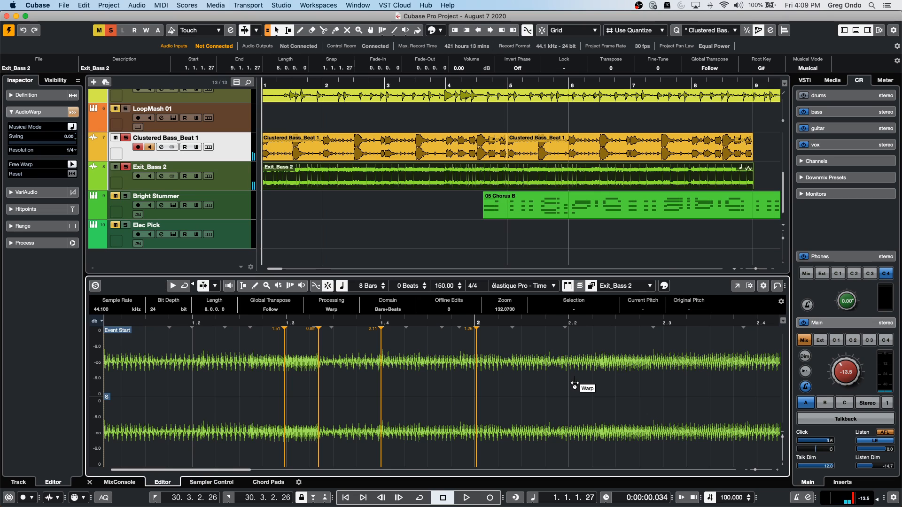
- Move the bar 2 warp marker slightly earlier, add markers between beats 1.3 and 1.4 and at beat 2.2, and audition the timing
drag(476, 399, 464, 400)
click(341, 343)
key(space)
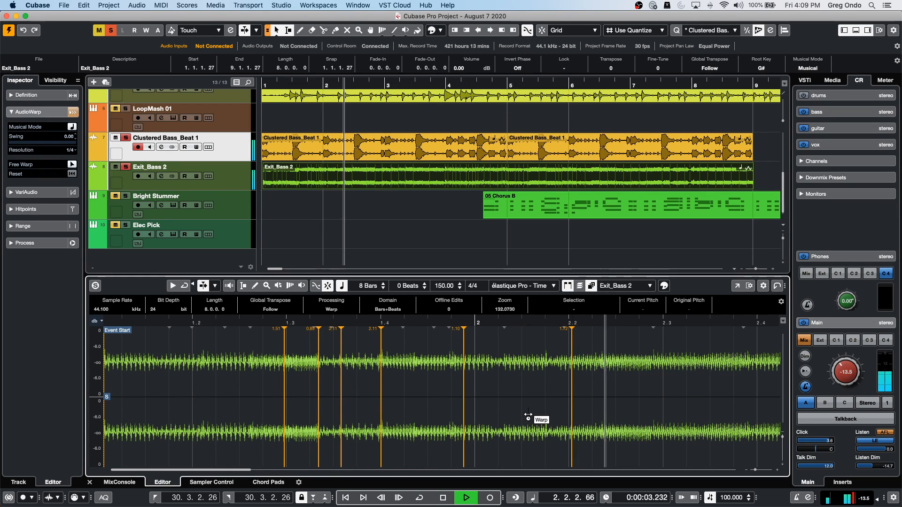
key(space)
click(189, 323)
key(space)
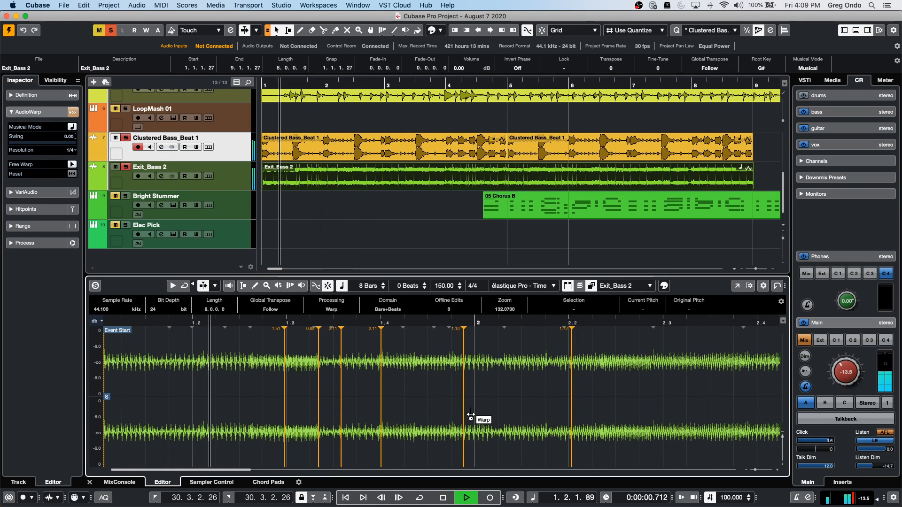
key(space)
- Add a warp marker at 2.1.1.0, pull the marker just before it toward the downbeat, and play back the clip
drag(463, 405, 475, 403)
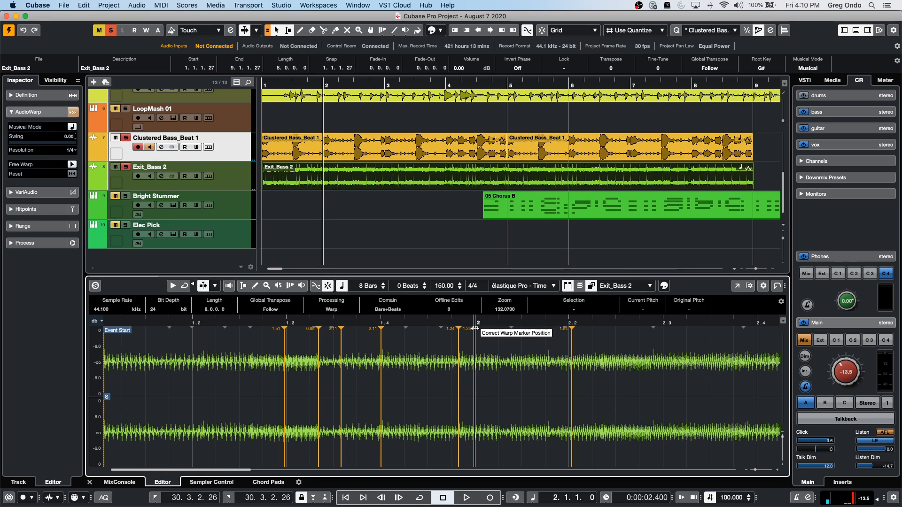
drag(459, 381, 472, 379)
key(space)
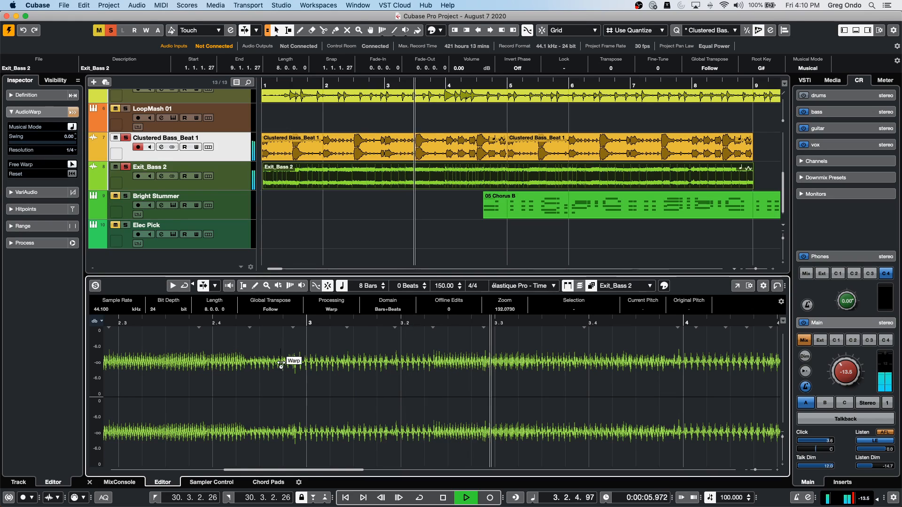
key(space)
- Audition short portions of the bass waveform just before bar 3 with the Play tool, then from beat 2.3, to find the note start
right_click(297, 383)
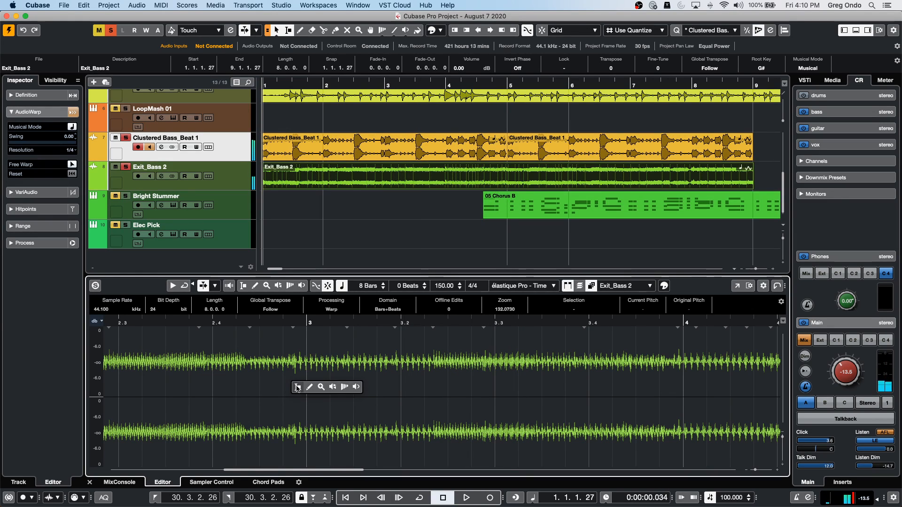
click(336, 387)
click(234, 381)
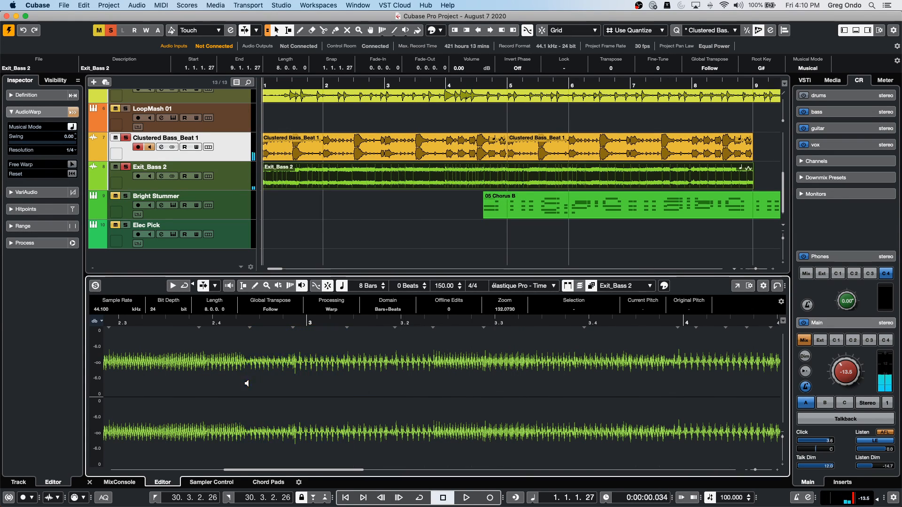
click(245, 382)
click(255, 380)
click(280, 375)
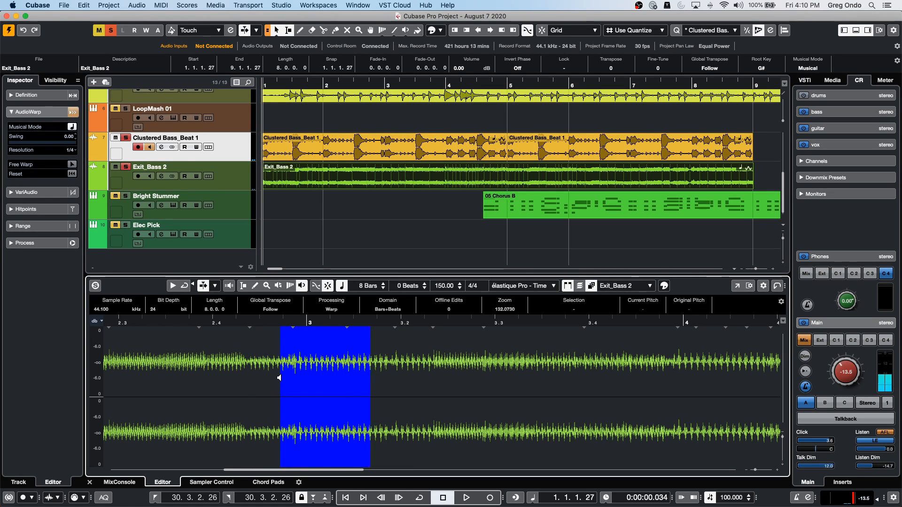
click(149, 324)
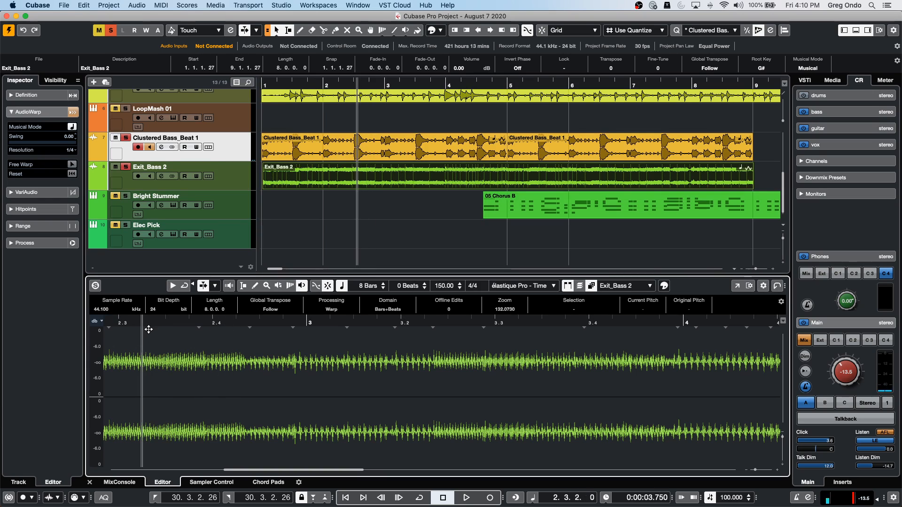
key(space)
key(space)
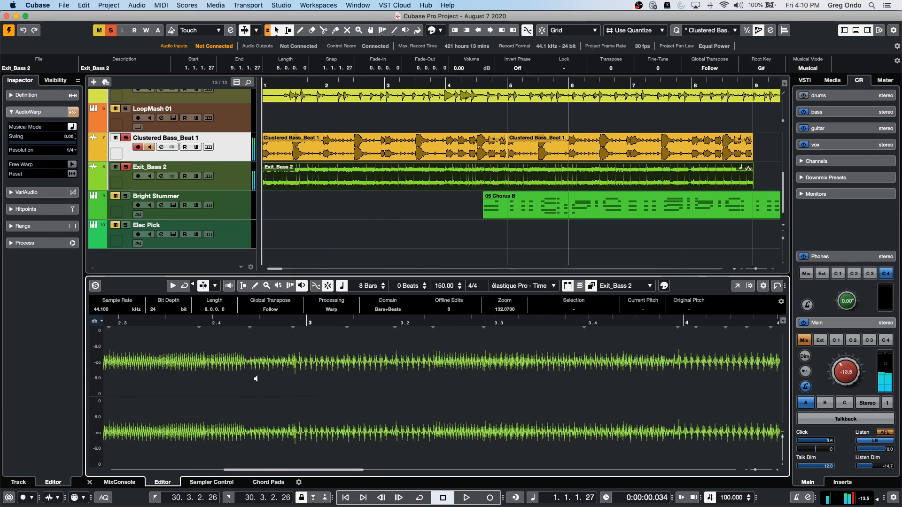
- With Free Warp on, add warp markers at 2.4.3.119 and 2.4.2.33, and move the later marker to 3.1.1.0
key(2)
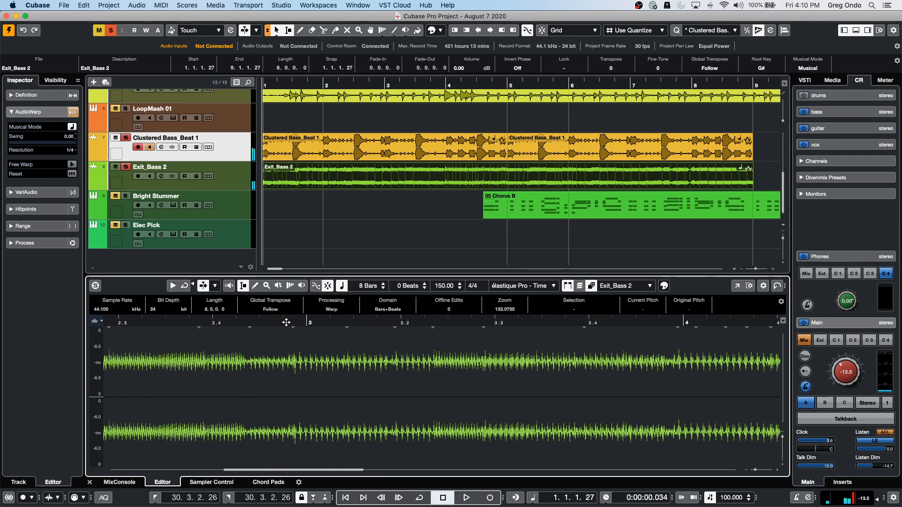
click(283, 323)
click(282, 388)
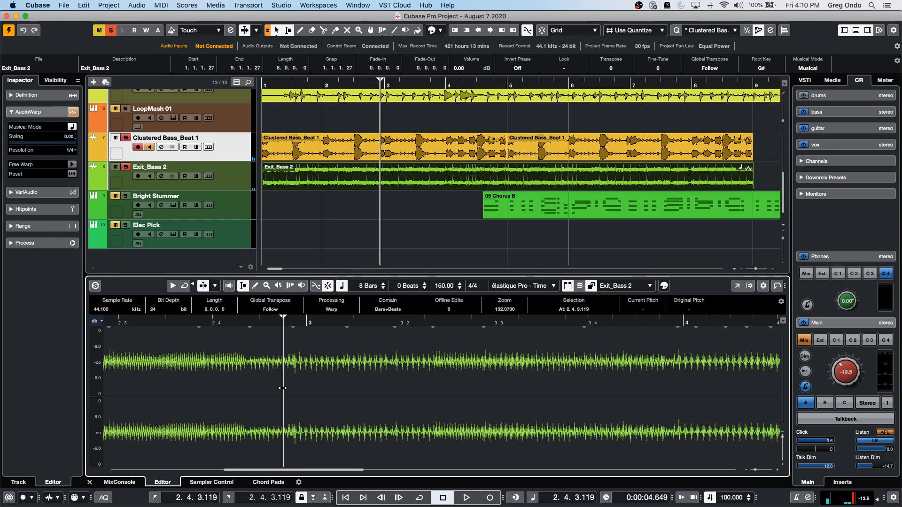
click(72, 164)
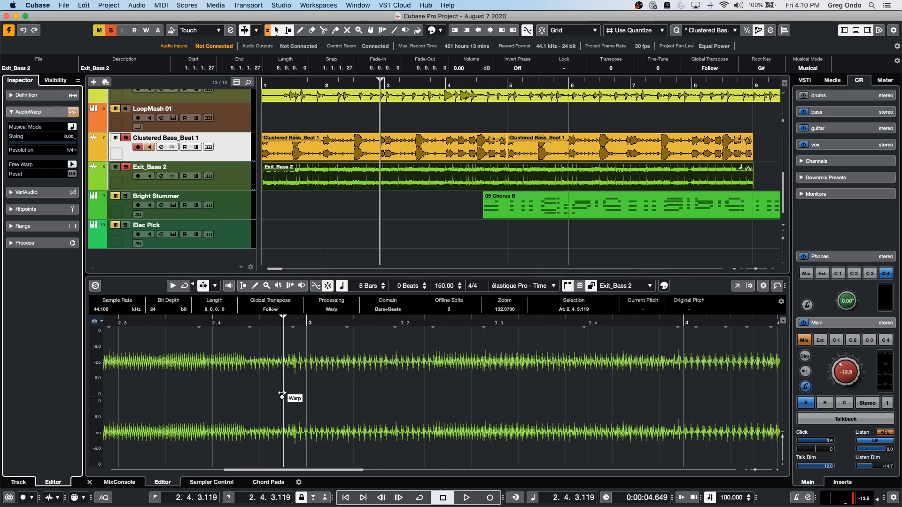
drag(282, 394, 289, 394)
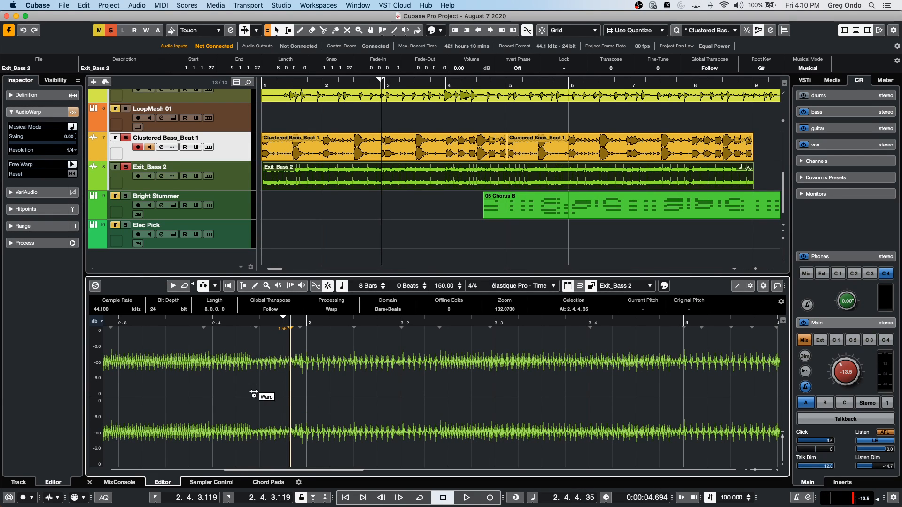
click(242, 370)
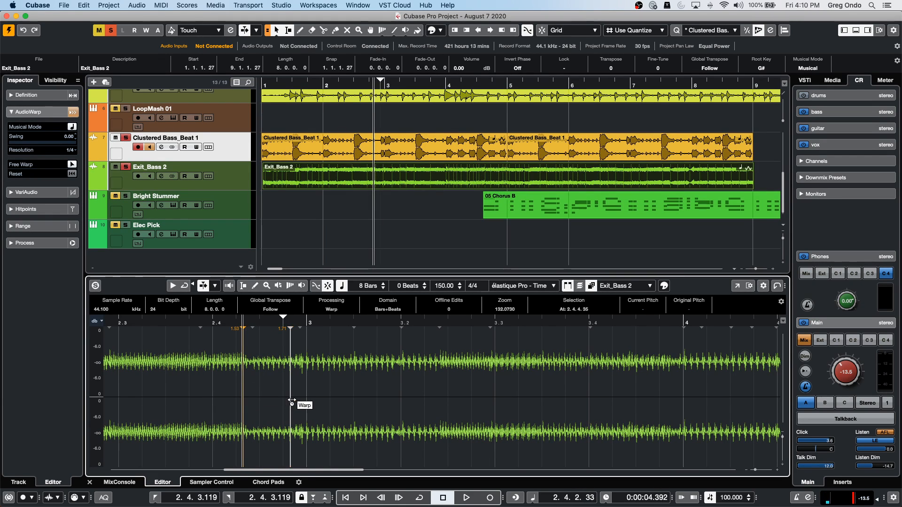
drag(292, 401, 308, 402)
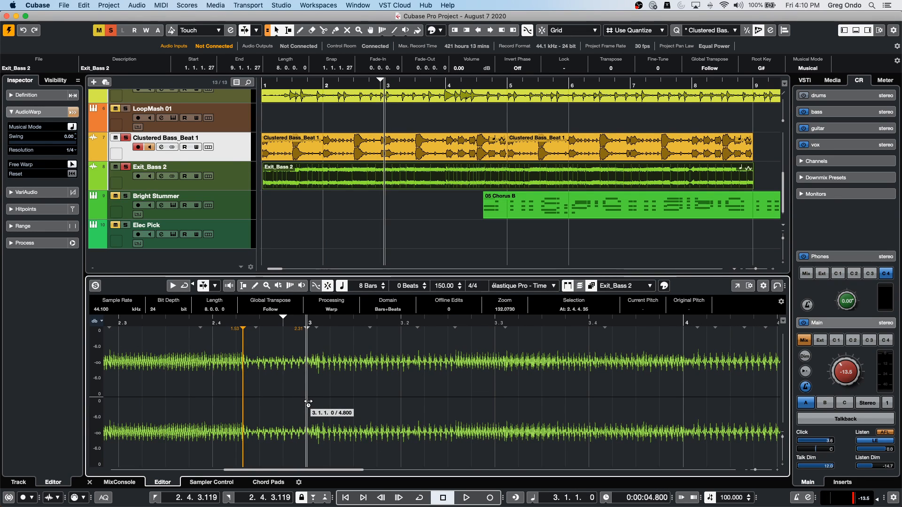
- Add a warp marker midway between beats 2.3 and 2.4, shift it earlier, and audition the passage into bar 3
drag(191, 331, 165, 332)
key(space)
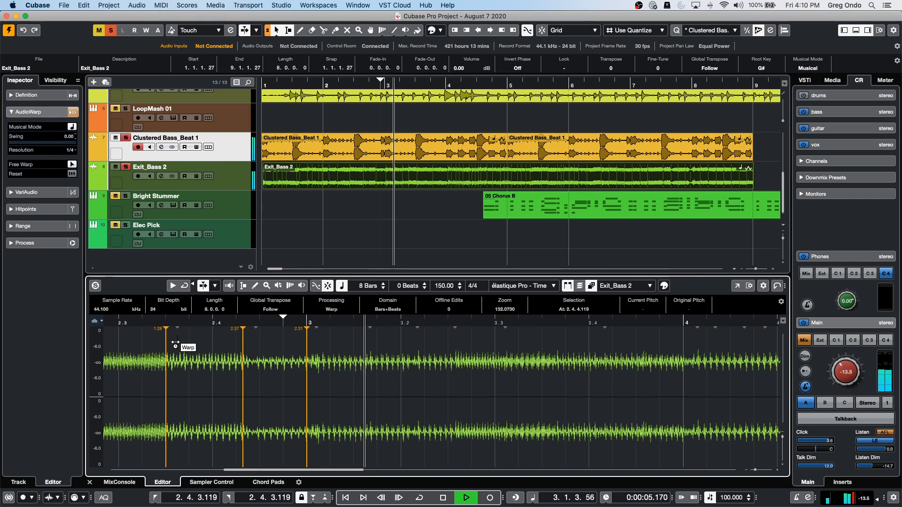
key(space)
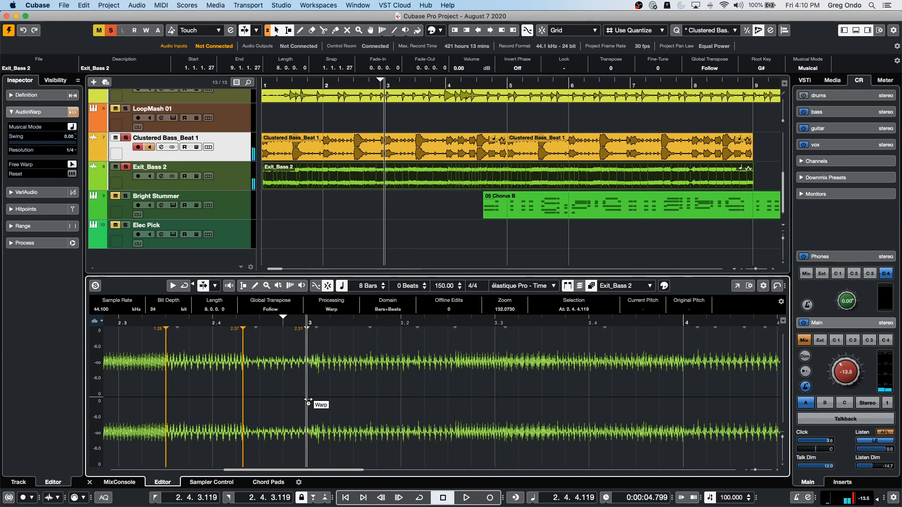
- Add five warp markers from the bar 3 downbeat to just past beat 3.4, shifting the first and third earlier and the others later
drag(308, 402, 289, 399)
drag(402, 403, 415, 402)
drag(483, 404, 470, 405)
drag(515, 406, 548, 404)
drag(602, 406, 623, 403)
- Add five warp markers from just before to just after bar 4, nudging two of them slightly, and place the cursor at 4.1.1.0
click(662, 404)
click(705, 403)
drag(679, 393, 682, 393)
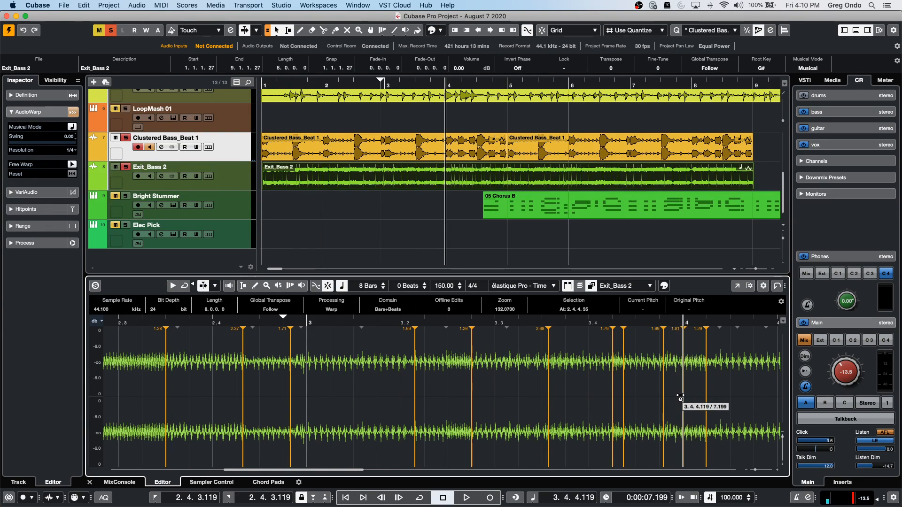
click(766, 389)
mouse_move(741, 389)
mouse_down()
mouse_move(728, 390)
mouse_move(738, 390)
mouse_up()
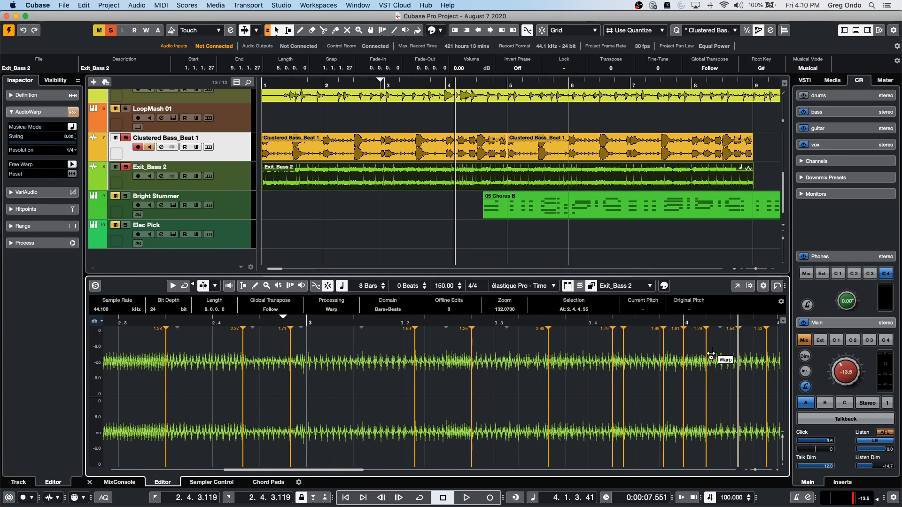
click(684, 324)
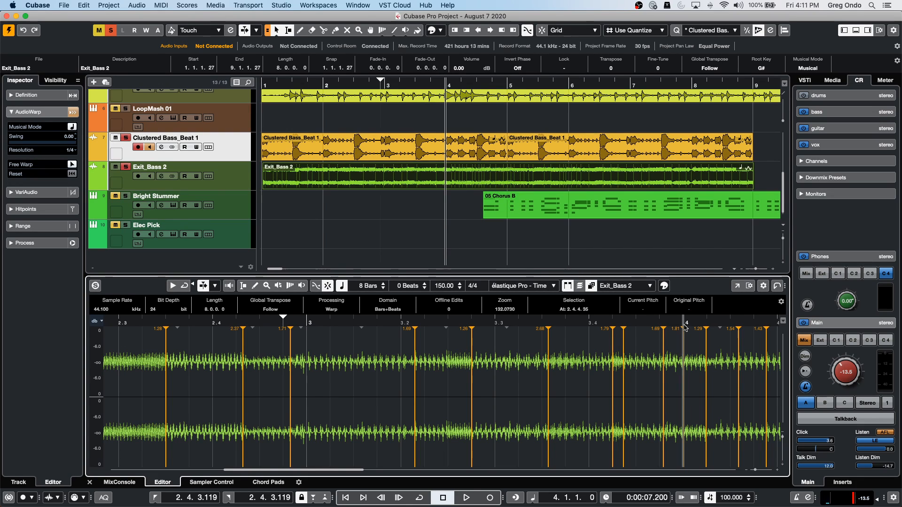
click(434, 187)
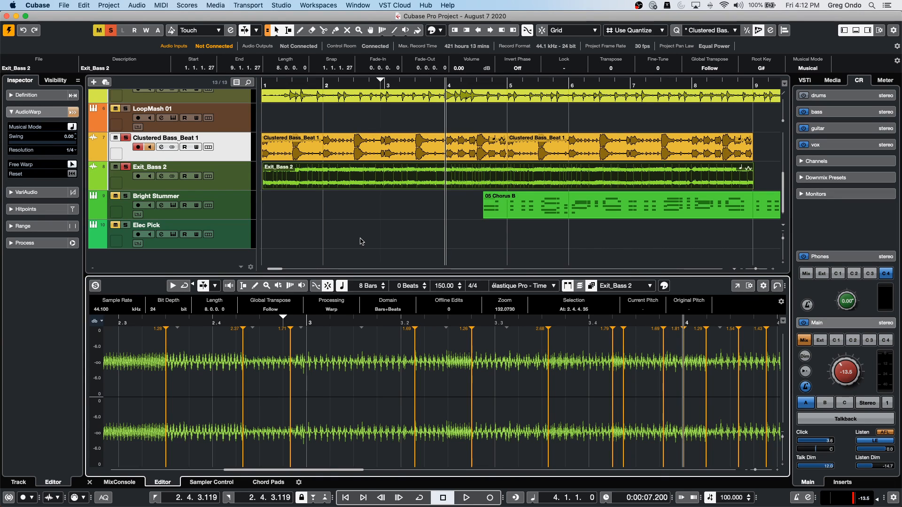
scroll(362, 241, down, 1)
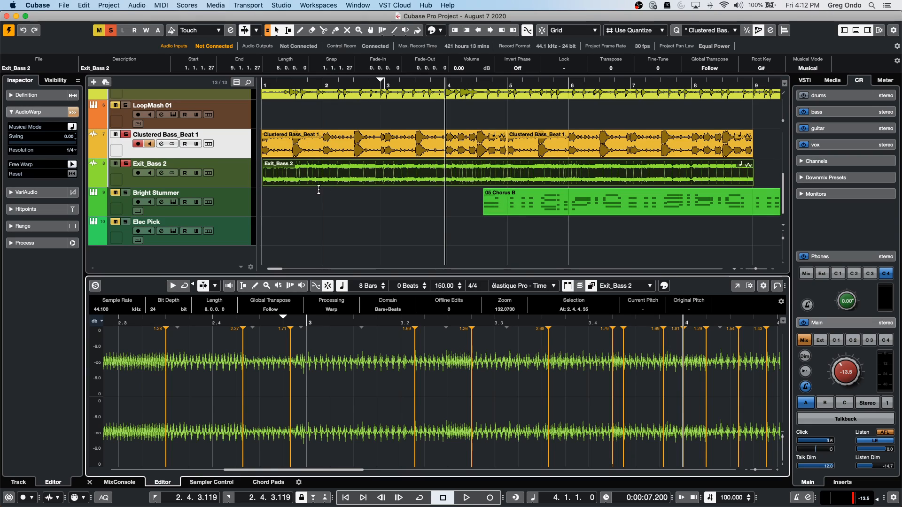
click(244, 184)
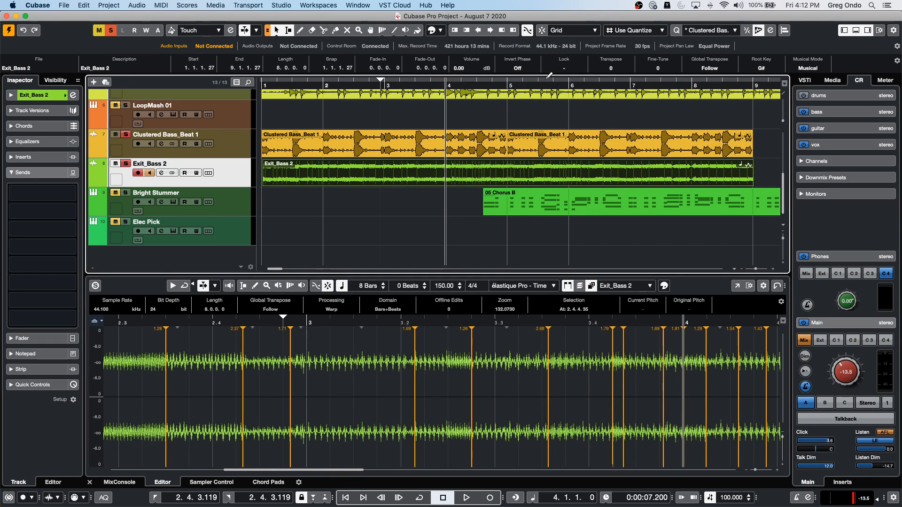
click(241, 101)
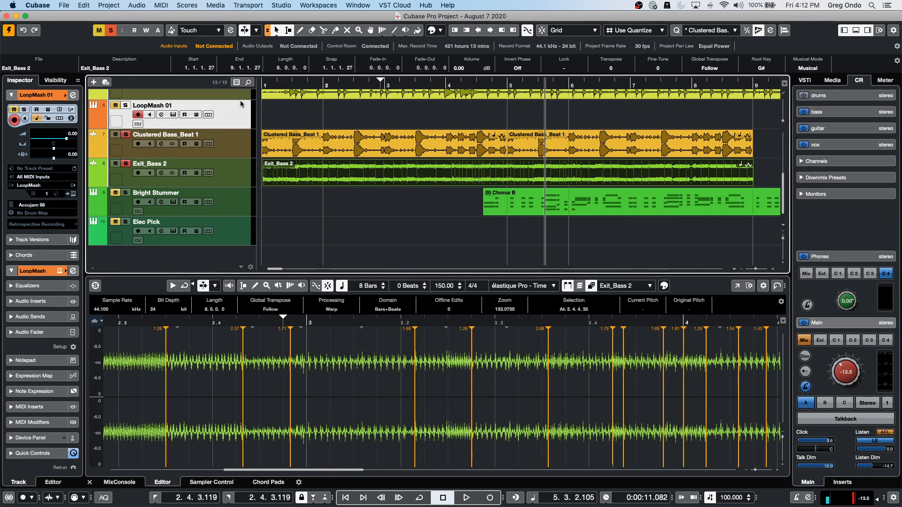
scroll(247, 153, up, 3)
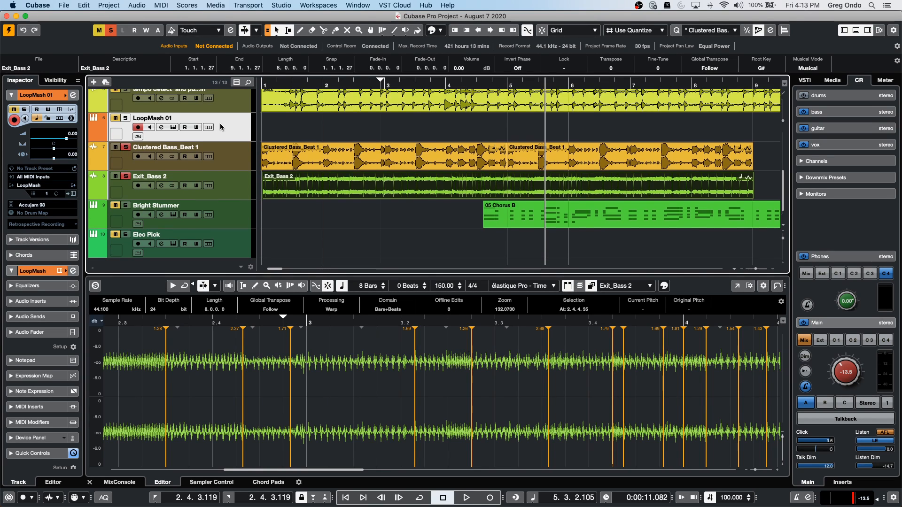
- Load LoopMash FX in the first insert slot of the tempo detect and punch in track and move its window aside
click(247, 152)
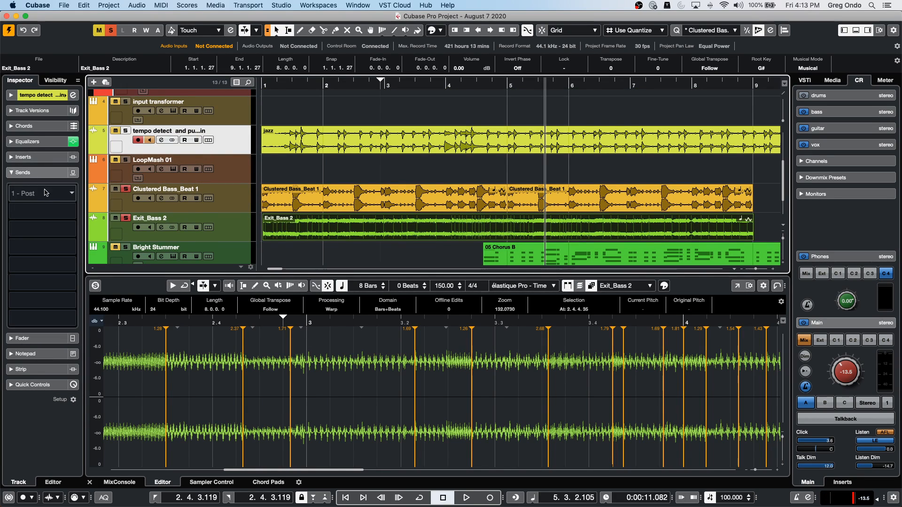
click(47, 191)
click(258, 147)
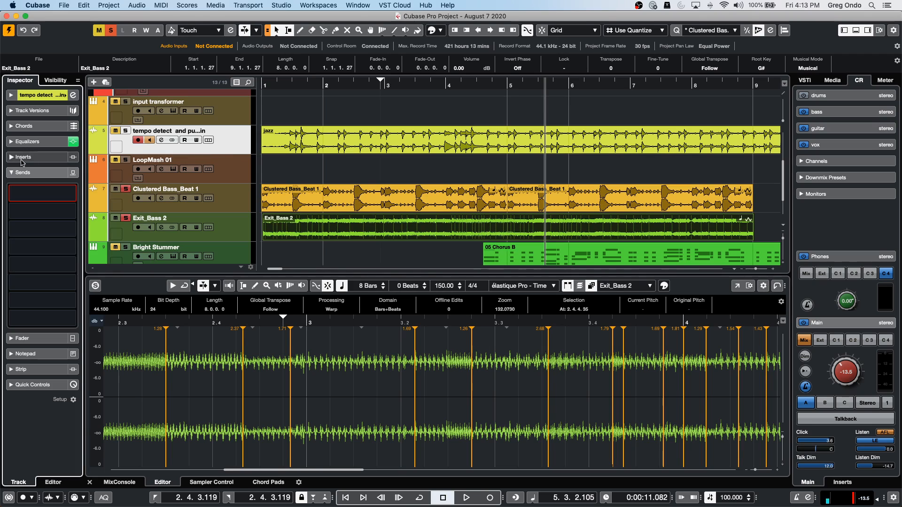
click(28, 157)
click(33, 176)
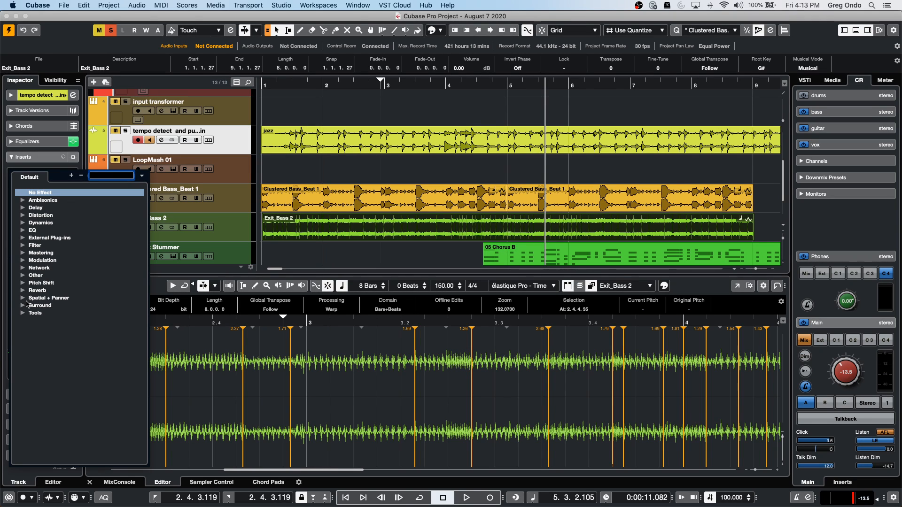
click(31, 275)
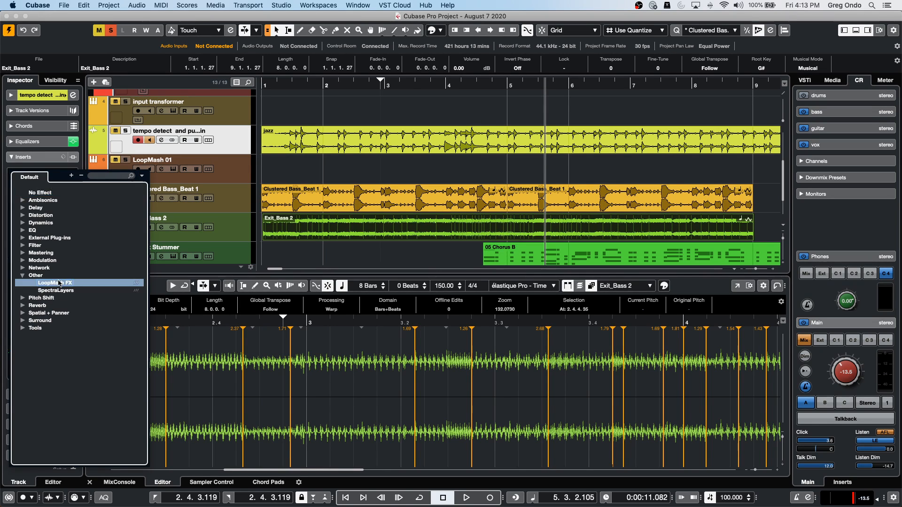
click(54, 283)
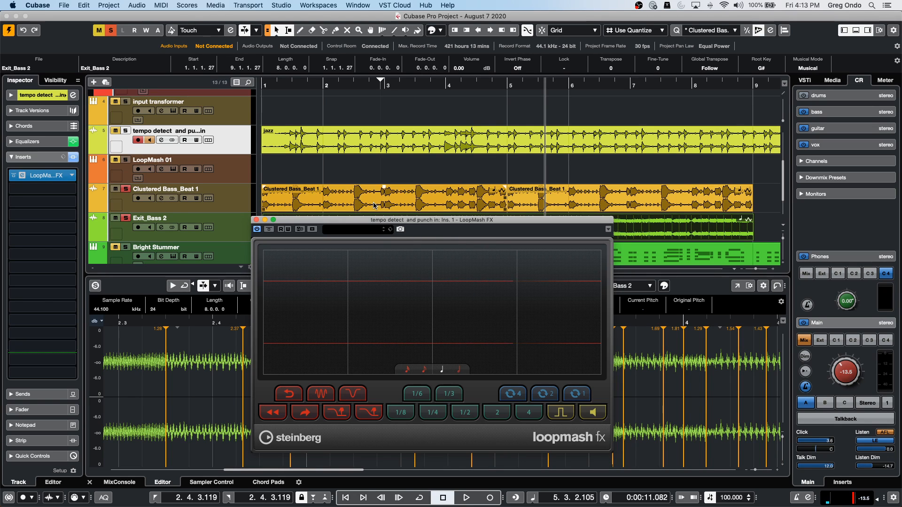
drag(367, 222, 561, 118)
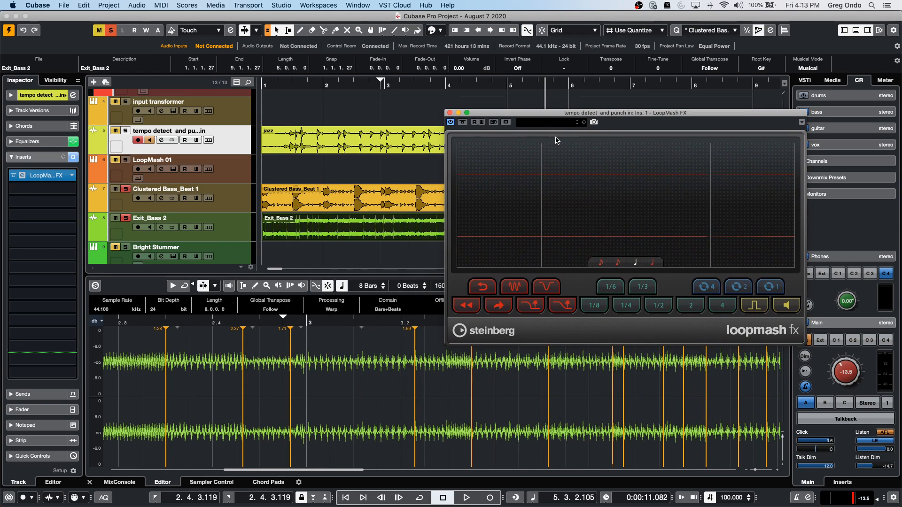
- Add one instrument track below the tempo detect and punch in track with LoopMash as the instrument, routed to Stereo Out
right_click(226, 143)
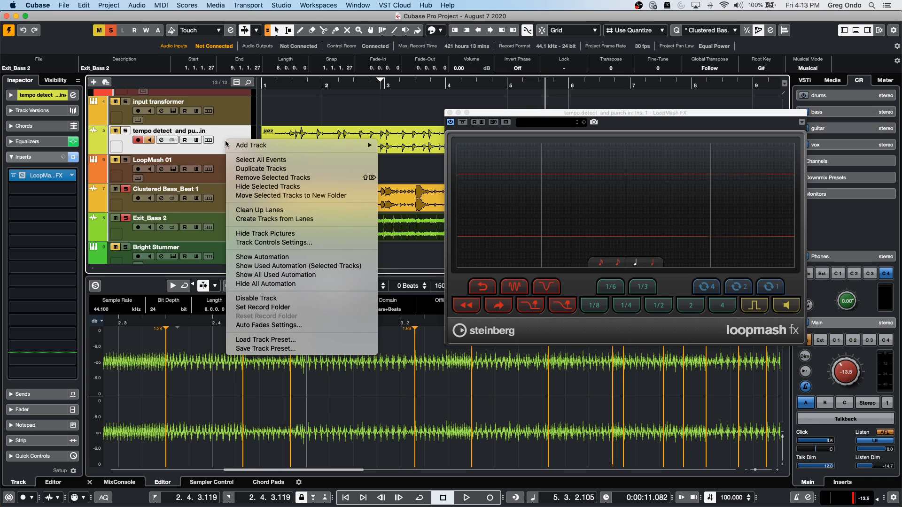
mouse_move(242, 145)
click(424, 160)
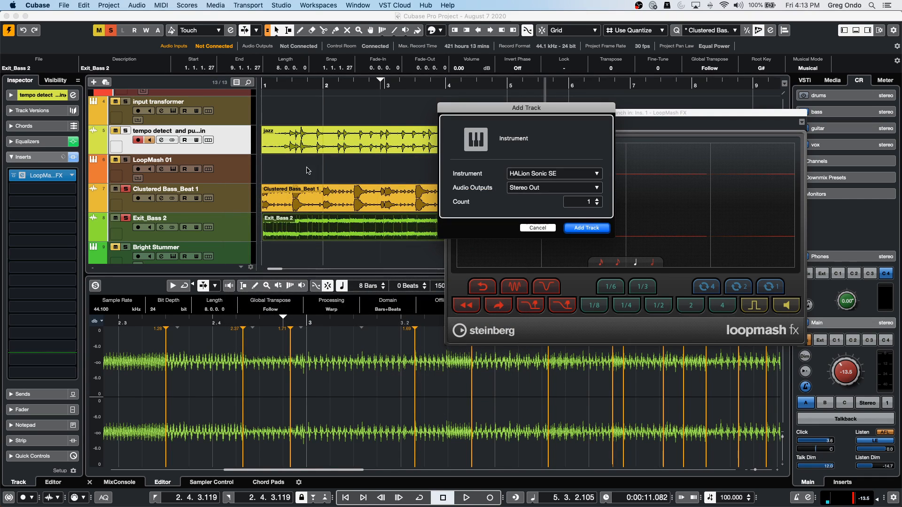
click(554, 173)
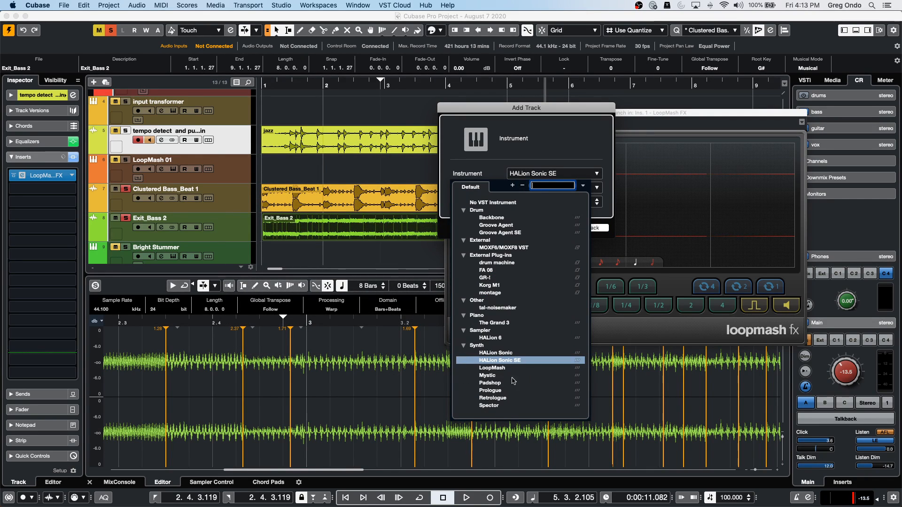
click(493, 368)
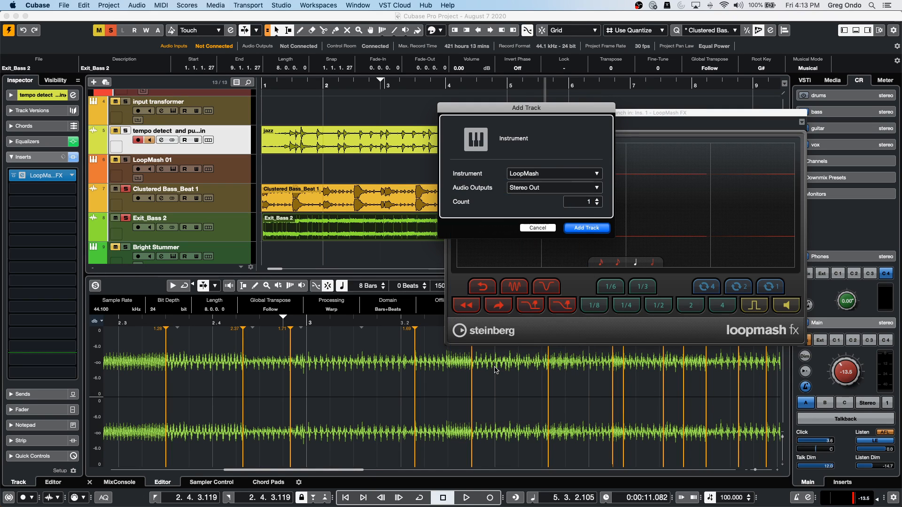
click(597, 229)
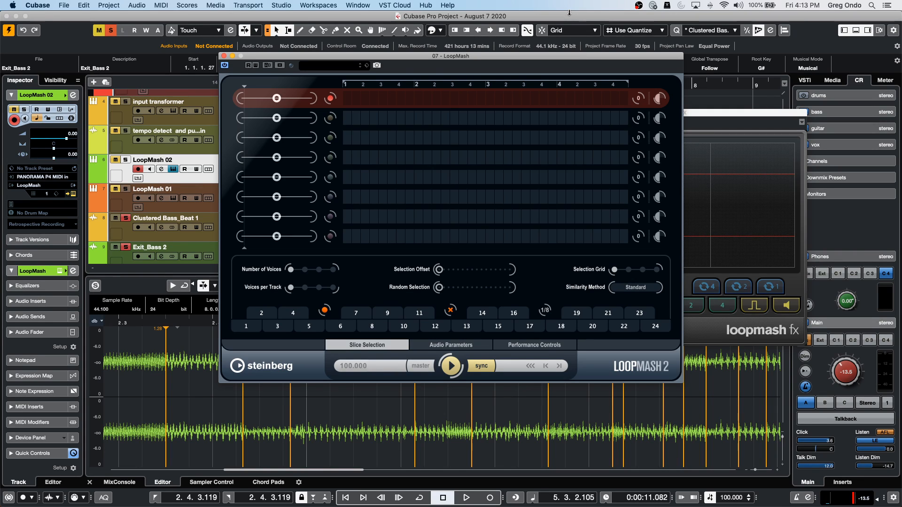
- Show LoopMash's Performance Controls beside LoopMash FX to compare them, and close both plug-in windows
click(544, 347)
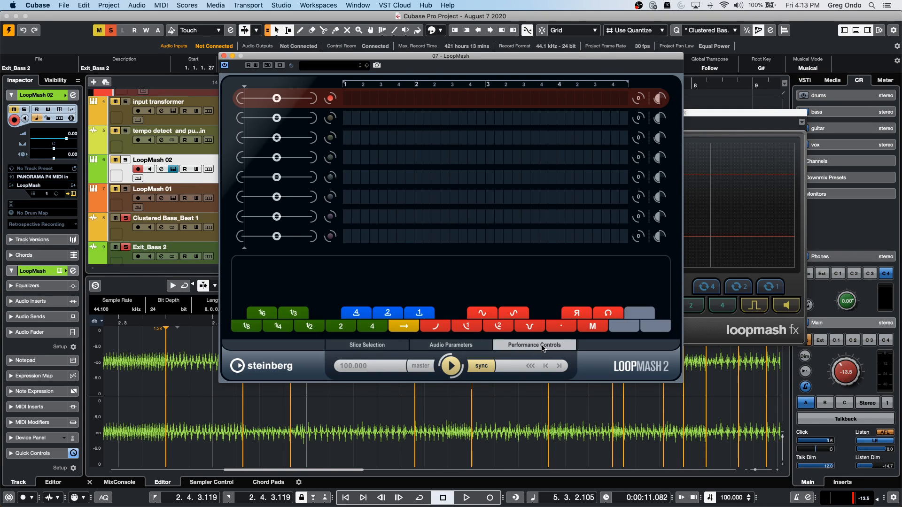
drag(462, 56, 237, 179)
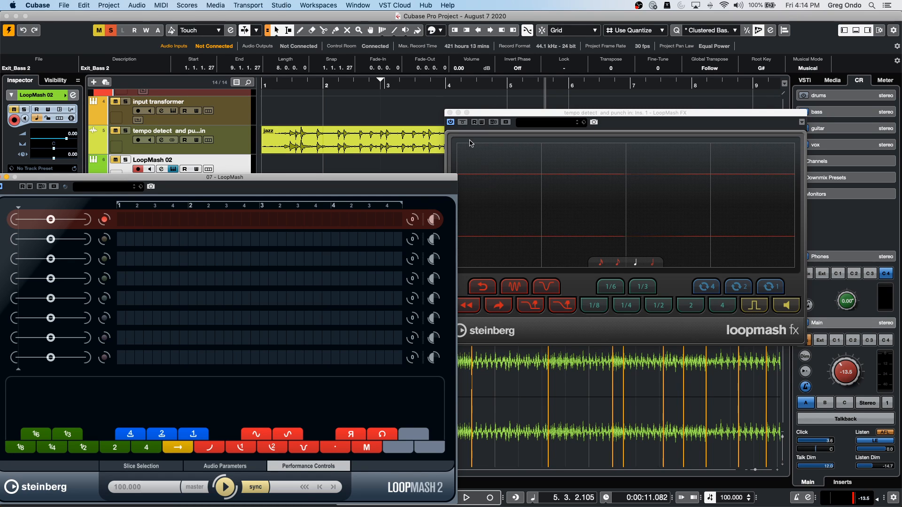
click(449, 113)
drag(429, 177, 638, 127)
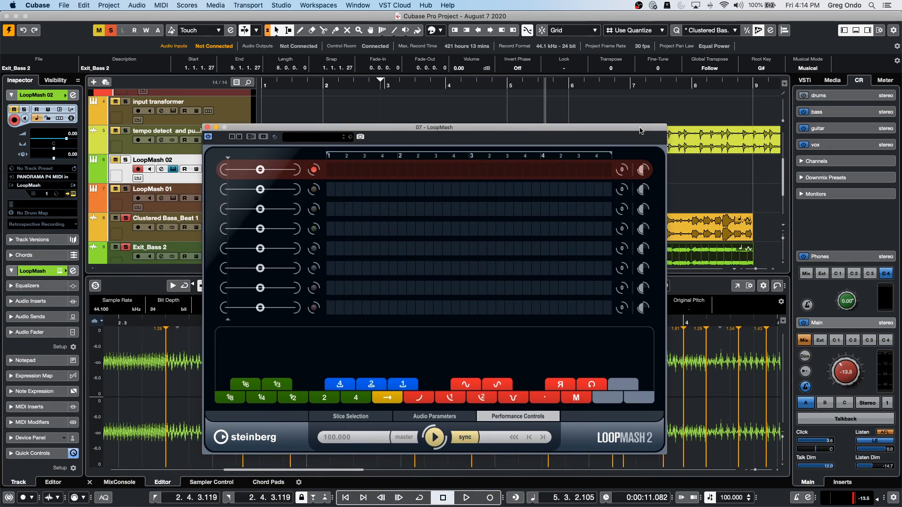
click(208, 127)
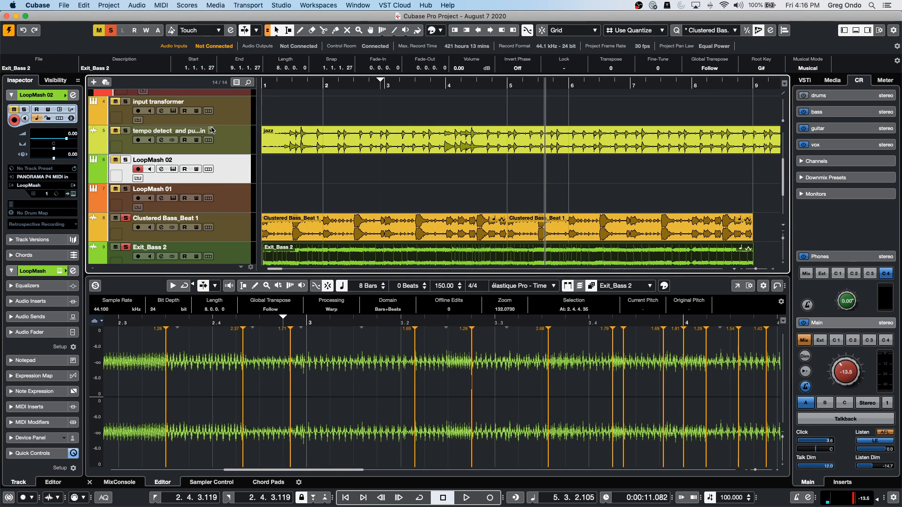
- In Studio Setup, assign Fader 1 of the Generic Remote to the Command device
drag(421, 82, 424, 56)
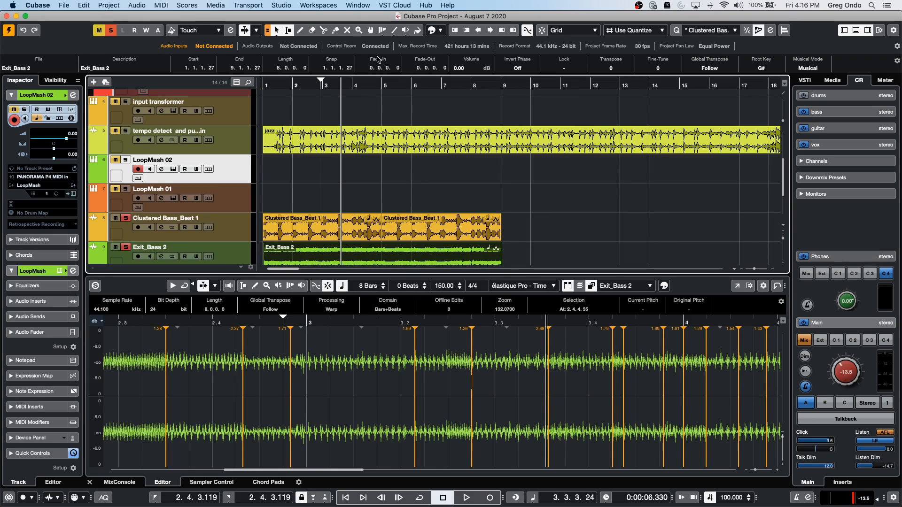
click(277, 5)
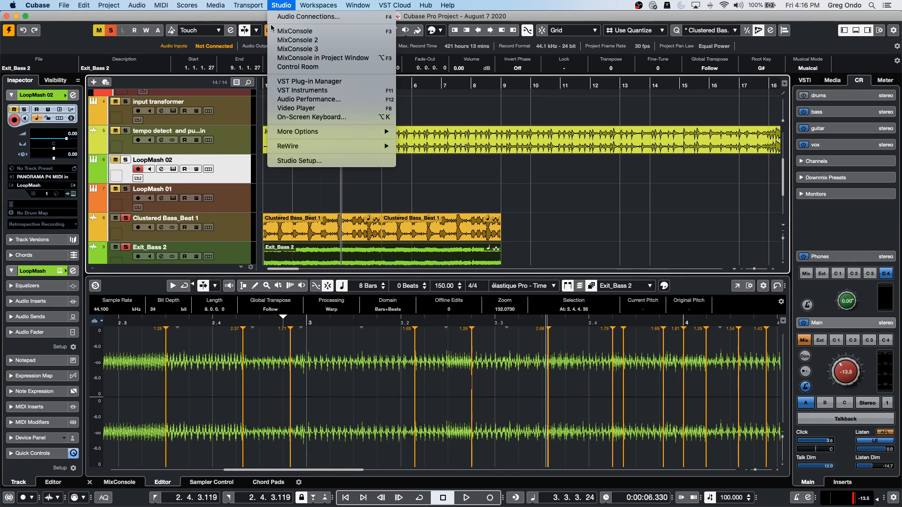
click(303, 161)
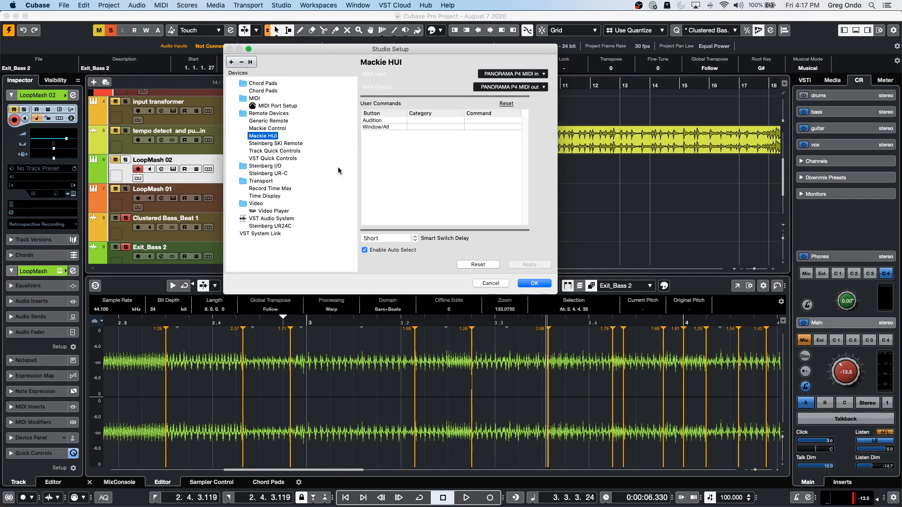
click(272, 122)
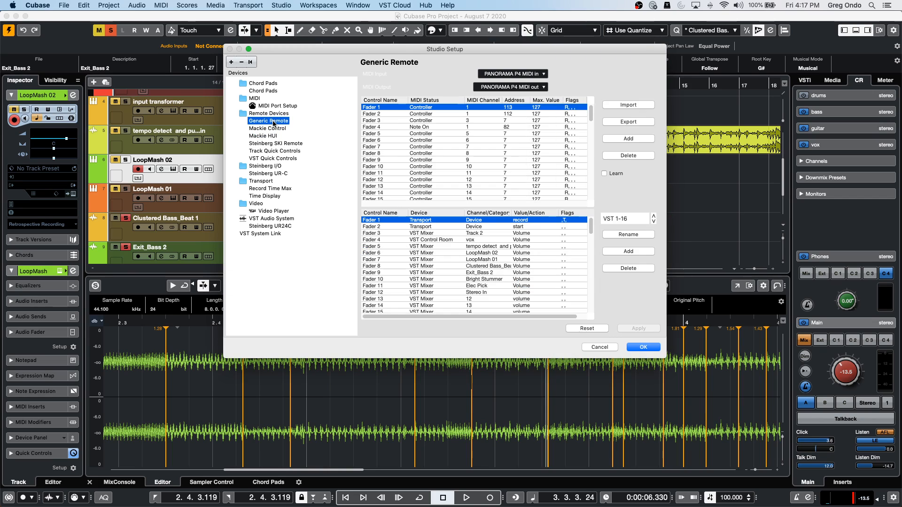
click(427, 220)
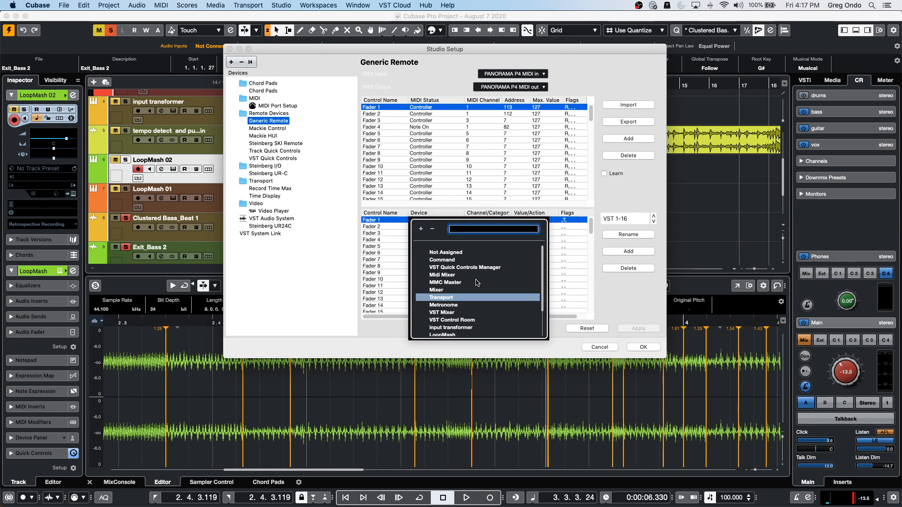
scroll(476, 283, down, 3)
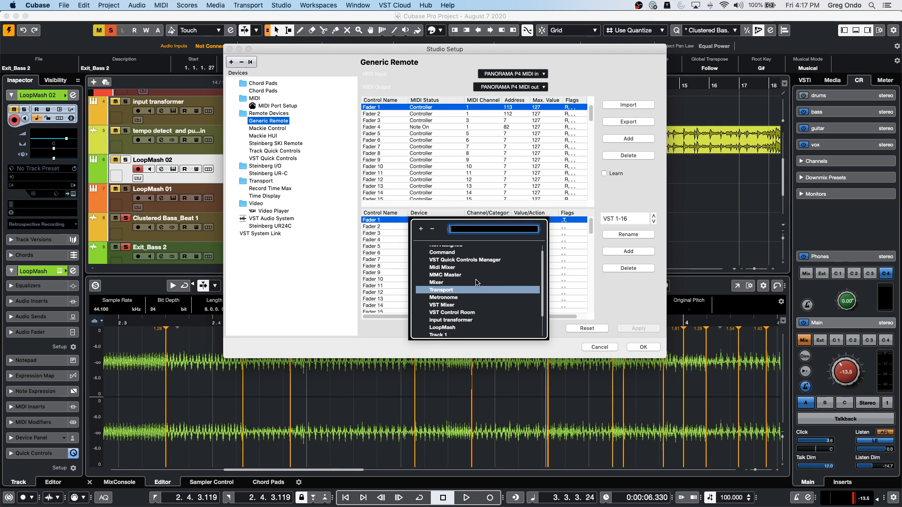
scroll(477, 283, down, 3)
scroll(476, 282, up, 5)
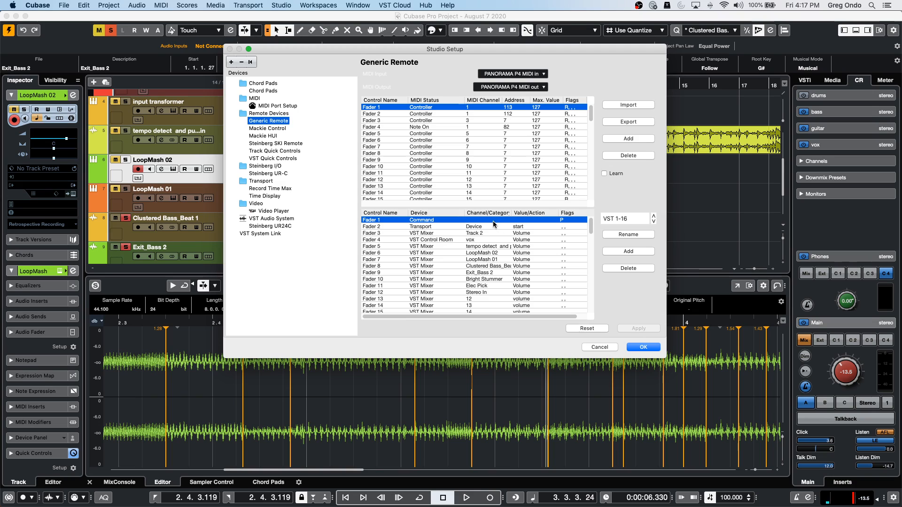
- Set Fader 1 of the Generic Remote to the Arranger category with the action Trigger Arranger Event 1
click(493, 220)
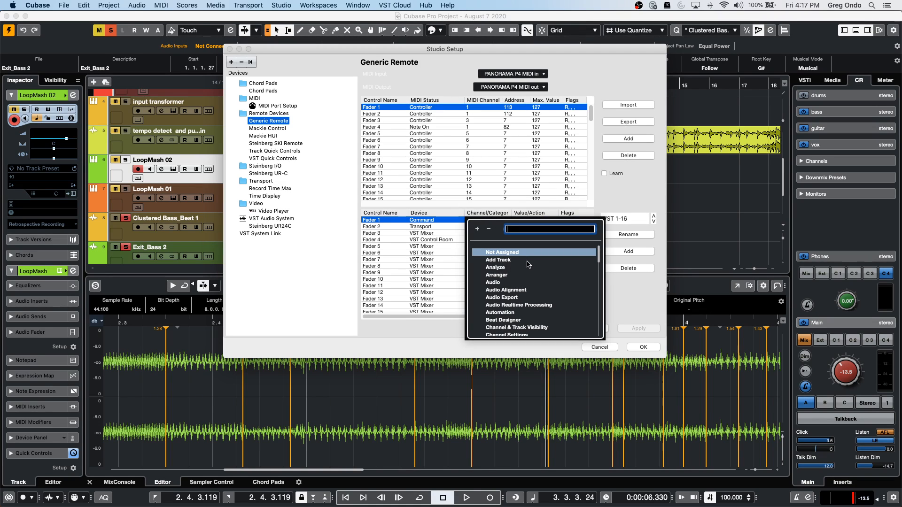
click(511, 276)
click(535, 221)
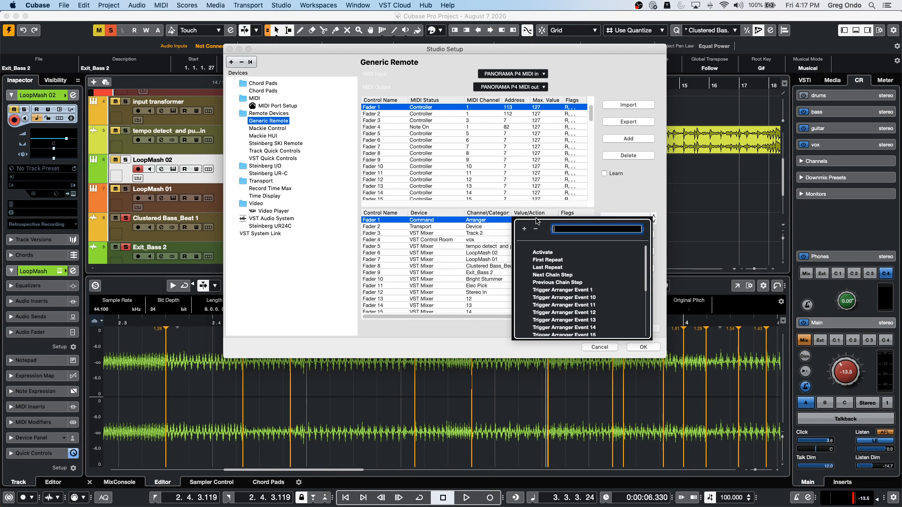
scroll(578, 275, down, 6)
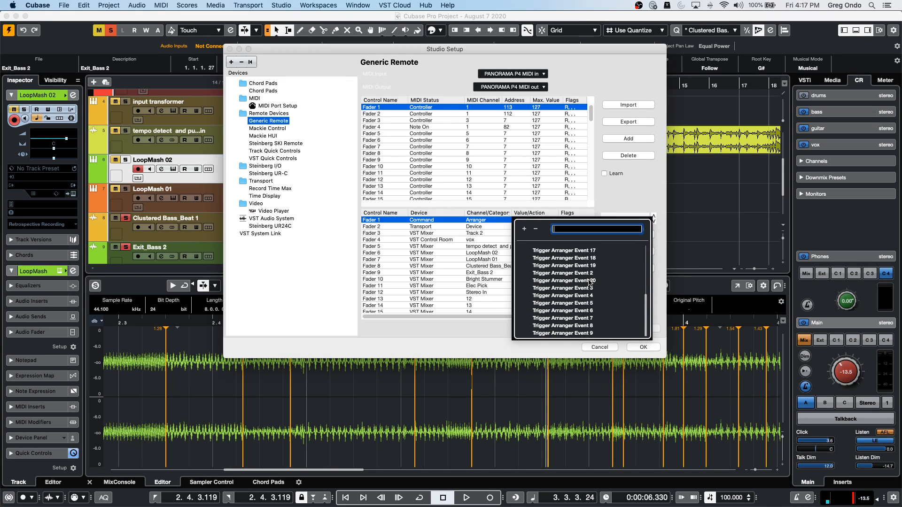
scroll(590, 281, up, 1)
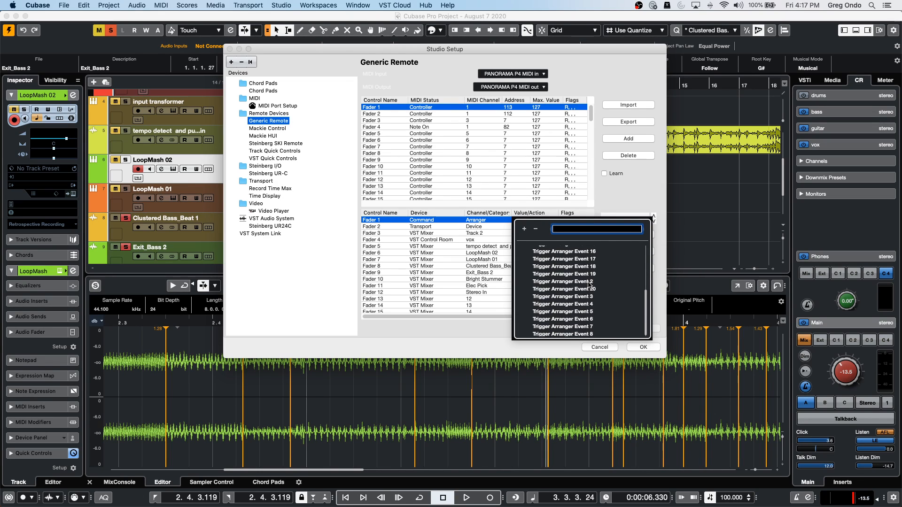
scroll(583, 287, up, 6)
scroll(583, 287, down, 6)
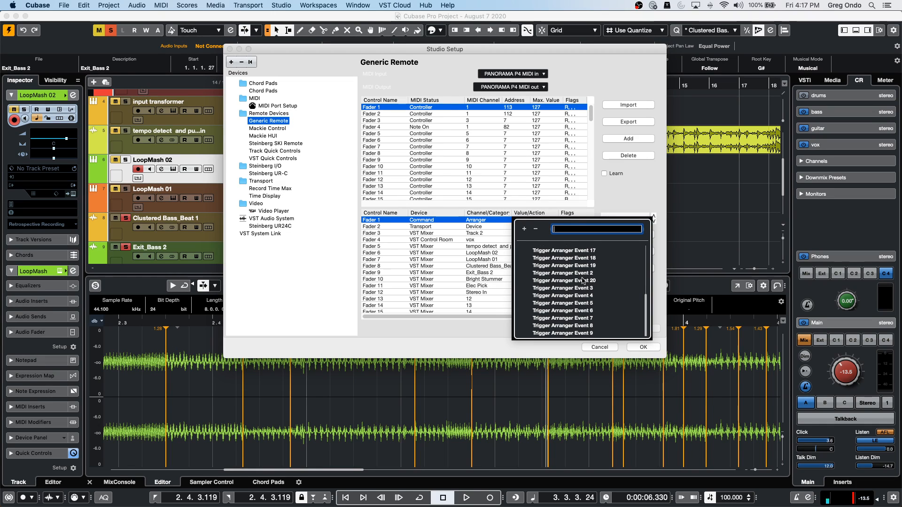
scroll(611, 289, up, 5)
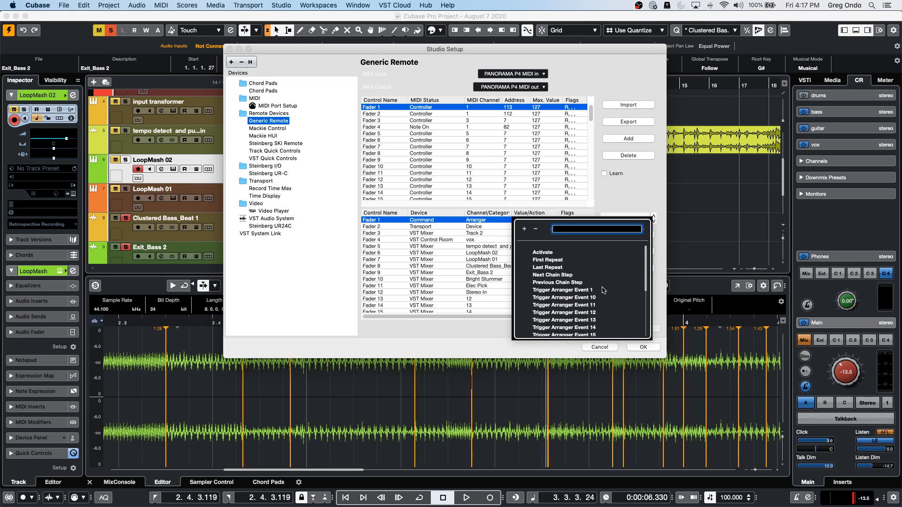
click(603, 290)
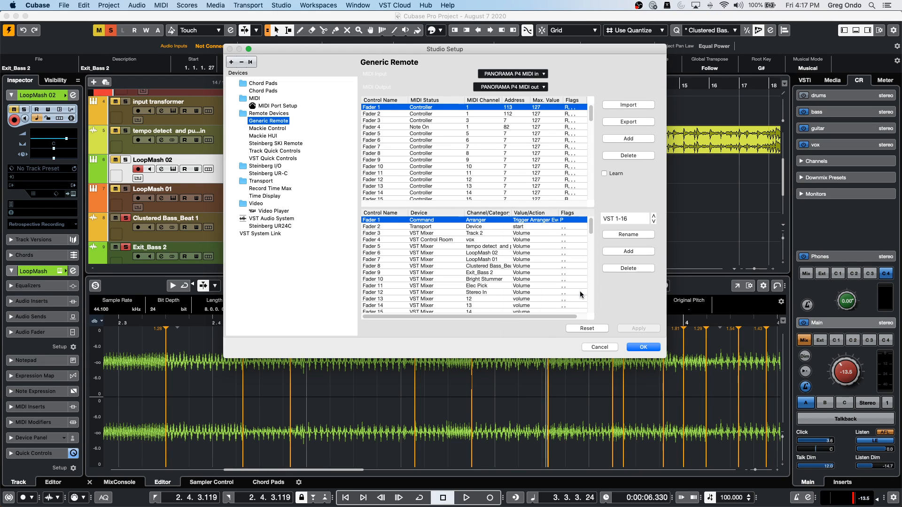
- Assign Fader 2 to the Command device, category Arranger, action Trigger Arranger Event 2, and confirm the Studio Setup
click(498, 228)
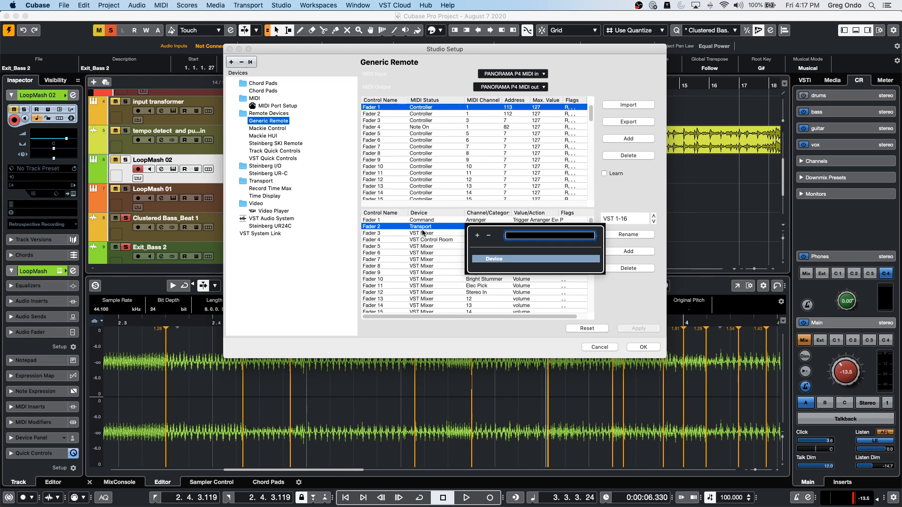
click(423, 228)
click(423, 227)
click(468, 266)
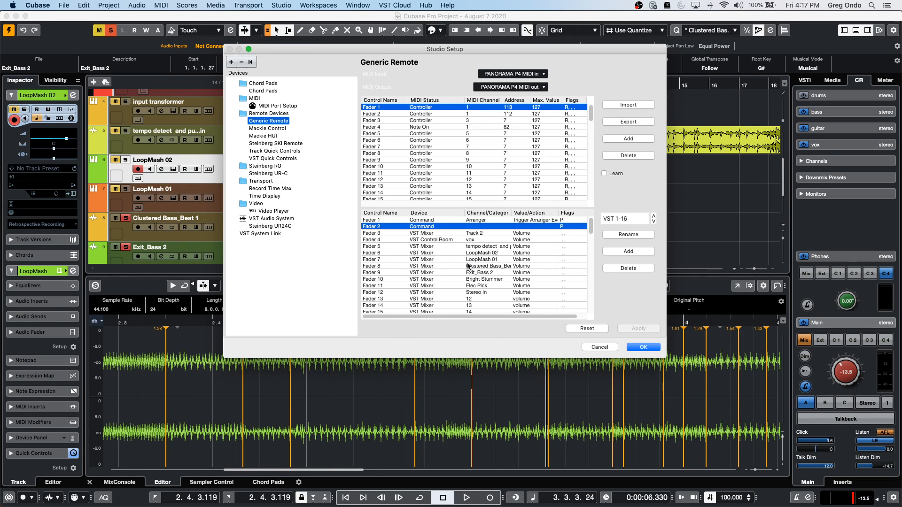
click(476, 227)
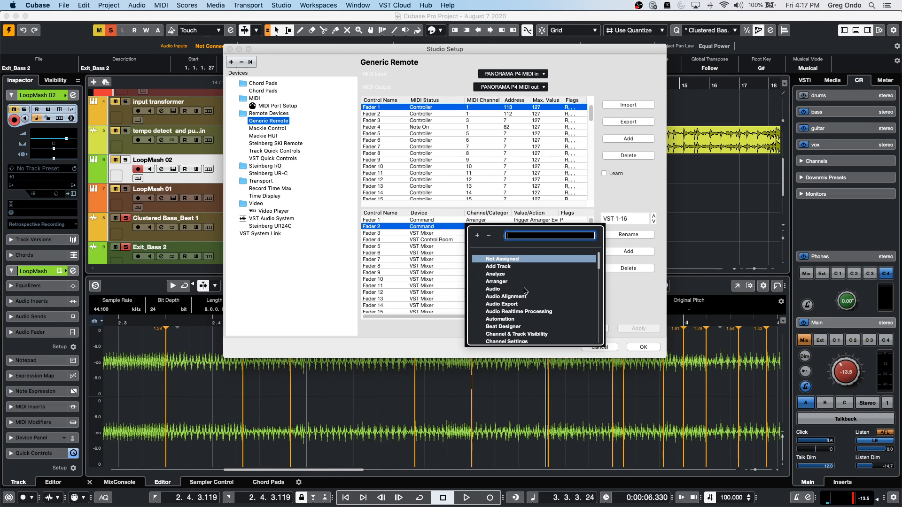
click(498, 281)
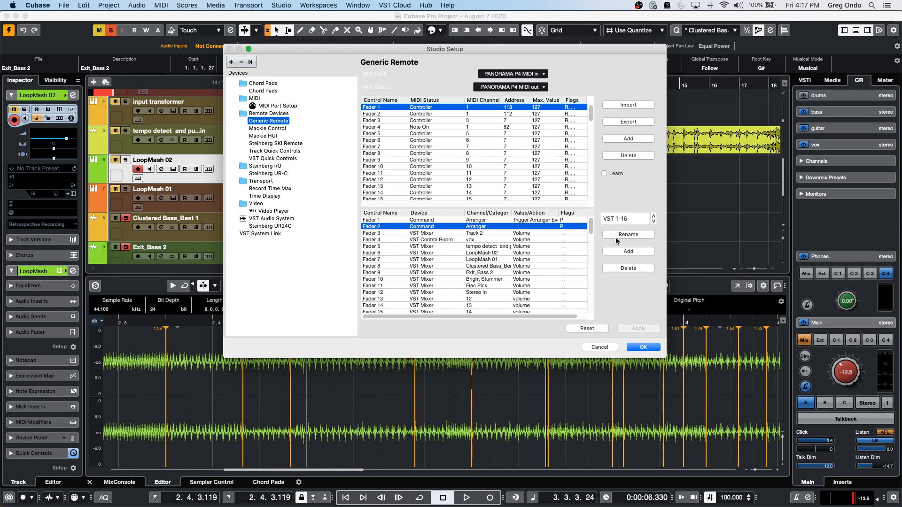
click(528, 226)
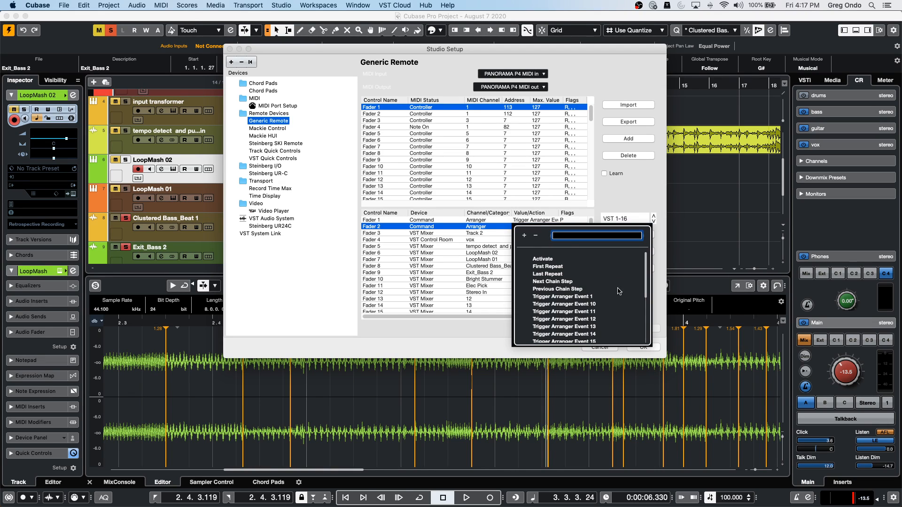
scroll(606, 310, down, 3)
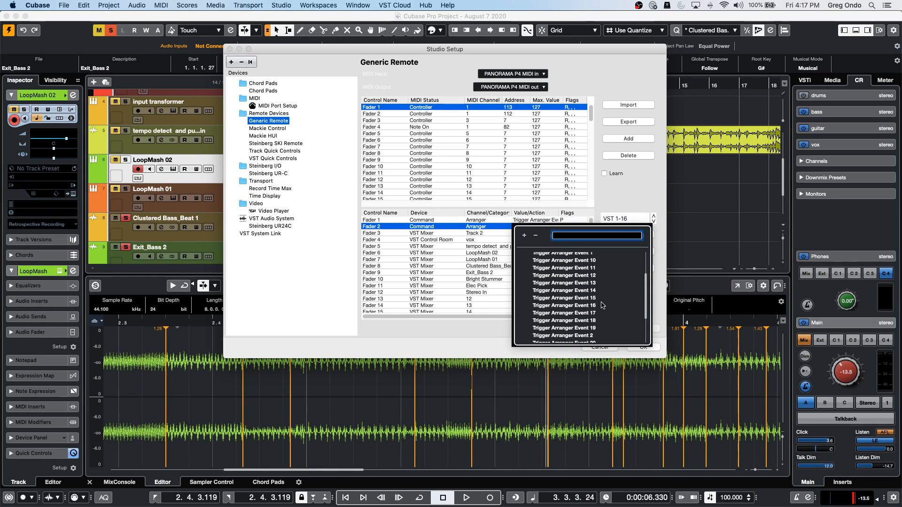
click(592, 336)
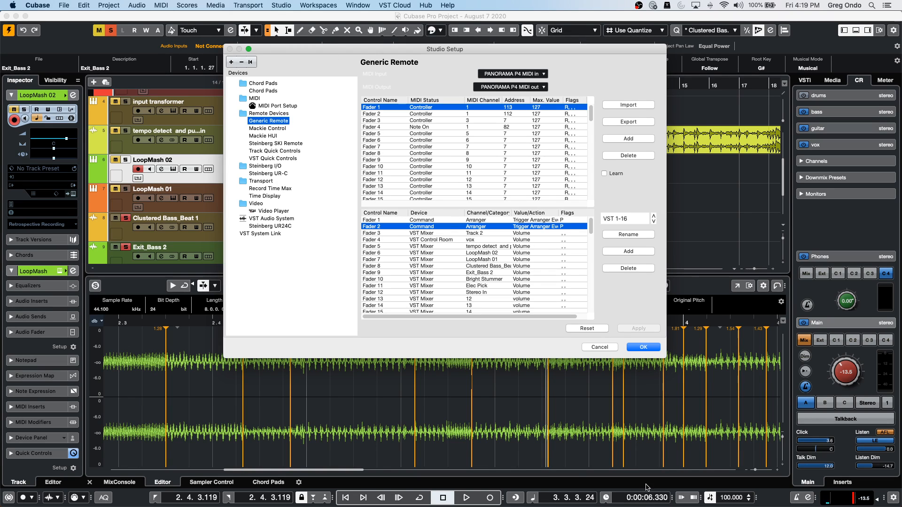
mouse_move(526, 506)
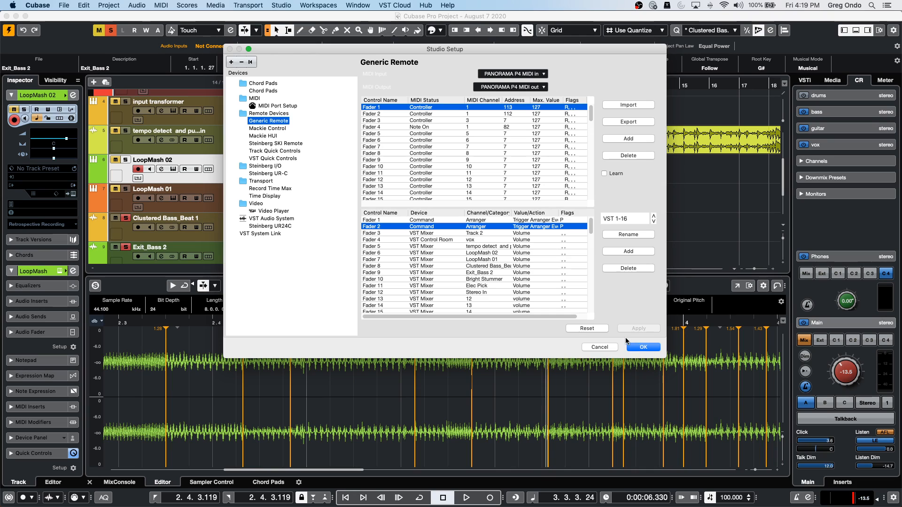
click(643, 347)
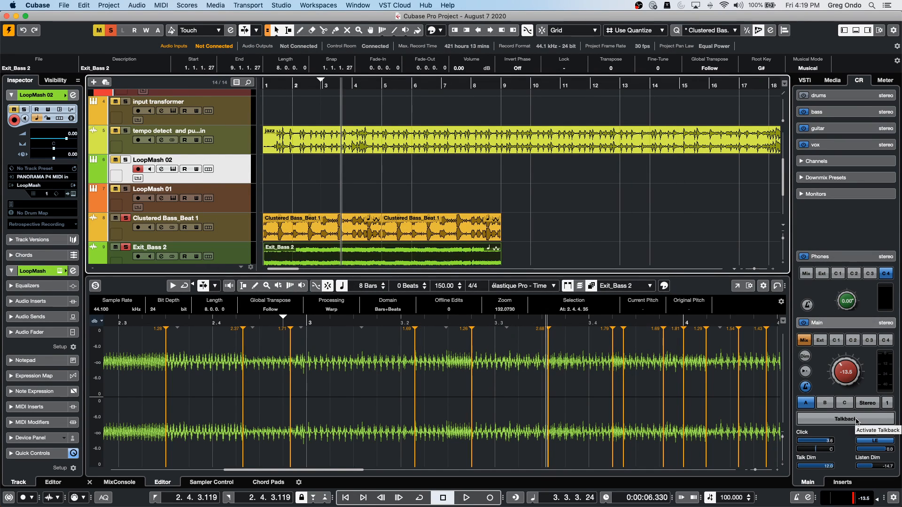
- Collapse the Control Room's Main settings, expand Monitors, and switch to Monitor 2 and back to Hs 7
click(844, 321)
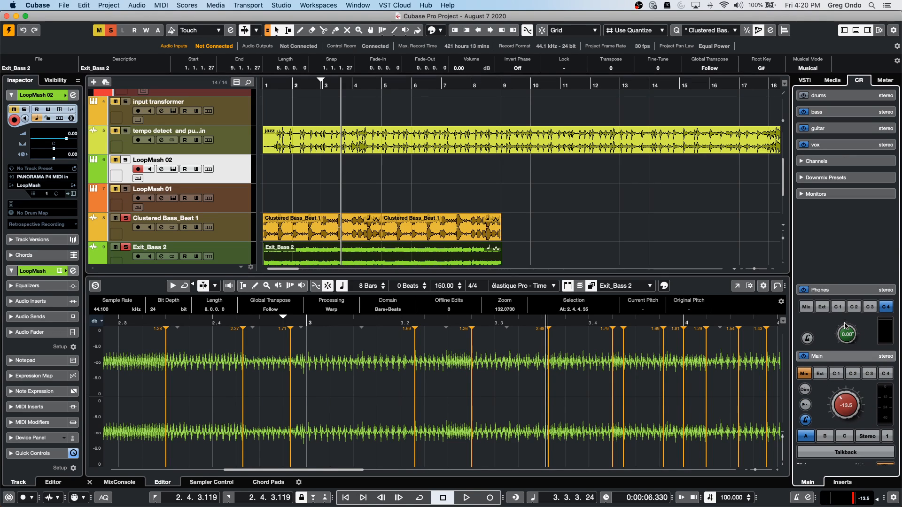
click(843, 194)
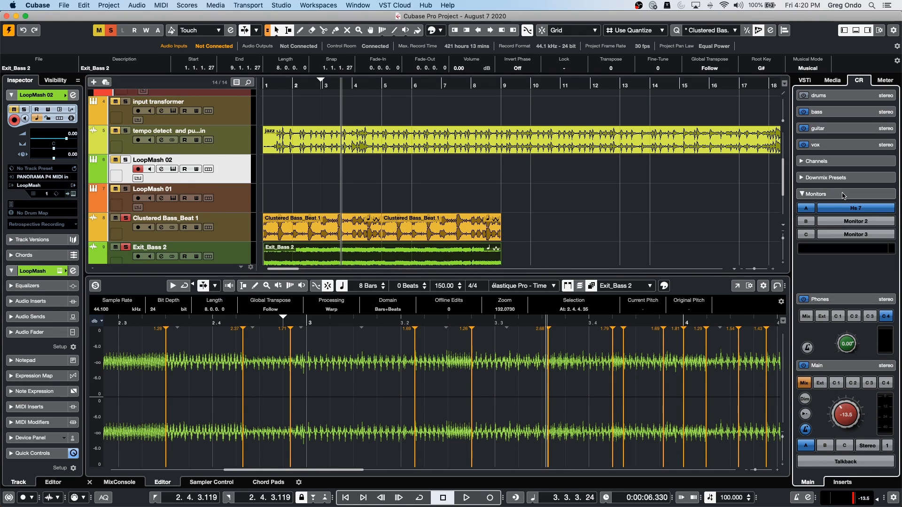
click(820, 247)
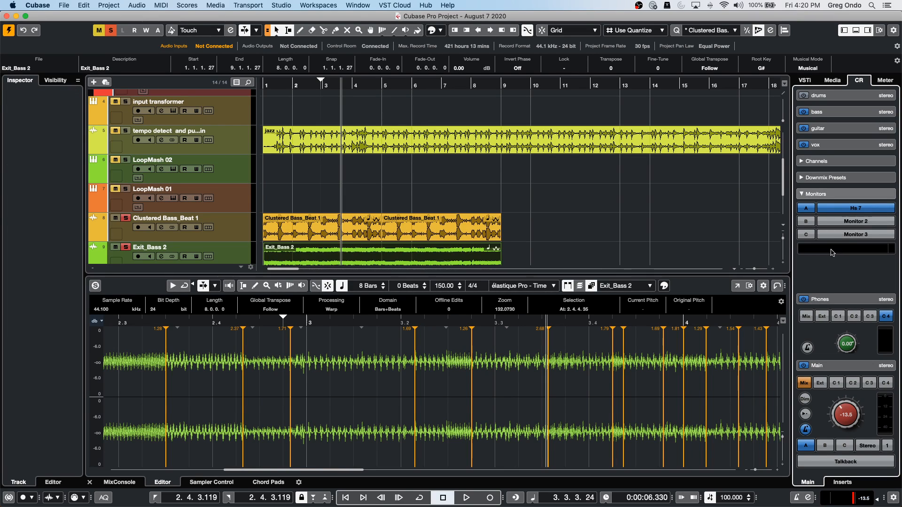
click(857, 222)
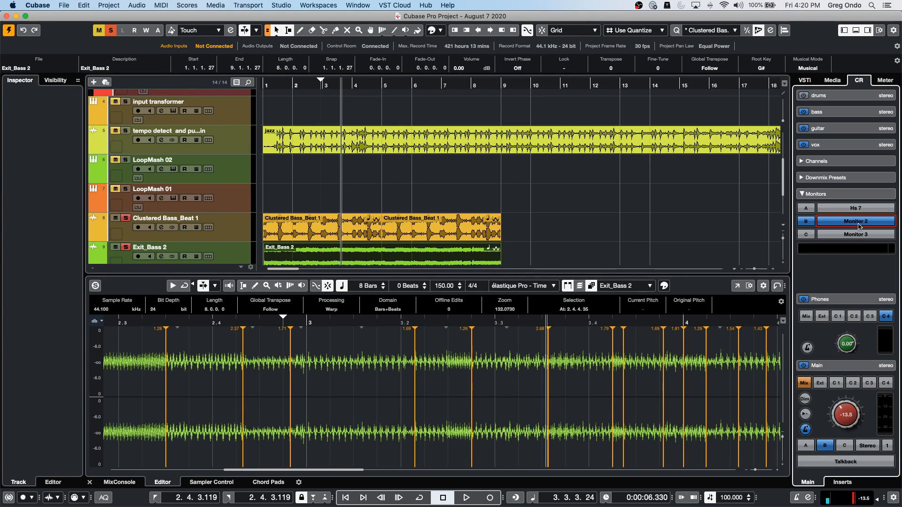
click(860, 210)
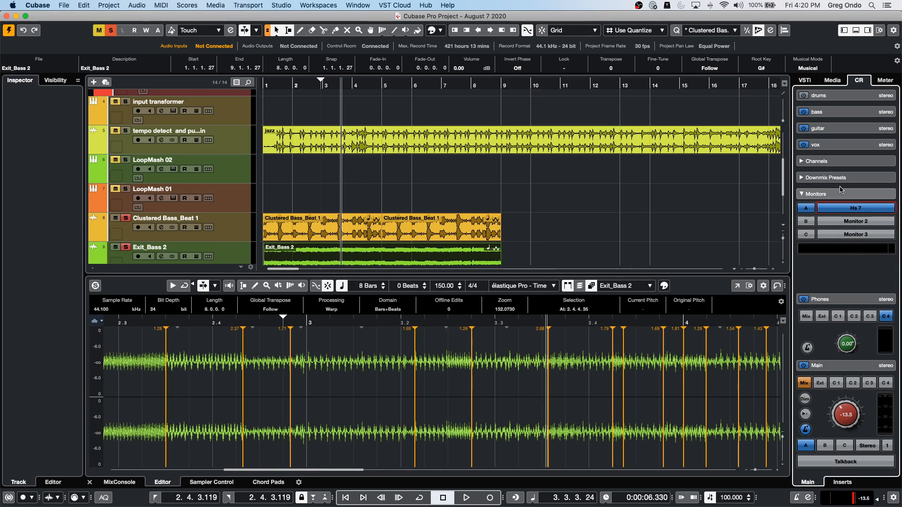
- Show the Phones section's Click and Listen settings briefly, and look at the Monitors insert slots in the Control Room
click(845, 300)
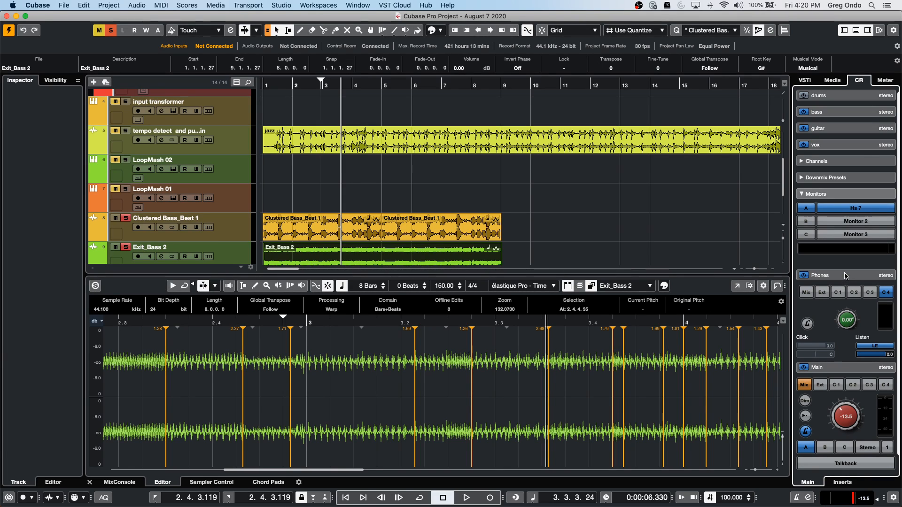
click(845, 276)
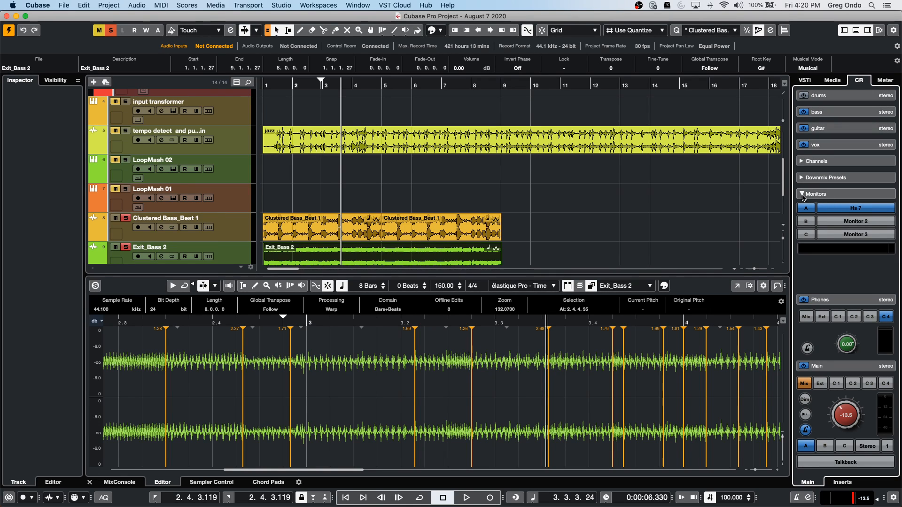
click(841, 482)
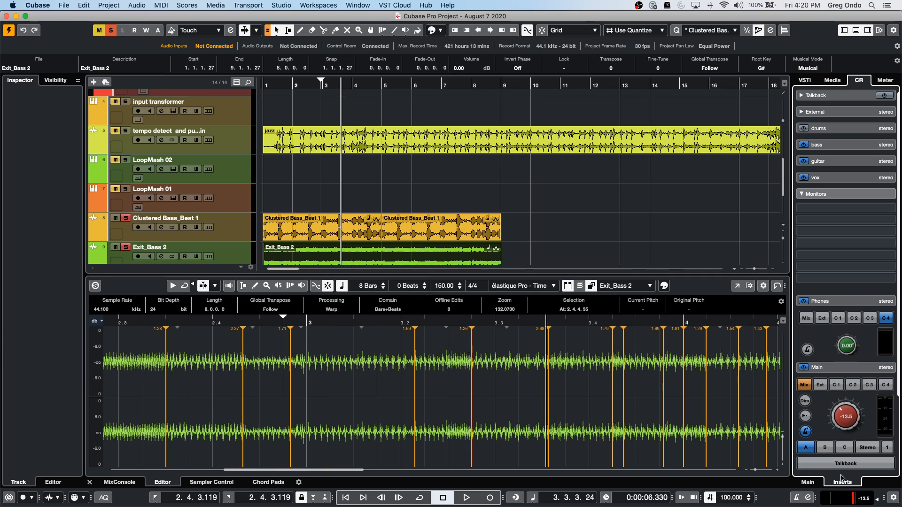
click(843, 208)
key(Escape)
- Remove the Talkback channel from the Control Room in Audio Connections and close the window
click(319, 5)
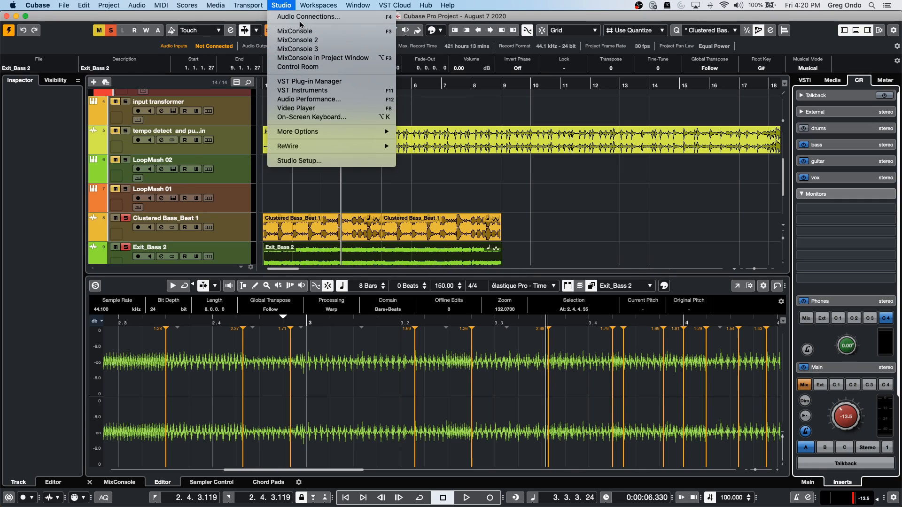
click(305, 16)
double_click(223, 151)
right_click(223, 151)
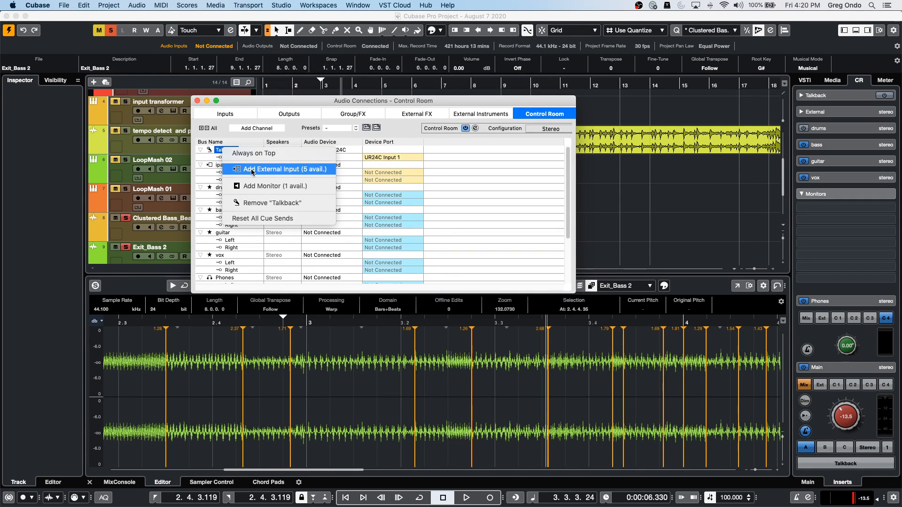
click(262, 202)
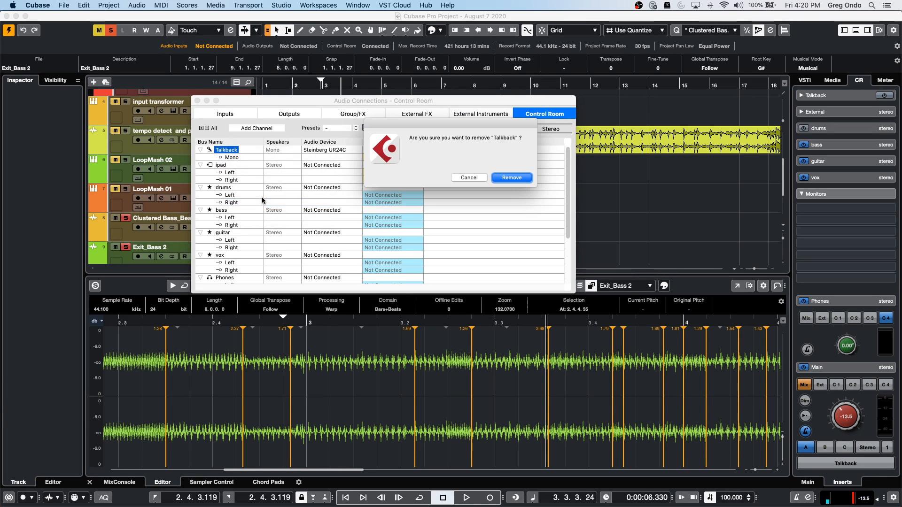
click(512, 178)
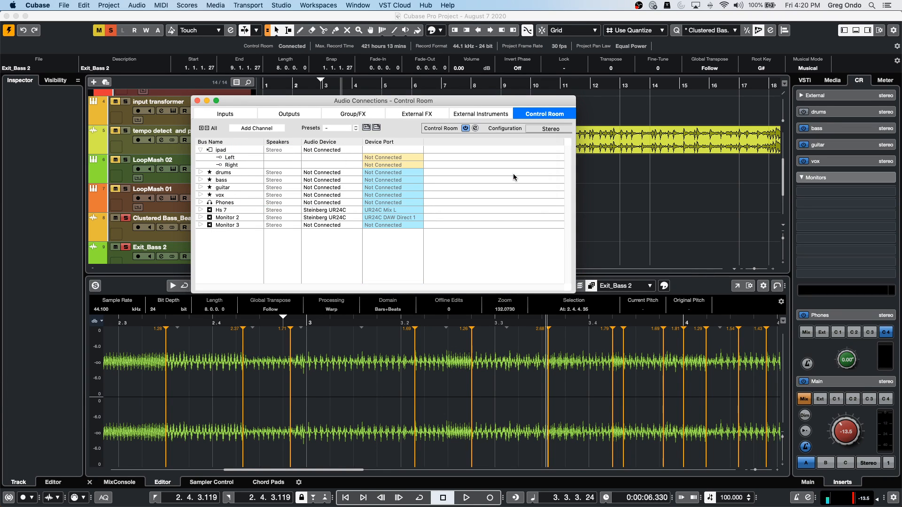
click(839, 291)
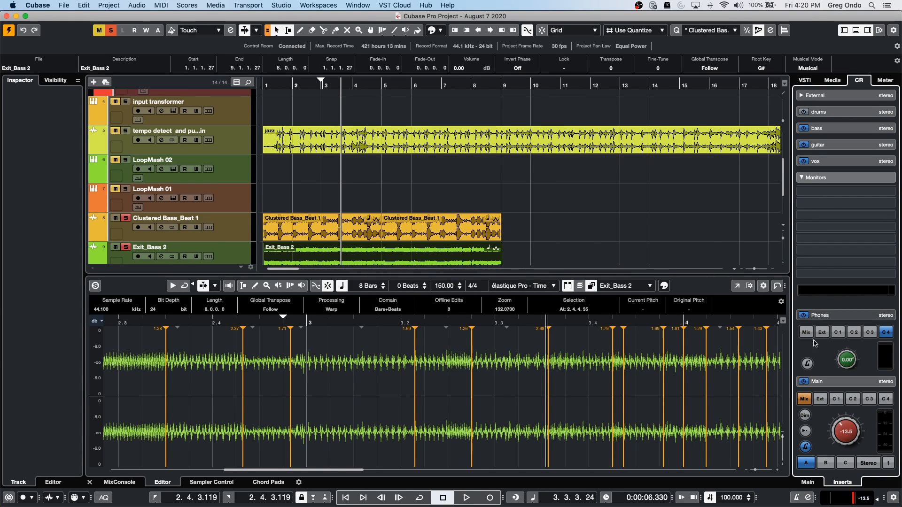
- Set the Control Room's main level to -9.20, switch monitoring to Monitor 2 and collapse the Monitors section
click(806, 464)
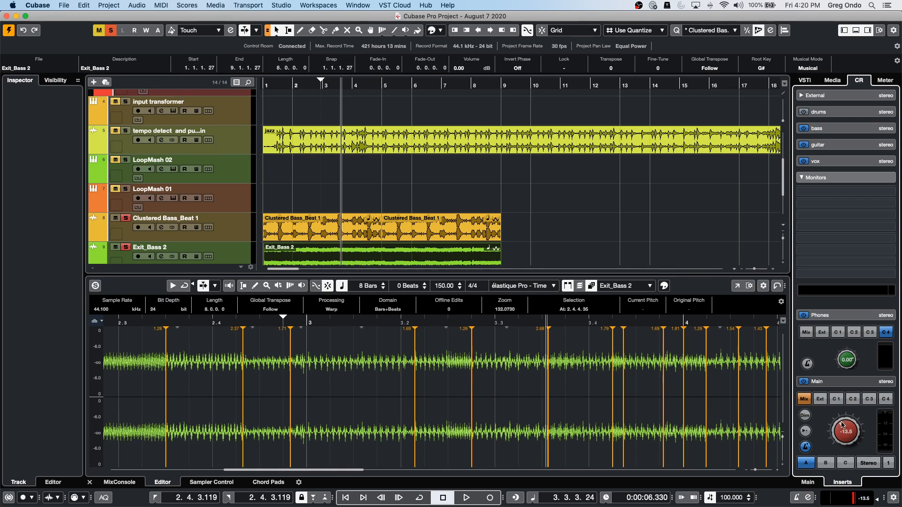
click(808, 483)
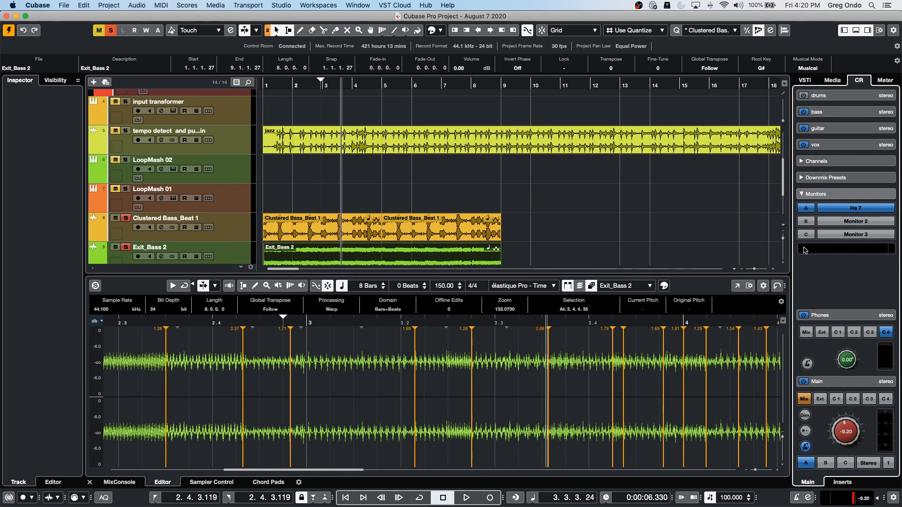
click(861, 227)
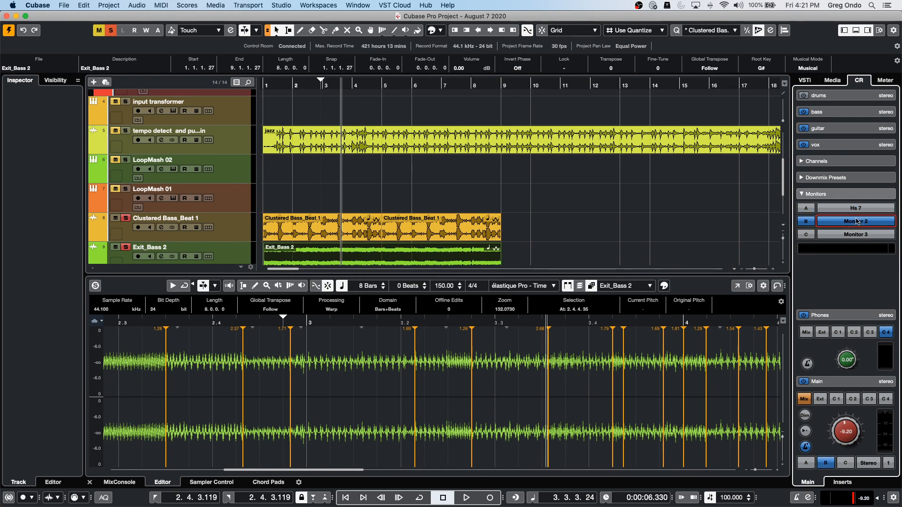
click(818, 196)
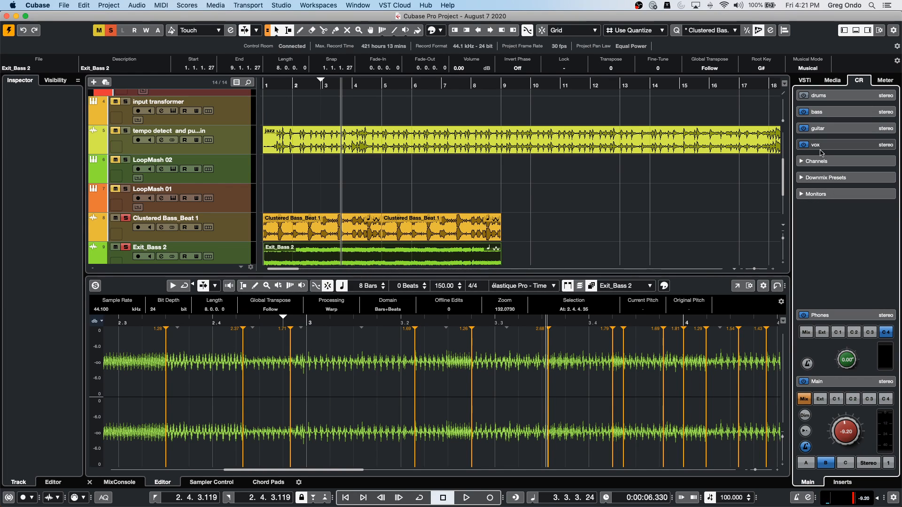
- Set the Phones source to C 1 and expand the Click and Listen settings of the Main section
click(835, 319)
click(834, 306)
click(840, 386)
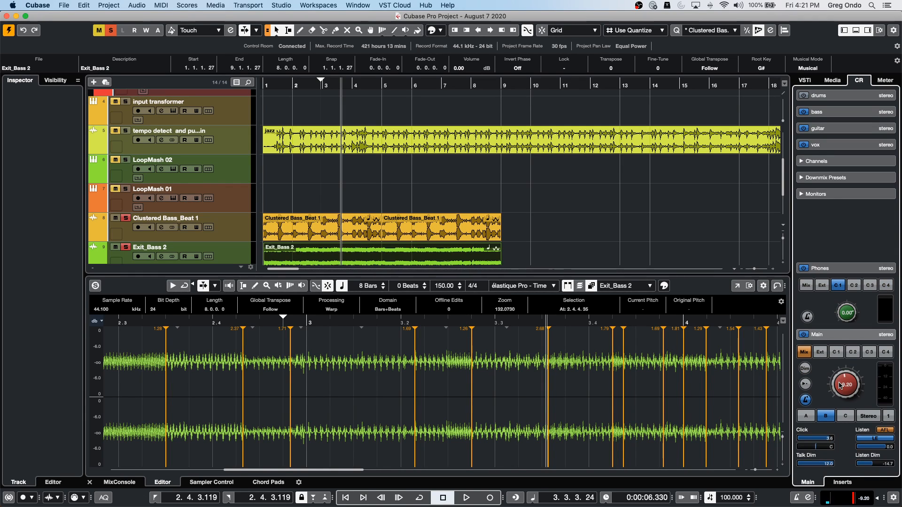
- Expand the Monitors section again and switch monitoring back to Hs 7
click(833, 194)
click(836, 209)
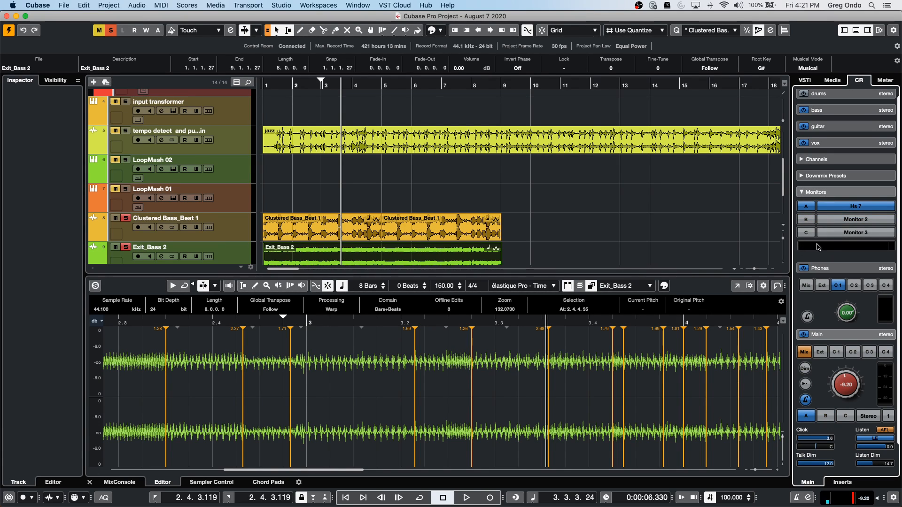
- Show the Control Room inserts, check VST Connect Monitor on the Phones channel and remove it from its insert slot
click(842, 481)
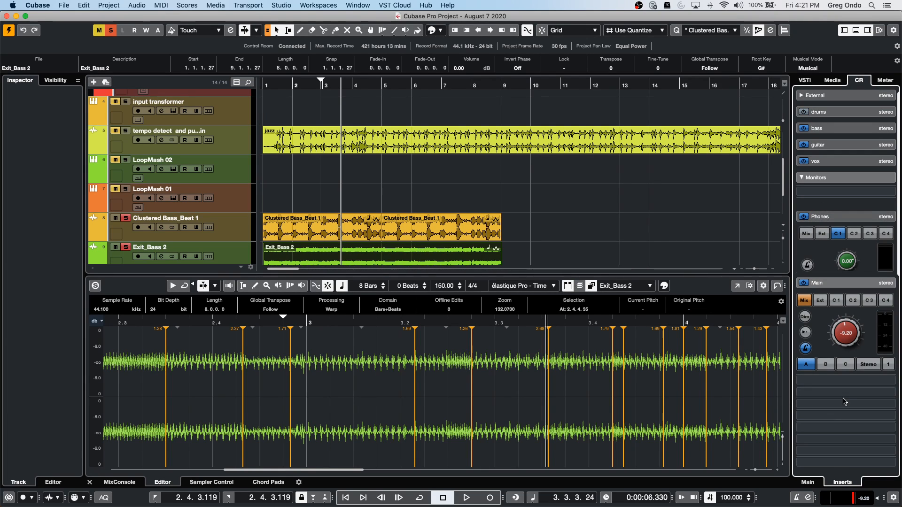
click(832, 218)
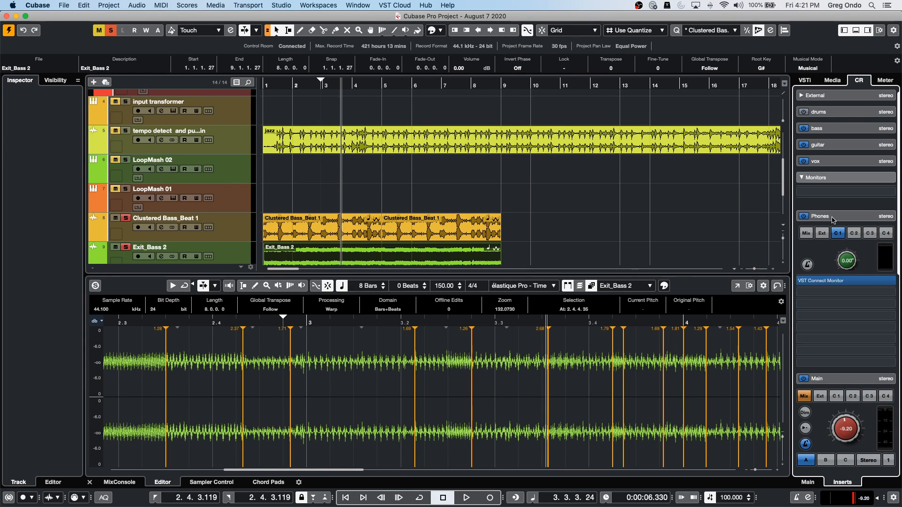
click(839, 281)
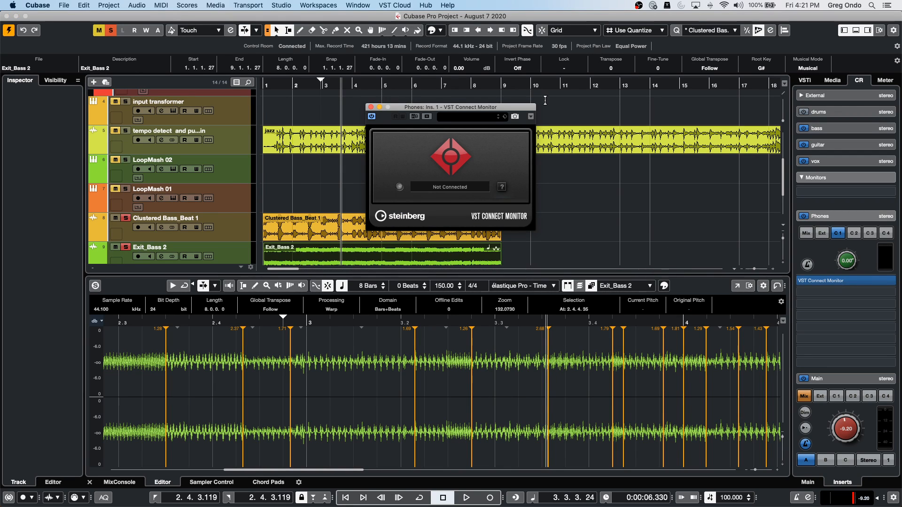
click(371, 108)
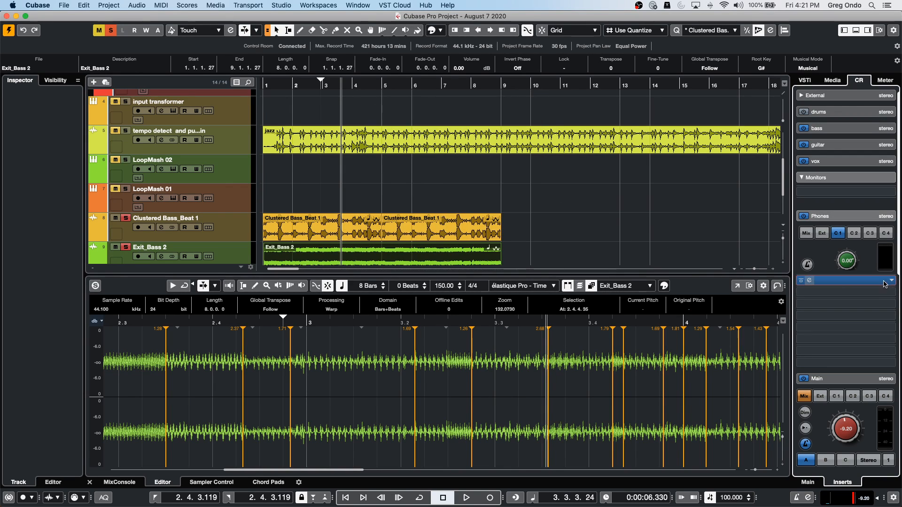
click(883, 282)
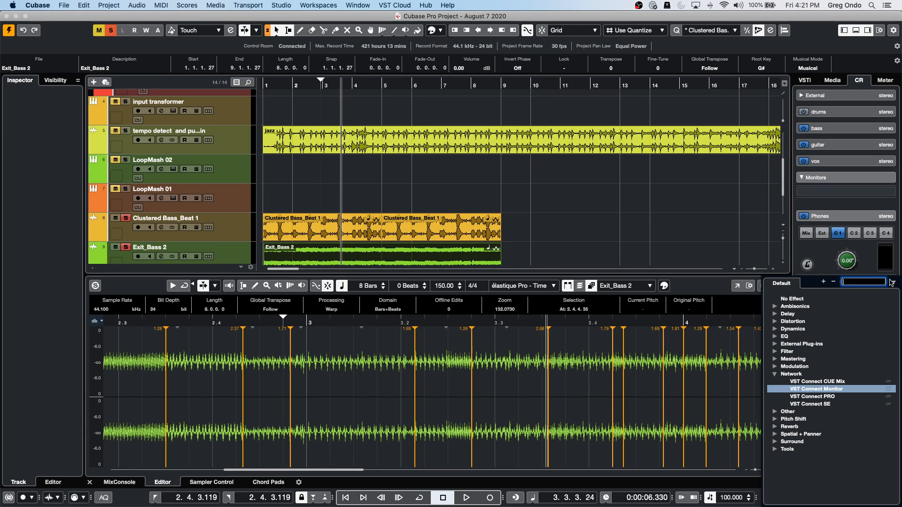
click(806, 301)
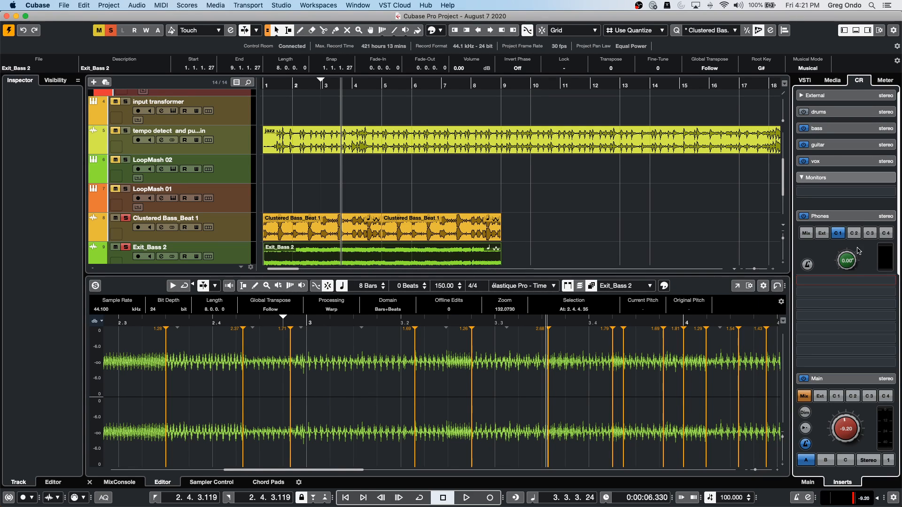
- Collapse the Phones inserts and lower the gain of monitor A in the Monitors section to -10.0 dB
click(856, 217)
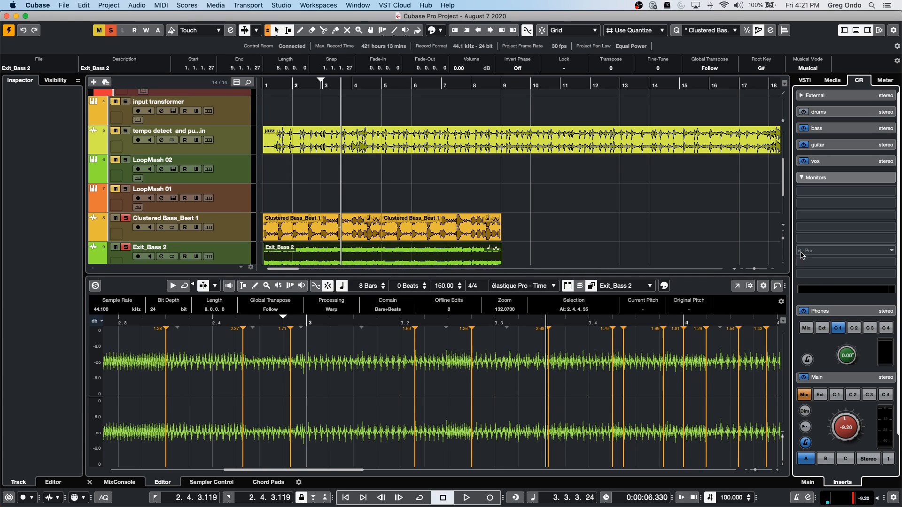
click(801, 178)
click(801, 178)
scroll(801, 181, down, 1)
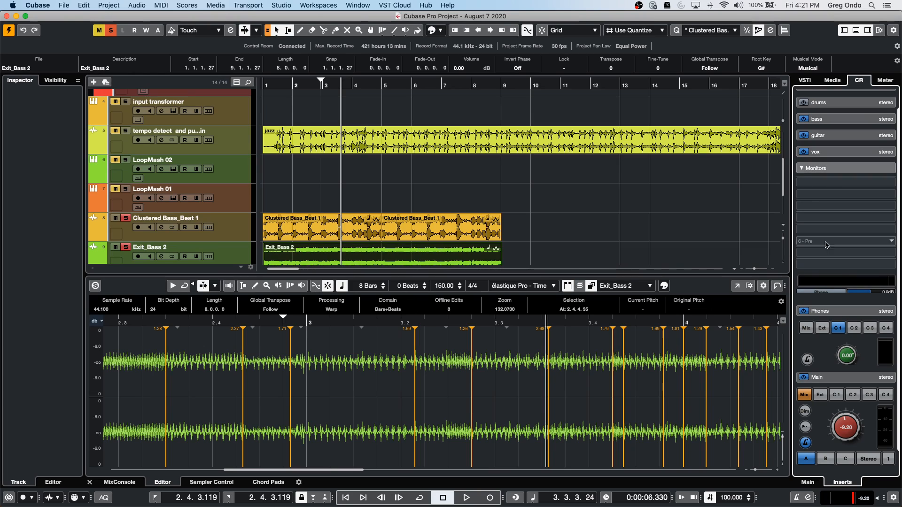
click(801, 169)
click(801, 175)
scroll(802, 178, down, 1)
drag(853, 294, 848, 297)
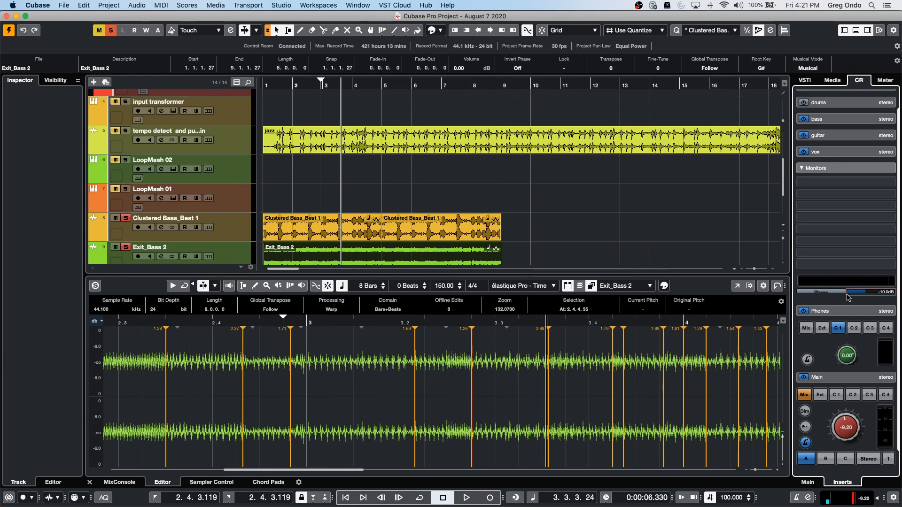
drag(861, 294, 845, 301)
- Switch the Control Room output between monitors A and B, ending on monitor C
click(825, 459)
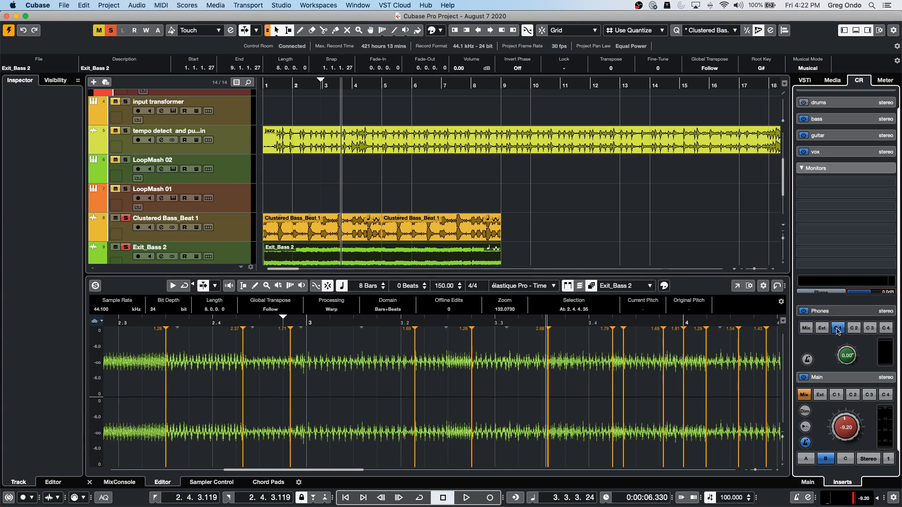
click(806, 458)
click(825, 458)
click(845, 459)
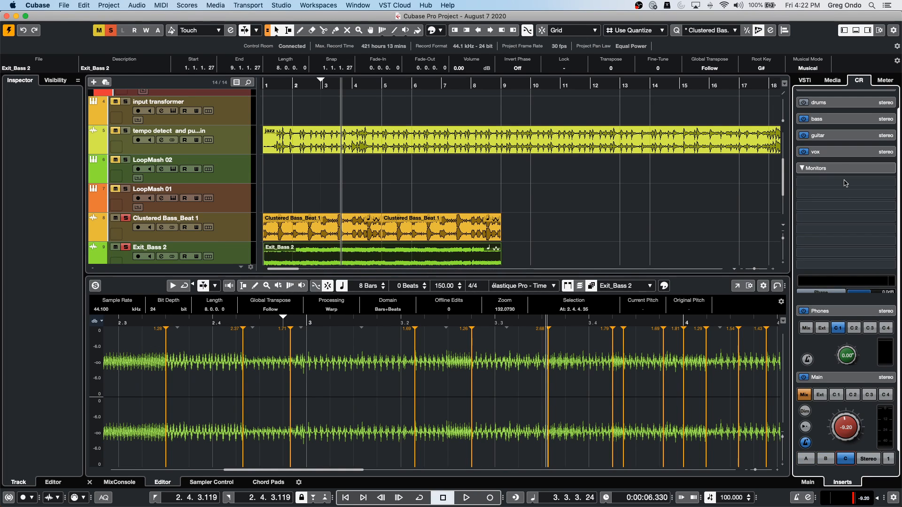
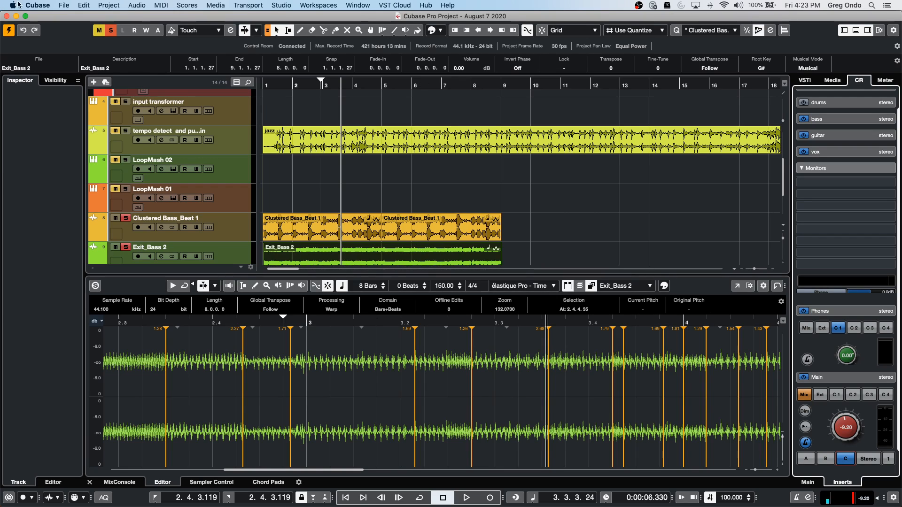
- Start opening another project and browse up from the August 7 2020 folder to Documents
click(65, 5)
mouse_move(113, 181)
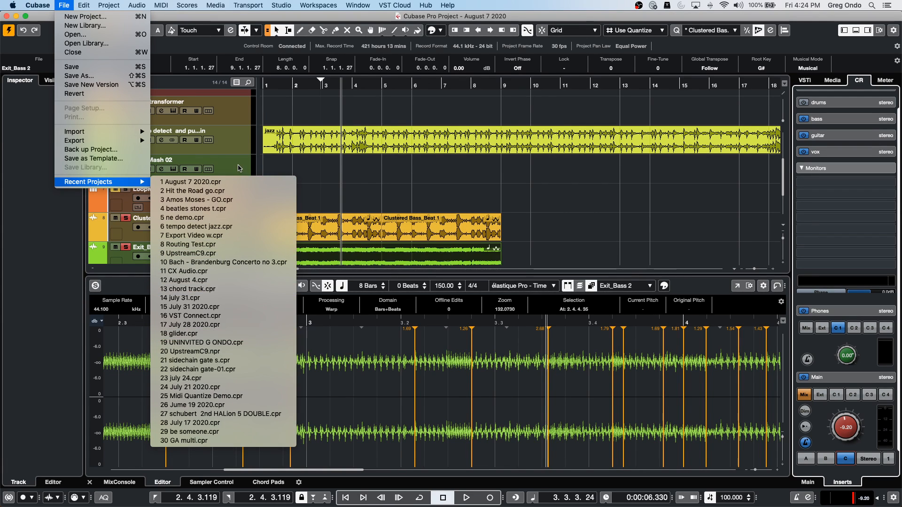
click(68, 35)
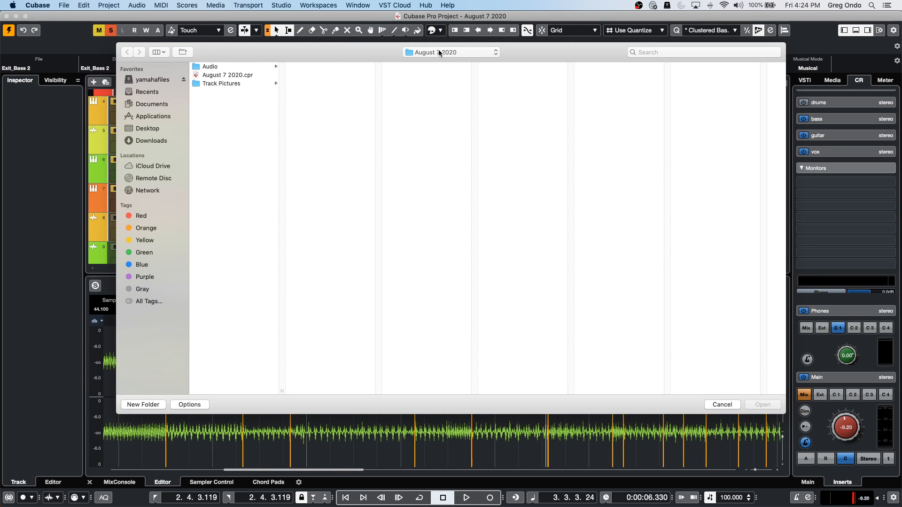
click(437, 51)
click(441, 63)
click(439, 52)
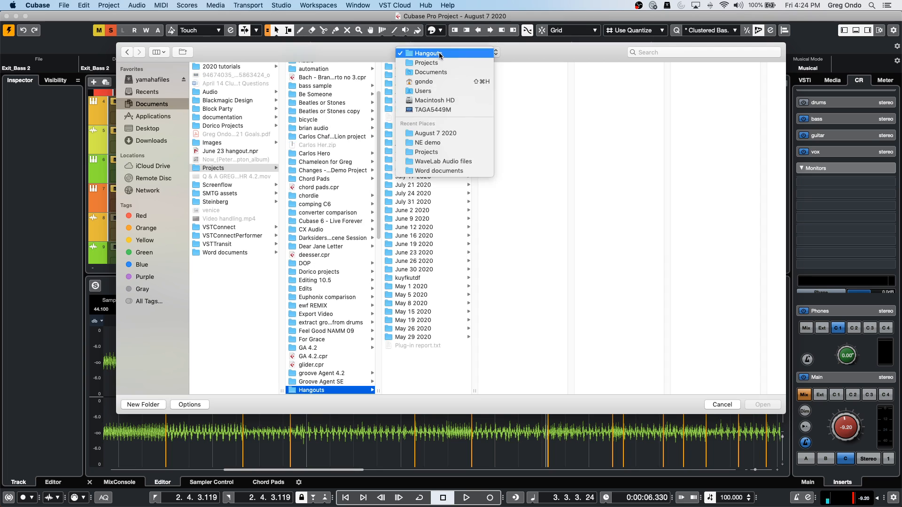
click(440, 72)
click(437, 56)
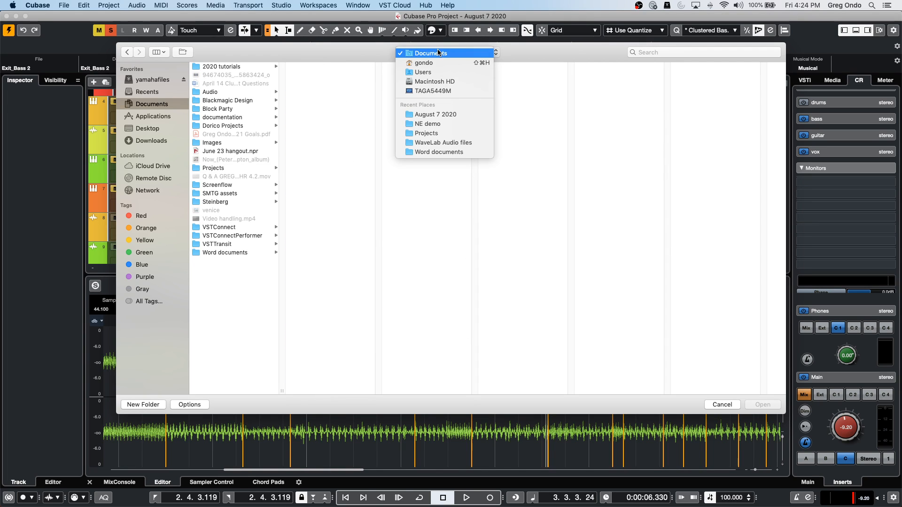
click(217, 170)
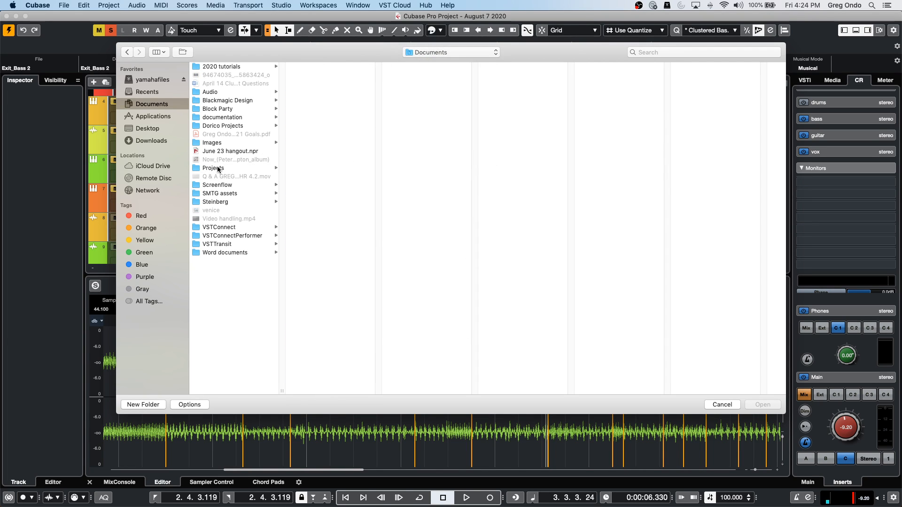
- Open LoopMashFX.cpr from the LoopMashFX folder inside Projects, accept that project folder and activate the project
click(217, 168)
scroll(341, 288, down, 10)
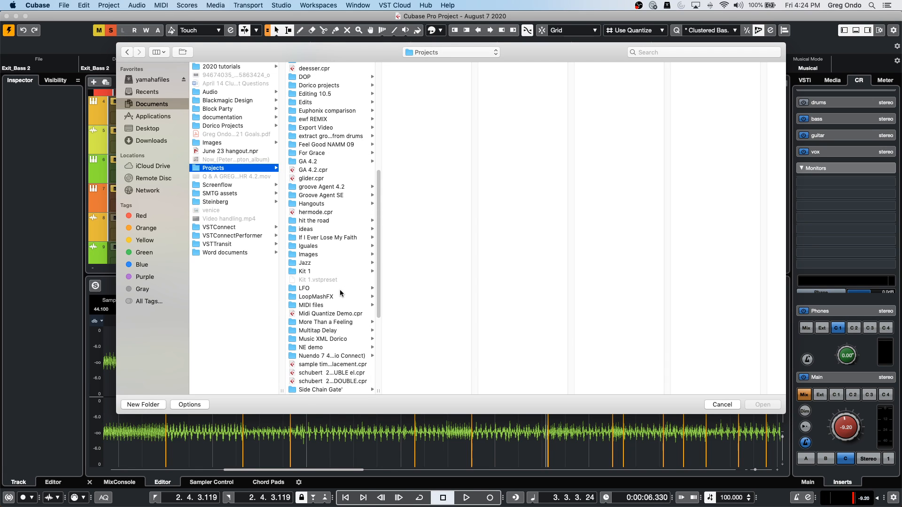
click(332, 297)
double_click(430, 92)
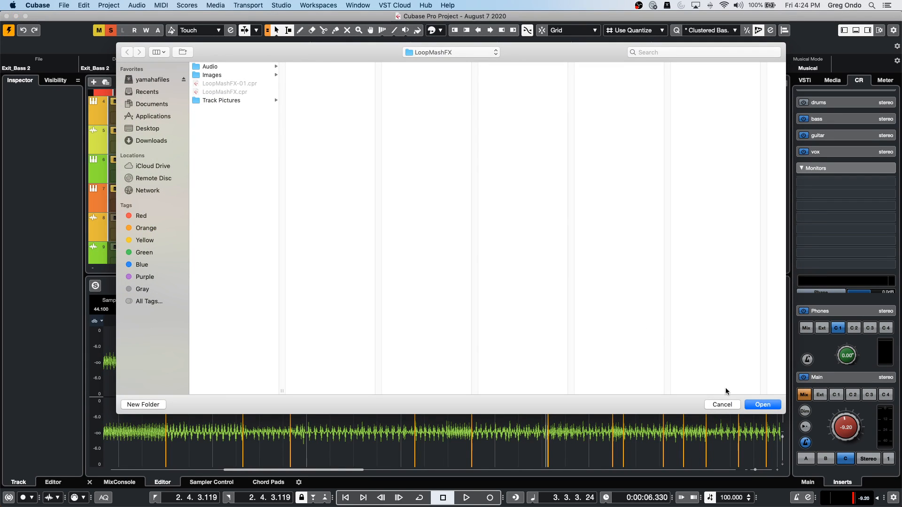
click(757, 404)
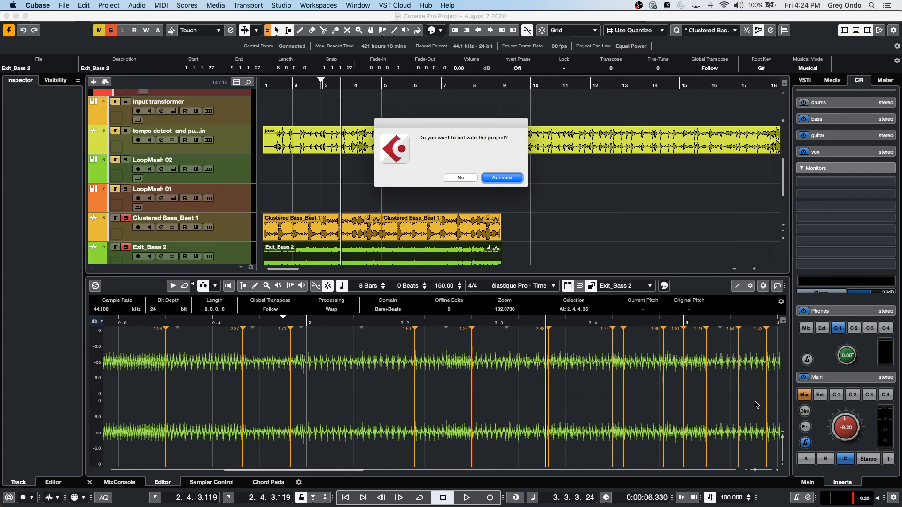
click(501, 177)
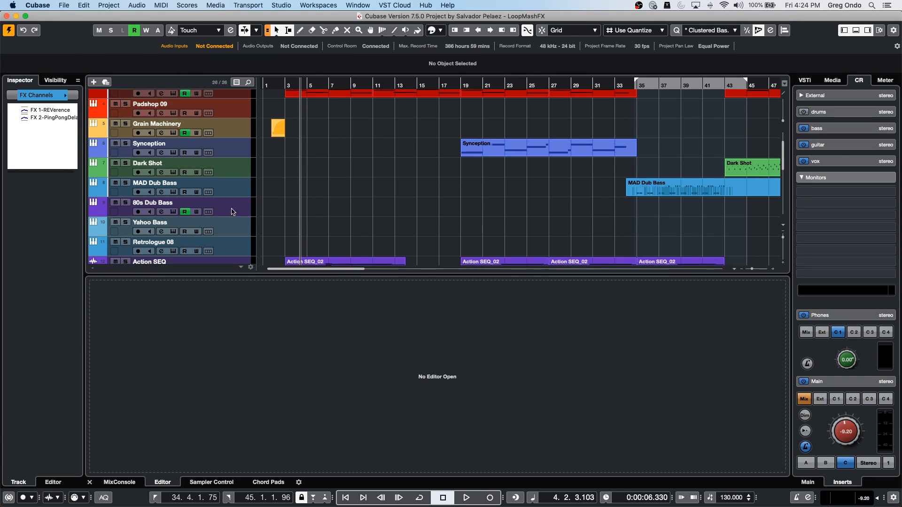
- Show the MixConsole in the lower zone and place the playback cursor at about bar 32 in the zoomed-out arrangement
click(120, 482)
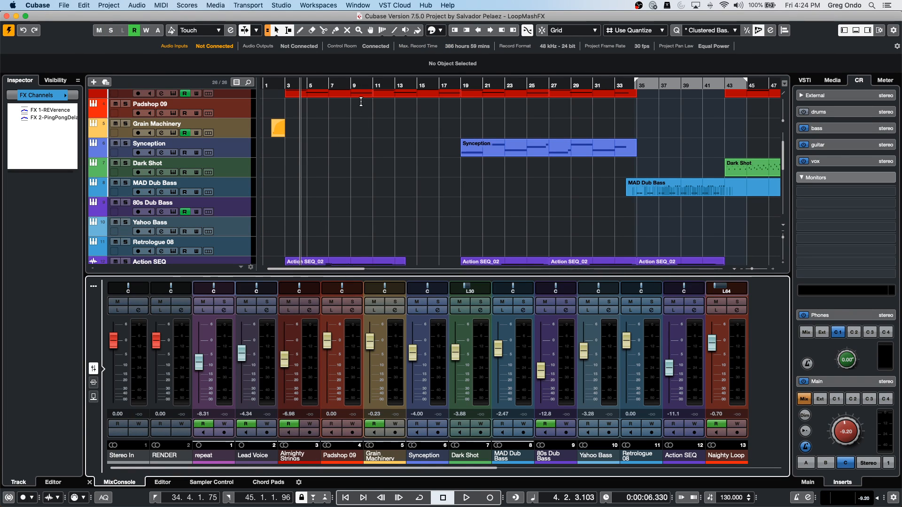
click(360, 87)
key(g)
key(g)
key(g)
key(g)
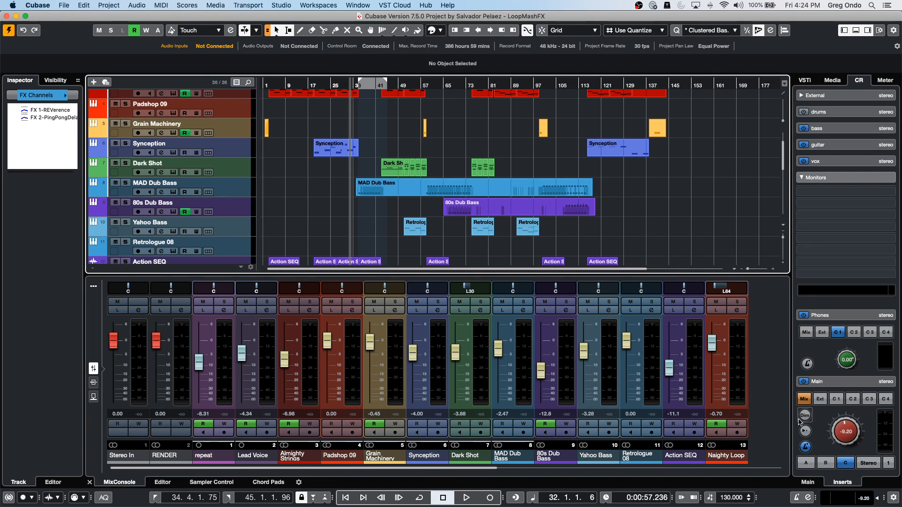
- Start playback with the Control Room's main level lowered to -17.2 and switch monitoring to monitor A
drag(846, 428, 839, 444)
key(space)
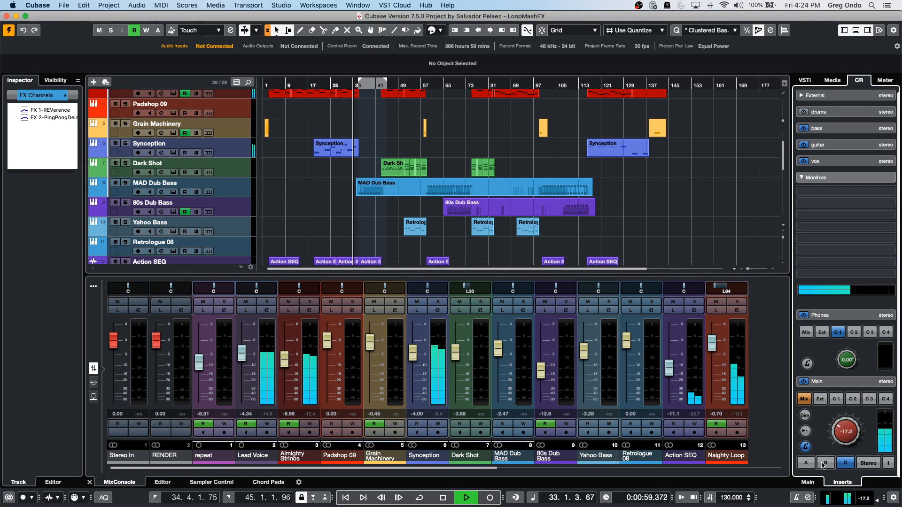
click(810, 464)
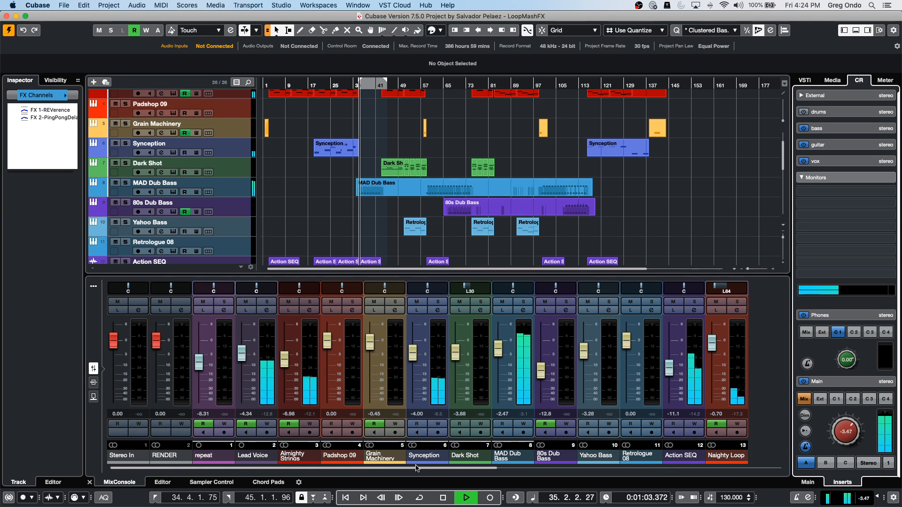
- Open the Stereo Out channel settings and the LoopMash FX plug-in on its first insert
scroll(474, 472, right, 9)
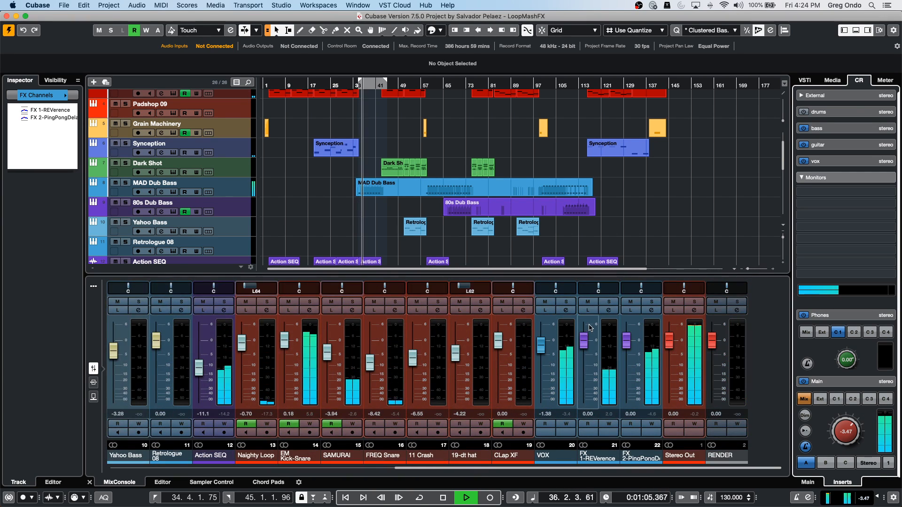
click(693, 309)
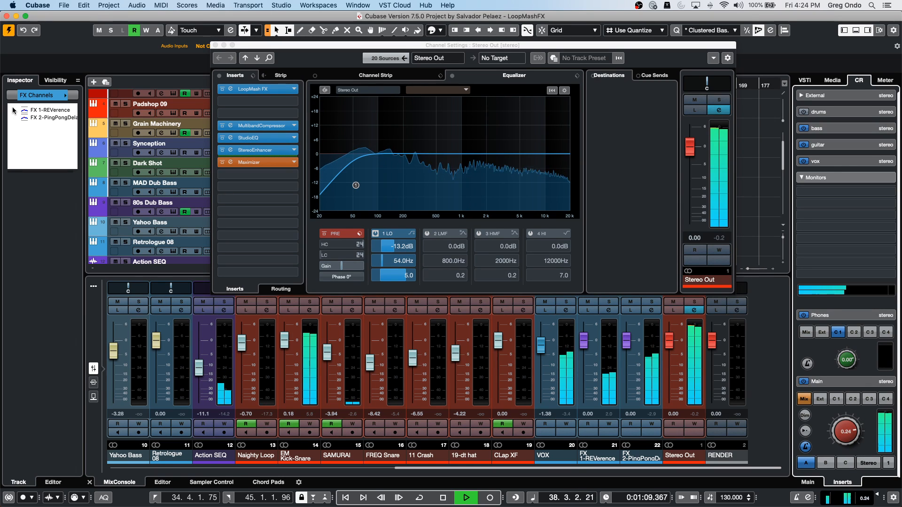
click(230, 88)
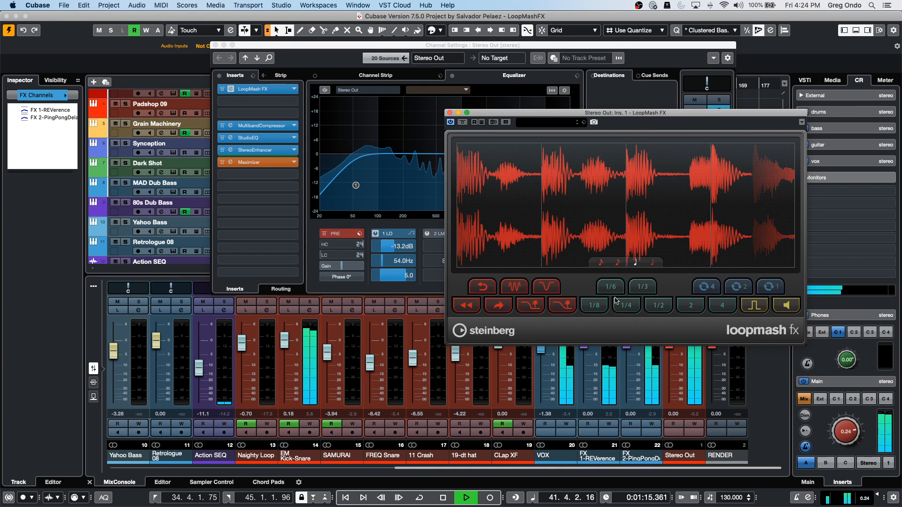
- Audition LoopMash FX's 1/3 and 1/8 effects with the quarter-note quantize setting, and stop playback
click(644, 286)
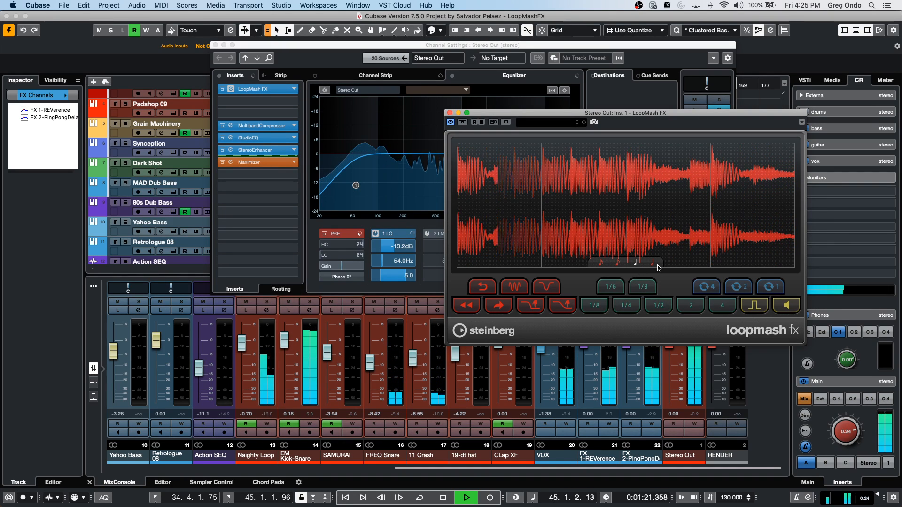
click(643, 287)
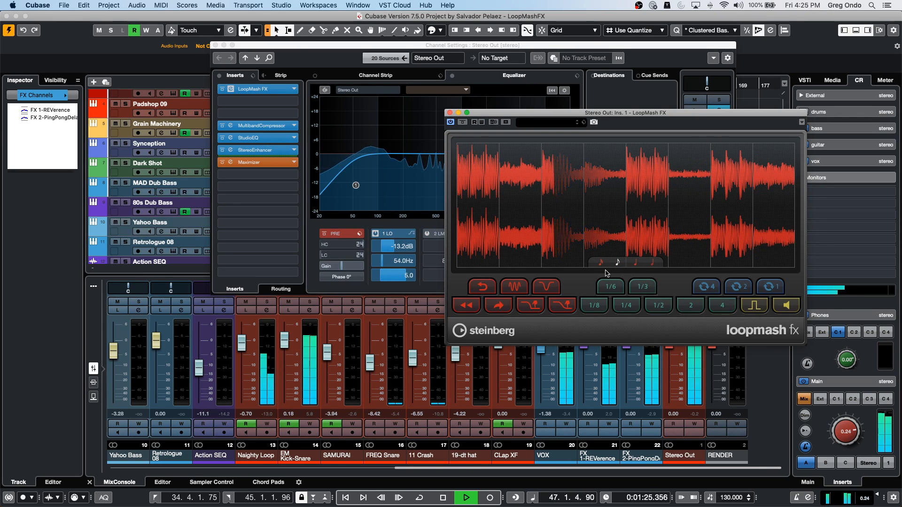
click(635, 262)
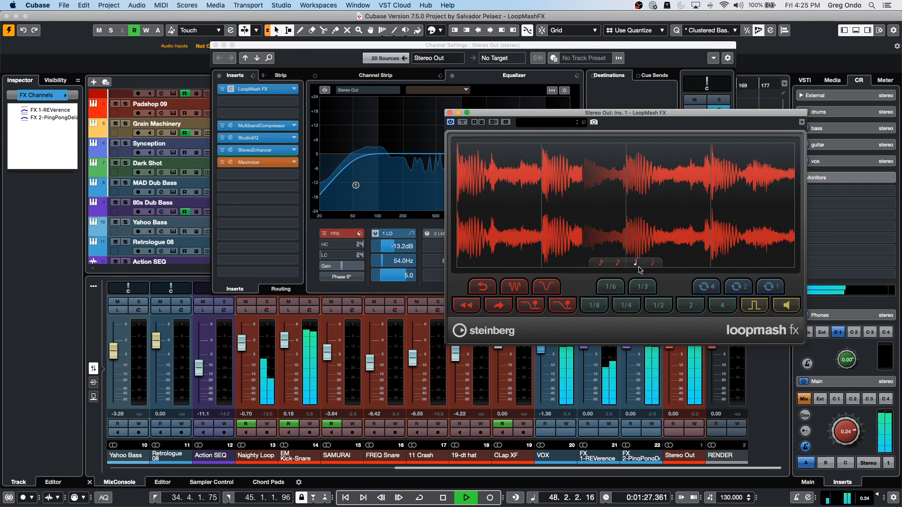
click(594, 306)
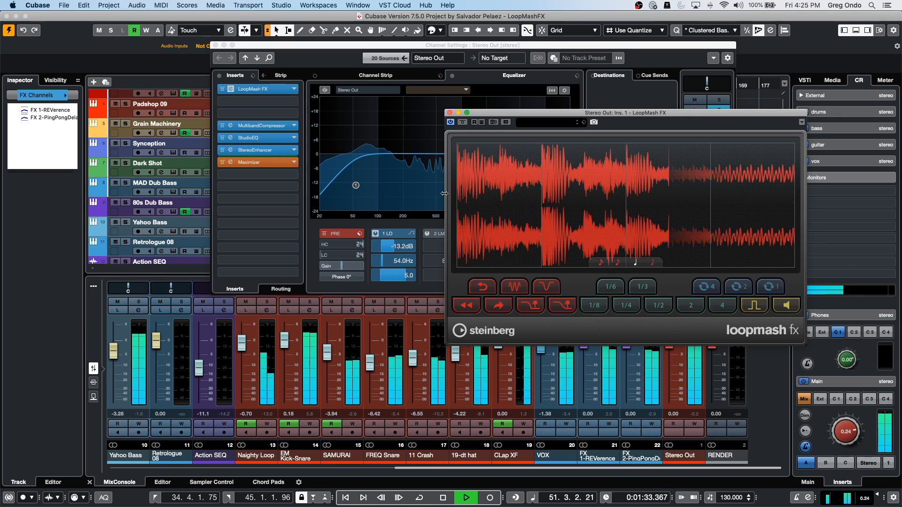
key(space)
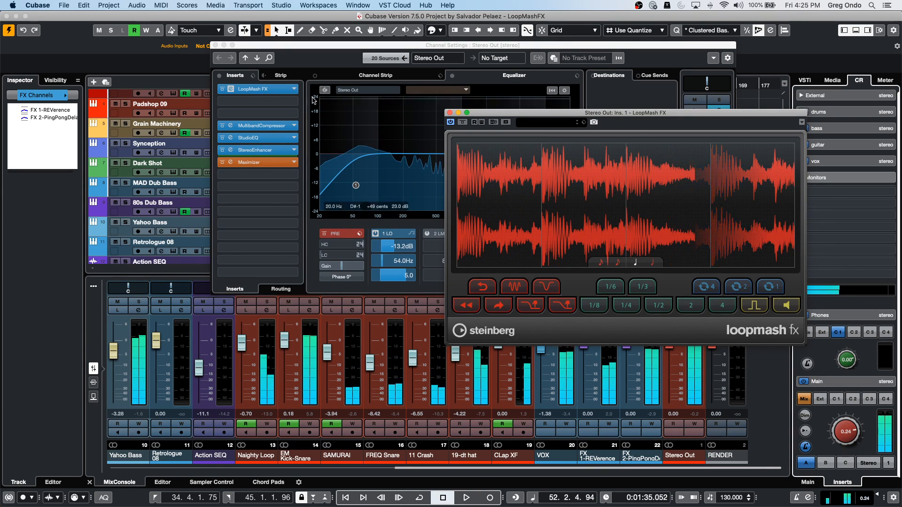
- Add one MIDI track below the MAD Dub Bass track
drag(492, 115, 539, 112)
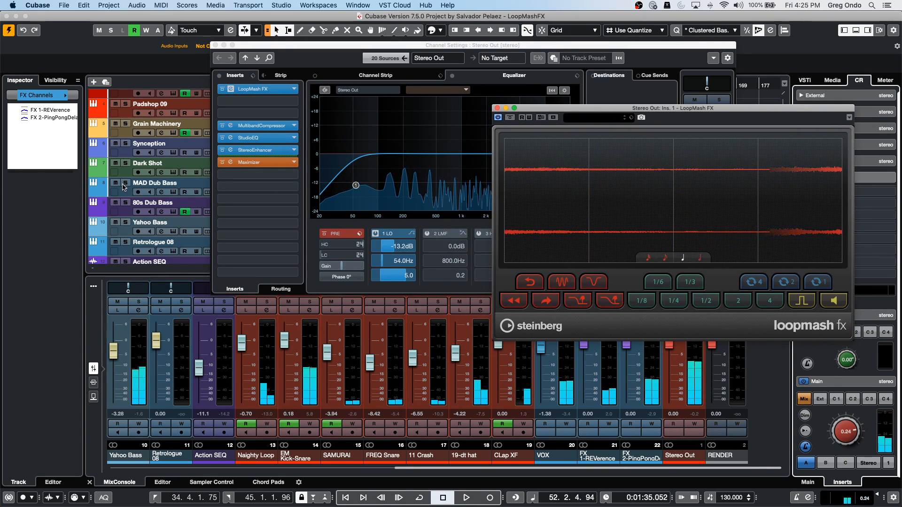
right_click(183, 183)
mouse_move(253, 194)
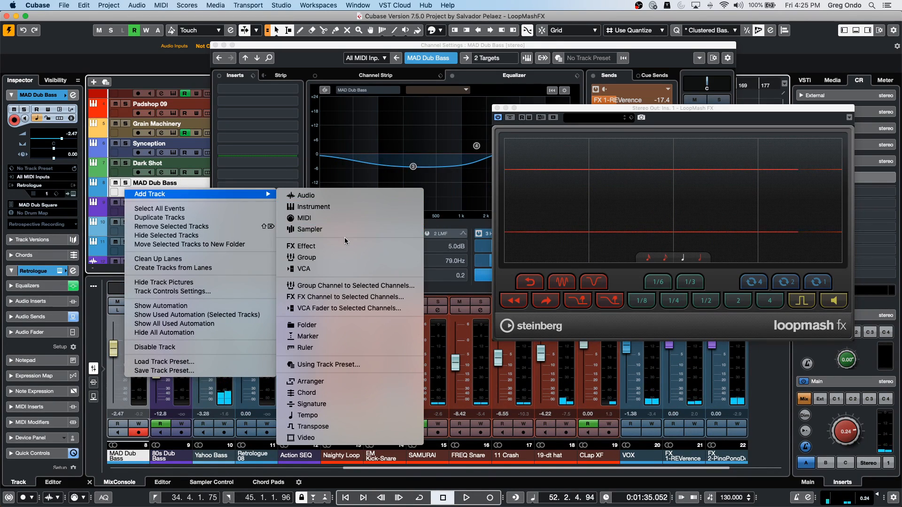
click(353, 218)
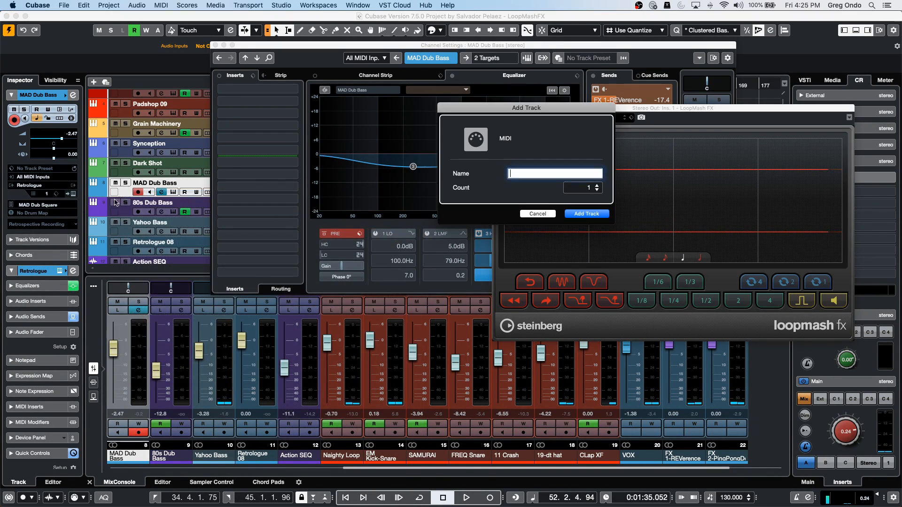
click(609, 215)
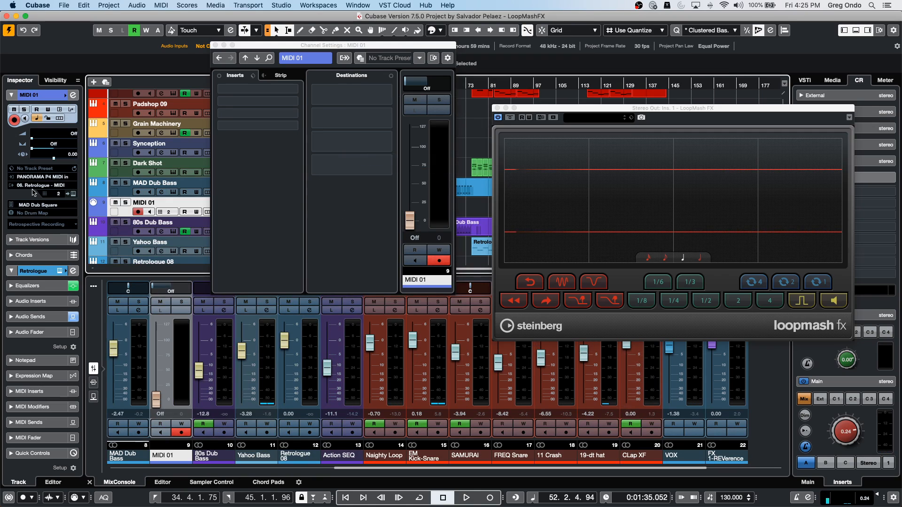
- Examine the new MIDI track's output routing choices, and close its Channel Settings window
click(52, 186)
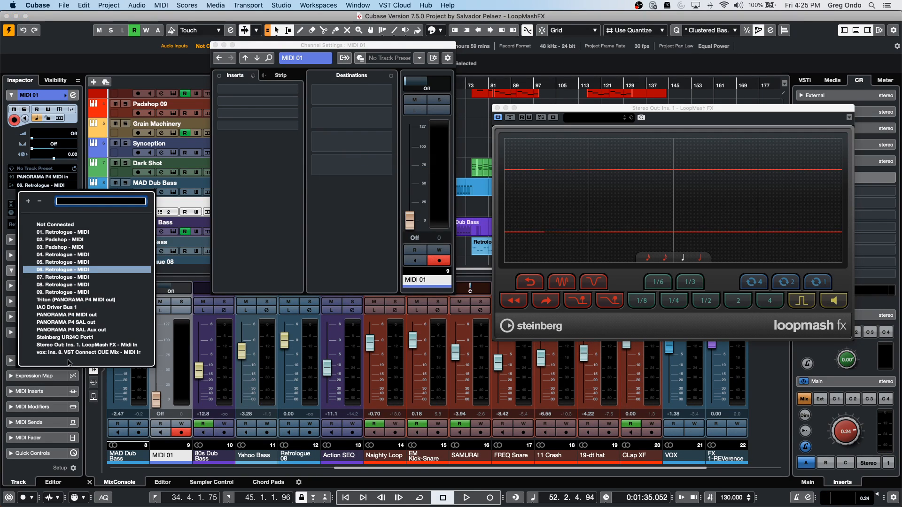
click(215, 45)
click(216, 44)
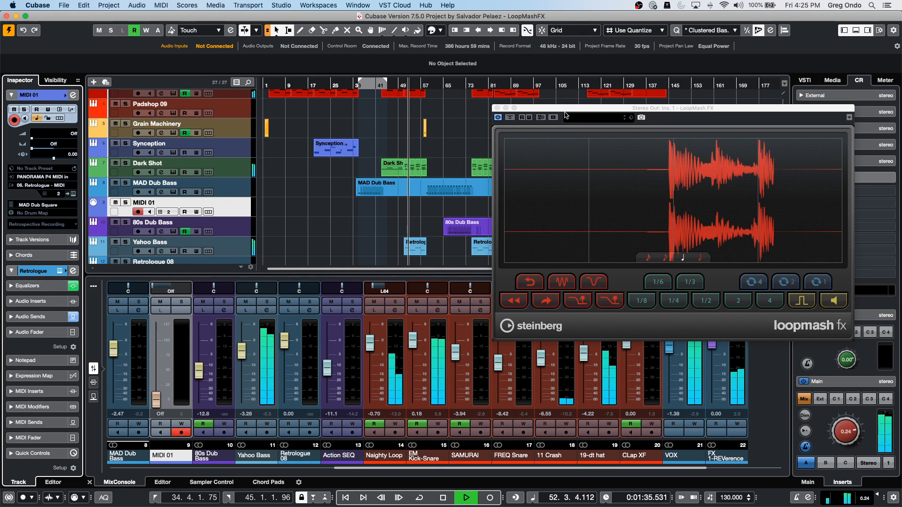
drag(592, 108, 462, 59)
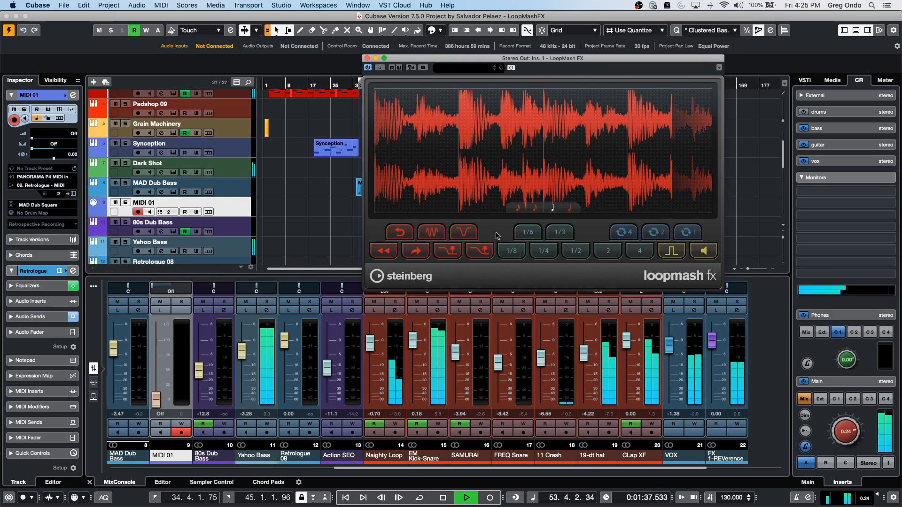
- Audition the slowdown, both tape-stop and staccato effects in LoopMash FX during playback
click(463, 235)
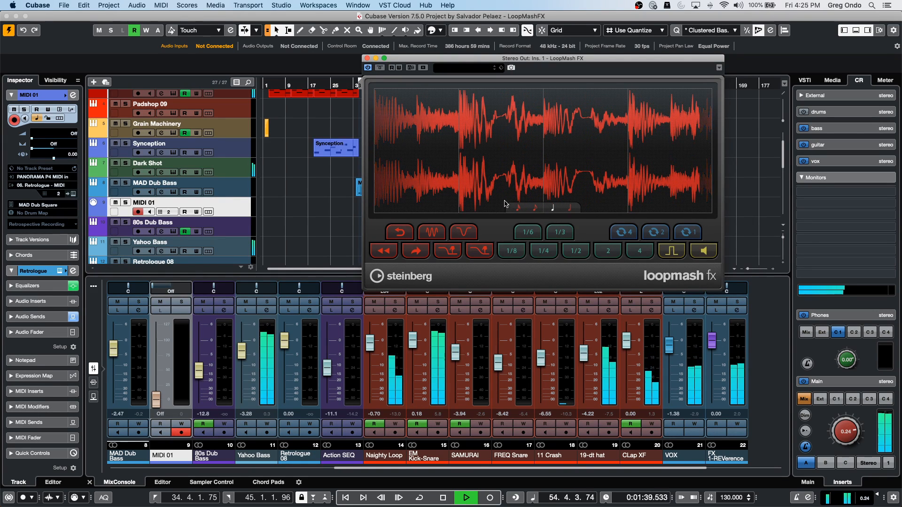
click(464, 235)
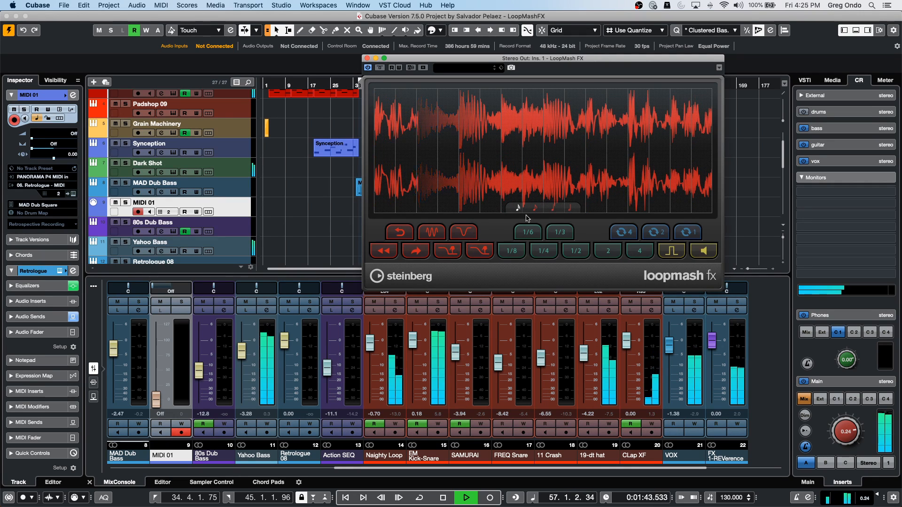
click(479, 251)
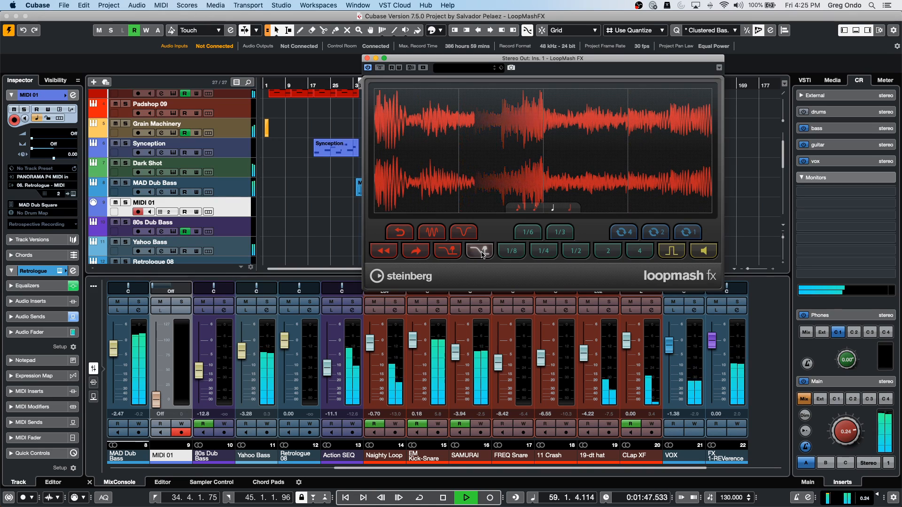
click(451, 251)
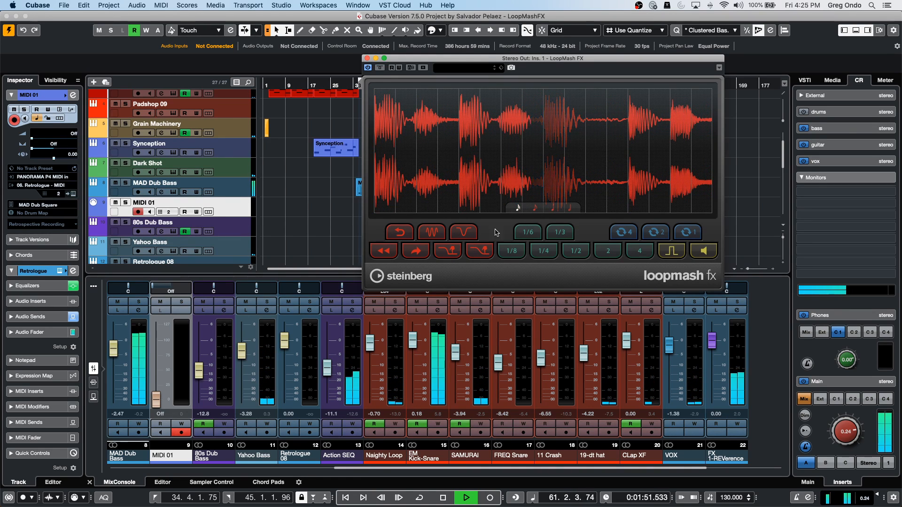
click(464, 232)
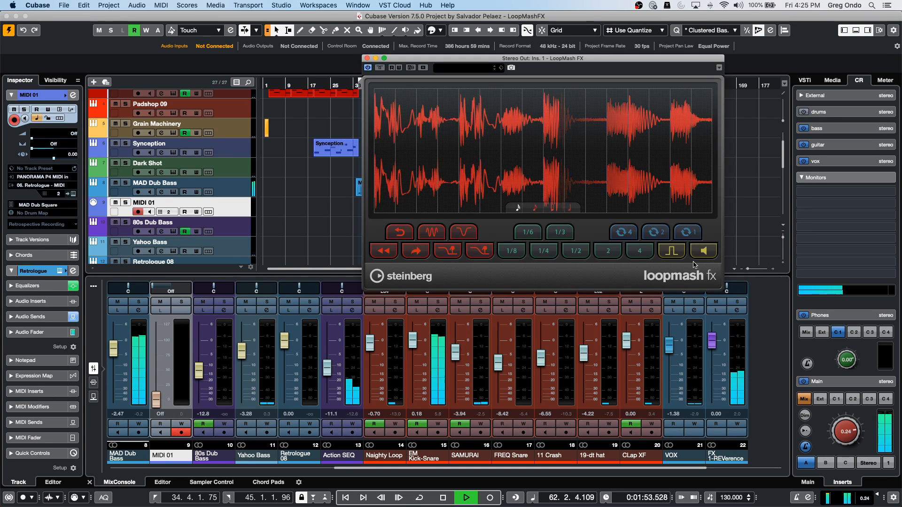
click(672, 252)
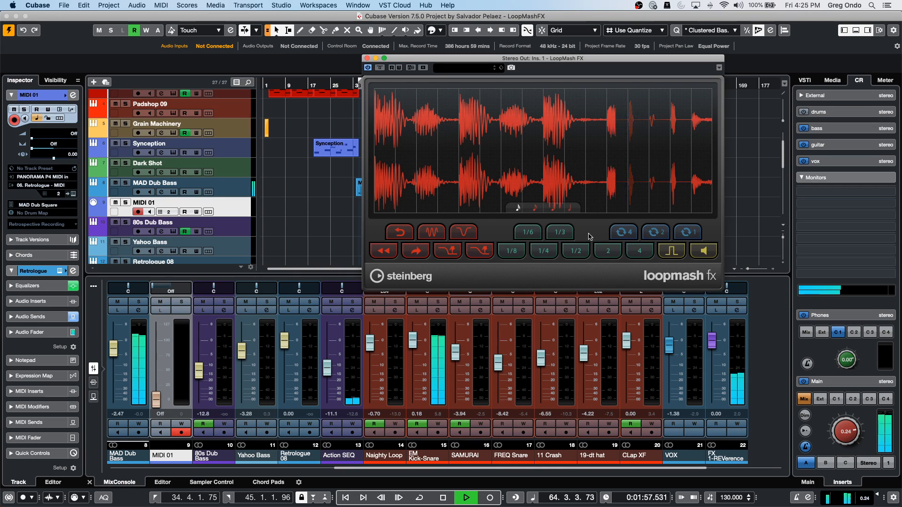
- Audition LoopMash FX's backspin, tape-start, cycle 2, mute and second tape-stop effects during playback
click(403, 236)
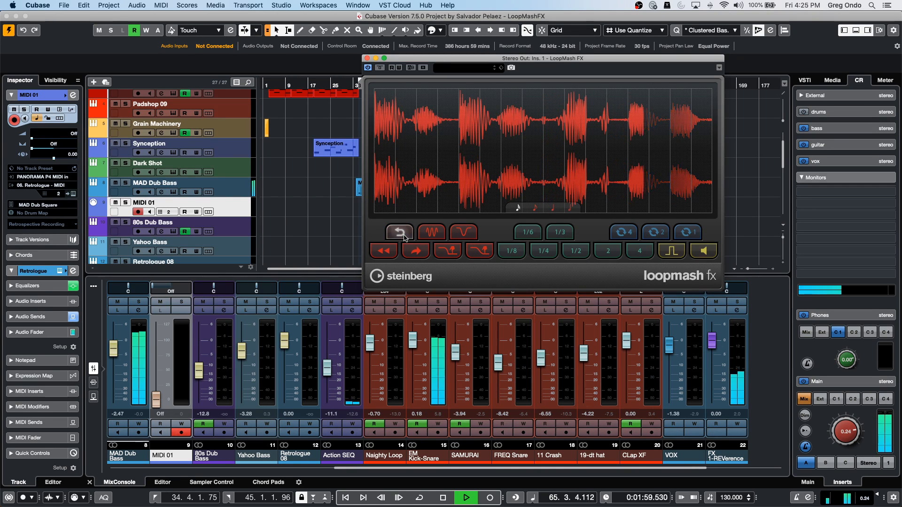
click(417, 251)
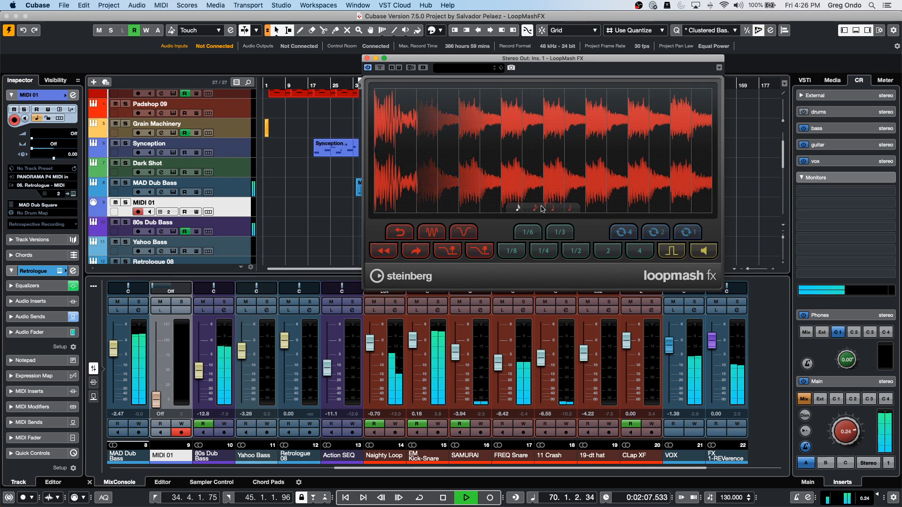
click(656, 237)
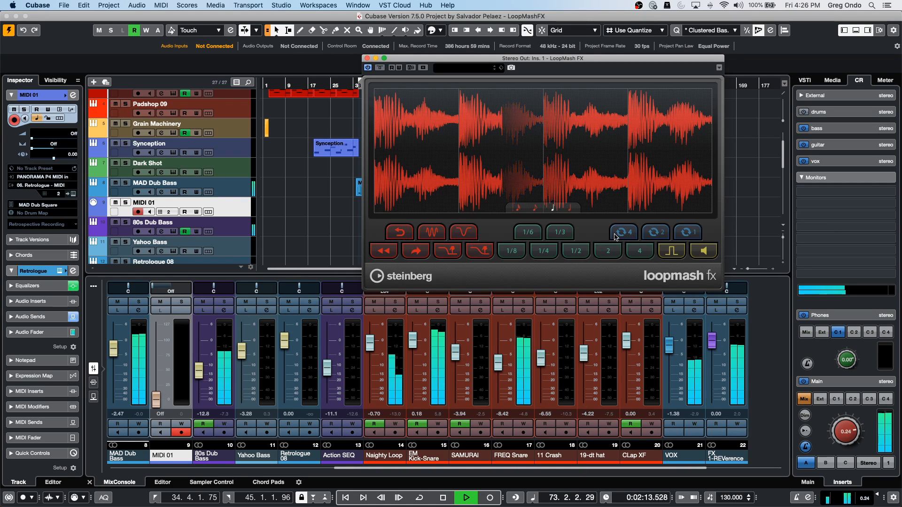
click(712, 253)
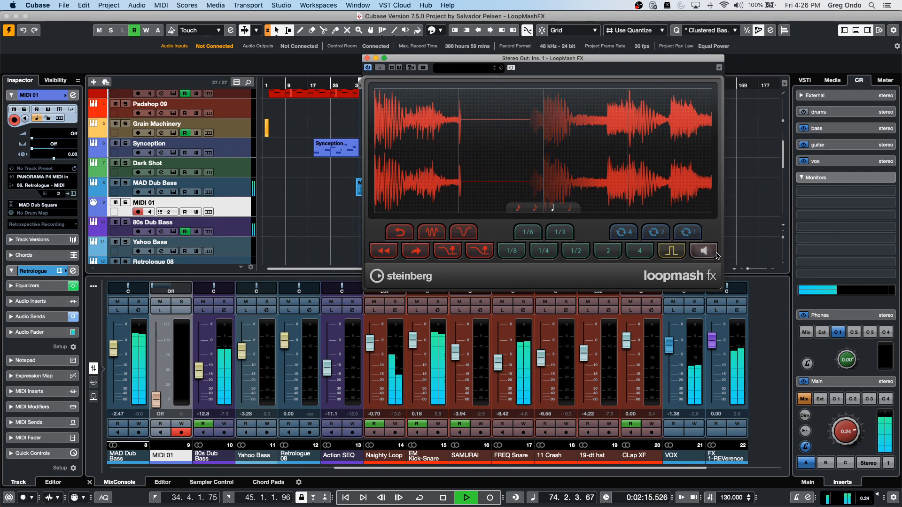
click(715, 254)
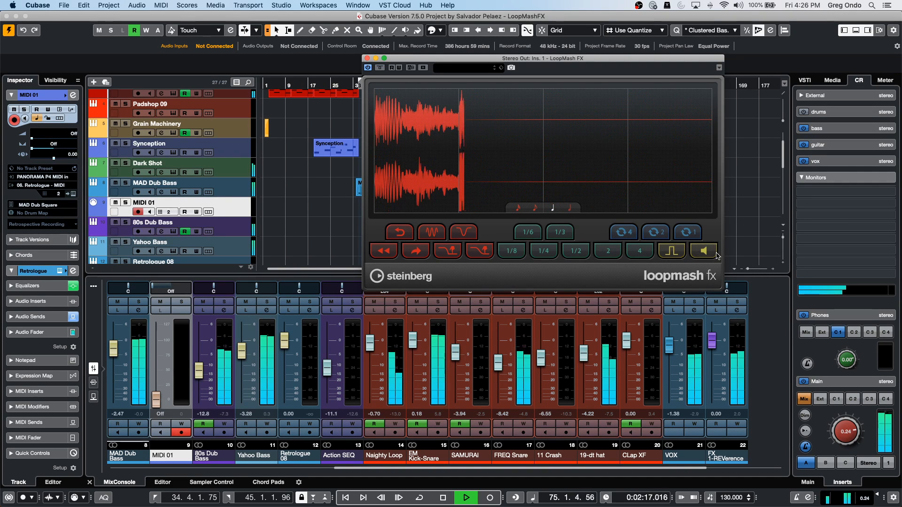
click(488, 250)
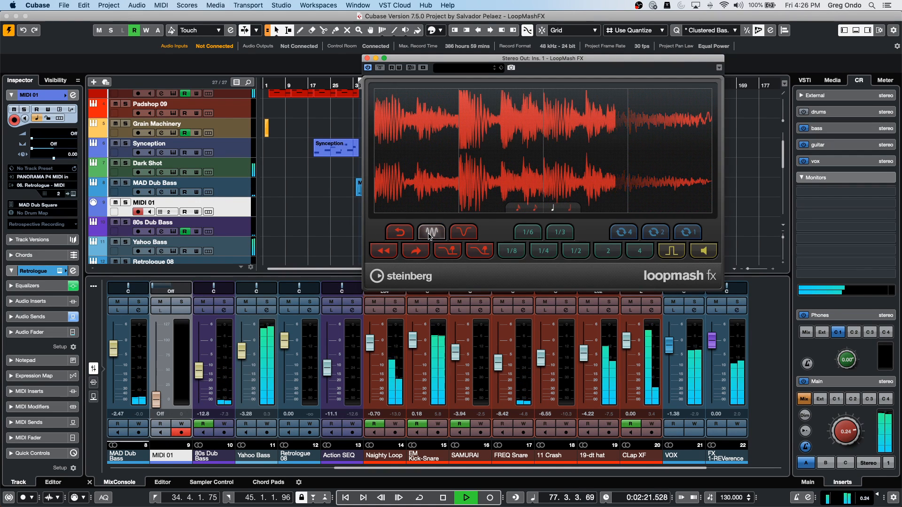
- Set LoopMash FX's quantize to eighth notes, stop playback and close the plug-in
click(536, 208)
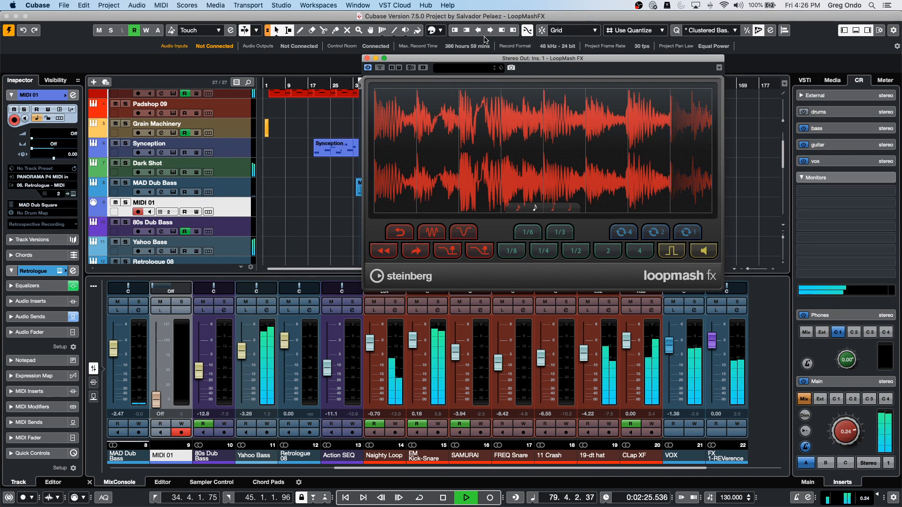
key(space)
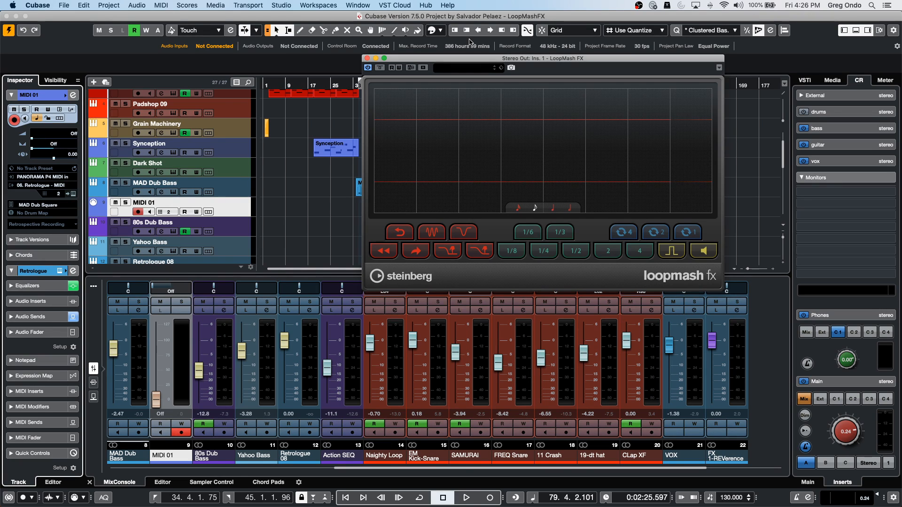
click(367, 59)
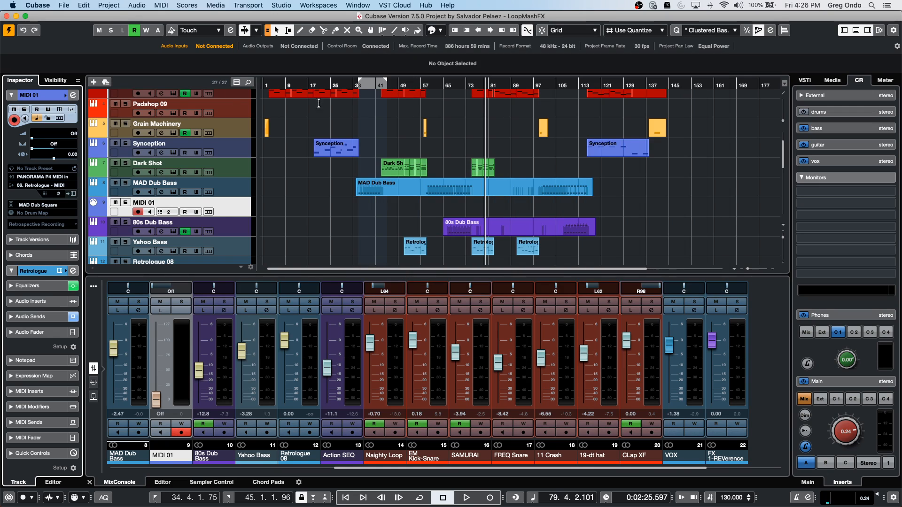
- Switch to the recent project August 7 2020.cpr
click(84, 5)
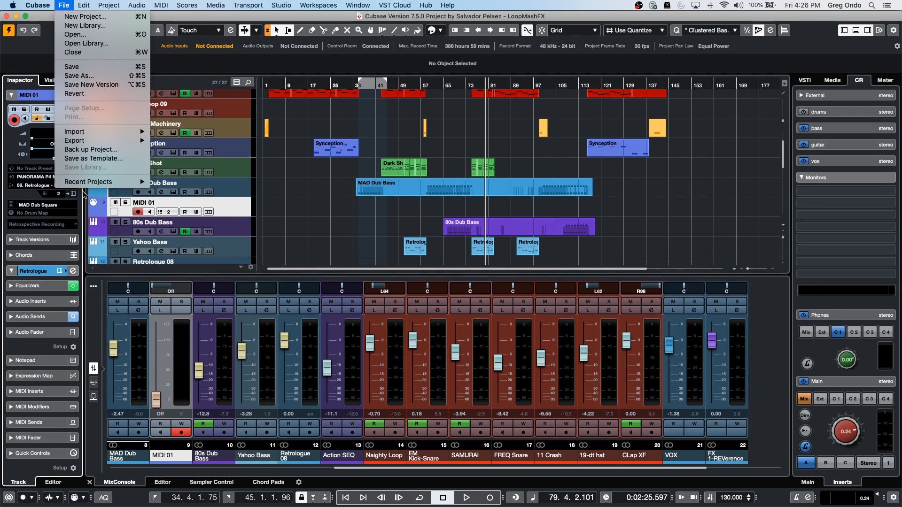
mouse_move(83, 181)
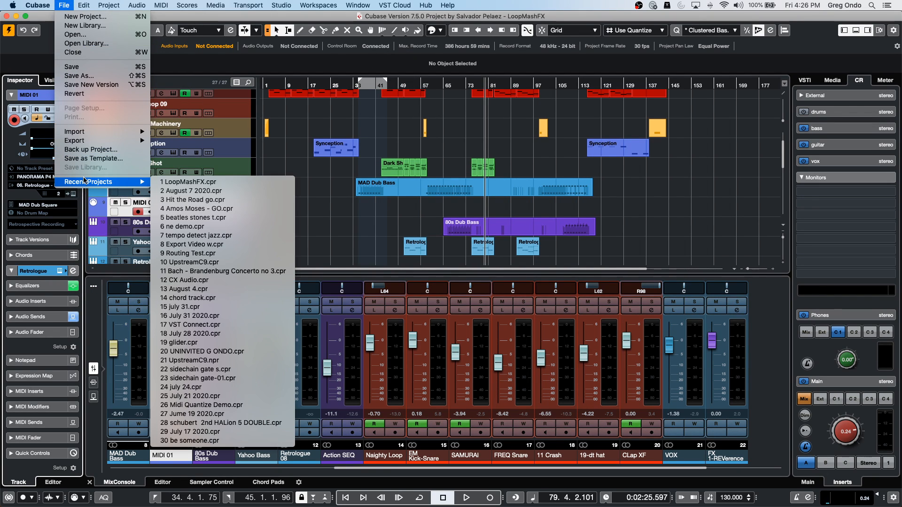
click(242, 191)
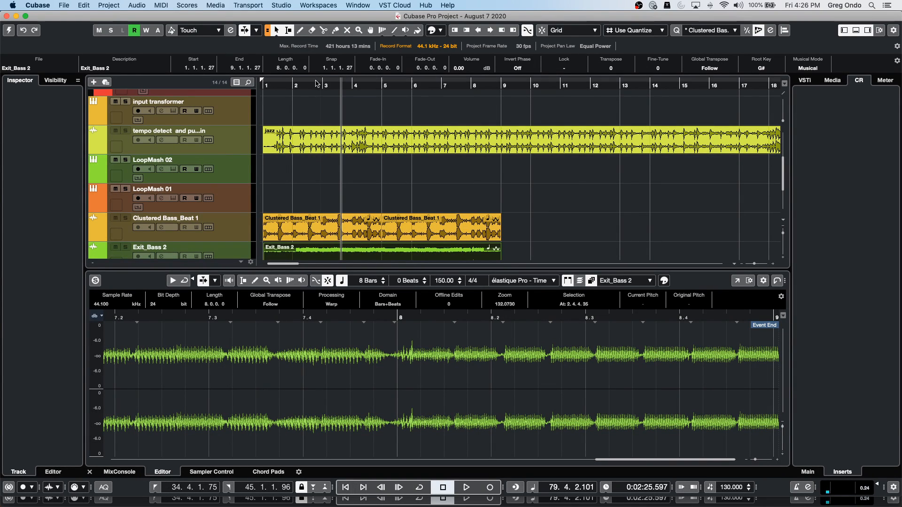
- Move the second Clustered Bass_Beat 1 event to bar 41 and place a copy directly below it on the Exit_Bass 2 track
key(g)
key(g)
key(g)
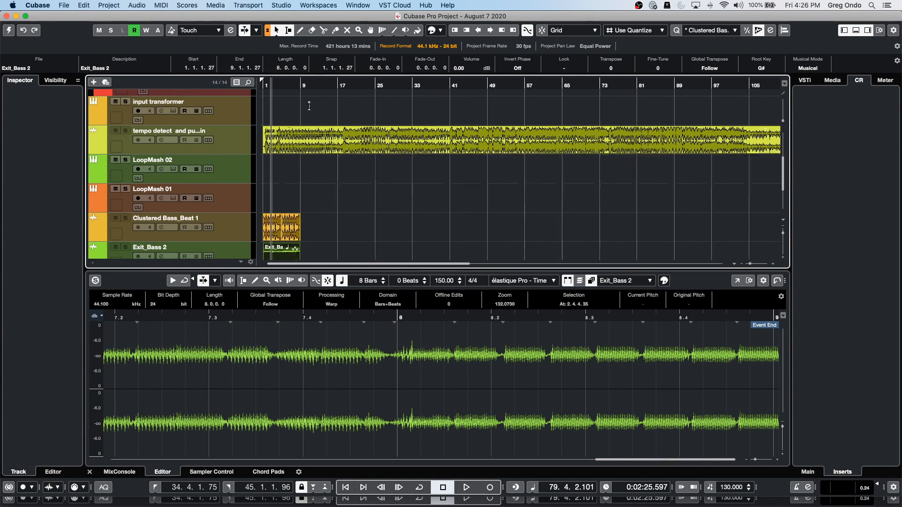
drag(288, 227, 461, 228)
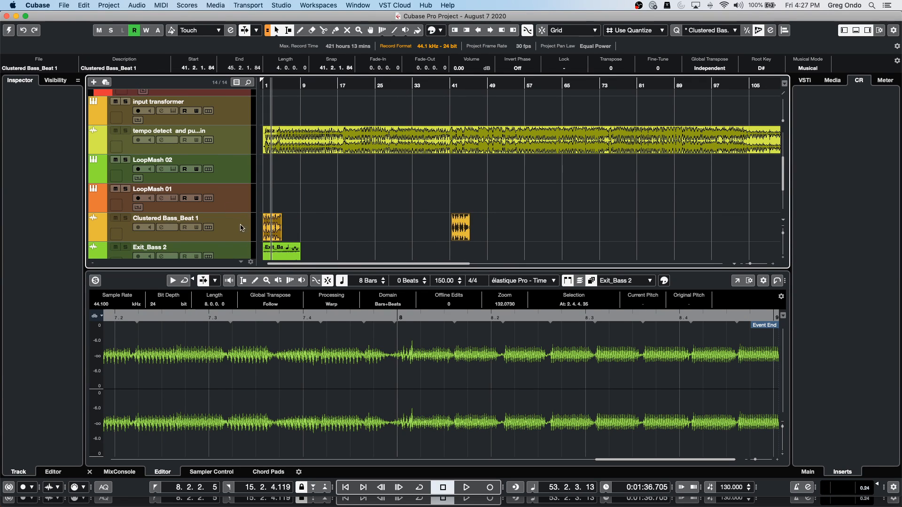
scroll(516, 219, up, 1)
scroll(516, 220, down, 5)
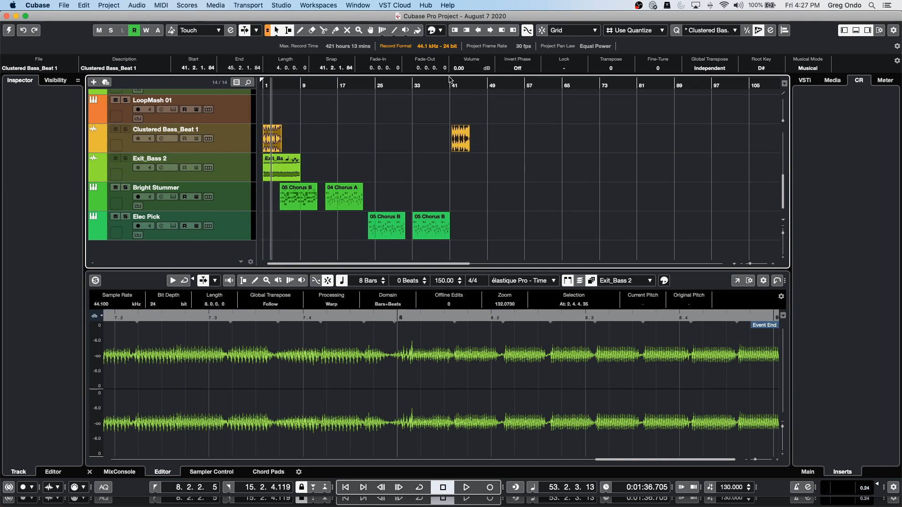
drag(449, 86, 443, 149)
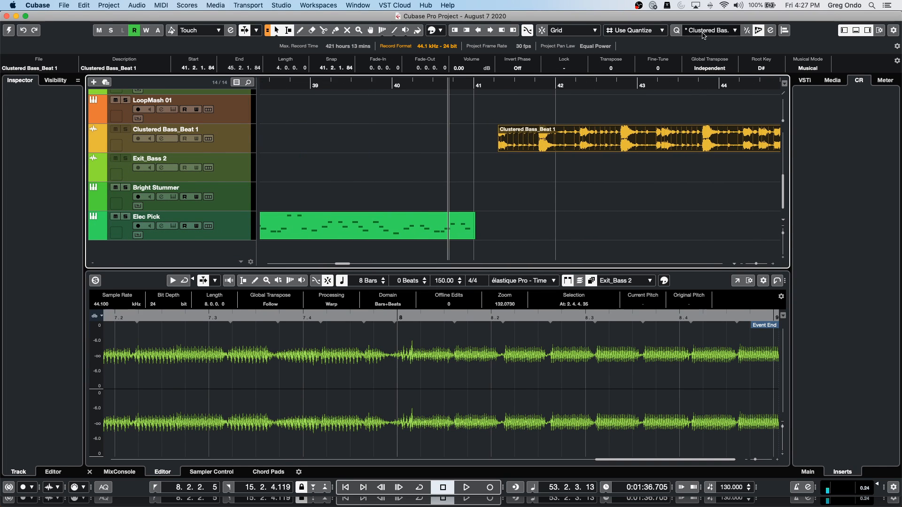
drag(608, 147, 568, 136)
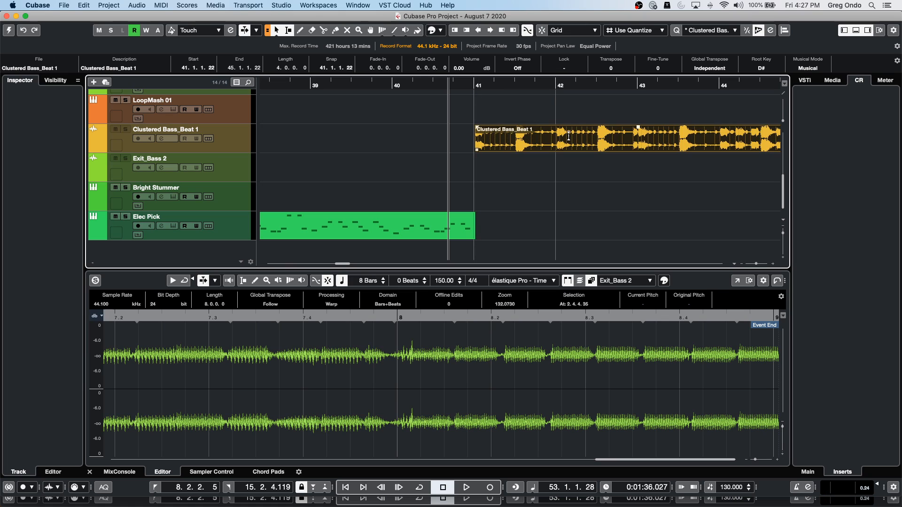
drag(567, 141, 571, 169)
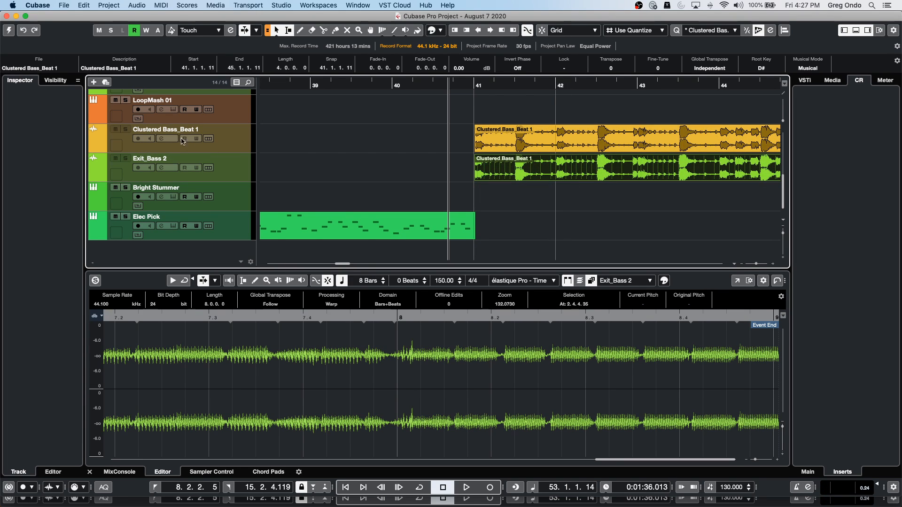
- Activate the August 7 2020 project and expand the Clustered Bass_Beat 1 track's basic settings in the Inspector
click(241, 134)
click(8, 31)
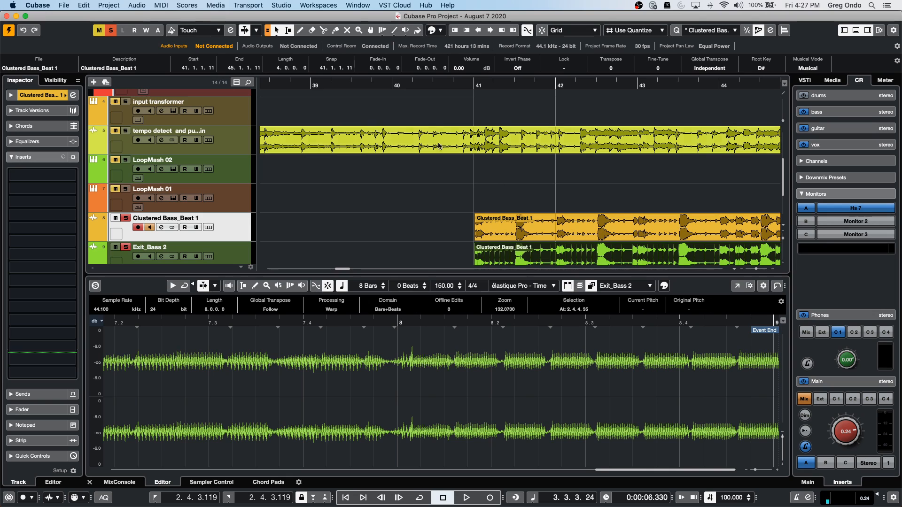
key(g)
key(g)
key(g)
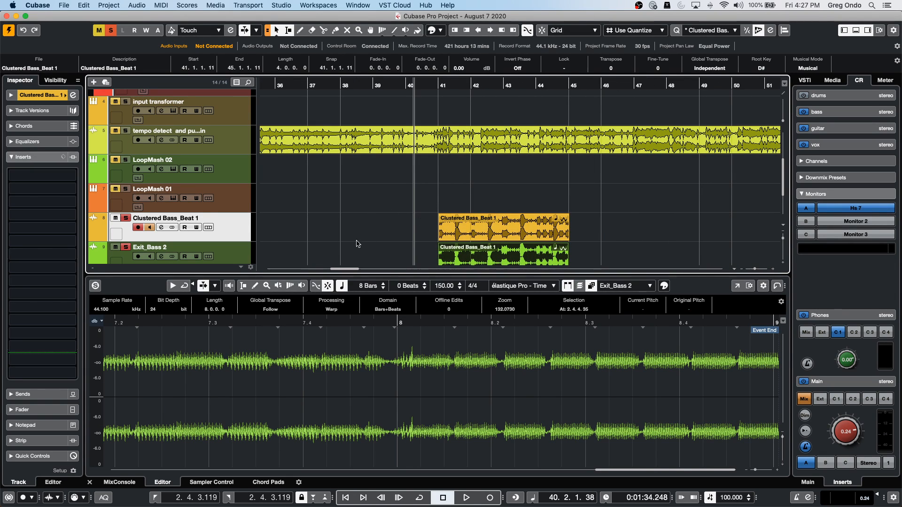
scroll(656, 233, down, 2)
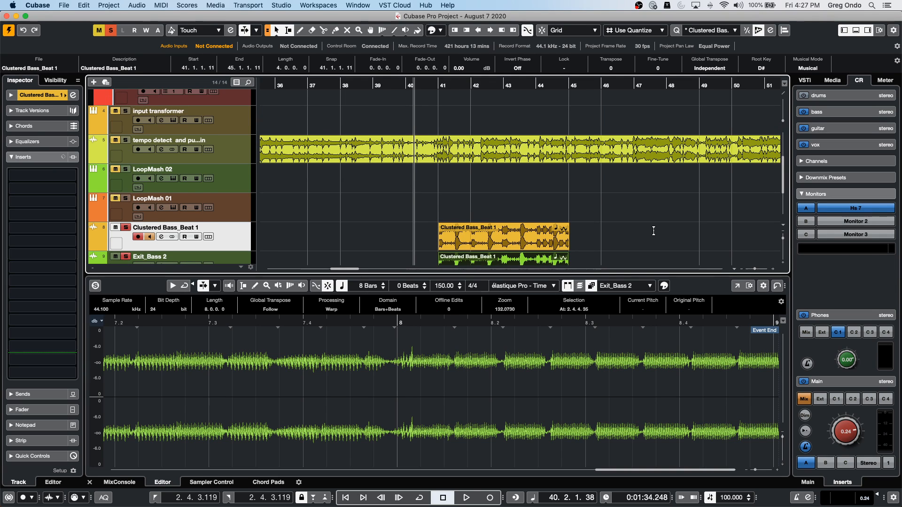
click(18, 96)
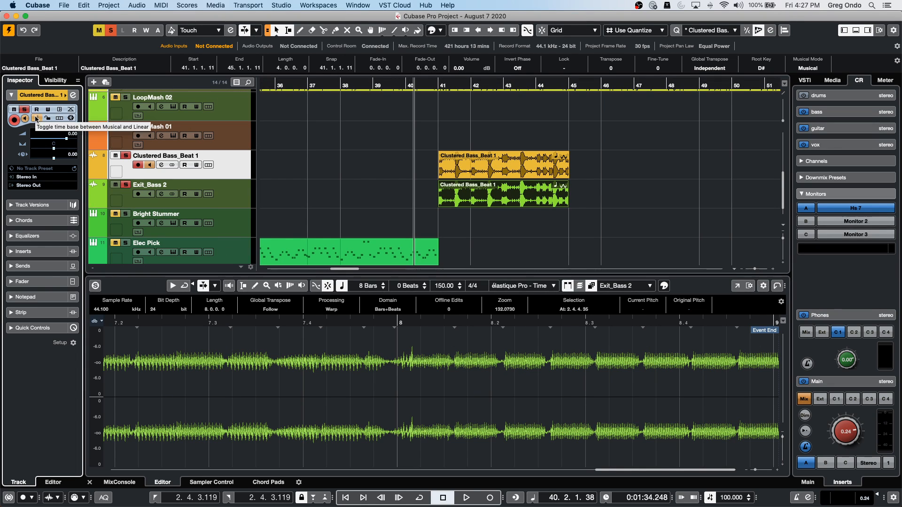
- Select the Exit_Bass 2 track, then briefly lower the project tempo and return it to 100
key(Down)
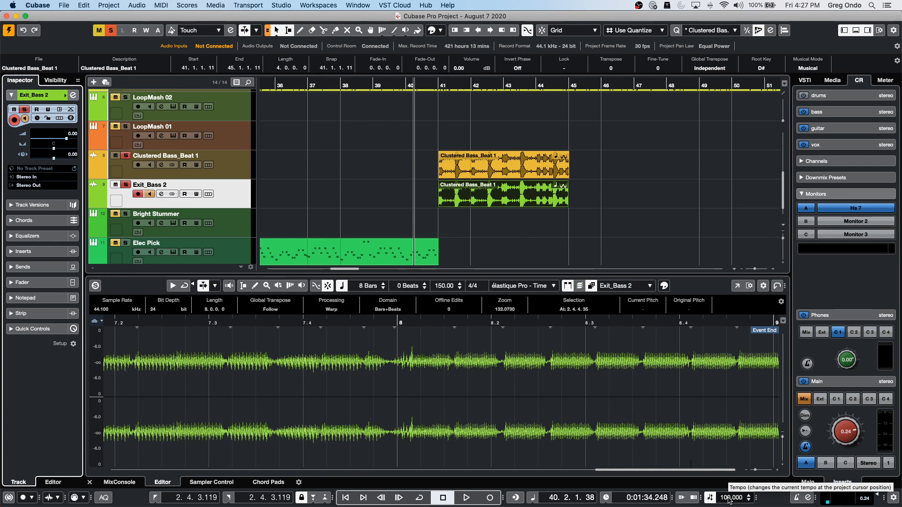
scroll(728, 500, down, 5)
scroll(728, 501, up, 2)
scroll(729, 500, up, 3)
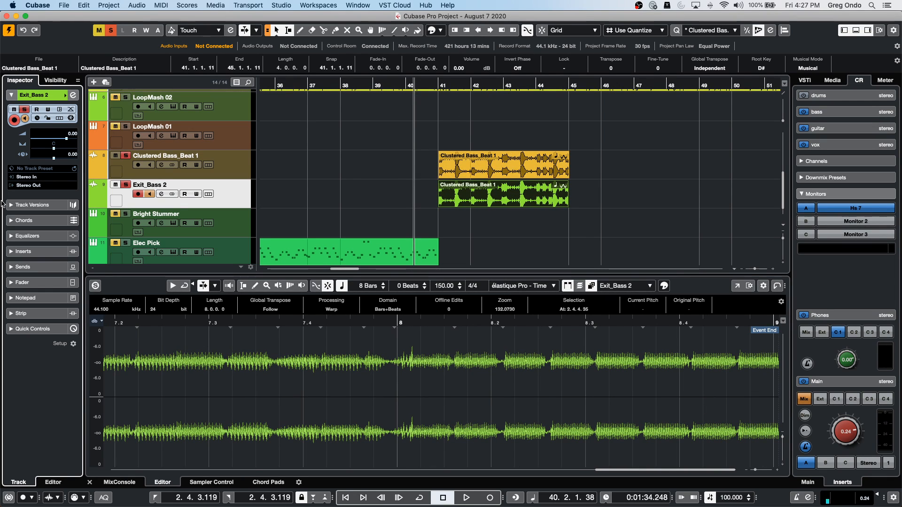
- Add one ruler track directly below the Clustered Bass_Beat 1 track and set its display format to Seconds
right_click(234, 169)
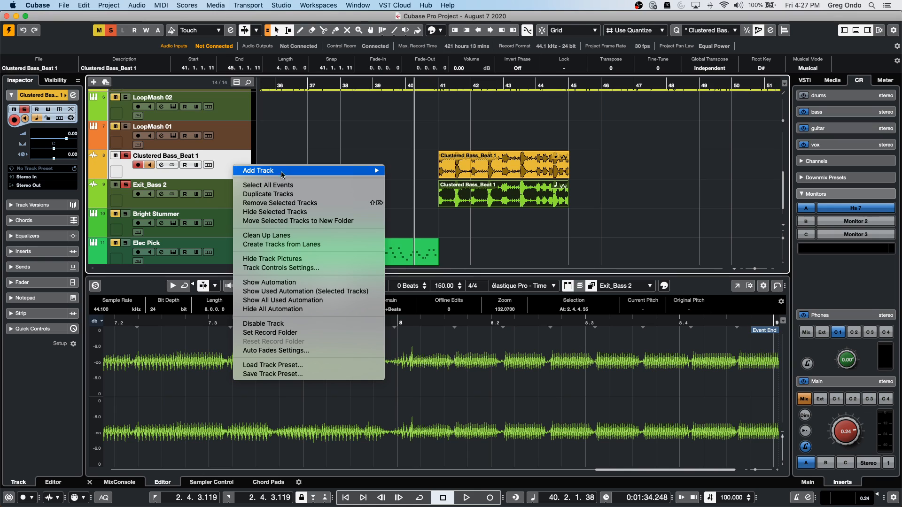
mouse_move(282, 171)
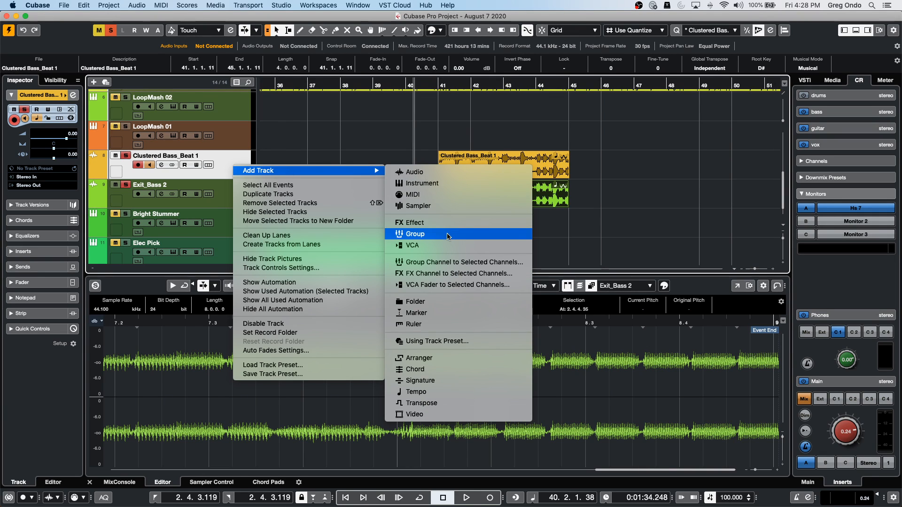
click(441, 324)
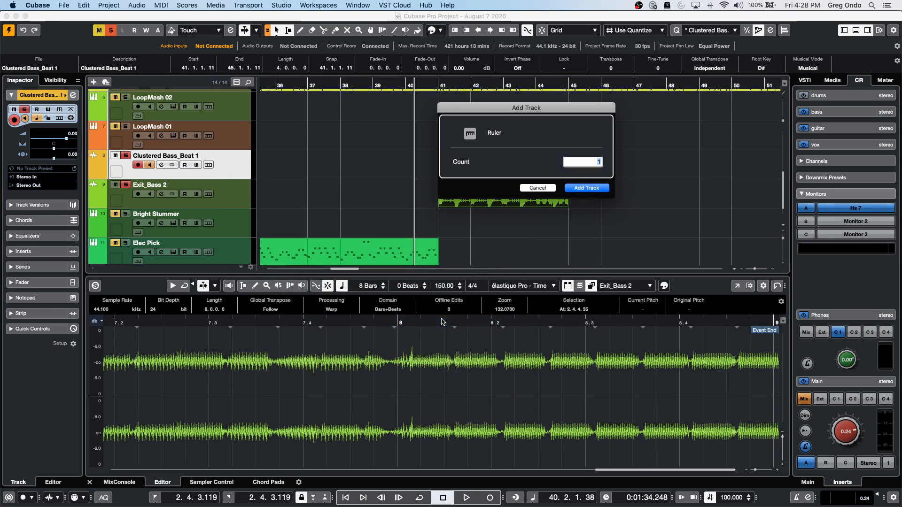
click(587, 187)
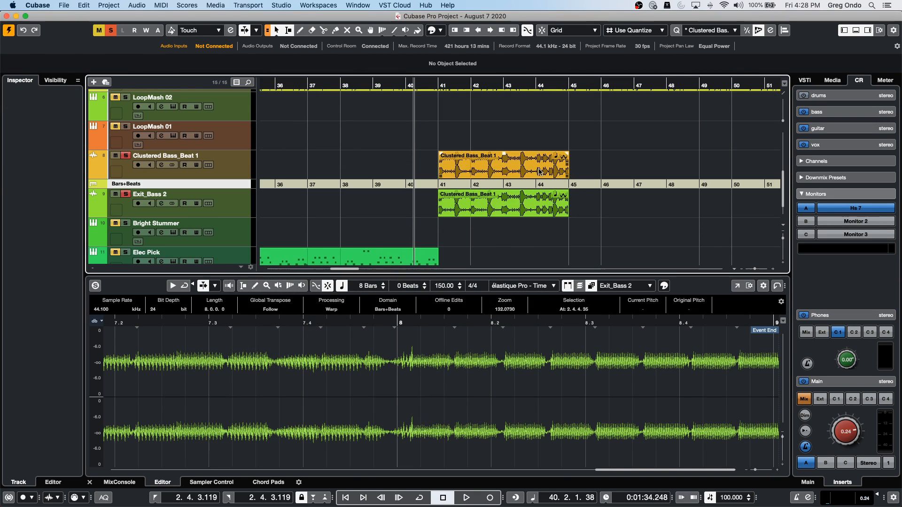
click(141, 188)
click(133, 193)
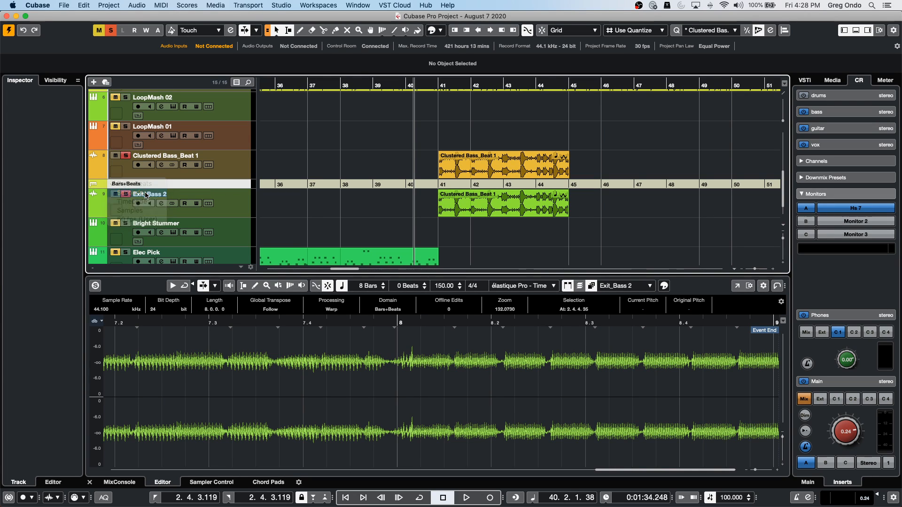
- Add one more ruler track below LoopMash 01, directly above the Clustered Bass_Beat 1 track
right_click(237, 136)
mouse_move(338, 142)
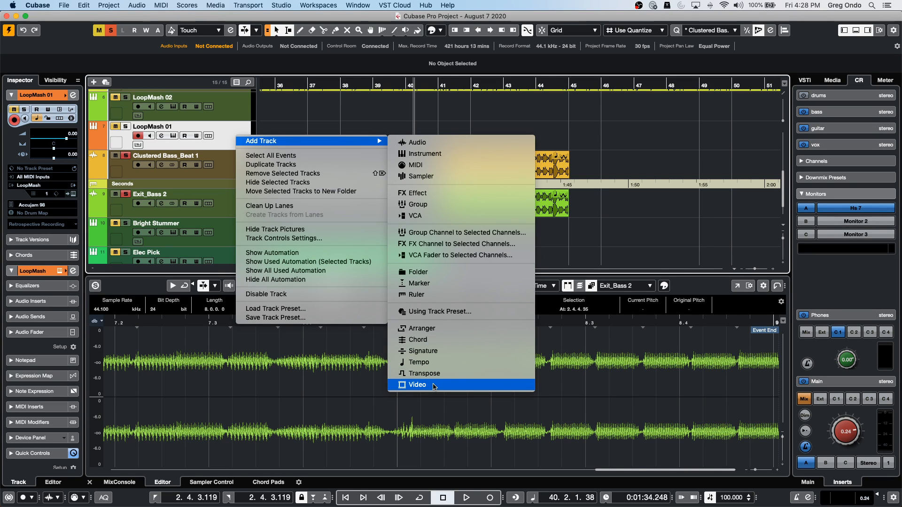
click(456, 295)
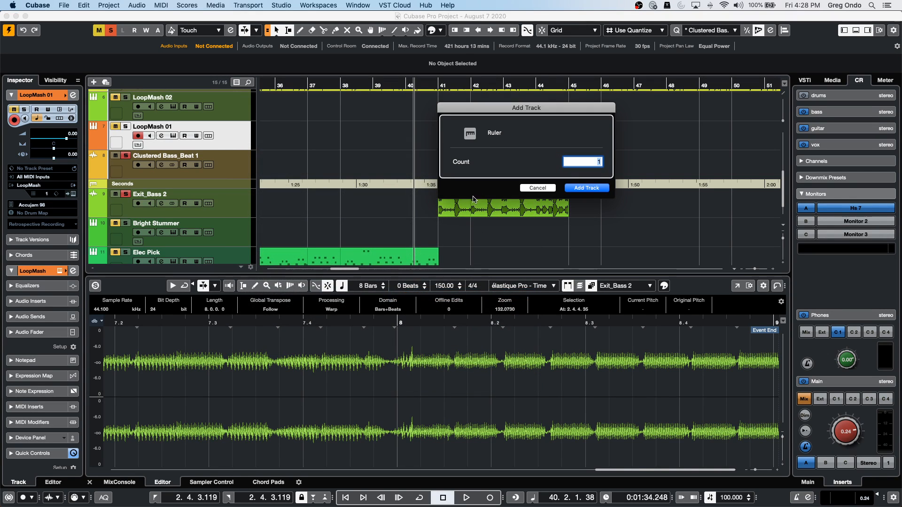
click(586, 188)
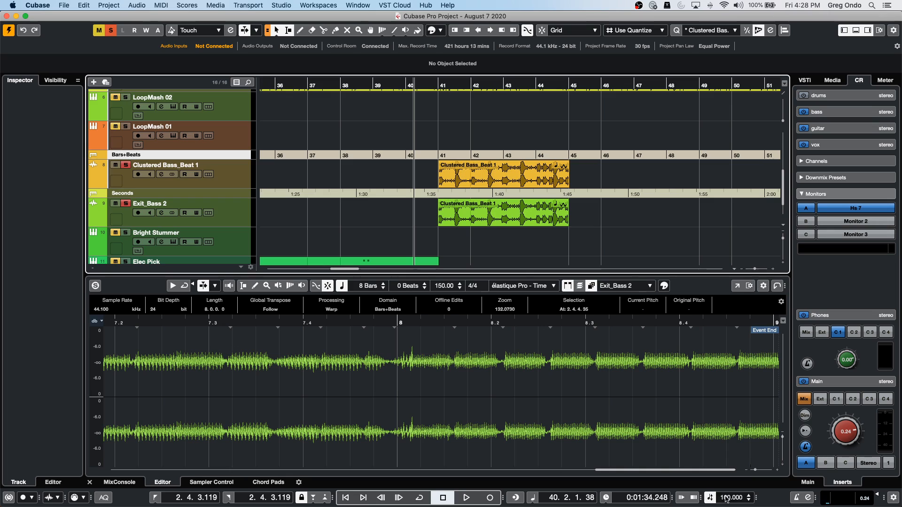
- Select the Exit_Bass 2 track and sweep the project tempo down to 97, up to 112 and back to 100
click(237, 226)
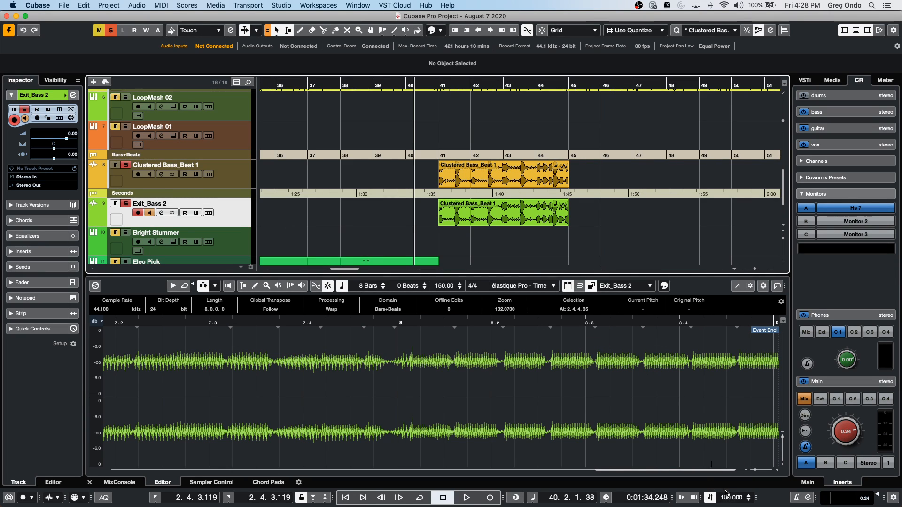
scroll(727, 498, down, 5)
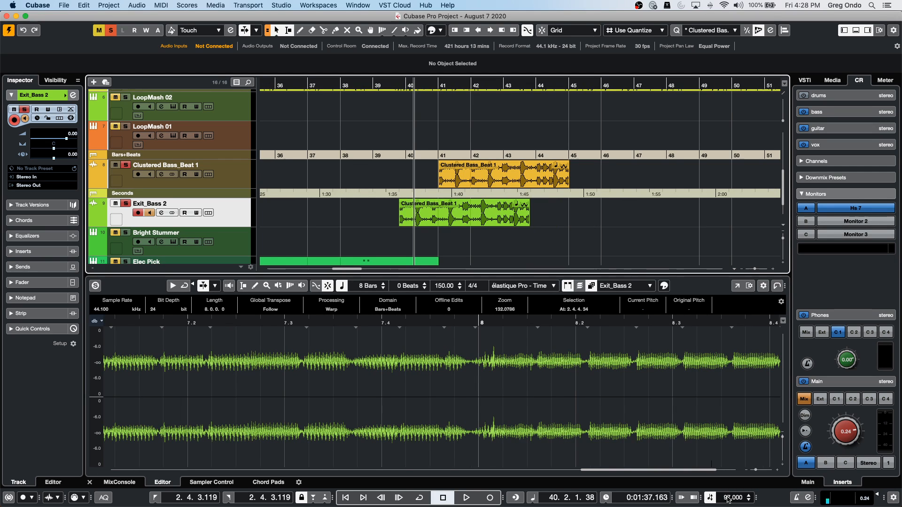
scroll(727, 498, down, 2)
scroll(727, 498, up, 5)
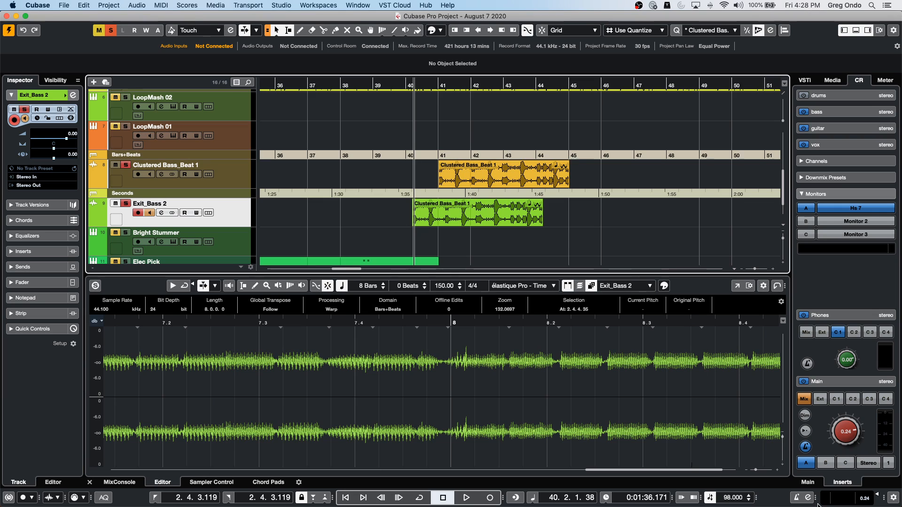
scroll(732, 499, up, 5)
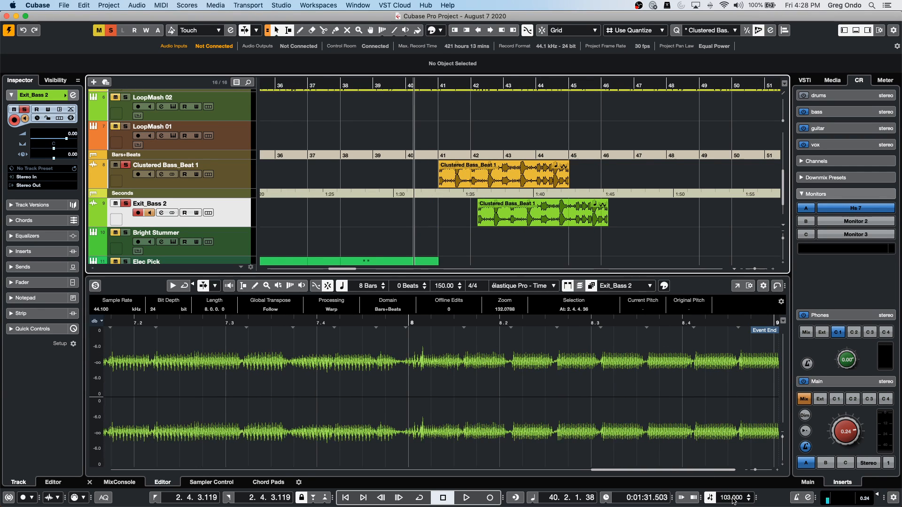
scroll(732, 501, up, 4)
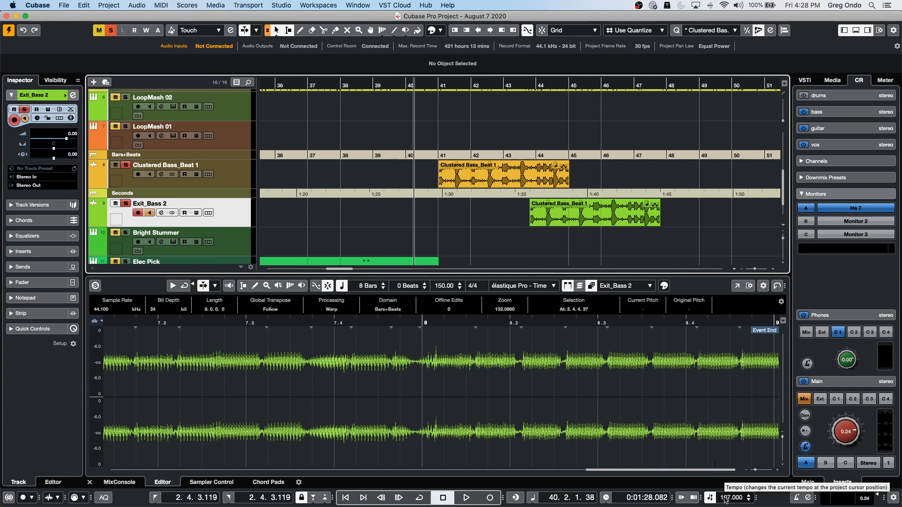
scroll(725, 499, up, 6)
scroll(725, 499, down, 3)
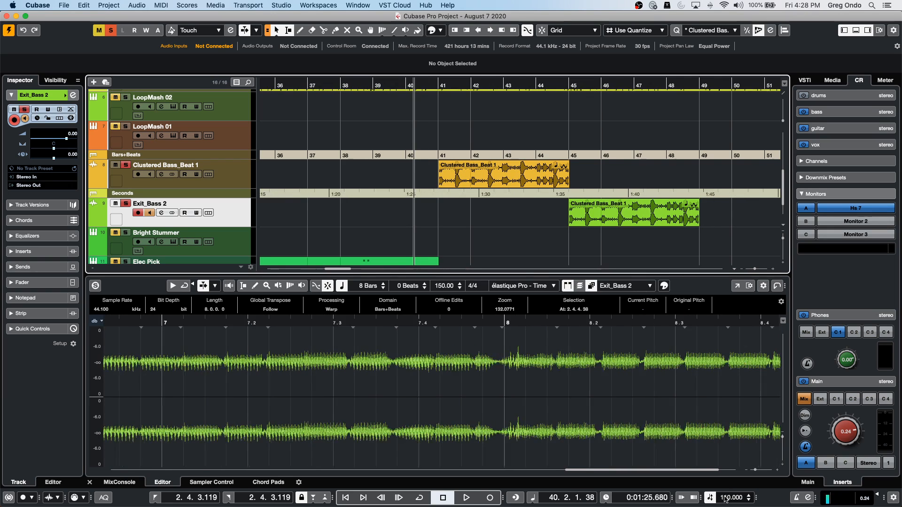
scroll(725, 498, down, 8)
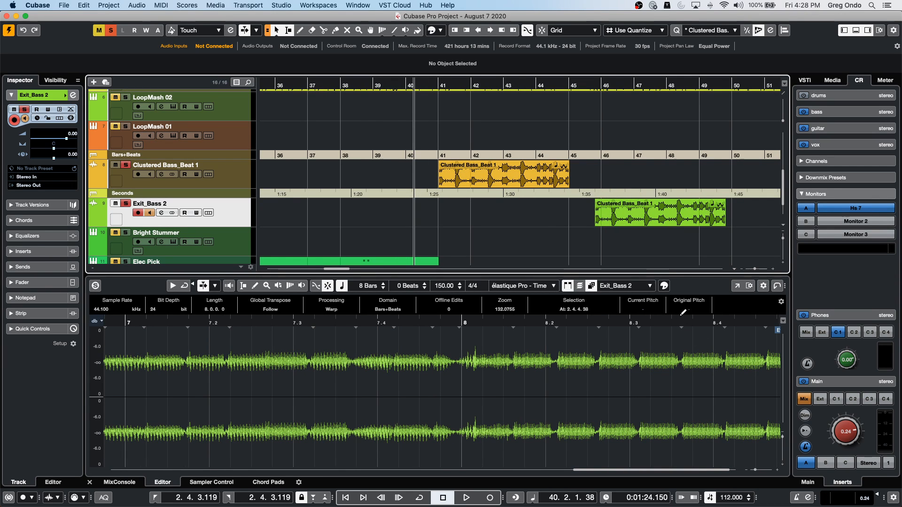
scroll(726, 493, down, 6)
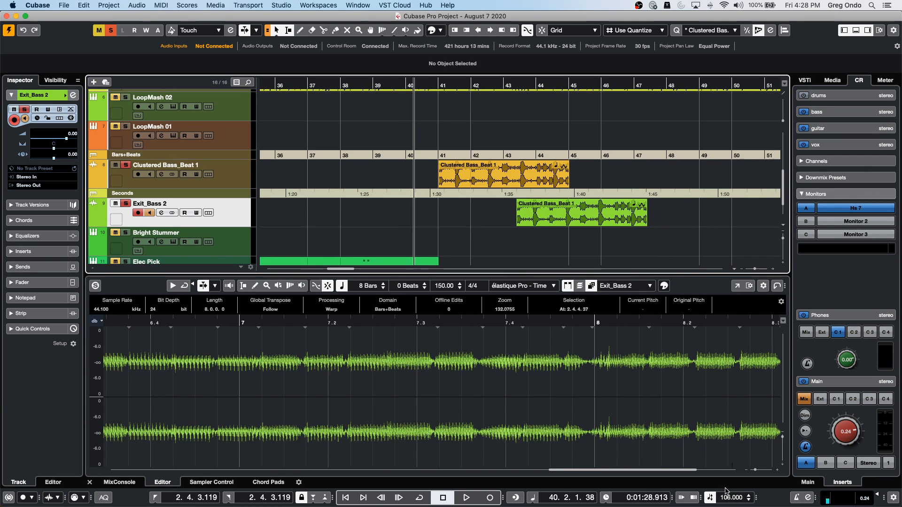
scroll(734, 498, down, 7)
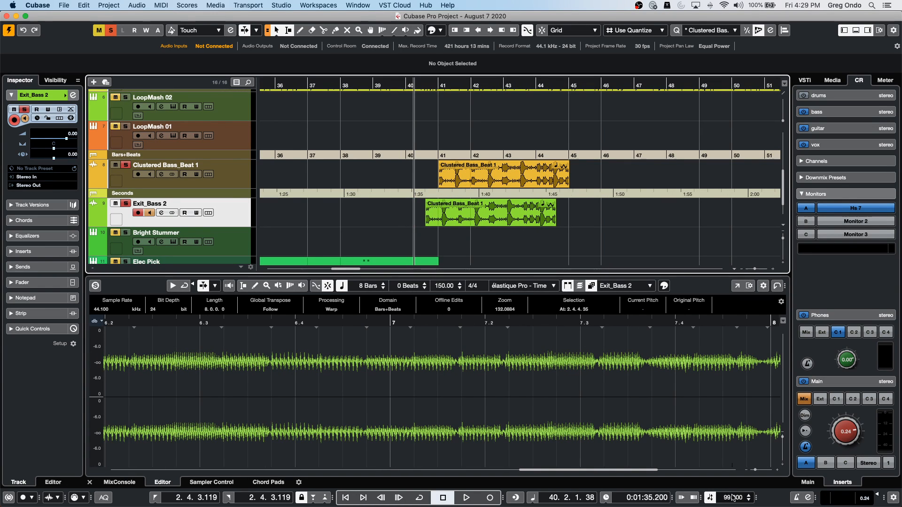
scroll(732, 499, up, 1)
- Compare the Inspector time base settings of the Clustered Bass_Beat 1 and Exit_Bass 2 tracks
click(210, 165)
click(217, 223)
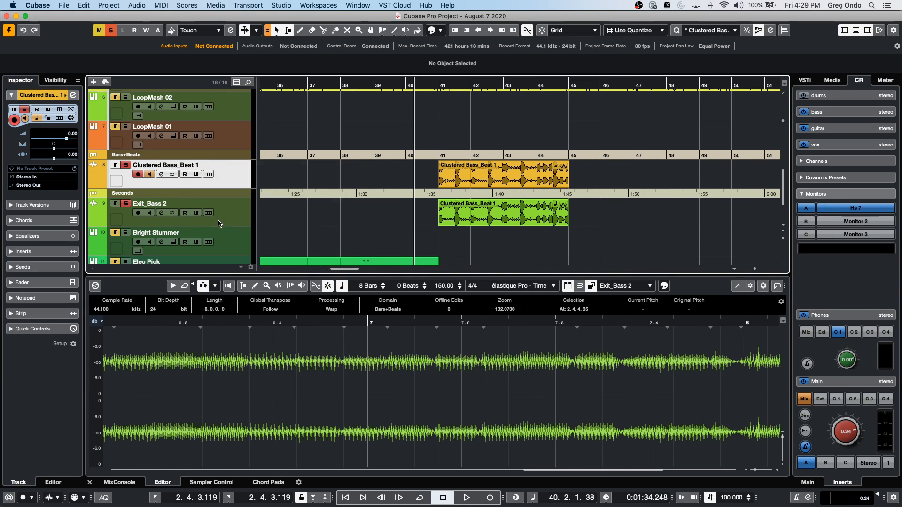
click(222, 222)
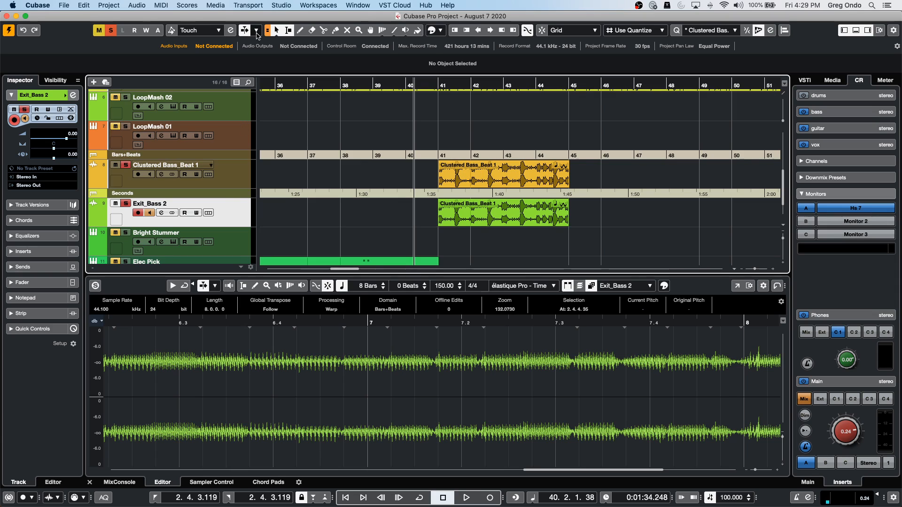
- Select all tracks and load the Toggle Time Domain for selected Tracks preset in the Project Logical Editor
click(235, 104)
scroll(235, 105, down, 2)
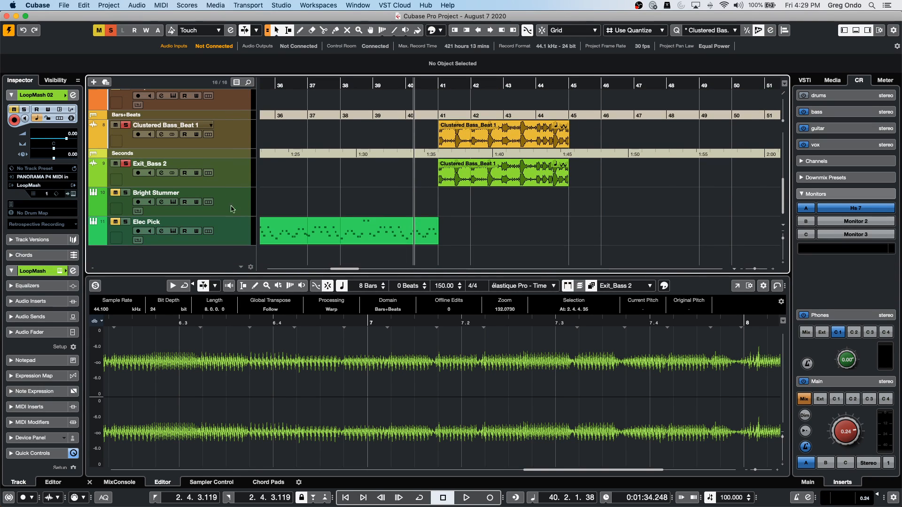
click(120, 7)
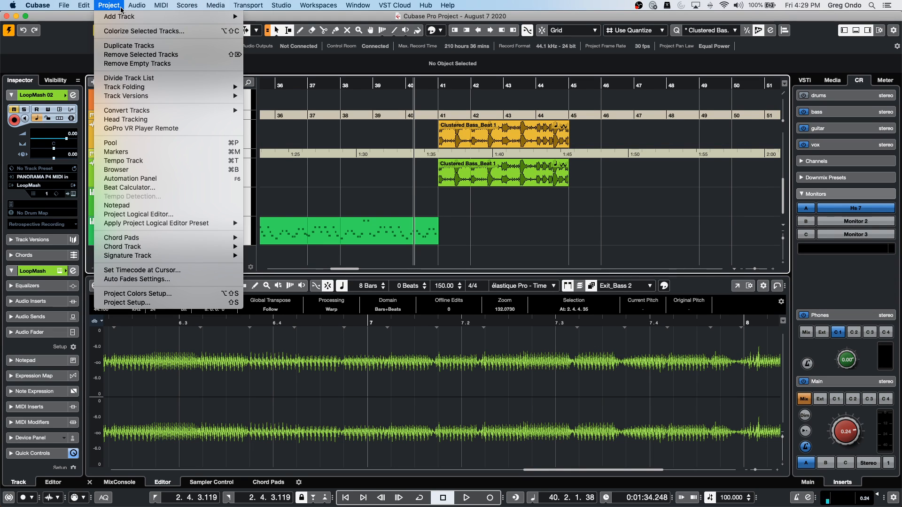
click(165, 214)
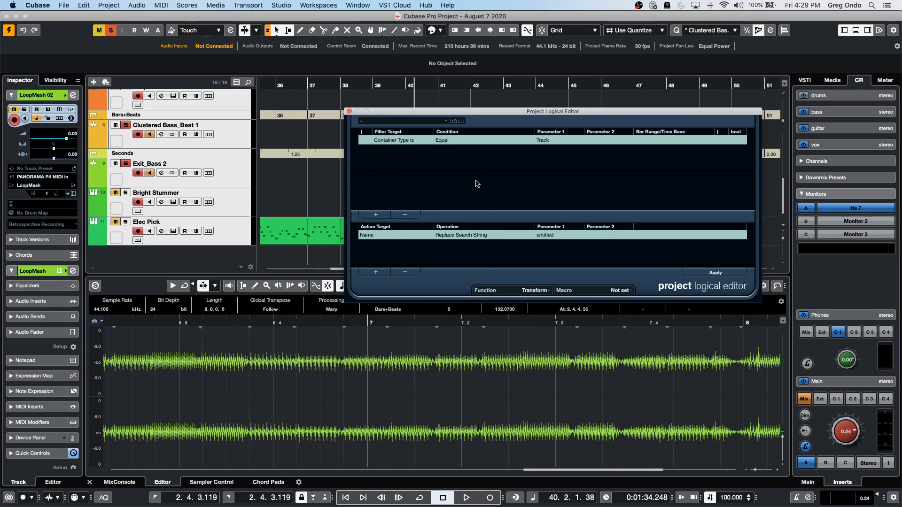
click(412, 122)
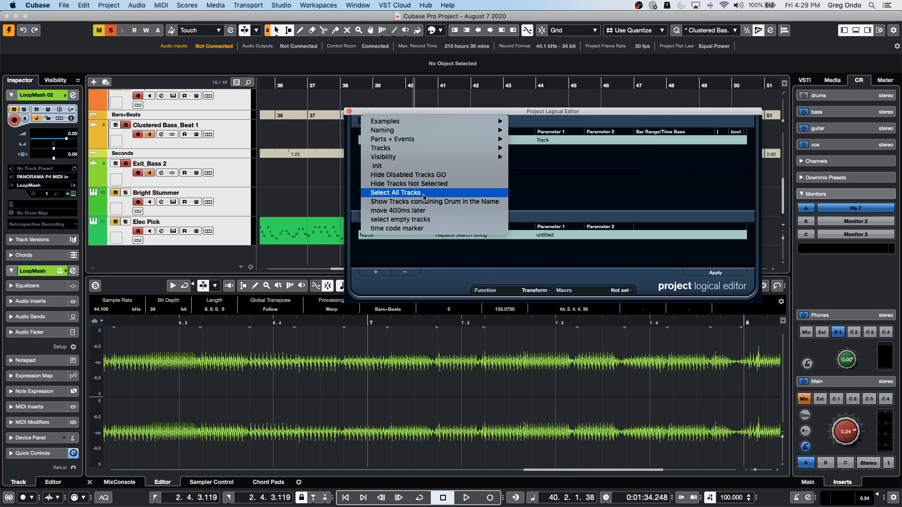
mouse_move(440, 150)
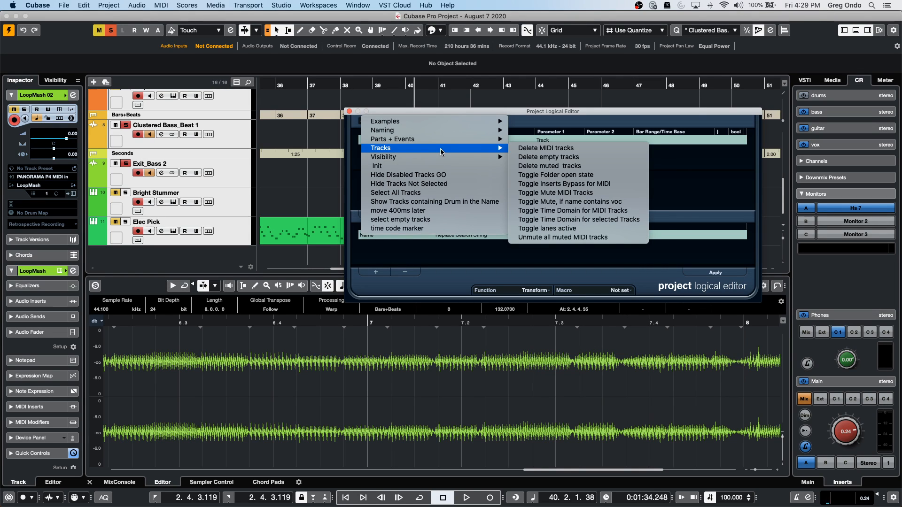
click(590, 219)
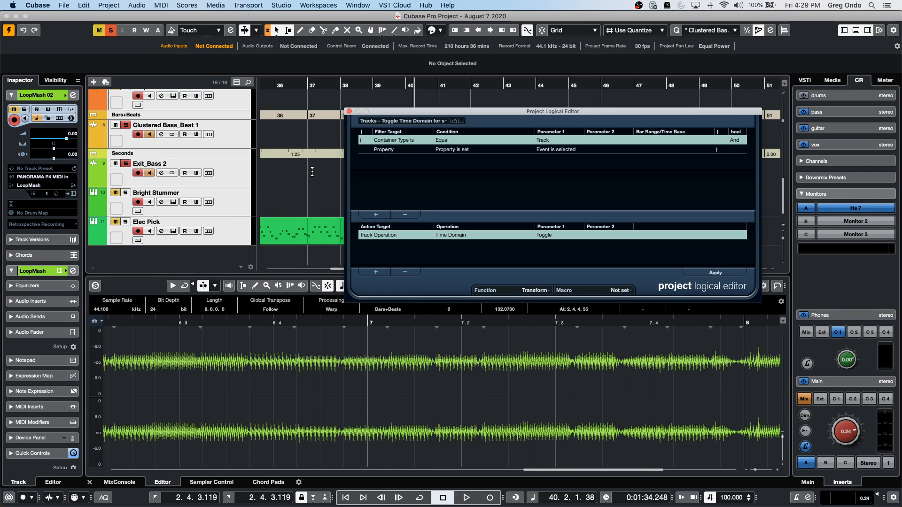
- Examine the preset's available time domain options and close the Project Logical Editor without applying it
click(550, 240)
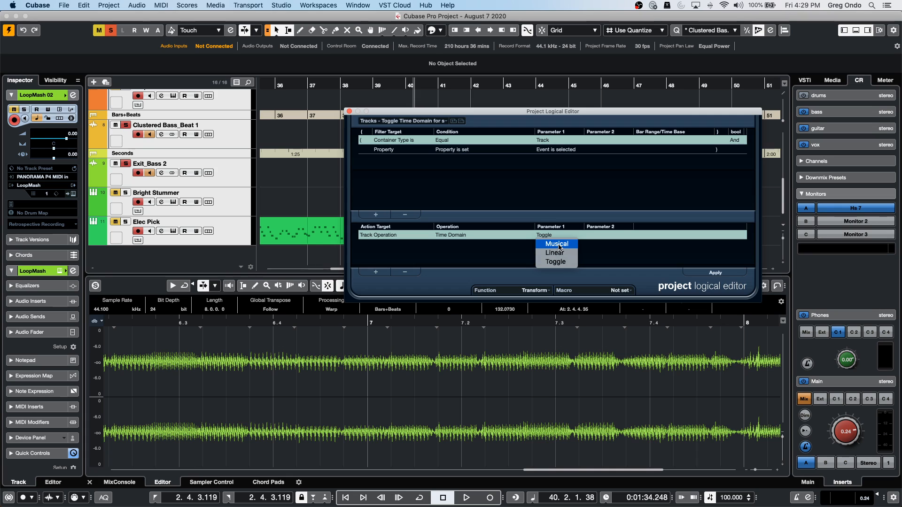
click(510, 250)
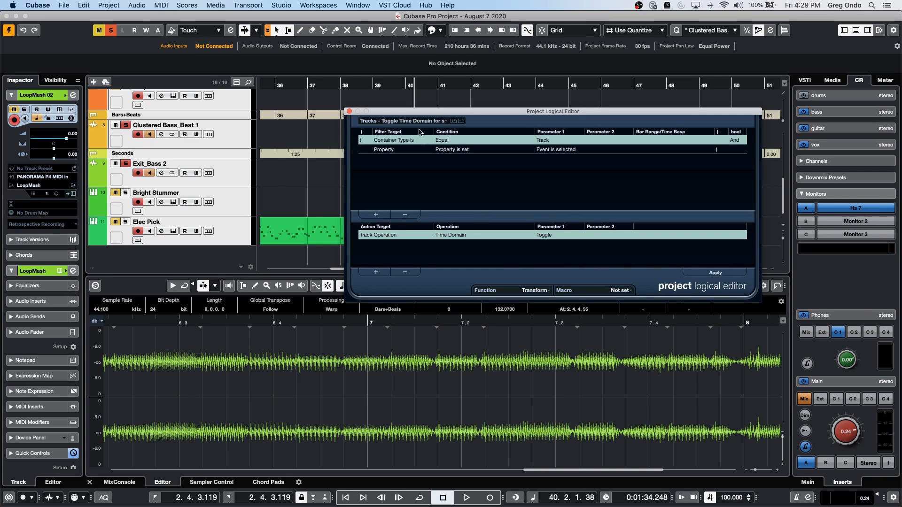
click(349, 112)
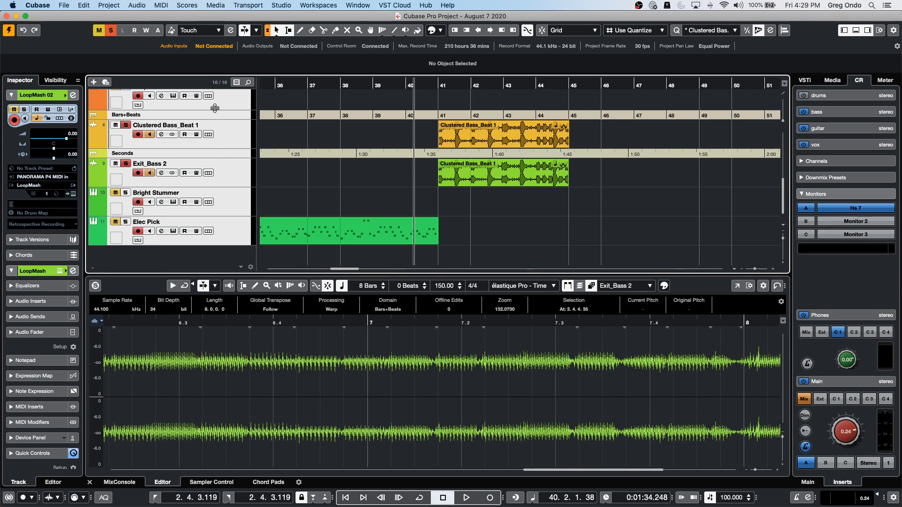
- Select the Clustered Bass_Beat 1 event on the Exit_Bass 2 track and set its Lock attribute to Position
click(231, 140)
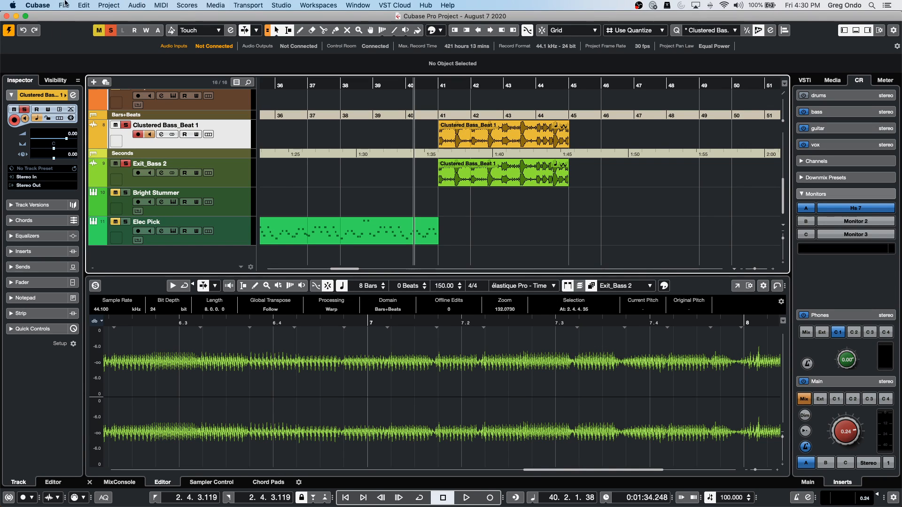
click(511, 179)
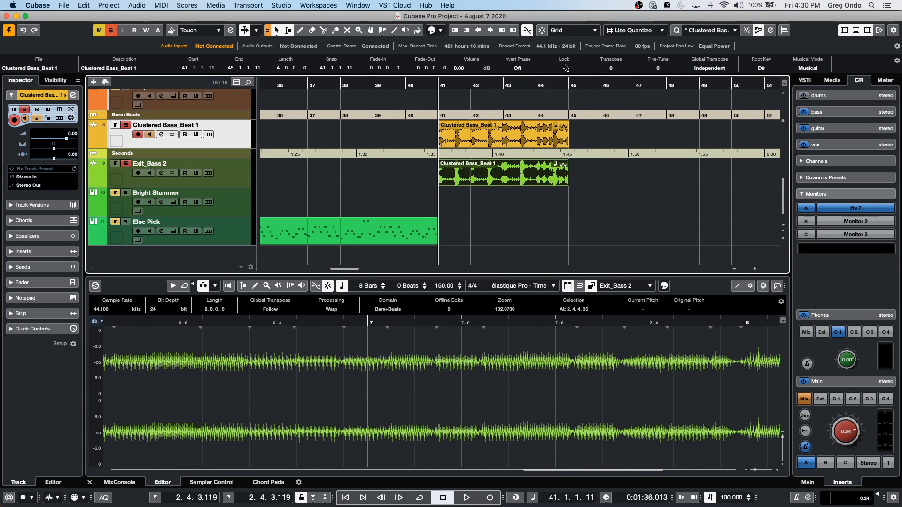
click(526, 212)
click(510, 180)
click(567, 68)
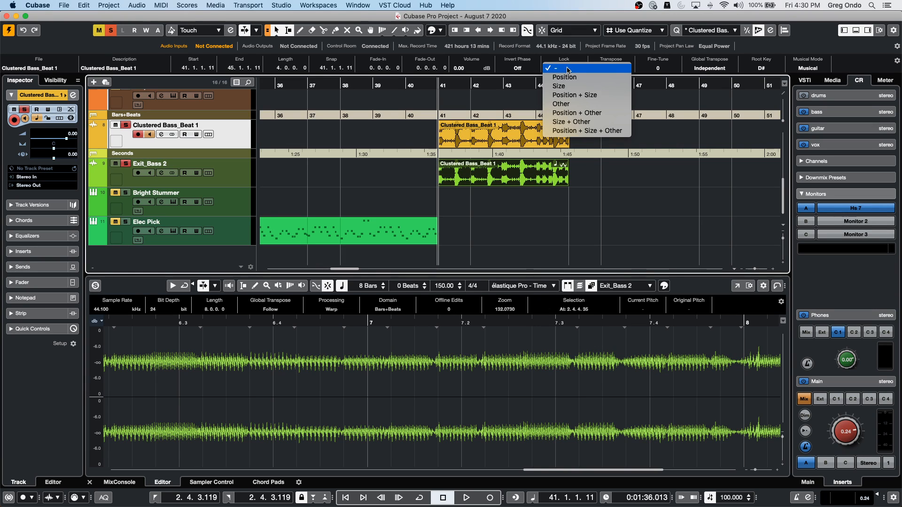
click(586, 78)
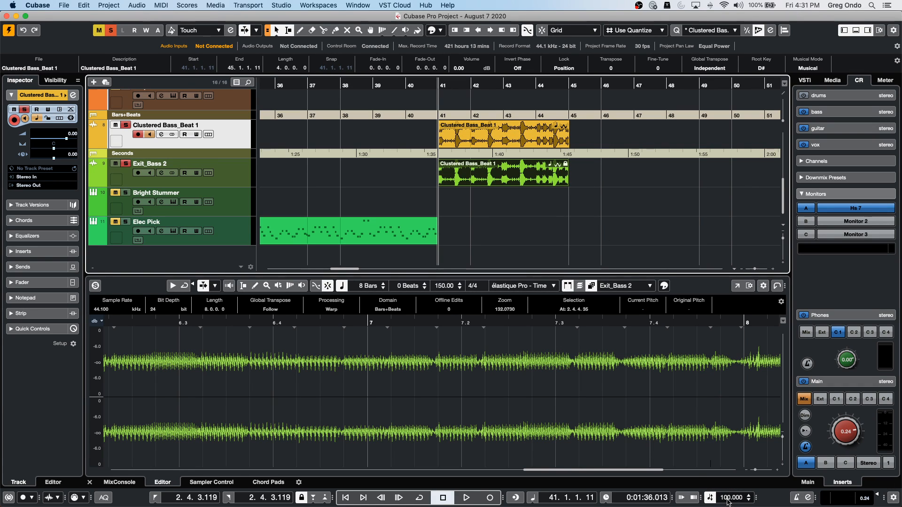
- Vary the project tempo around 100 BPM, ending at 101 BPM, to test the position-locked event on the Exit_Bass 2 track
scroll(728, 500, up, 2)
scroll(729, 499, down, 3)
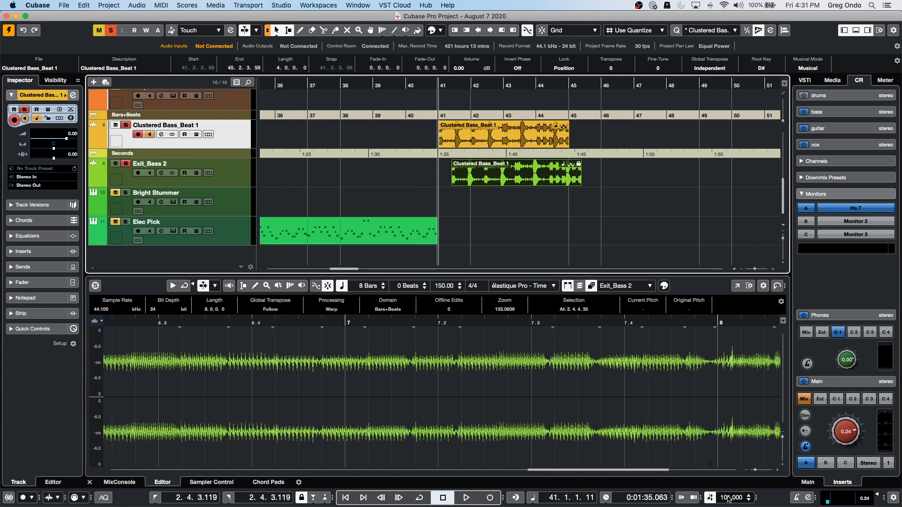
scroll(728, 499, up, 2)
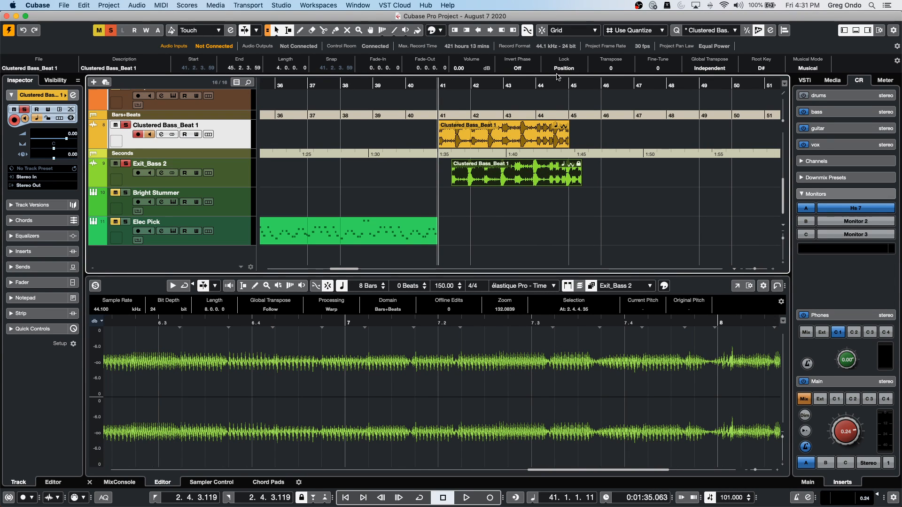
- Copy the Clustered Bass_Beat 1 event onto the Exit_Bass 2 track at about bar 46 and lower the project tempo to 99 BPM
click(502, 141)
drag(503, 141, 684, 179)
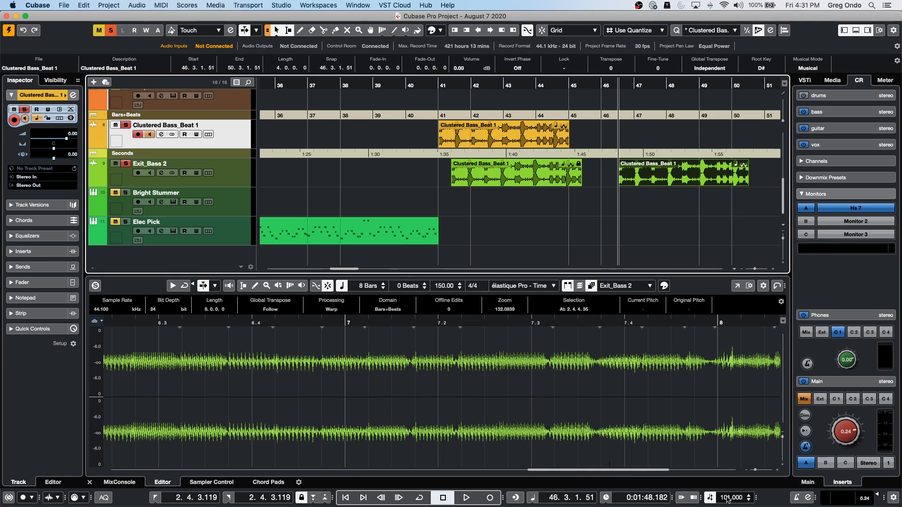
scroll(726, 499, down, 2)
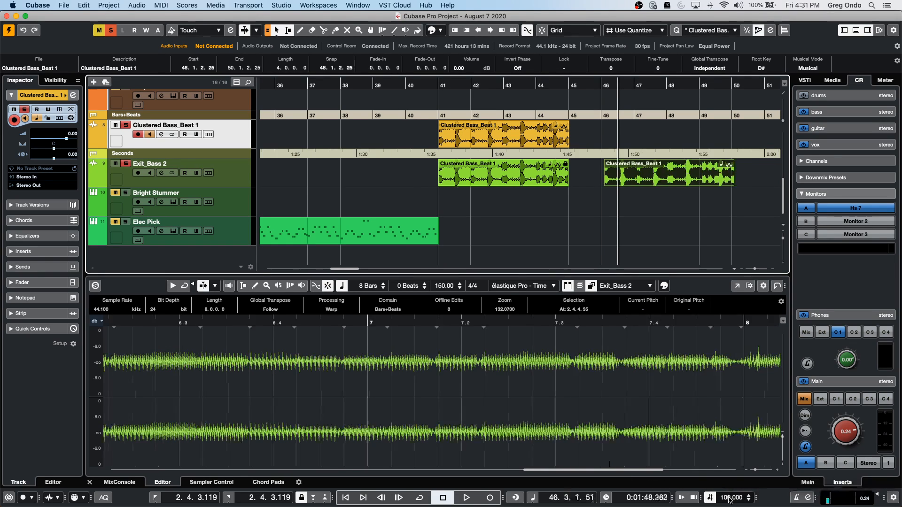
click(475, 179)
click(596, 171)
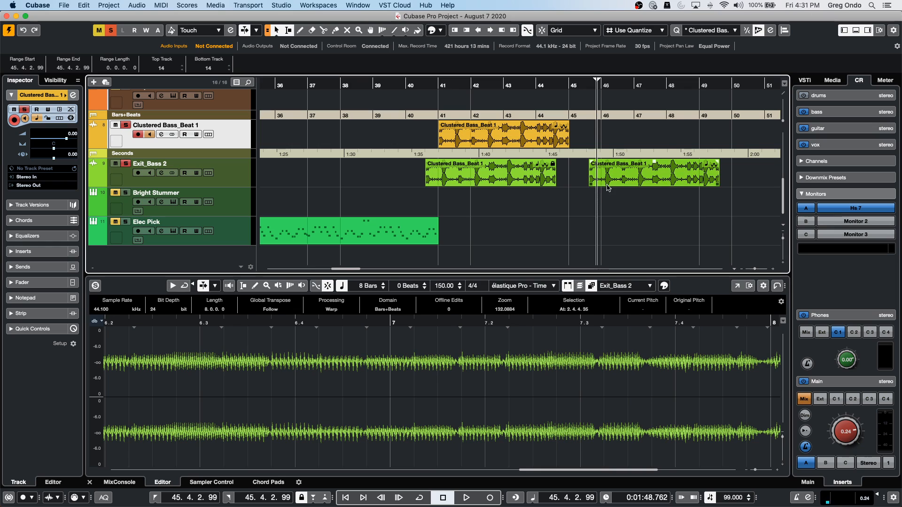
click(619, 179)
click(499, 170)
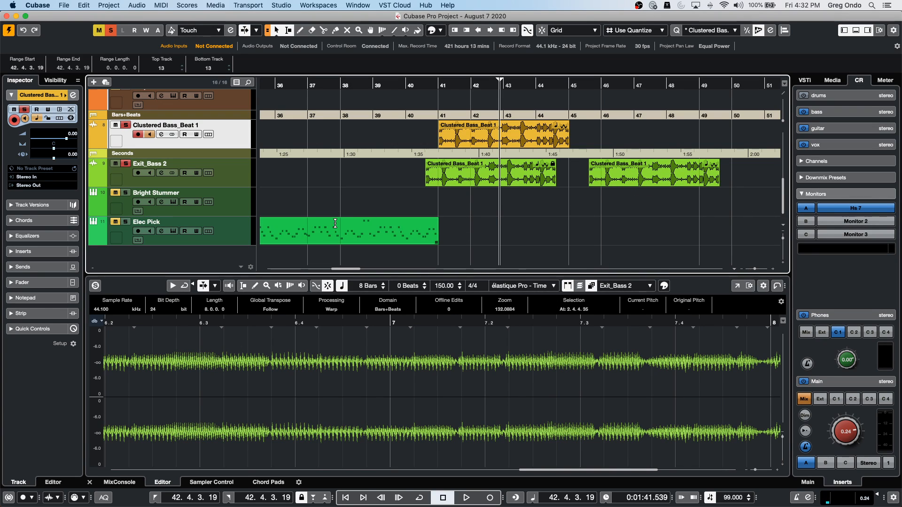
- Add a LoopMash instrument track below the Exit_Bass 2 track
click(227, 175)
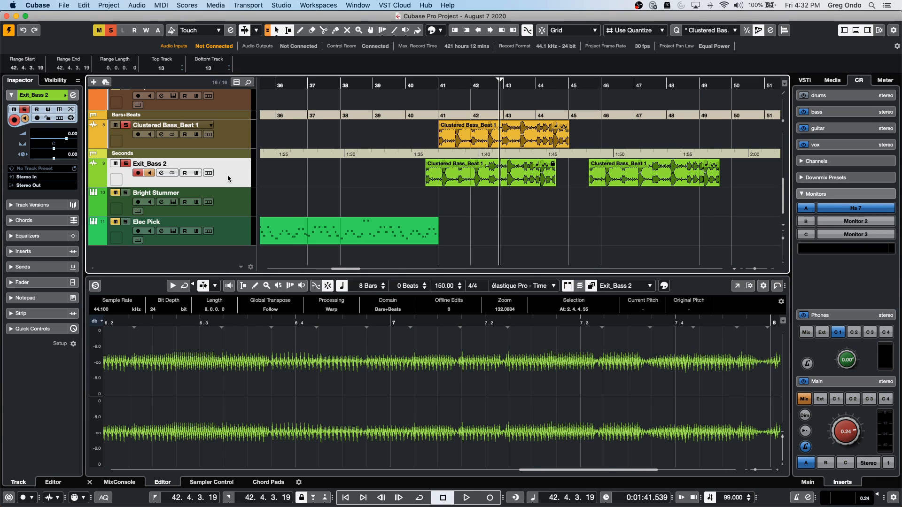
right_click(227, 175)
mouse_move(276, 180)
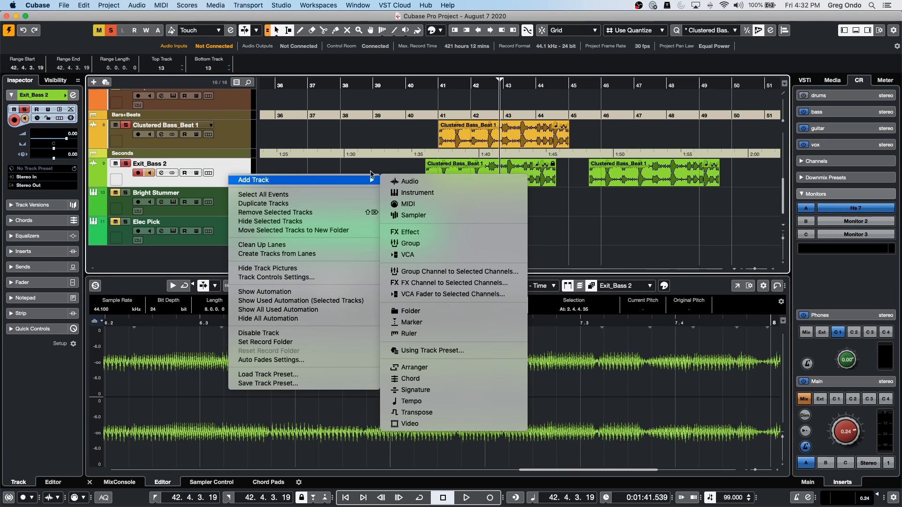
click(444, 196)
click(596, 229)
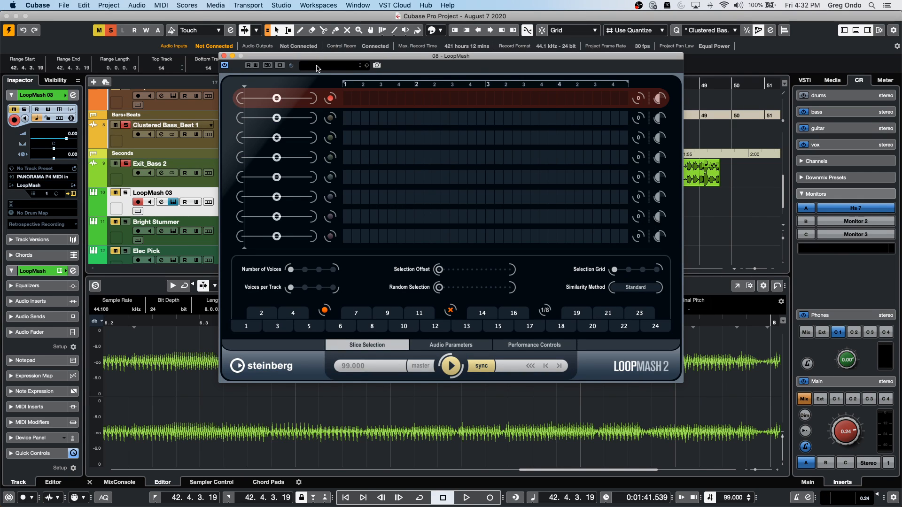
- Load the Accujam 98 preset in LoopMash and close the plug-in window
click(317, 68)
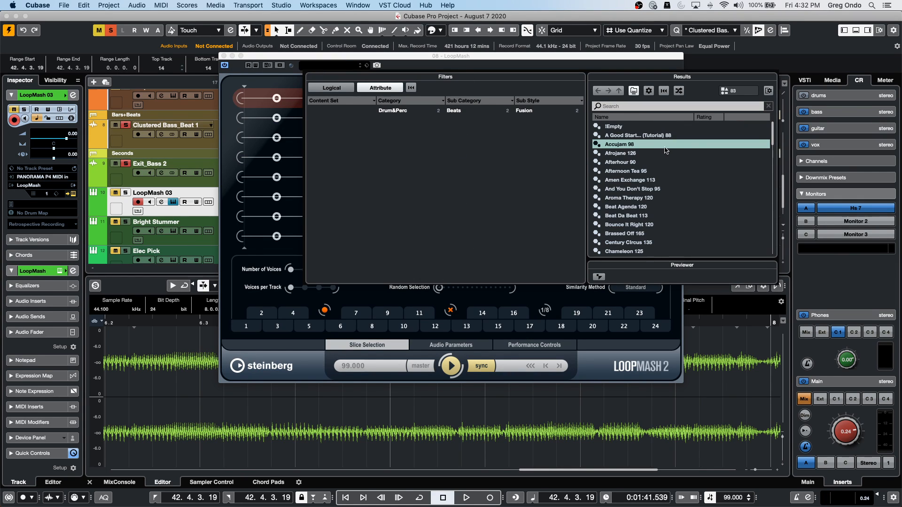
click(653, 145)
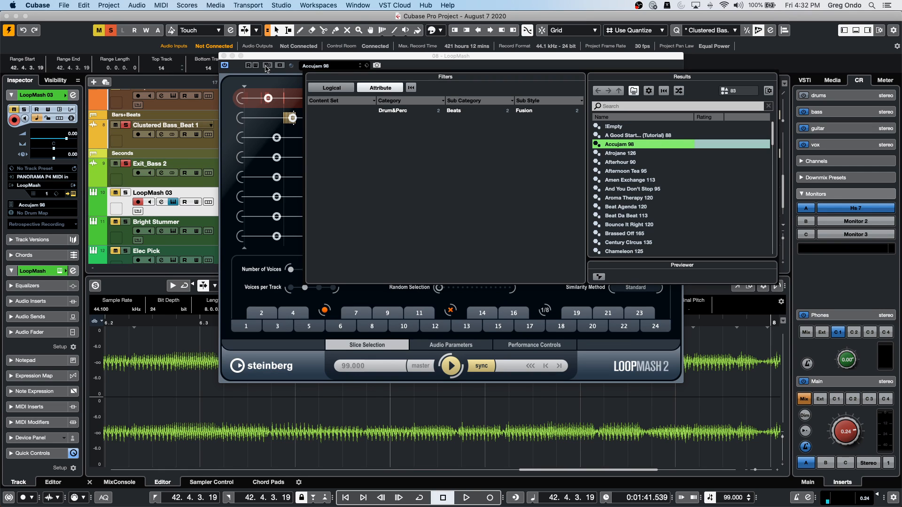
click(223, 56)
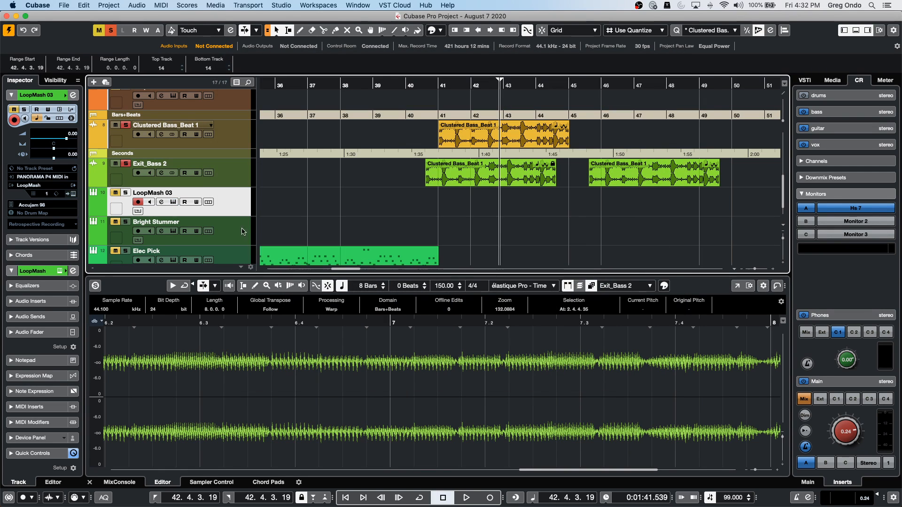
- Add an instrument track using HALion 6 below the LoopMash 03 track
right_click(233, 205)
mouse_move(261, 207)
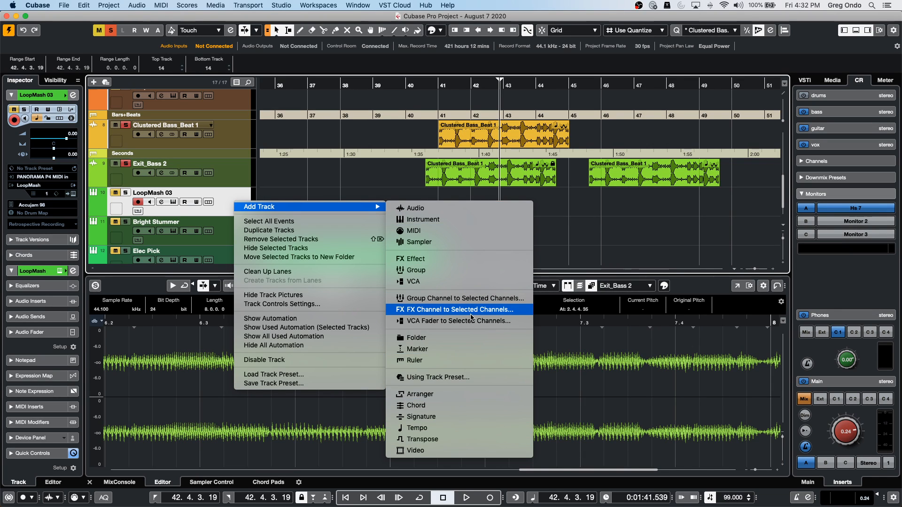
click(449, 219)
click(572, 175)
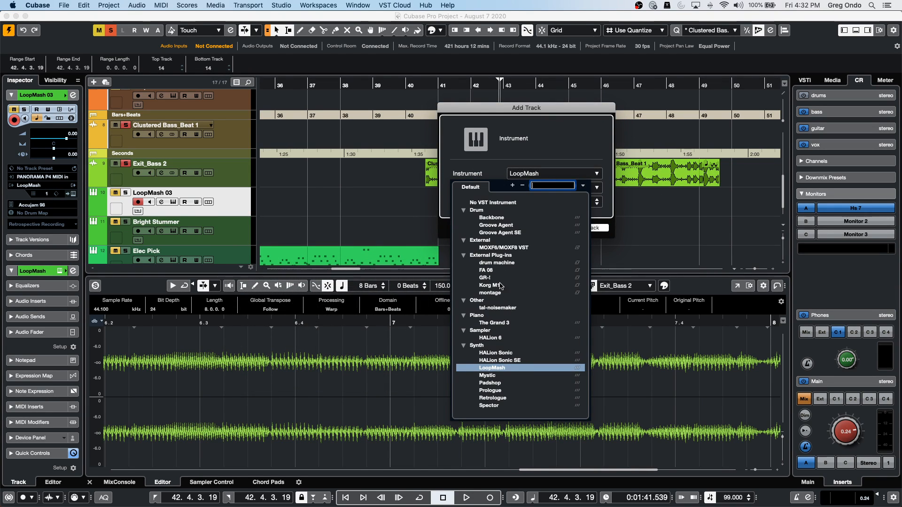
click(490, 338)
click(587, 228)
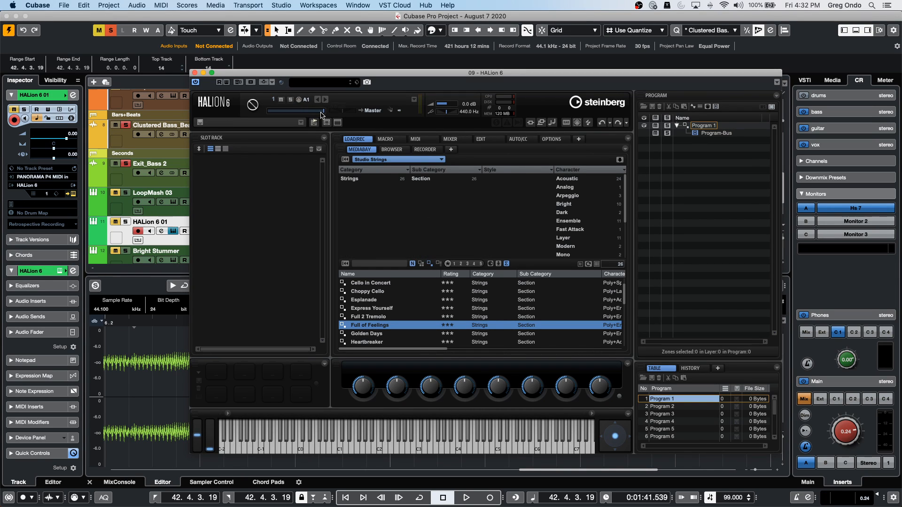
- View HALion 6's Sample Recorder and Sample Recorder + Editor windows in turn, closing each one
click(337, 123)
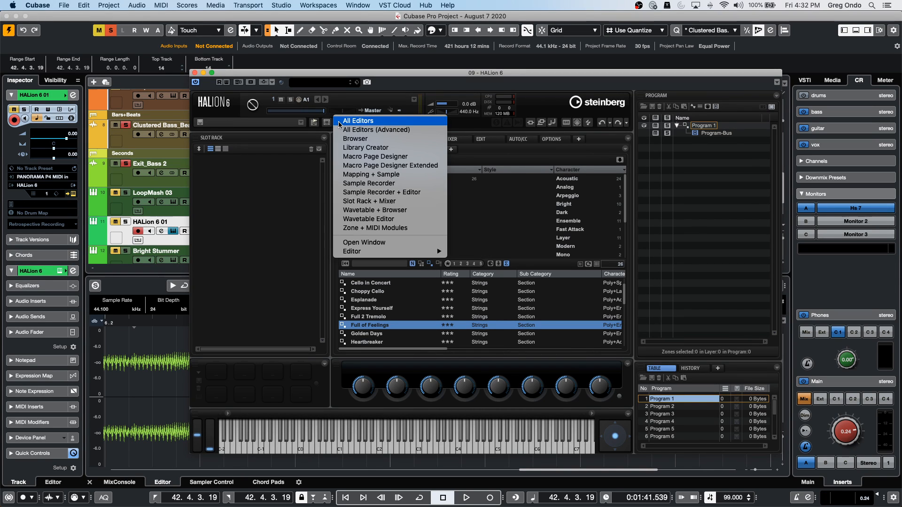
click(374, 184)
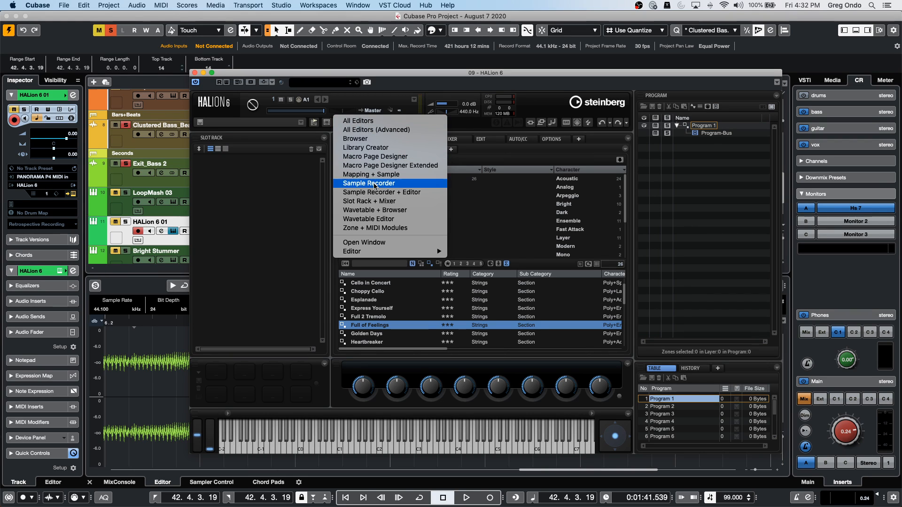
click(321, 88)
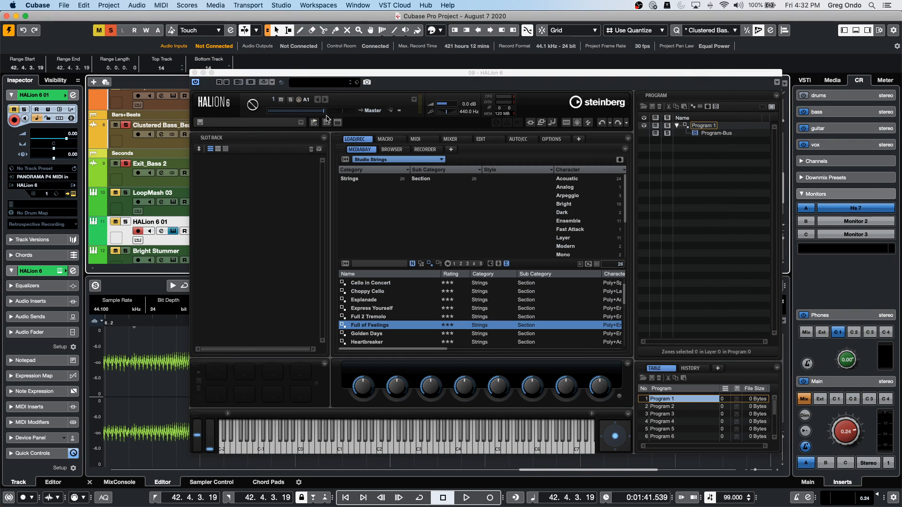
click(338, 123)
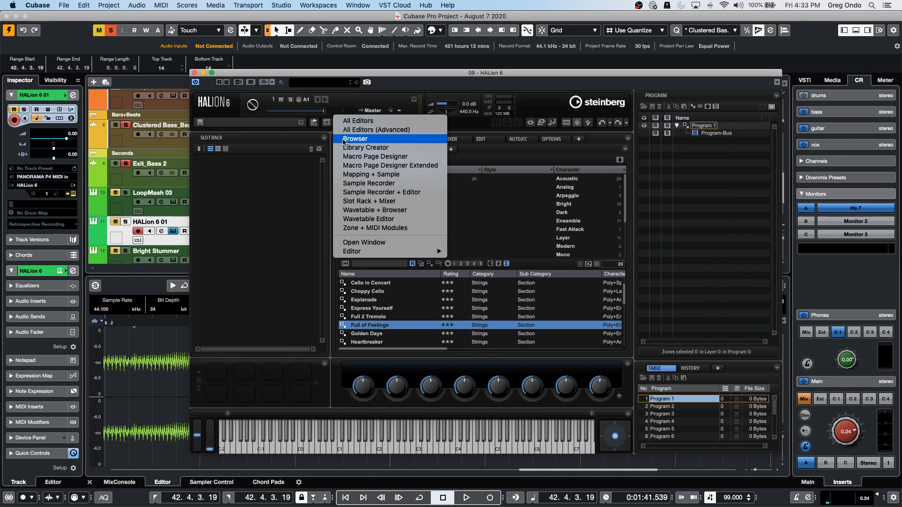
click(395, 192)
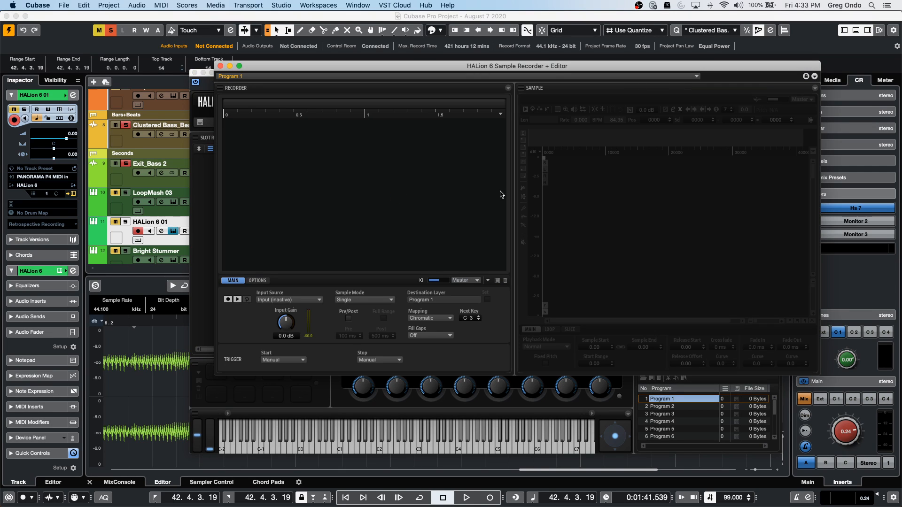
click(220, 65)
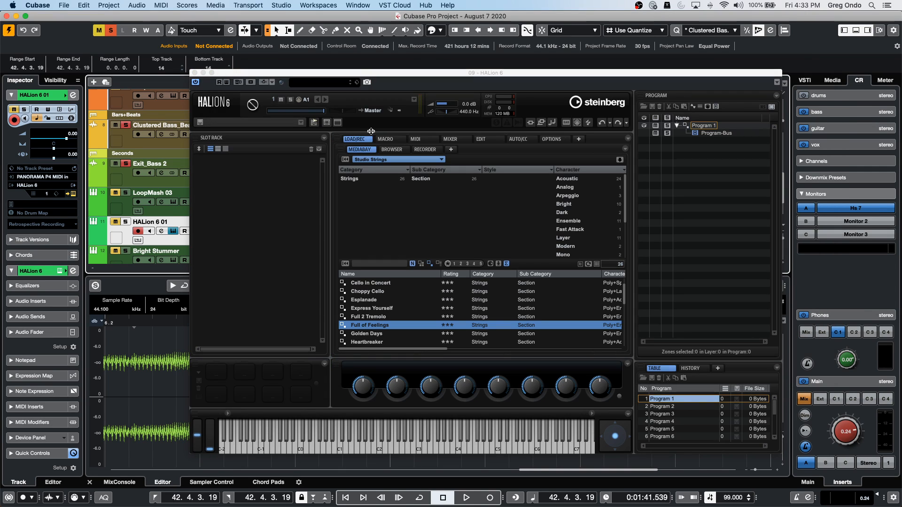
- Open HALion 6's Sample Recorder window and move it clear of the HALion header controls
click(337, 122)
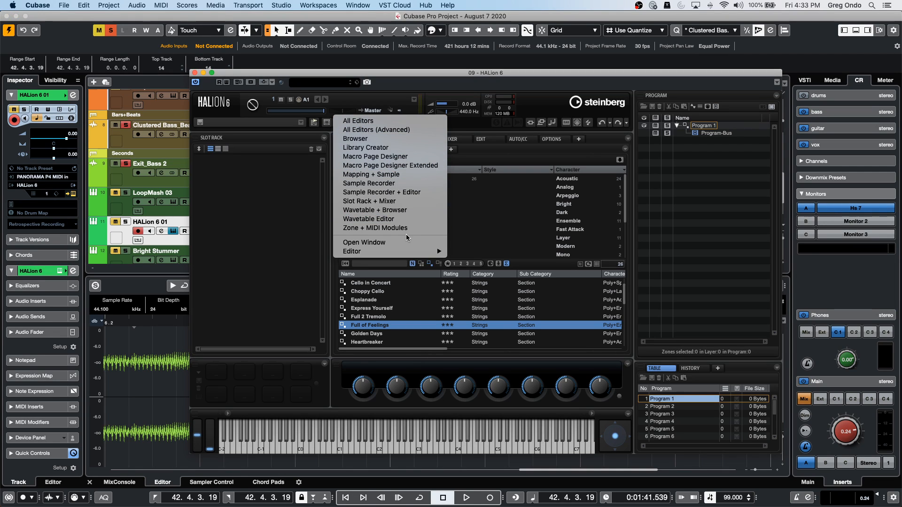
click(424, 185)
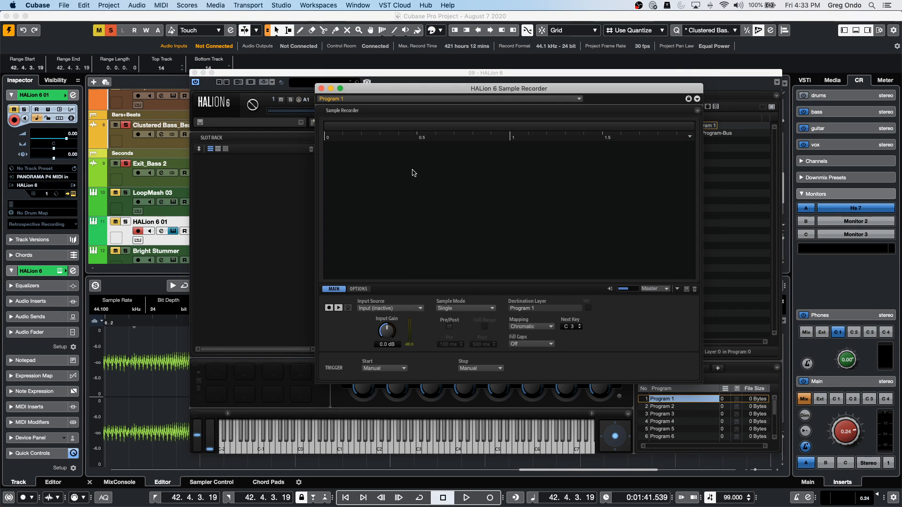
drag(375, 90, 471, 145)
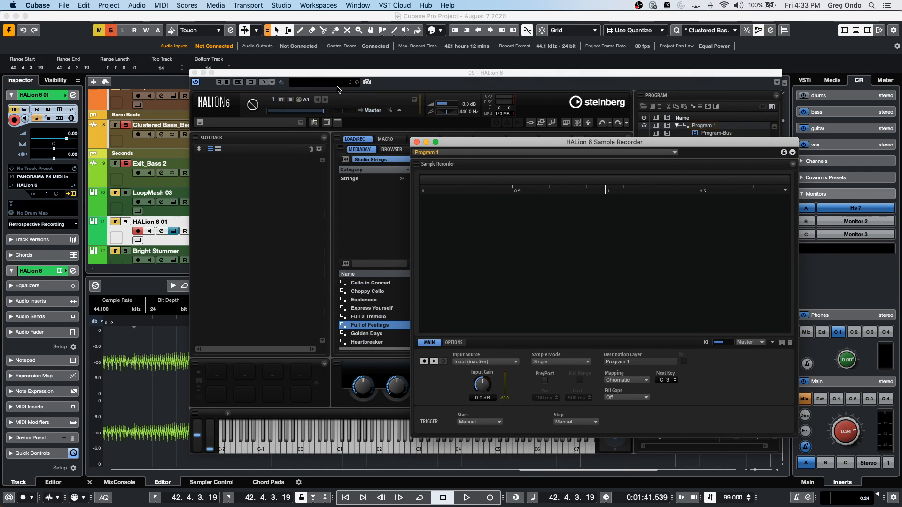
- Activate HALion 6's side-chain, examine the available side-chain input sources, and close the routing without adding one
click(265, 83)
click(264, 82)
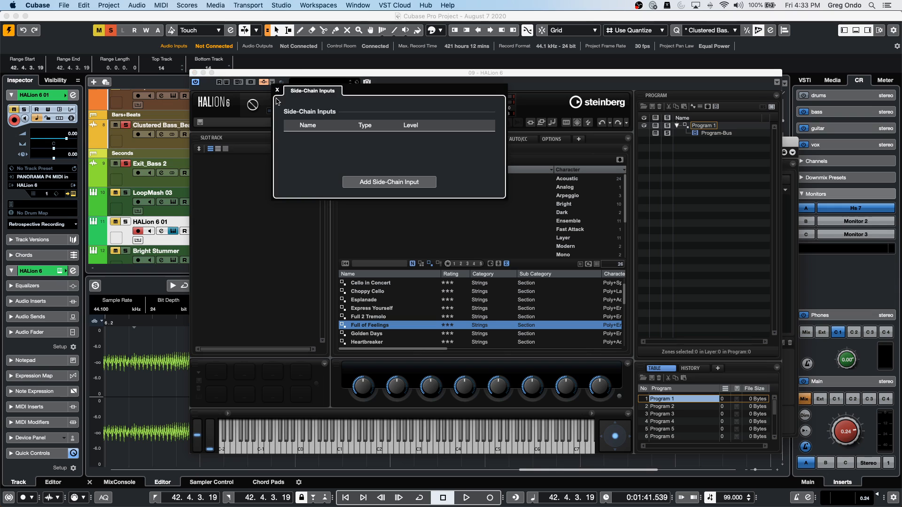
click(382, 184)
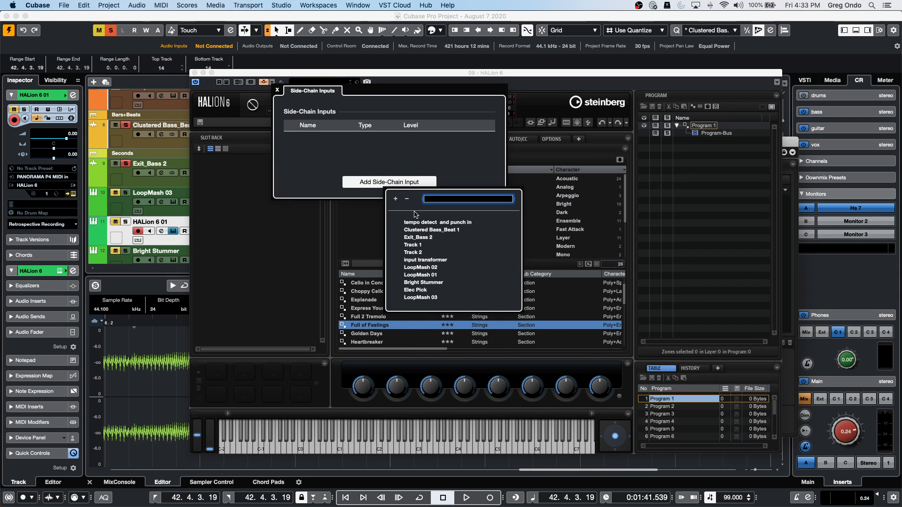
click(291, 89)
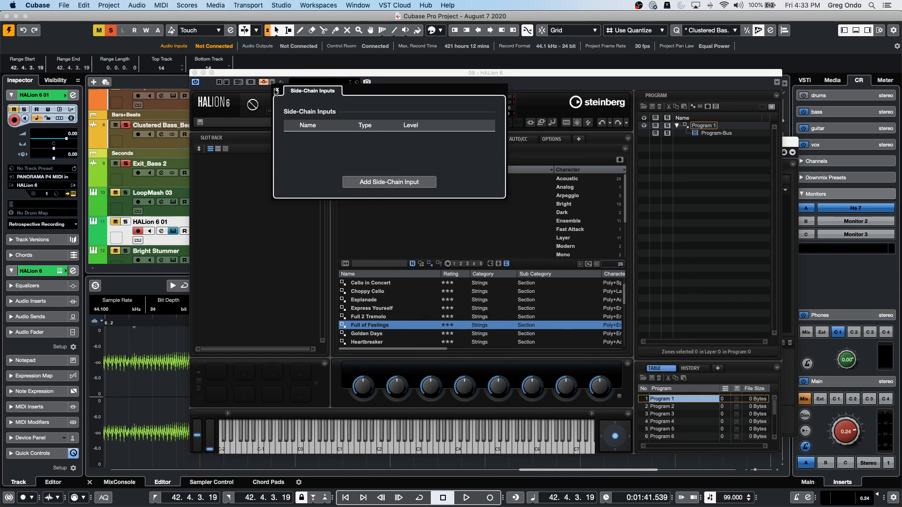
click(277, 91)
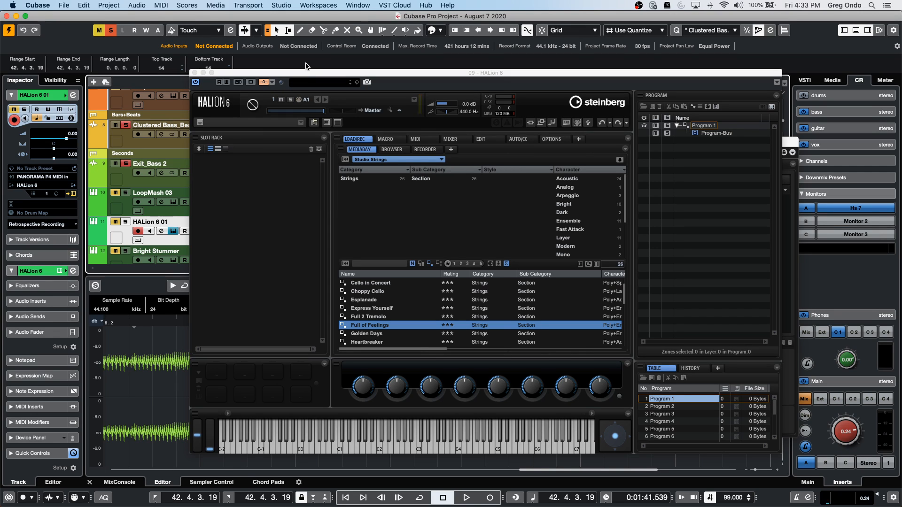
- Add a MIDI track below HALion 6 01, with its input set to Not Connected and its output to HALion 6 - Port A
drag(306, 74, 508, 59)
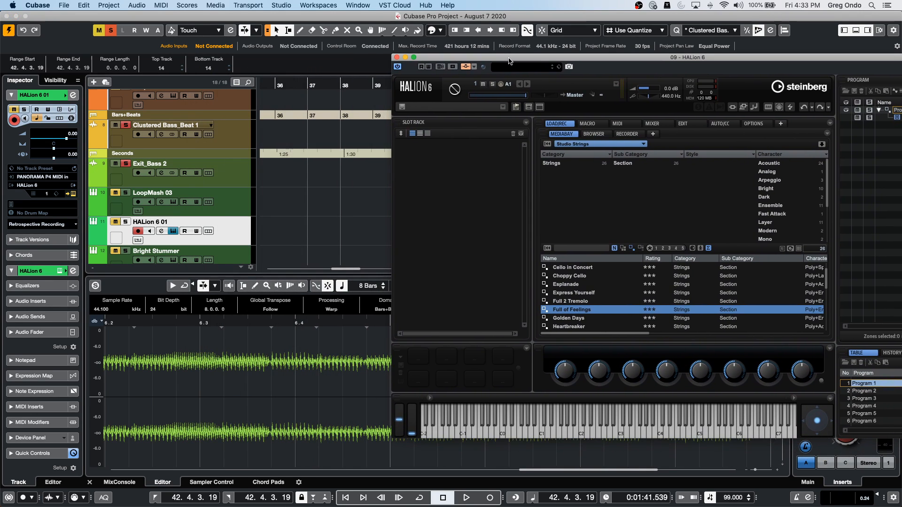
right_click(224, 230)
mouse_move(280, 234)
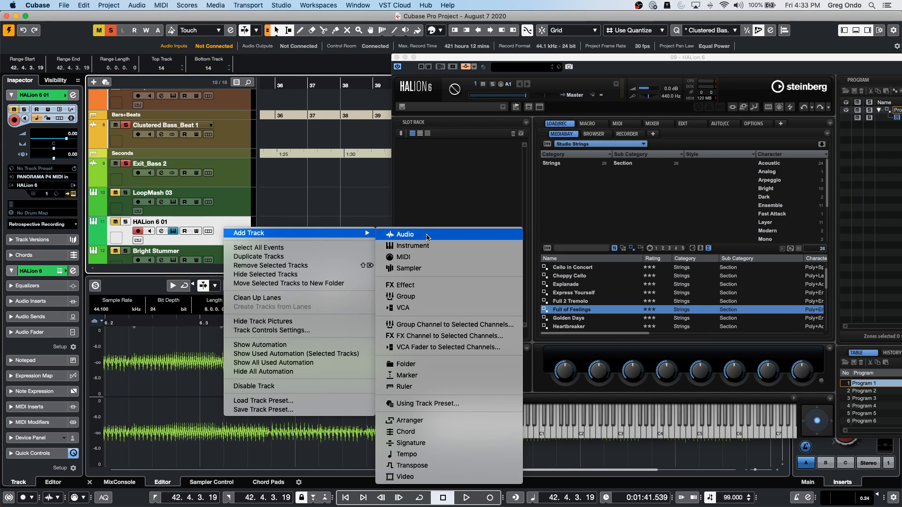
click(418, 257)
click(586, 214)
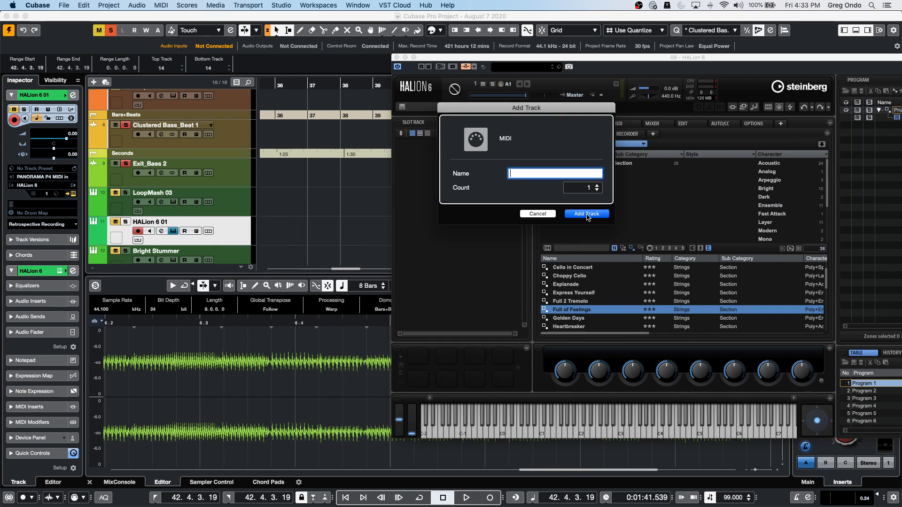
click(45, 177)
click(55, 216)
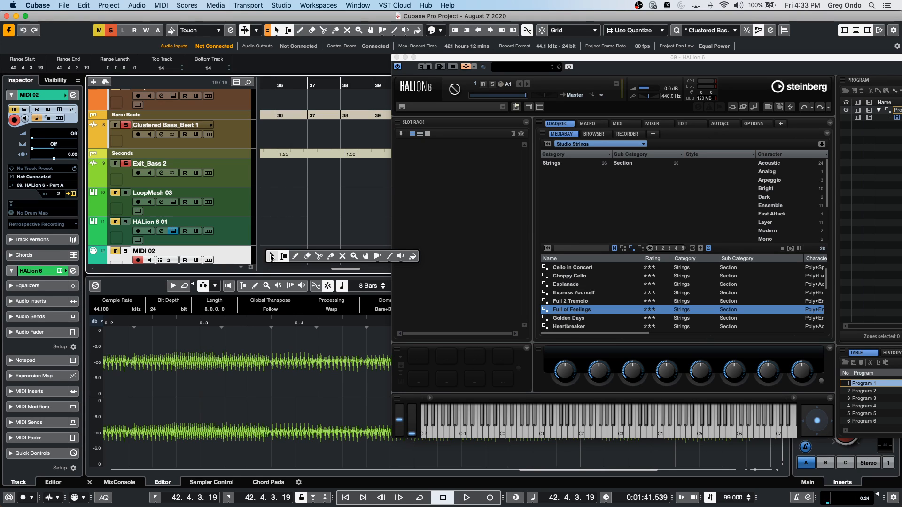
- Draw a MIDI part a little over two bars long on the MIDI 02 track, from about bar 36 to bar 38
click(295, 257)
drag(268, 256, 345, 259)
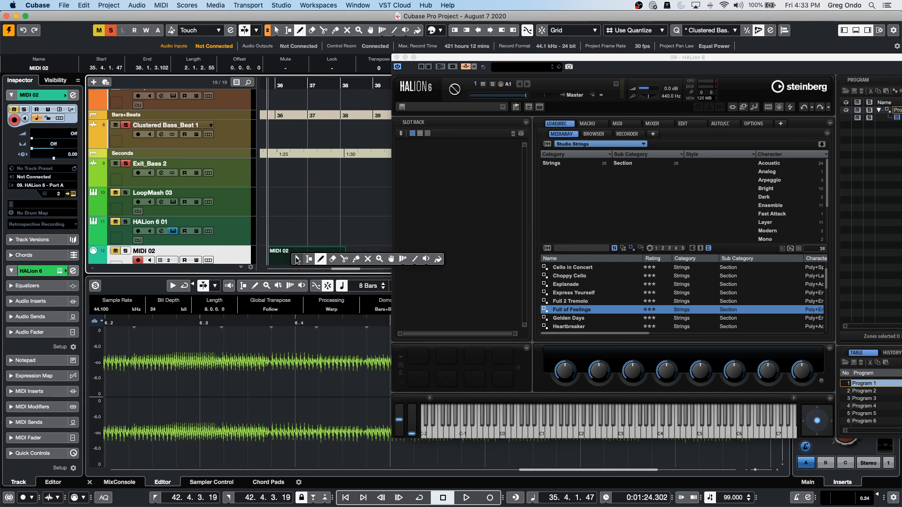
key(1)
click(290, 262)
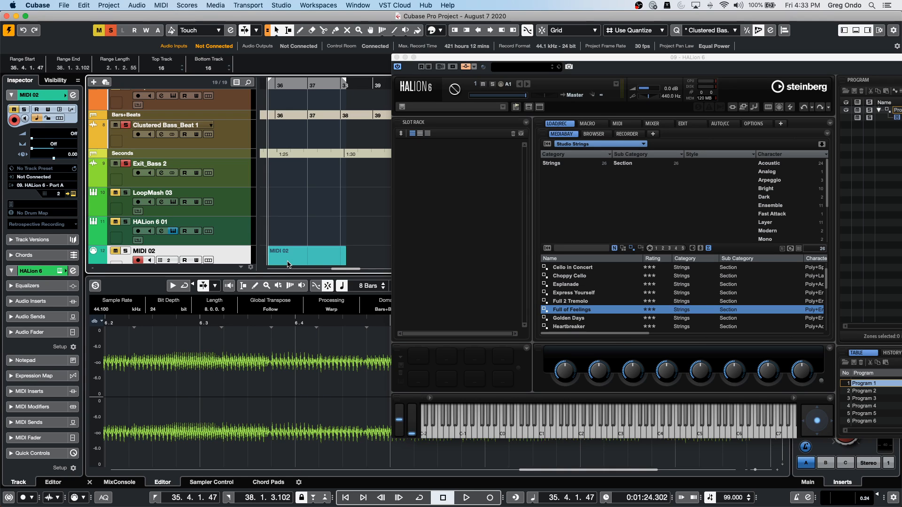
scroll(298, 224, down, 2)
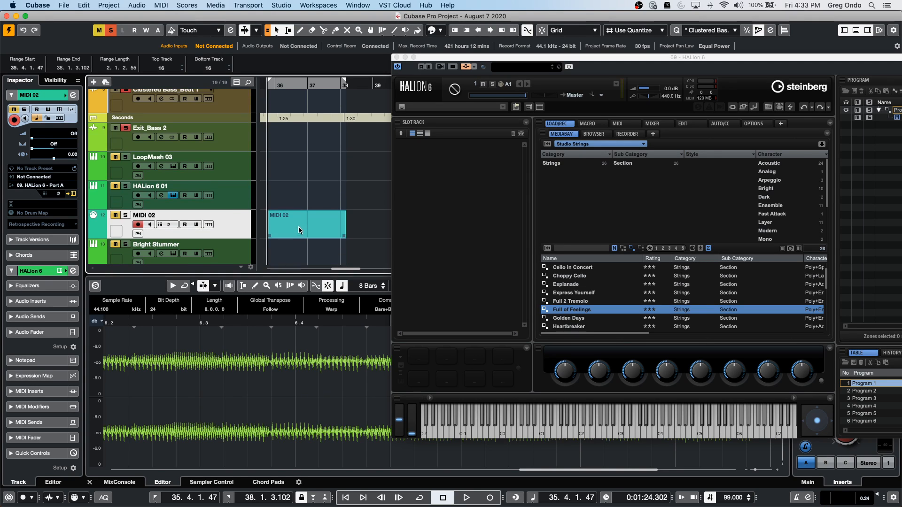
- Close HALion 6, open the MIDI 02 part in the Key Editor, and draw overlapping G2 and A#2 notes at its start
click(396, 56)
click(409, 251)
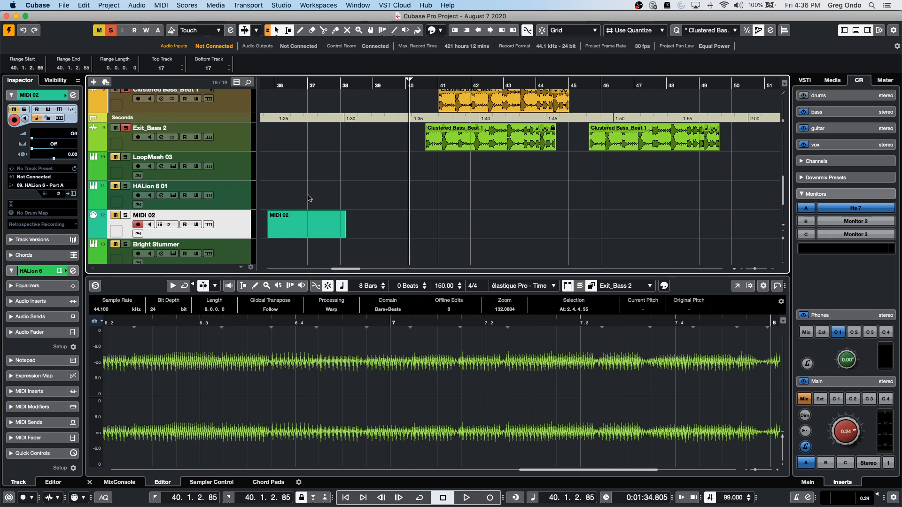
double_click(295, 236)
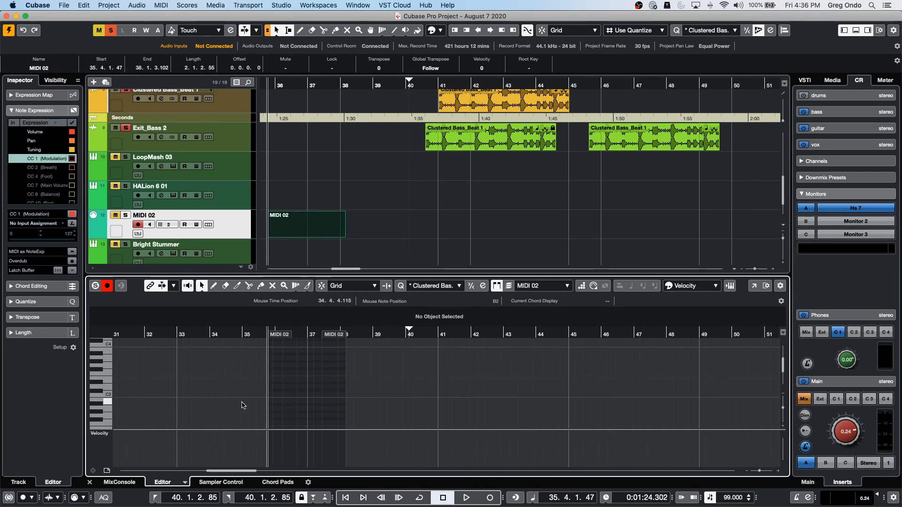
right_click(290, 393)
click(307, 398)
drag(250, 336, 258, 346)
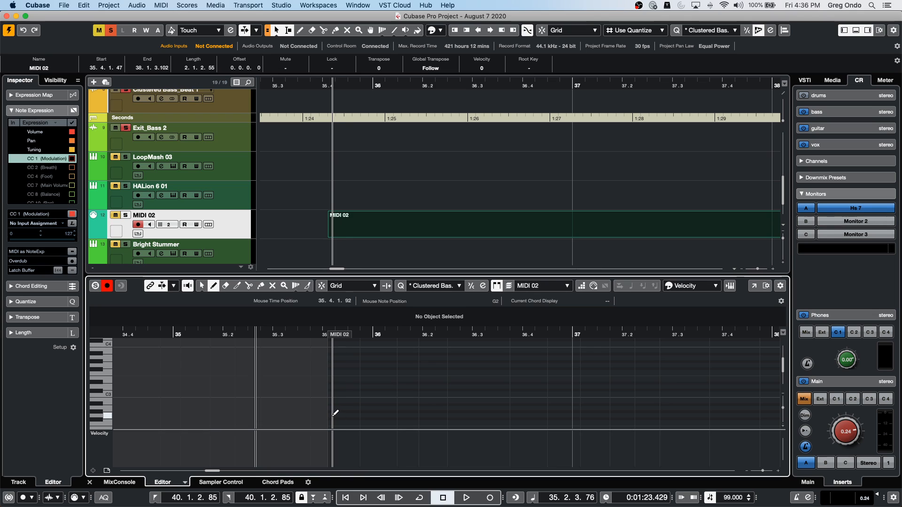
drag(331, 415, 361, 412)
double_click(345, 405)
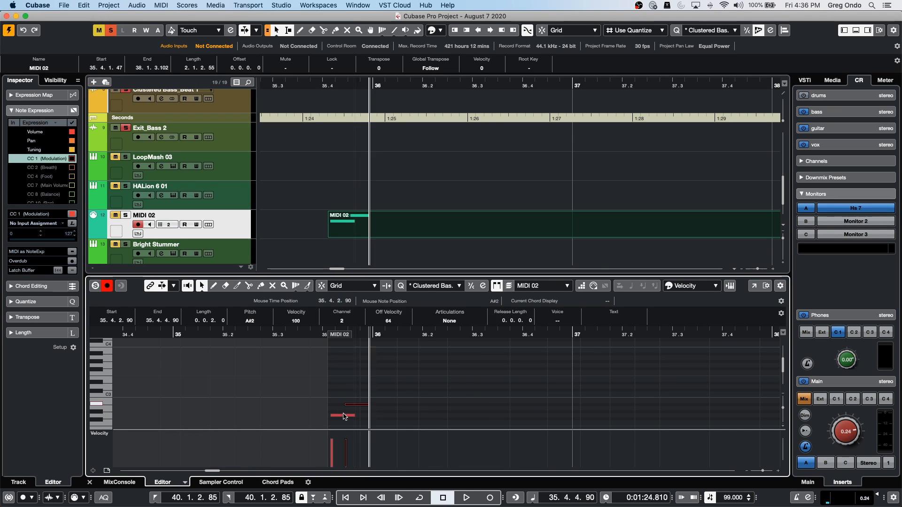
click(347, 422)
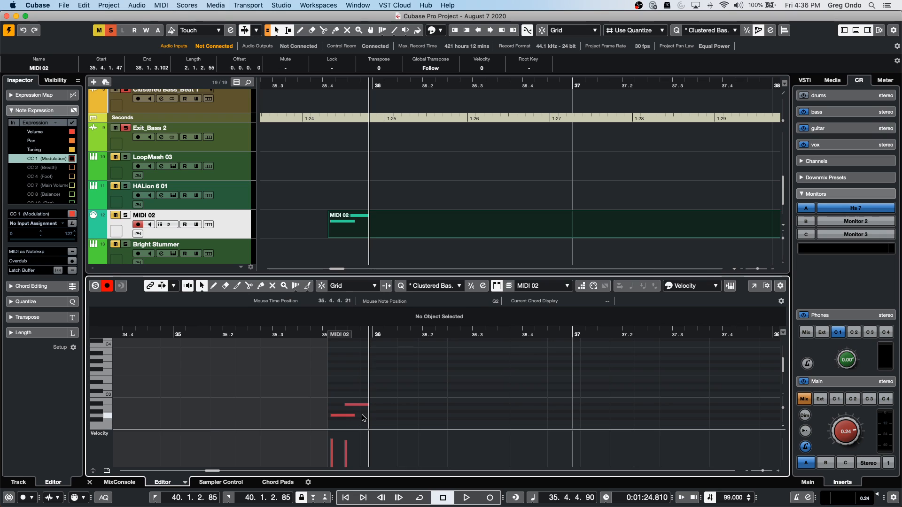
- Lower the first note's velocity to about 29 and move the second note down to G2, just after the first
click(333, 459)
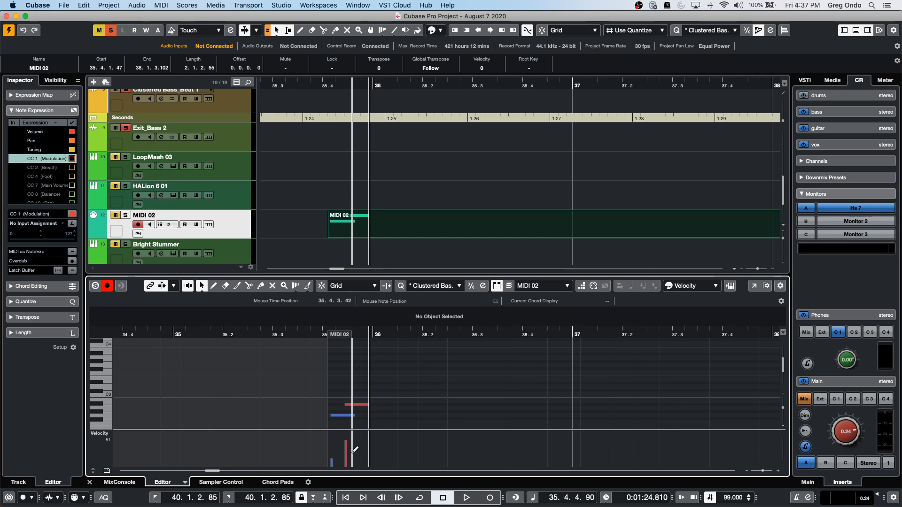
right_click(364, 407)
click(365, 407)
drag(363, 405, 390, 427)
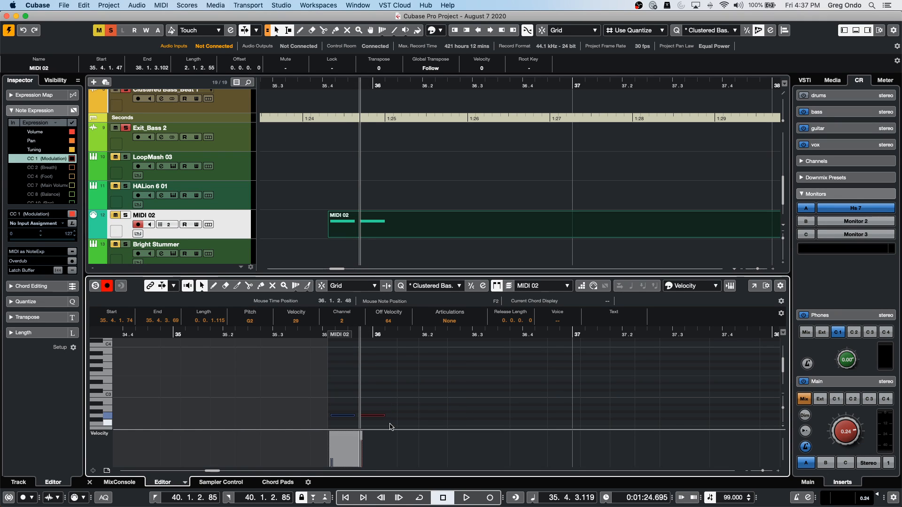
- Duplicate the soft and loud G2 note pair six times and vary the velocities of several notes in bar 36
key(super+d)
key(super+d)
key(super+d)
key(super+d)
key(super+d)
key(super+d)
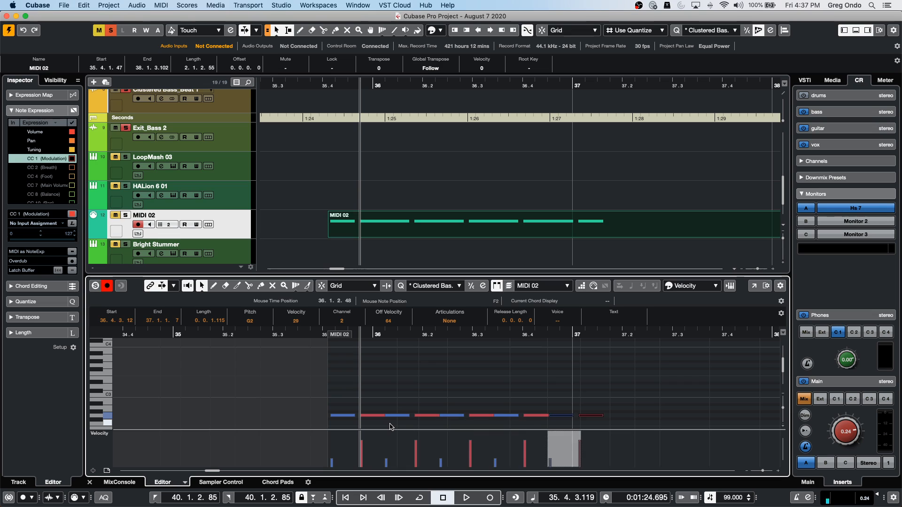
click(419, 454)
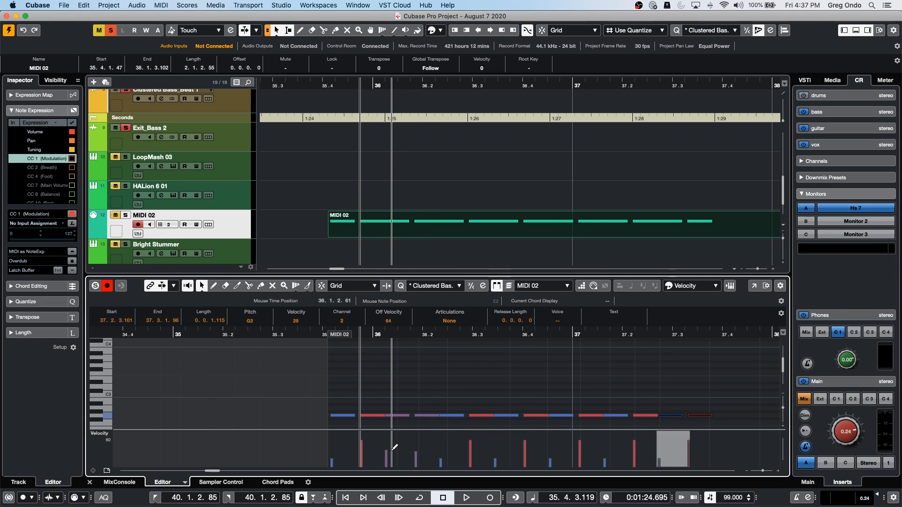
mouse_move(446, 446)
mouse_down()
mouse_move(476, 436)
mouse_move(499, 450)
mouse_up()
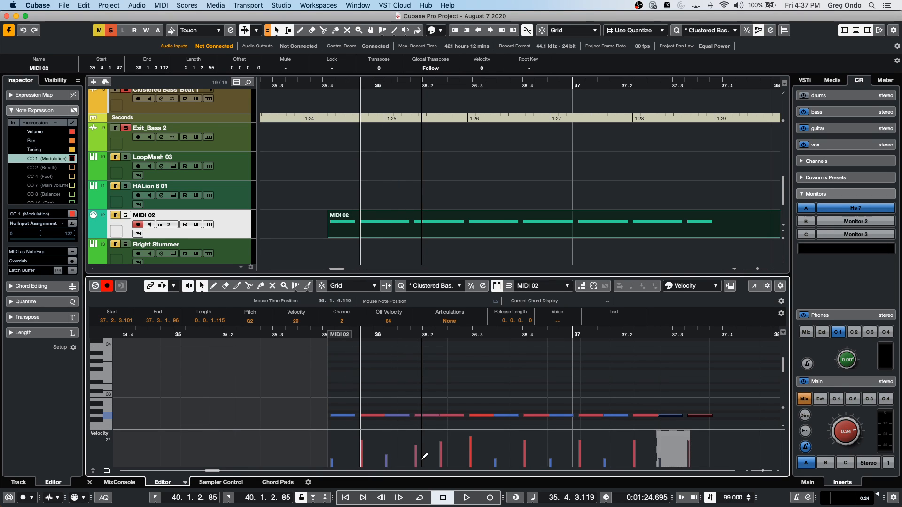
- Show the HALion 6 instrument from the HALion 6 01 track, then close its Sample Recorder and instrument windows
click(242, 201)
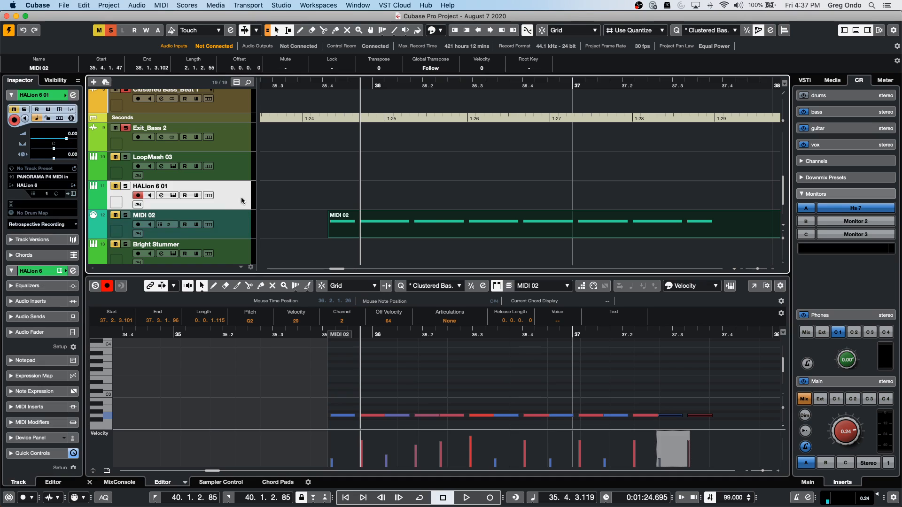
click(73, 194)
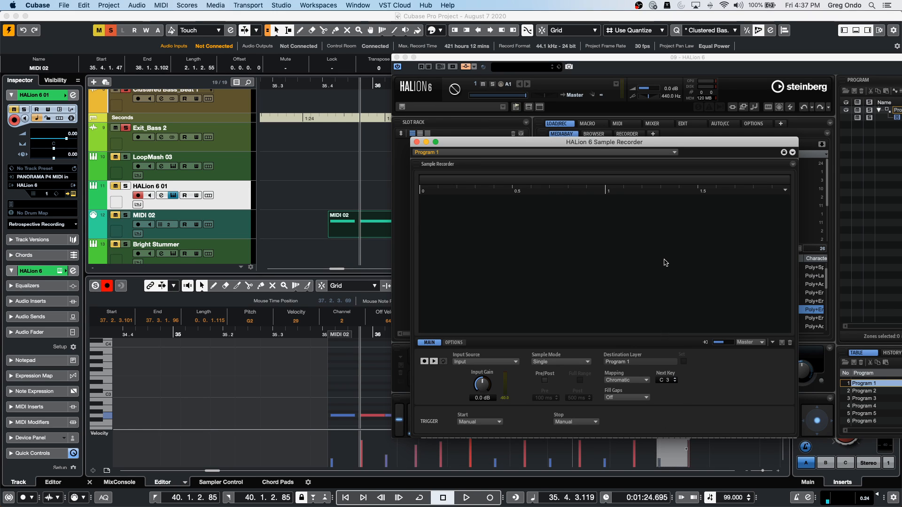
click(416, 142)
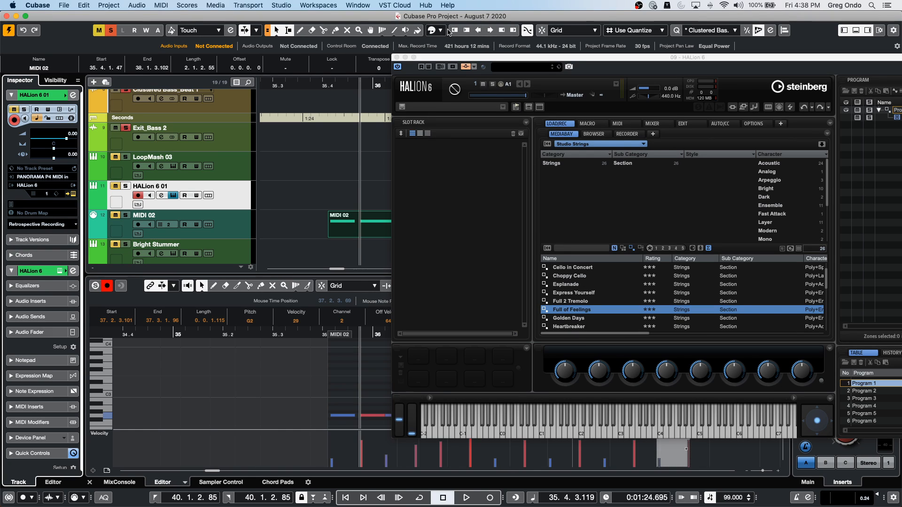
click(397, 58)
- Audition the tempo detect track's audio event at several points around bars 35 and 36 with the Play tool
scroll(432, 180, up, 5)
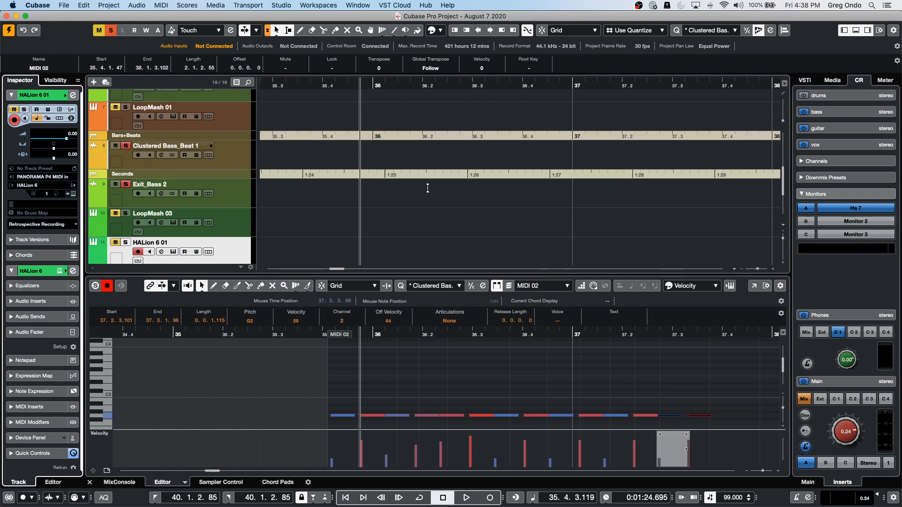
scroll(427, 188, up, 4)
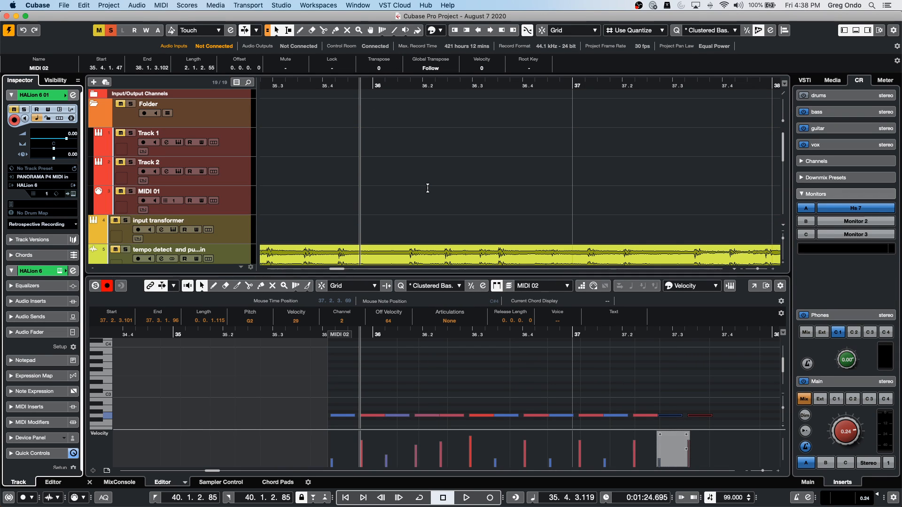
drag(417, 85, 416, 70)
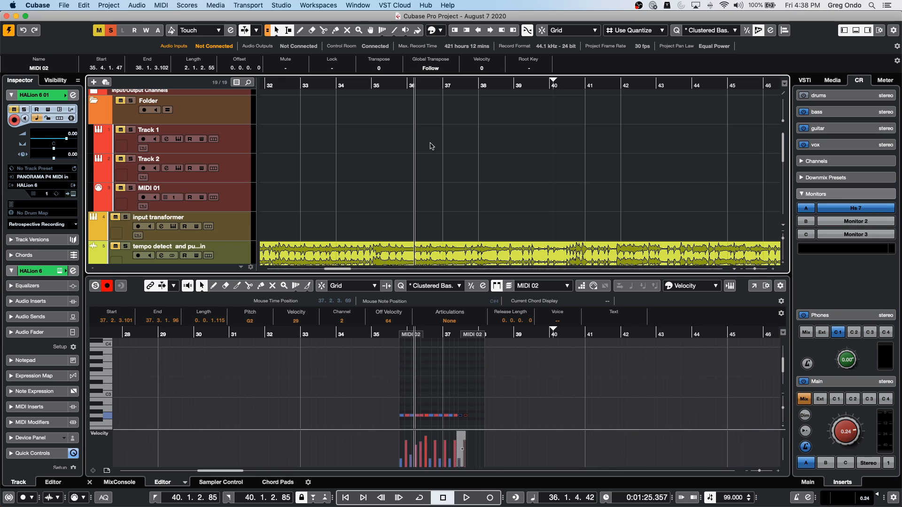
scroll(427, 157, down, 3)
right_click(445, 203)
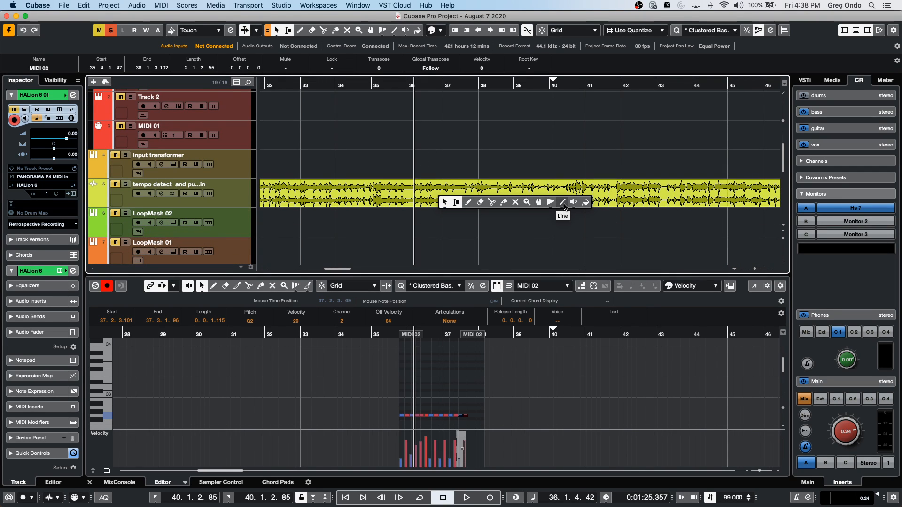
click(573, 202)
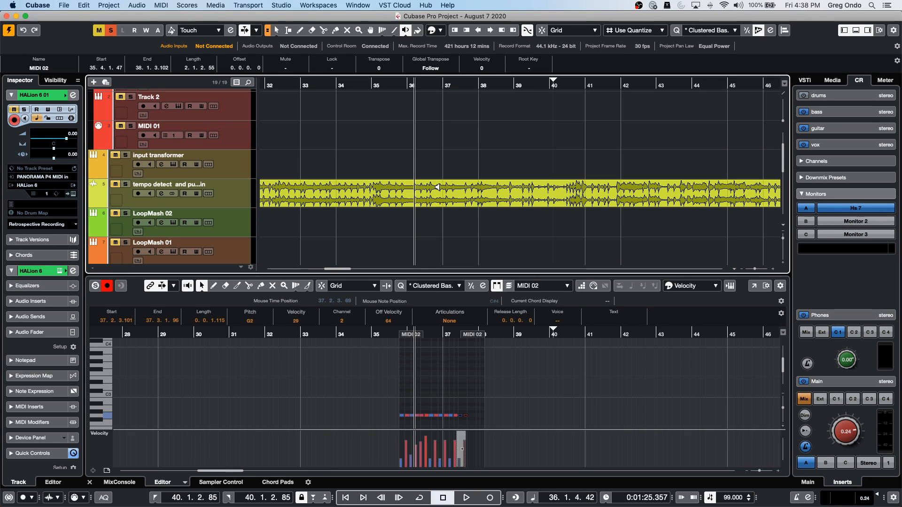
key(8)
key(9)
click(403, 192)
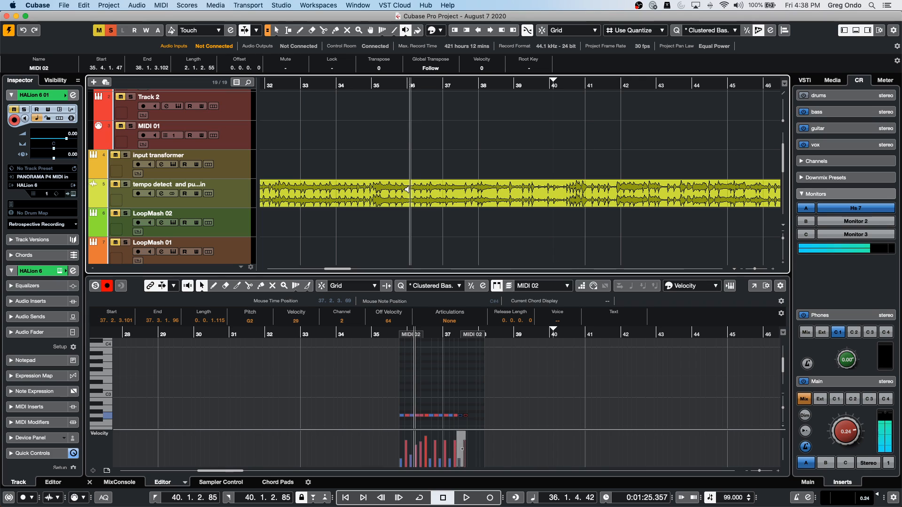
click(393, 194)
click(379, 197)
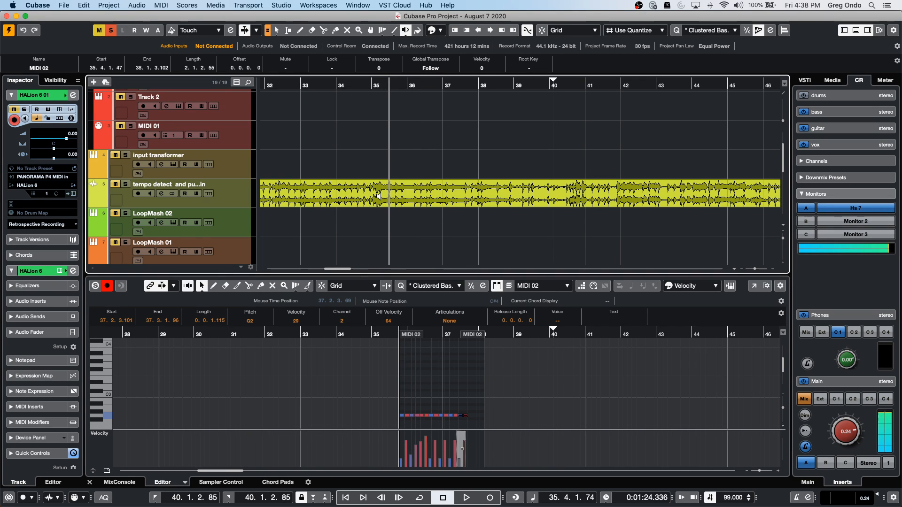
- Select the tempo detect track's audio event and audition it with the Play tool at points between bars 36 and 42
key(1)
click(389, 197)
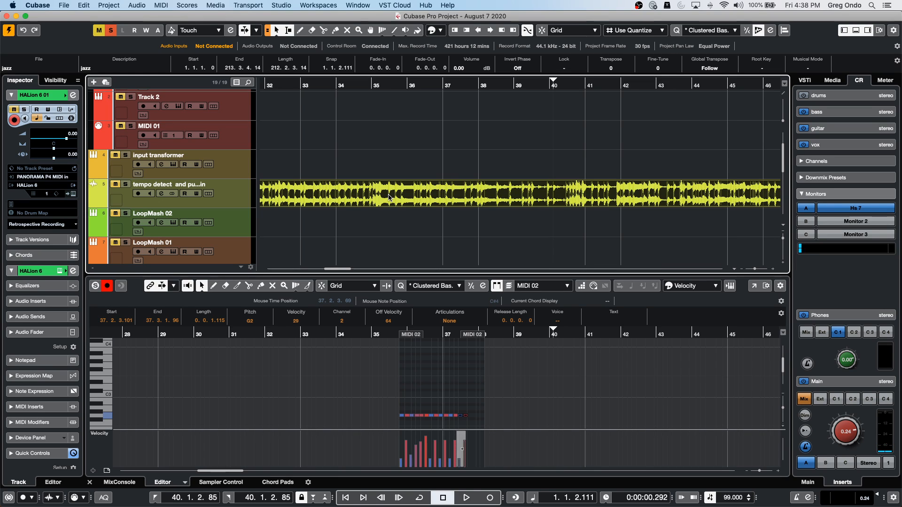
key(9)
click(428, 194)
click(541, 194)
click(605, 193)
click(616, 190)
click(554, 193)
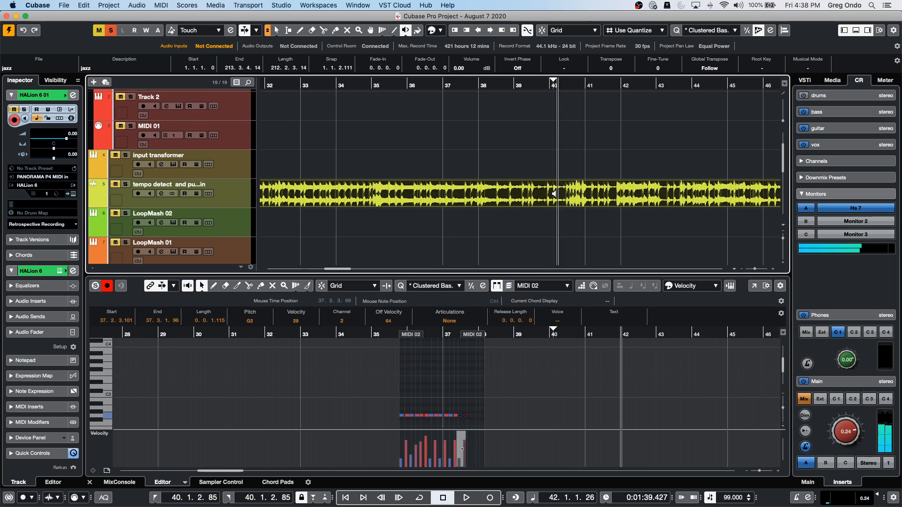
- Reselect the Play tool through its tool options and audition the audio event around bar 37
right_click(555, 193)
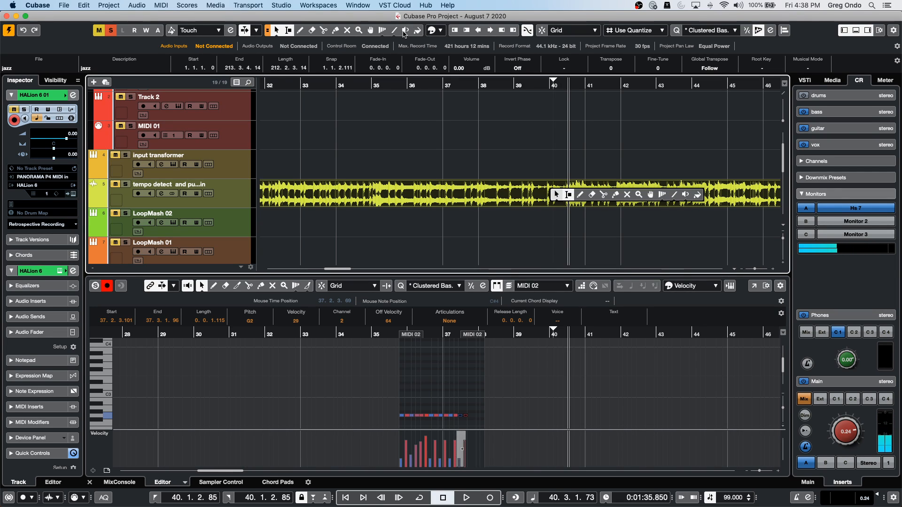
click(405, 34)
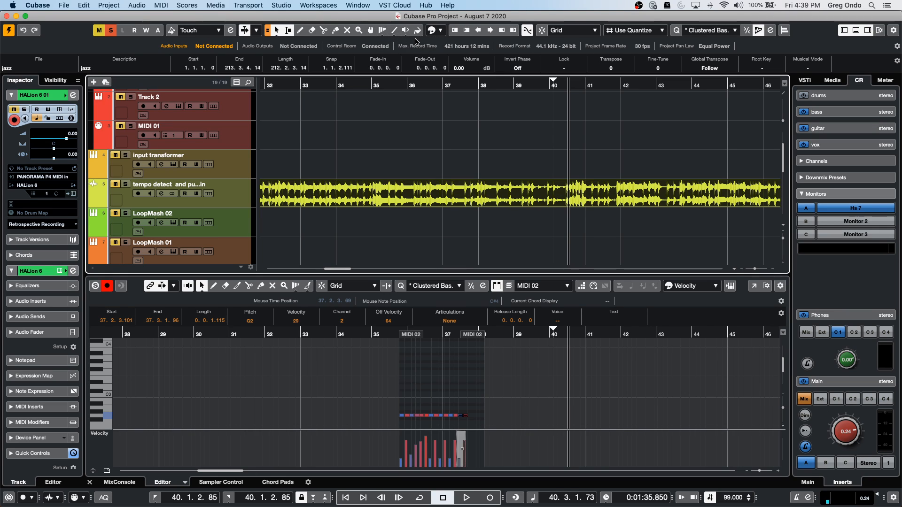
click(406, 32)
right_click(406, 31)
click(407, 33)
click(410, 40)
click(470, 190)
drag(468, 193, 469, 193)
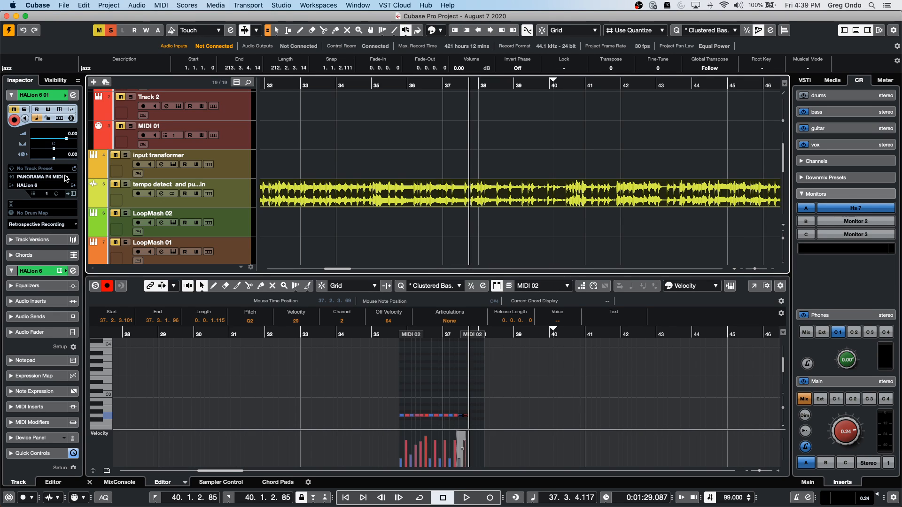
- Add a marker track below the input transformer track
right_click(230, 165)
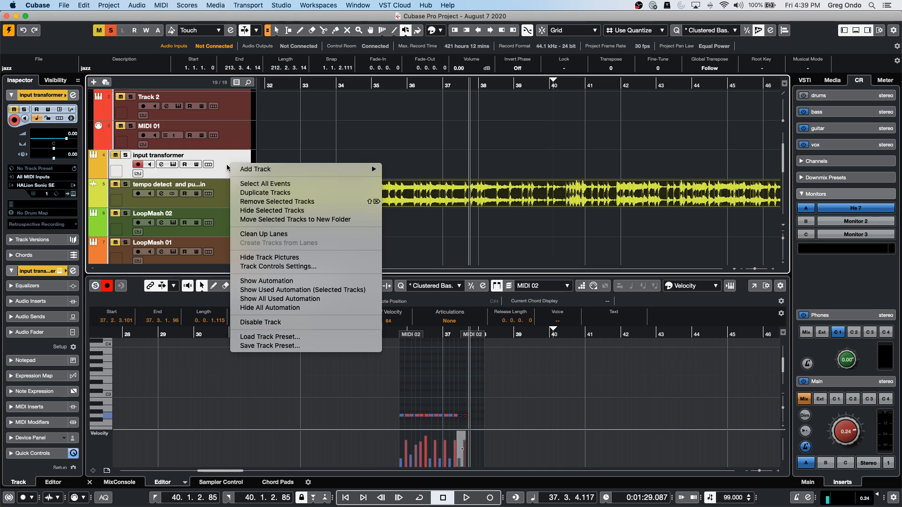
mouse_move(285, 173)
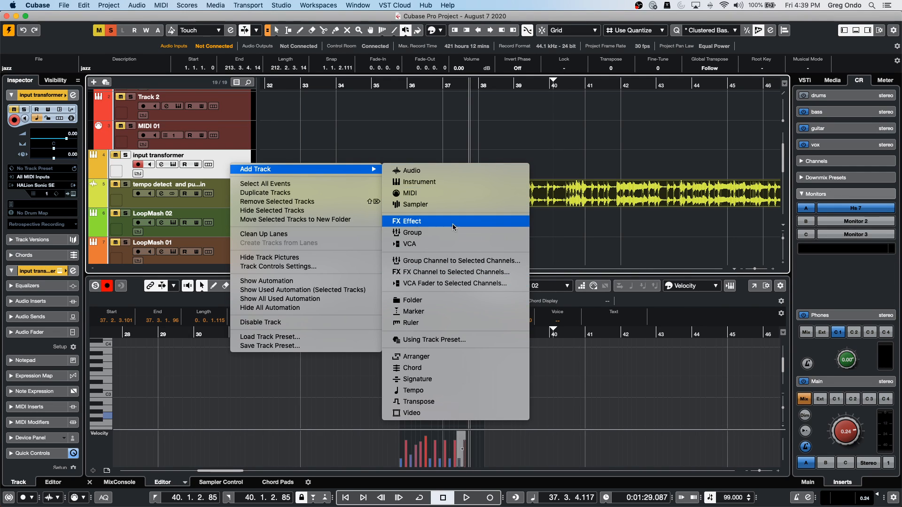
click(439, 310)
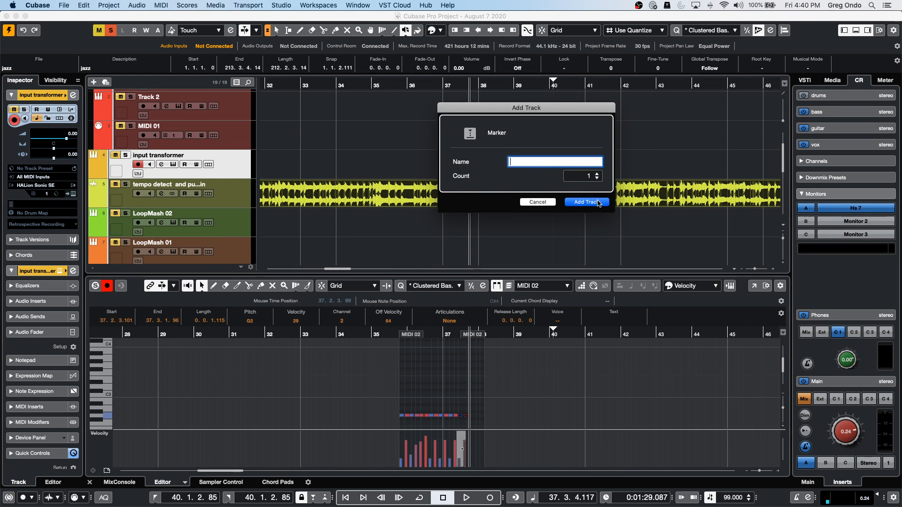
click(598, 201)
- Insert four position markers on the fly during playback, between about bars 38 and 40
key(space)
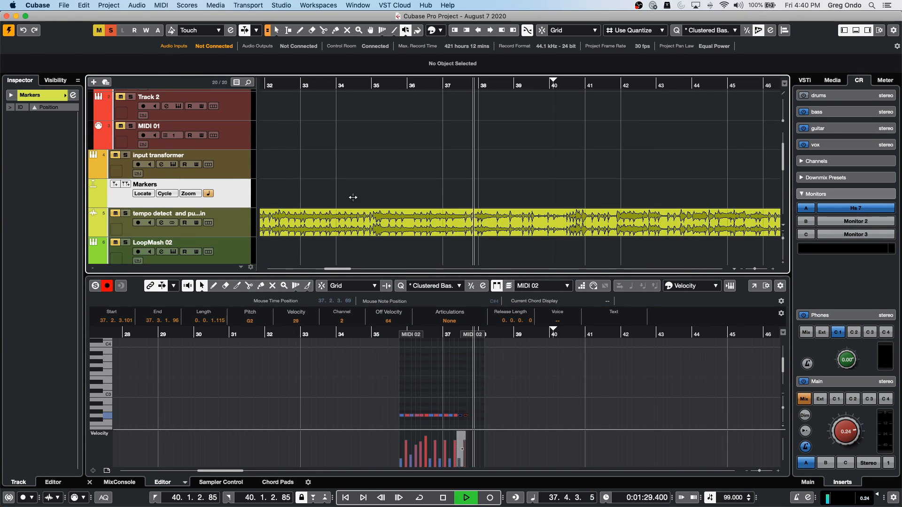
click(116, 184)
click(116, 184)
click(116, 184)
click(115, 184)
key(space)
- Draw five more position markers on the marker track at about 34.4.2, 36.2.1, 37.1.3, 41.4.4 and 43.1.3
right_click(411, 195)
click(366, 197)
click(366, 197)
click(419, 197)
click(449, 197)
click(618, 198)
click(662, 197)
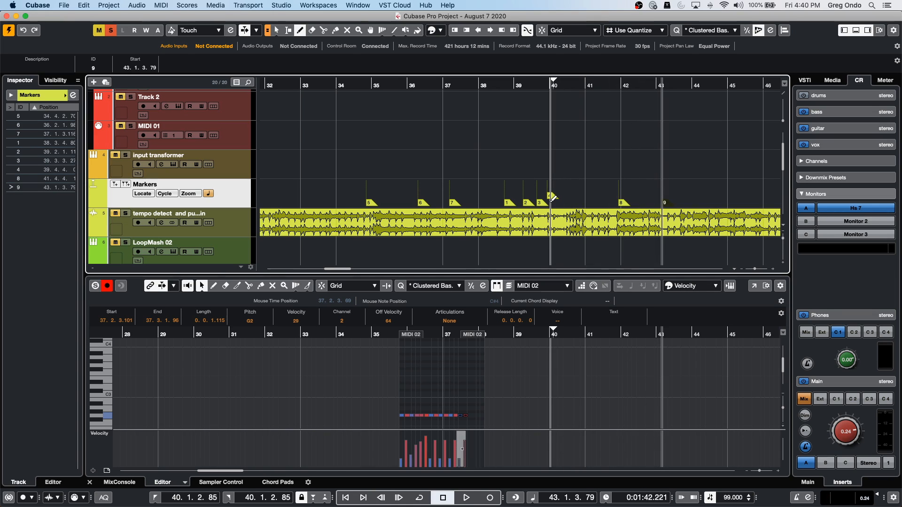
- With the Object Selection tool active, add markers at about 33.1.3 and 42.4.1 using the temporary draw function
right_click(402, 194)
click(403, 195)
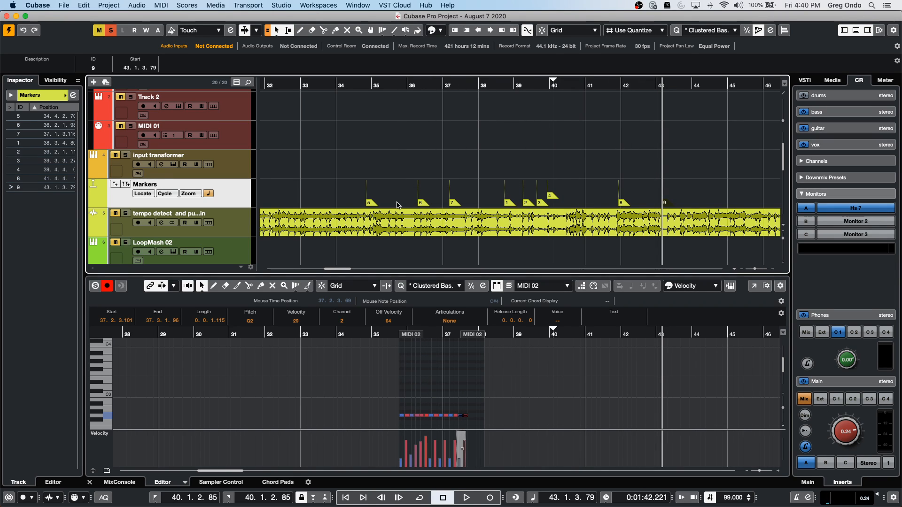
alt+click(305, 200)
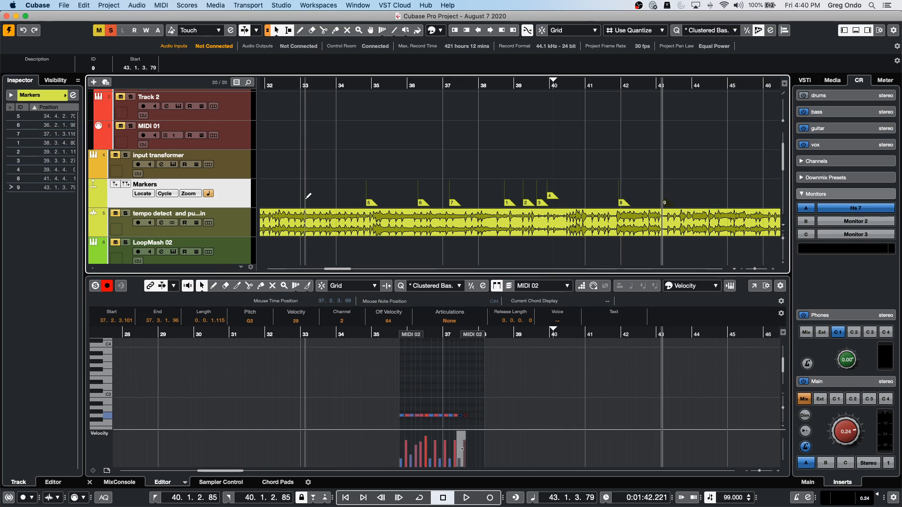
alt+click(650, 201)
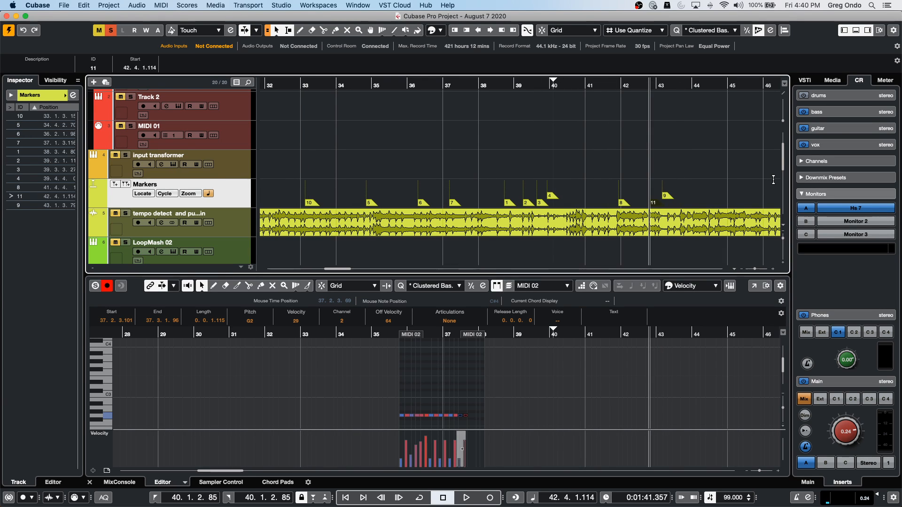
- Select a range on the marker track from about 44.1.3 to 46.1.1 and locate the project cursor to its start
drag(697, 183, 764, 185)
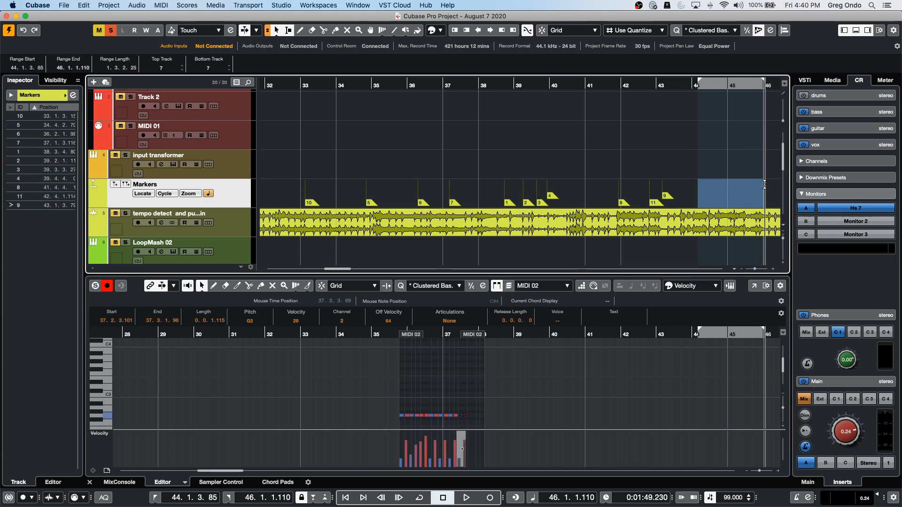
key(l)
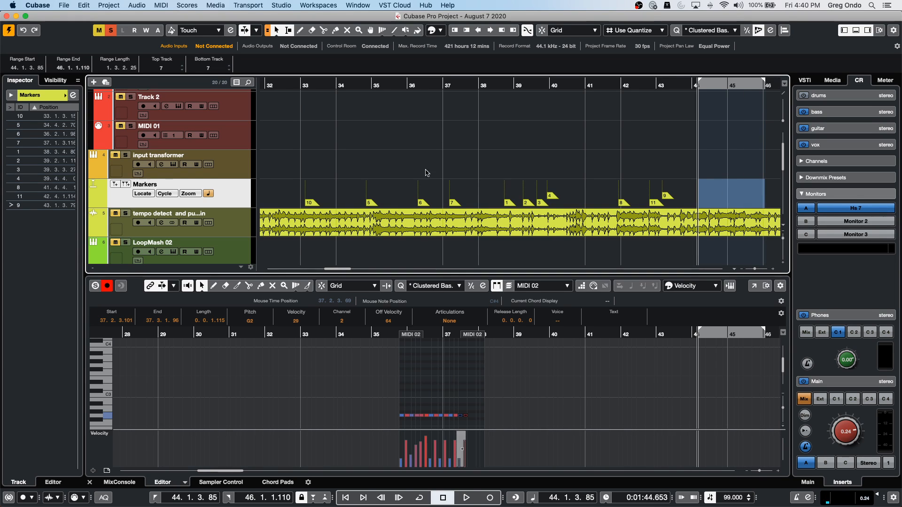
- Add a cycle marker on the marker track spanning the selected range from about 44.1.3 to 46.1.1
click(124, 184)
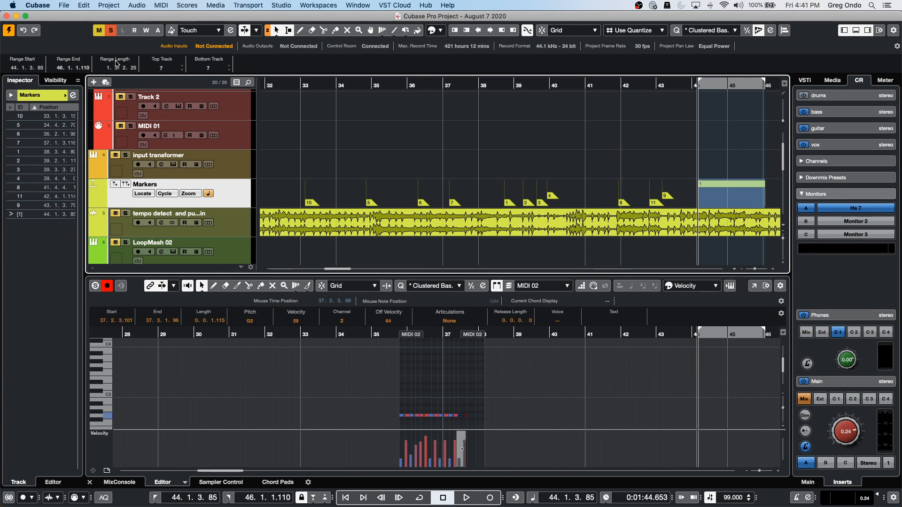
- Search the key commands for "insert marker" and check which key is assigned to the command
click(84, 5)
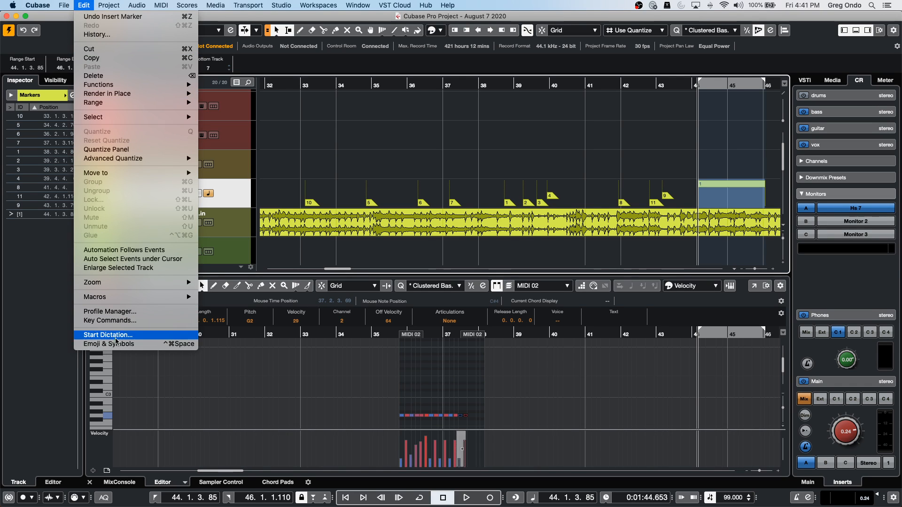
click(110, 320)
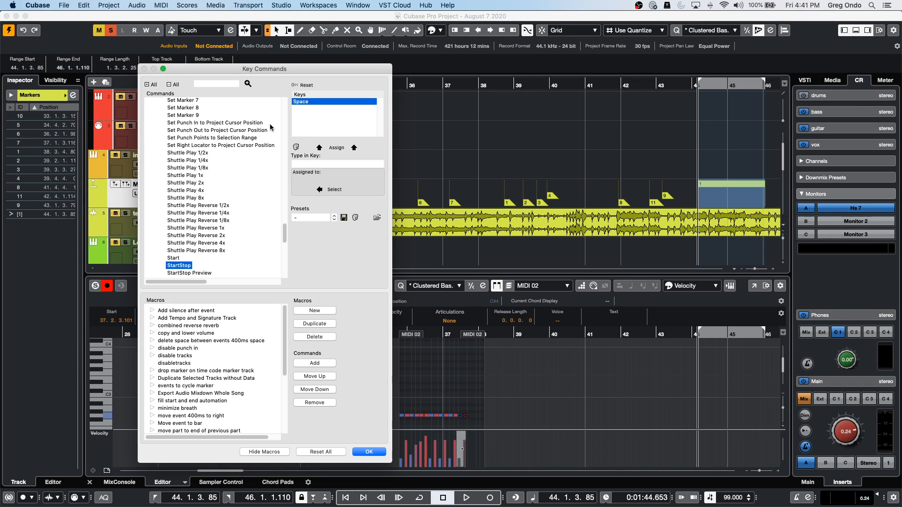
click(199, 83)
text(insert marker)
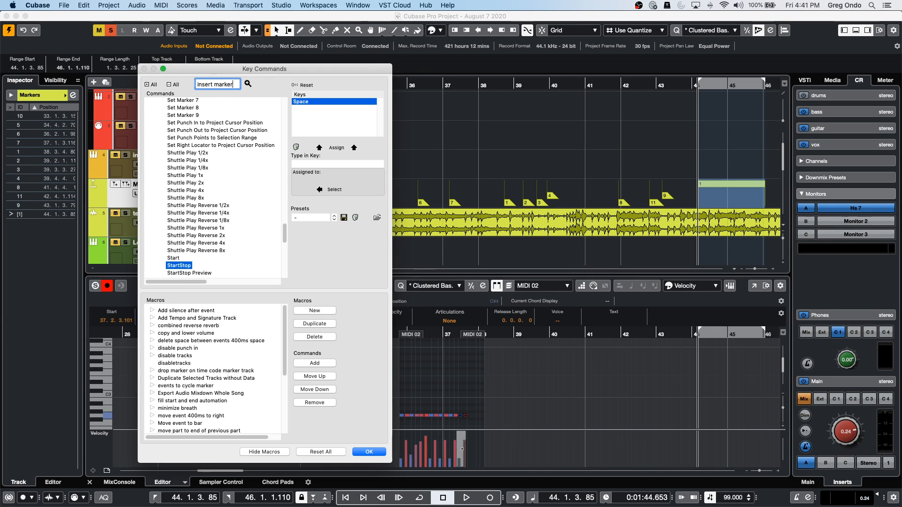
key(Return)
mouse_move(202, 282)
mouse_down()
mouse_move(278, 282)
mouse_move(205, 282)
mouse_up()
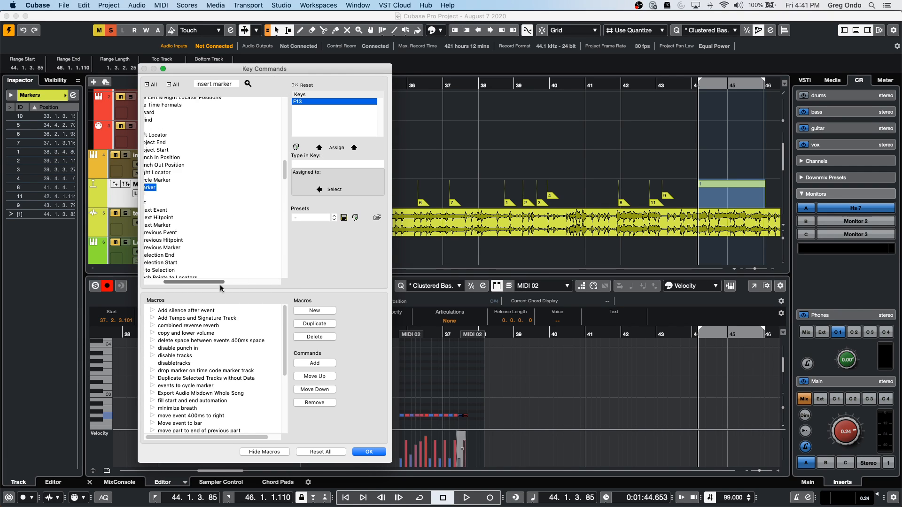
click(369, 452)
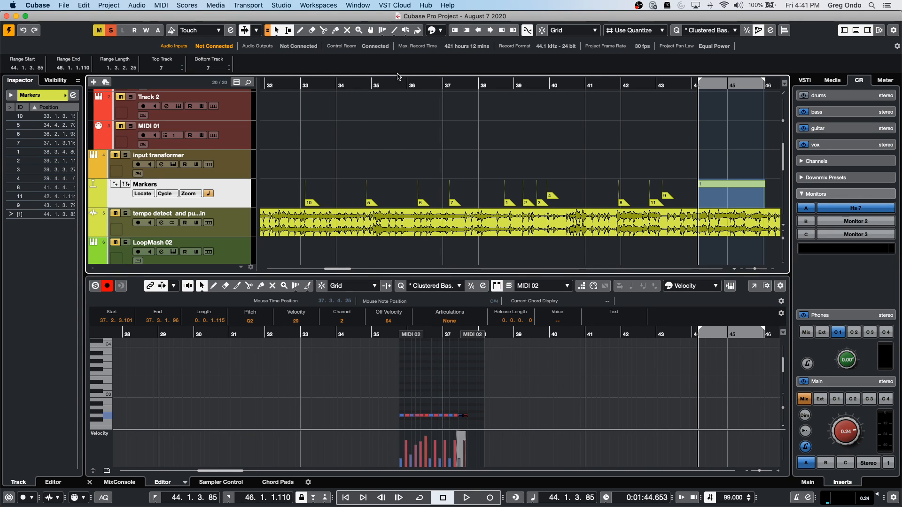
- Play from about bar 35 and insert three position markers on the fly at about 36.2.4, 36.4.1 and 37.1.1
click(395, 86)
key(space)
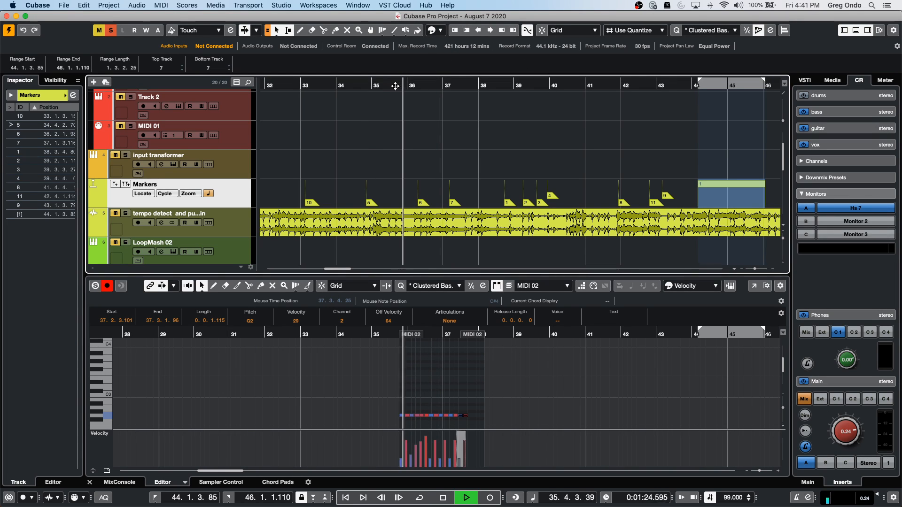
key(Insert)
key(Insert)
key(Insert)
key(space)
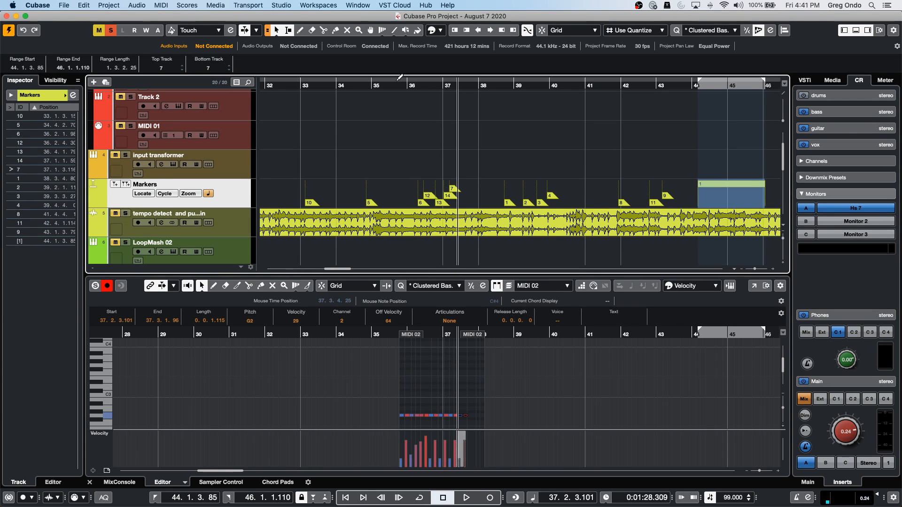
- In the Marker window, give marker 10 at 33.1.3 the description "eryeryj"
key(super+m)
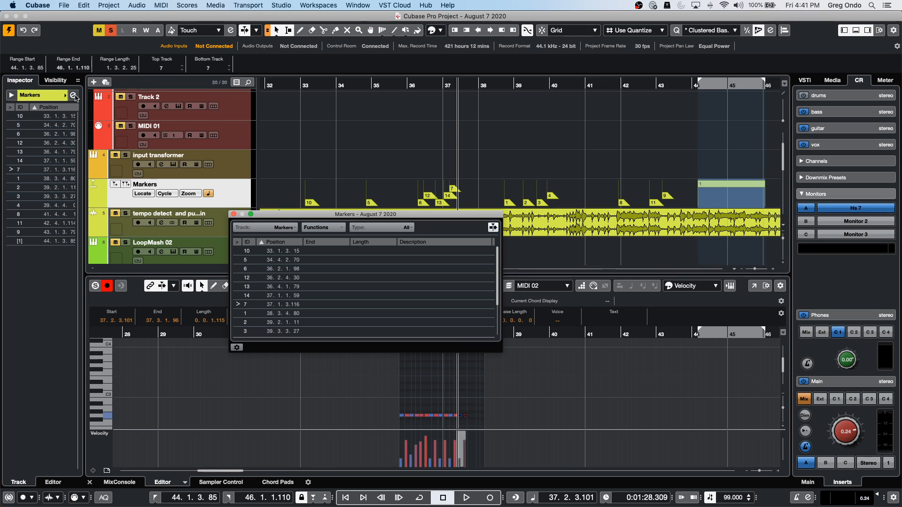
click(434, 253)
click(434, 253)
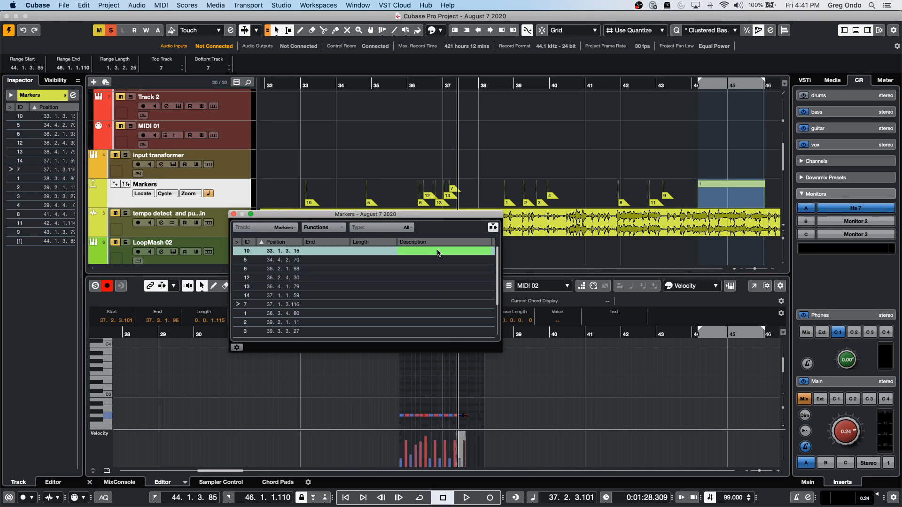
text(eryery)
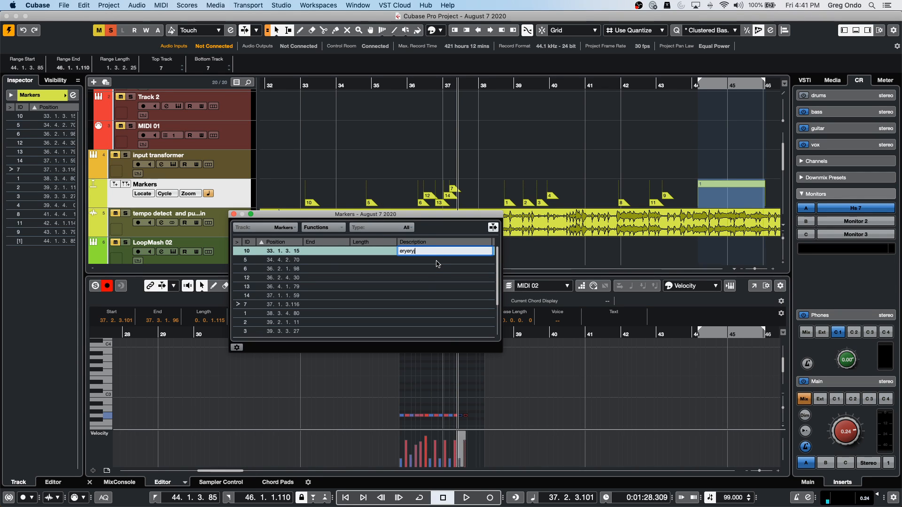
text(j)
- Describe marker 5 at 34.4.2 as "ethdghjrsgge", then close the Marker window and the Add Track dialog
click(437, 261)
key(e)
key(t)
click(436, 261)
text(ethdghjrsgge)
key(Return)
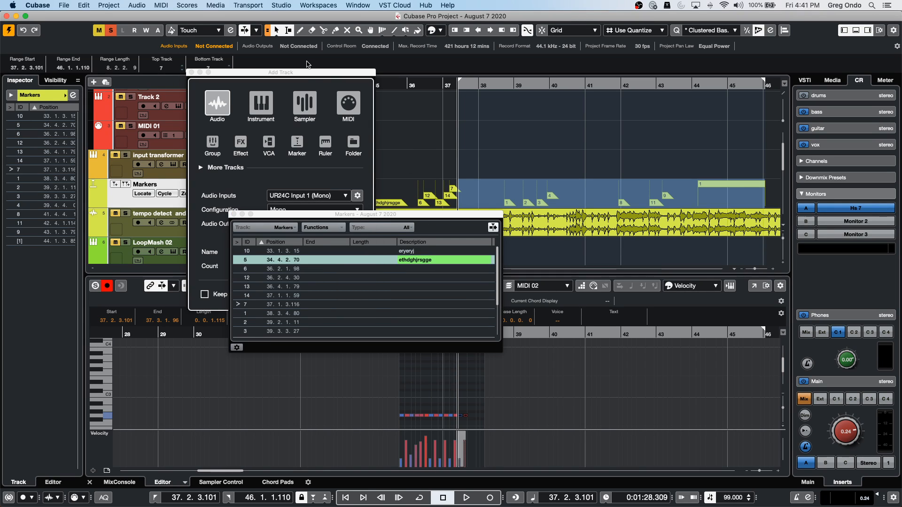
click(131, 222)
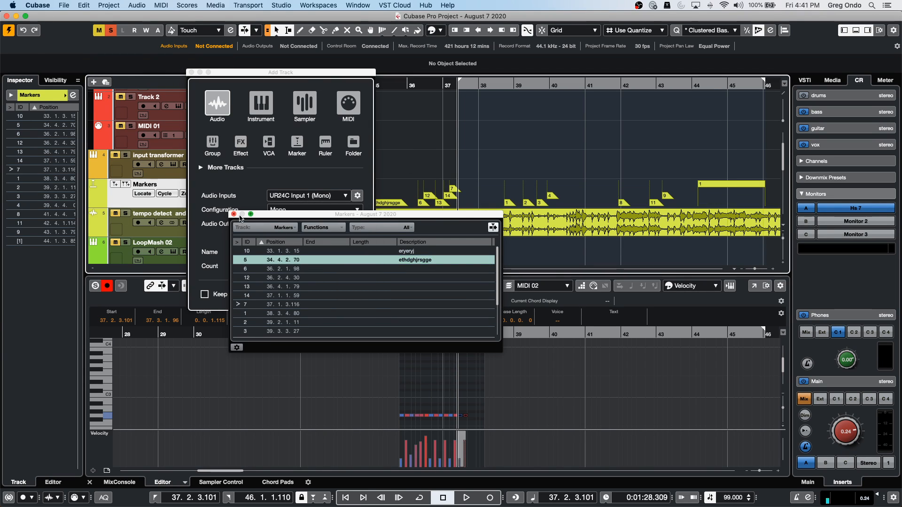
click(234, 214)
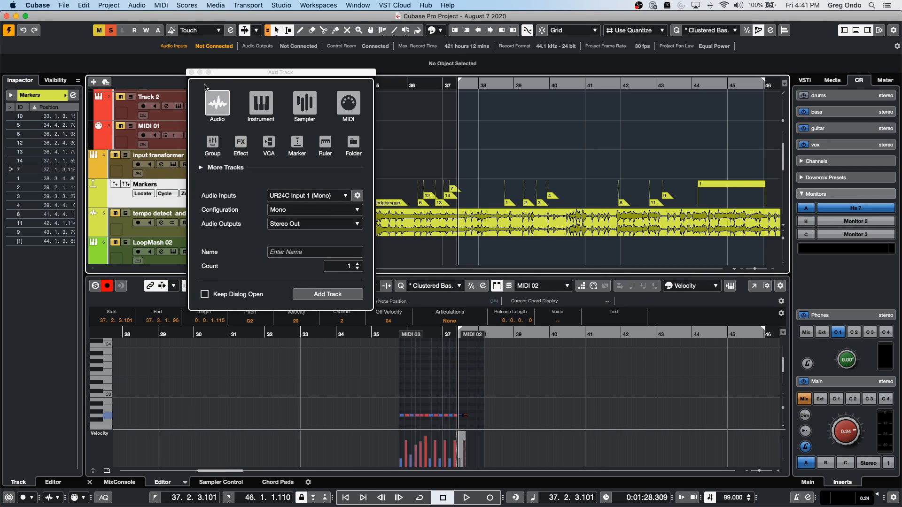
click(191, 73)
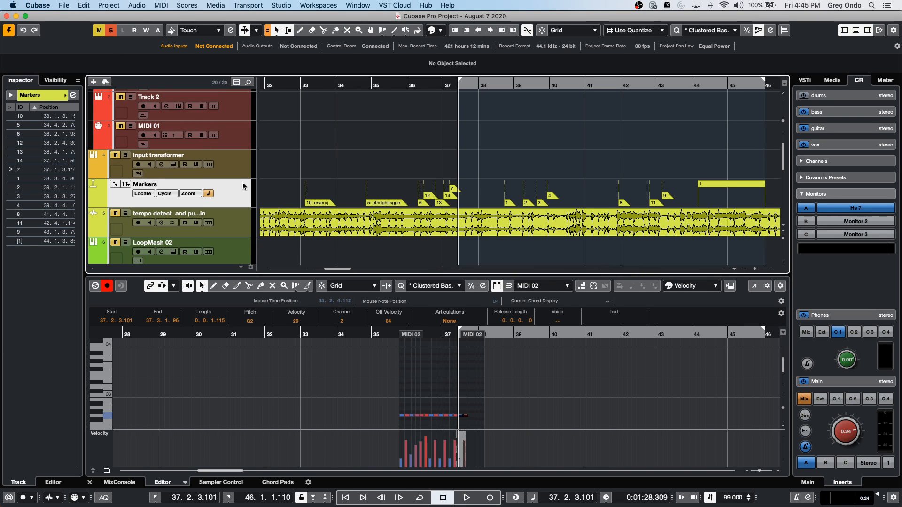
- Select the Elec Pick instrument track at the end of the track list
scroll(242, 155, down, 10)
scroll(235, 179, up, 10)
scroll(228, 206, down, 8)
click(220, 229)
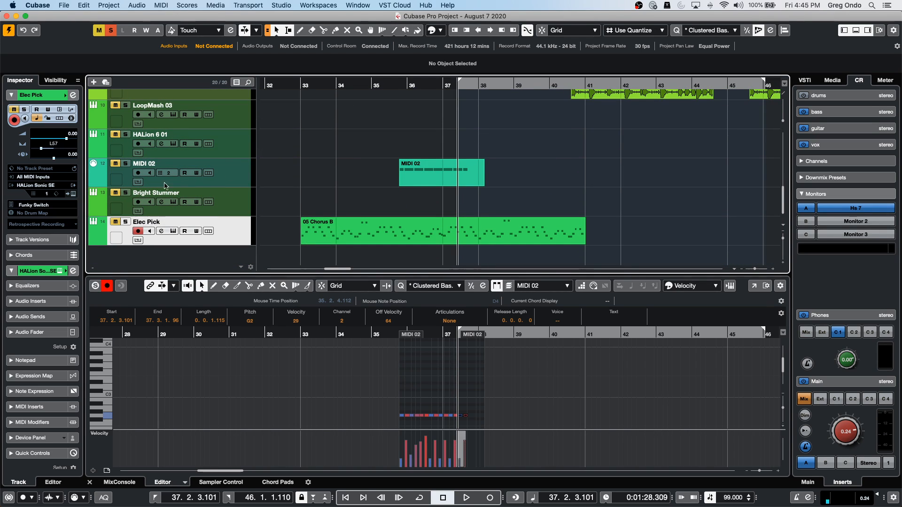
- Examine the MIDI File export and import options in the preferences
click(64, 6)
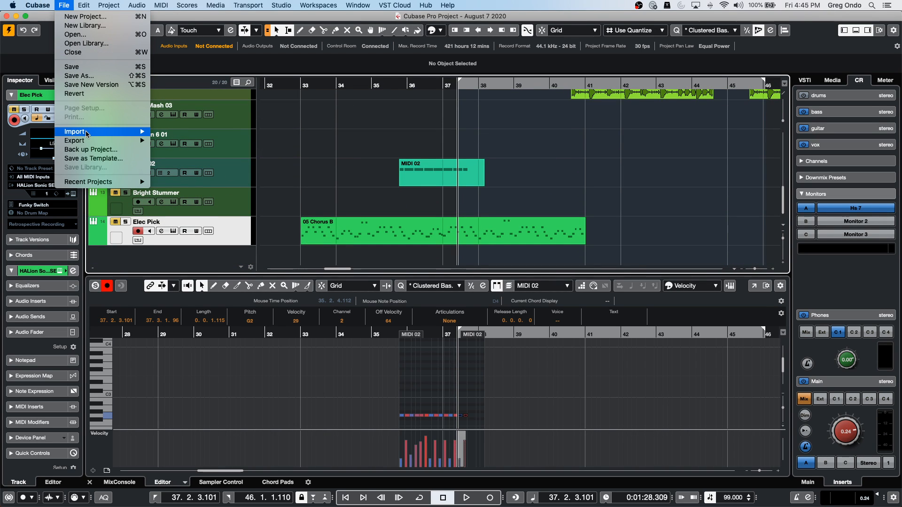
mouse_move(117, 132)
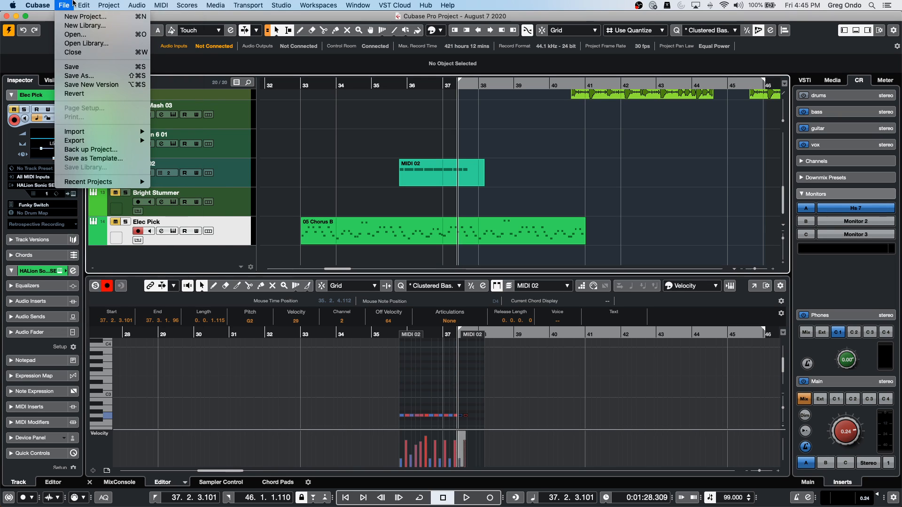
mouse_move(38, 5)
click(45, 33)
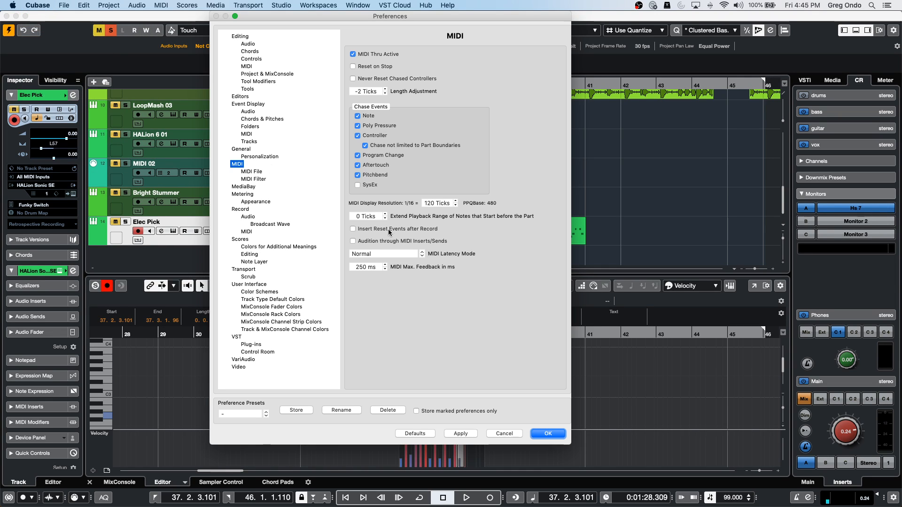
click(249, 171)
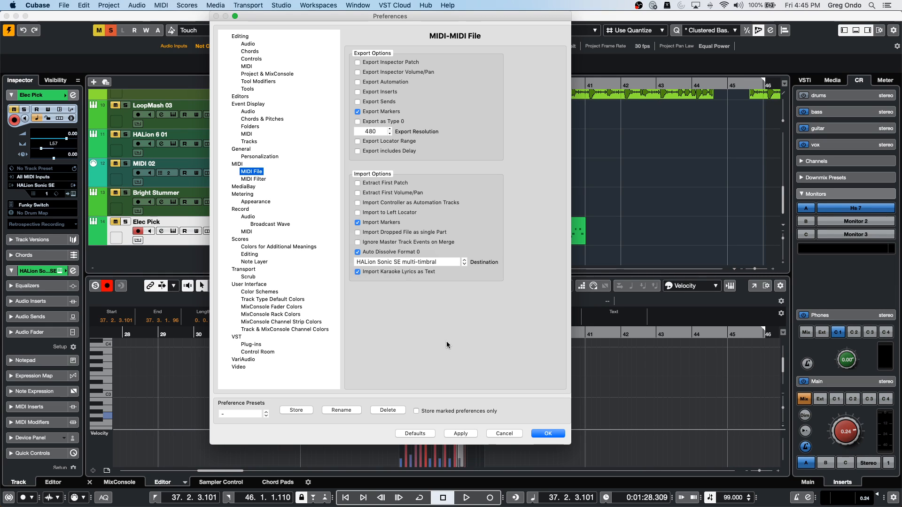
click(552, 435)
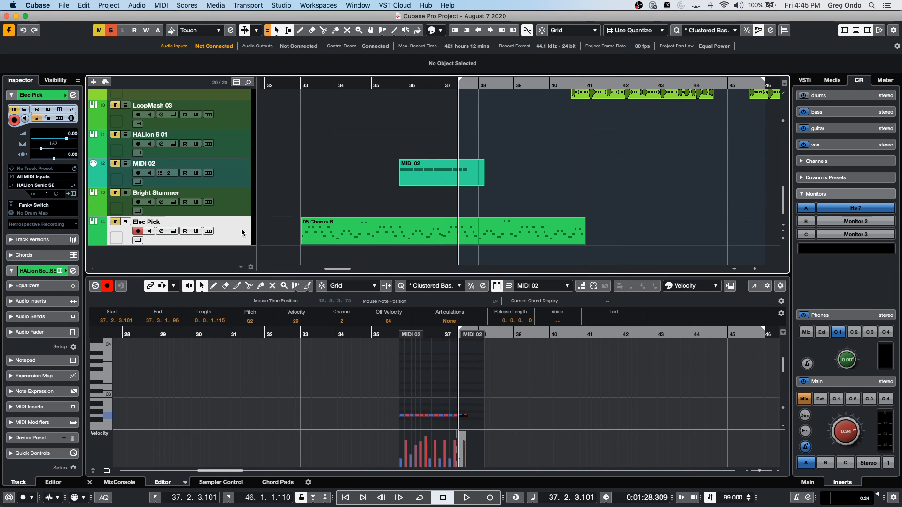
- Set the MIDI channel of the Elec Pick track to Any
right_click(215, 234)
click(45, 195)
click(45, 195)
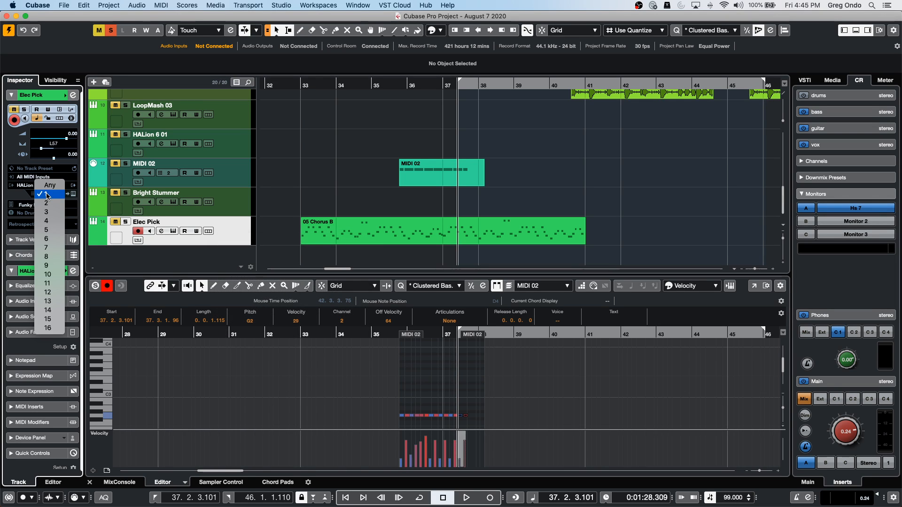
click(49, 185)
- Examine the Dissolve Part options for the 05 Chorus B part on the Elec Pick track, leaving the part undissolved
click(161, 5)
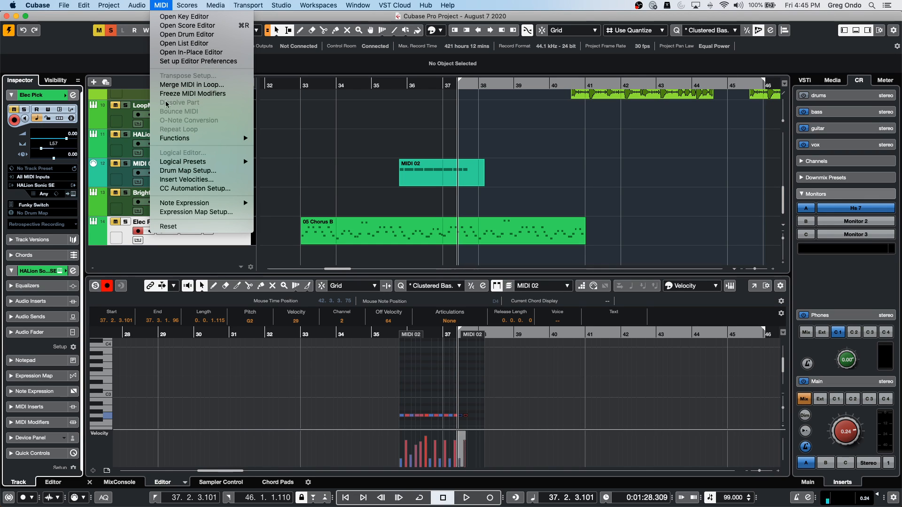
click(342, 239)
click(342, 239)
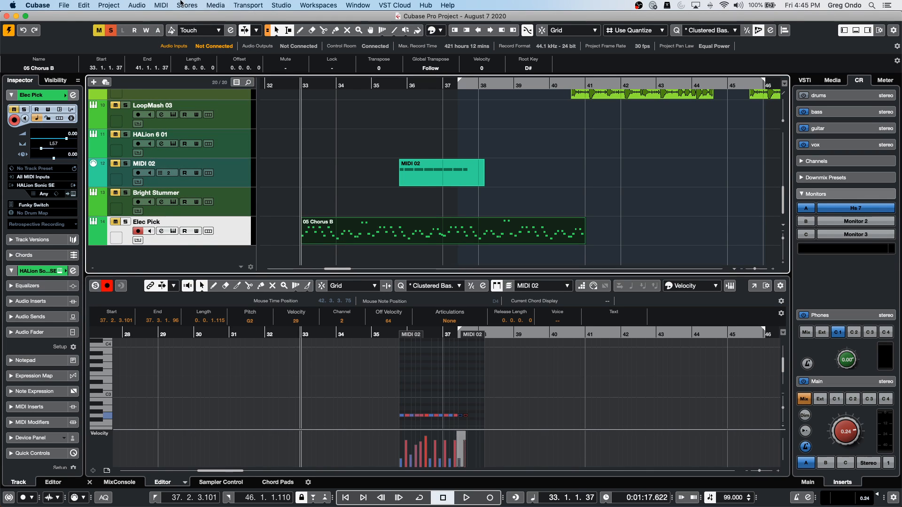
click(162, 5)
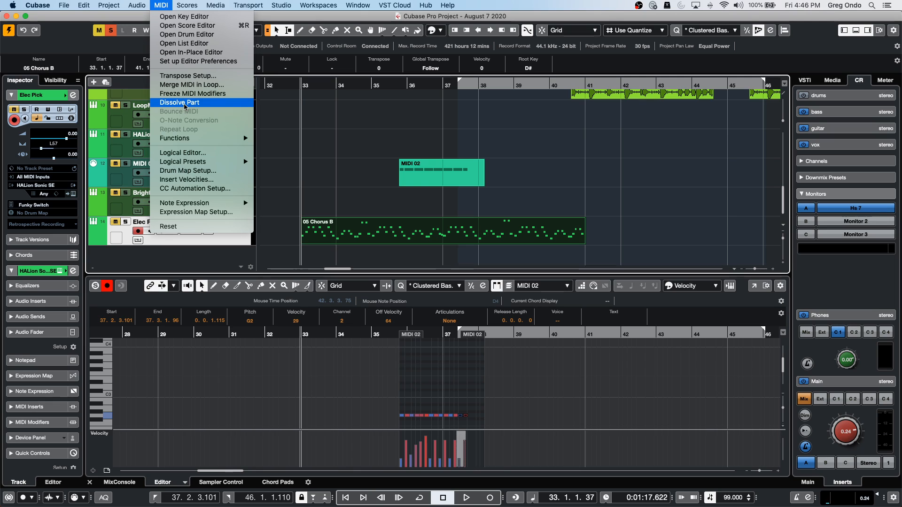
click(178, 102)
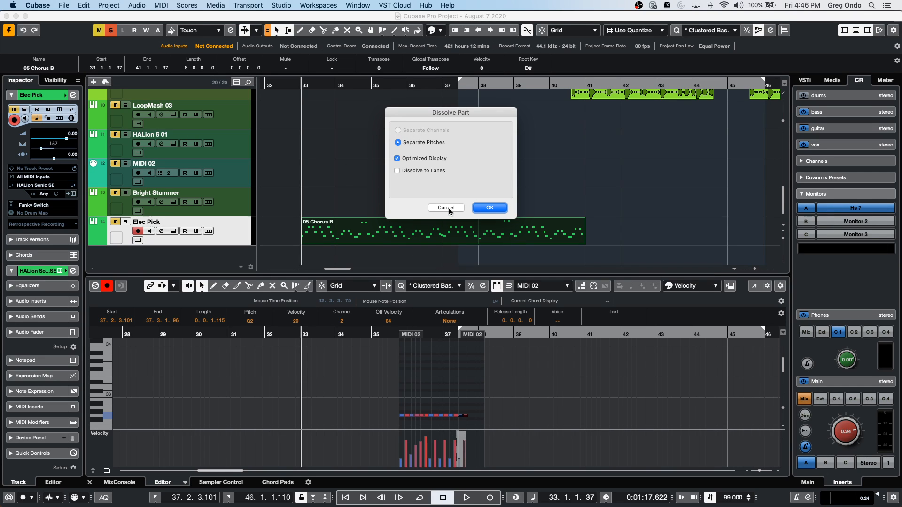
click(449, 210)
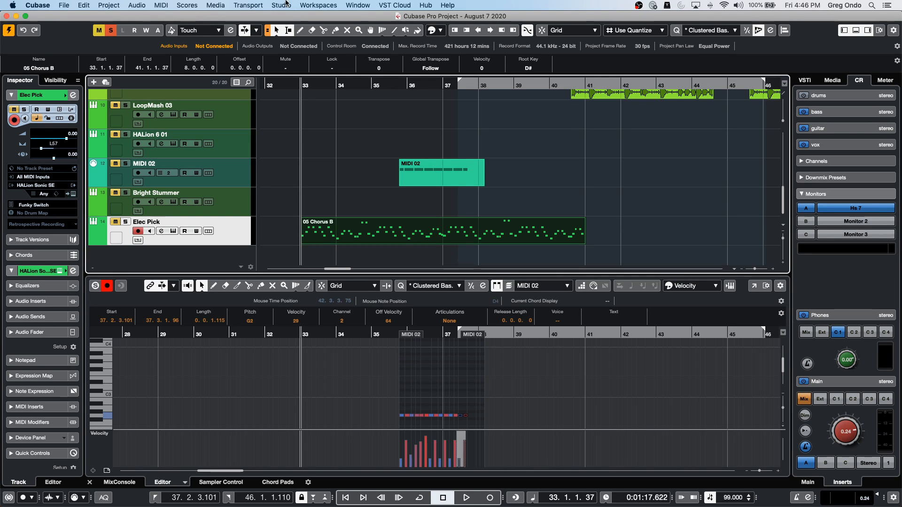
- Examine the MIDI and Process Logical Preset categories in the Key Commands list
click(84, 5)
mouse_move(68, 6)
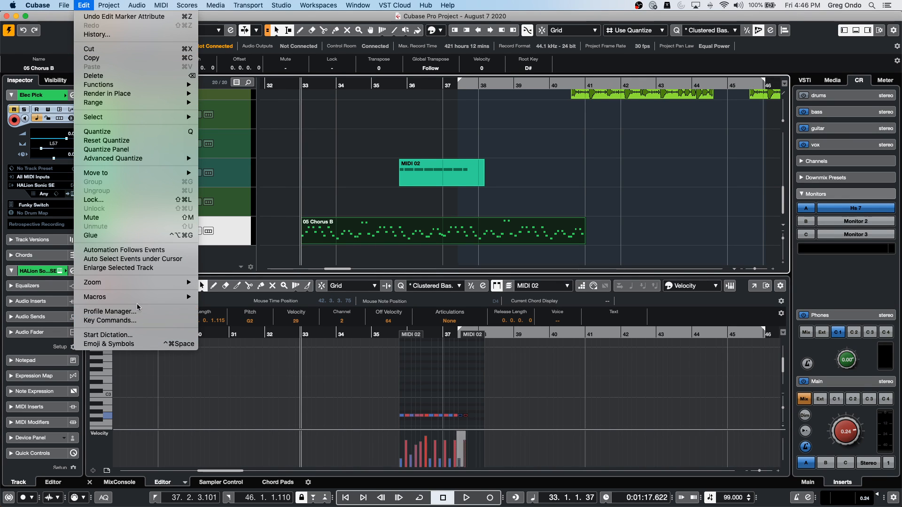
click(136, 320)
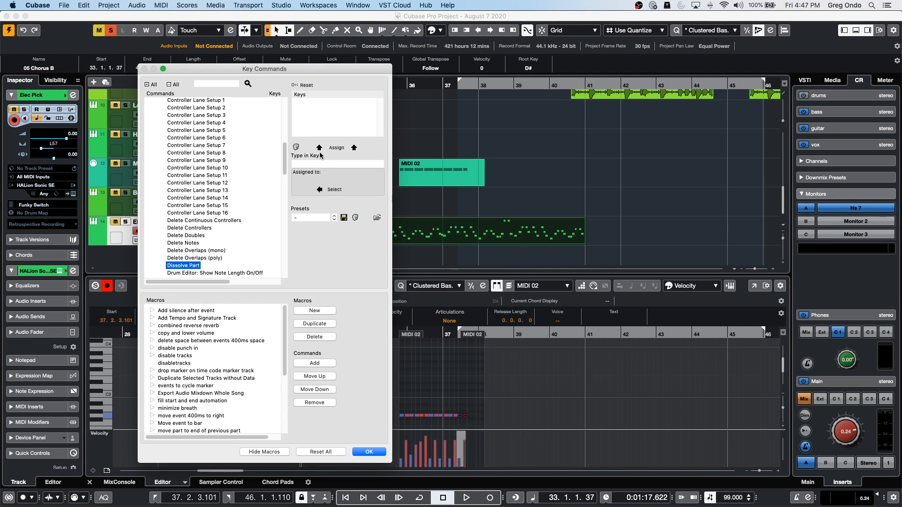
scroll(205, 178, down, 5)
scroll(205, 177, down, 10)
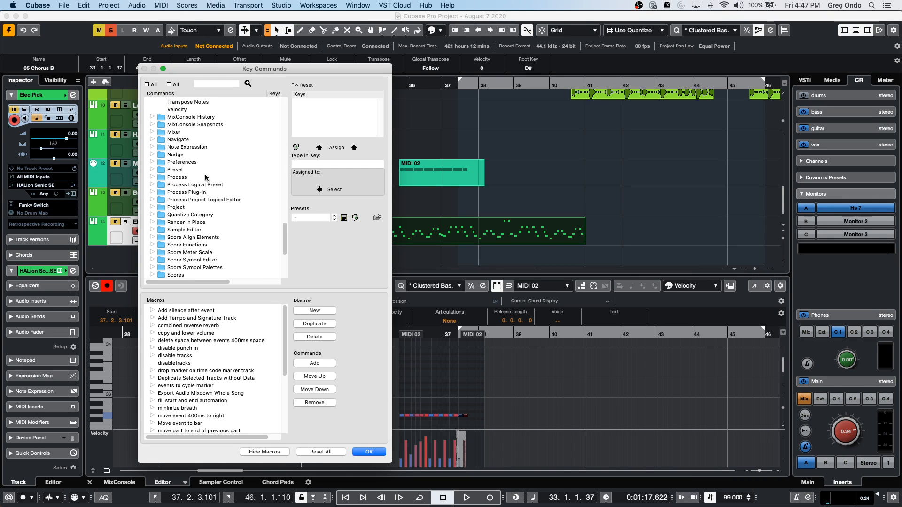
scroll(205, 177, down, 1)
scroll(206, 177, up, 1)
scroll(205, 177, up, 3)
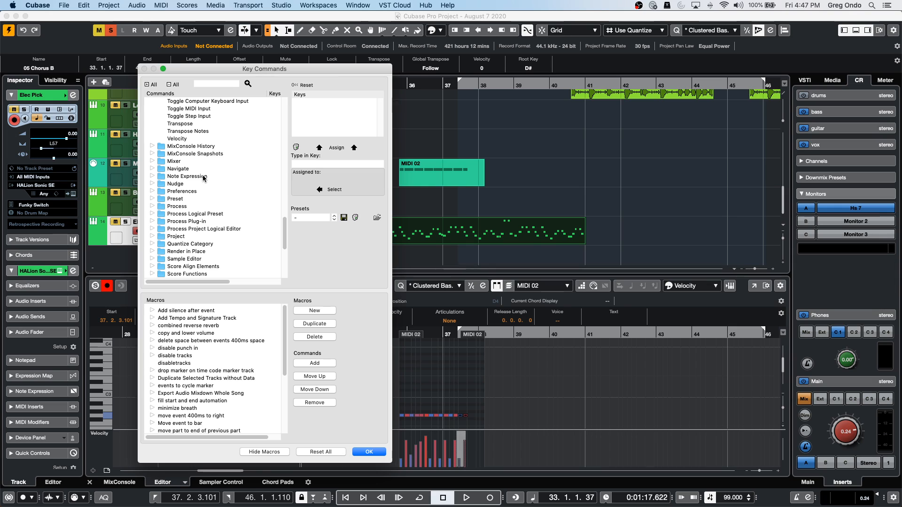
click(149, 214)
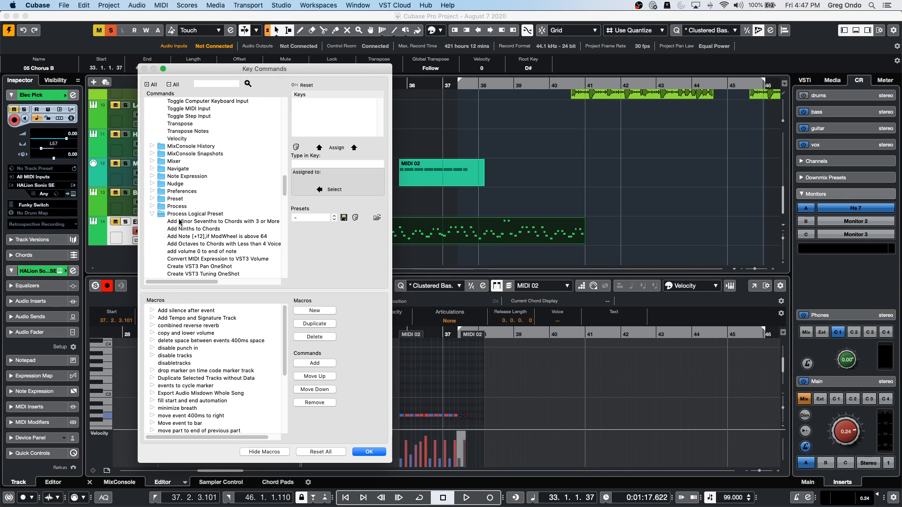
scroll(169, 218, down, 8)
scroll(184, 225, up, 15)
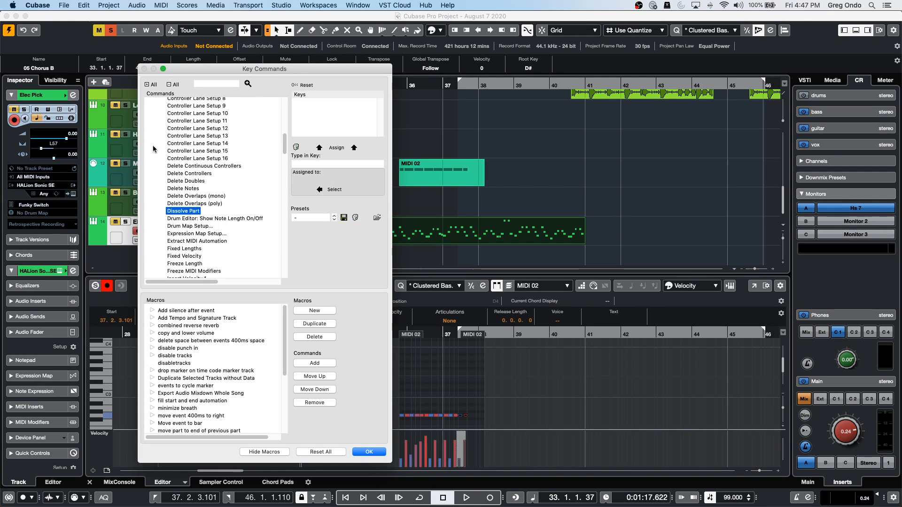
scroll(153, 149, up, 5)
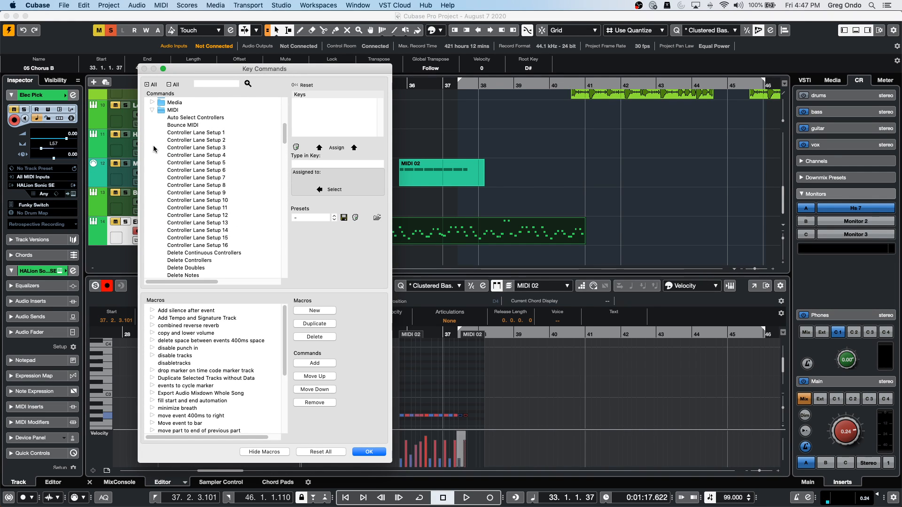
scroll(188, 129, down, 2)
scroll(157, 188, down, 10)
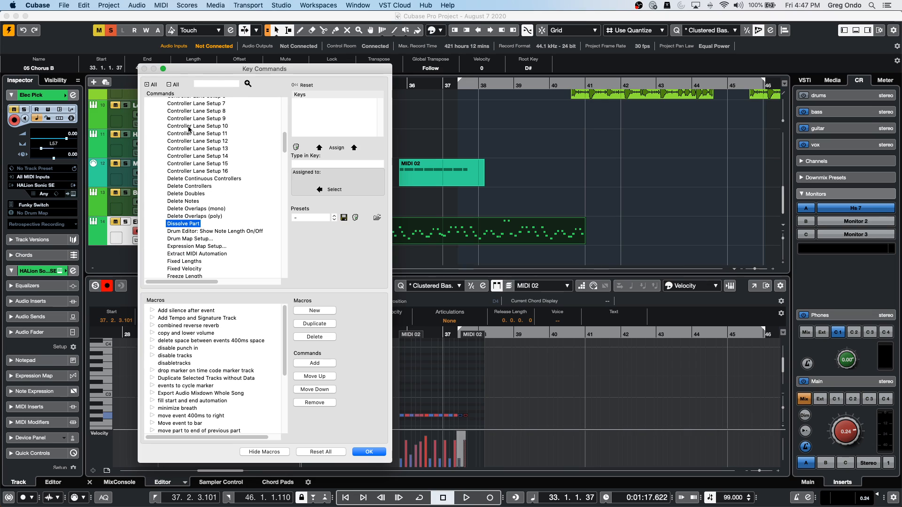
click(152, 177)
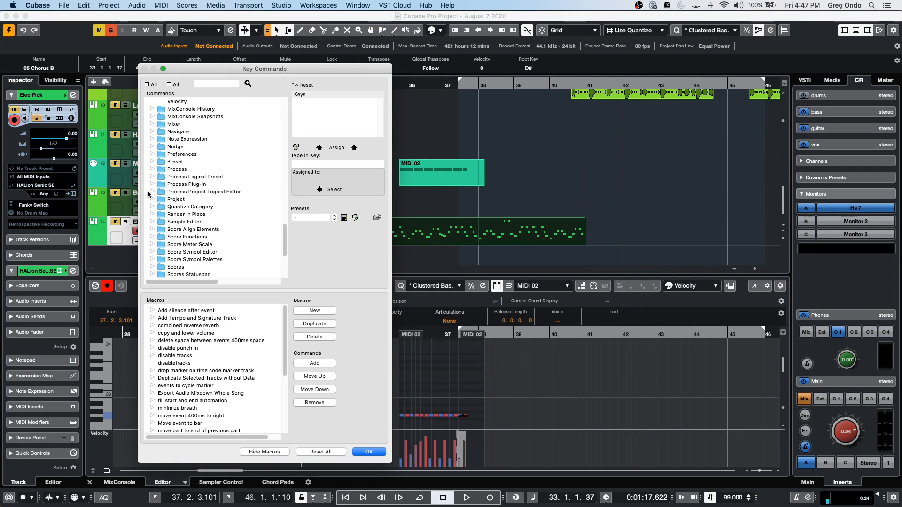
- Examine the Process Project Logical Editor commands in the key commands list and close the dialog
click(163, 193)
click(153, 192)
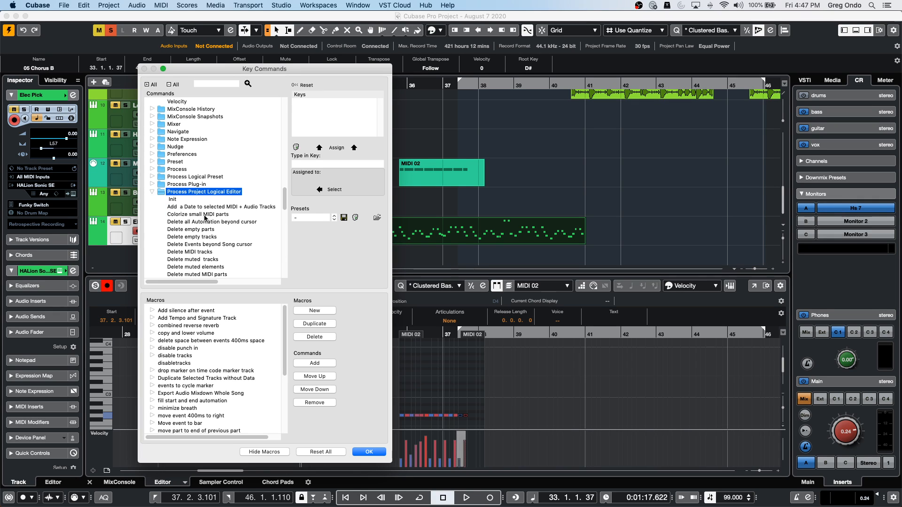
scroll(209, 216, down, 5)
scroll(210, 216, up, 3)
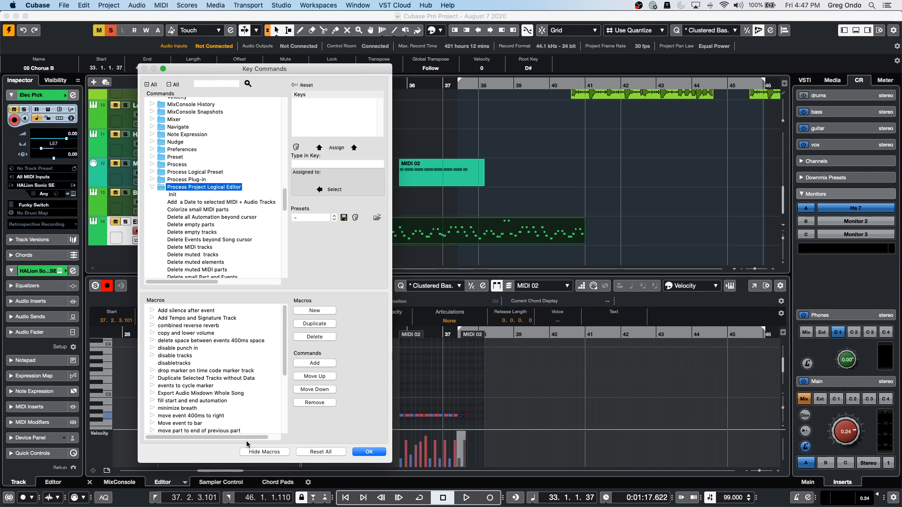
click(369, 451)
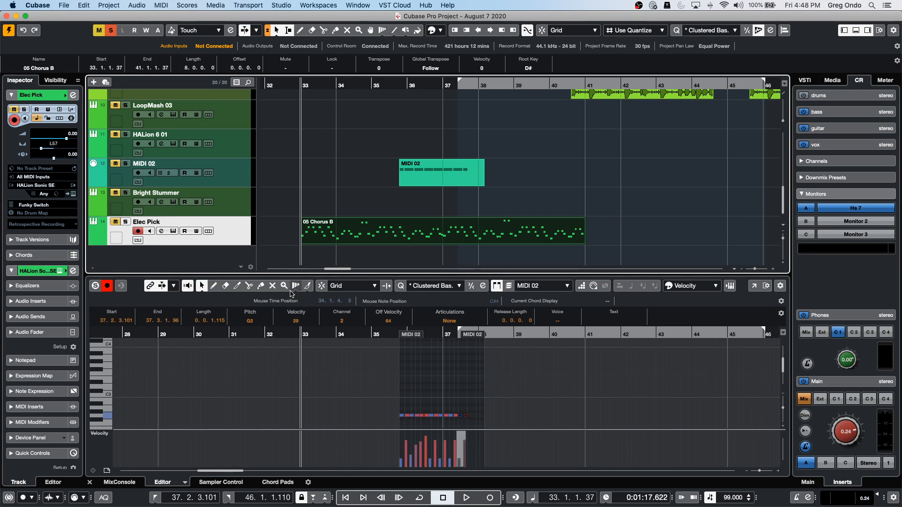
- Audition the Clustered Bass_Beat 1 events on the Exit_Bass 2 and Clustered Bass_Beat 1 tracks with the Play tool
scroll(538, 180, up, 2)
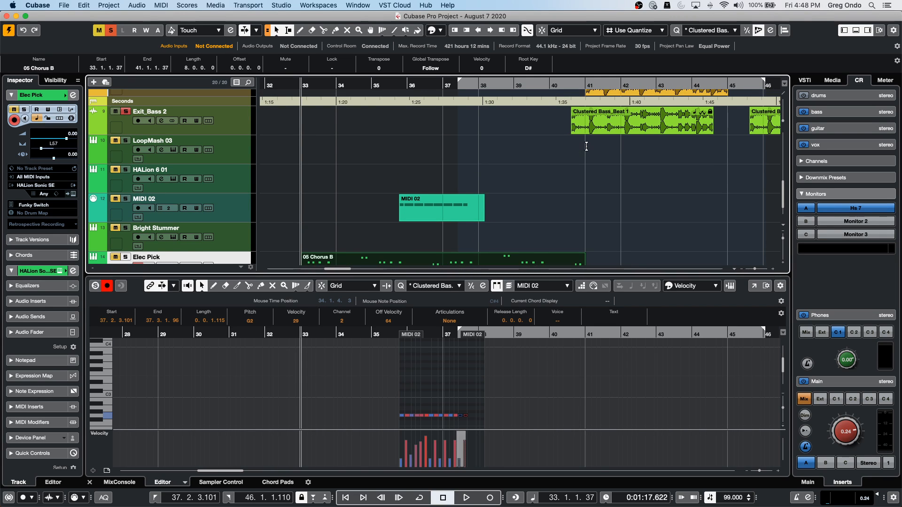
click(595, 132)
right_click(594, 131)
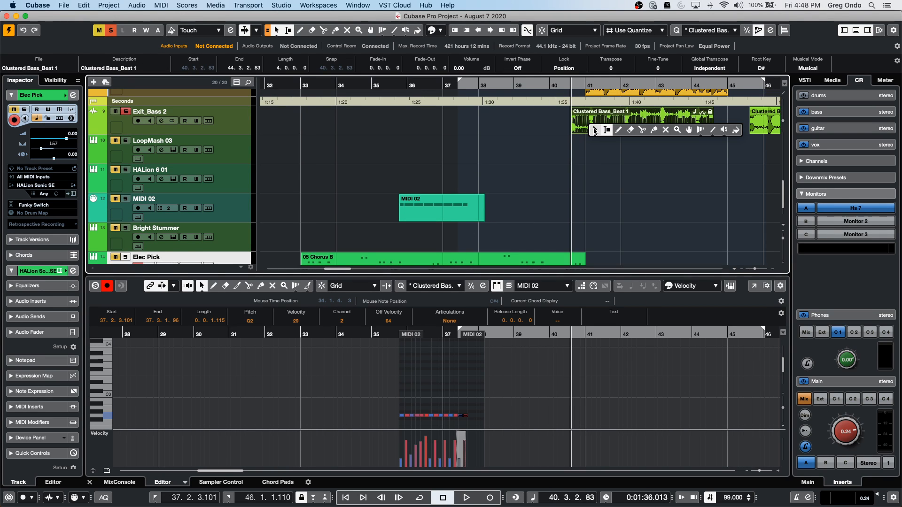
click(722, 131)
click(583, 126)
right_click(583, 126)
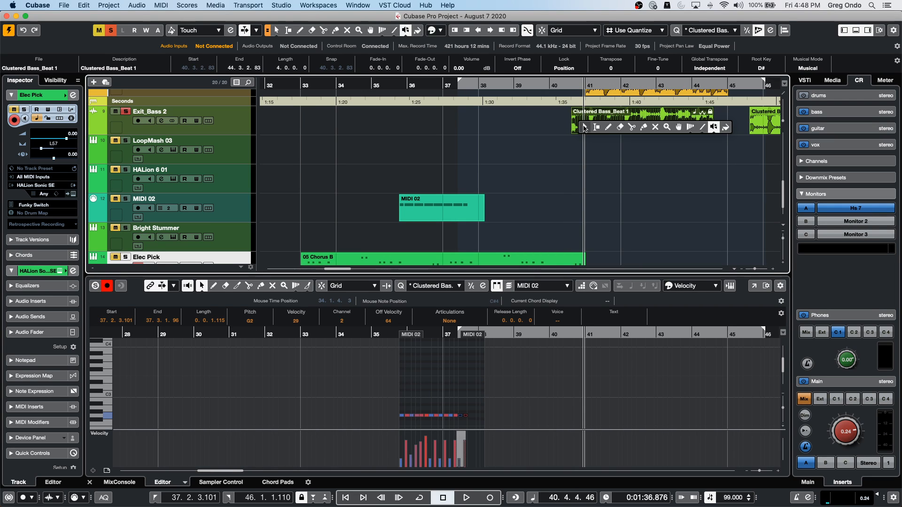
click(715, 128)
drag(589, 119, 589, 119)
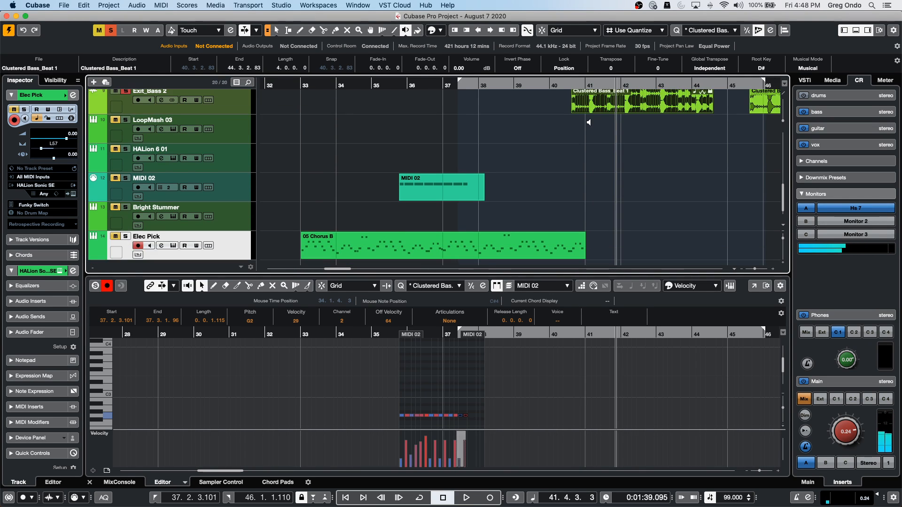
scroll(597, 132, up, 3)
click(593, 144)
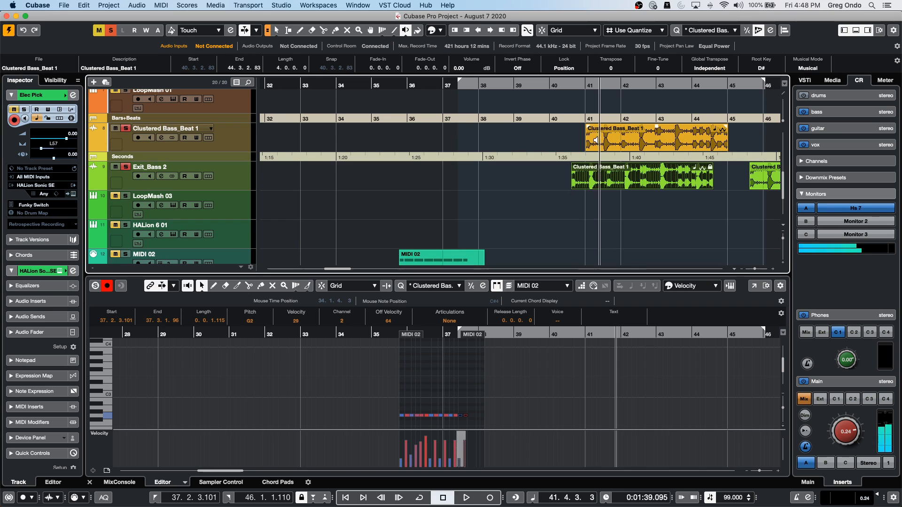
- Audition the audio event on the tempo detect track around bars 35 to 37, and return to the Object Selection tool
scroll(592, 143, up, 5)
scroll(593, 144, up, 1)
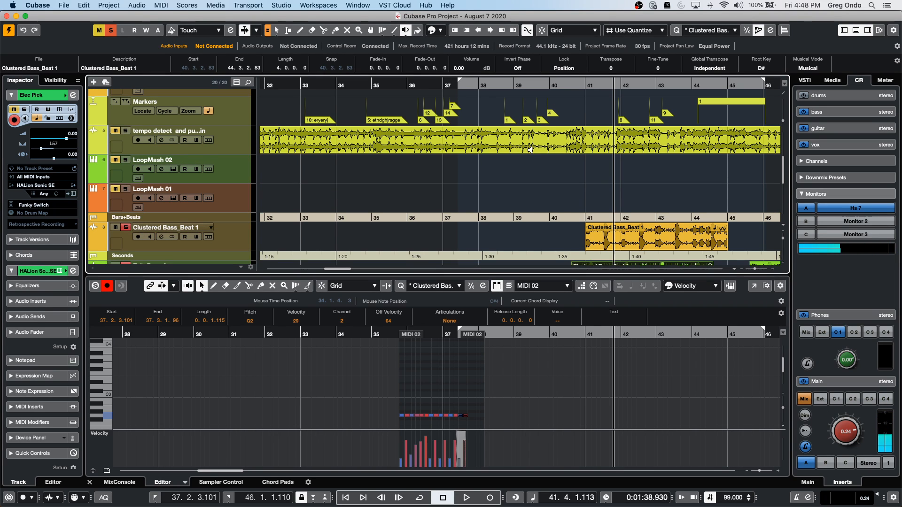
click(380, 142)
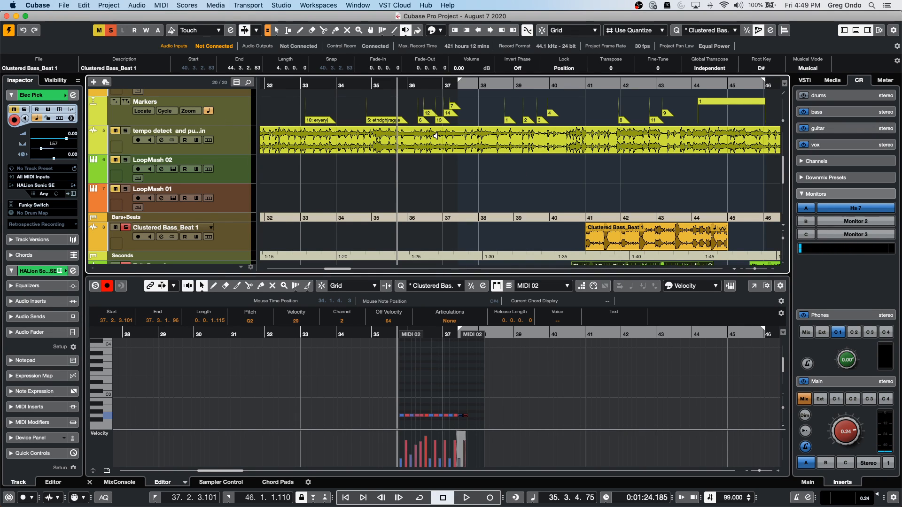
click(435, 136)
key(1)
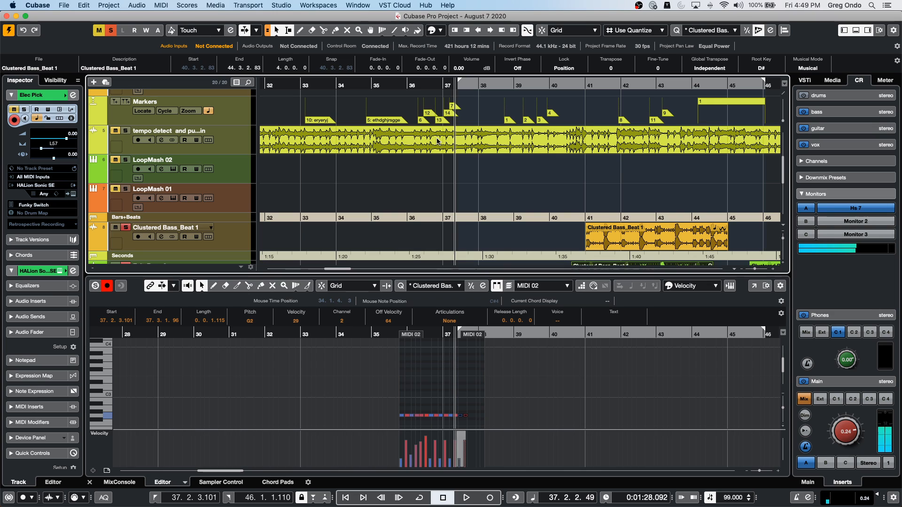
- Select the jazz event on the tempo detect track and open it with the SpectraLayers extension
click(435, 136)
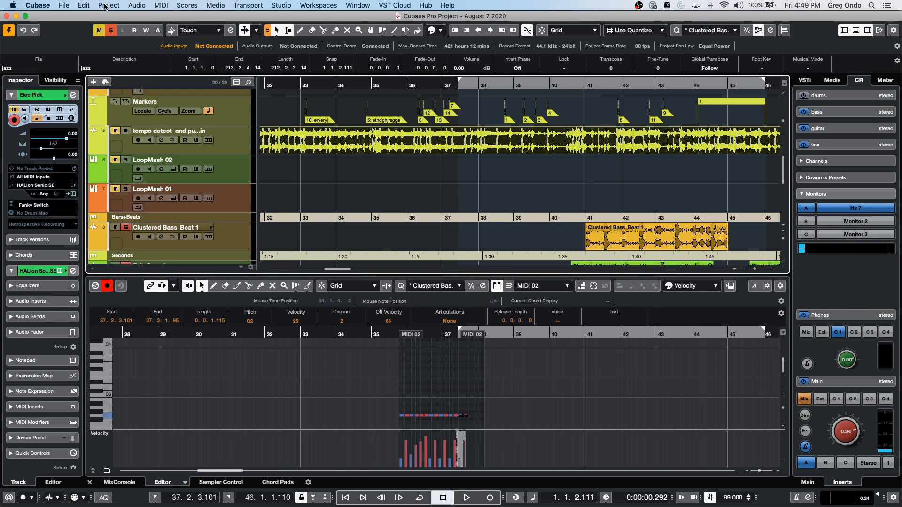
click(116, 5)
mouse_move(155, 6)
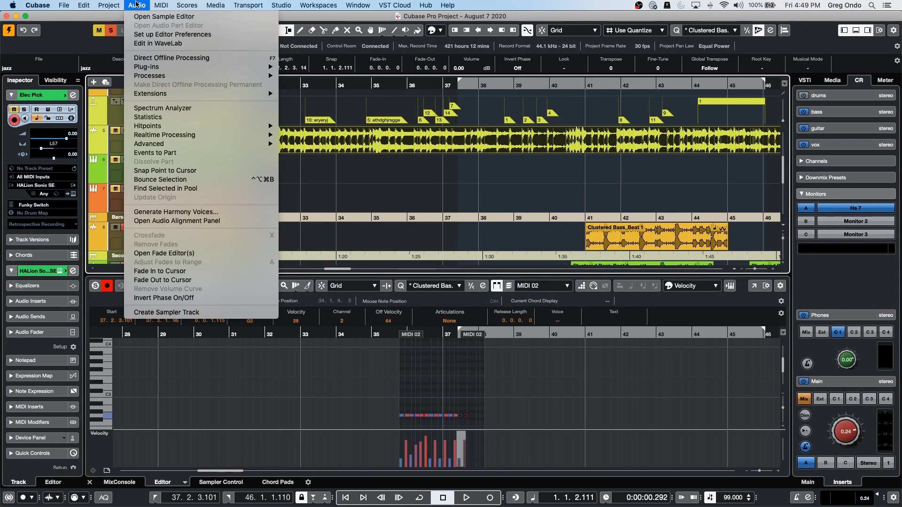
mouse_move(164, 97)
click(328, 96)
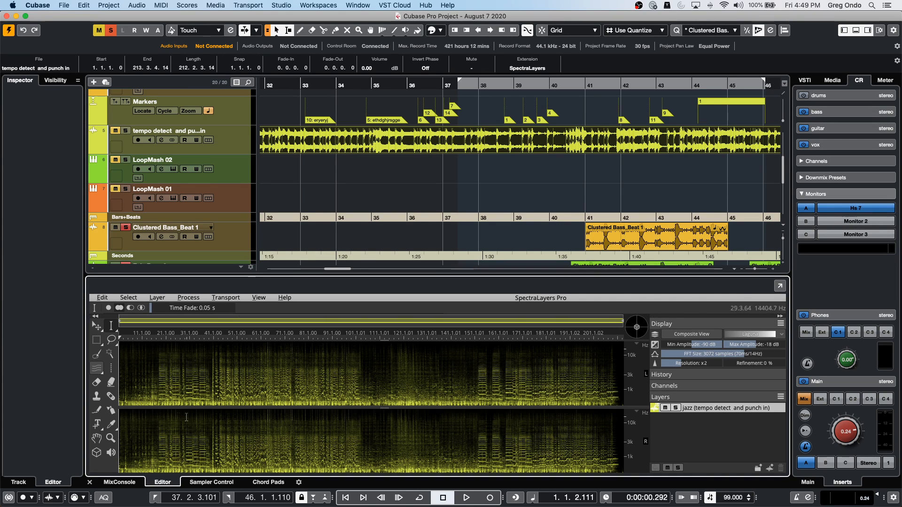
- Examine the Process and Layer commands of SpectraLayers, including Unmix Stems and Unmix Components, and start project playback
click(188, 299)
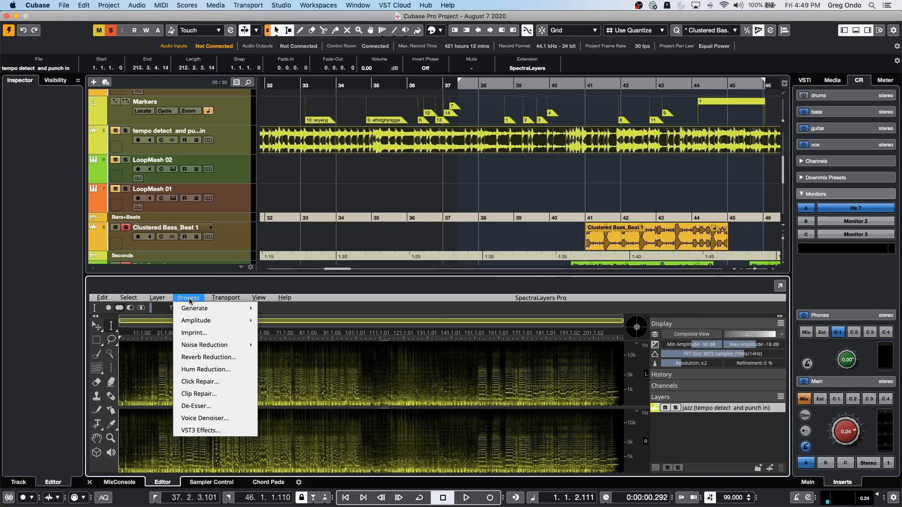
mouse_move(164, 303)
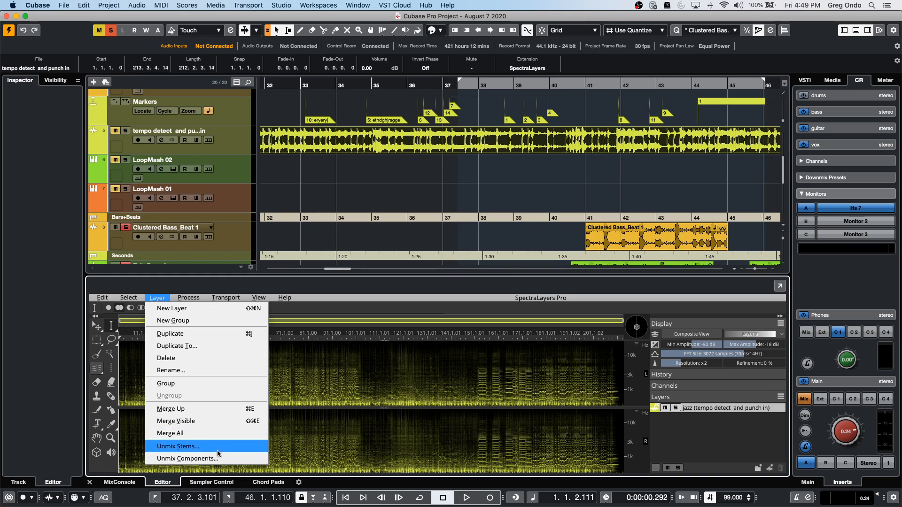
click(406, 382)
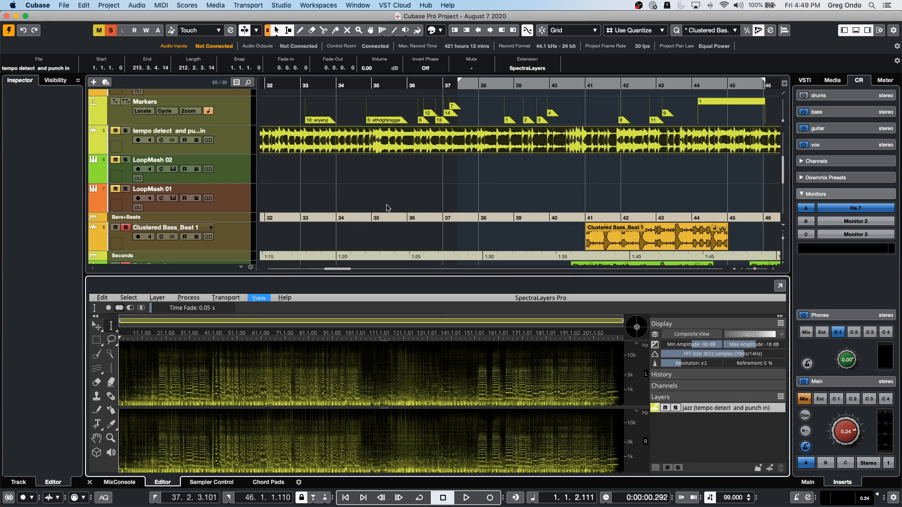
click(466, 498)
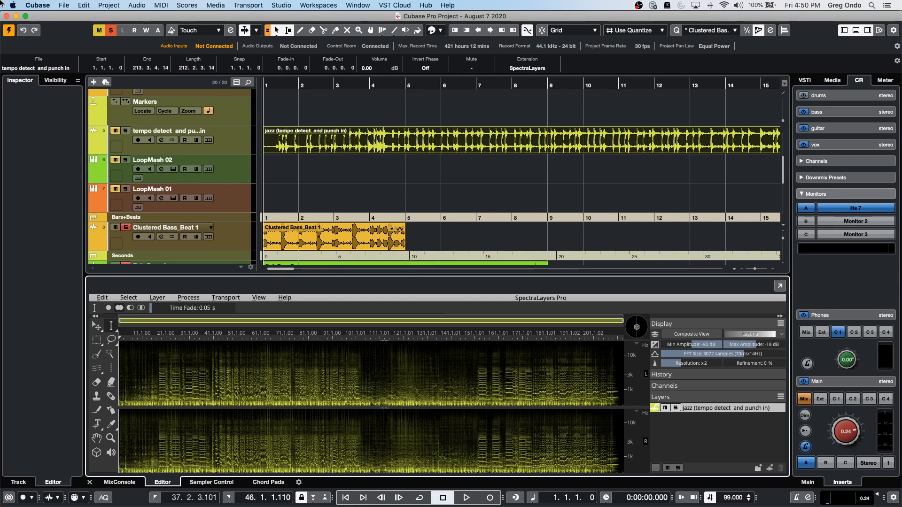
- Open the Clustered Bass_Beat 1 event at bar 1 in the Sample Editor and toggle Solo Editor during playback, leaving it on
double_click(333, 237)
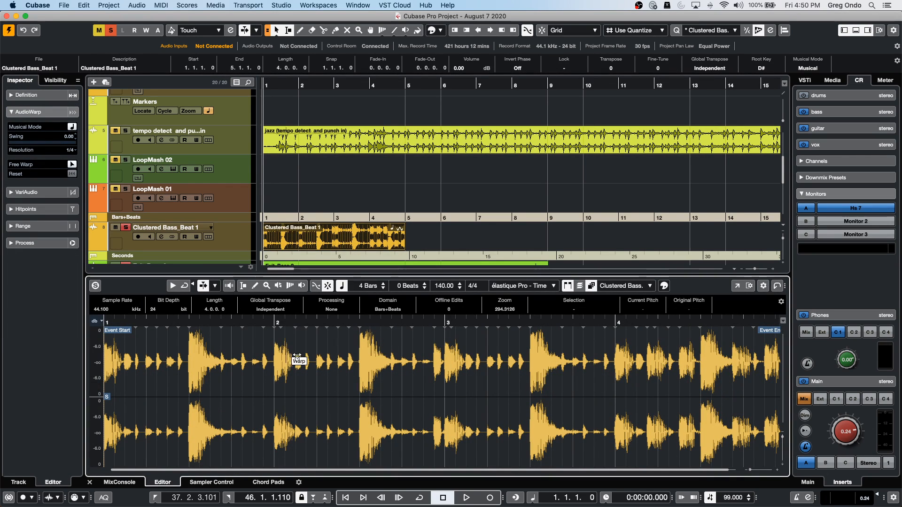
click(95, 286)
key(space)
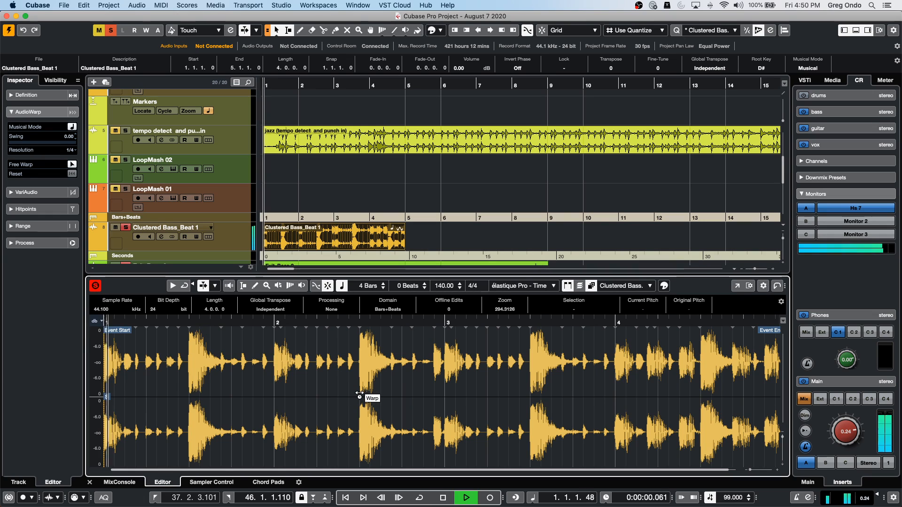
click(95, 286)
click(96, 285)
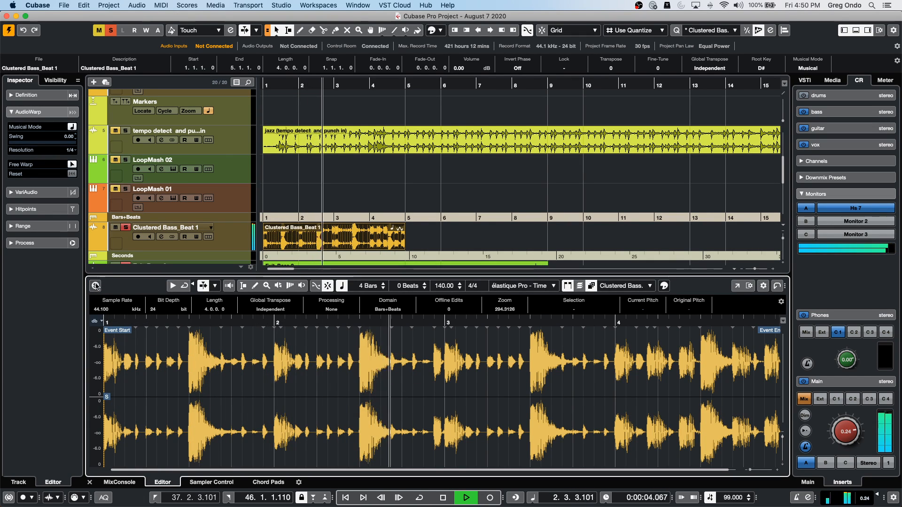
key(space)
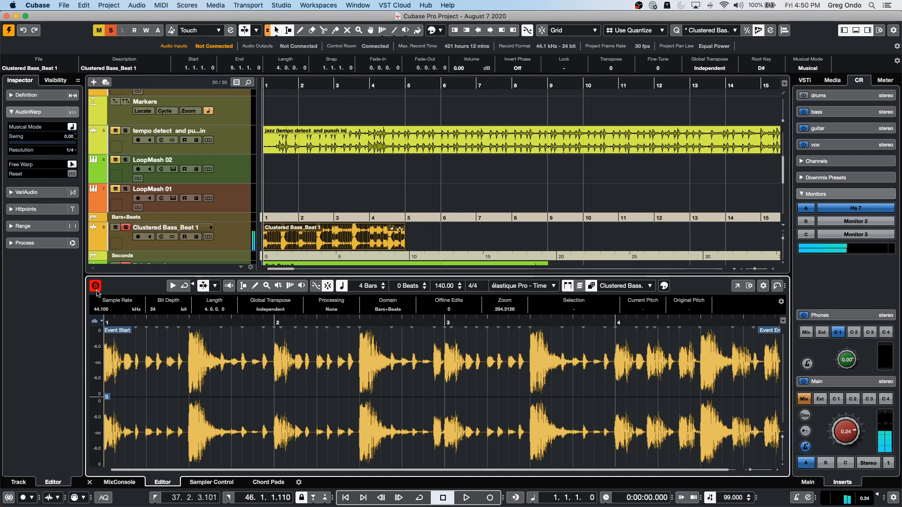
- Open the Key Commands settings and search for the "solo editor" command
click(64, 5)
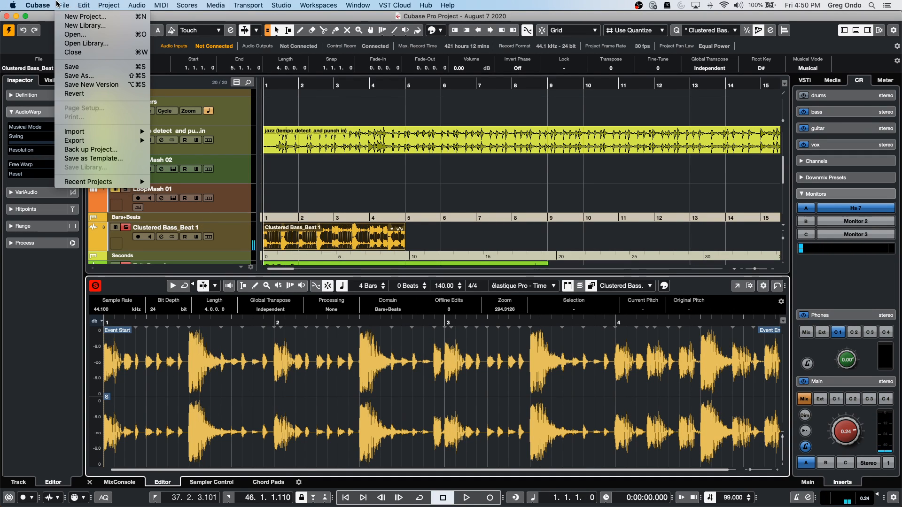
mouse_move(78, 182)
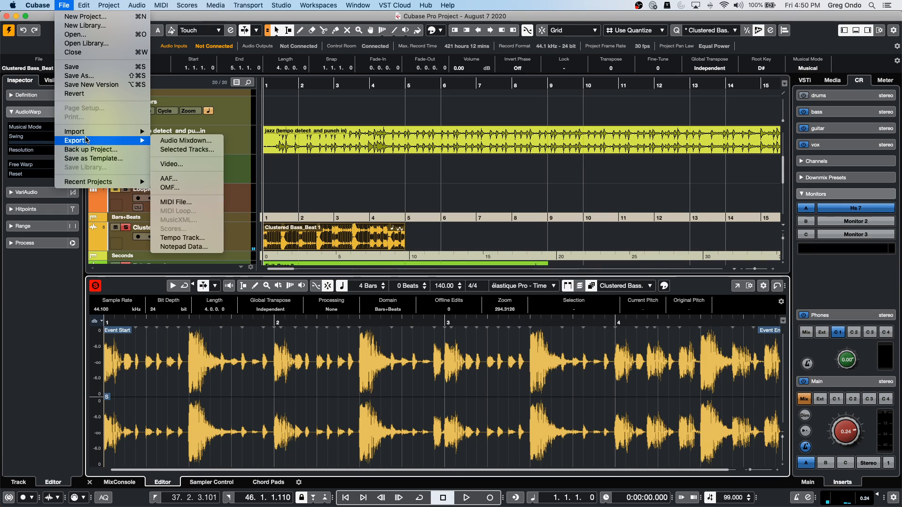
mouse_move(84, 5)
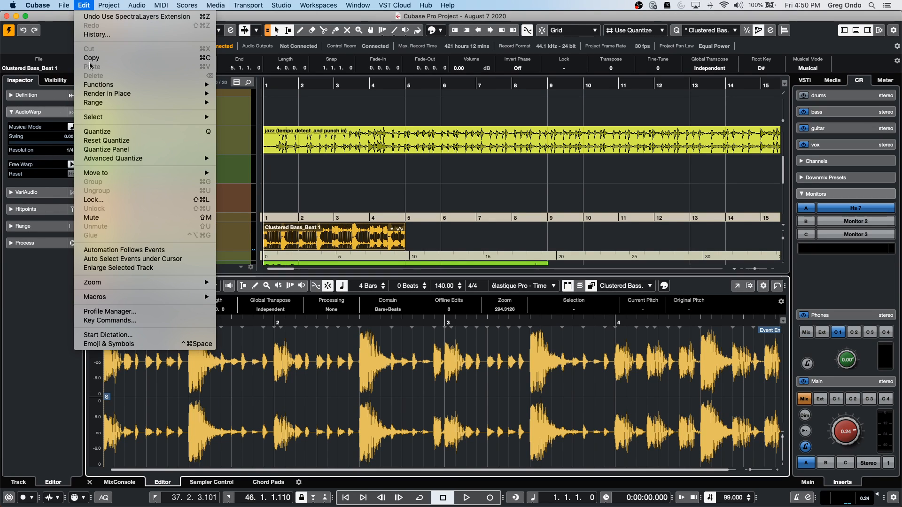
click(108, 321)
click(202, 85)
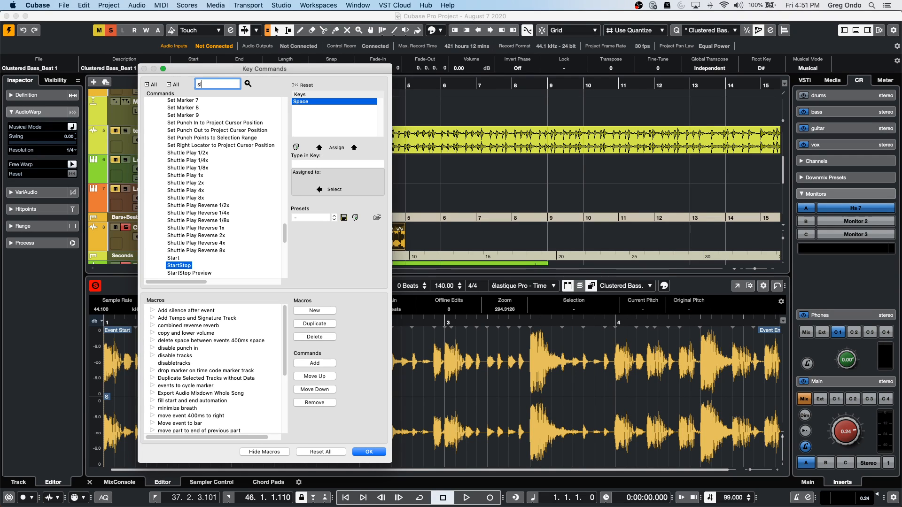
text(solo editor)
key(Return)
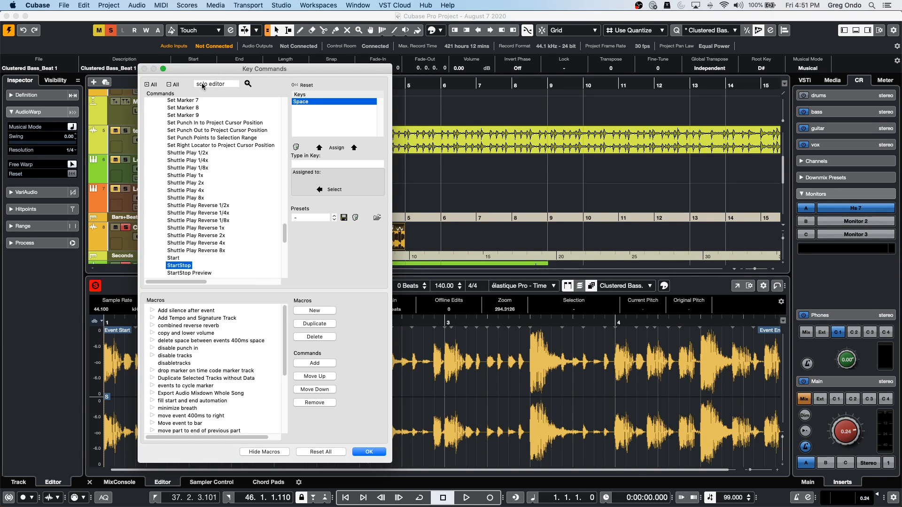
click(246, 84)
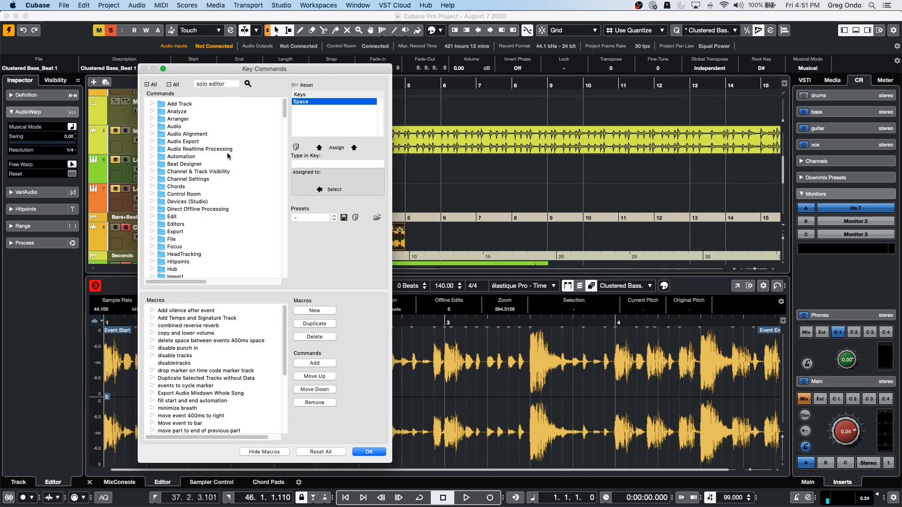
click(183, 107)
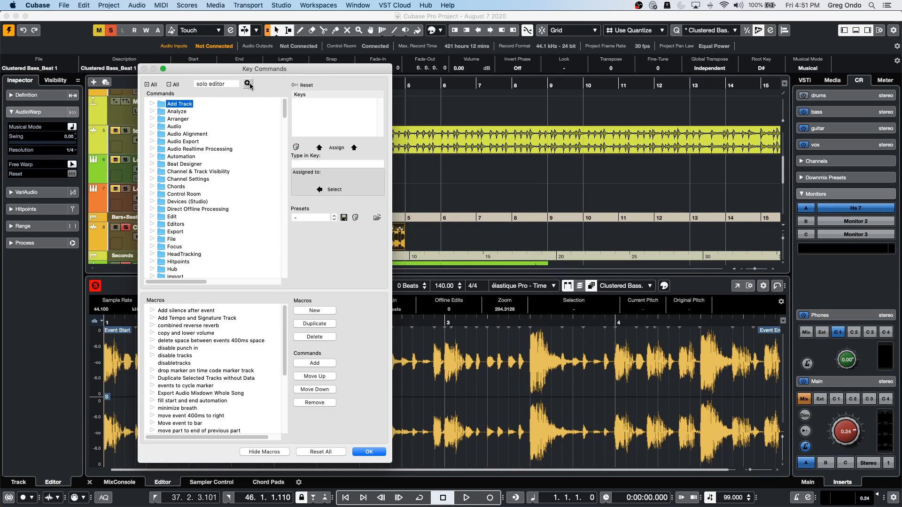
- Shorten the key command search to "solo" and run it
click(228, 85)
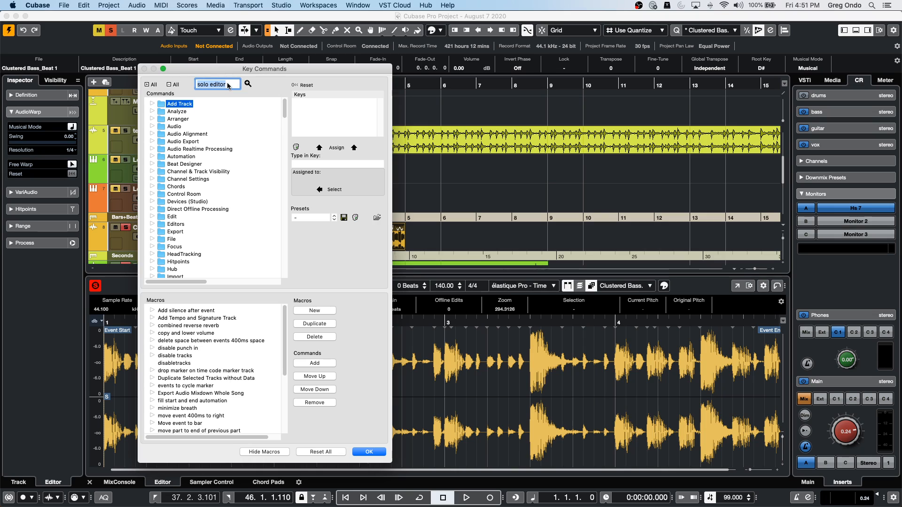
key(Right)
key(BackSpace)
key(BackSpace)
key(BackSpace)
key(BackSpace)
key(BackSpace)
key(BackSpace)
key(Return)
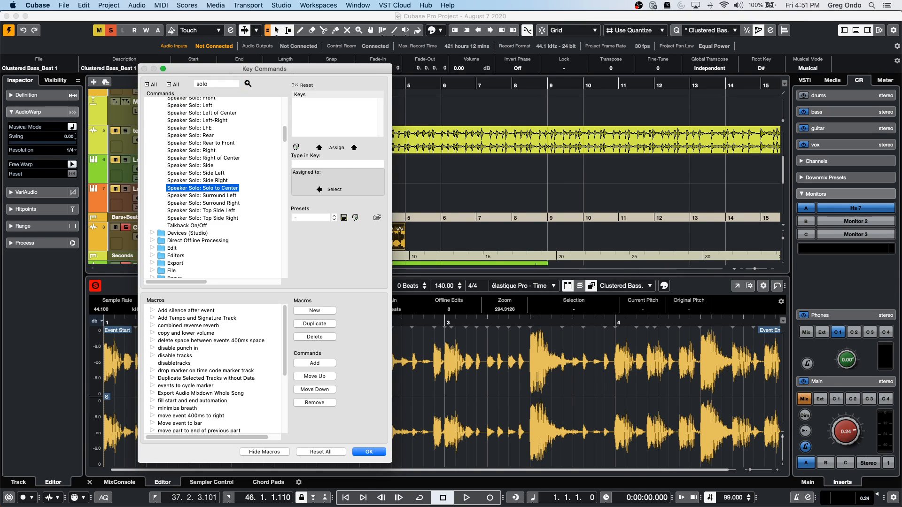
- Step through the key command matches for "solo" looking for a Solo Editor command, and close the Key Commands settings
scroll(212, 129, up, 10)
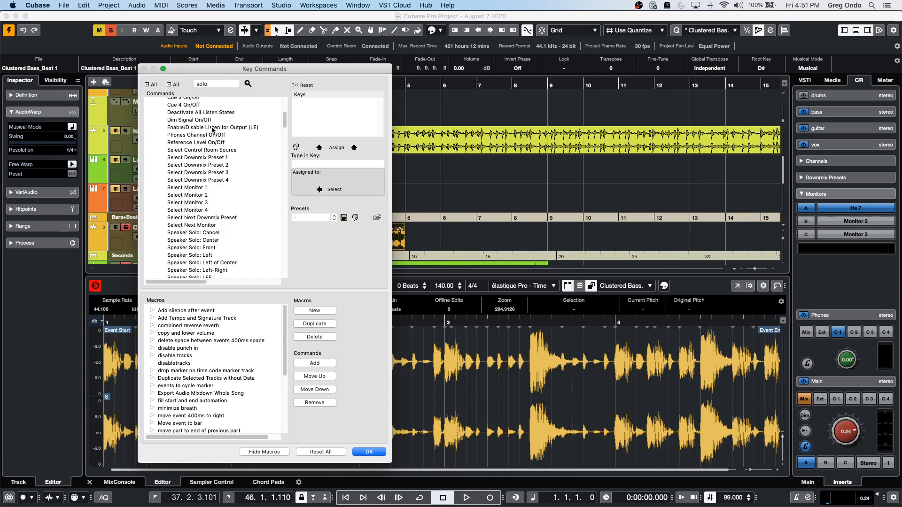
click(248, 83)
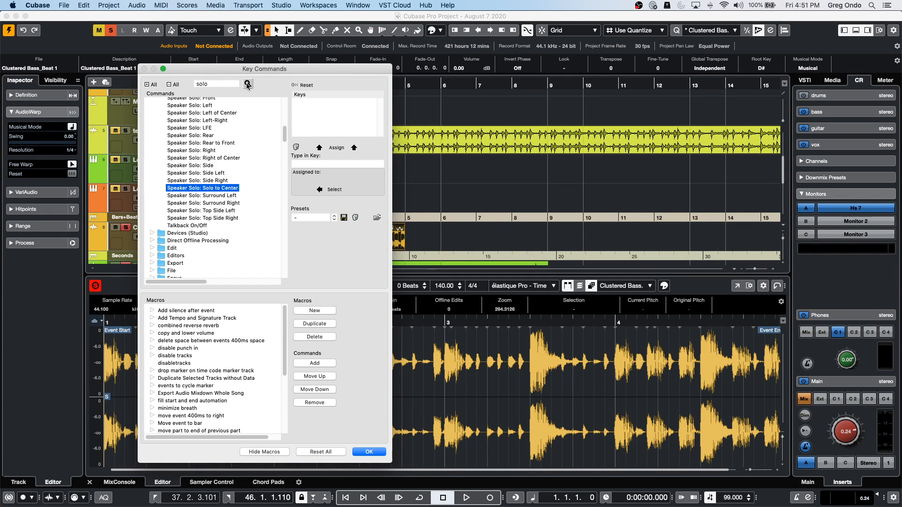
click(248, 84)
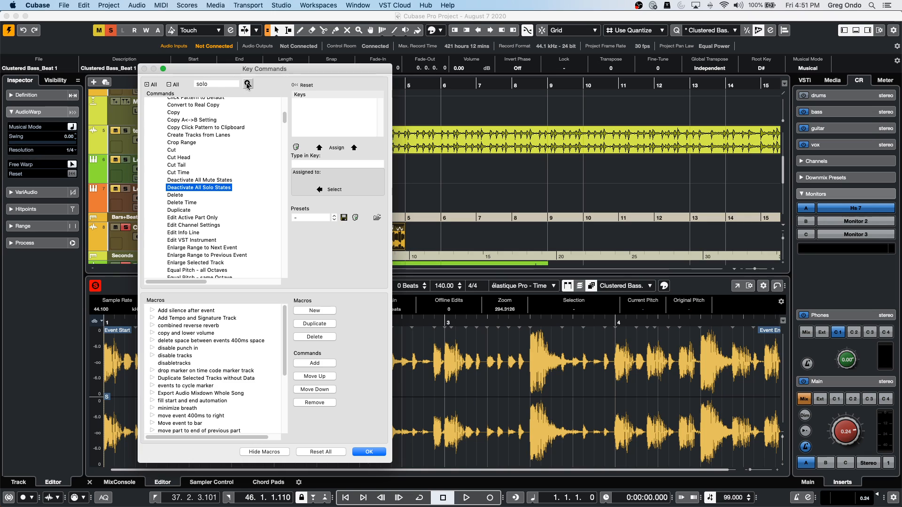
click(247, 83)
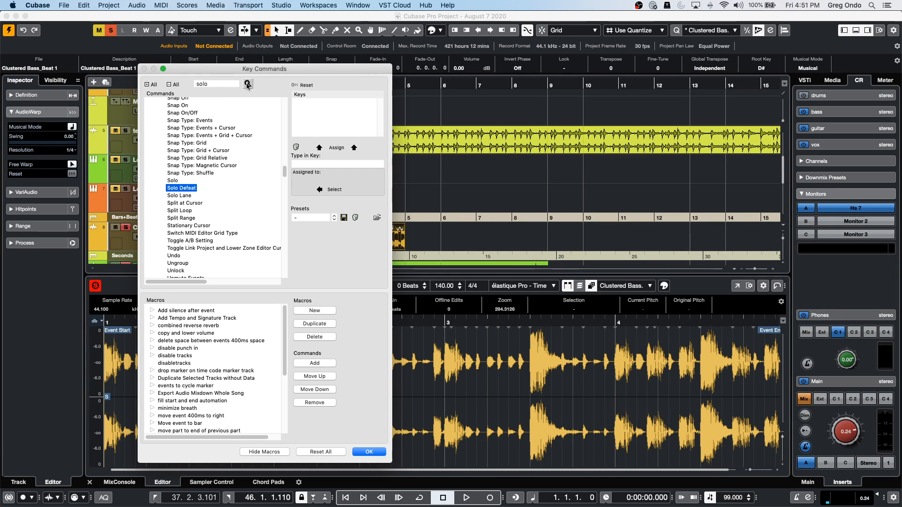
click(247, 83)
click(248, 84)
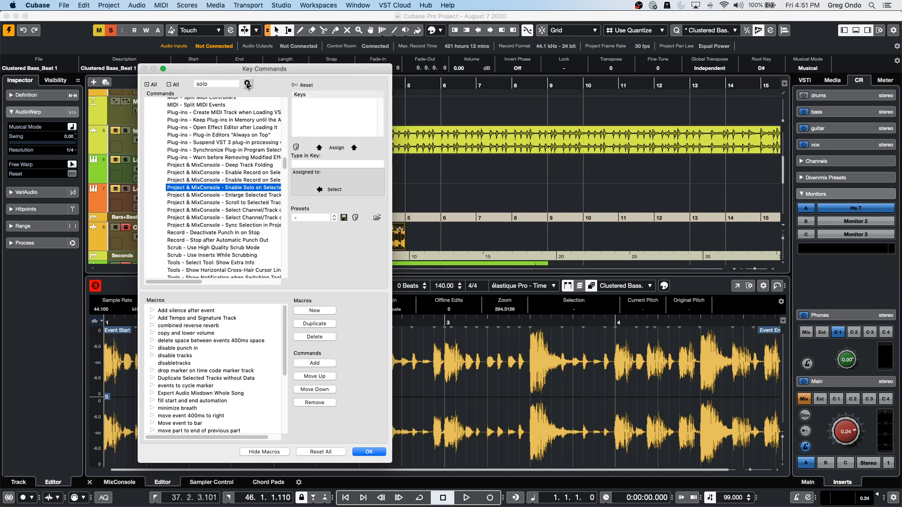
click(247, 83)
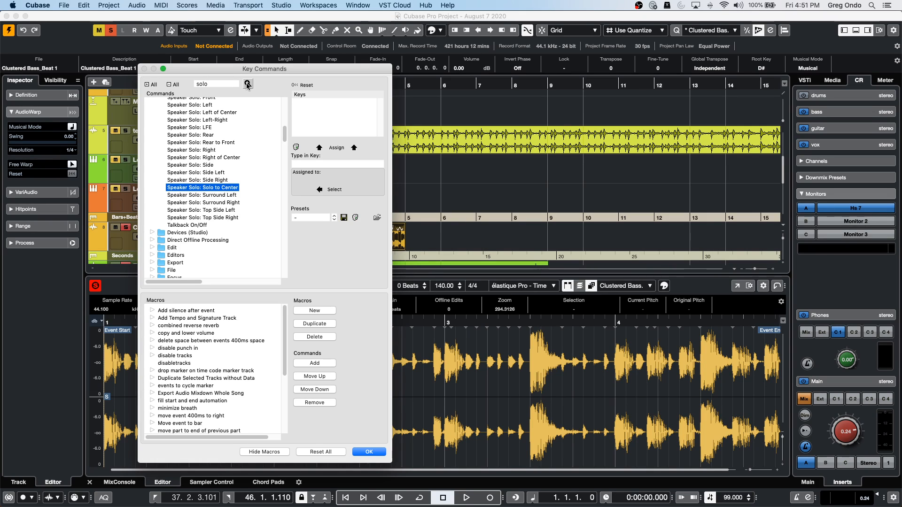
click(247, 83)
click(247, 84)
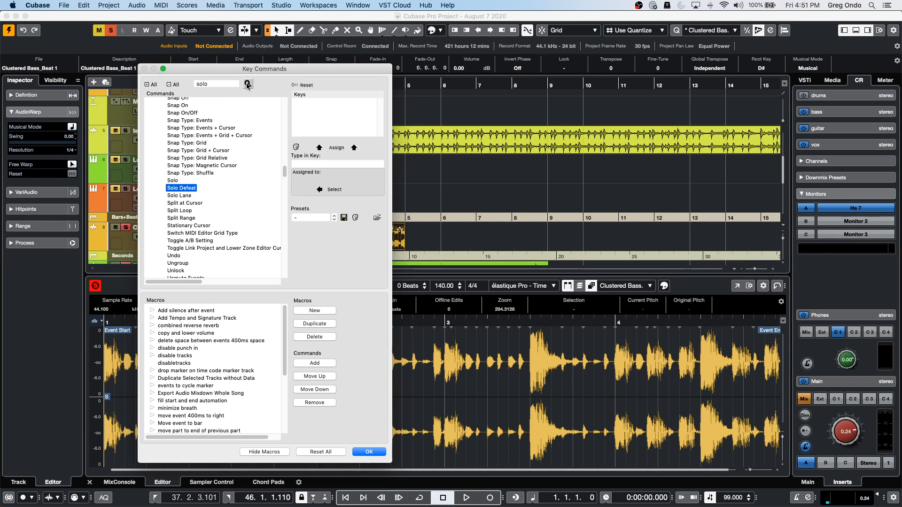
click(369, 451)
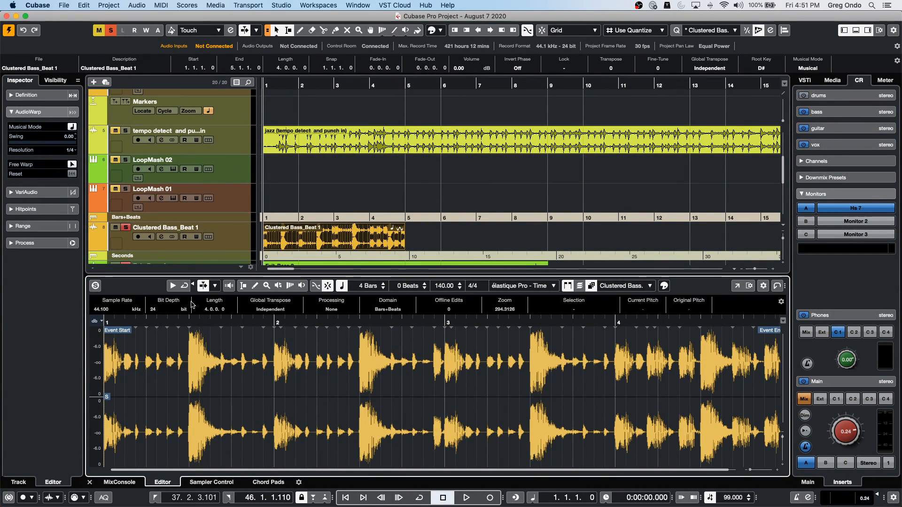
- Toggle Solo Editor during playback, solo the tempo detect track as well, and turn Solo Editor back on before stopping
click(95, 285)
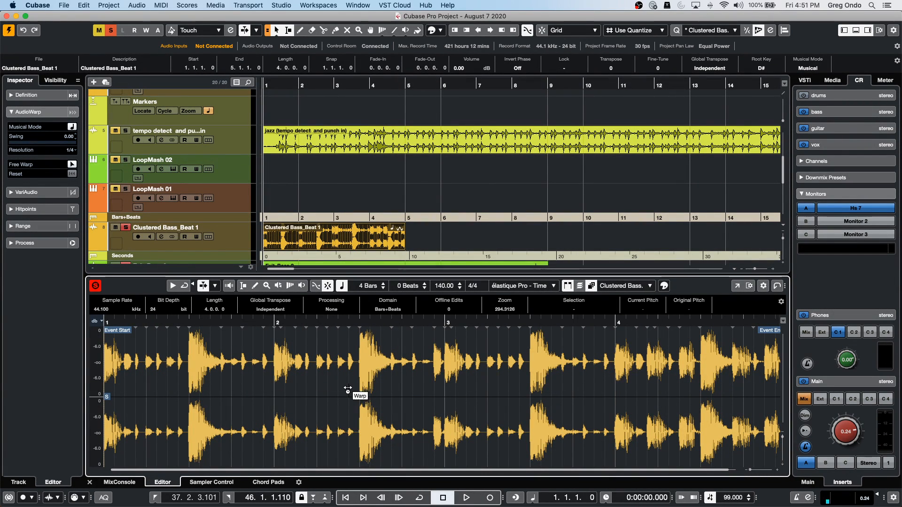
key(space)
click(95, 285)
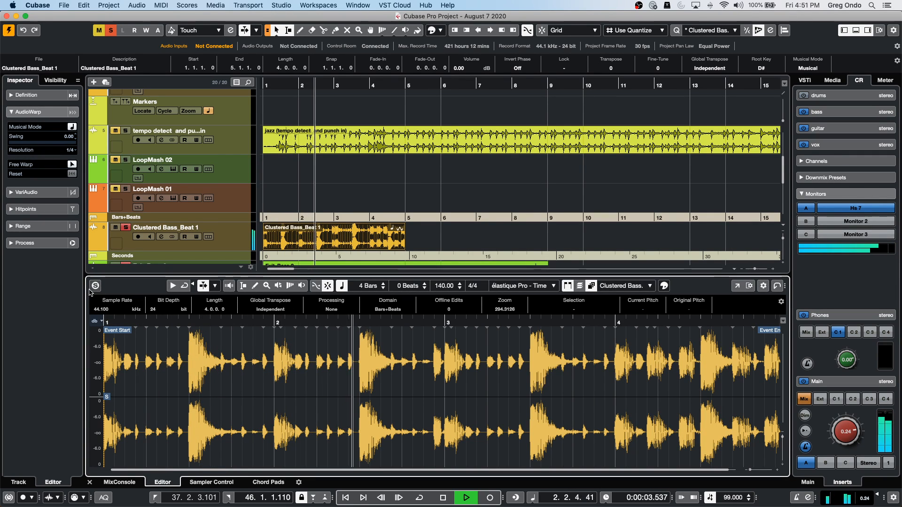
click(126, 131)
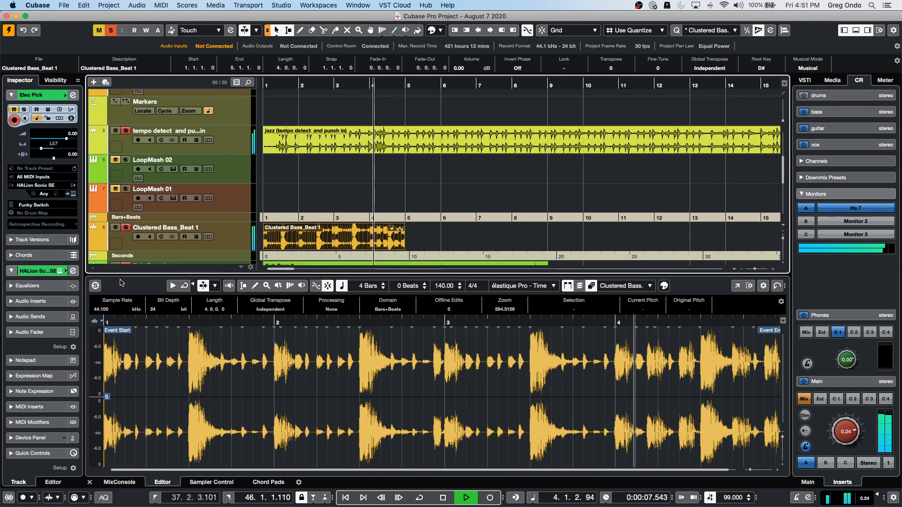
click(95, 286)
key(space)
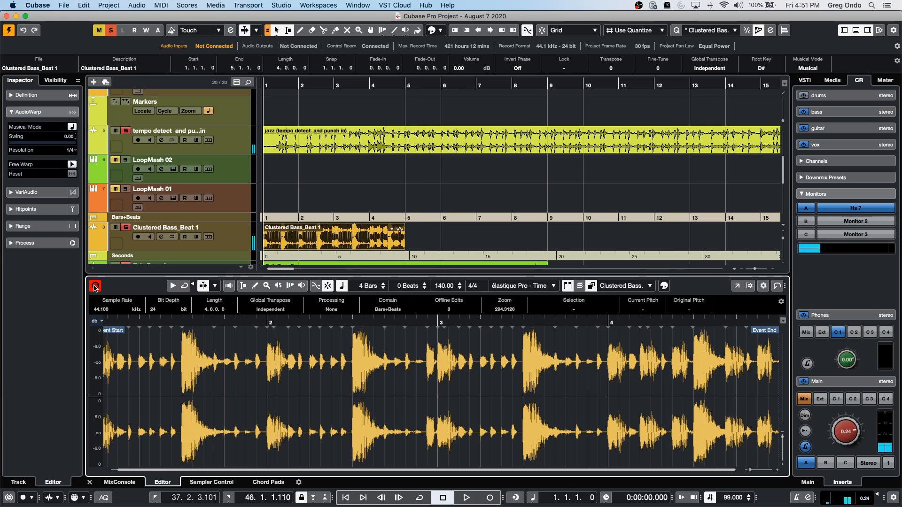
- Add a warp marker in bar 1 of the Clustered Bass_Beat 1 event, and toggle Solo Editor during playback, leaving it off
click(214, 370)
key(space)
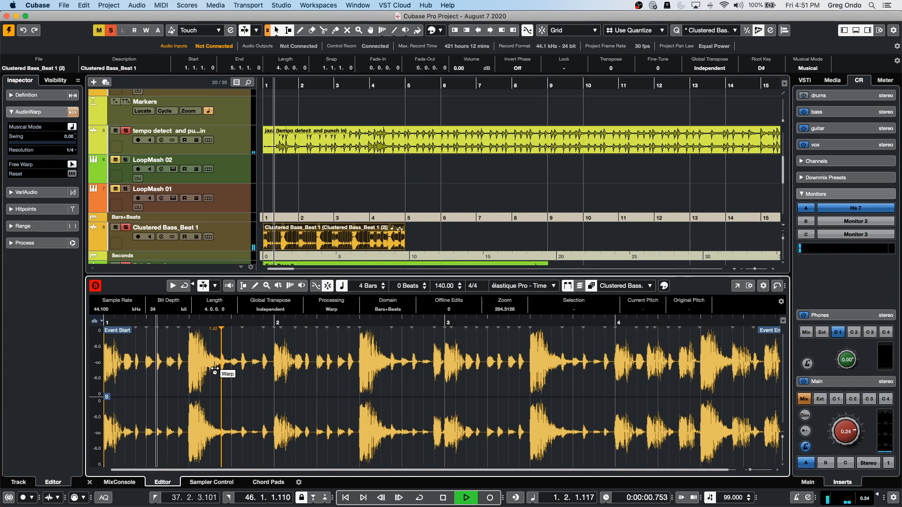
click(96, 286)
click(95, 286)
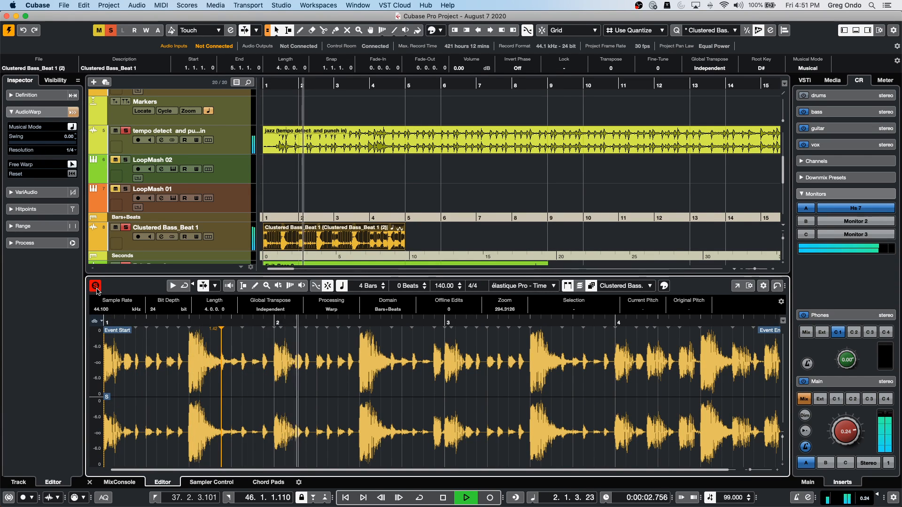
key(space)
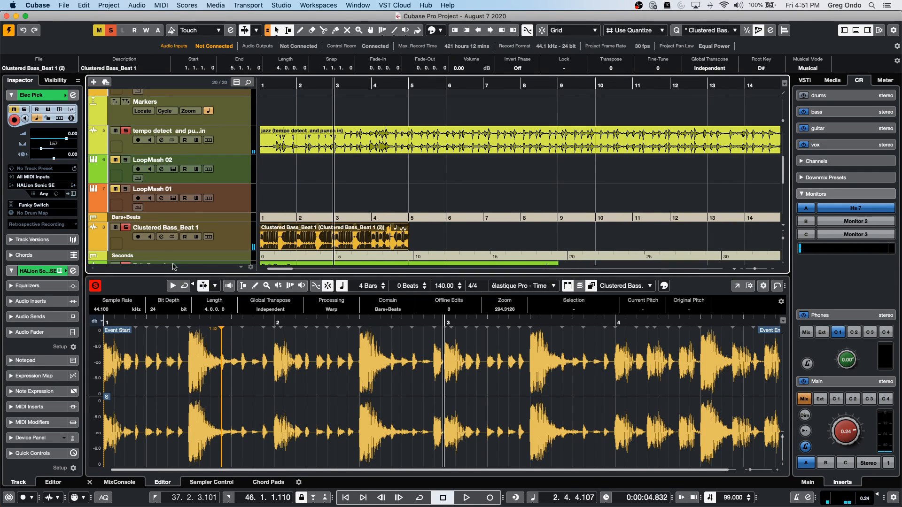
click(95, 286)
- Audition spots in bars 2 and 3 of the sample with the Sample Editor's Play tool
right_click(308, 370)
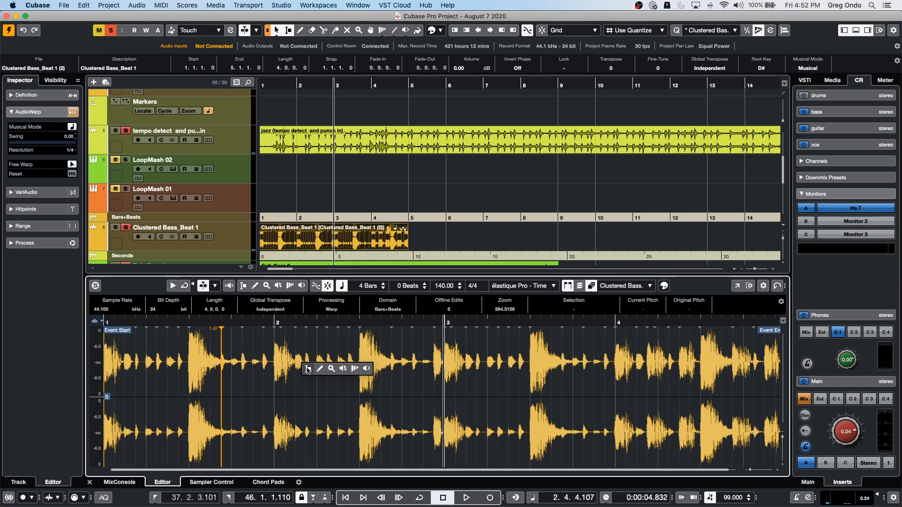
click(366, 368)
click(303, 380)
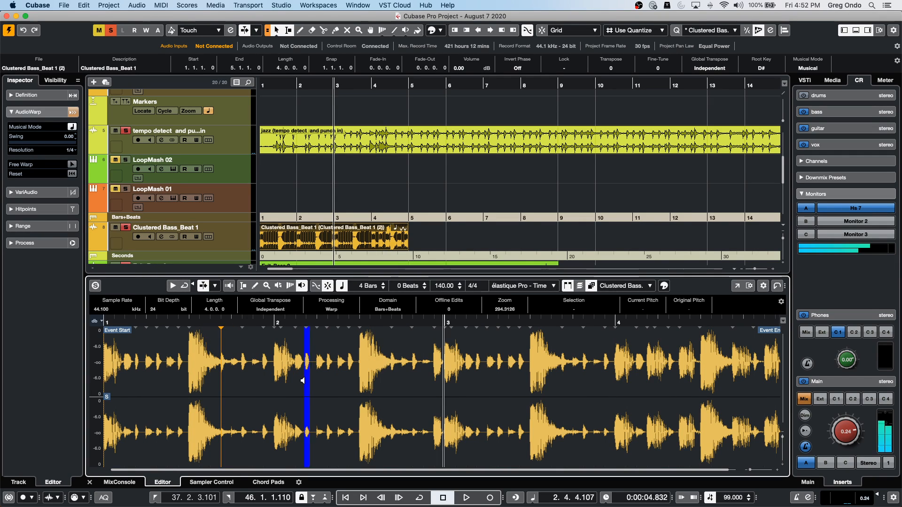
click(498, 367)
click(561, 342)
right_click(403, 369)
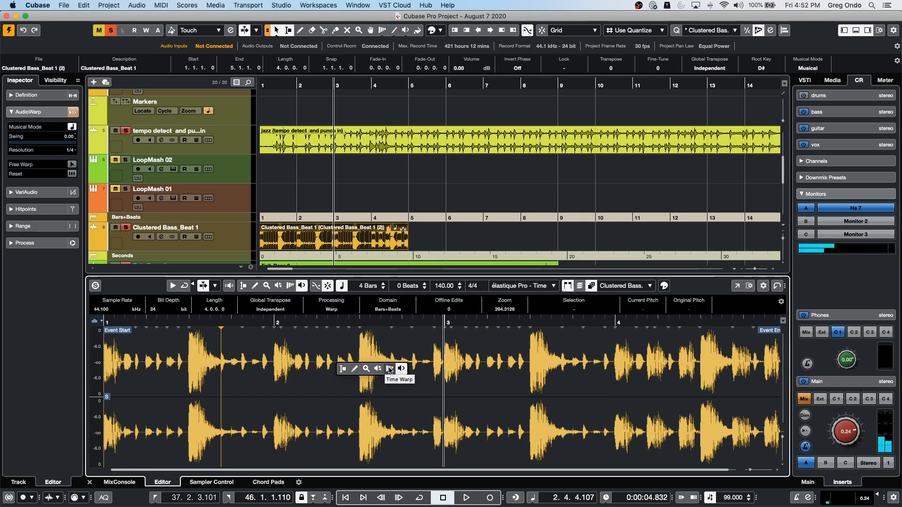
right_click(463, 368)
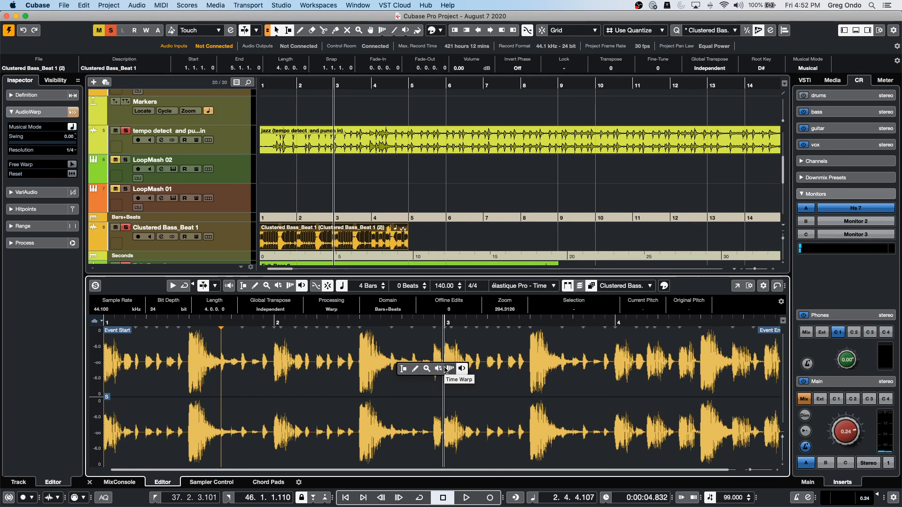
click(462, 369)
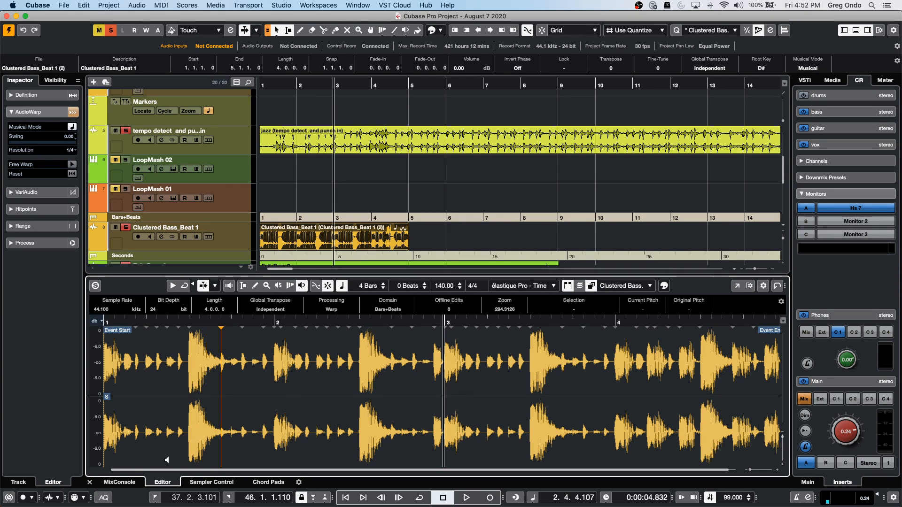
- Place the cursor at 2.3.3.73 with the Range Selection tool, and audition bars 2 and 4 with the Play tool
key(1)
key(1)
click(324, 392)
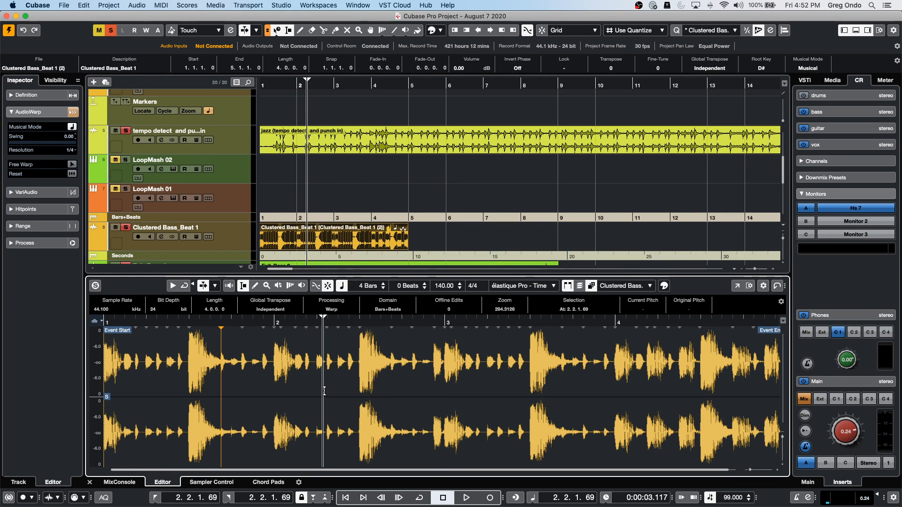
click(386, 432)
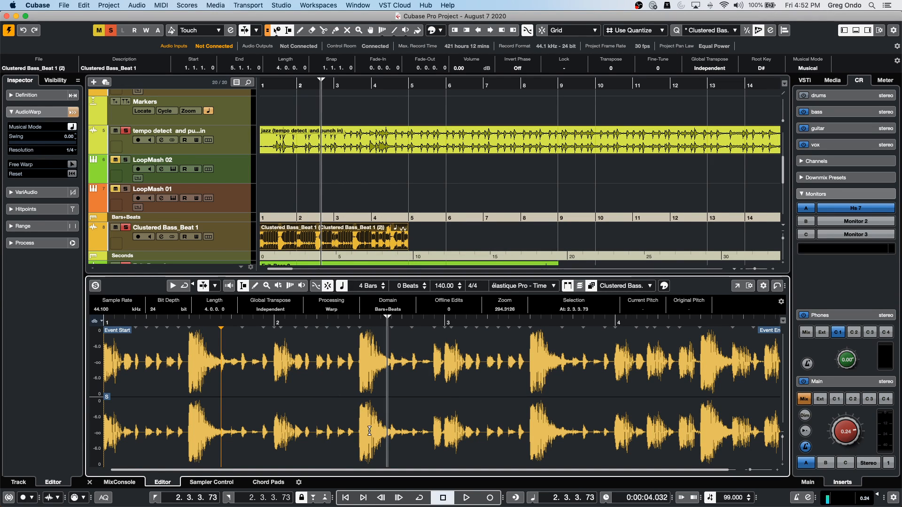
click(351, 401)
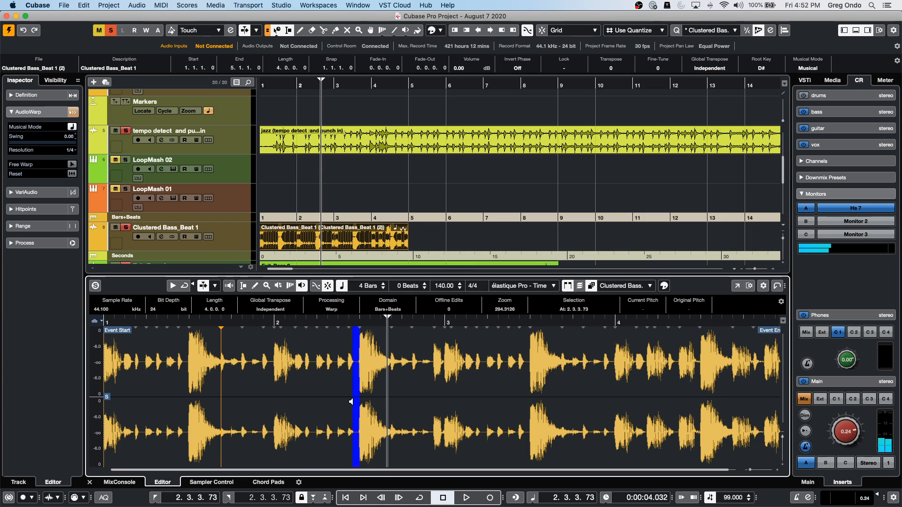
click(621, 415)
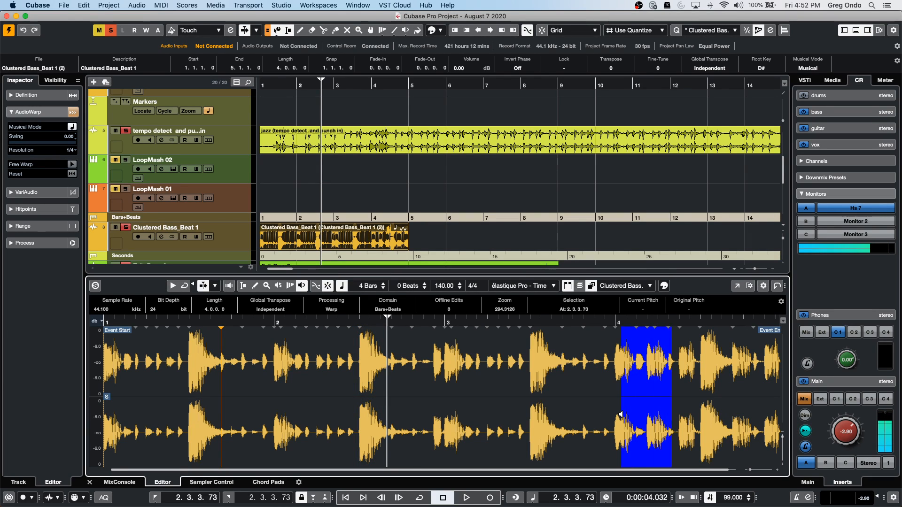
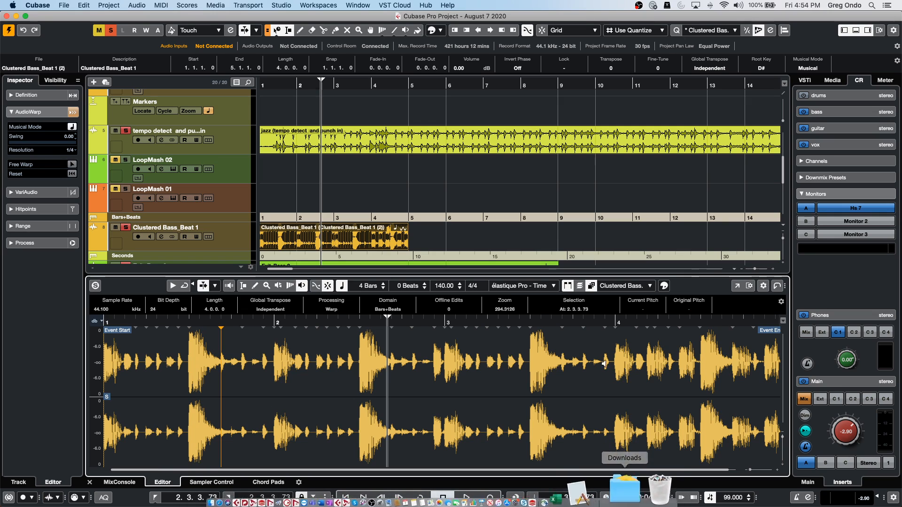
- Select the jazz event on the tempo detect track to show it in the SpectraLayers editor
click(398, 149)
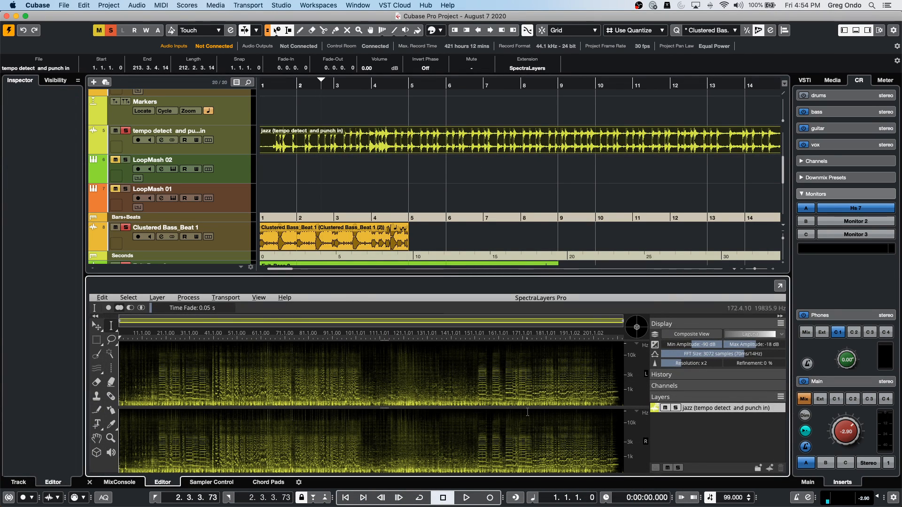
- Switch between the Clustered Bass_Beat 1 and jazz events, and open the jazz event's SpectraLayers editor in a separate window
click(356, 243)
click(353, 139)
click(779, 287)
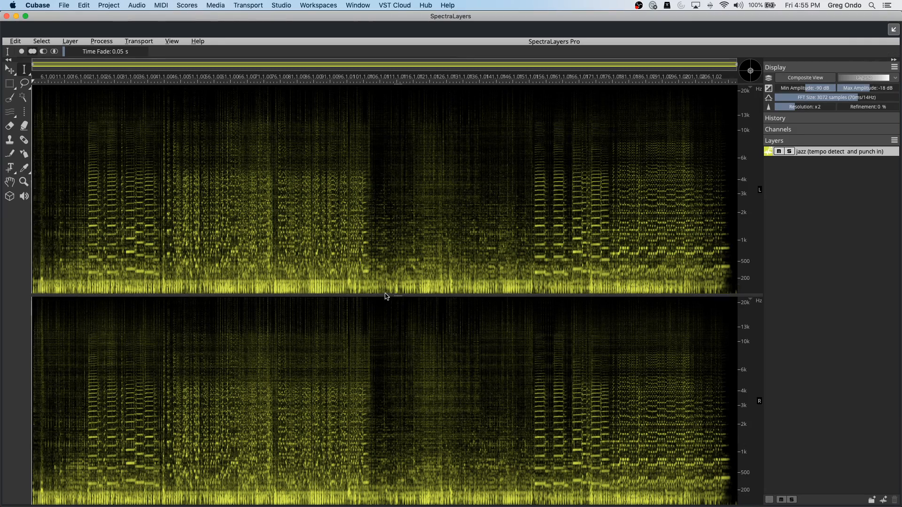
- Place the playhead near bar 61 of the jazz spectrogram, zoom in on the harmonics, and play from there
drag(383, 295, 403, 275)
click(229, 81)
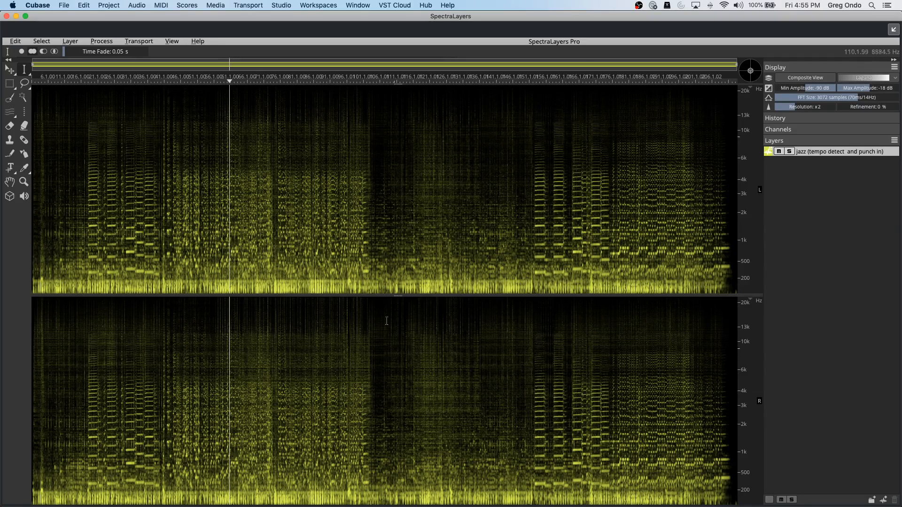
scroll(265, 77, up, 2)
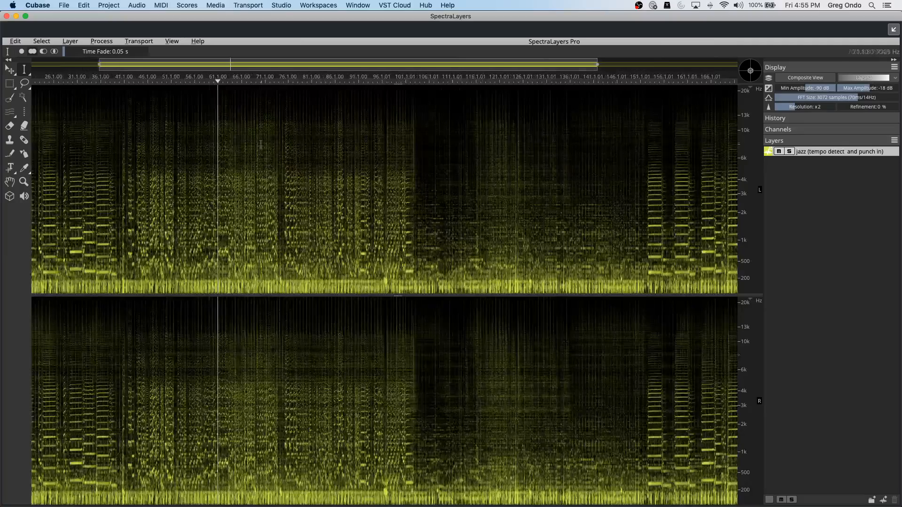
scroll(260, 144, up, 10)
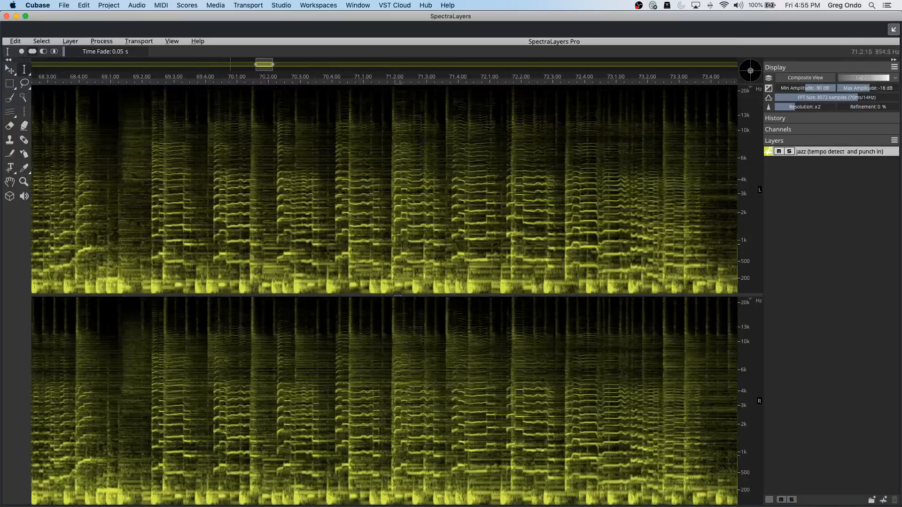
key(space)
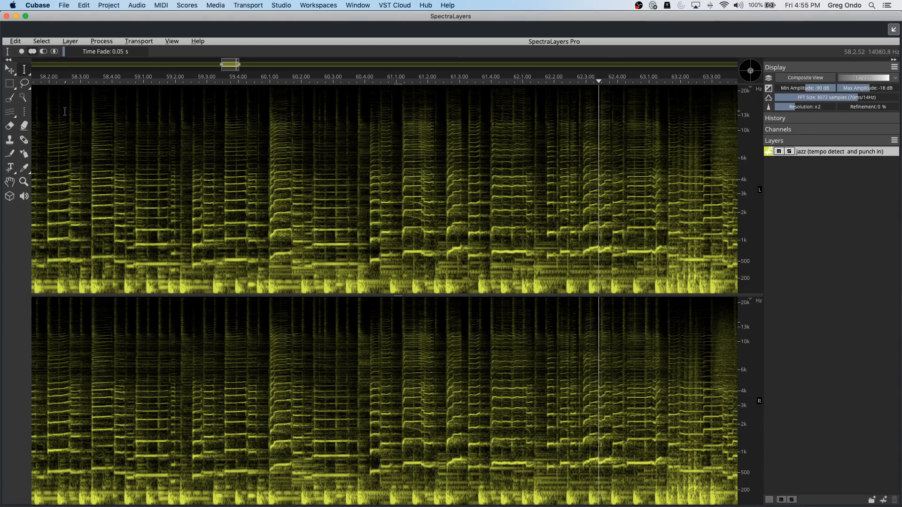
- Erase small patches of the spectrum around 59.3 with the 32-pixel round Eraser, and return to the project's Sample Editor
click(12, 131)
mouse_move(212, 188)
mouse_down()
mouse_move(200, 191)
mouse_move(207, 184)
mouse_up()
drag(202, 149, 205, 149)
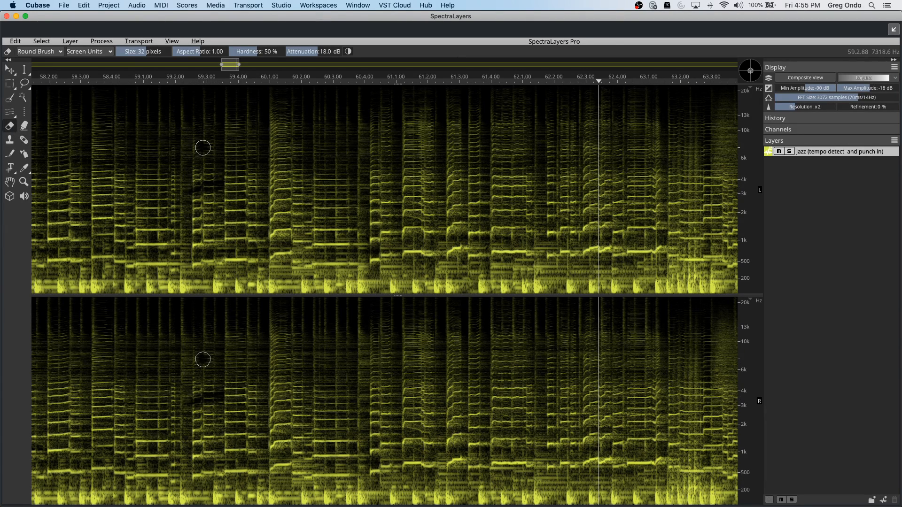
key(super+e)
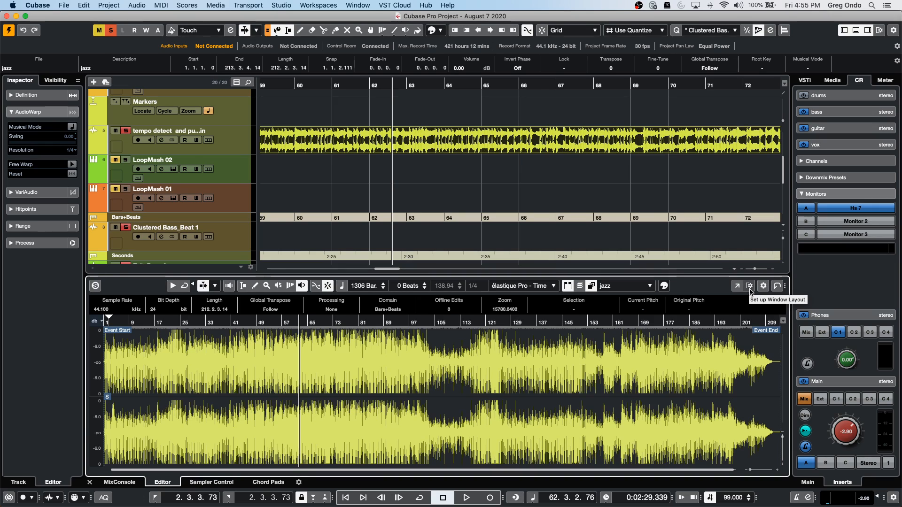
- Apply the SpectraLayers extension to the jazz event again
click(140, 5)
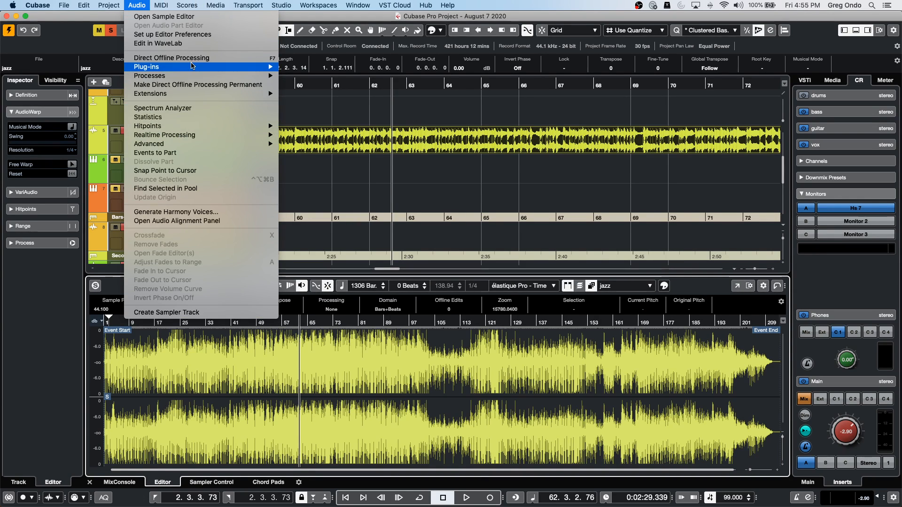
mouse_move(201, 93)
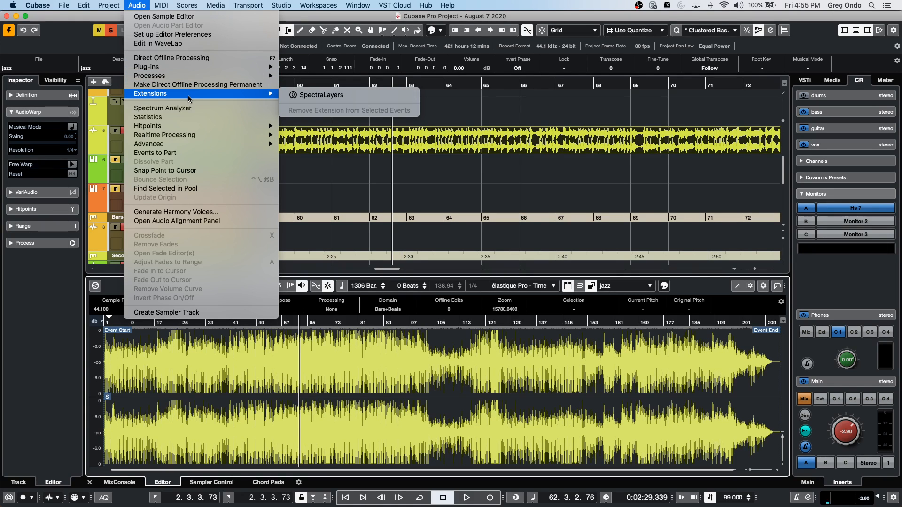
click(319, 95)
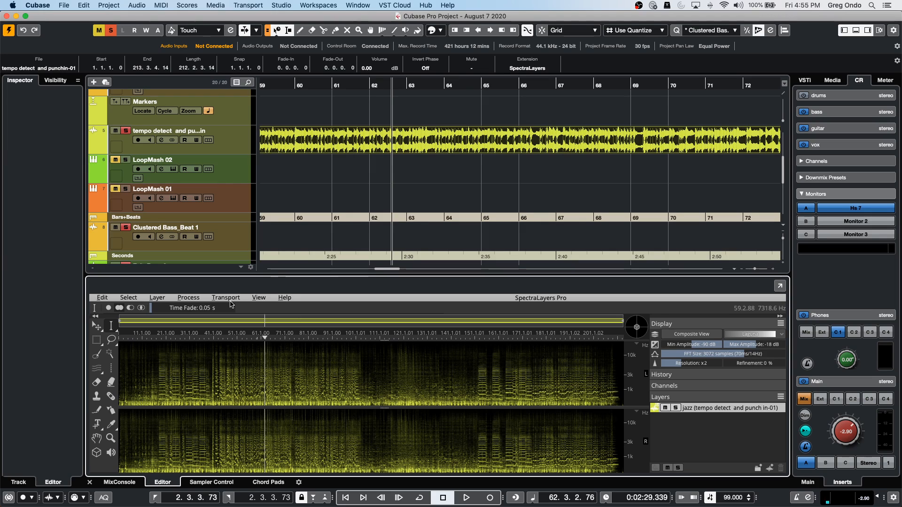
- Unmix the jazz layer into Vocals, Piano, Drums, Bass and Other stems
click(189, 299)
mouse_move(164, 296)
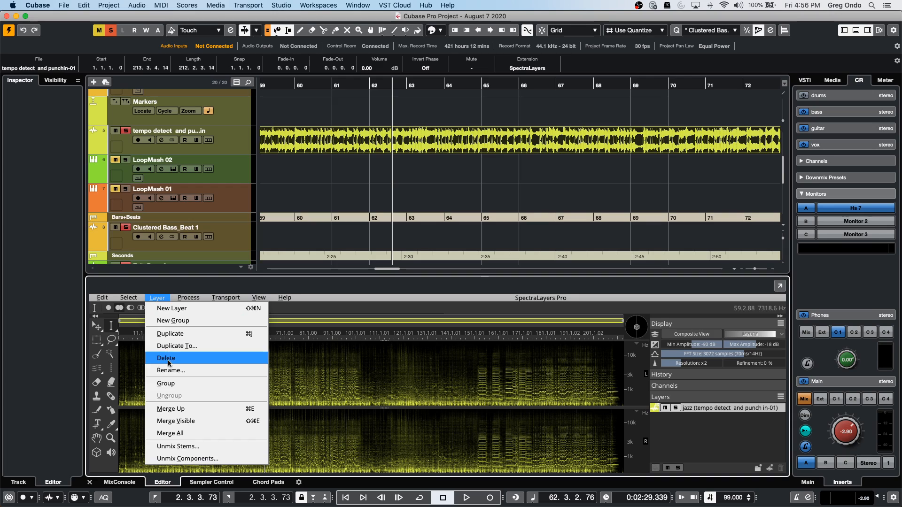
click(201, 447)
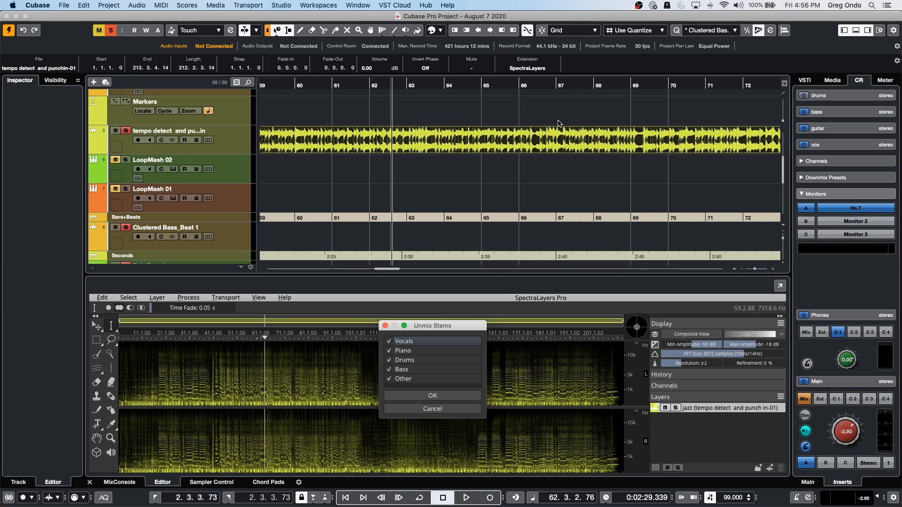
key(Return)
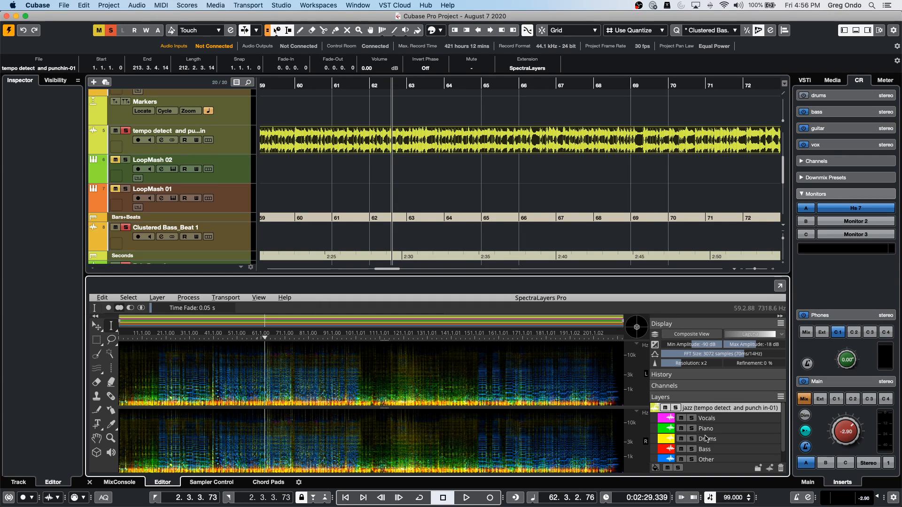
- Play the unmixed event in a separate SpectraLayers window, and audition it with the Drums layer soloed and then muted
key(space)
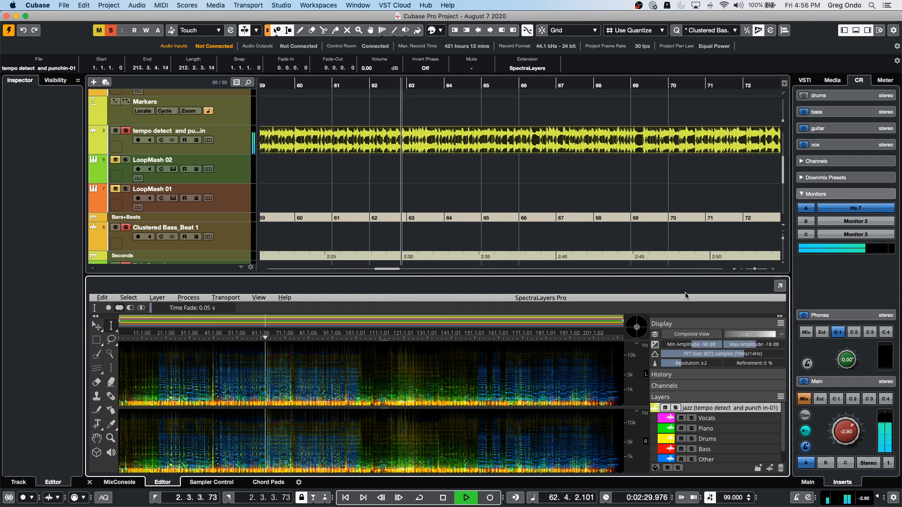
click(778, 287)
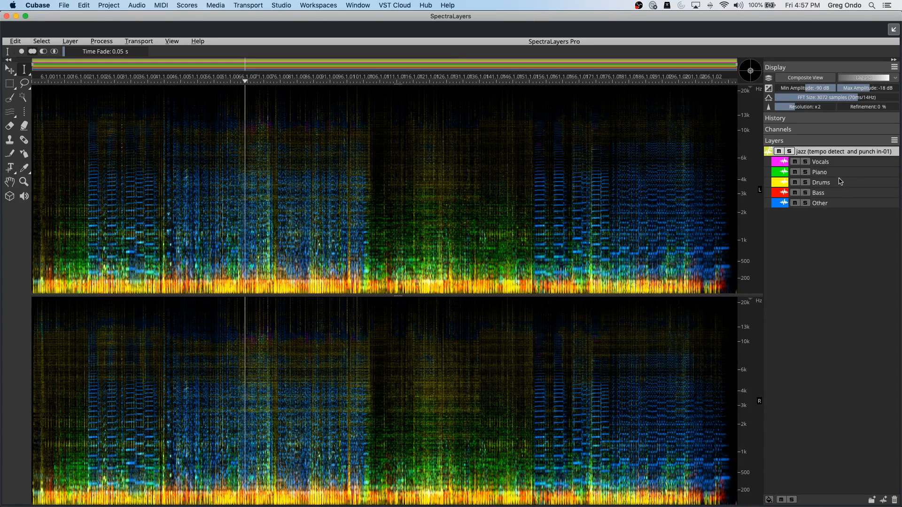
click(805, 182)
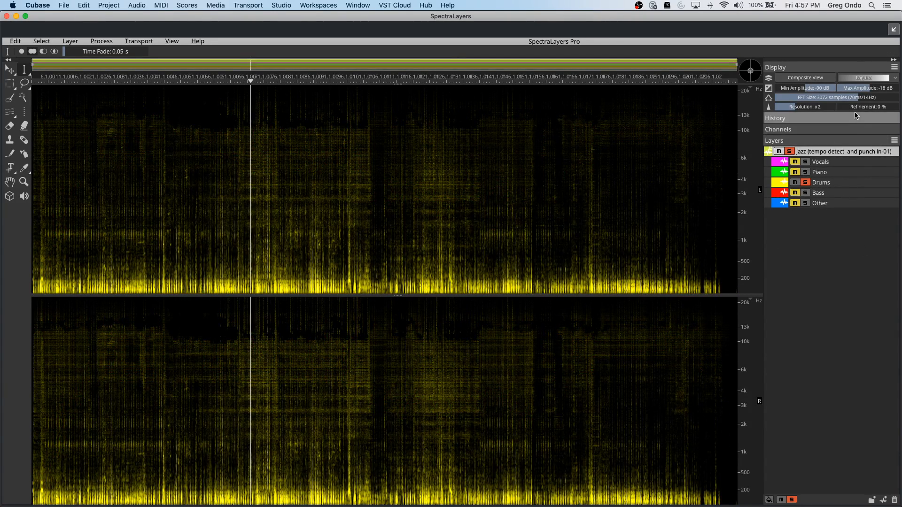
click(795, 186)
click(806, 182)
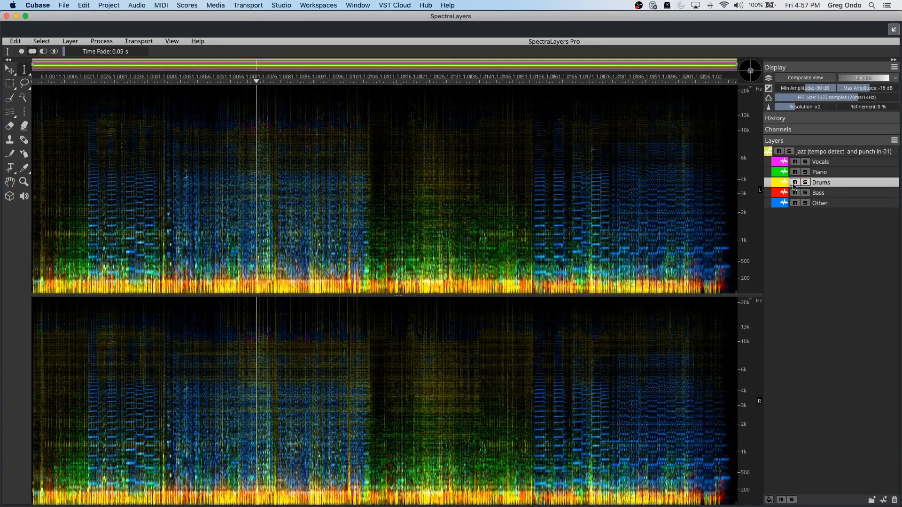
click(794, 182)
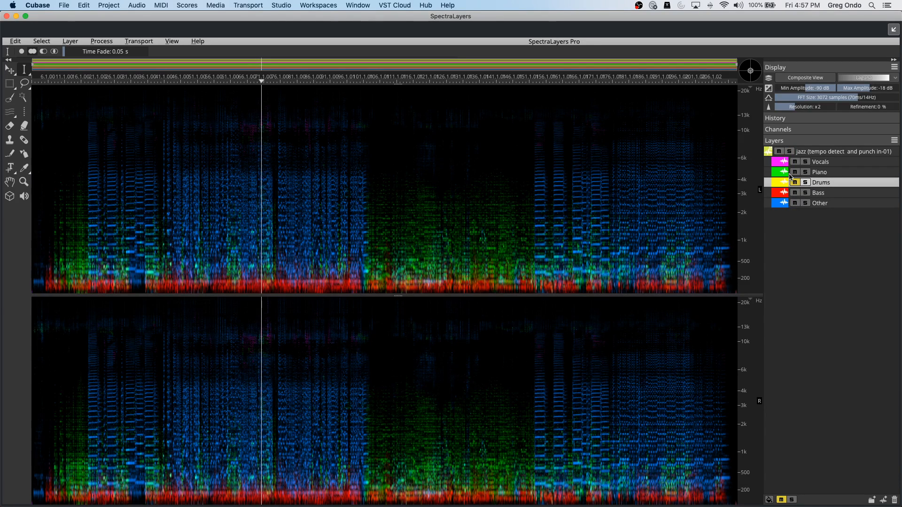
click(794, 183)
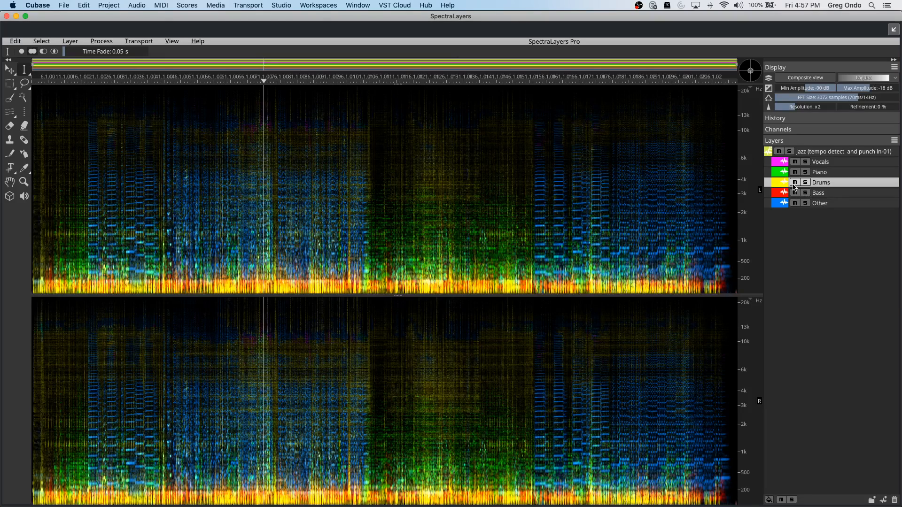
- Audition the Vocals and Other layers by soloing each one briefly during playback
click(805, 162)
click(806, 162)
click(805, 203)
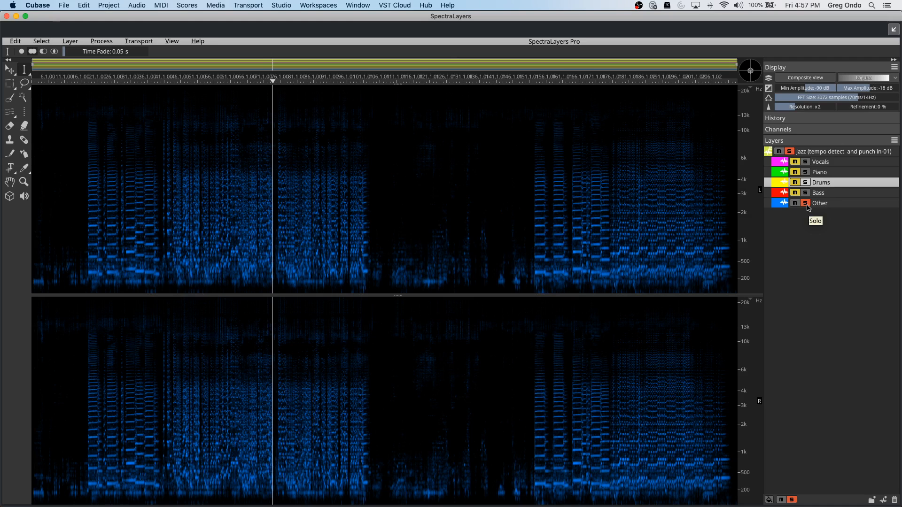
click(806, 204)
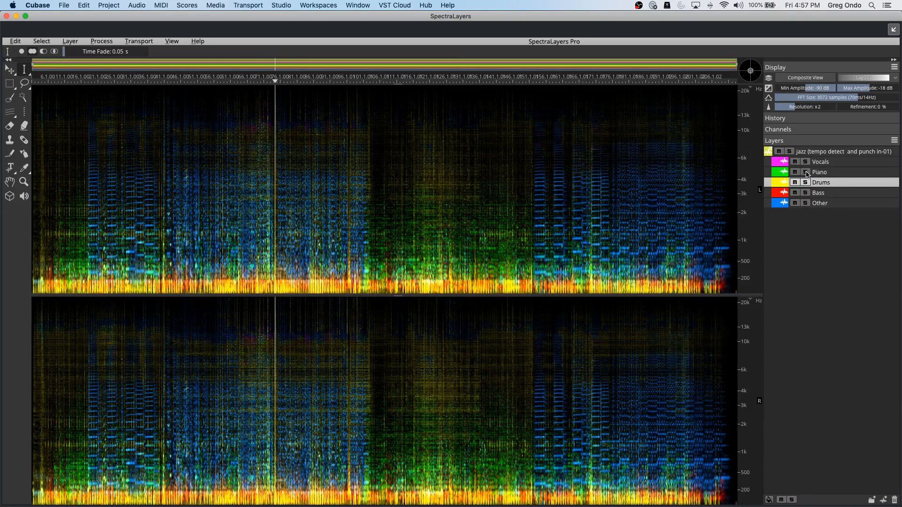
- Solo the Piano layer, audition it from about bar 114, and turn its solo off
click(805, 173)
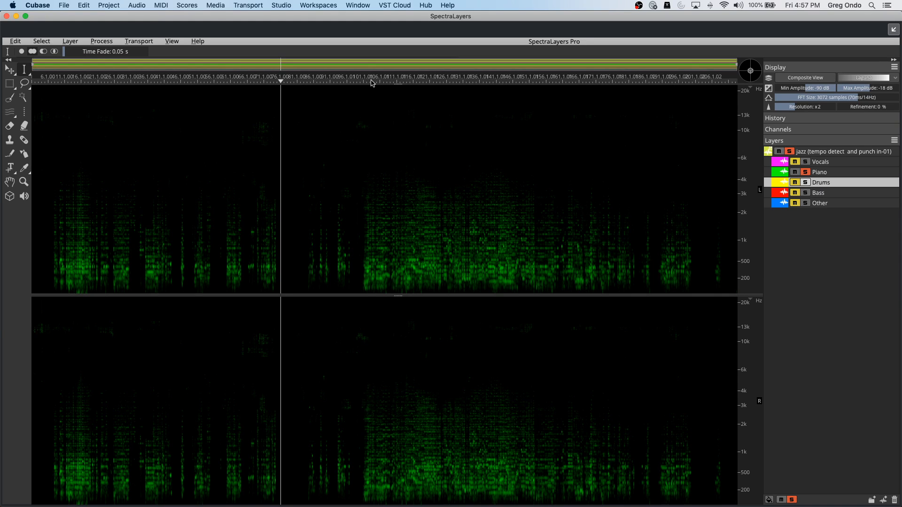
drag(374, 83, 382, 83)
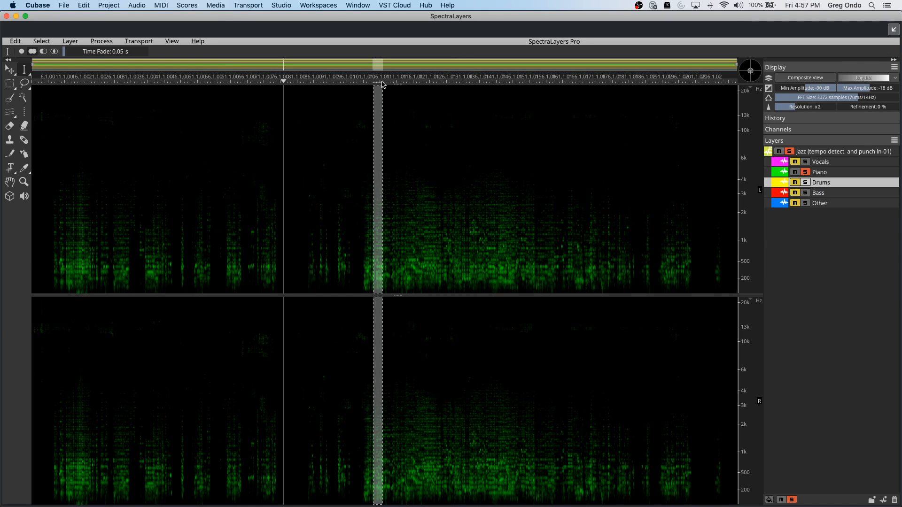
drag(296, 83, 406, 85)
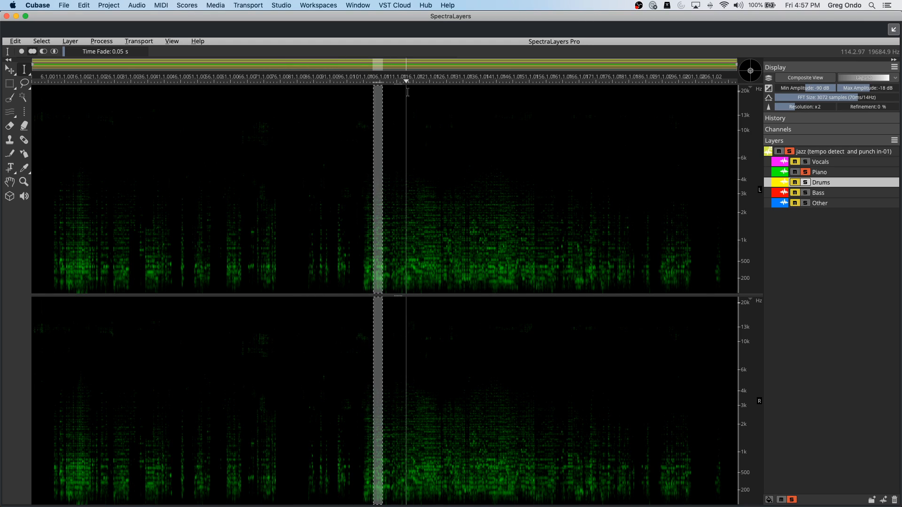
click(808, 173)
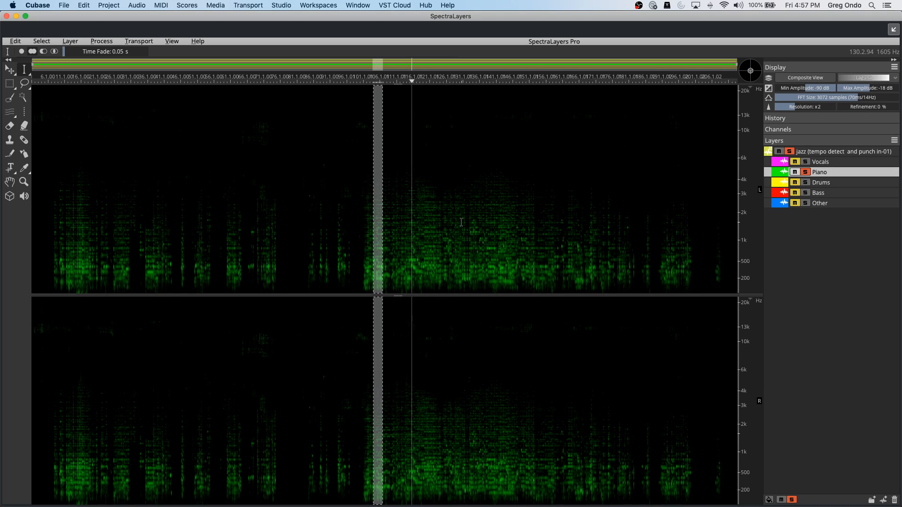
click(806, 173)
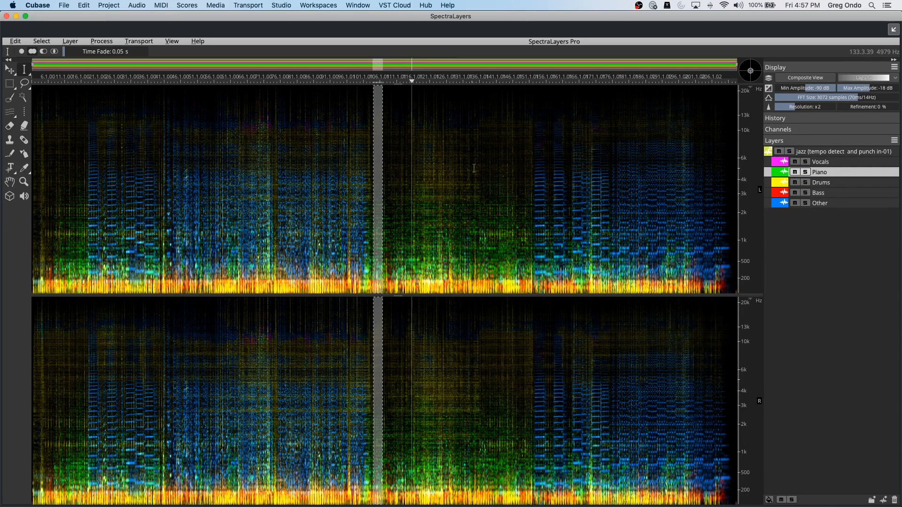
- Solo the Bass layer briefly, and then switch the solo to the Drums layer
click(804, 193)
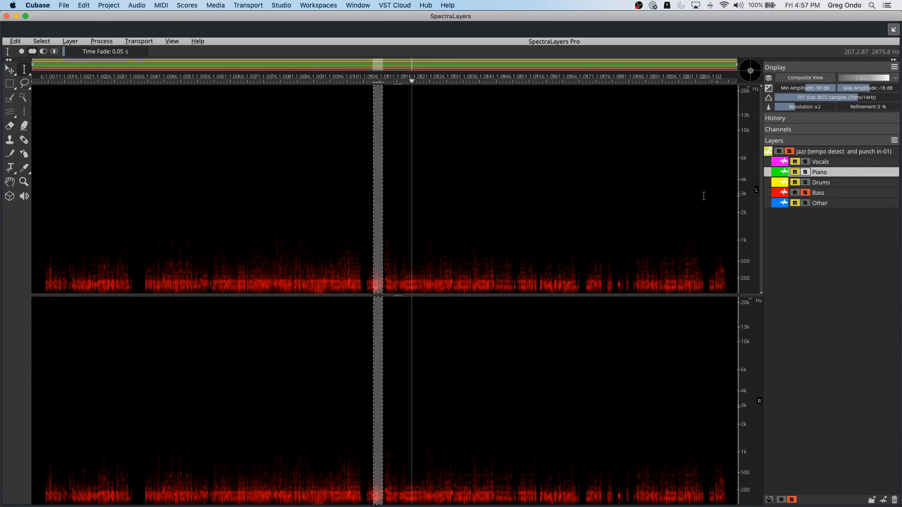
click(805, 192)
click(805, 182)
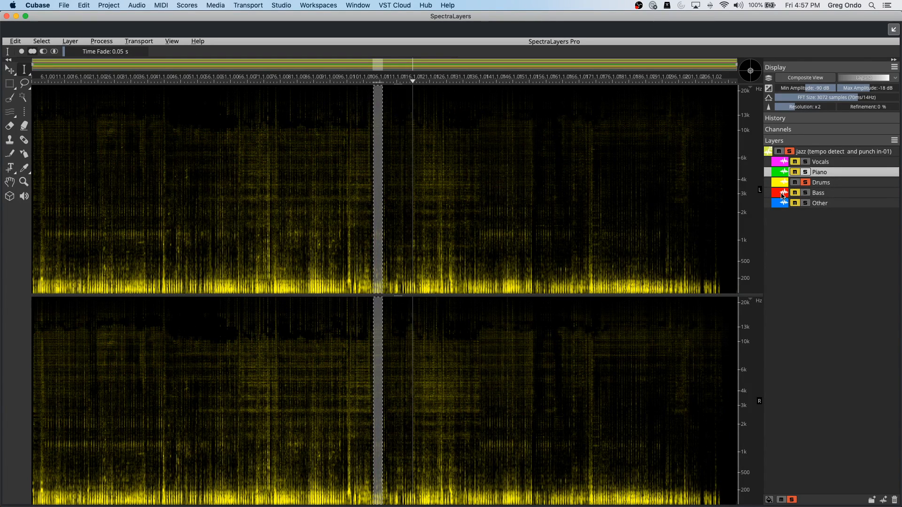